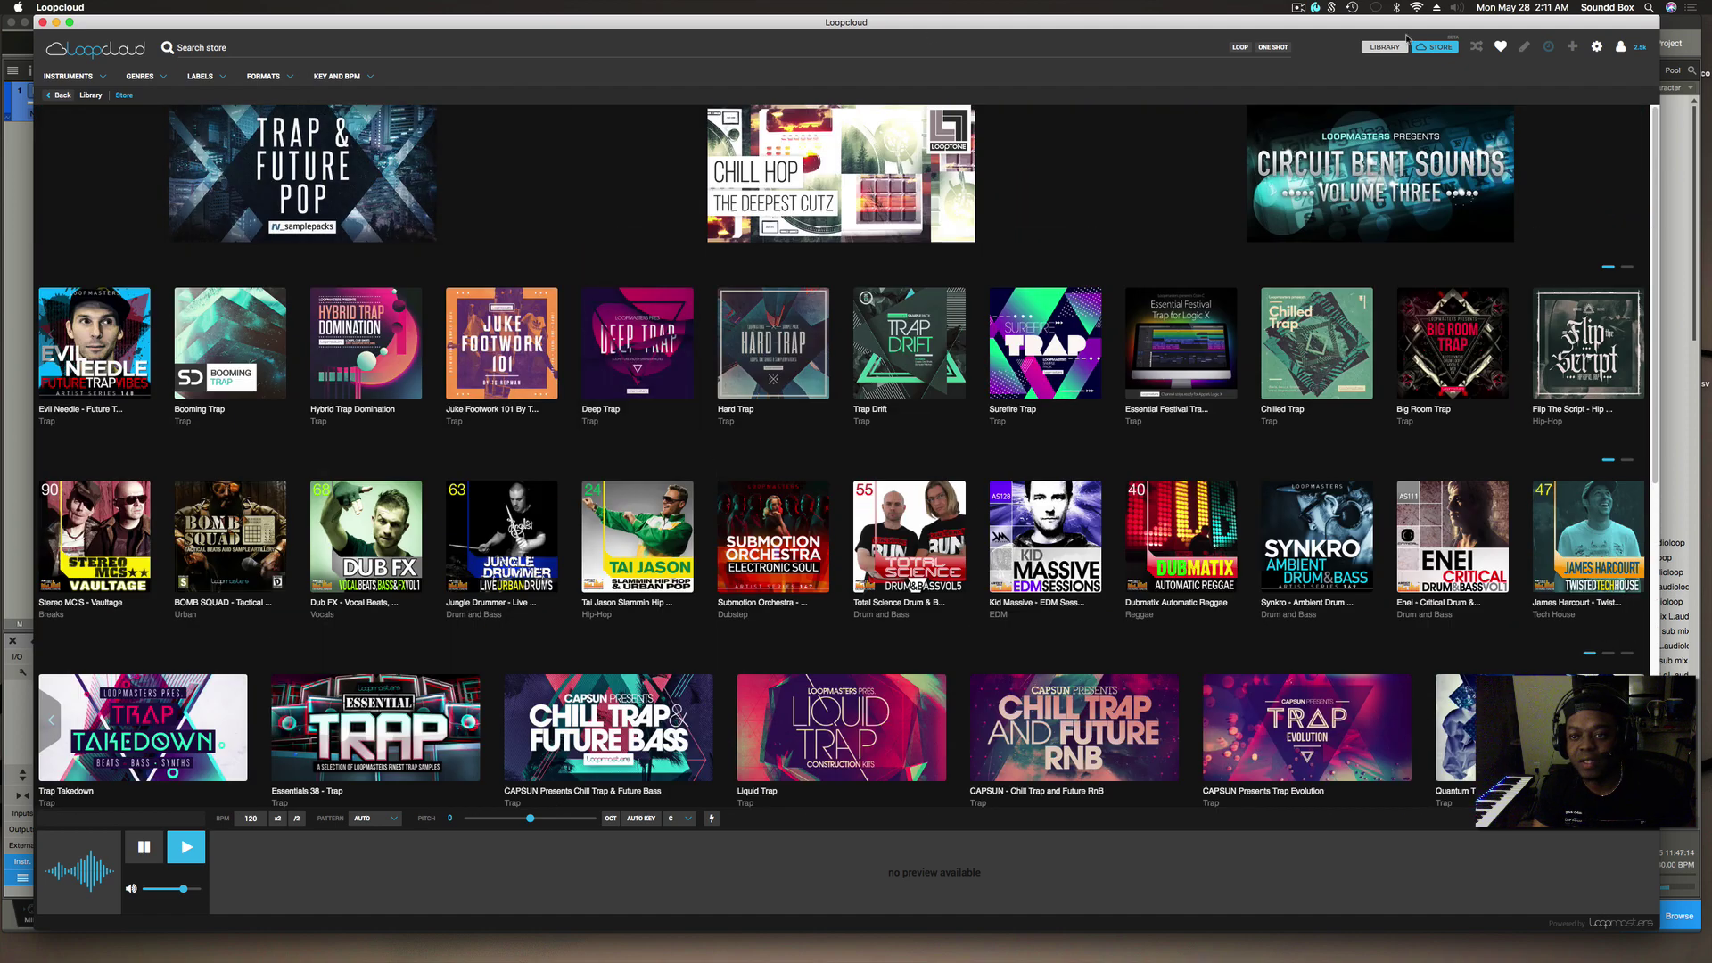
Switch from the store to the sample library, browse its packs and open the key and BPM filters.
click(1388, 50)
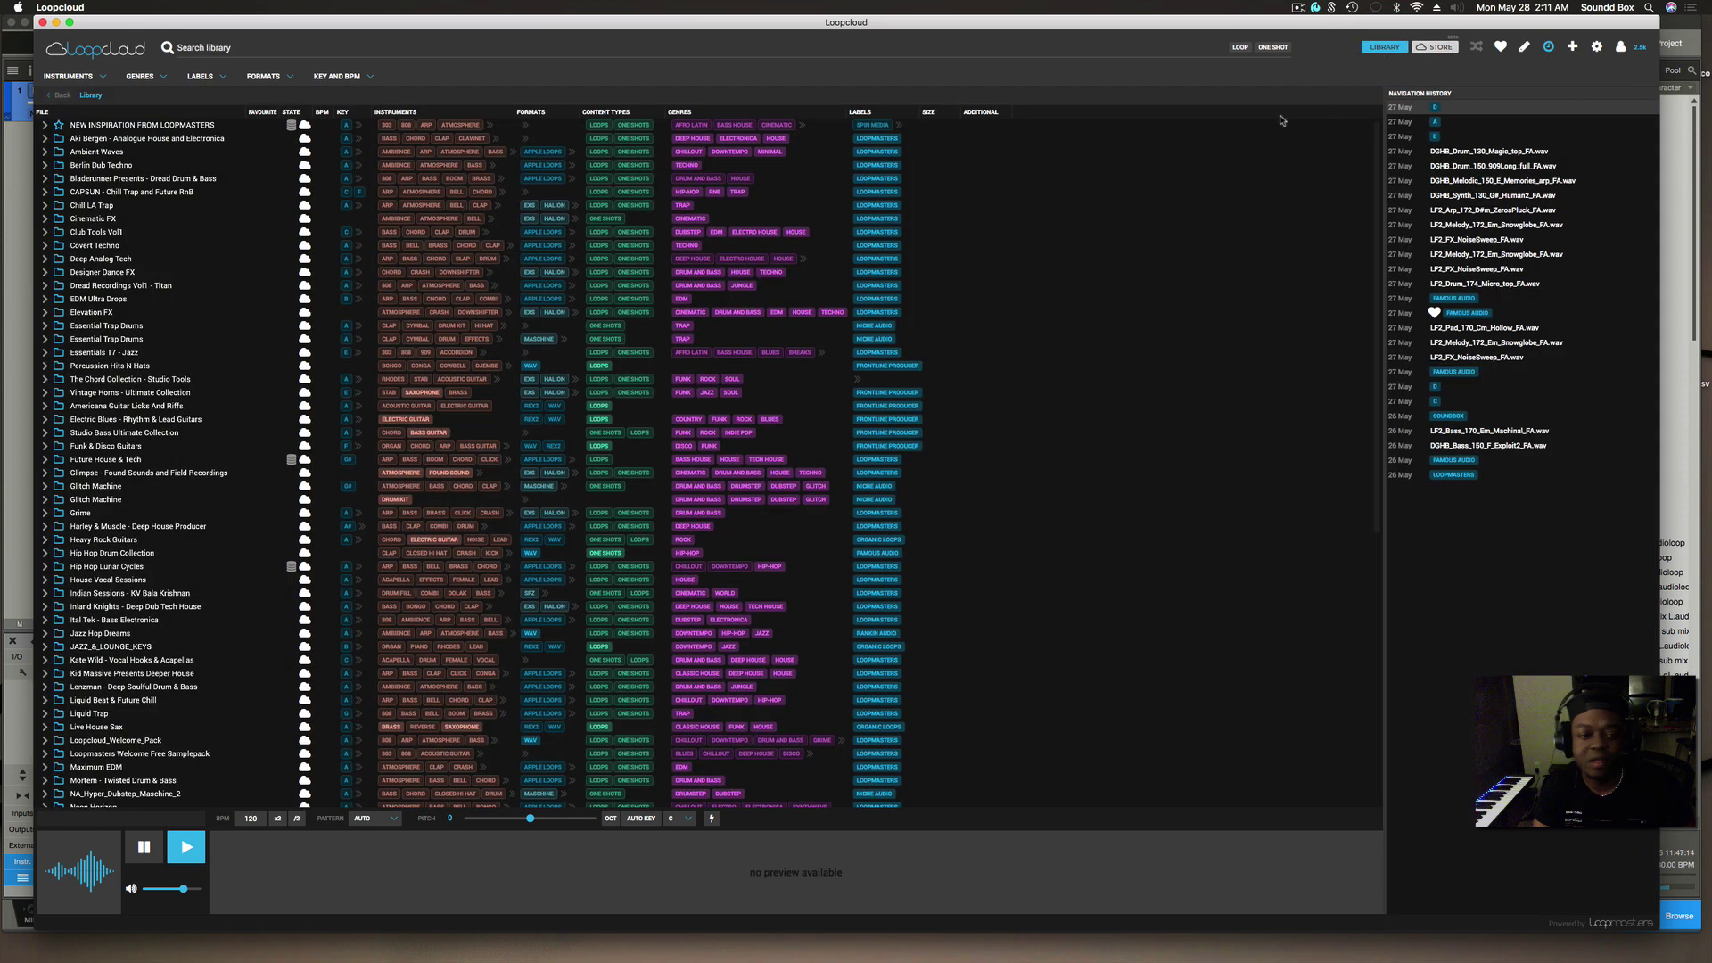
scroll(416, 319, down, 10)
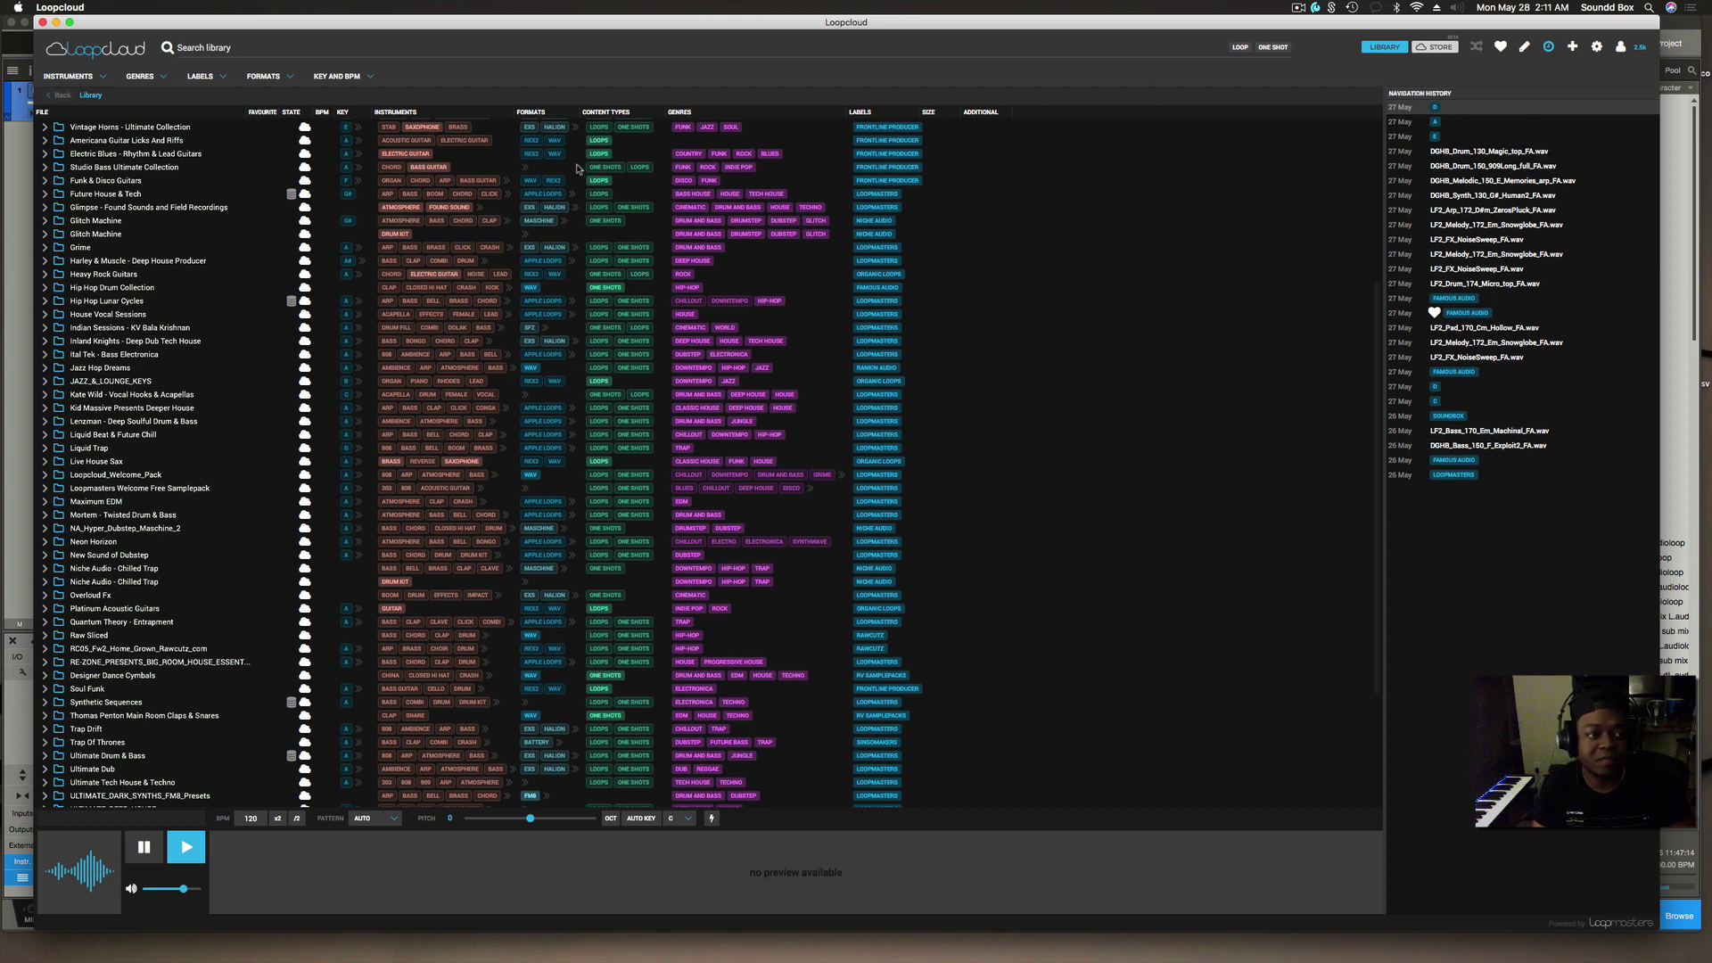
click(326, 77)
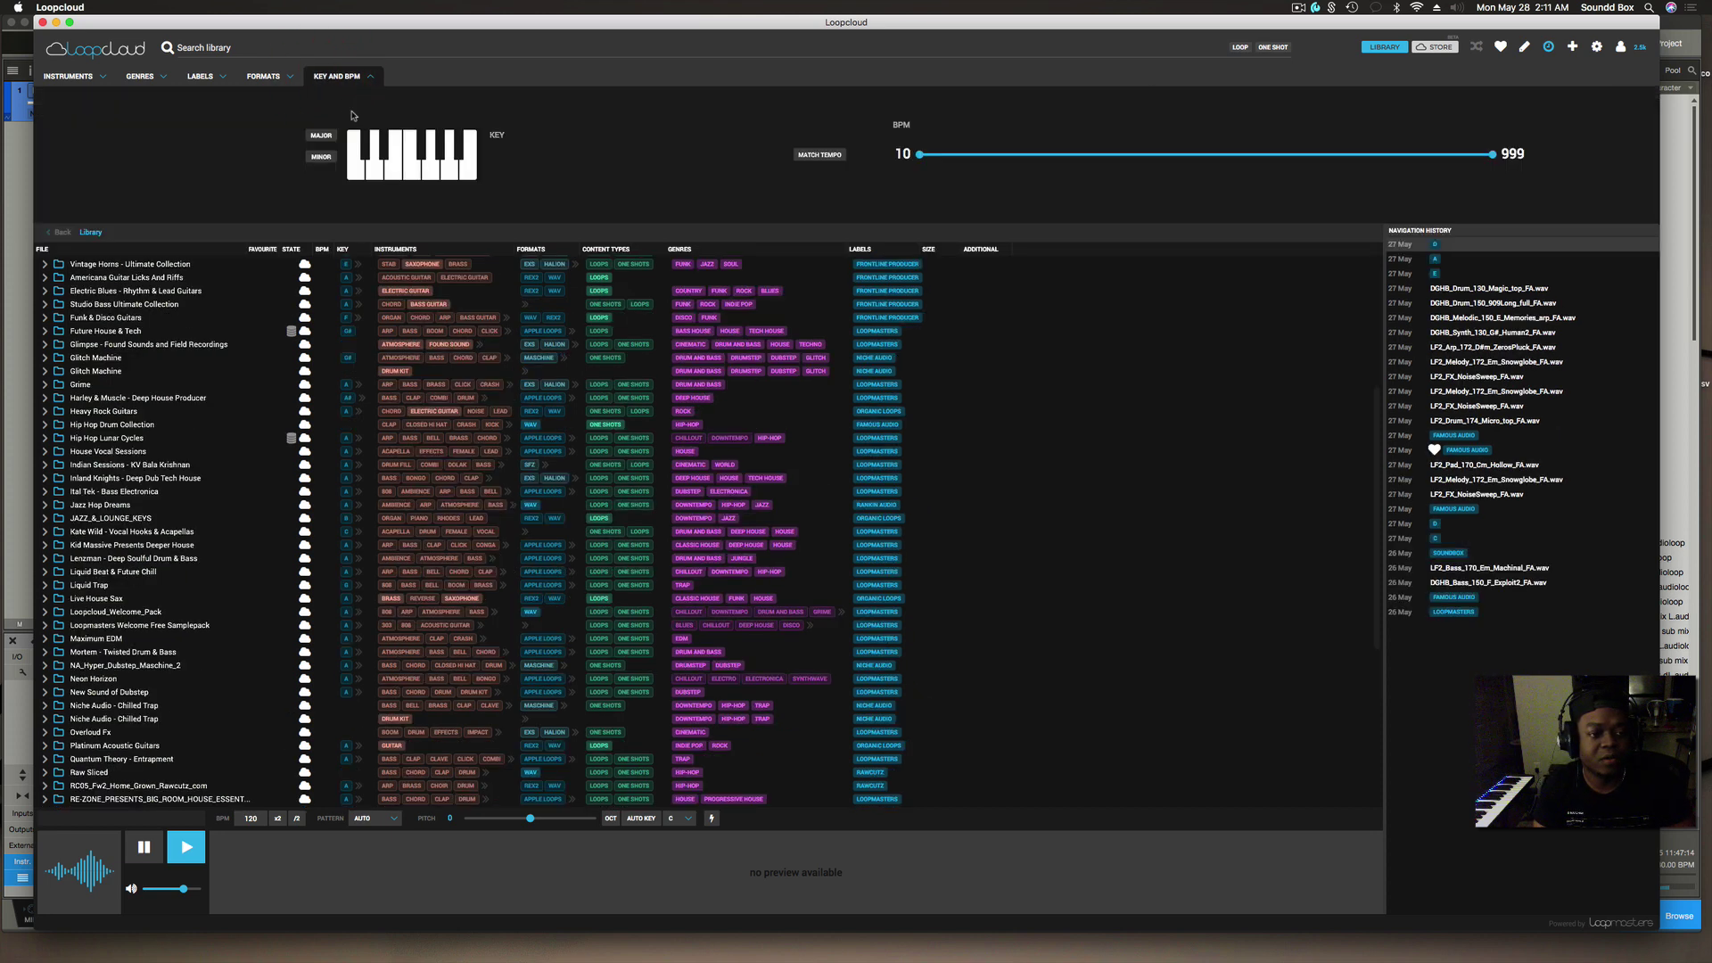
Try filtering the library by single keys: A, F, A again, E, D and F#.
click(447, 168)
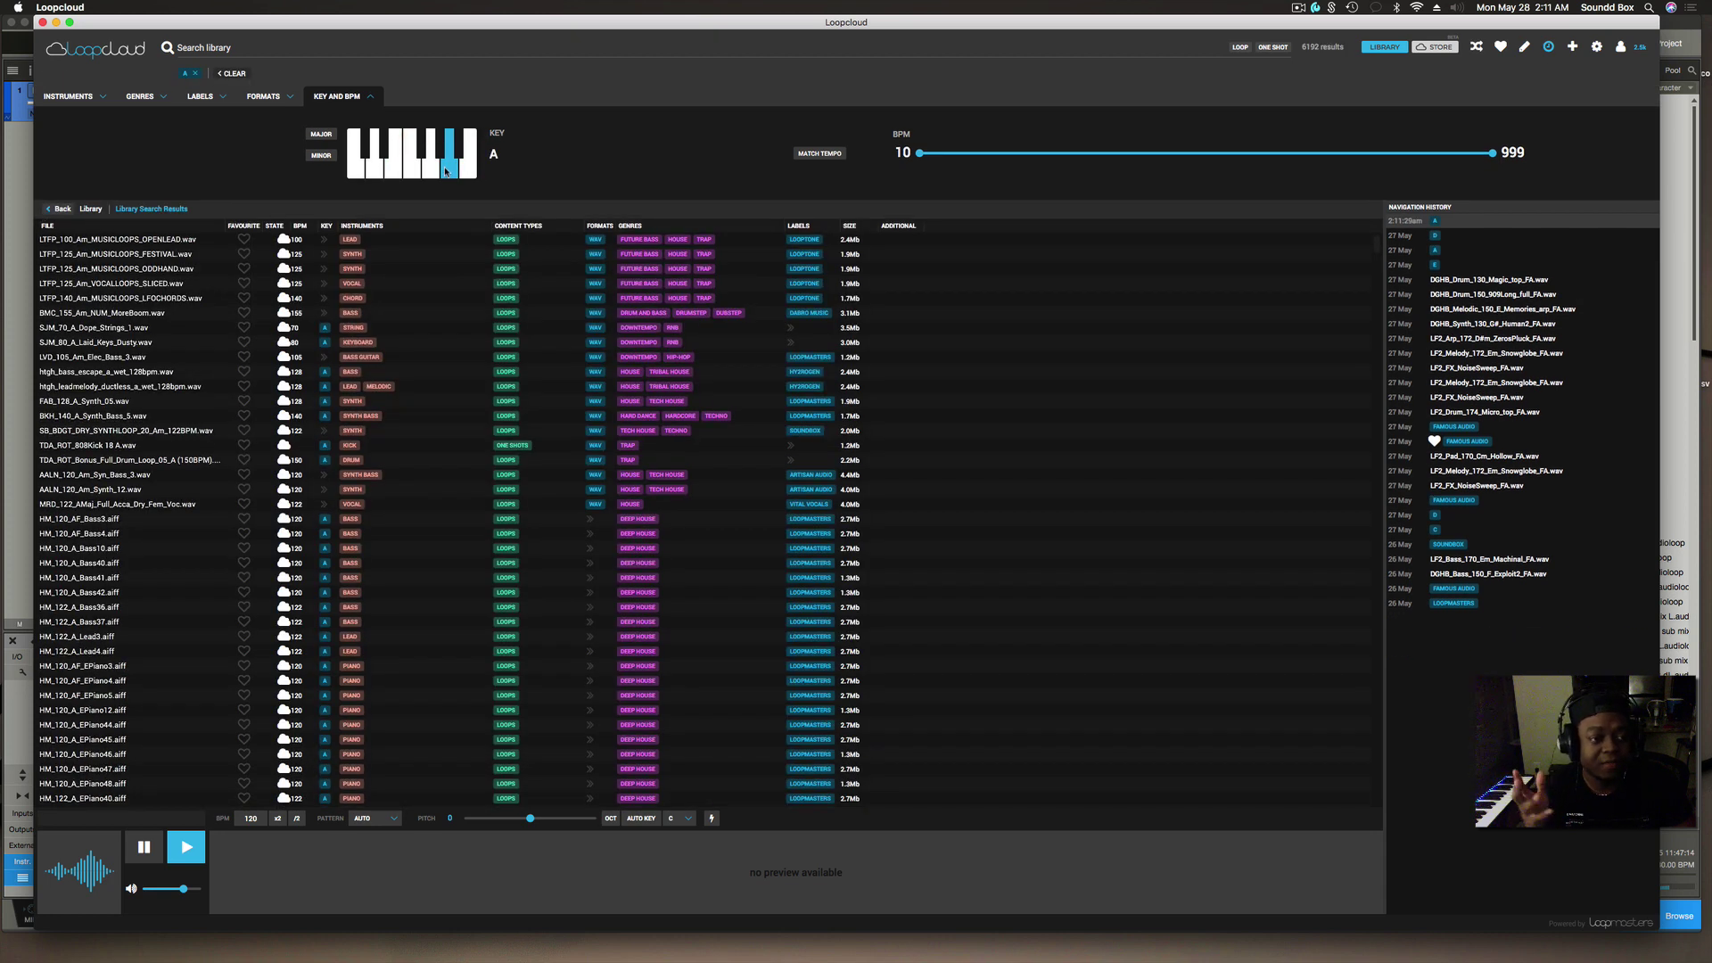
click(415, 153)
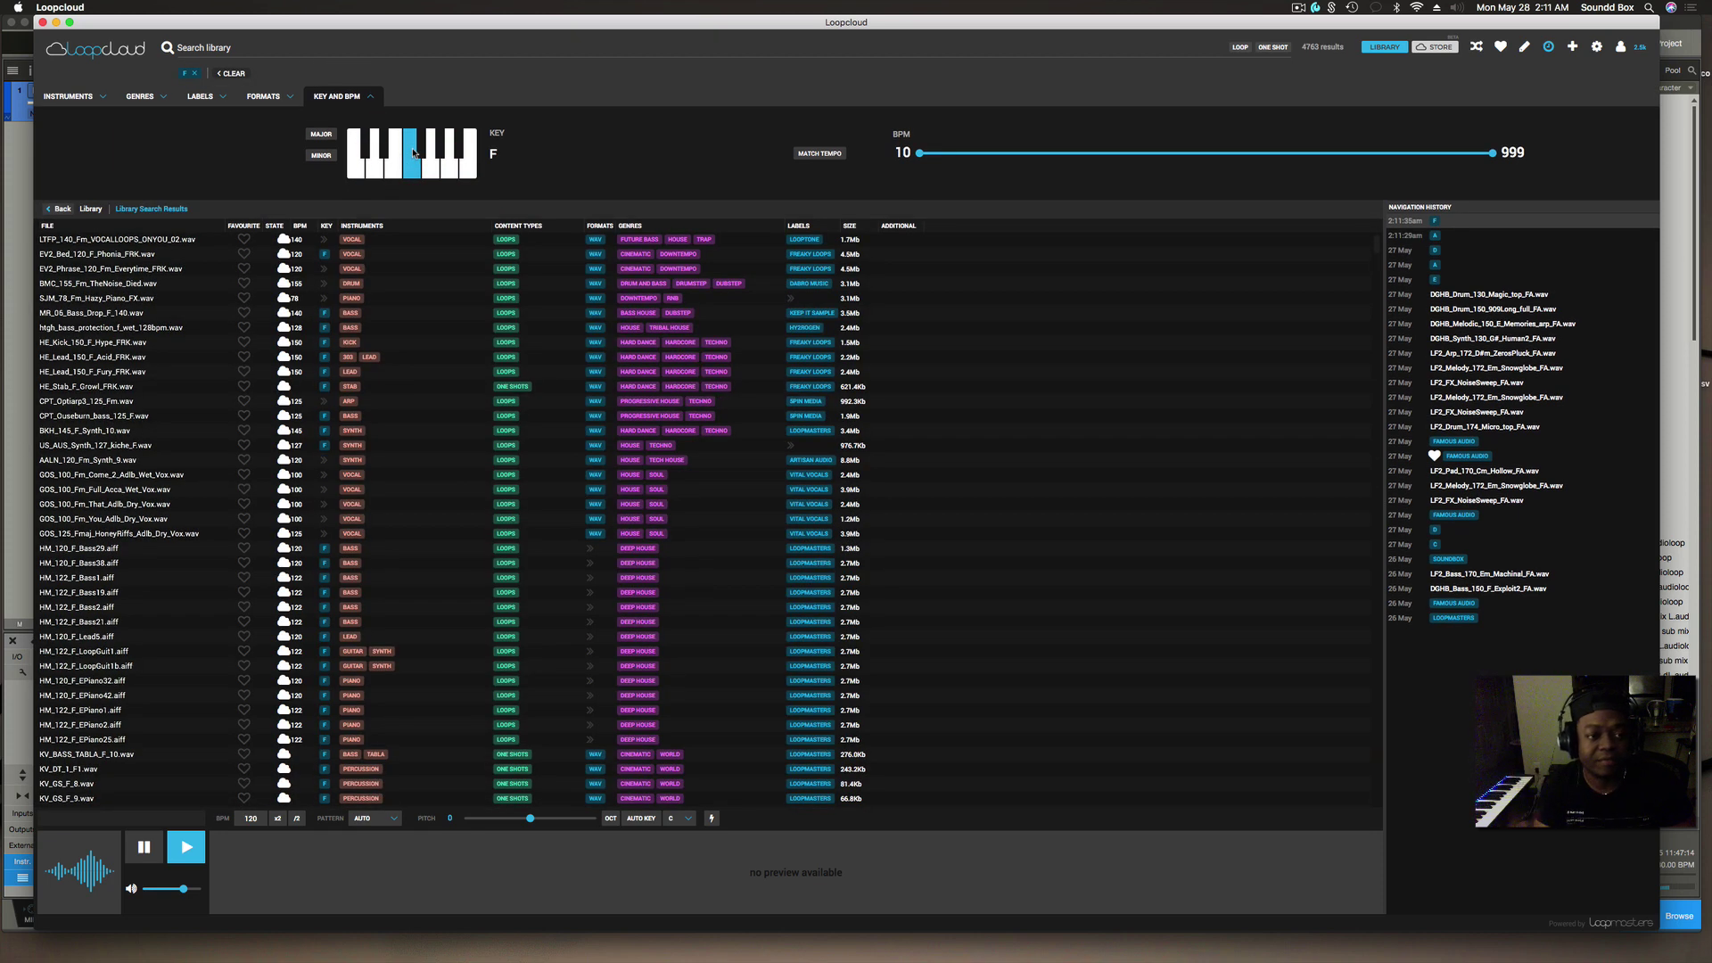
click(449, 170)
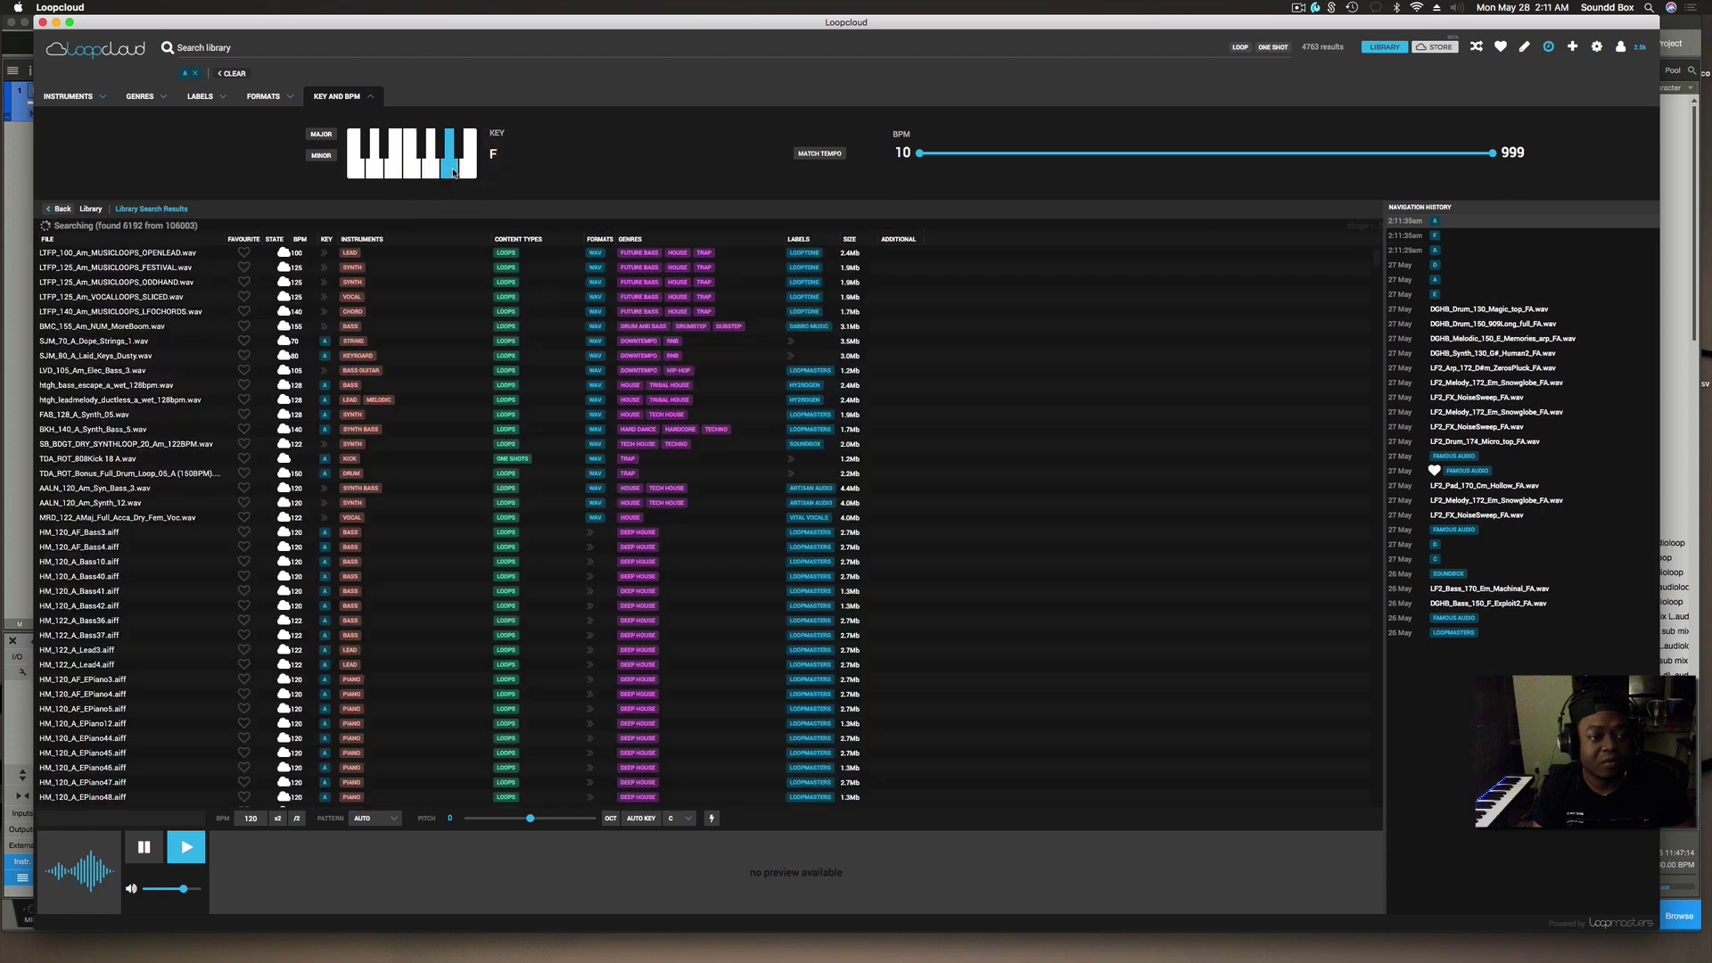
click(400, 168)
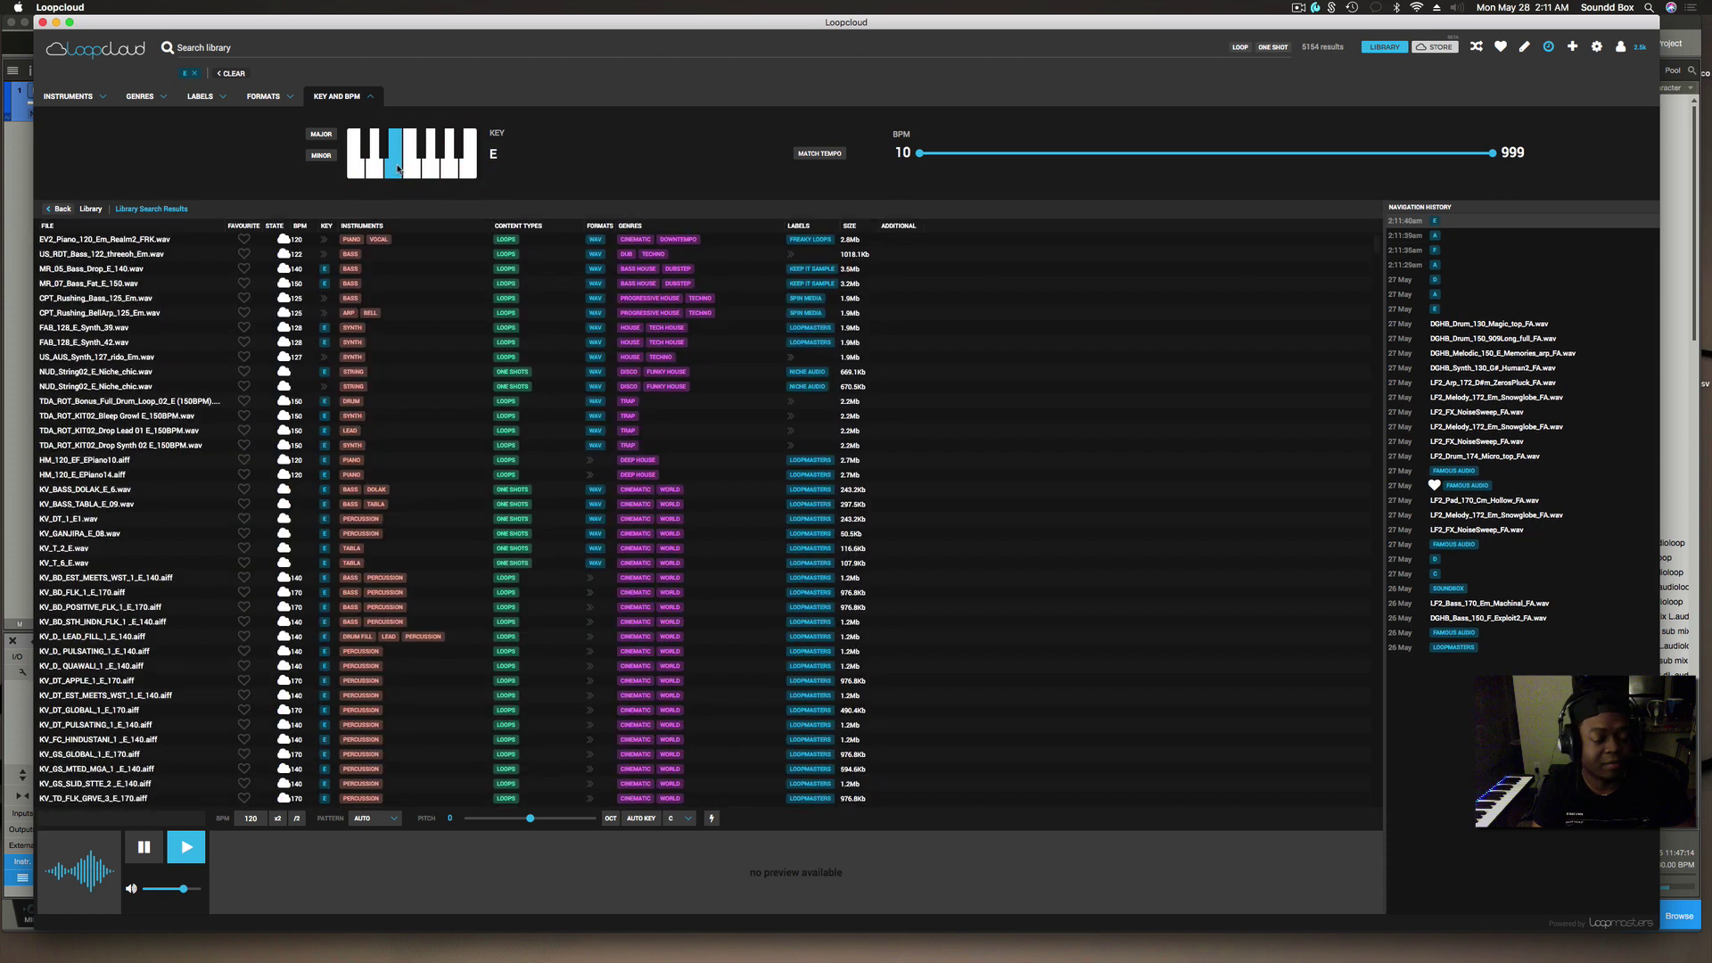
click(373, 166)
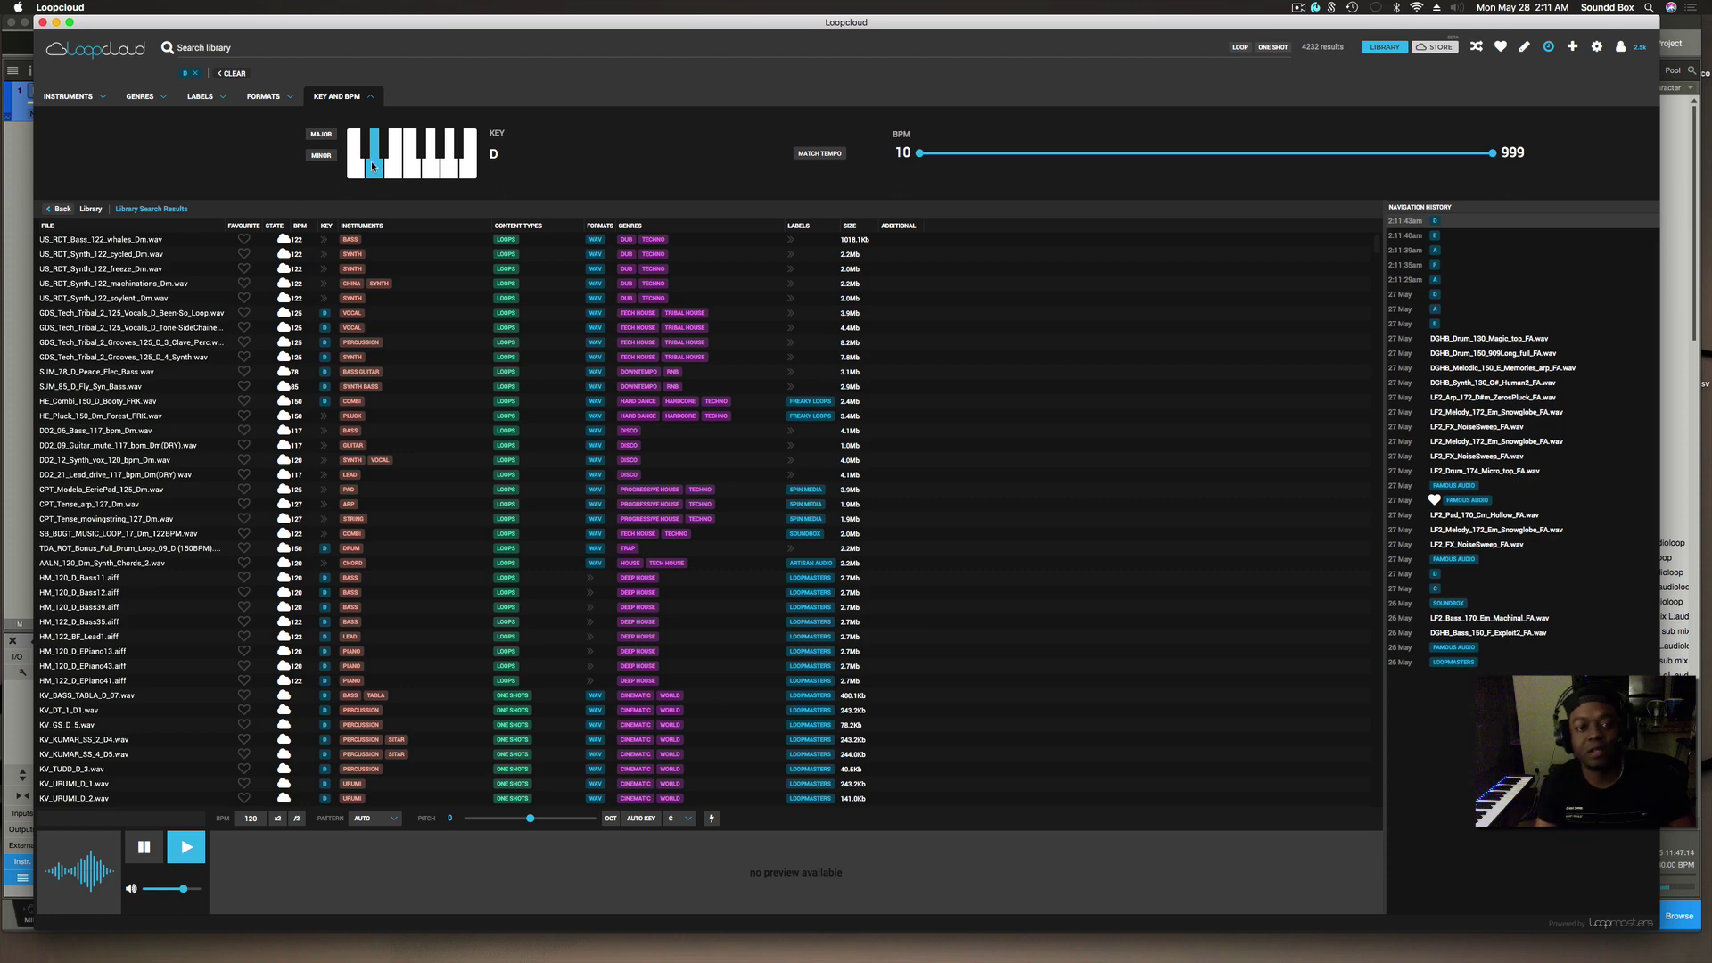
click(422, 150)
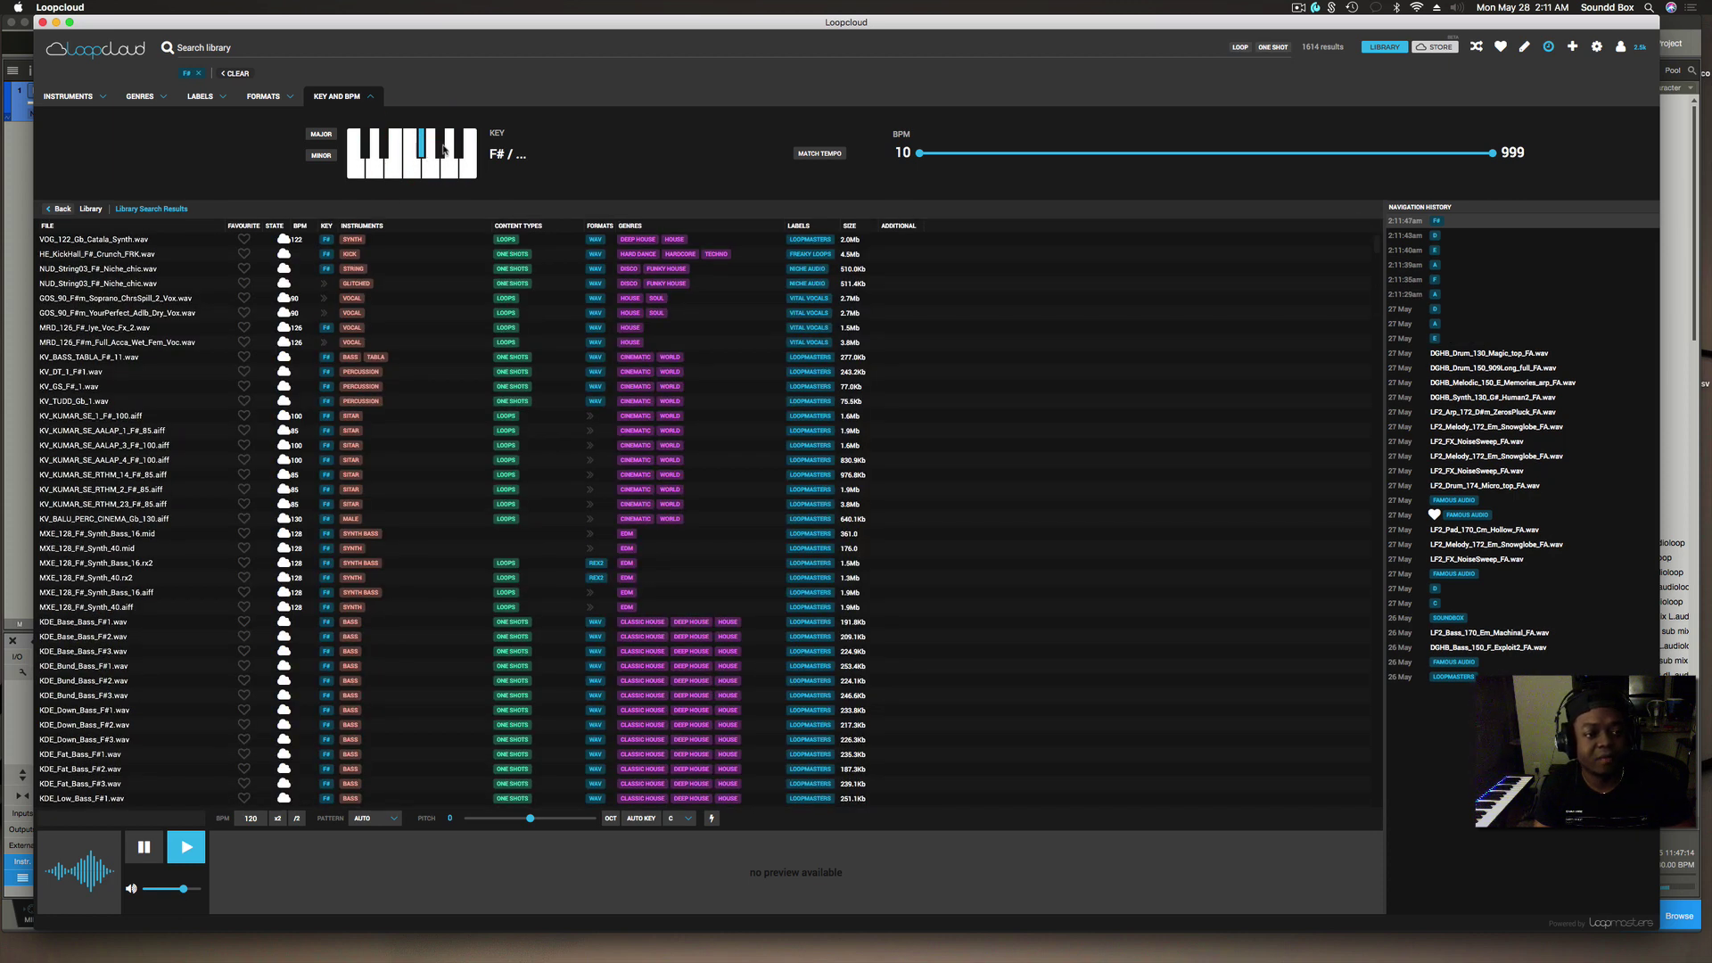
Filter the library by the key G#, first as major and finally as minor.
click(443, 151)
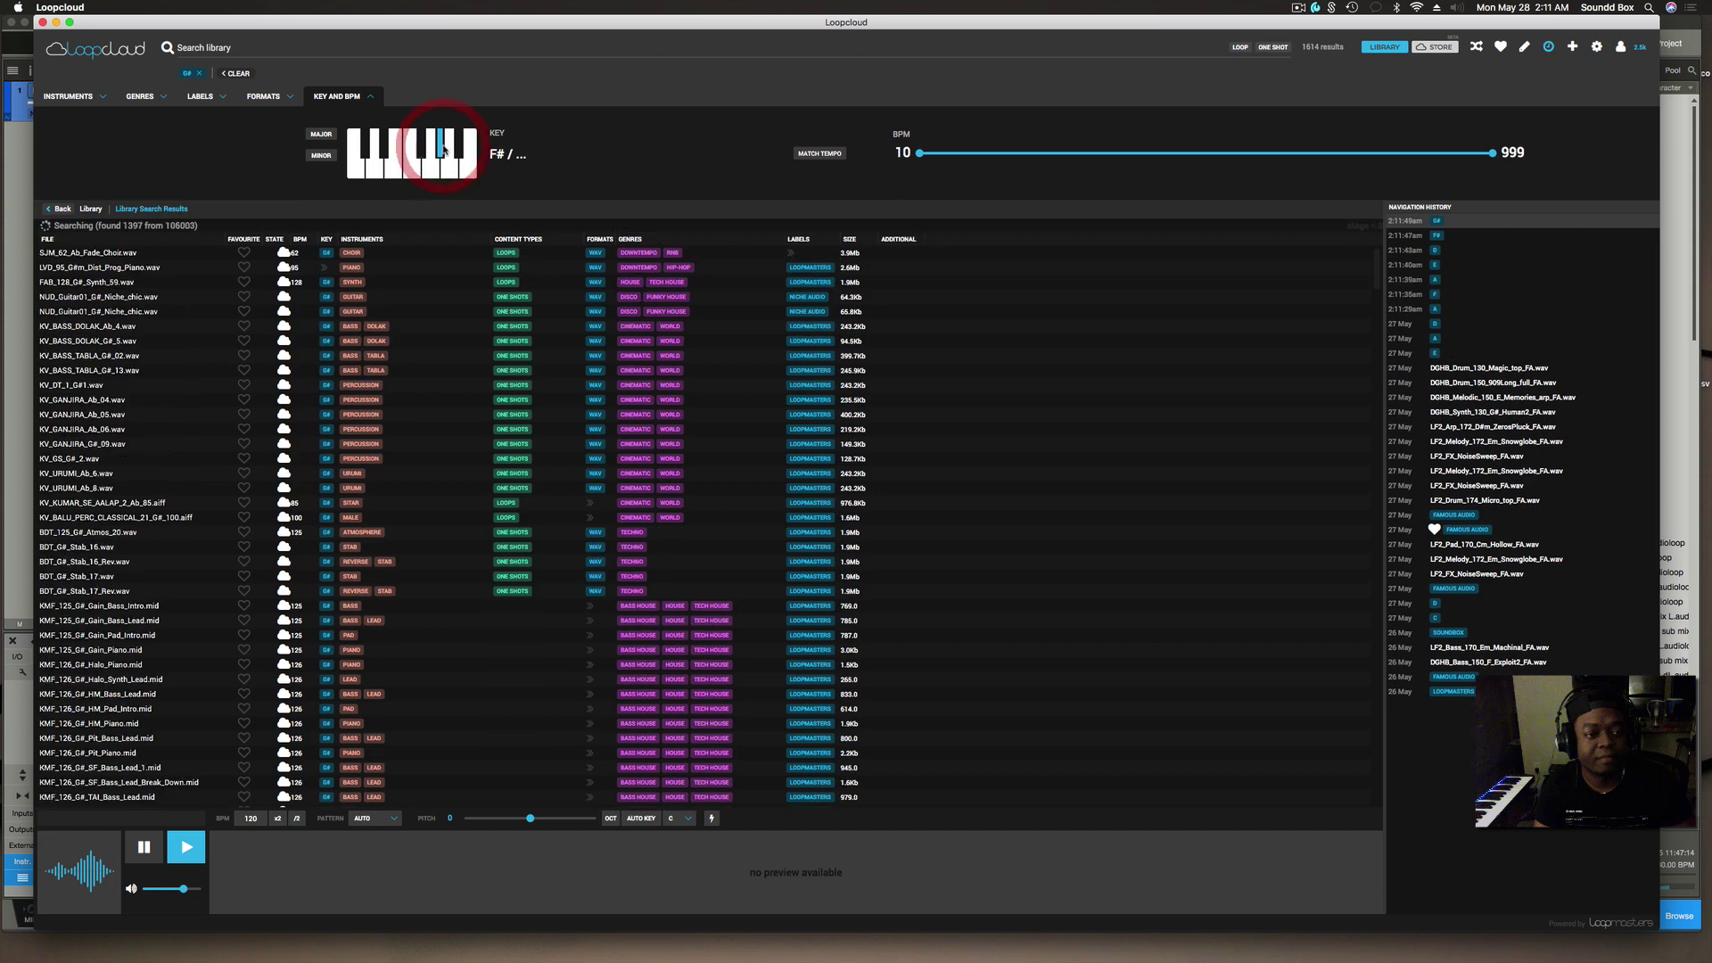
click(318, 136)
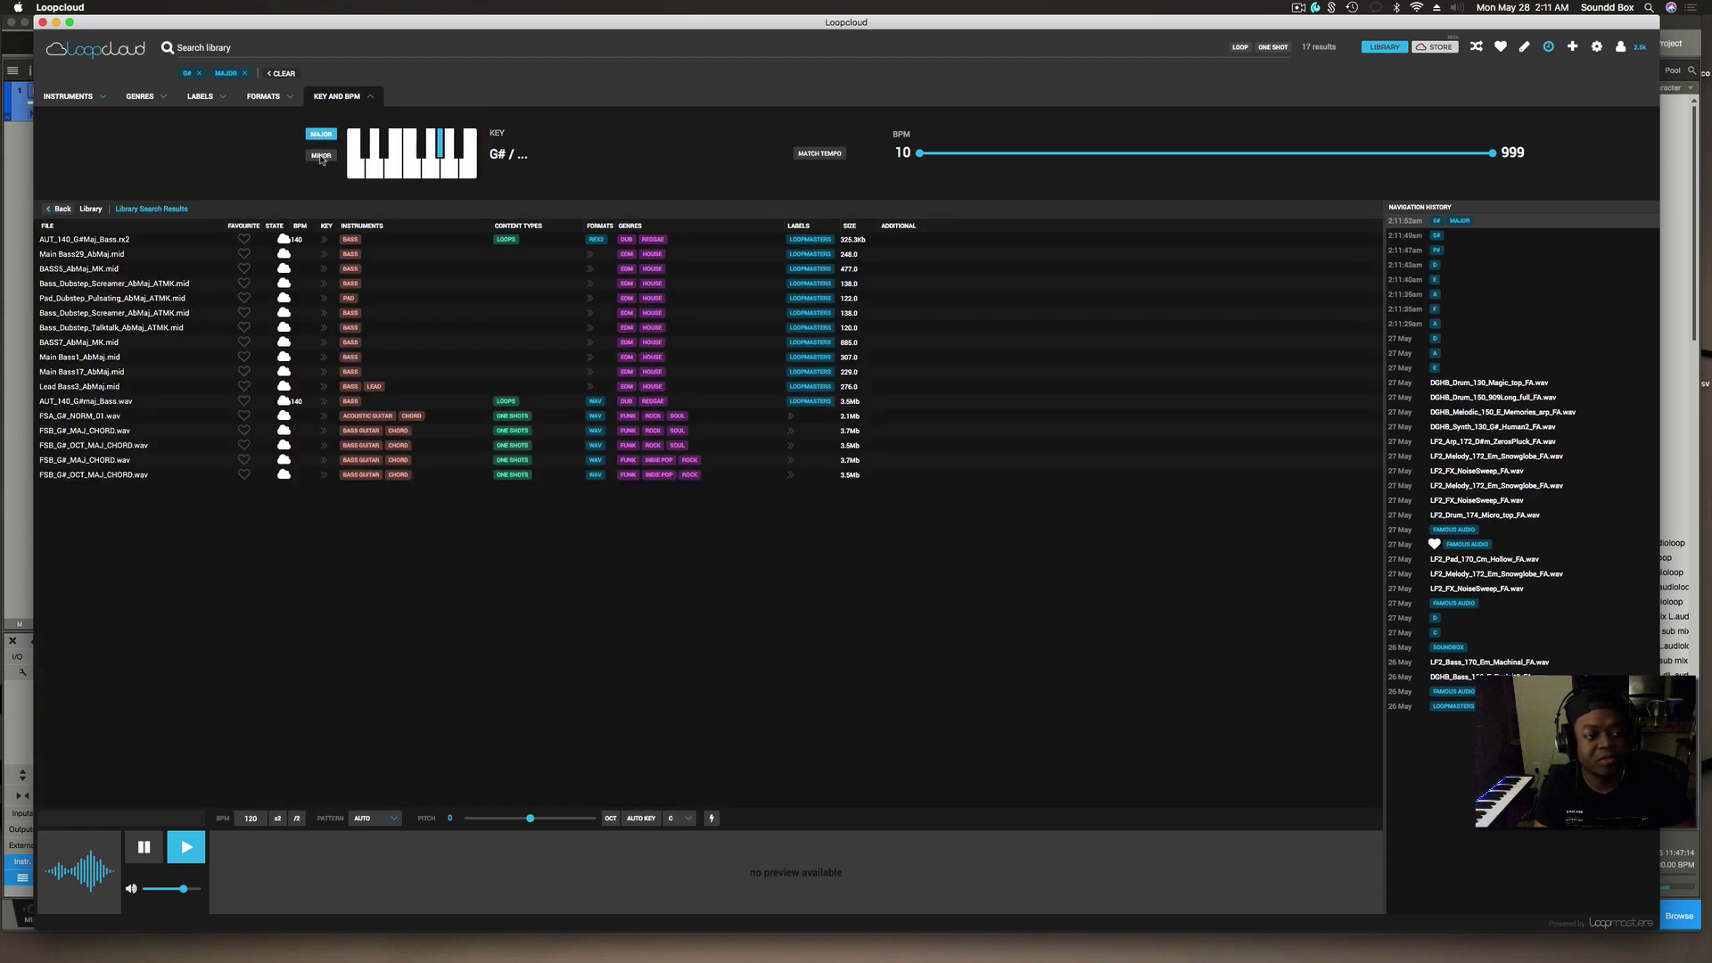
click(322, 156)
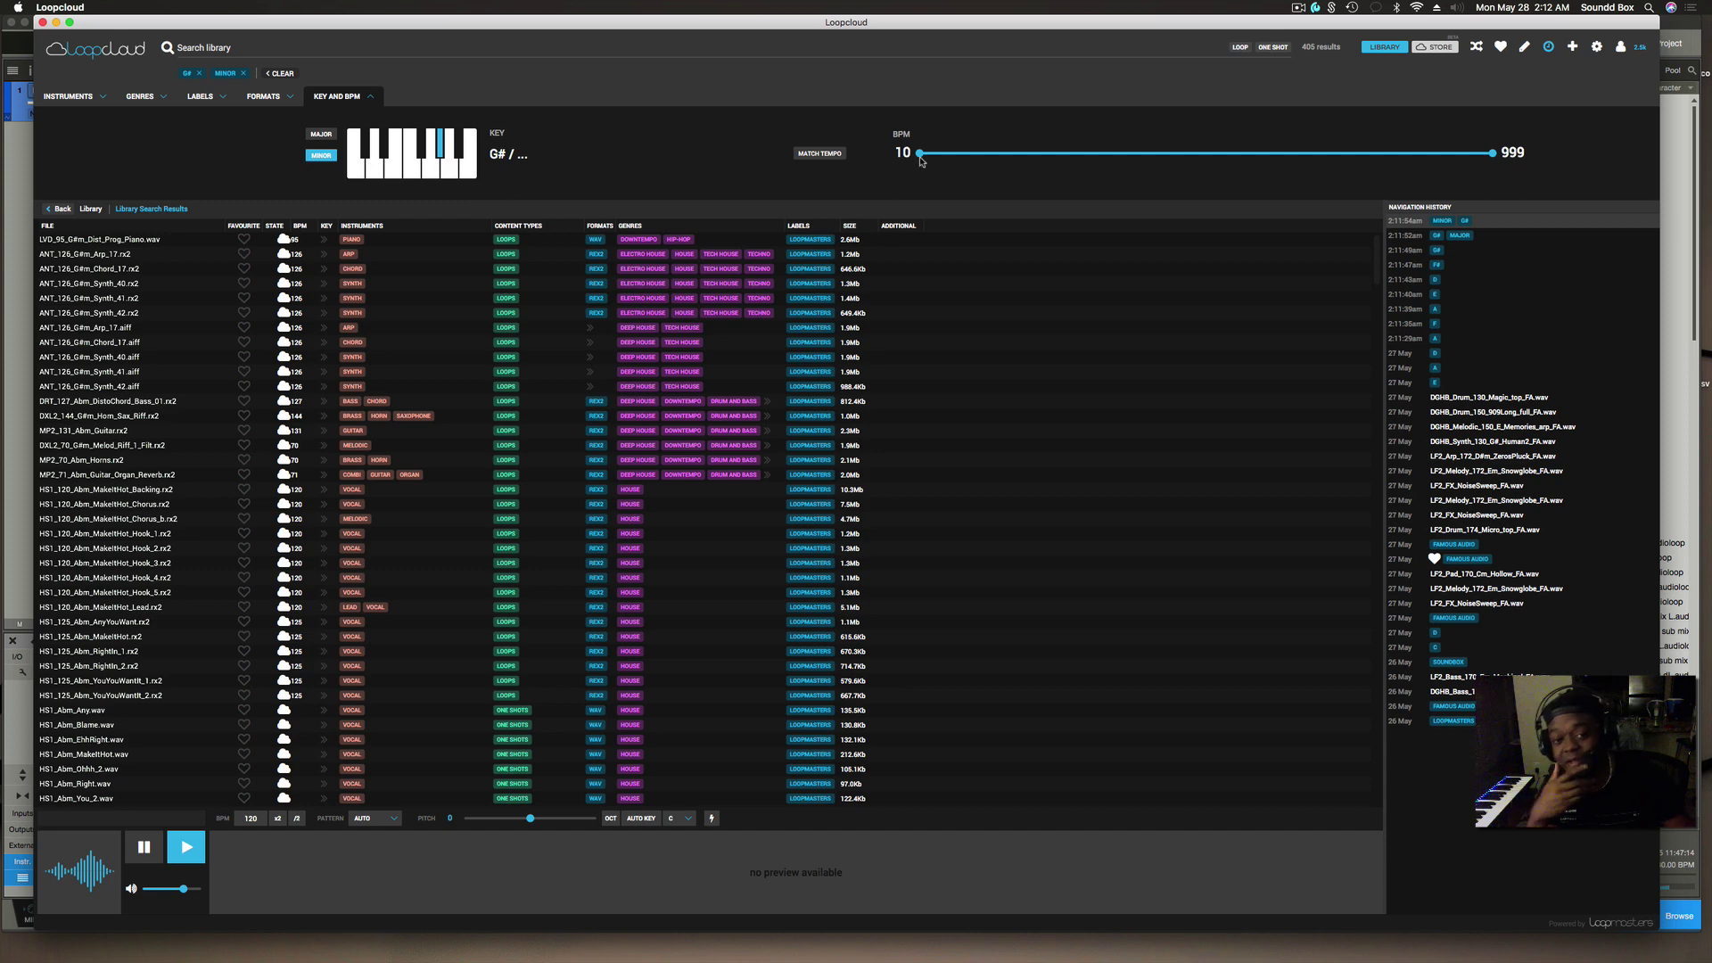
Limit the filtered samples to 90–140 BPM and select HS1_120_Abm_MakeItHot_Lead.rx2 for preview.
drag(921, 160, 1072, 162)
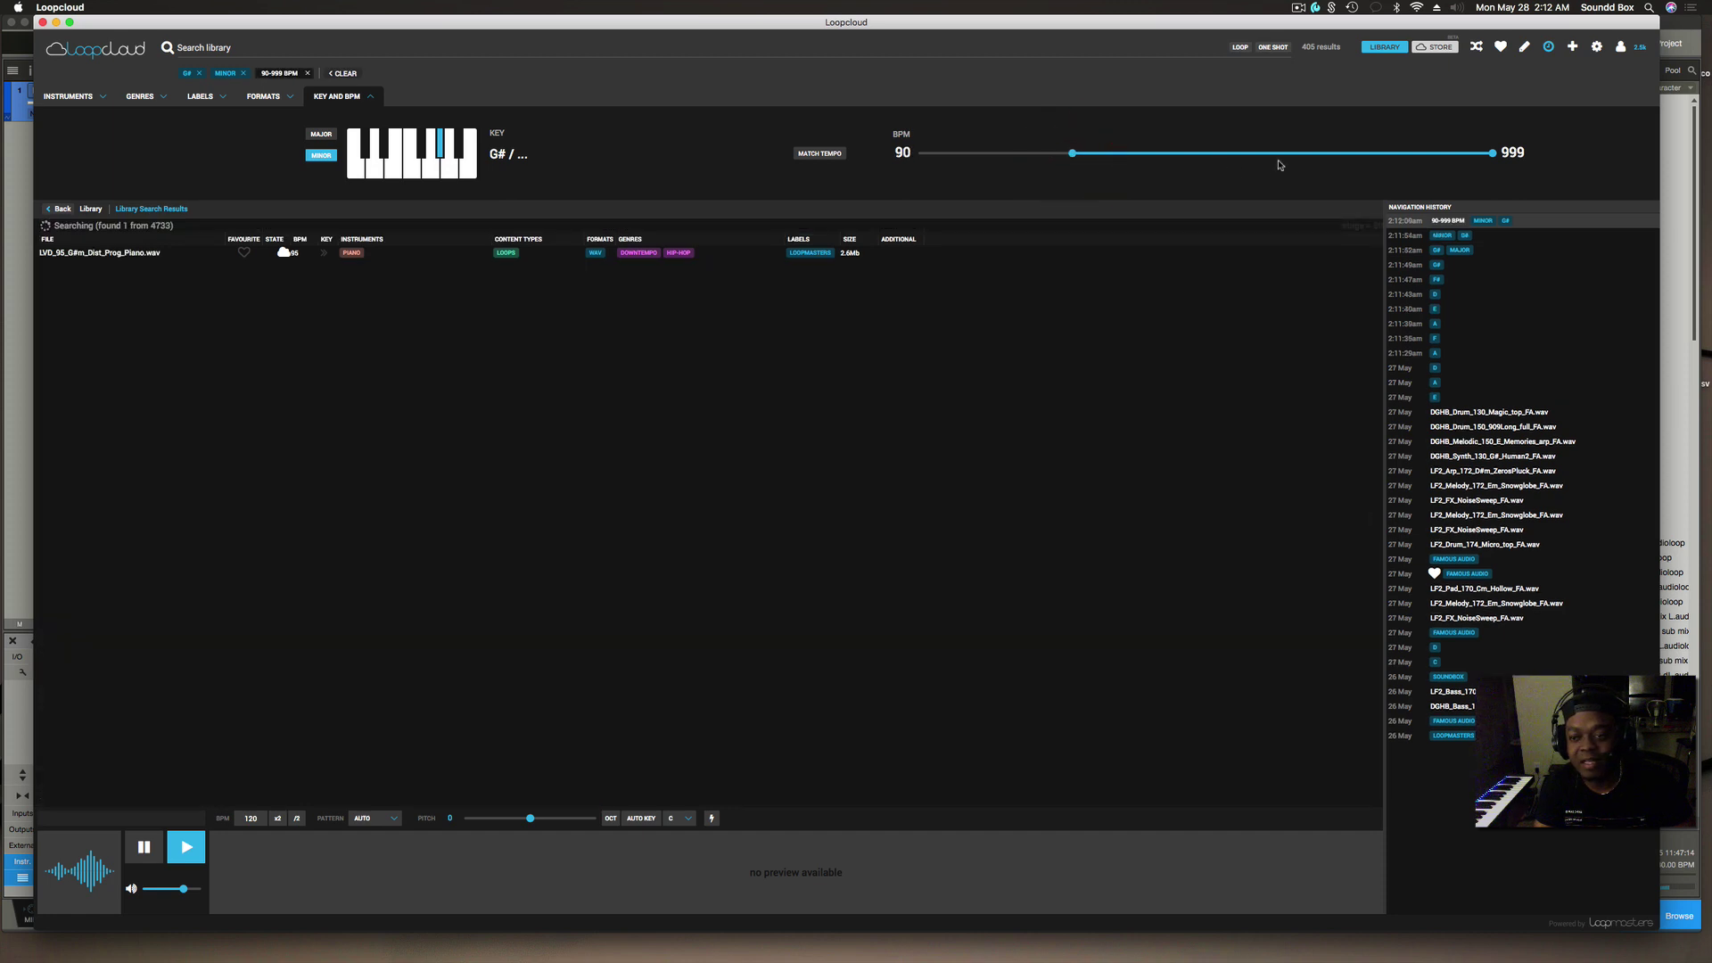
drag(1493, 152, 1168, 153)
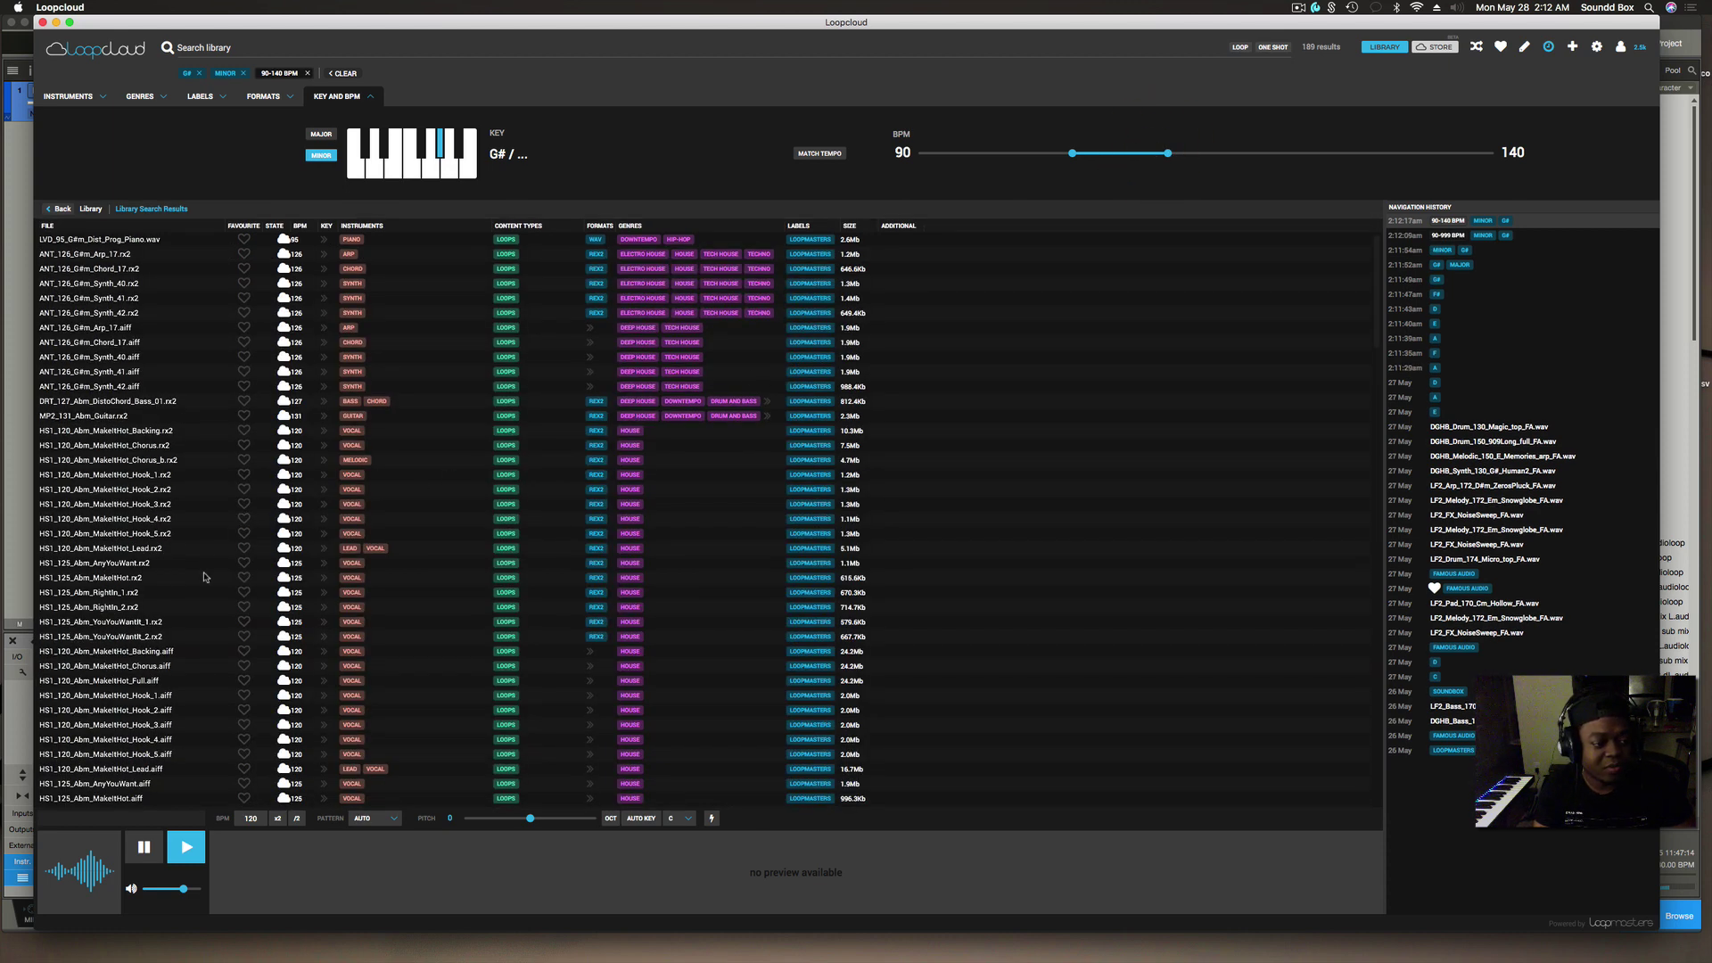
click(157, 548)
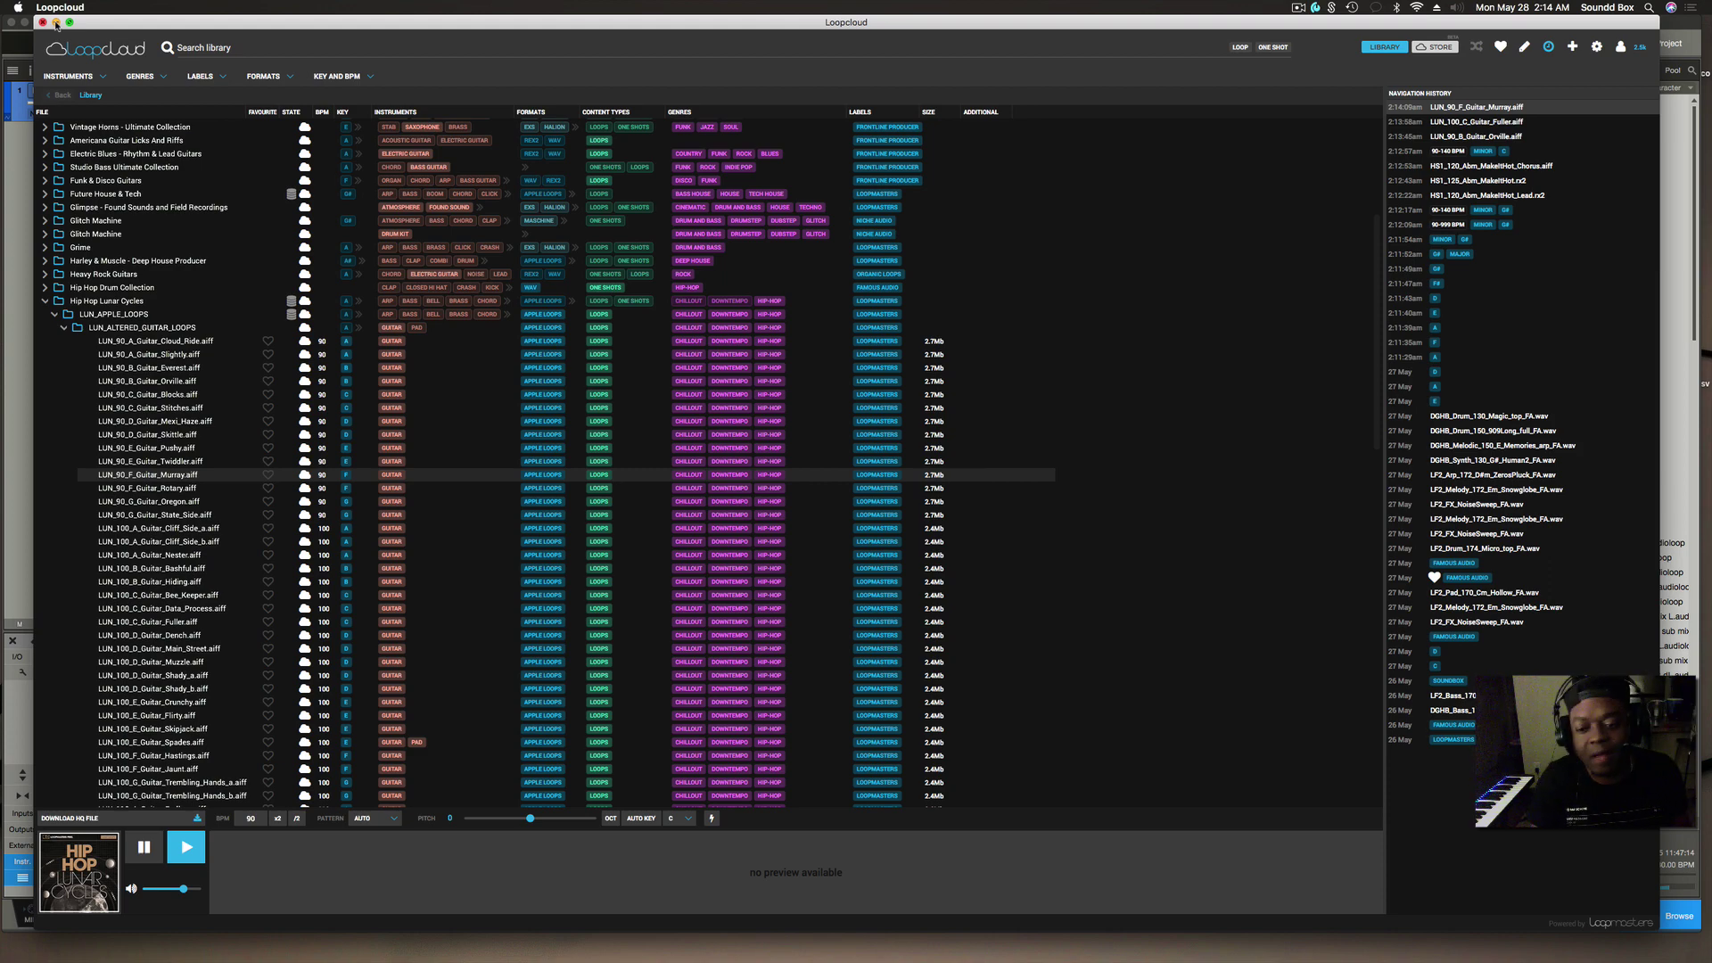
Minimize the Loopcloud window and switch to Finder, where the LA_TRAP sample pack folder is open.
click(55, 23)
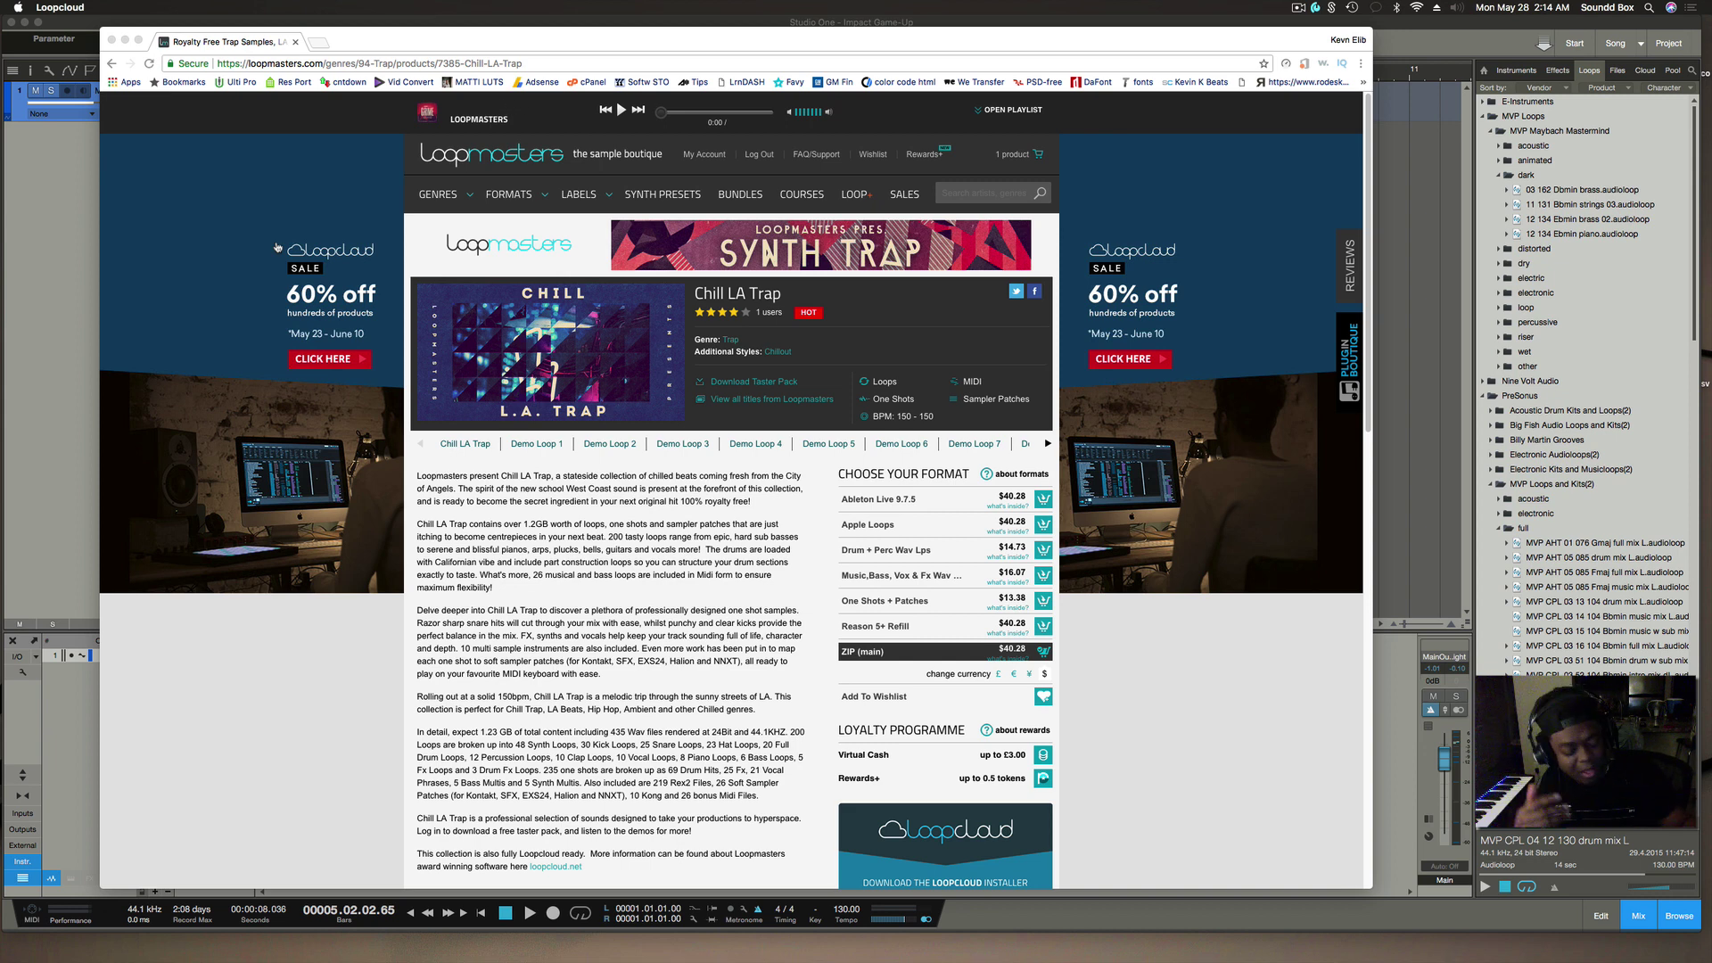
key(super+Tab)
key(super+Tab)
key(super+Tab)
key(super+Tab)
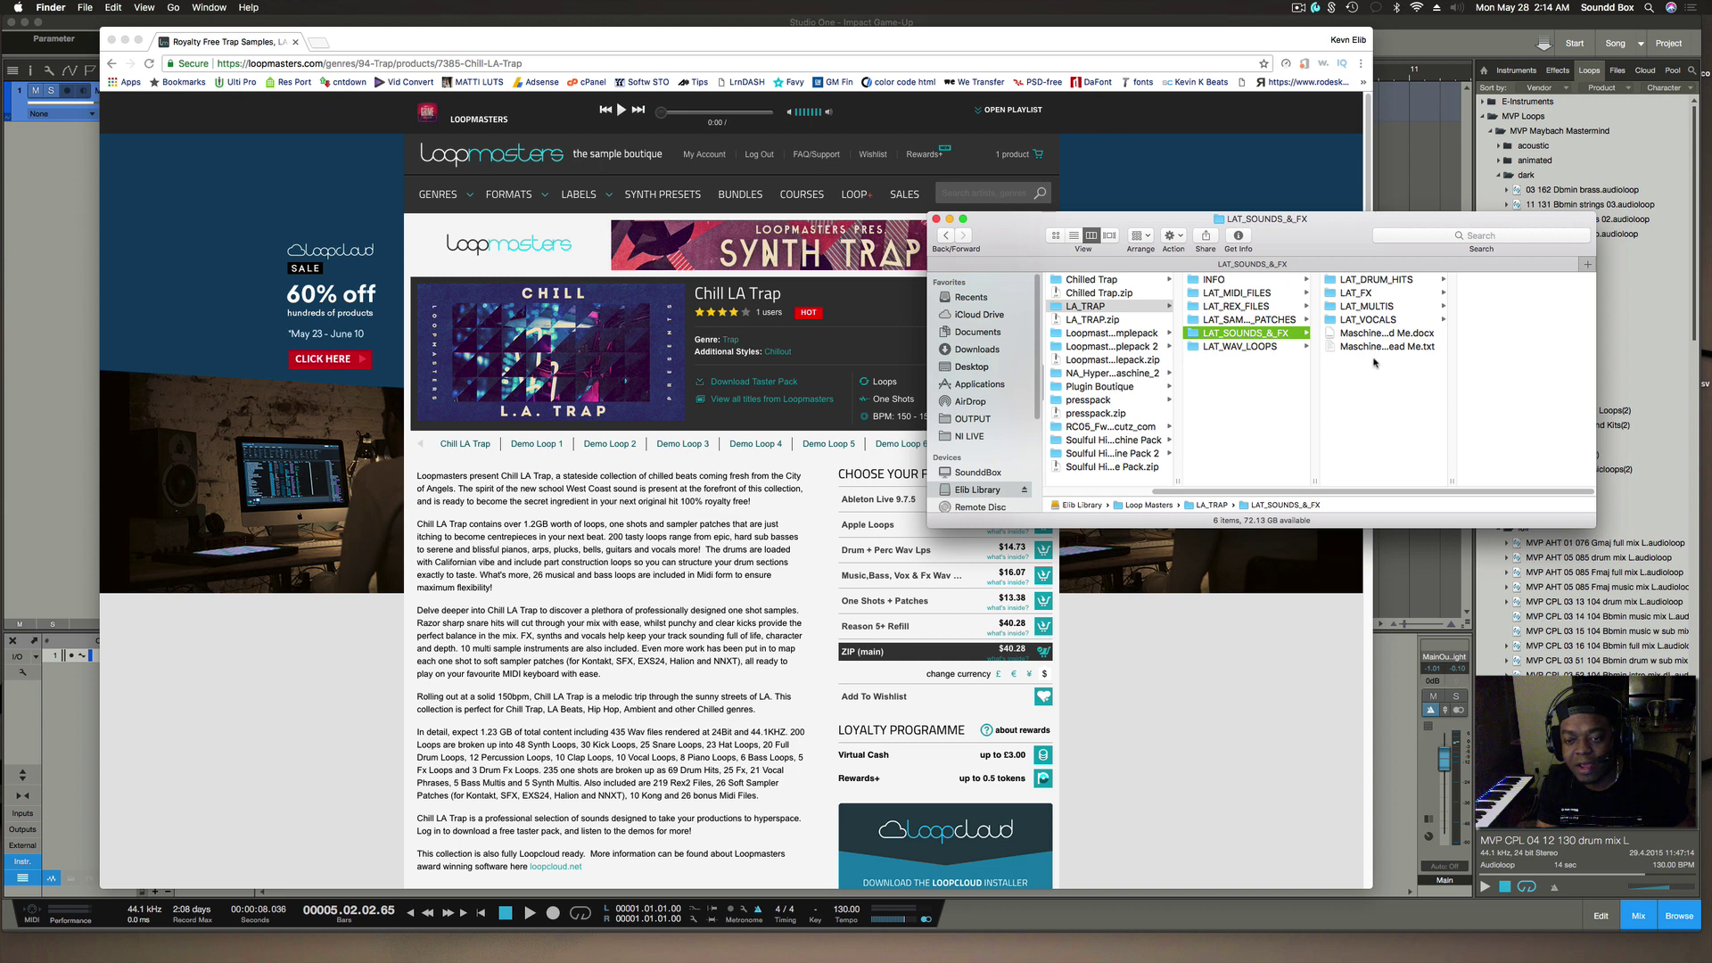
Open the LAT_HATS folder inside LAT_DRUM_HITS and audition closed hats 1 through 6 in Quick Look.
click(1390, 282)
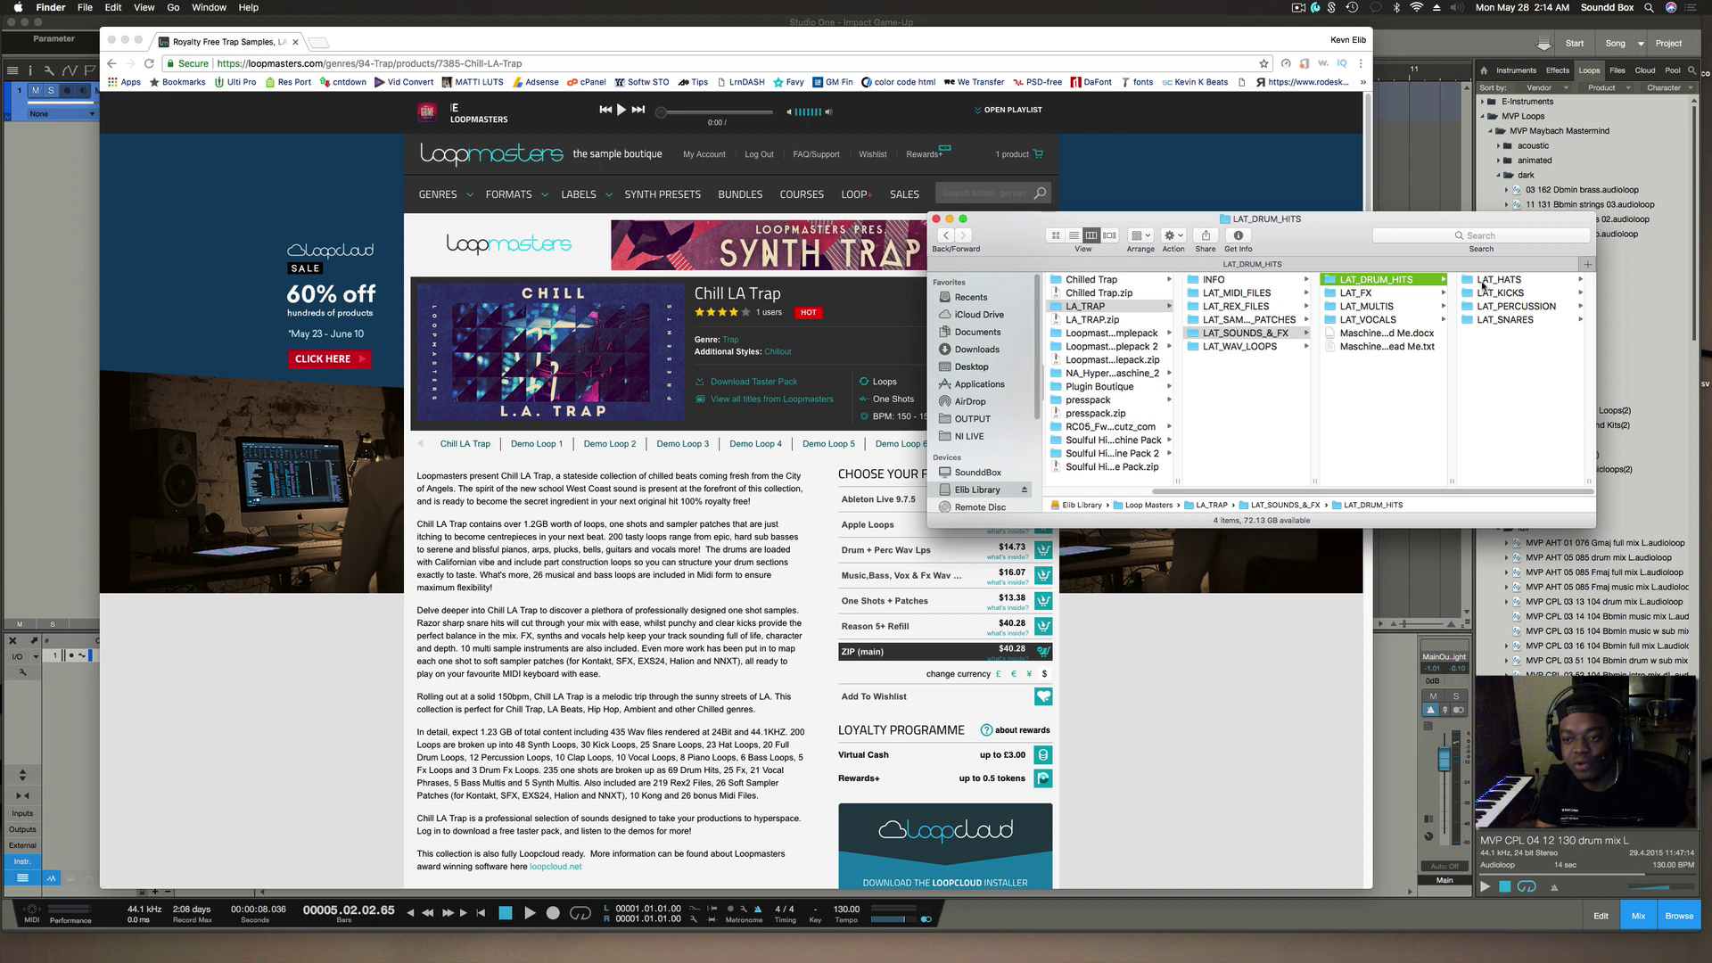
click(1499, 281)
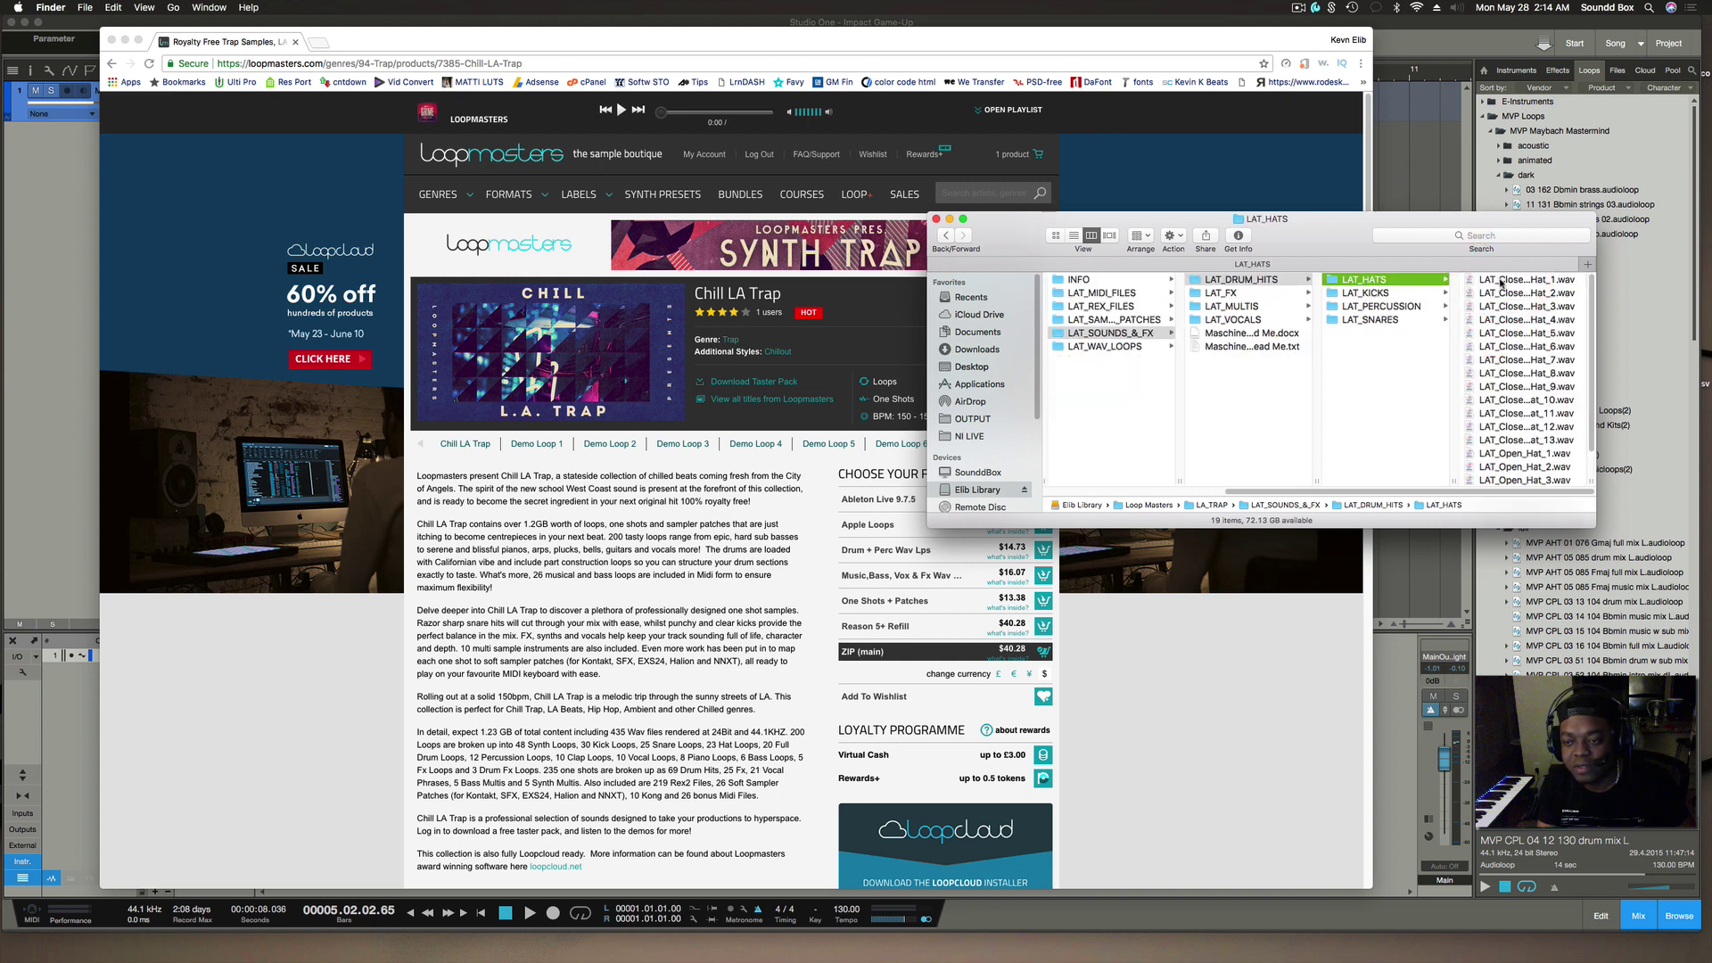
click(1501, 282)
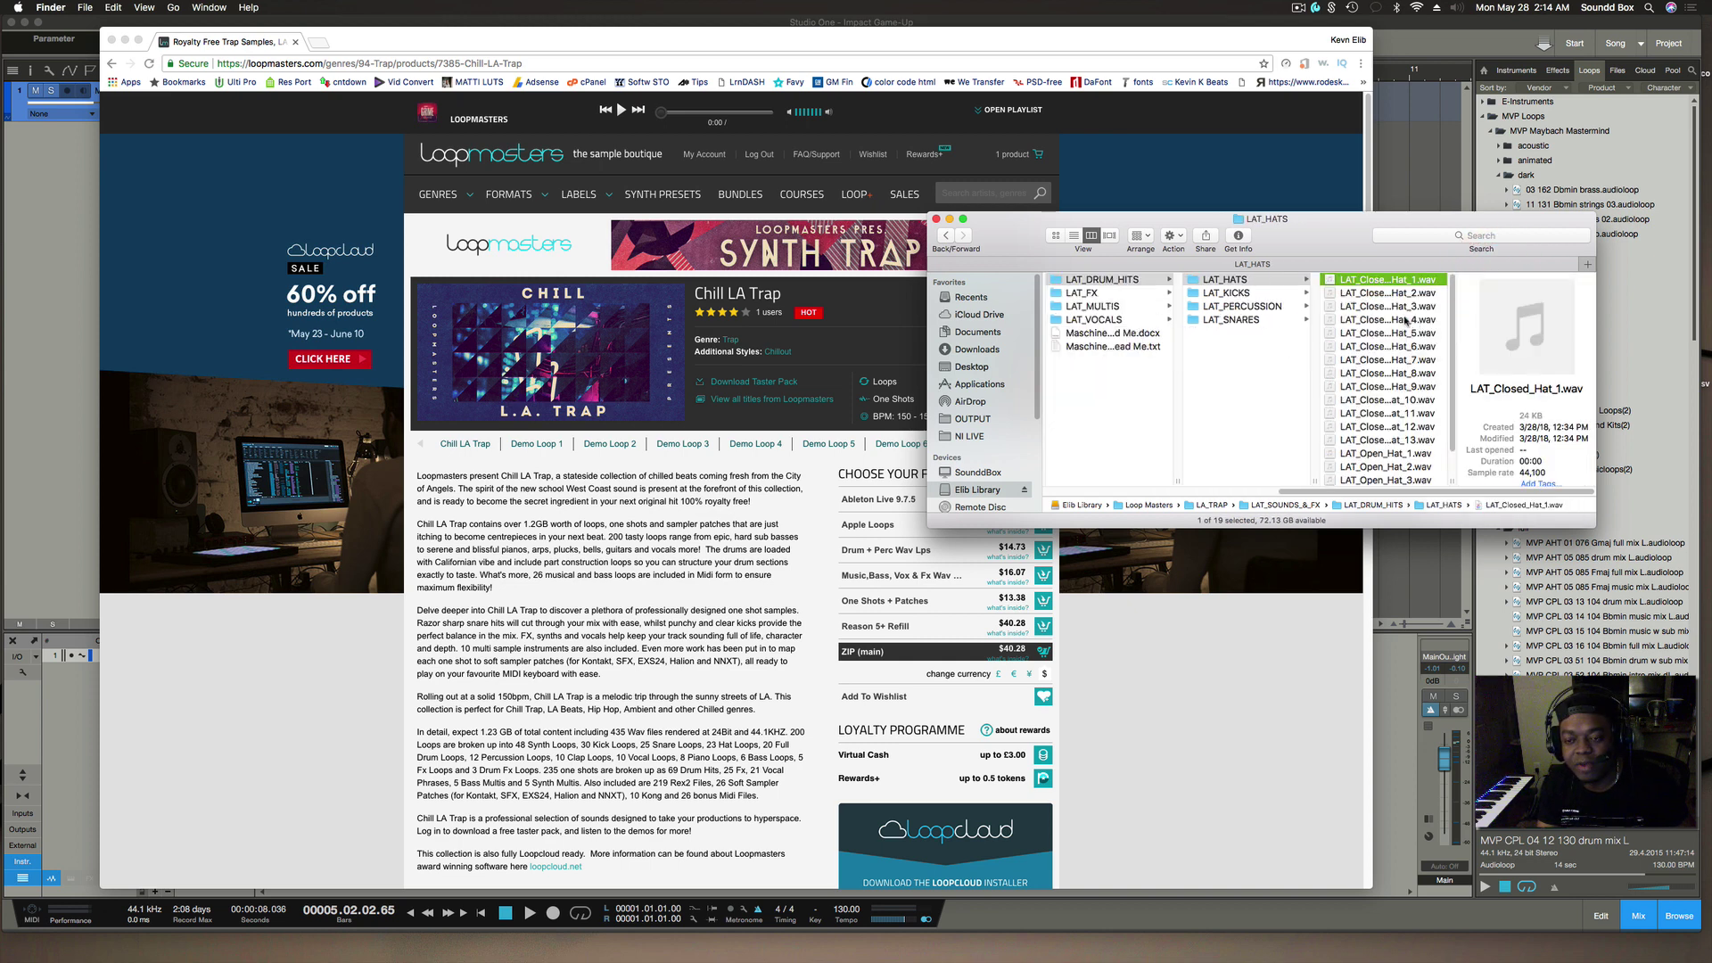
key(space)
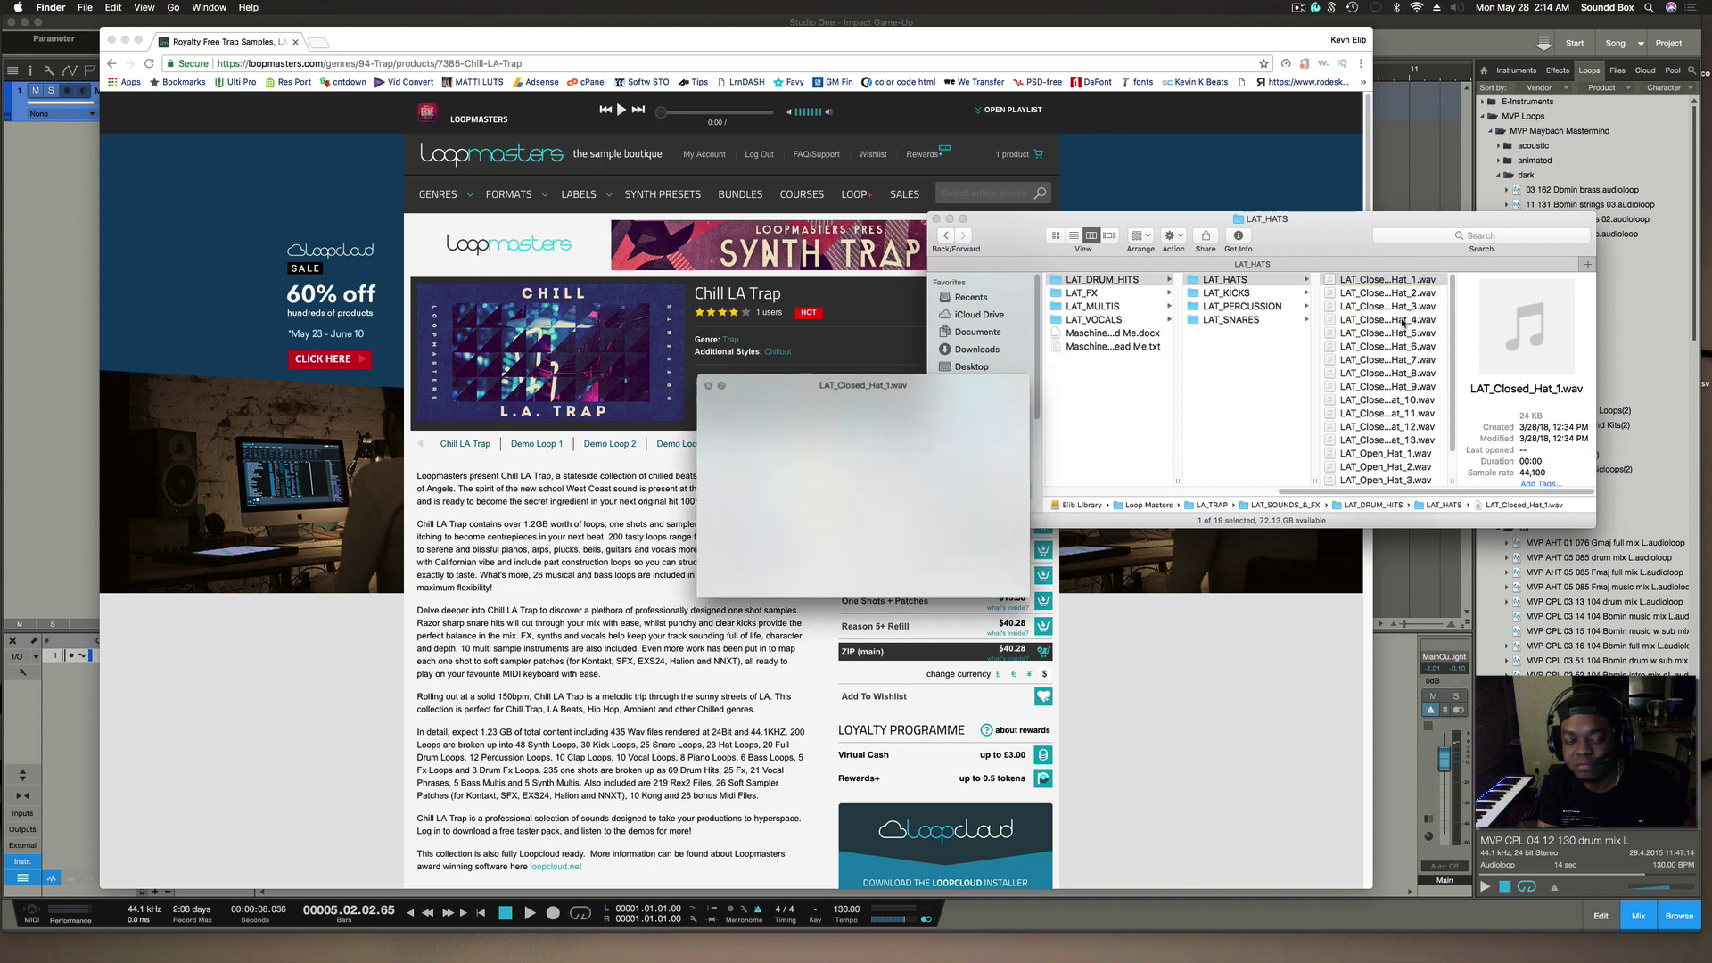
click(1396, 294)
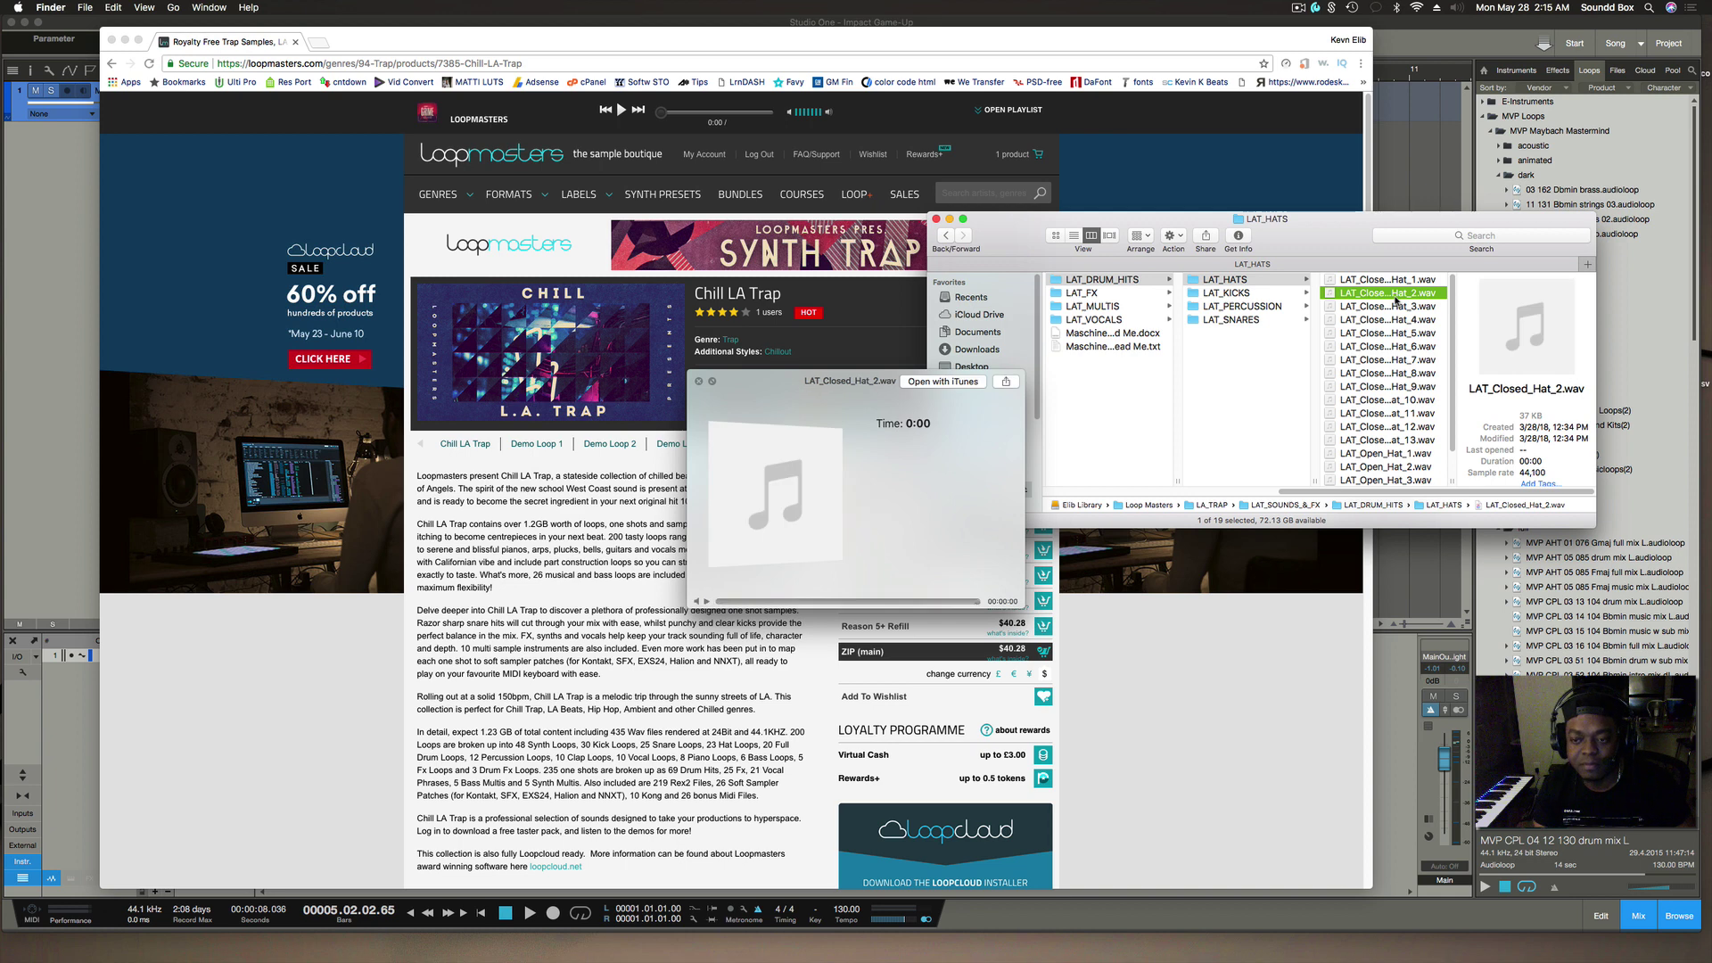
key(Down)
key(Down)
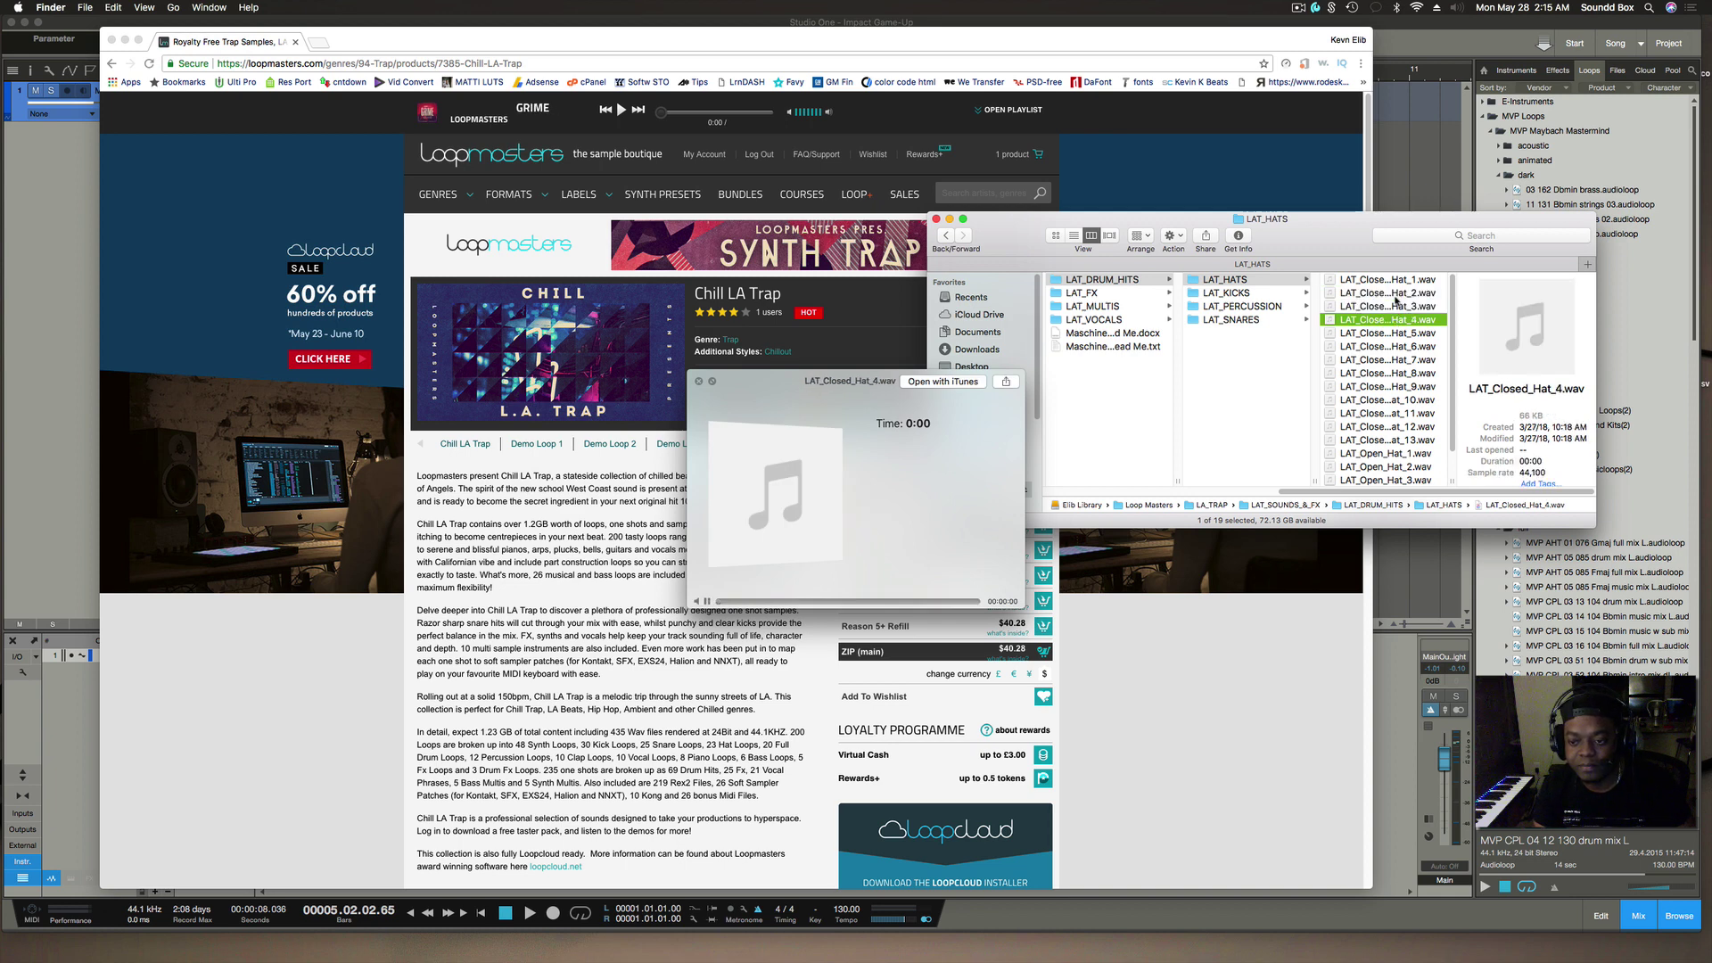
key(Down)
key(Down)
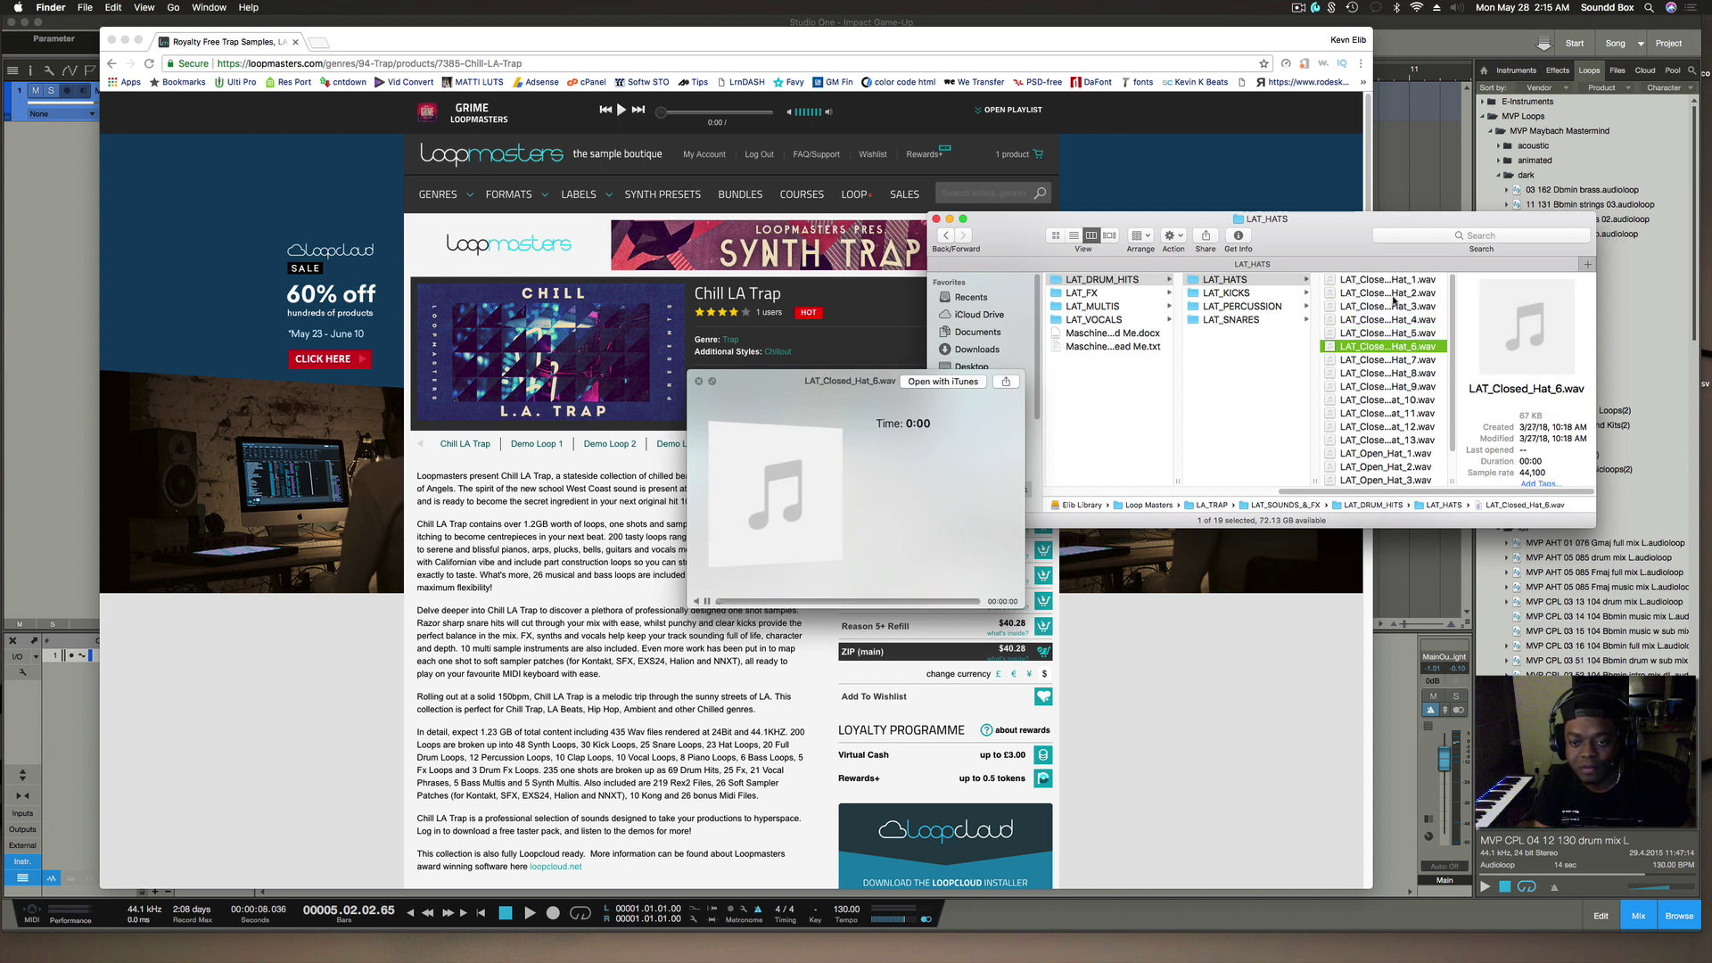
Open the LAT_KICKS folder and audition kick samples 4, 6, 8 and 7, finishing on kick 6.
click(1282, 292)
click(1377, 320)
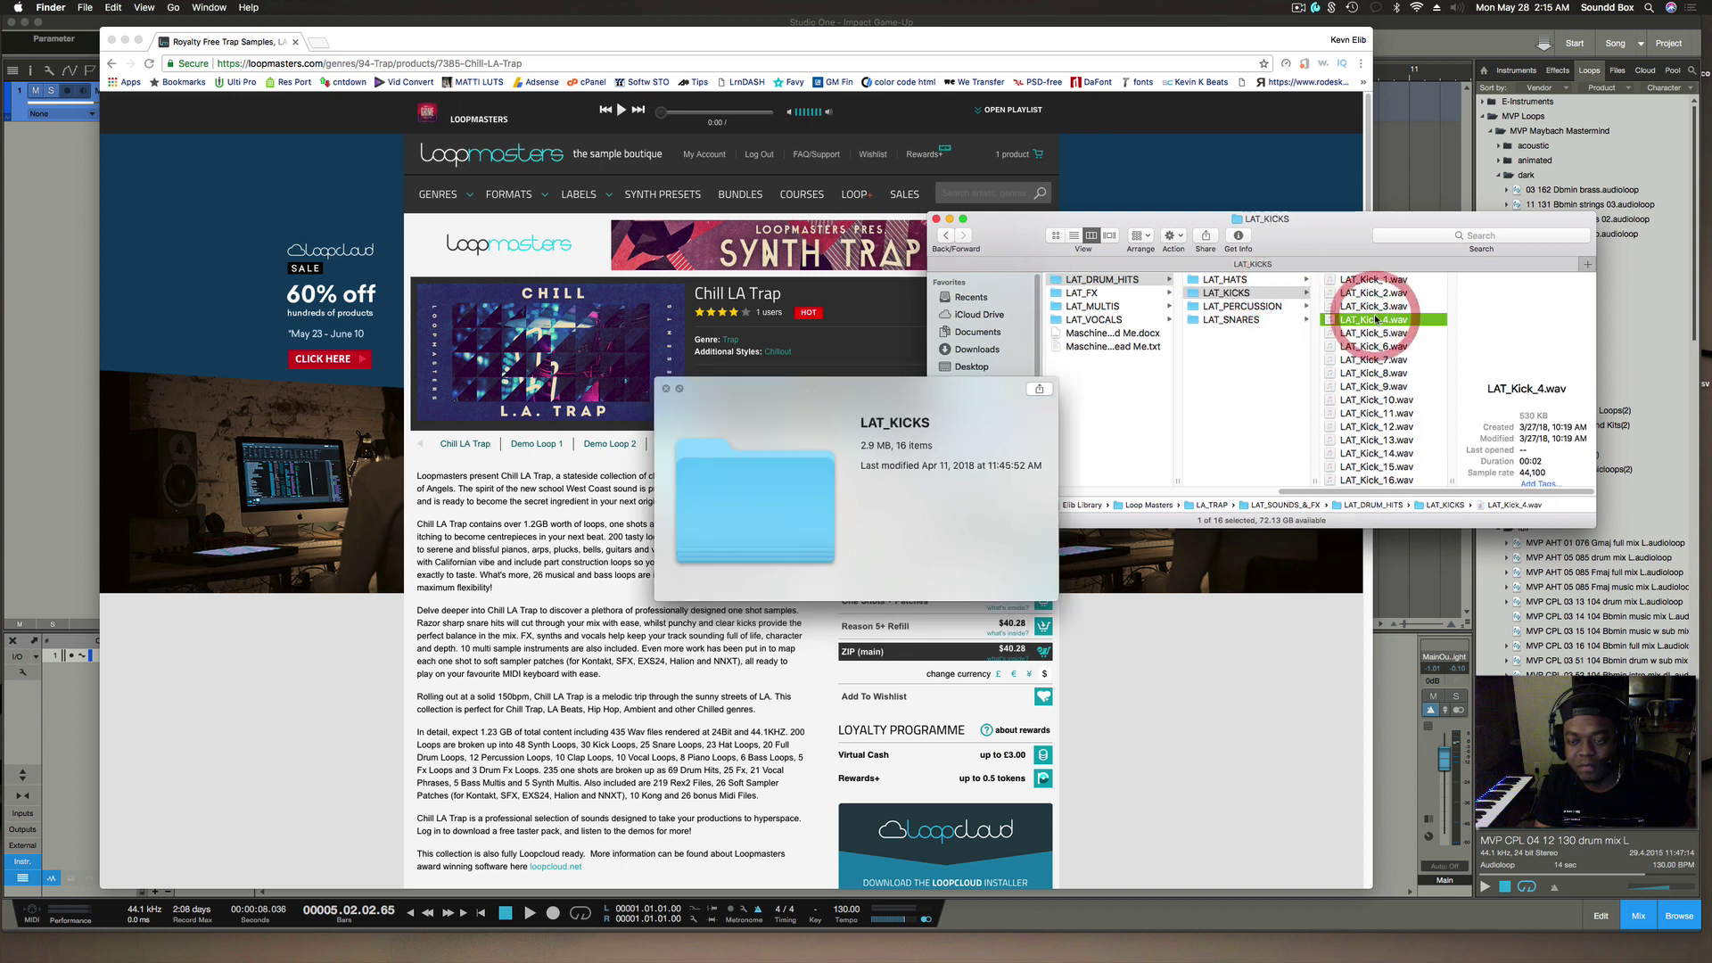
click(1376, 345)
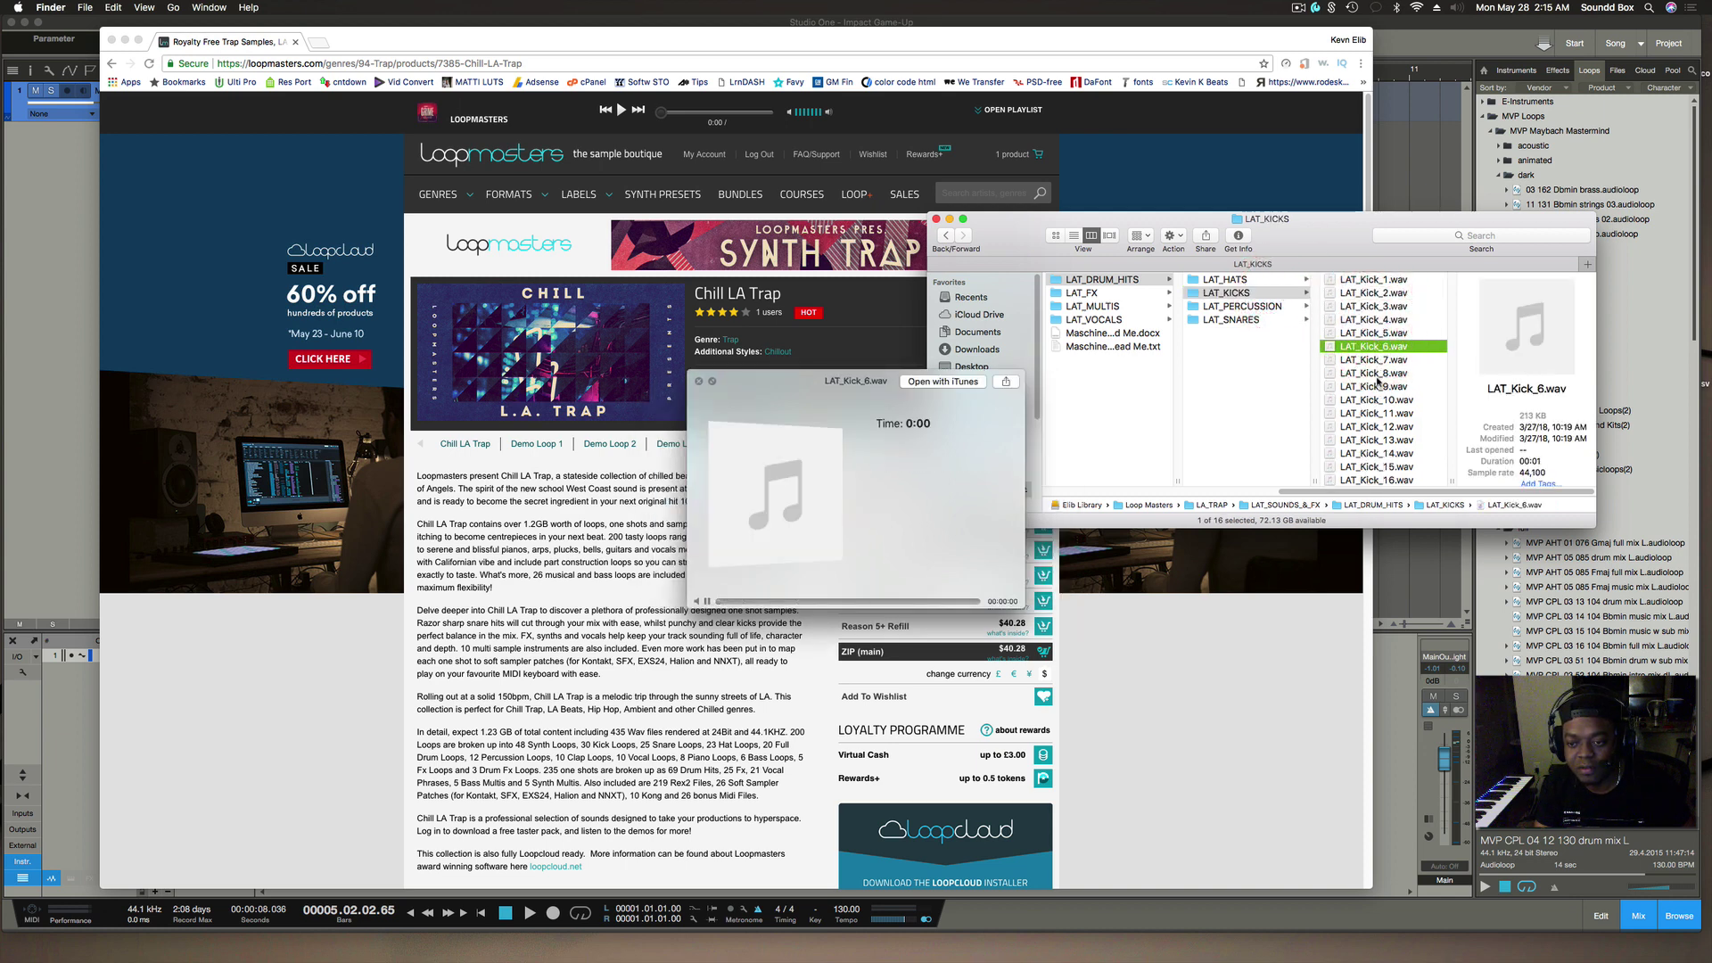
click(1376, 374)
click(1374, 362)
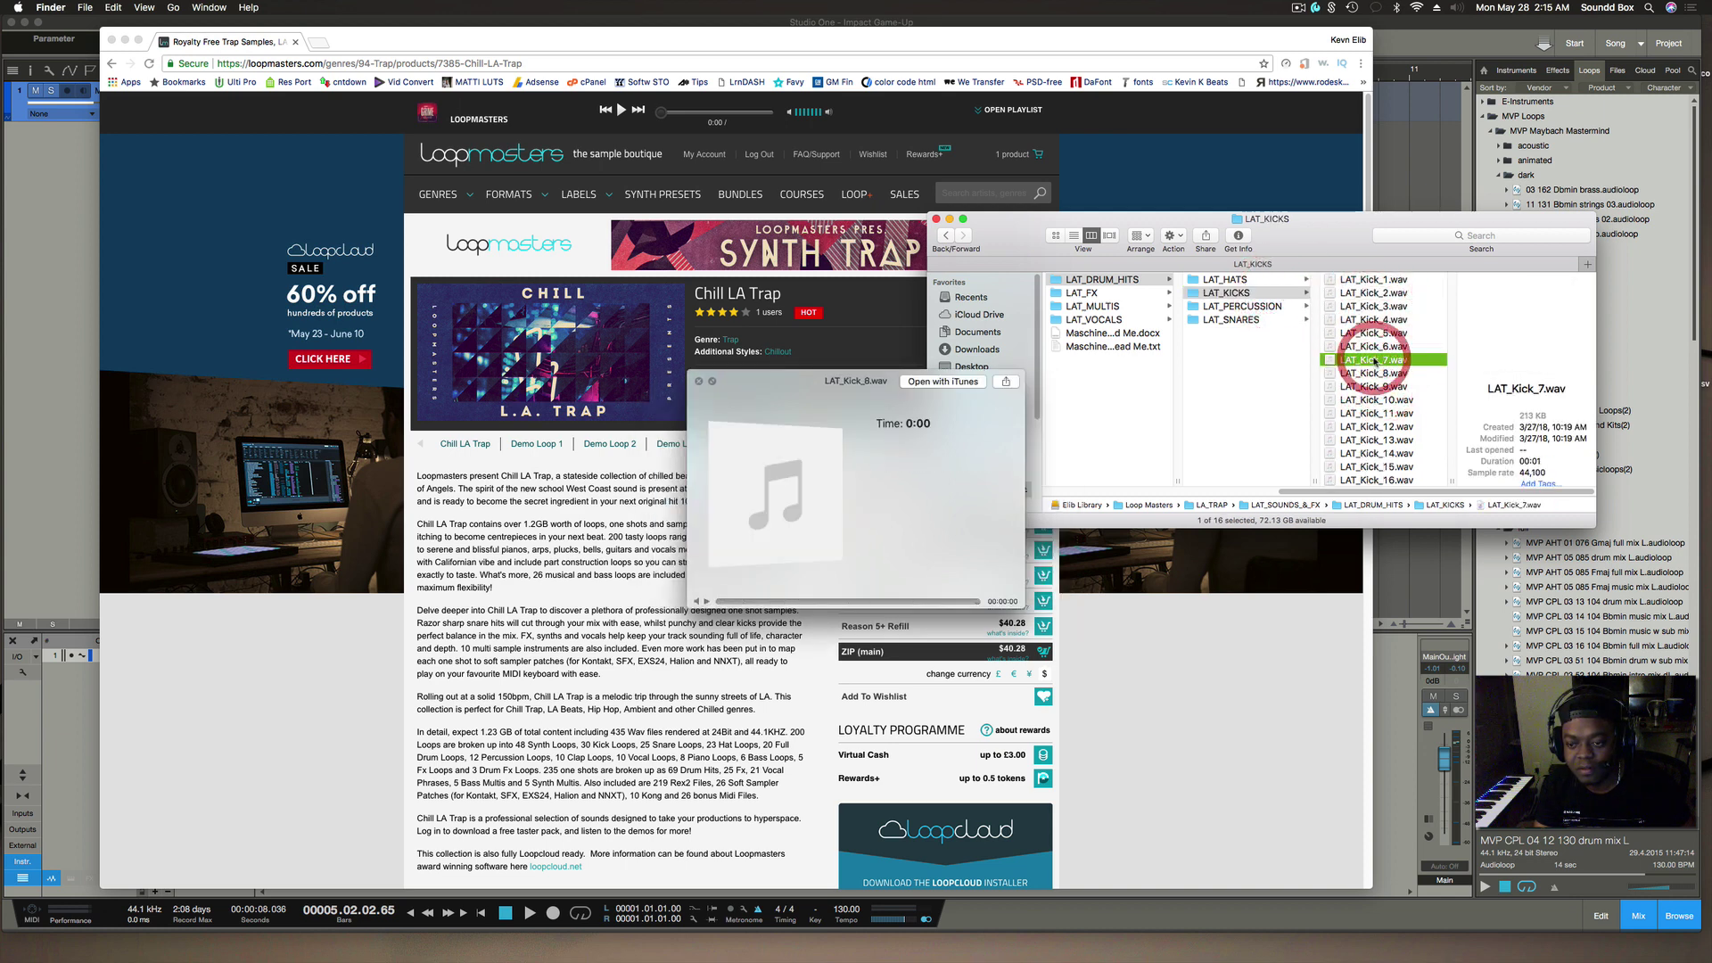
click(1373, 347)
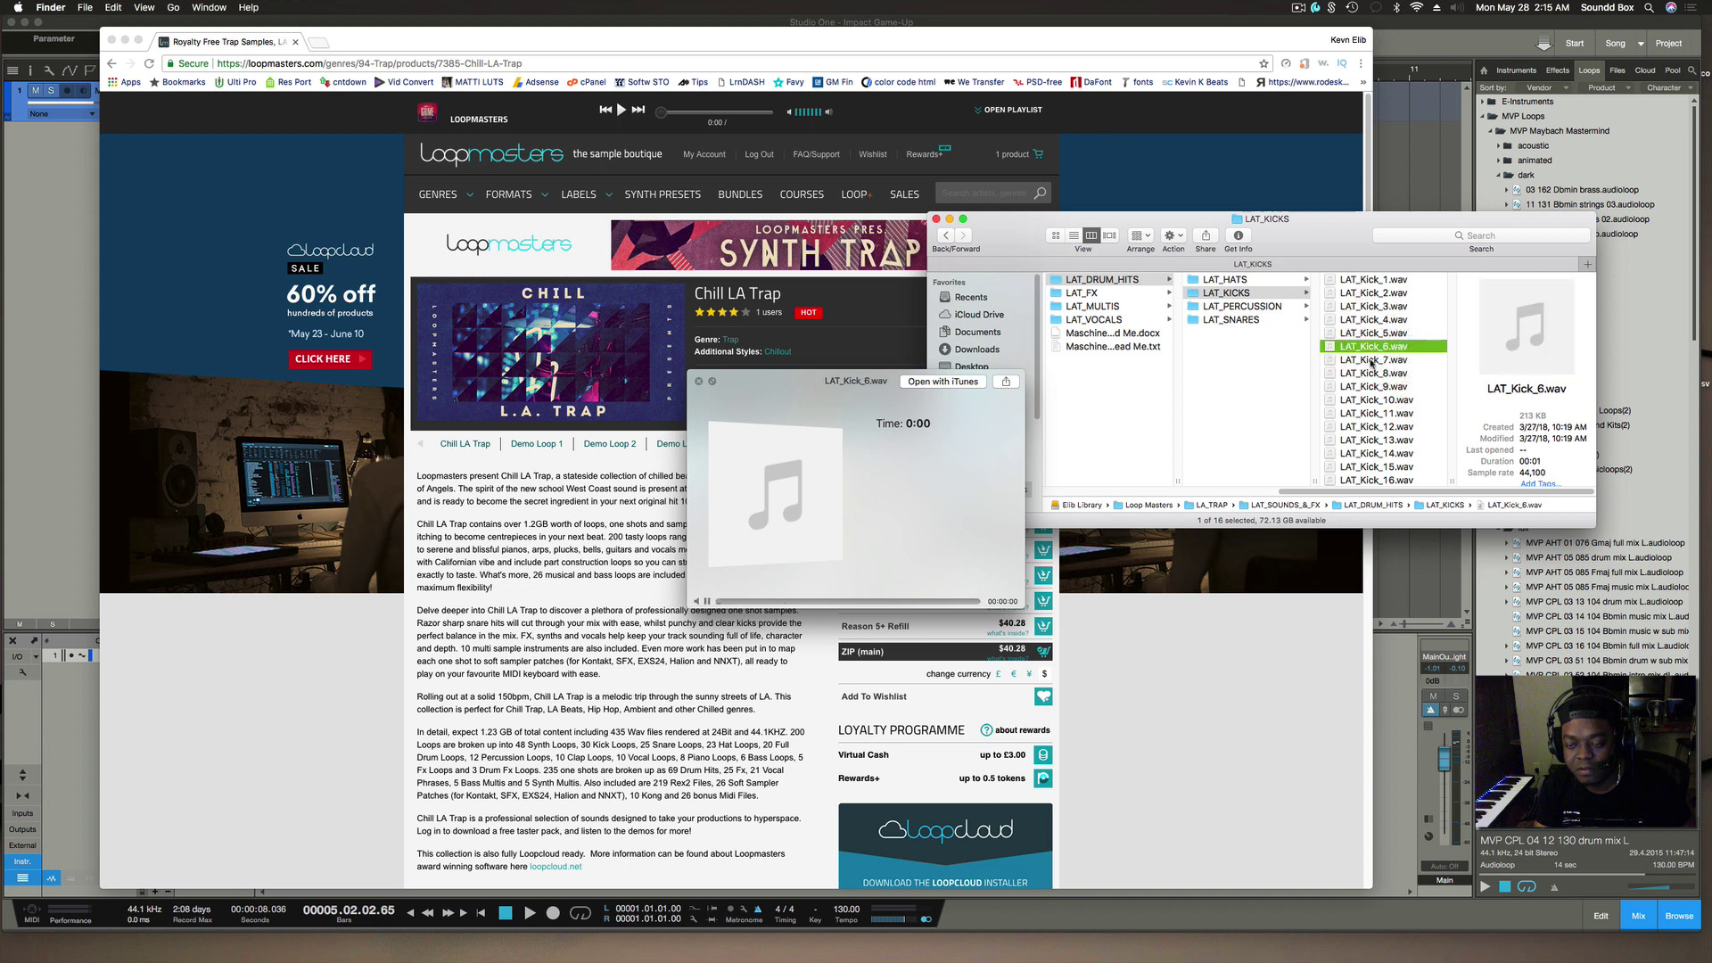
Audition kick samples 10 through 15 in the LAT_KICKS folder.
click(1372, 400)
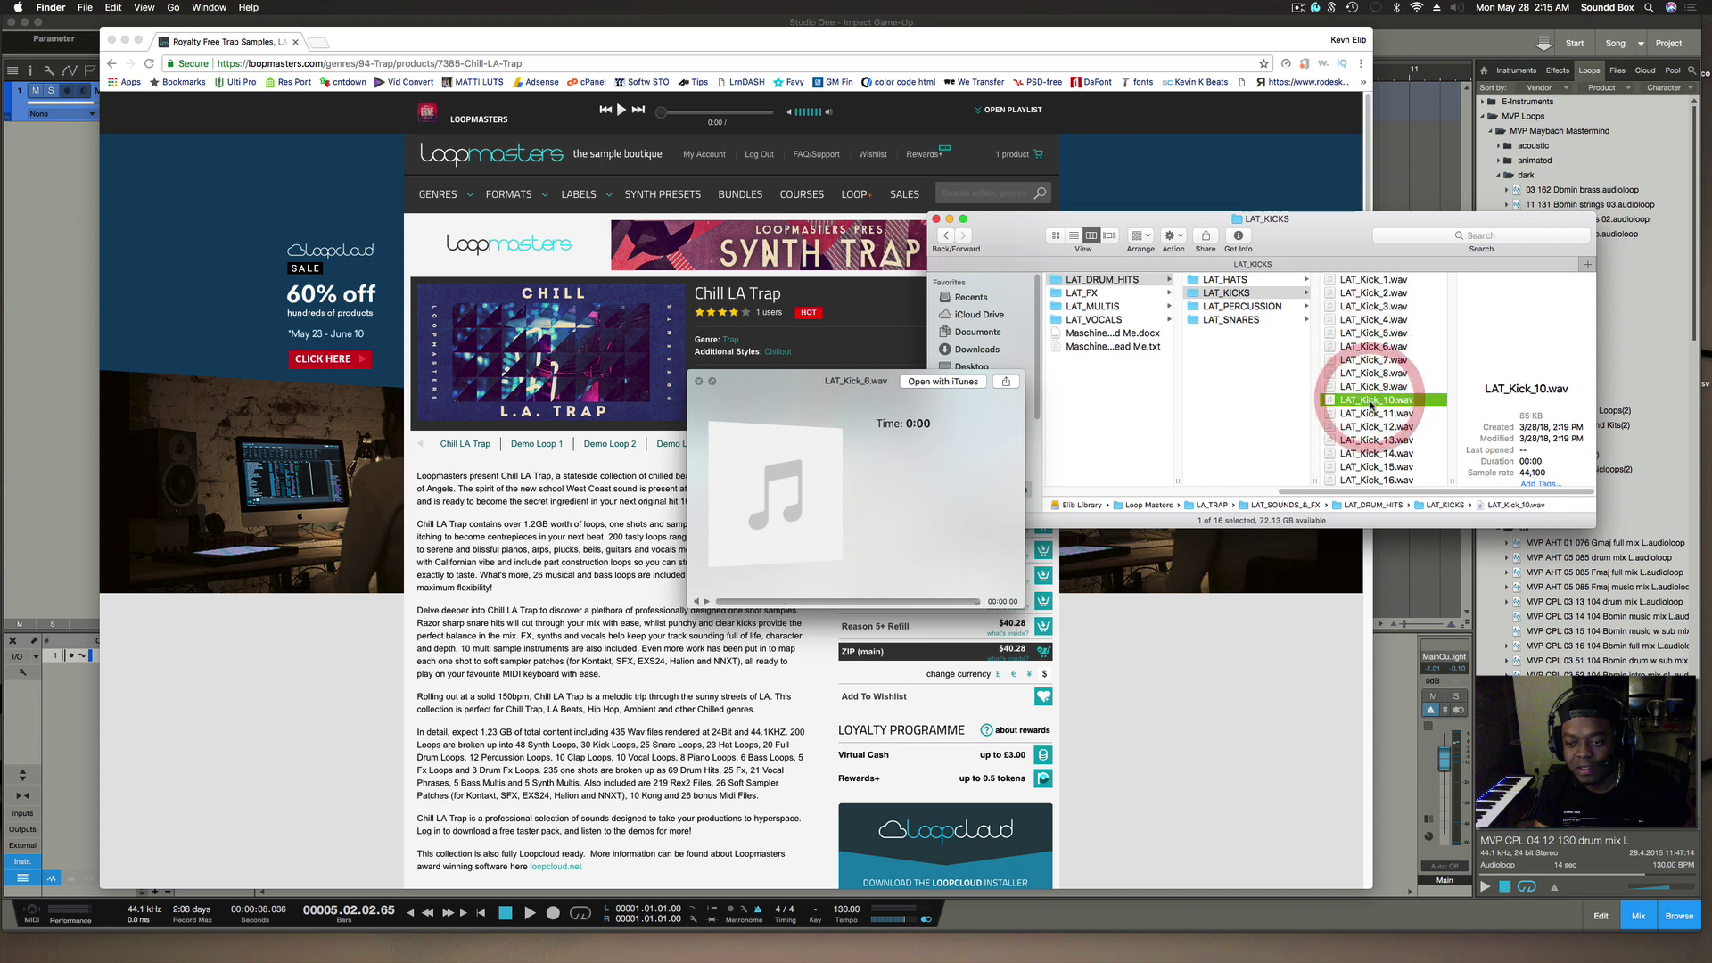
click(1377, 415)
click(1379, 427)
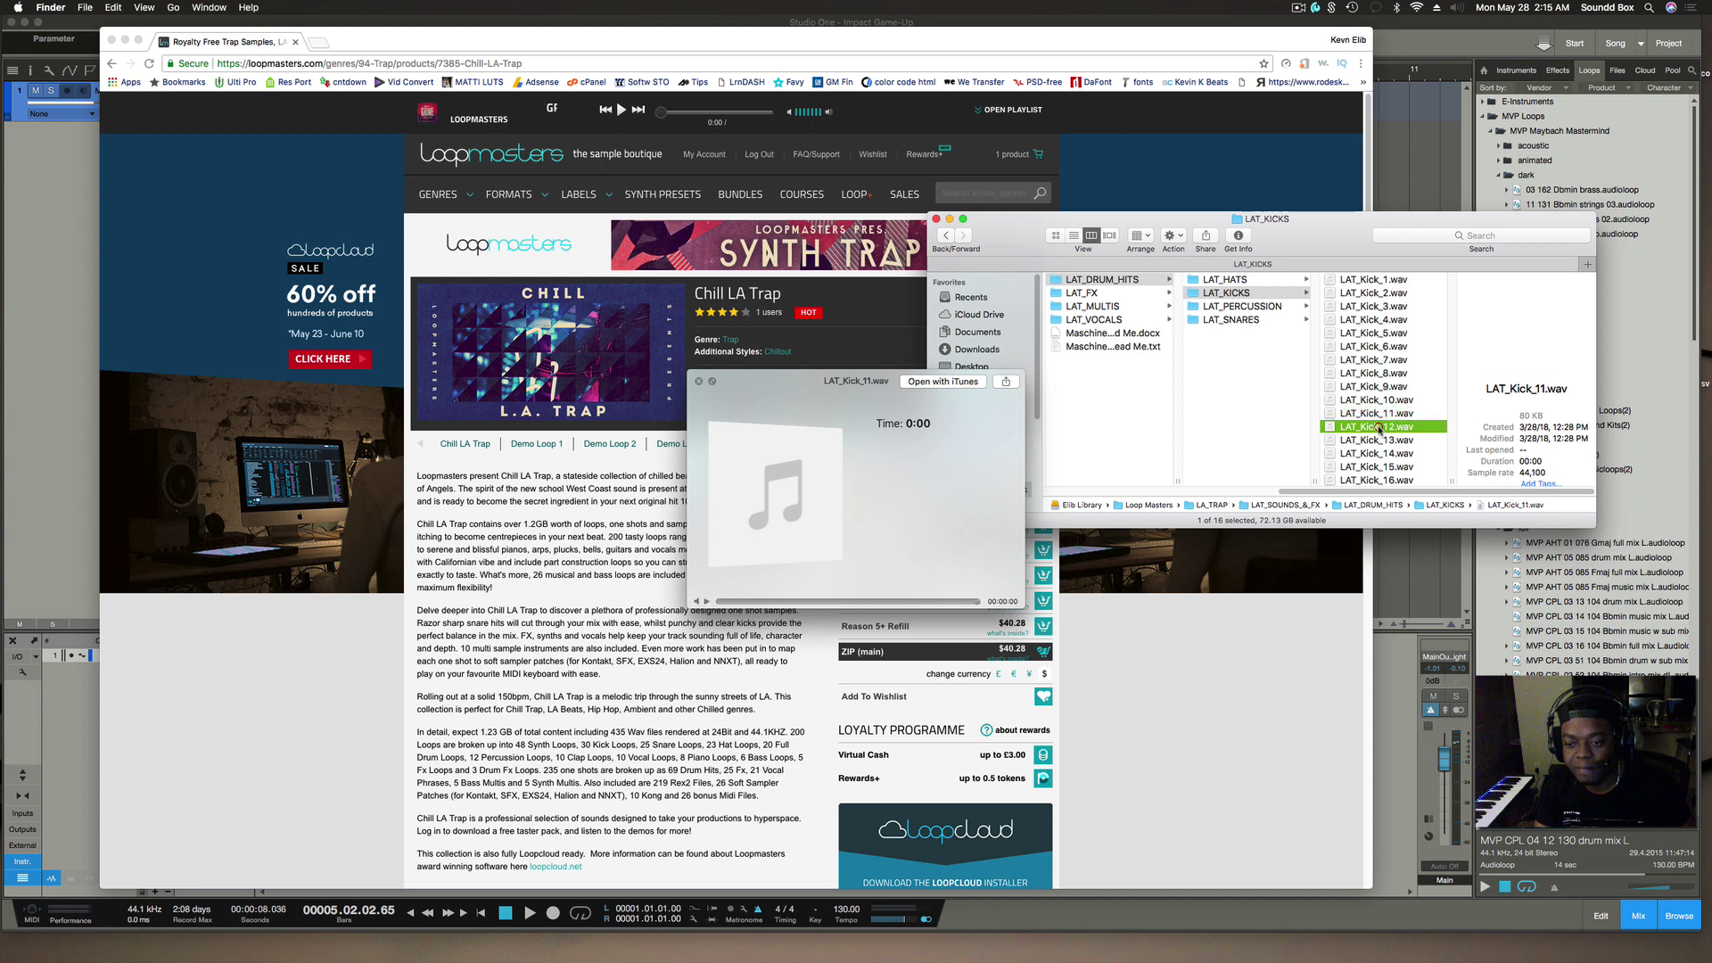
click(1378, 441)
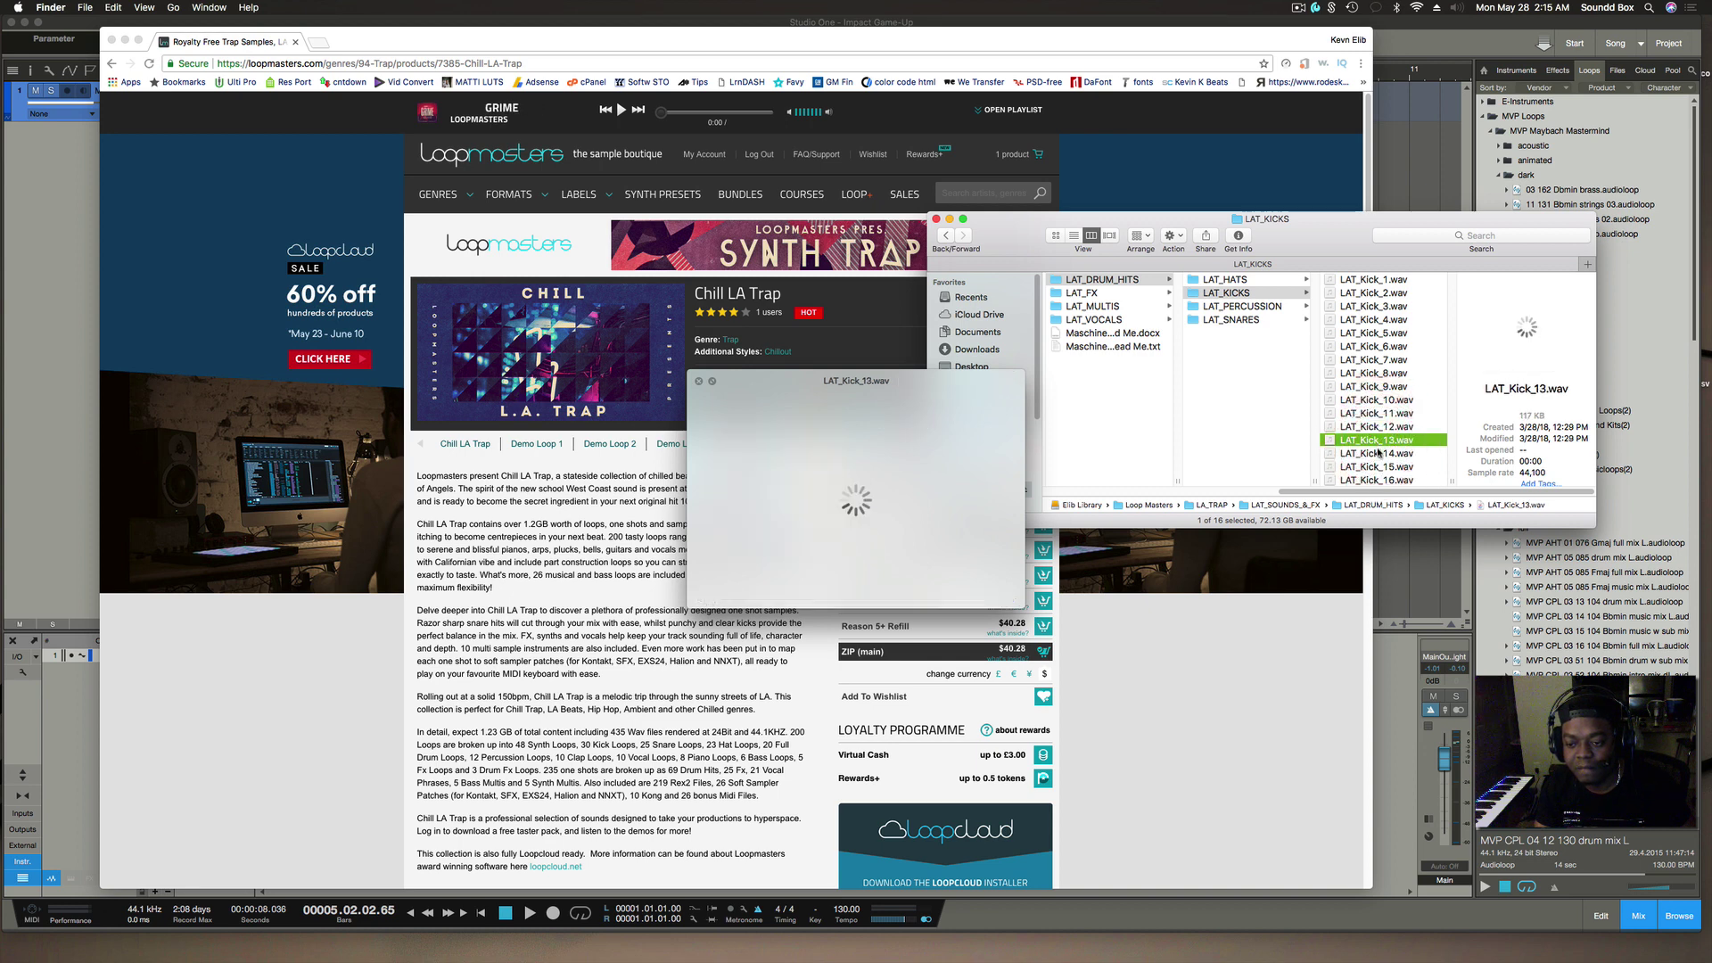
click(1379, 455)
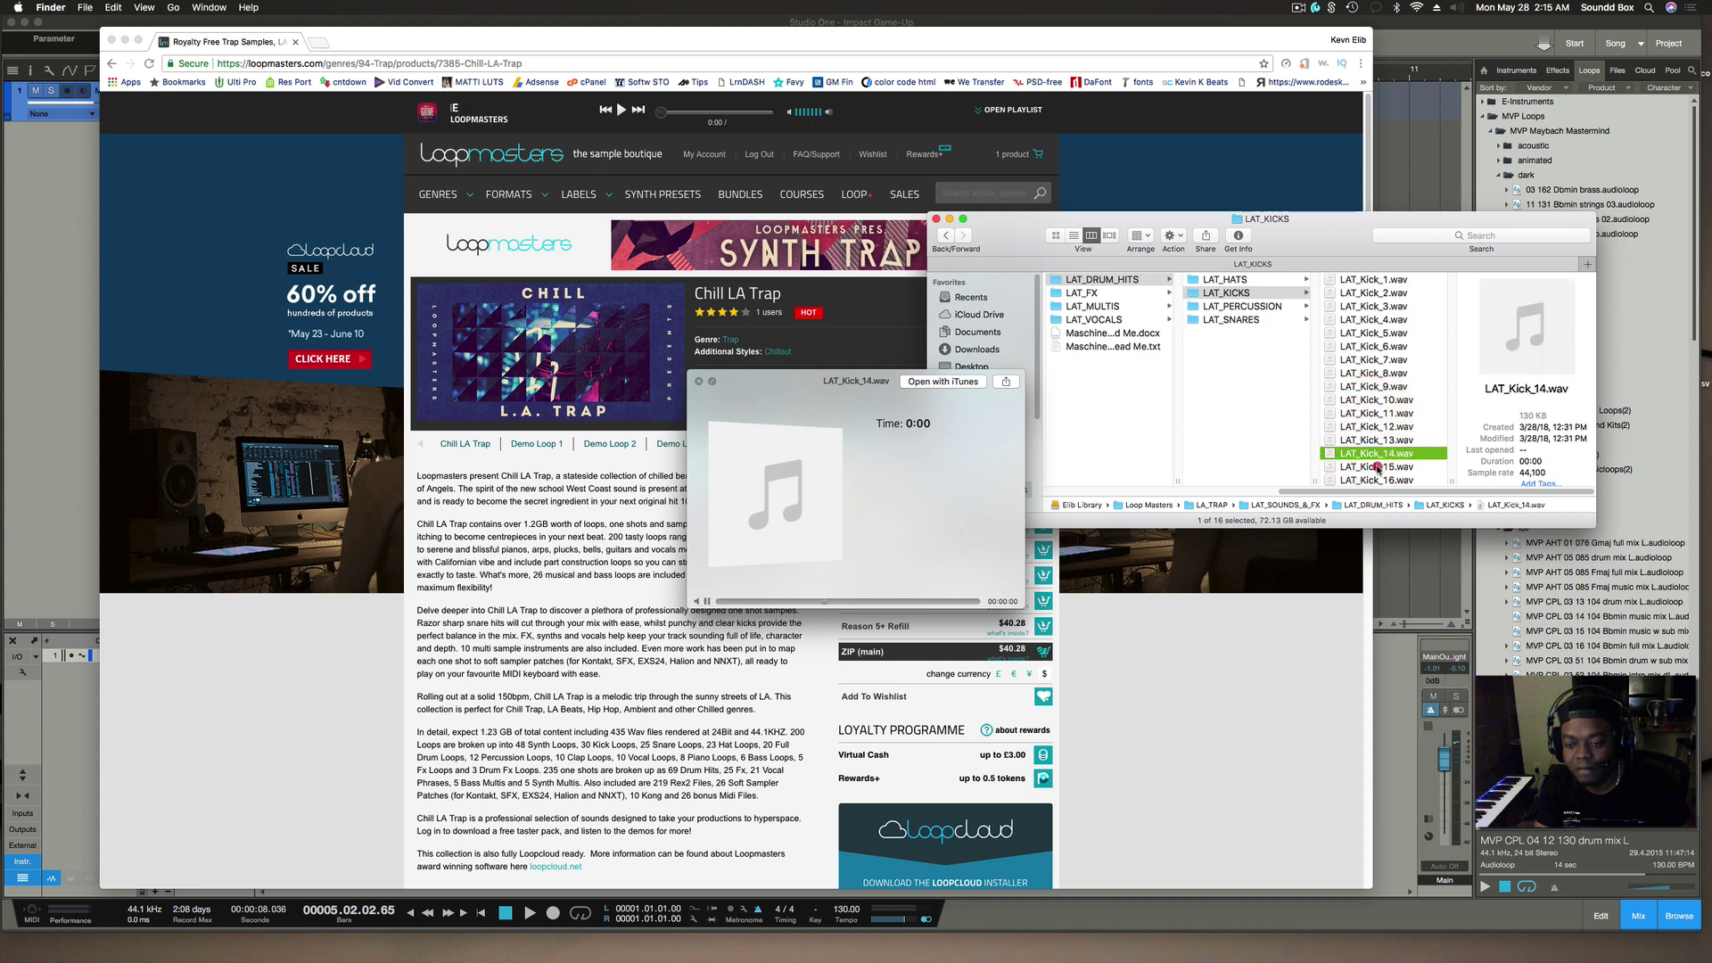
click(1379, 468)
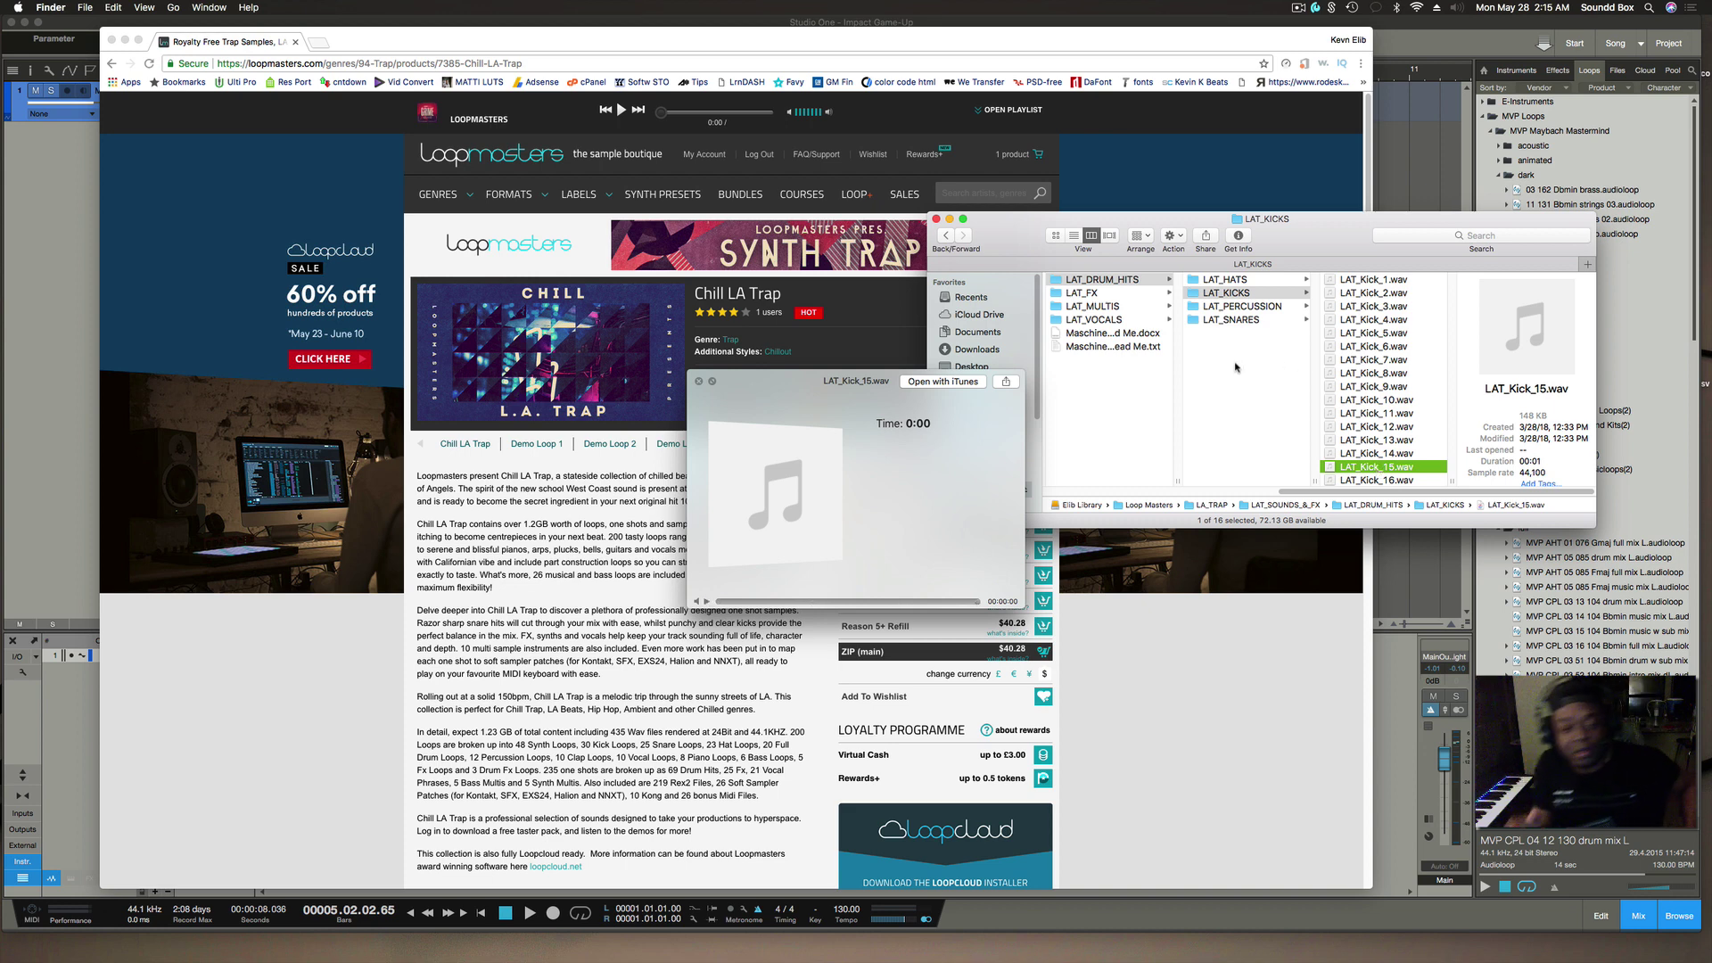
Open the LAT_VOCALS folder and audition LAT_150_Eastcoast_Thang_Voc.wav.
click(1152, 320)
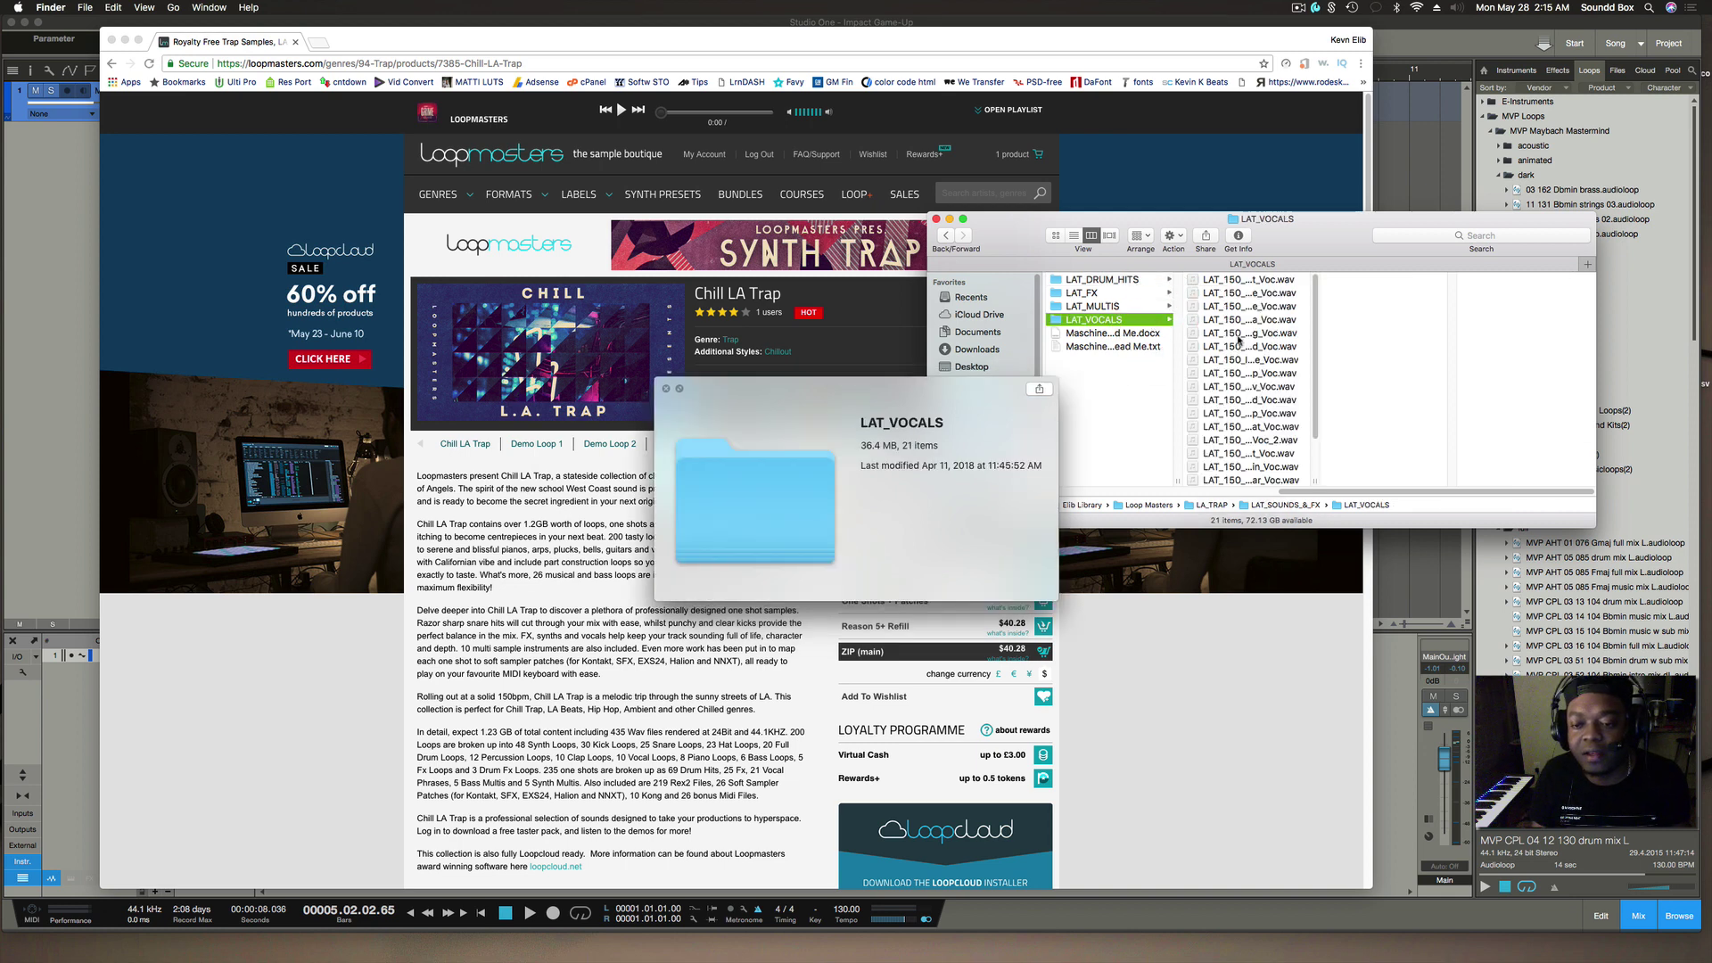
click(1239, 337)
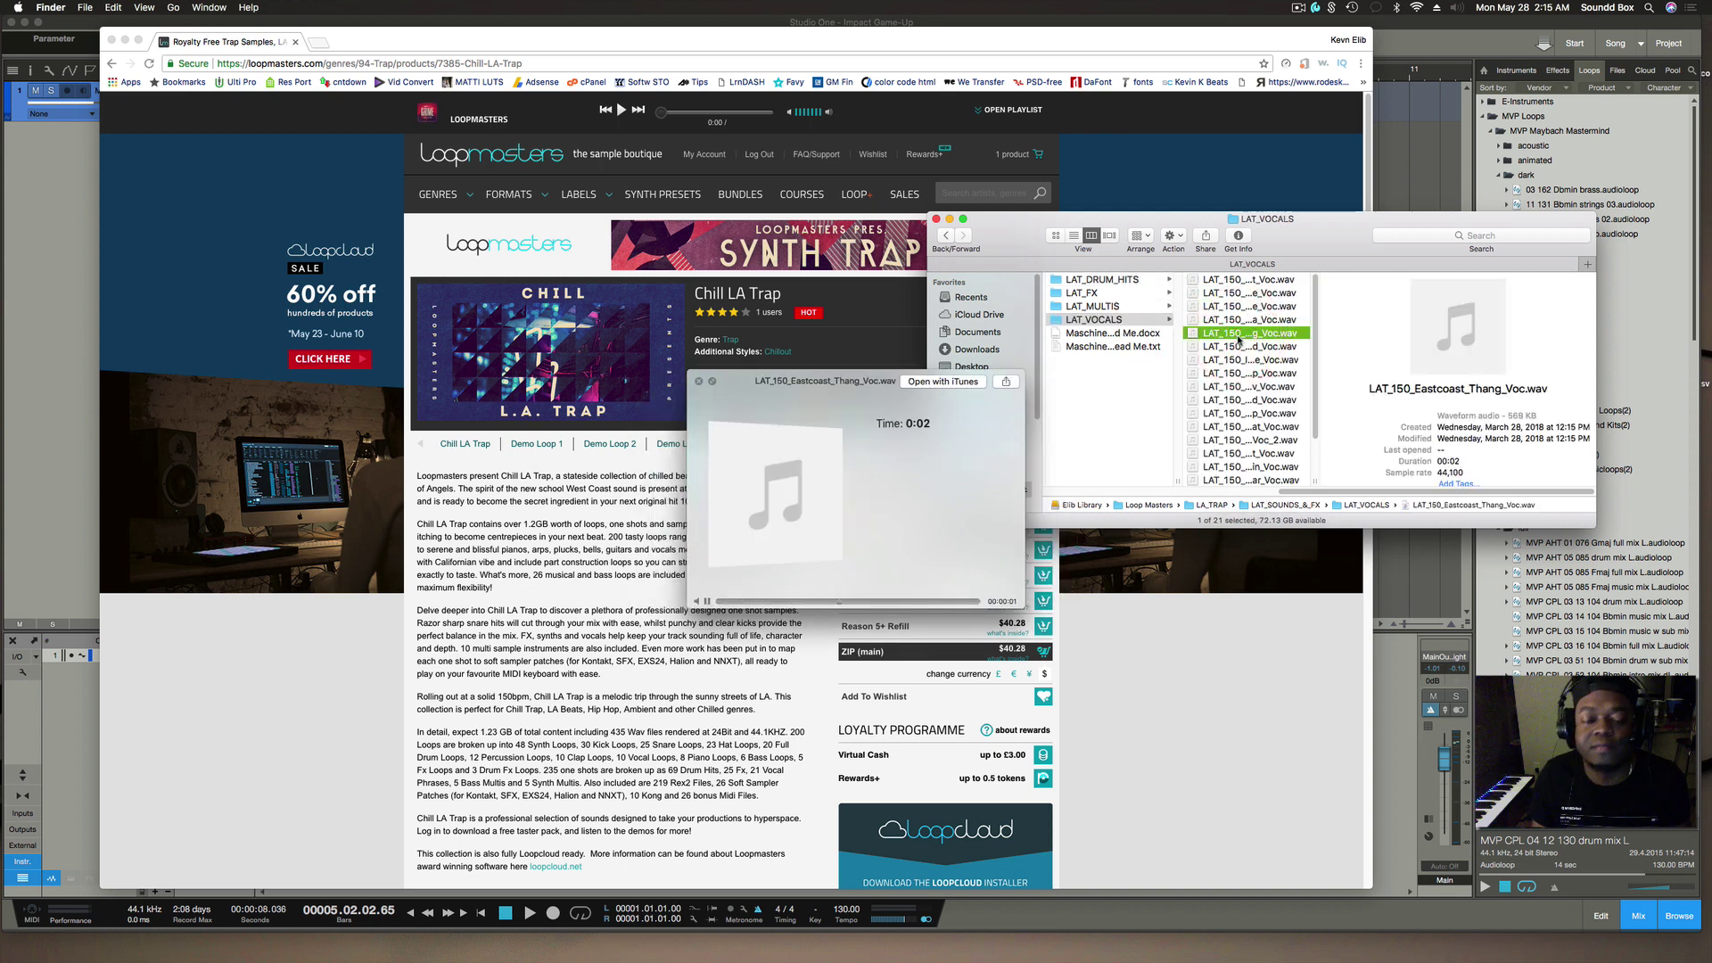
Switch to Studio One, search the instruments for "imp" and add Impact on a new track, moving its window clear.
key(space)
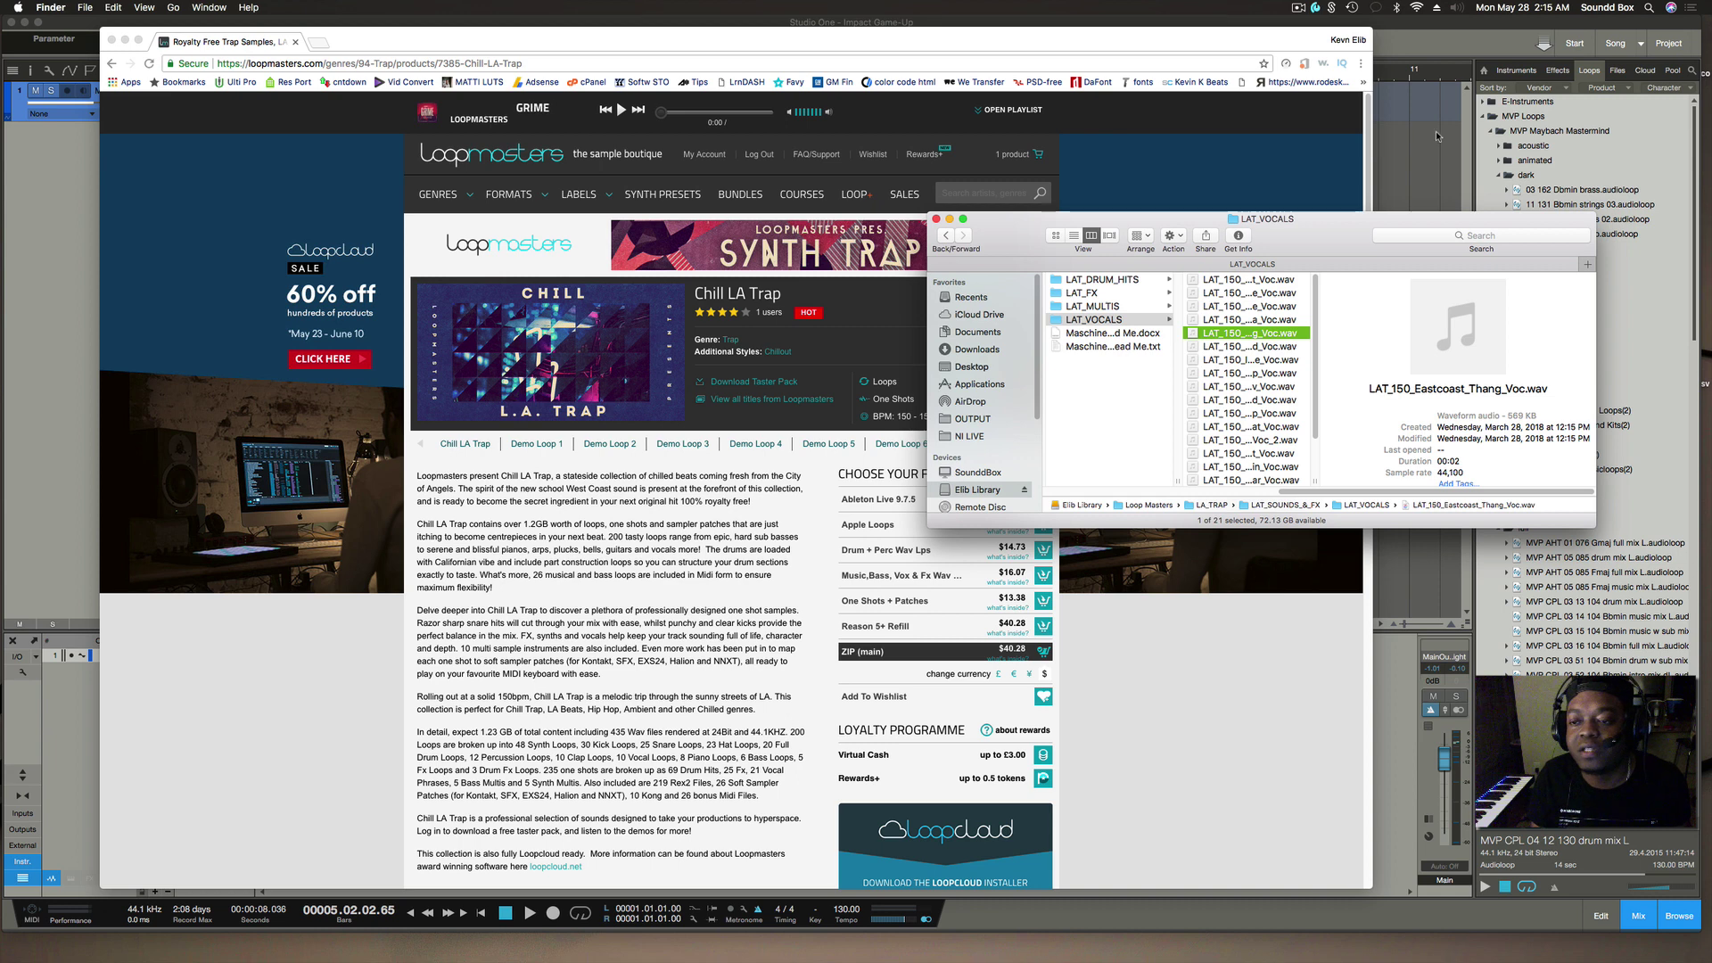
click(1436, 130)
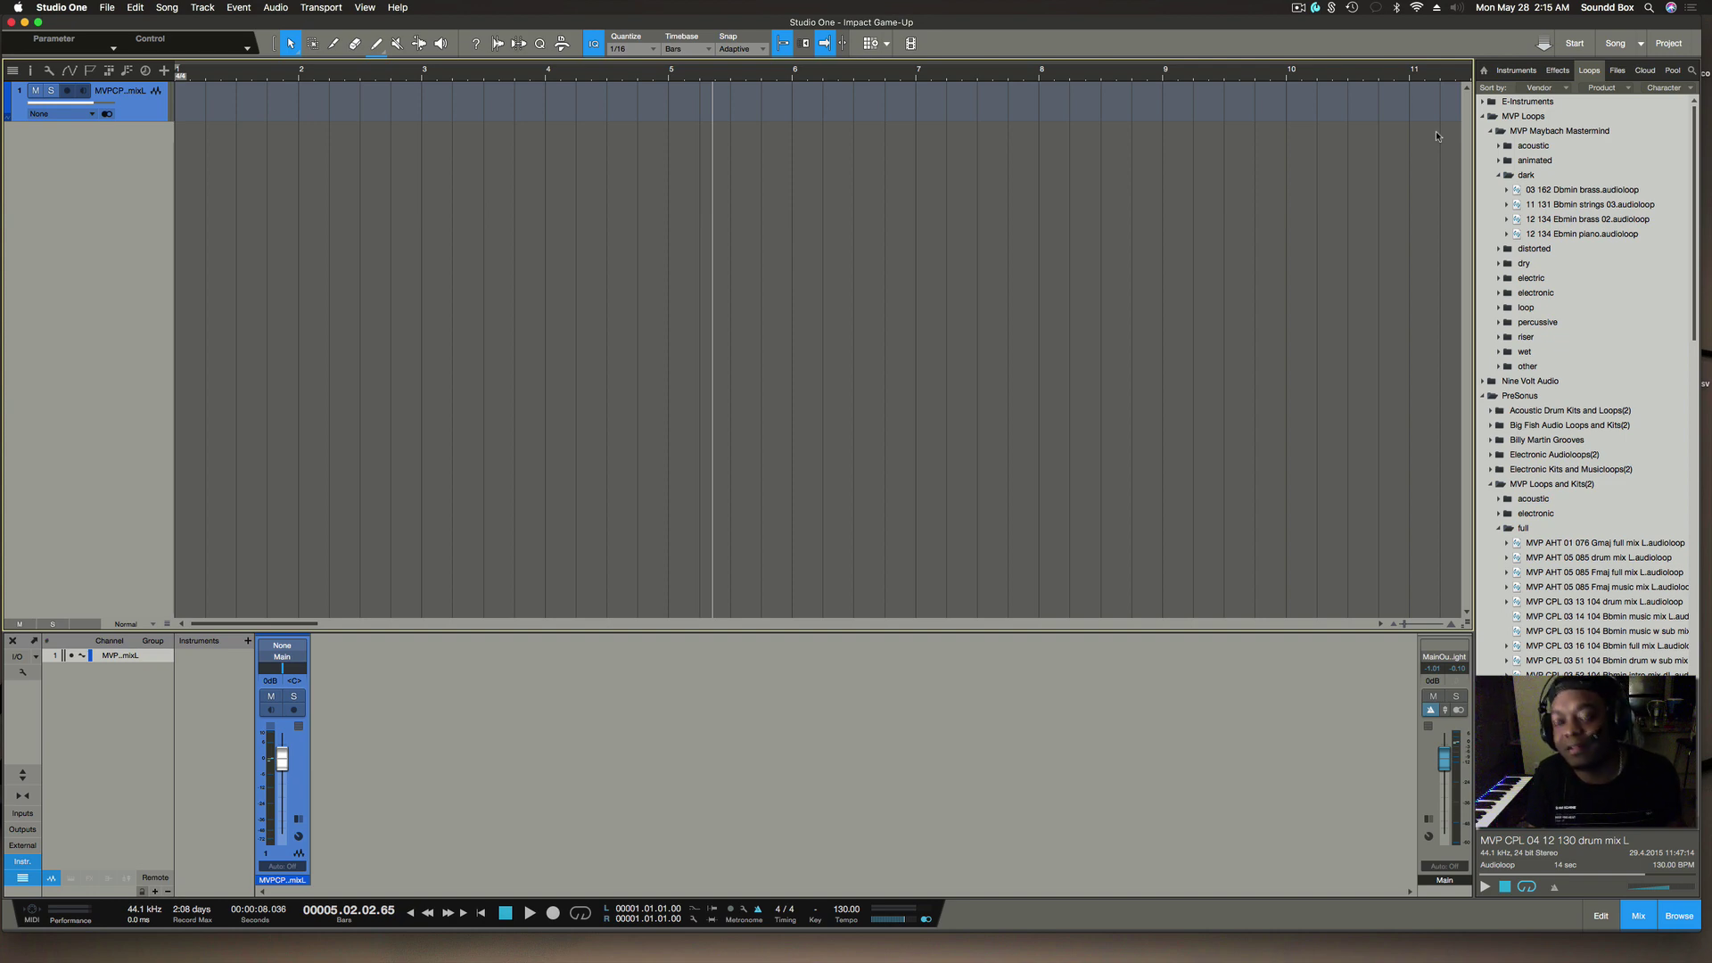
click(1525, 69)
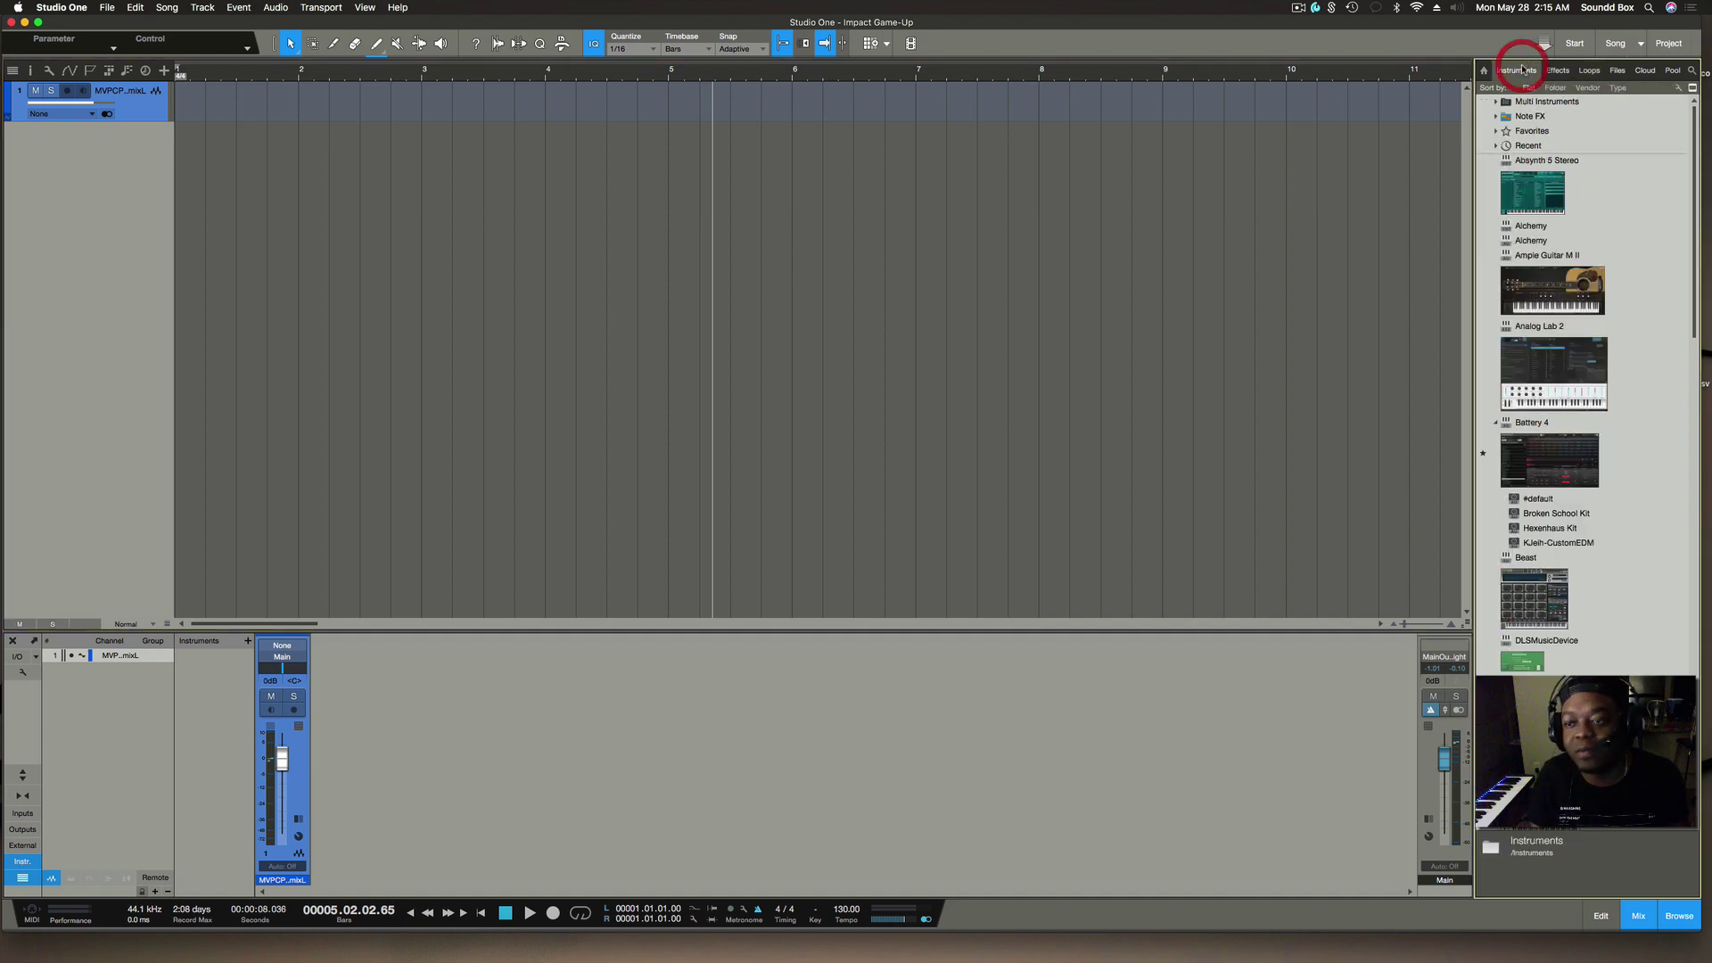
click(1692, 70)
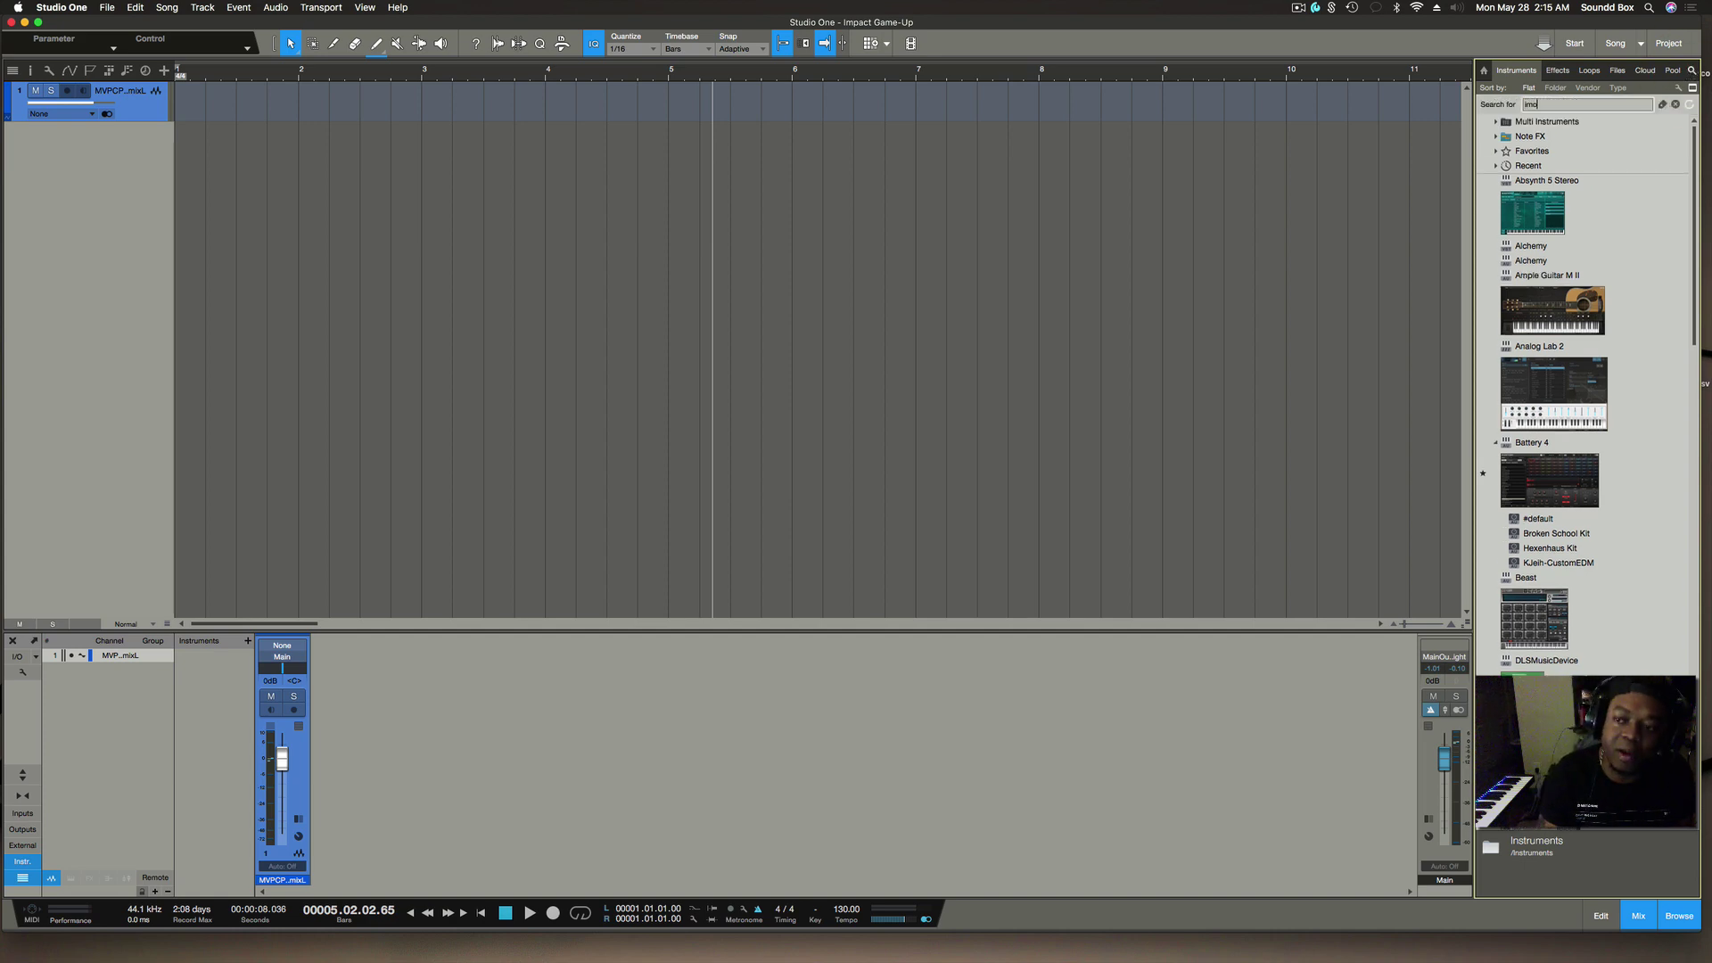
text(imp)
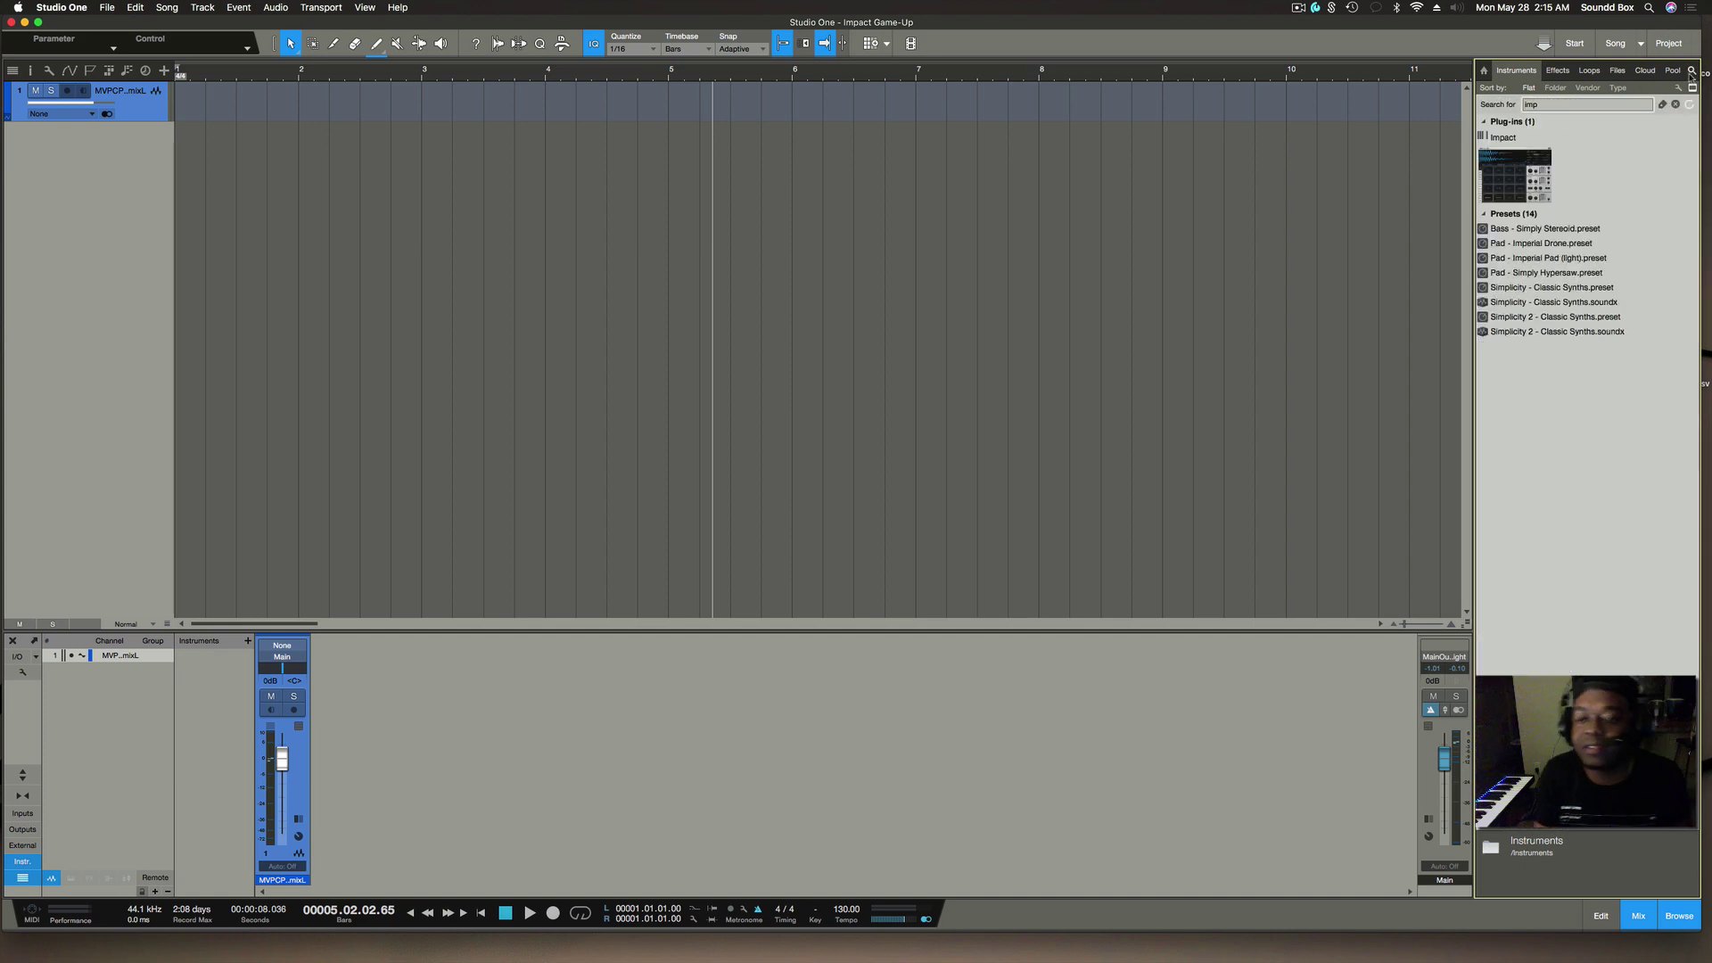
drag(1534, 158, 366, 314)
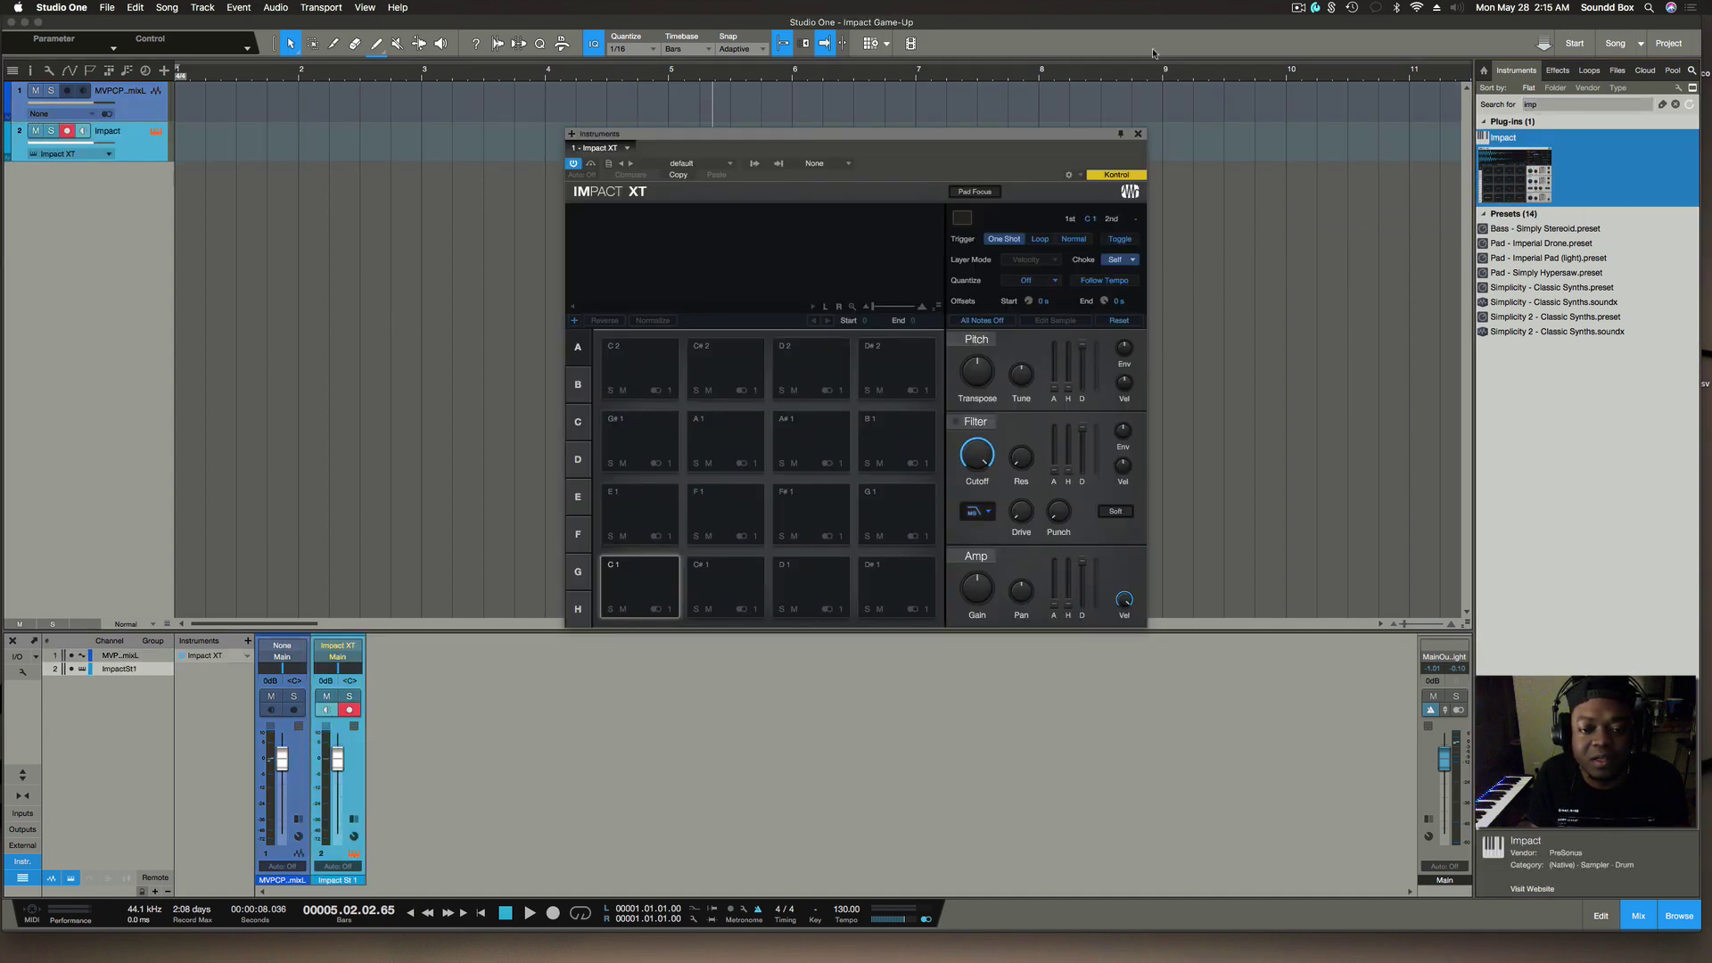
drag(1026, 132, 1227, 201)
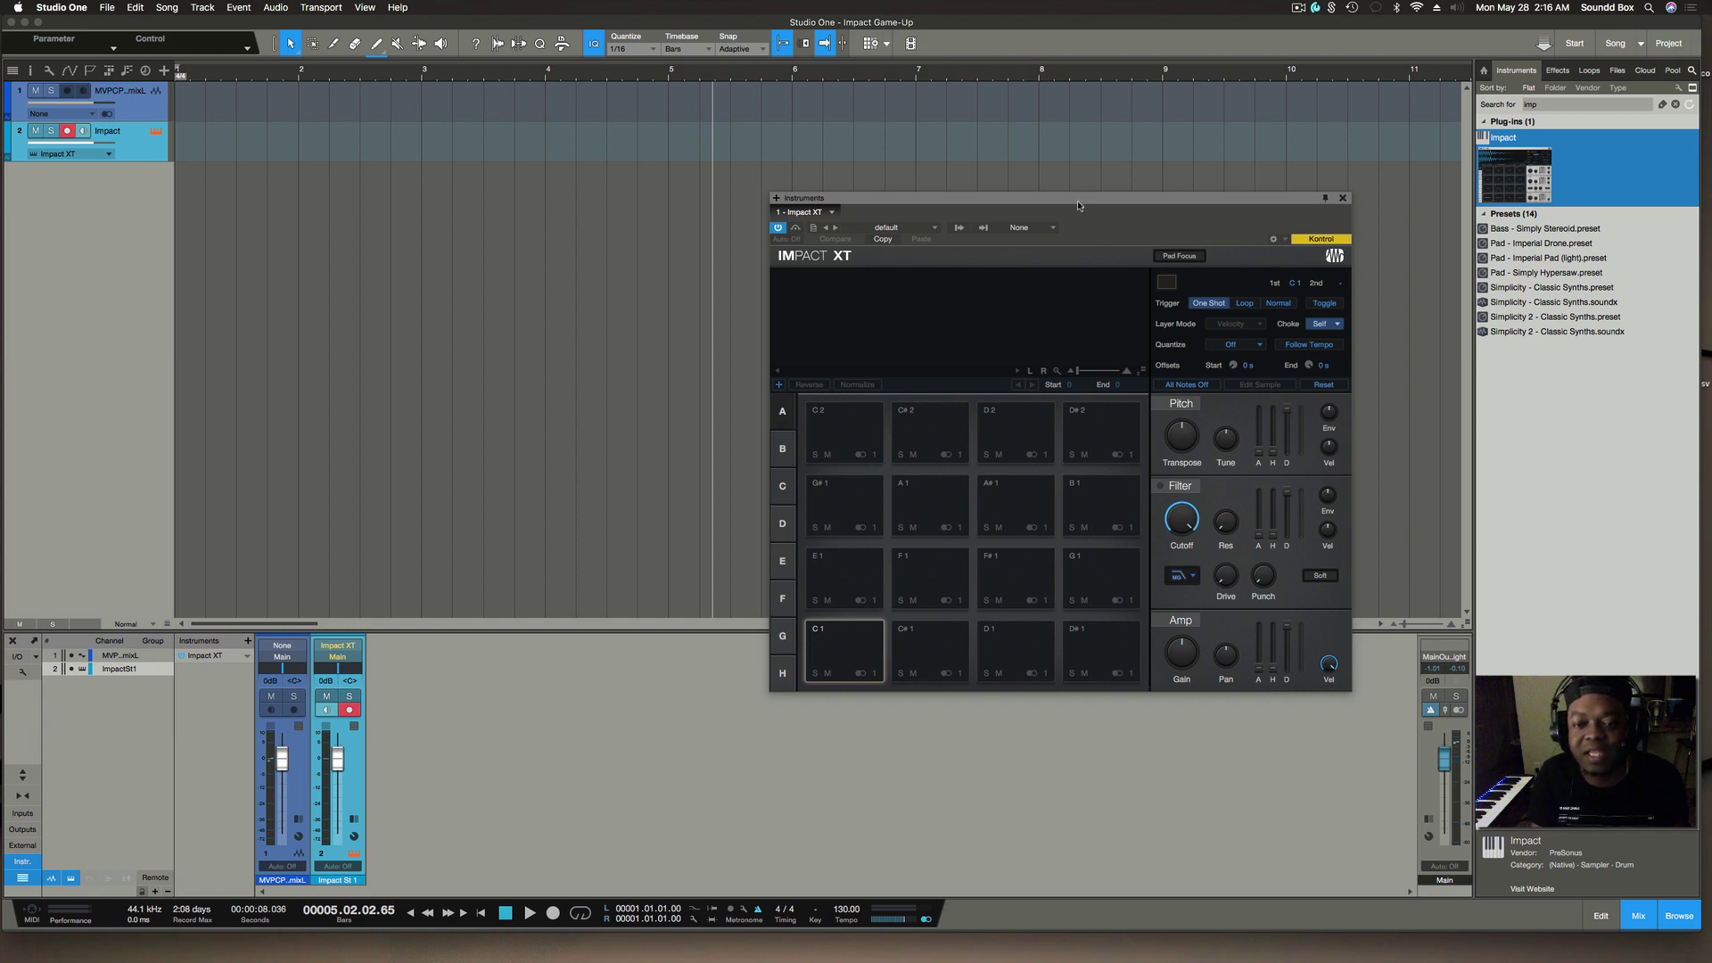
Switch to Finder, open LAT_CAVE_SYN_SUB inside LAT_MULTIS > LAT_BASS_MULTIS and audition the A1 and C2 Cave Syn bass samples.
key(super+Tab)
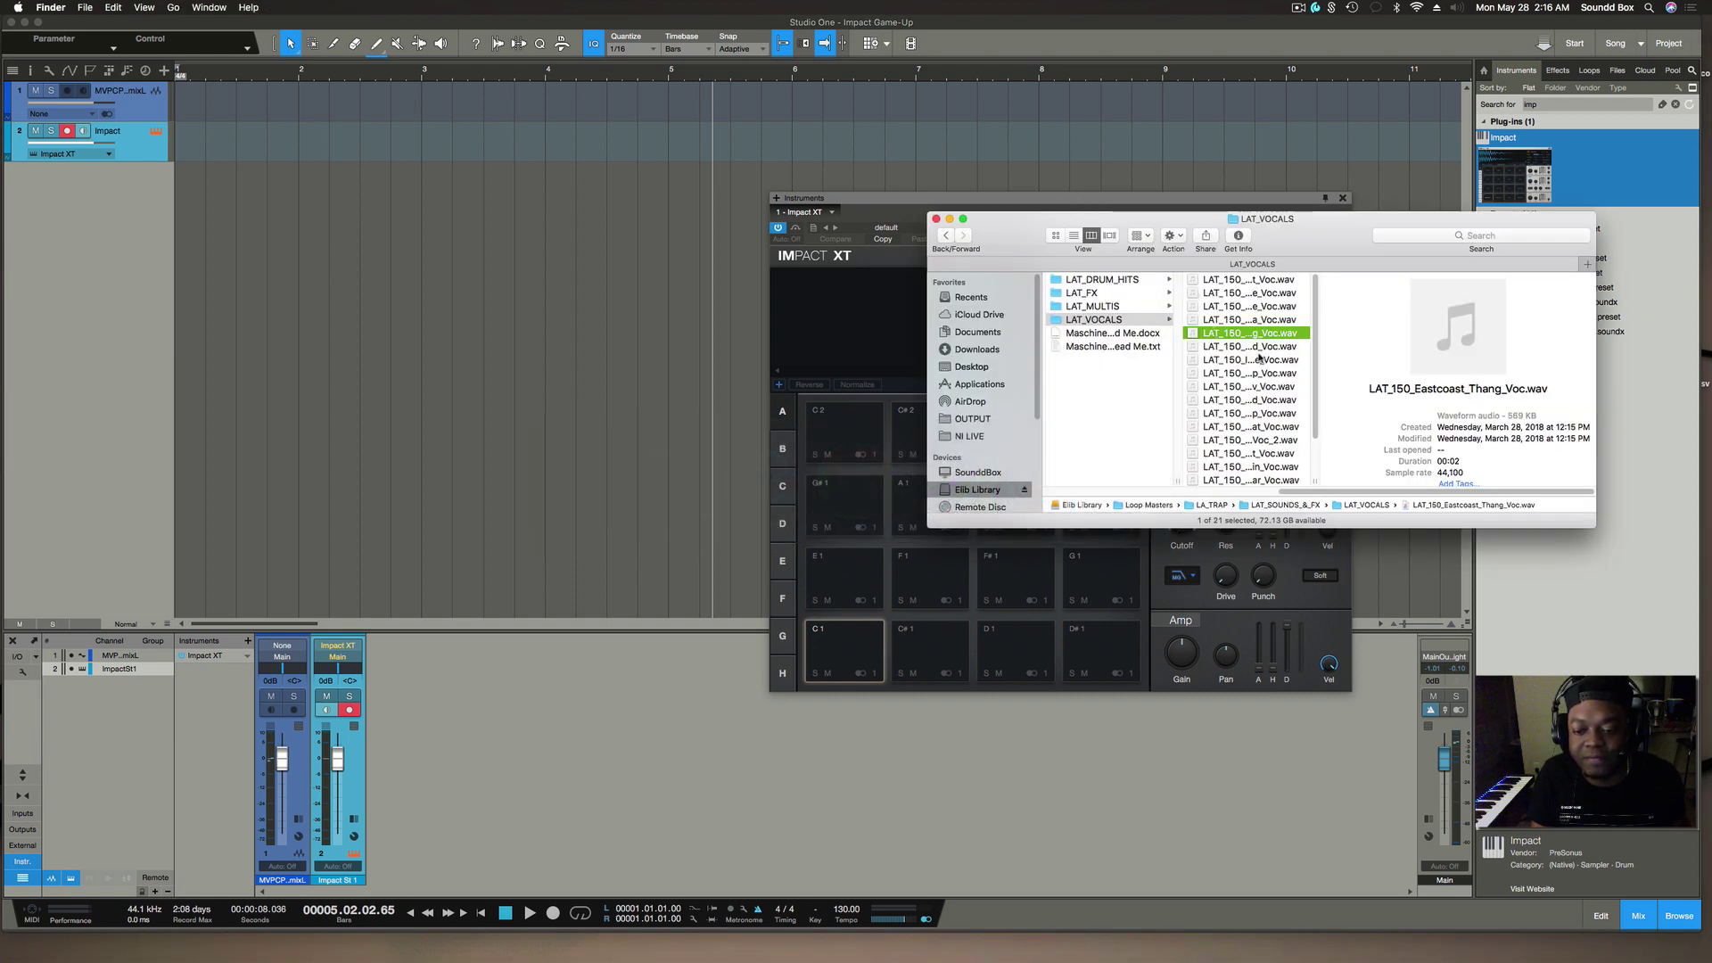
click(1117, 306)
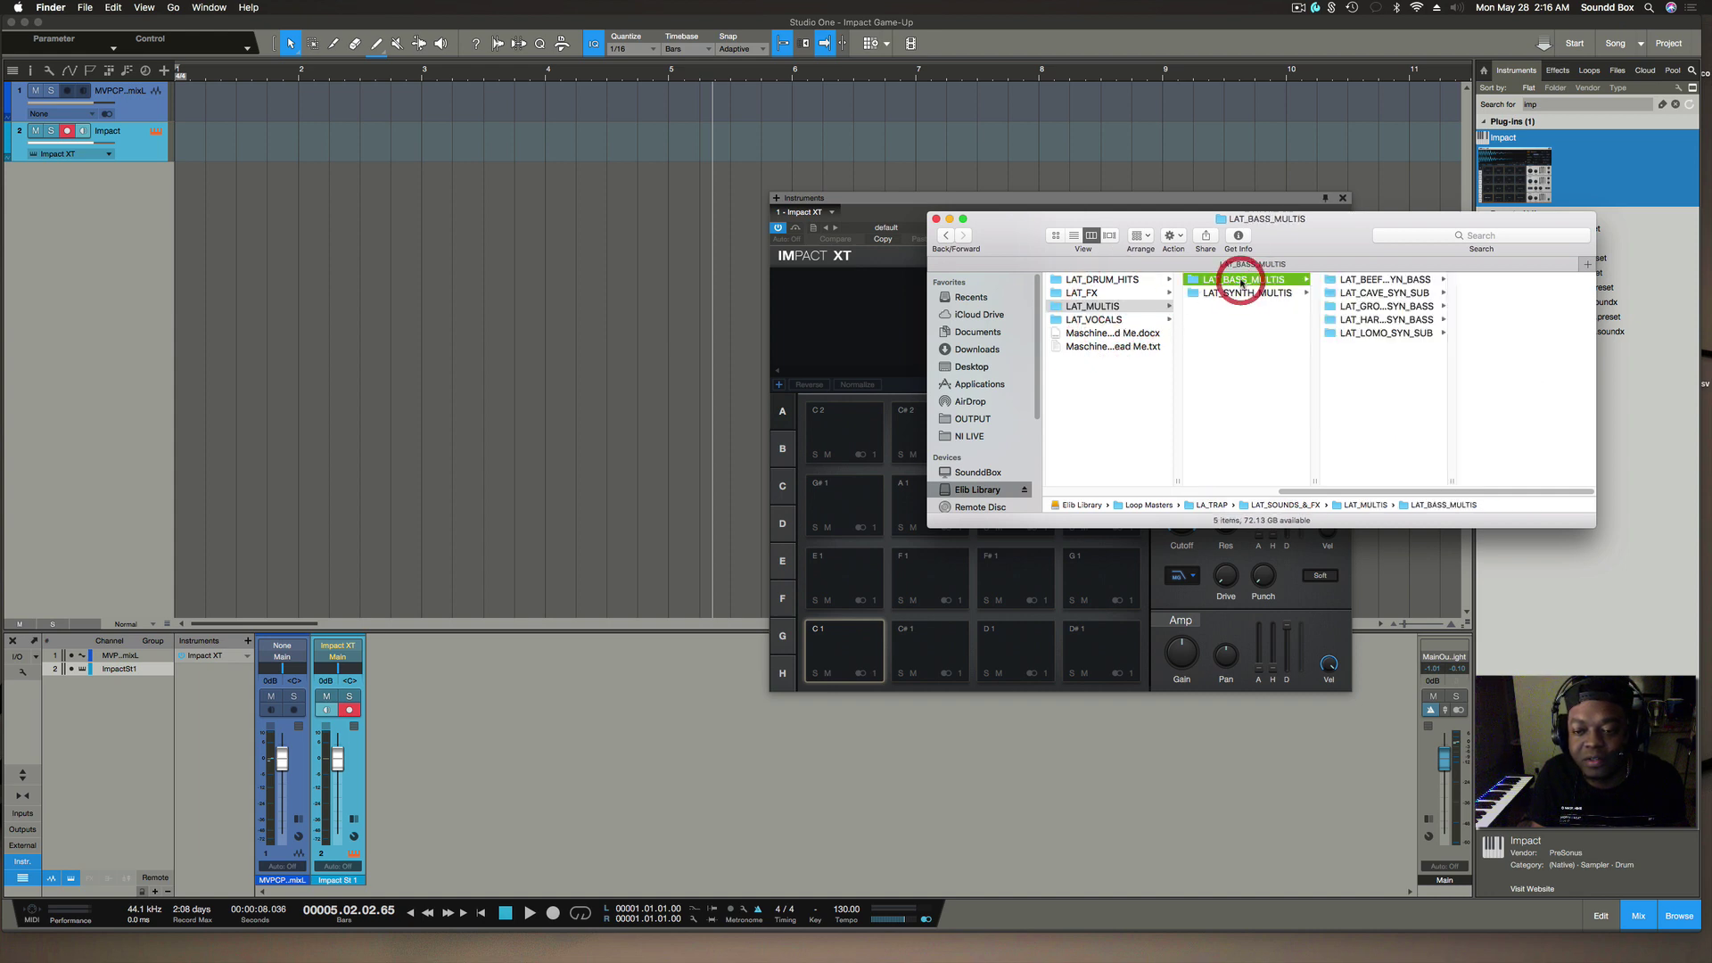
click(1365, 294)
click(1483, 294)
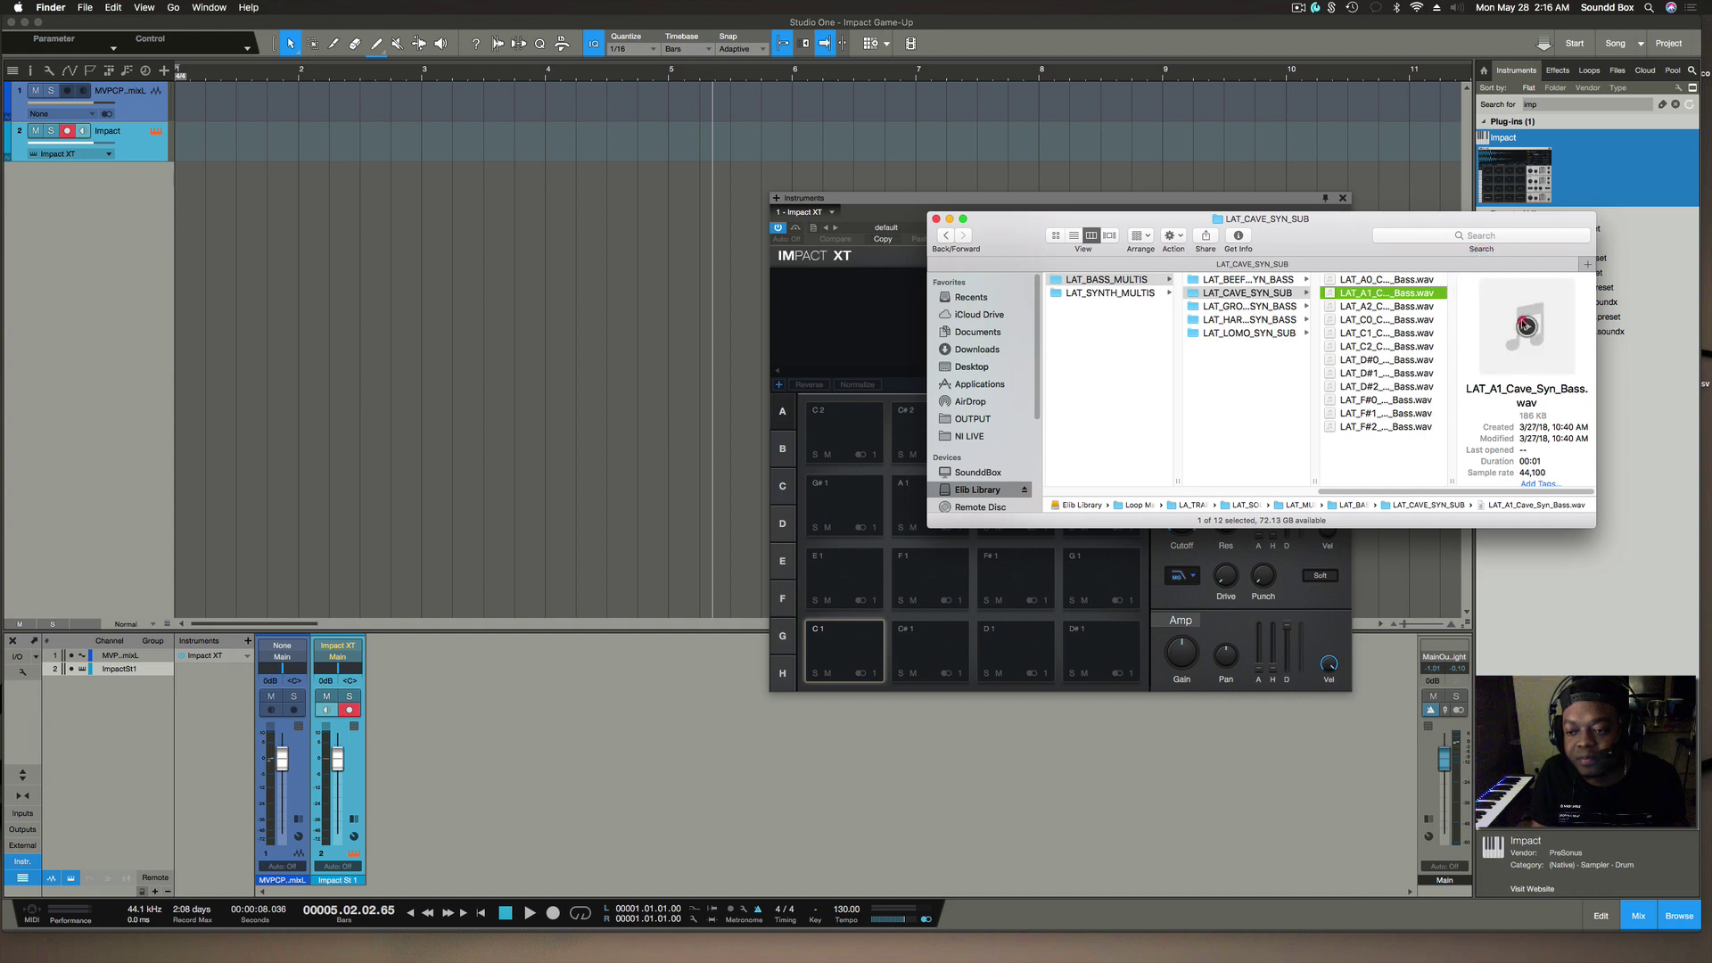
click(1525, 324)
drag(1424, 323, 1422, 327)
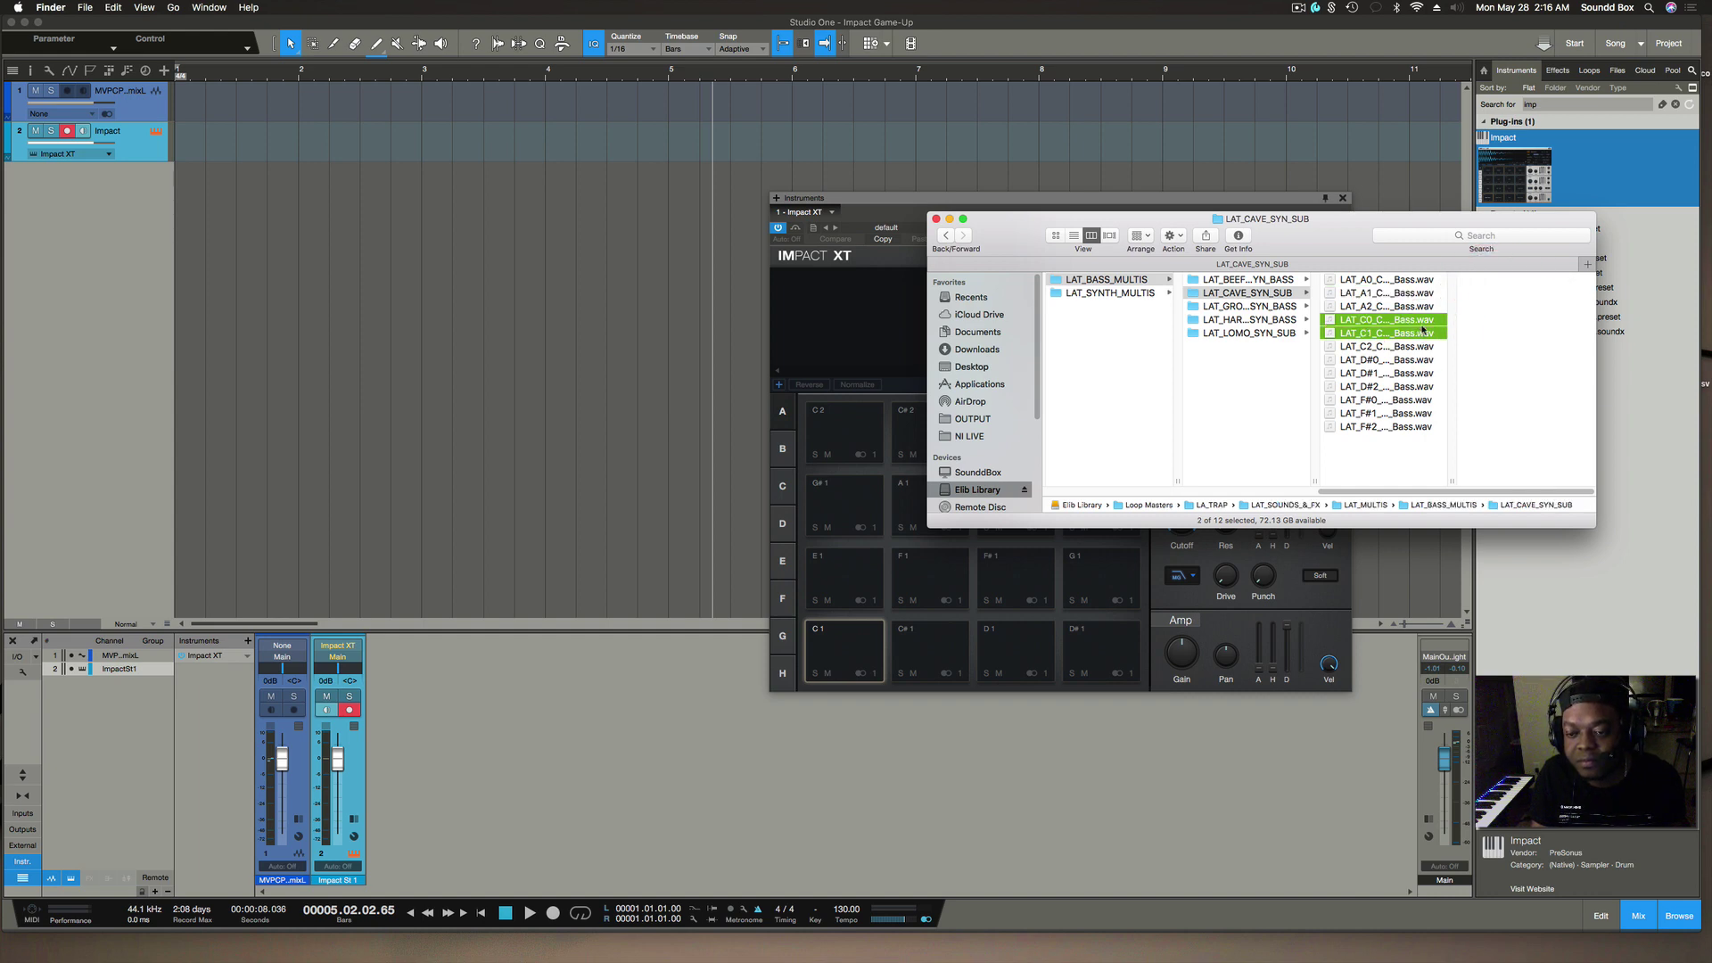
click(1413, 346)
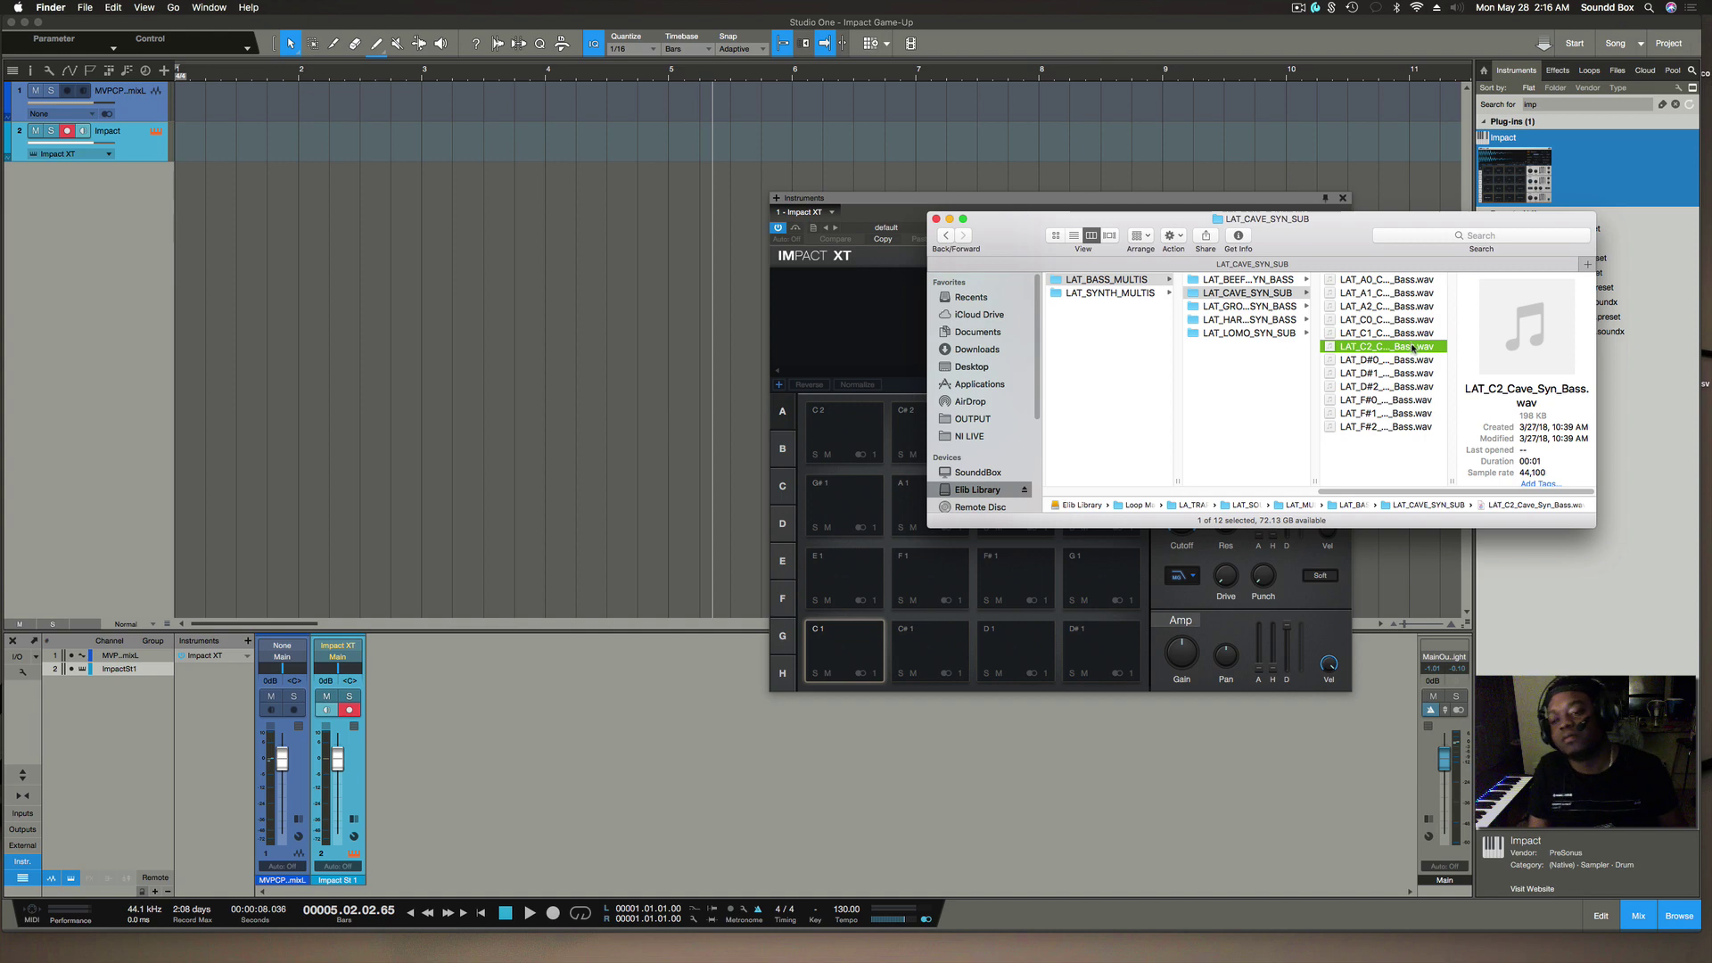
key(space)
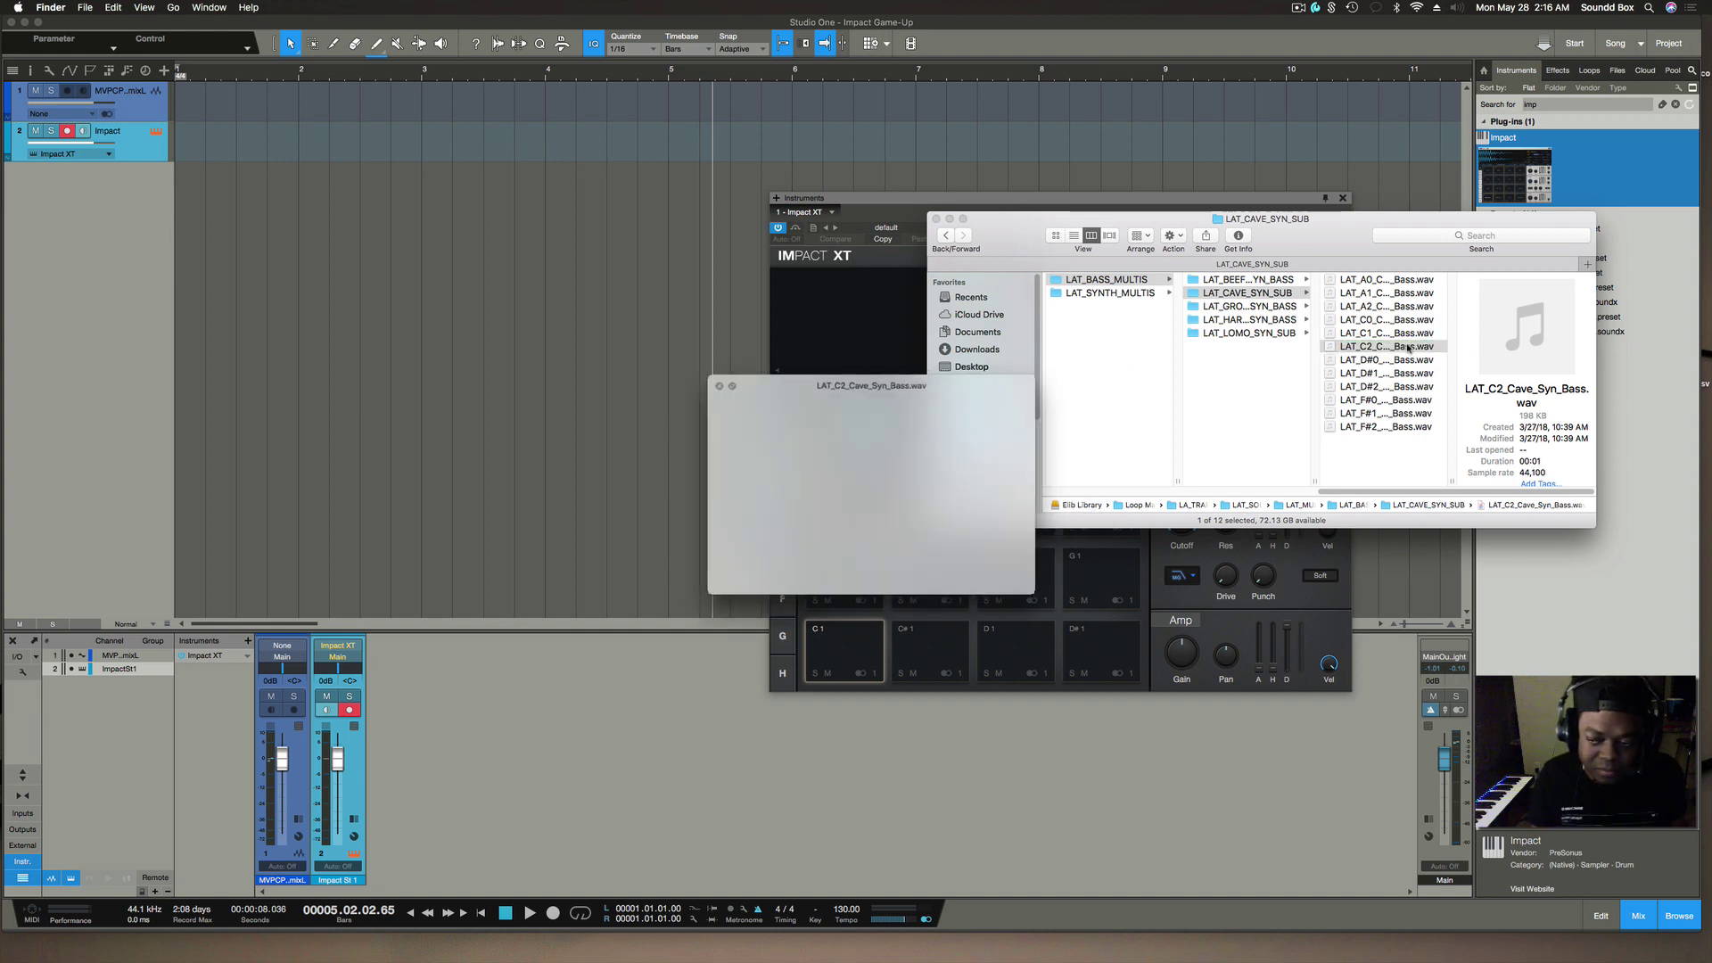
key(space)
Open the DNF_DRUM_LOOPS folder in Loopmasters Welcome Free Samplepack > DODGE_&_FUSKI > DNF_WAV_LOOPS.
scroll(1159, 381, left, 5)
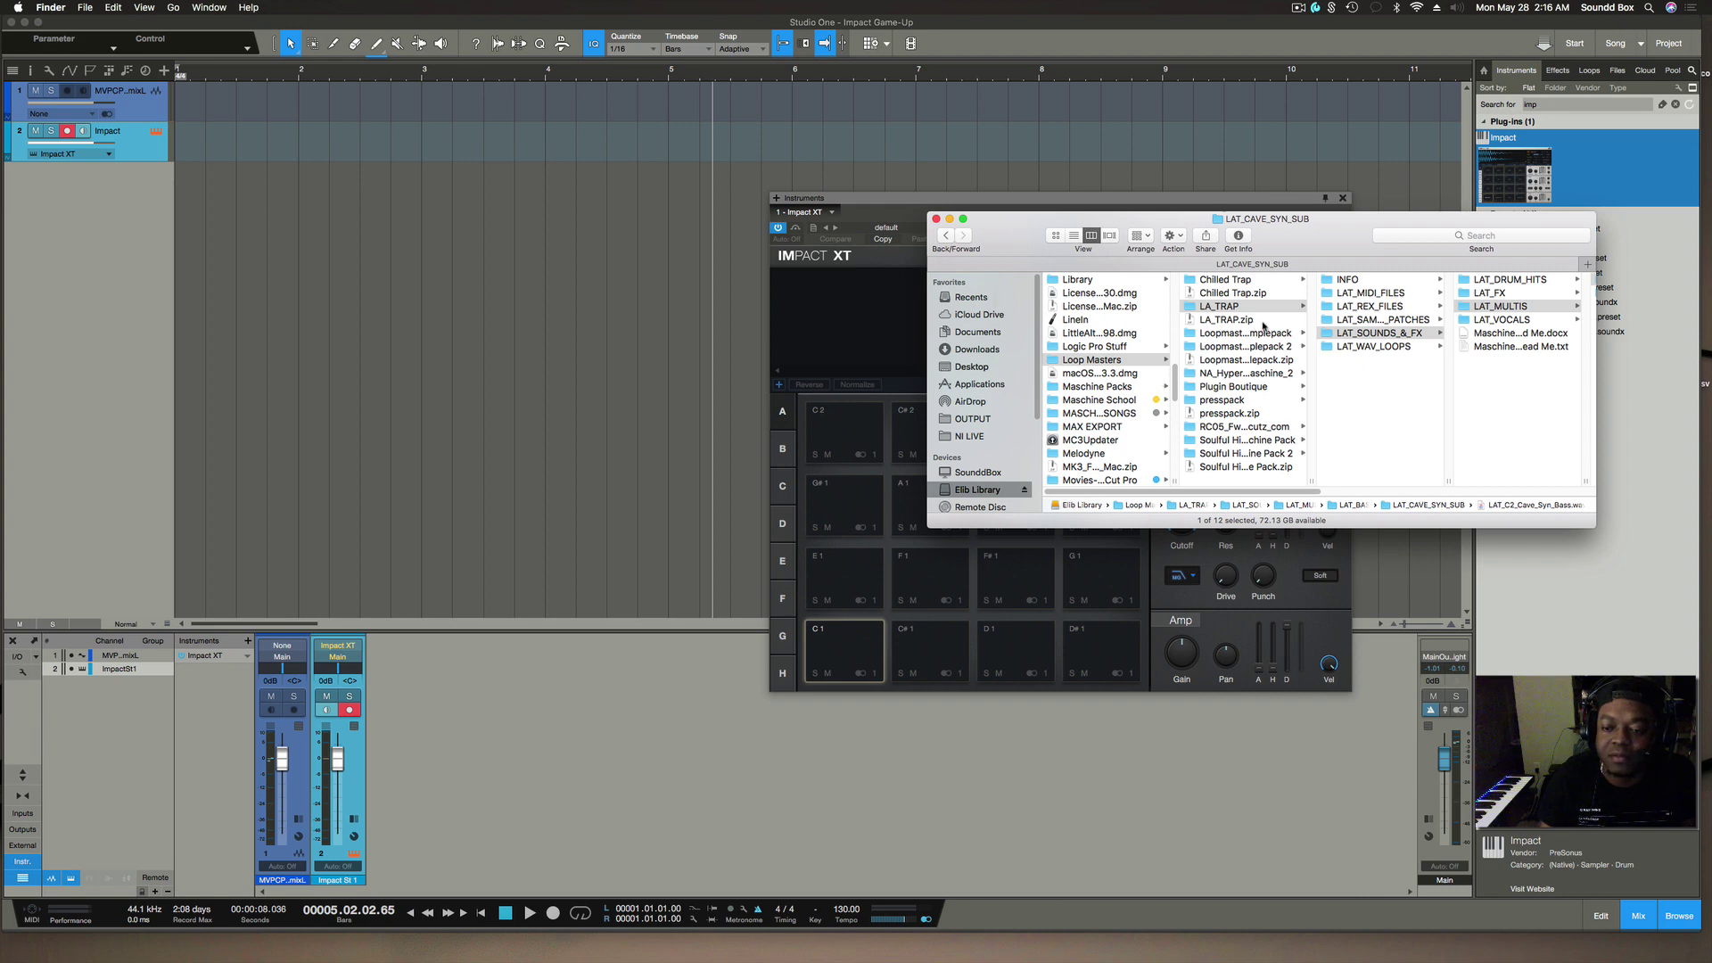
click(1286, 335)
click(1385, 308)
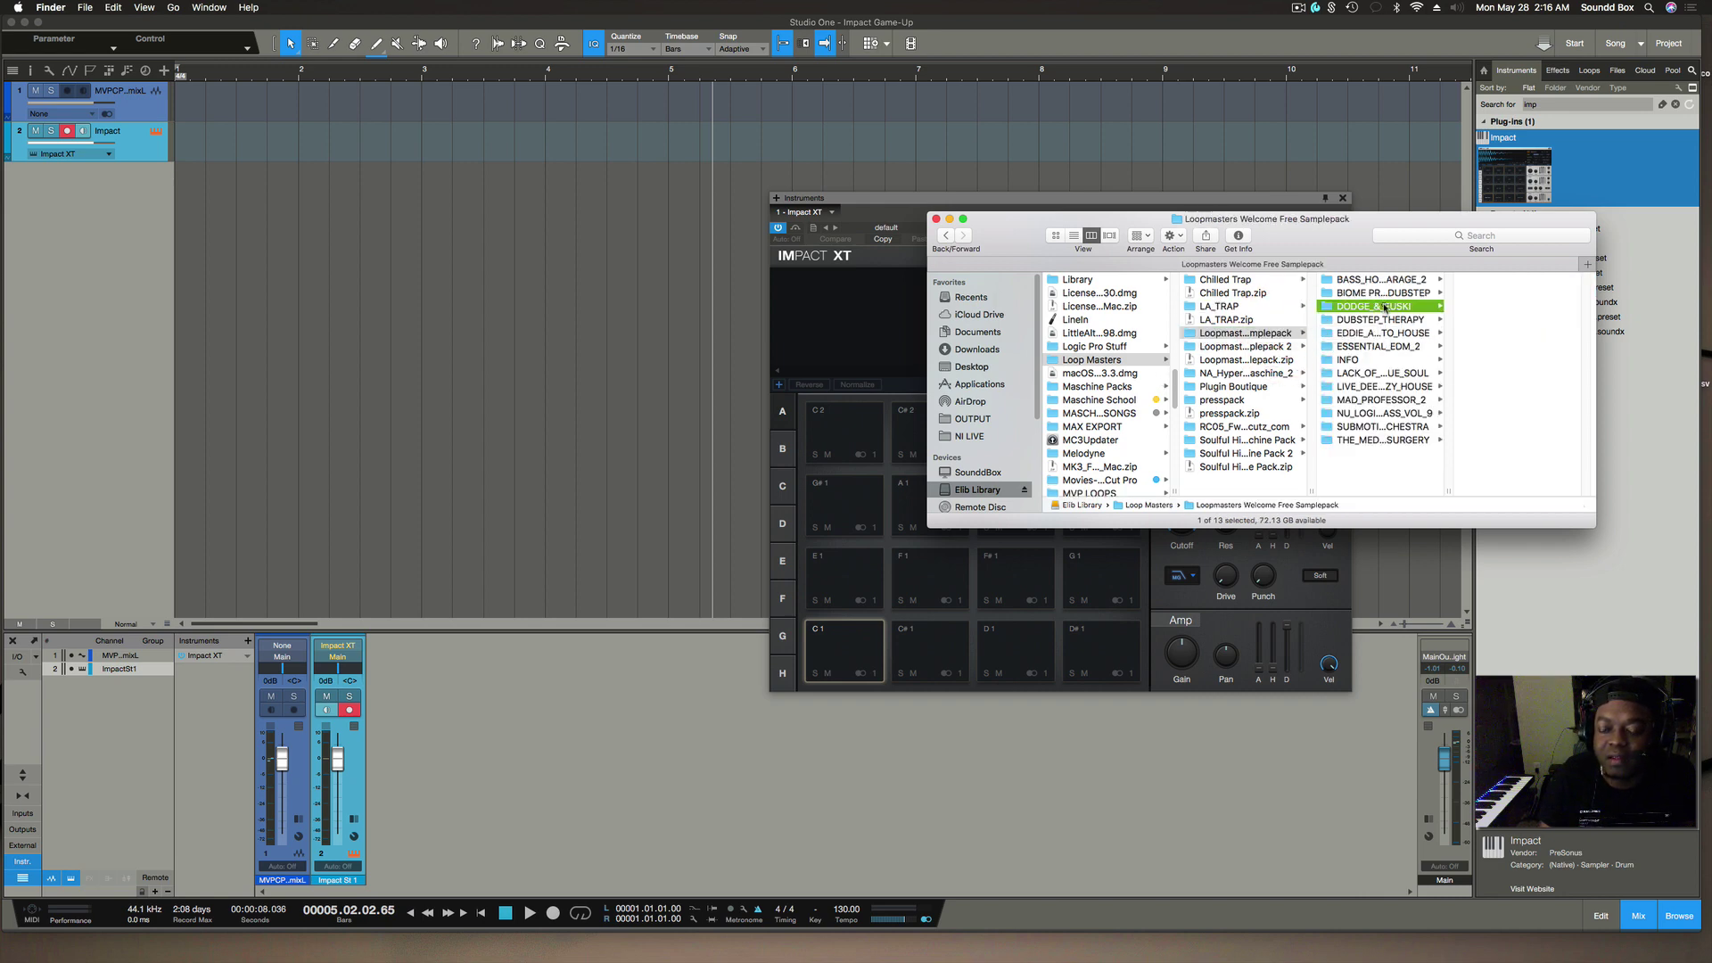
click(1504, 292)
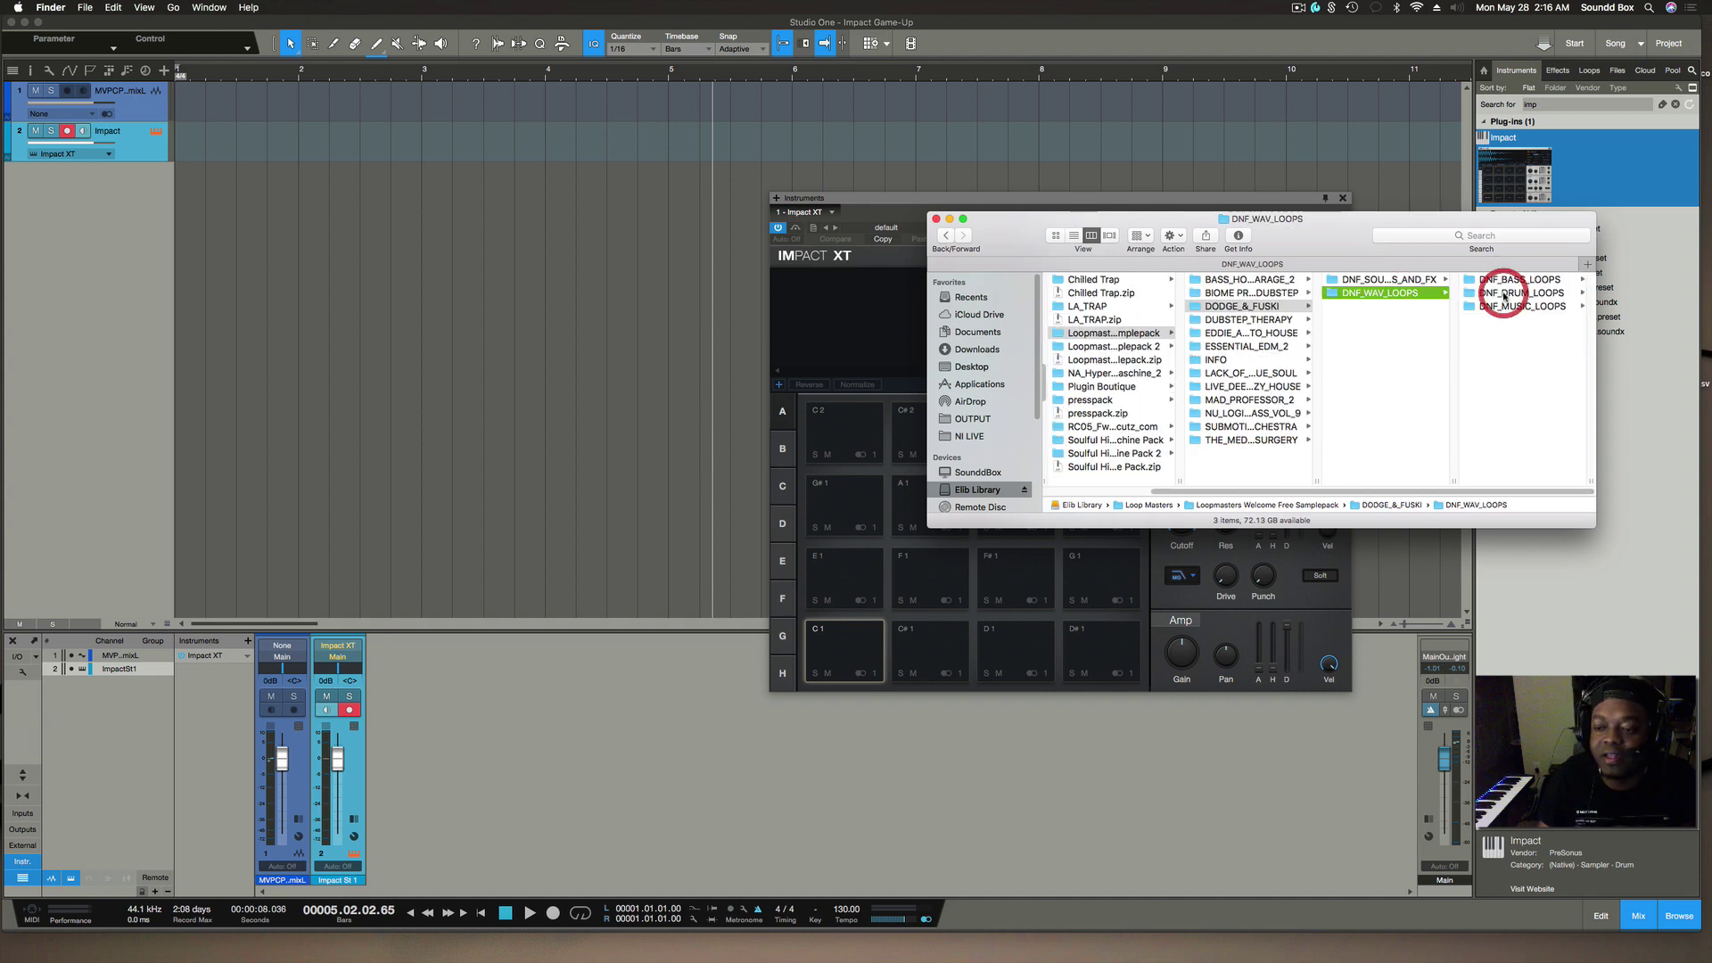
click(1504, 294)
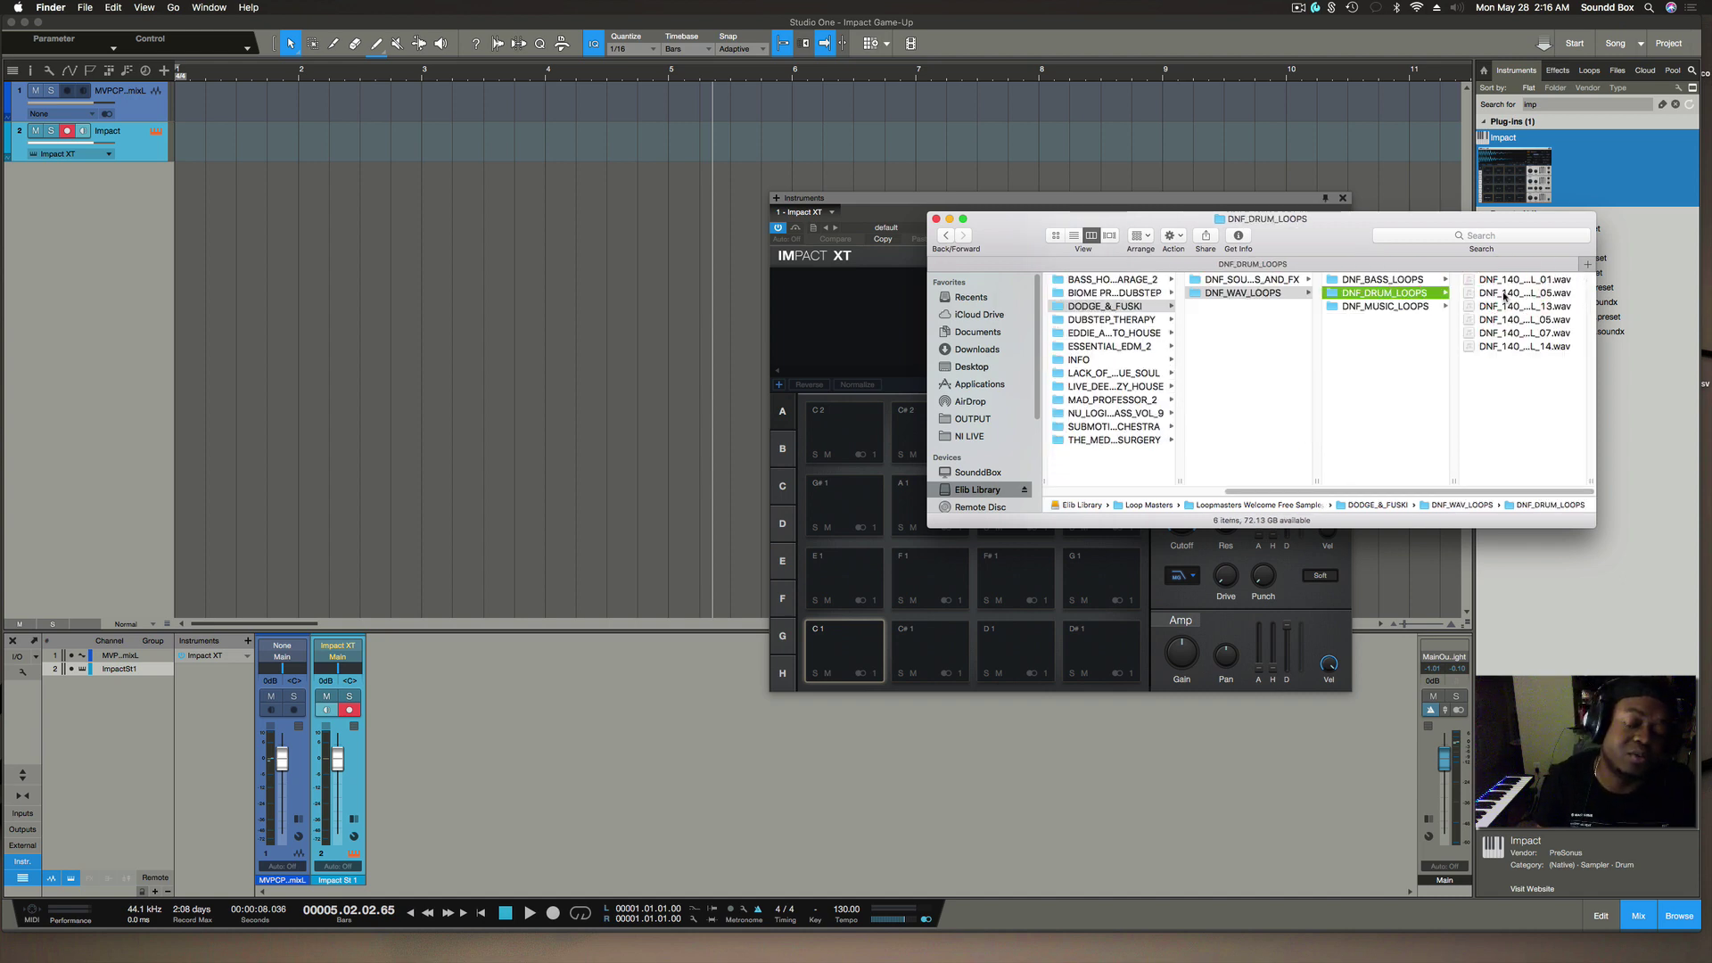
Audition DNF_140_No_Kick_DL_05.wav, DNF_140_With_Kick_DL_07.wav and DNF_140_With_Kick_DL_14.wav, closing the preview at the end.
click(1504, 297)
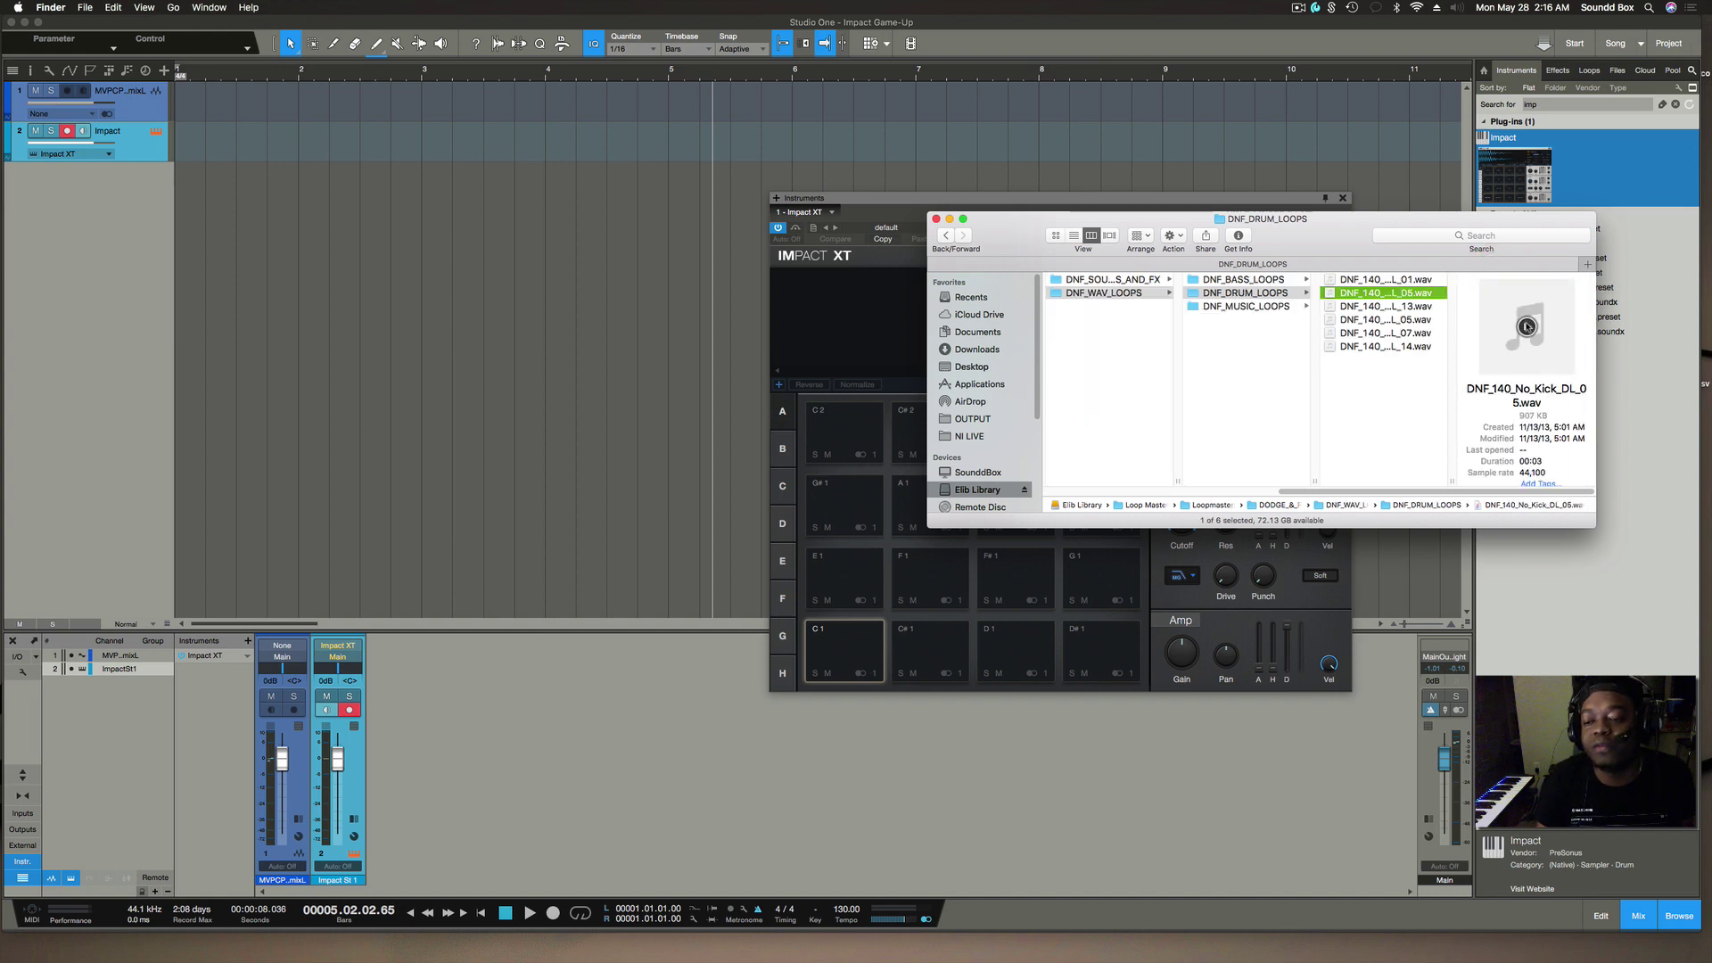
click(1527, 327)
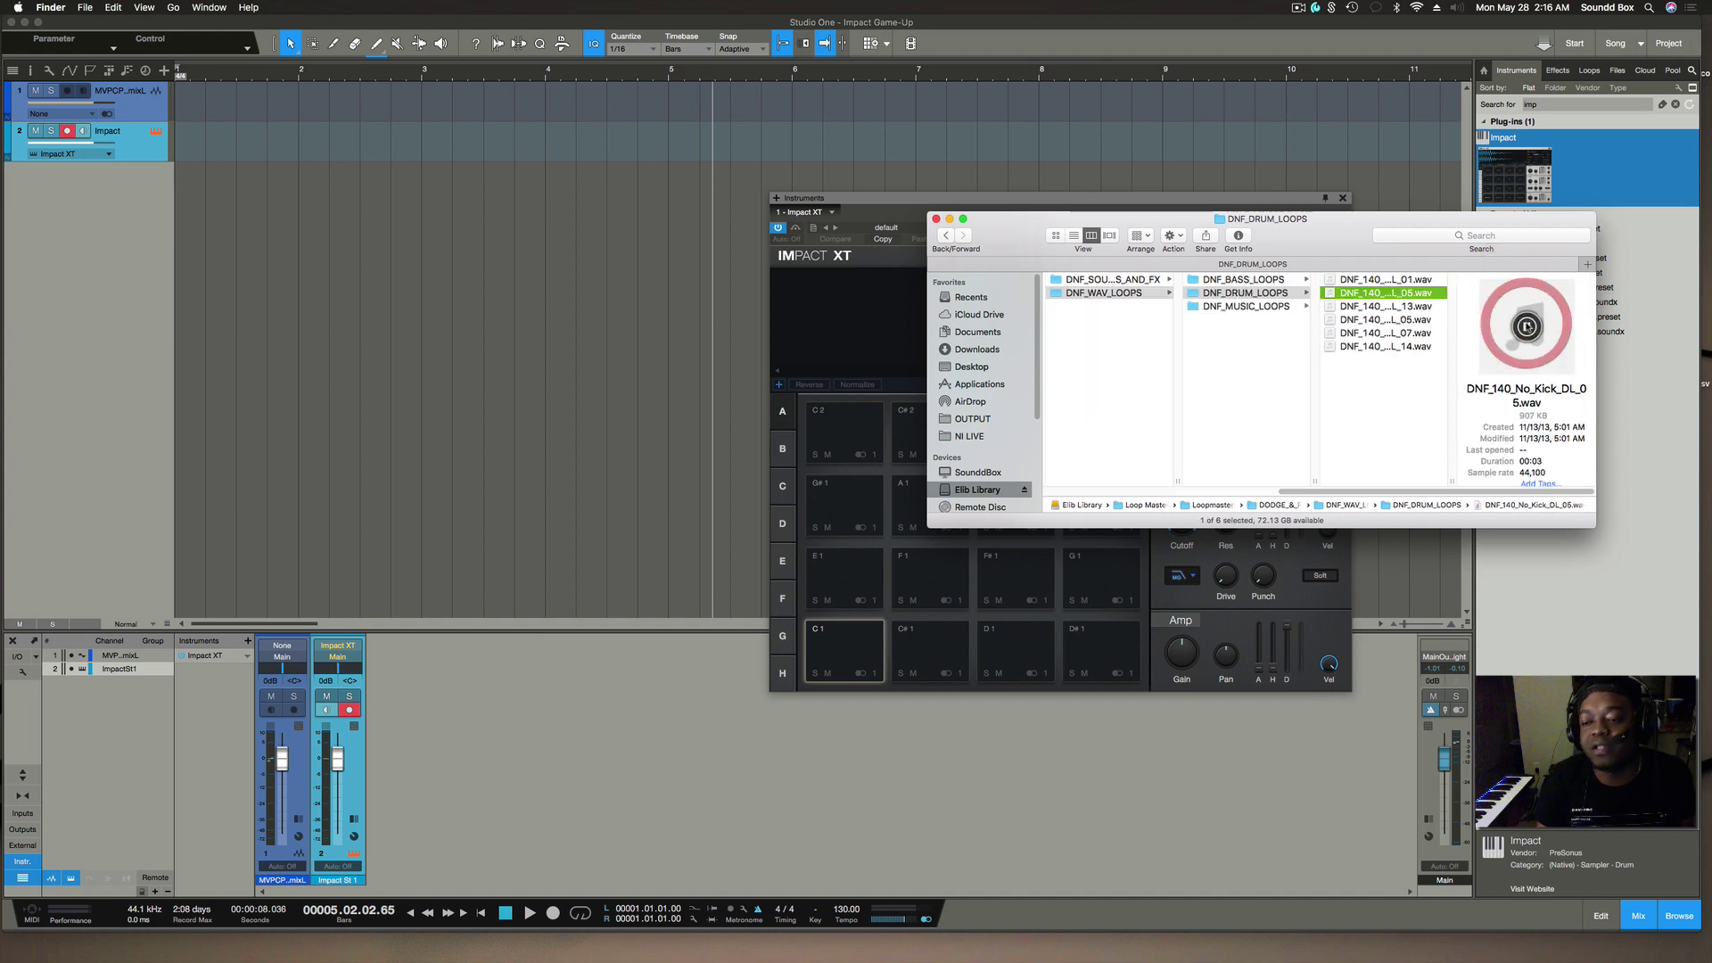
click(1405, 308)
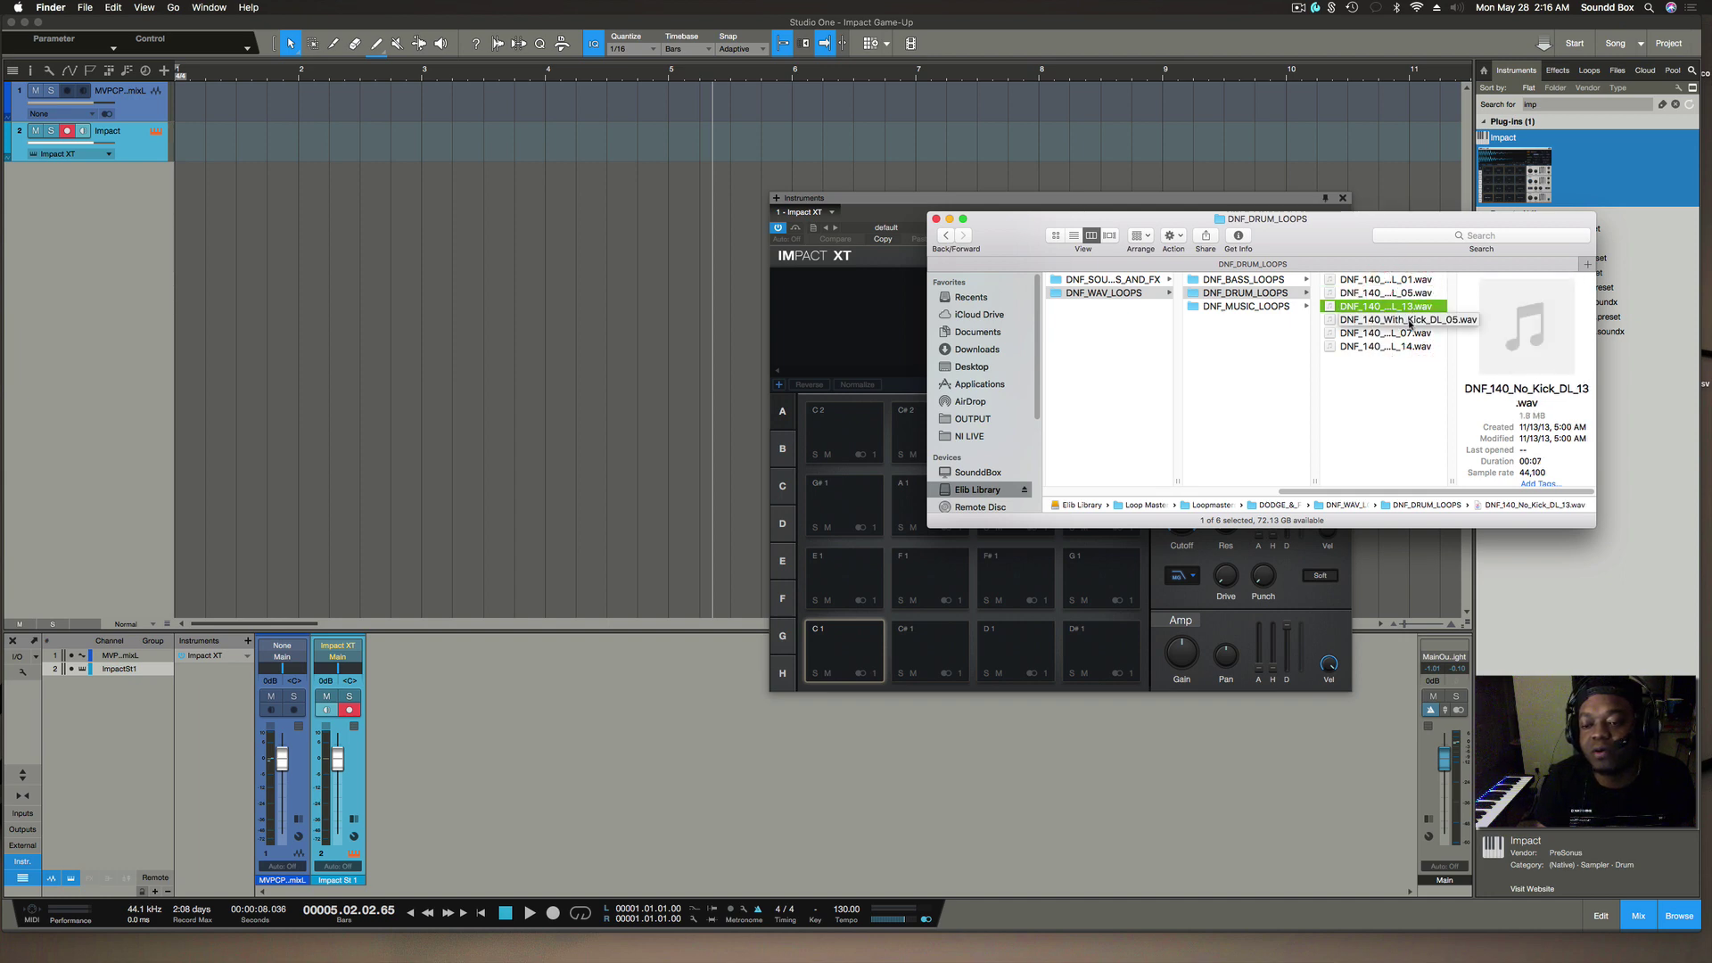
click(1411, 322)
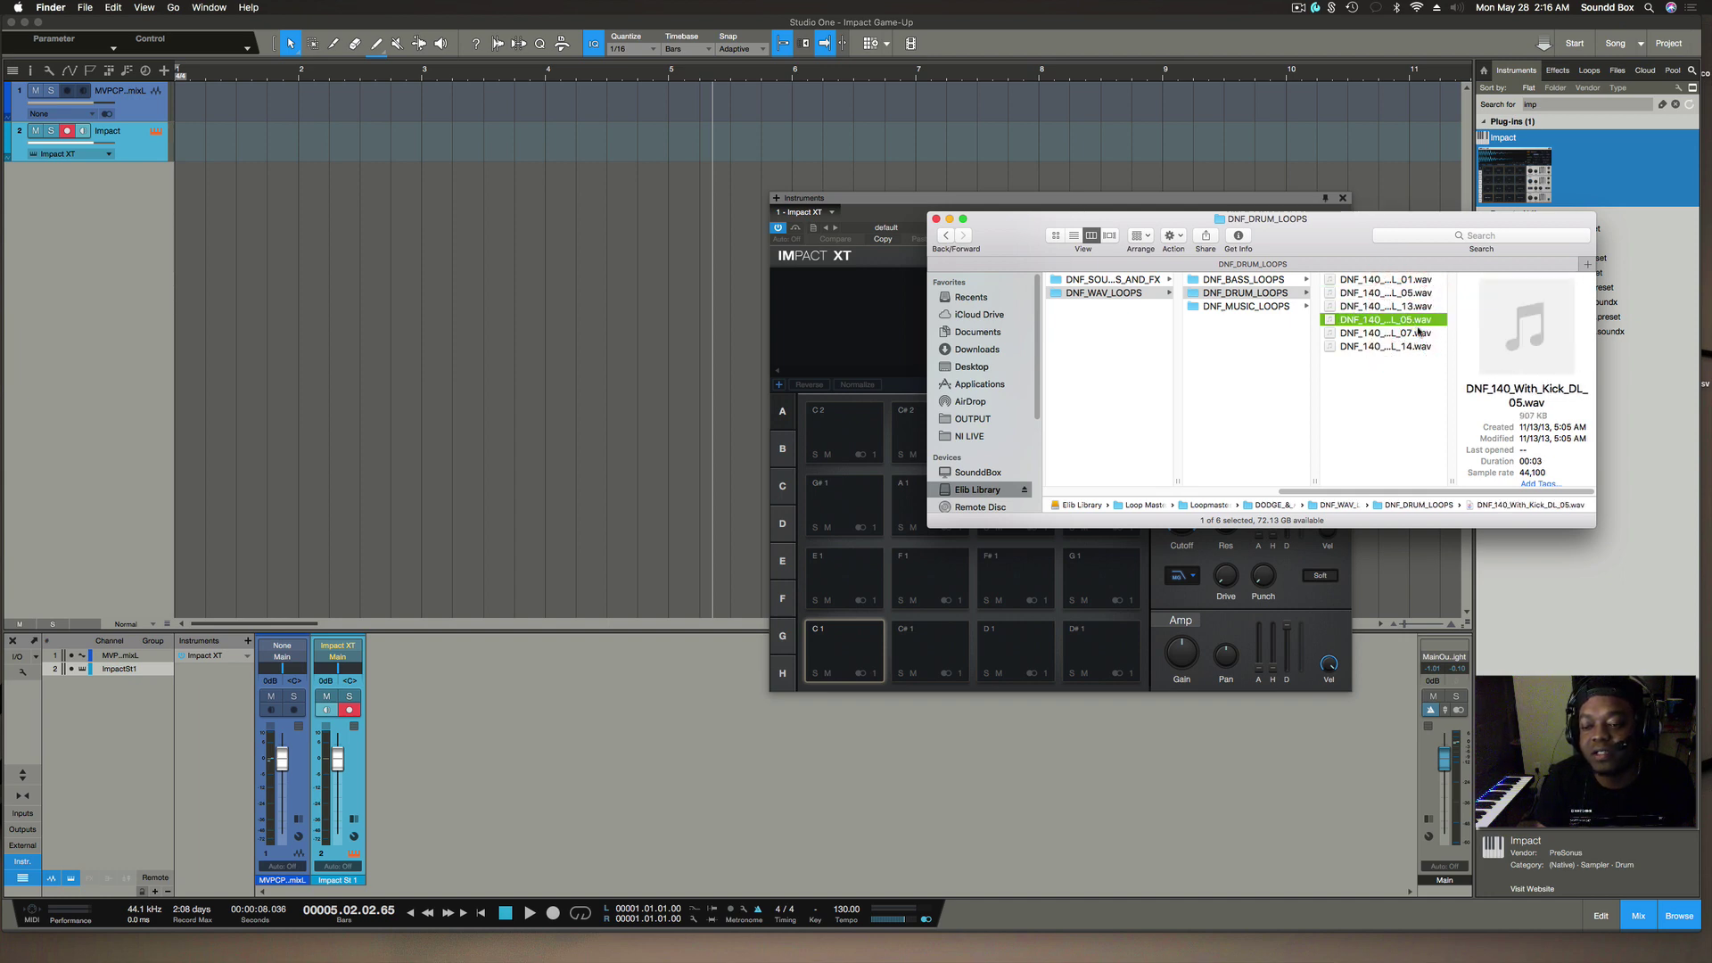
click(1421, 335)
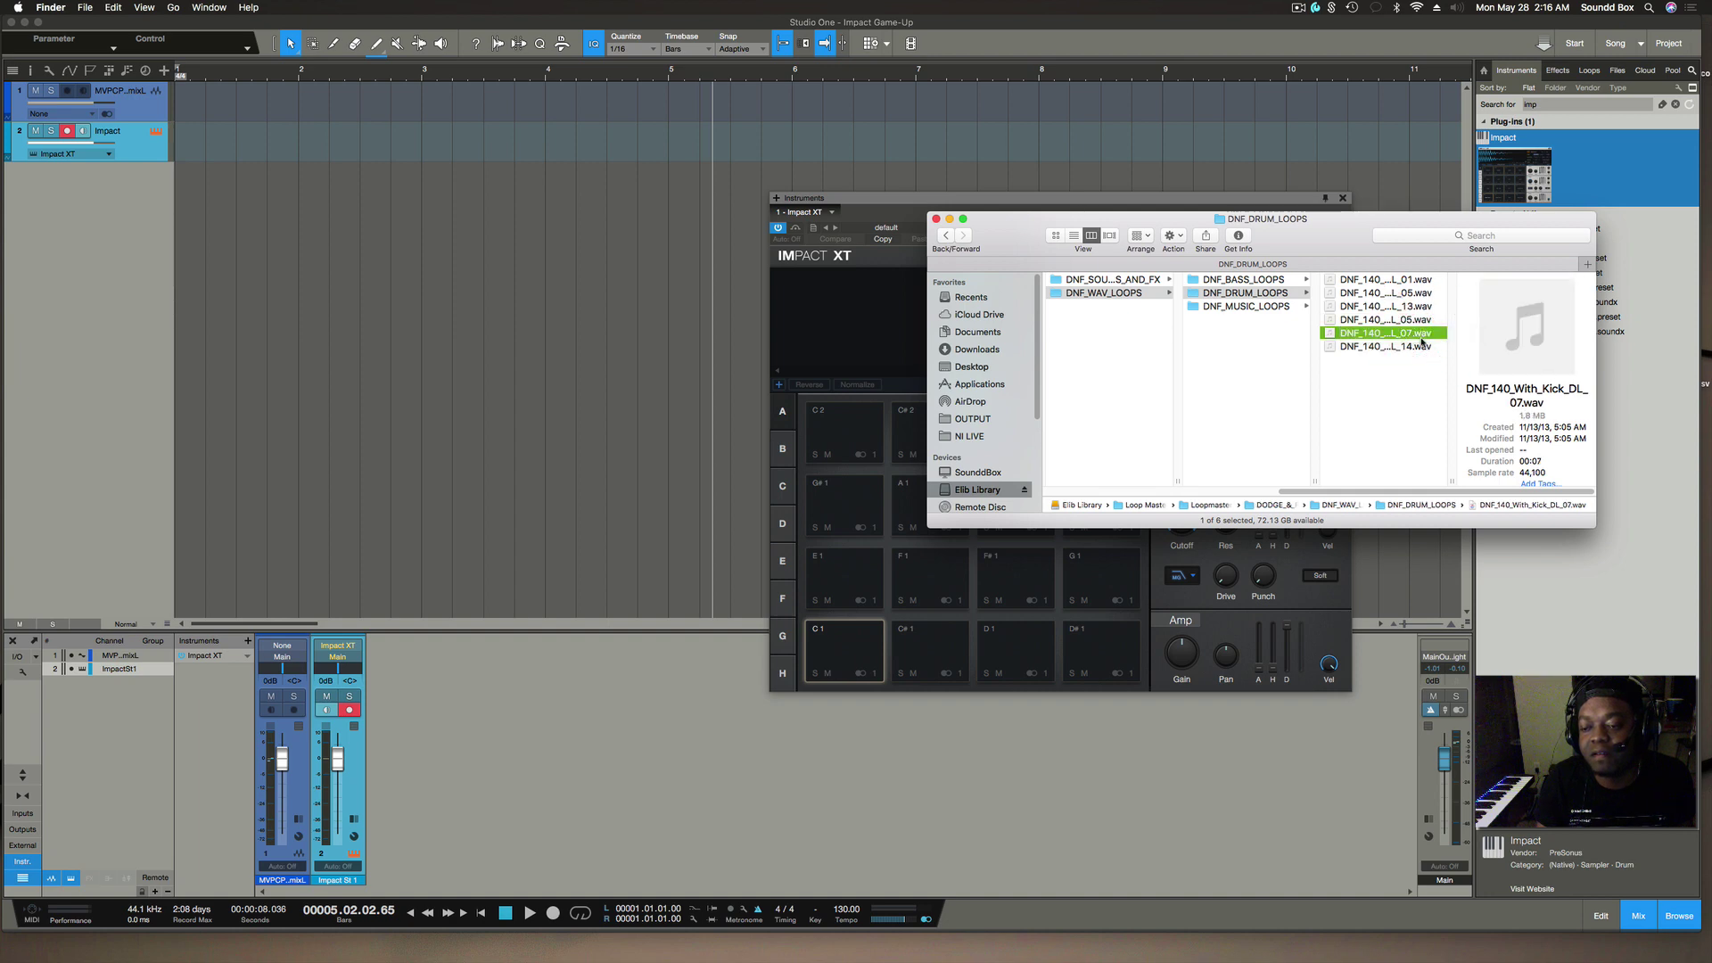
key(space)
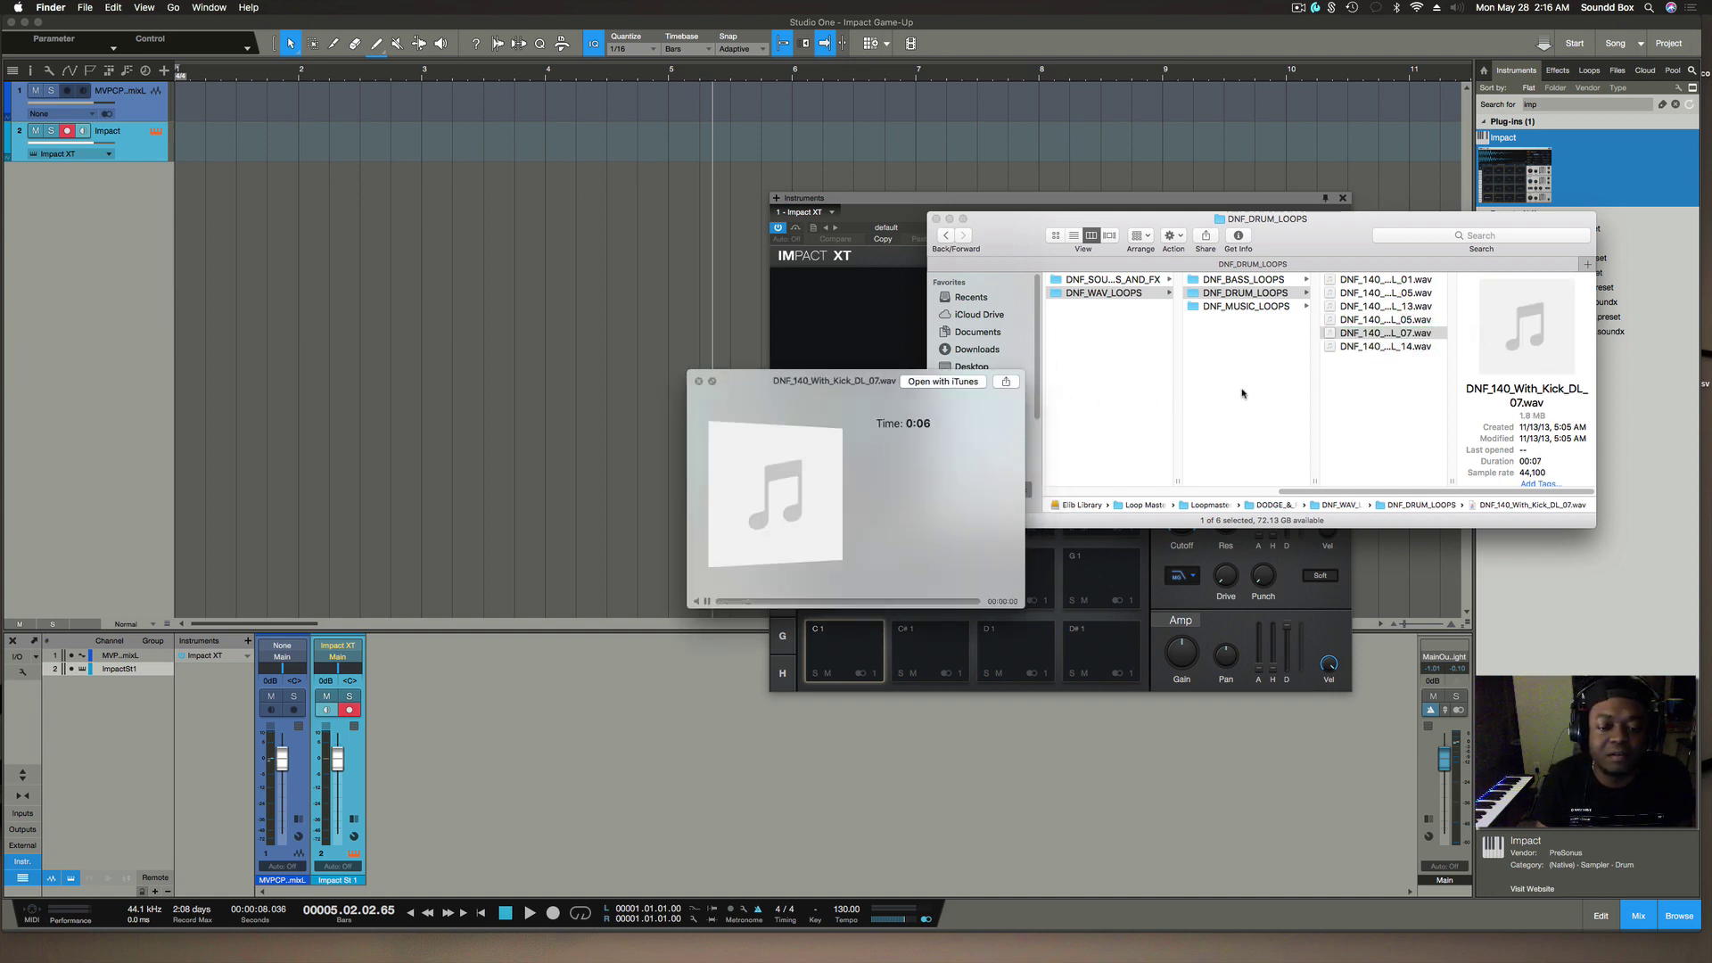
click(1399, 346)
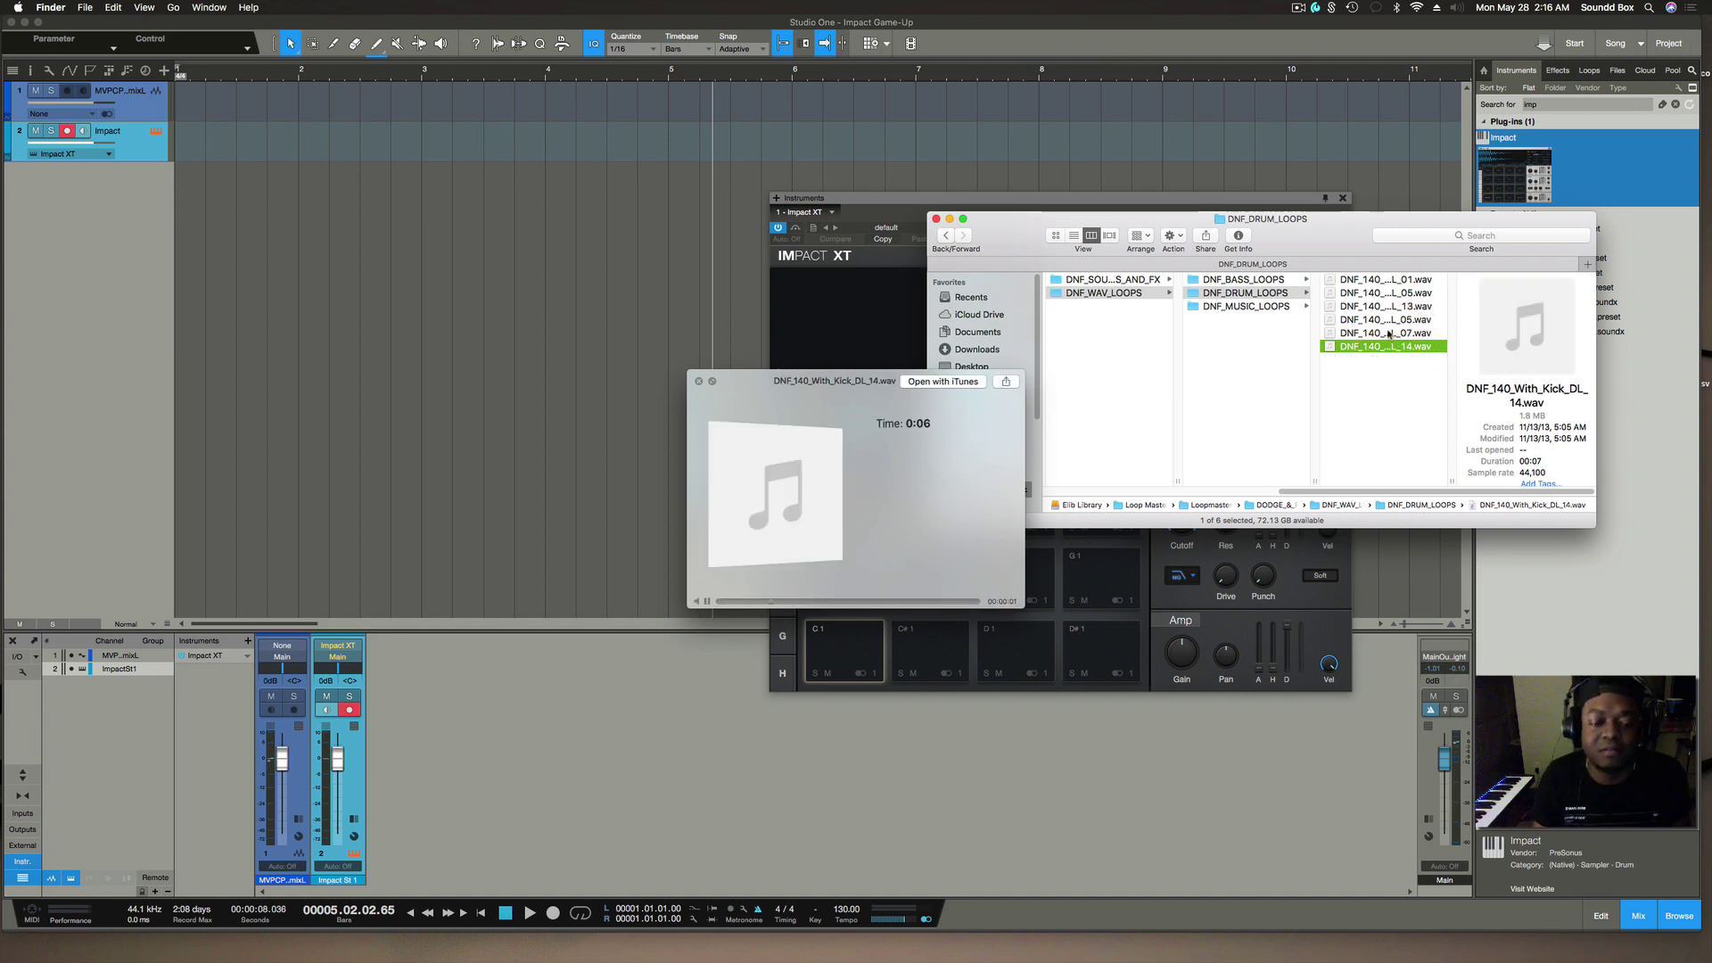
key(space)
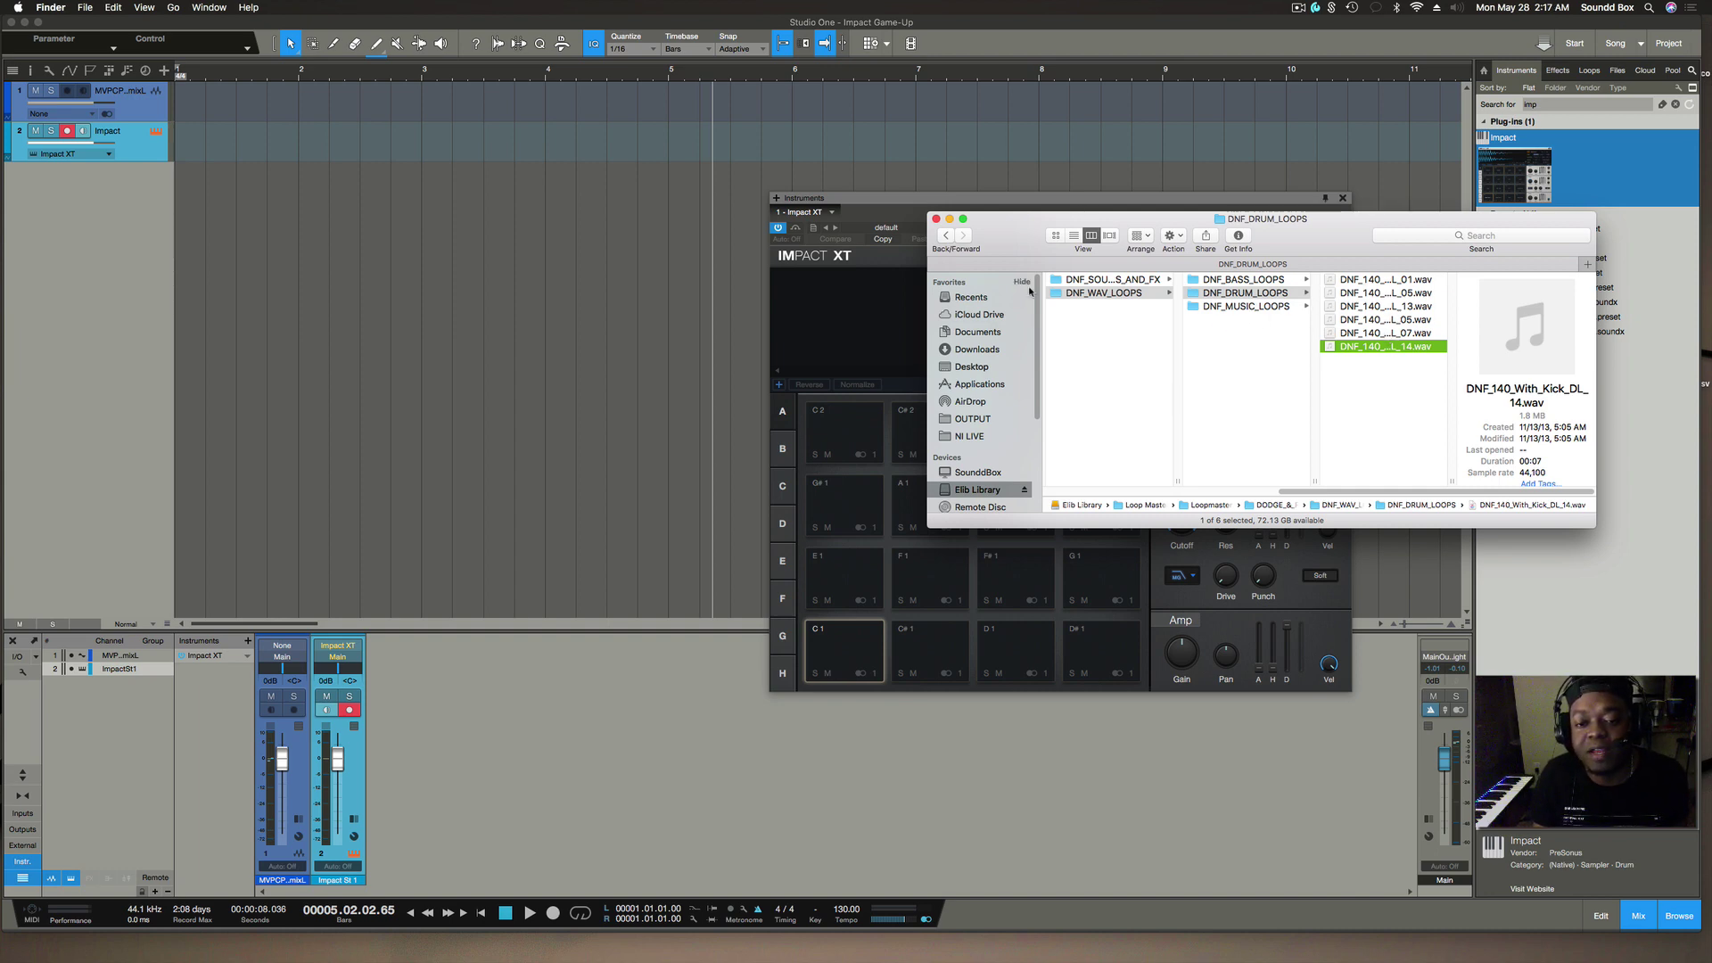
Arrange the Impact XT and Finder windows side by side so the pads and the drum loop files do not overlap.
drag(924, 206, 419, 348)
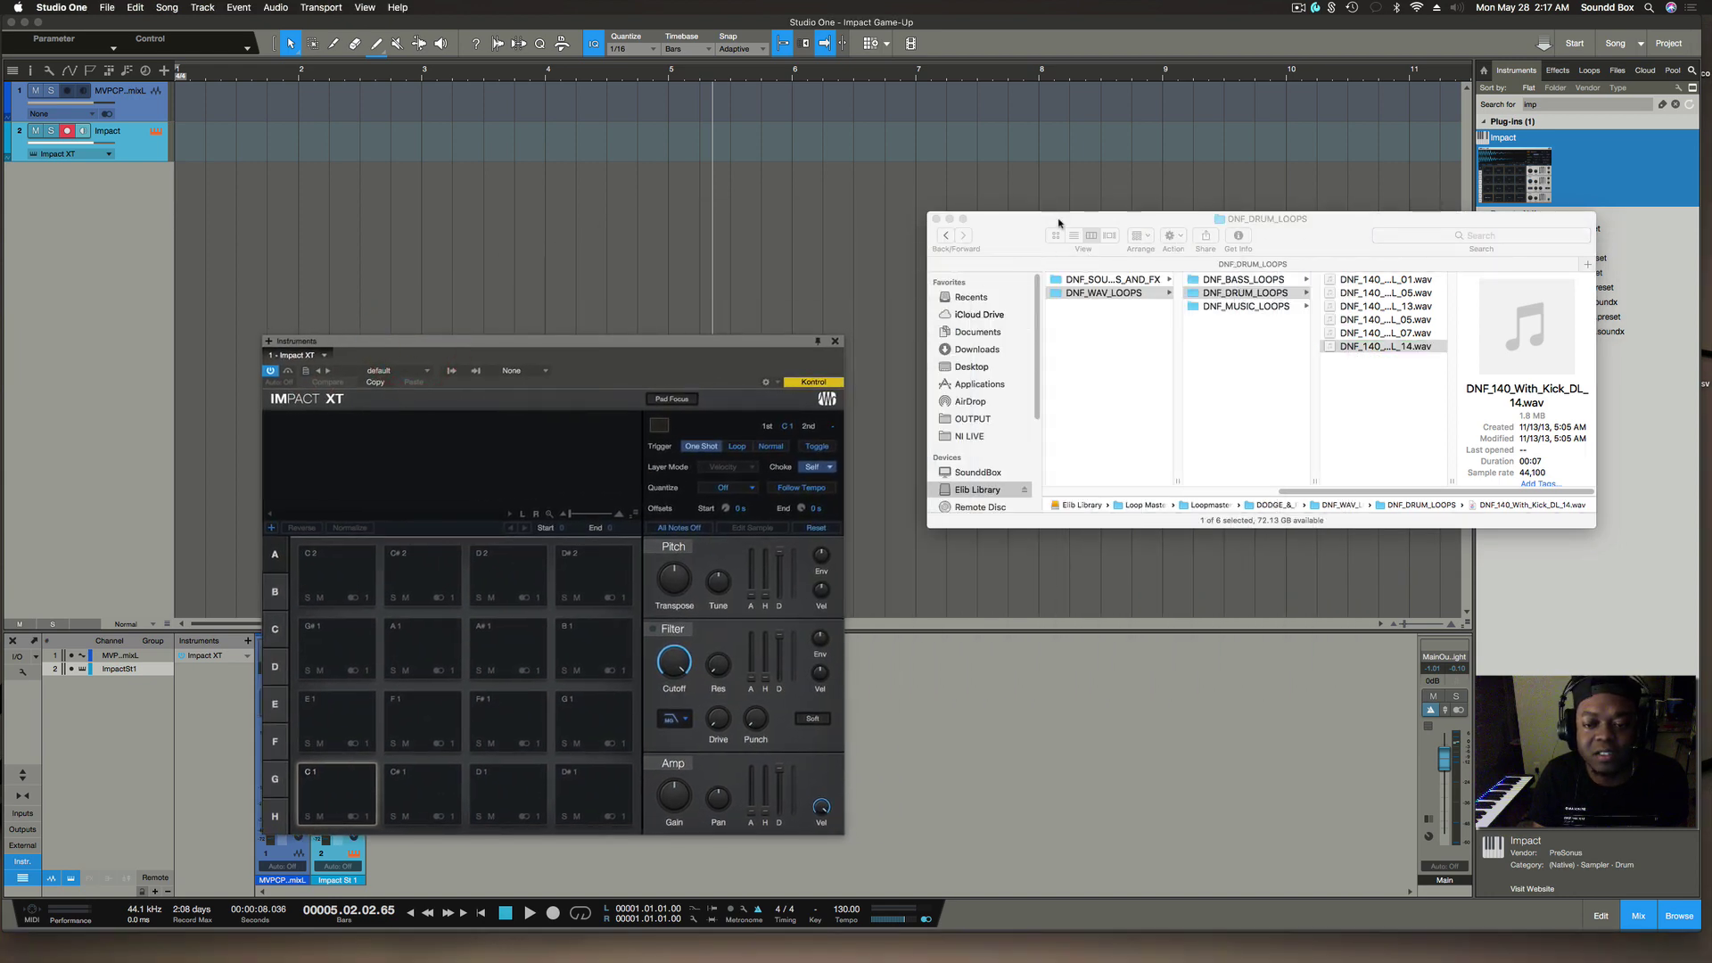
drag(1059, 222, 1133, 286)
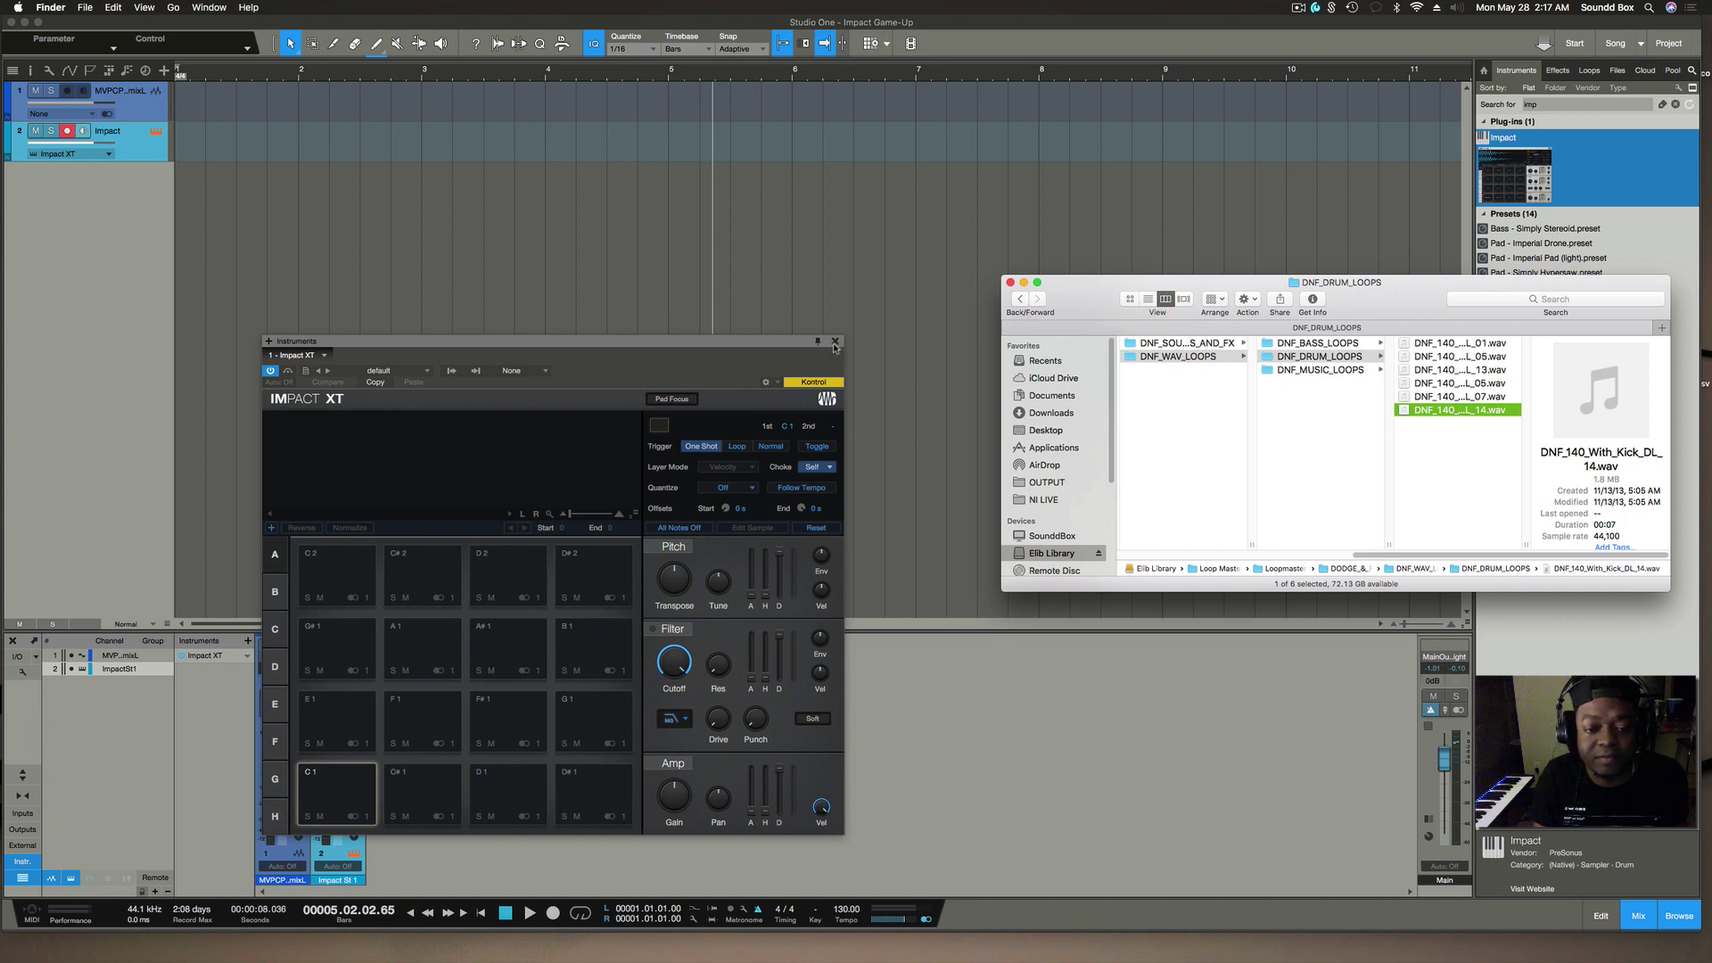
drag(801, 347, 764, 239)
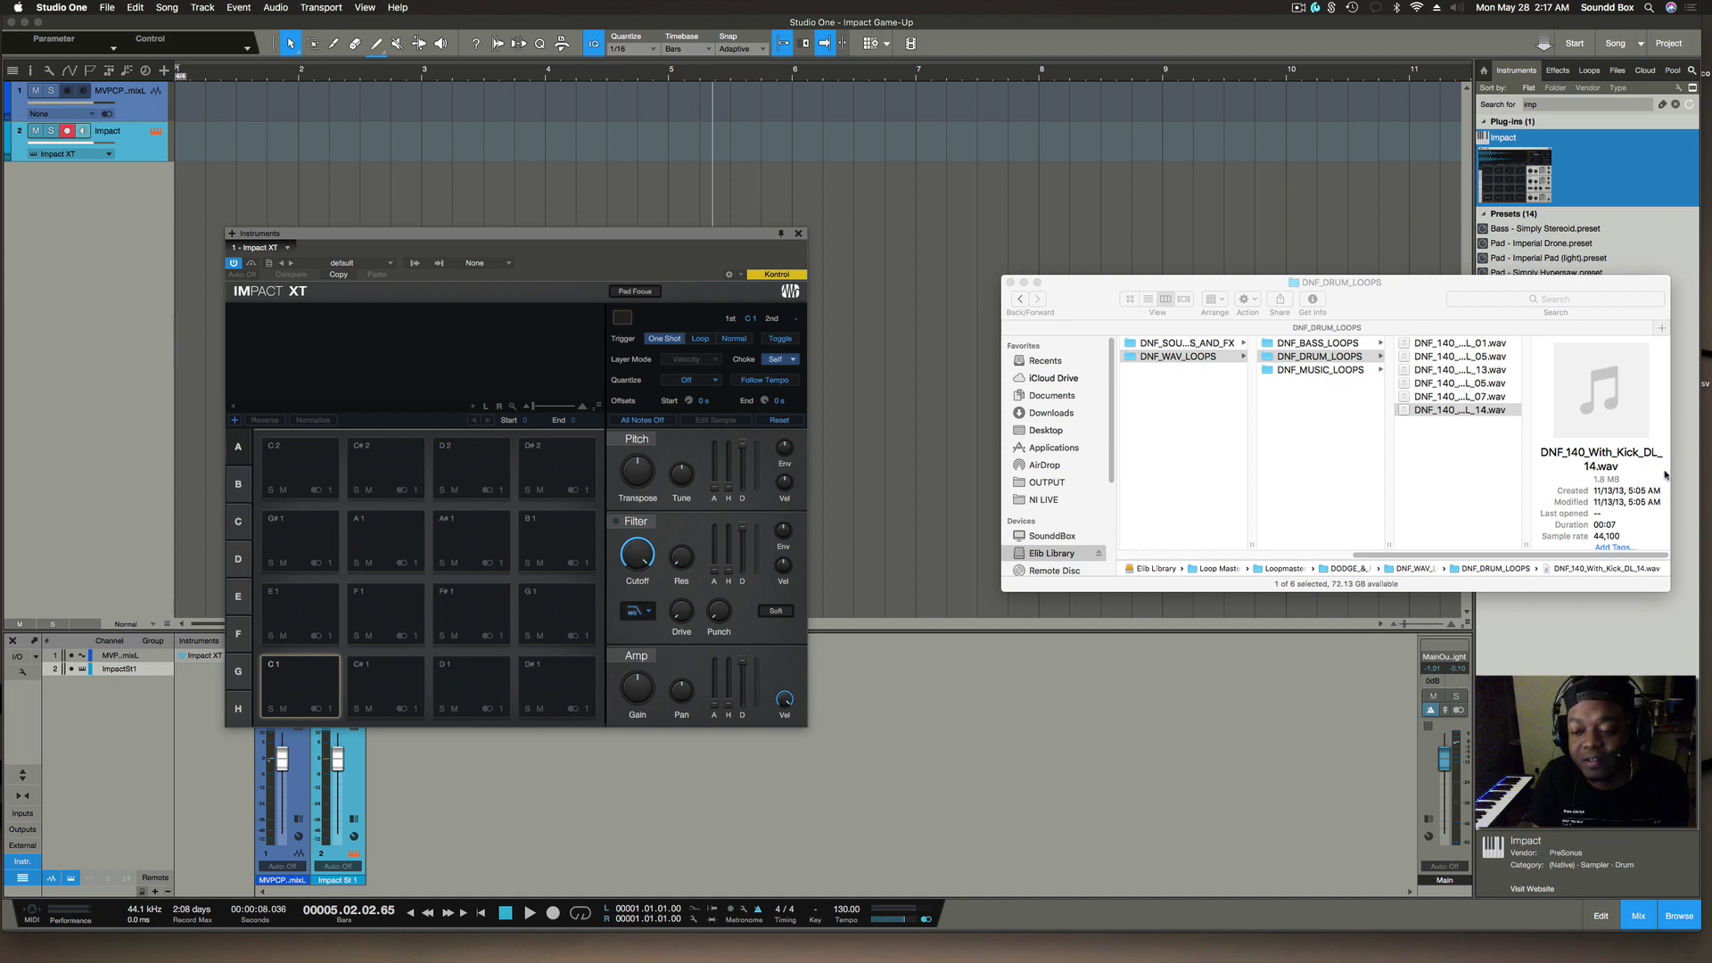
Compare the DNF_140 drum loops in Quick Look: With_Kick_DL_07, No_Kick_DL_13, 05 and 01, then With_Kick_DL_07 and 14.
click(1476, 406)
click(1478, 398)
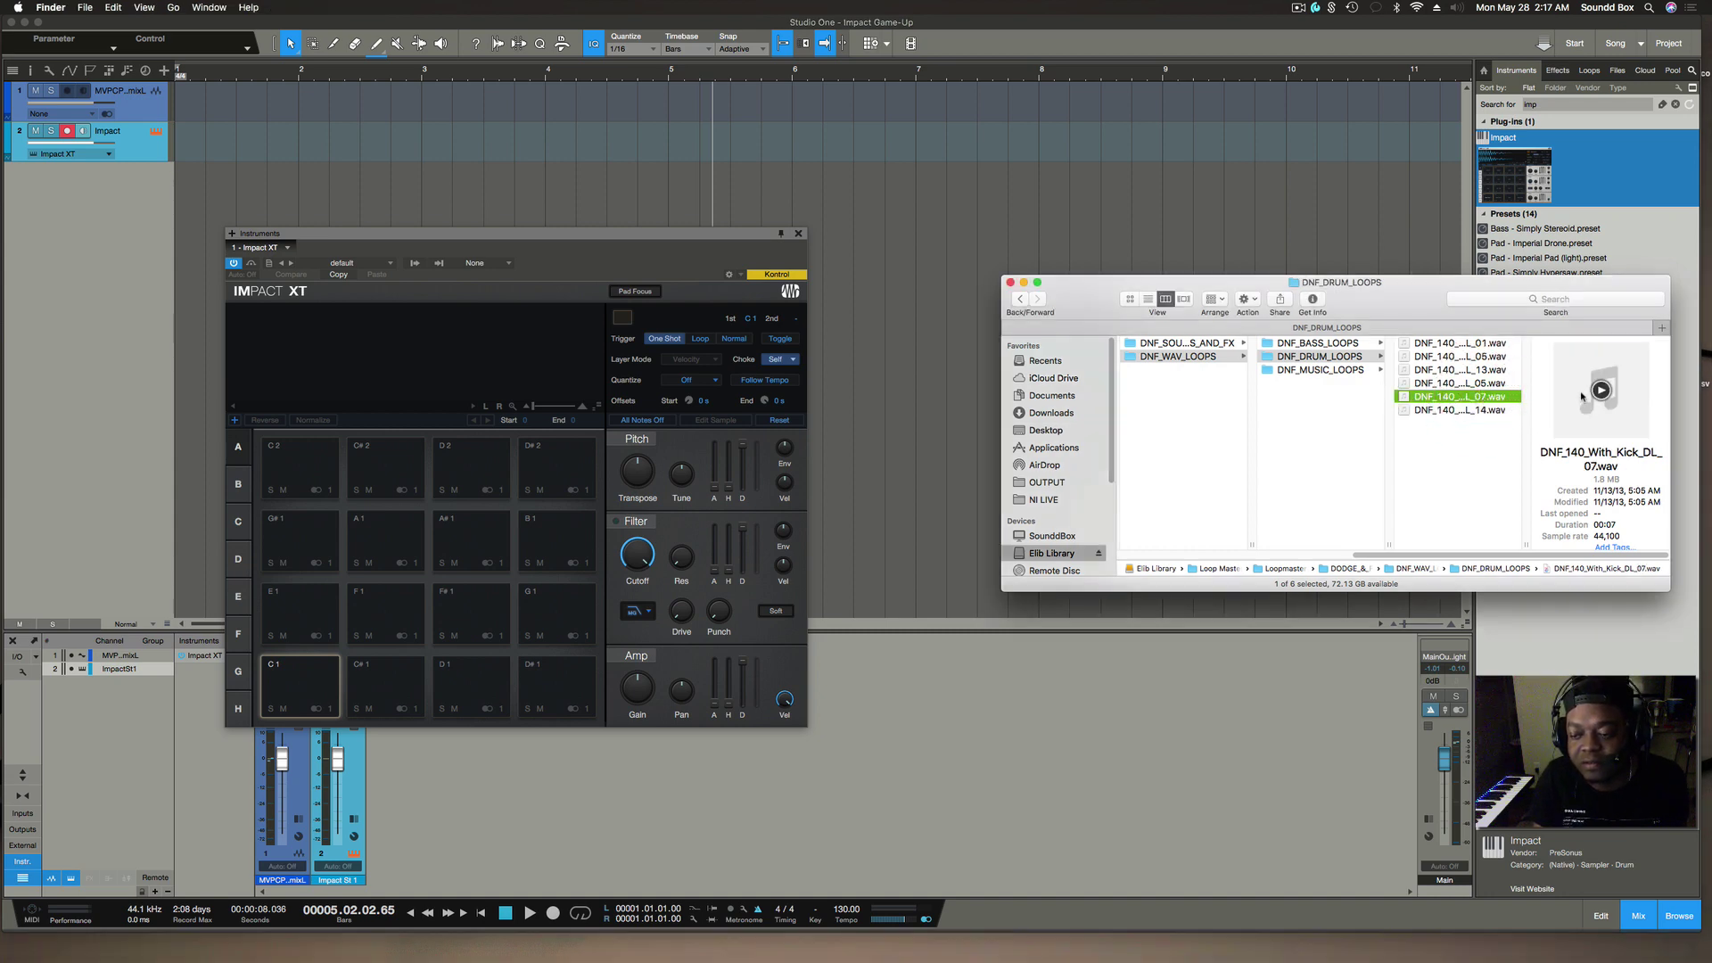
key(space)
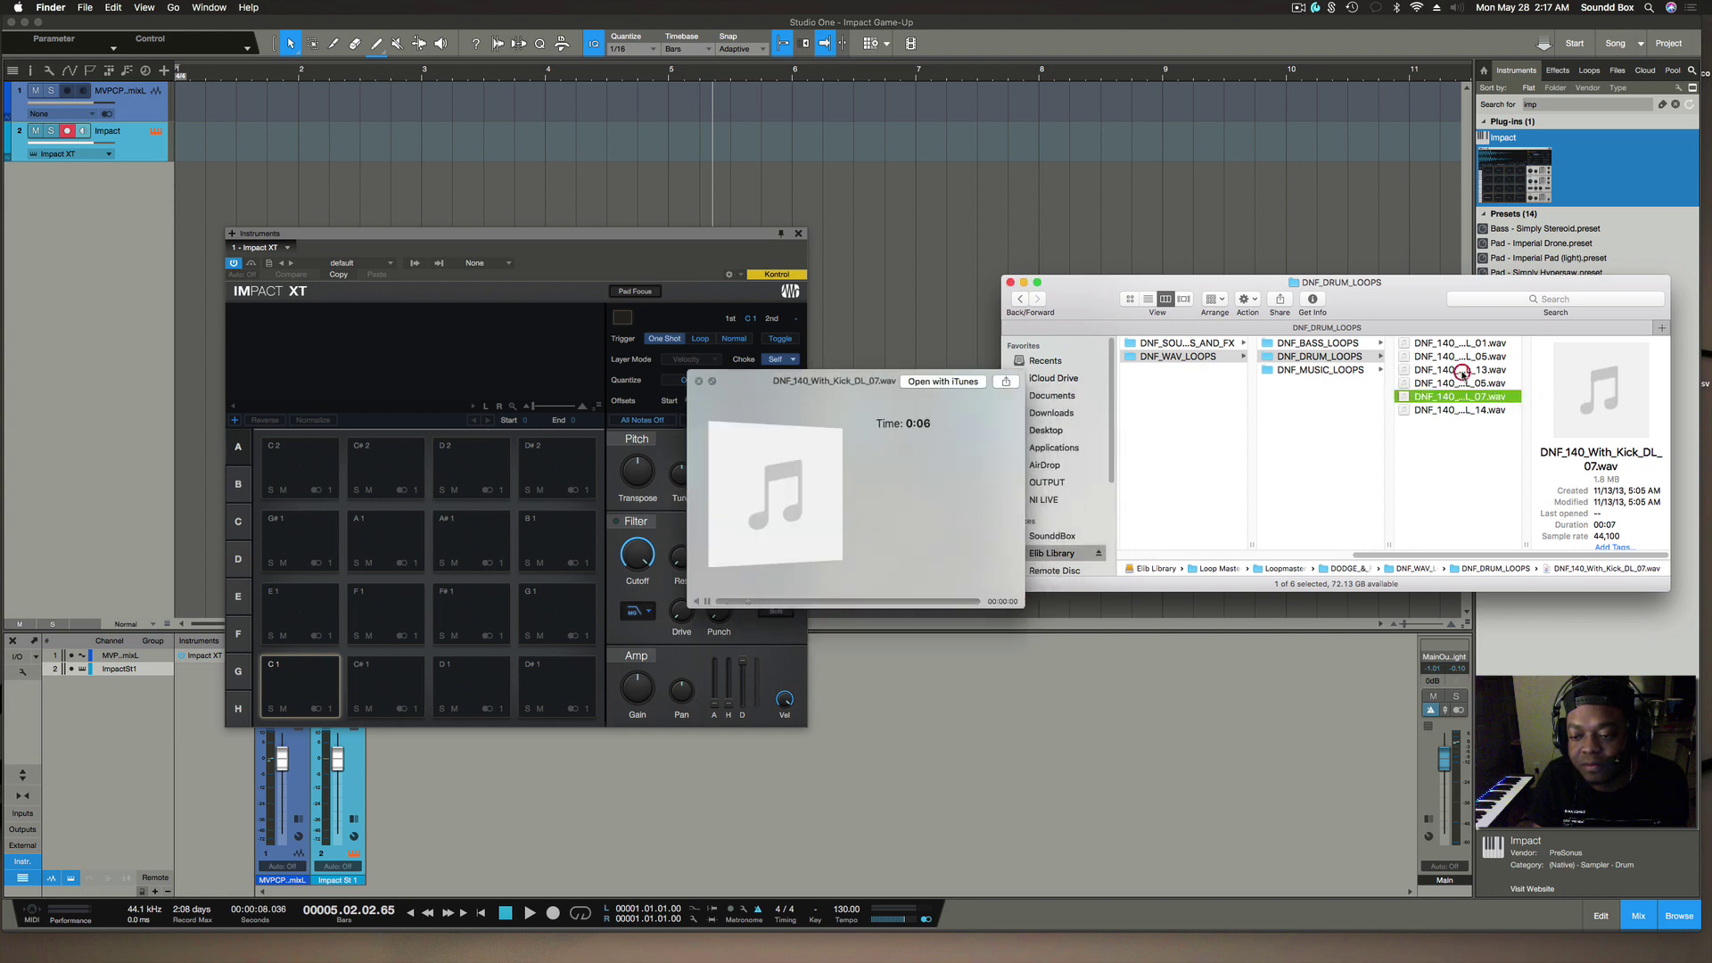
click(1467, 369)
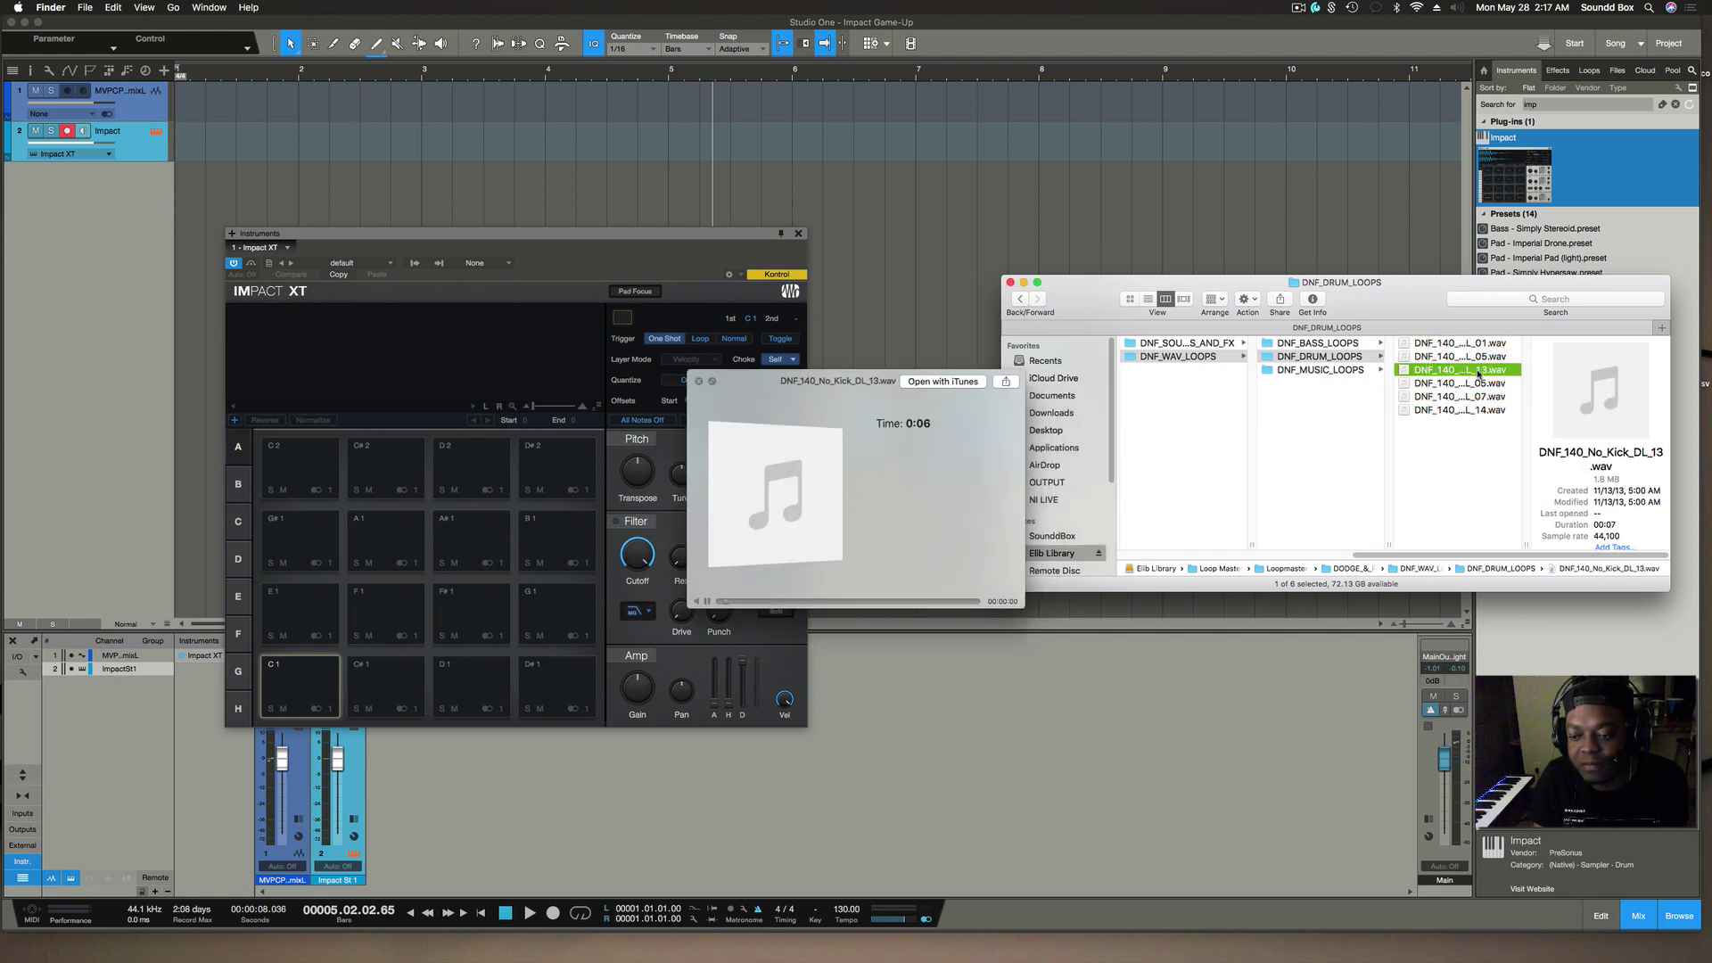
click(1468, 355)
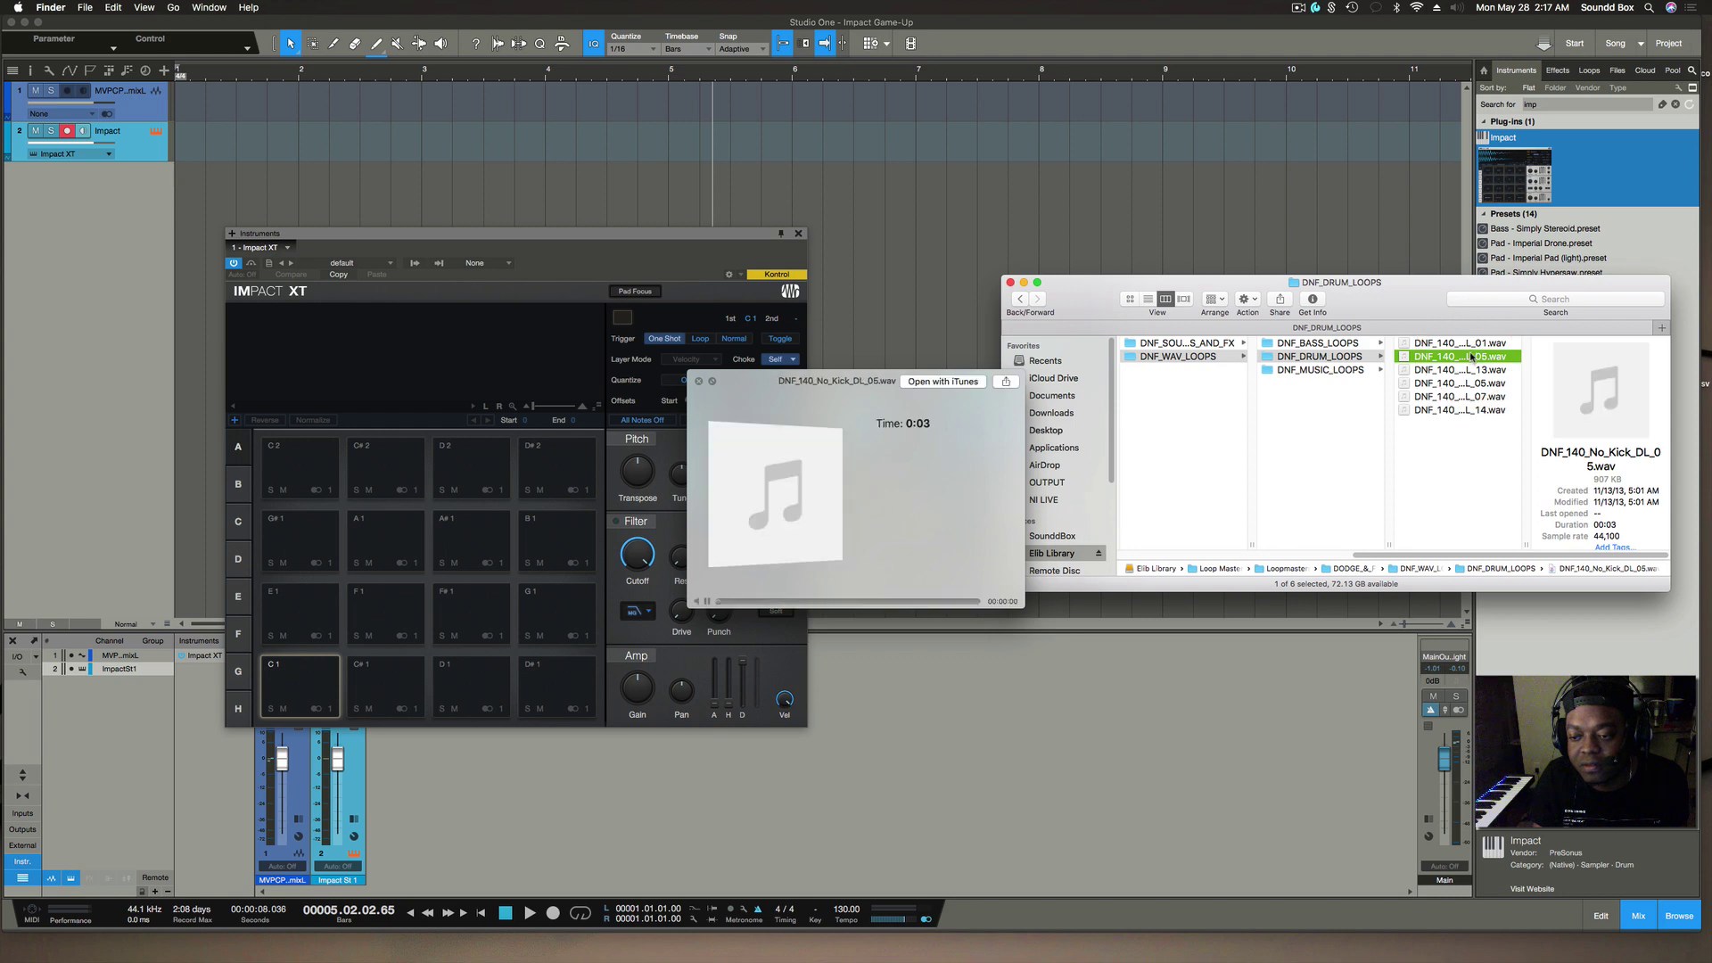
click(1468, 344)
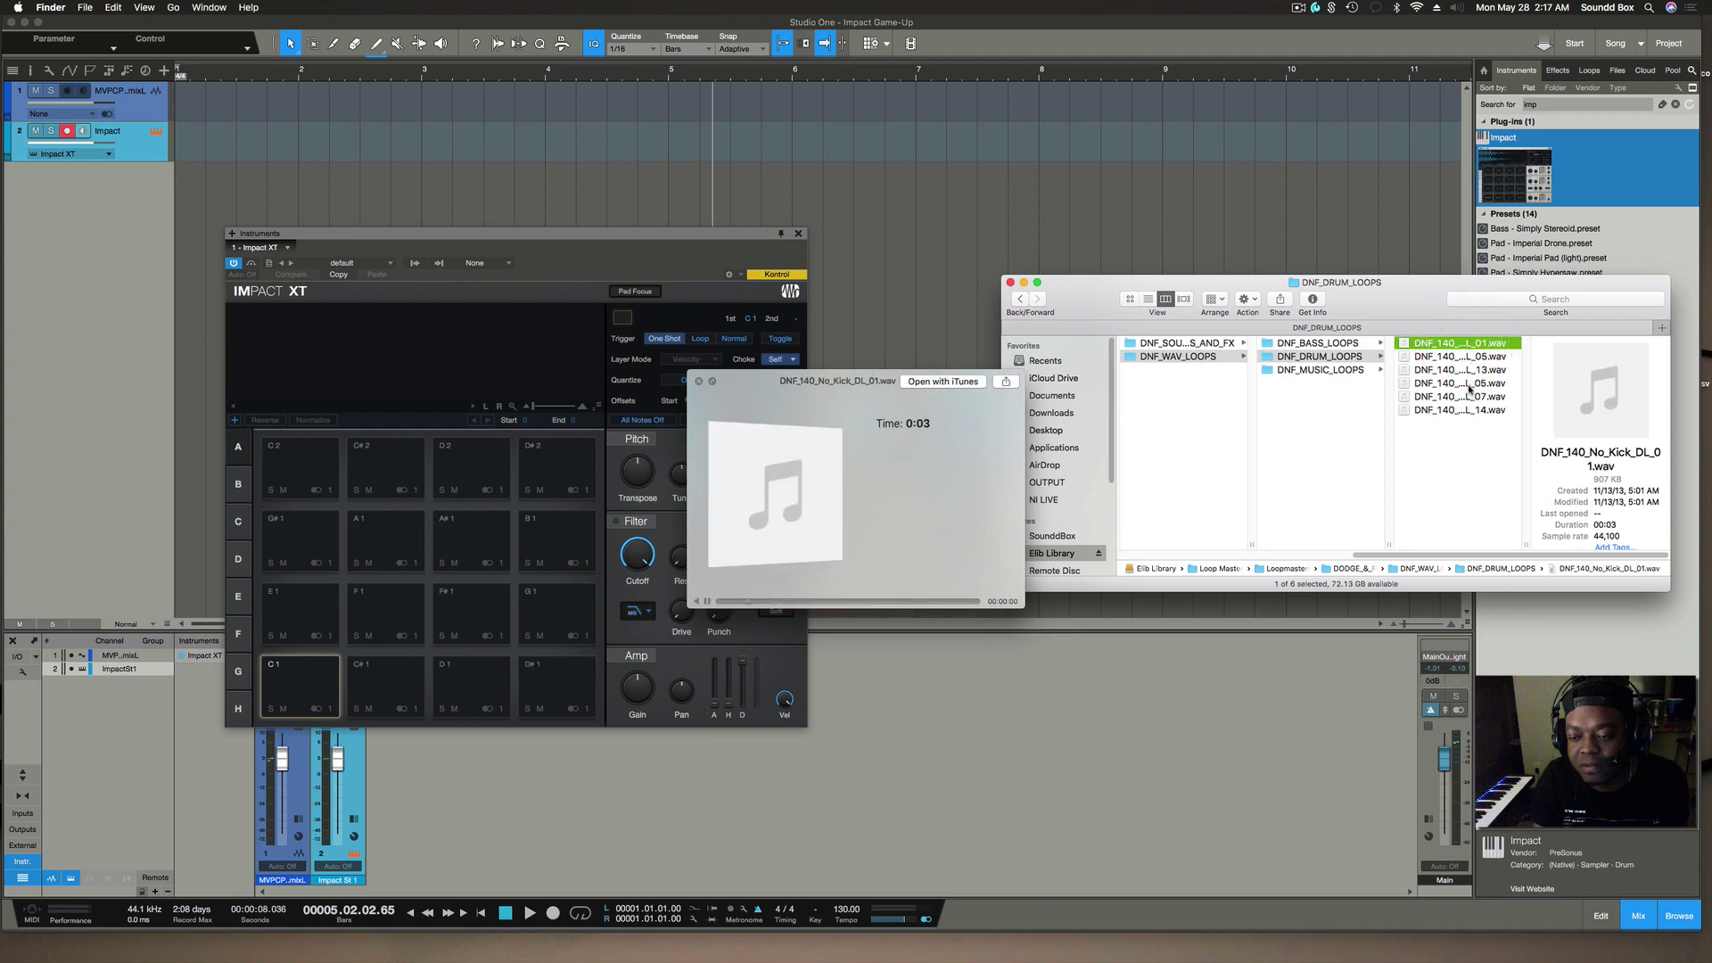
click(1470, 396)
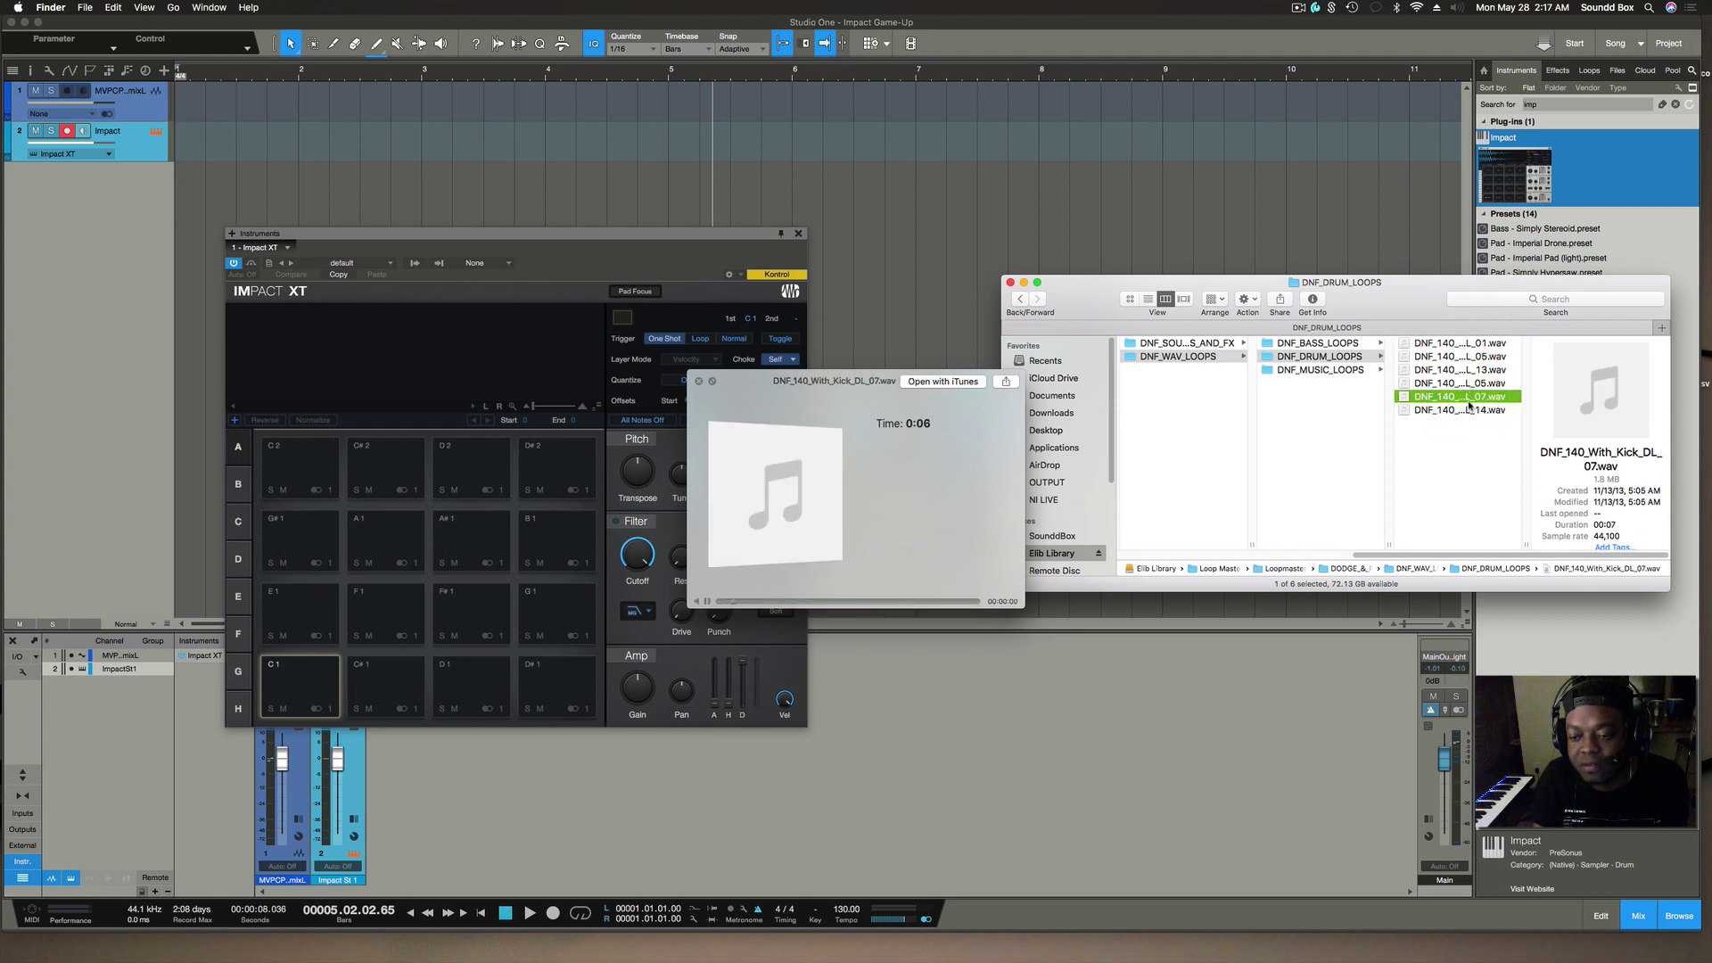
click(1470, 410)
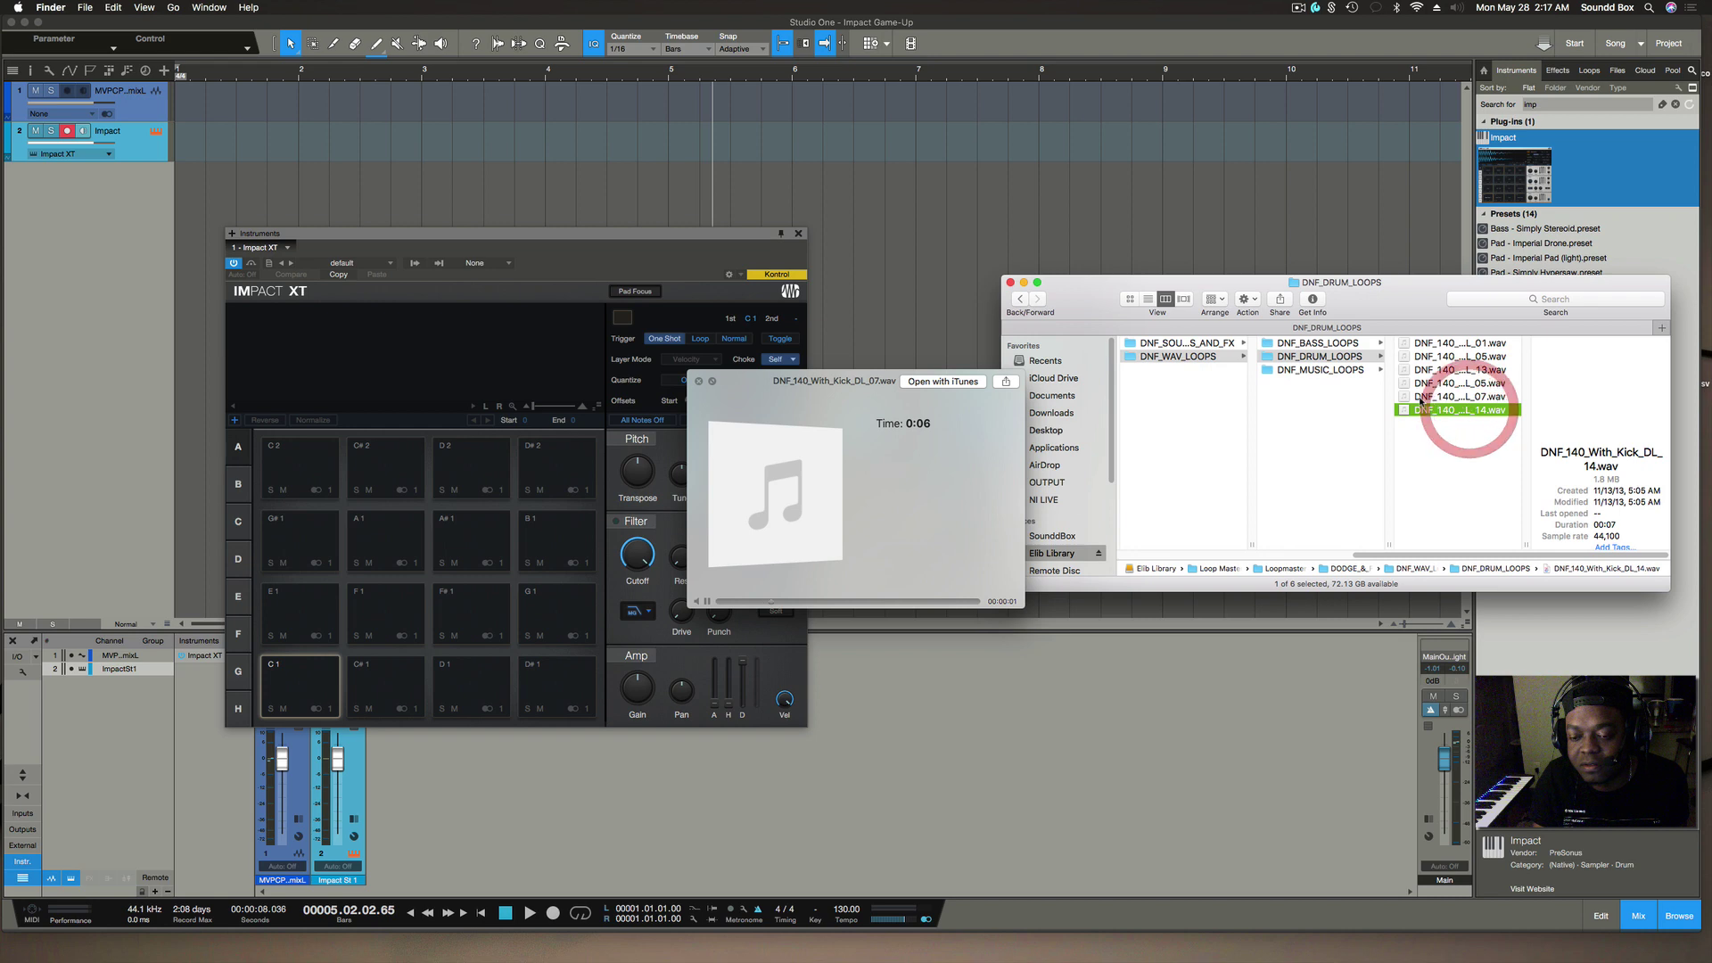
Audition the F_Brass_Skanka, F_Piano_Forte, G_Skankman and E_On_Edge loops in the DNF_MUSIC_LOOPS folder.
click(1371, 370)
click(1466, 369)
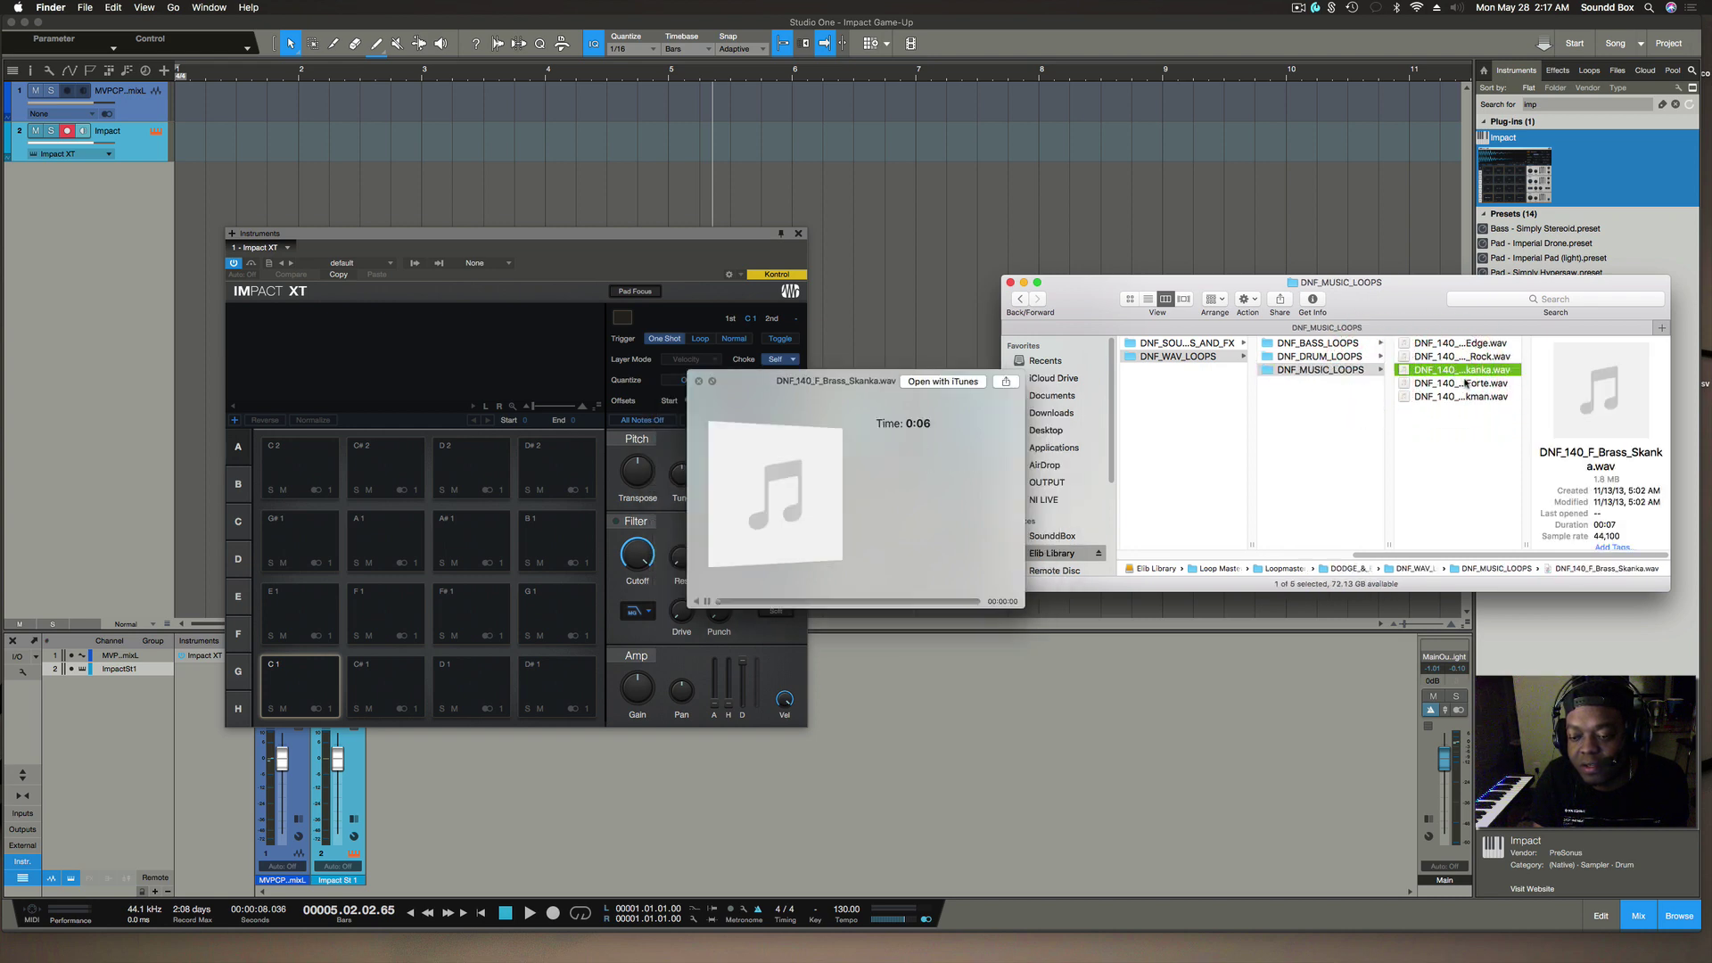
click(1472, 384)
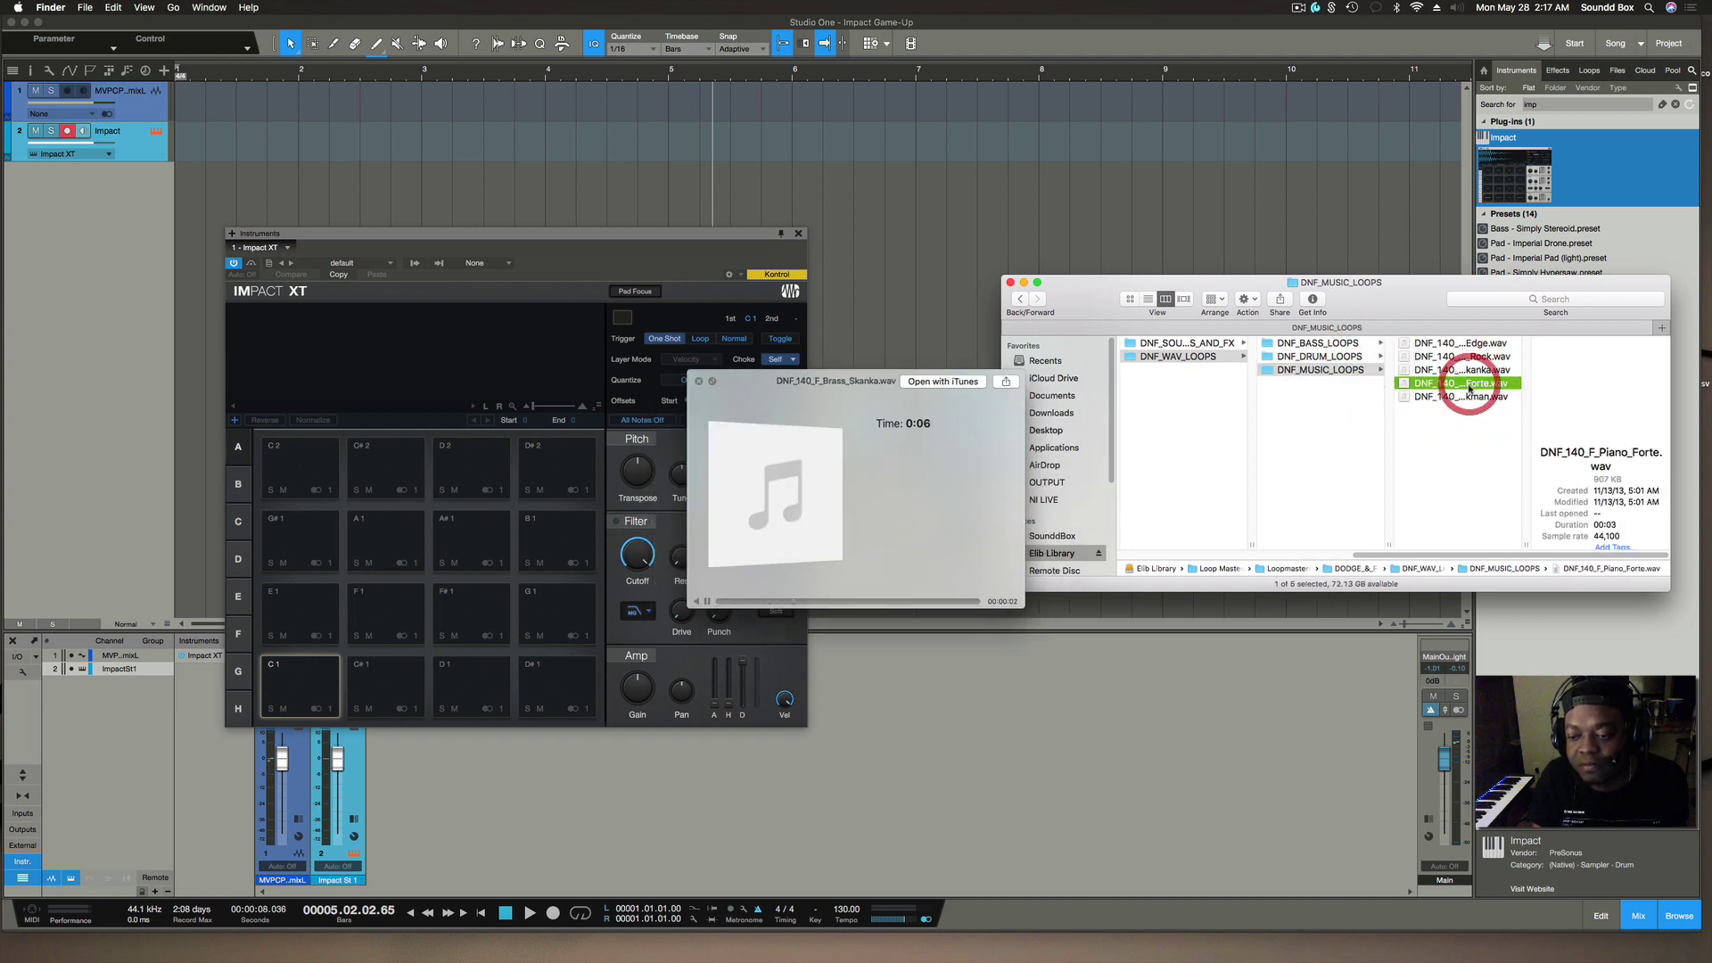
click(1473, 397)
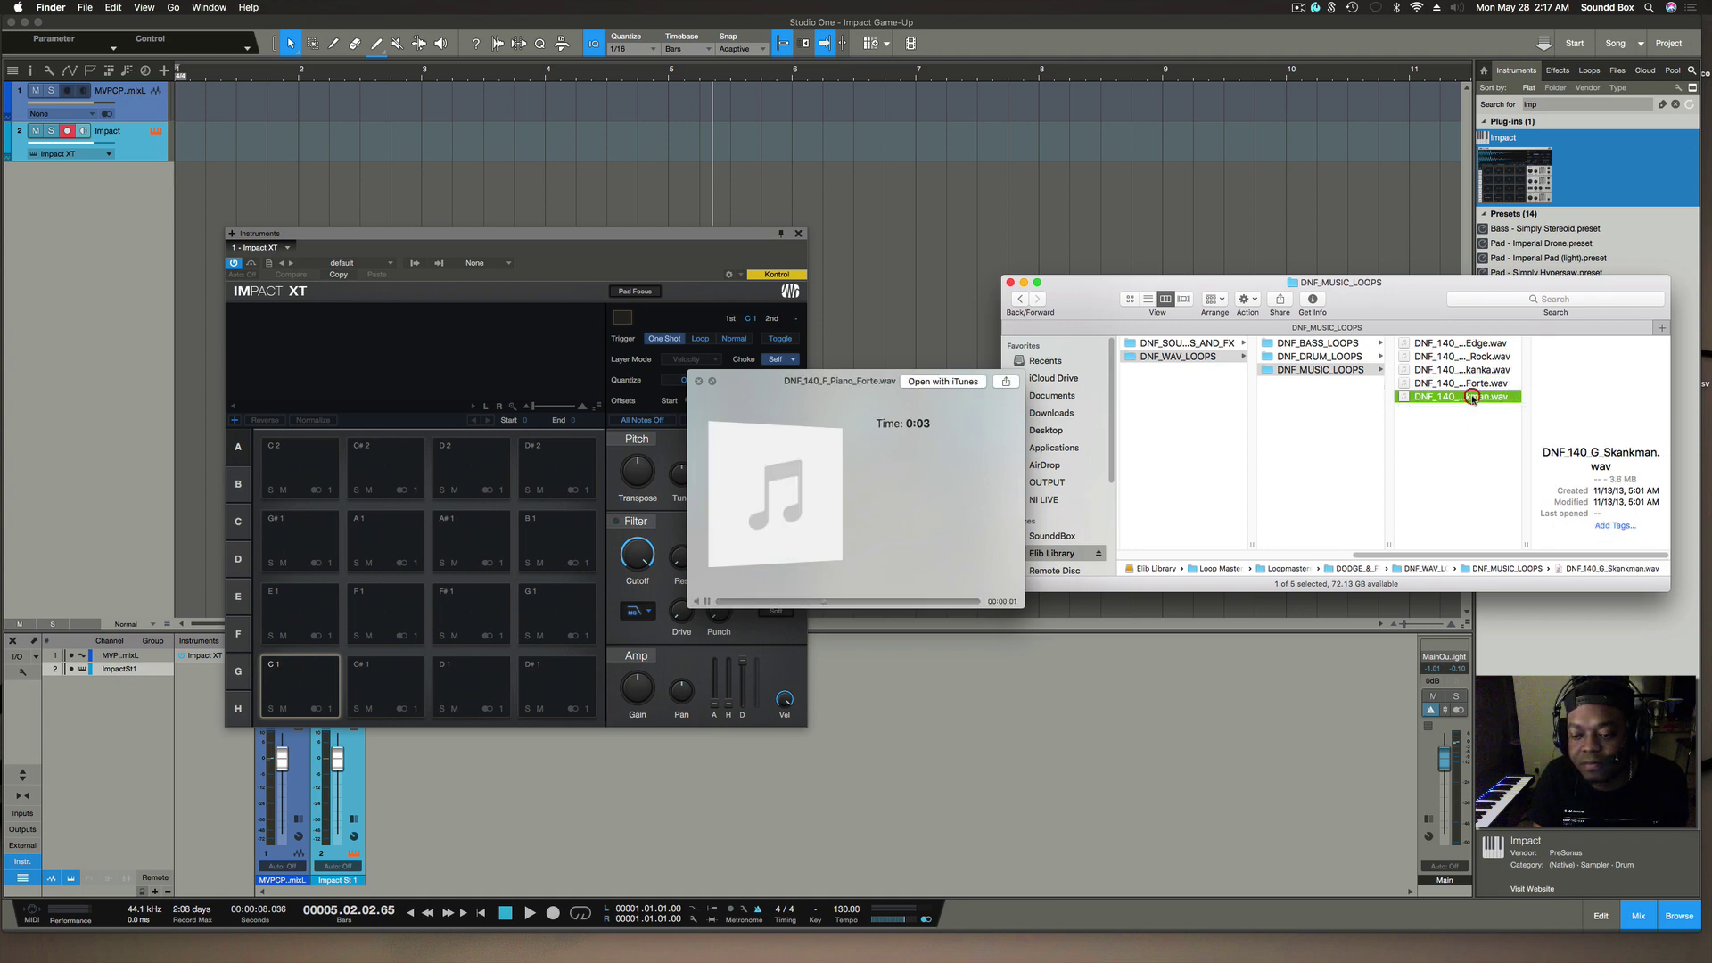
click(1472, 344)
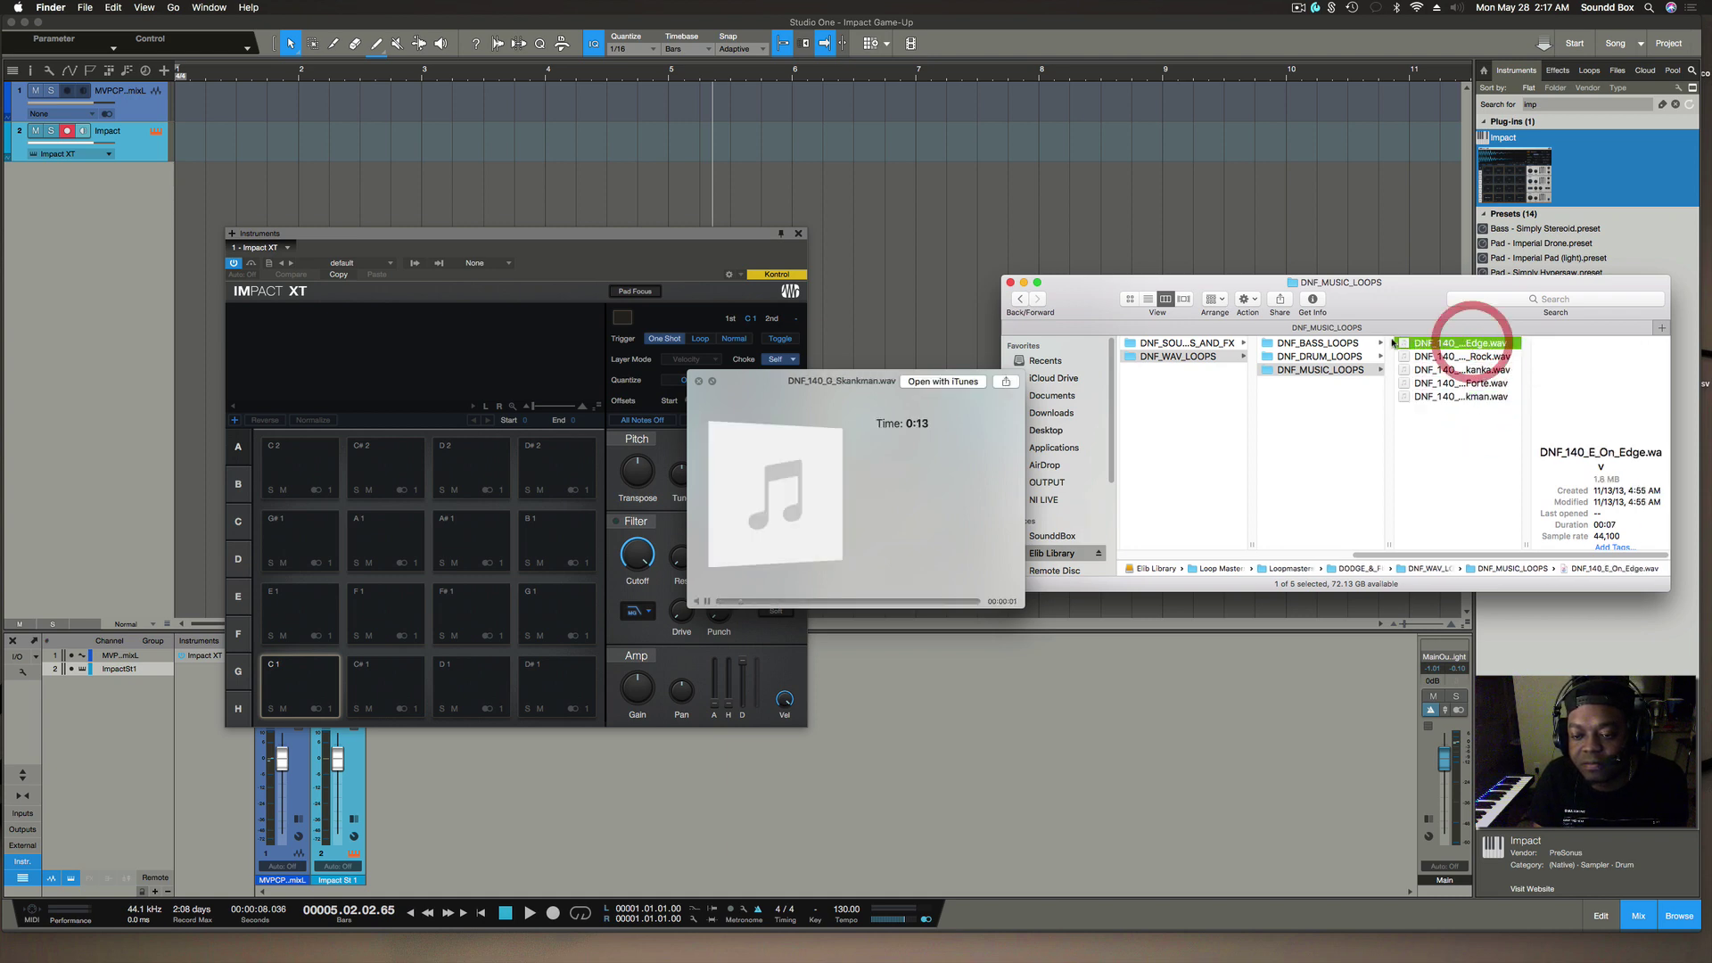
Go back to the Loop Masters folder and open the LA_TRAP sample pack.
scroll(1312, 354, left, 5)
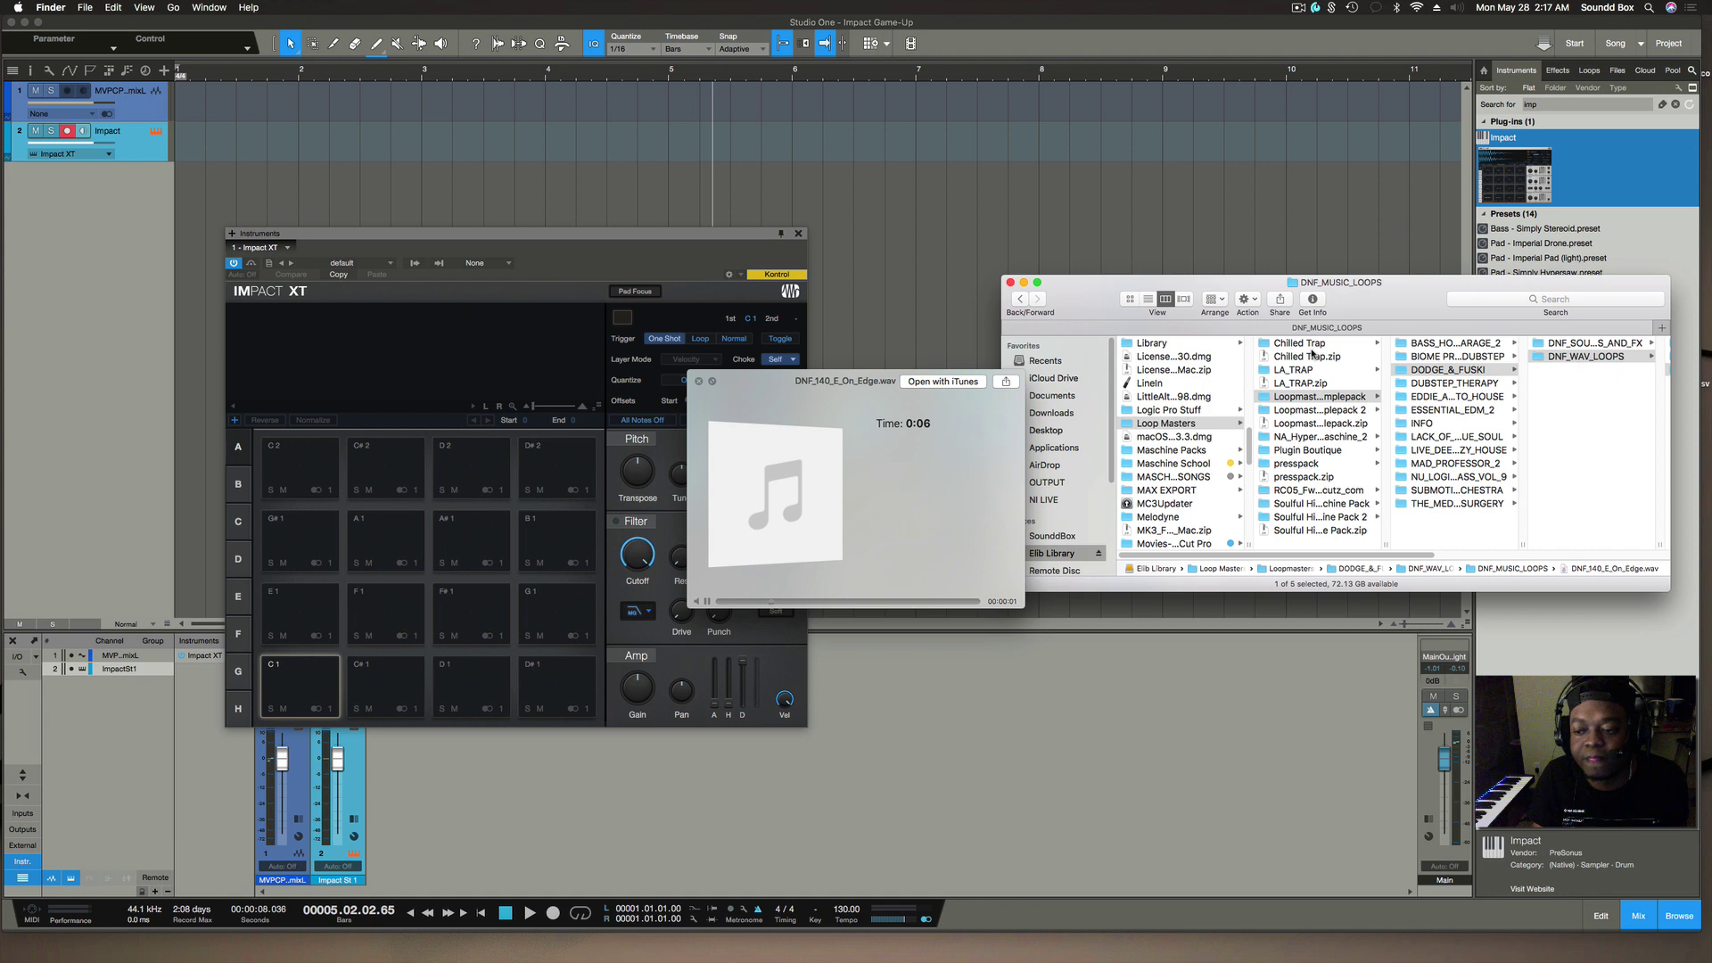
click(1353, 410)
click(1295, 369)
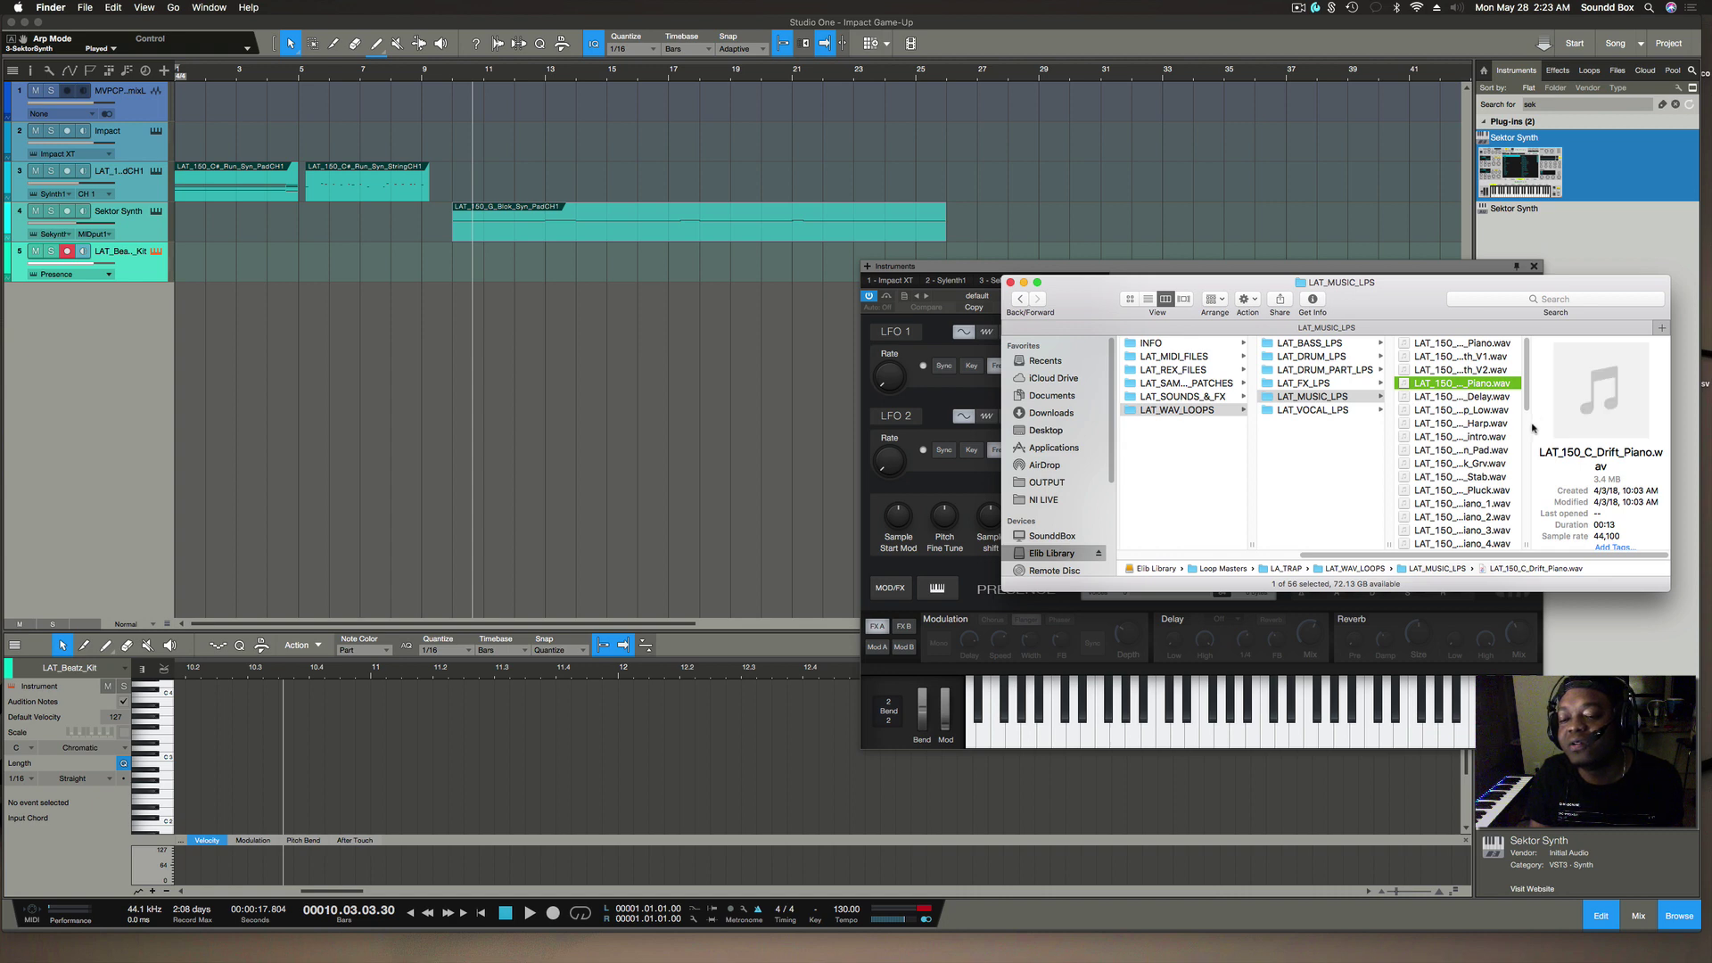
Audition the LAT_150_C_Drift loops in LAT_MUSIC_LPS: Piano, Syn_Harp_Low, Syn_Harp and Syn_Pad_intro.
key(space)
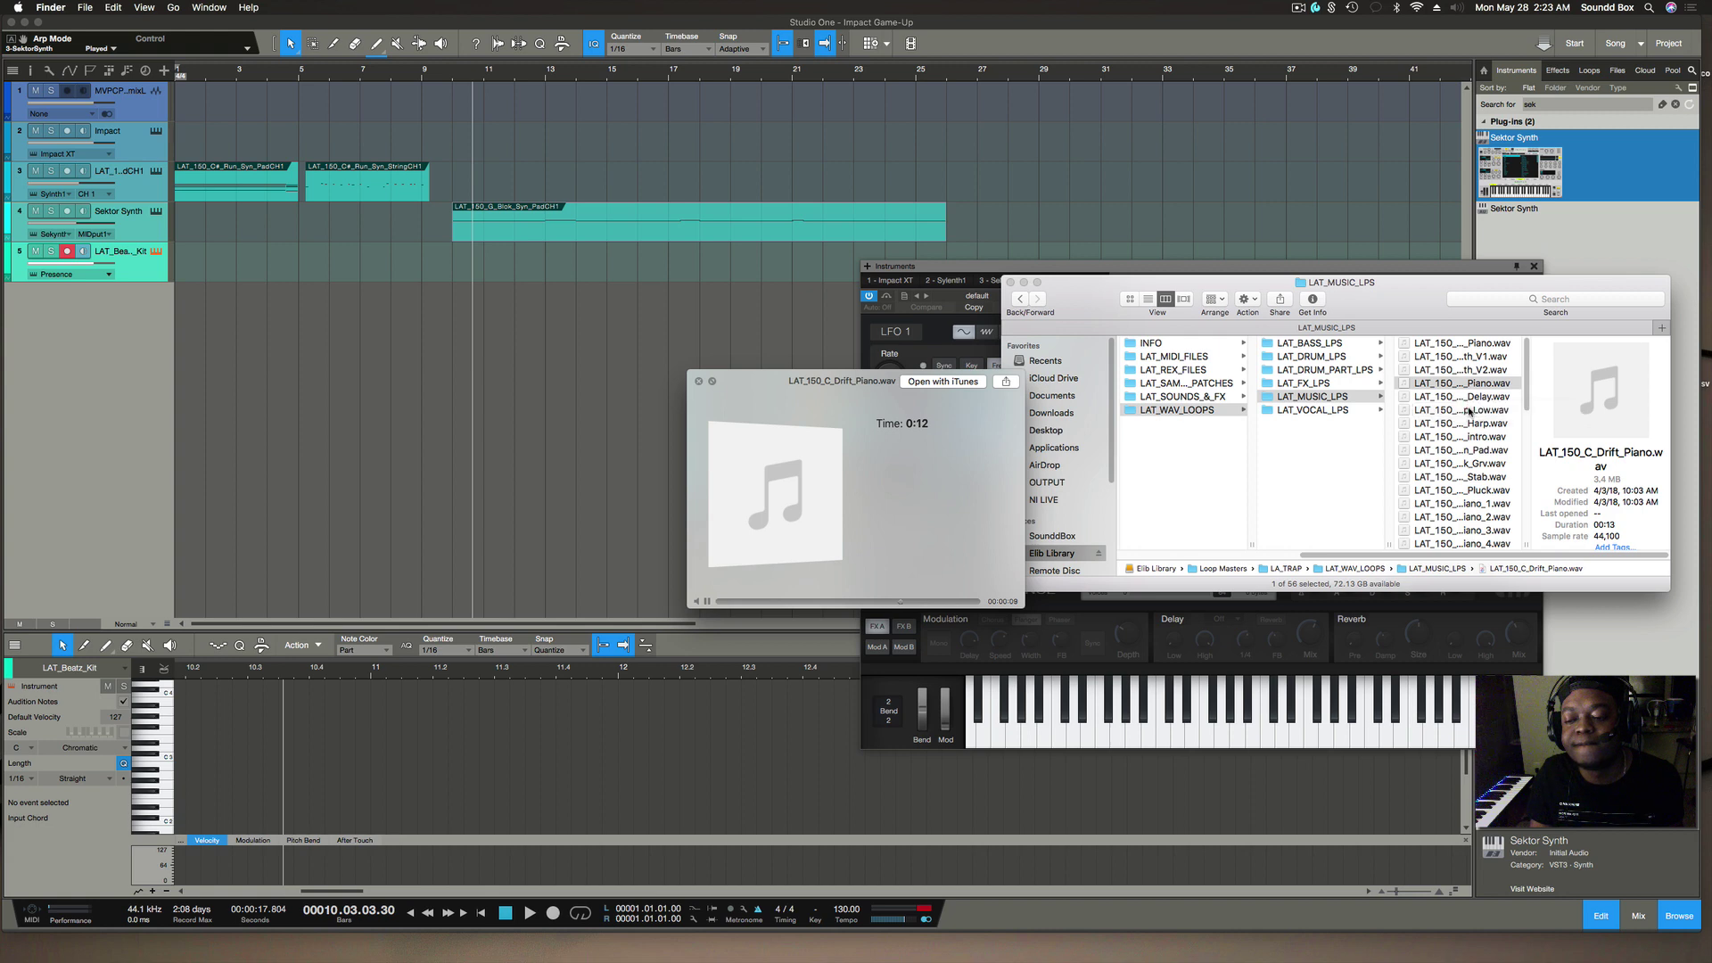
click(1469, 410)
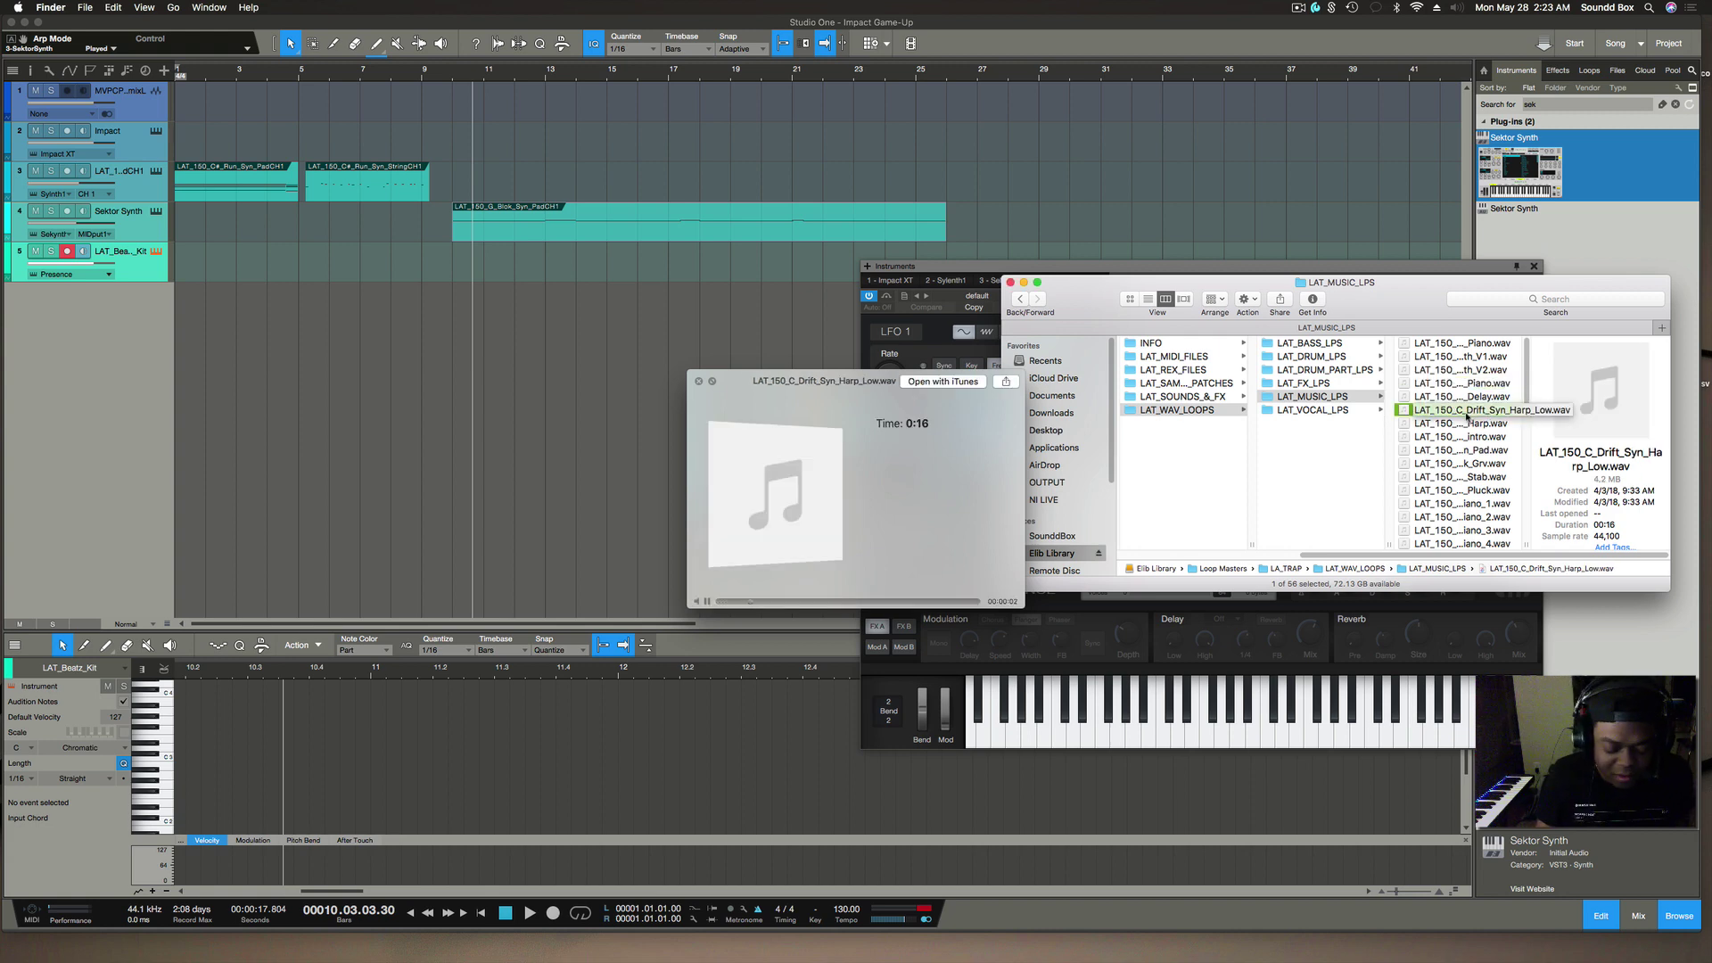
click(1465, 421)
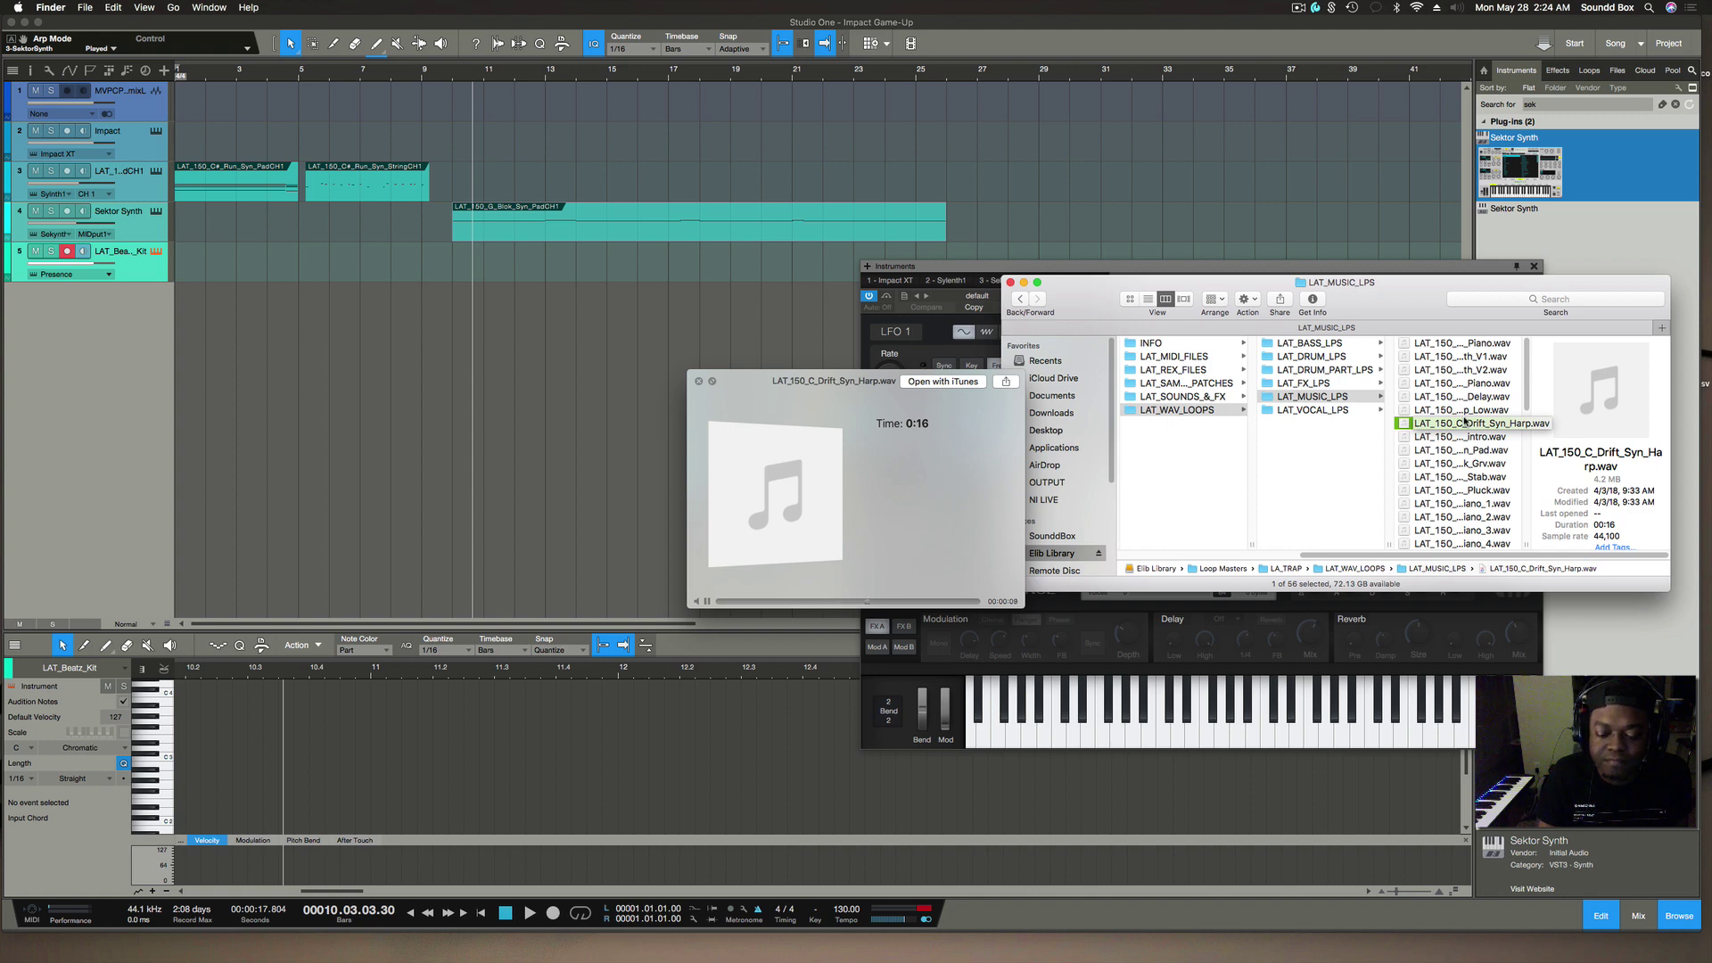
key(Down)
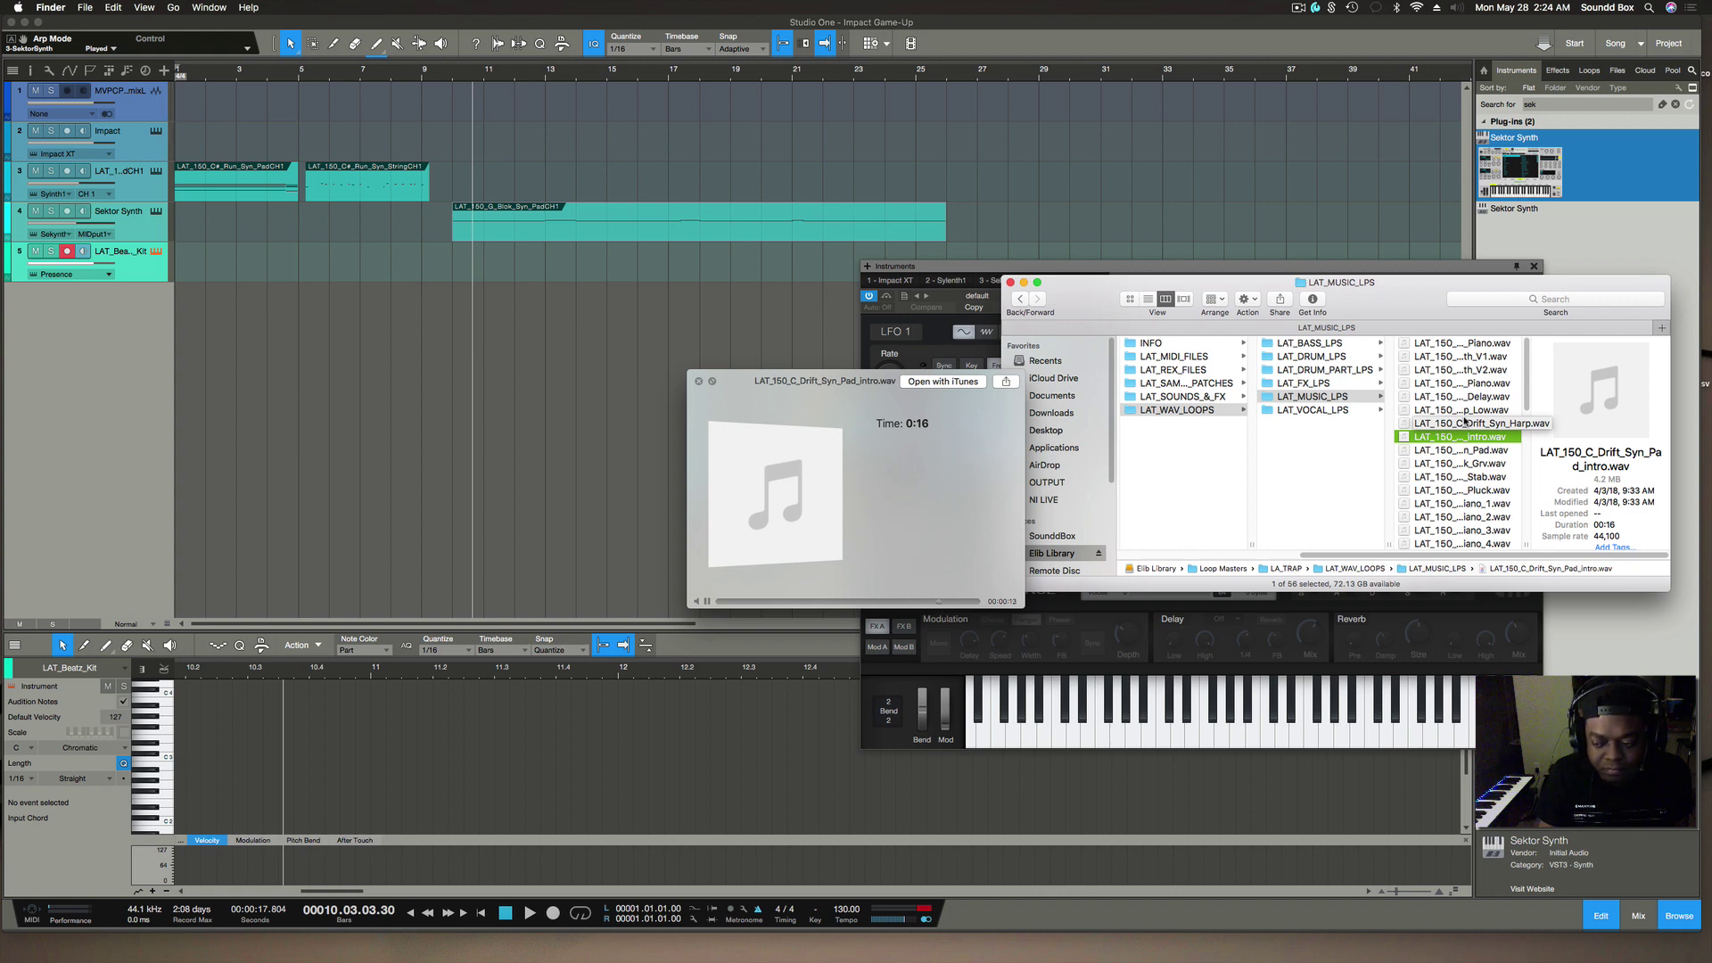
Close the preview and place LAT_150_C_Drift_Syn_Pad_intro.wav on a new track at bar 1 of the song.
key(space)
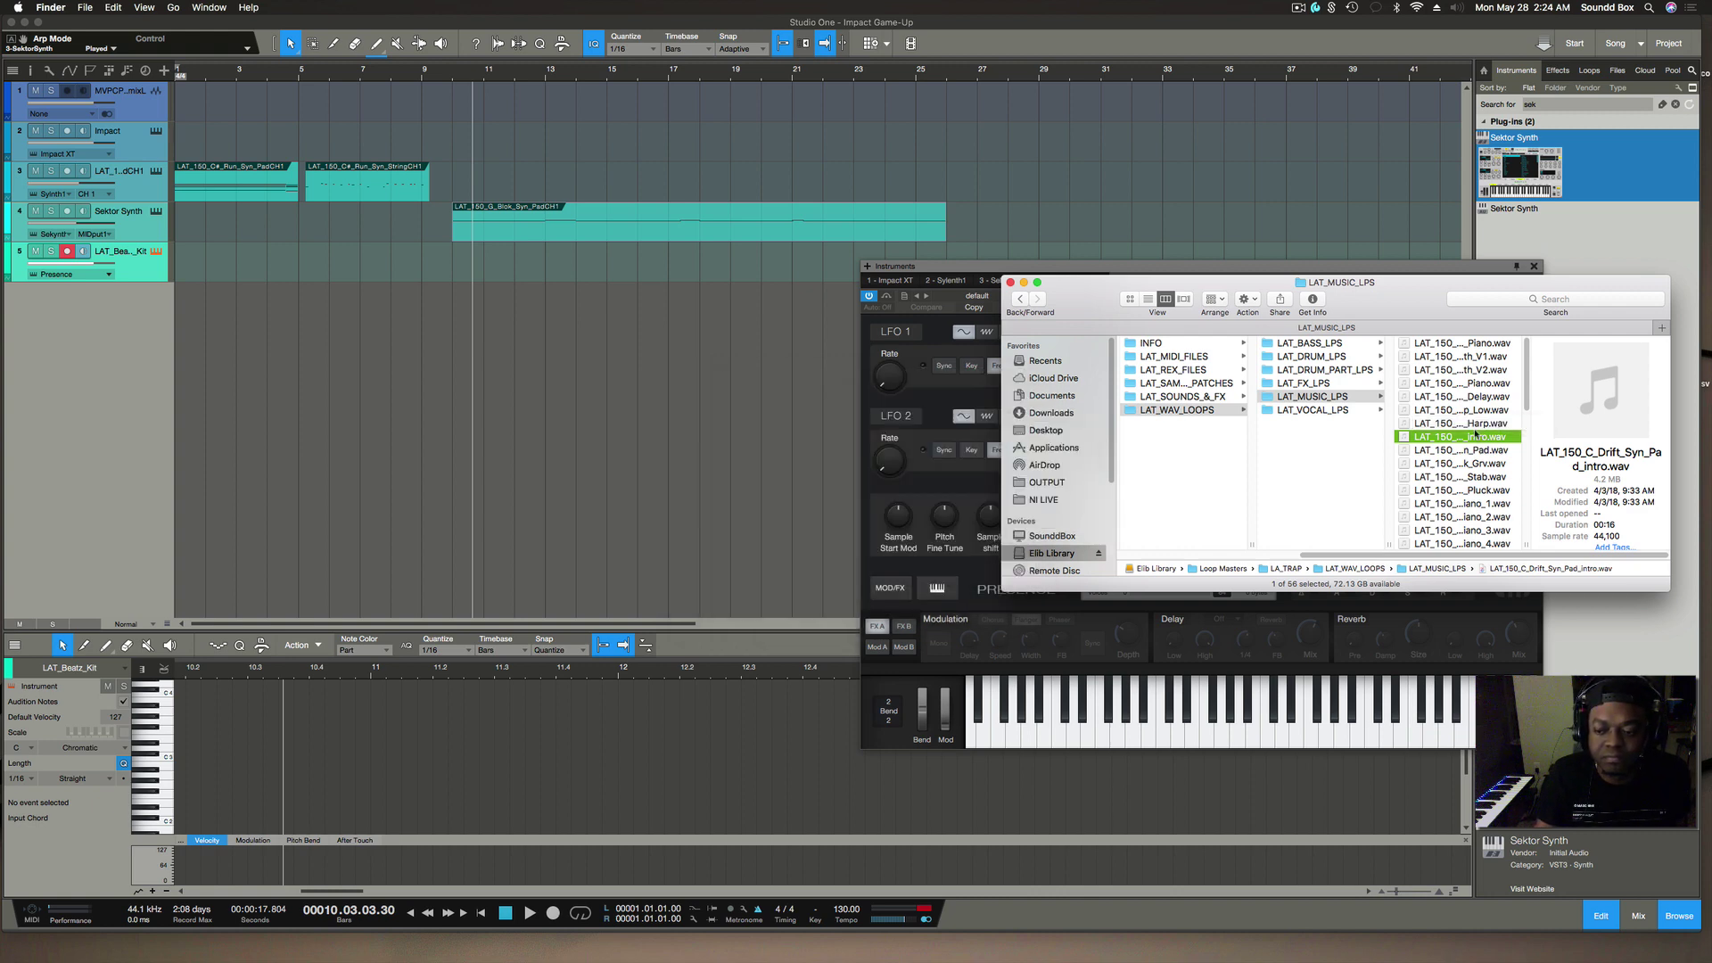
drag(1475, 439, 191, 366)
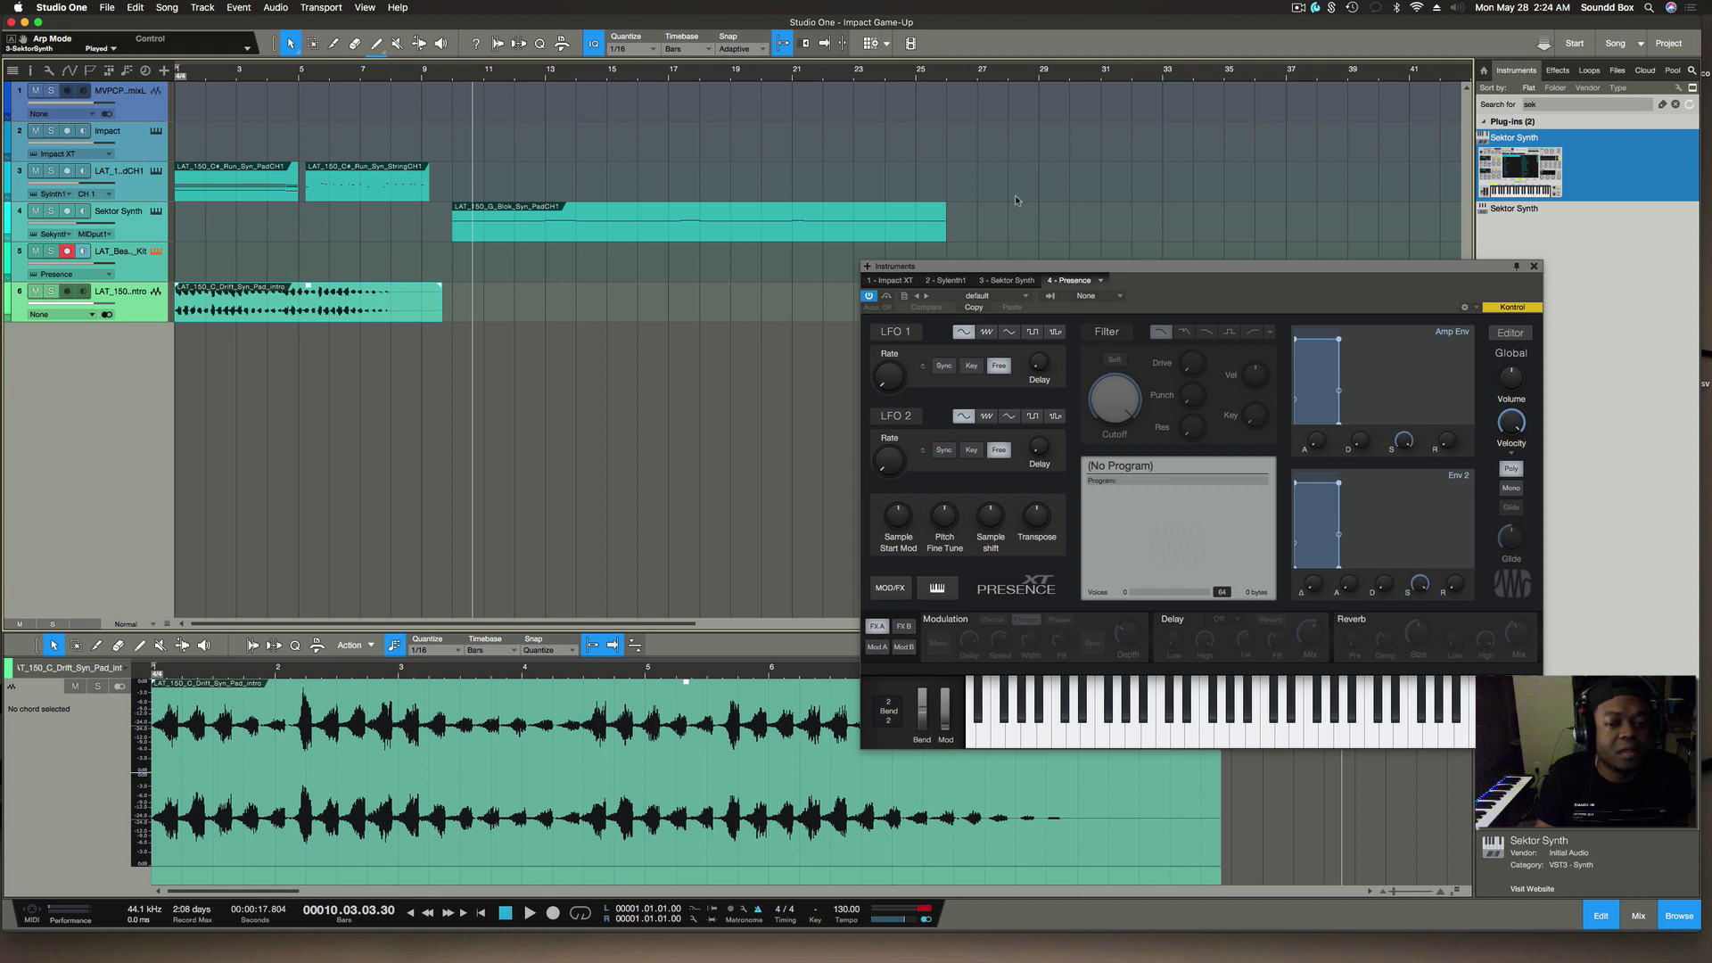
Delete the three older synth events and all five tracks above the pad intro track.
drag(995, 241, 42, 135)
key(Delete)
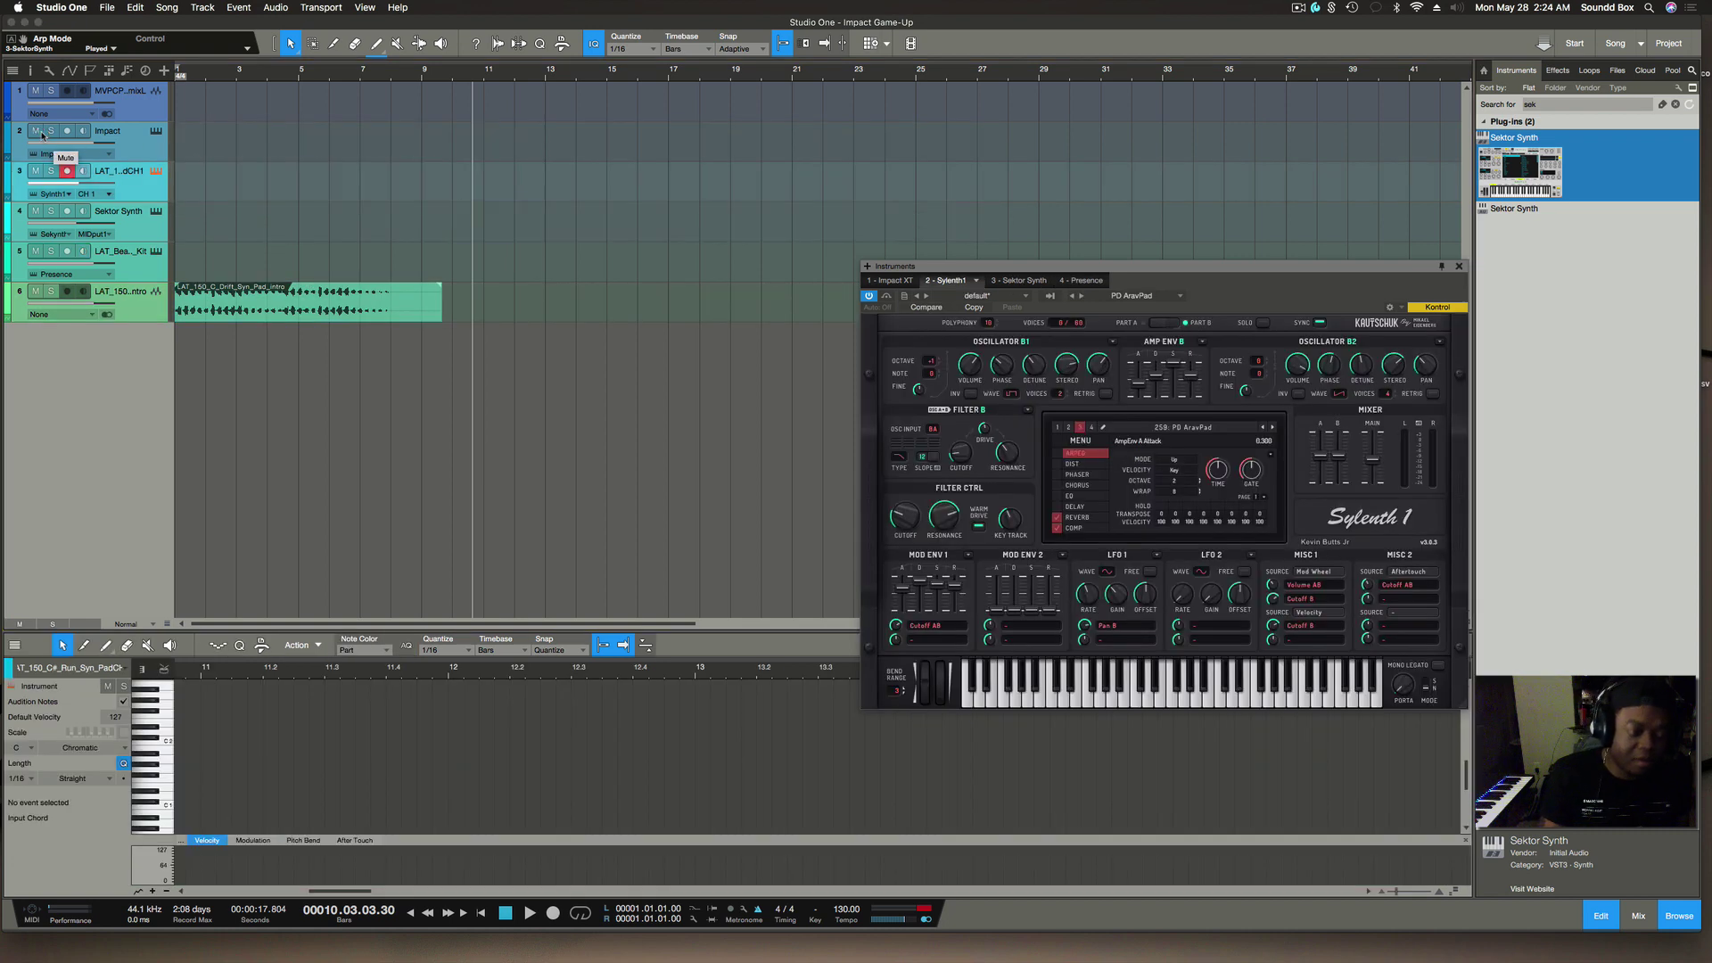
click(140, 259)
click(139, 114)
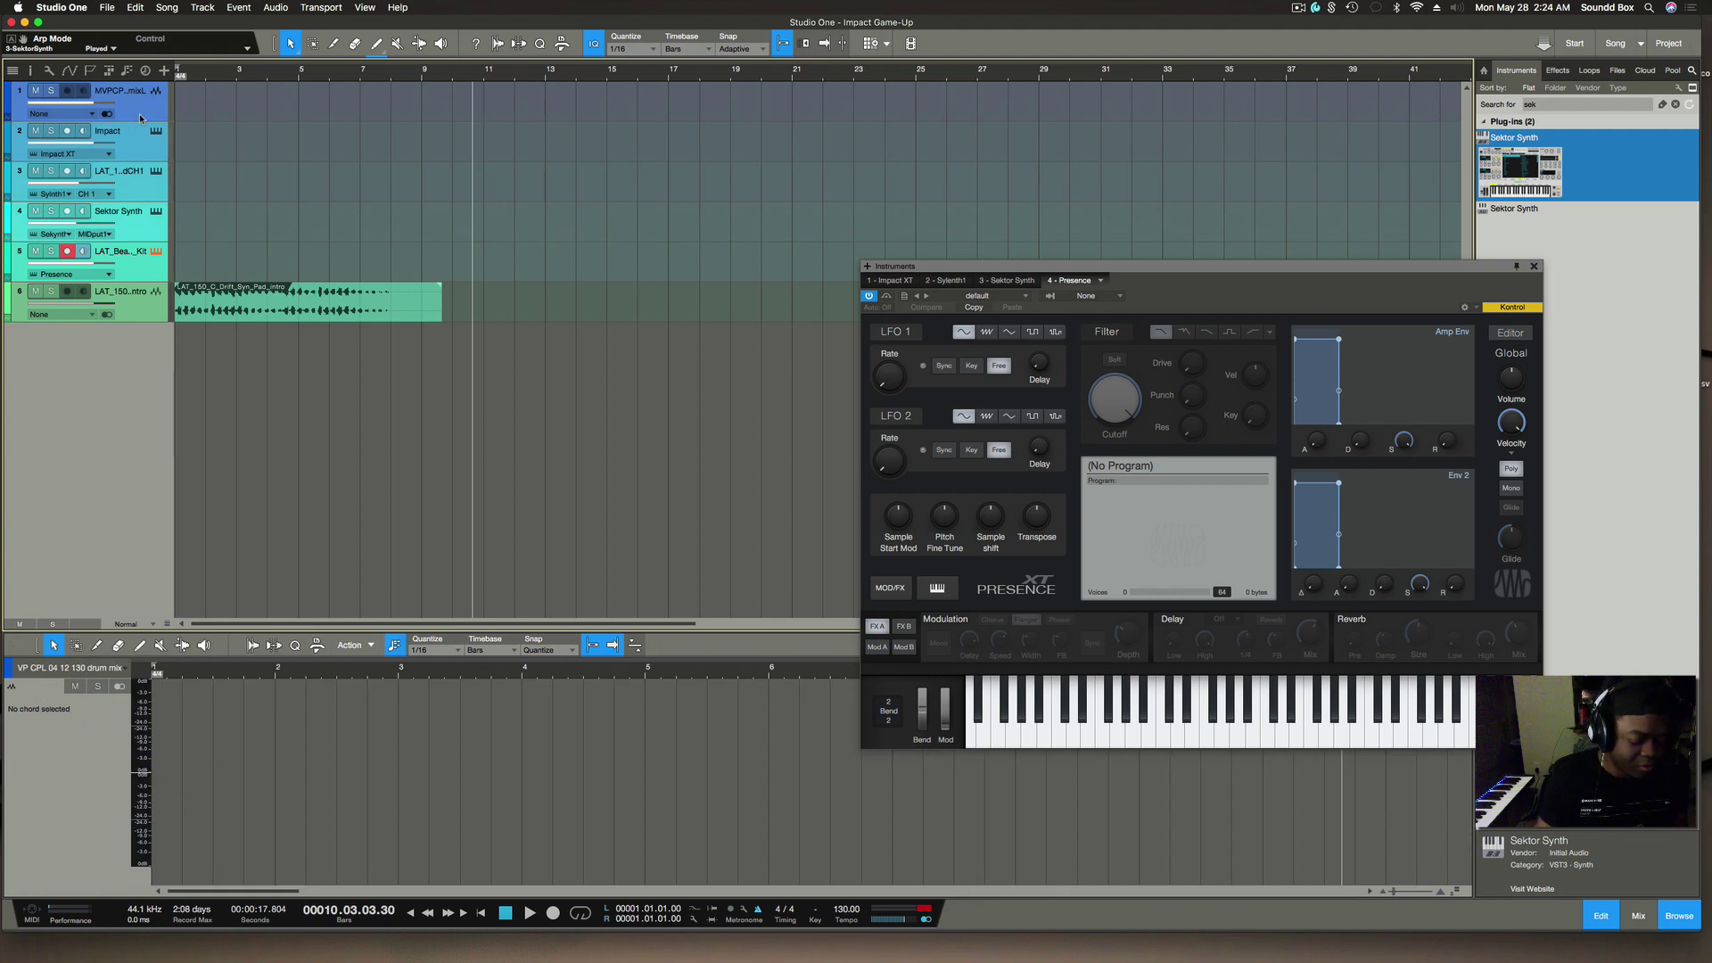
key(Delete)
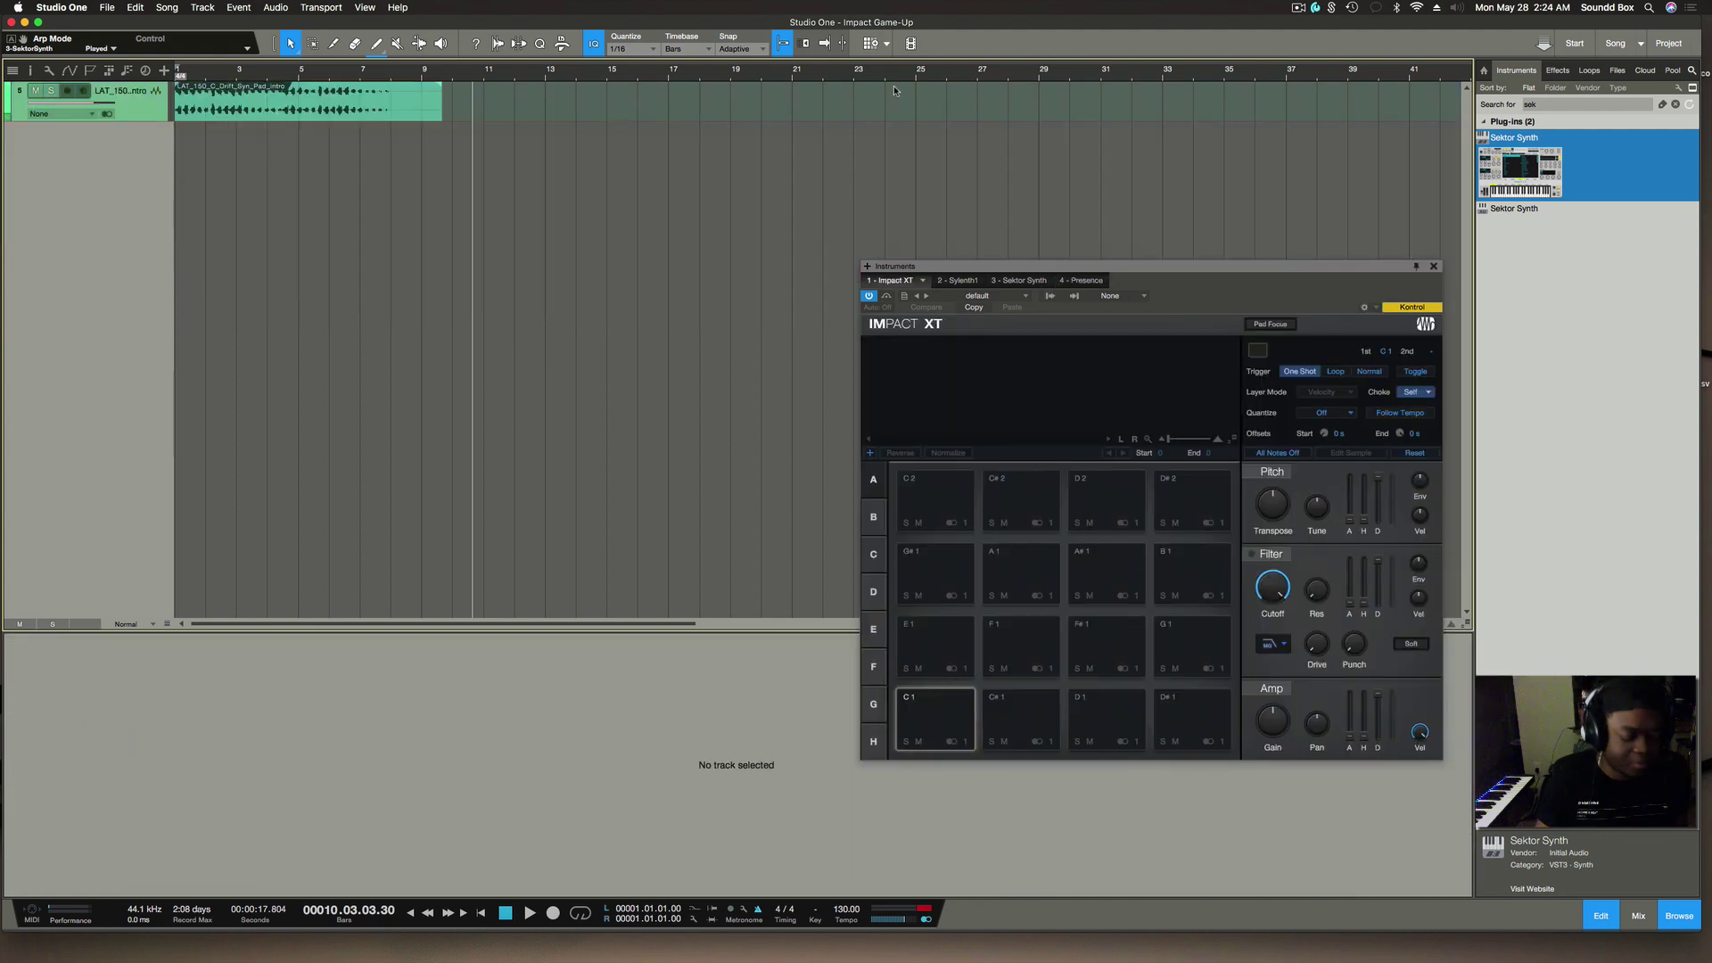
key(super+Tab)
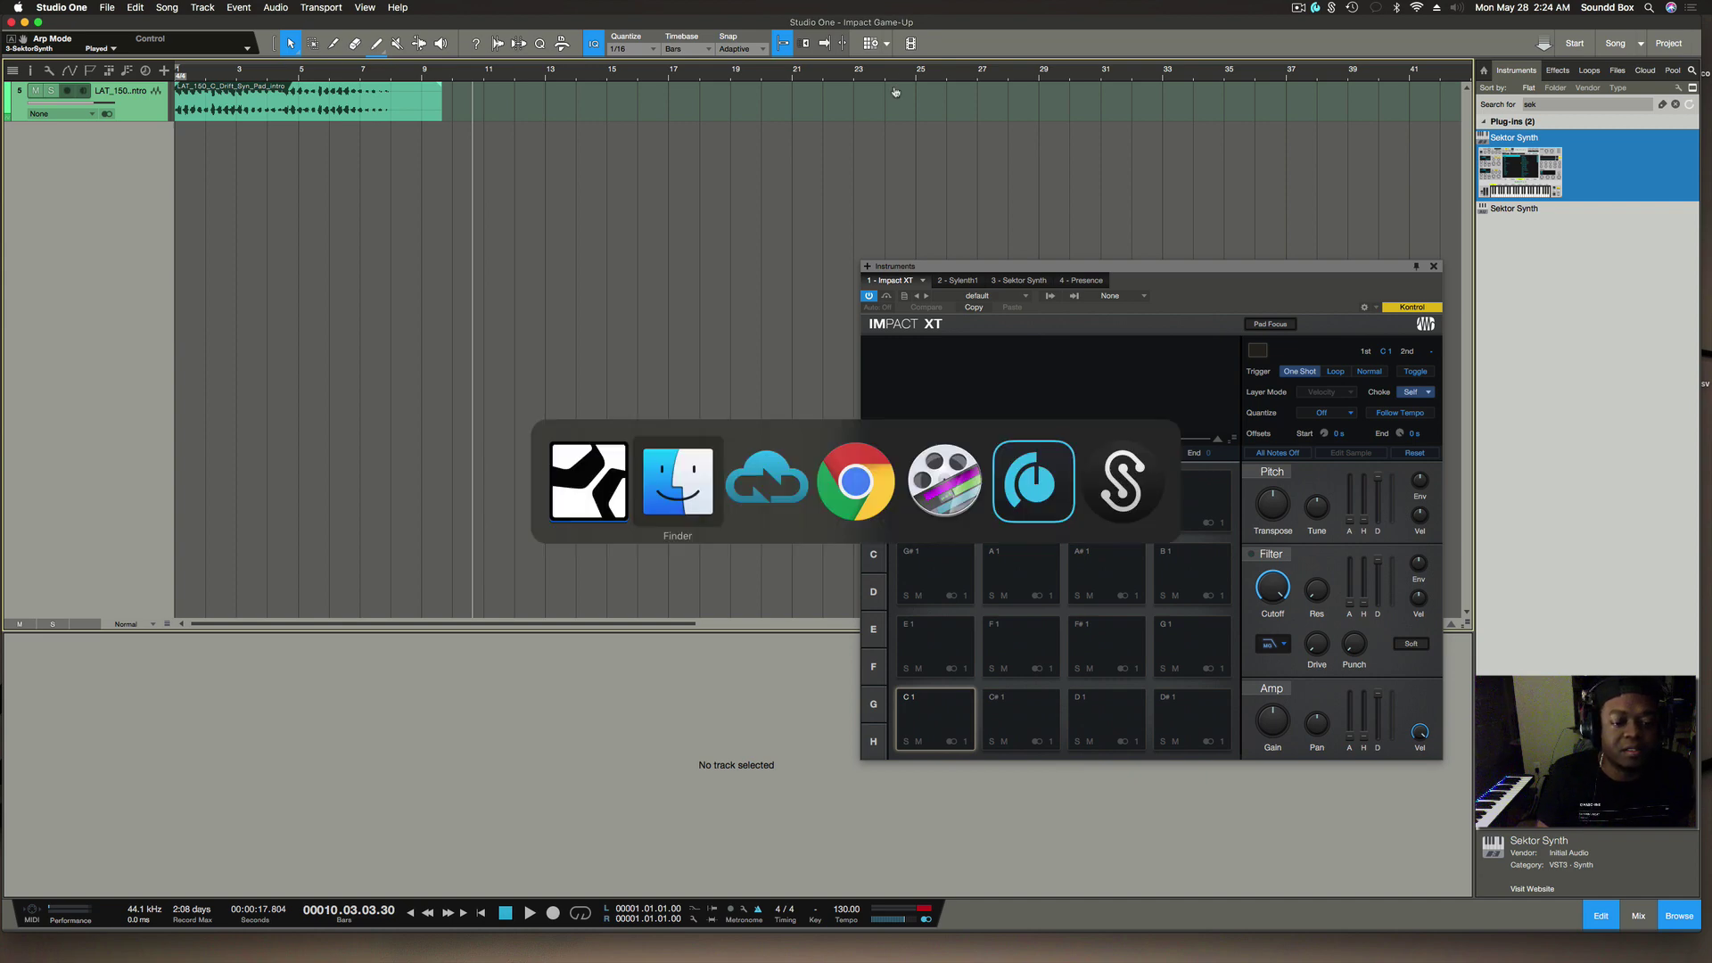
key(super+Tab)
key(super+Tab)
key(super+Tab)
key(super+Tab)
key(super+Tab)
key(super+Tab)
key(super+Tab)
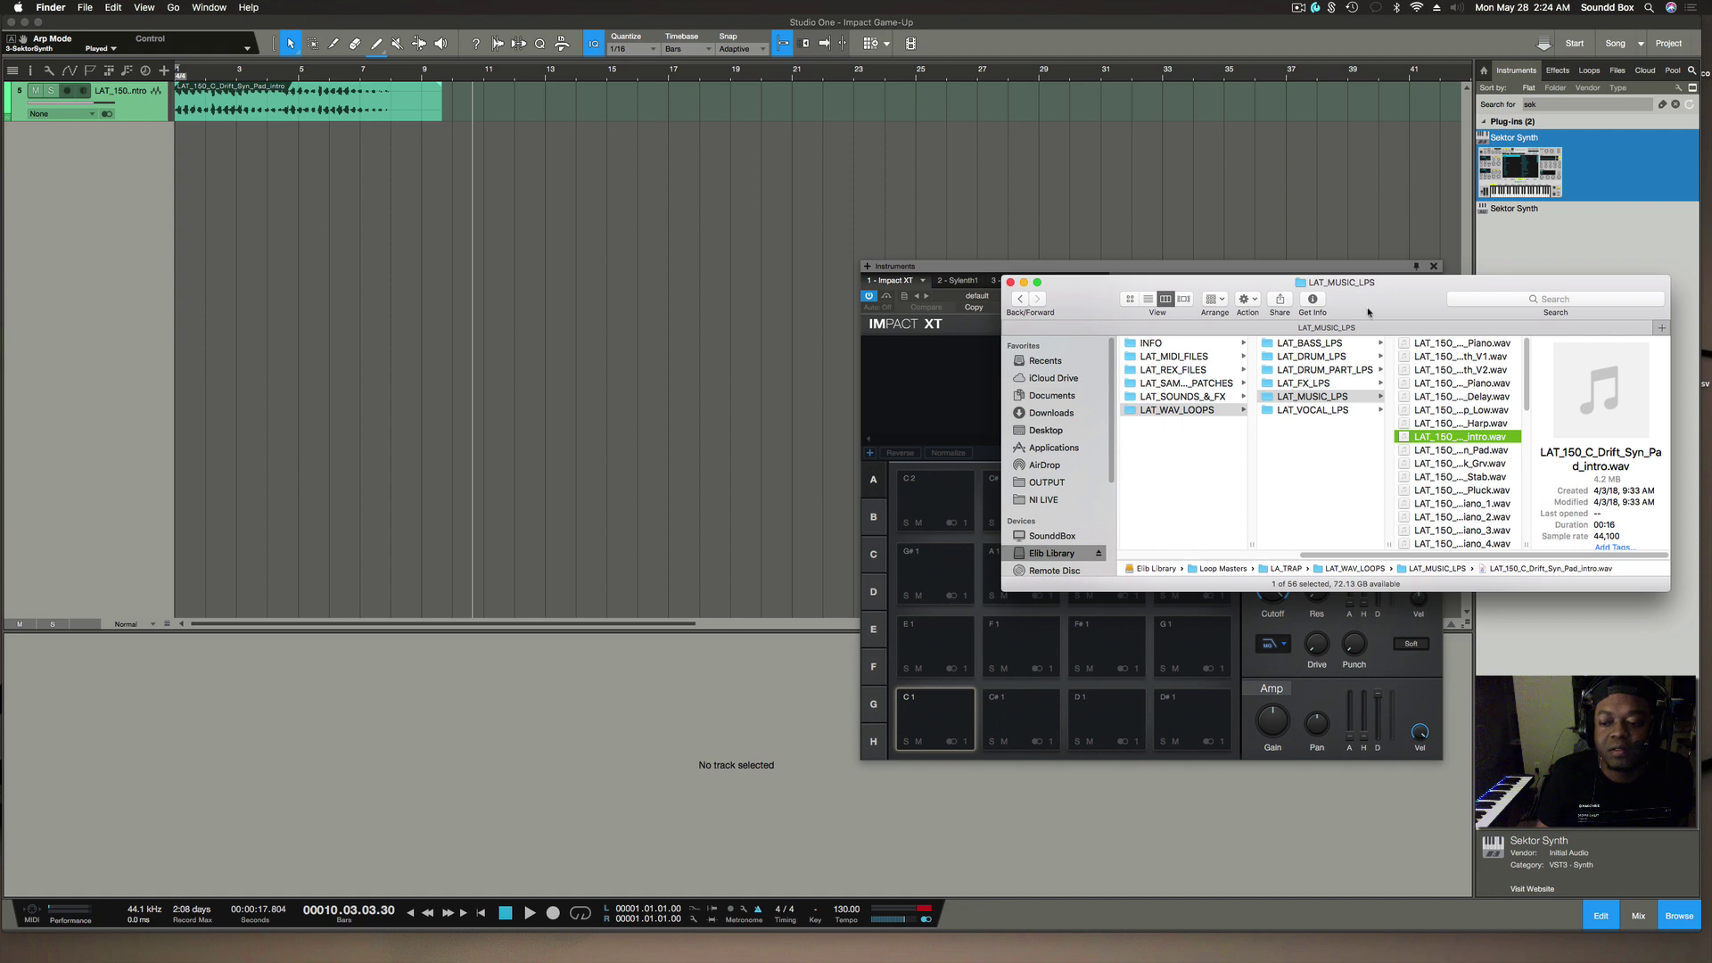
click(758, 325)
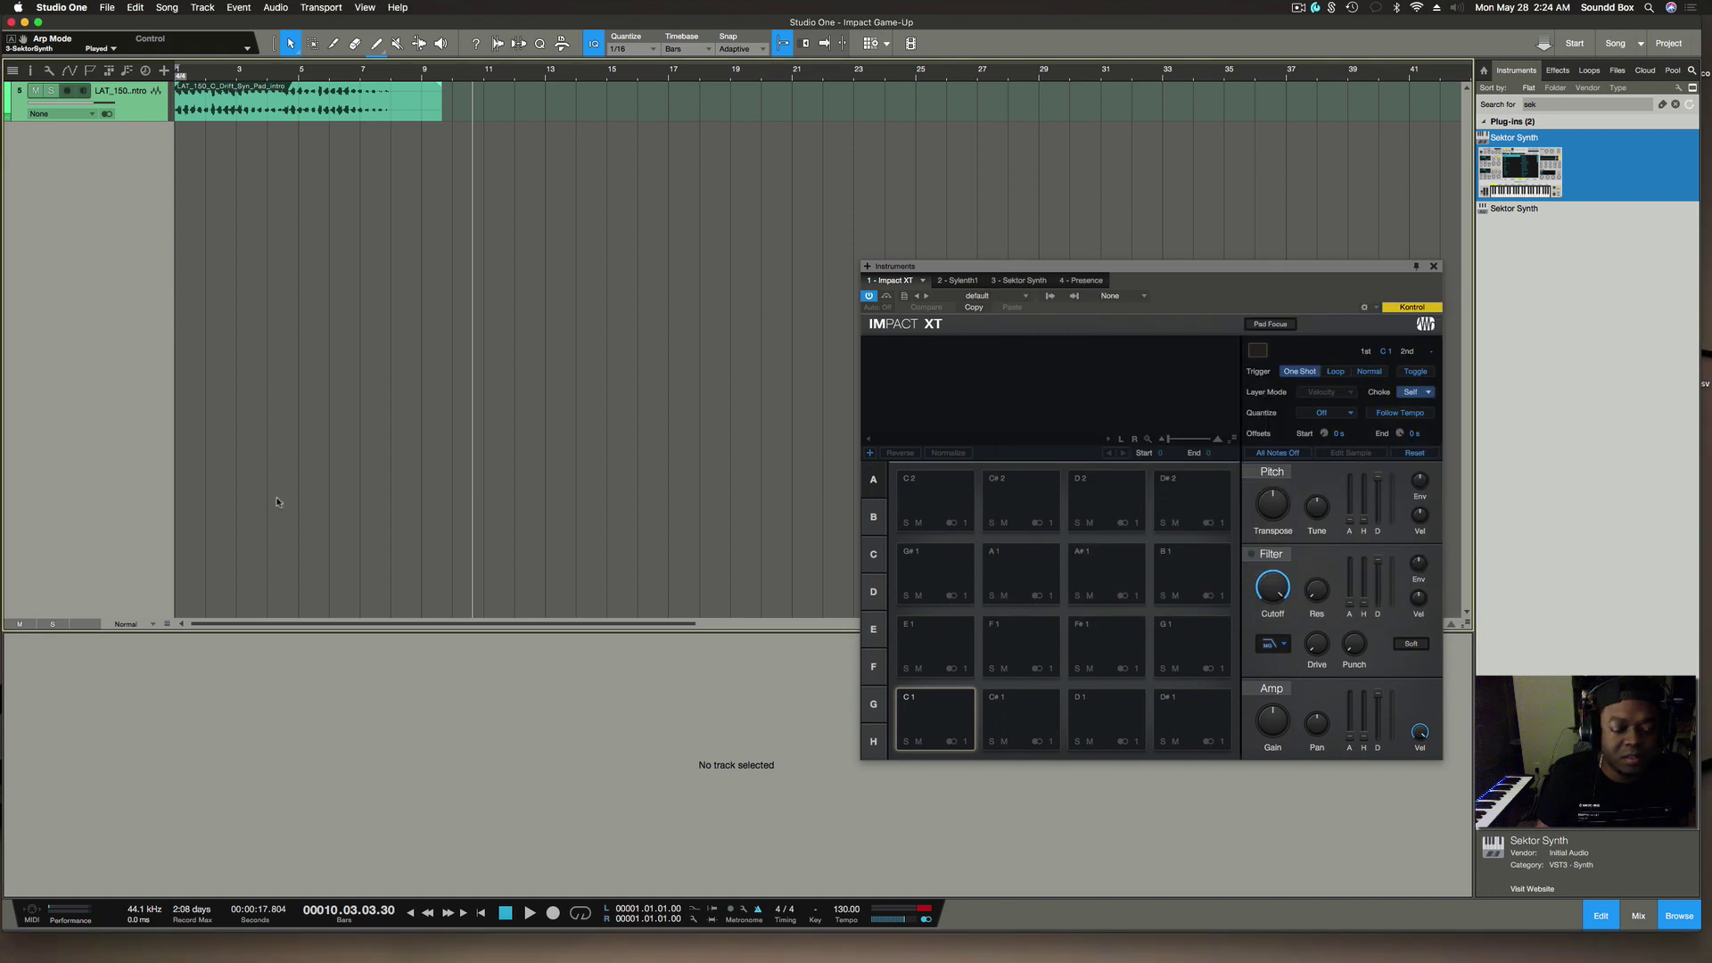
Set the song tempo to 150 and play the song from the start.
click(847, 910)
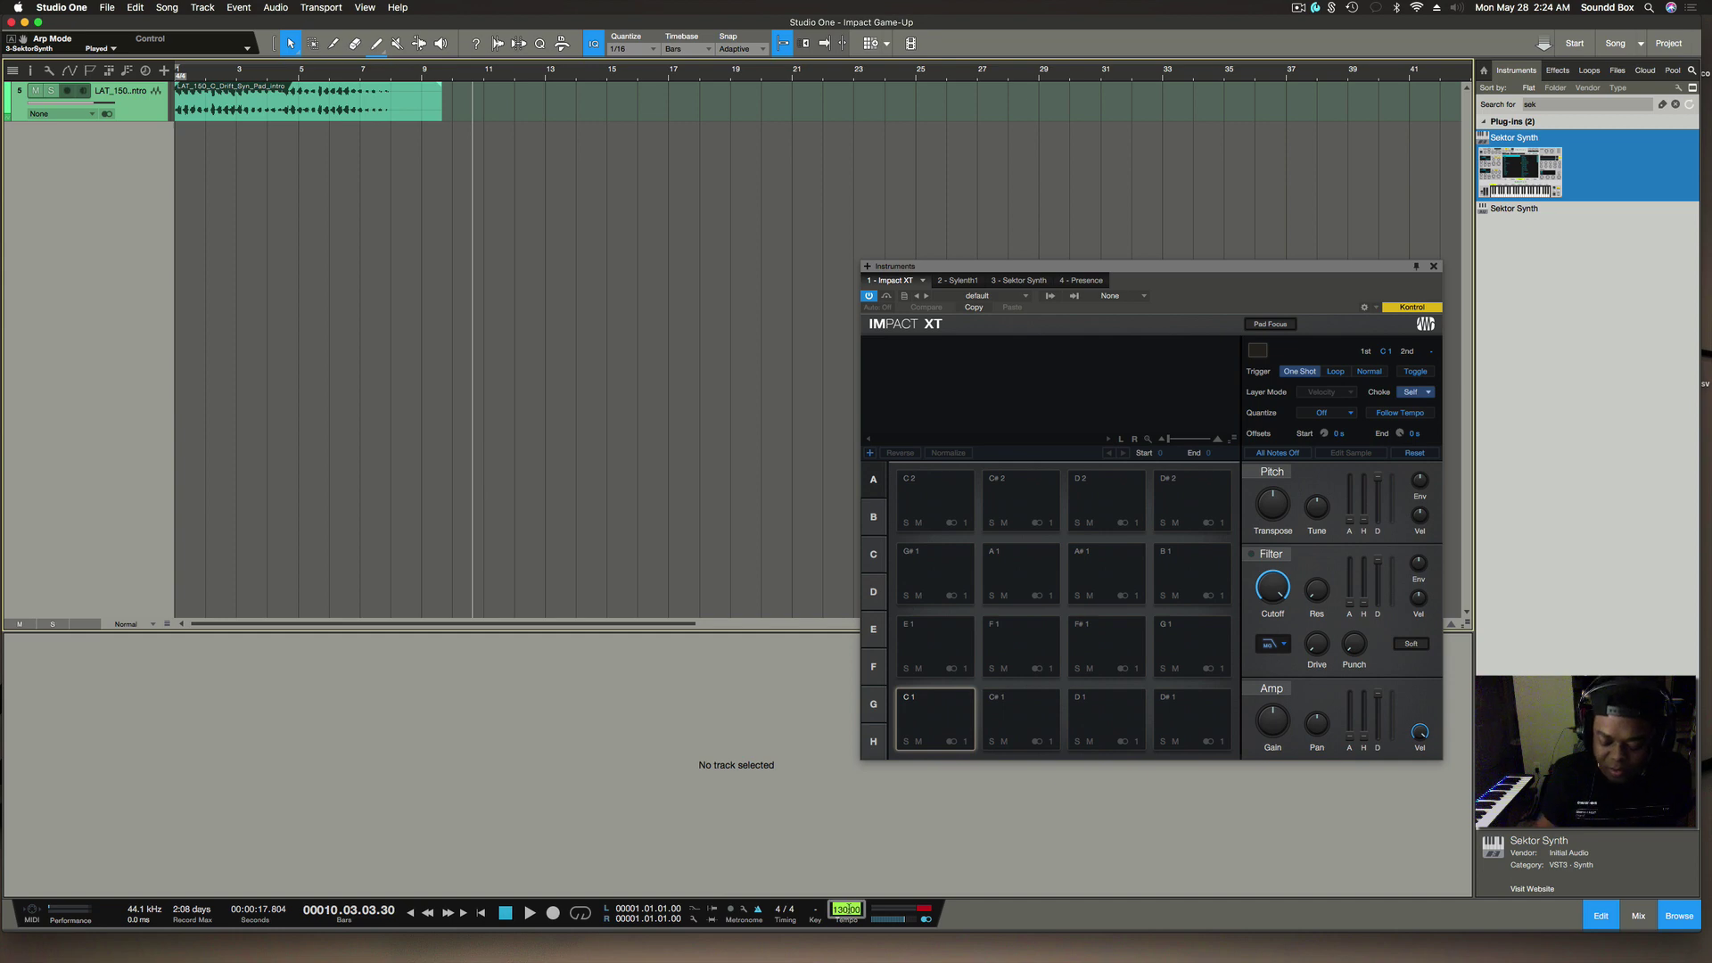
text(150)
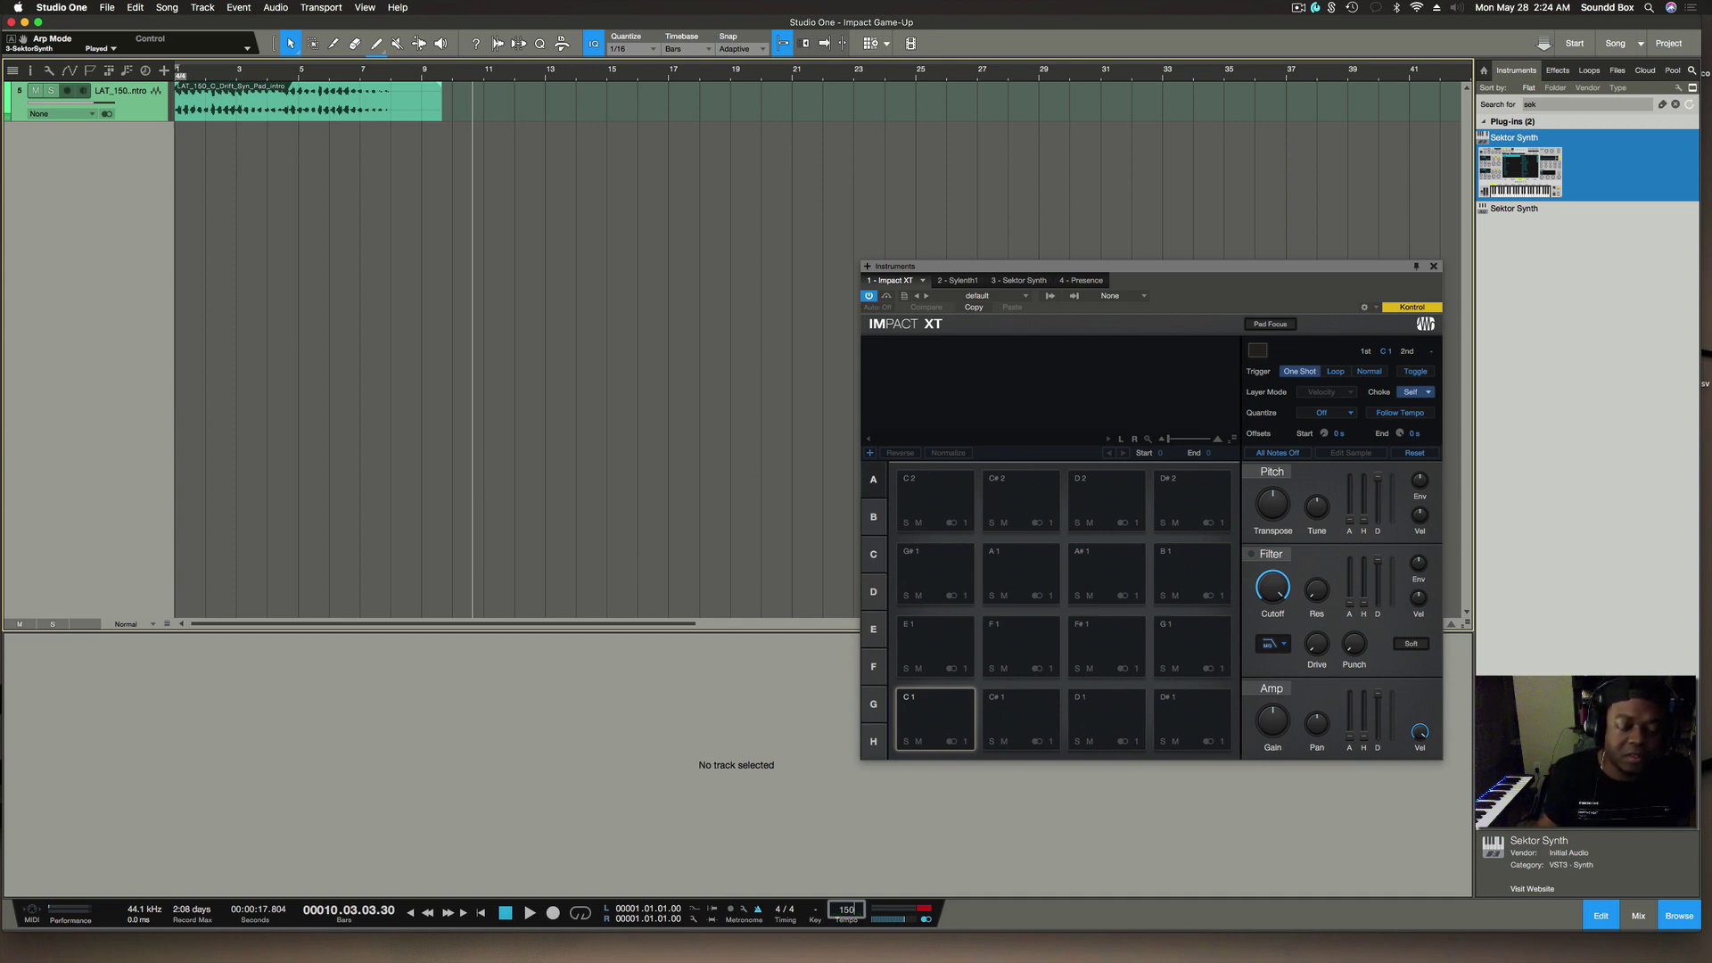
key(Return)
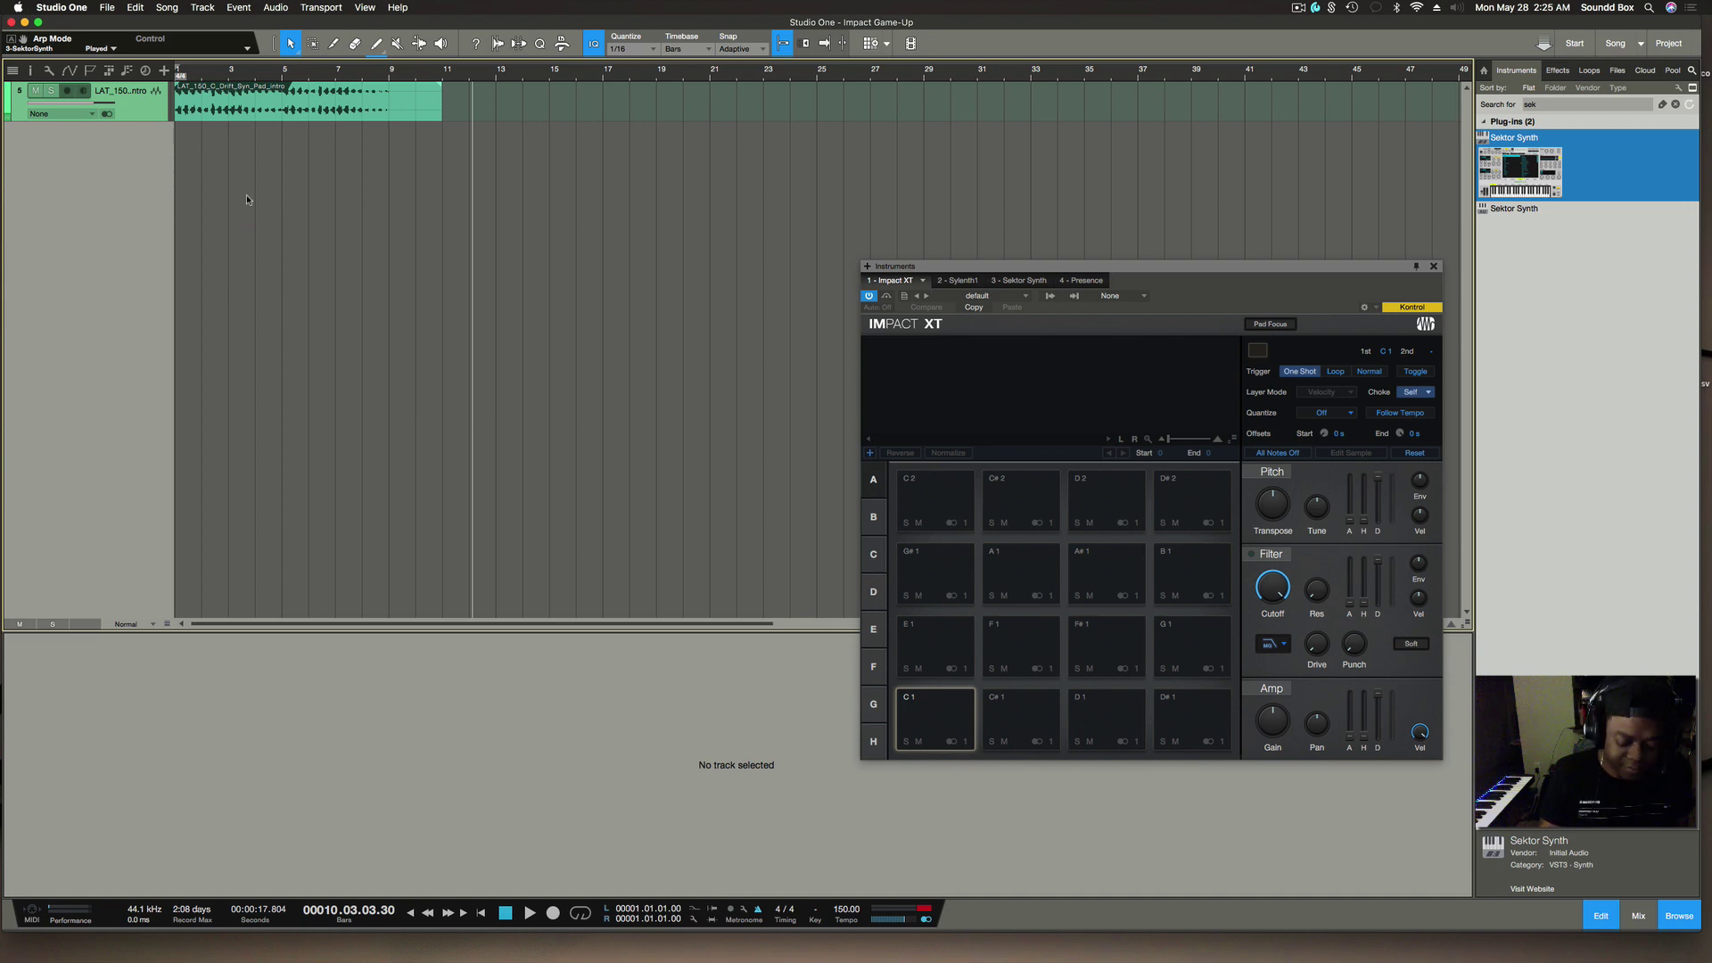
key(comma)
key(space)
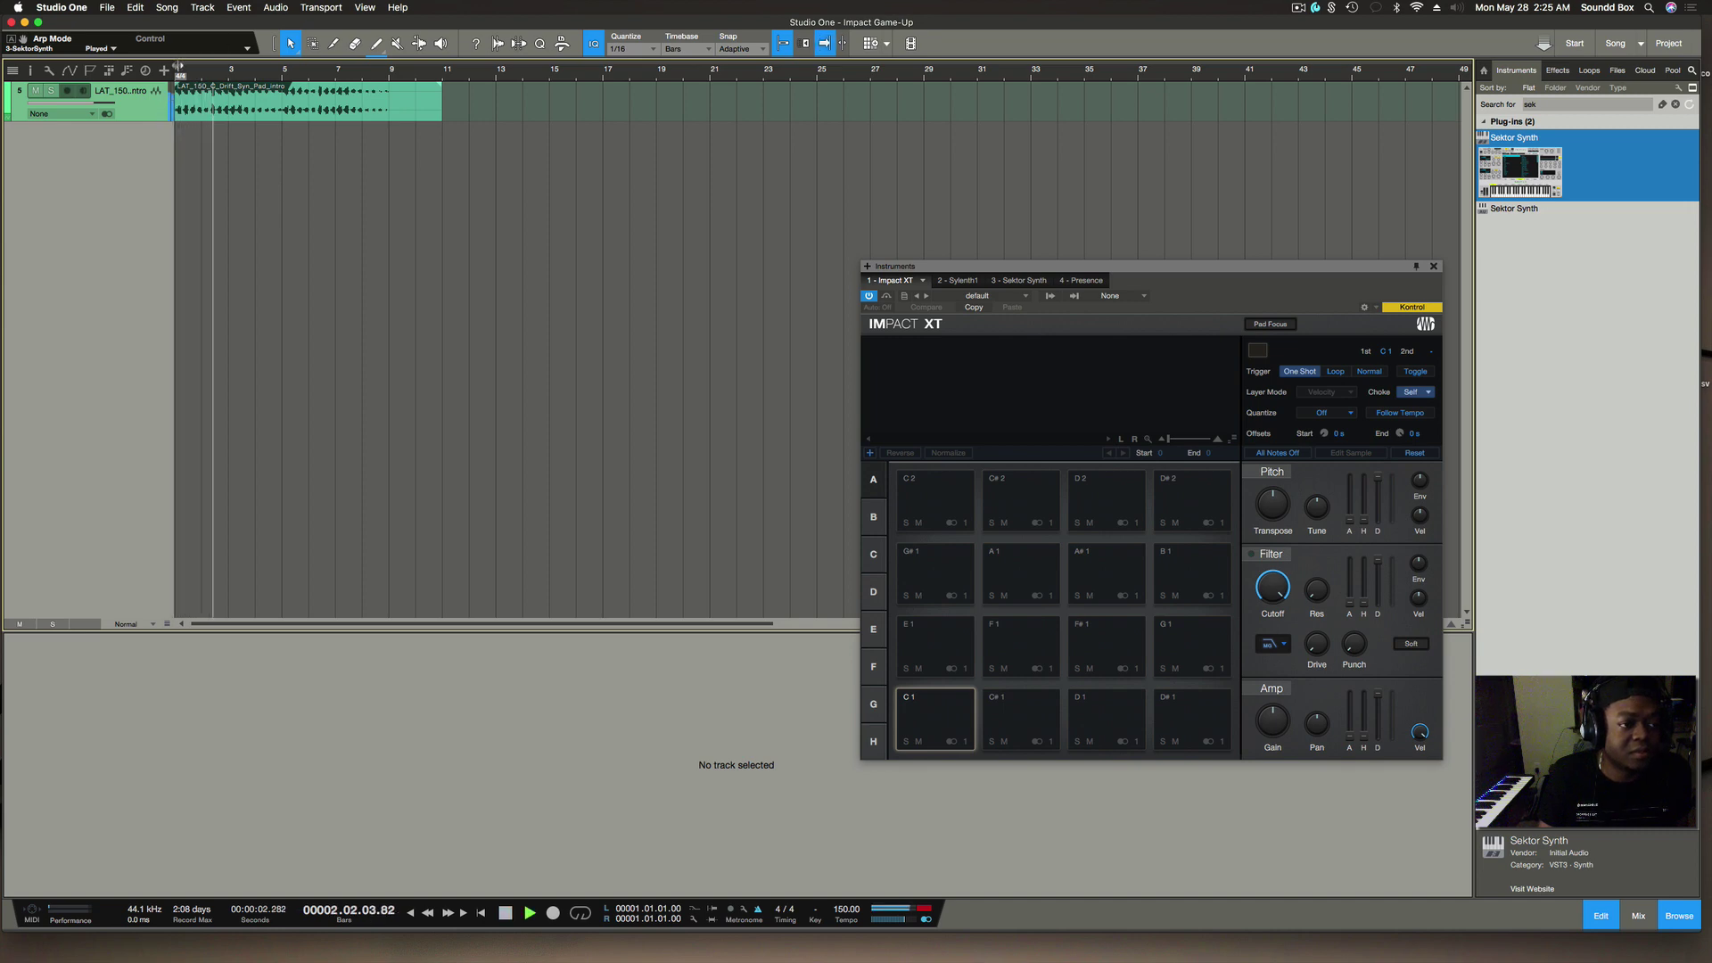
Turn on looping over the pad intro clip and shorten both the clip and the loop range to end at bar 9.
drag(444, 61, 448, 60)
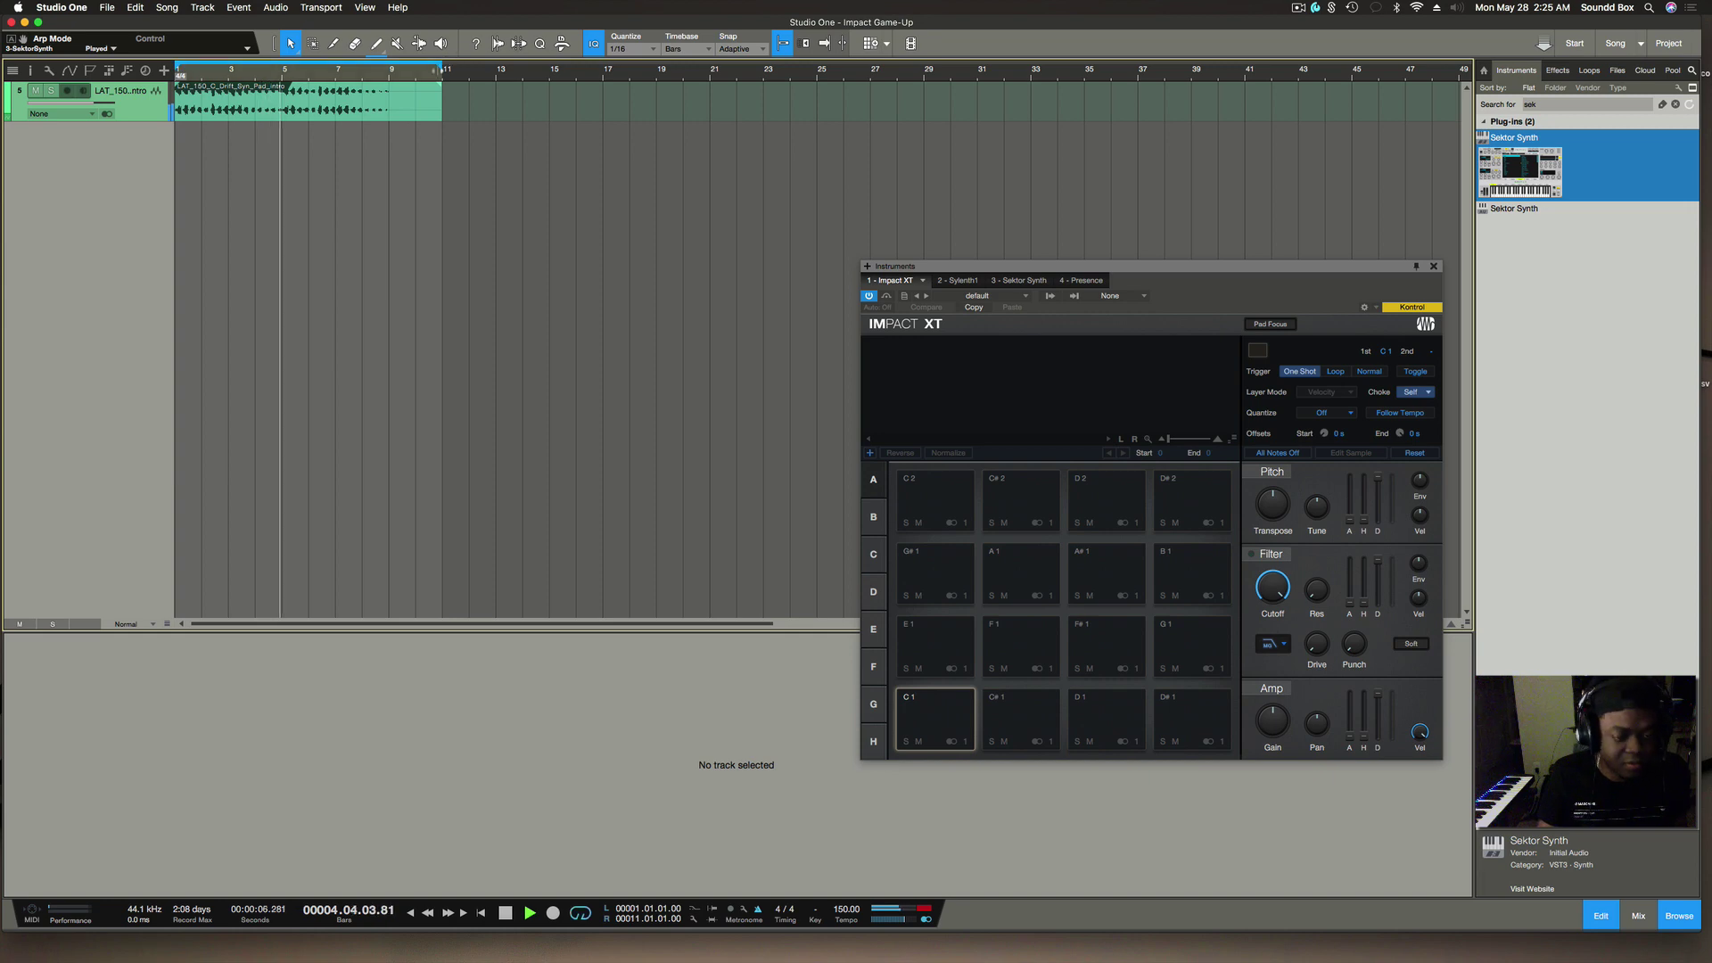
click(553, 914)
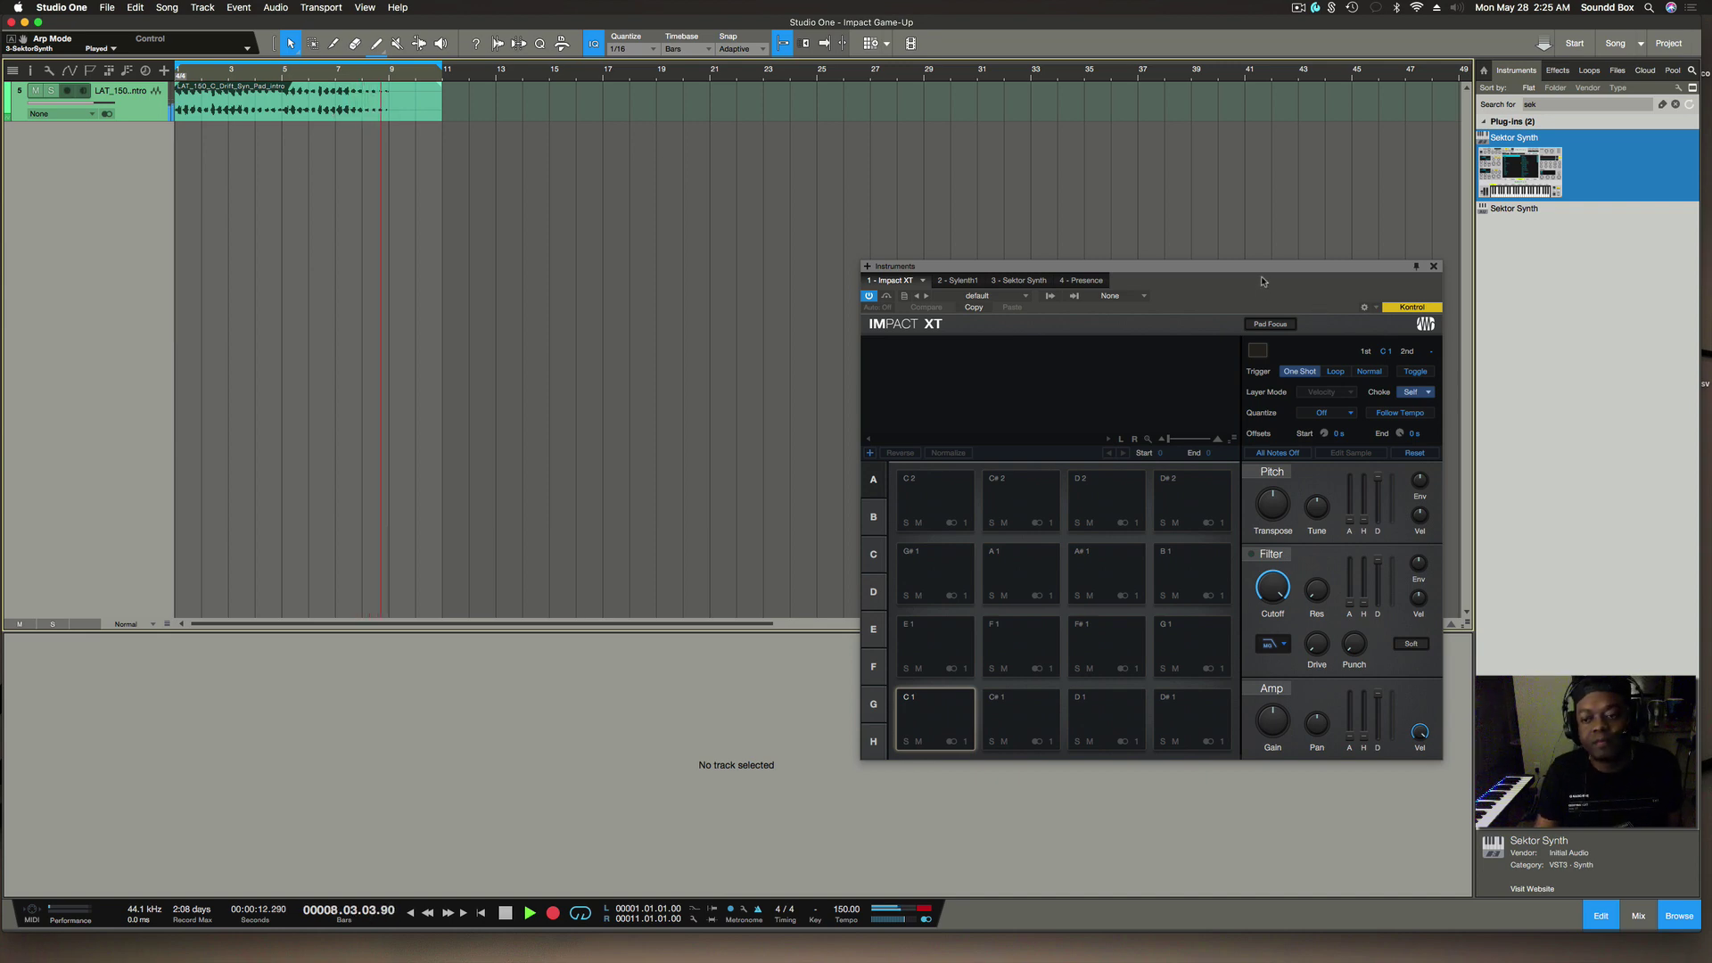
key(space)
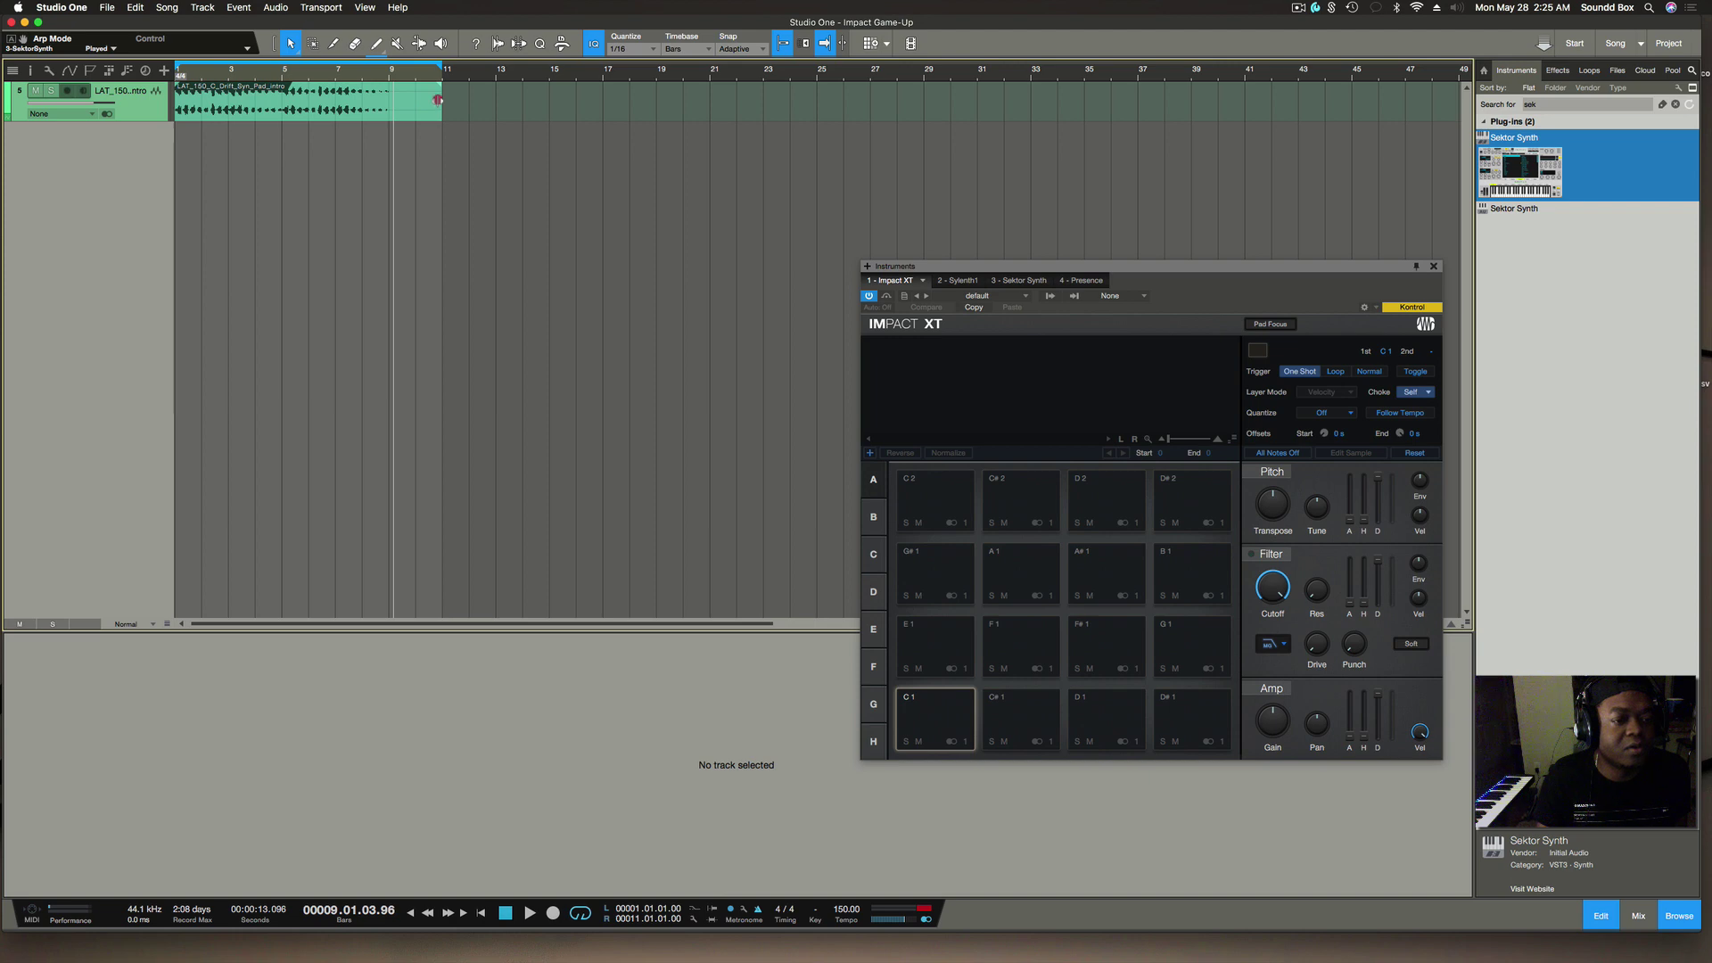
drag(438, 100, 390, 92)
Switch to Finder, open LAT_DRUM_PART_LPS and audition LAT_150_Blok_Drums_Kicks.wav and LAT_150_Blok_Drums_Roll.wav.
key(super+Tab)
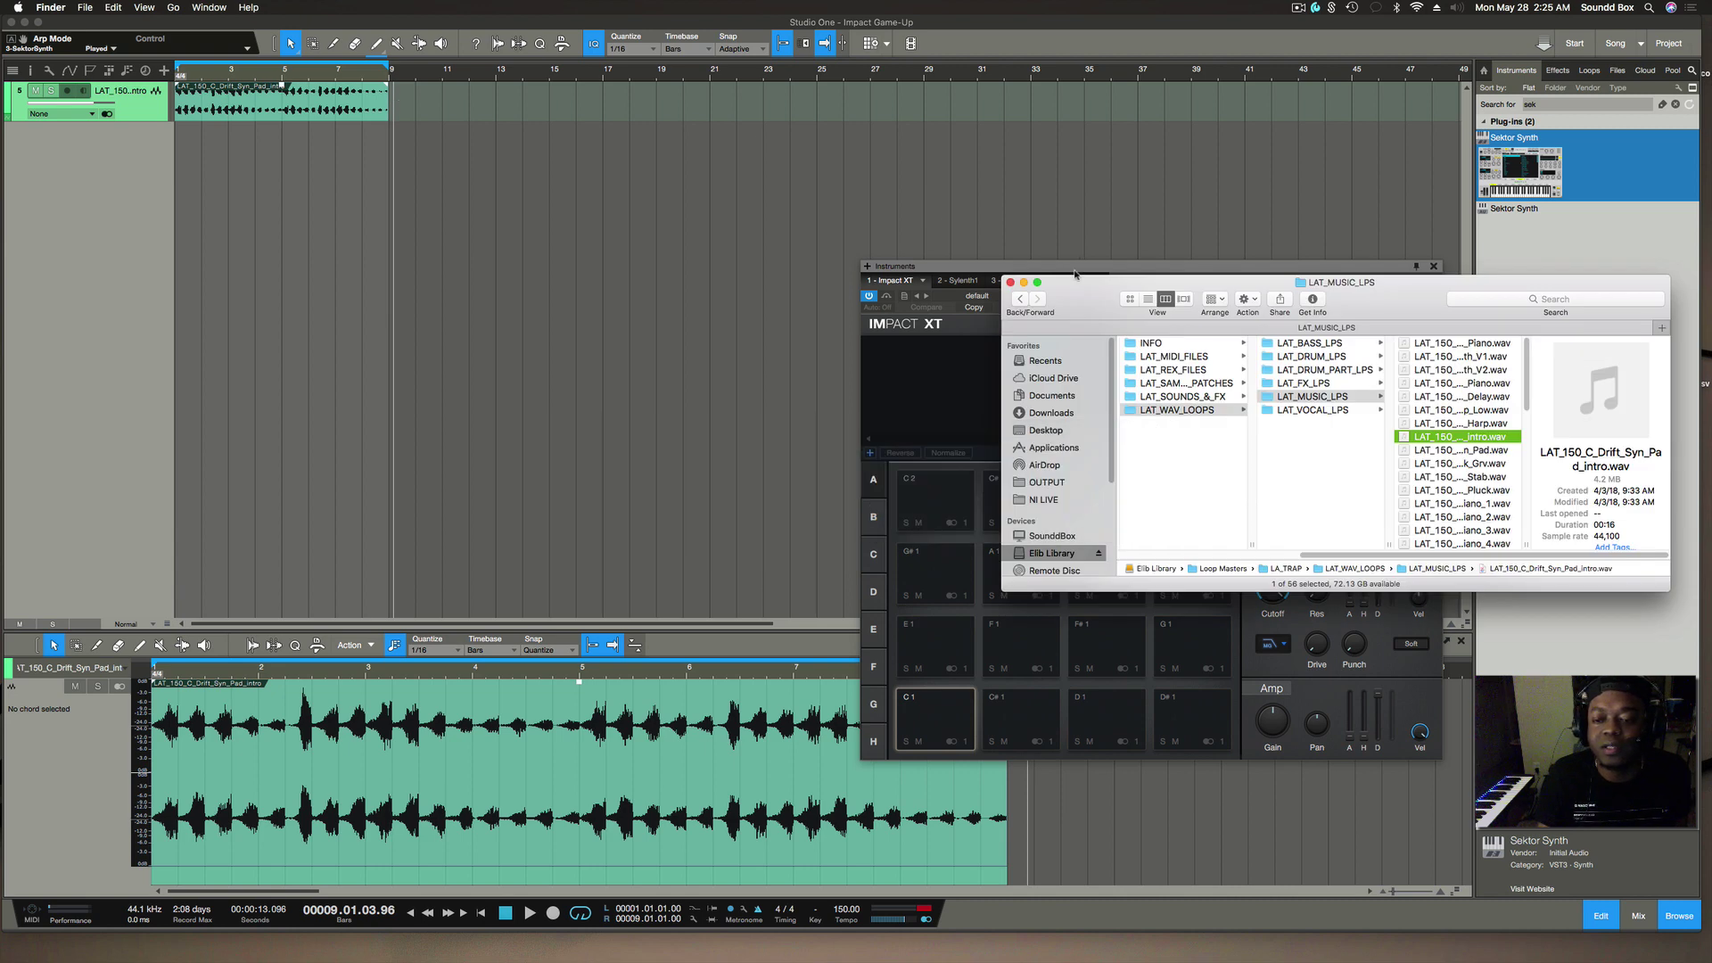
drag(1090, 290, 938, 223)
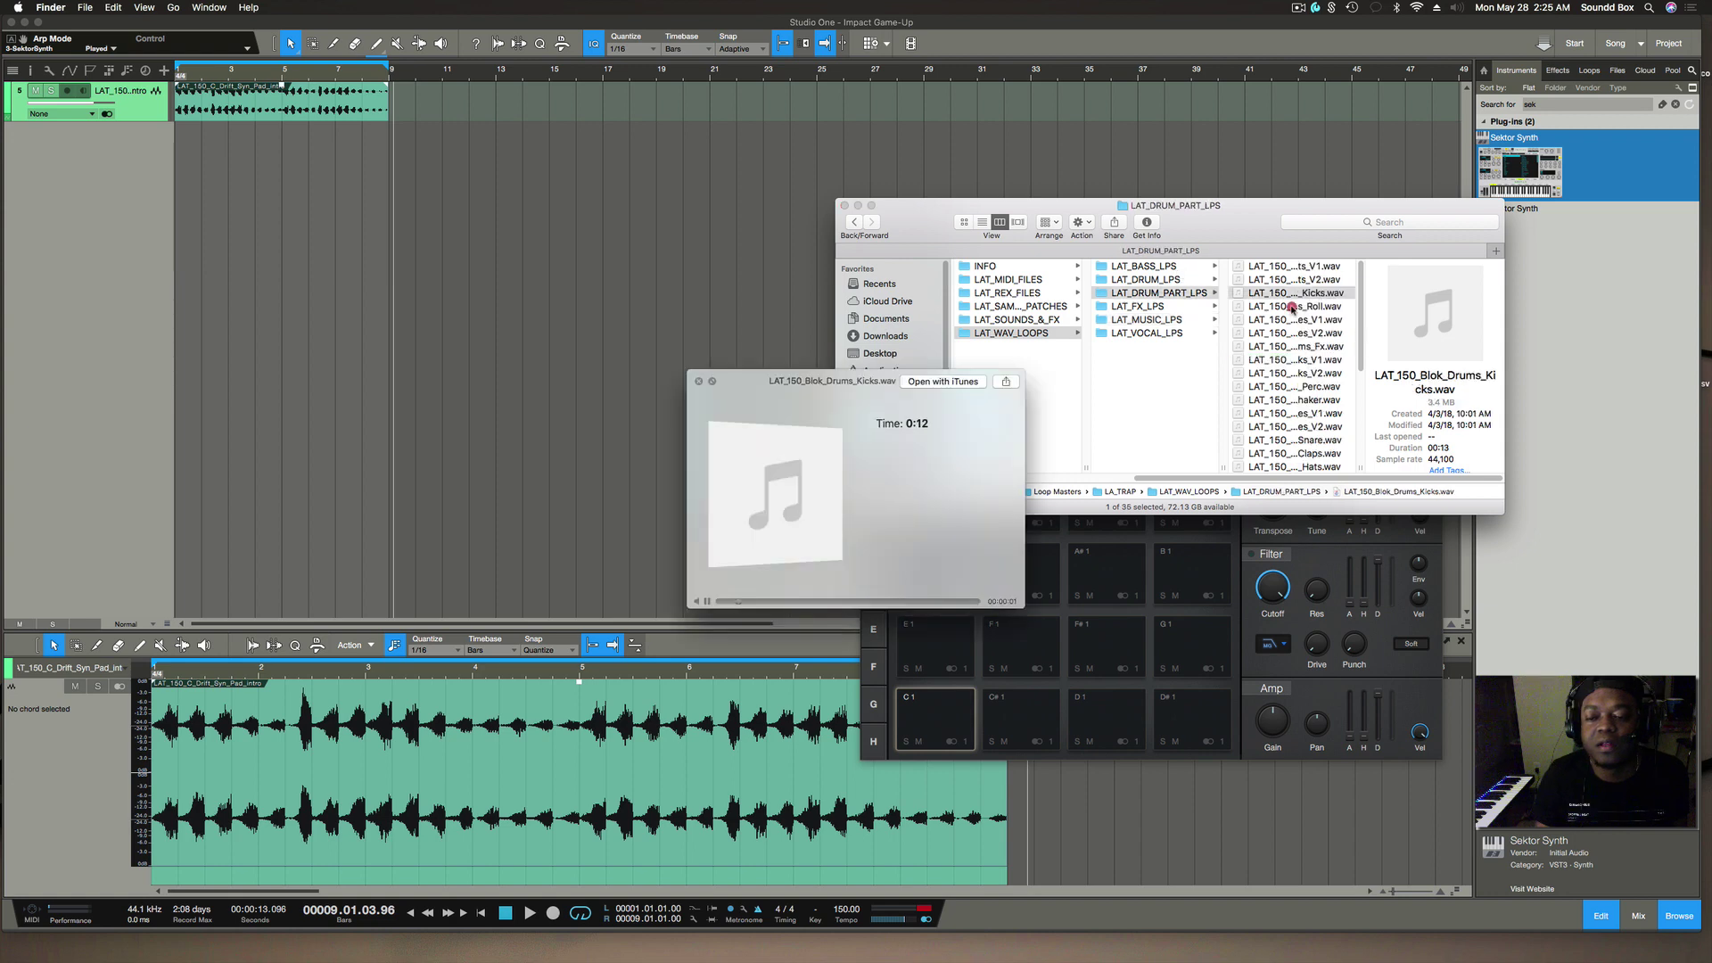
click(1293, 308)
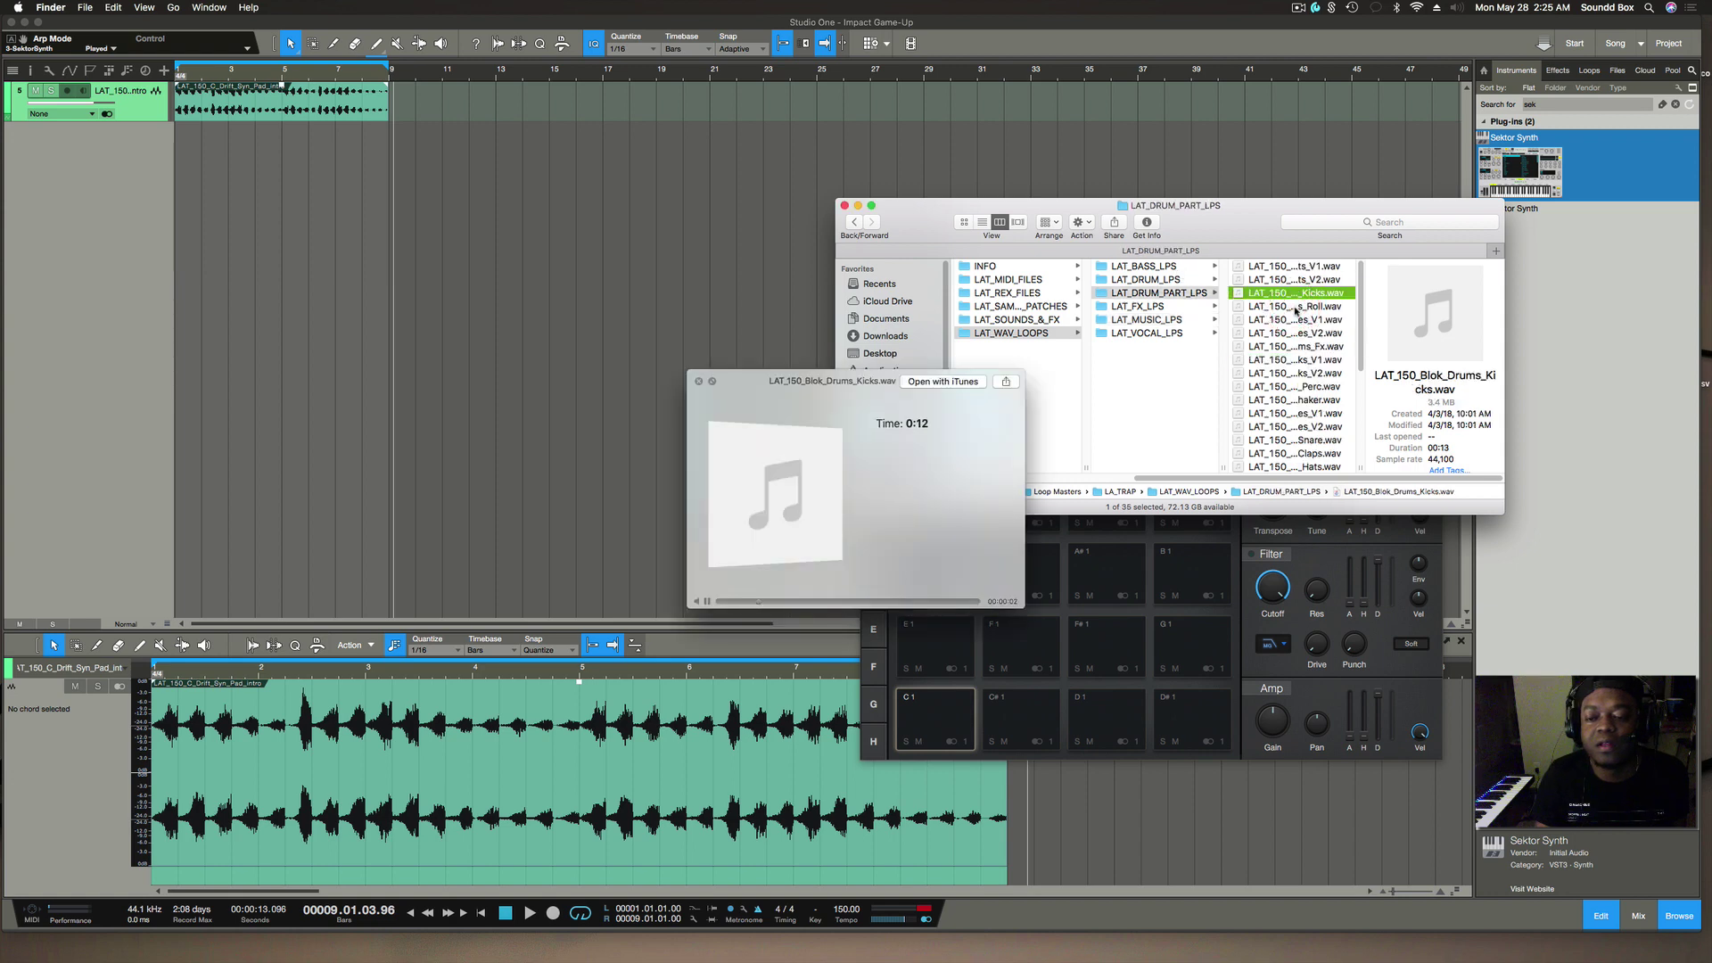
click(1296, 309)
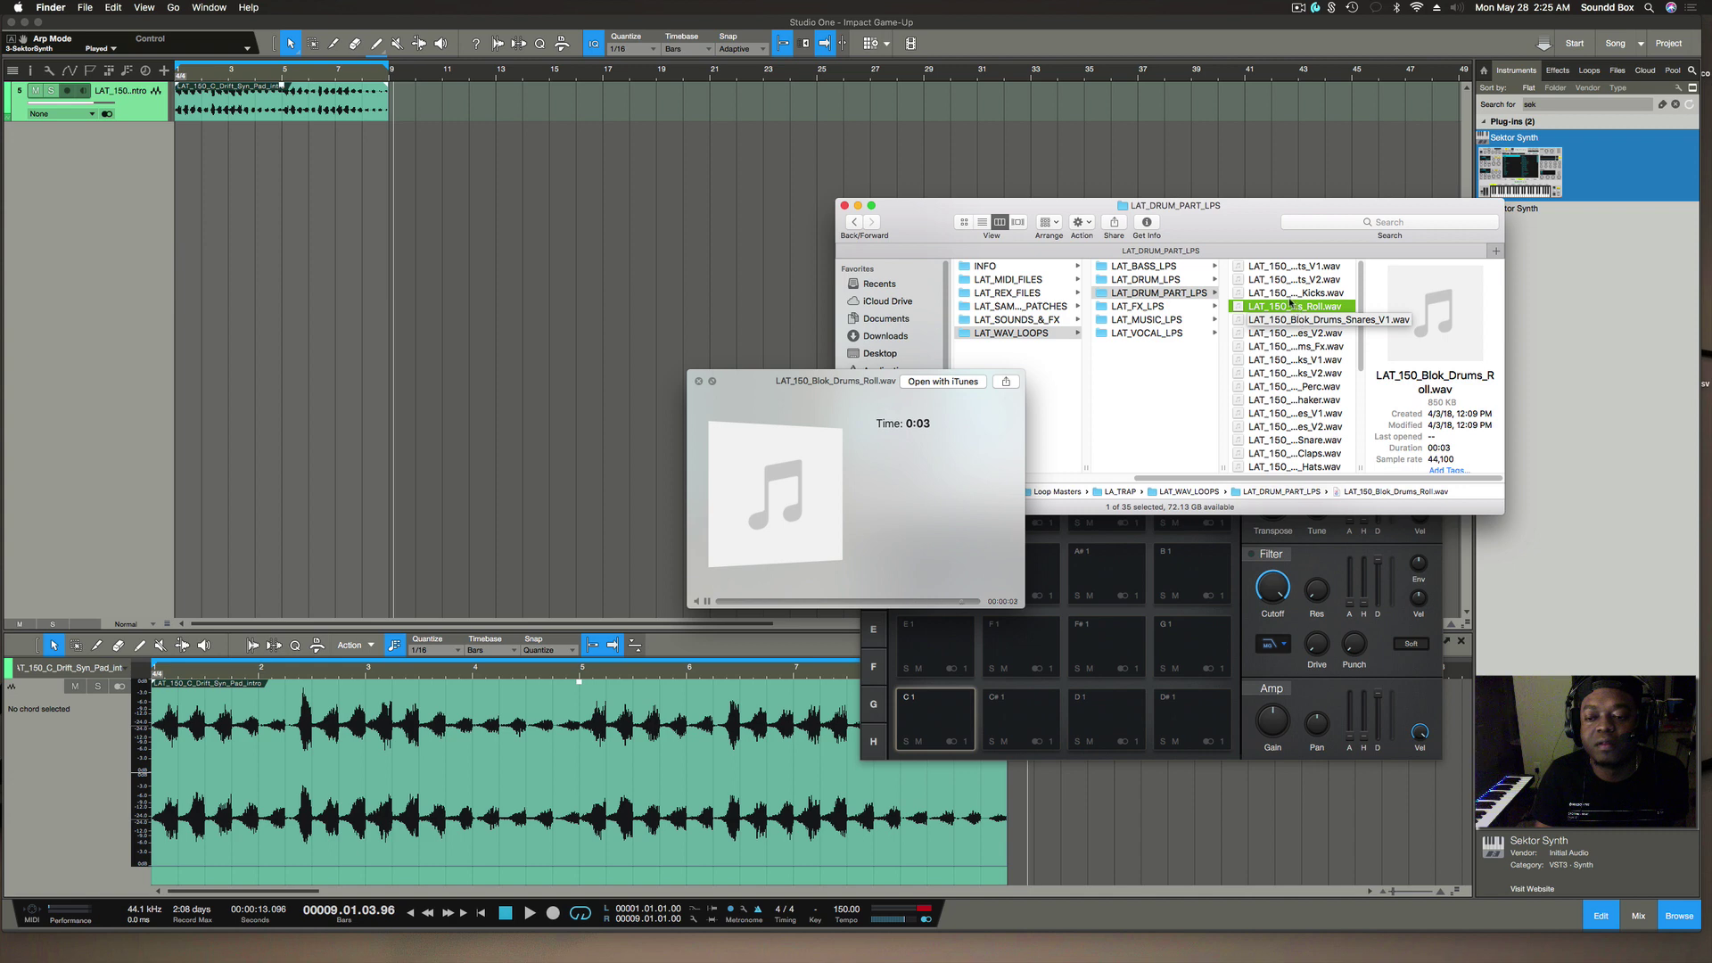
Move the Finder and Impact XT windows apart and load LAT_150_Blok_Drums_Roll.wav onto pad D#2.
drag(1253, 225, 1369, 74)
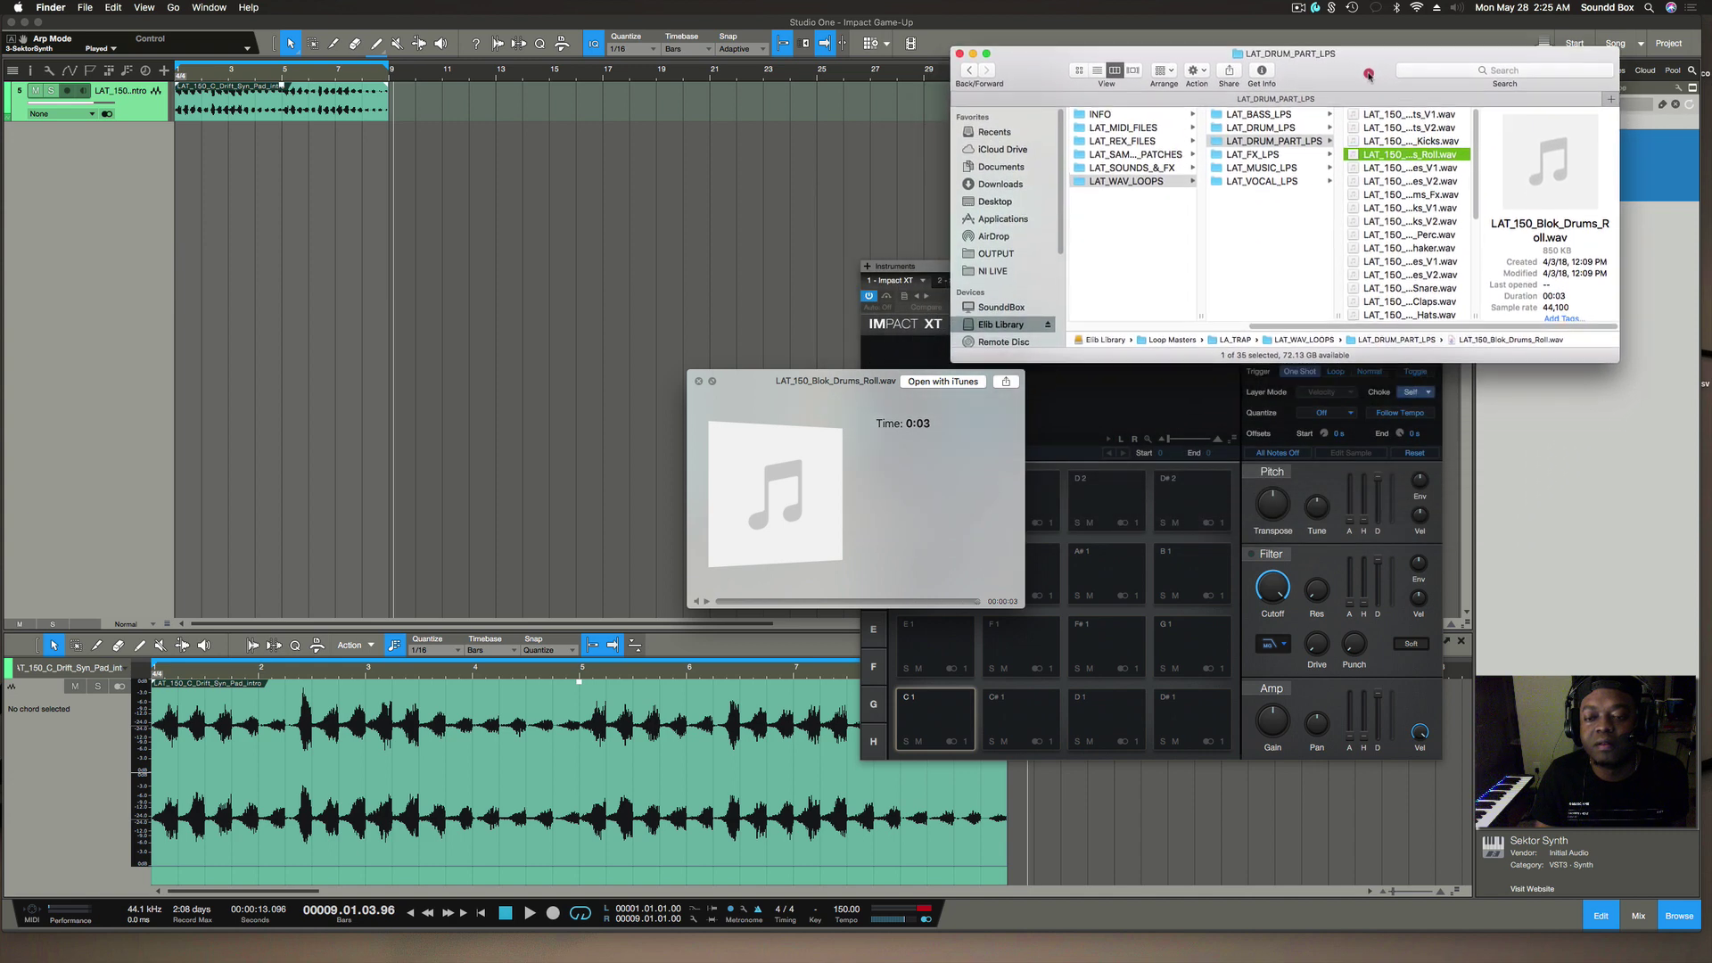
click(937, 271)
drag(936, 270, 347, 271)
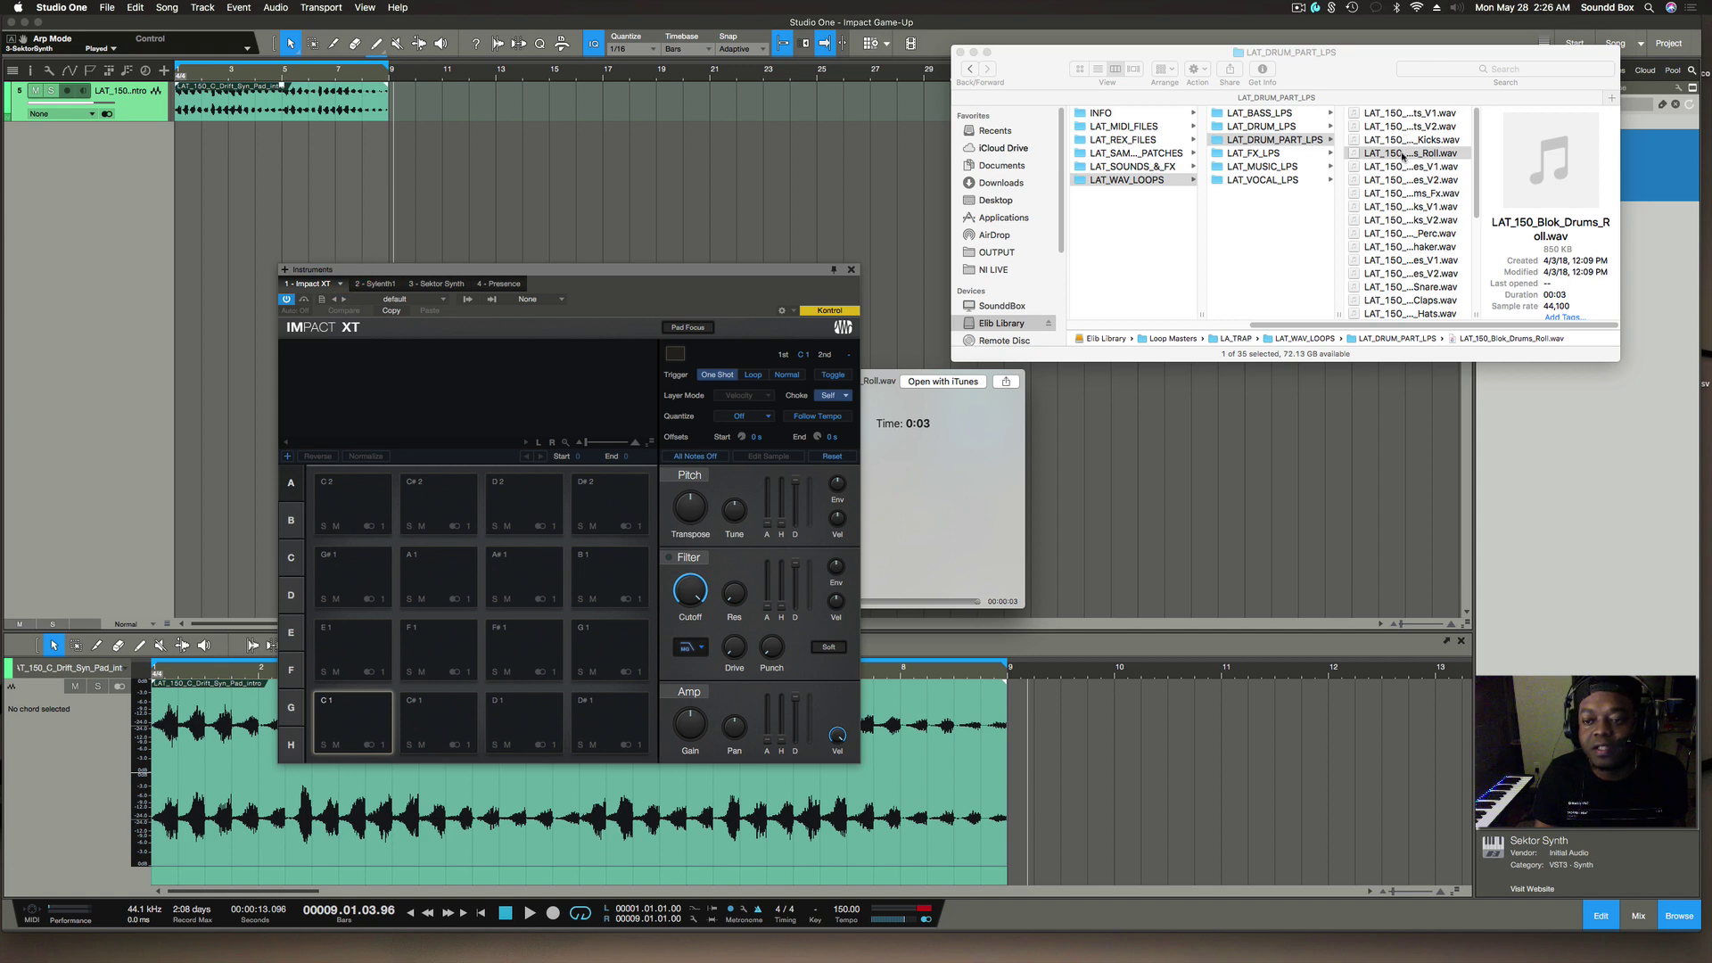
drag(1405, 154, 615, 506)
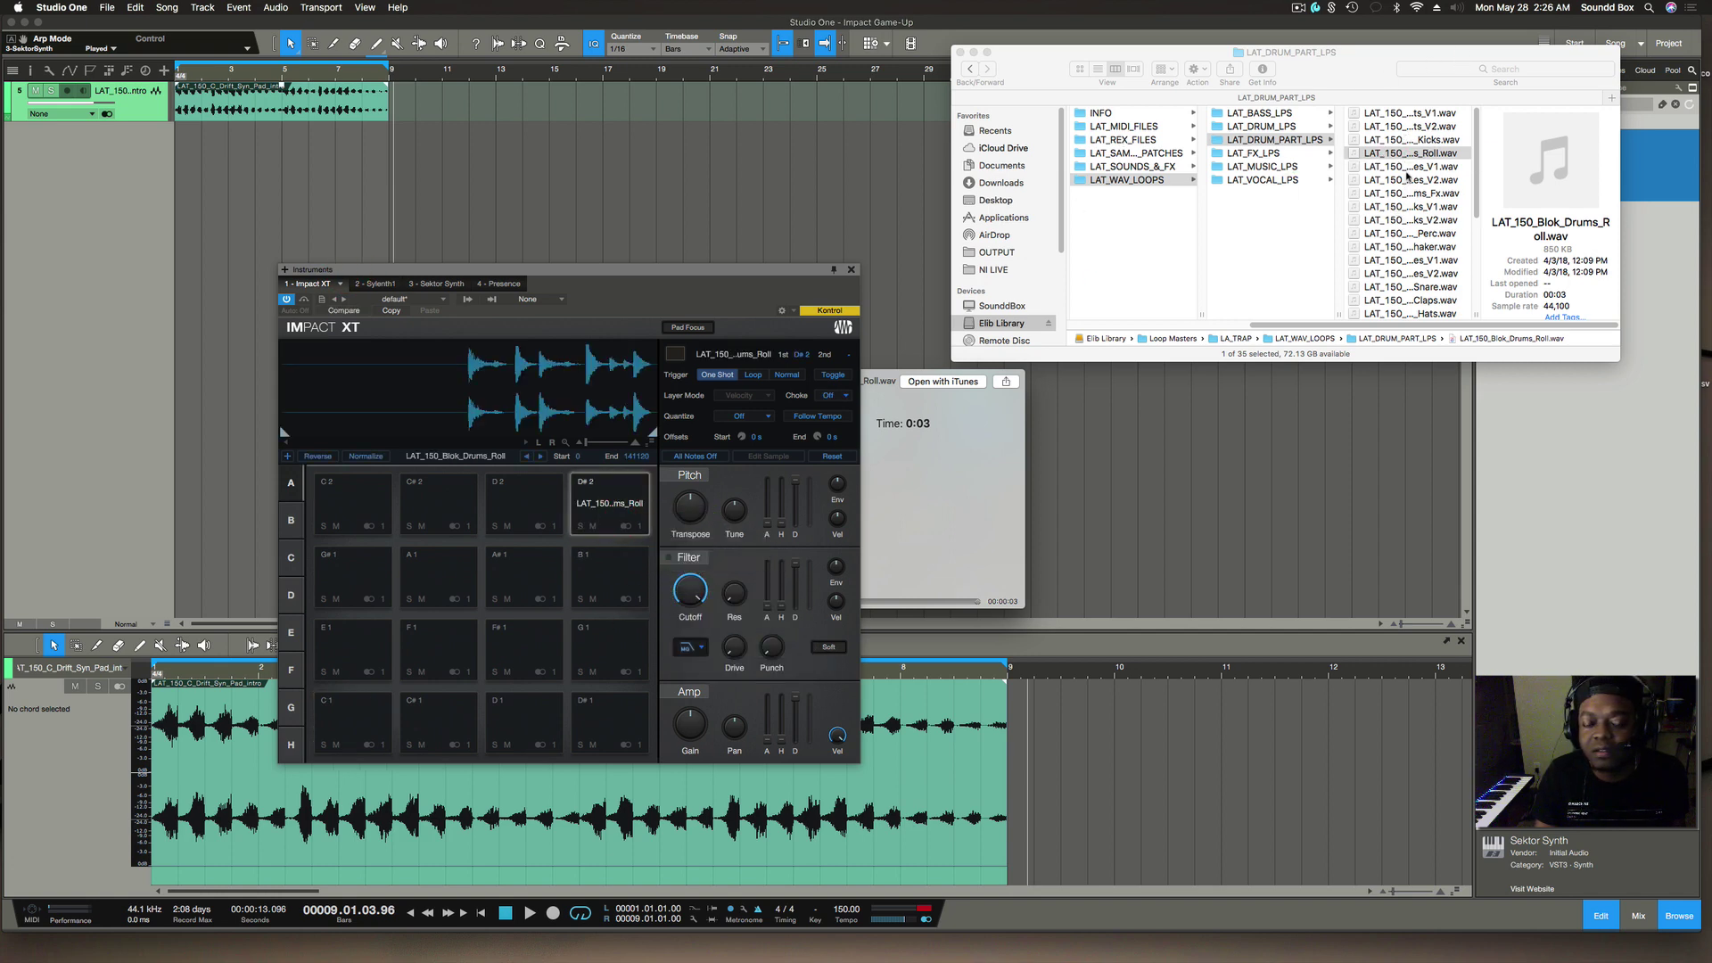
Audition LAT_150_Blok_Drums_Snares_V2.wav in the LAT_DRUM_PART_LPS folder.
click(1407, 176)
click(1407, 180)
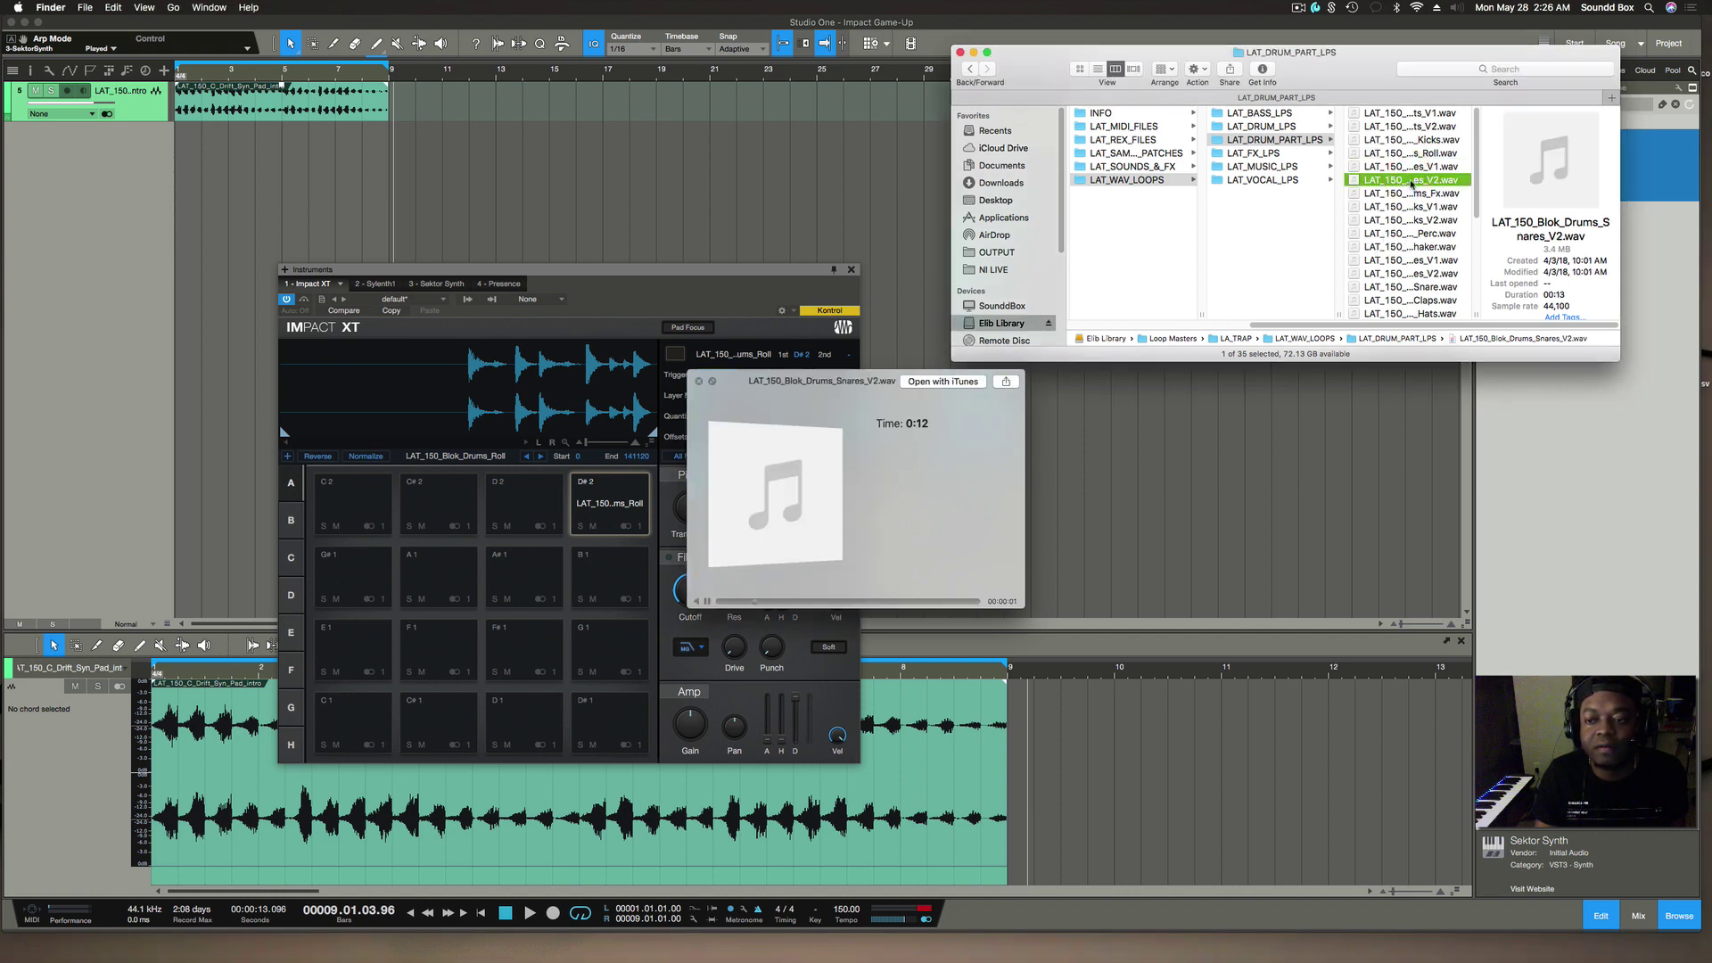
drag(1412, 184, 1335, 227)
Load LAT_150_Blok_Drums_Snares_V2.wav from Finder onto Impact XT pad C#1 and close its audio preview.
click(898, 350)
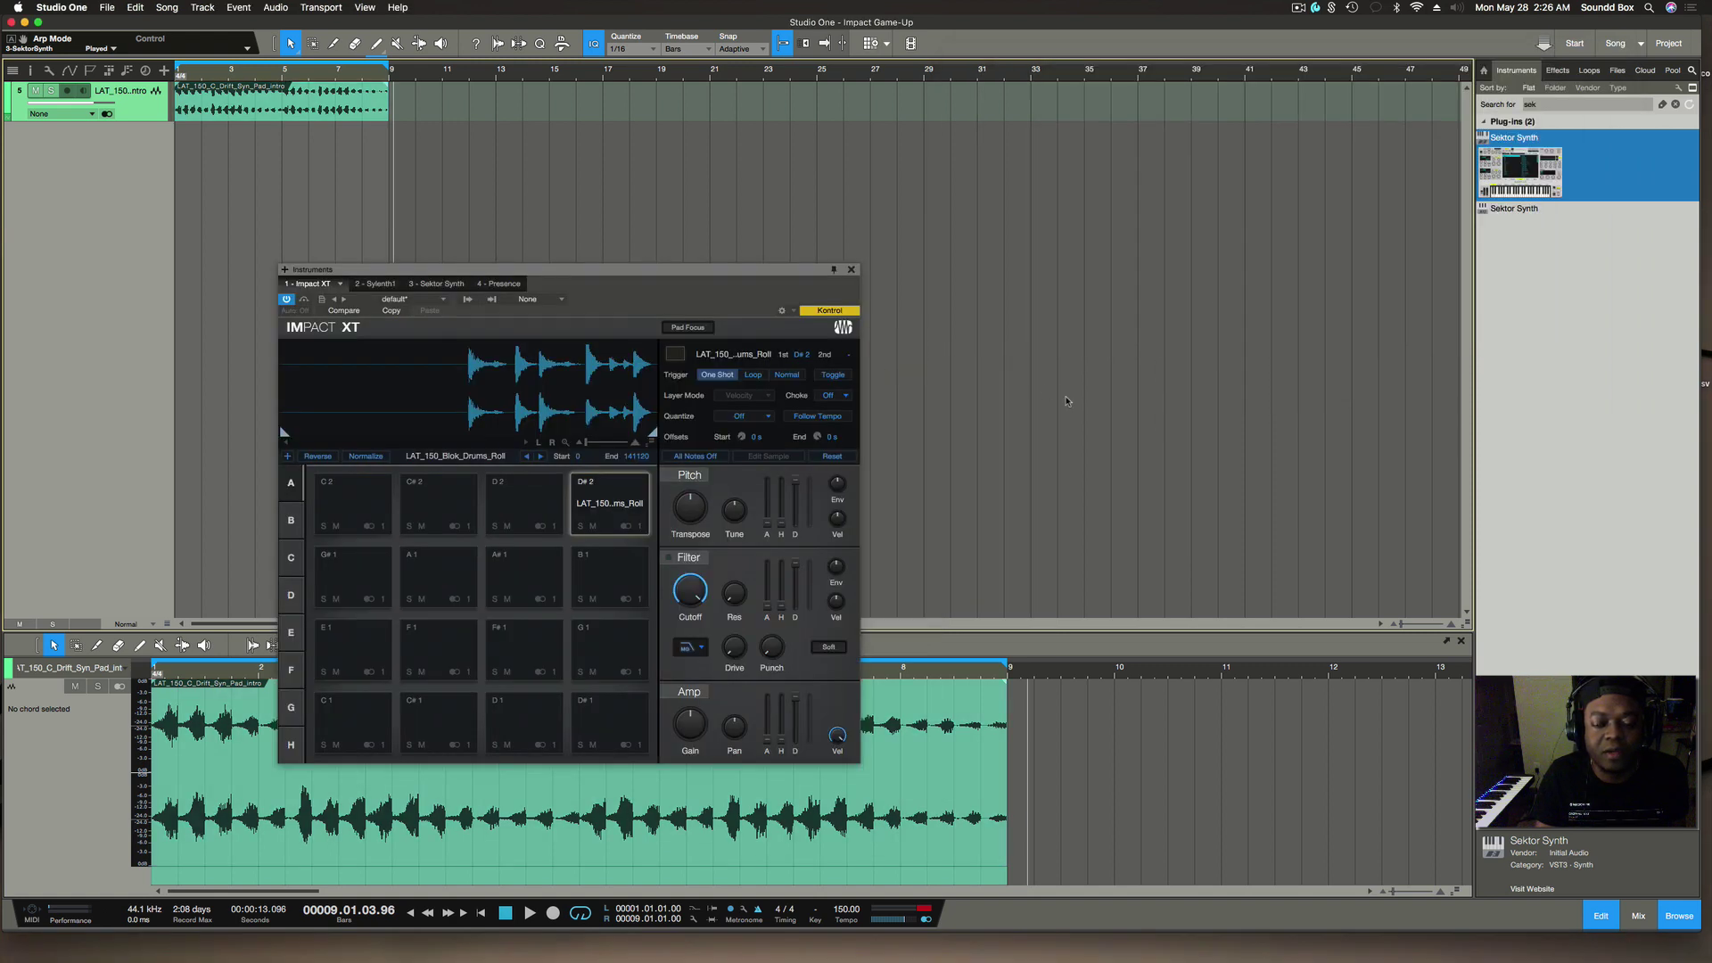
key(space)
key(super+Tab)
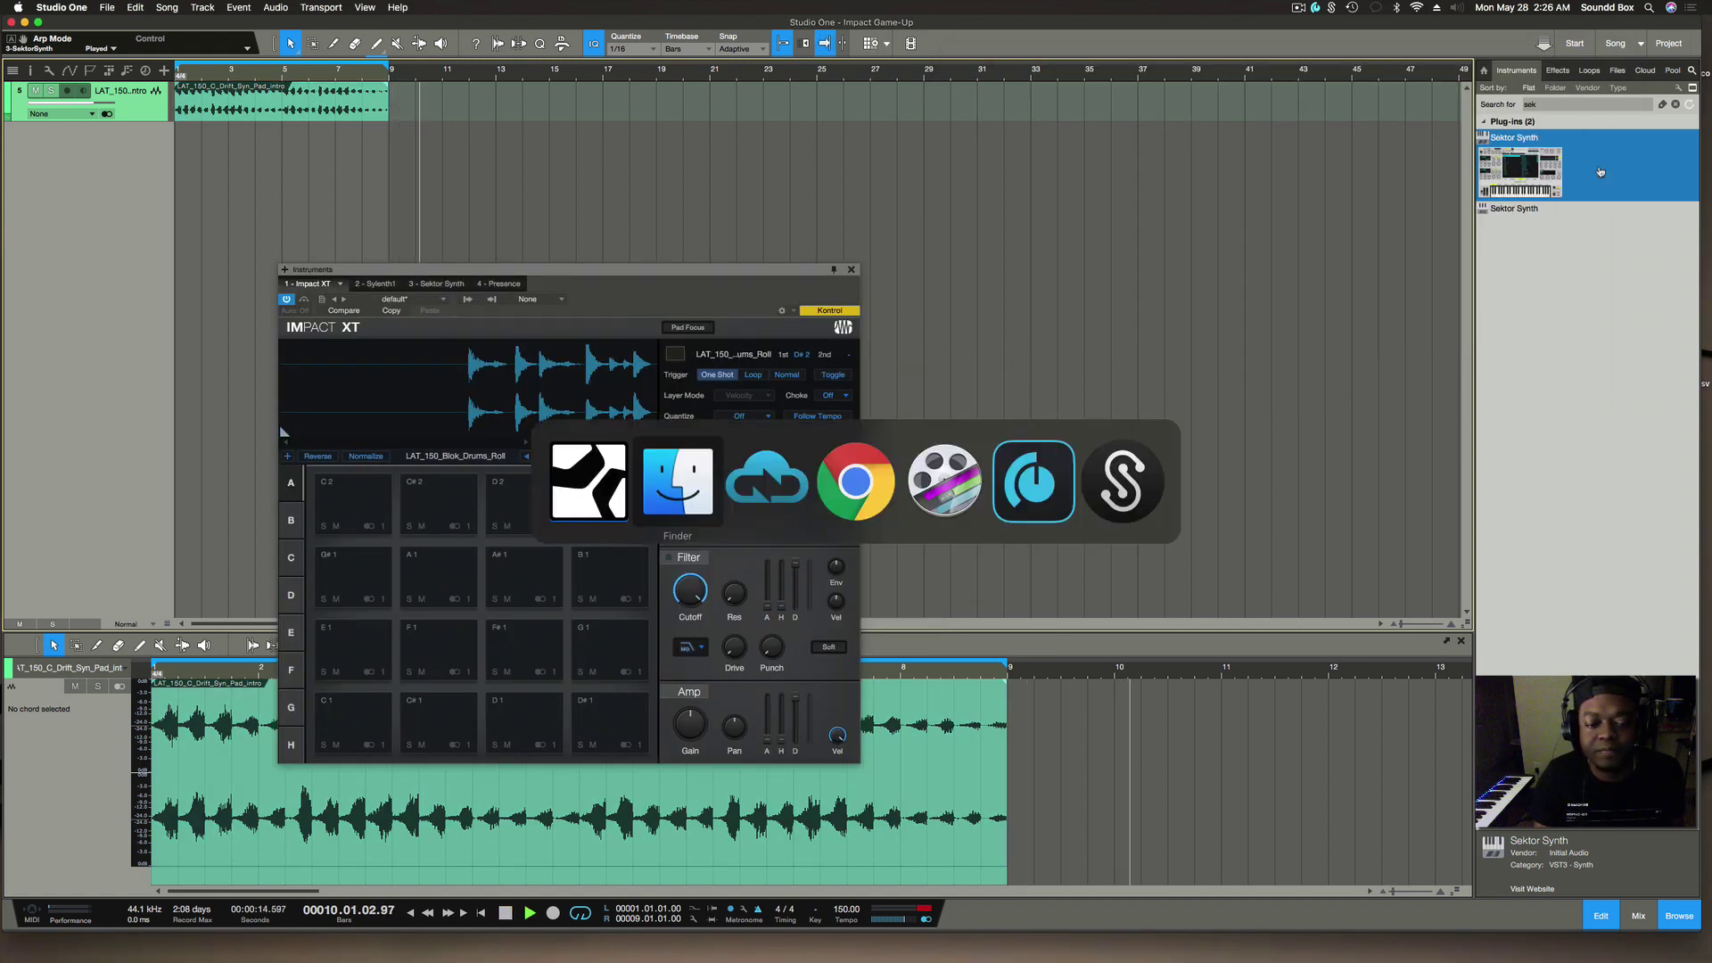
key(space)
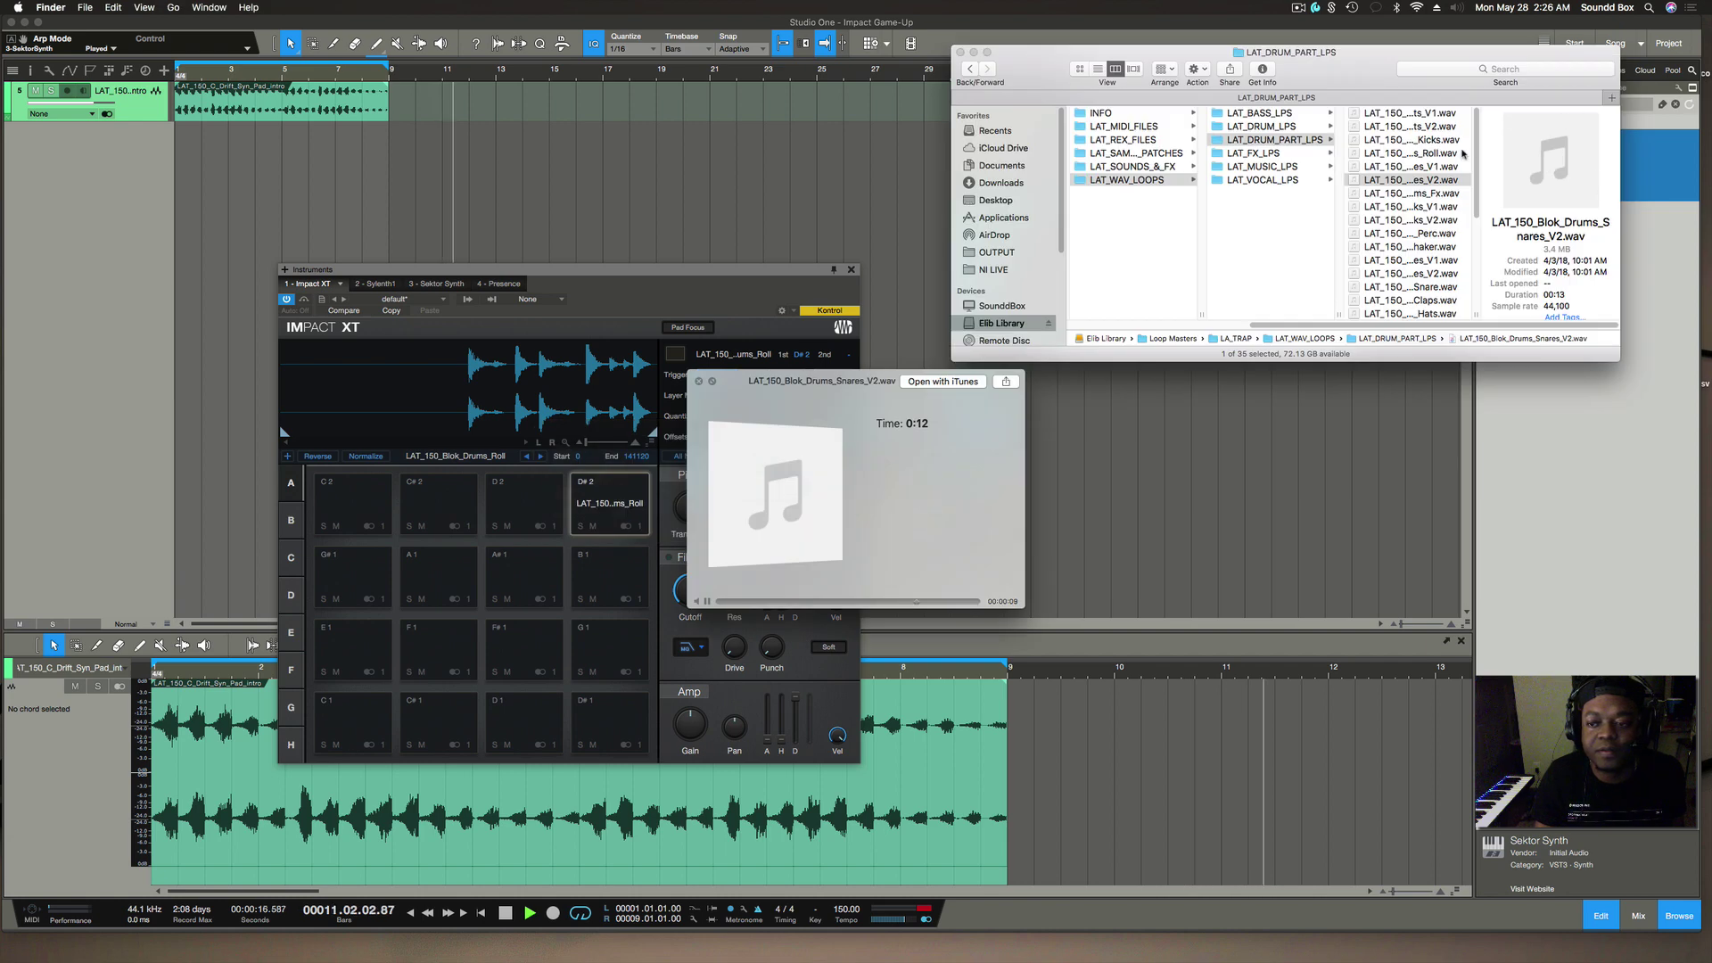
drag(1392, 180, 437, 716)
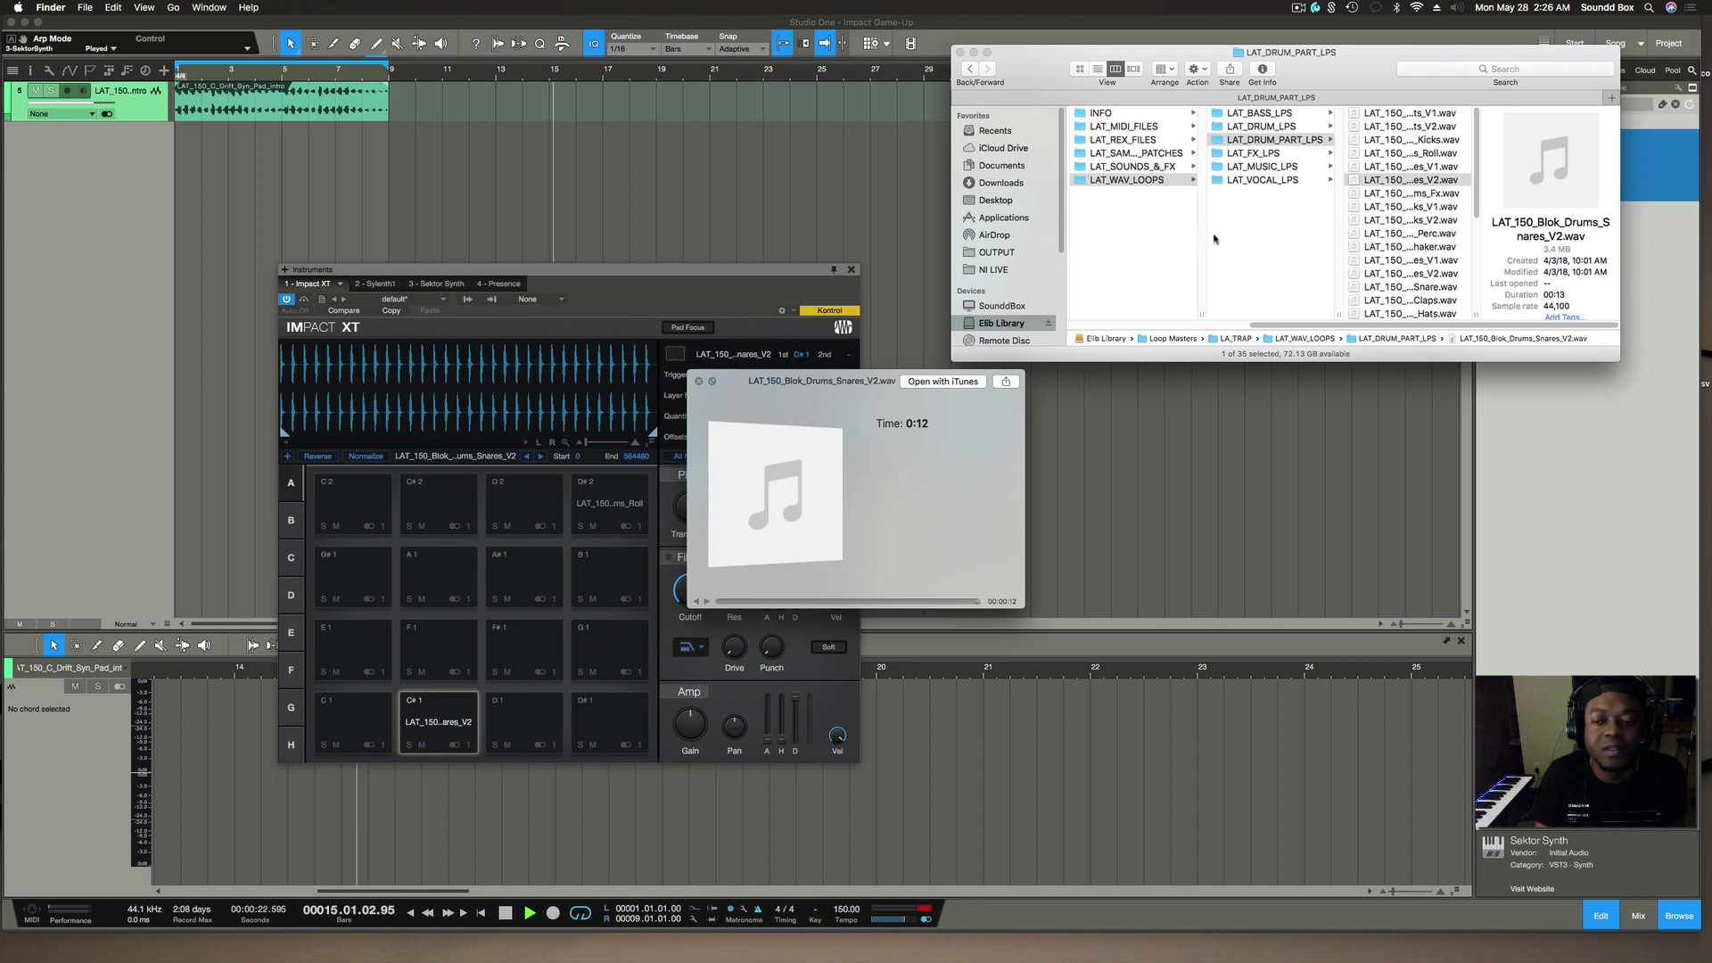
key(space)
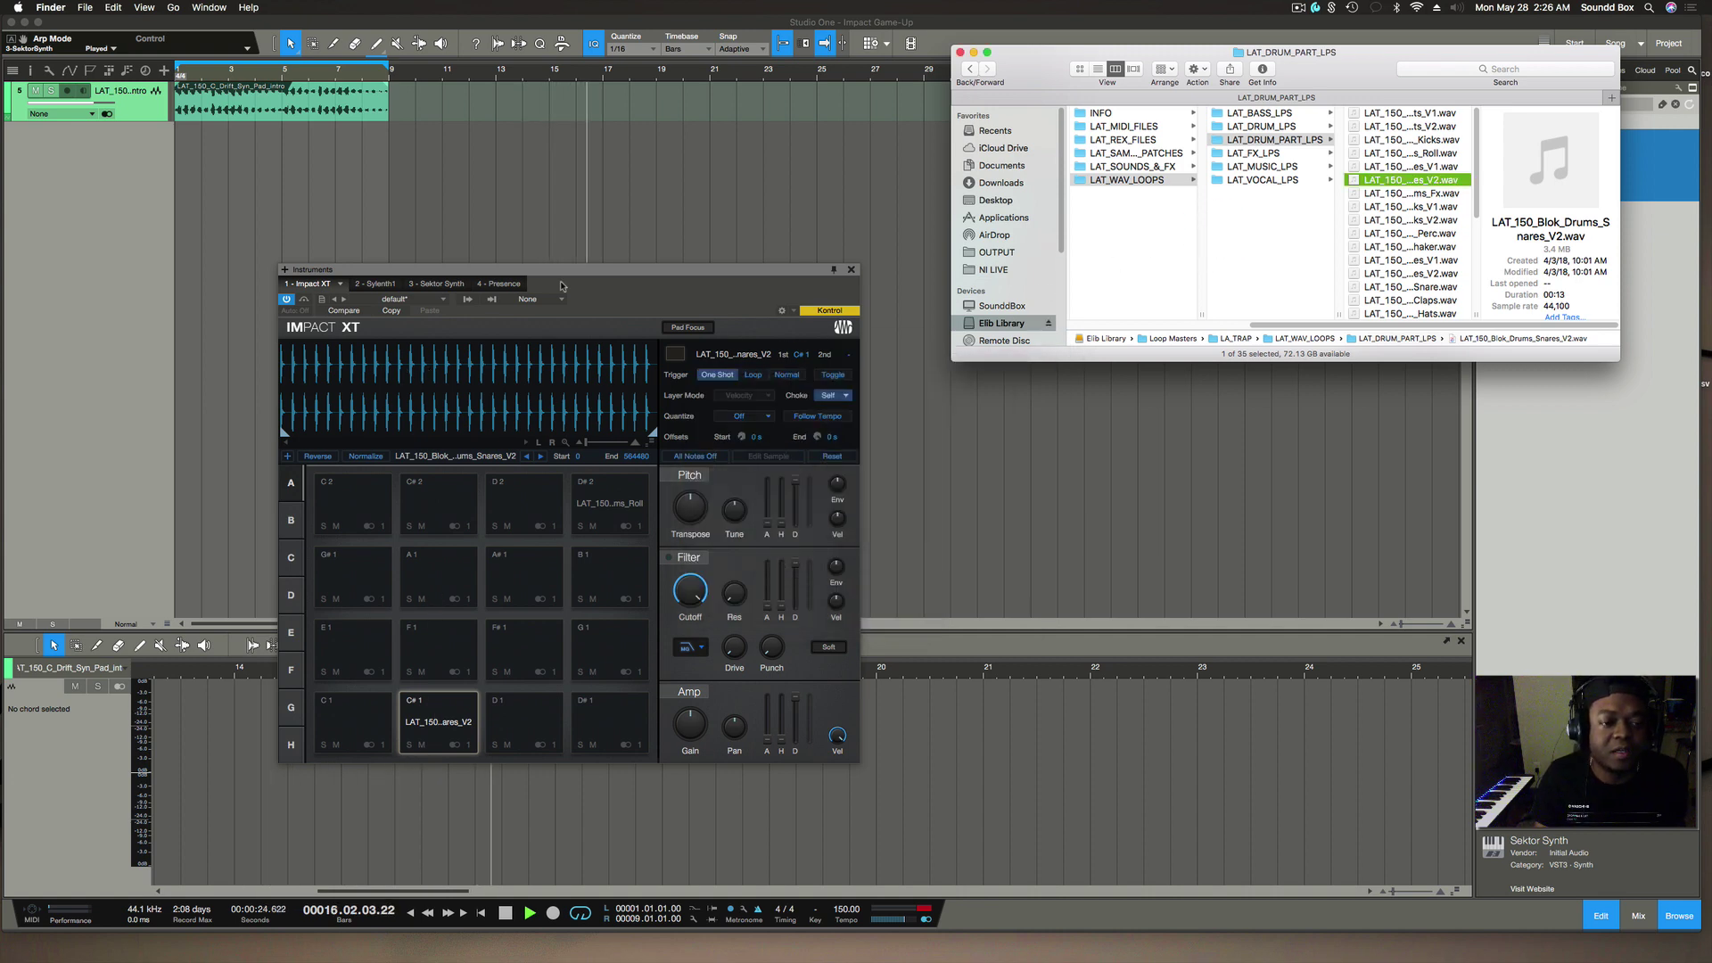
Try trimming the snare sample on pad C#1 to end at 13014, audition the pad, and restore the sample's full length.
click(573, 224)
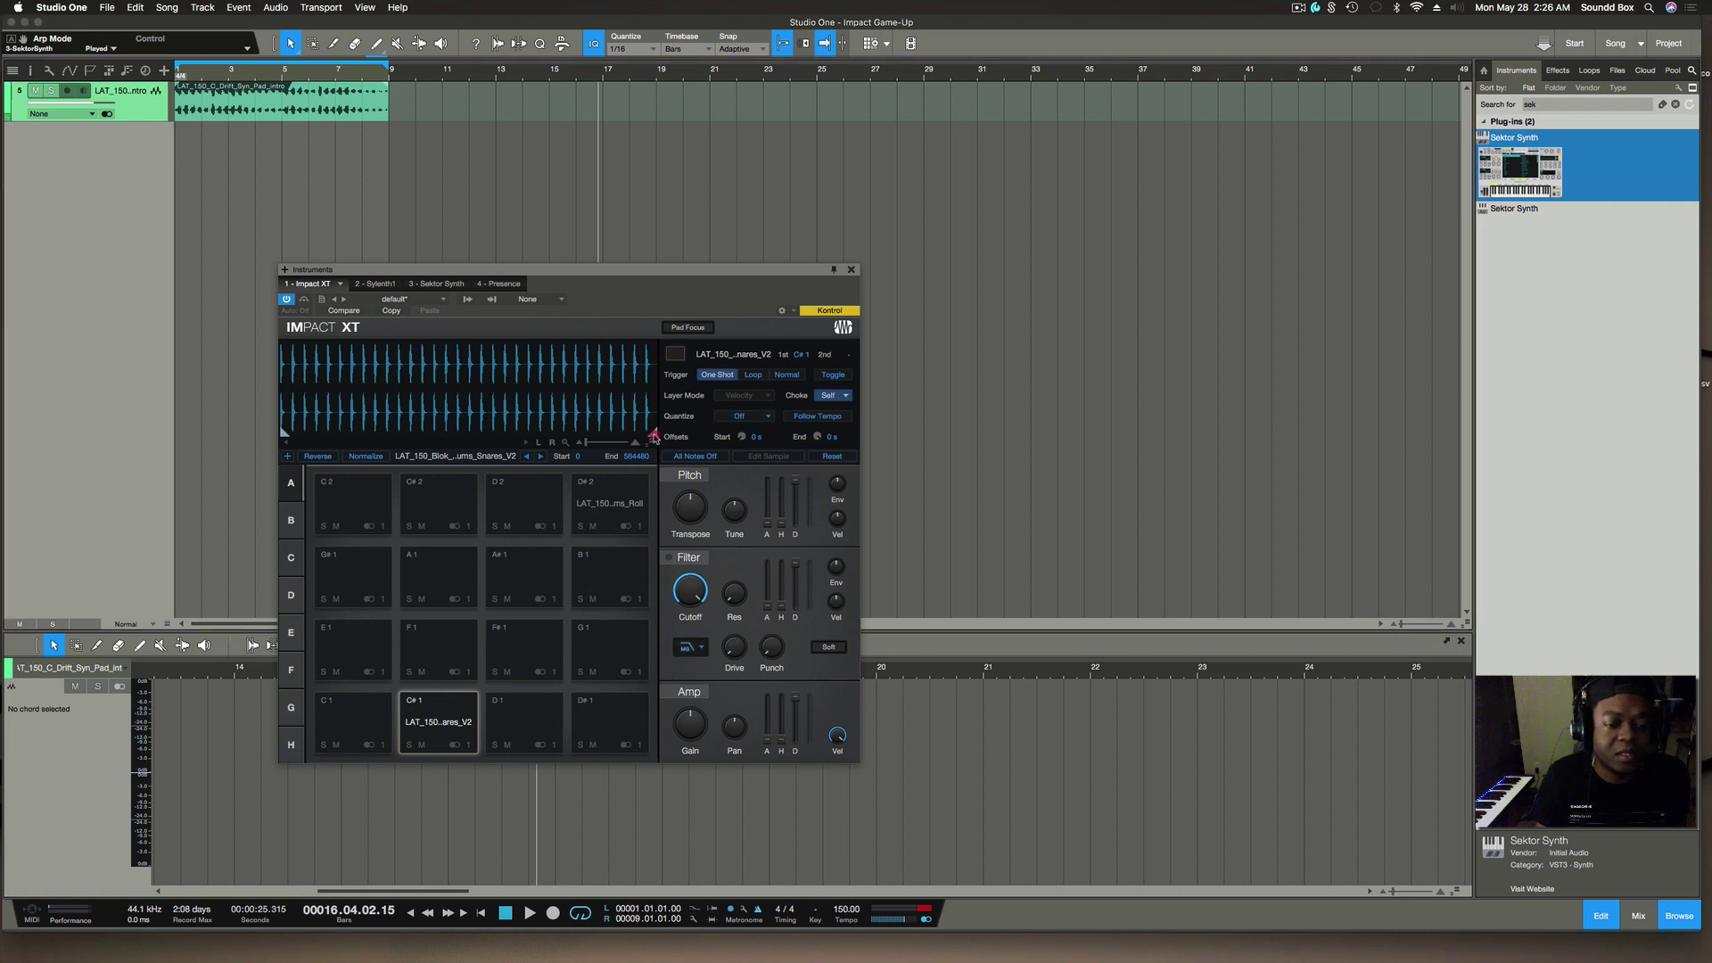
mouse_move(655, 435)
mouse_down()
mouse_move(567, 453)
mouse_move(301, 442)
mouse_up()
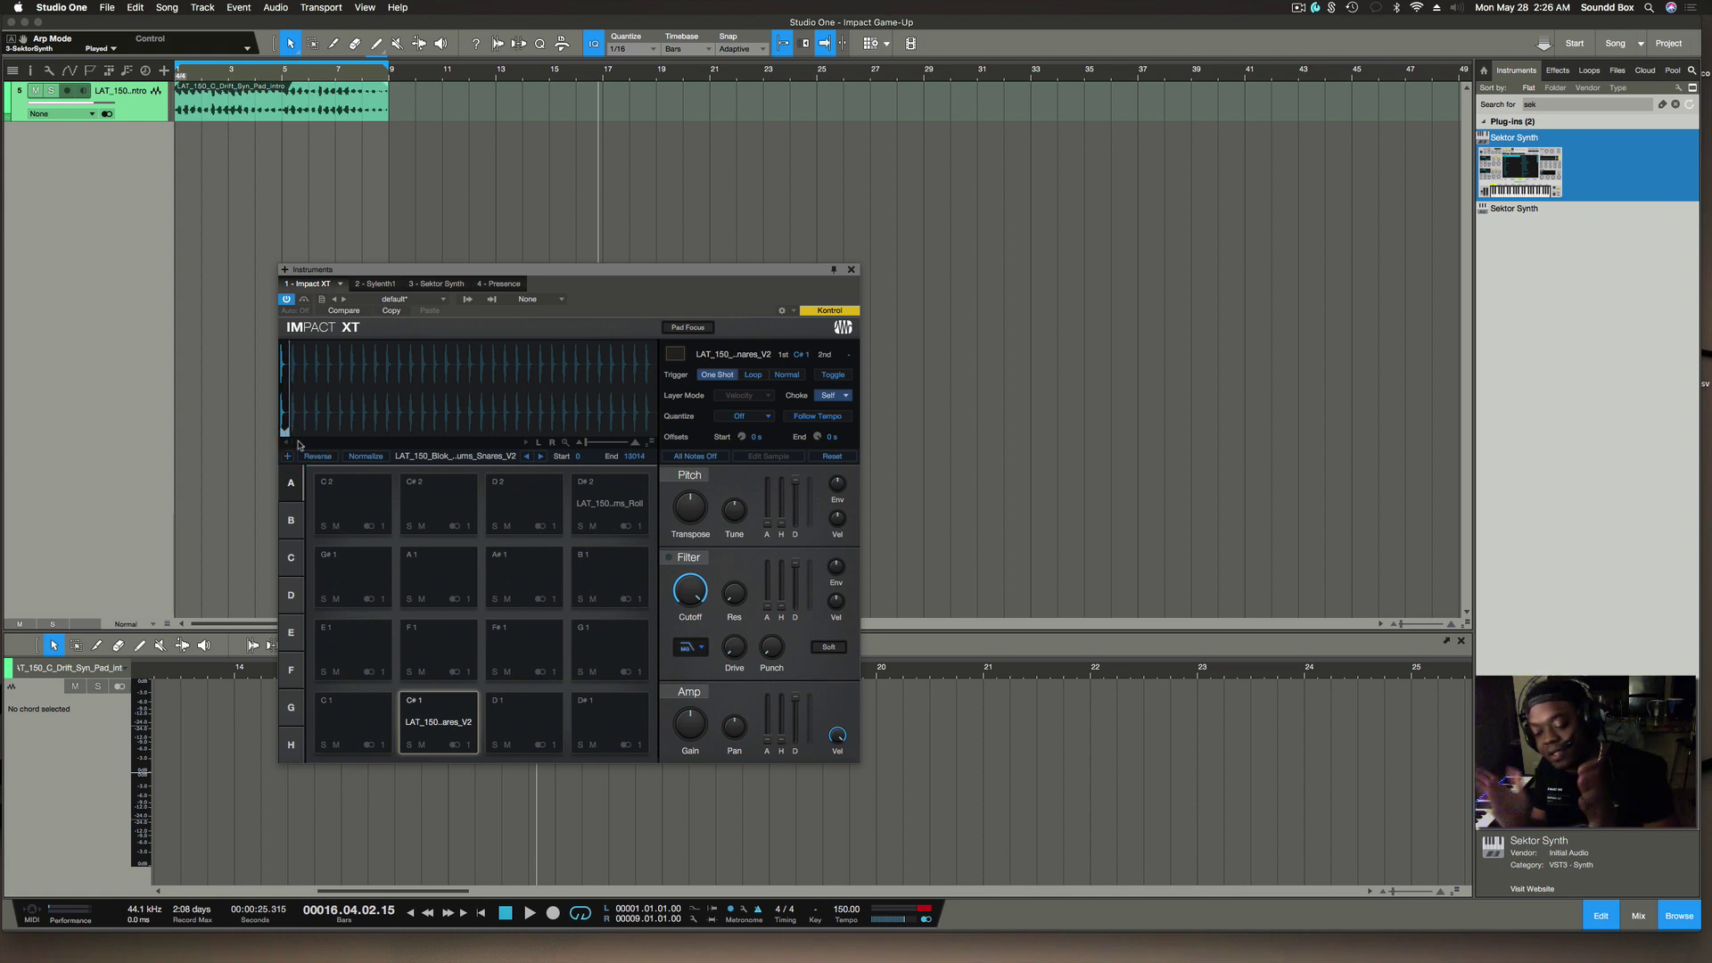
click(419, 700)
click(450, 713)
click(452, 715)
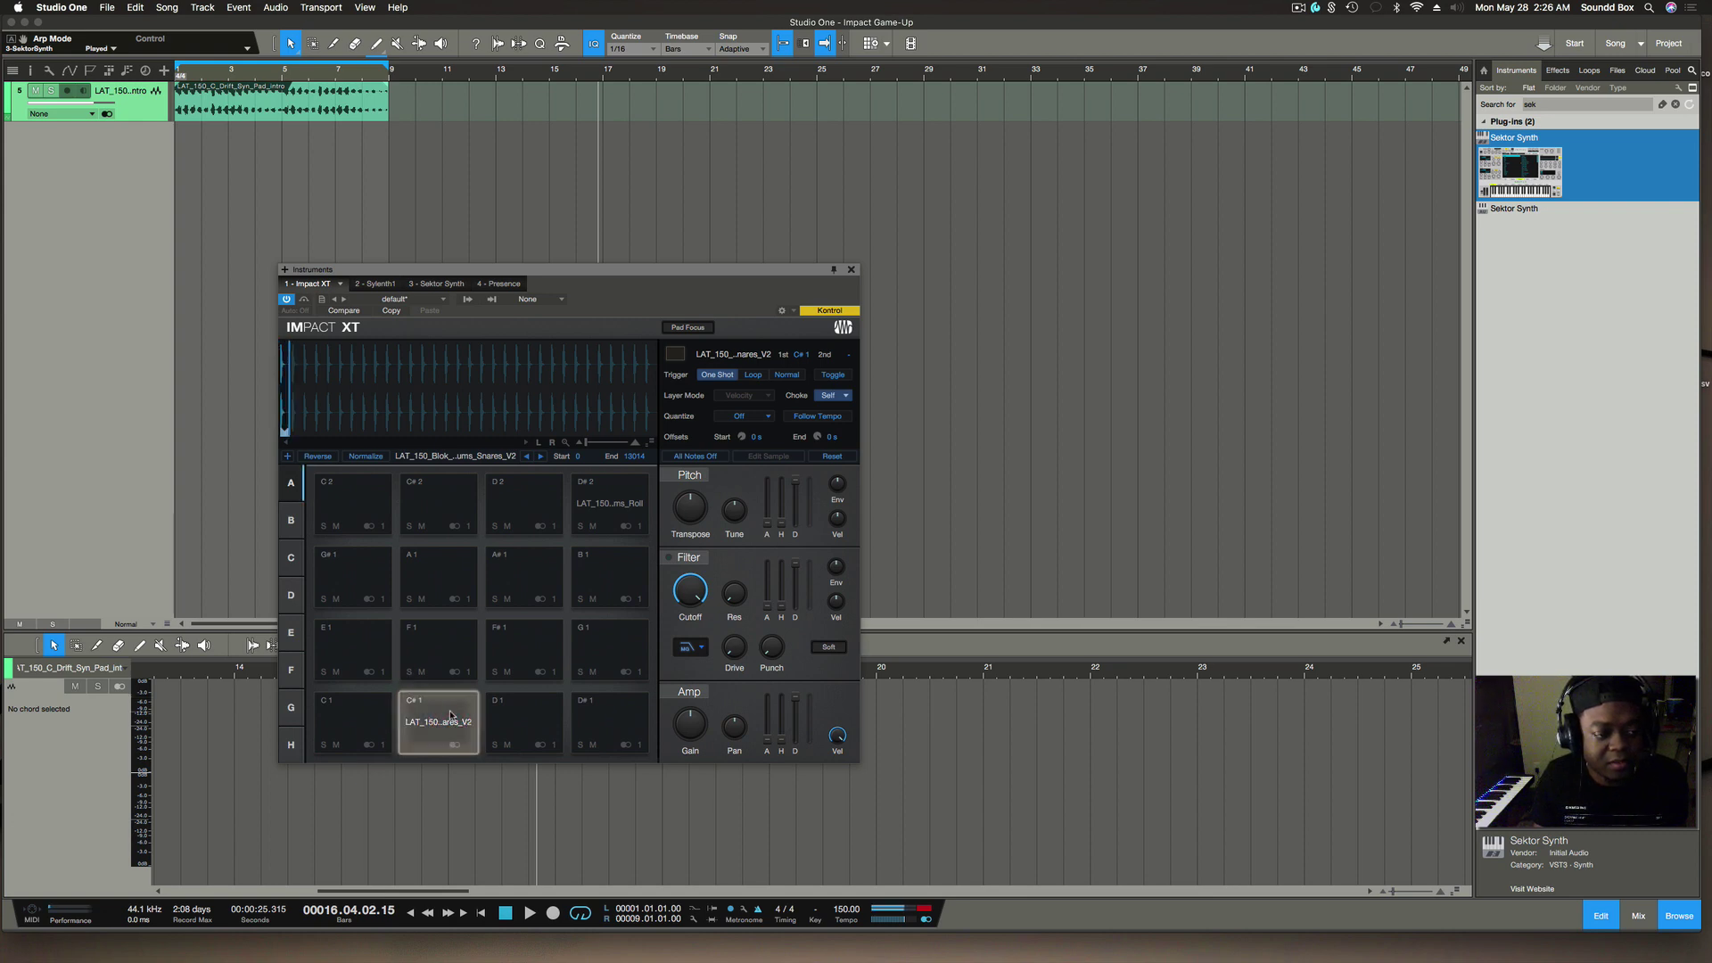
click(450, 713)
click(450, 716)
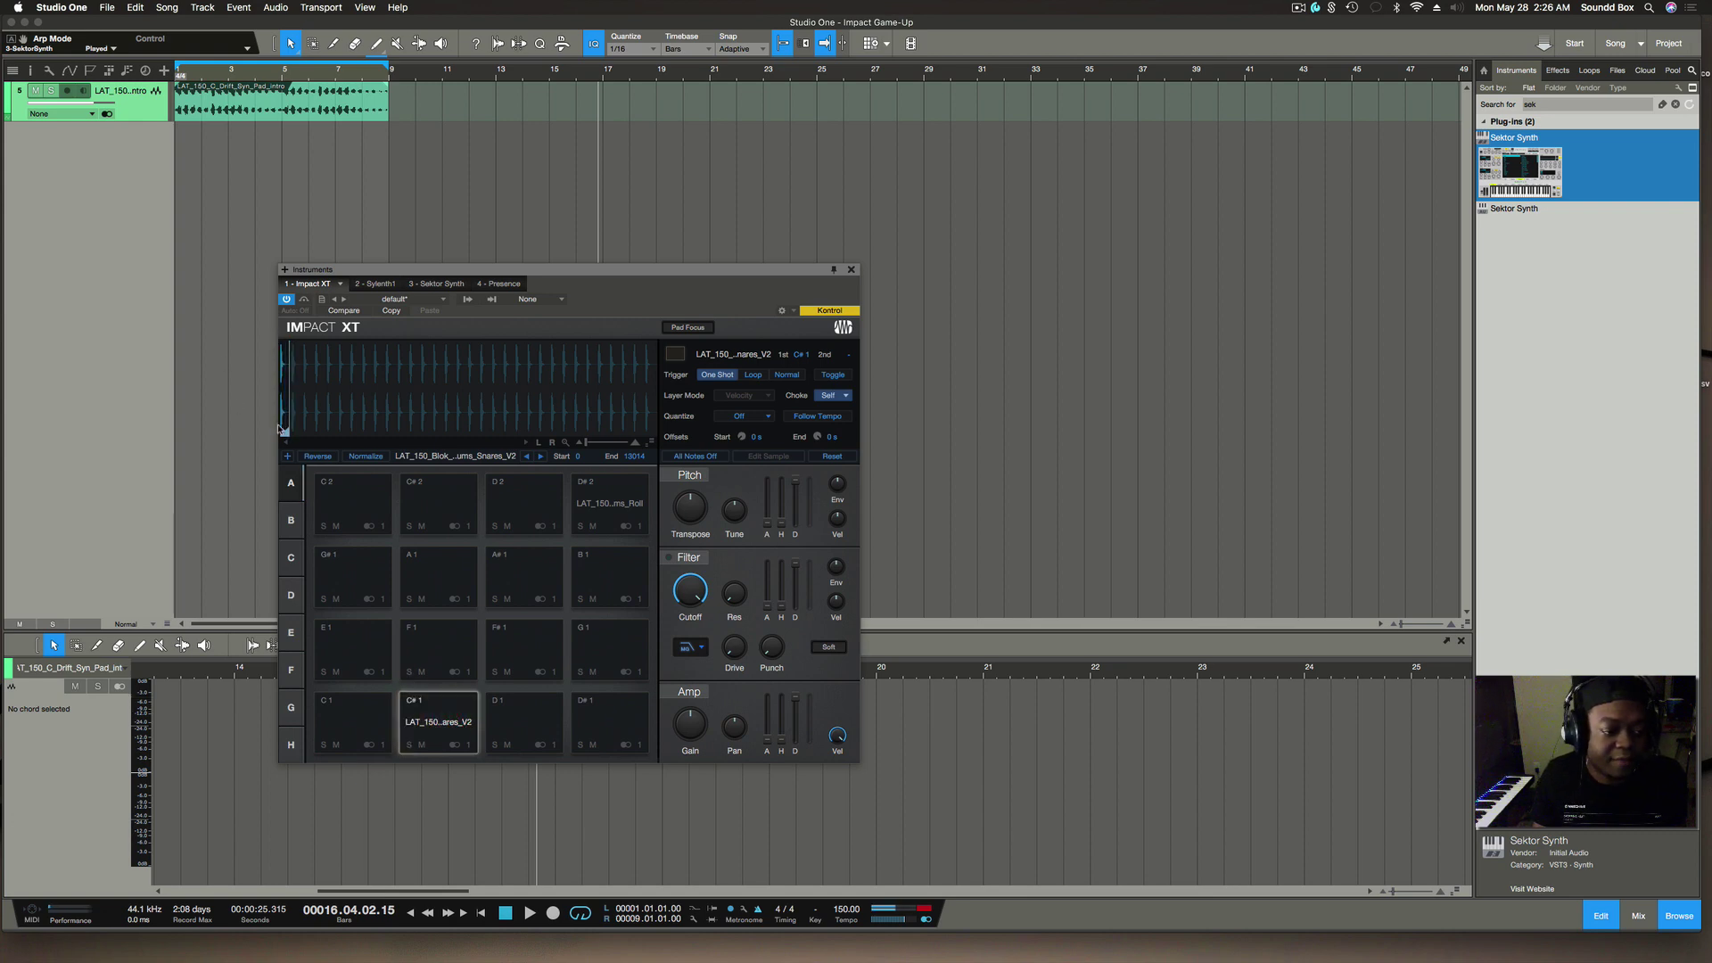
drag(285, 430, 691, 410)
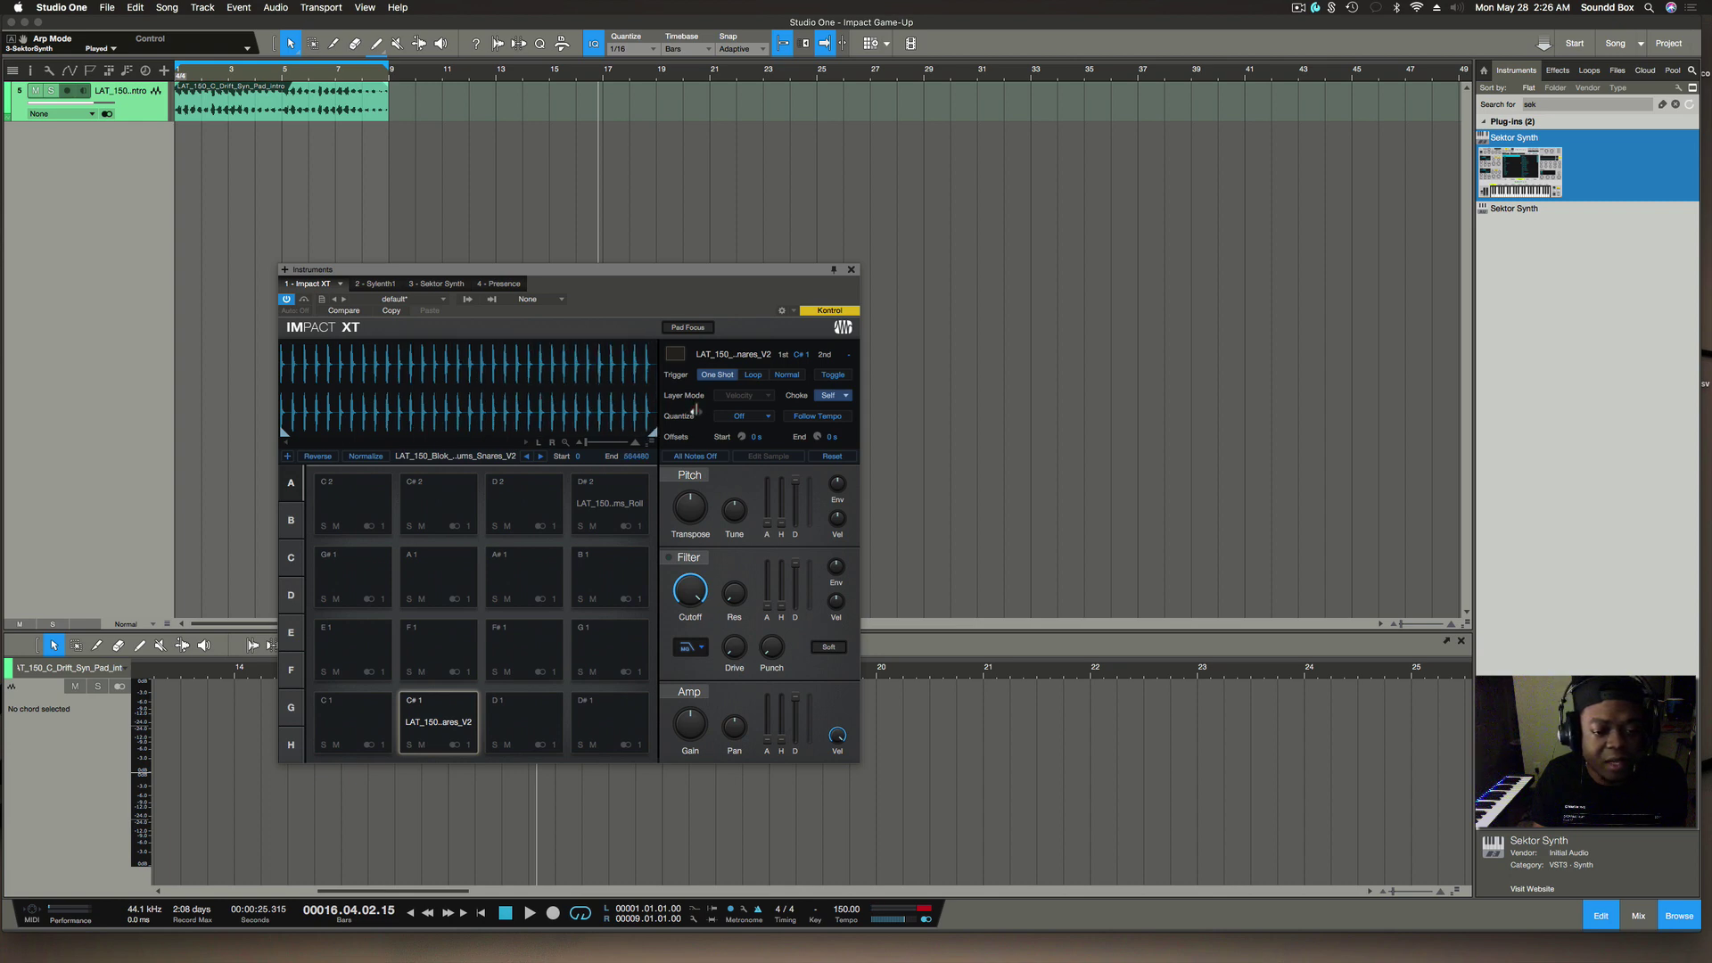
Set the trigger mode of pad C#1 to Loop and audition the full snare loop.
click(754, 376)
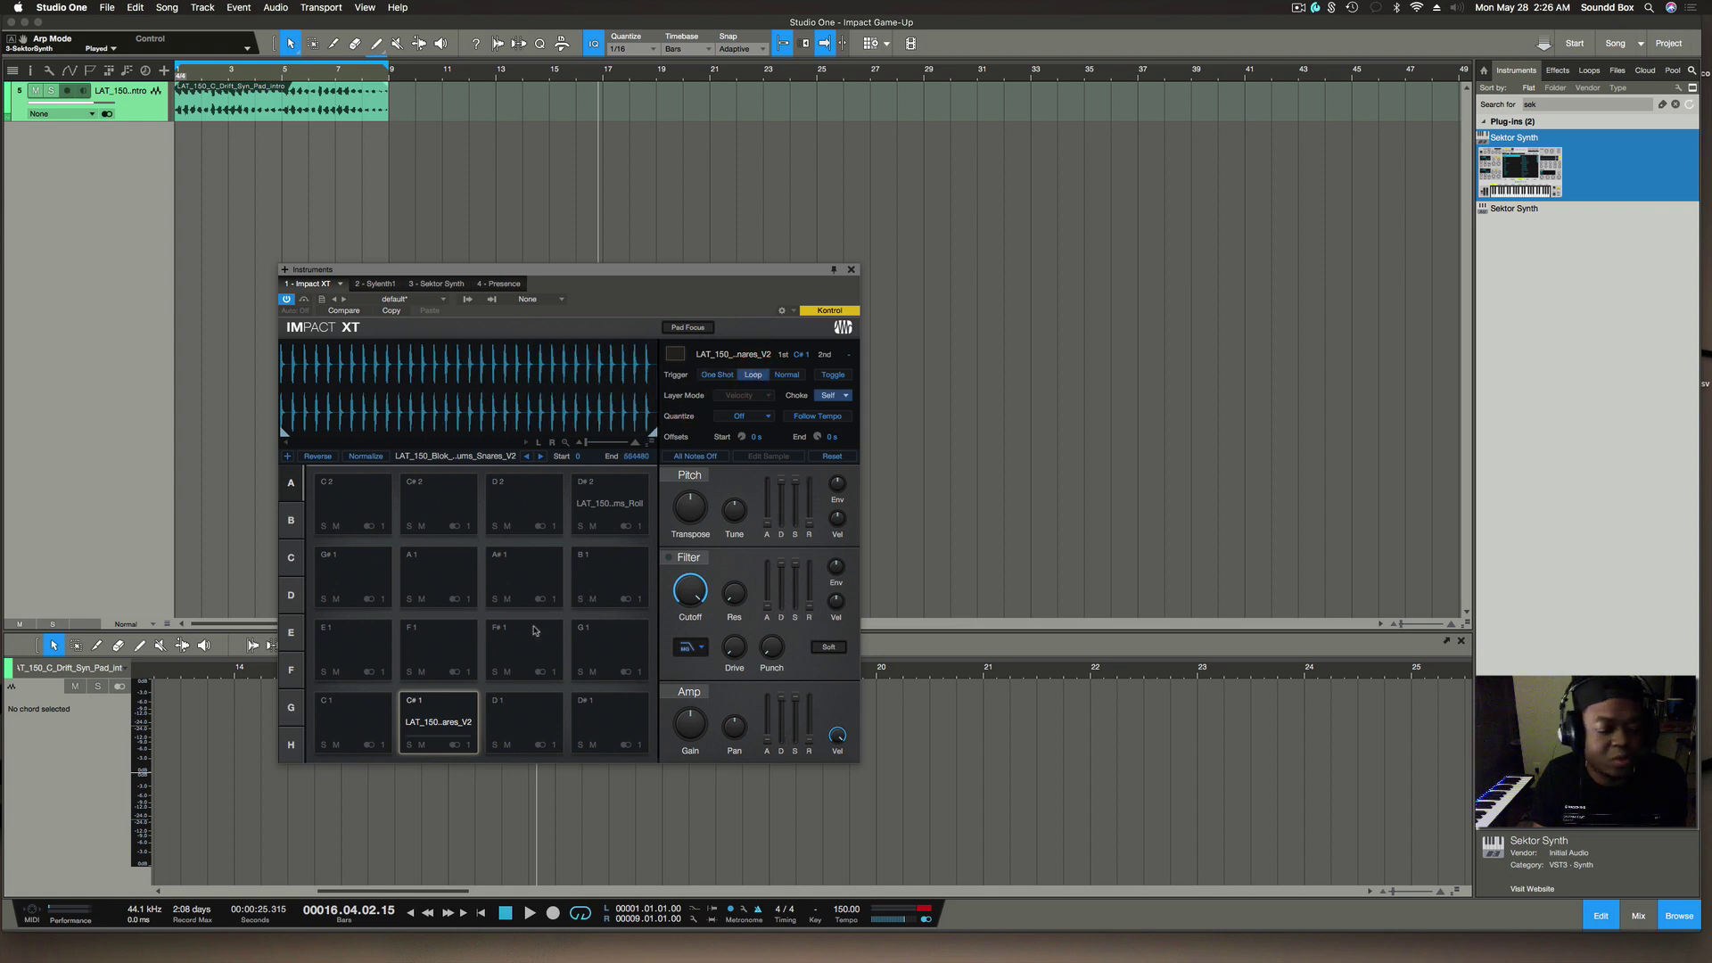
click(434, 719)
click(434, 719)
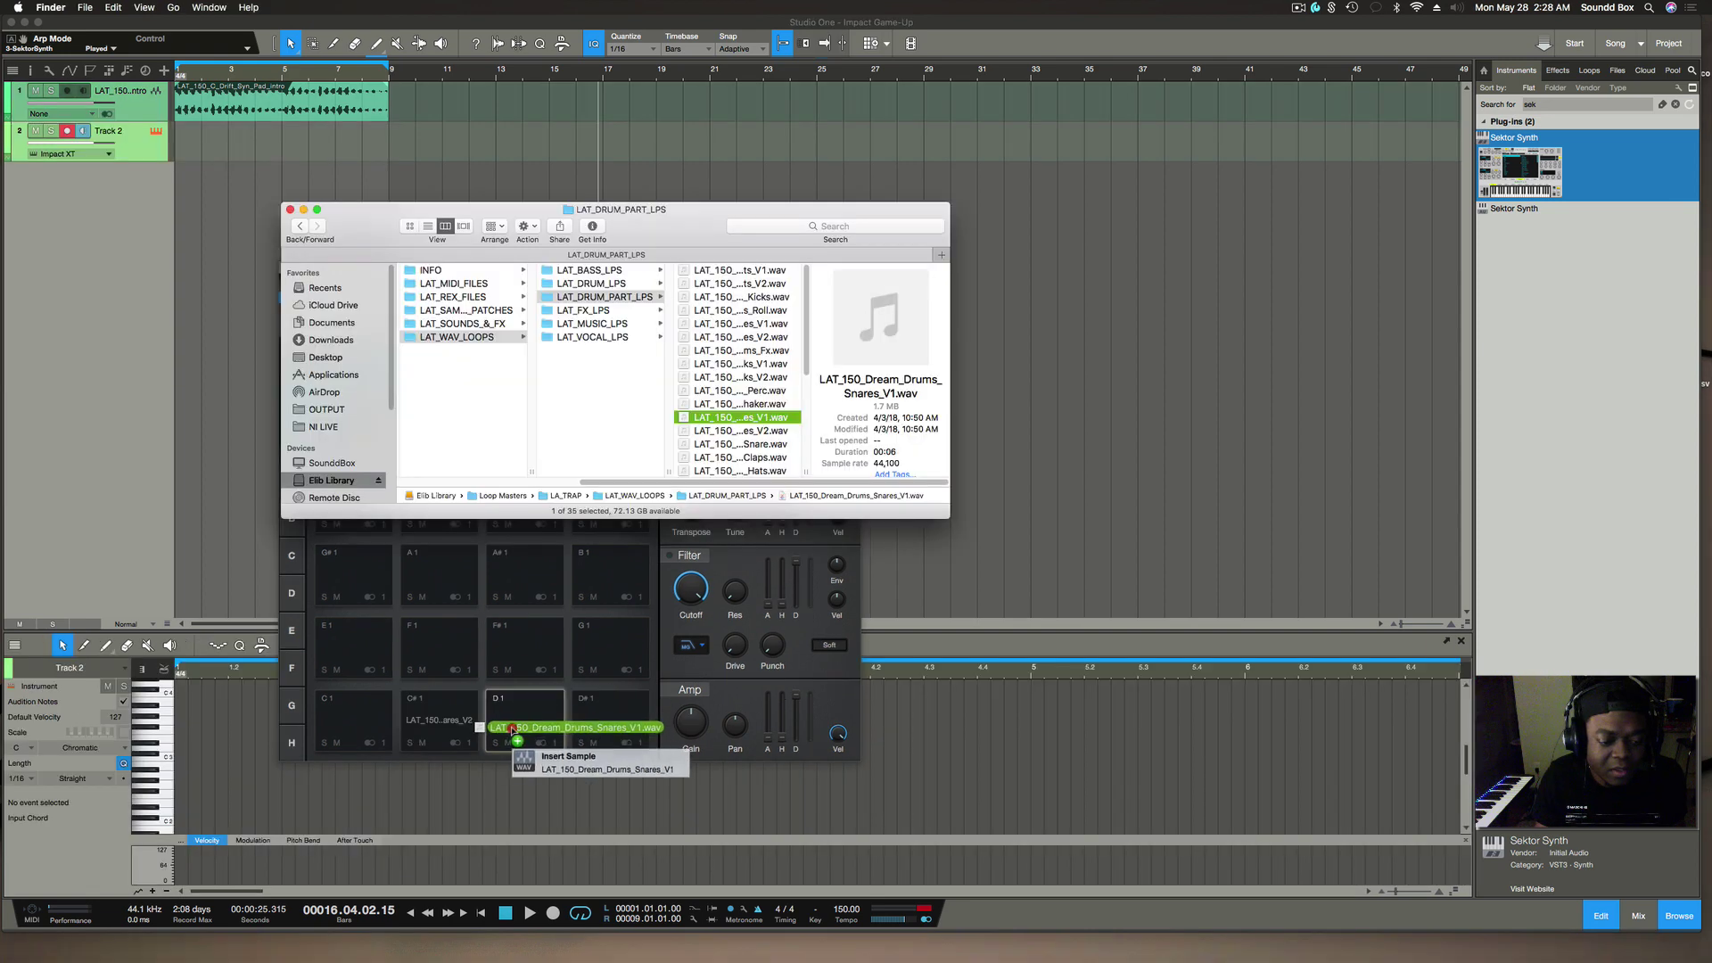
Load LAT_150_Dream_Drums_Snares_V1.wav onto pad D#1 and trim the sample's start and end around its first snare hit.
drag(492, 716, 600, 716)
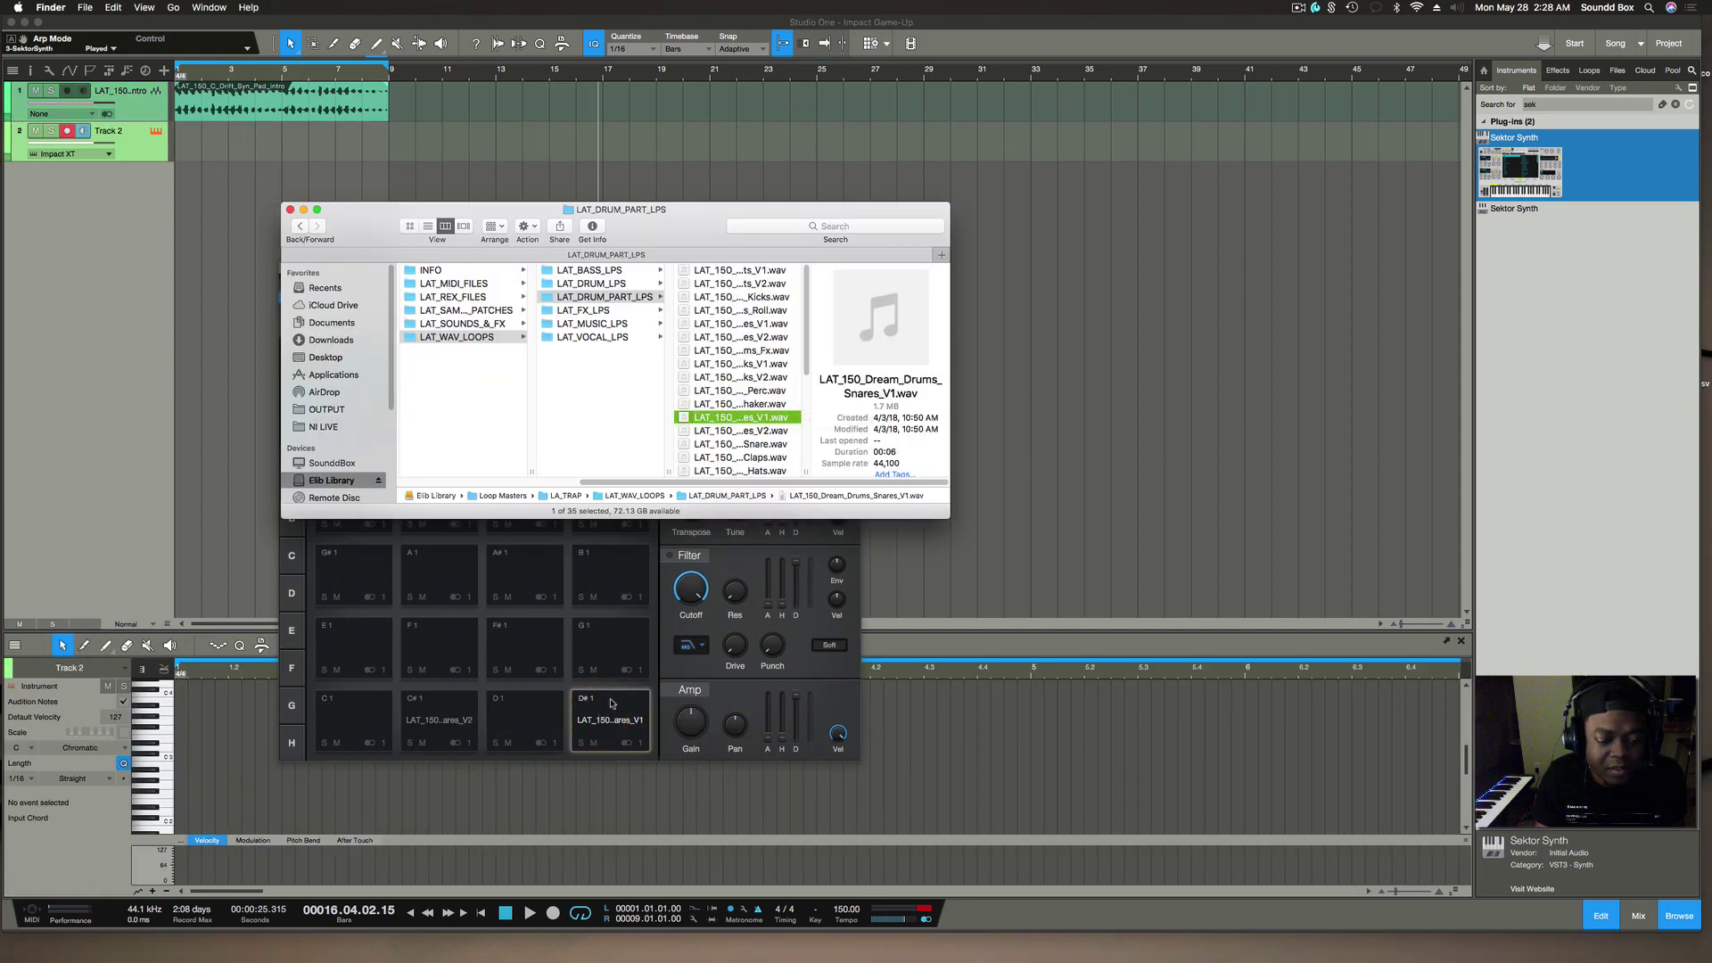
click(612, 703)
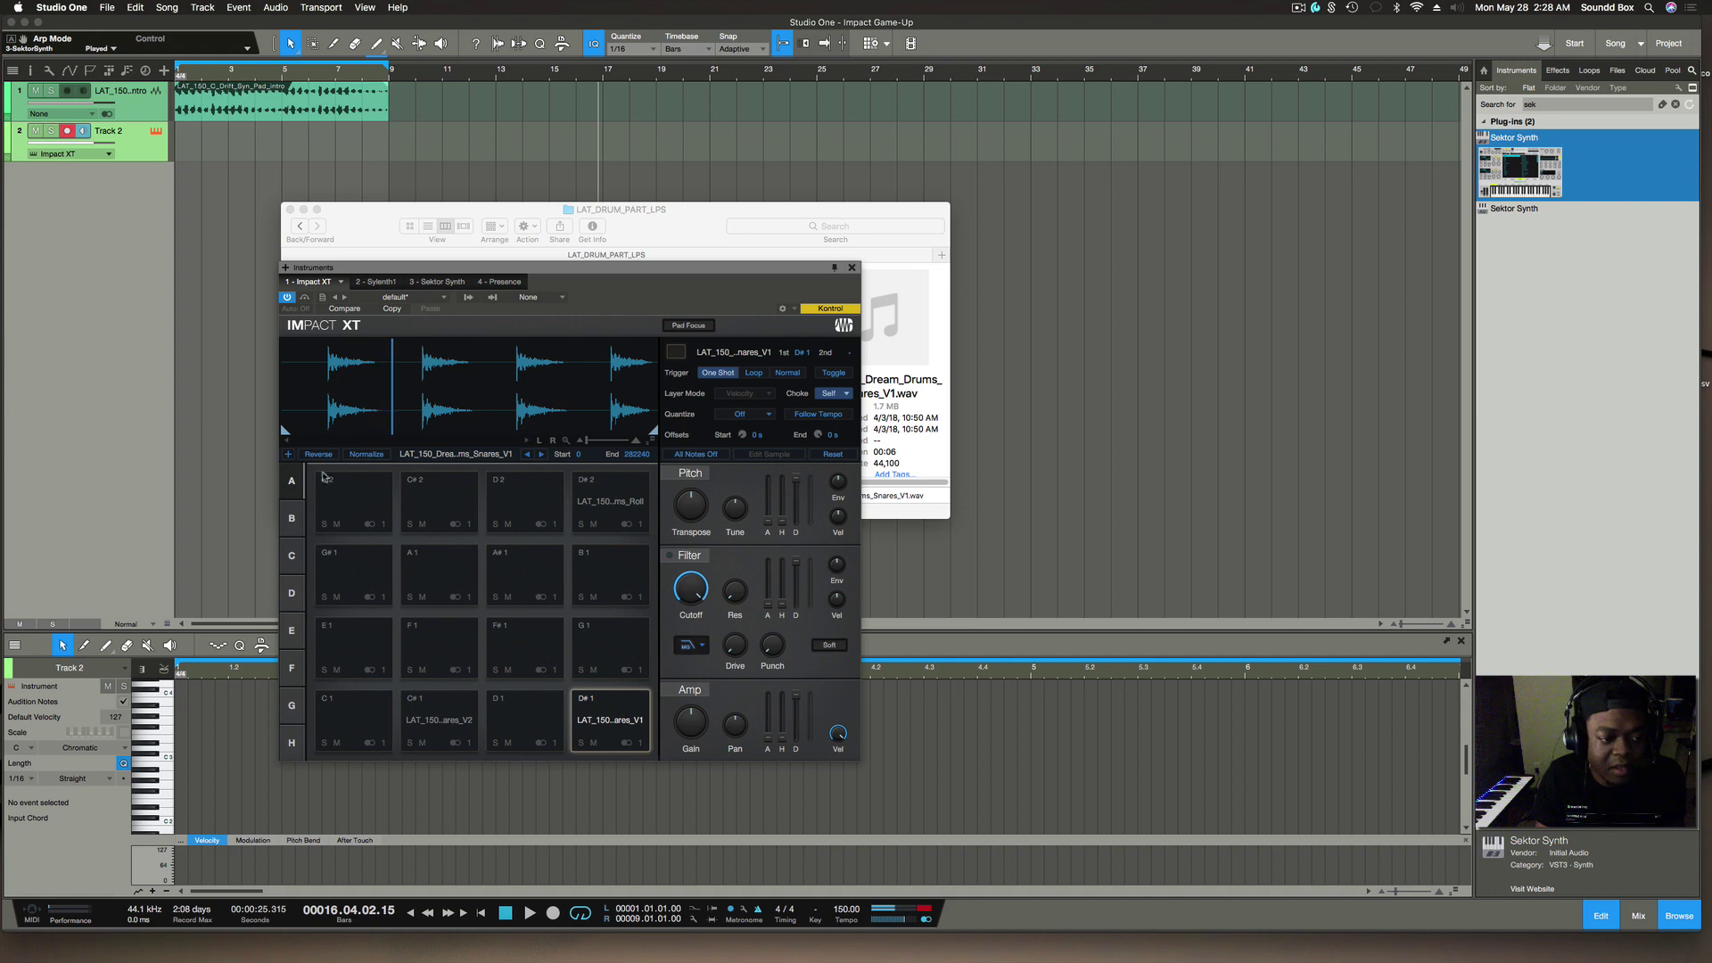
key(space)
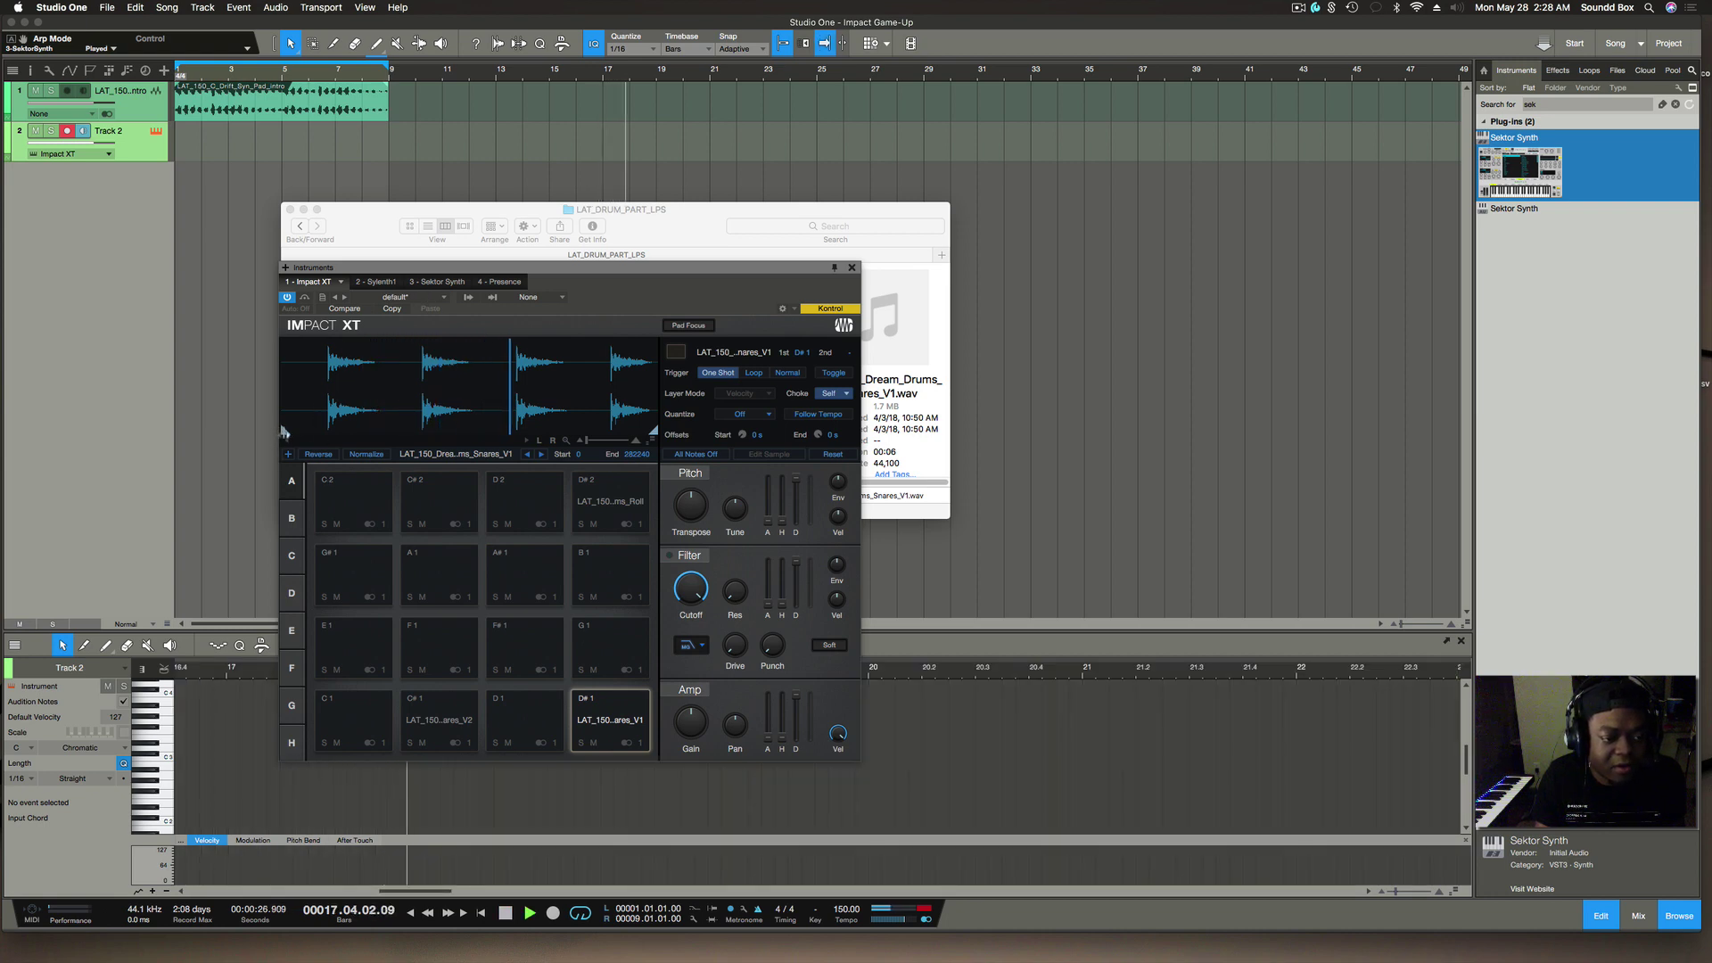
drag(284, 434, 330, 431)
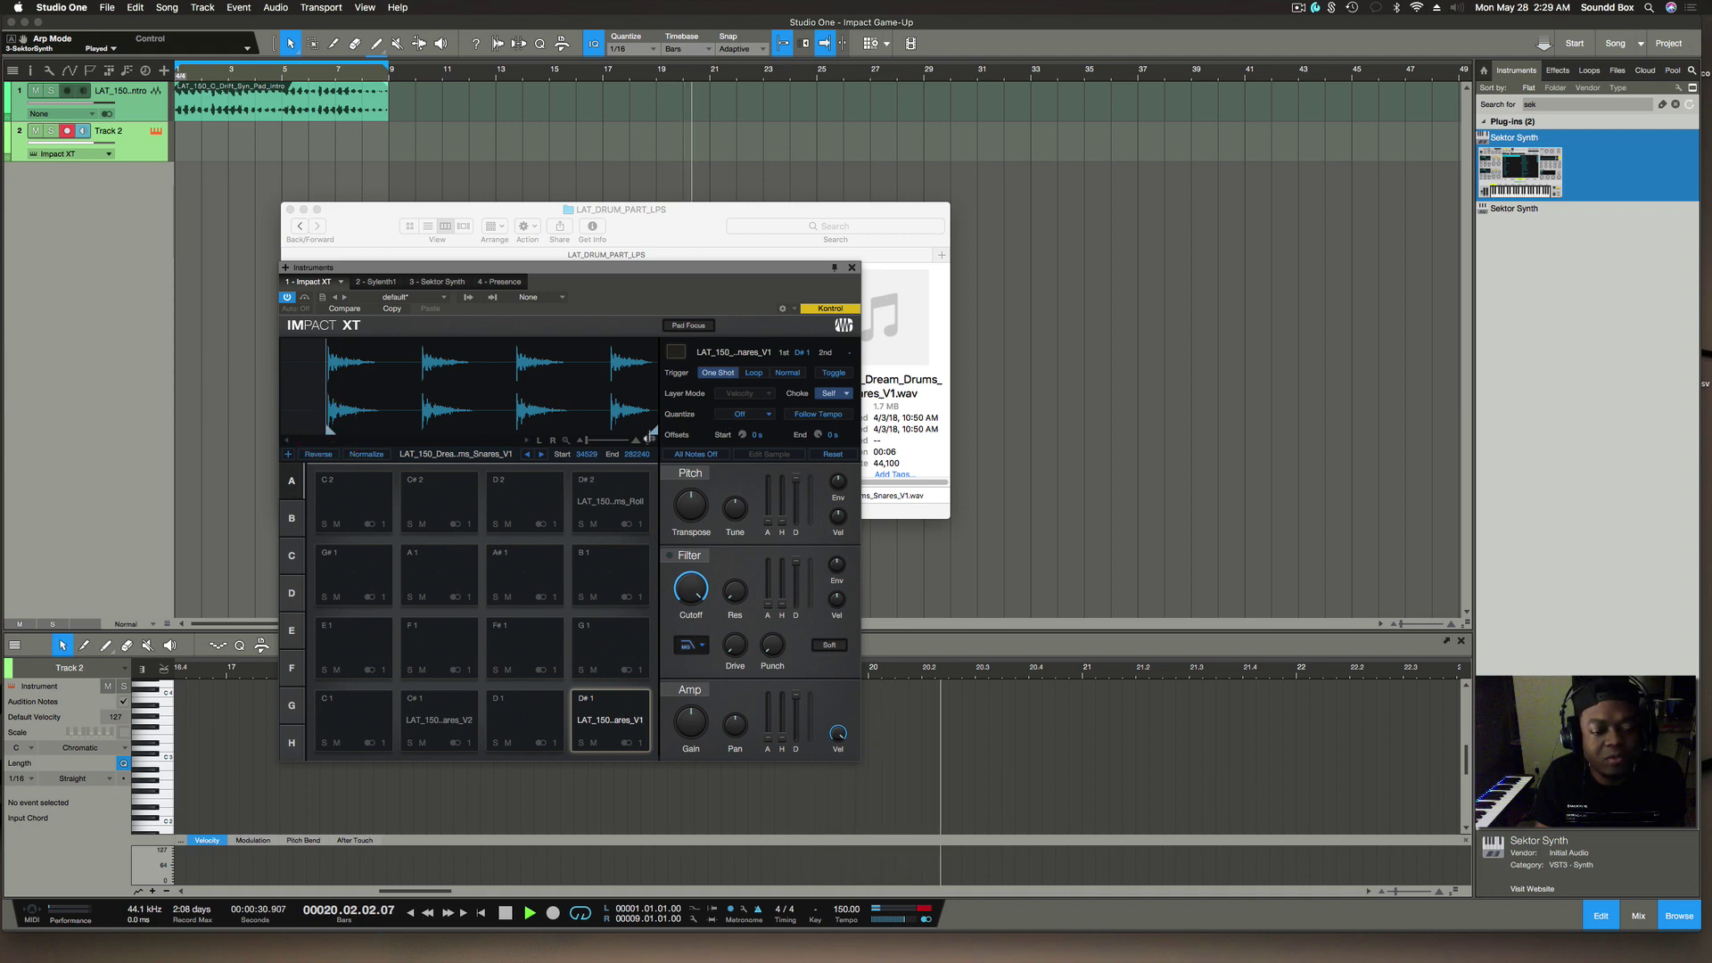
mouse_move(650, 433)
mouse_down()
mouse_move(374, 435)
mouse_move(413, 431)
mouse_up()
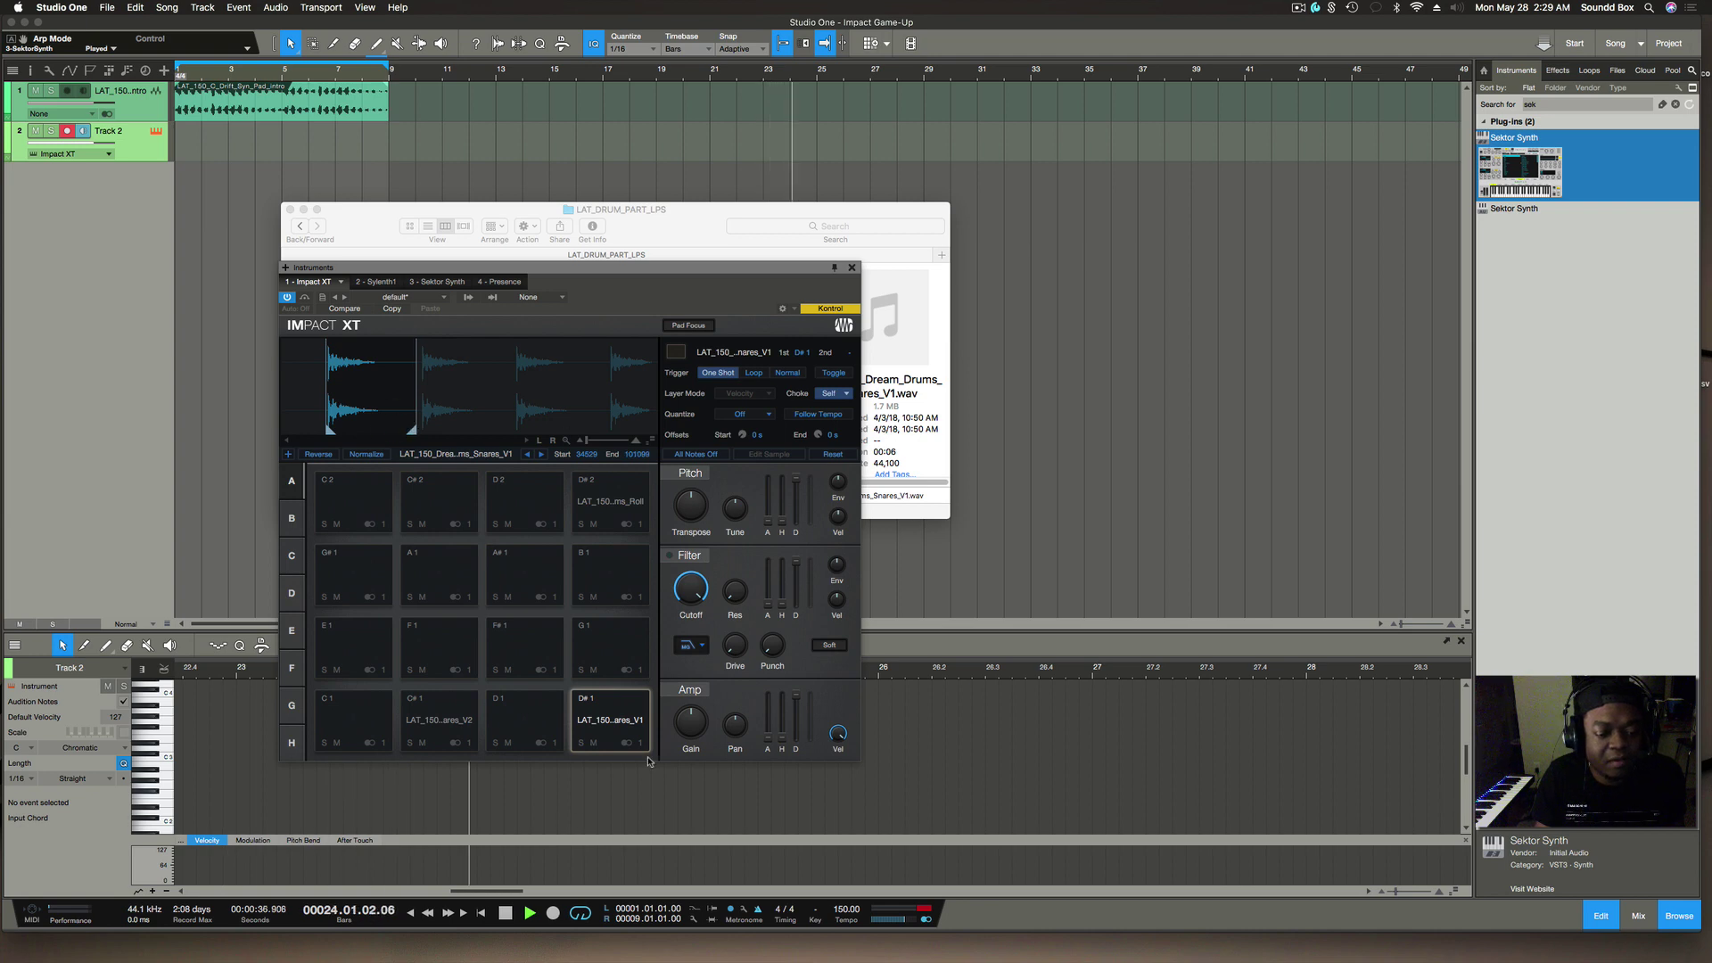
Audition the LAT_150_Drift_Drums_Kicks_Dist.wav and LAT_150_Drift_Drums_Kicks.wav loops in the LAT_DRUM_PART_LPS folder.
key(space)
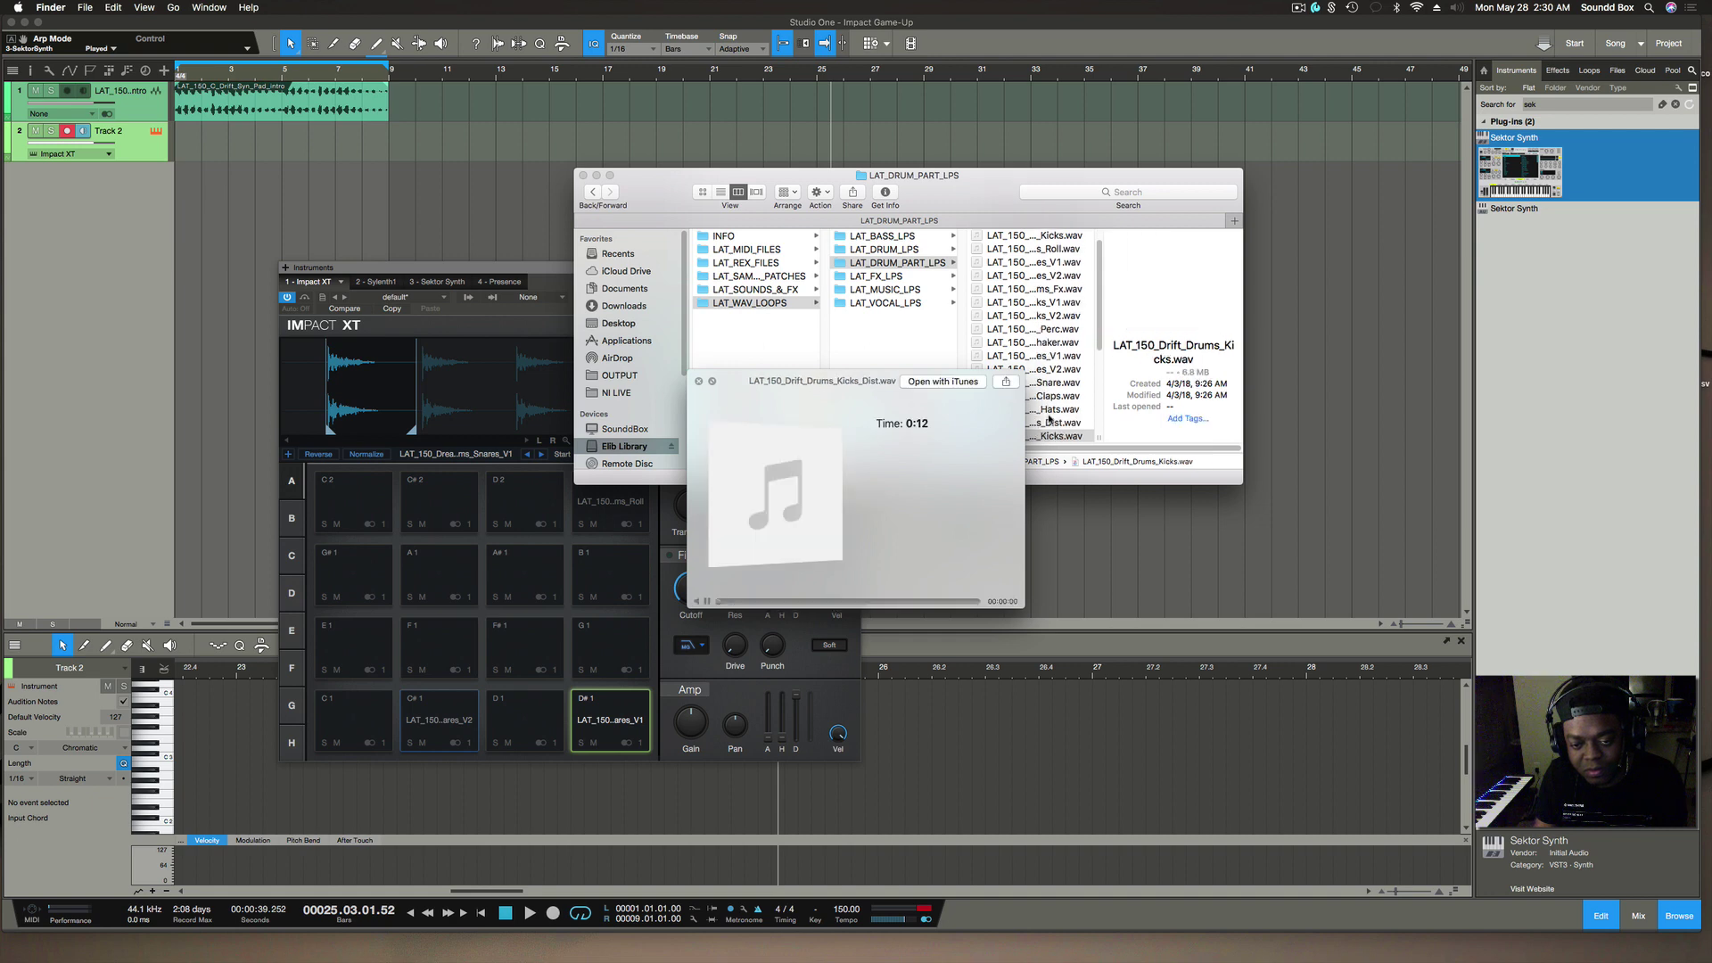
key(Down)
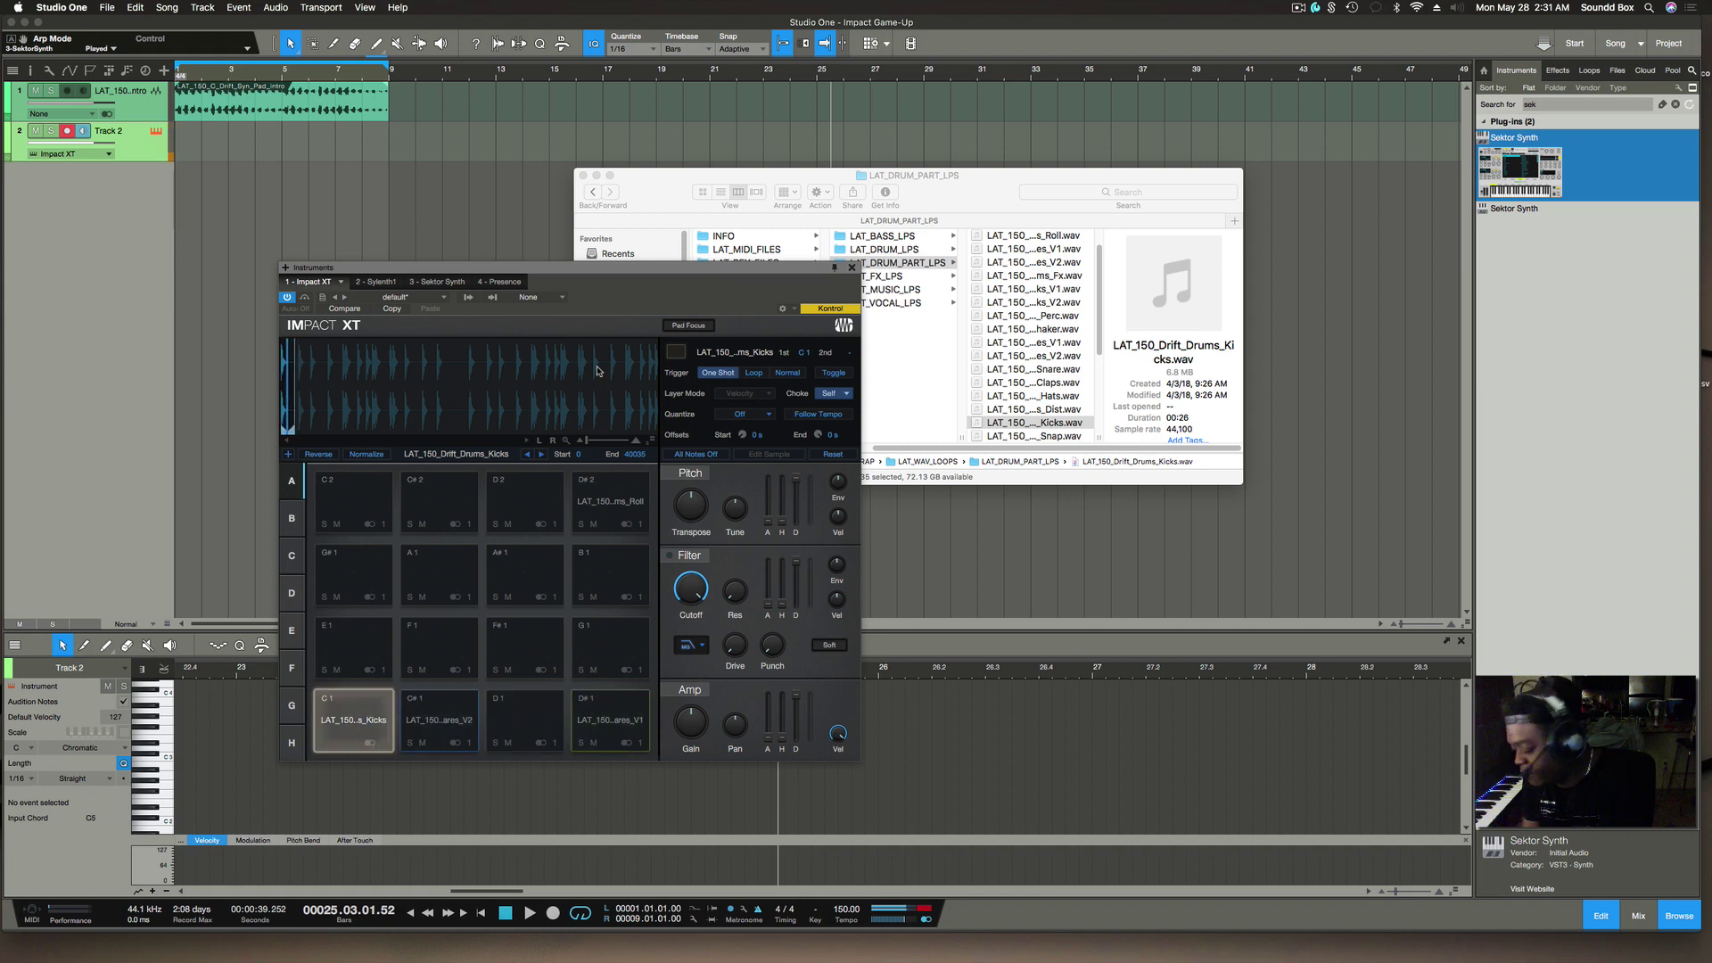
Return the playhead to the start, play the looped intro, and record an Impact XT drum pattern on Track 2 up to bar 9.
click(334, 173)
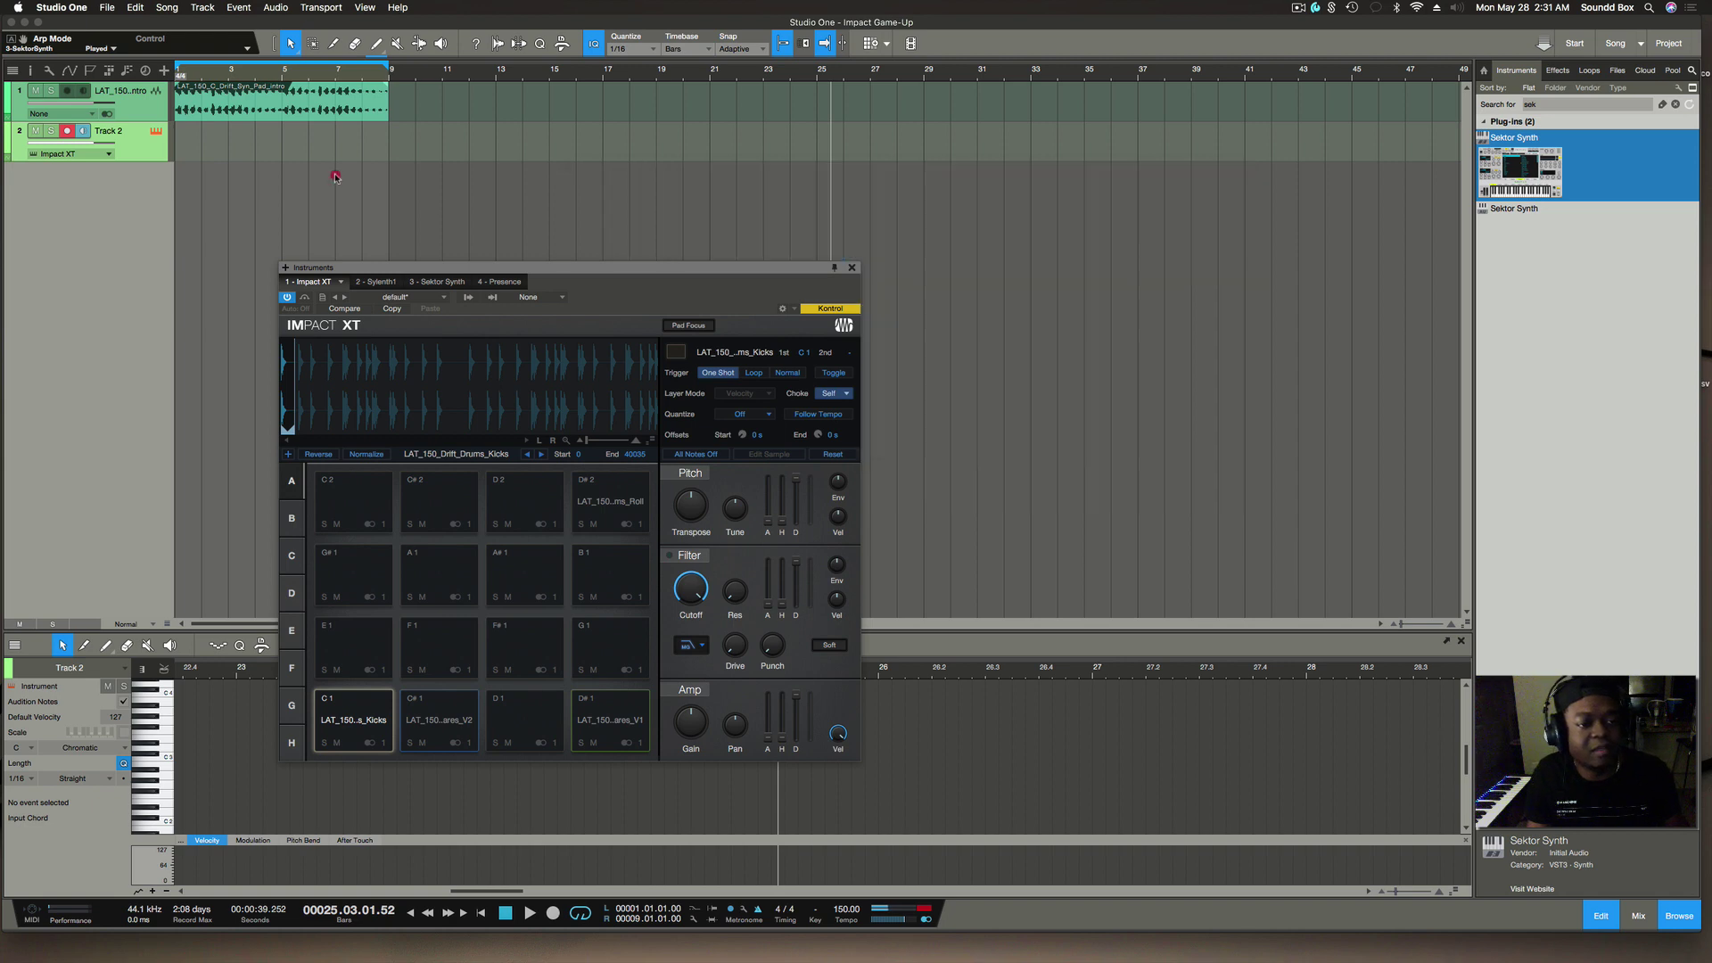
key(space)
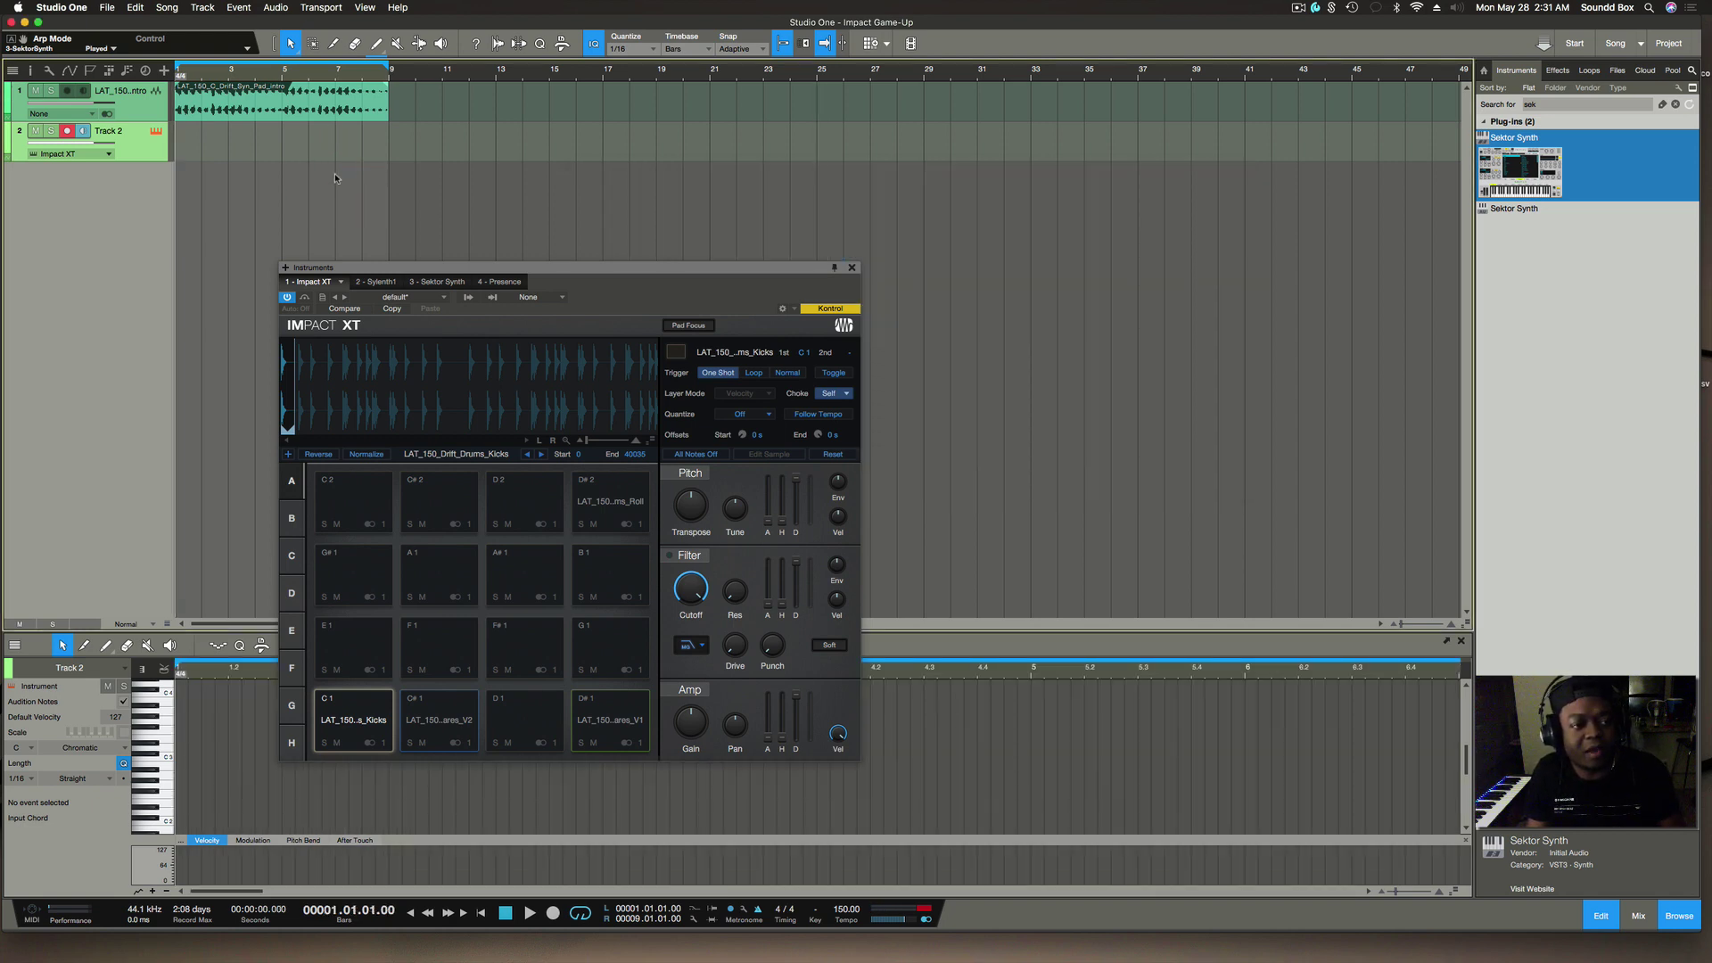
key(space)
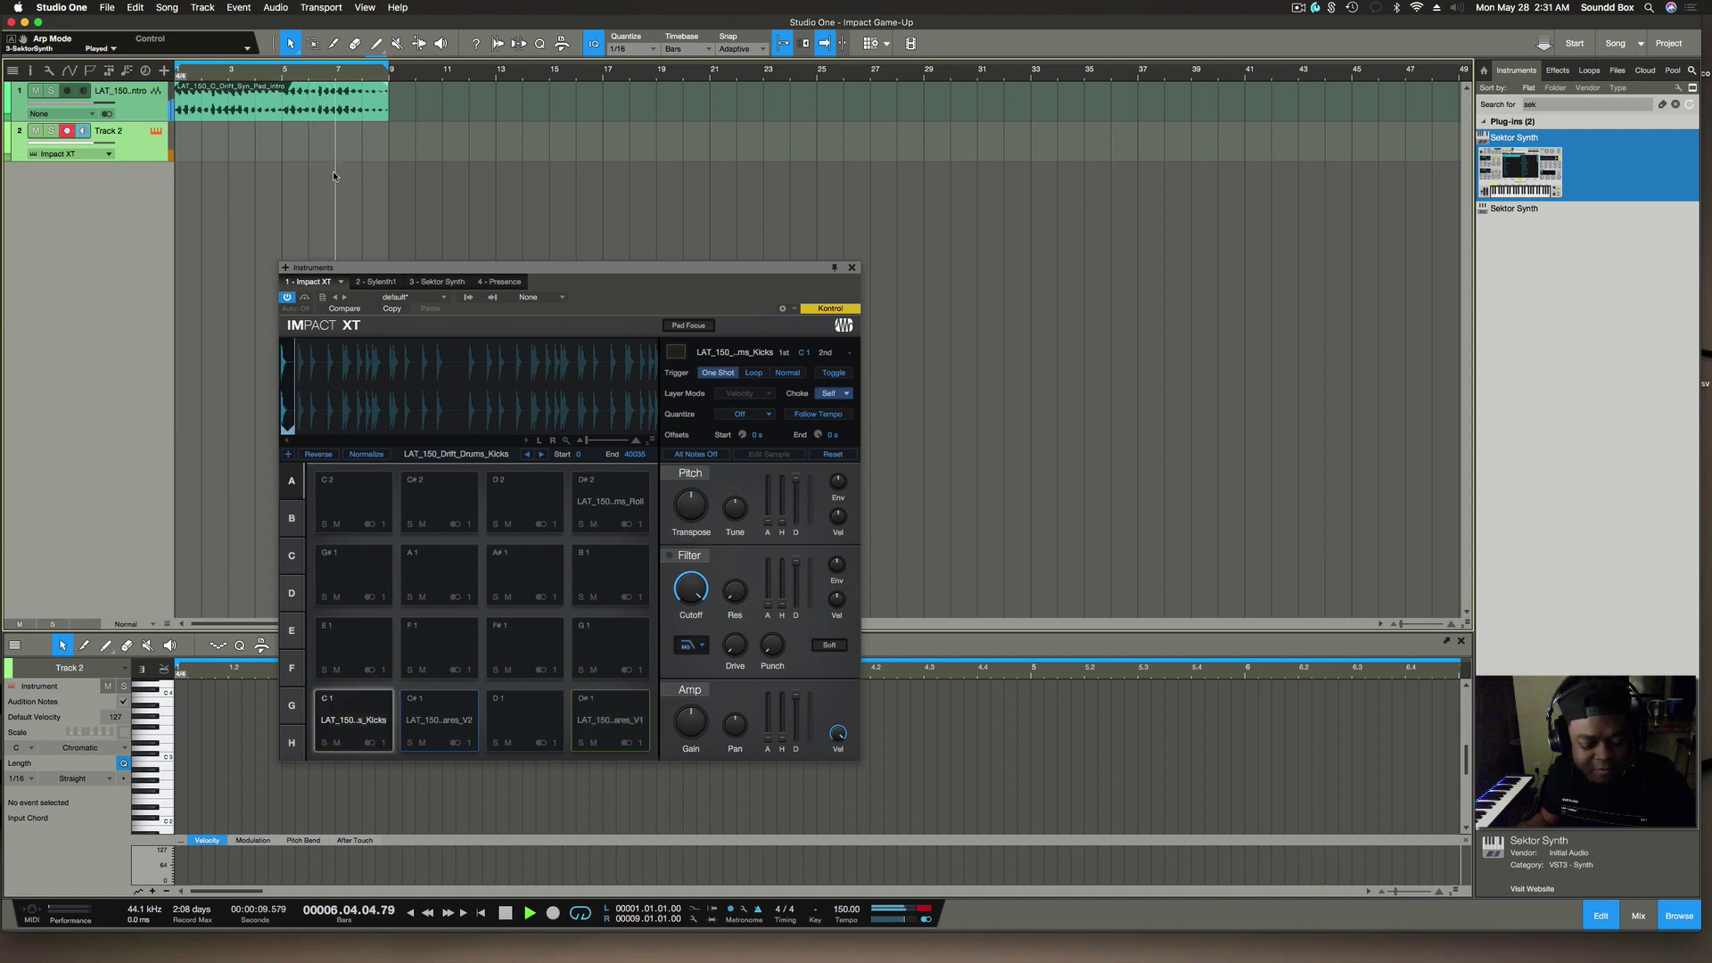
key(KP_Multiply)
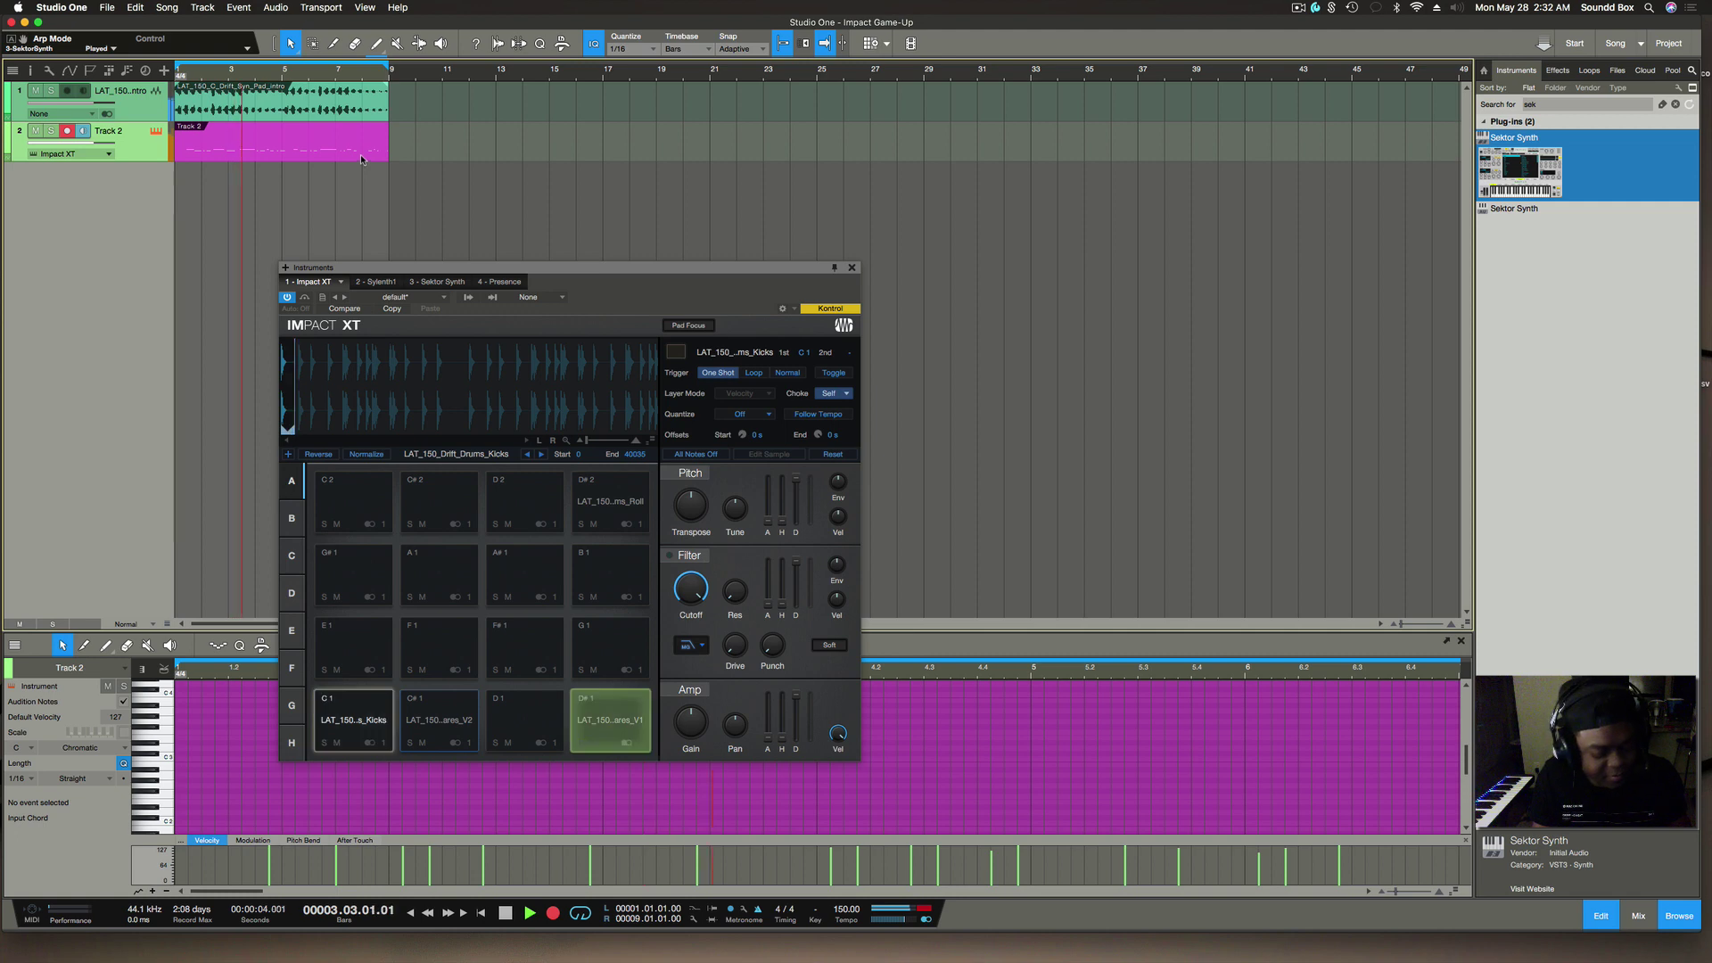
key(space)
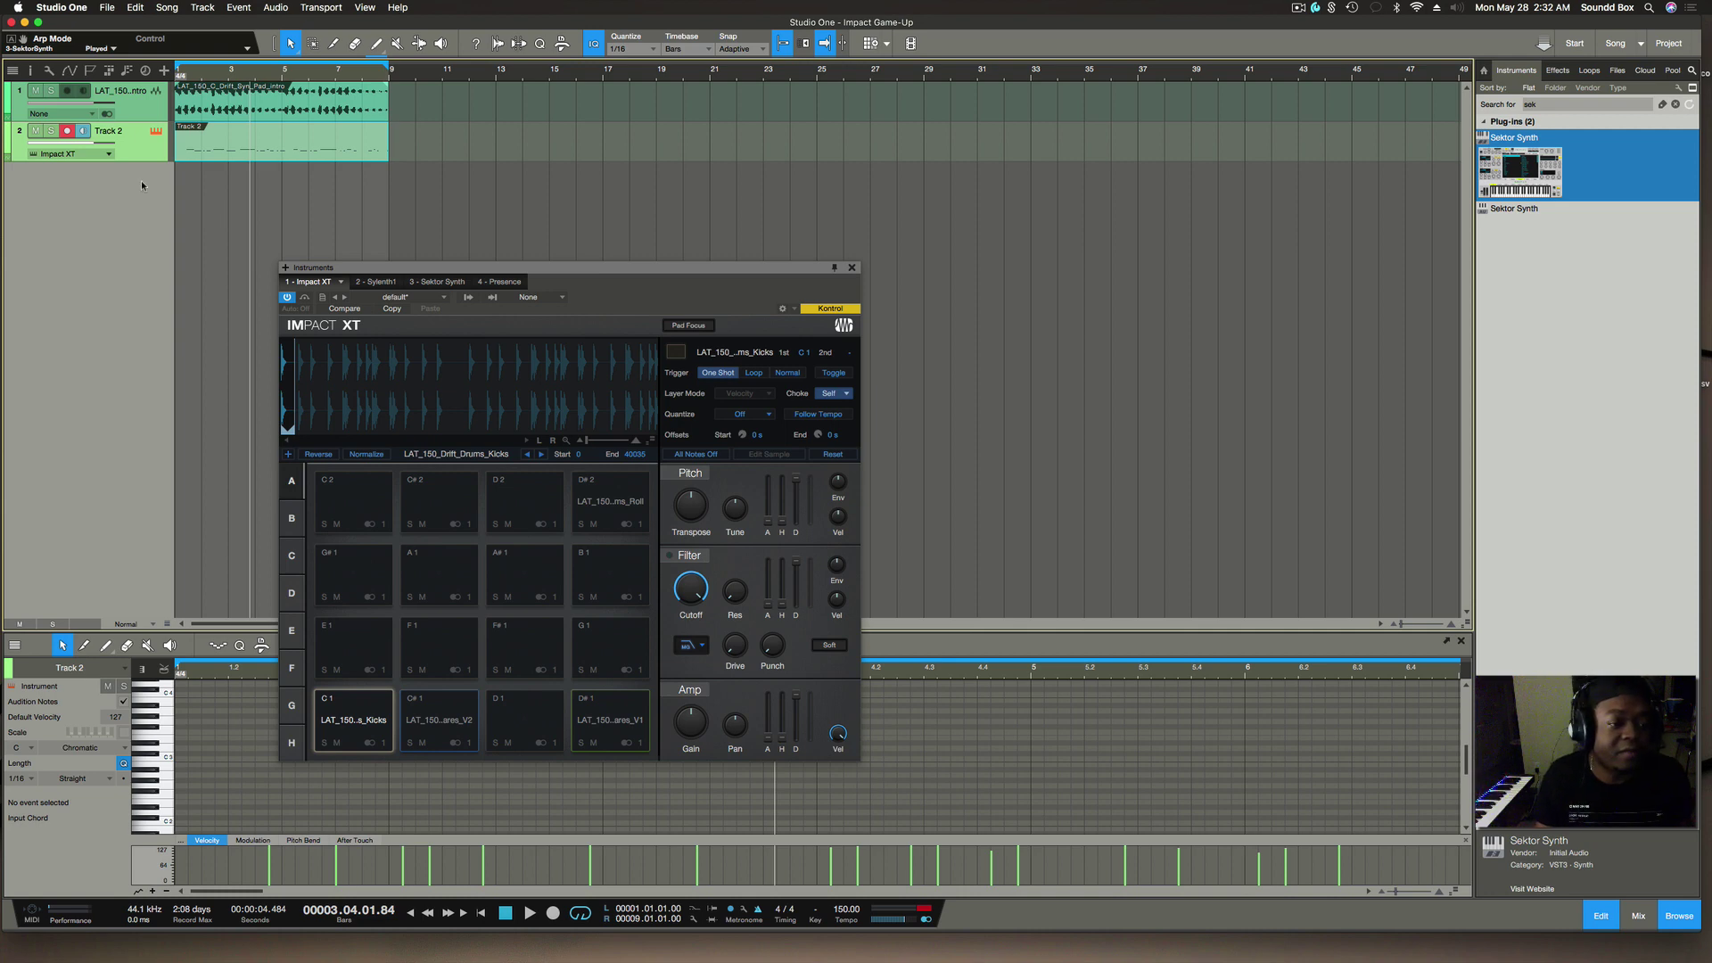
Set the arrangement's quantize value to 1/8 with the recorded Track 2 drum clip selected.
click(350, 134)
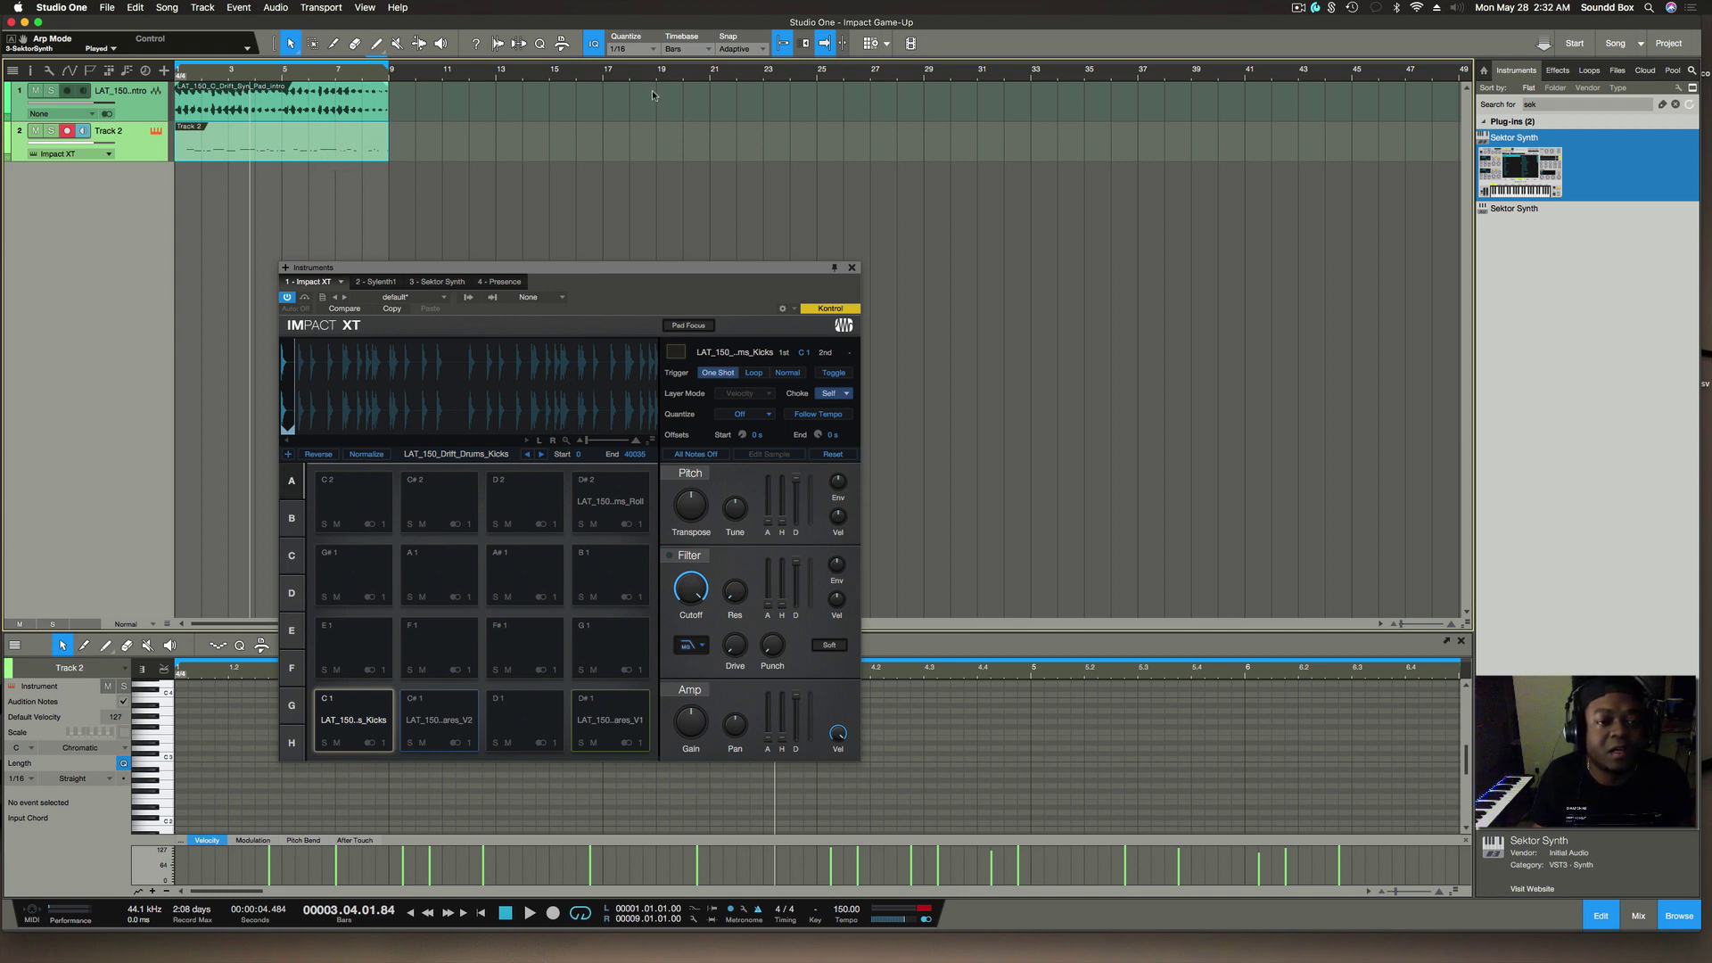
click(643, 49)
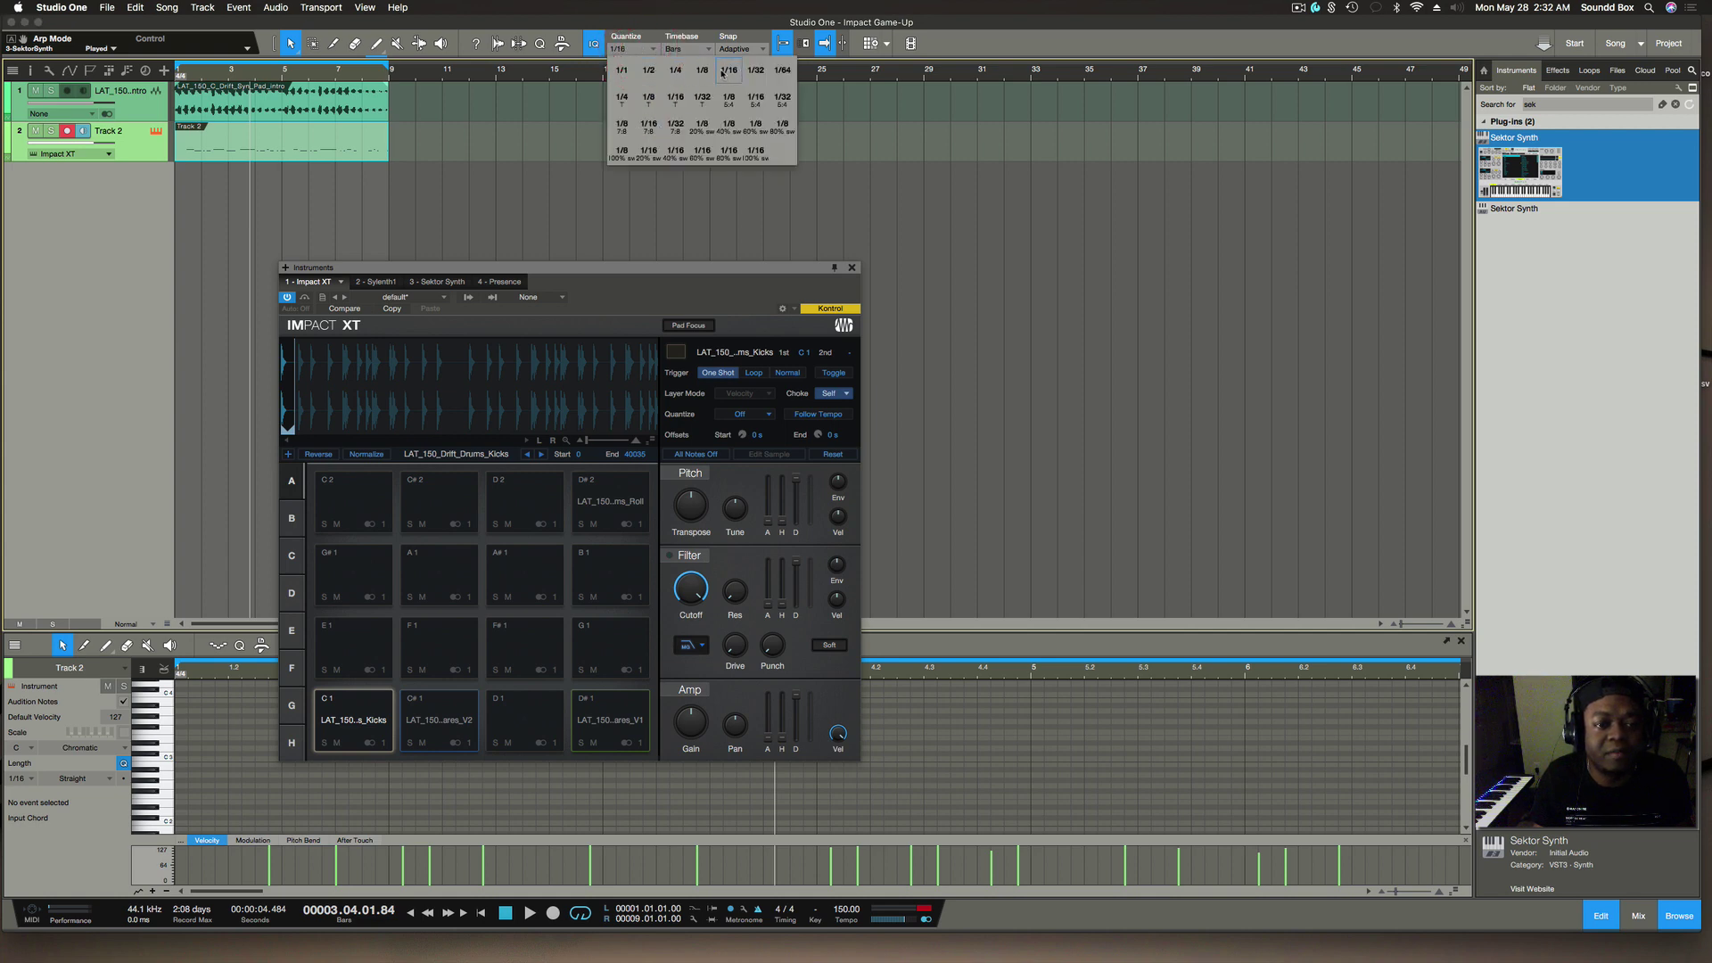
click(708, 73)
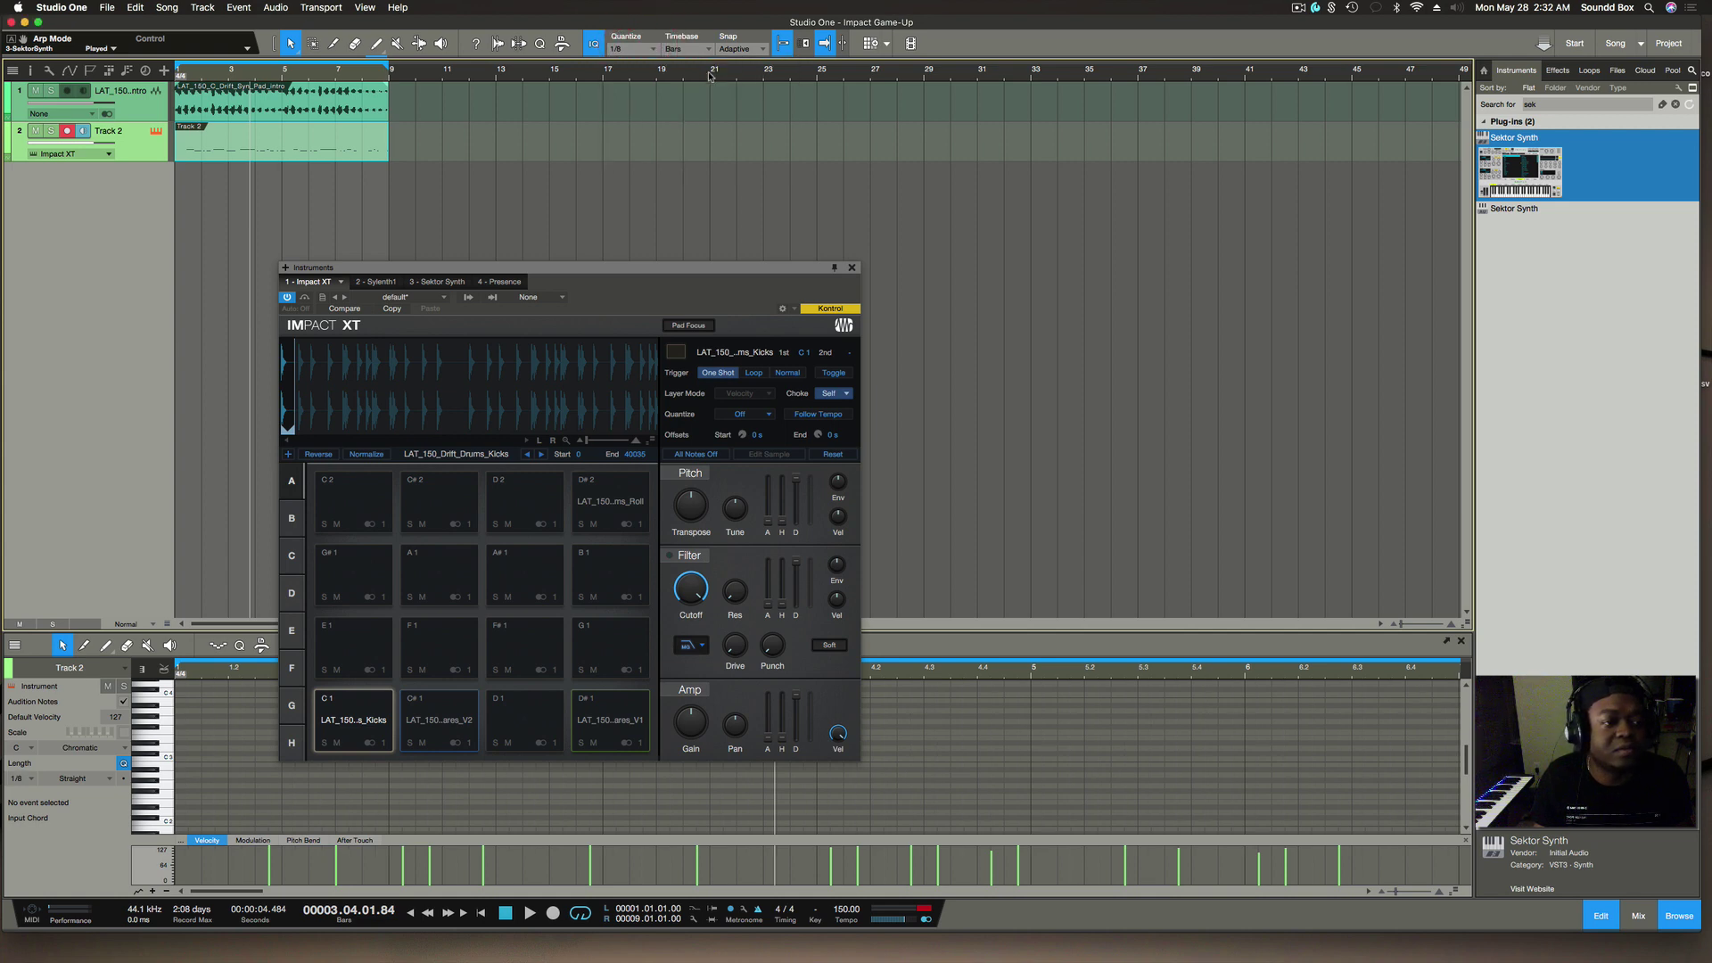
click(278, 143)
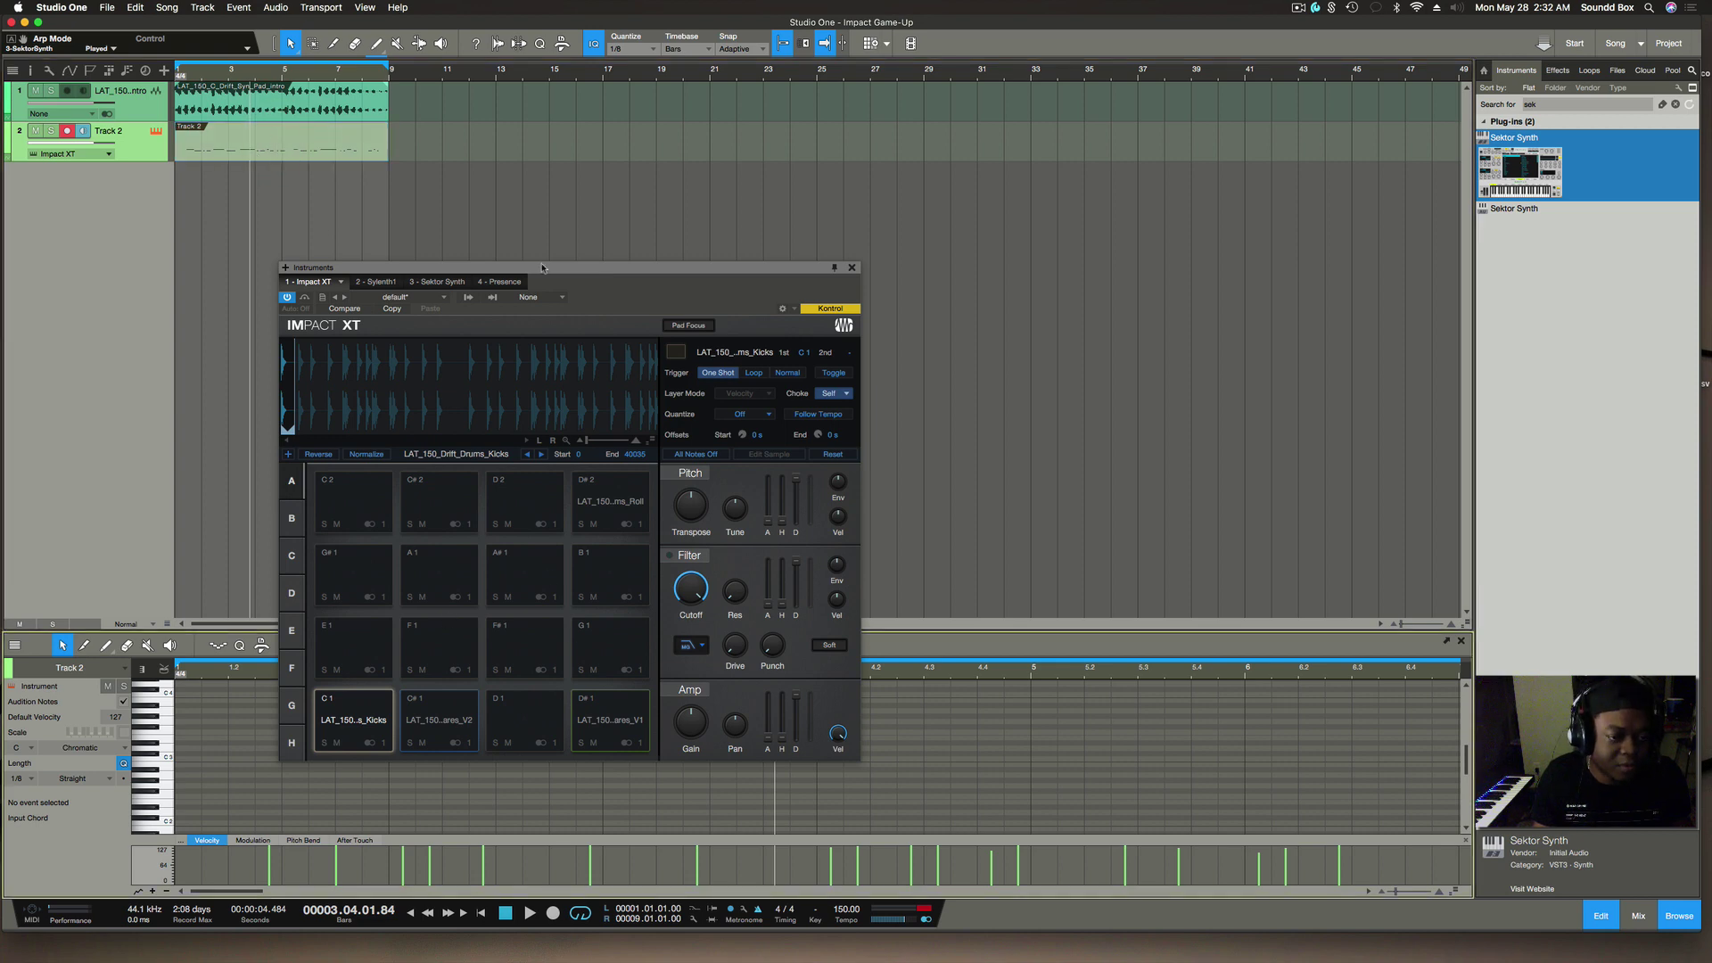
Move the Impact XT window clear of the note editor and look through Track 2's clip for the recorded drum notes.
drag(529, 269, 1026, 125)
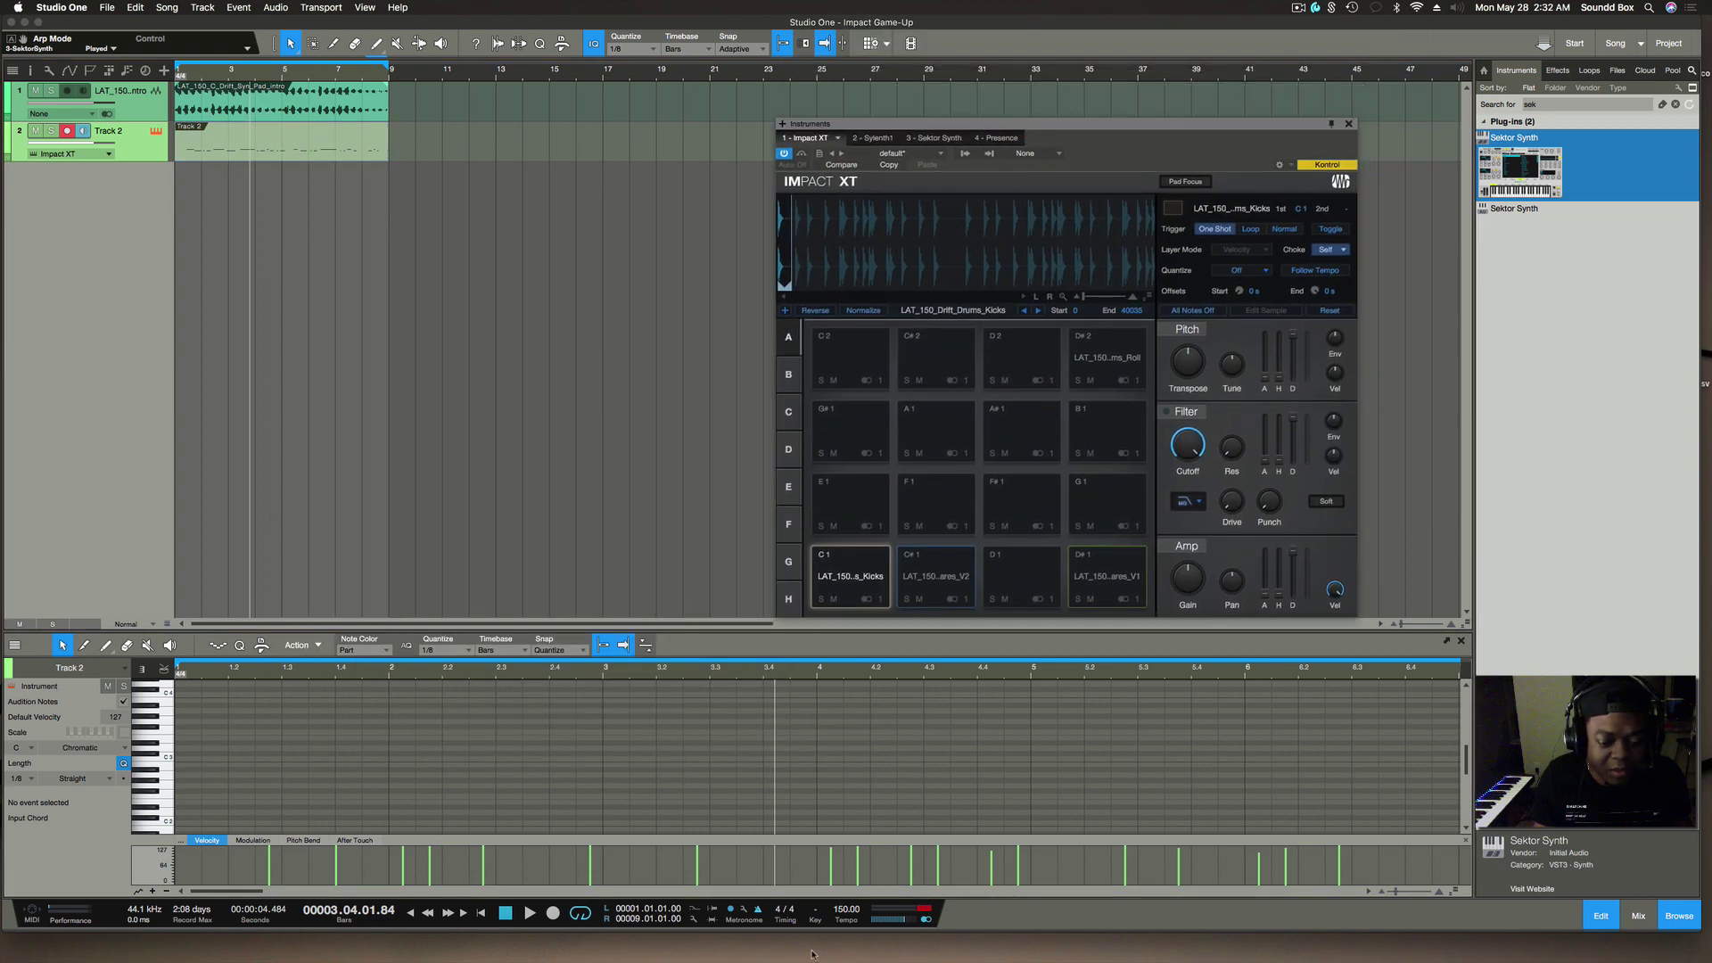
scroll(705, 753, right, 3)
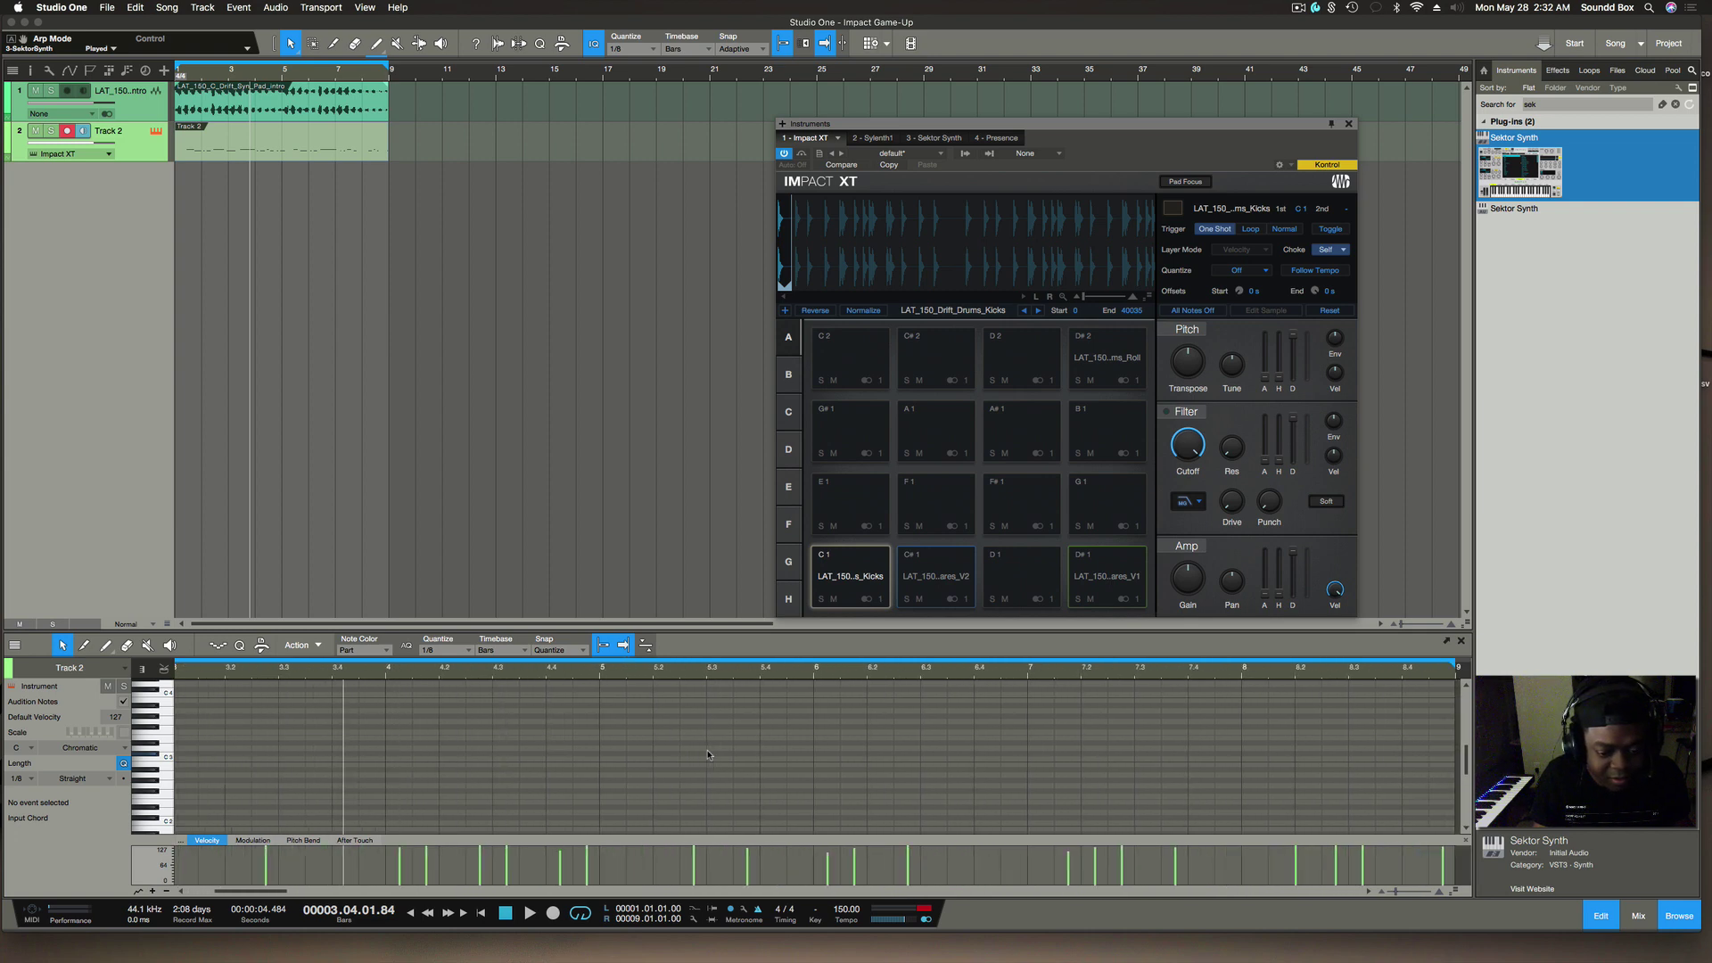
key(super+Left)
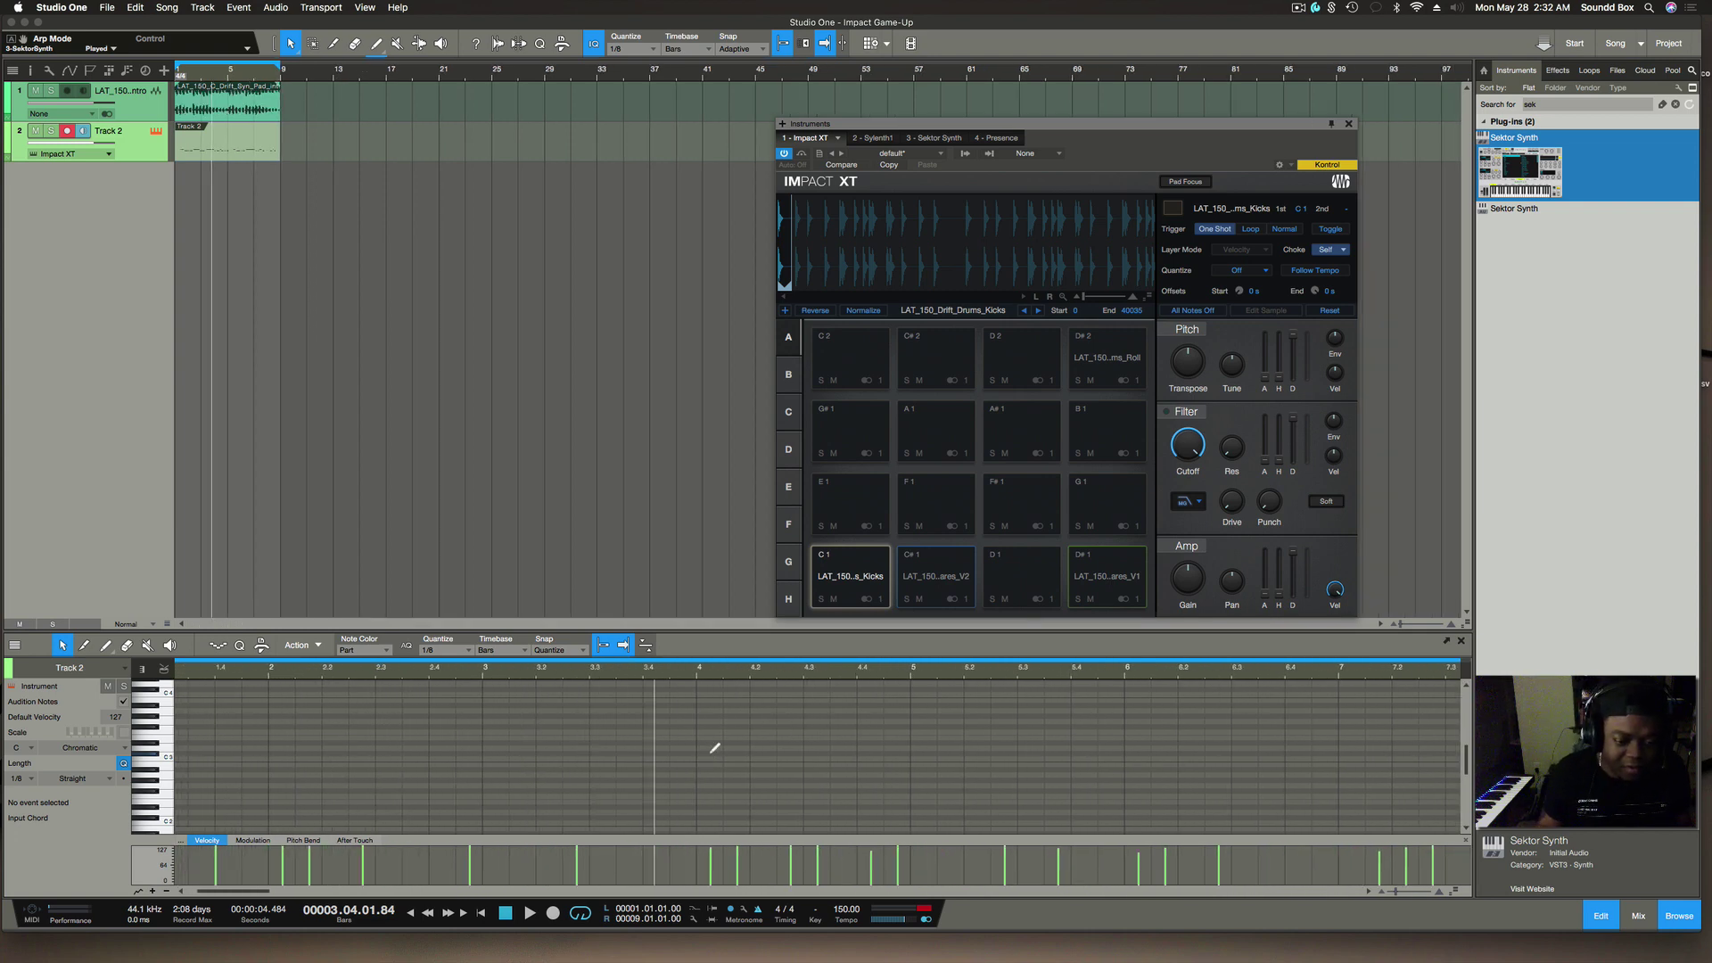
click(692, 793)
key(super+Up)
key(super+Up)
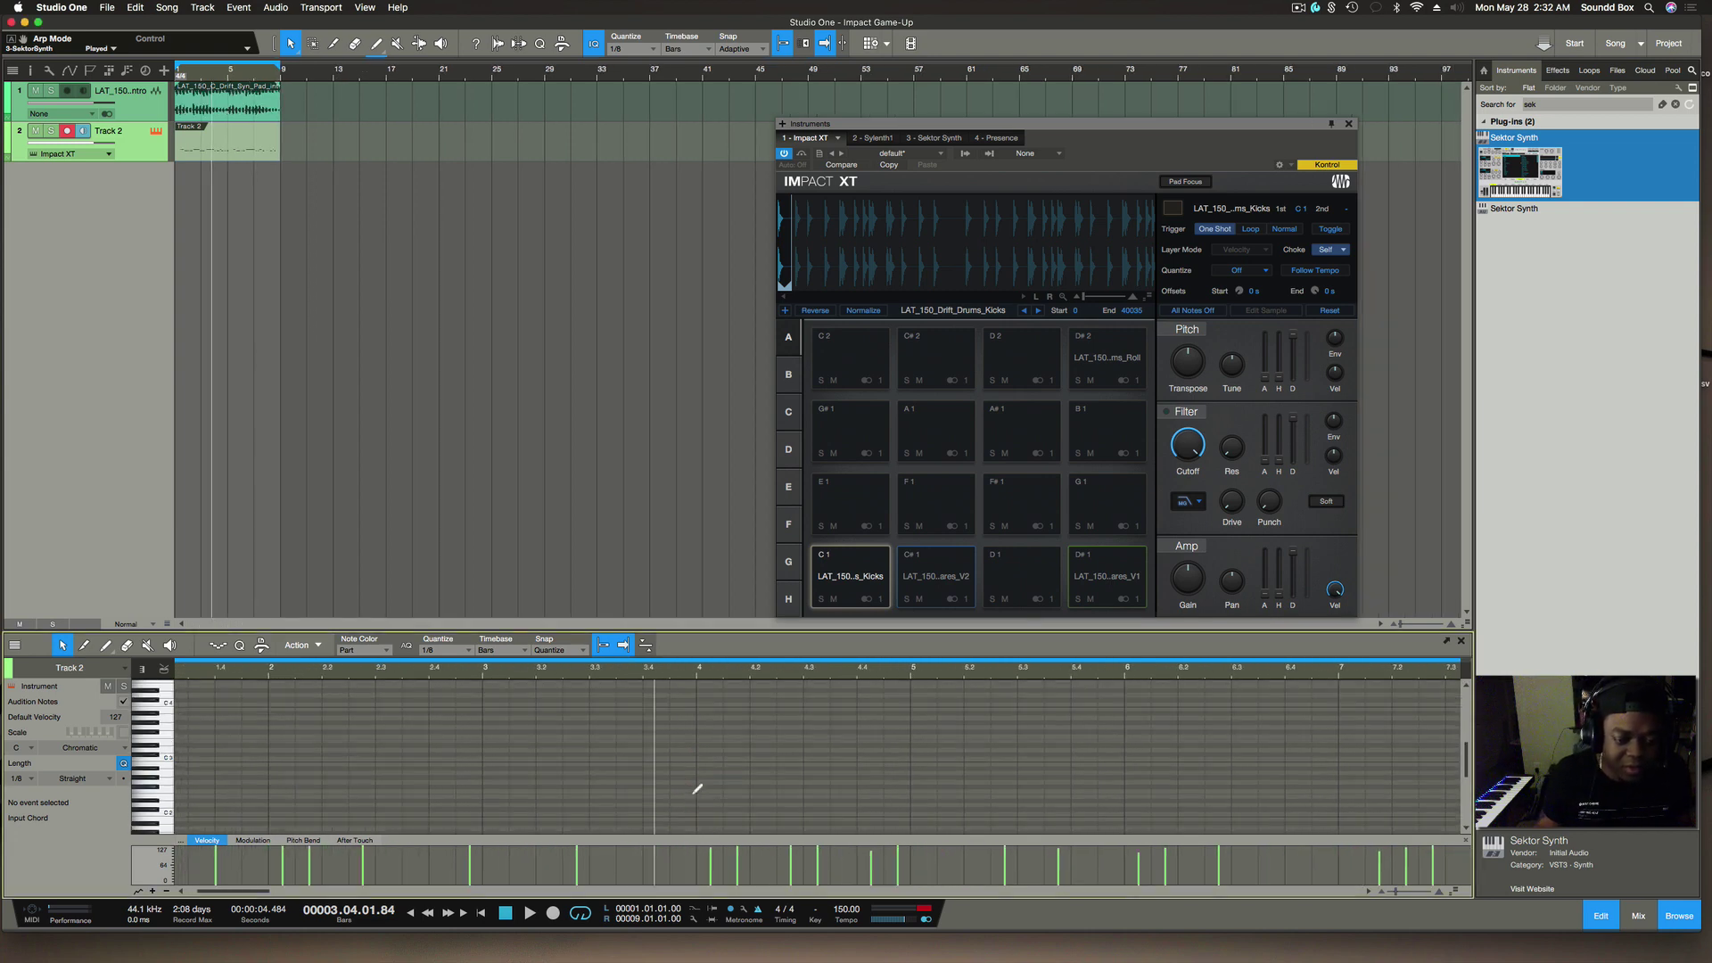
scroll(697, 790, up, 3)
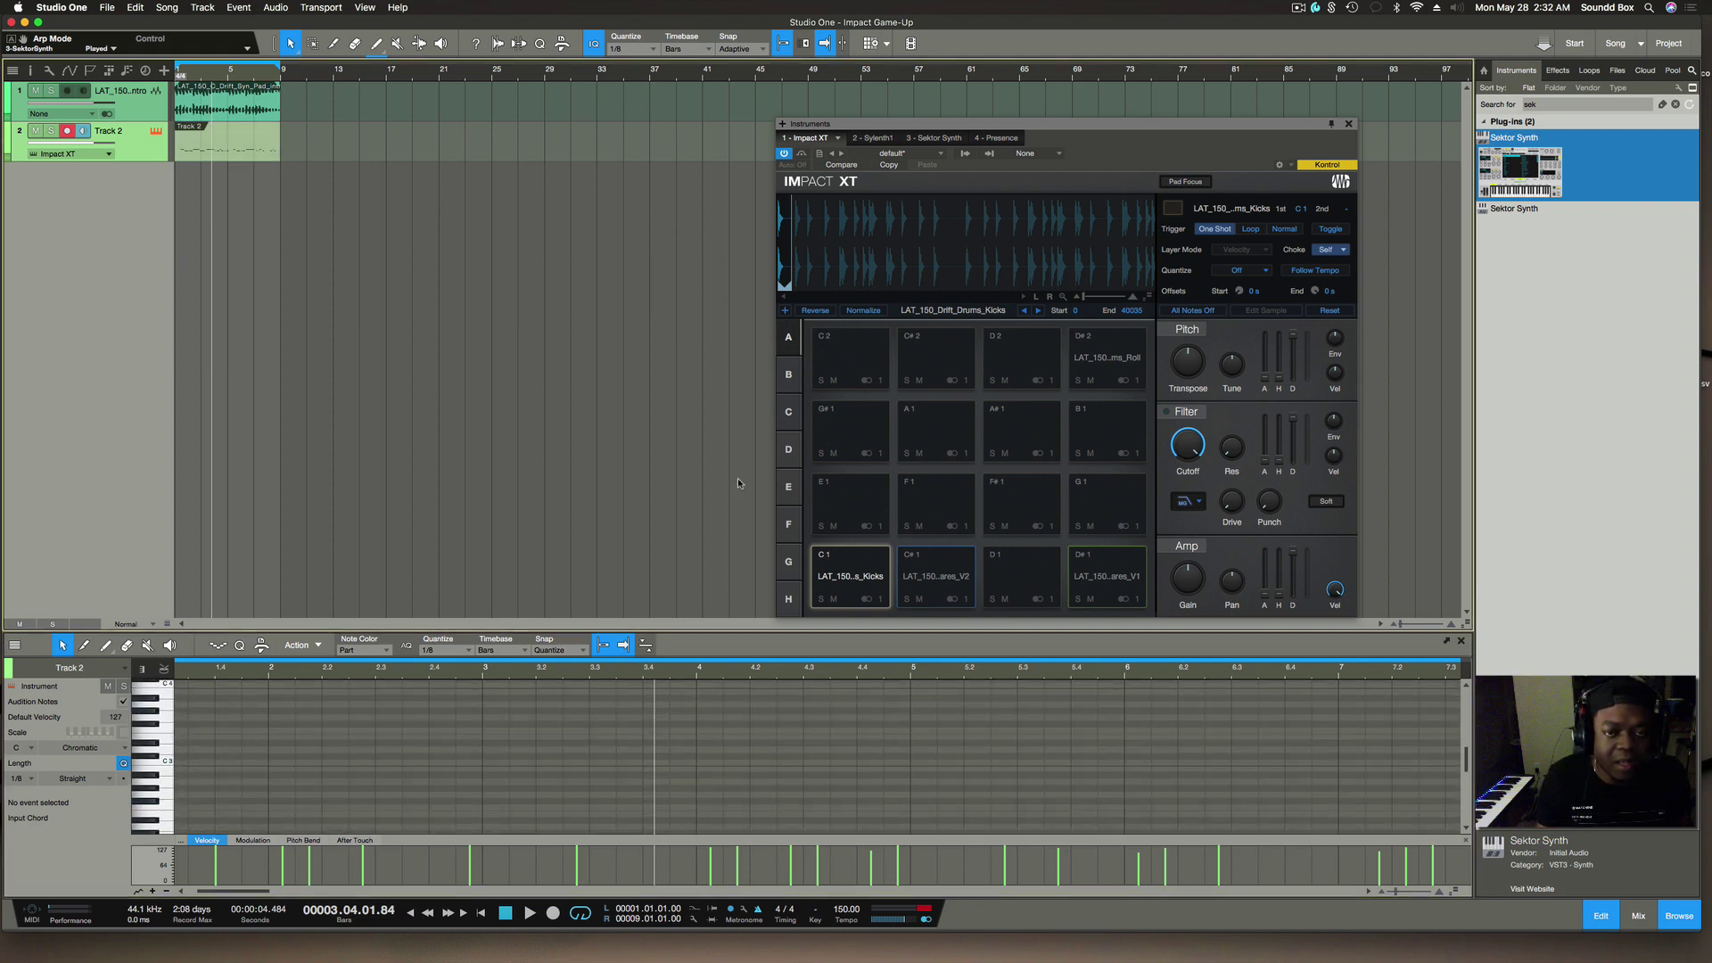
click(703, 763)
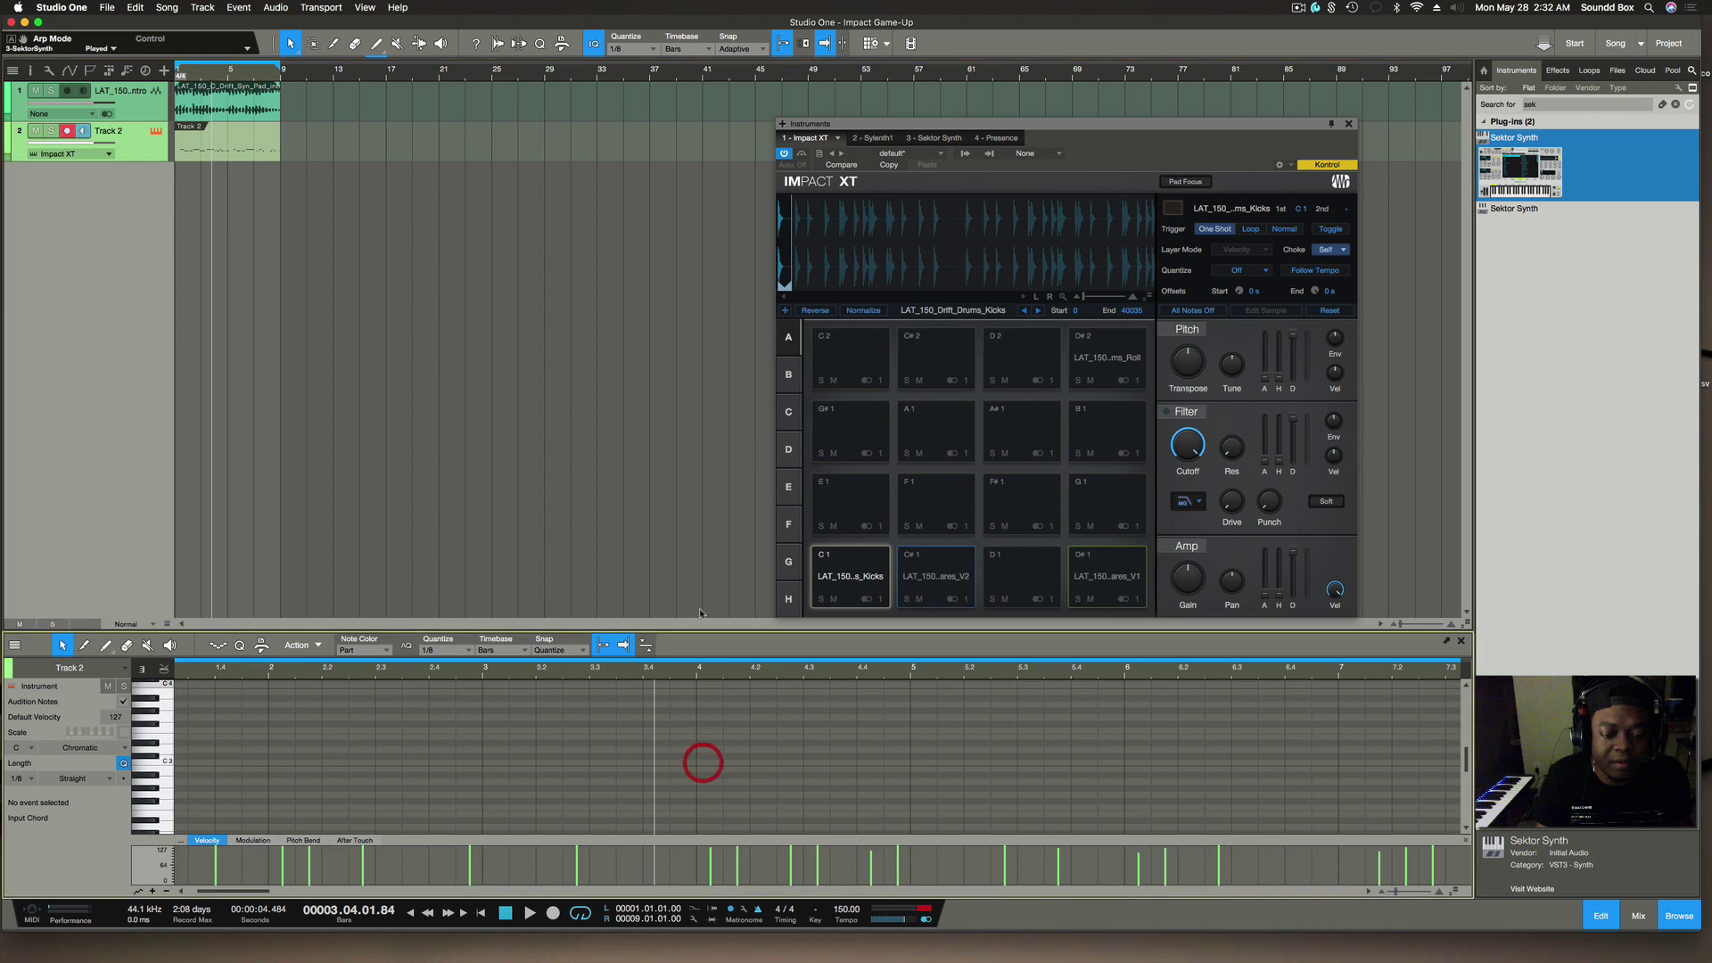
click(627, 312)
click(774, 757)
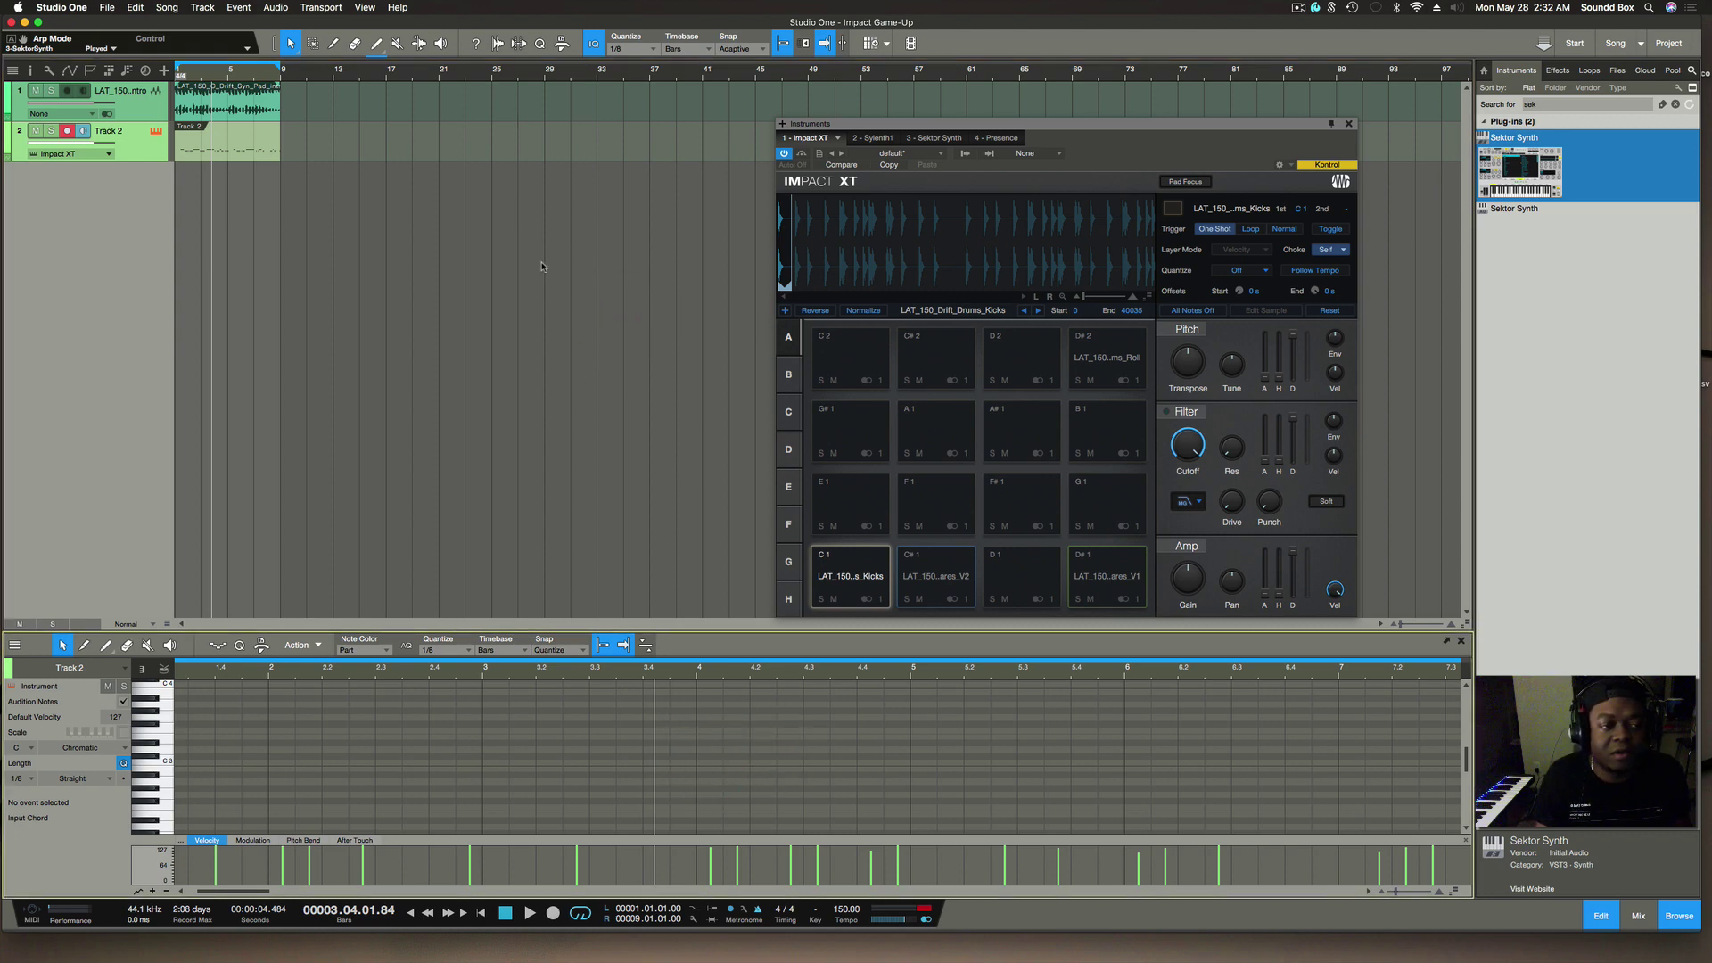
click(500, 248)
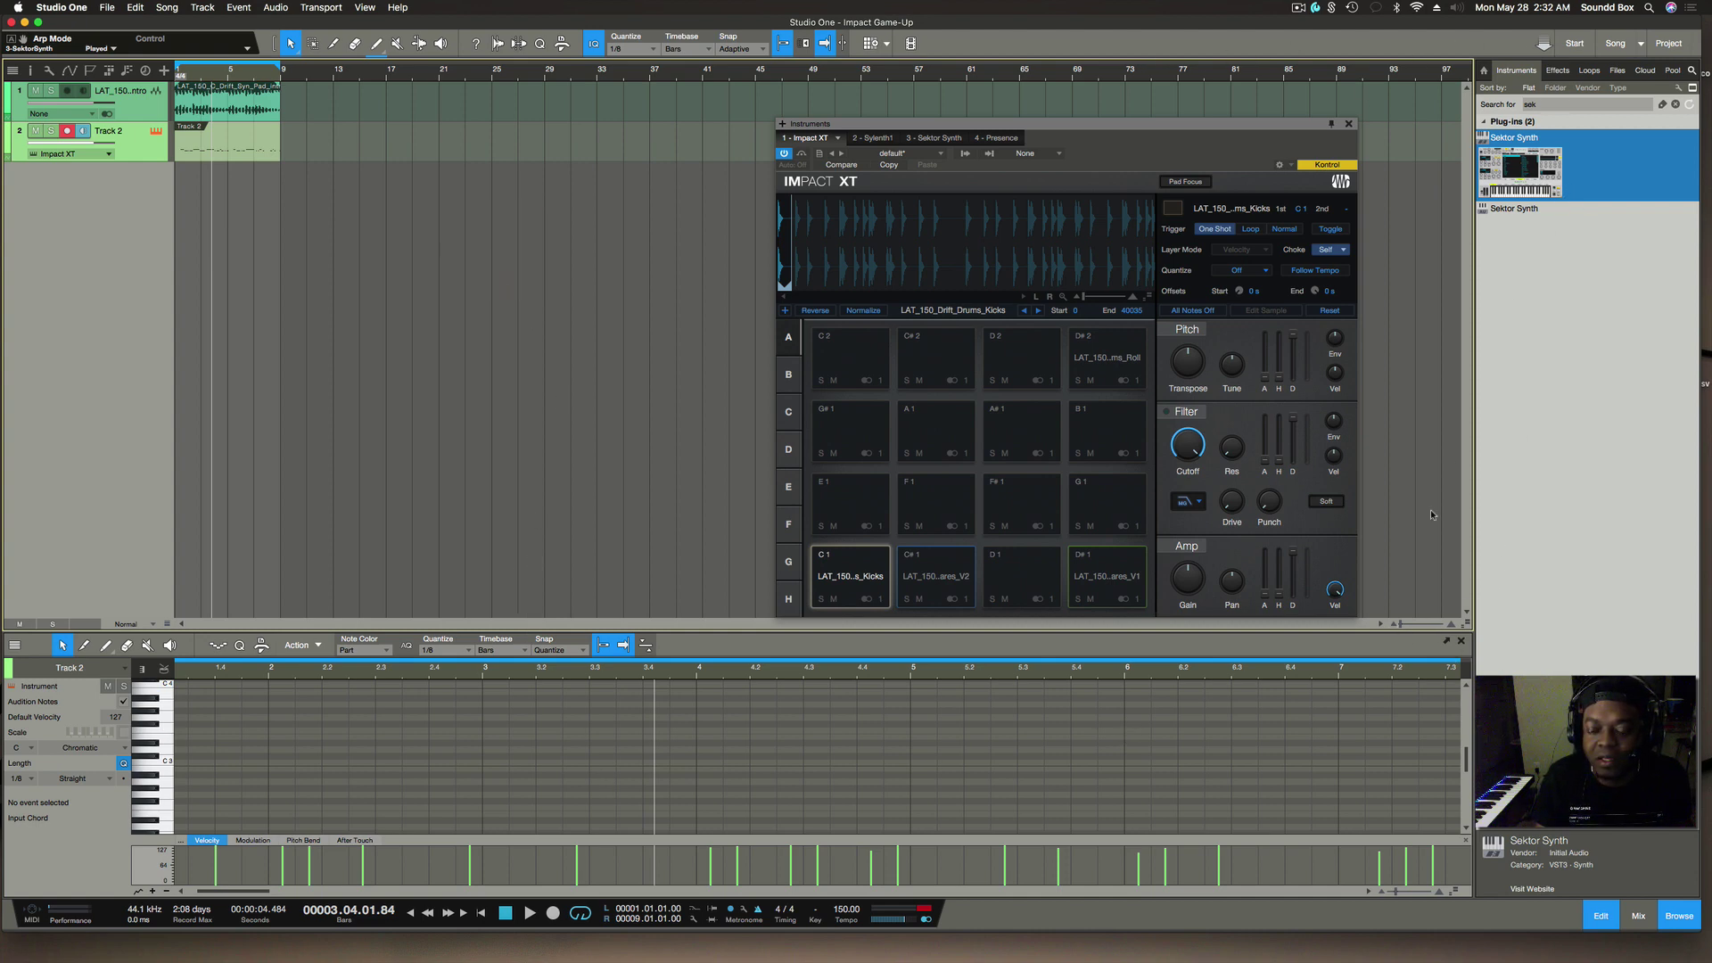
click(461, 728)
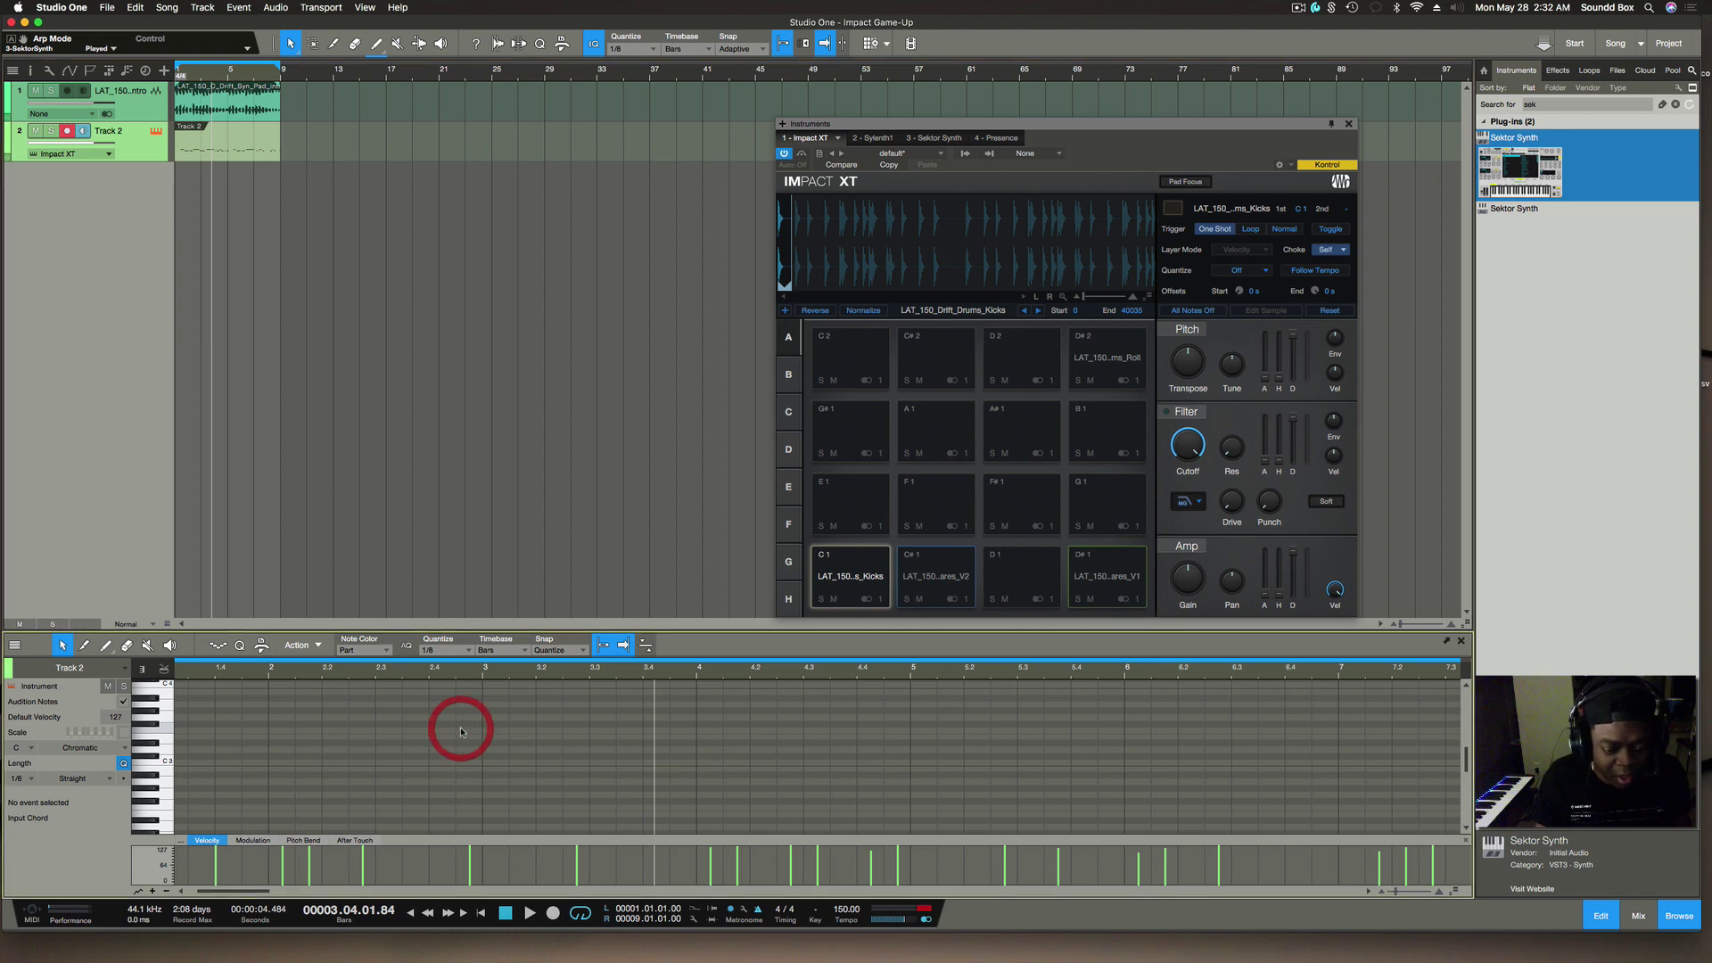
Play back the recorded Track 2 clip and delete all of its drum notes.
key(w)
key(w)
scroll(464, 724, up, 1)
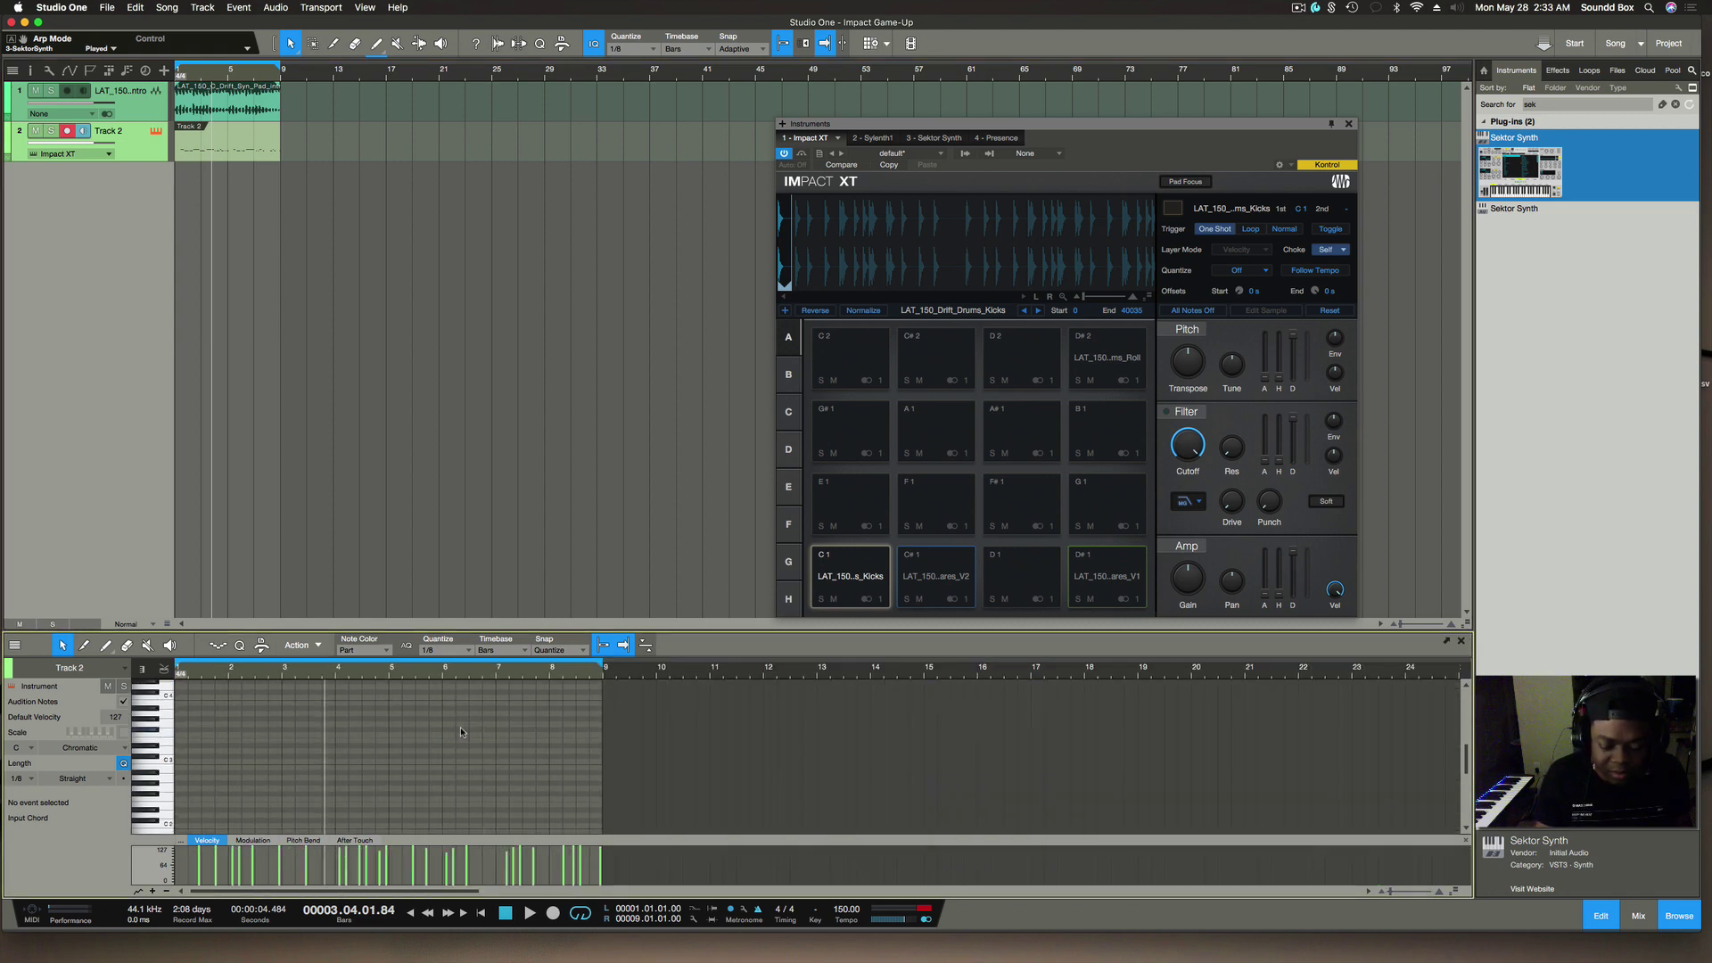
scroll(461, 723, right, 4)
scroll(462, 717, left, 4)
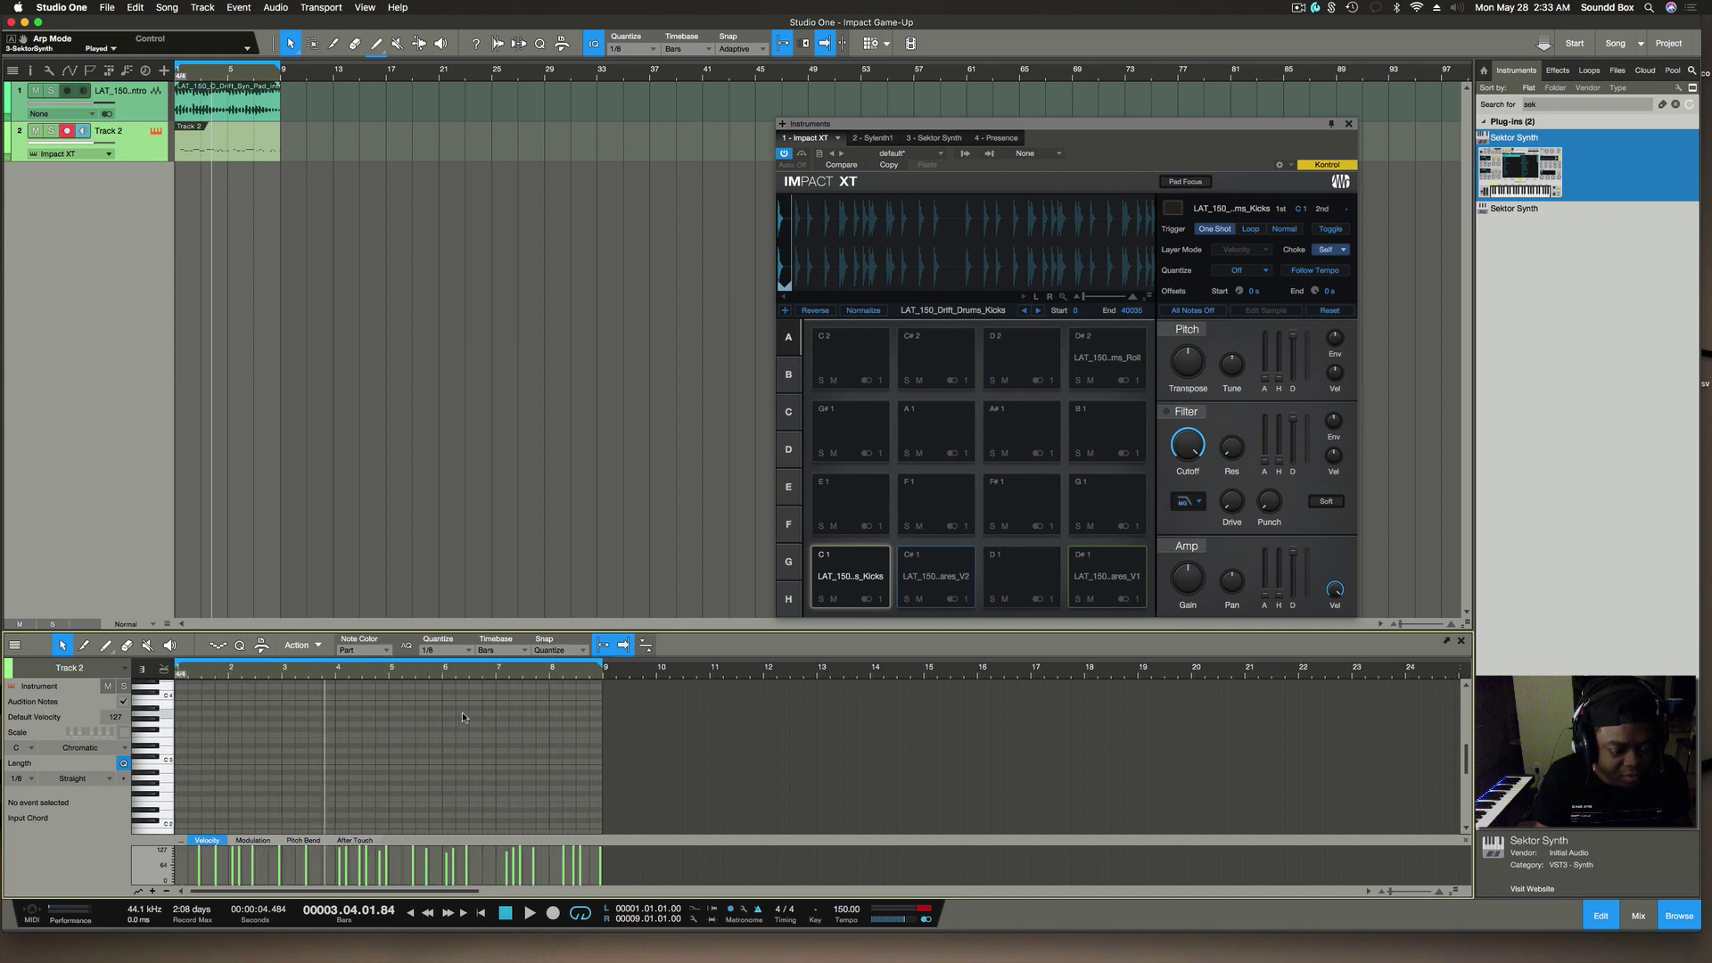
scroll(457, 713, down, 4)
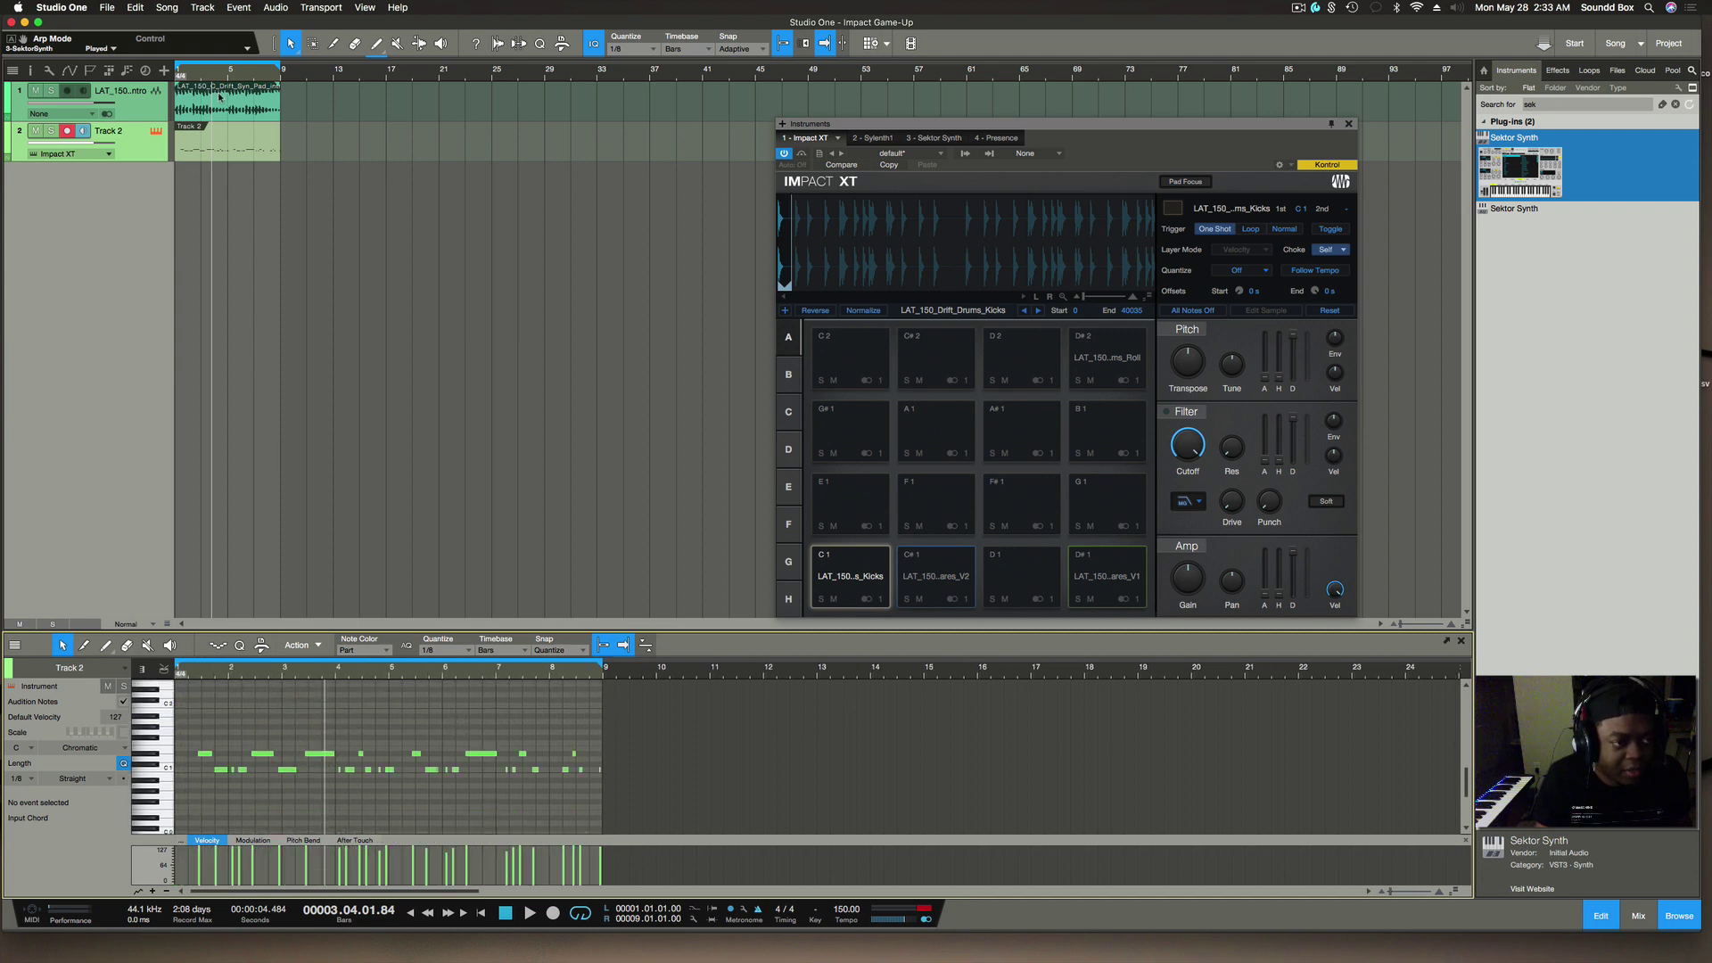
click(241, 141)
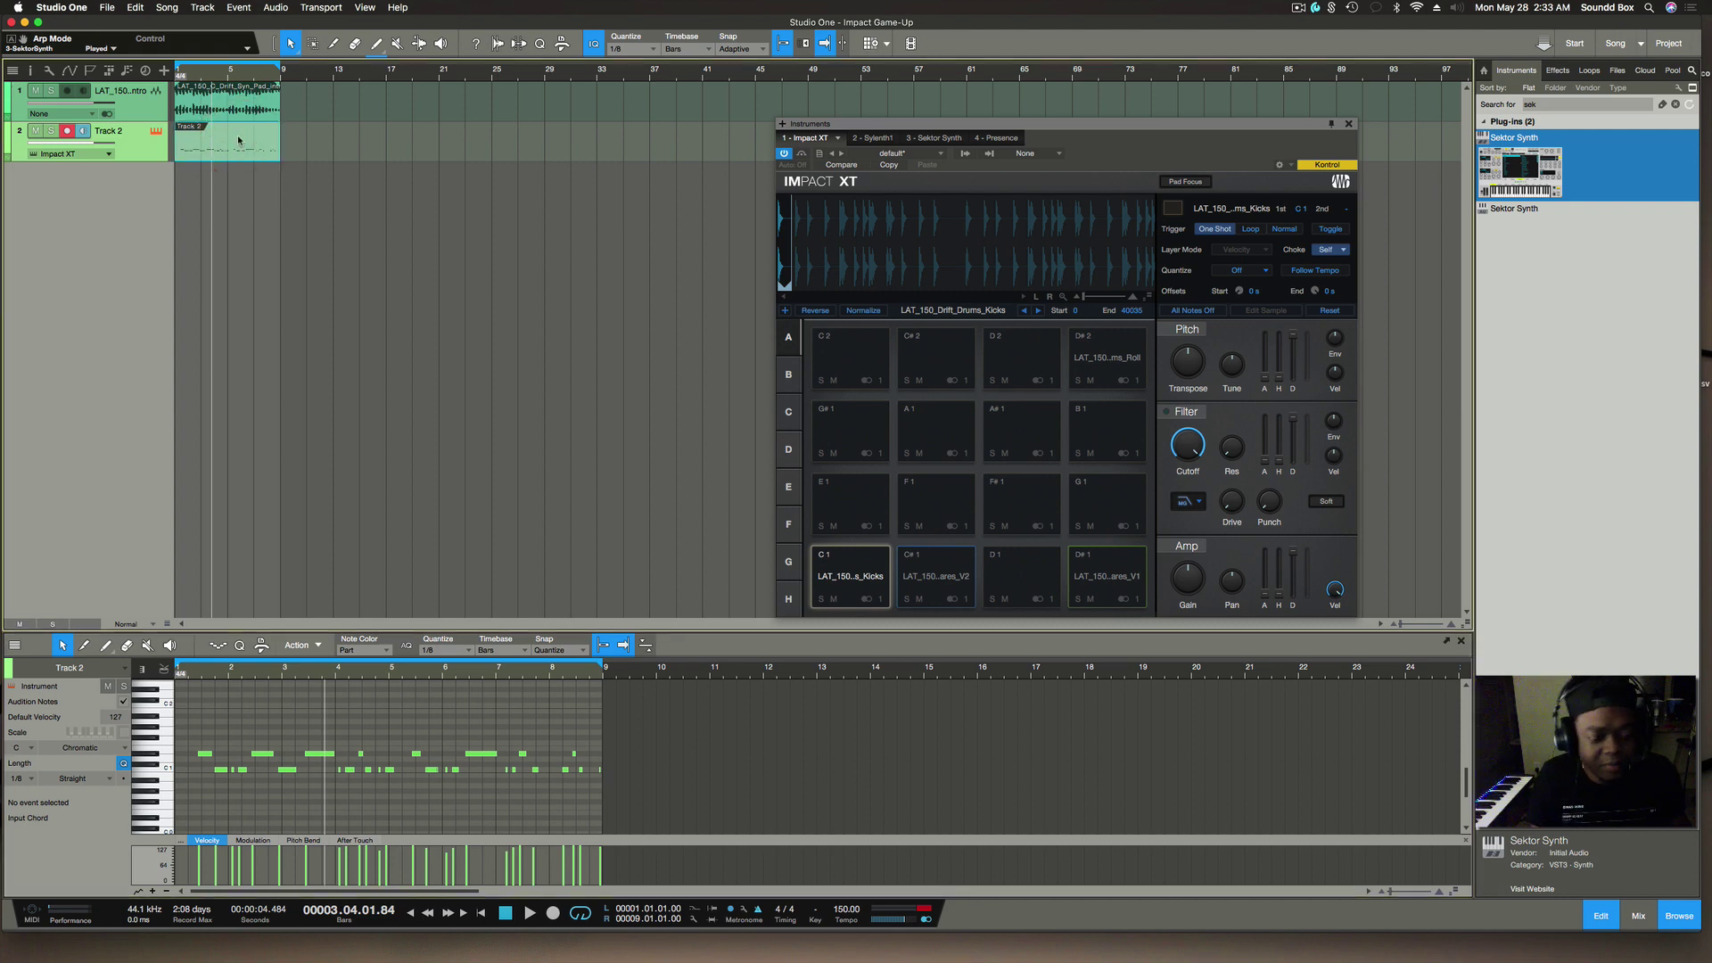
key(space)
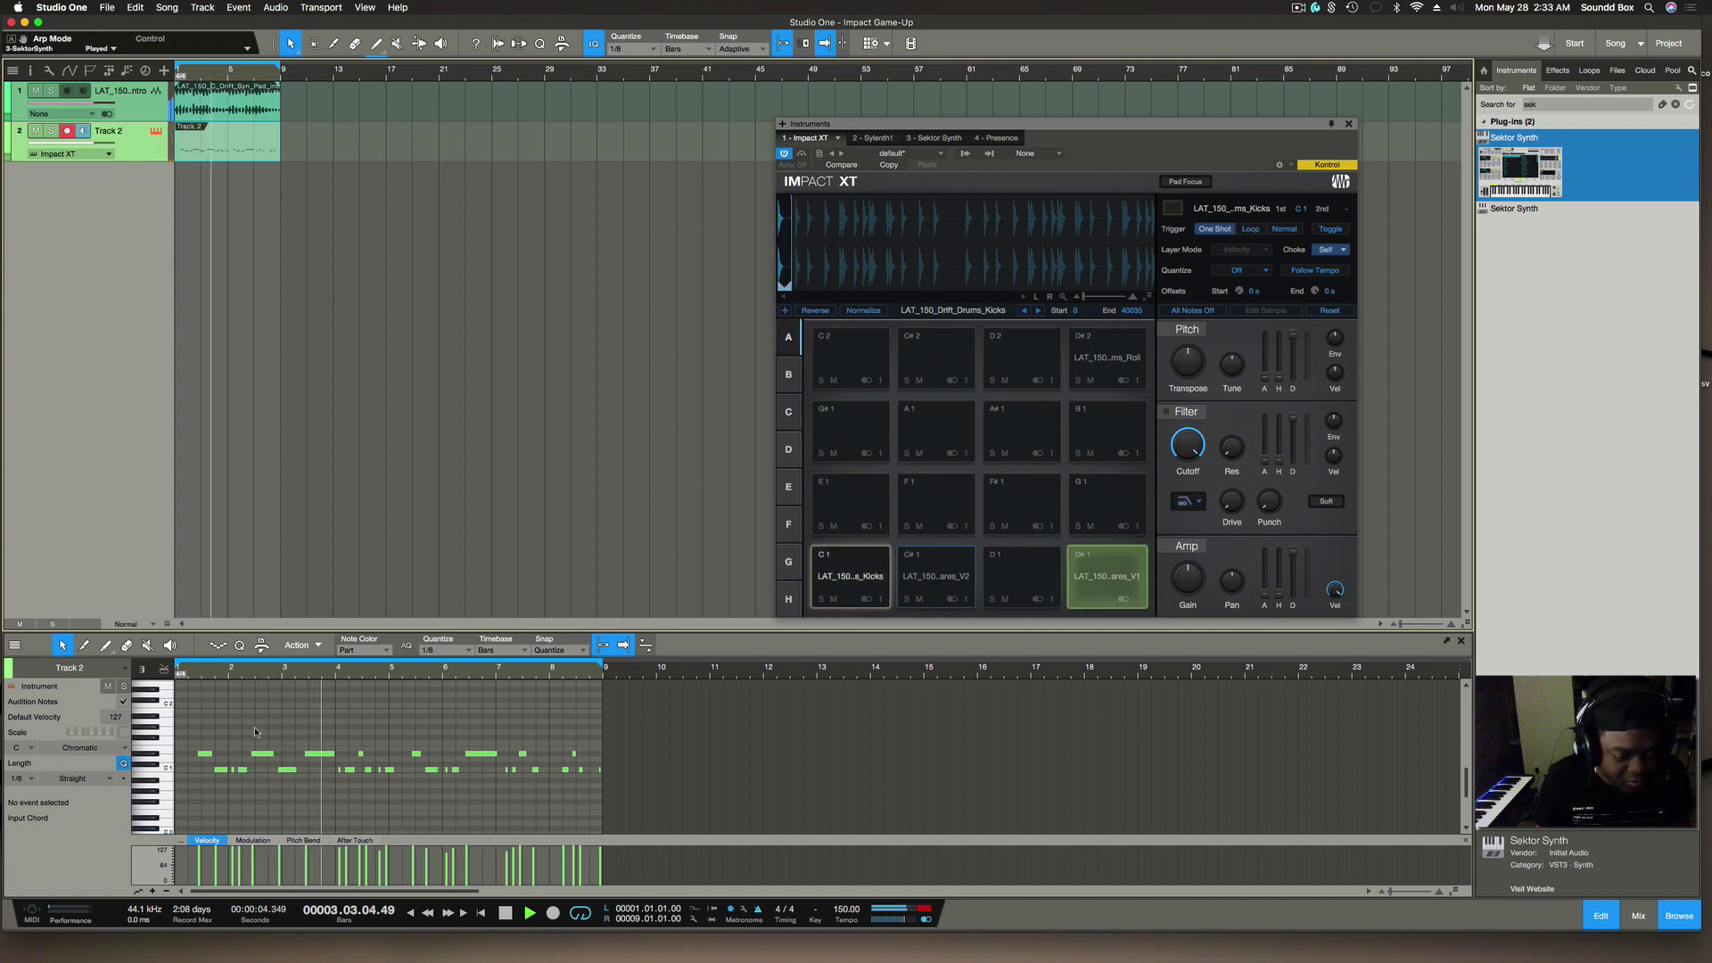
drag(193, 709, 618, 783)
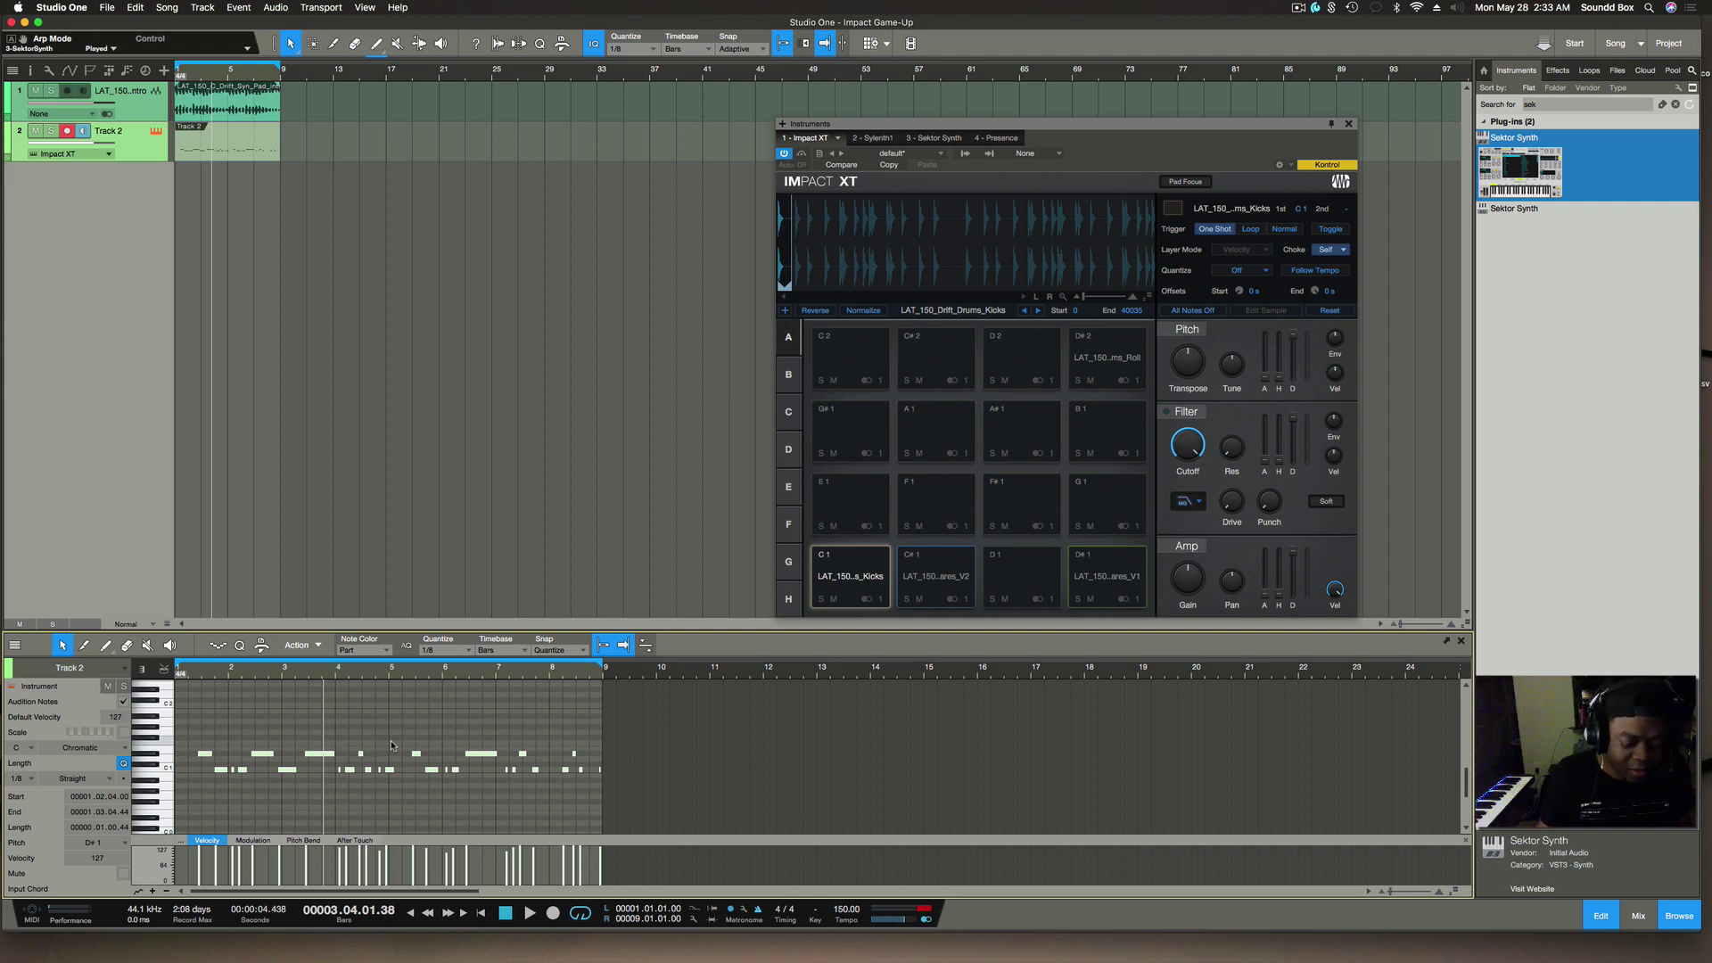
key(Delete)
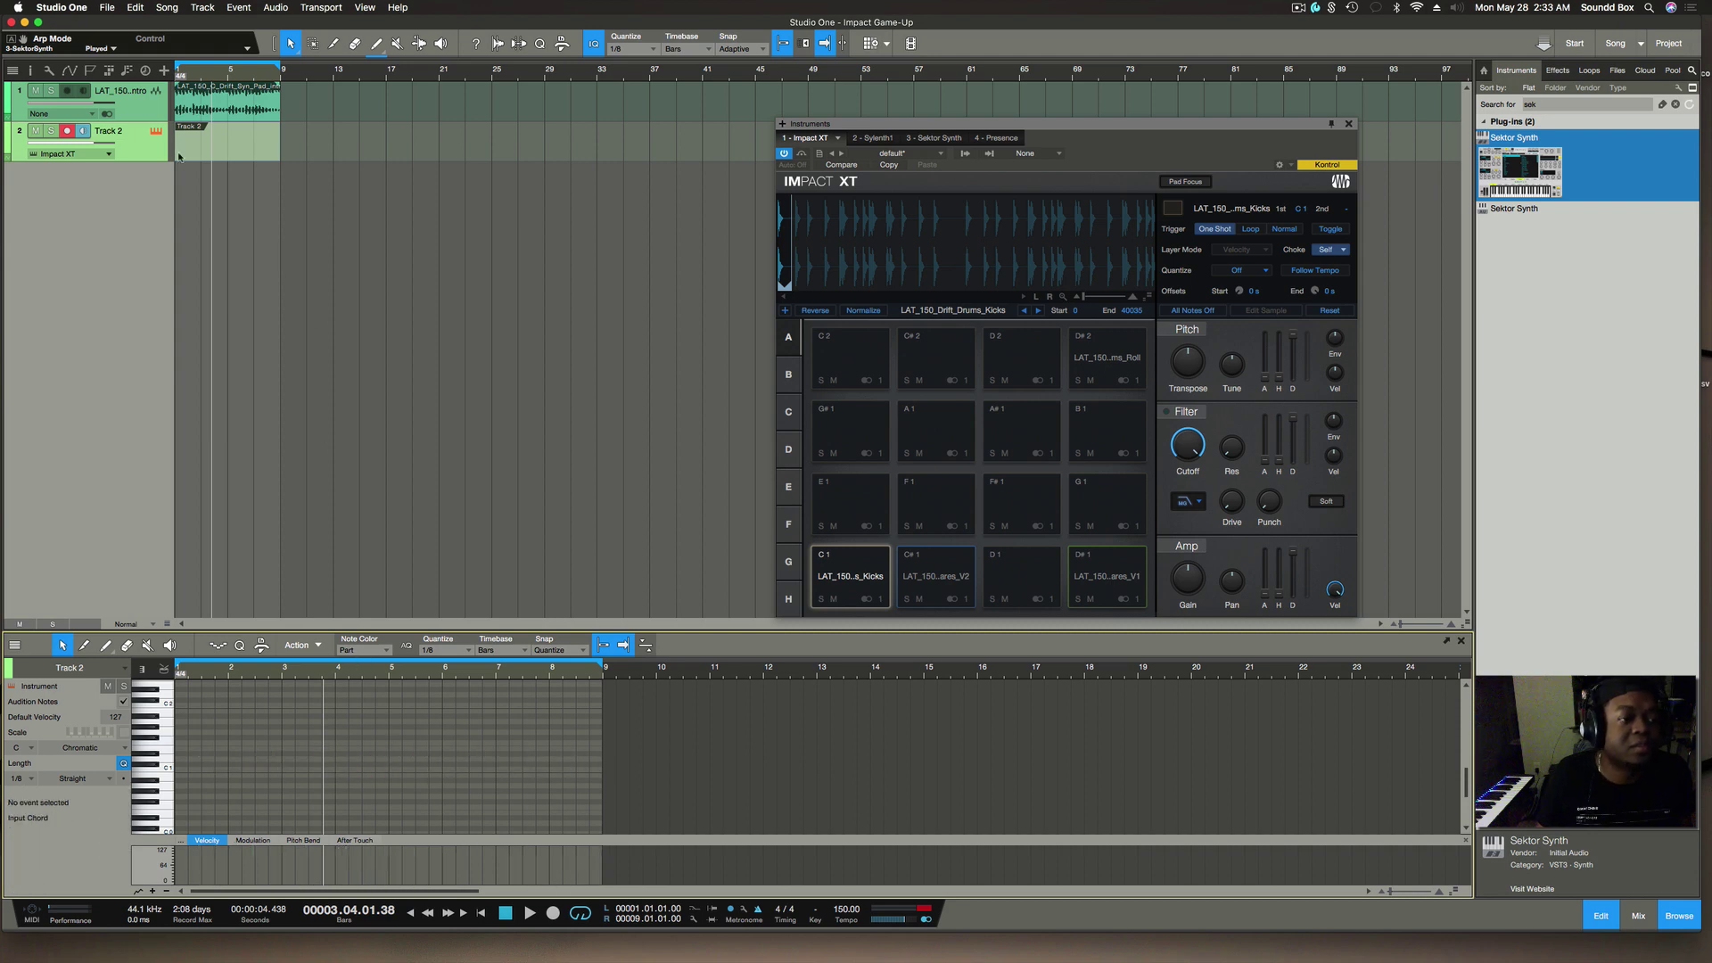
Replace the empty Track 2 clip with a four-bar Impact XT pattern starting at bar 1.
click(243, 150)
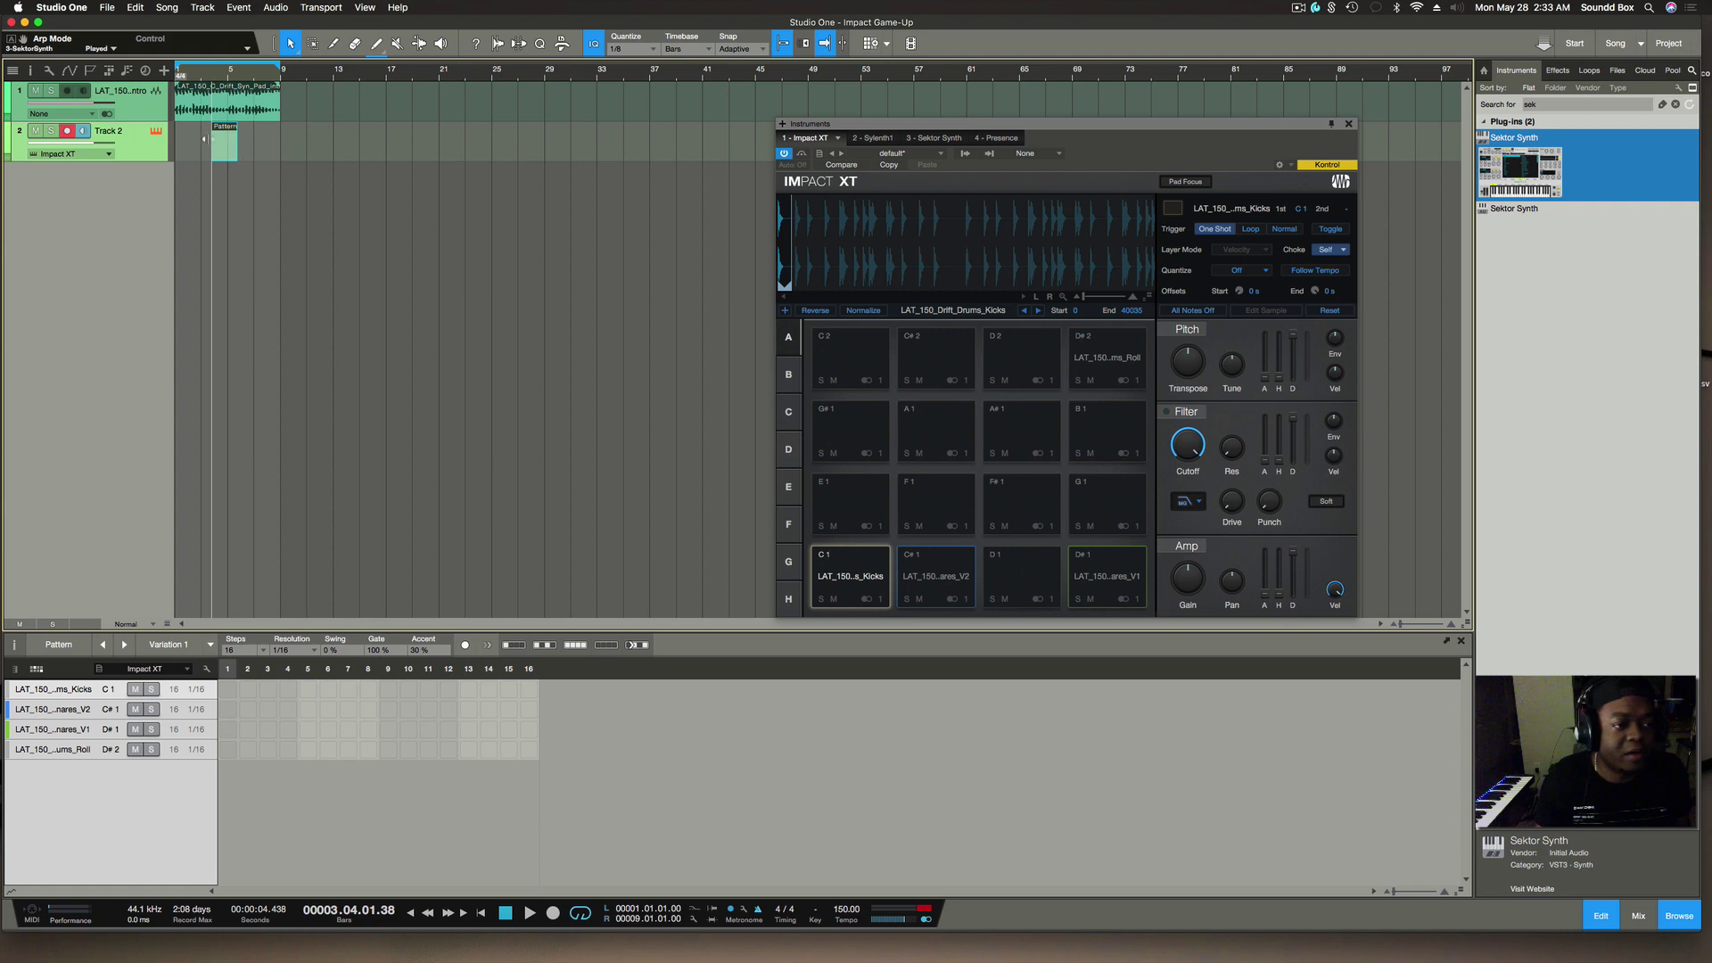
drag(210, 141, 161, 155)
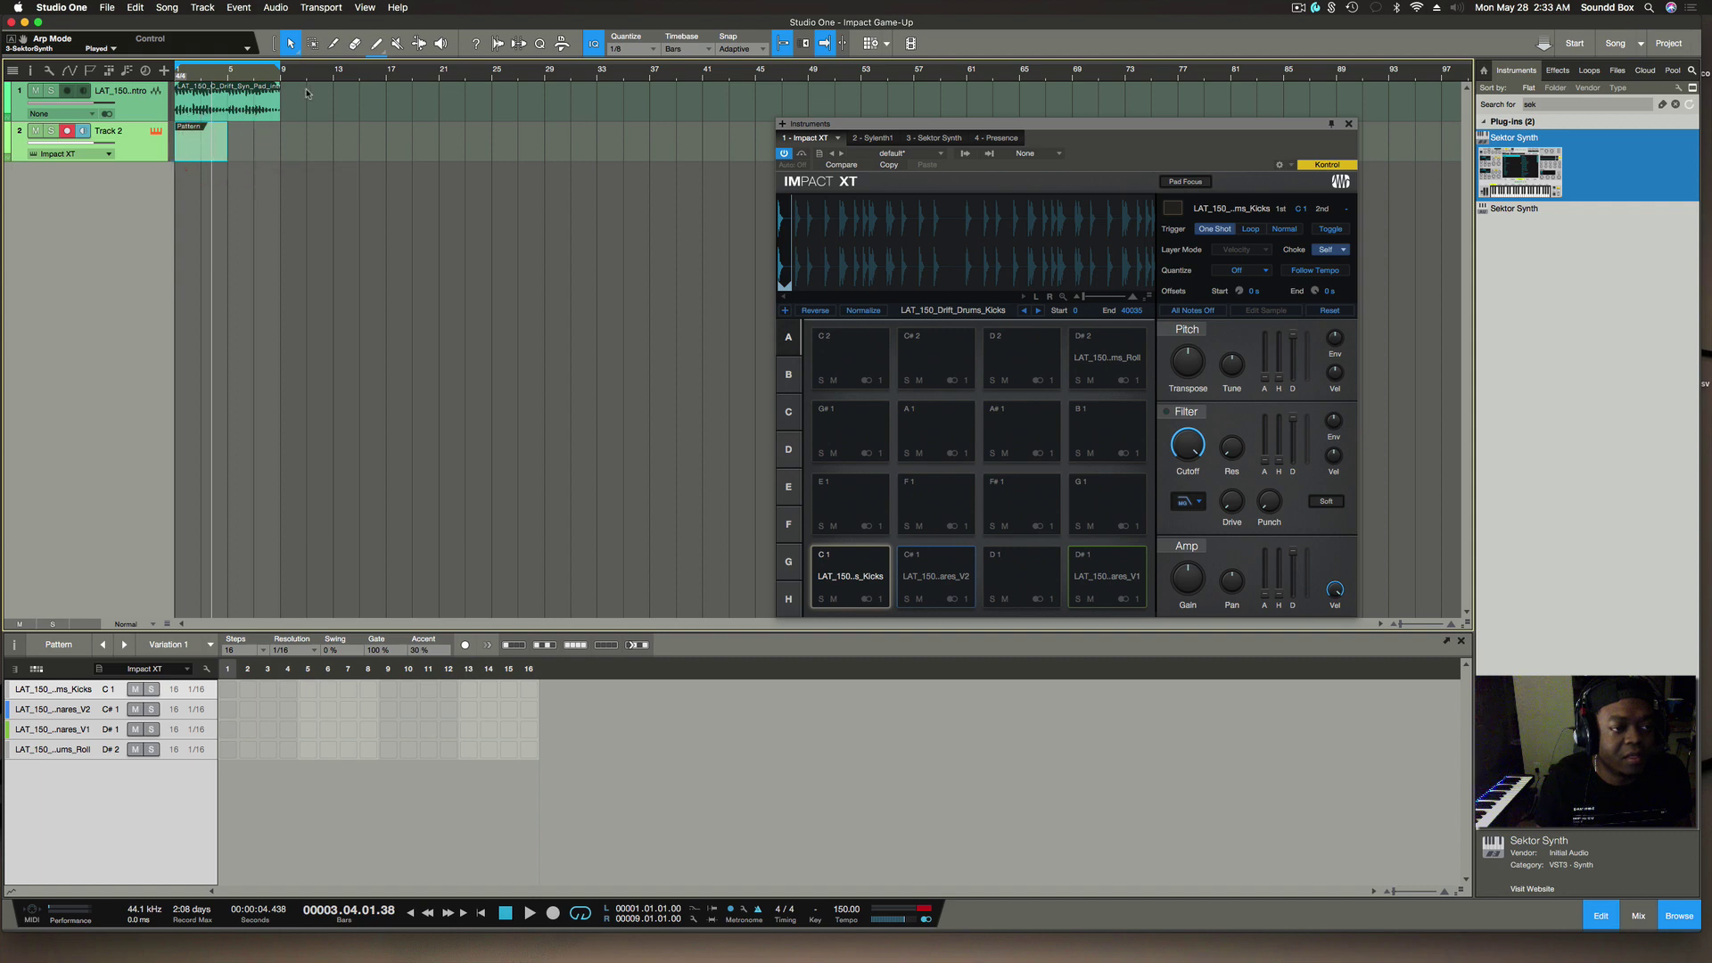
key(e)
key(e)
key(e)
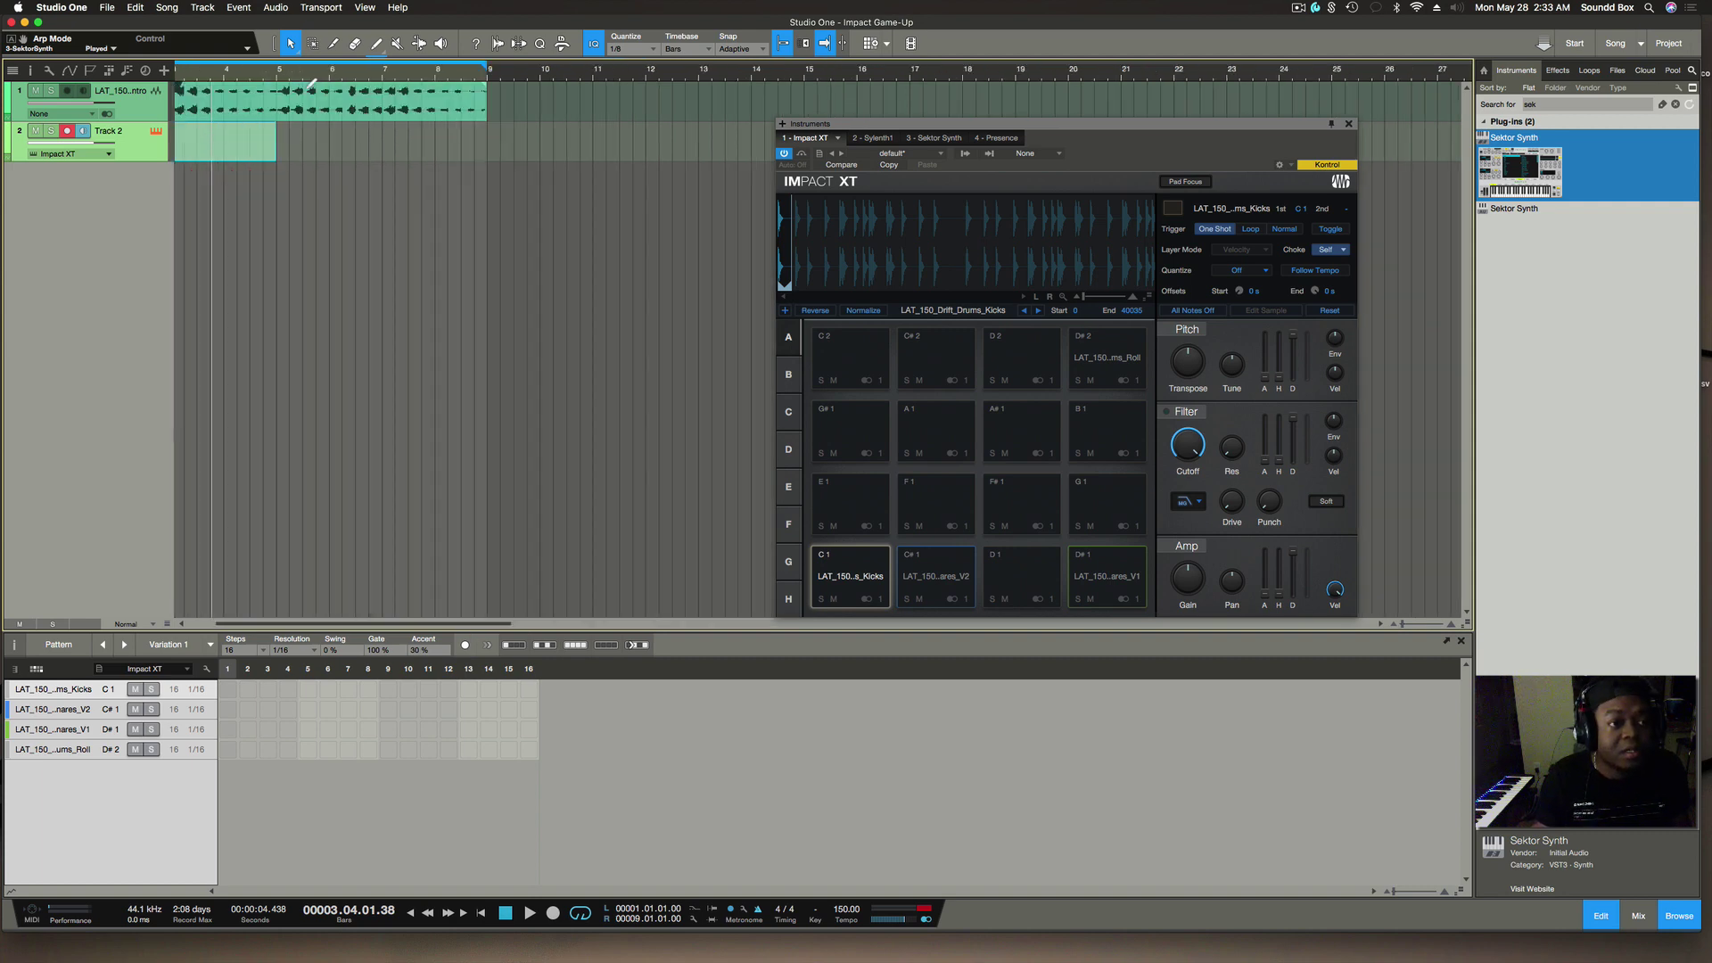
scroll(406, 205, left, 5)
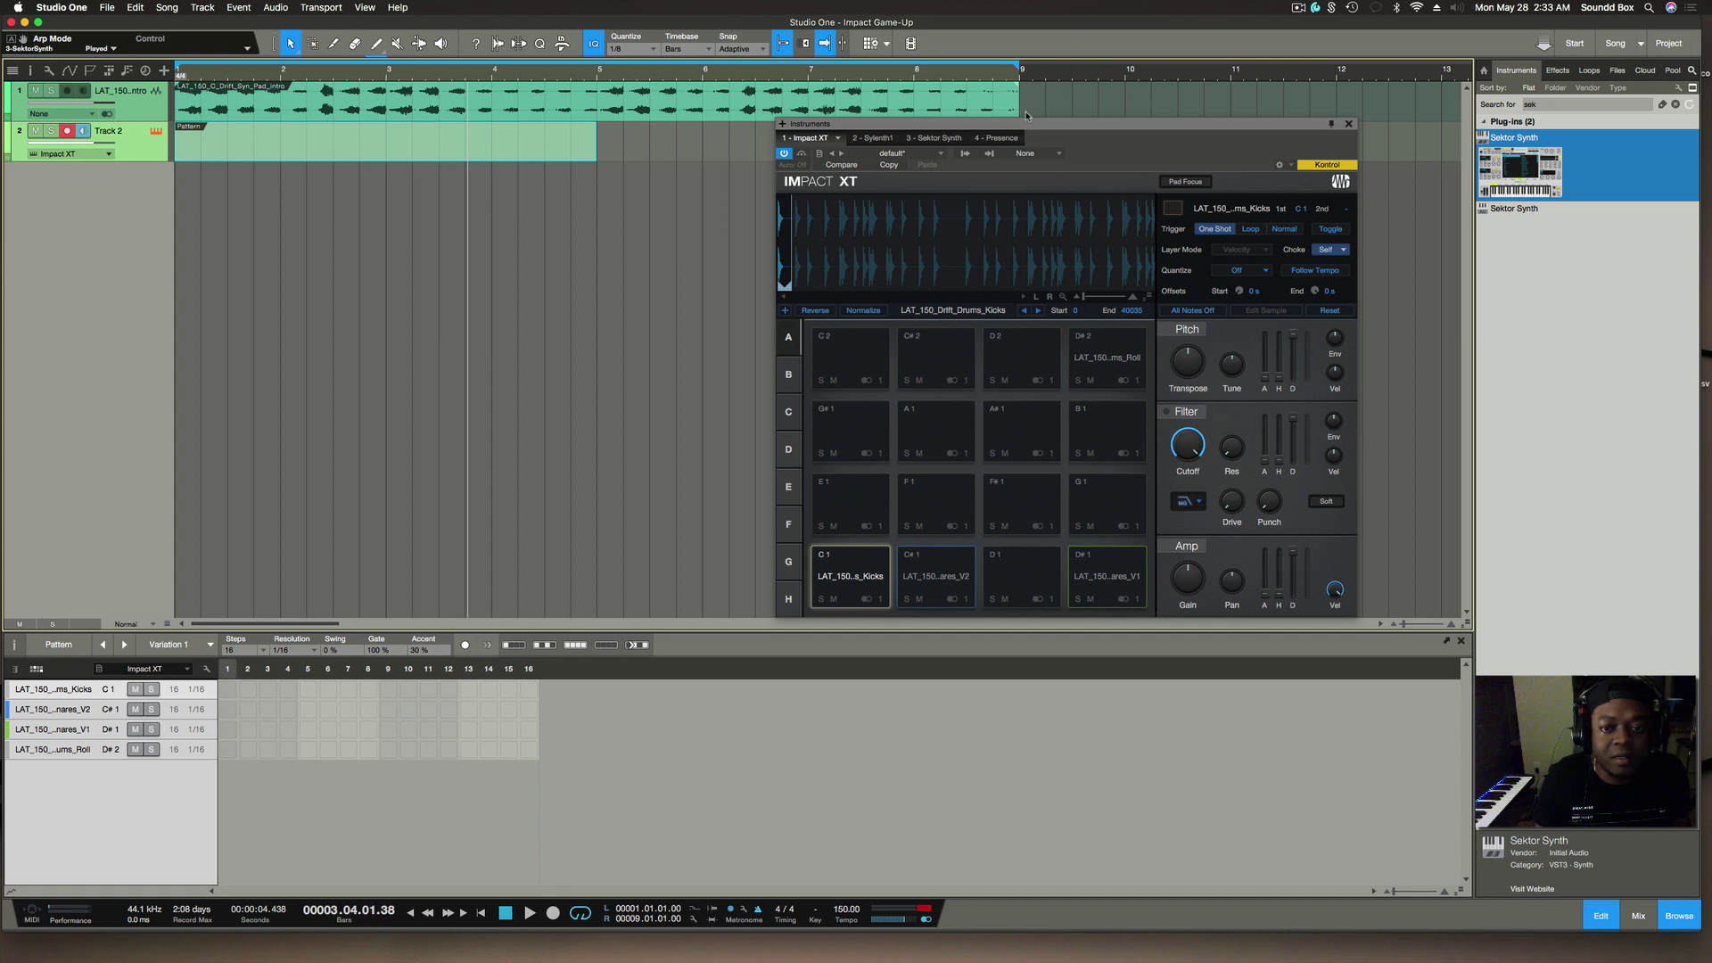
Move the Impact XT window aside, shorten the loop range to end at bar 5, and play the loop.
drag(1018, 131, 1273, 235)
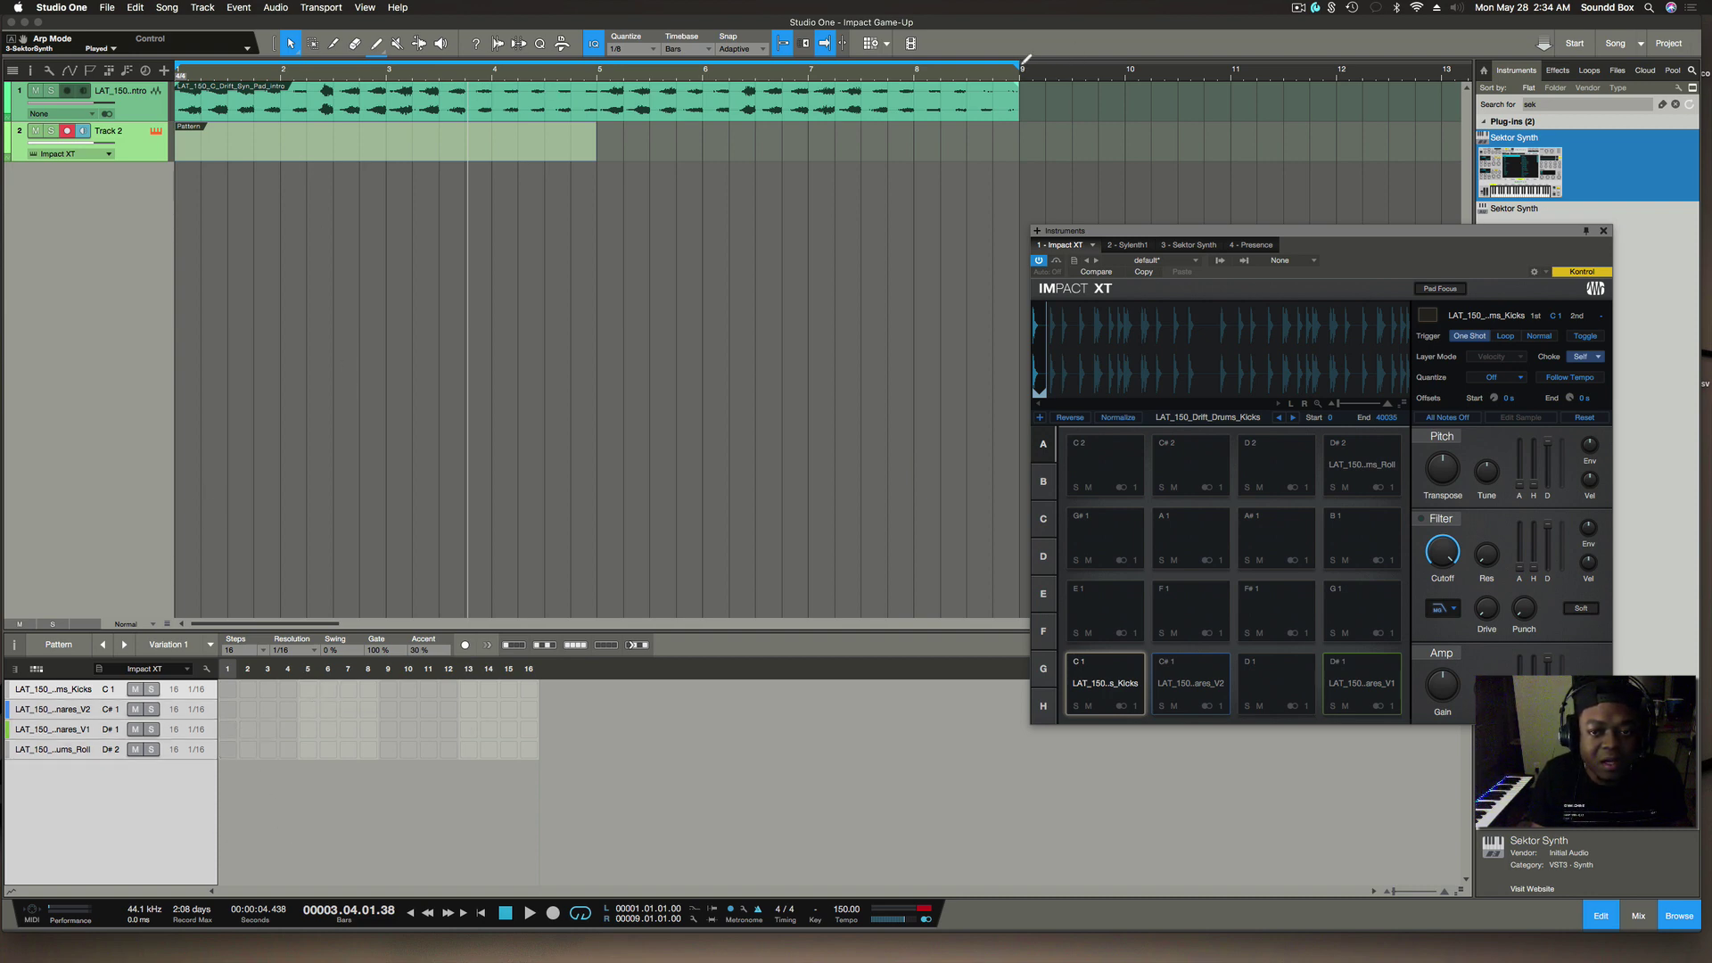
drag(1020, 67, 593, 100)
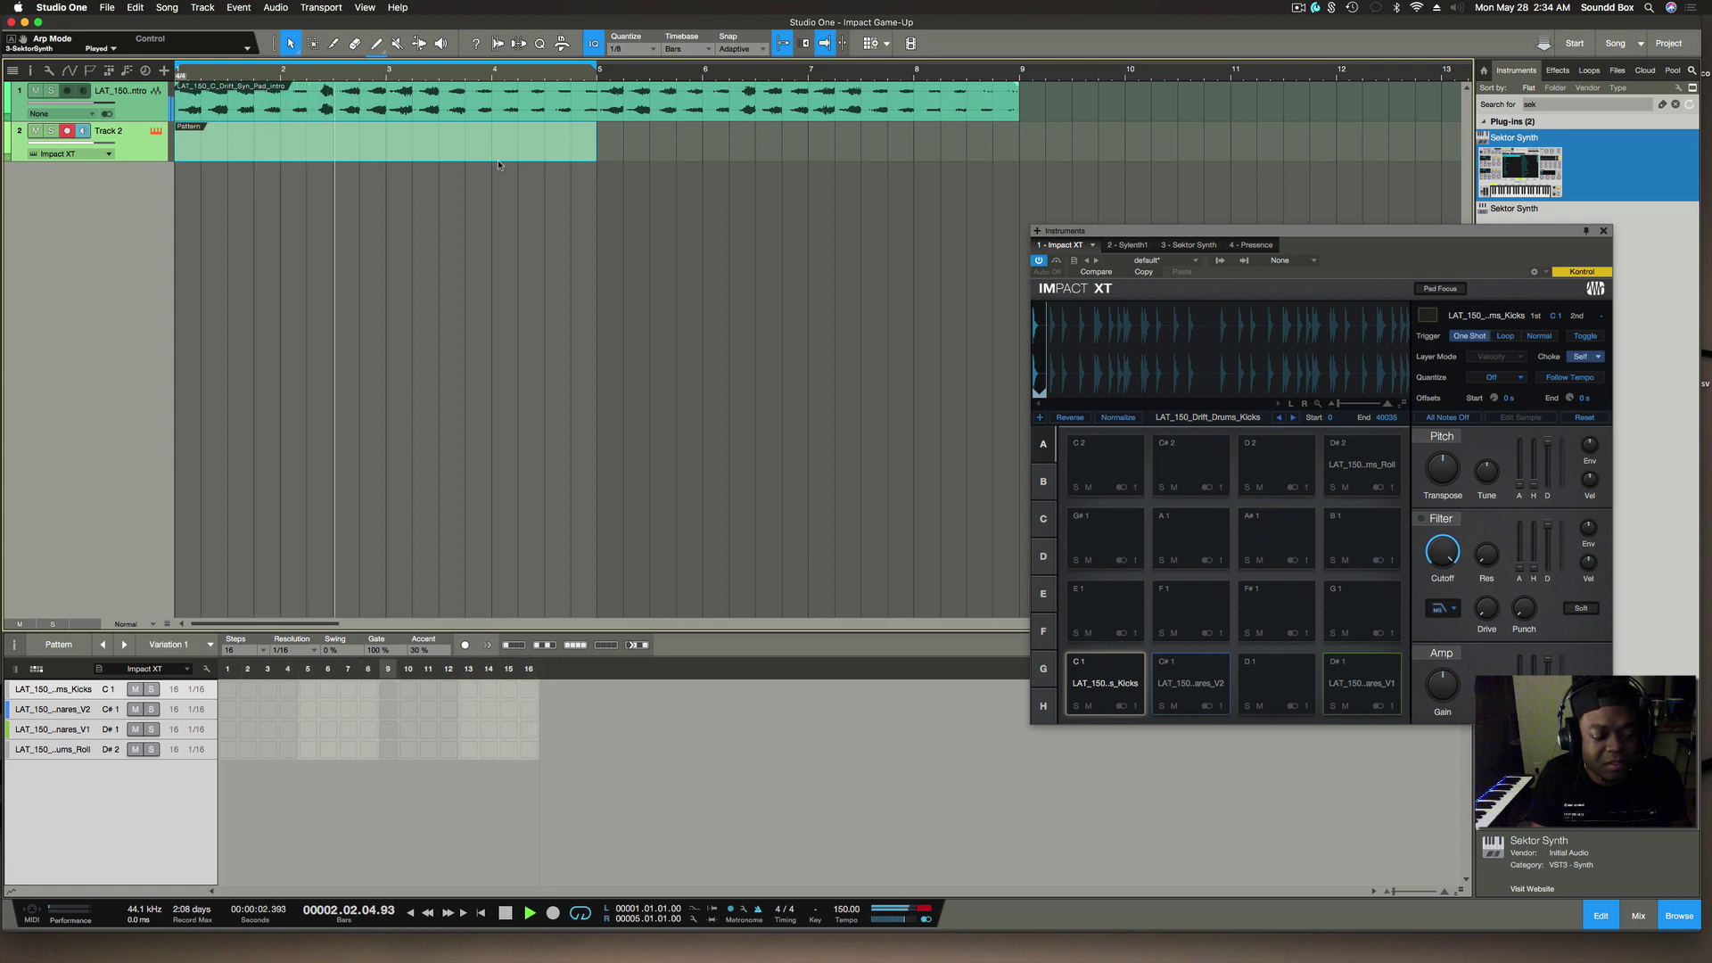
key(space)
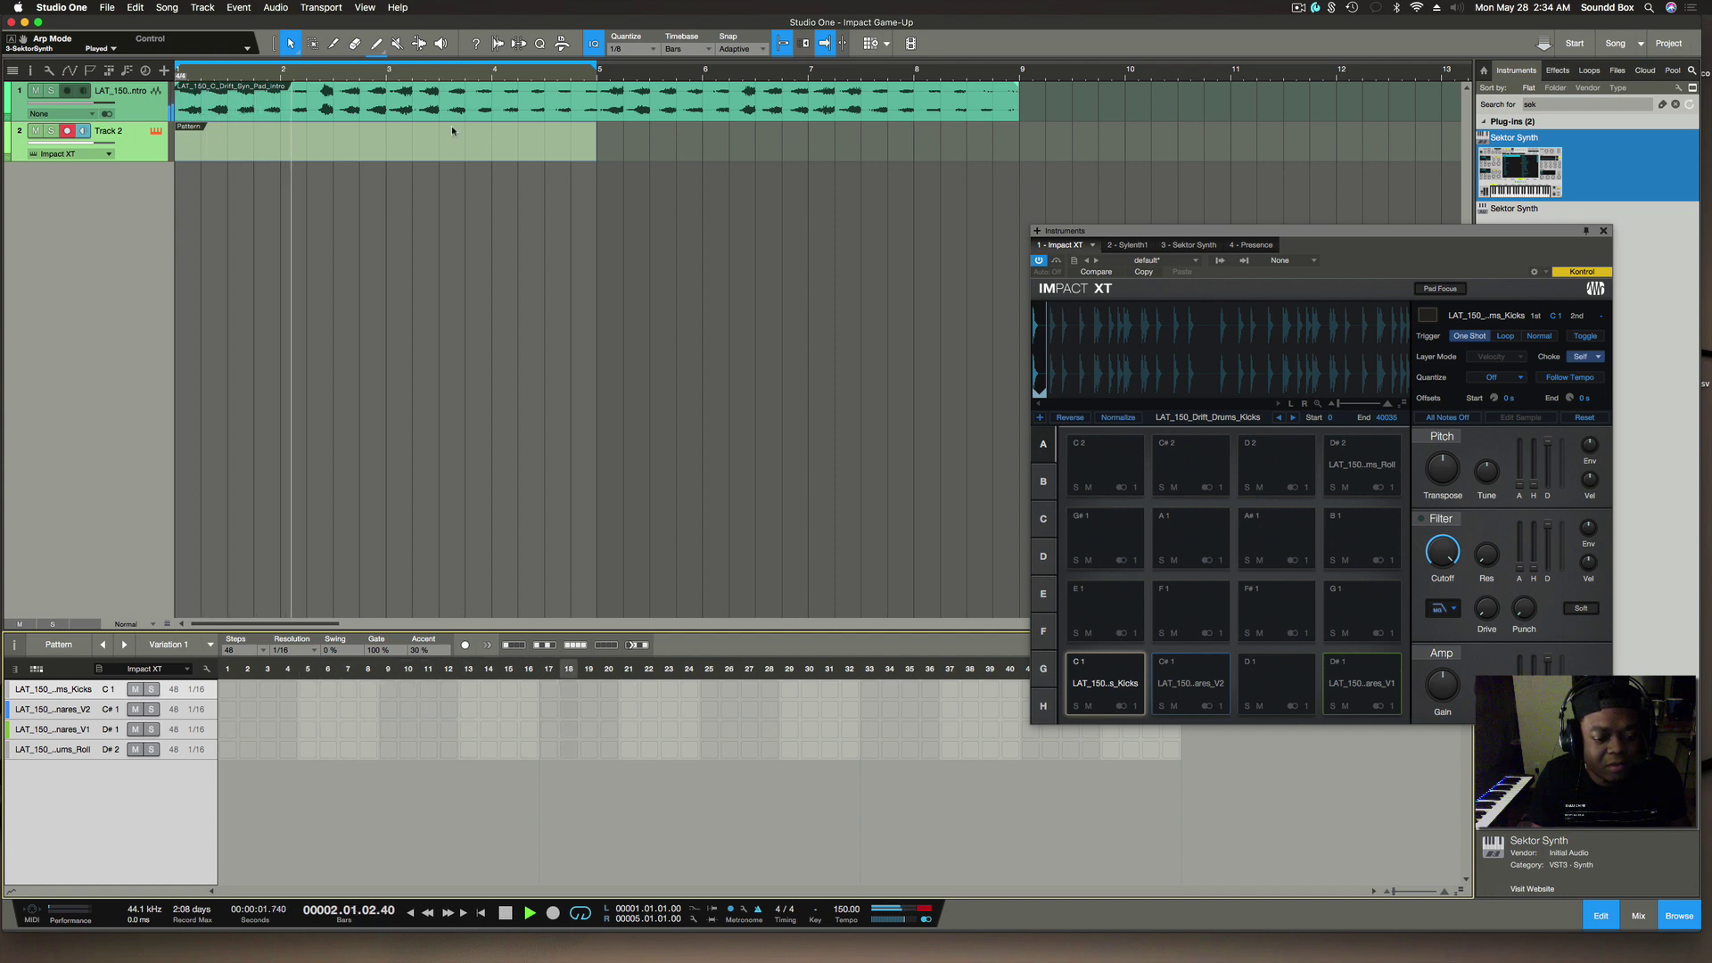
key(space)
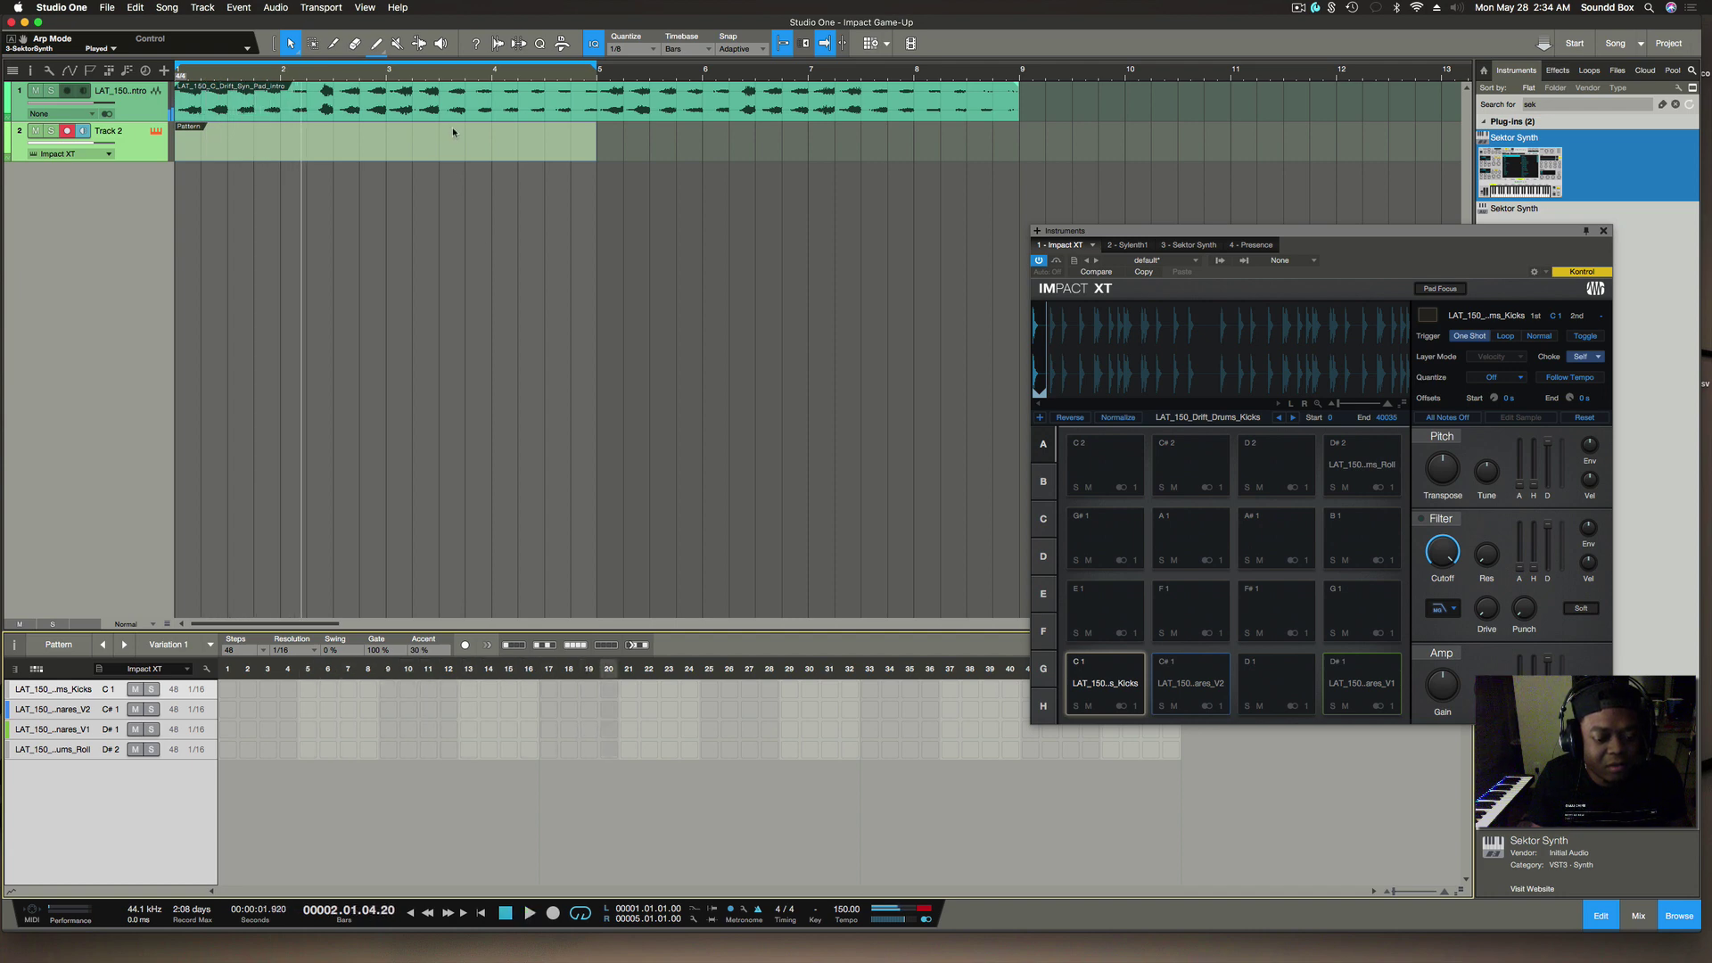
key(space)
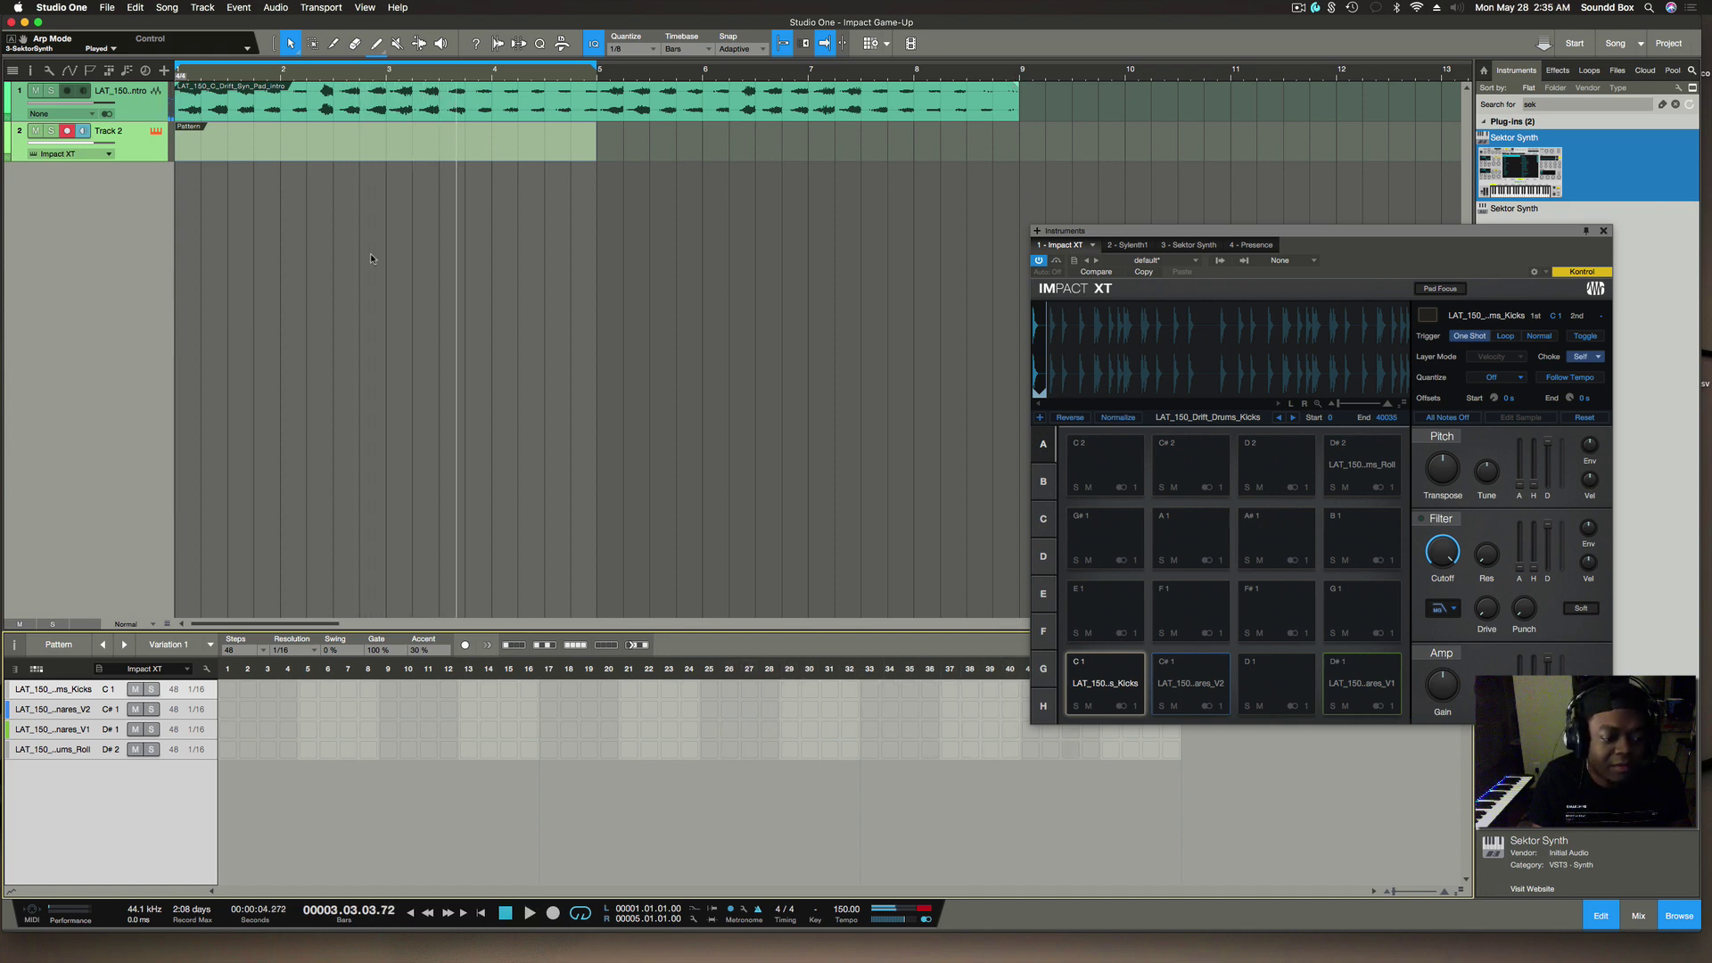
Set the pattern to 64 steps and move the Impact XT window clear of the step grid during playback.
click(262, 655)
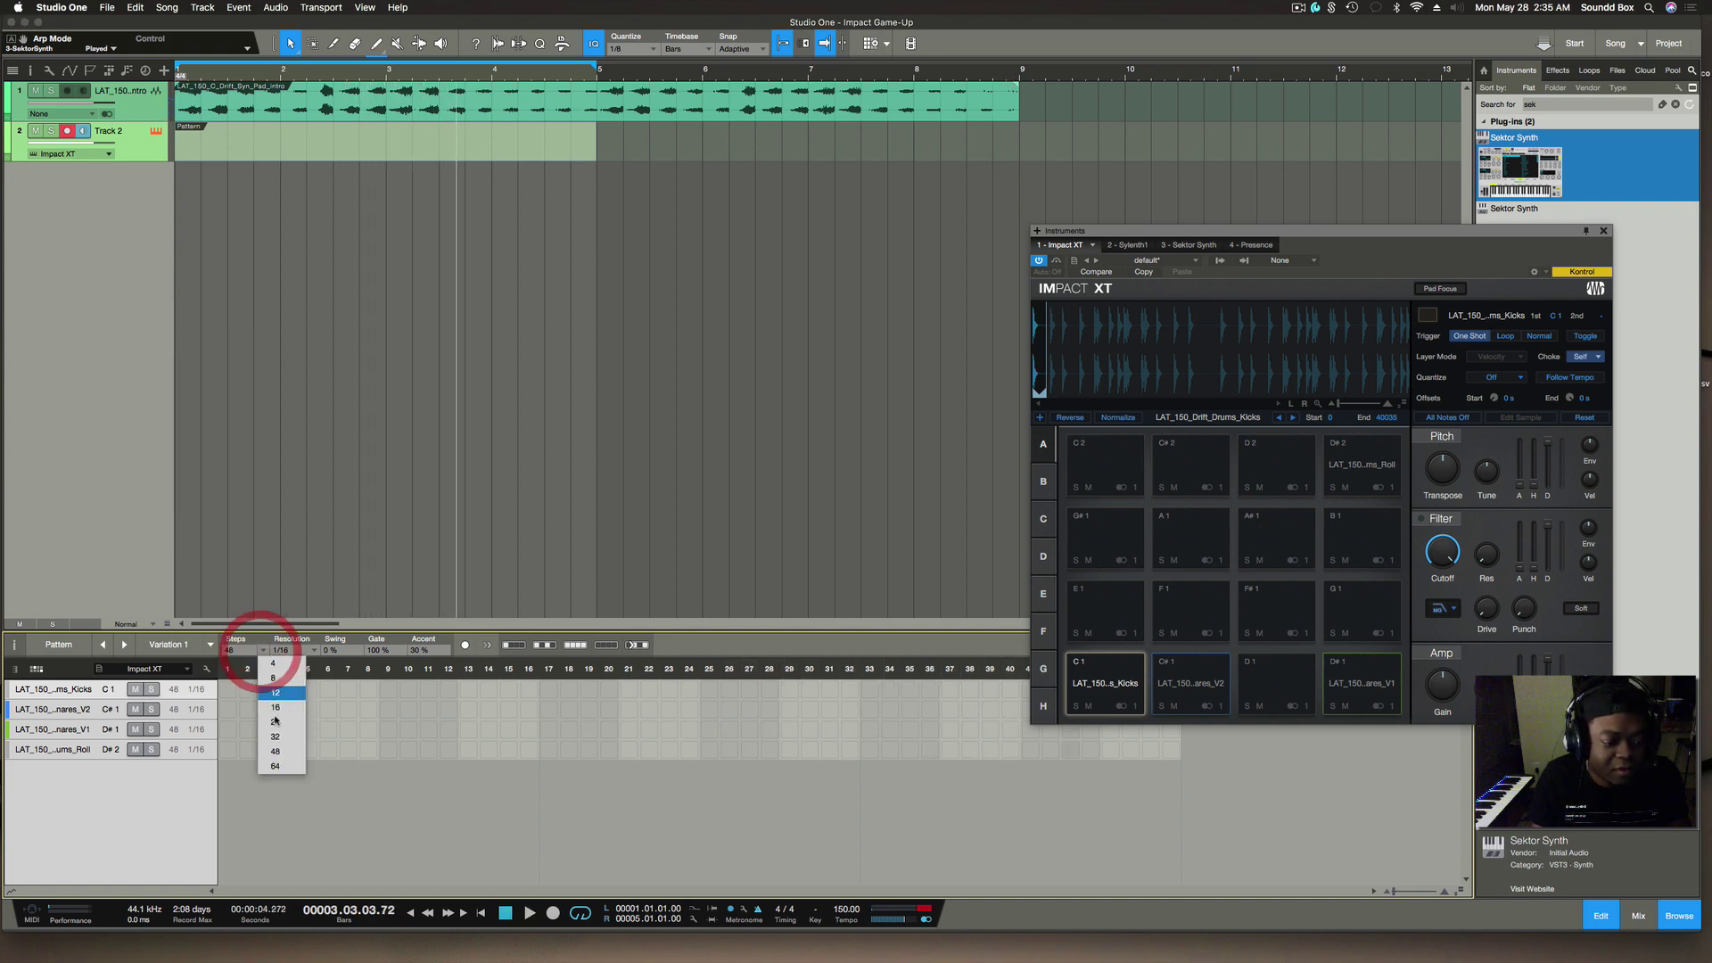
click(285, 760)
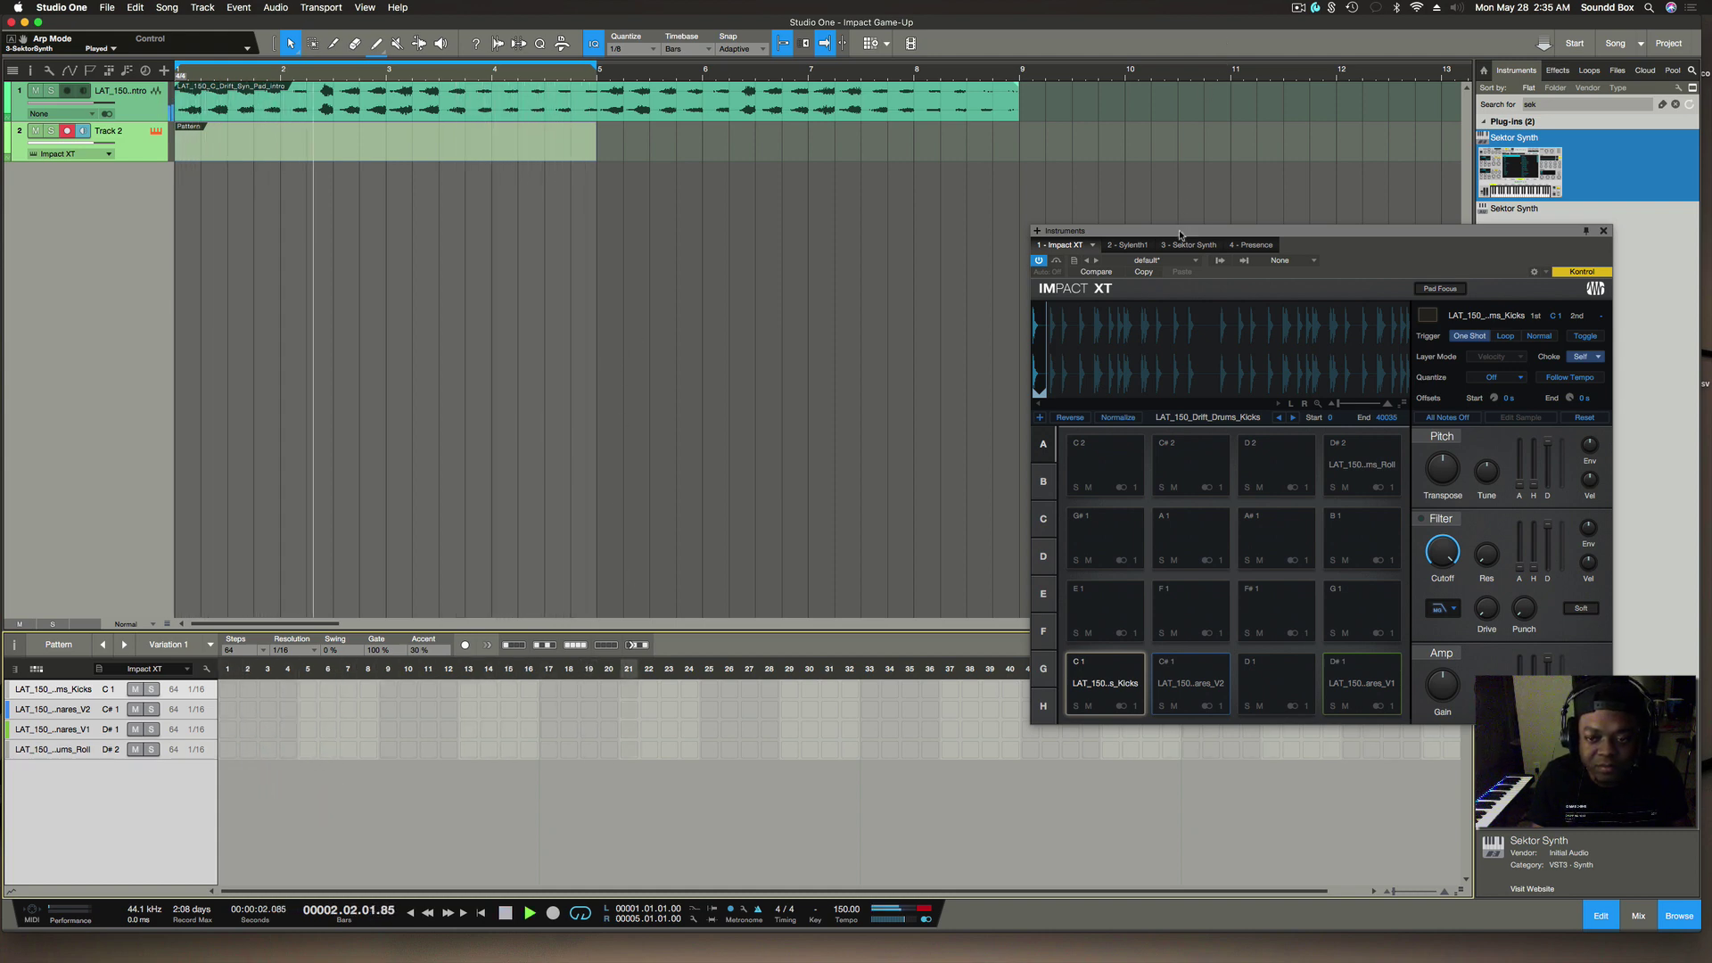
drag(1180, 231, 1061, 57)
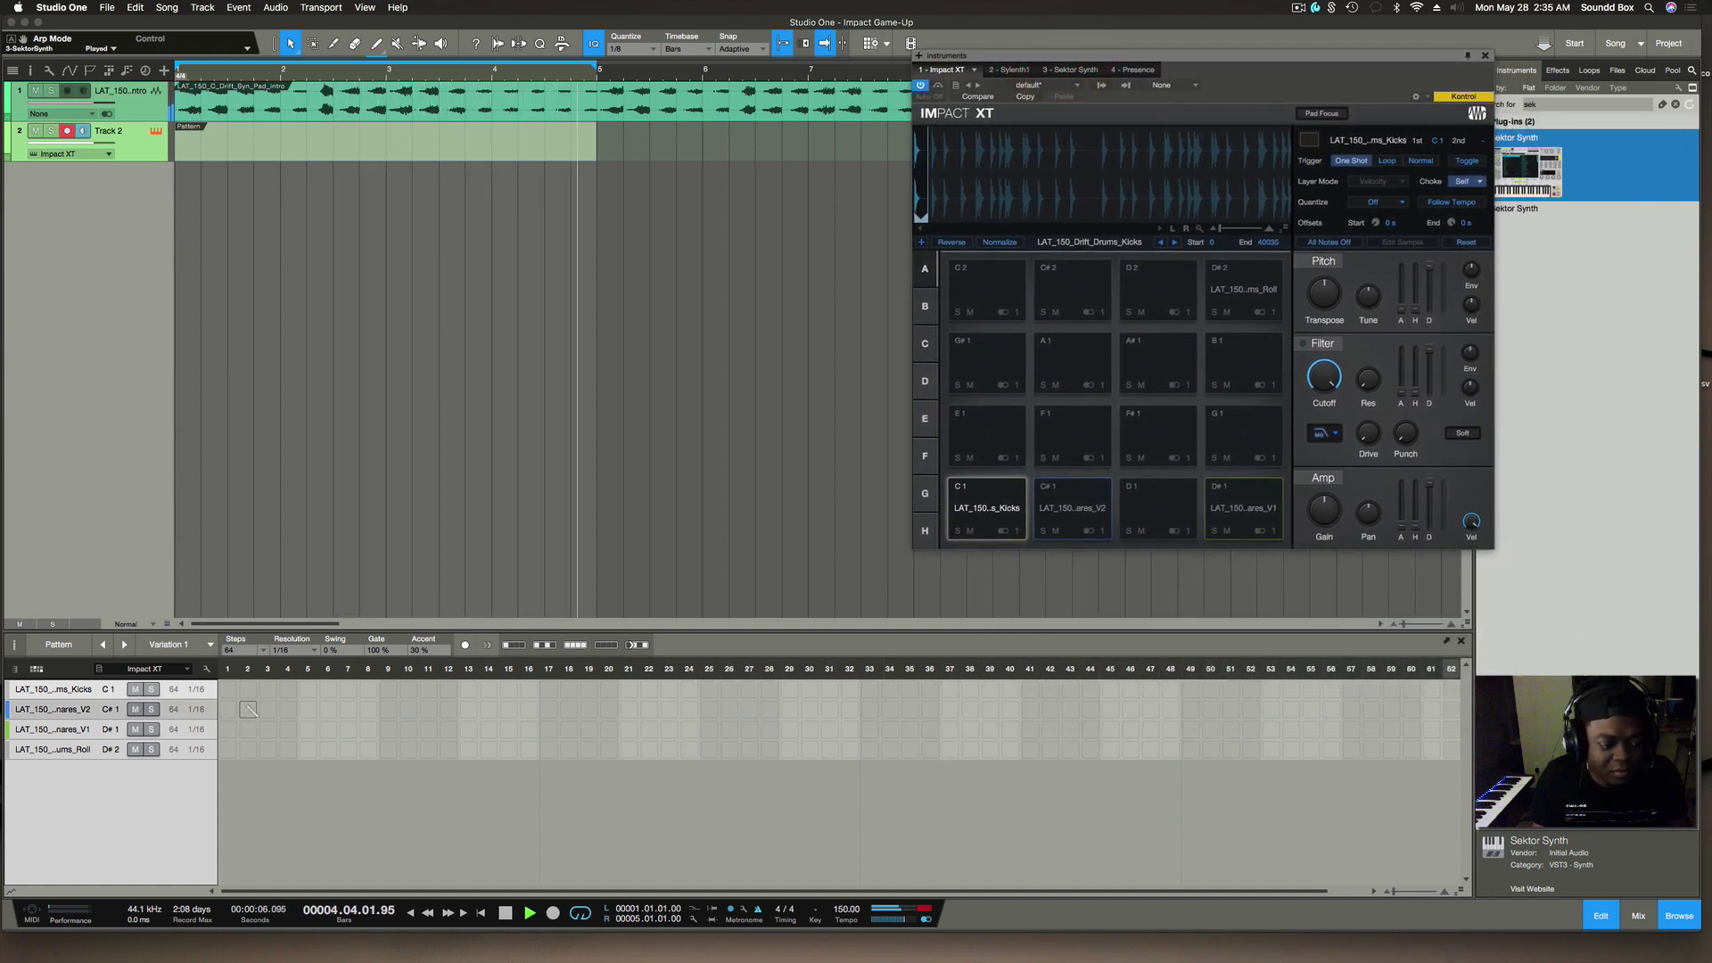
key(space)
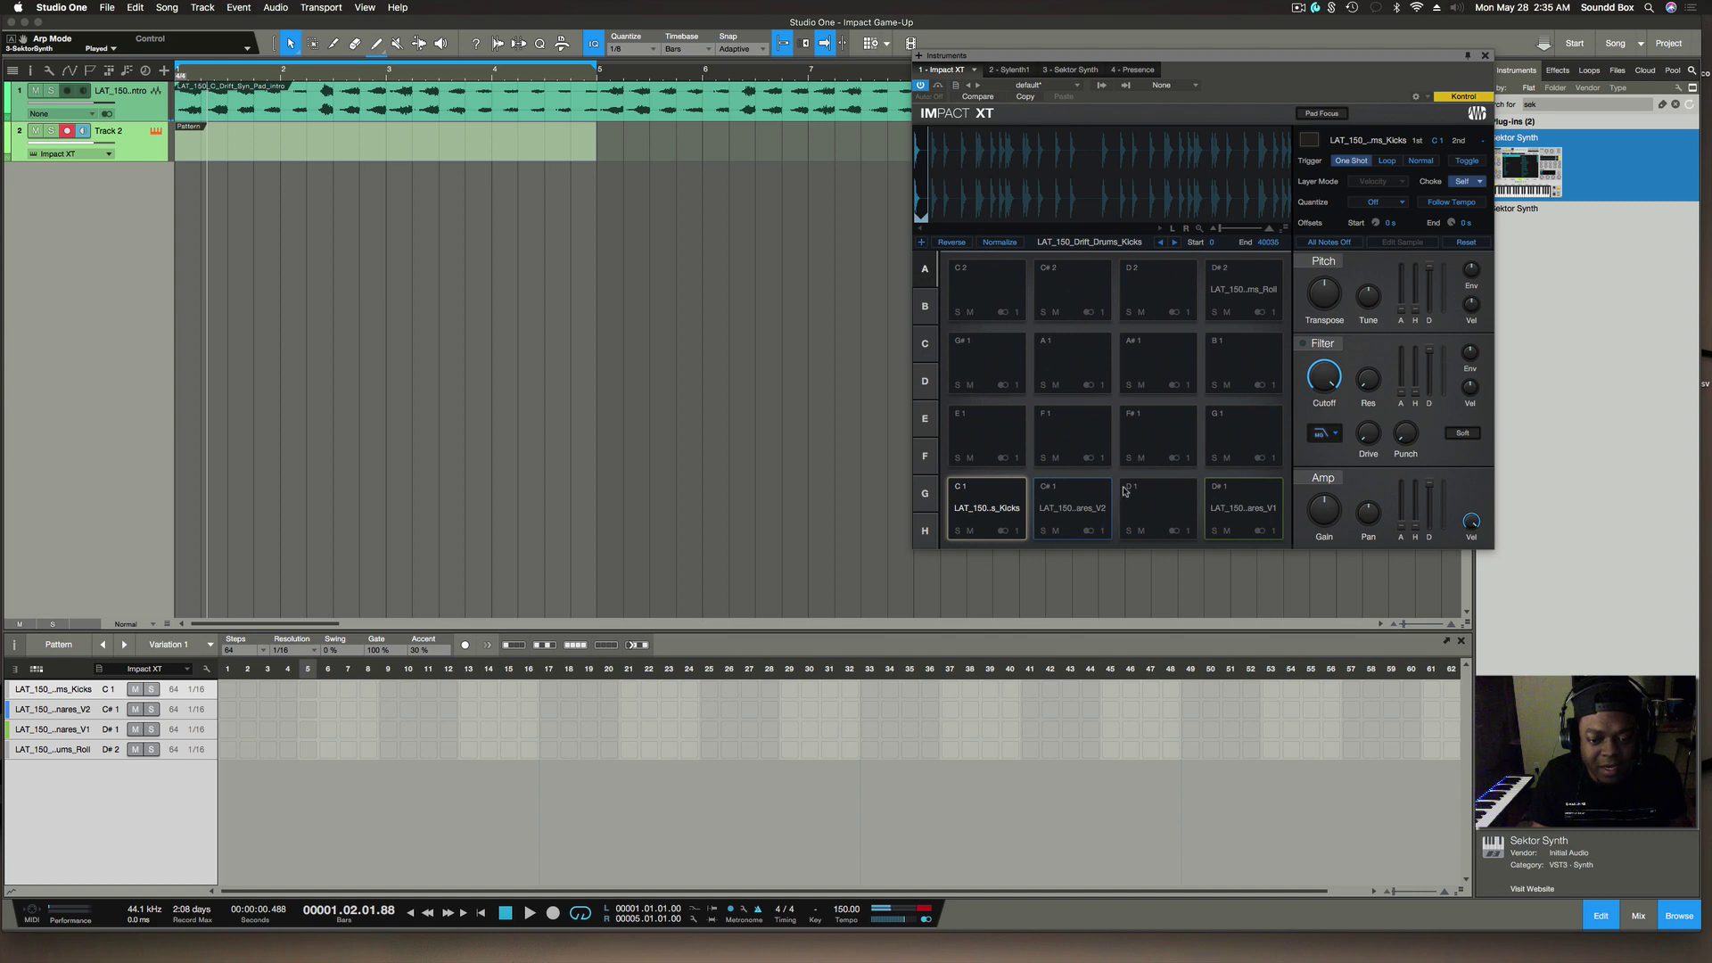
Audition the C 1 kick pad and place kick hits on steps 1, 13, 19, 21, 33, 35, 39, 51, 53 and 58.
click(974, 497)
click(981, 496)
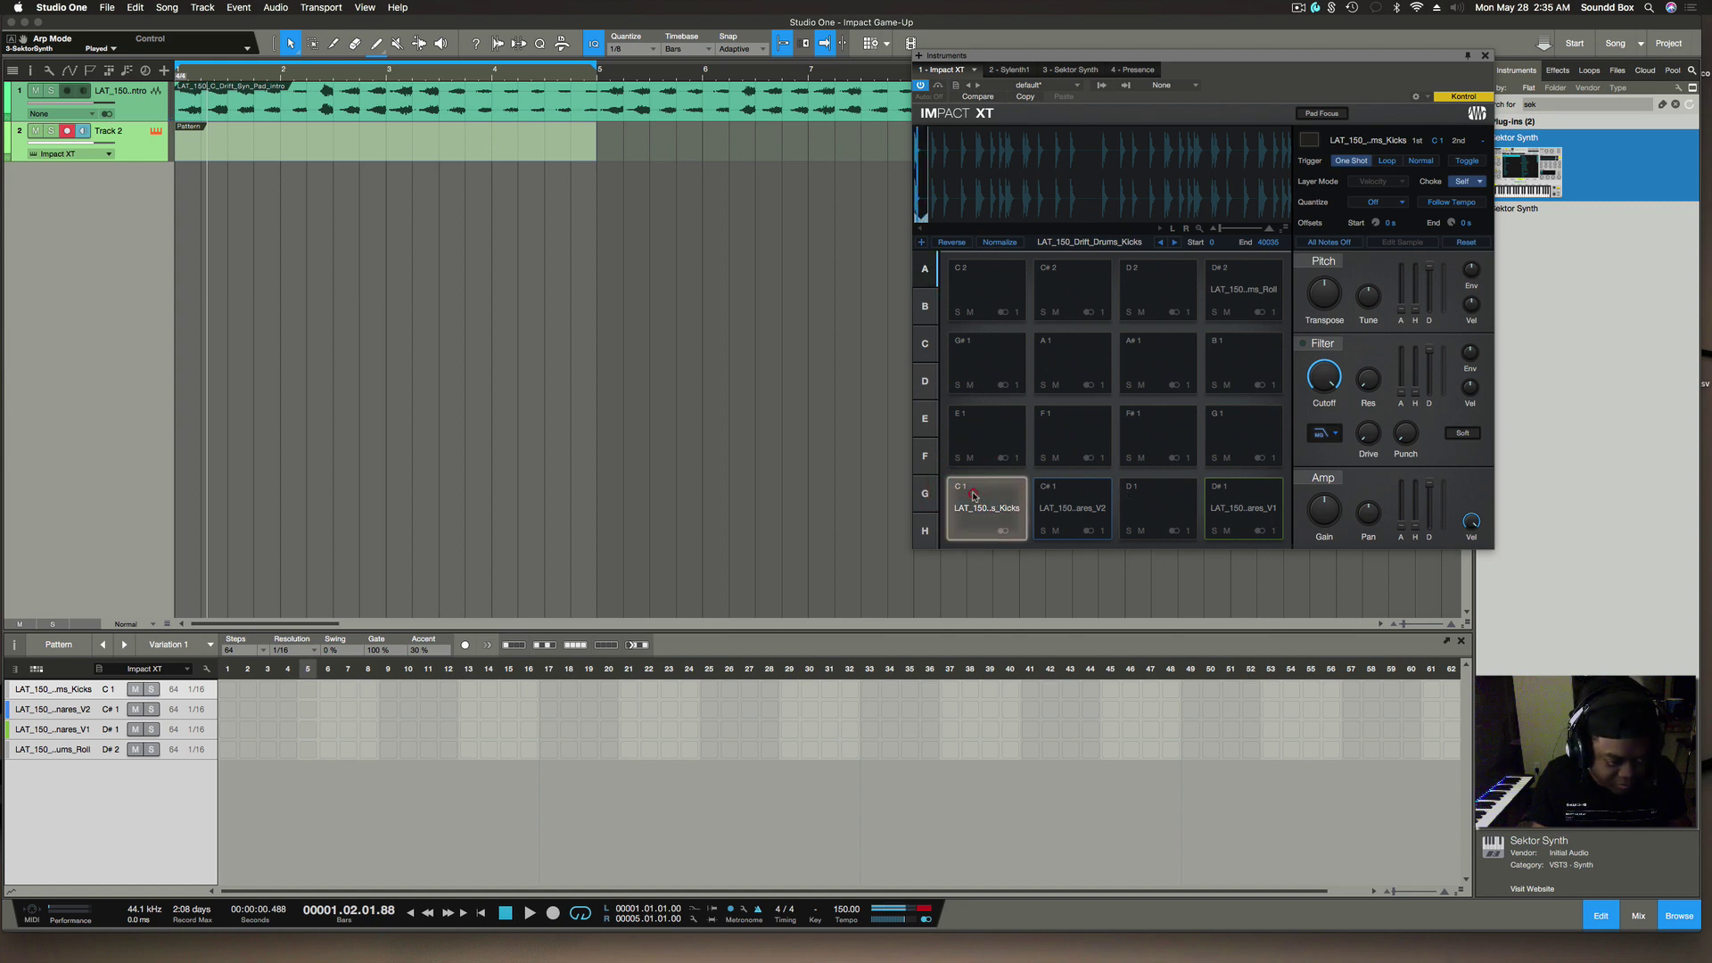
click(229, 690)
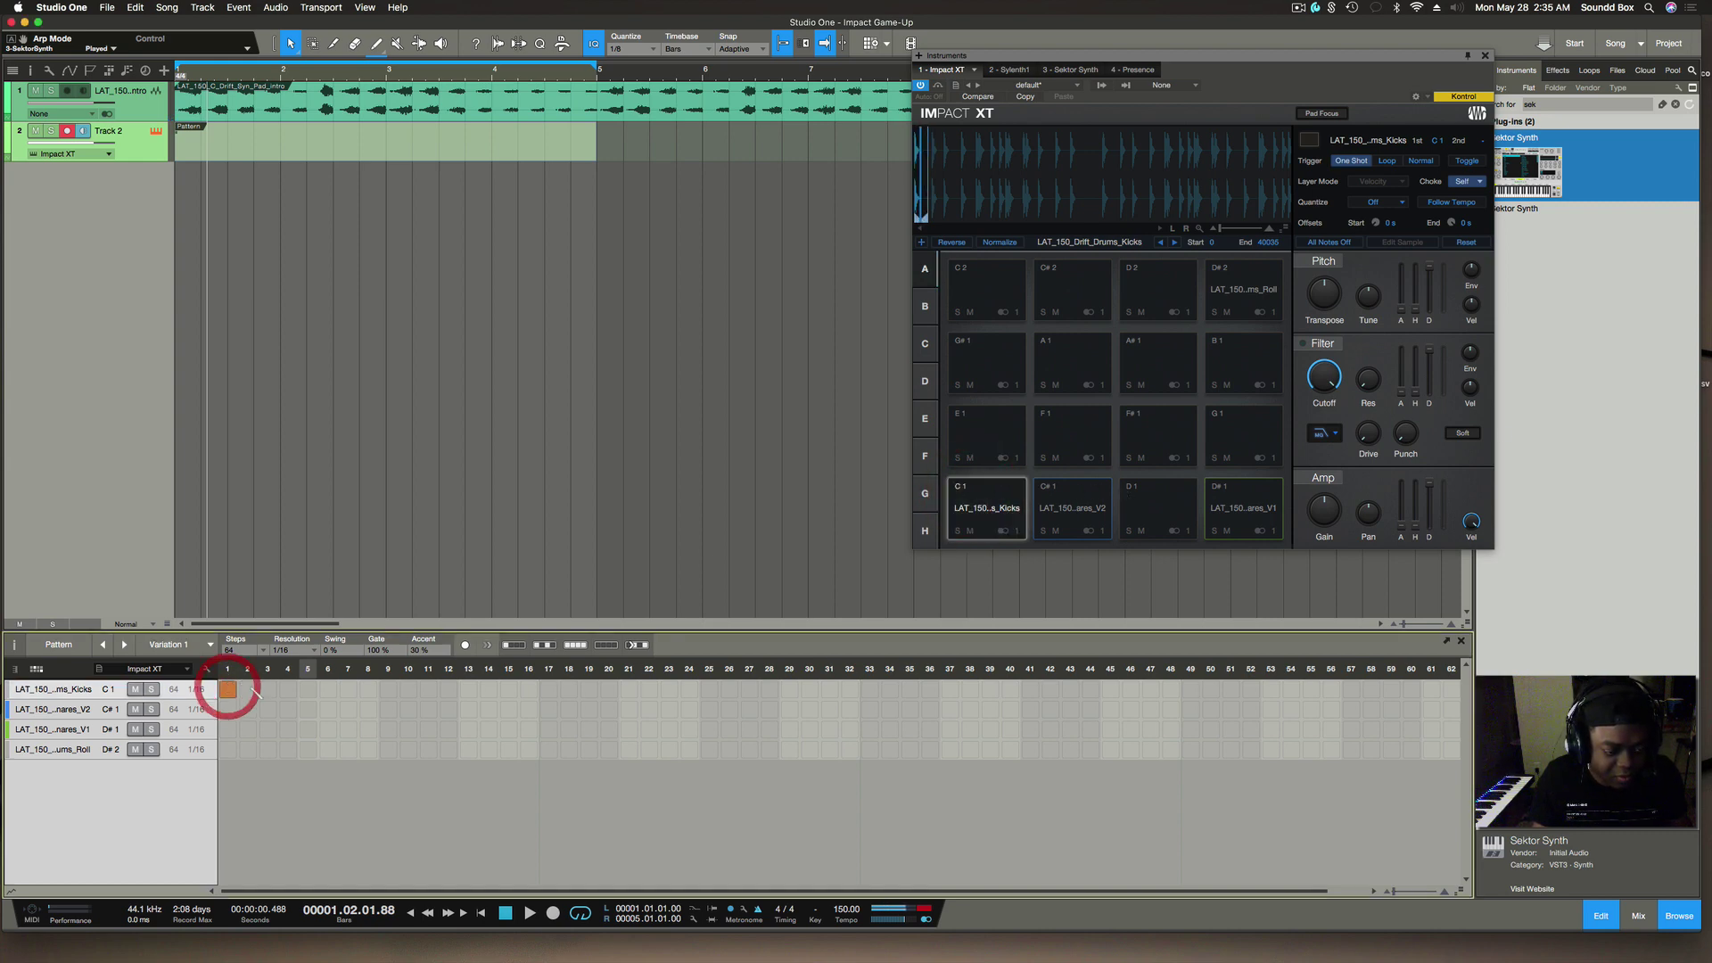
key(space)
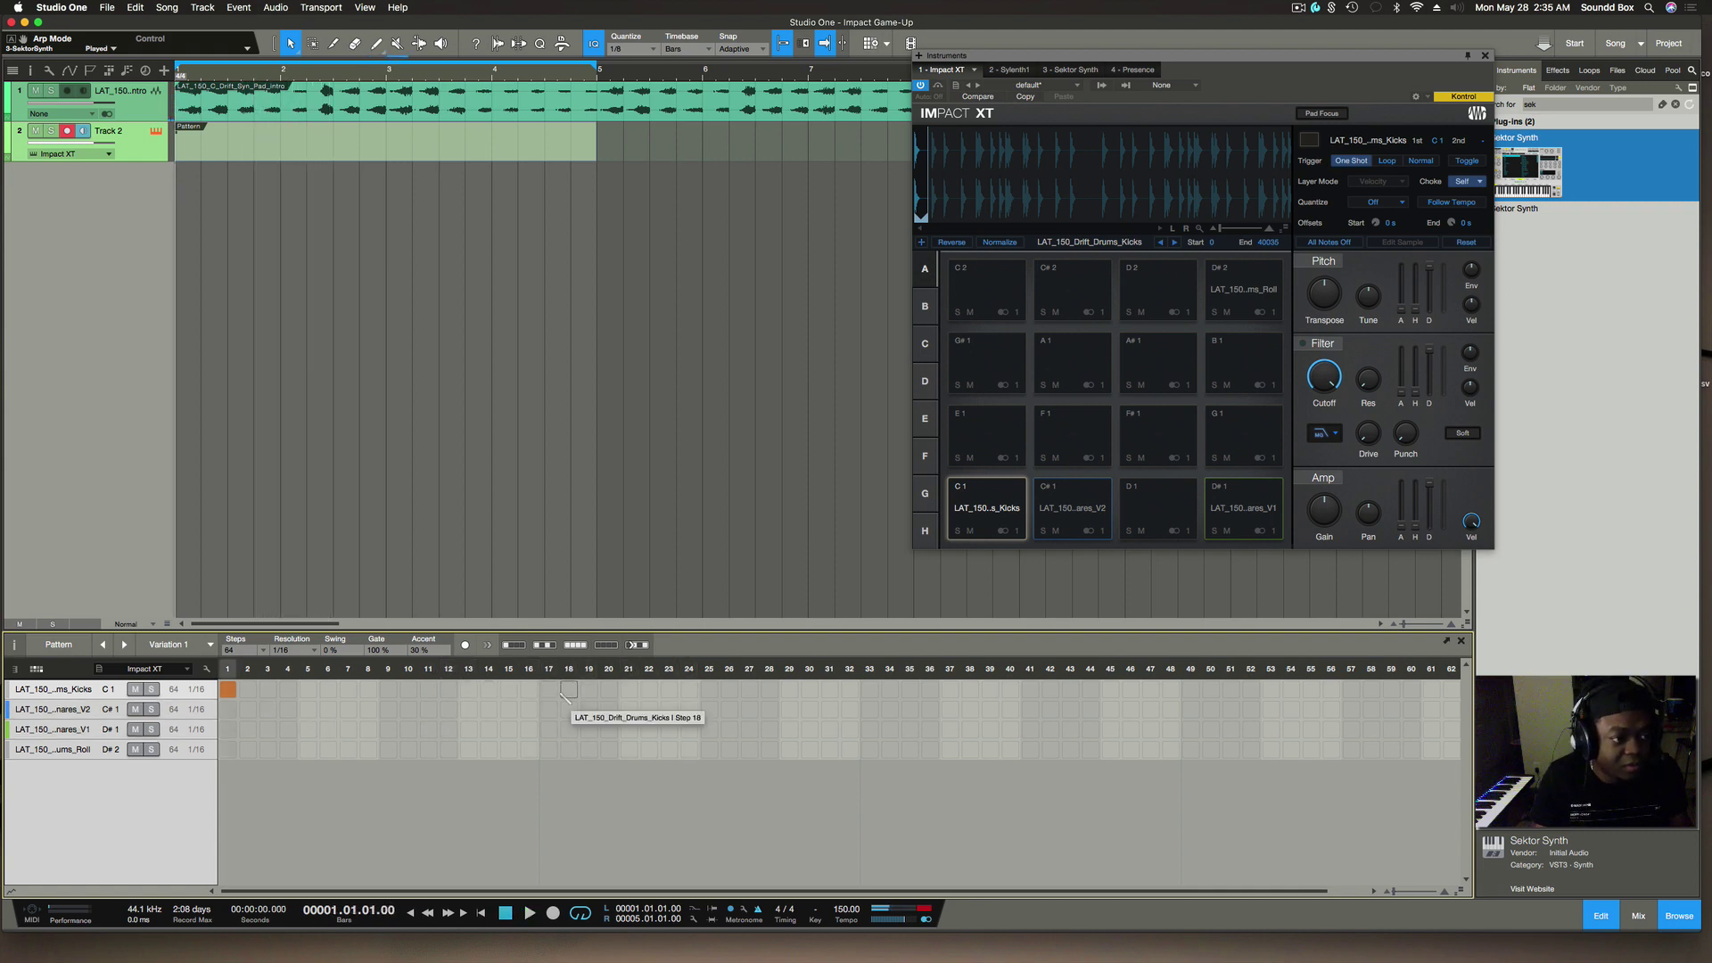
key(space)
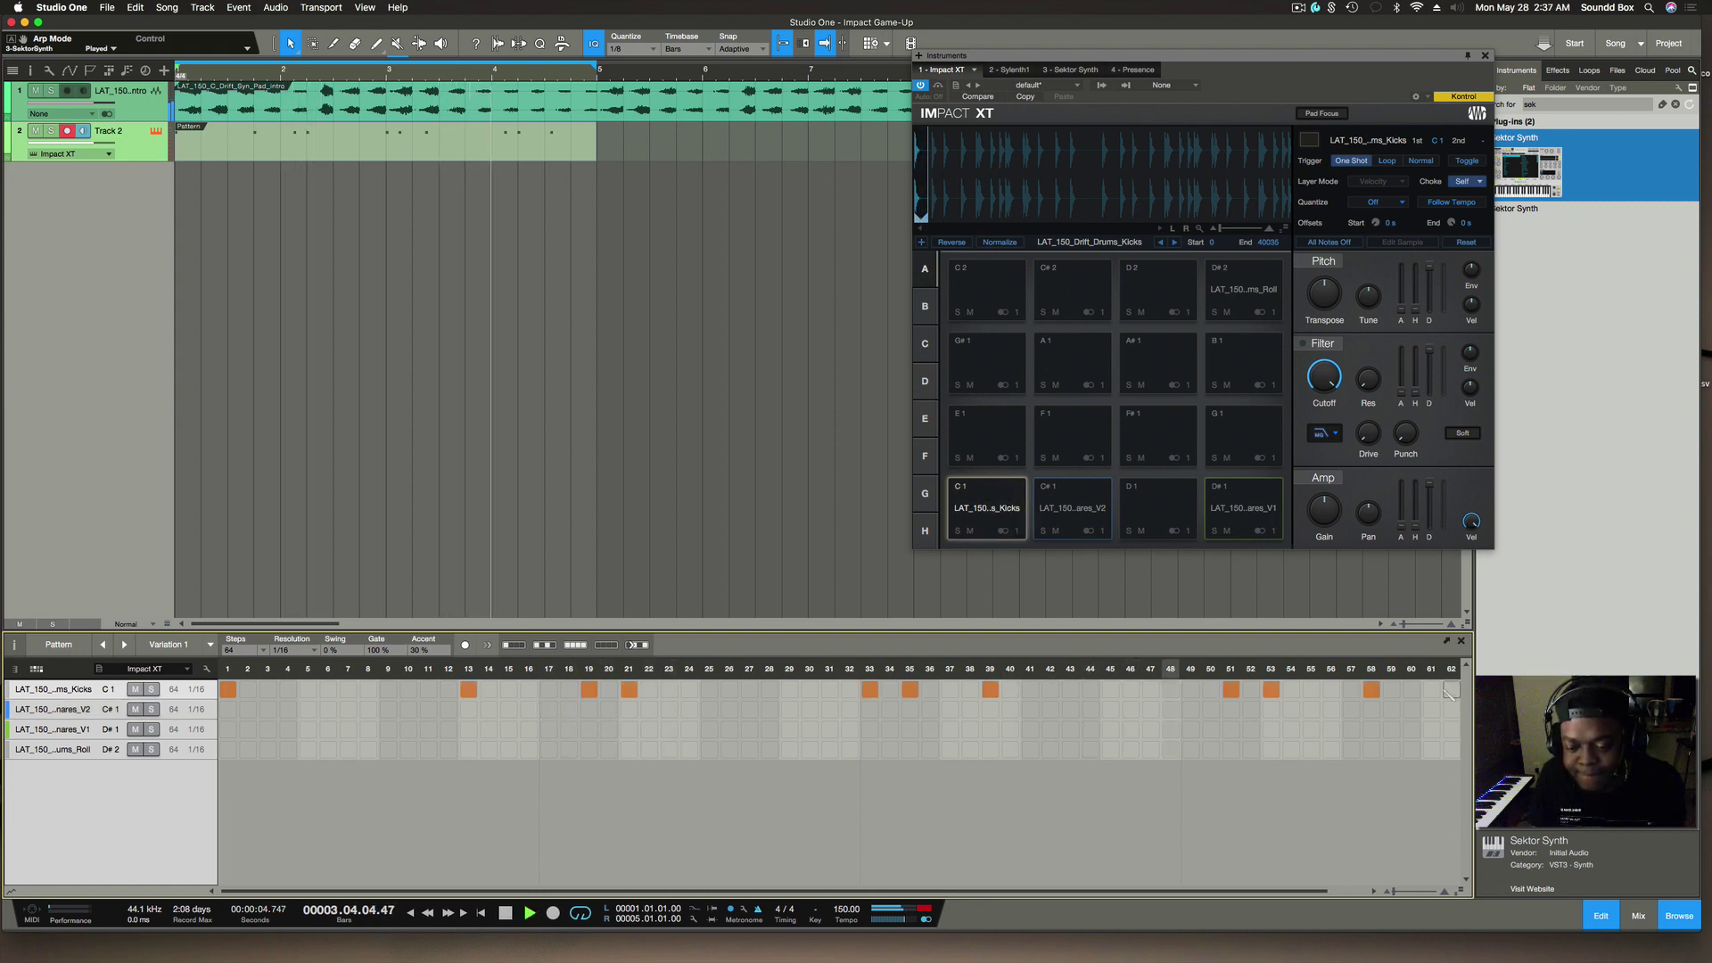
Move the final kick hit from step 58 to step 59 and show the pattern's velocity lane.
click(1393, 692)
click(1378, 692)
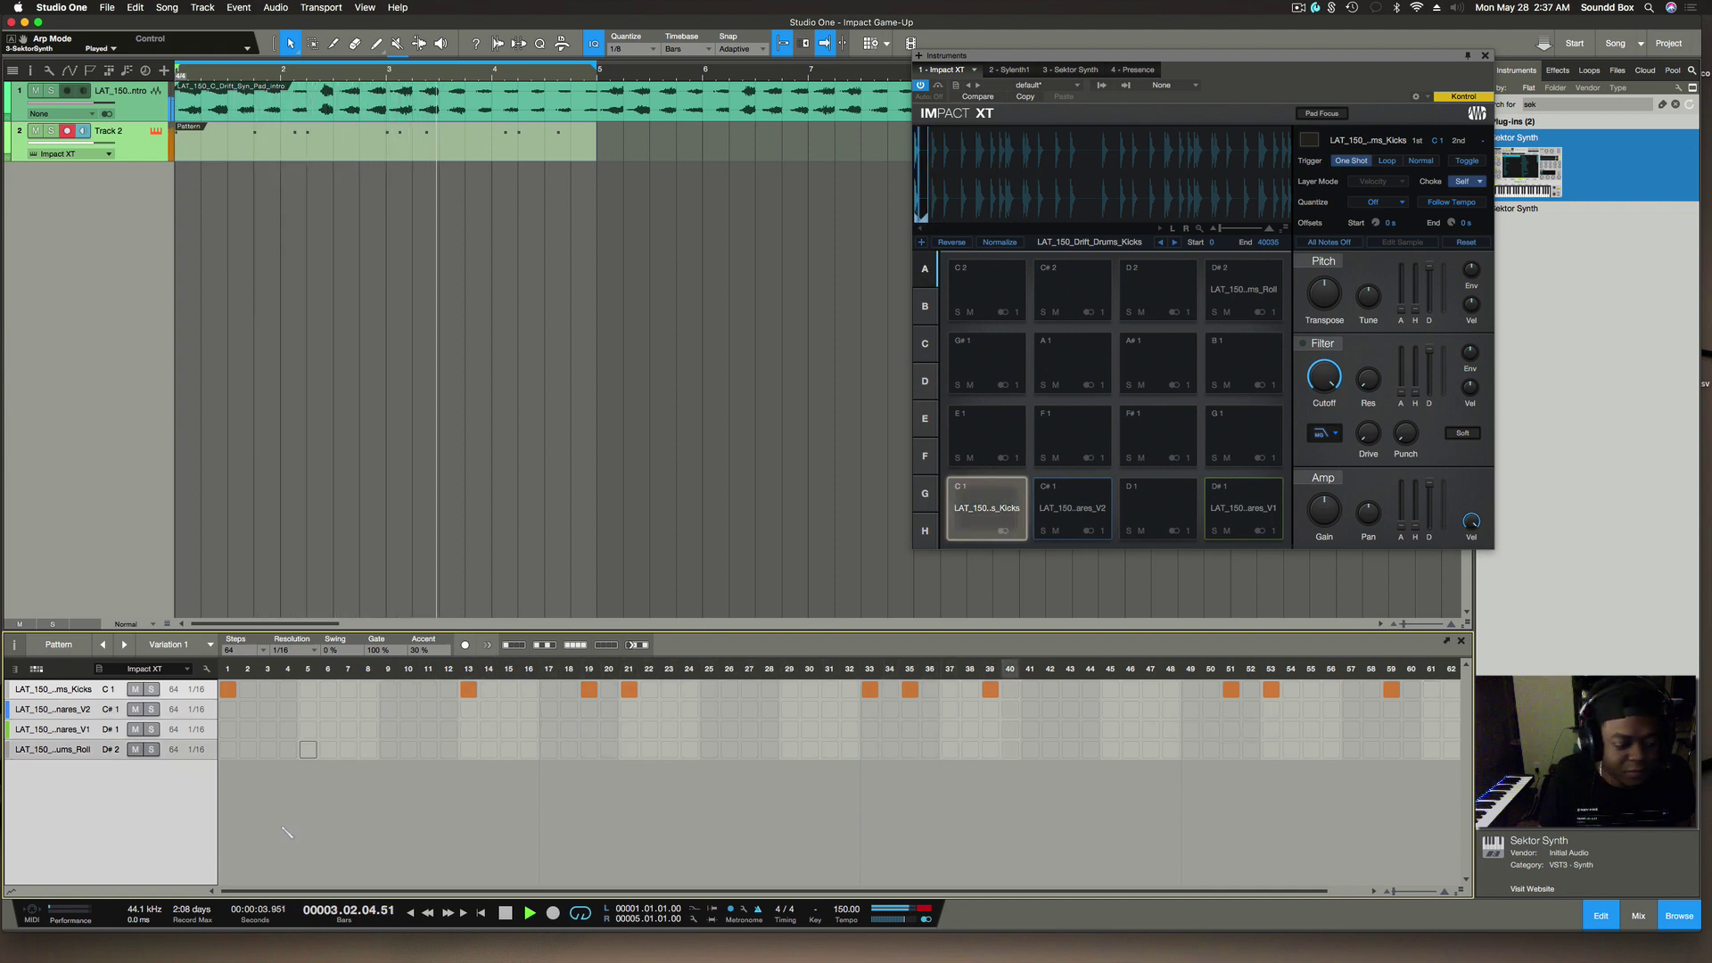
click(10, 895)
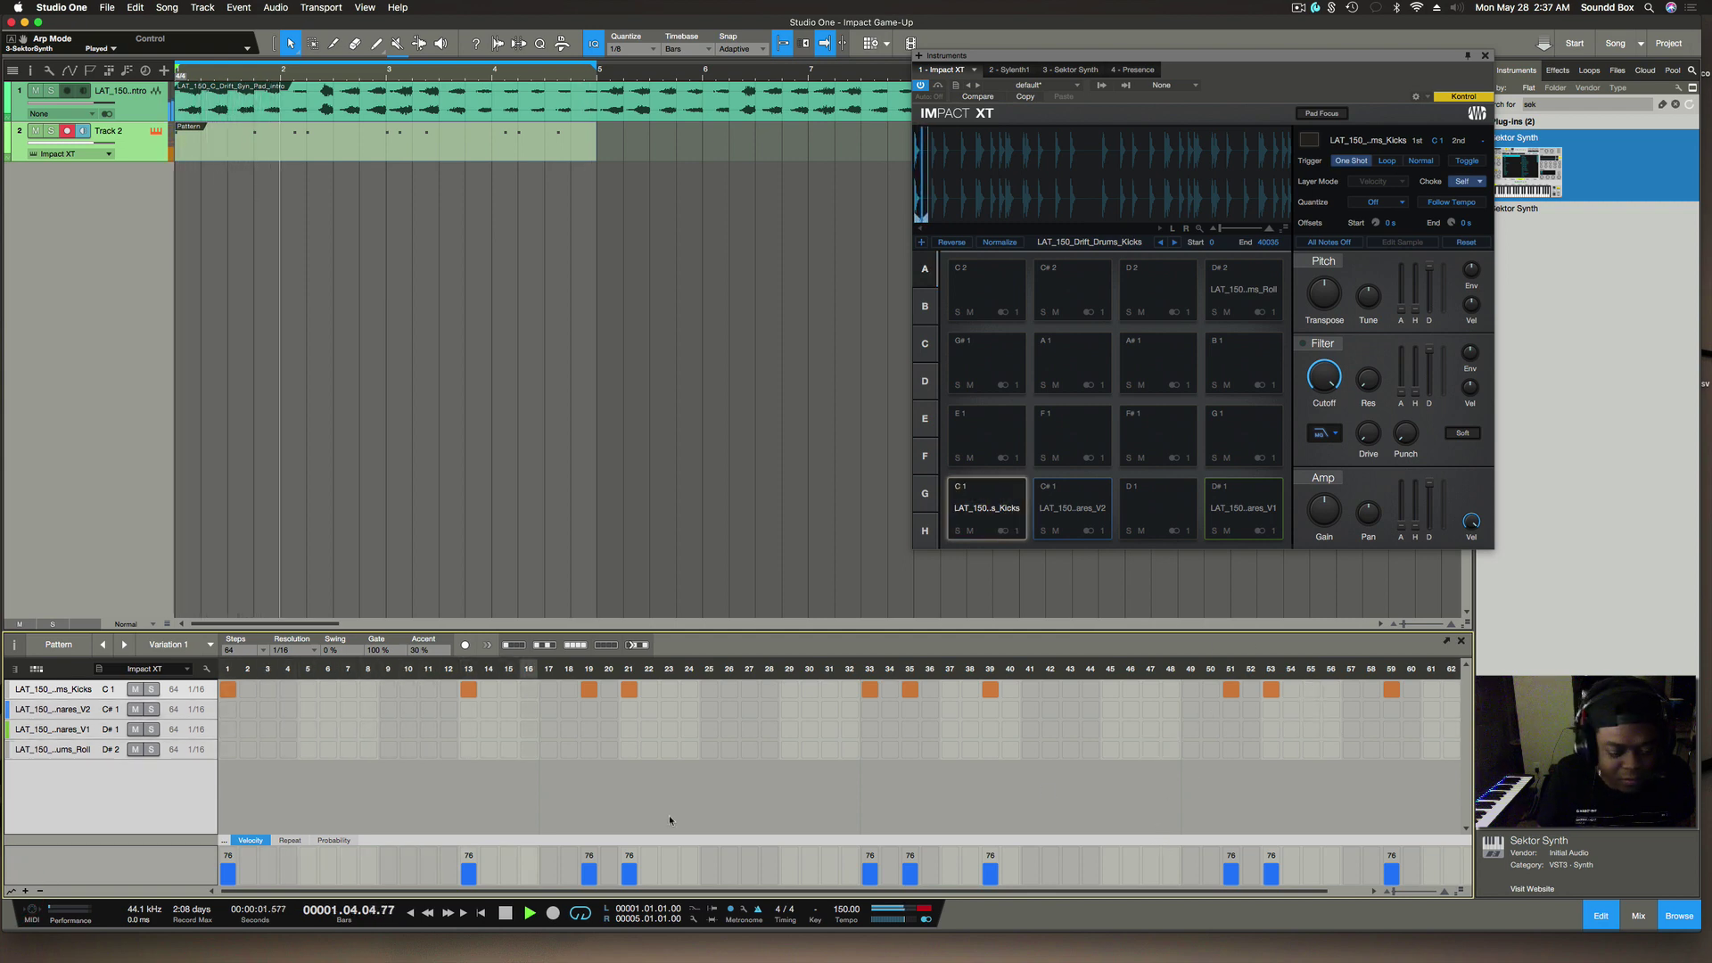
Show the pattern's Repeat lane and try different repeat counts on the kick hit at step 51.
click(288, 839)
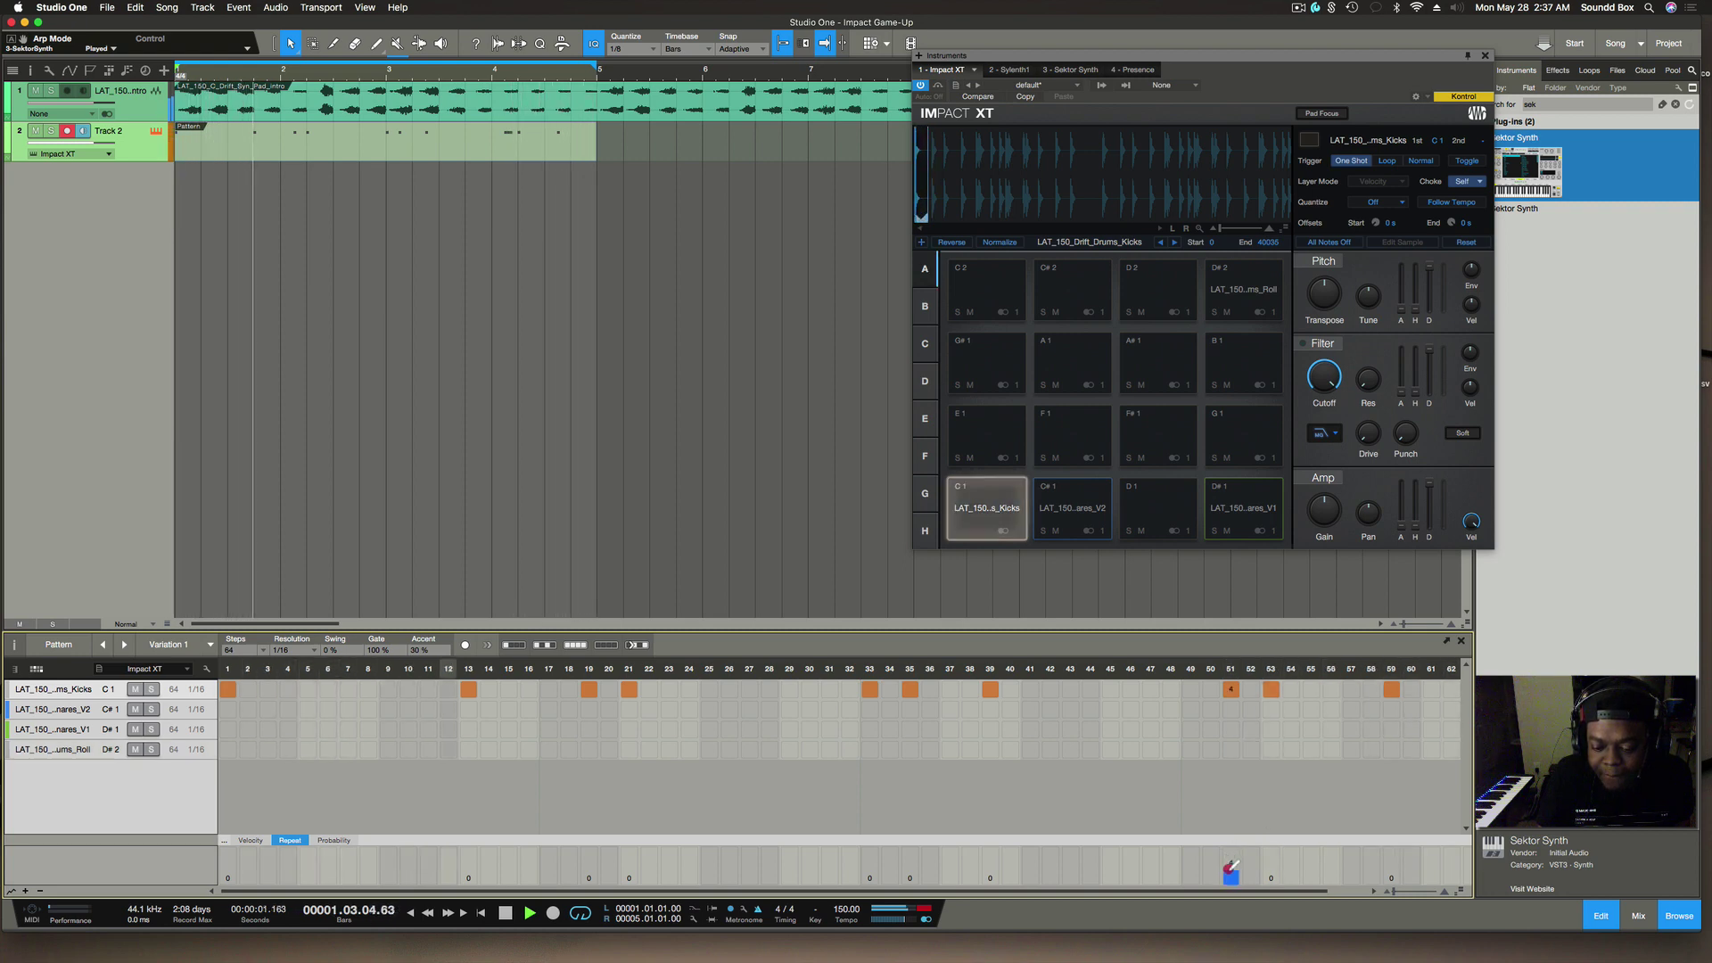
click(1235, 865)
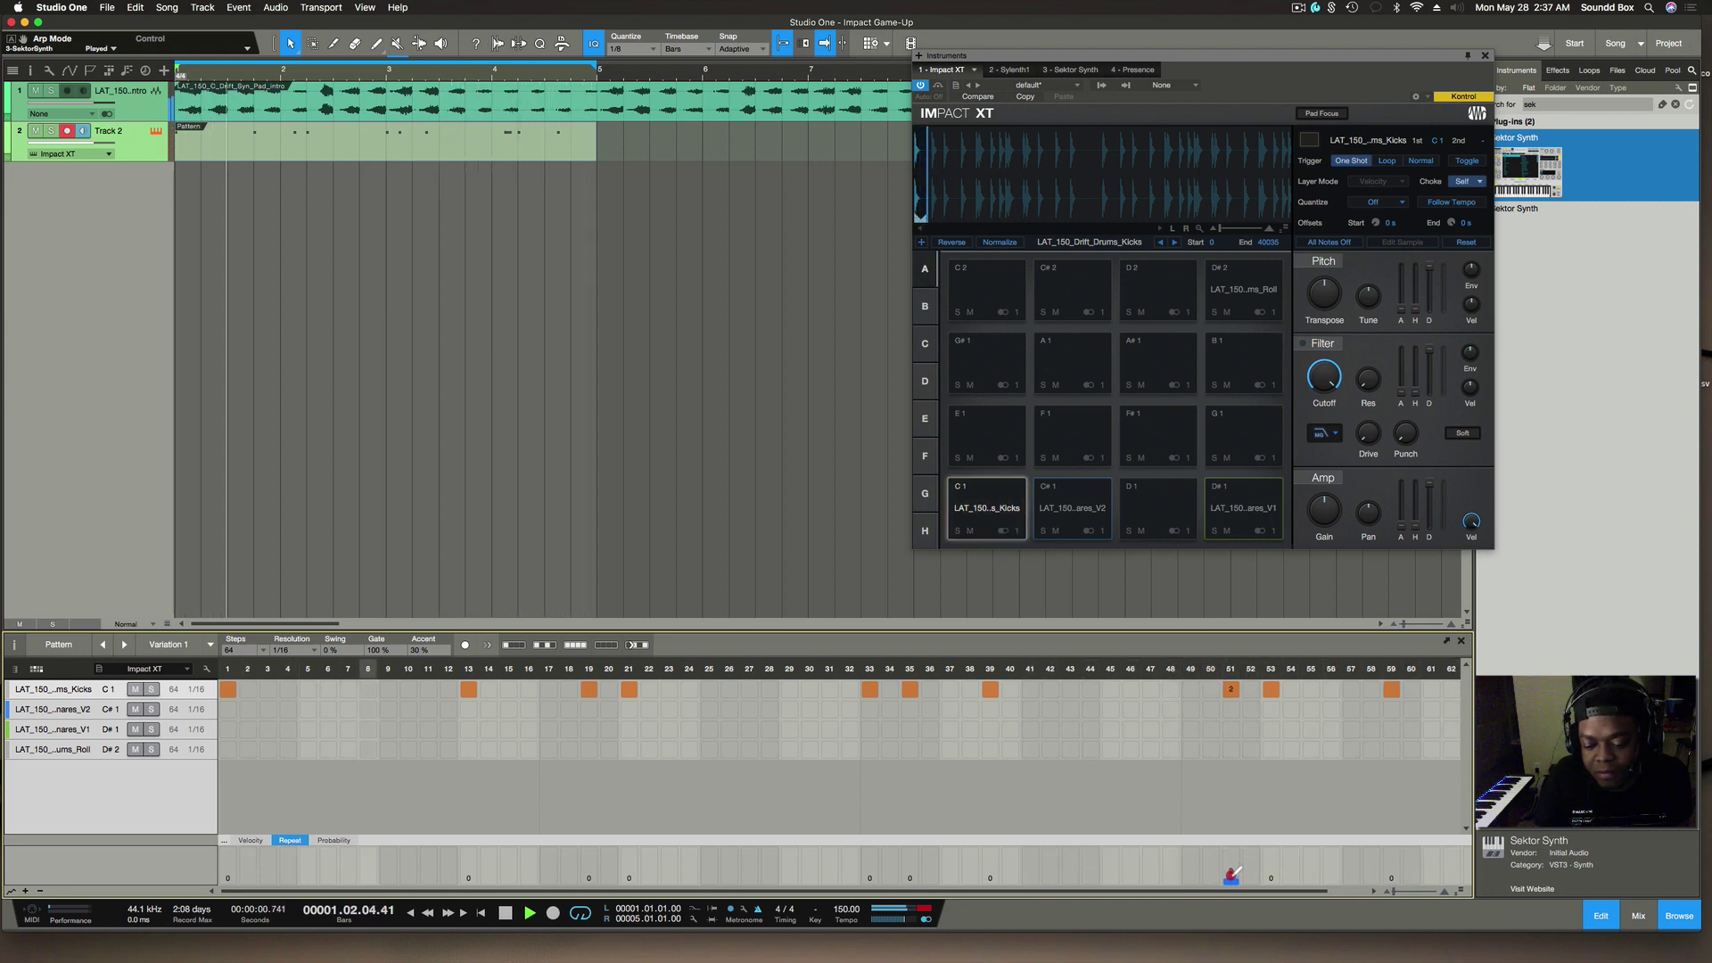
click(1232, 881)
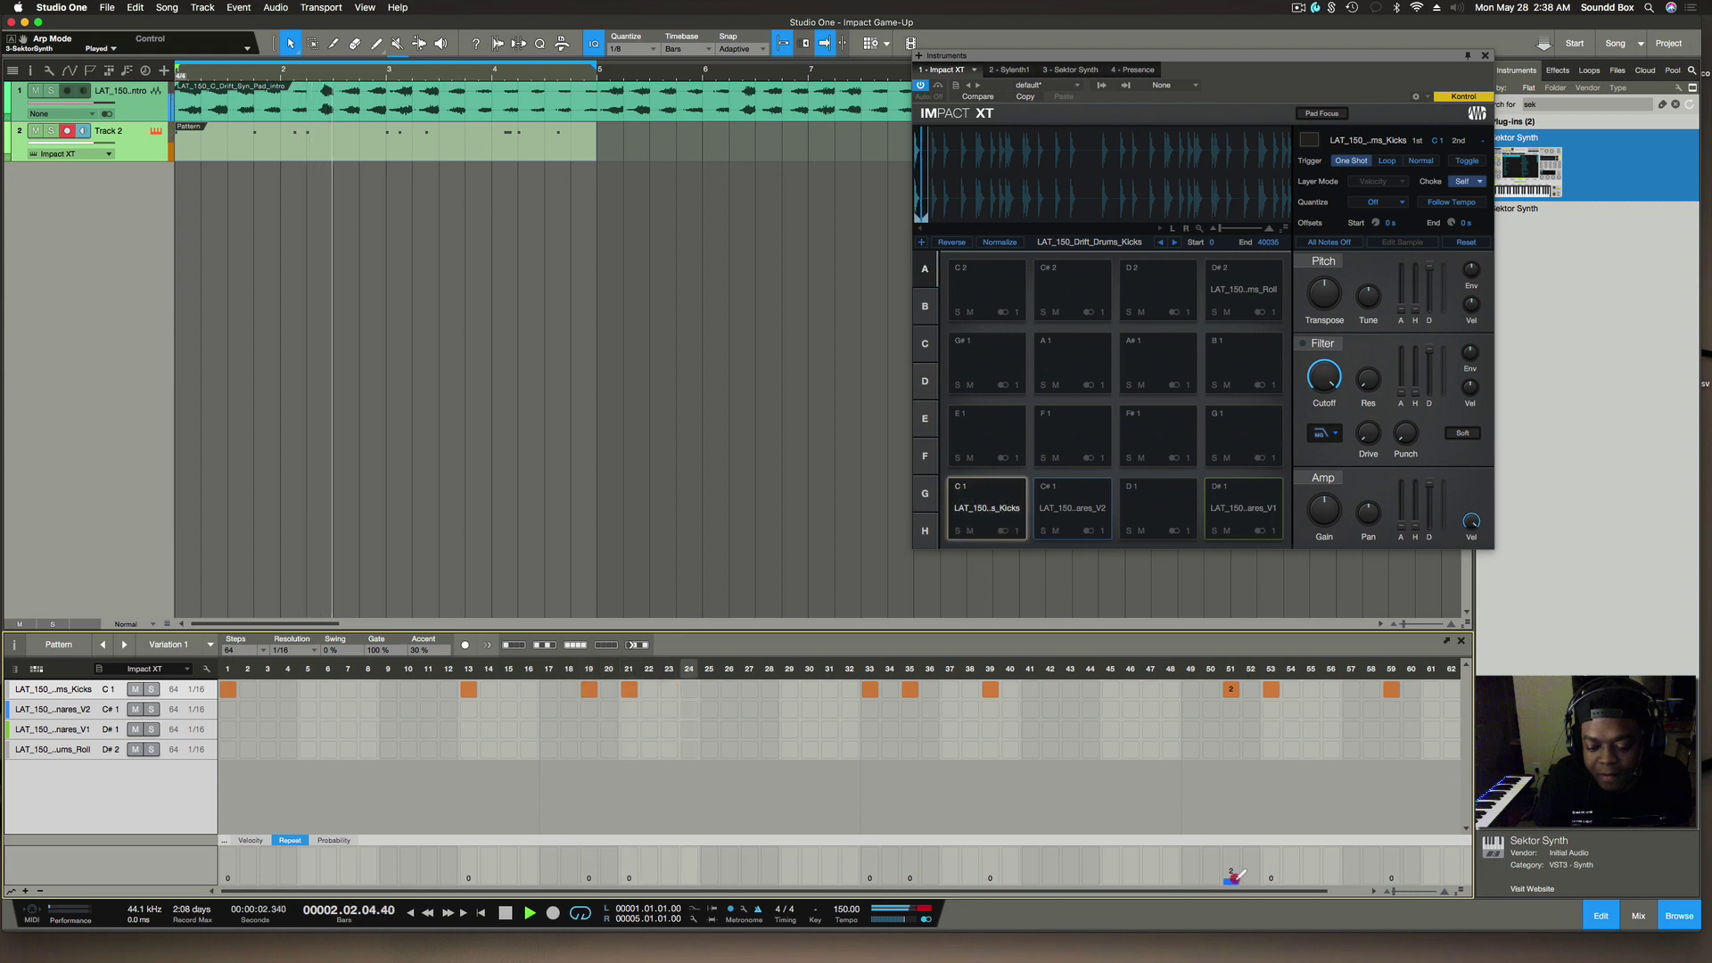
click(1233, 879)
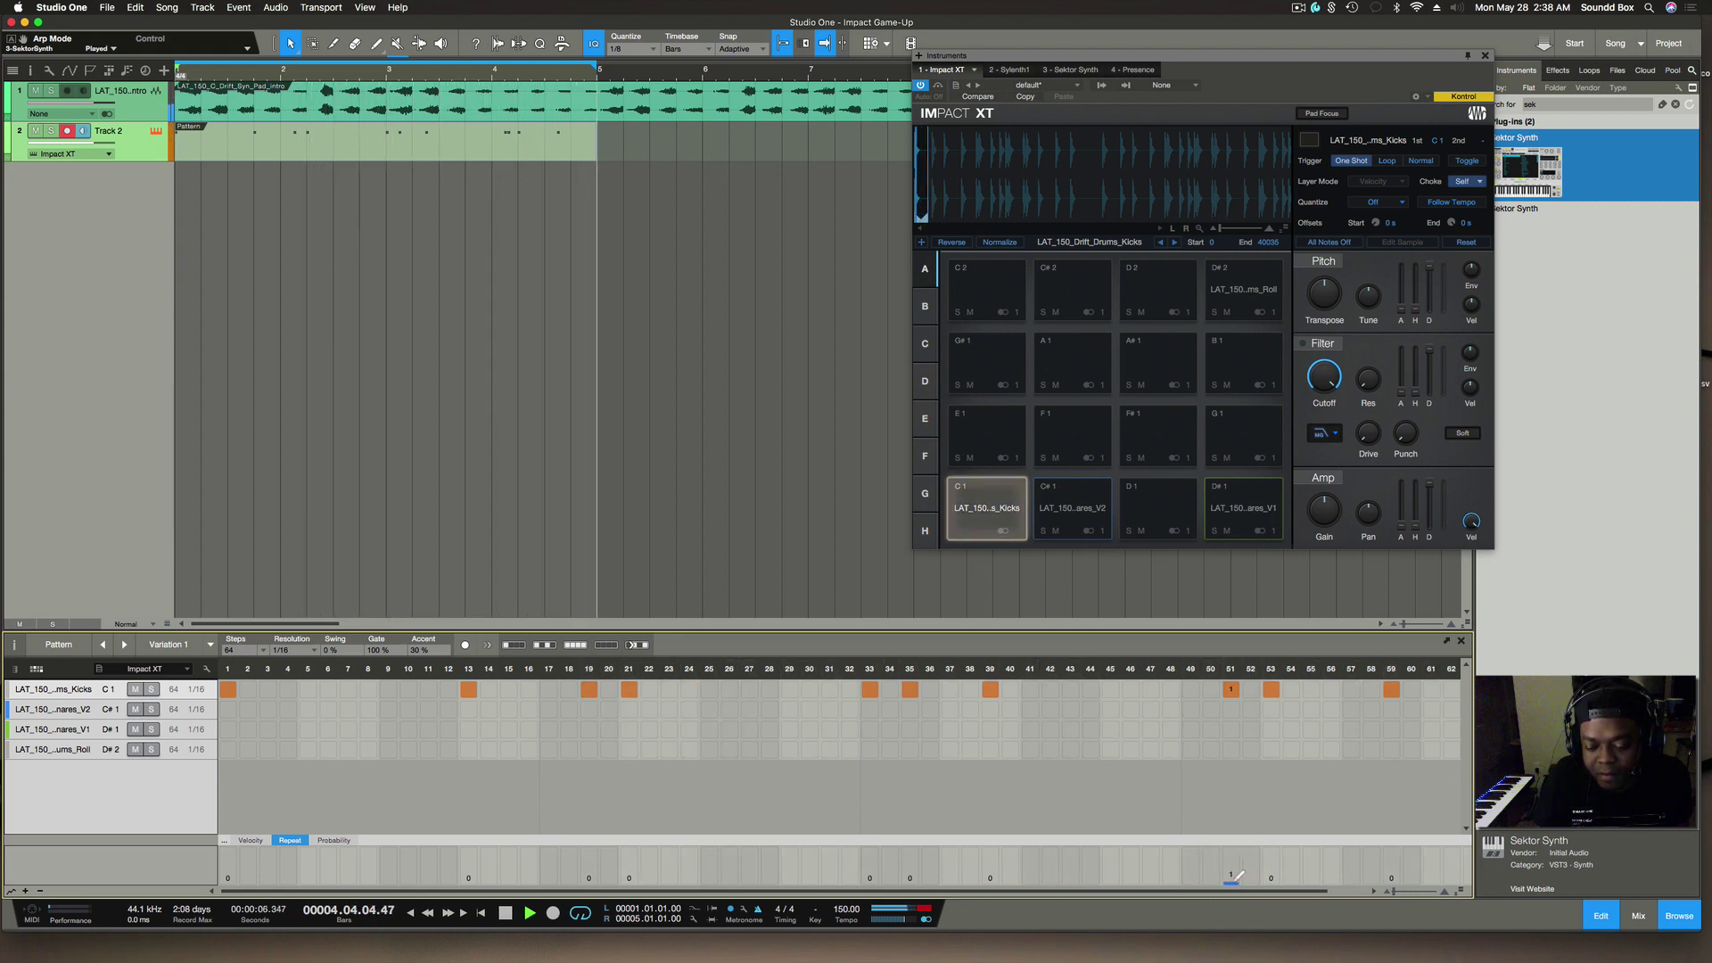
click(1234, 879)
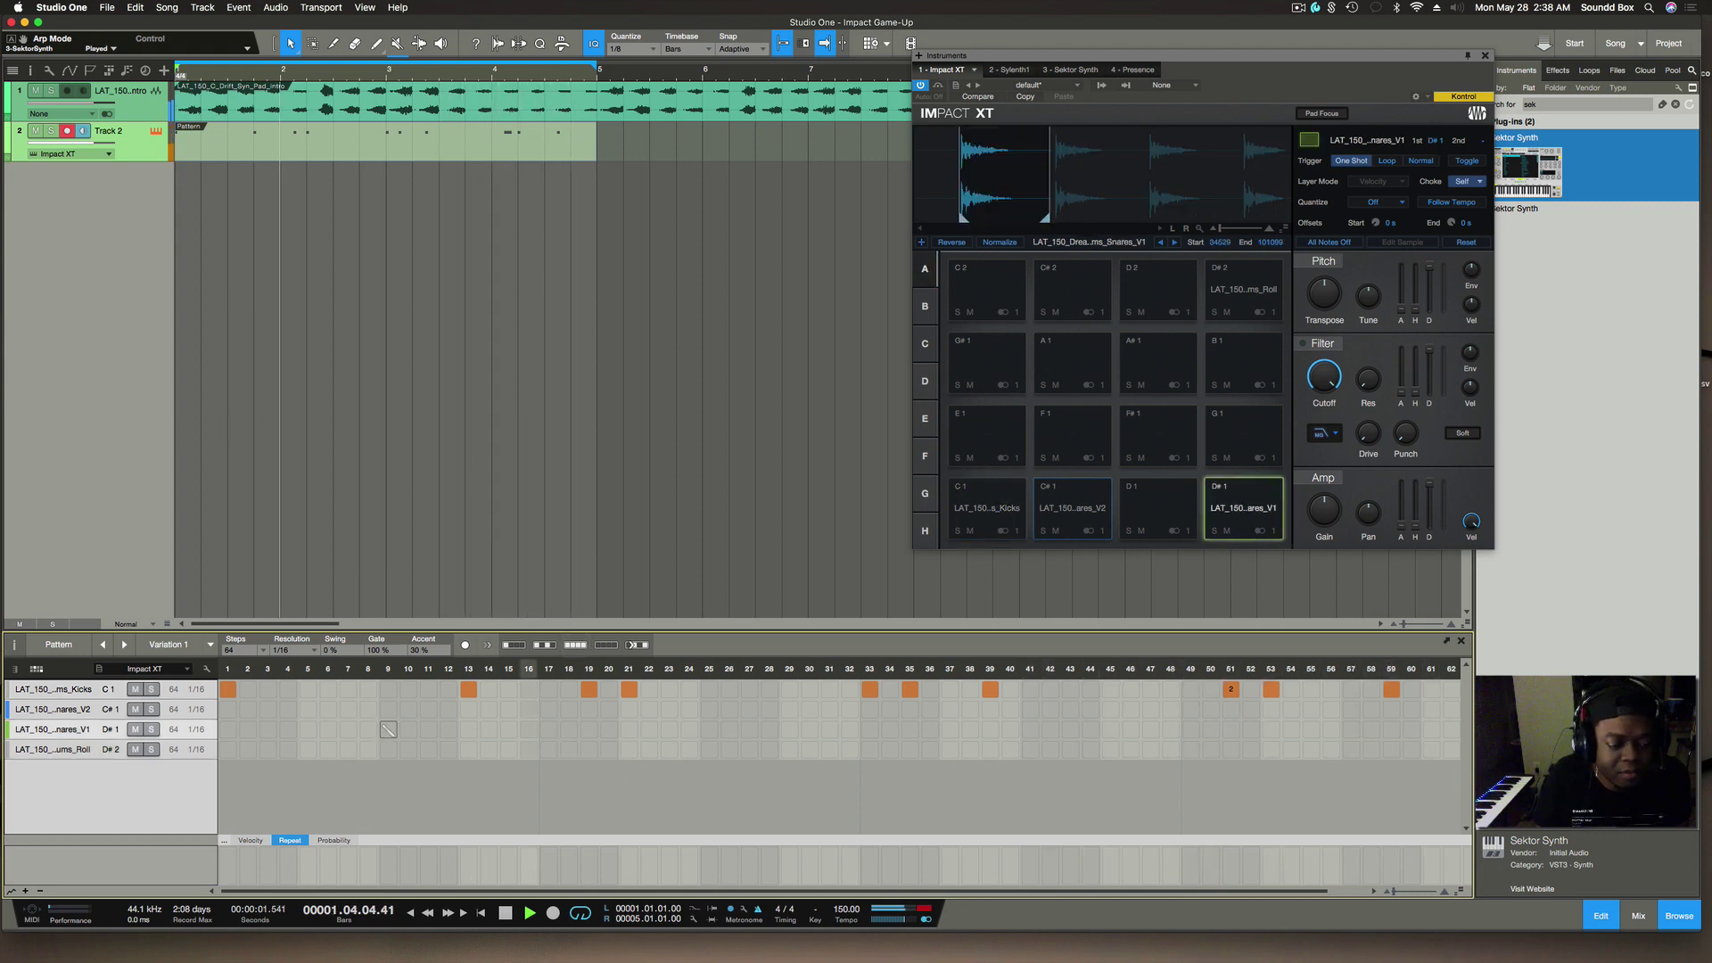
Place D#1 snare hits (LAT_150_Dream_Drums_Snares_V1) on steps 9, 25, 41 and 57 while the loop plays.
click(388, 730)
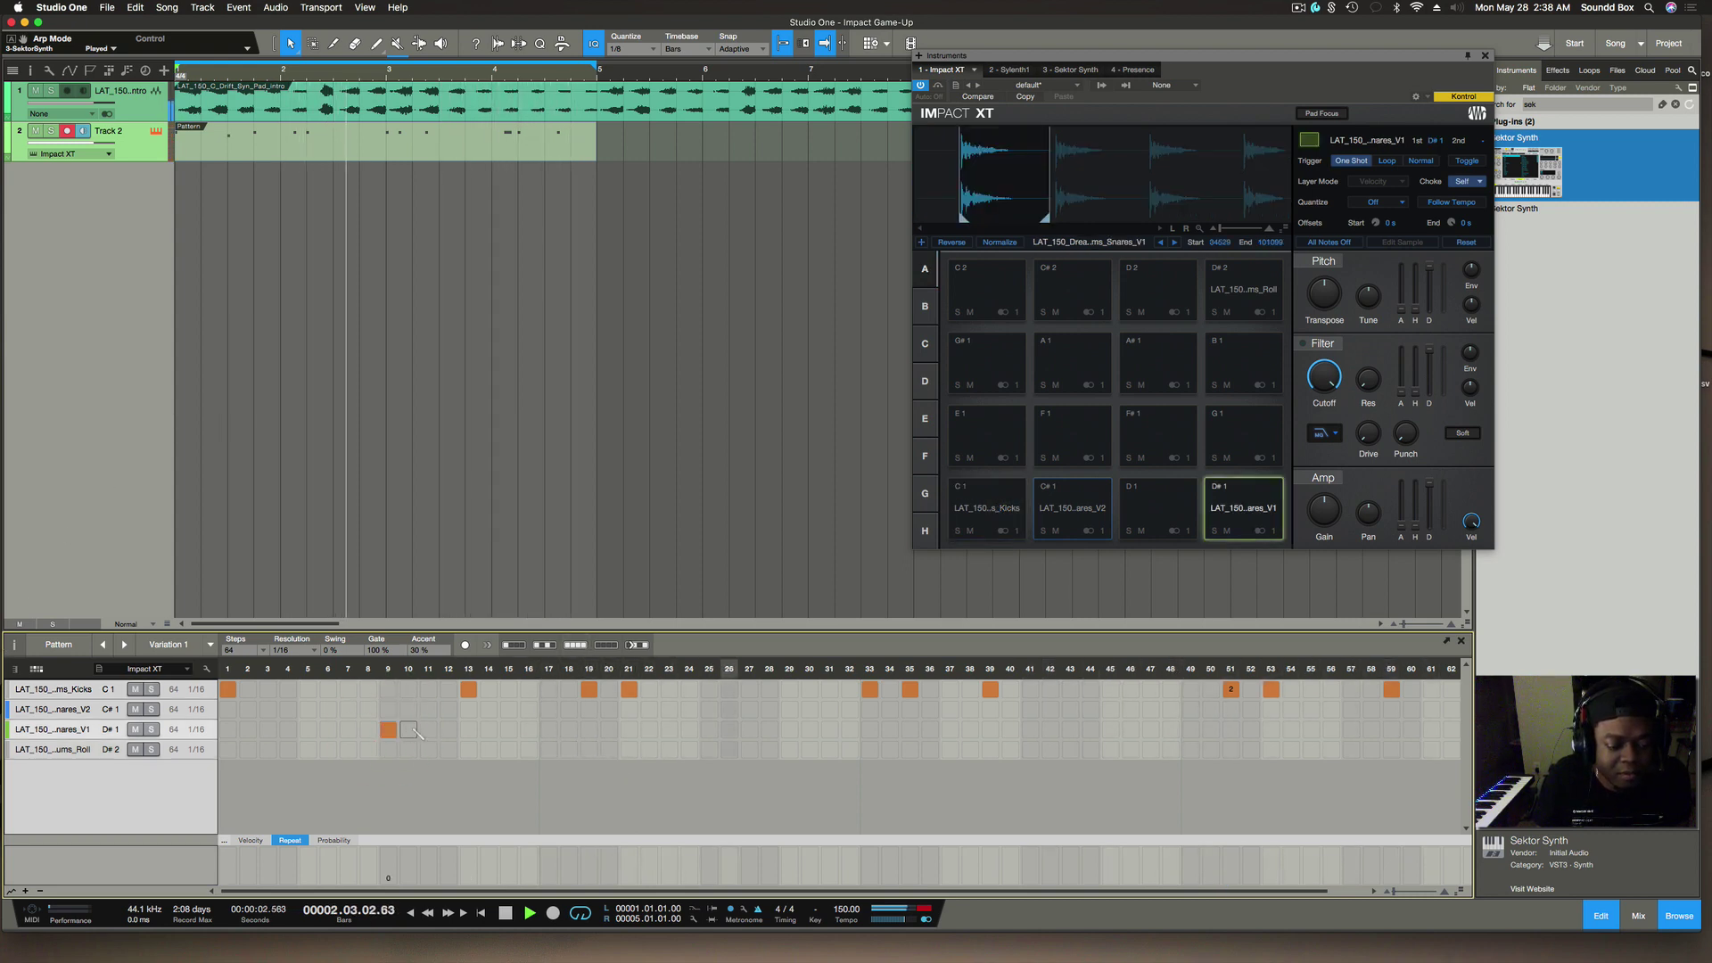
click(709, 731)
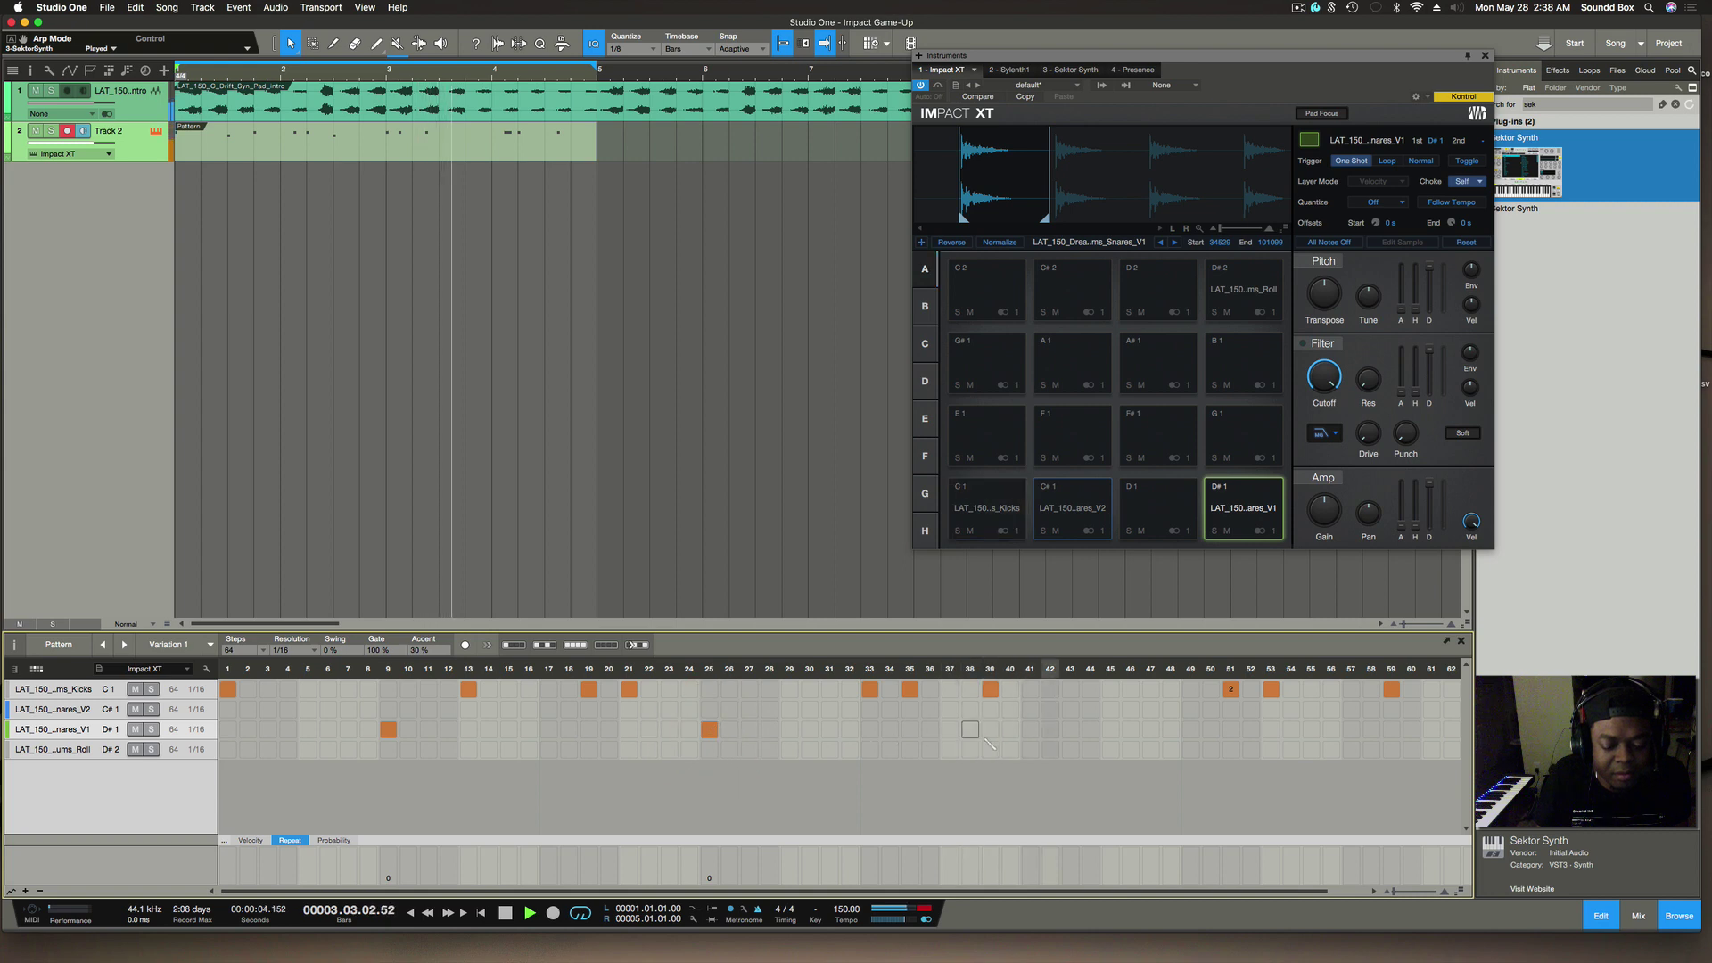
click(1030, 730)
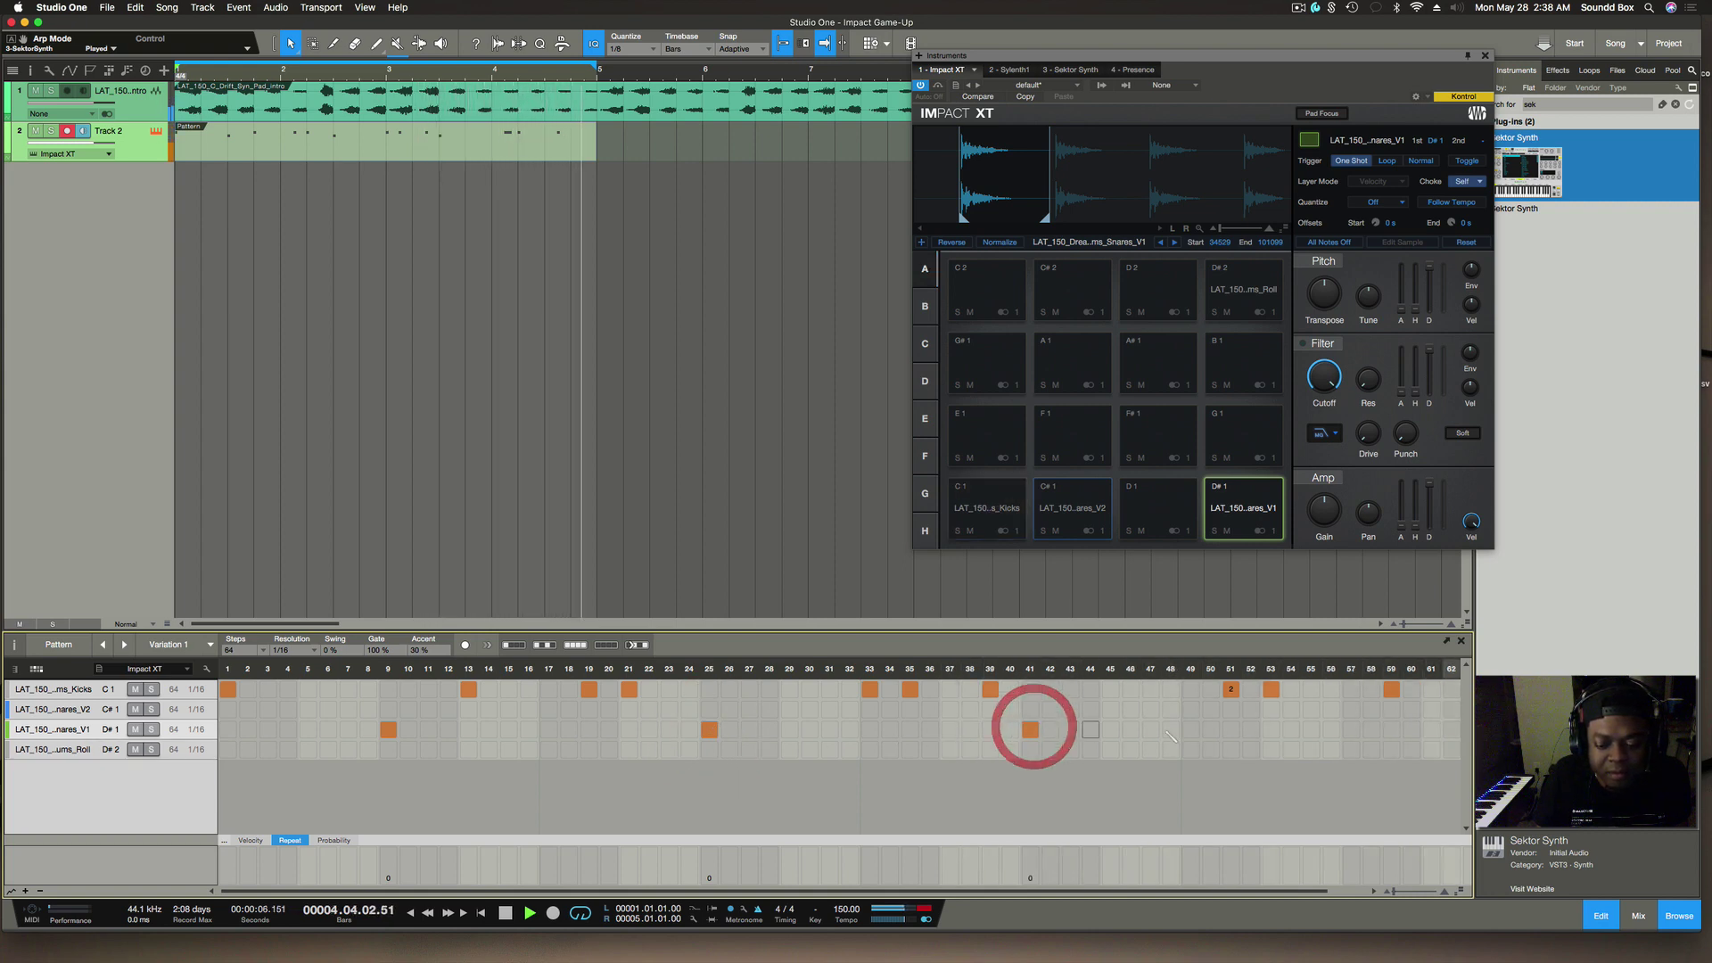
click(1352, 729)
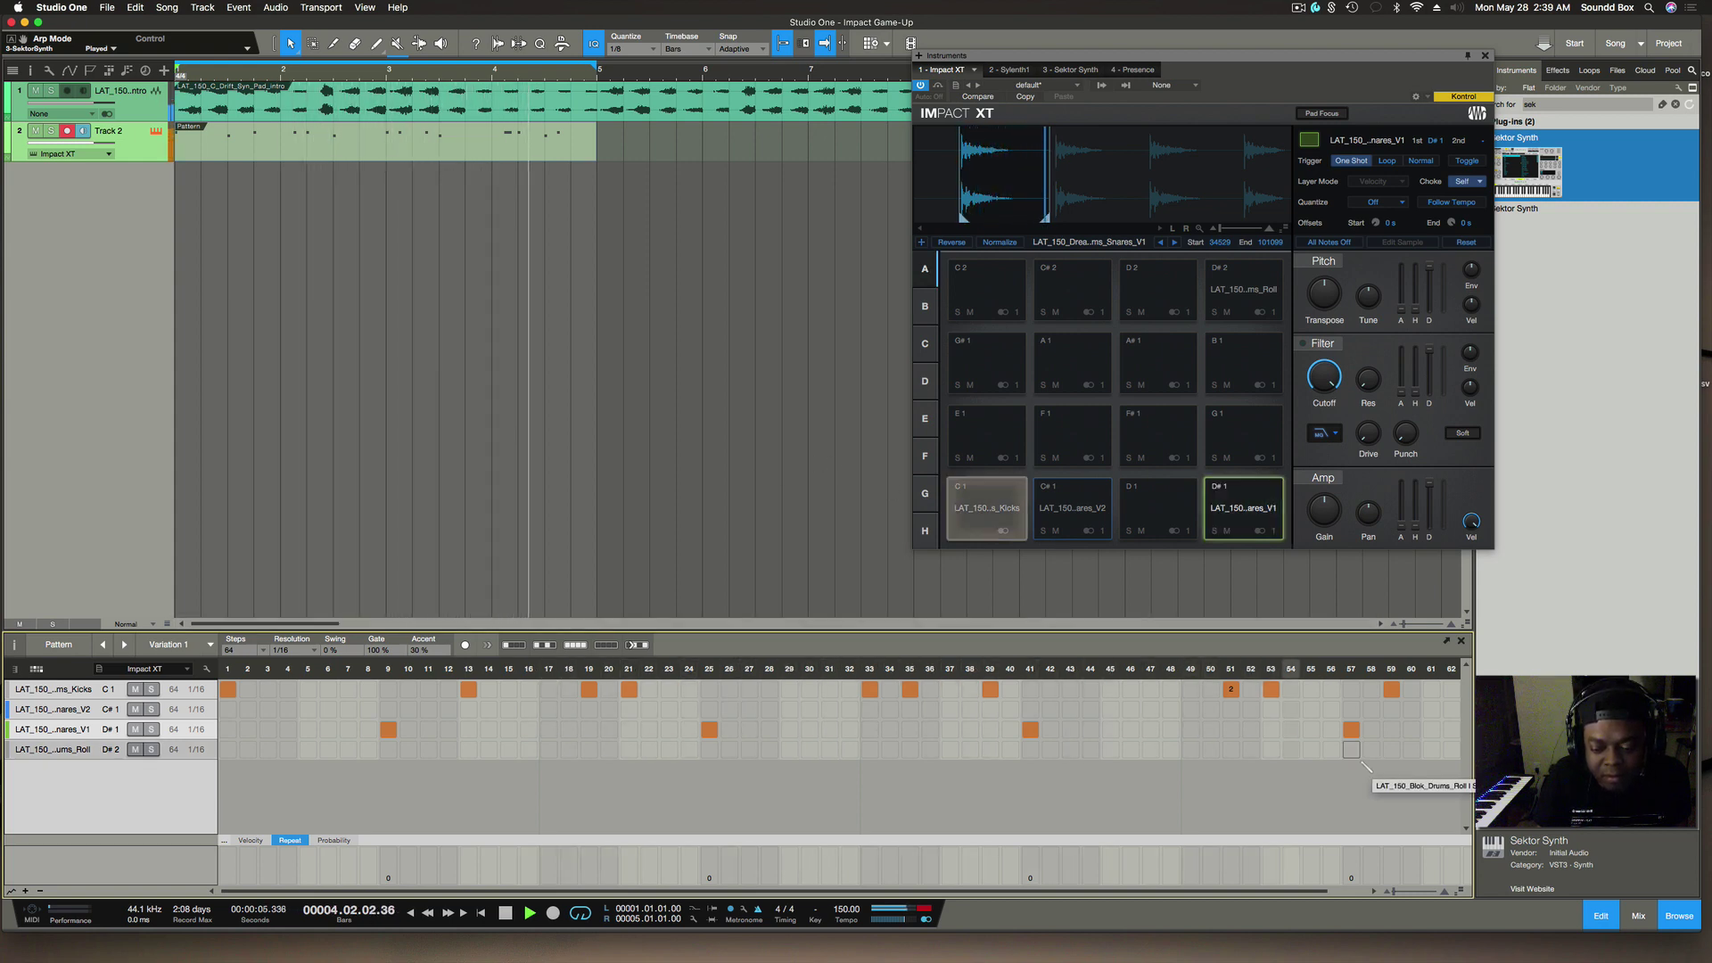
Clear the D#1 snare row, fill it on every second and then every fourth step, and erase steps 1 and 5.
click(388, 730)
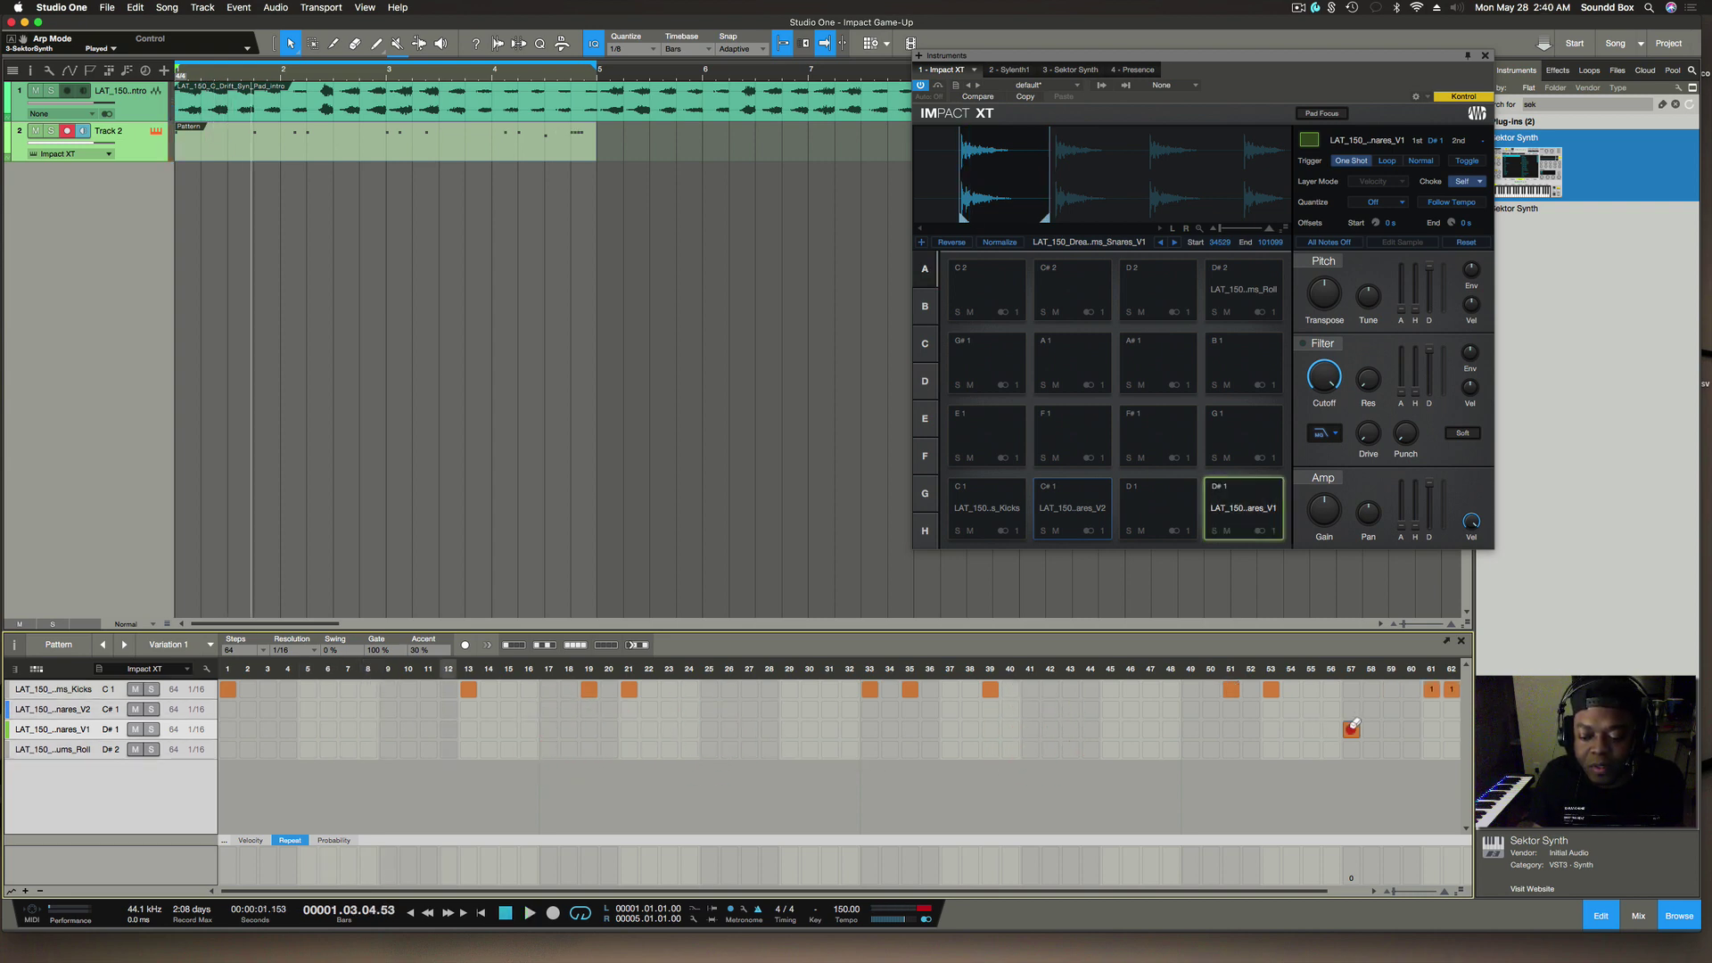
click(1351, 729)
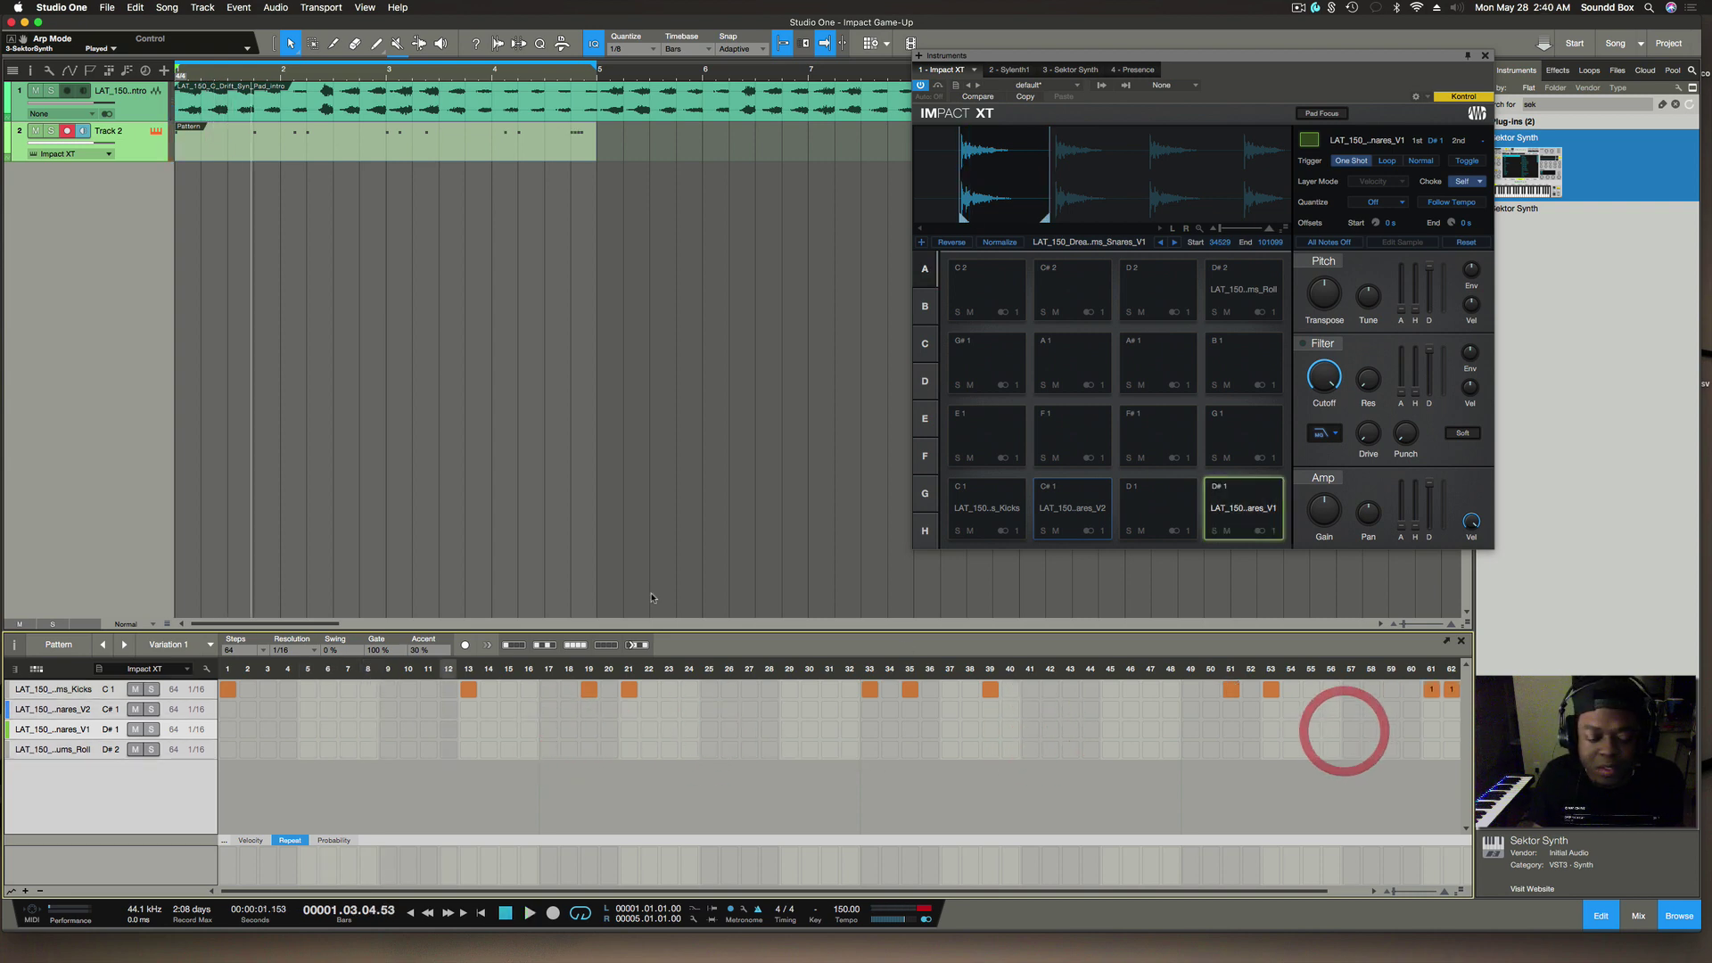
click(545, 645)
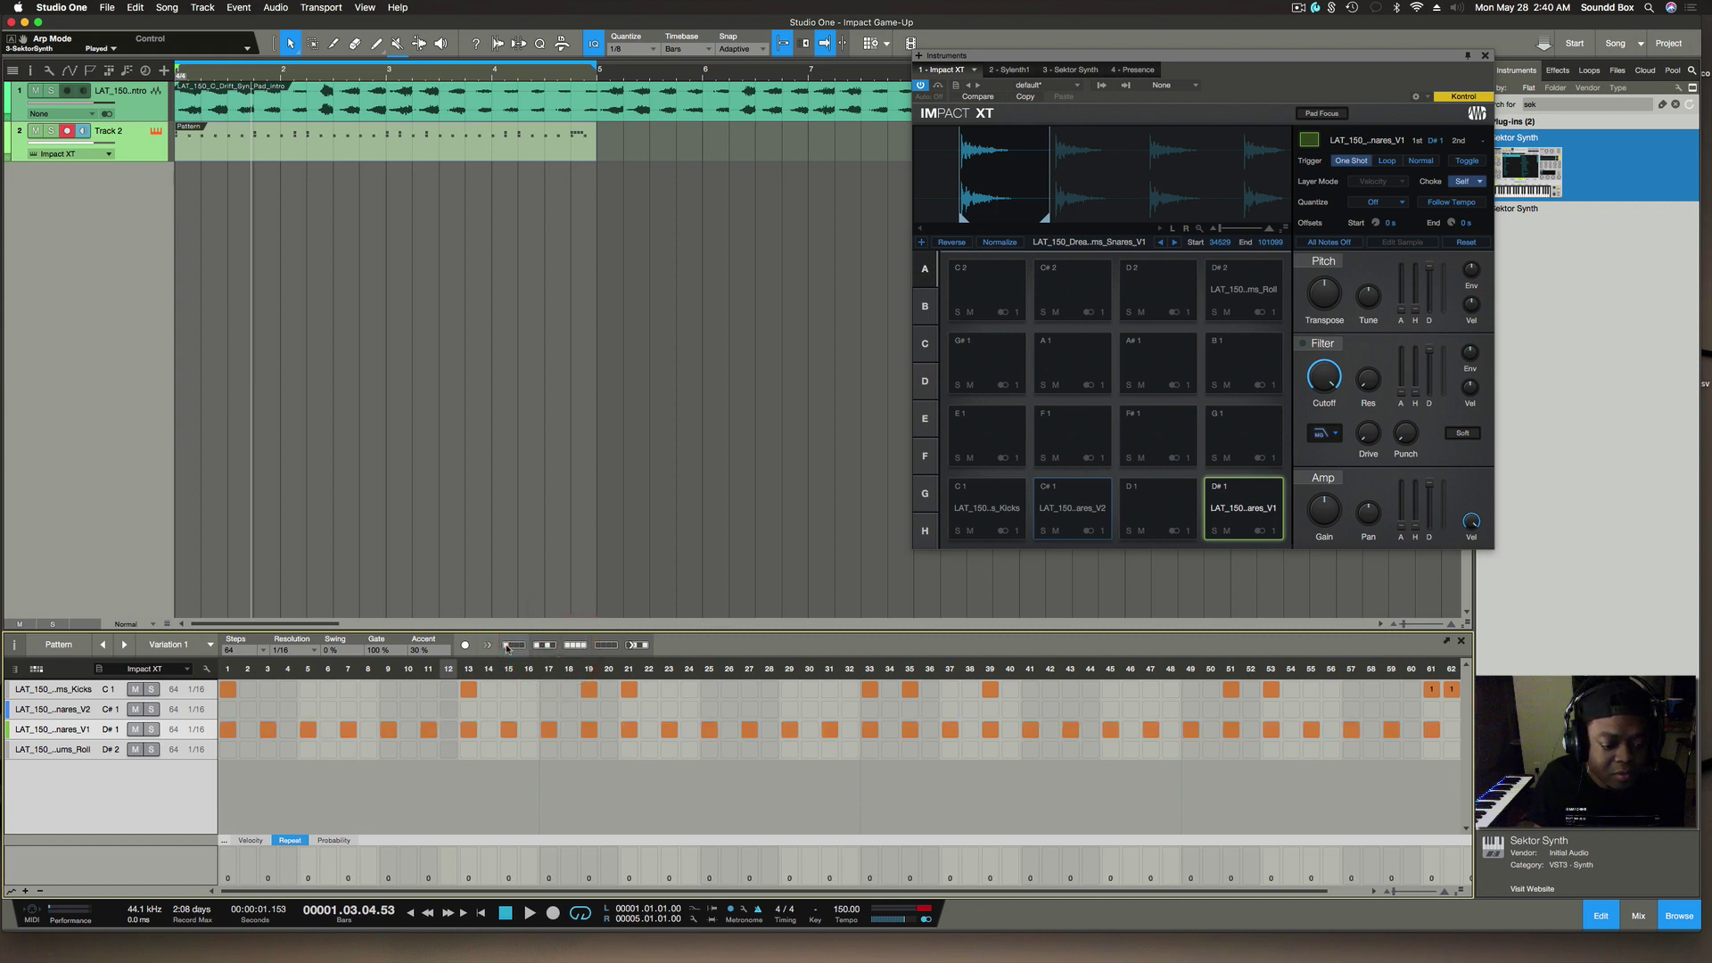
click(507, 649)
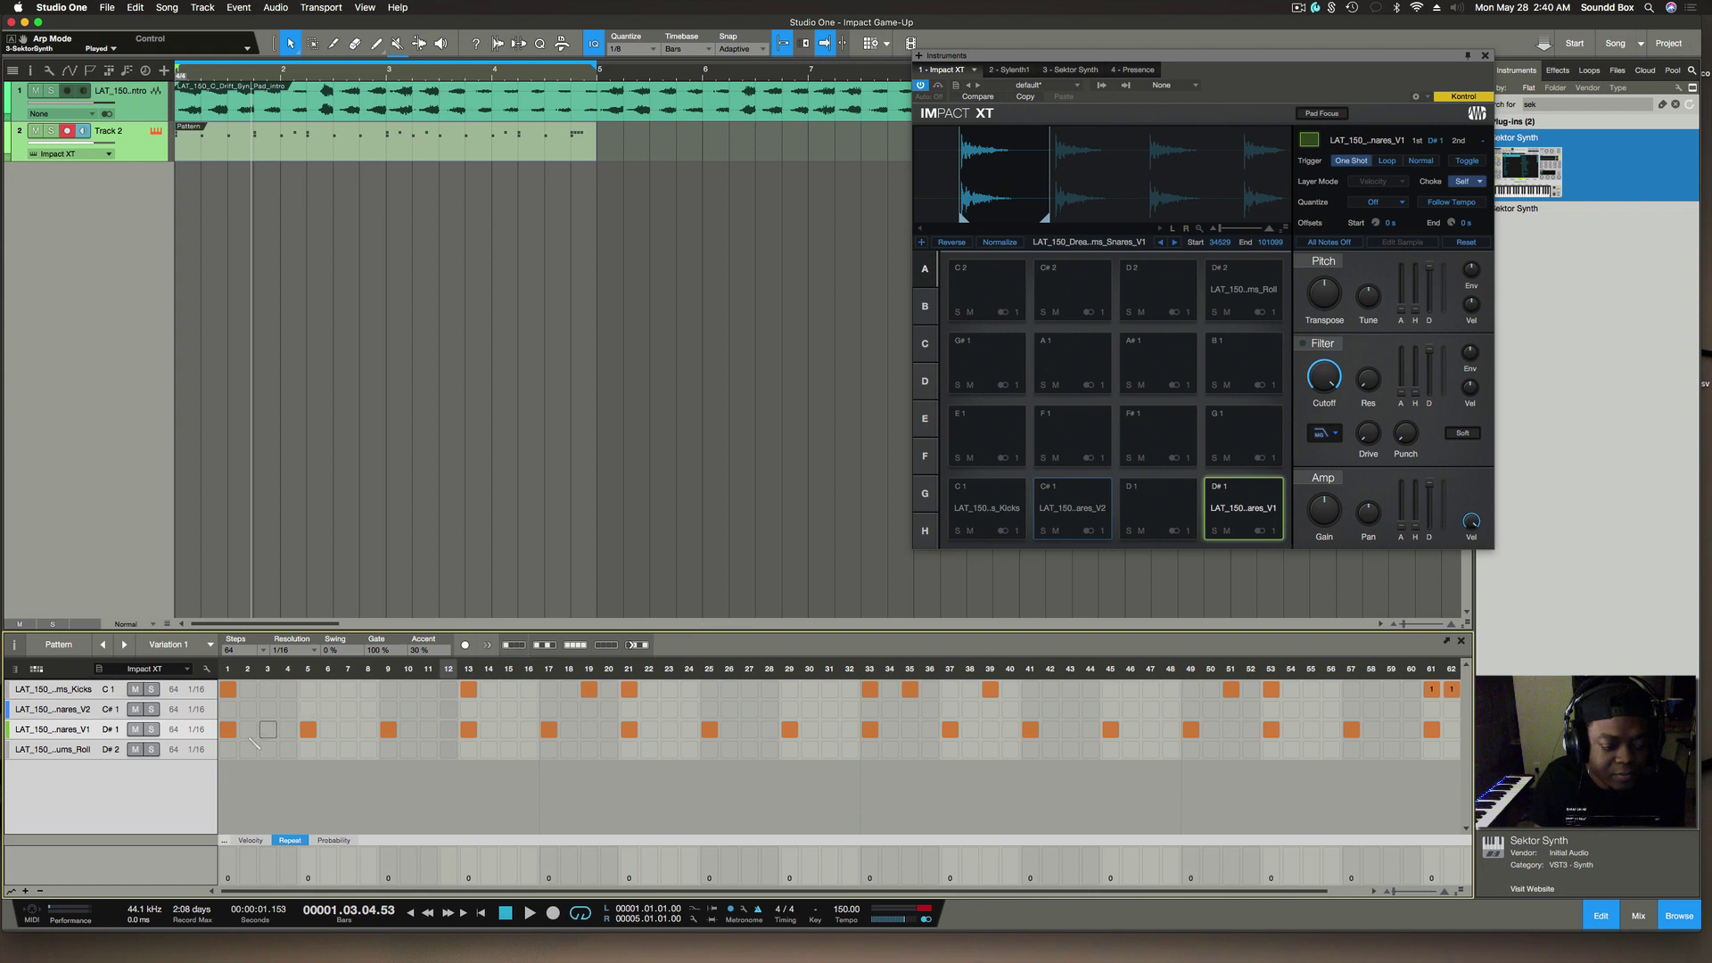
click(308, 729)
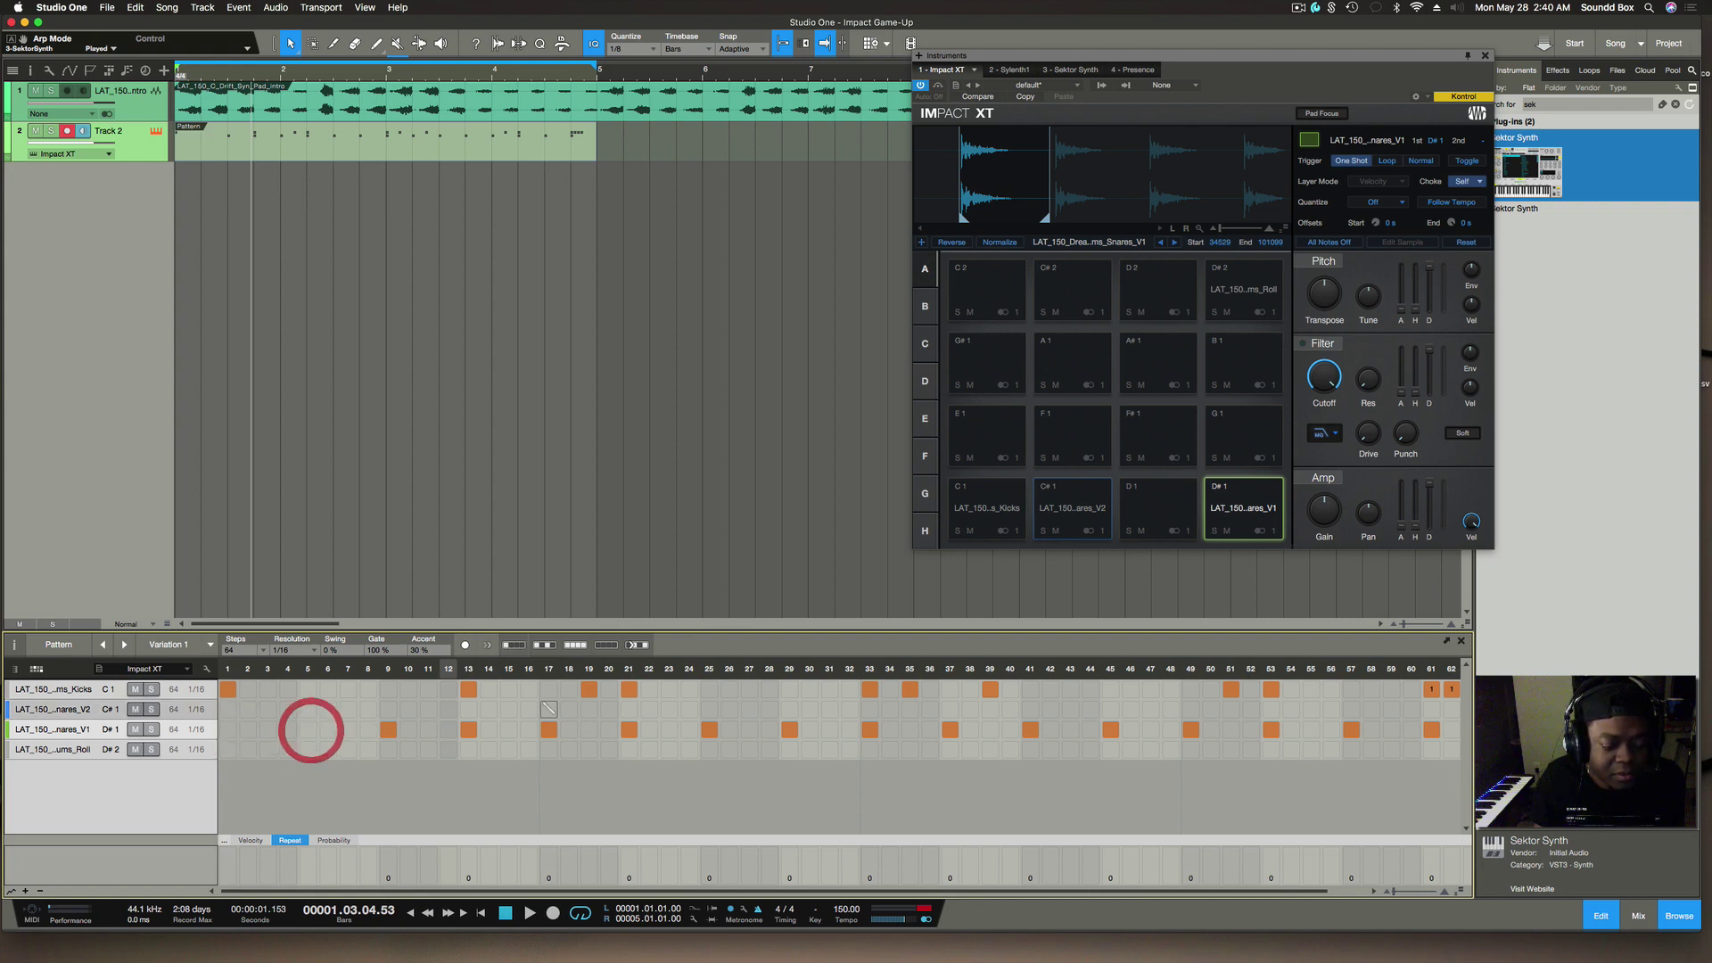
Shift the D#1 snare row's hits repeatedly toward later steps of the pattern.
click(631, 647)
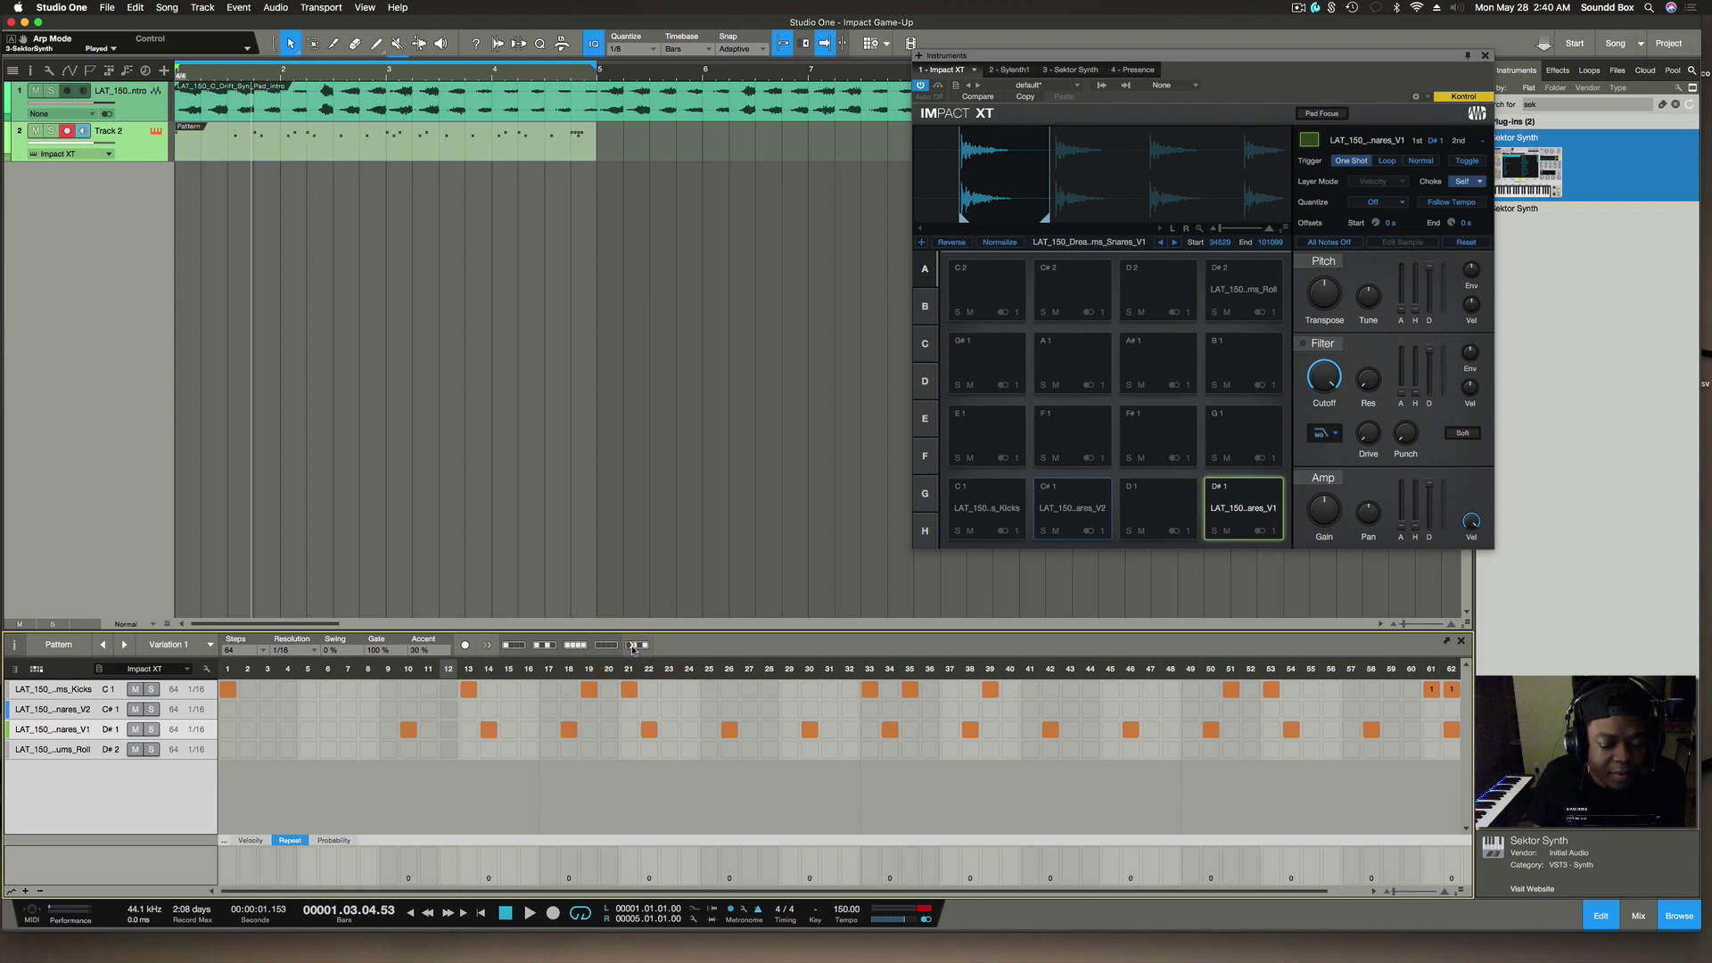
click(633, 646)
click(634, 648)
click(635, 648)
click(635, 648)
click(635, 648)
click(635, 648)
click(635, 648)
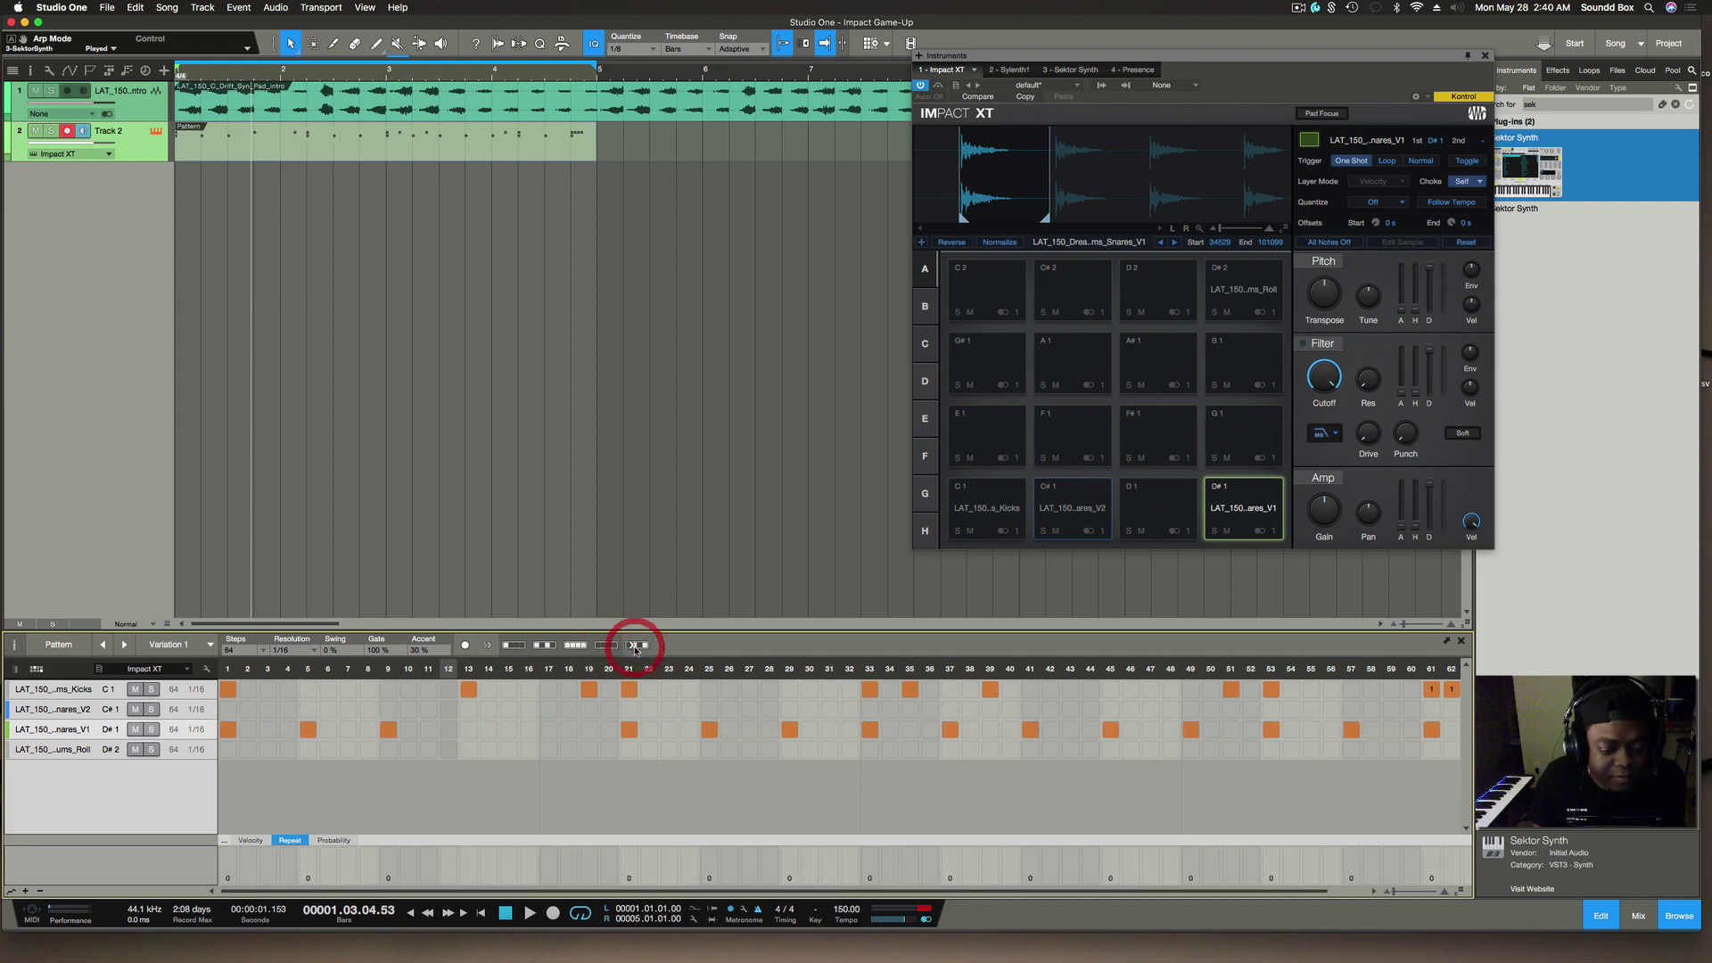
click(635, 648)
click(635, 648)
click(635, 648)
click(635, 647)
click(636, 647)
click(637, 648)
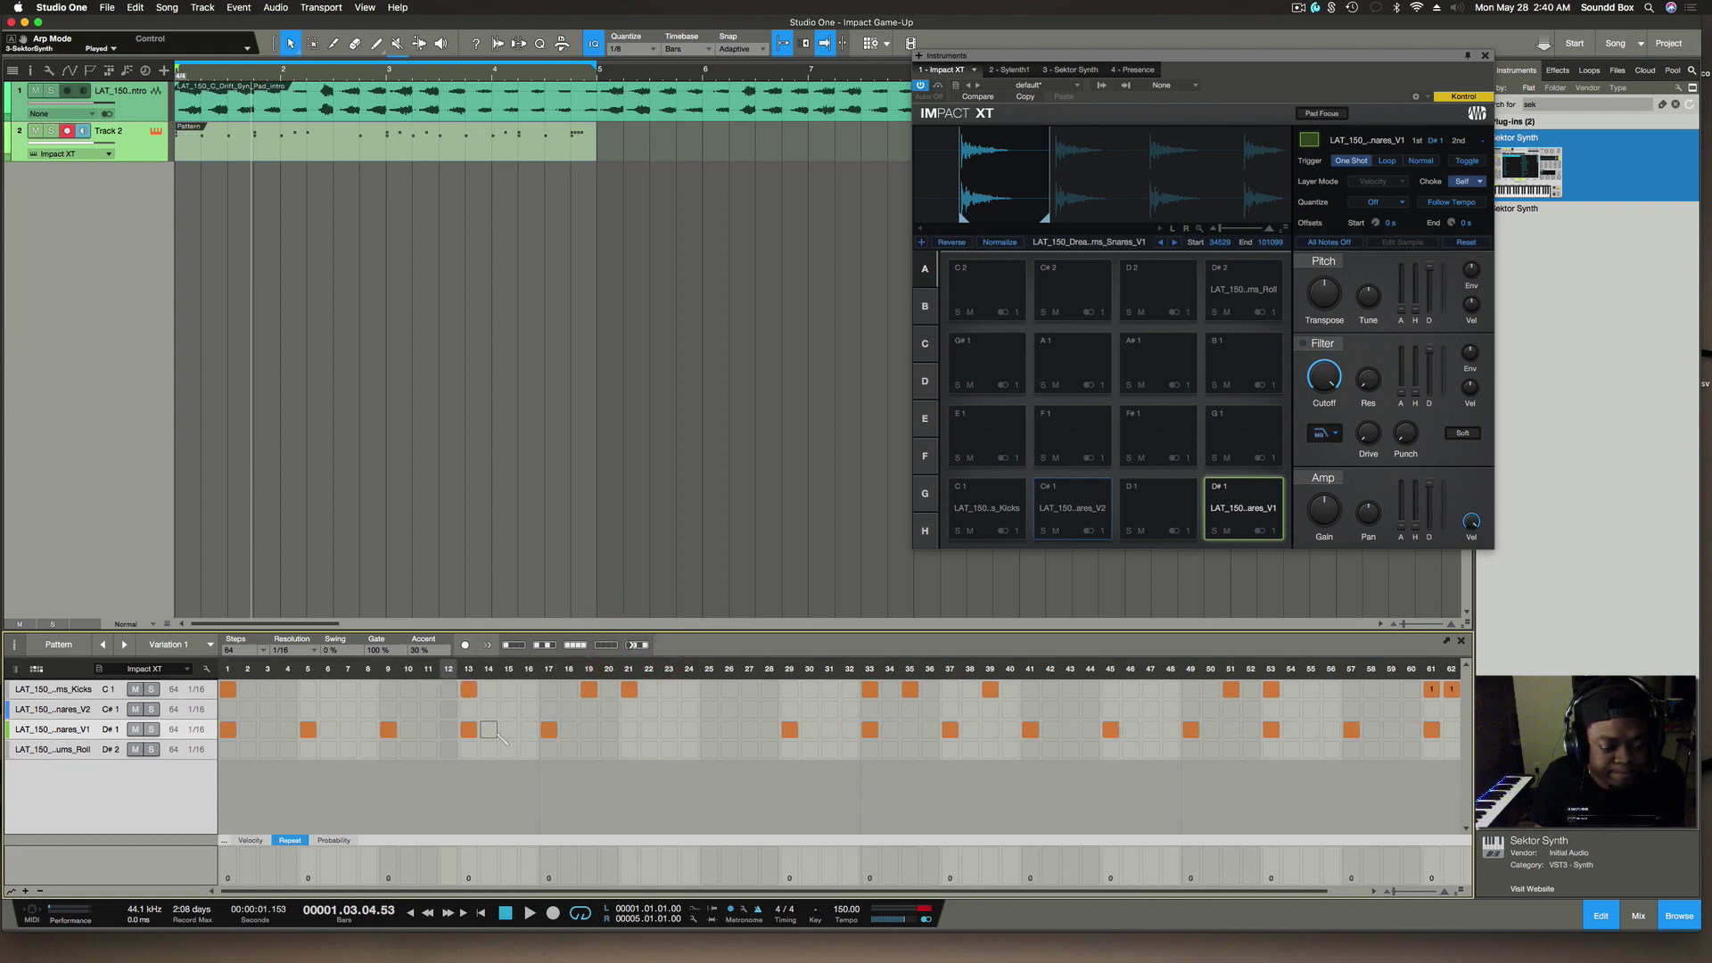
Paint D#1 snare hits across steps 14 to 19, and erase the hits from the row again.
drag(490, 731, 589, 729)
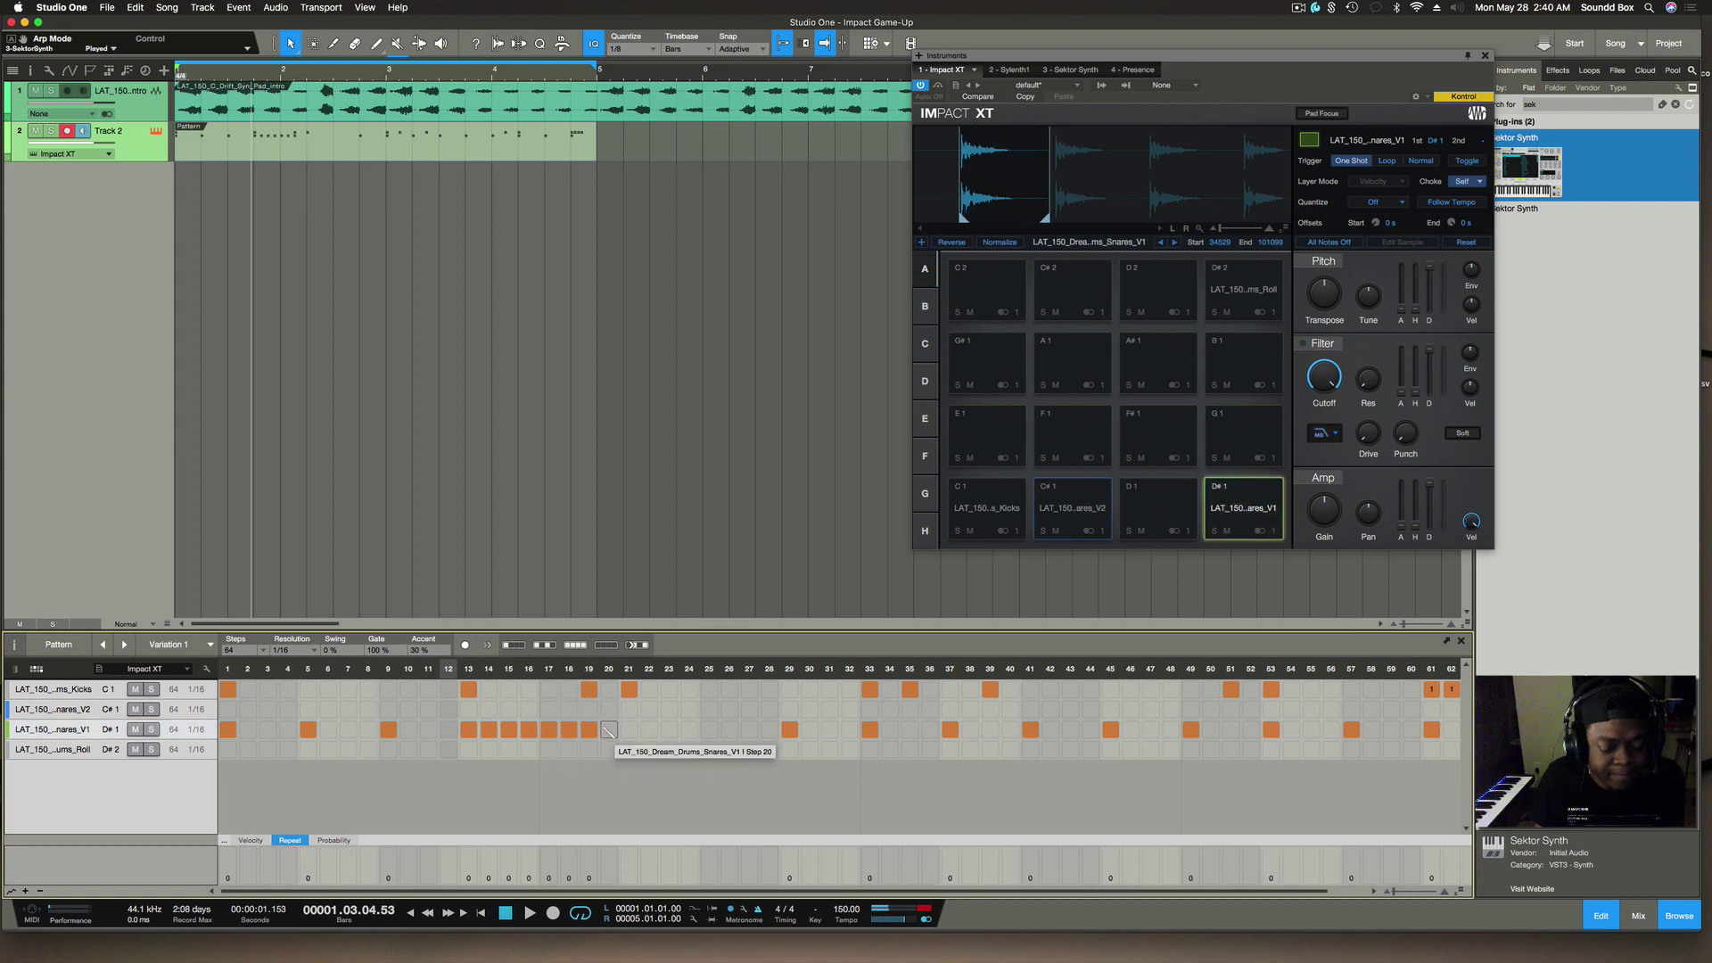
drag(555, 725, 241, 729)
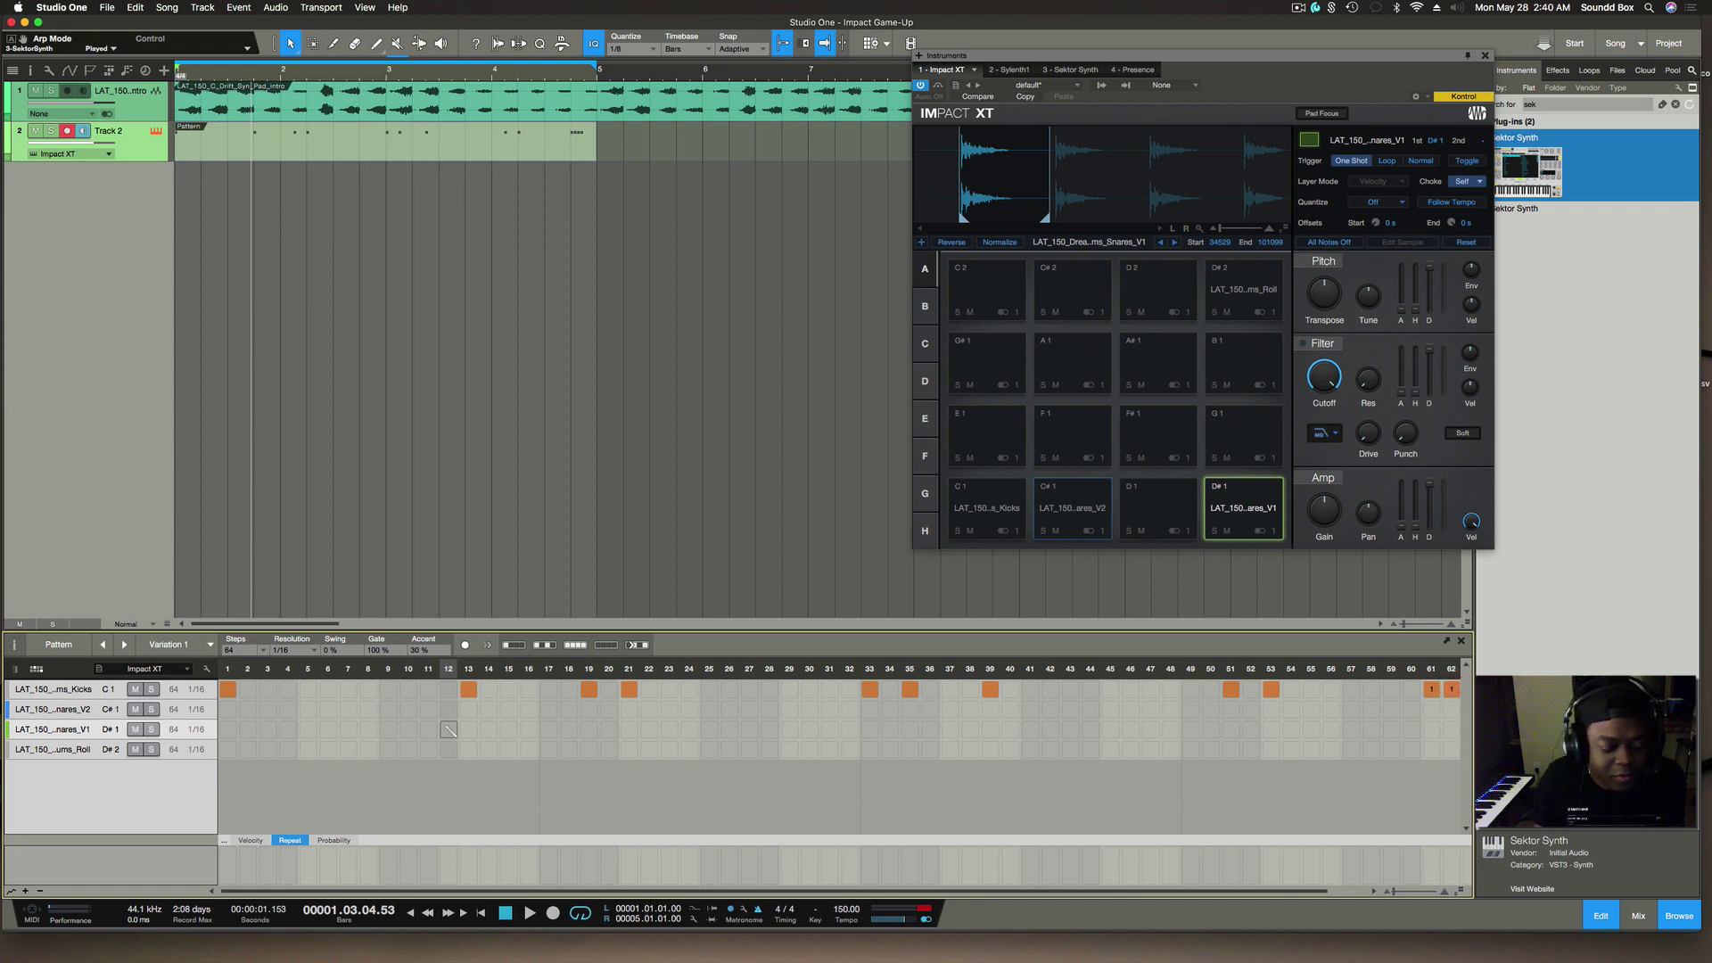
Place hits on steps 9, 25, 41 and 57 in the emptied D#1 snare row.
click(386, 729)
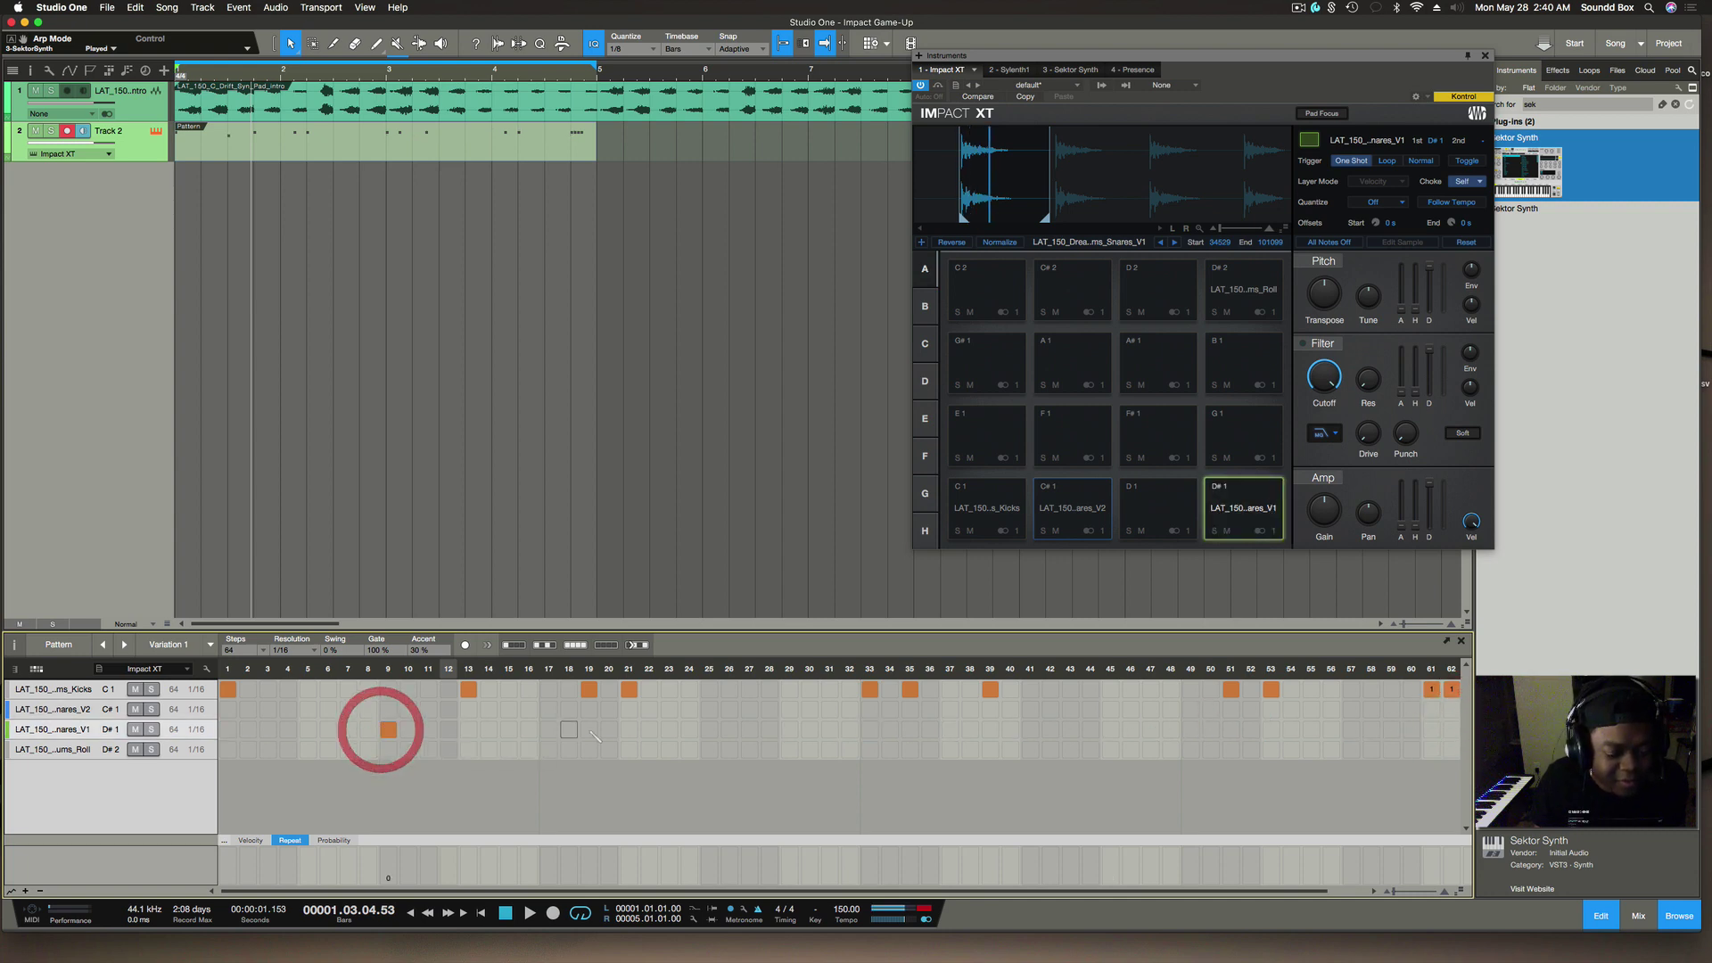
click(709, 729)
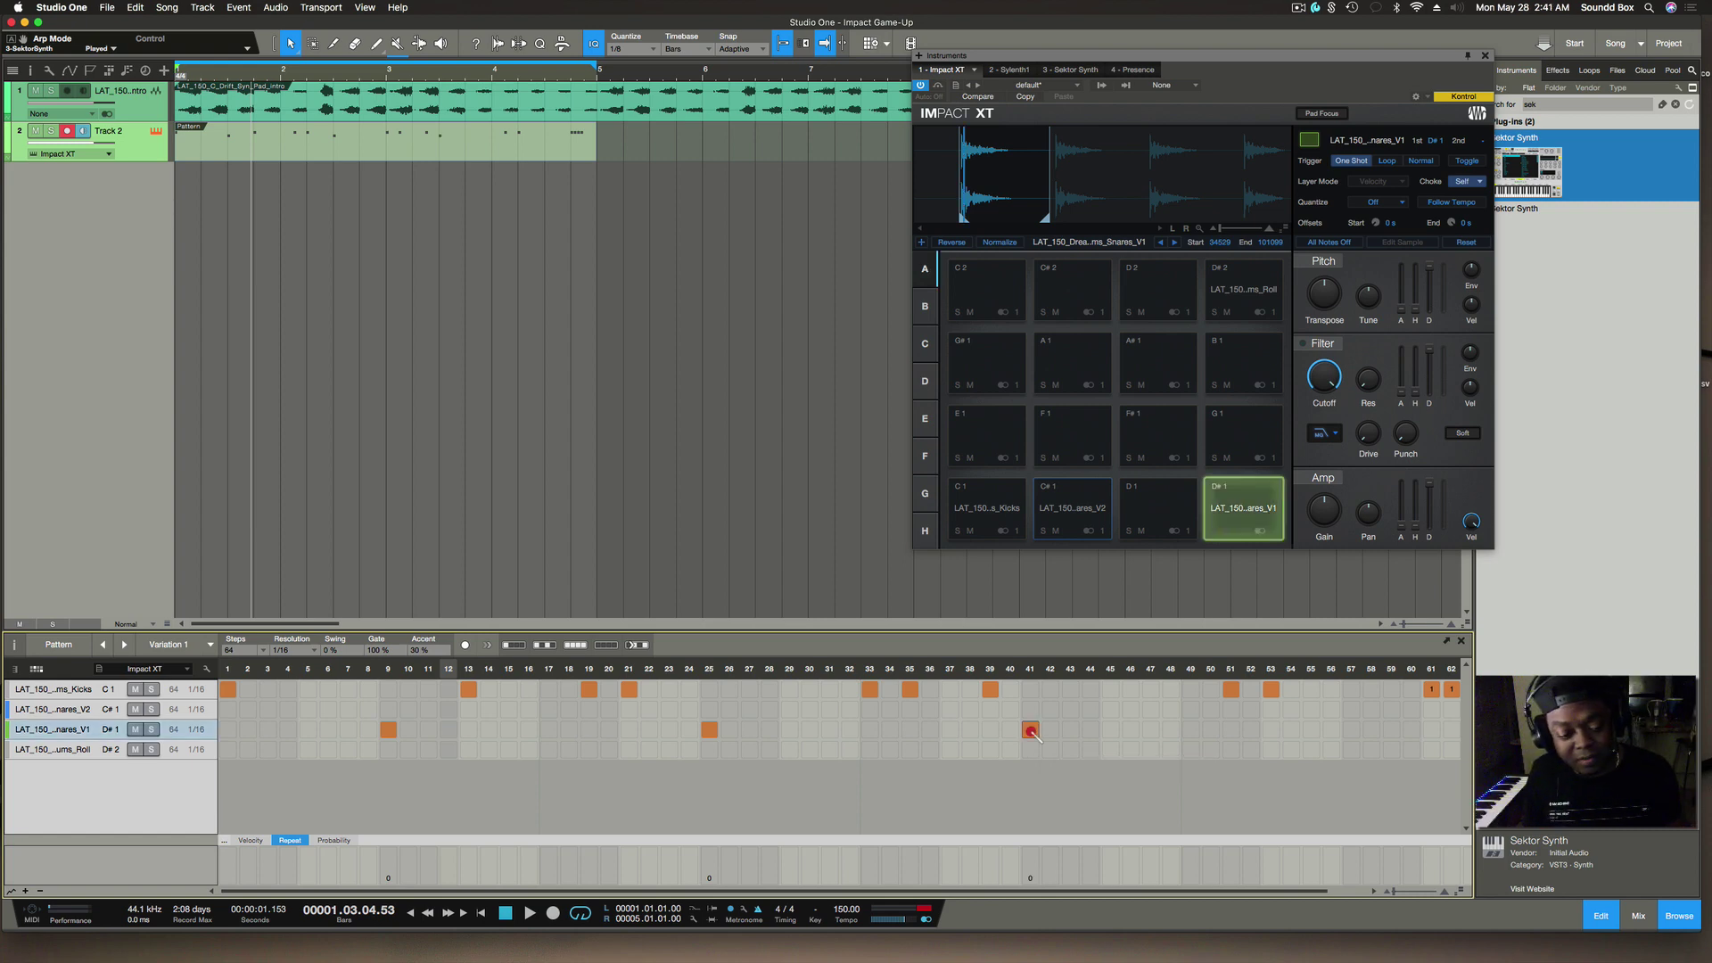
click(1030, 730)
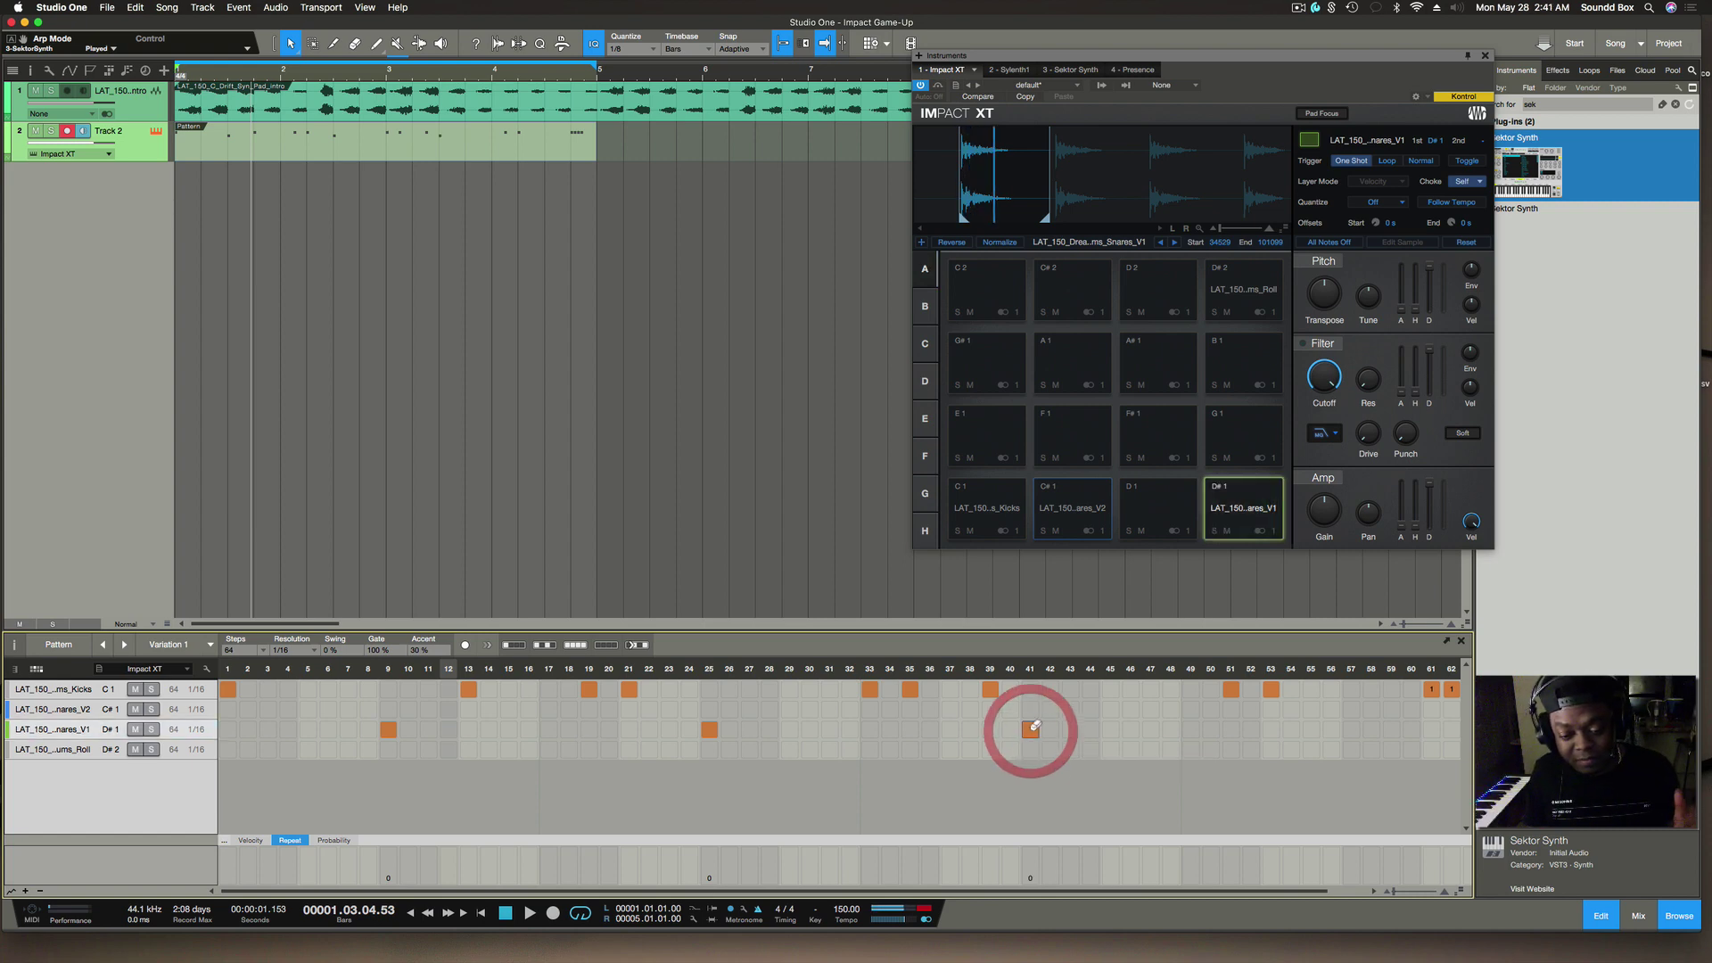
click(1351, 730)
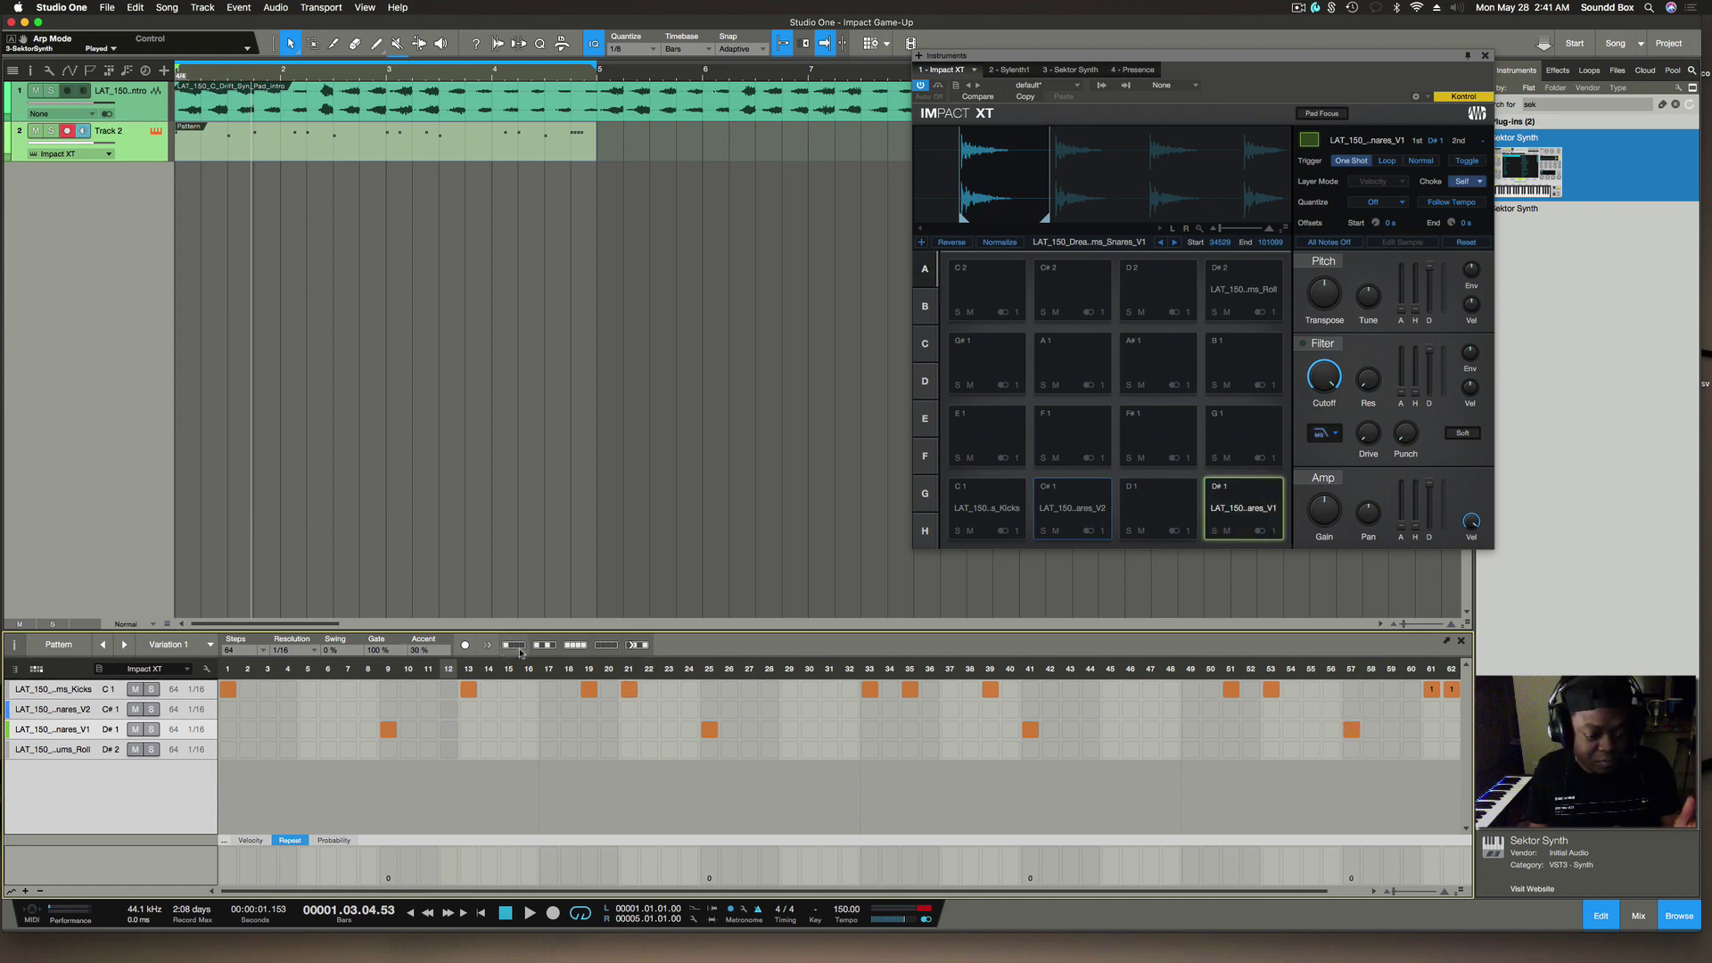
Play back the kick and snare loop, audition the D#2 drum roll sound over it, and stop playback.
key(space)
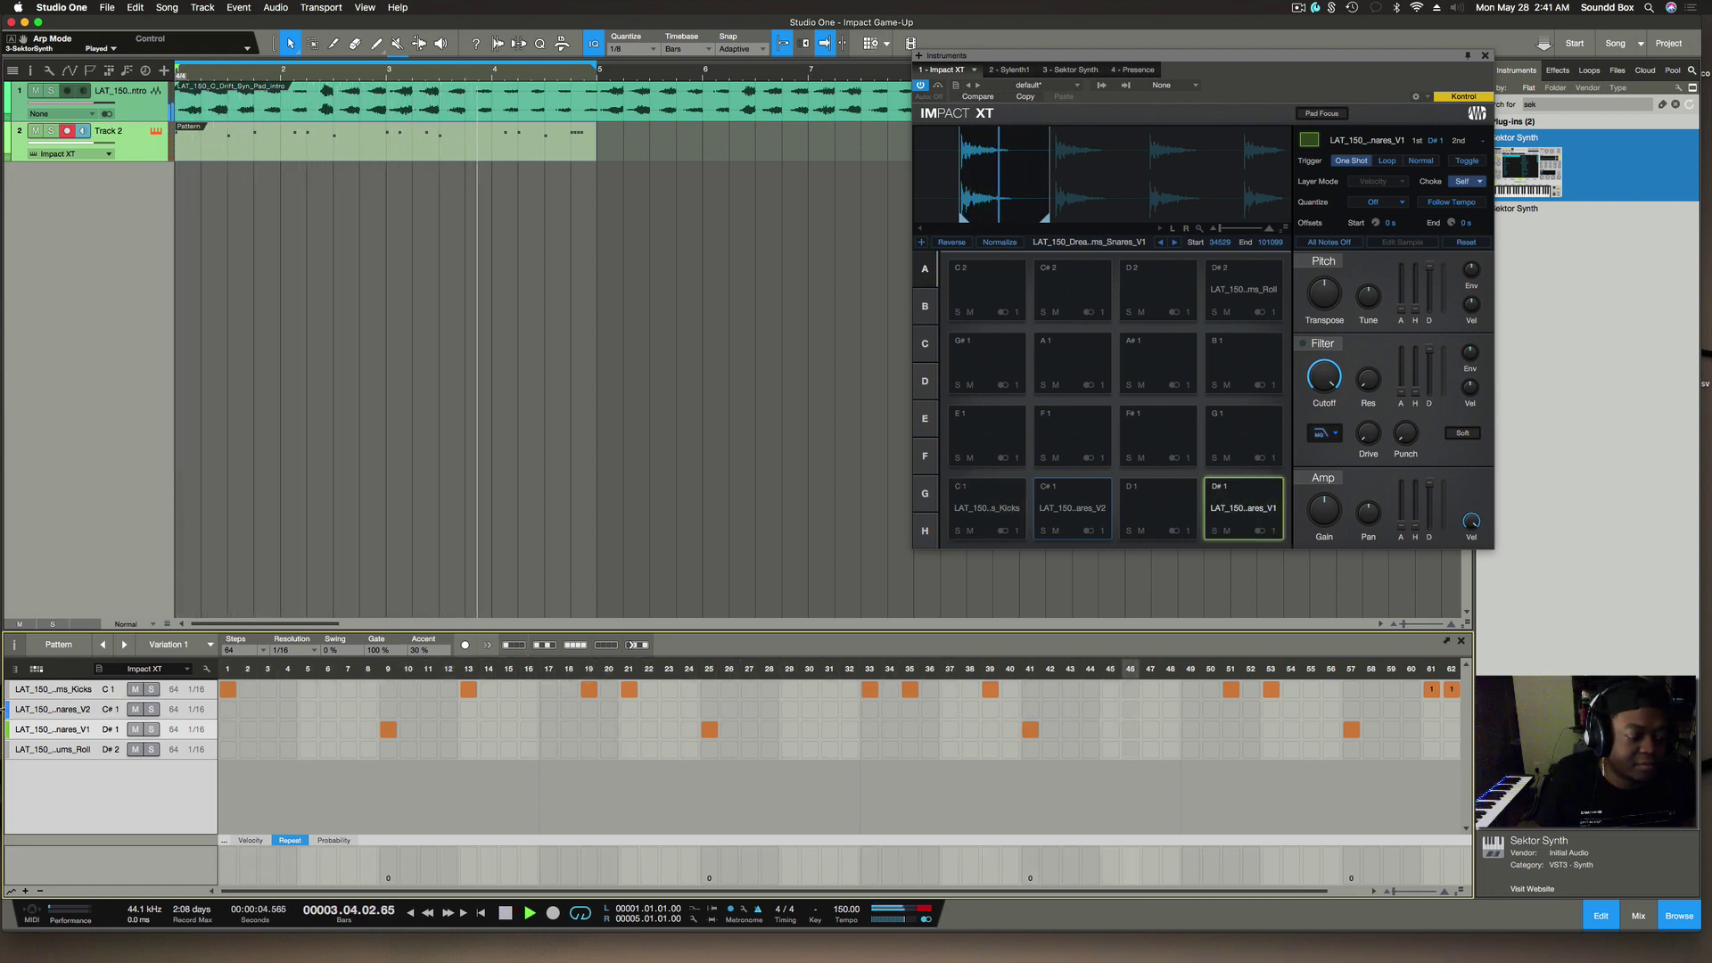
click(62, 749)
click(64, 751)
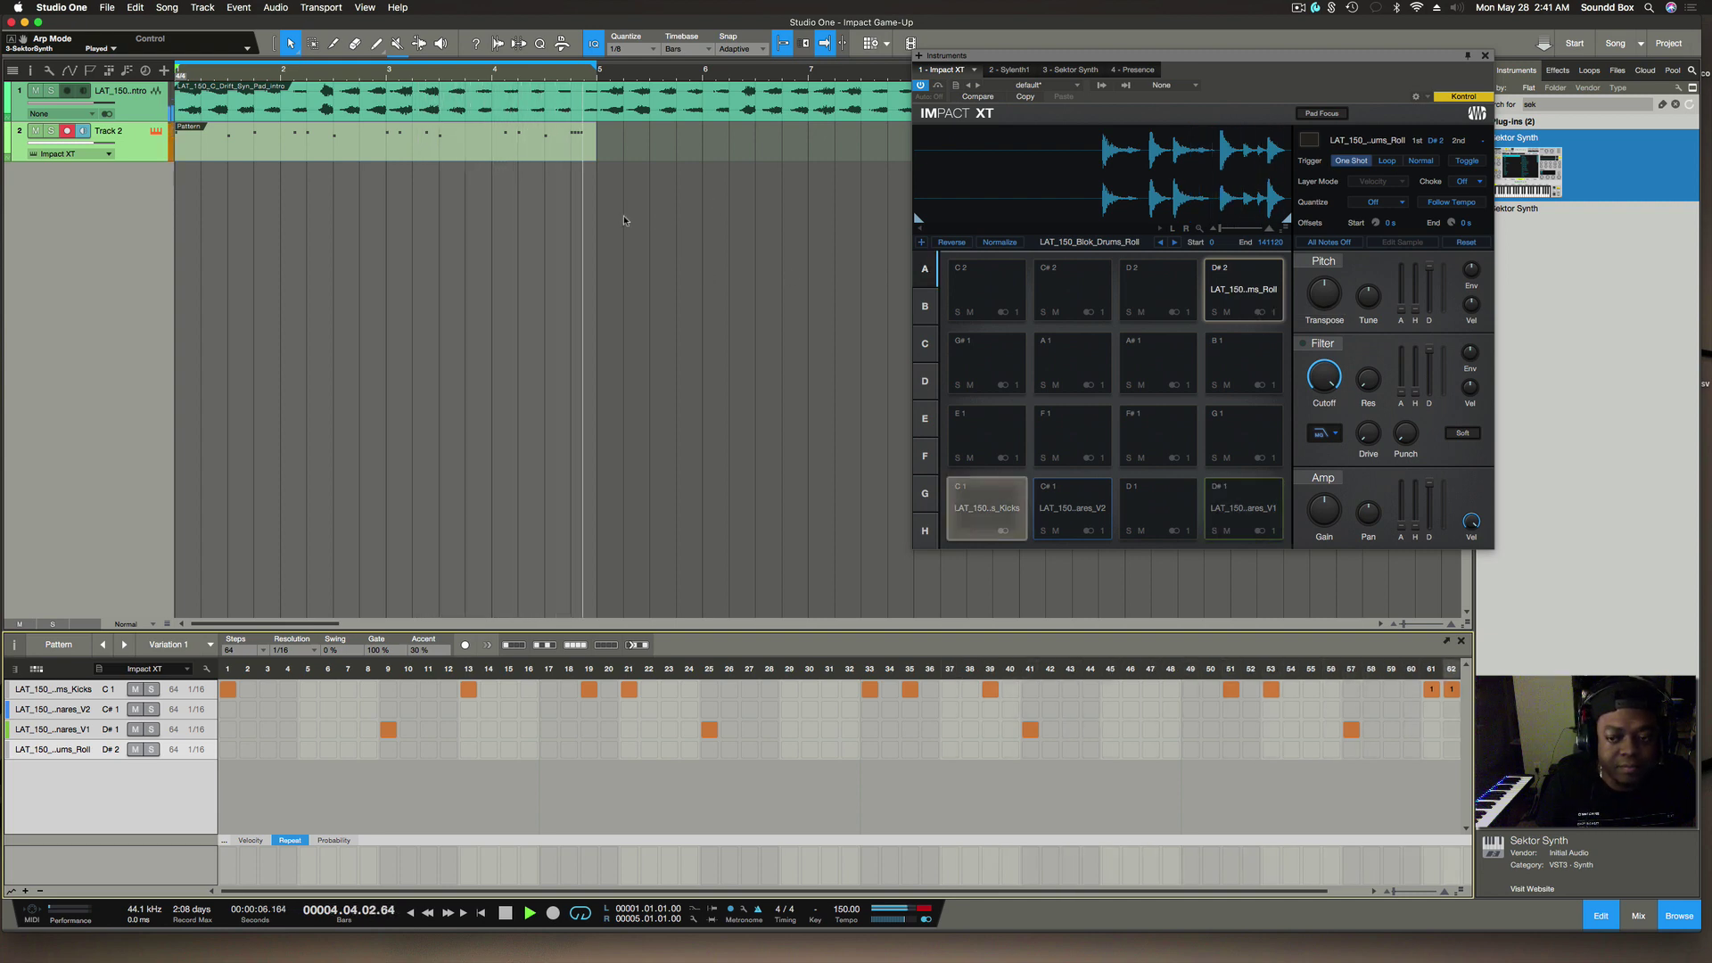
key(space)
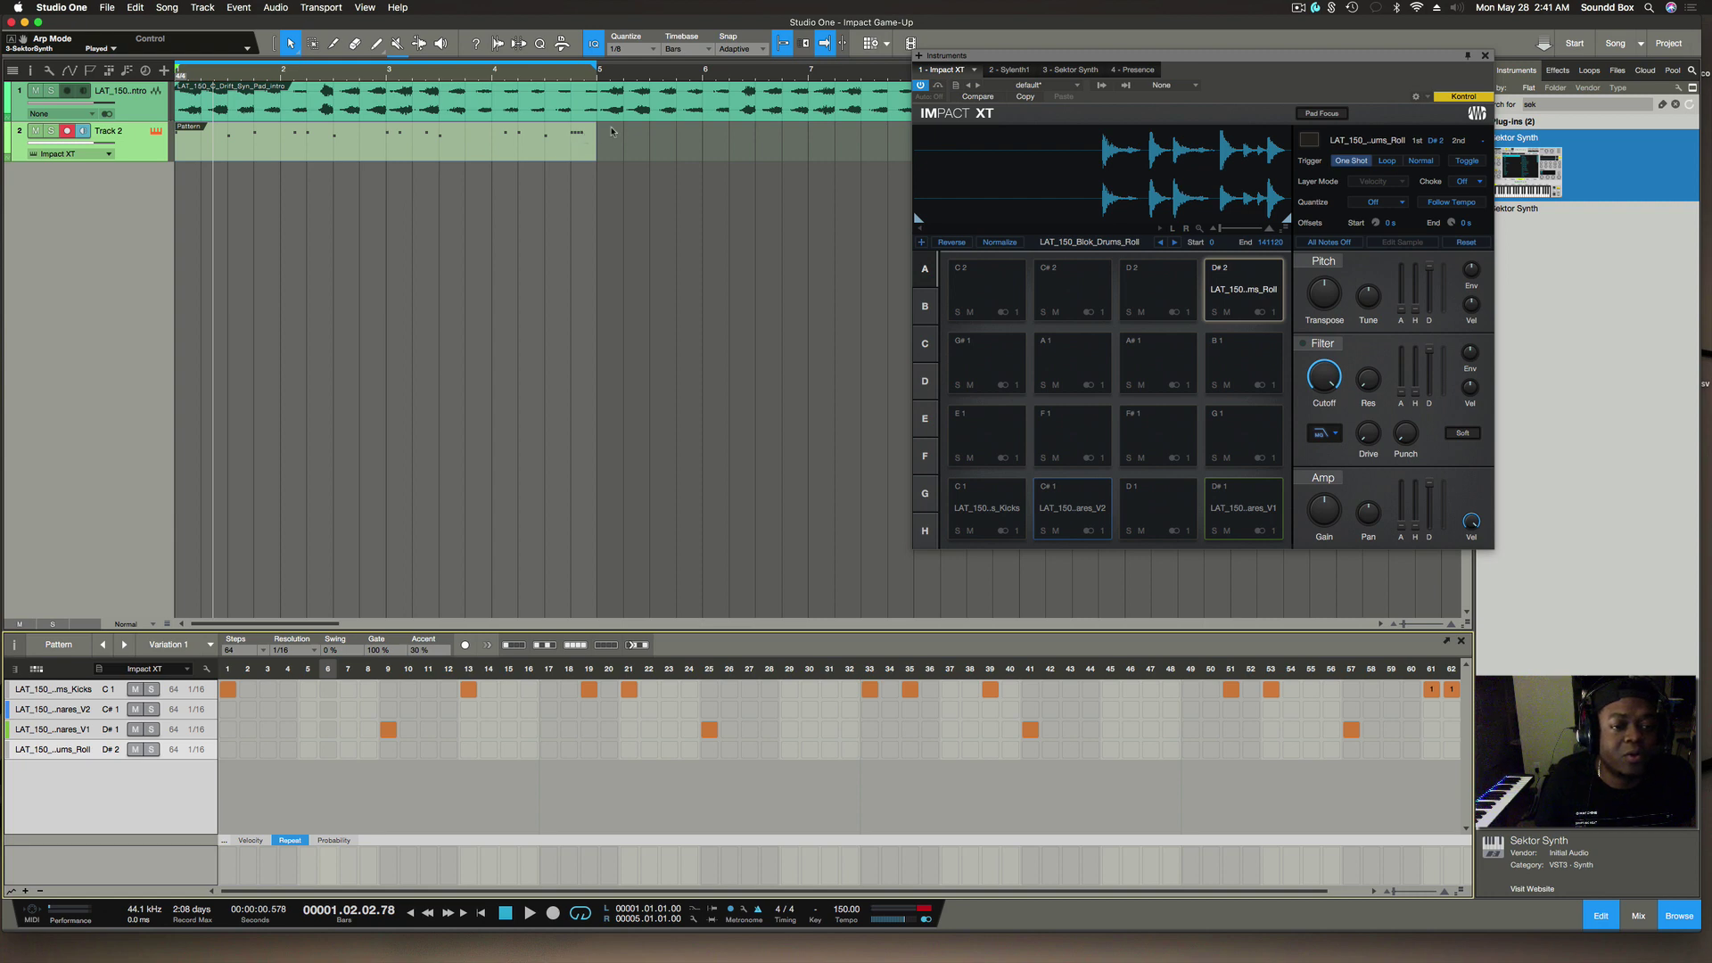
Move the Impact XT window clear of the tracks and extend the Track 2 pattern part to bar 9.
drag(1082, 60, 1077, 298)
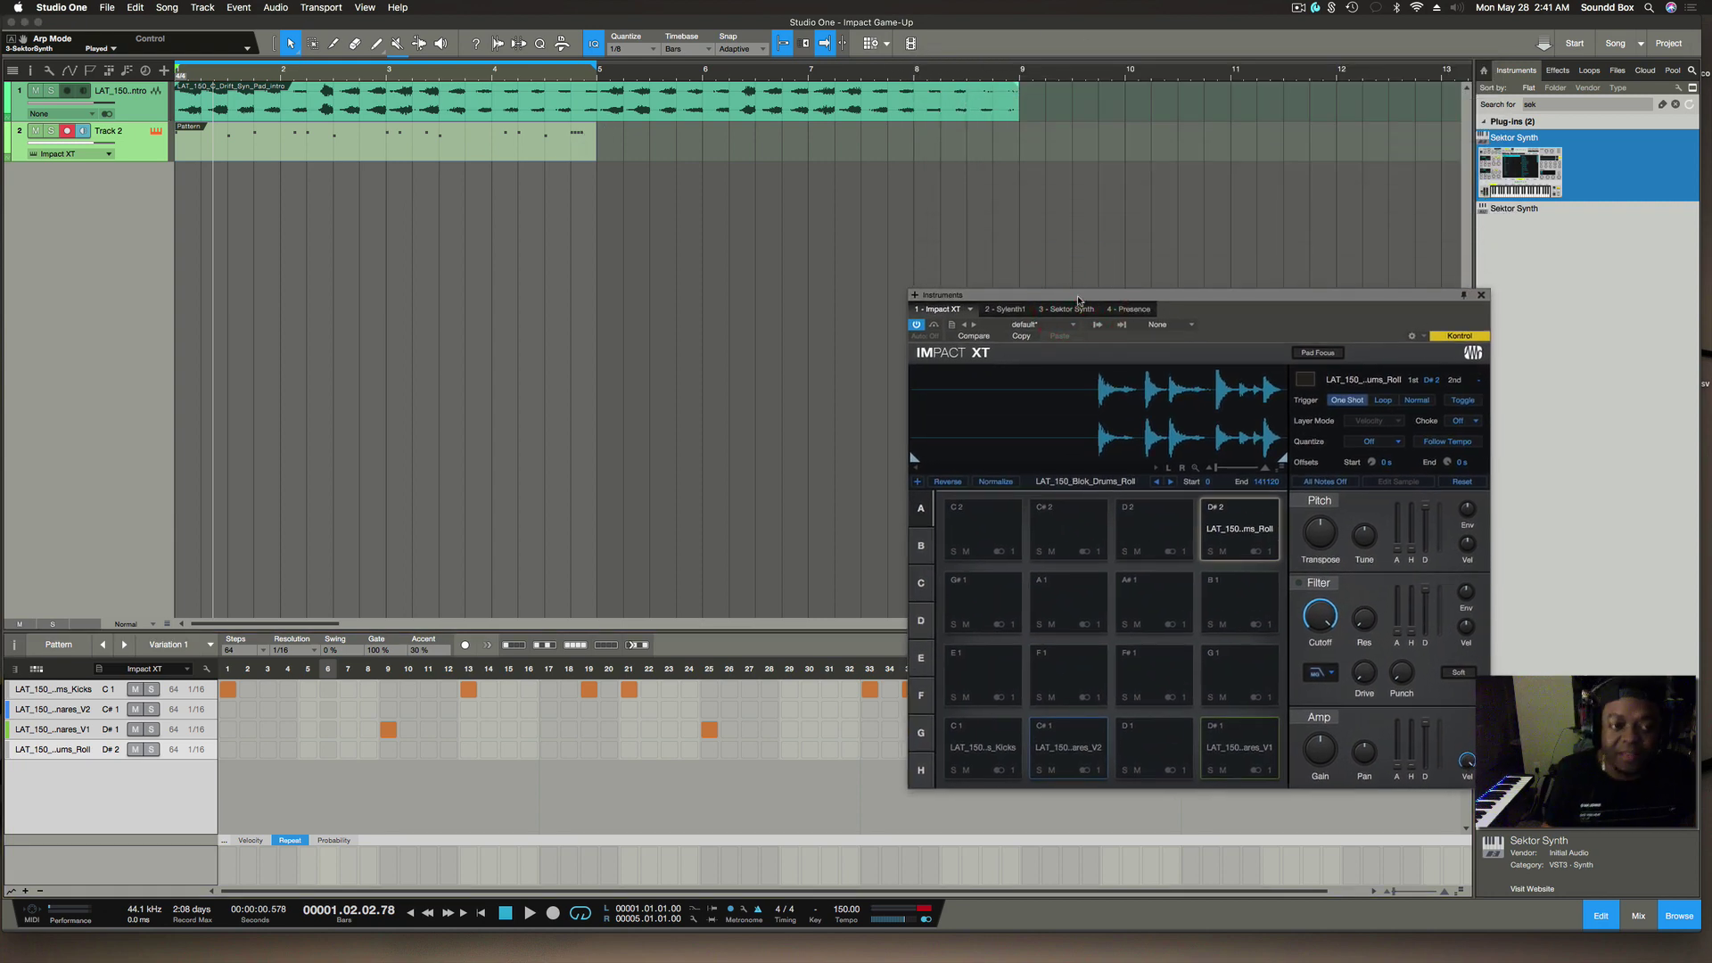
drag(602, 136, 1024, 126)
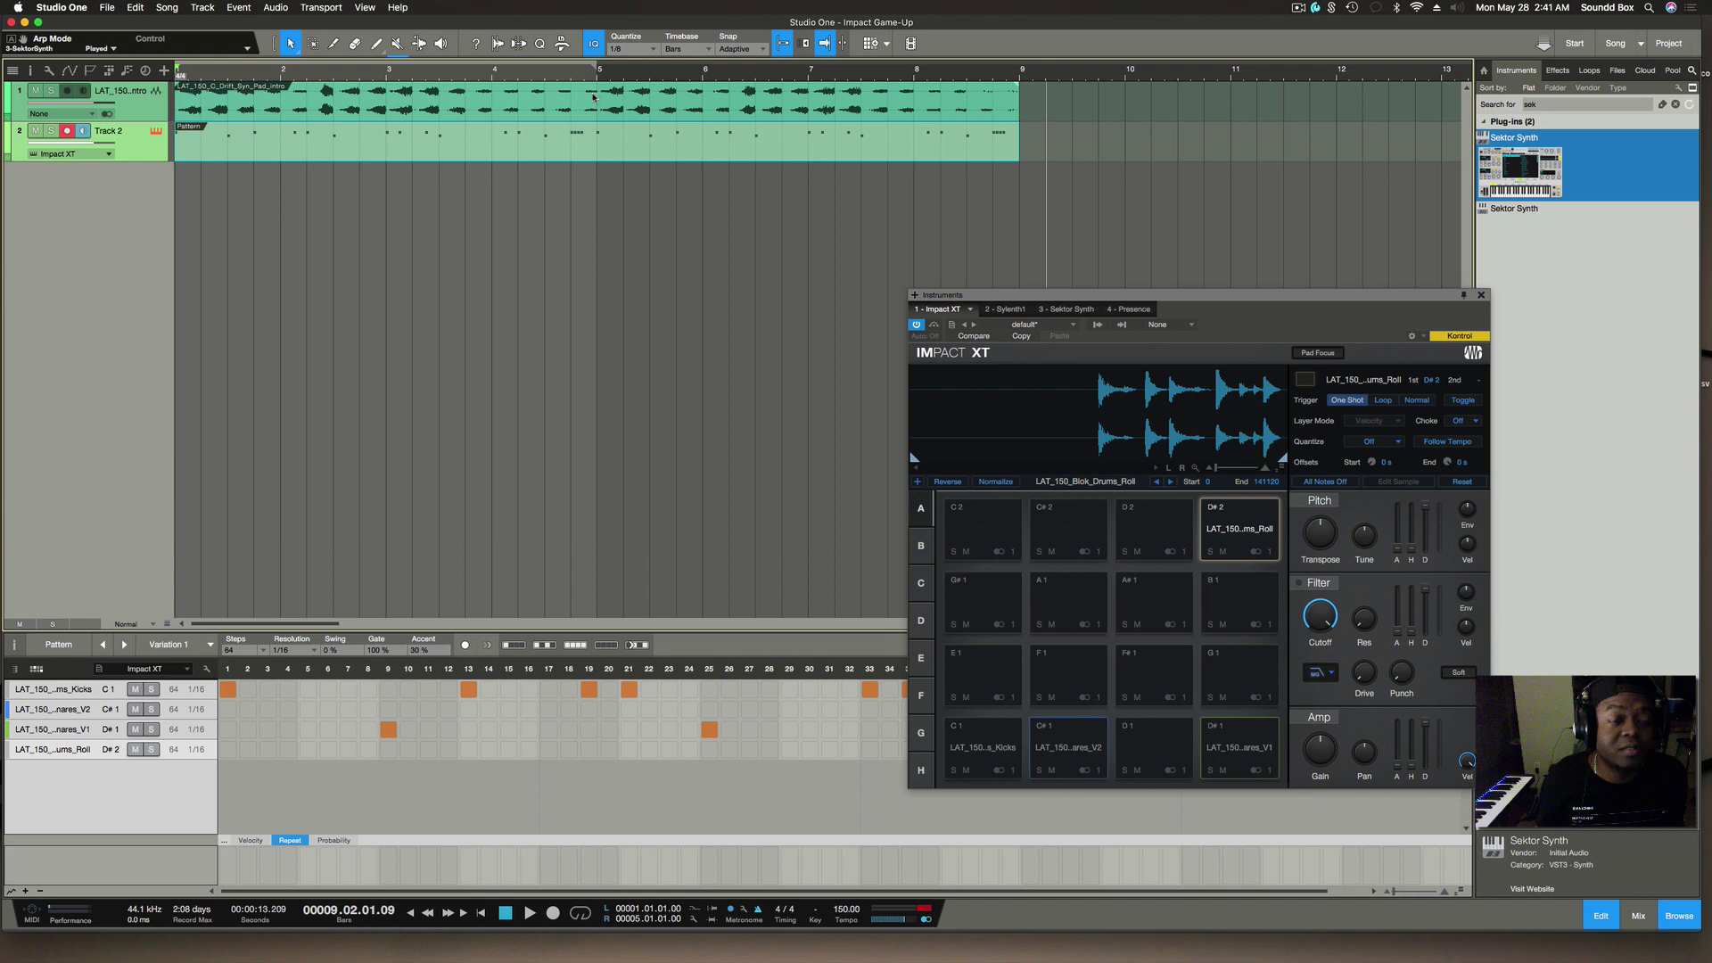
Split the LAT_150 pad intro clip at bar 5 and return to the Arrow tool.
key(3)
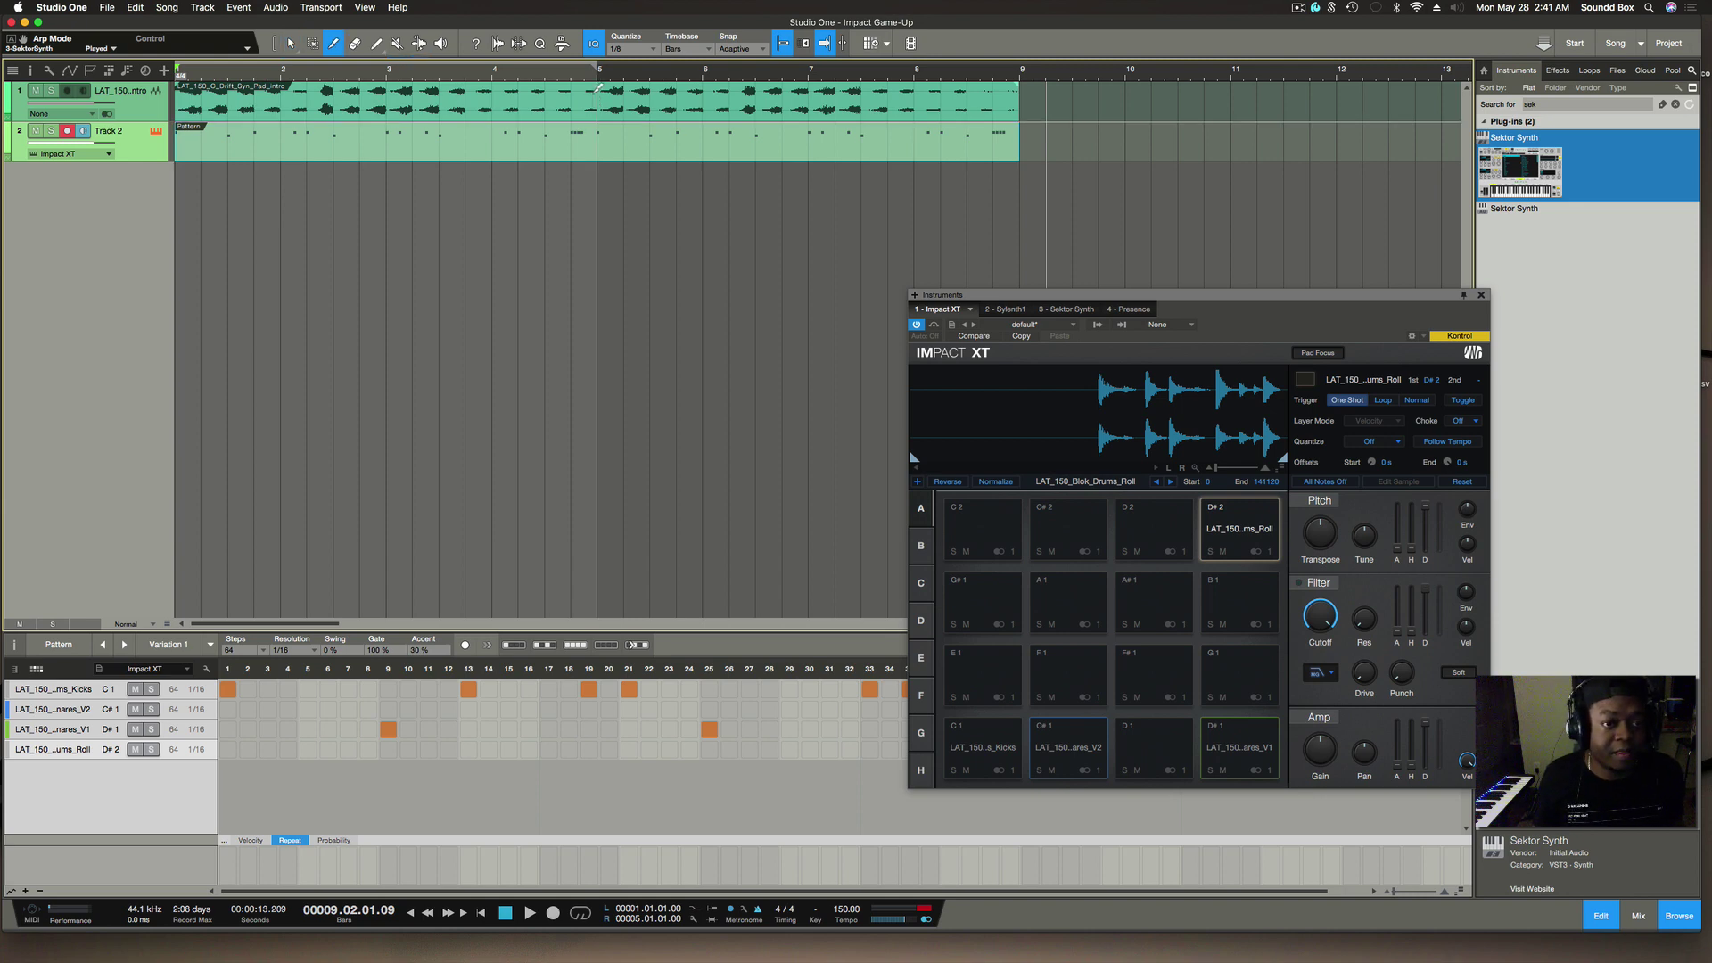
click(594, 96)
key(1)
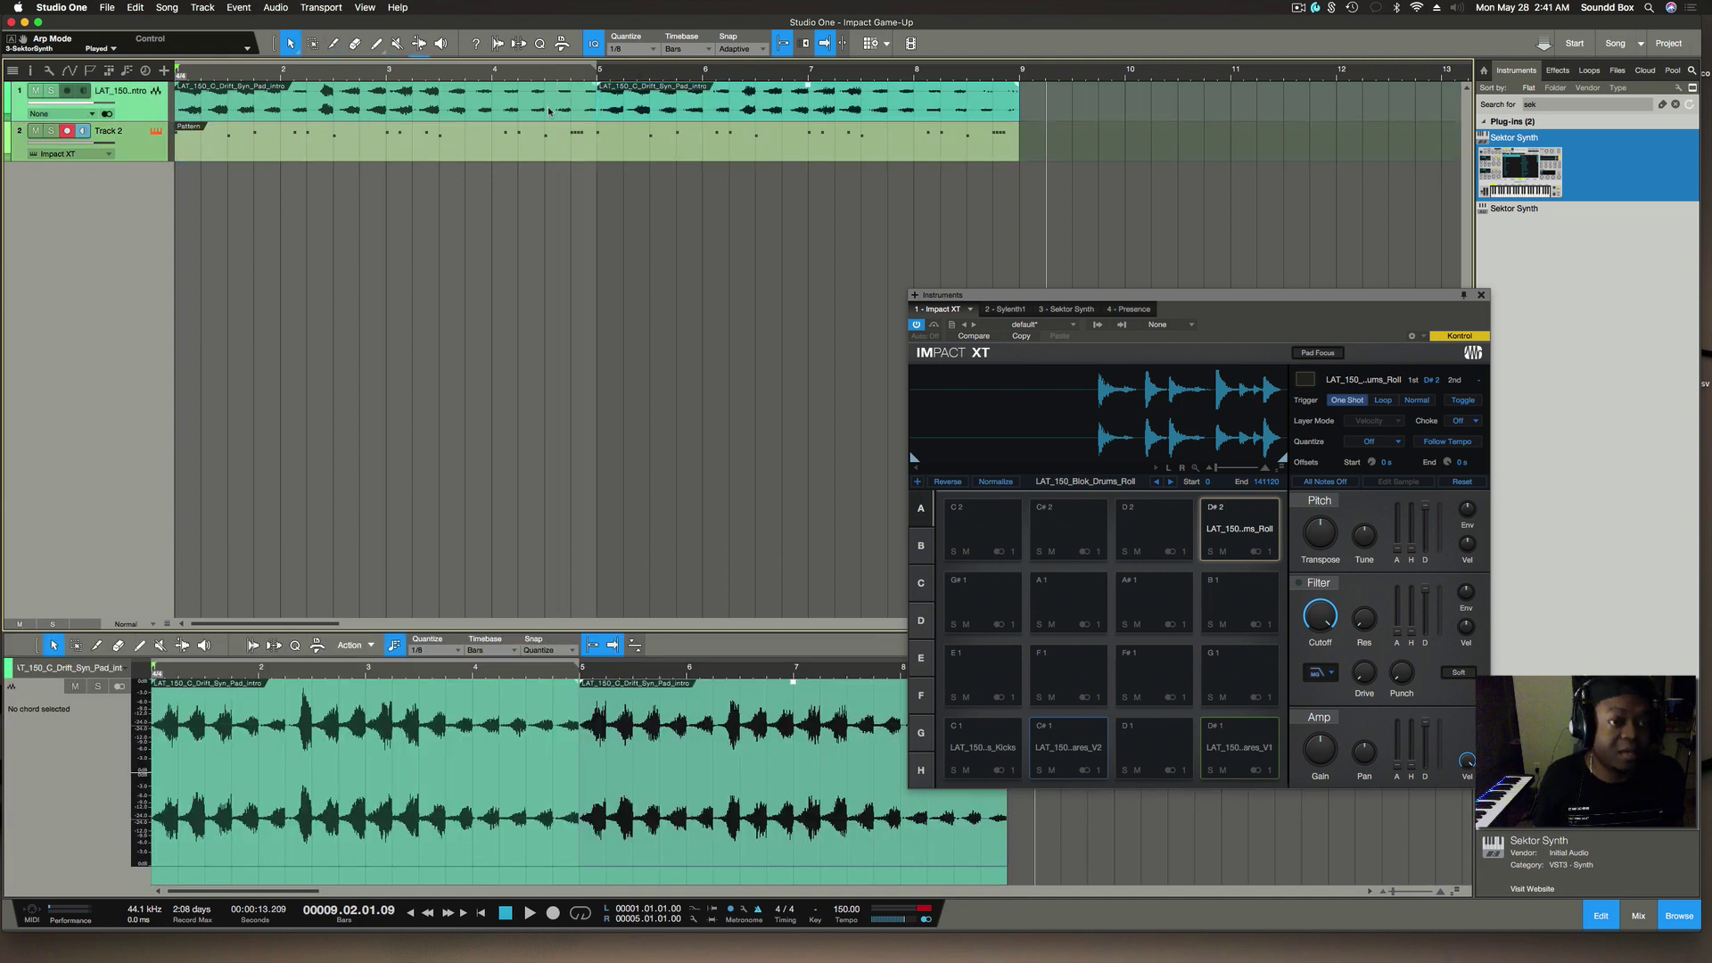
Swap the two pad clips so the second half starts at bar 1 and the first half at bar 5, and play the result.
drag(536, 103, 1343, 83)
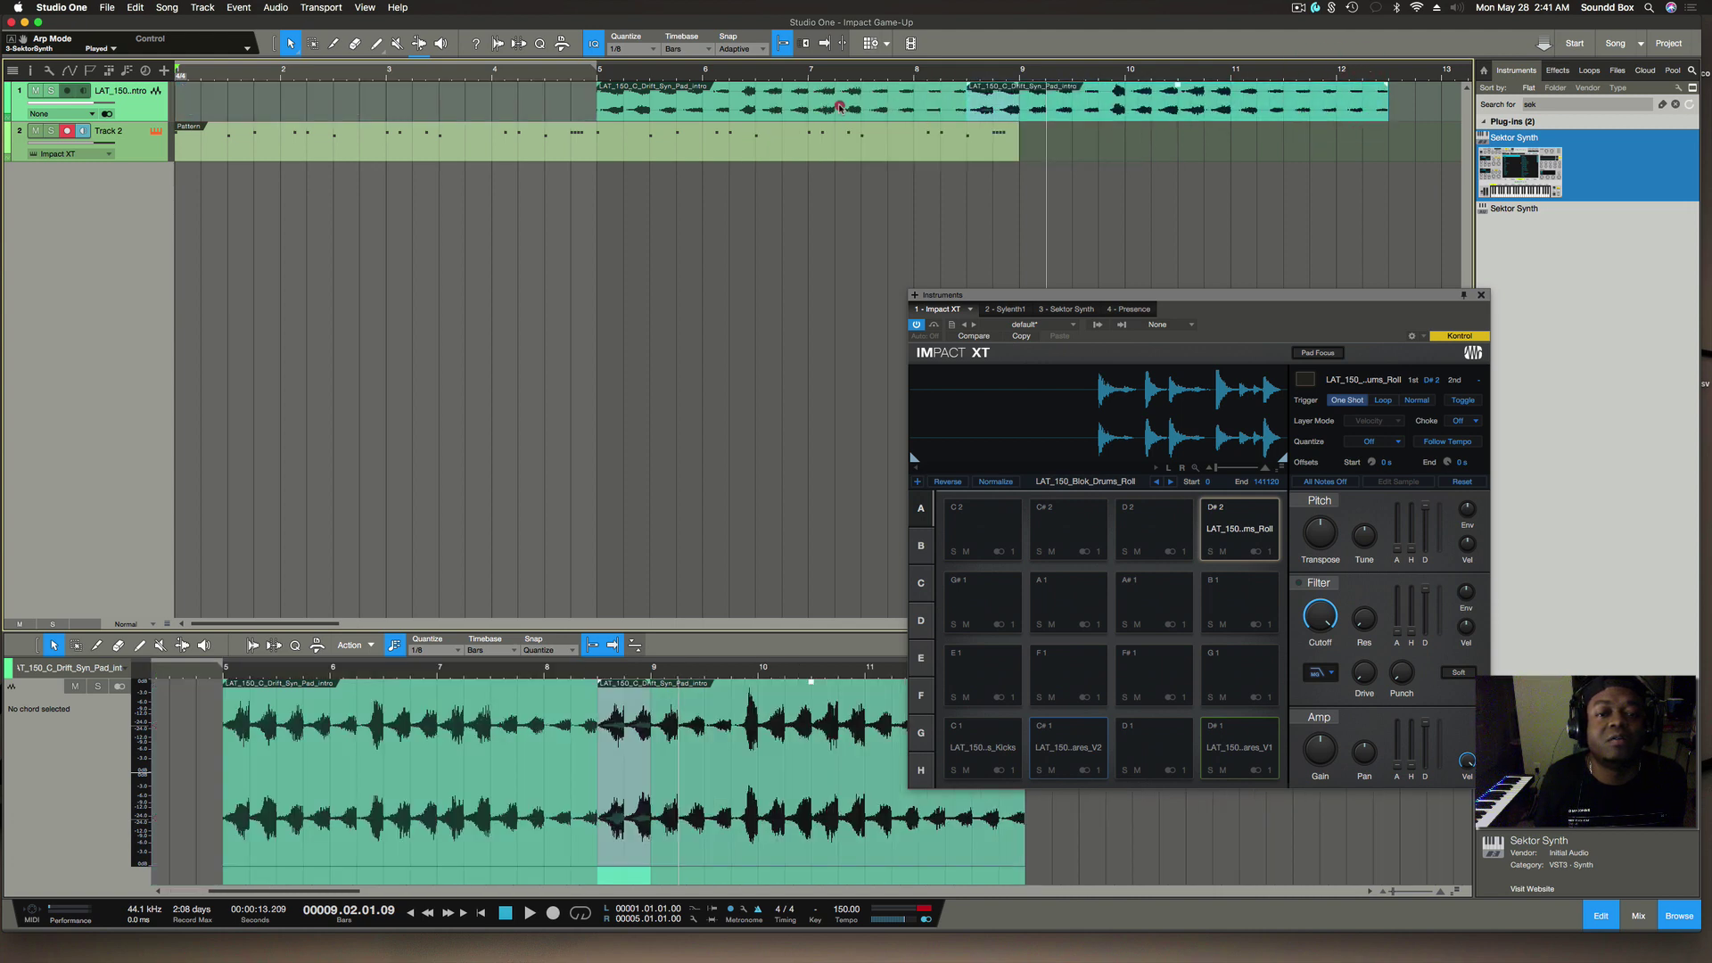
drag(839, 106, 418, 109)
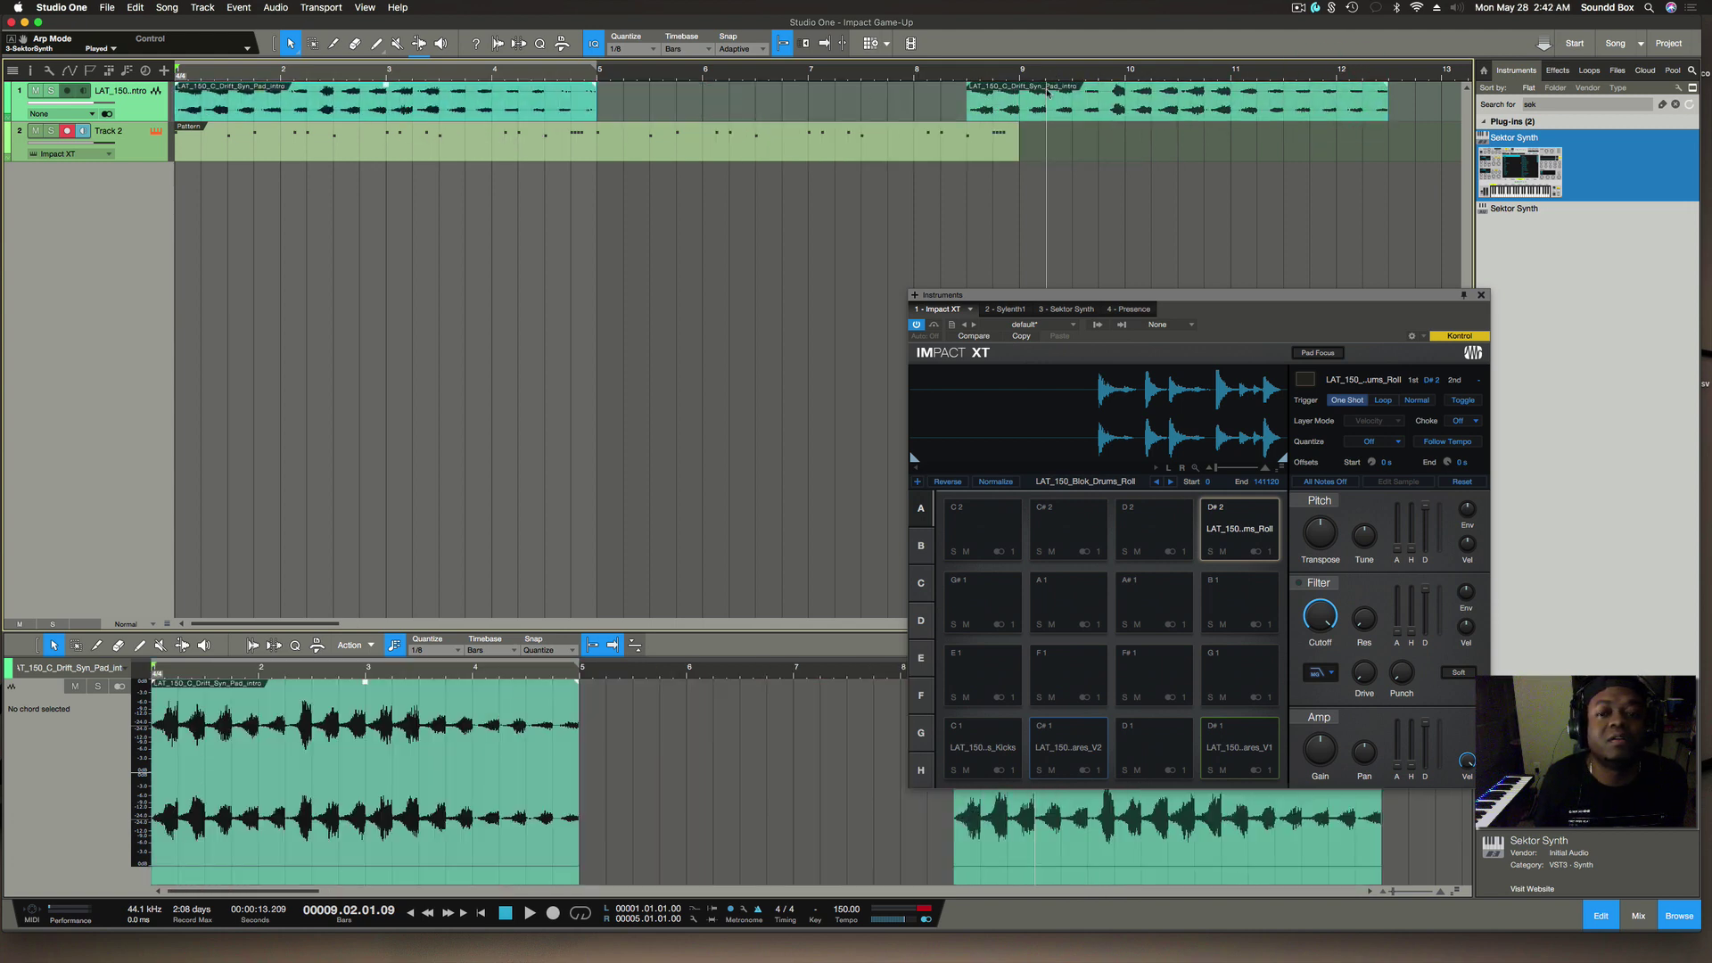
drag(1051, 98, 675, 107)
key(space)
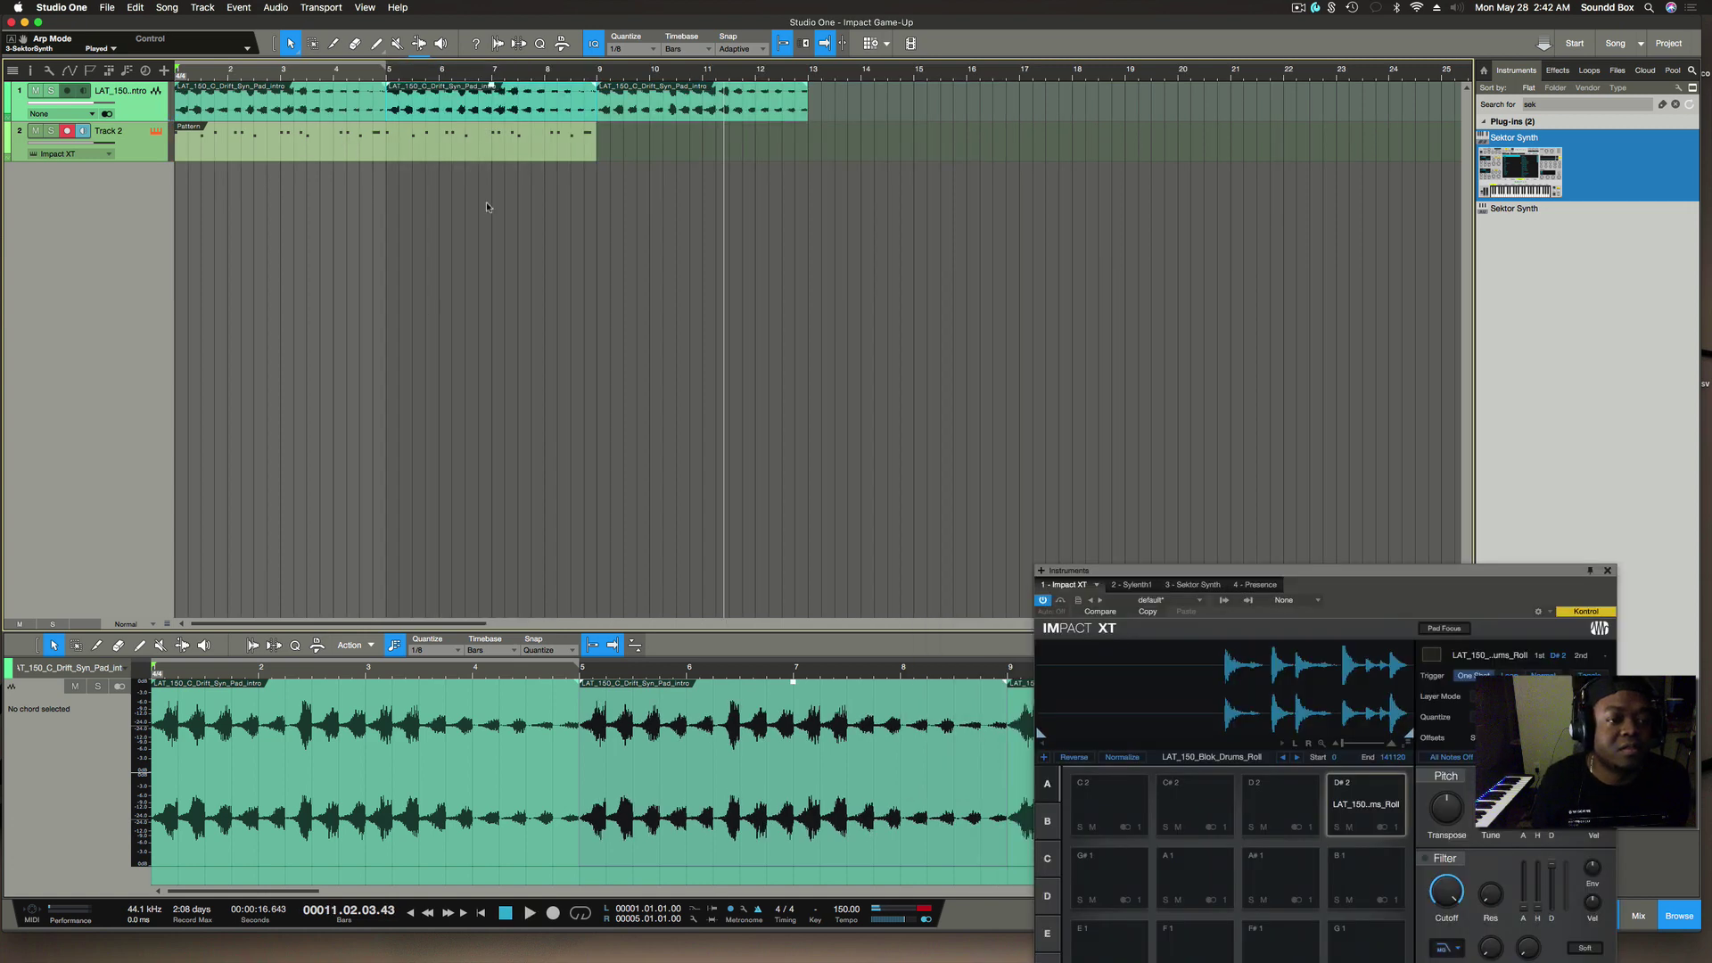
Deselect the pad clip and select the Track 2 pattern part to show its steps in the editor.
click(485, 203)
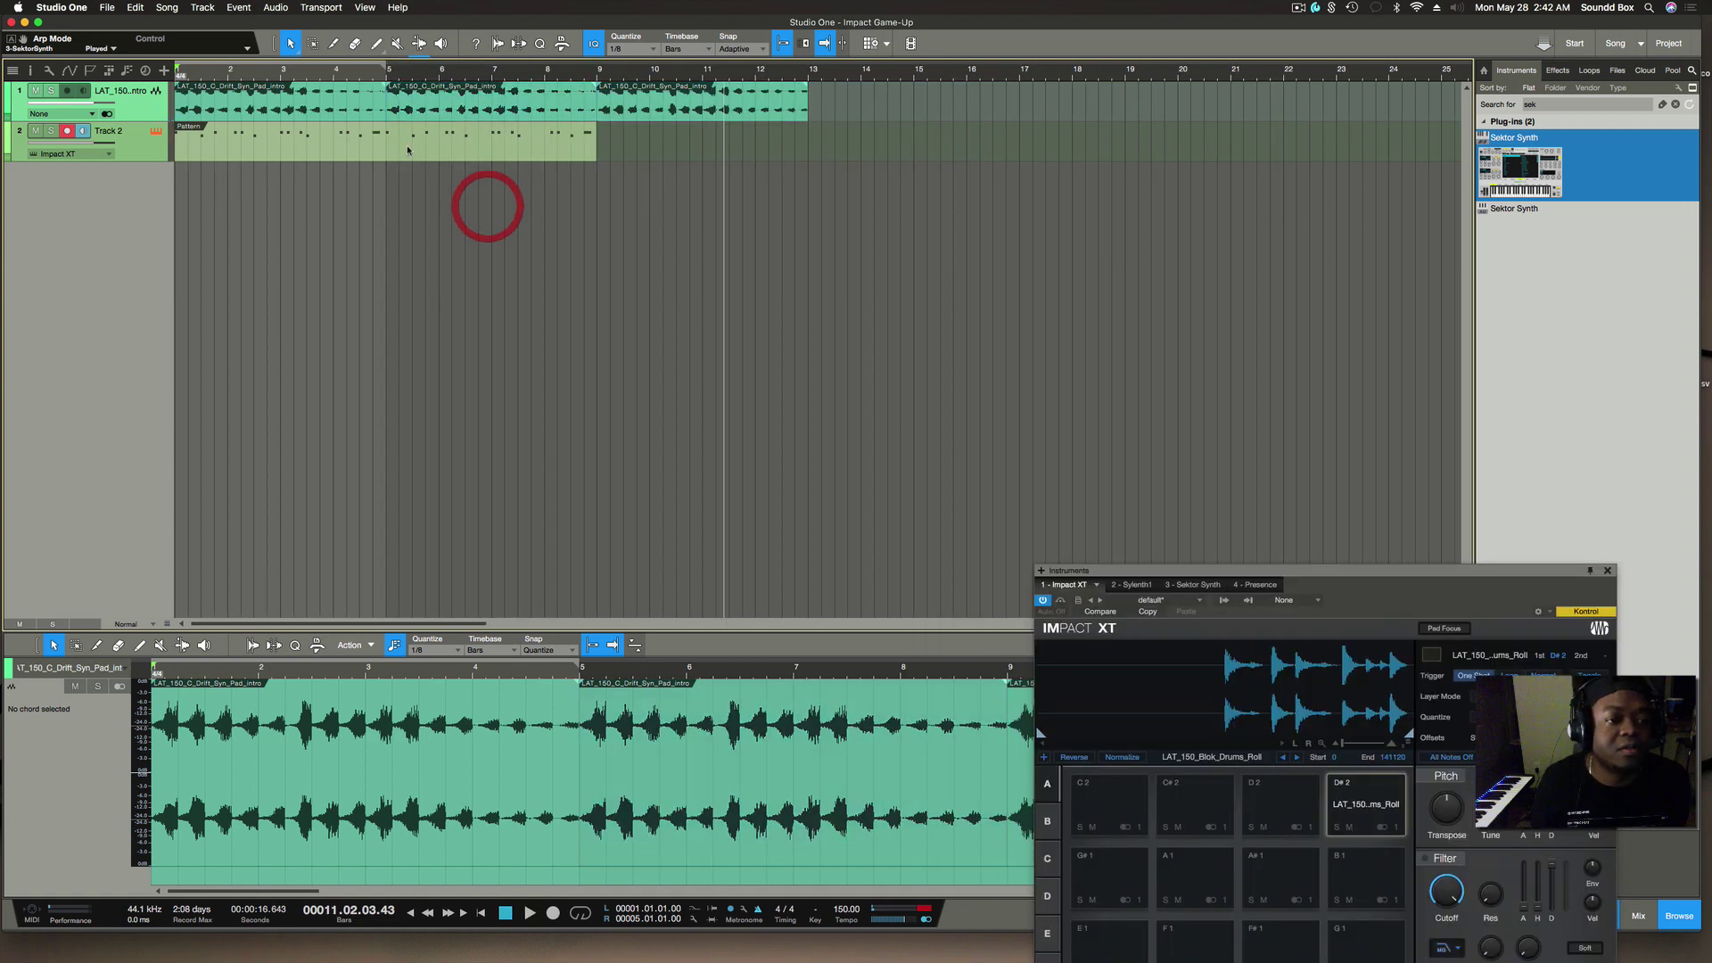
click(406, 149)
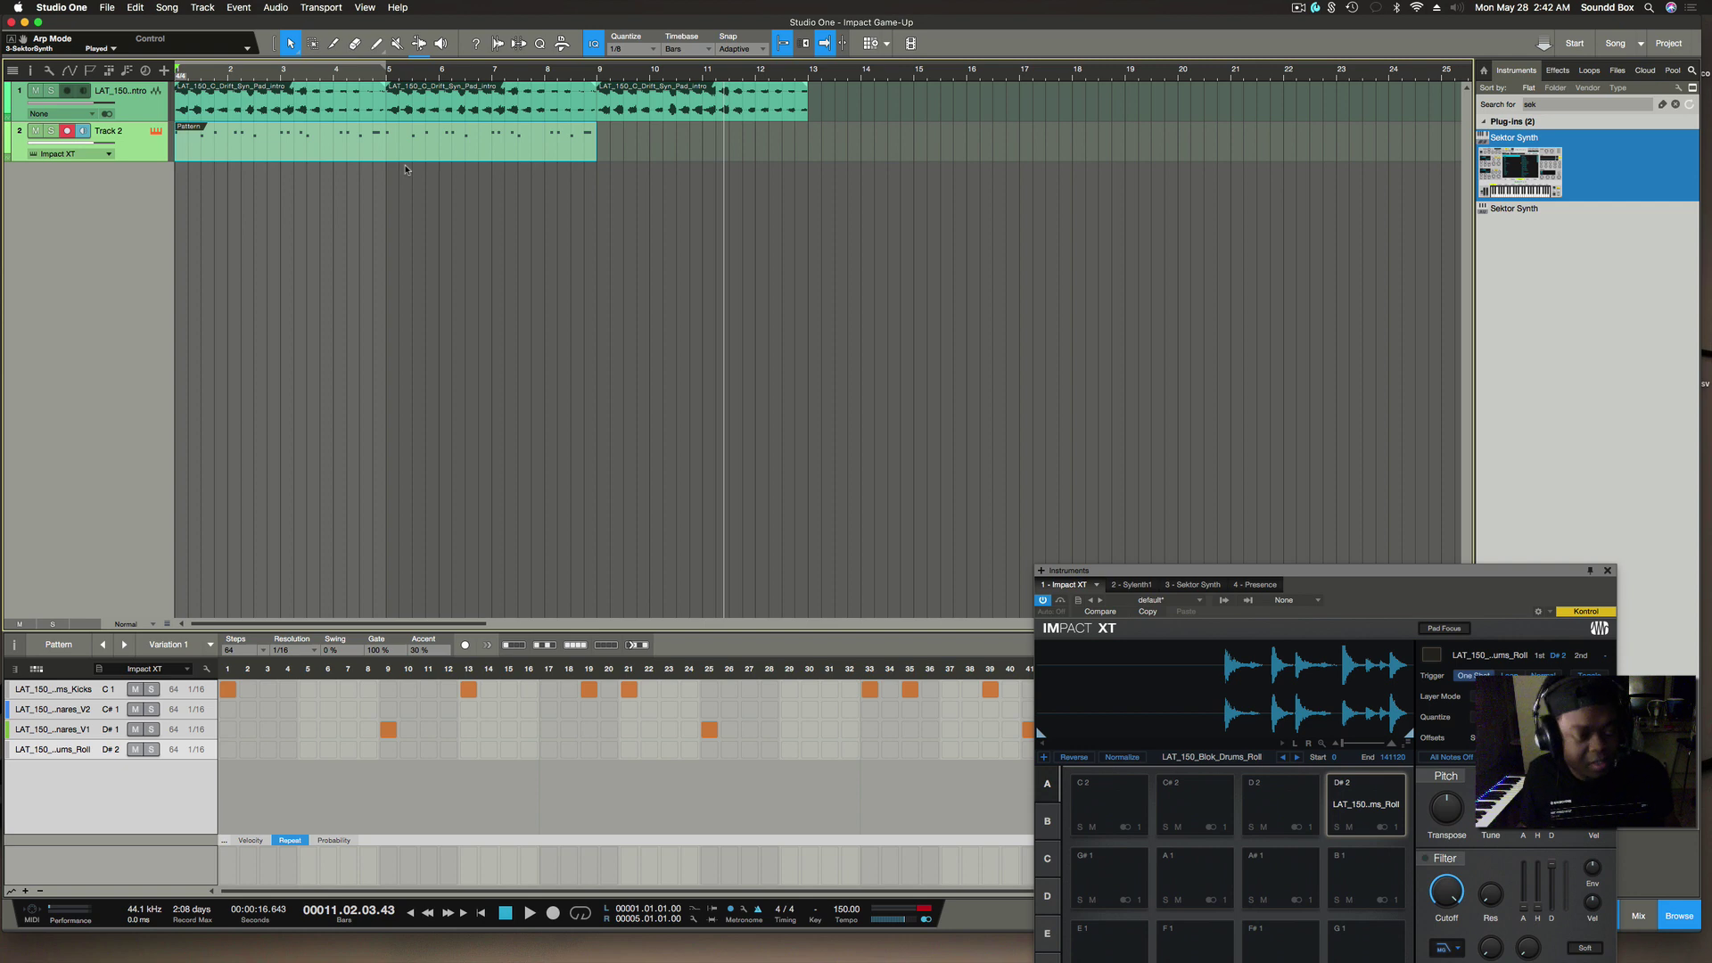
Merge the Track 2 pattern into a regular note part and show its notes in the editor's drum view.
key(g)
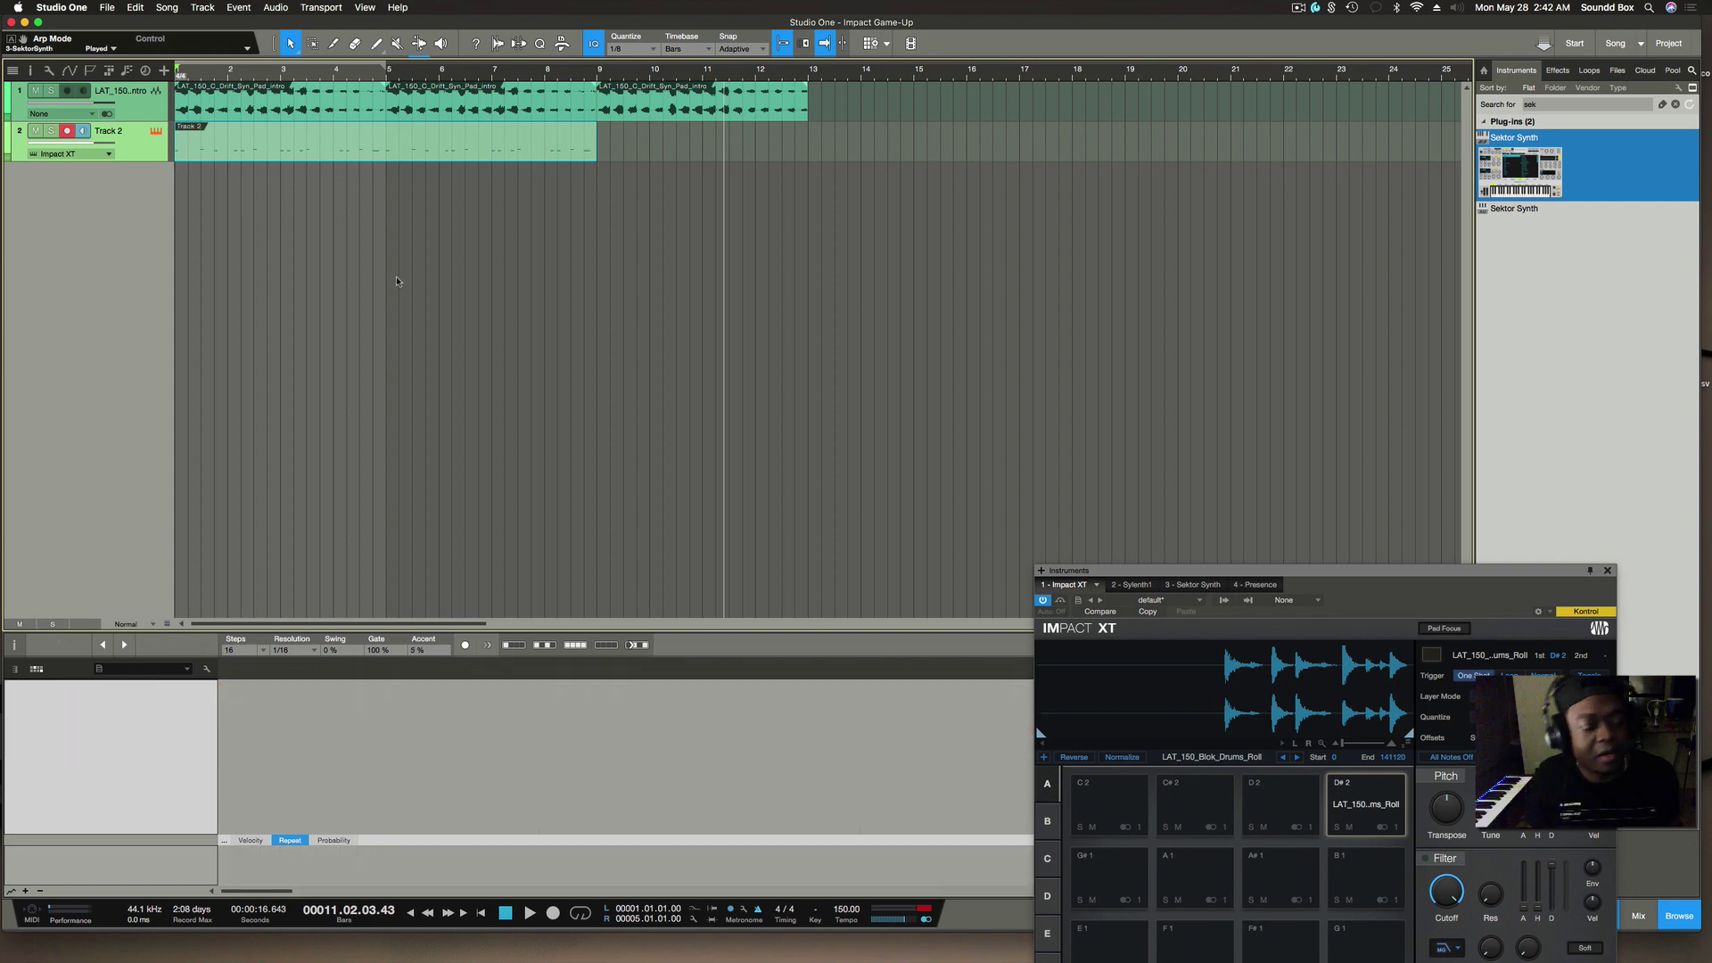
click(304, 137)
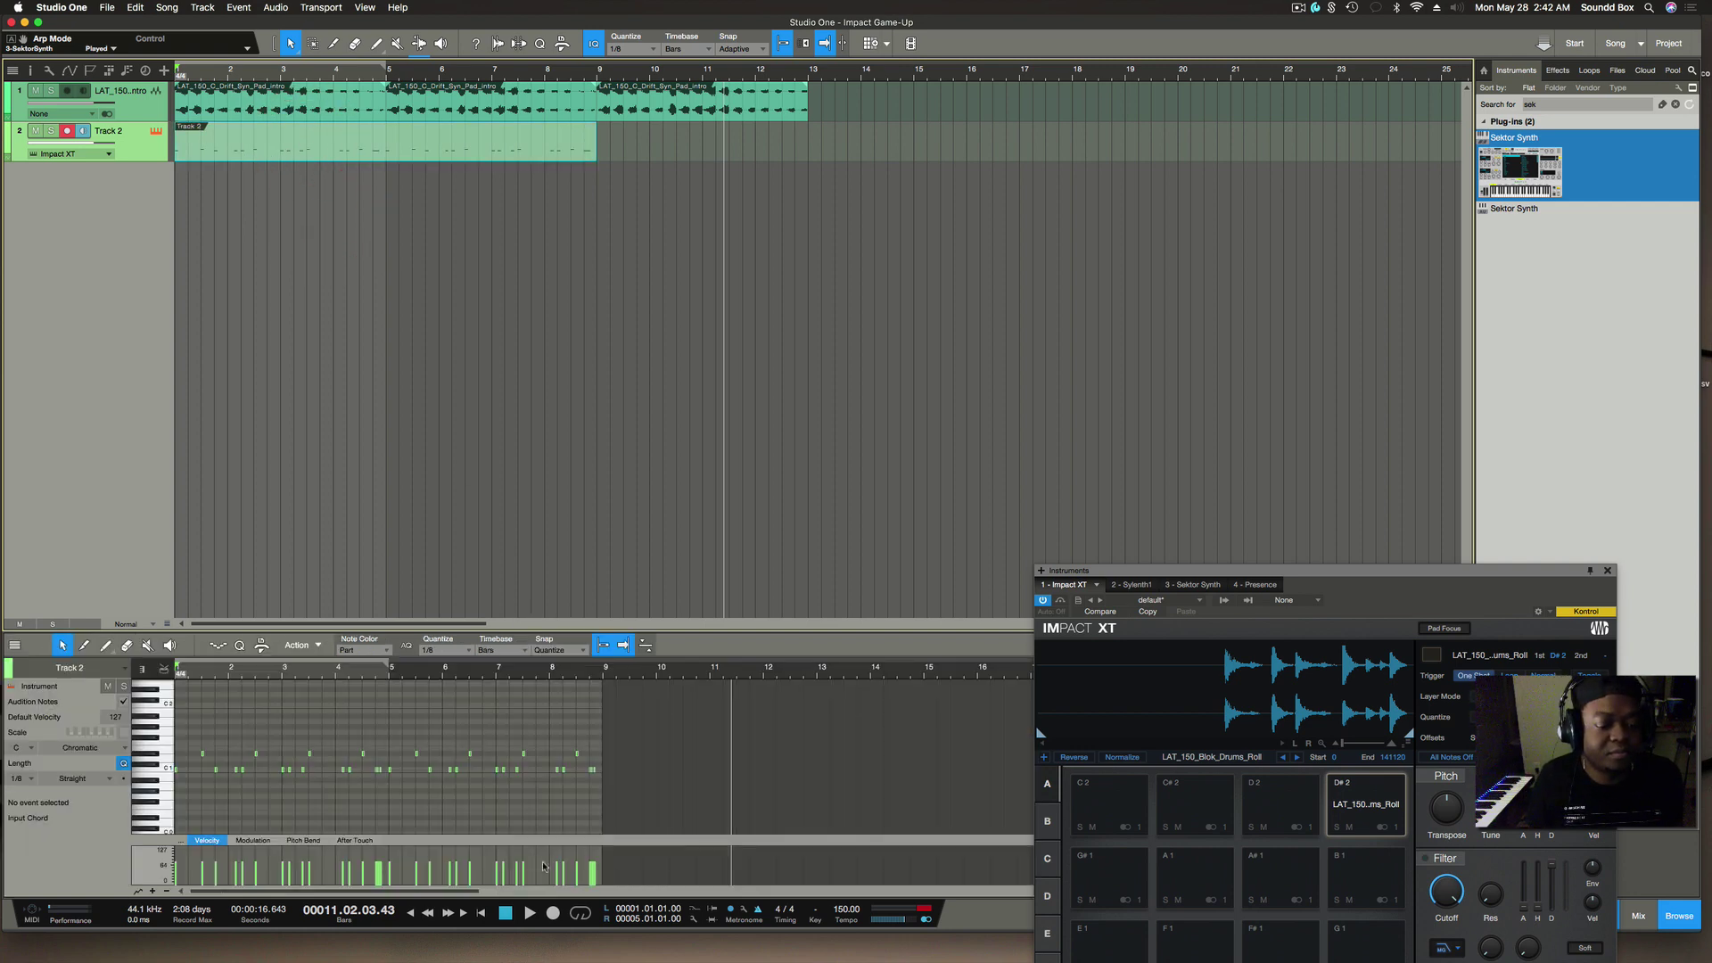
click(542, 776)
drag(461, 717, 580, 801)
click(415, 700)
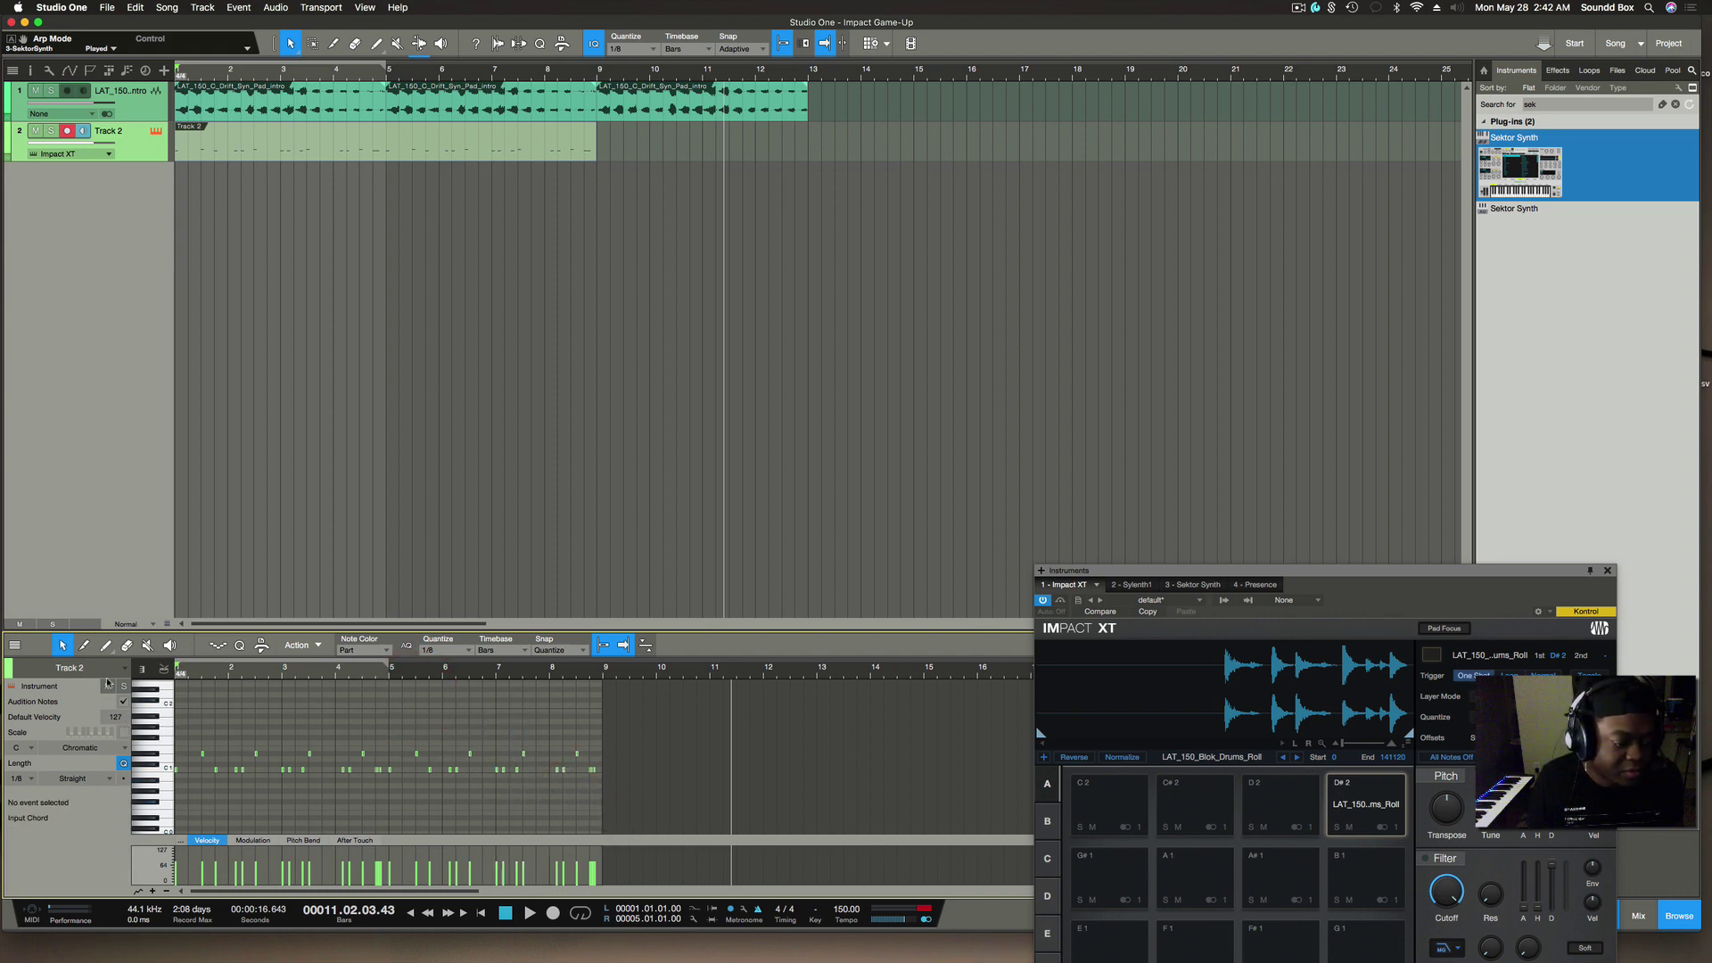
click(164, 672)
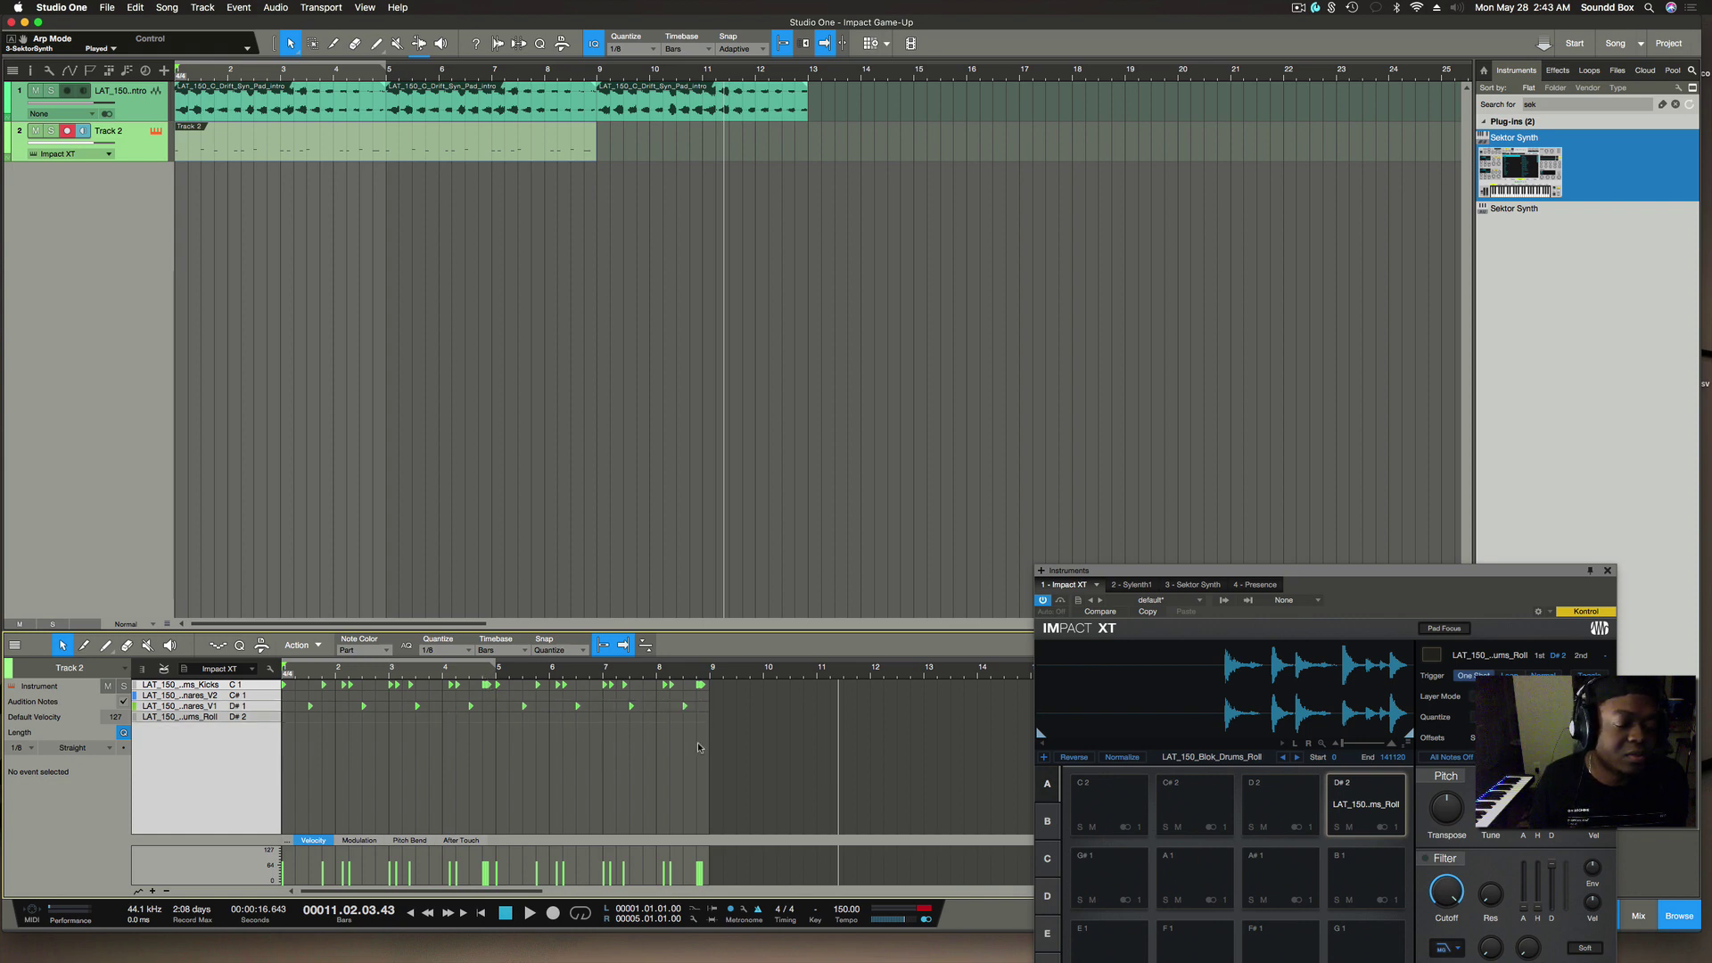
drag(692, 829, 268, 628)
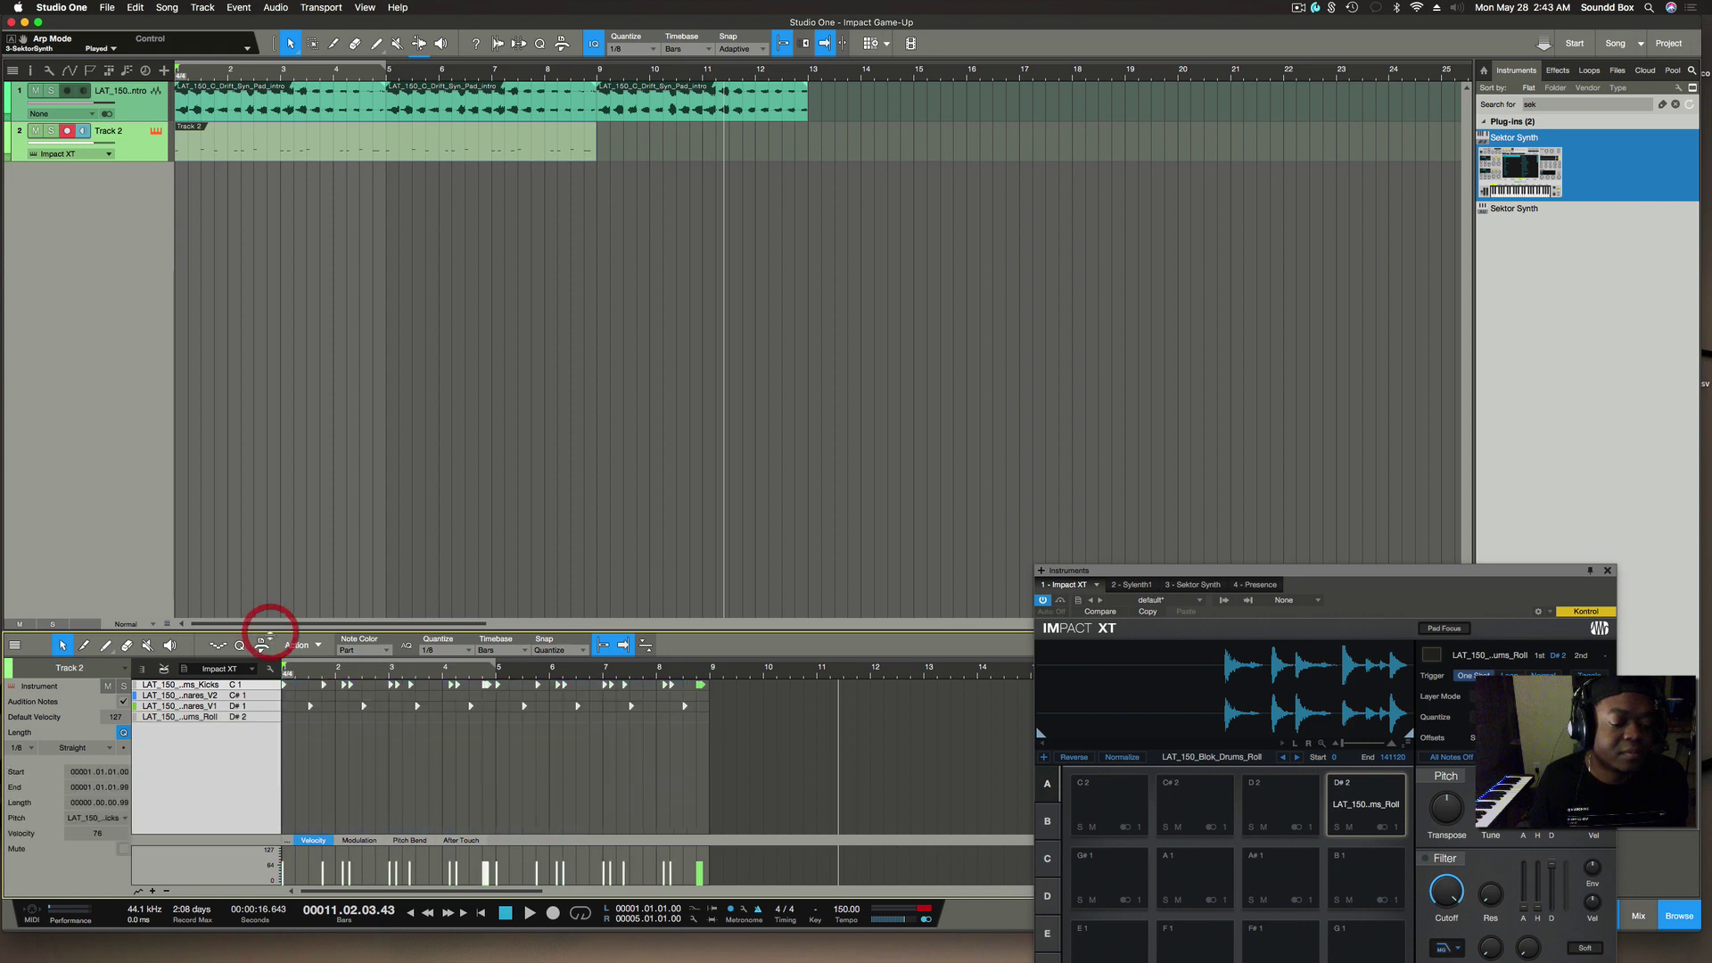
click(508, 760)
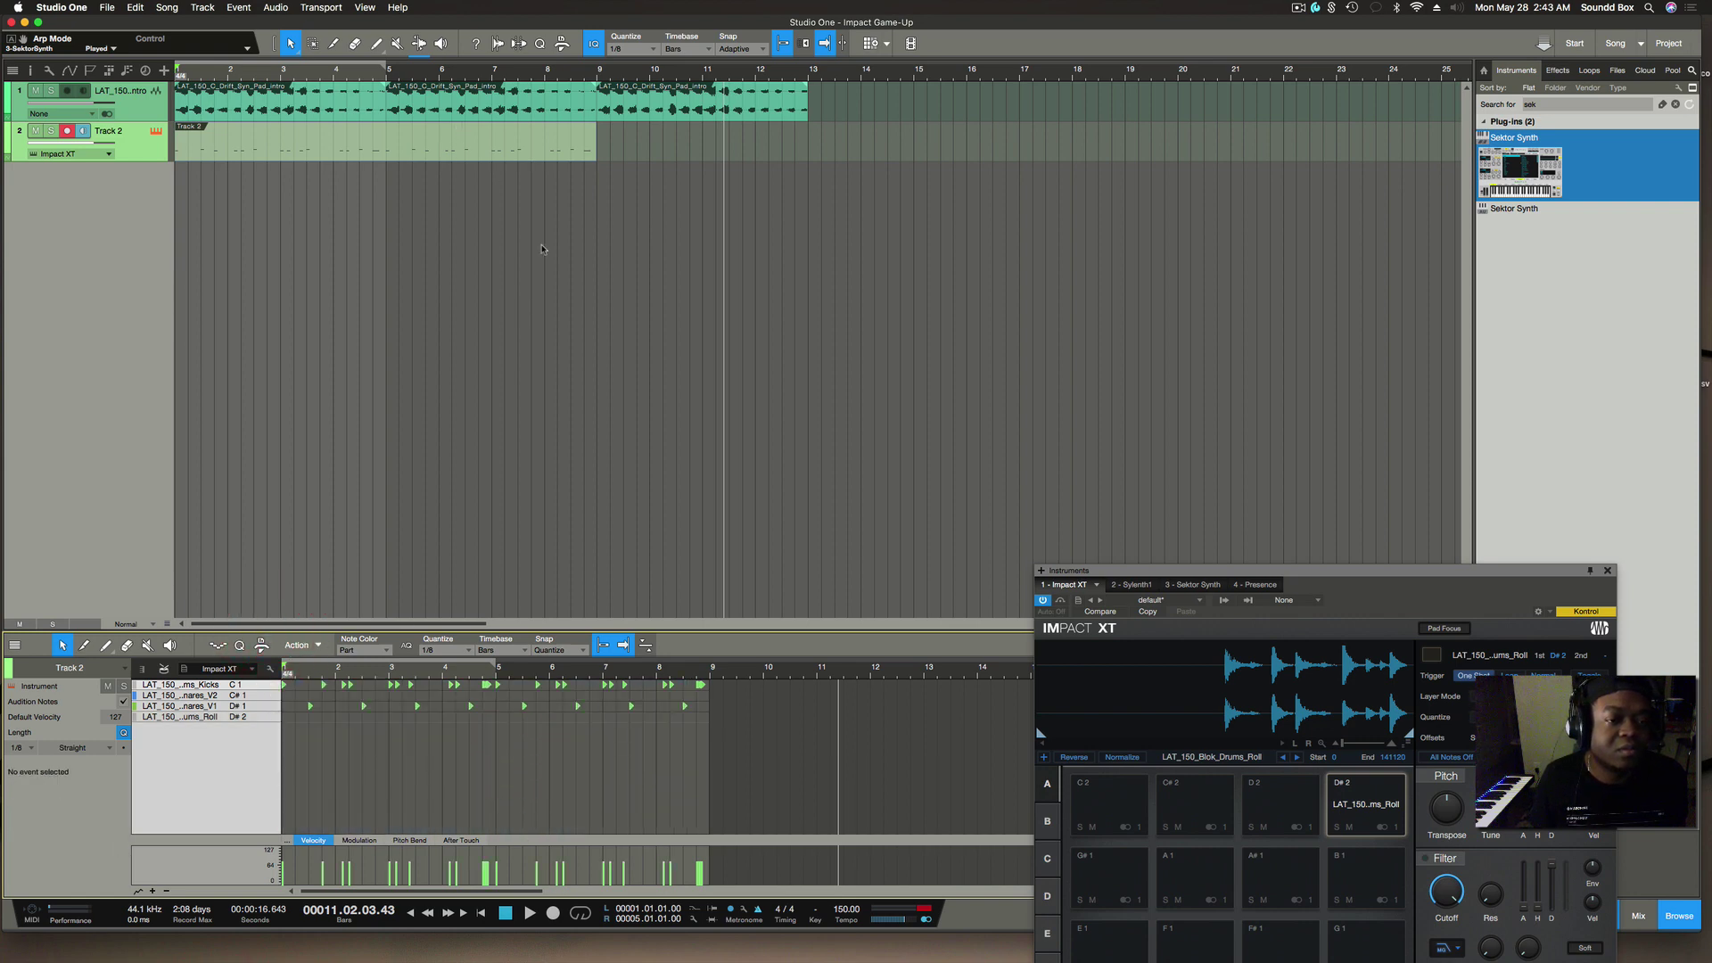
click(570, 242)
click(513, 157)
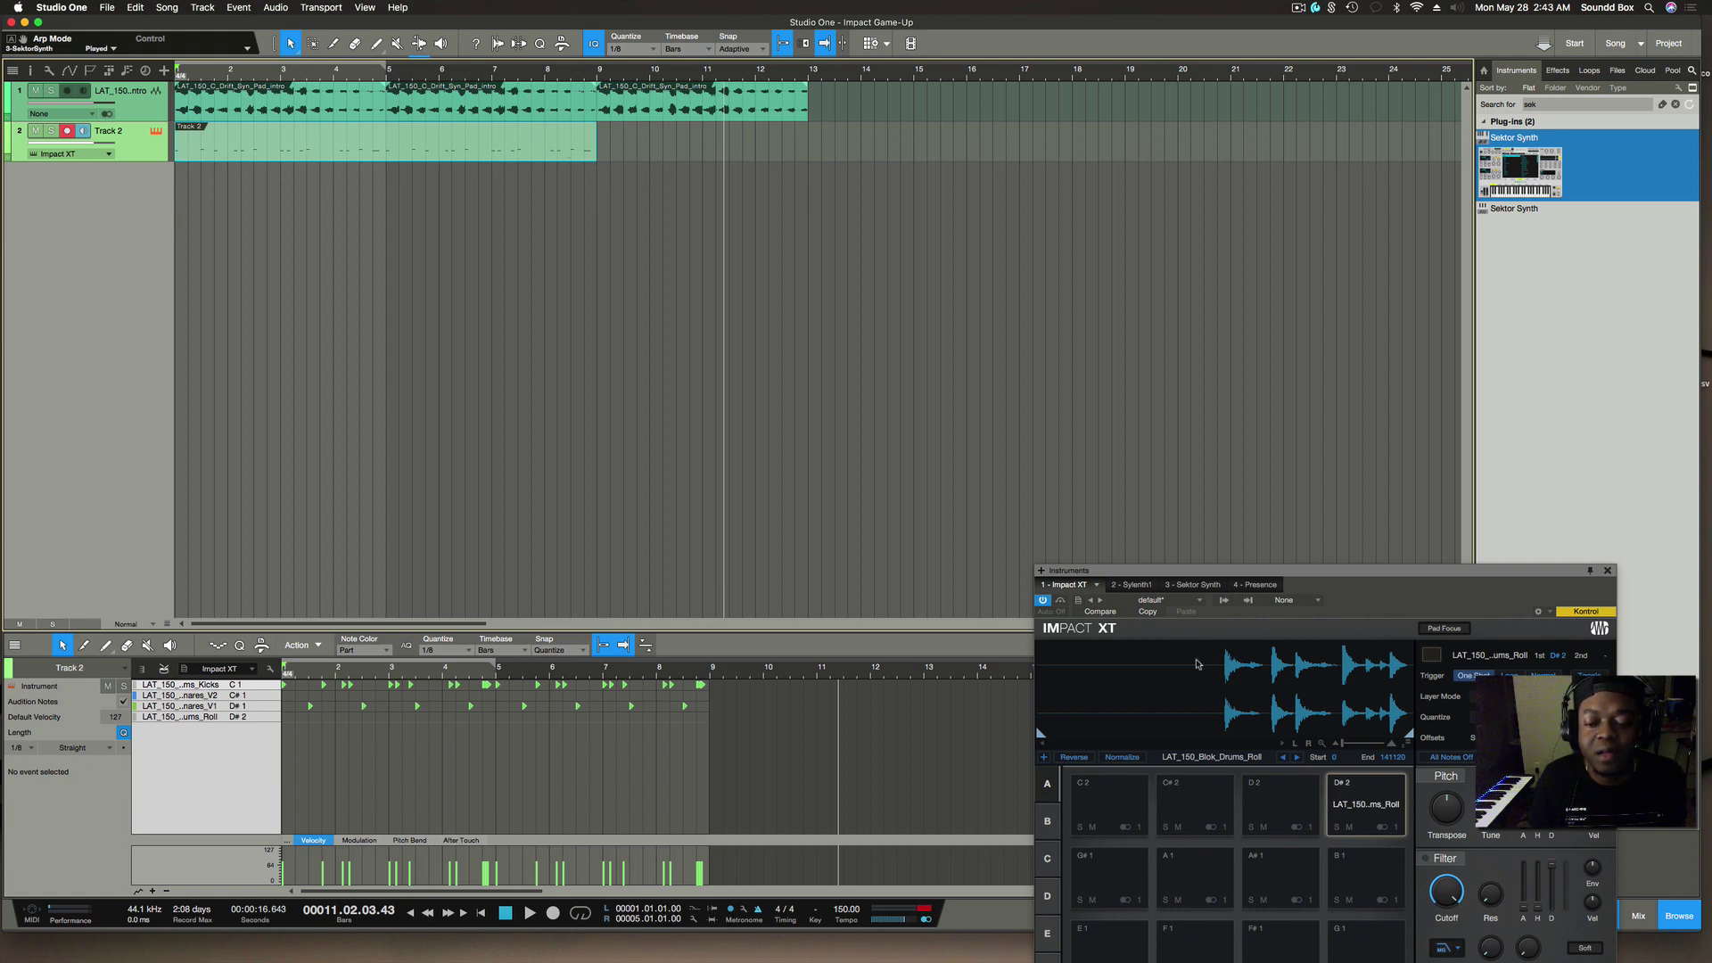
Move the Impact XT window up so all its pads show, and audition the drum roll pad on D#2 while playing the song from the start.
drag(1186, 579, 988, 137)
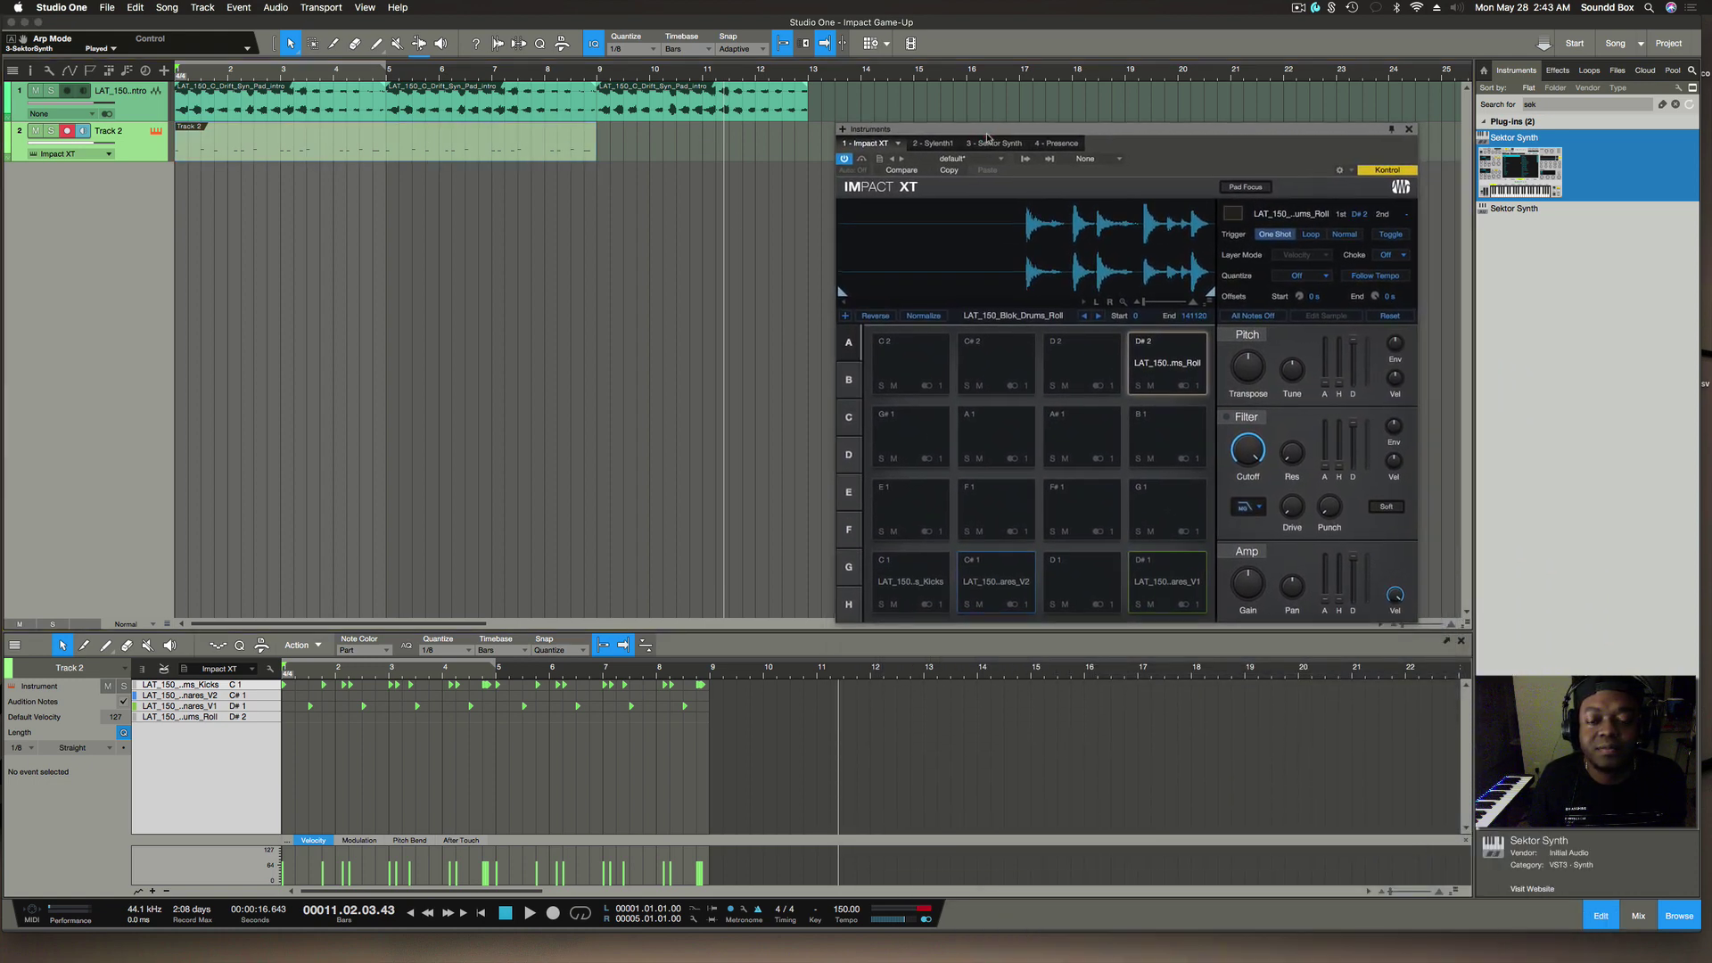
click(415, 255)
click(135, 139)
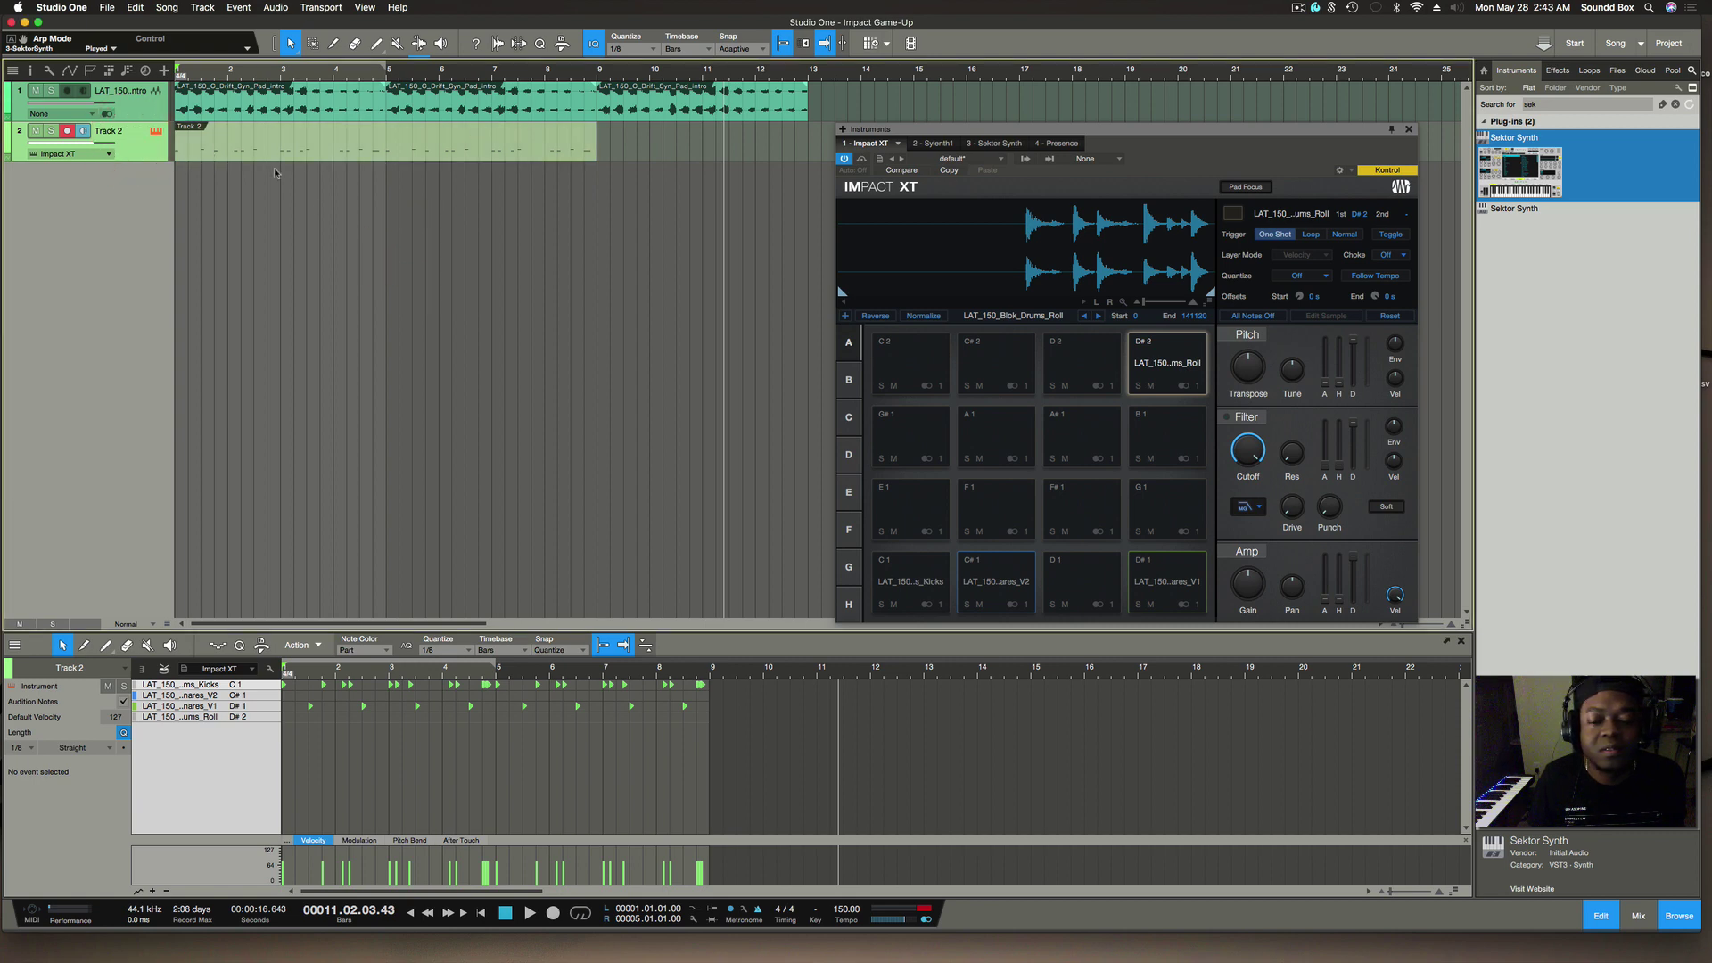
click(1159, 375)
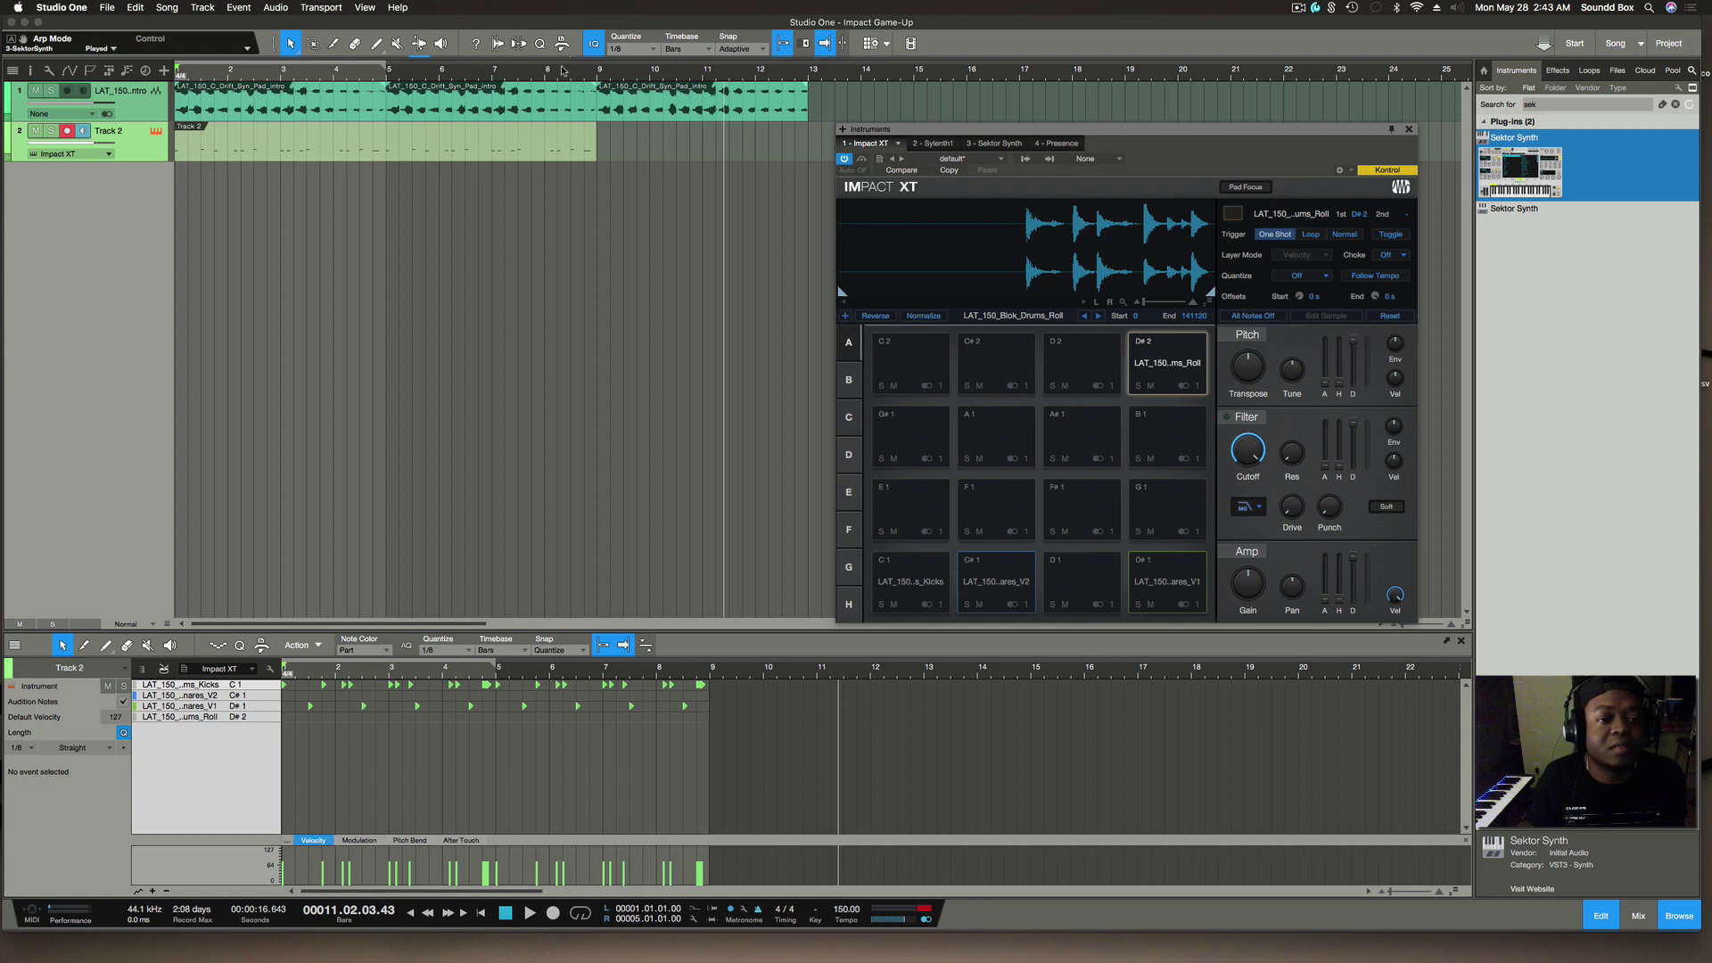
click(584, 78)
key(comma)
key(space)
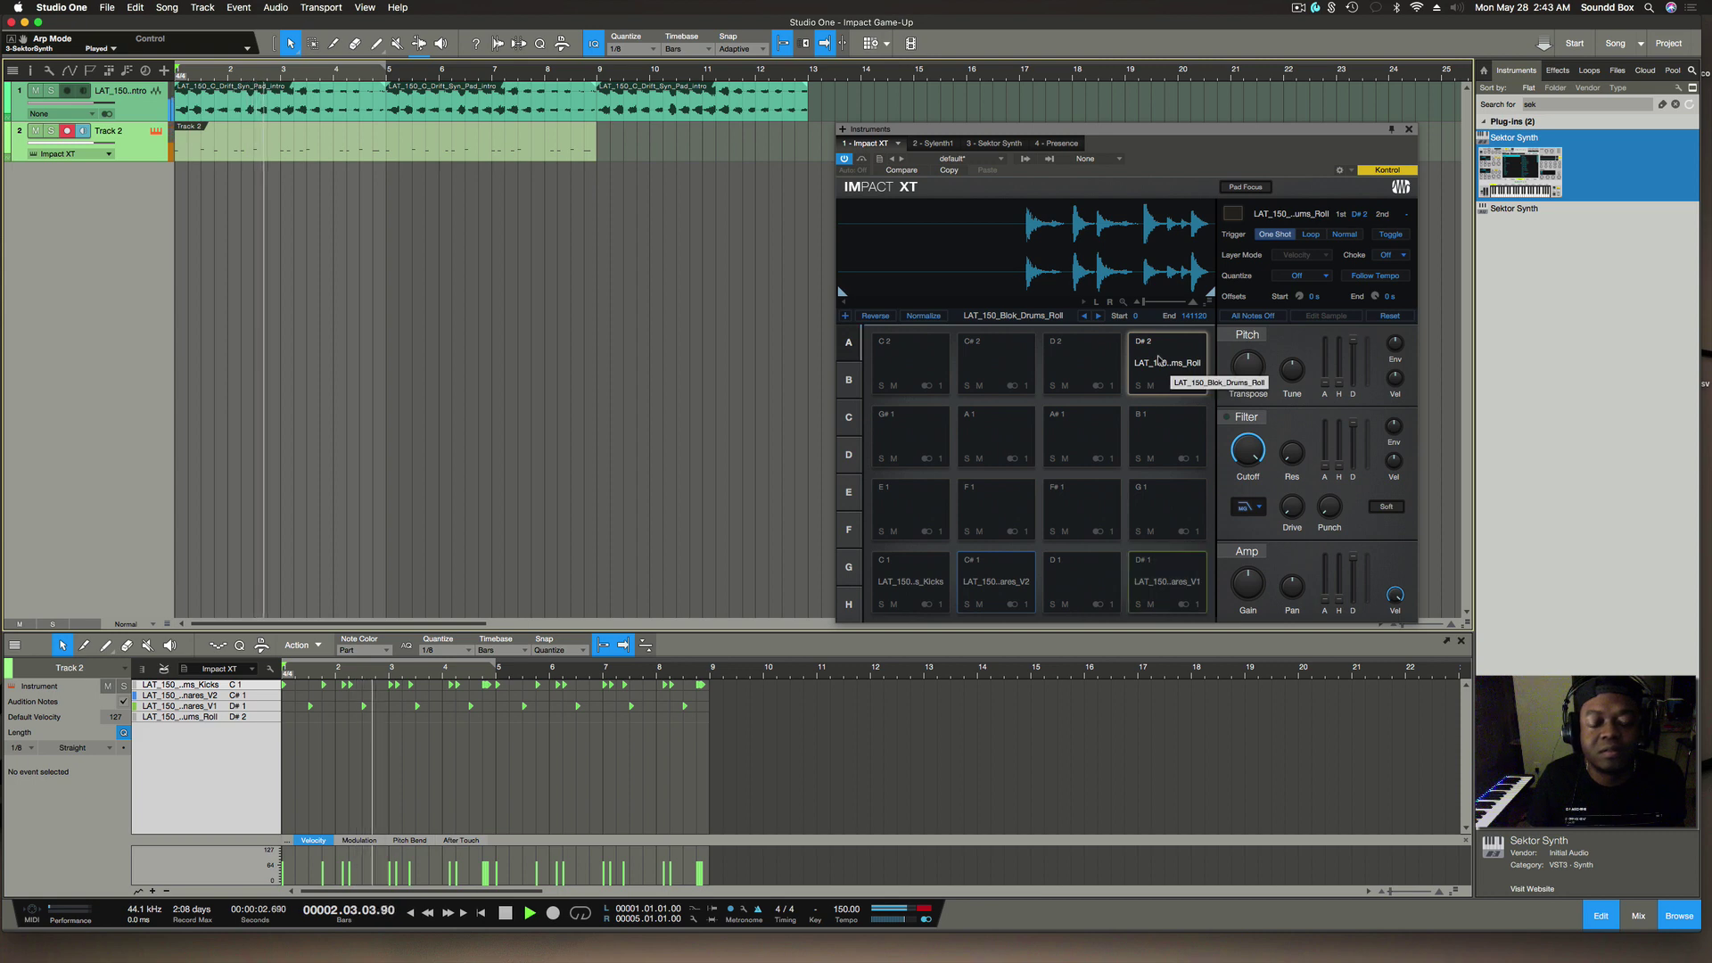
click(1158, 359)
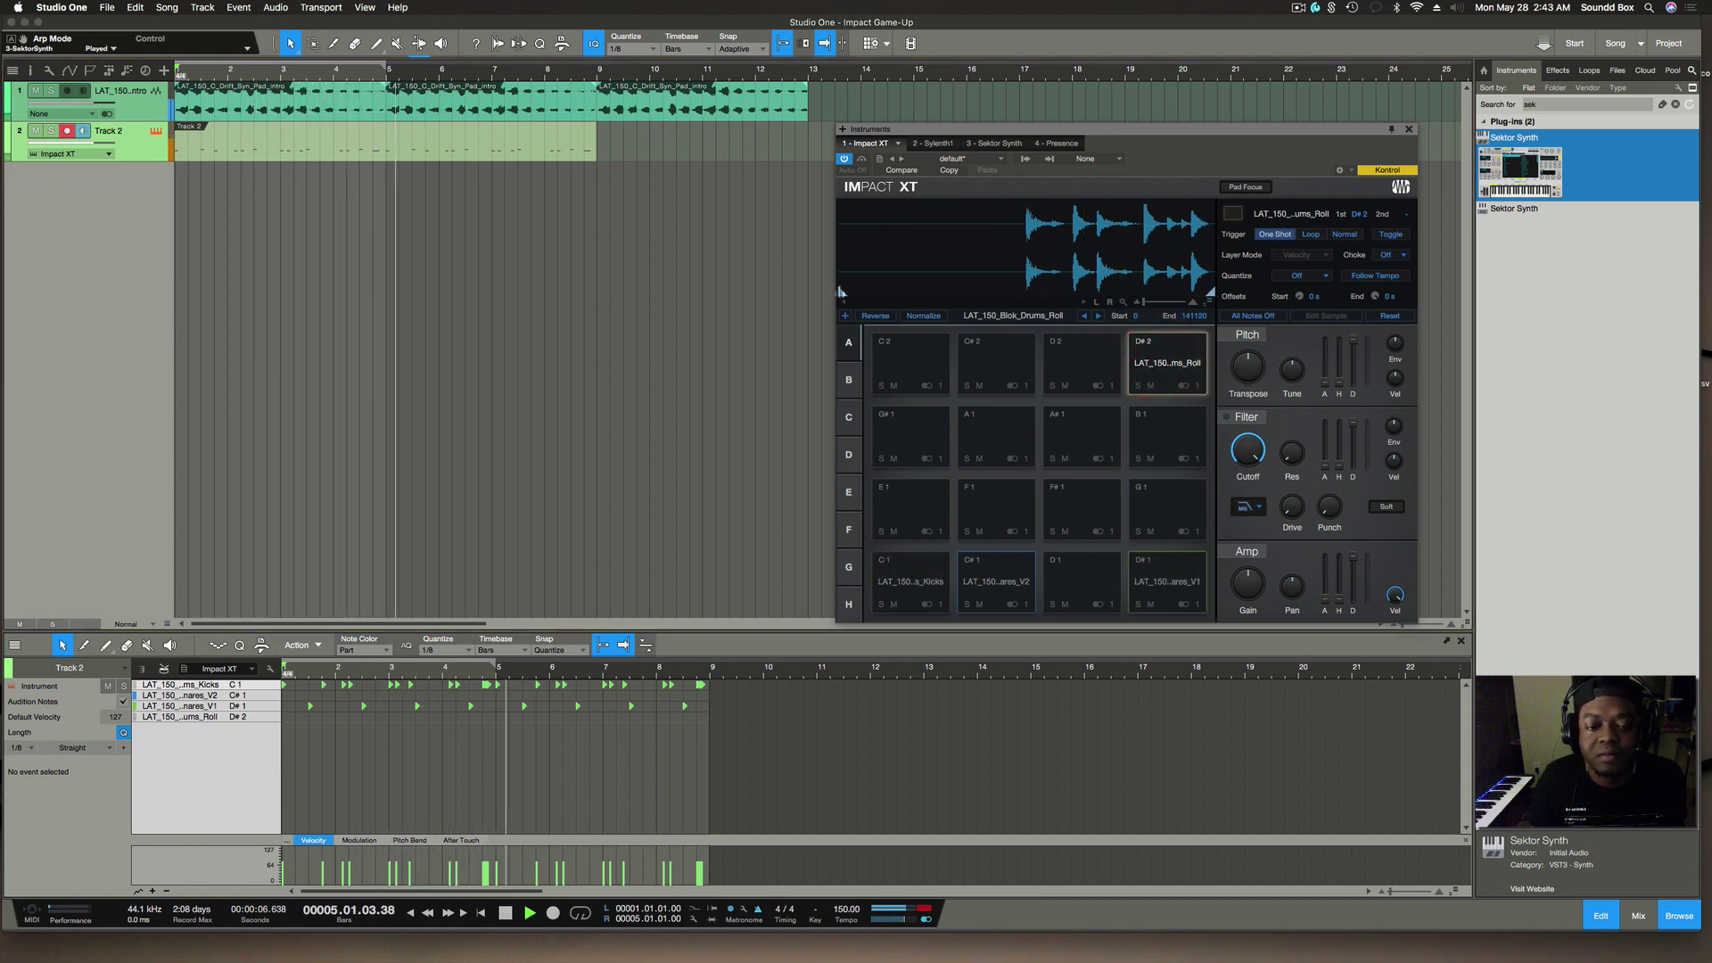
Trim the drum roll sample's start to its first hit and audition the D#2 pad against the playing song.
drag(842, 294, 1027, 304)
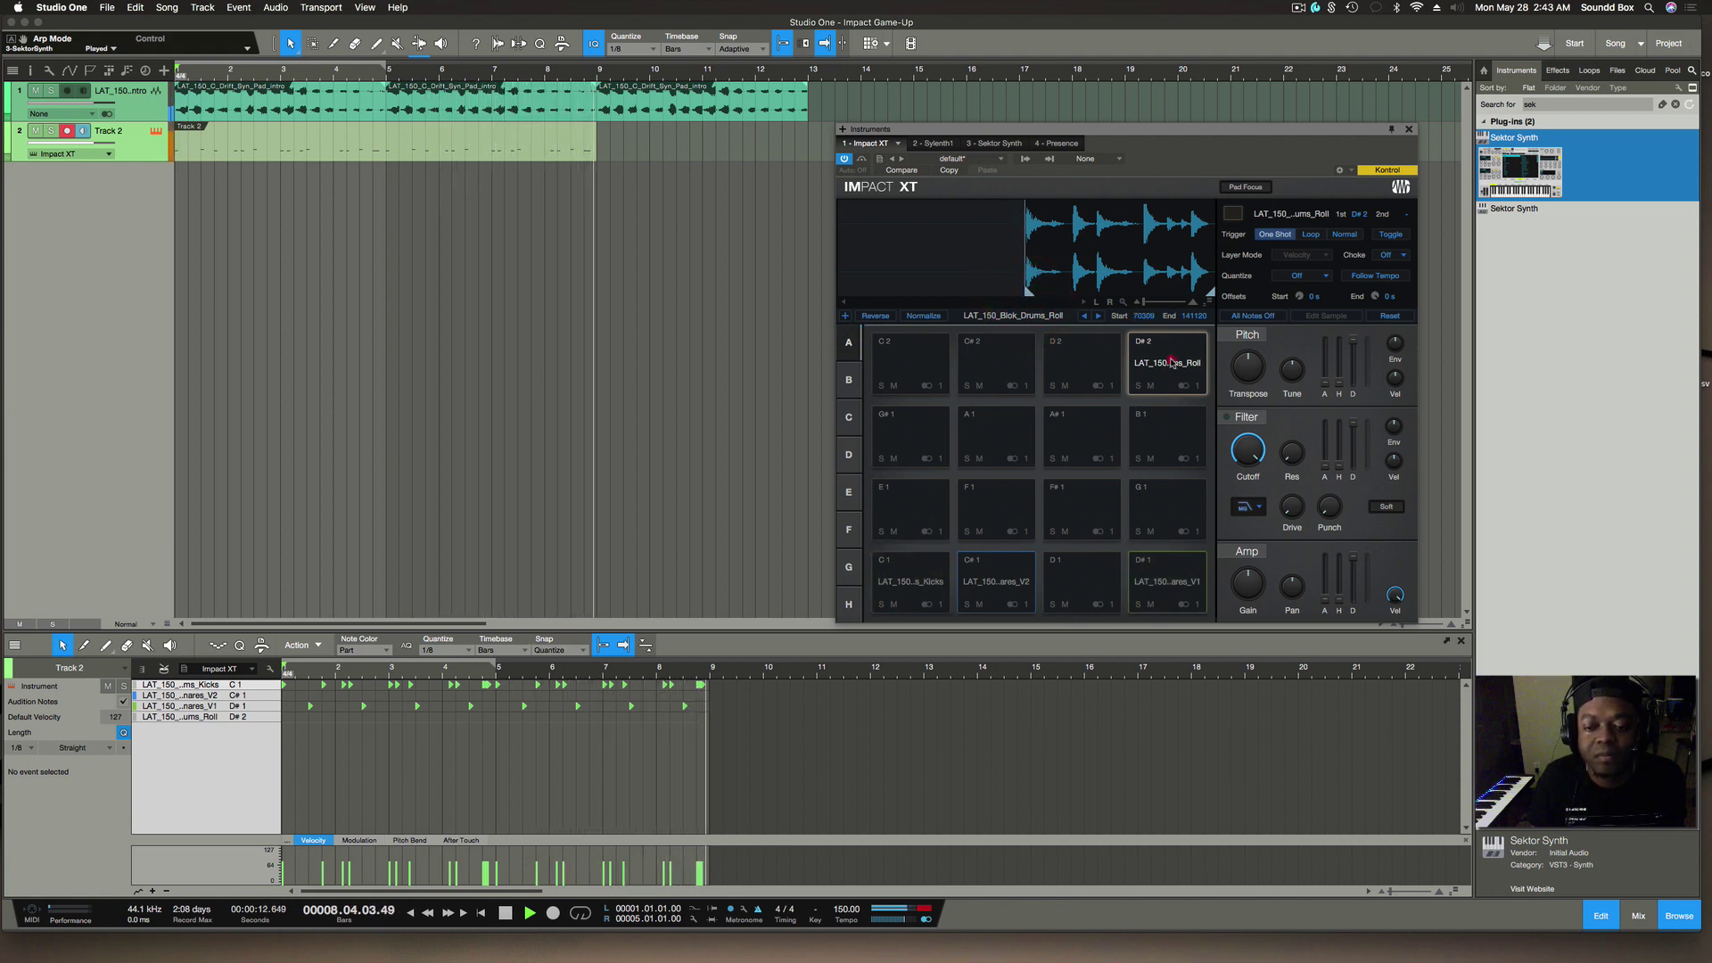
click(1172, 364)
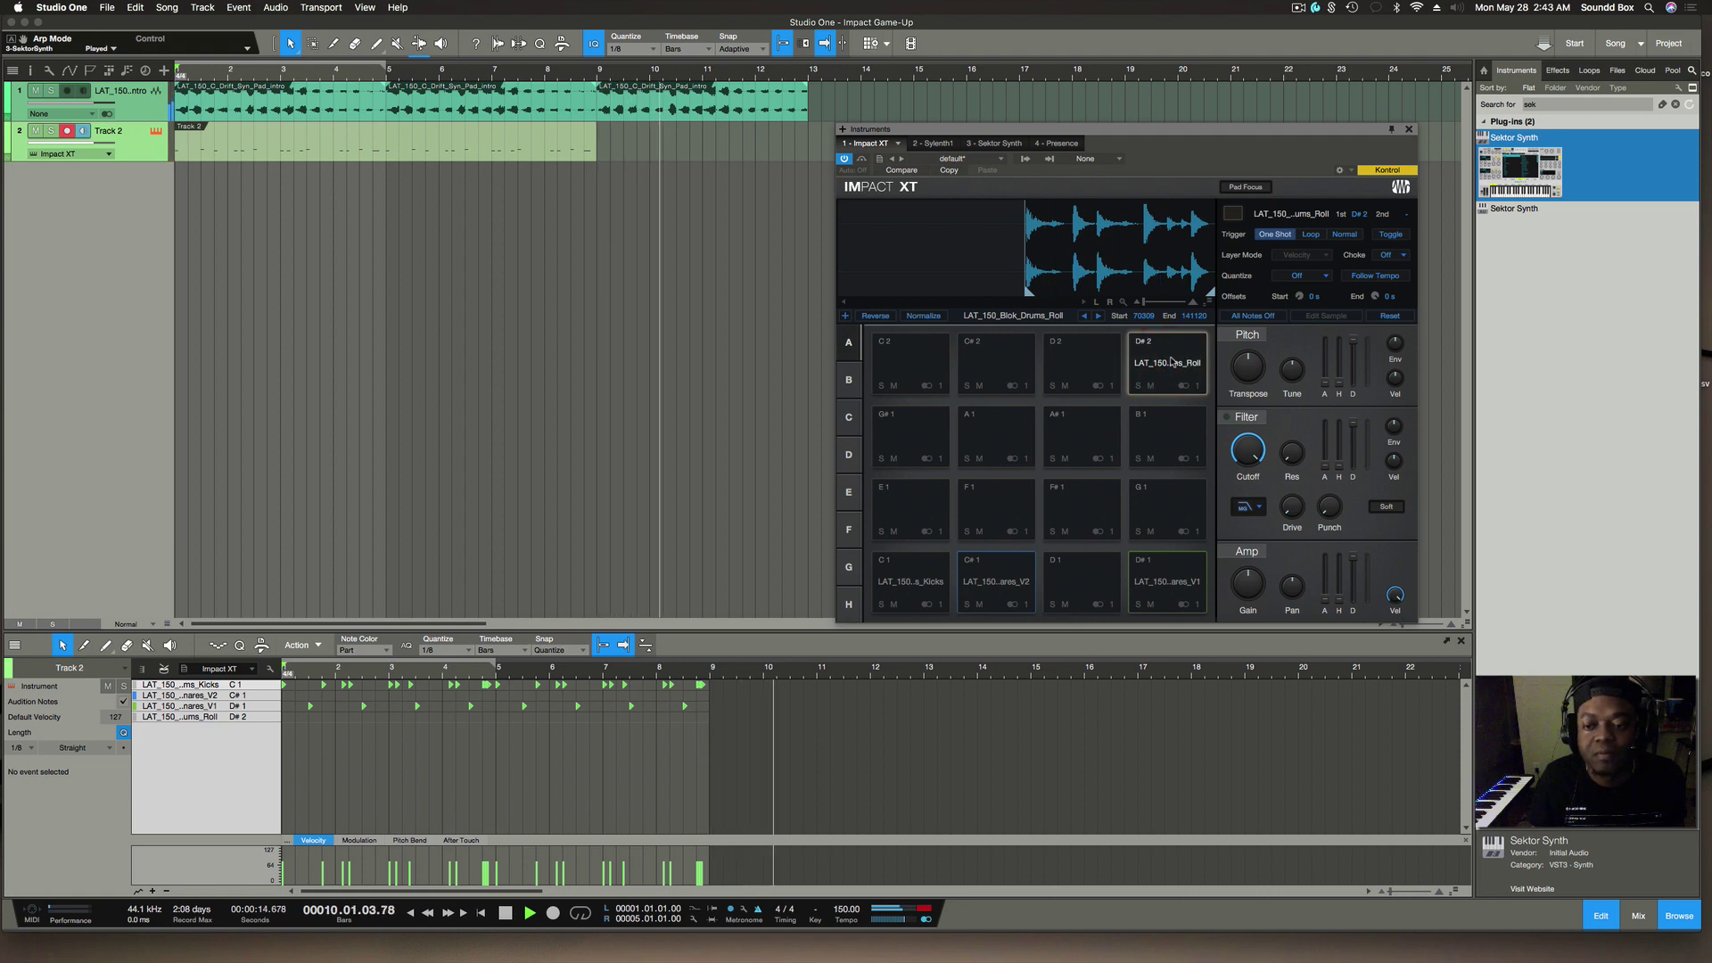
click(1170, 362)
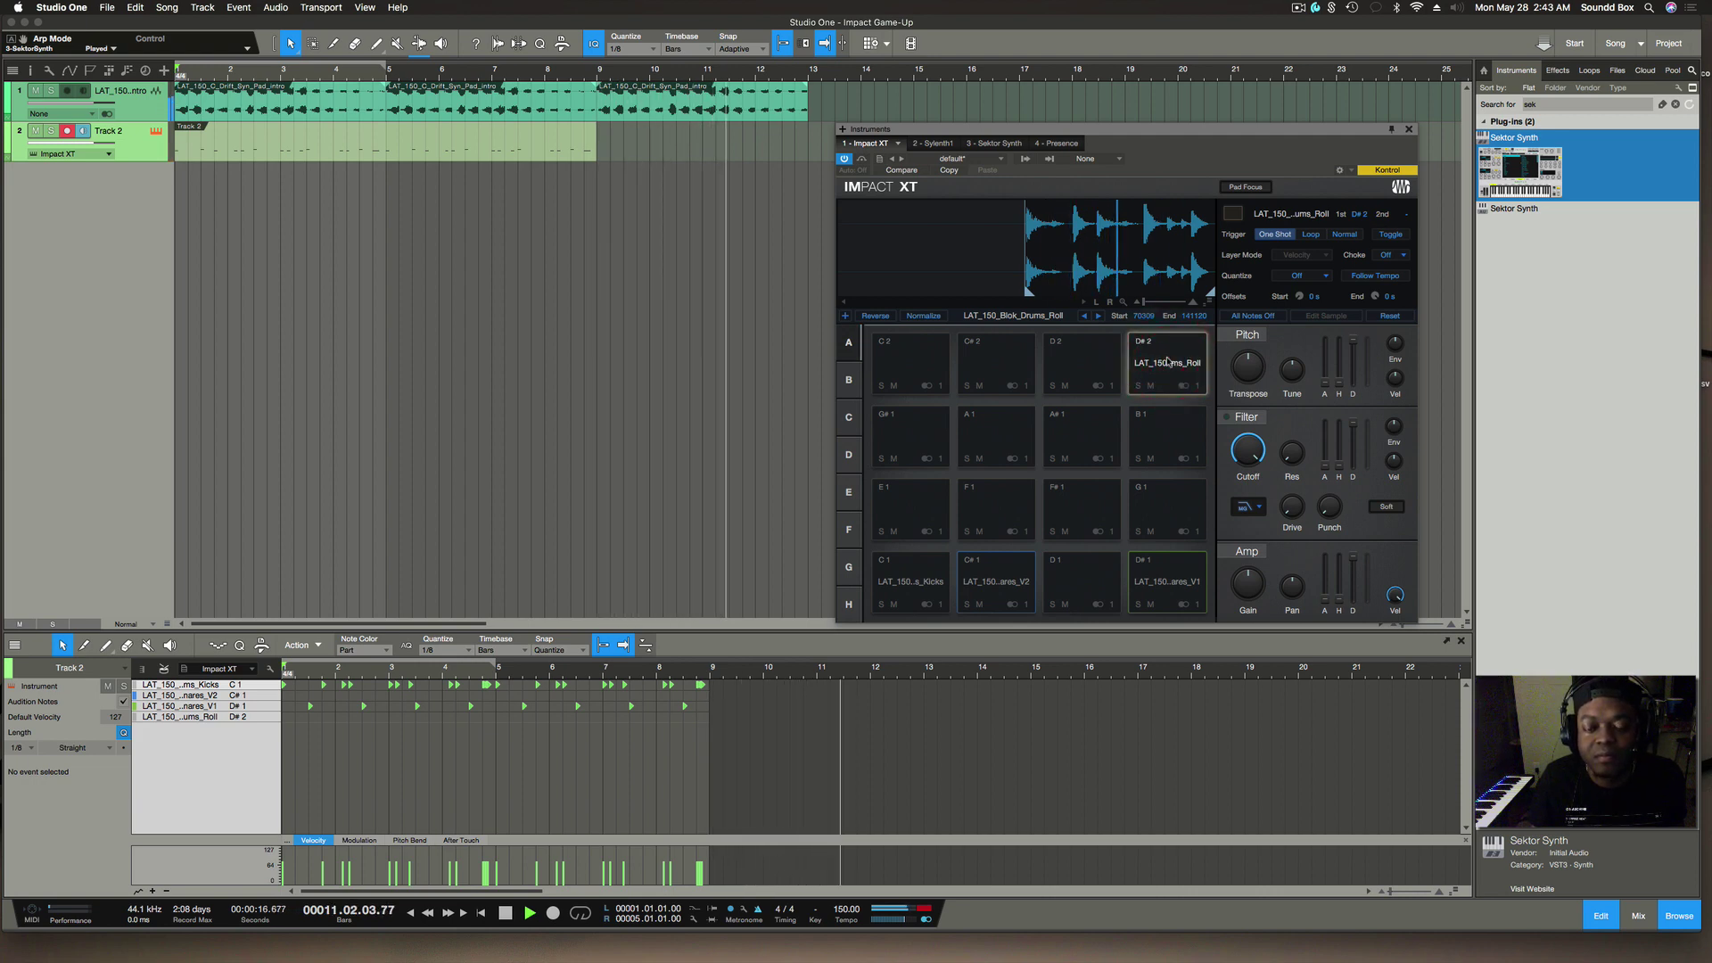
click(1168, 361)
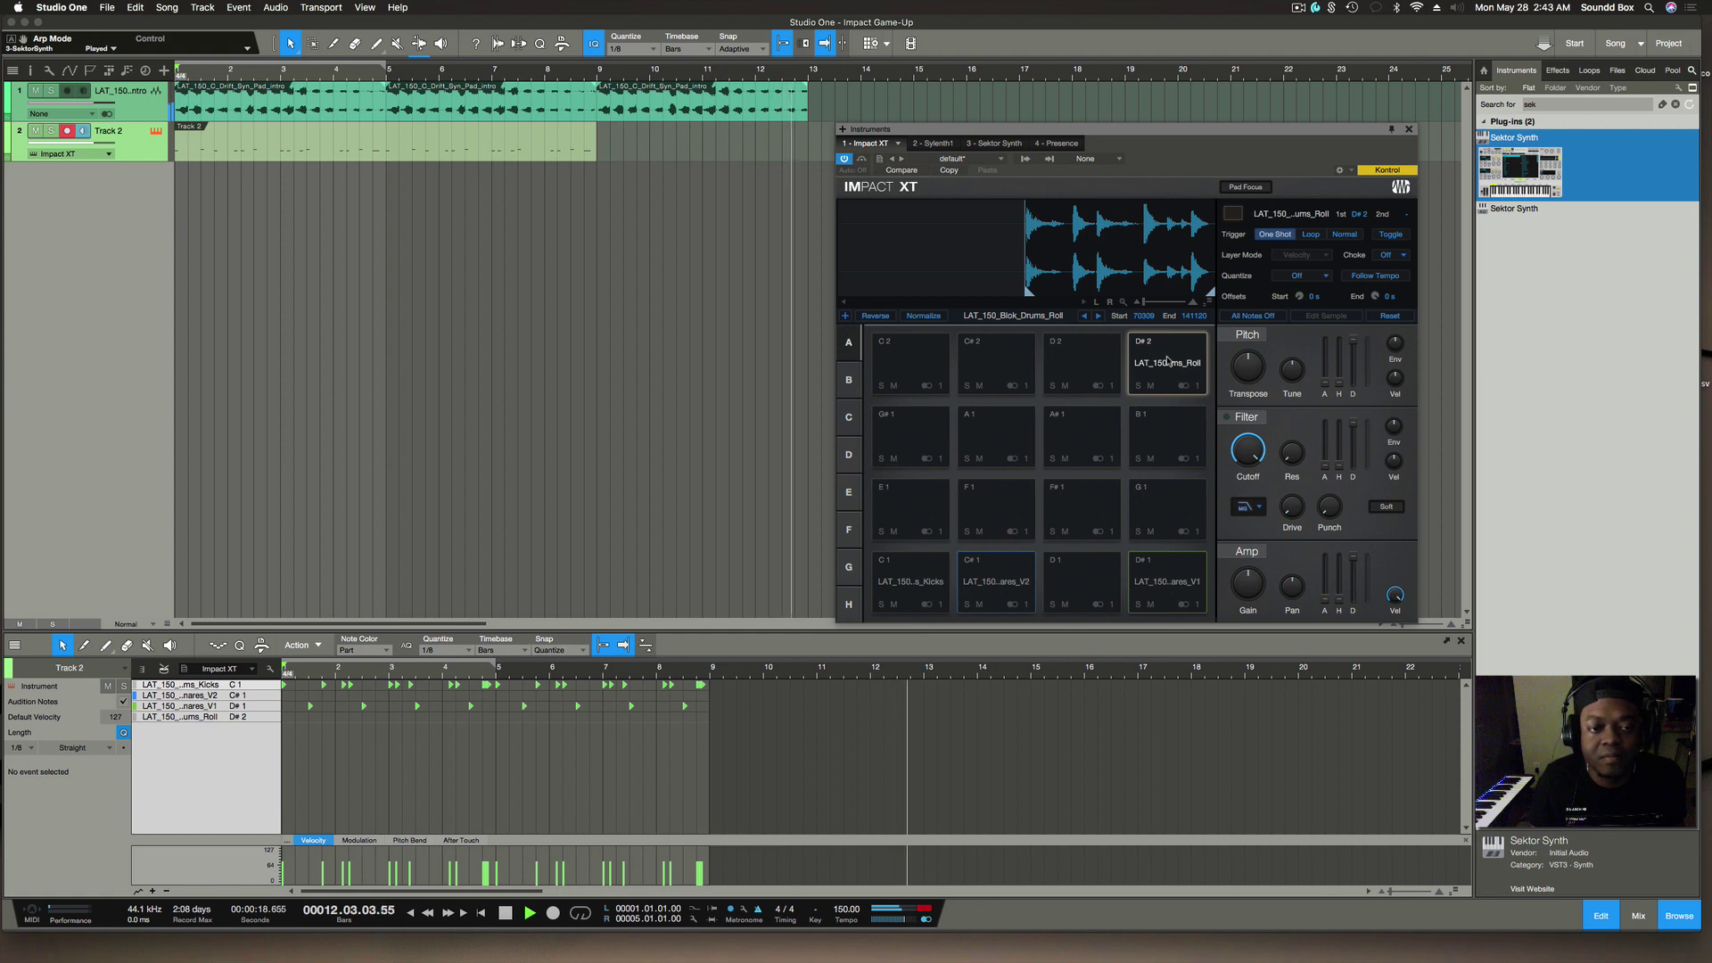
click(1167, 361)
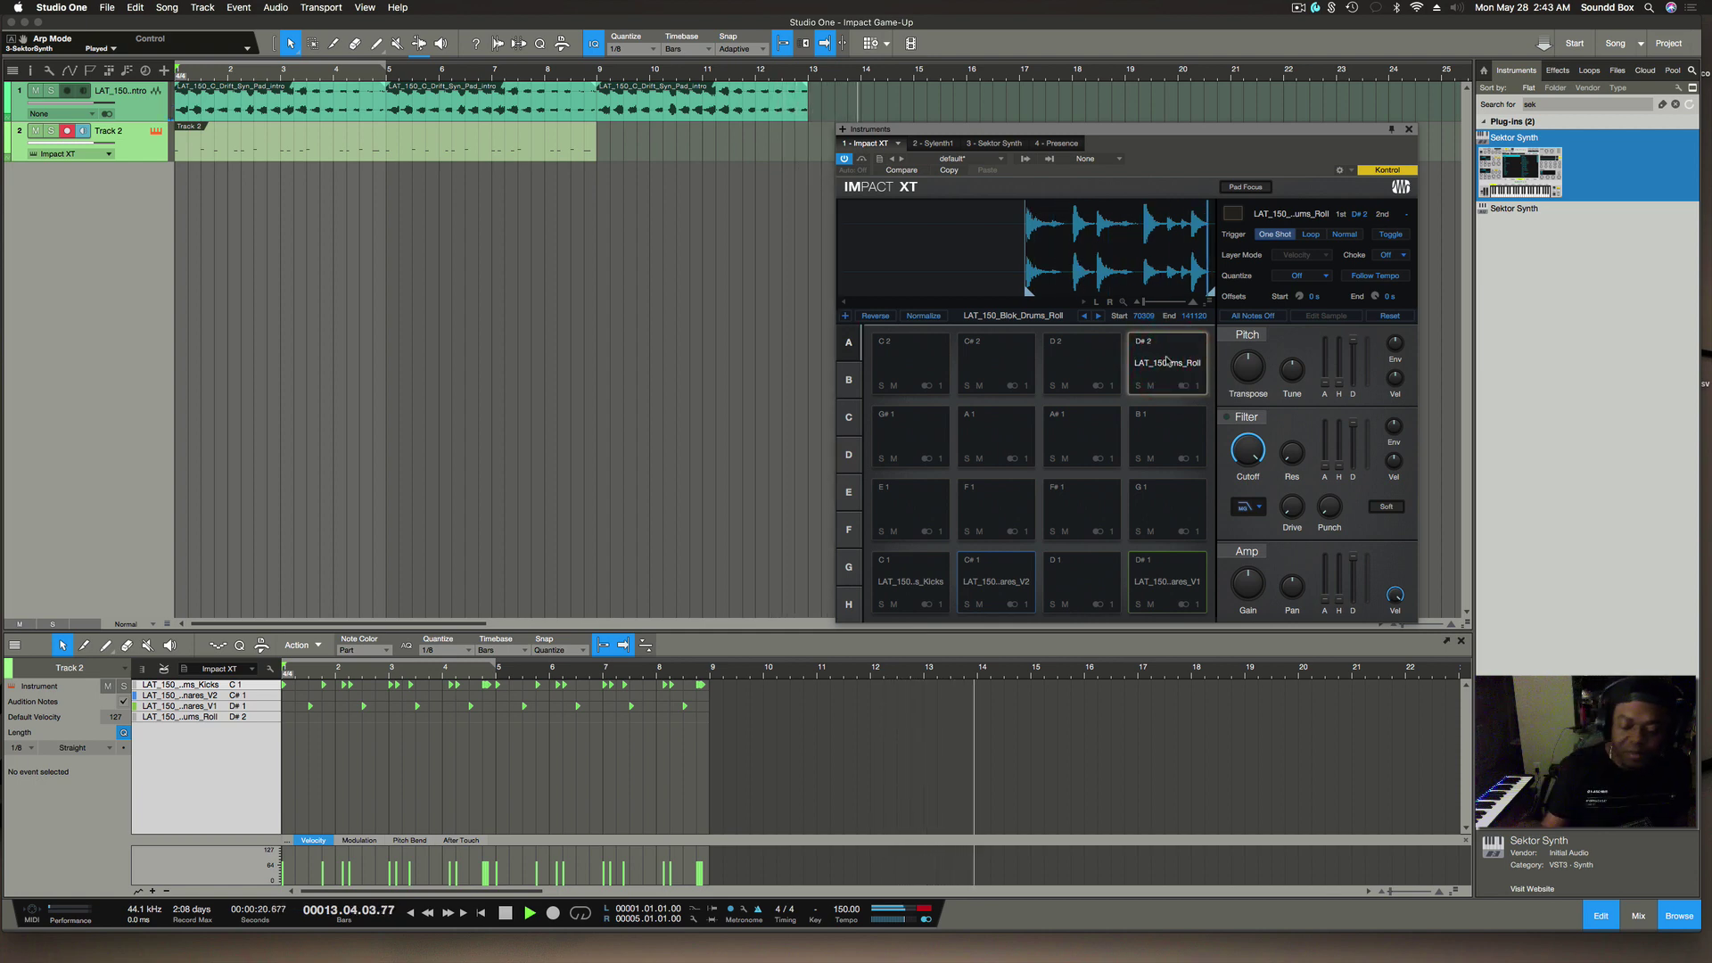
click(651, 225)
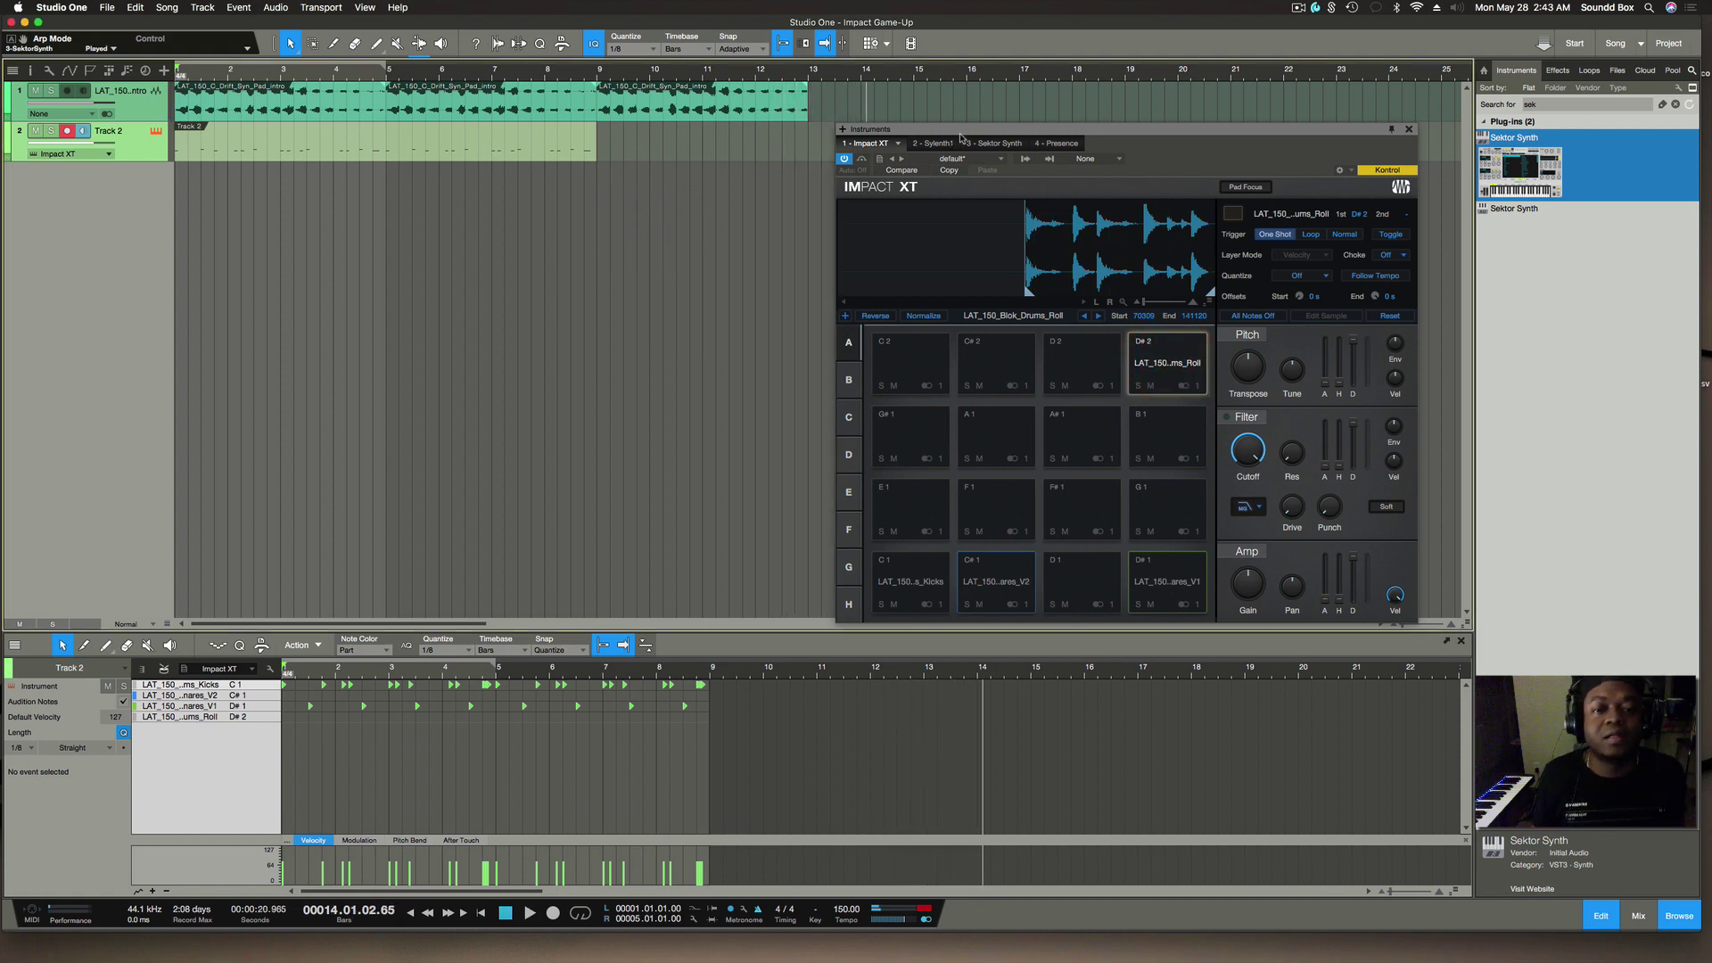
Duplicate the pad clip at bar 9 so the copy starts at bar 13, moving the Impact XT window clear of the tracks.
drag(961, 136, 1080, 83)
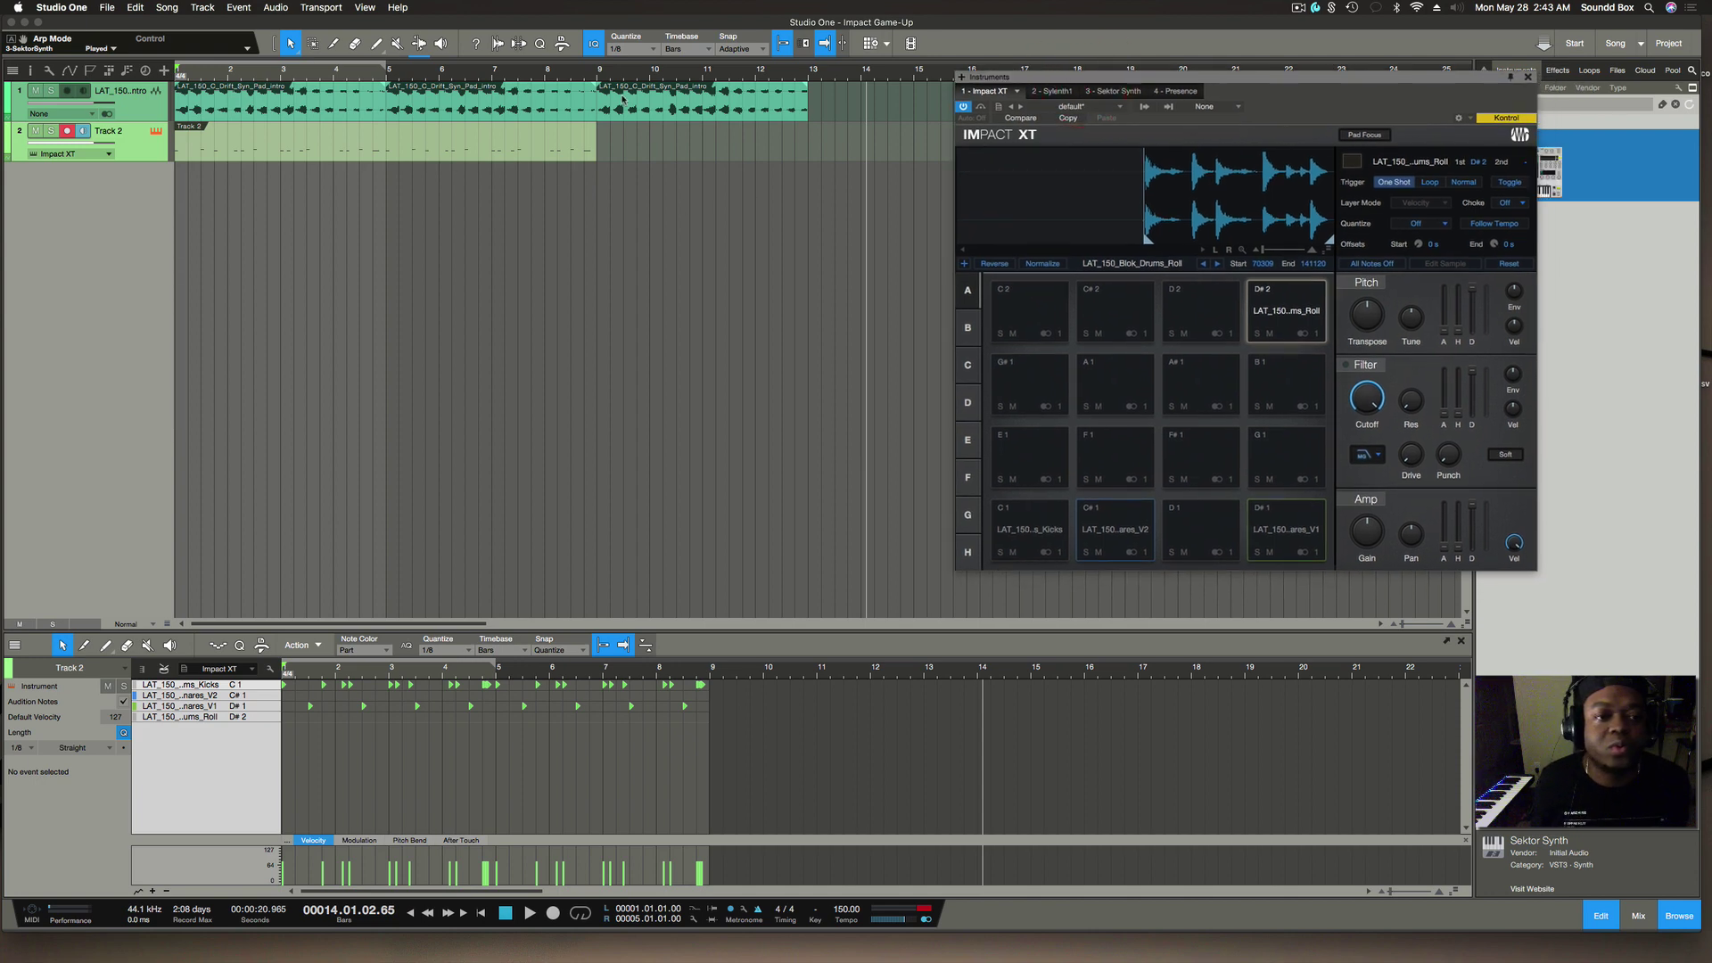
click(599, 79)
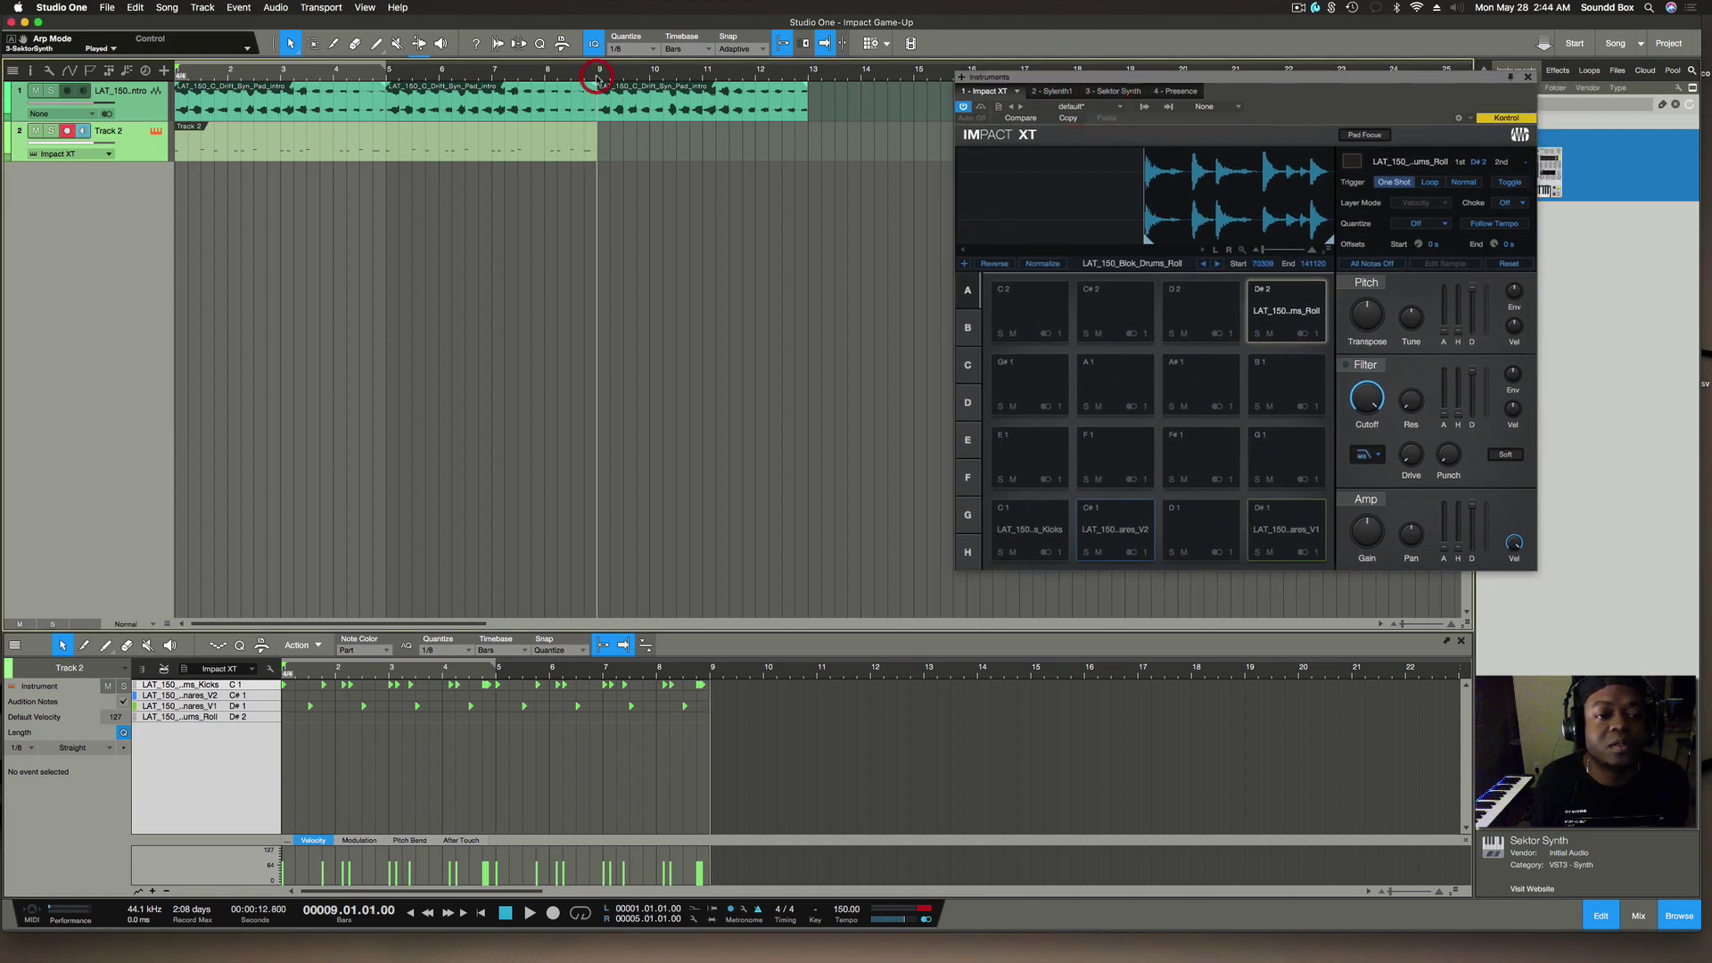
click(658, 98)
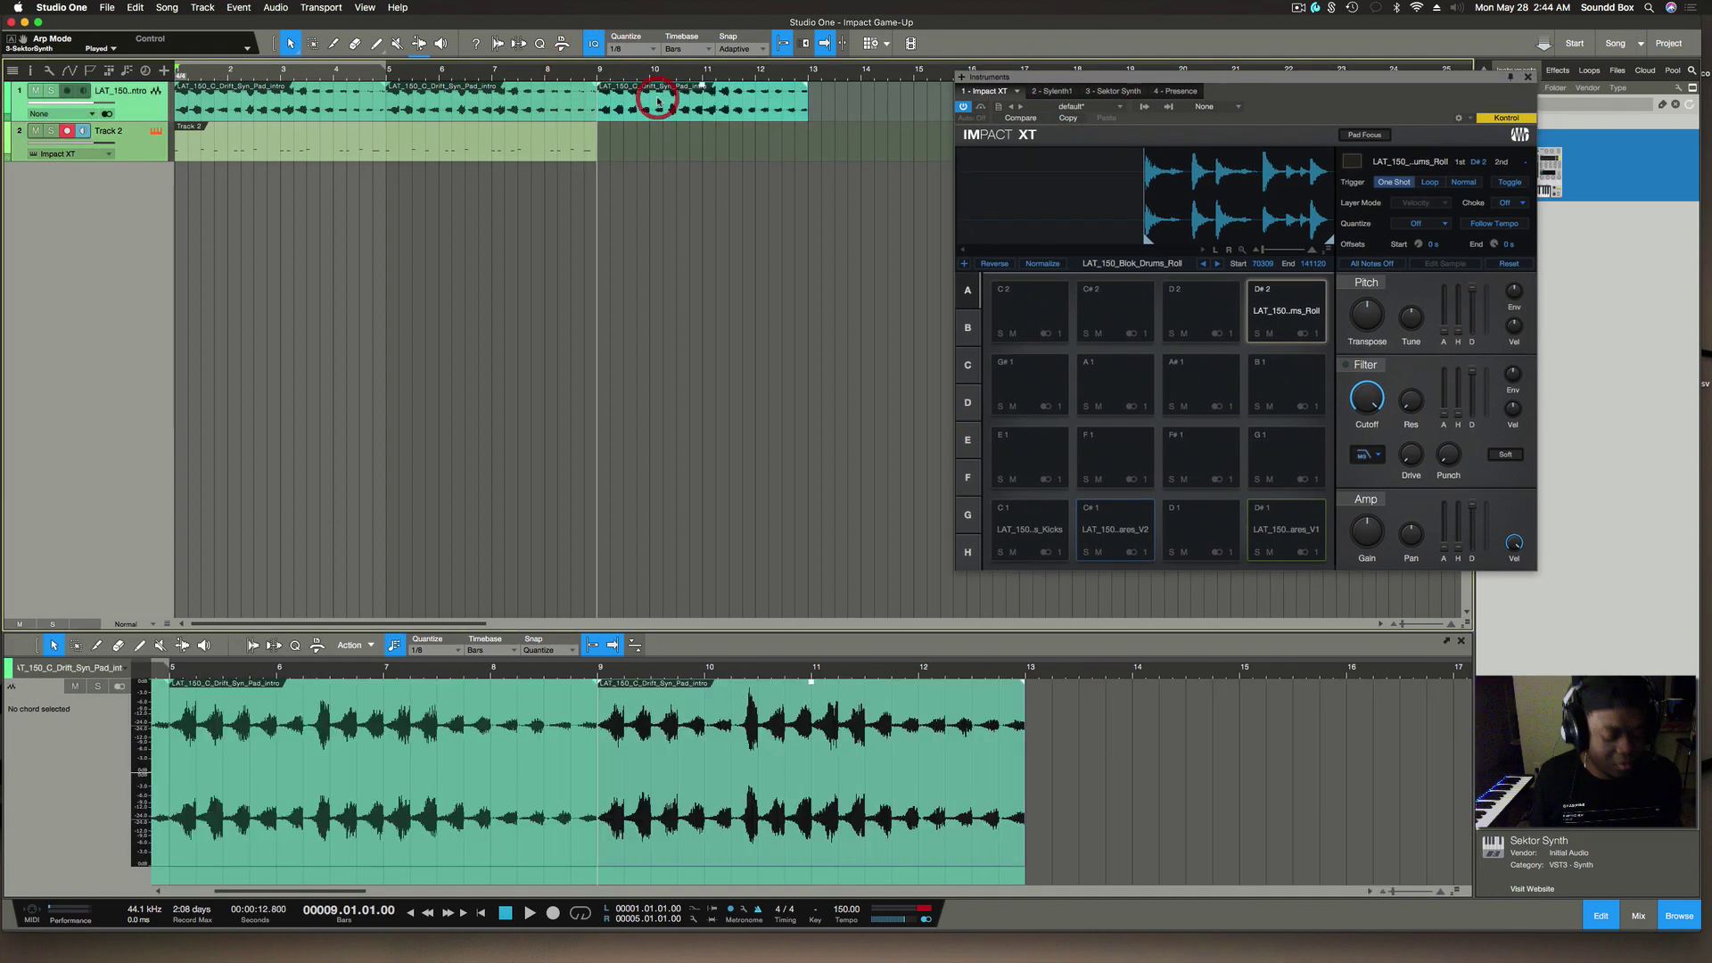
key(d)
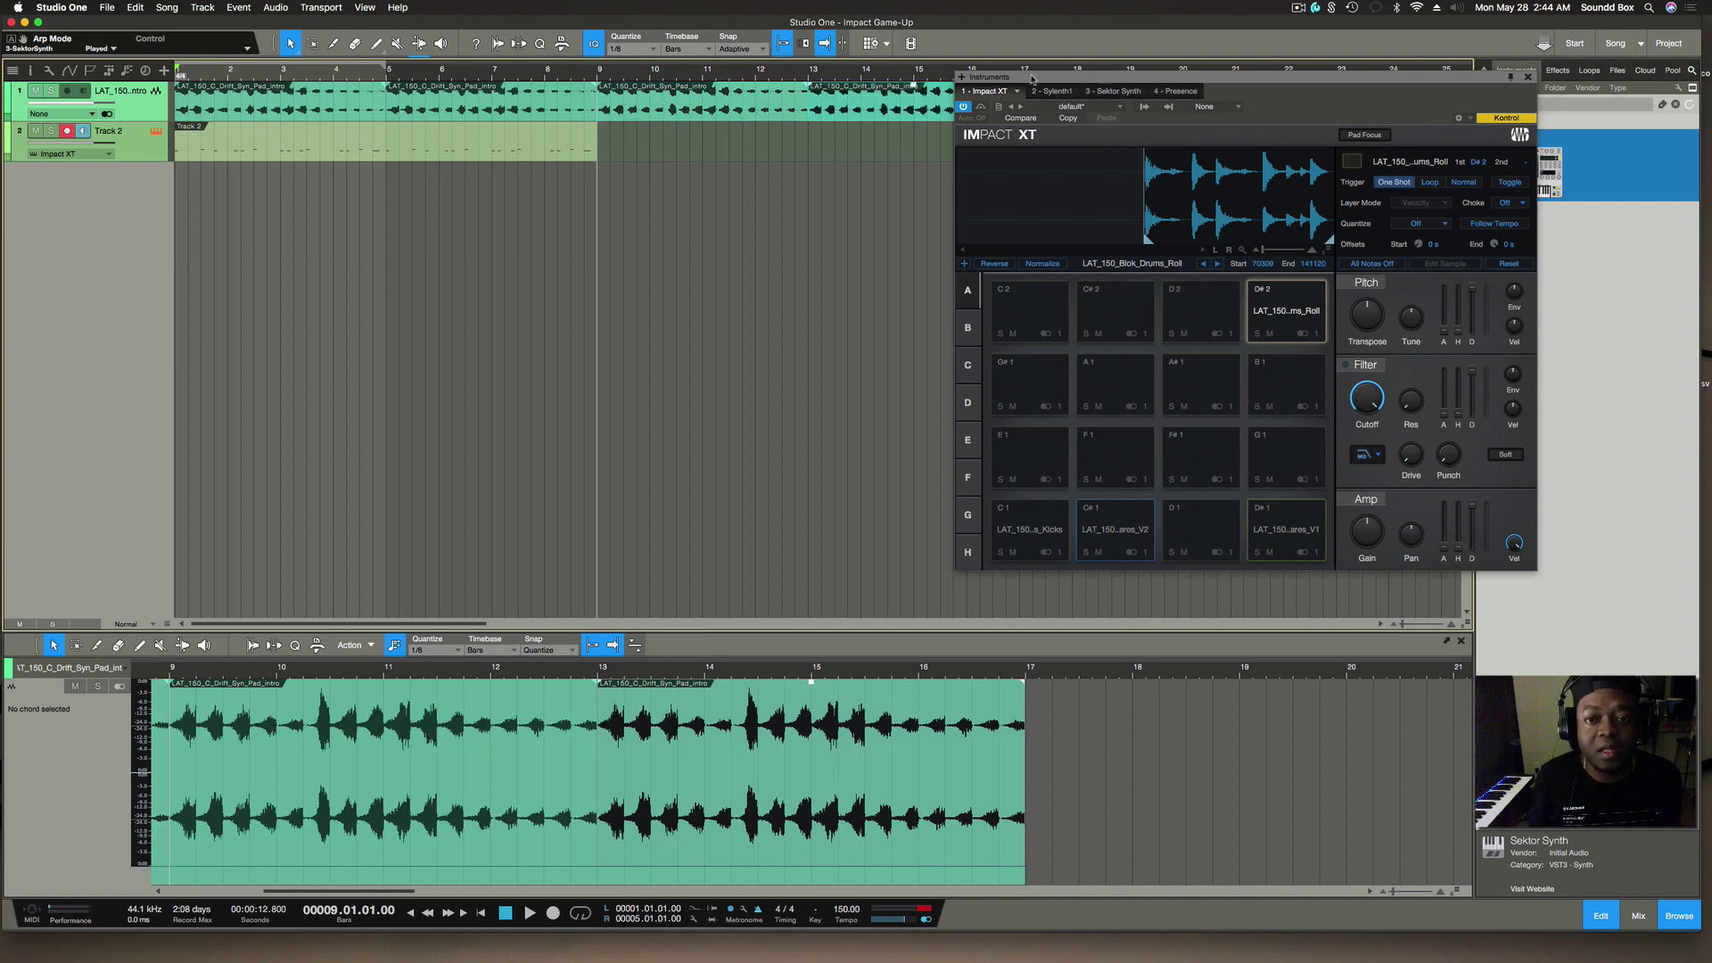
drag(1032, 78, 981, 269)
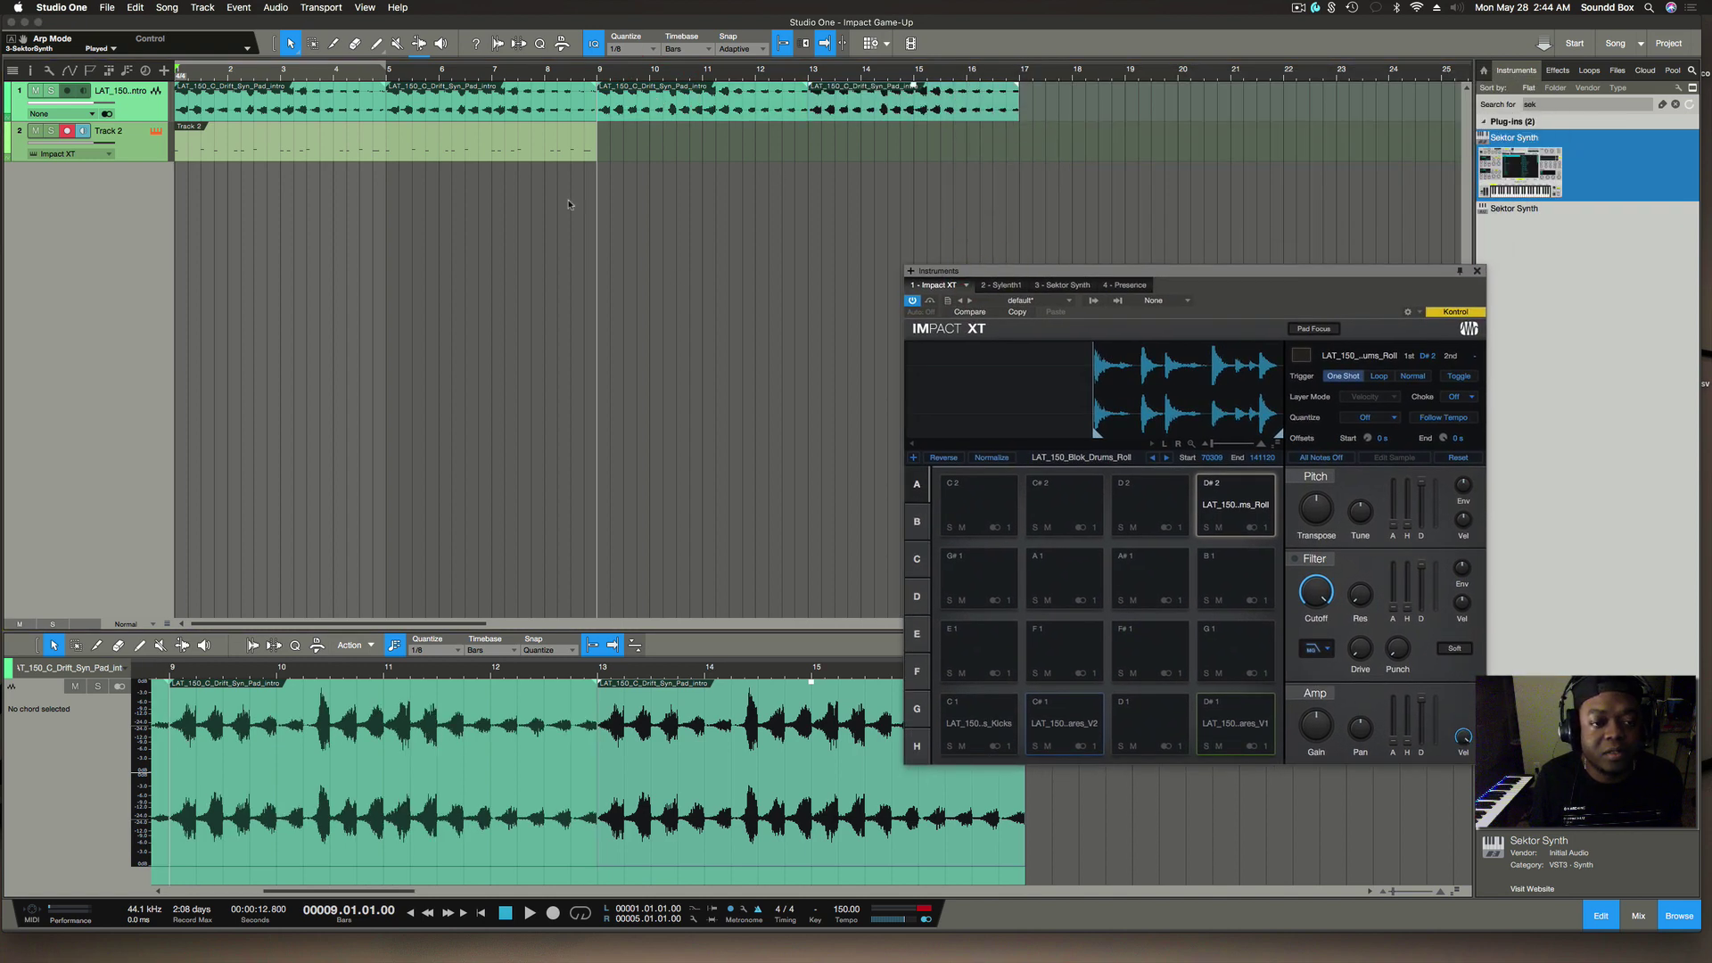
Duplicate the Track 2 drum part, place the copy at bar 13 and extend the original part to bar 13.
click(542, 153)
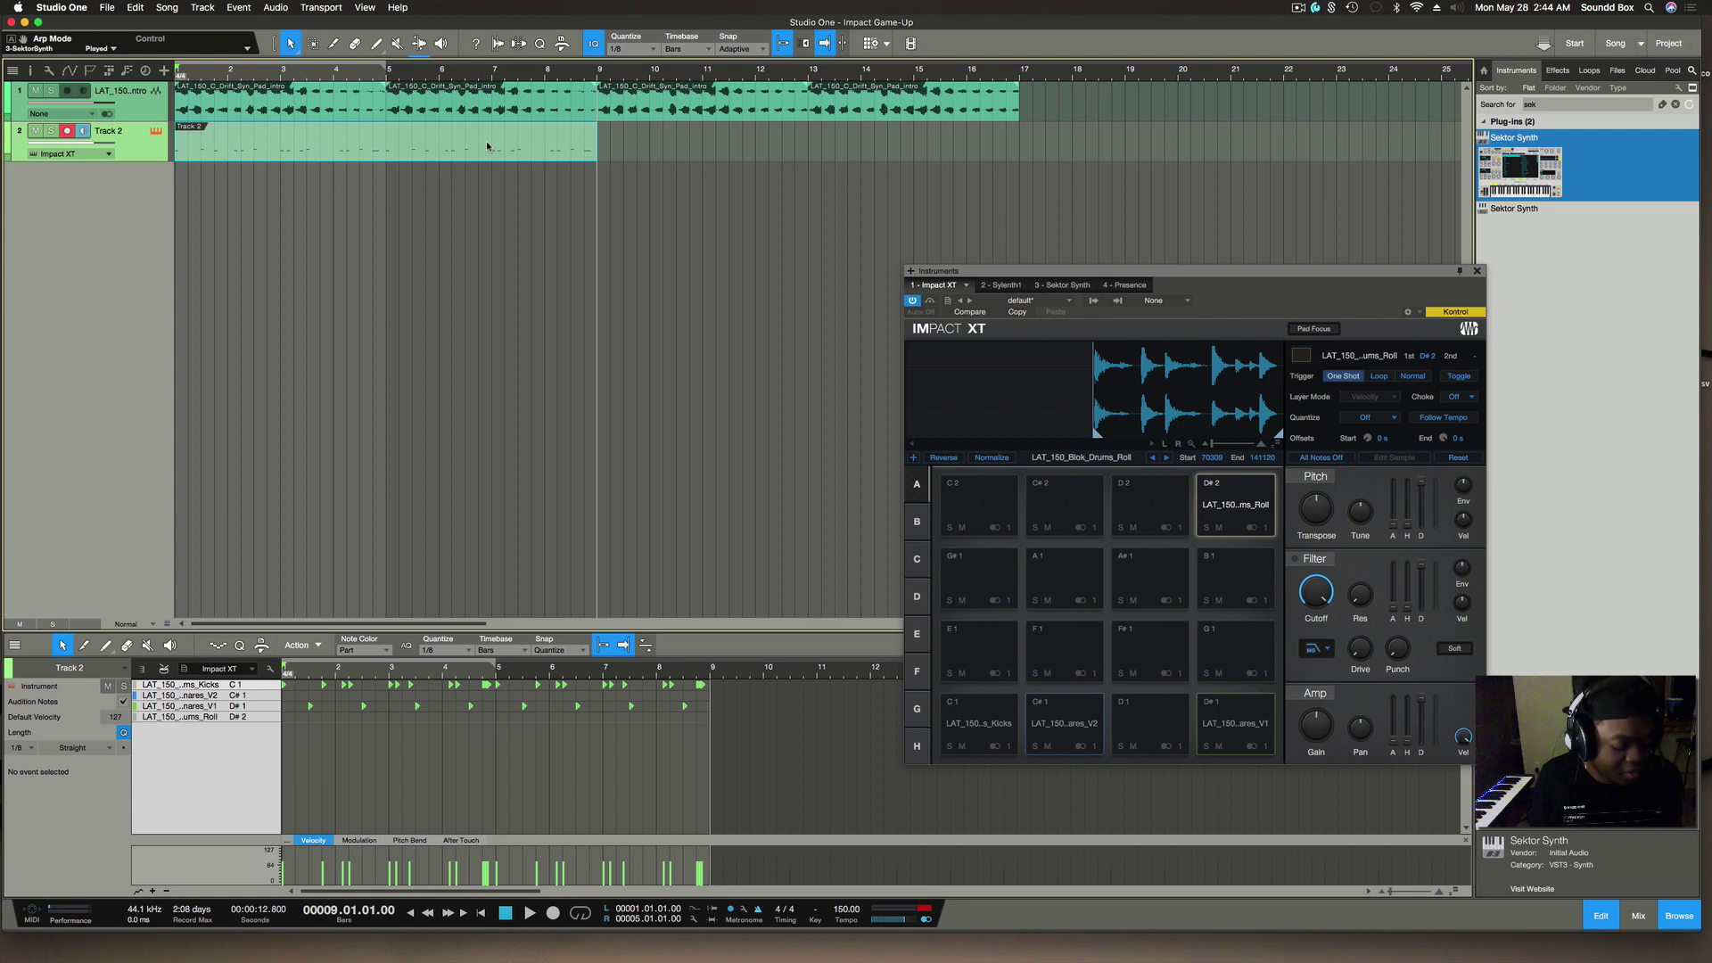
key(d)
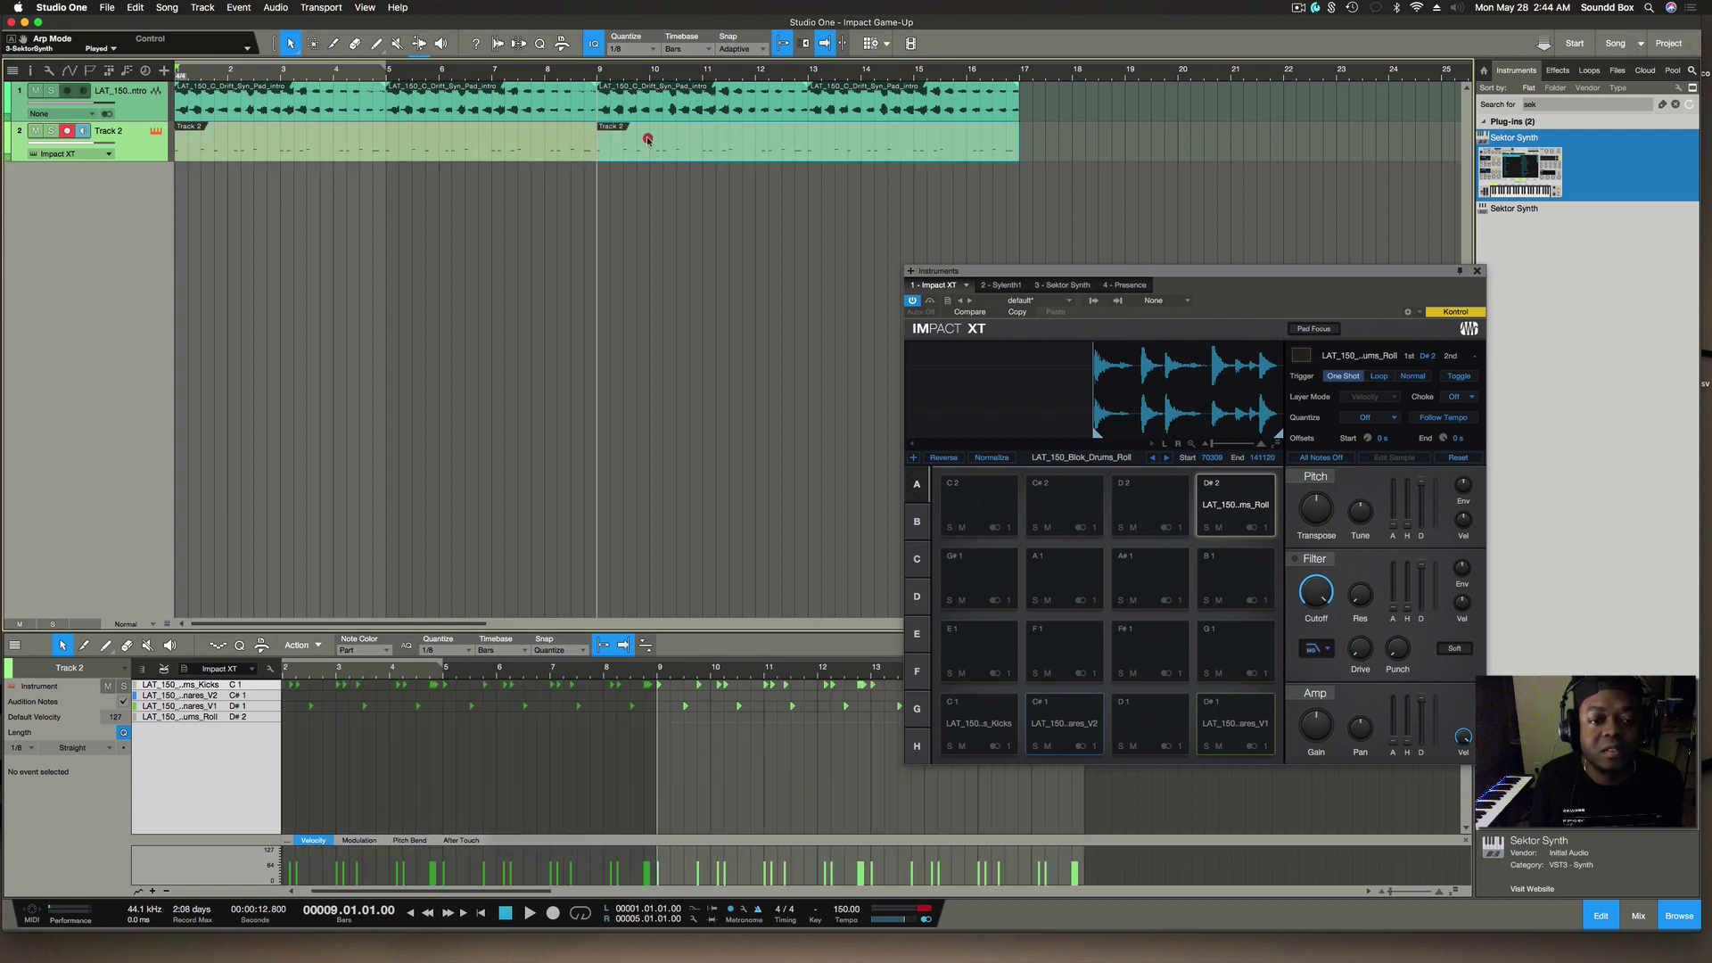
drag(648, 140, 859, 135)
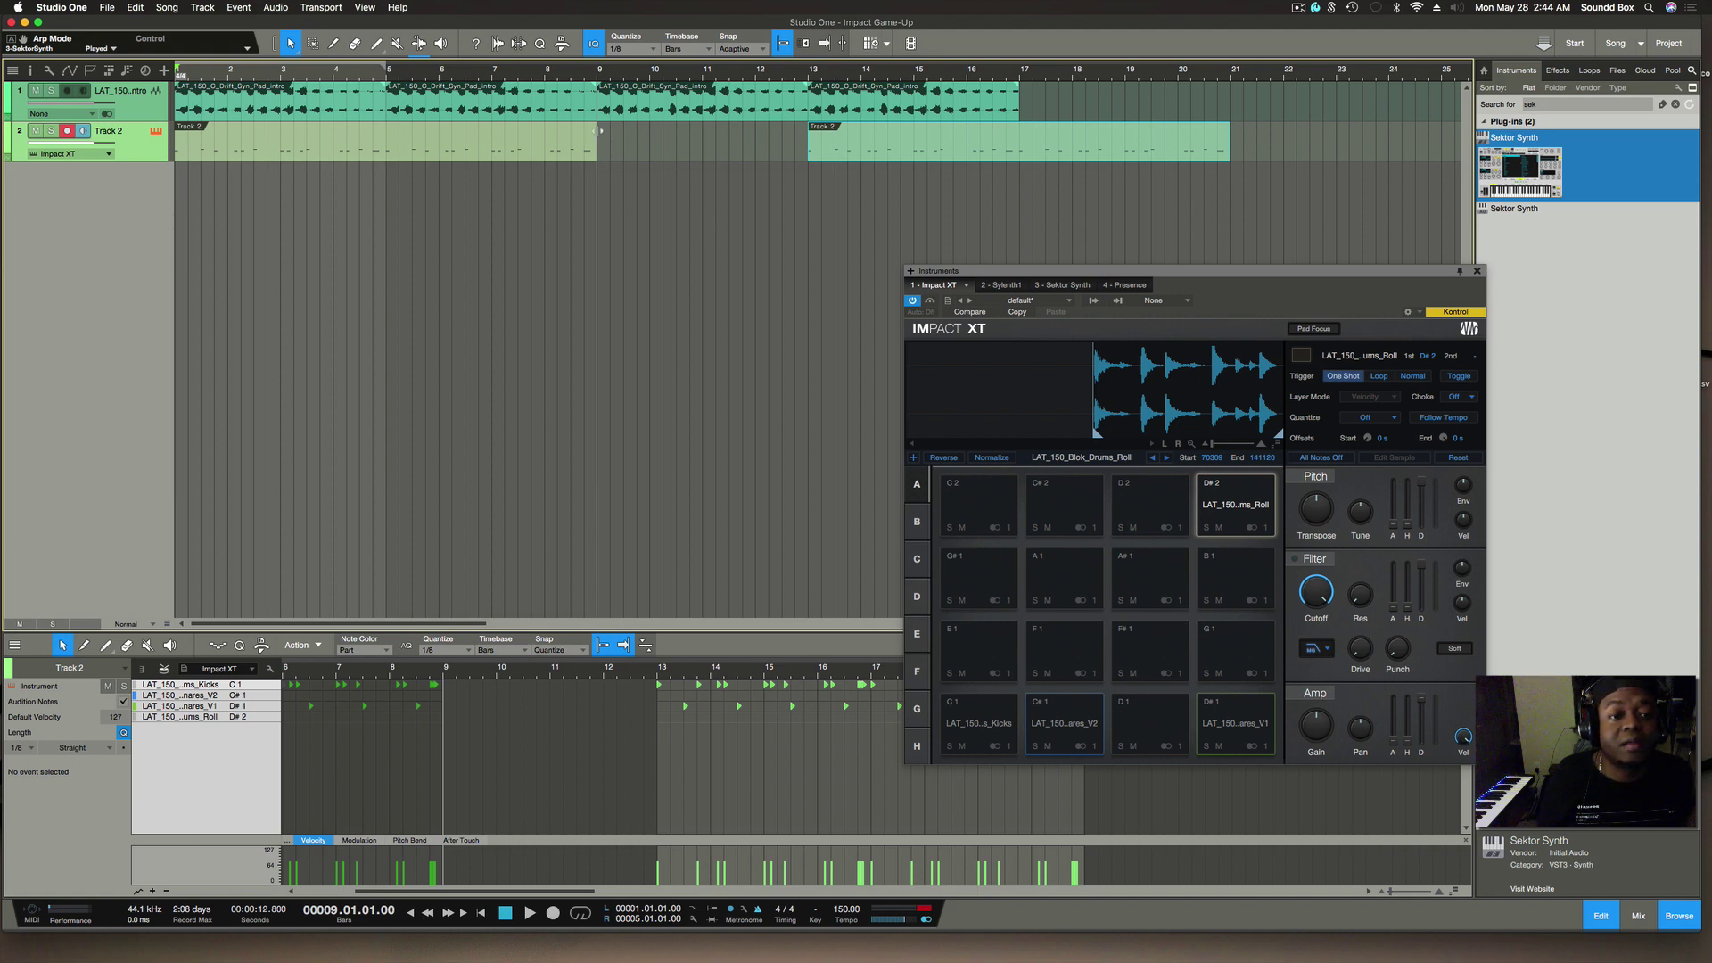
drag(599, 130, 780, 168)
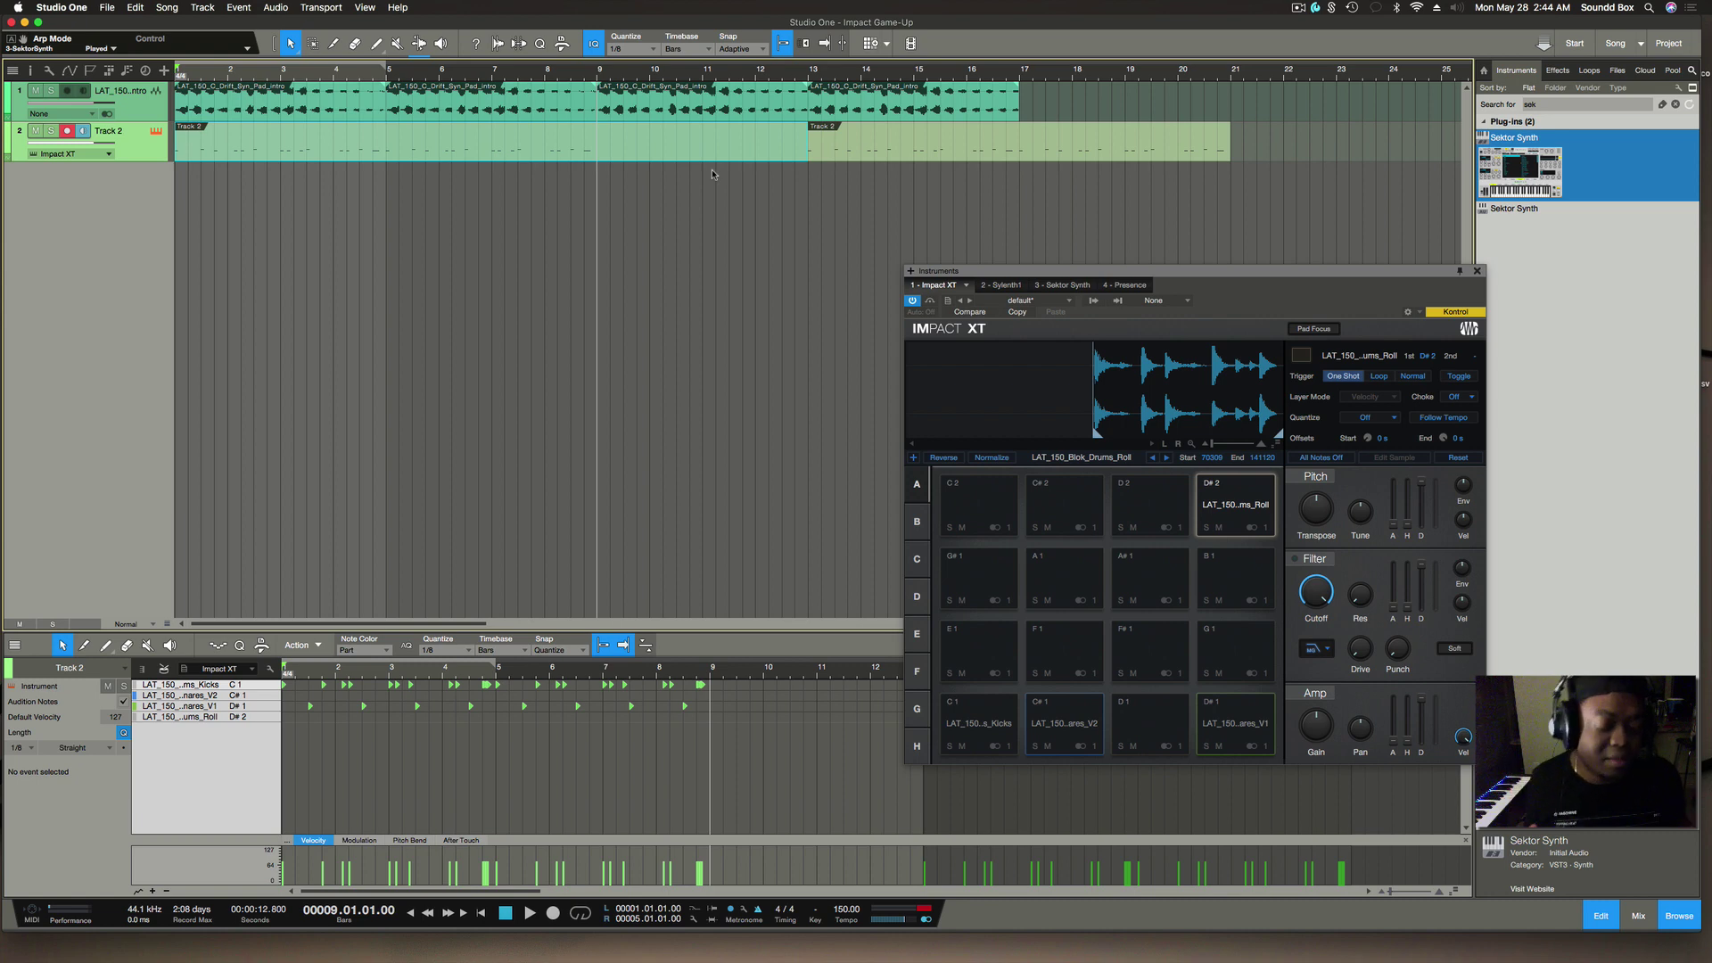
Rehearse the D#2 drum roll pad and record its hits at the start of bars 9 to 12 on Track 2.
click(1243, 494)
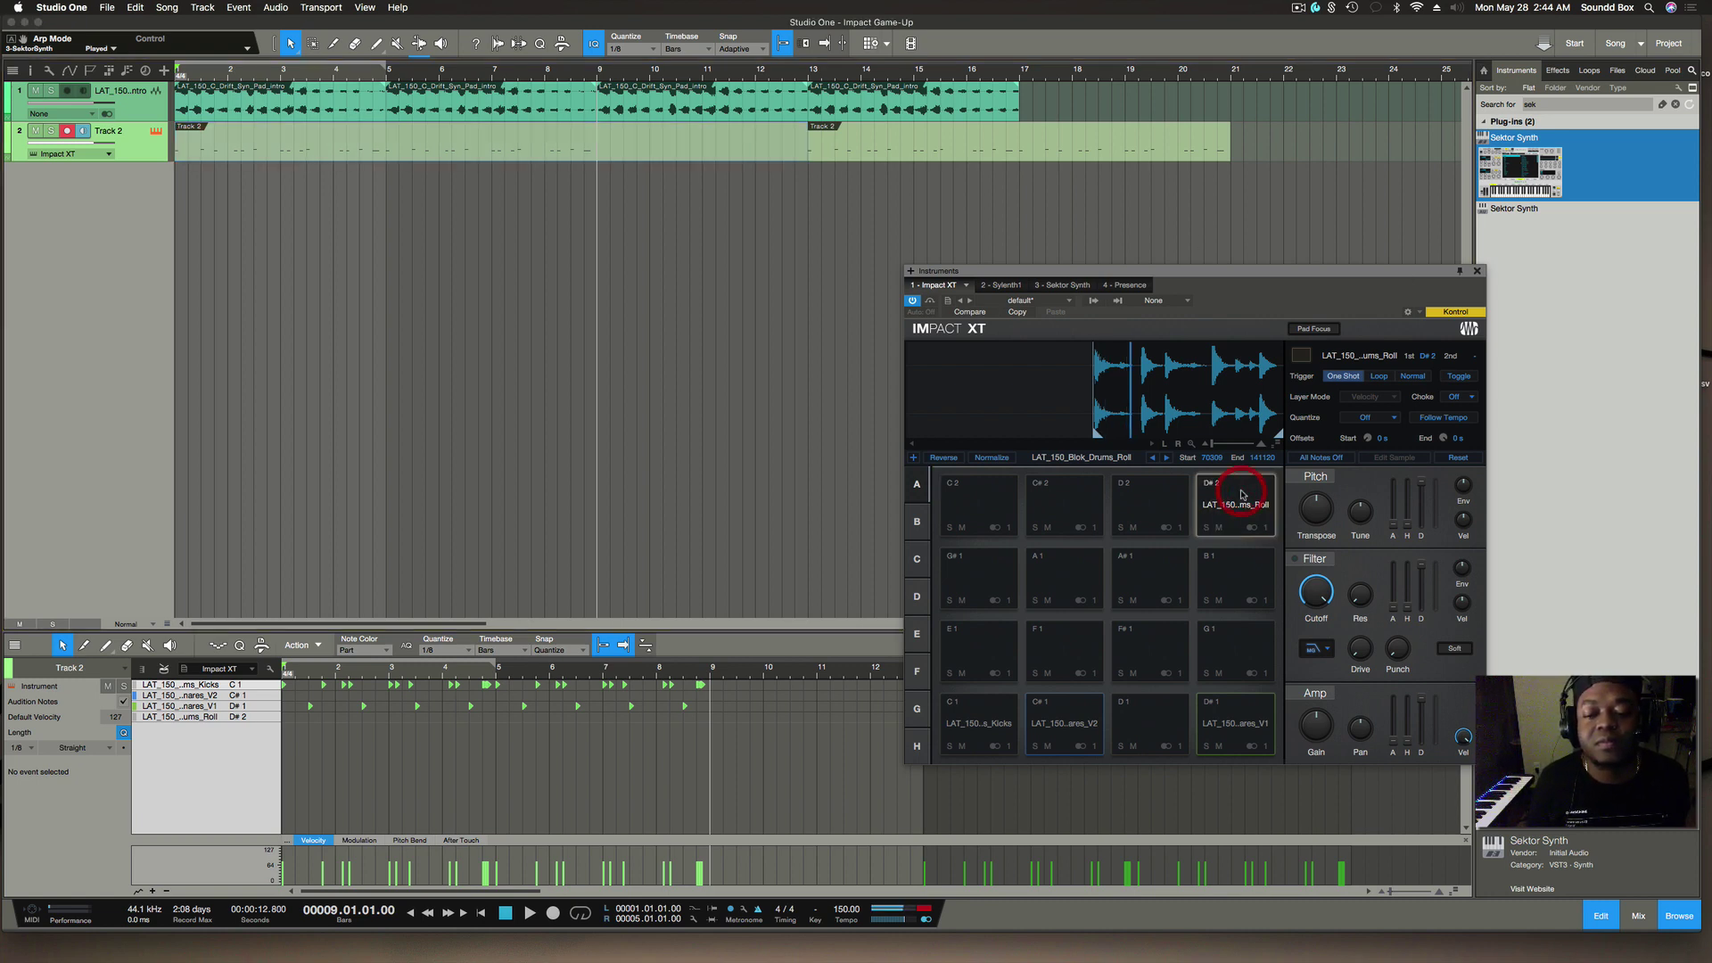
click(1242, 493)
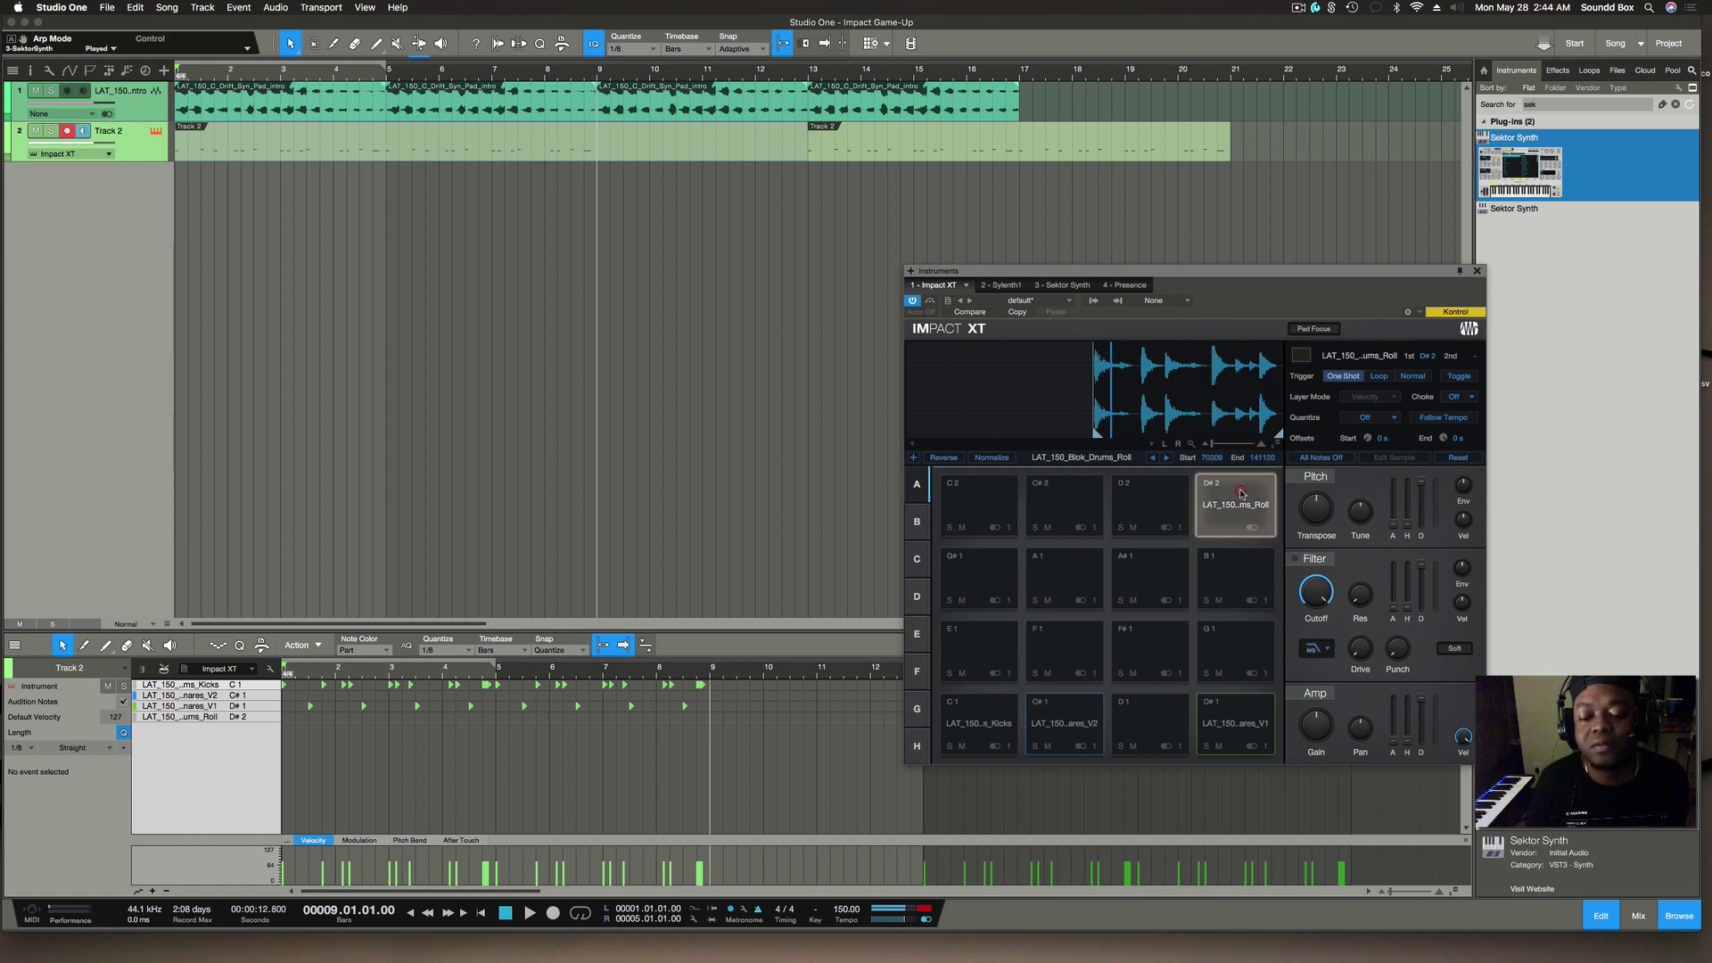
click(484, 78)
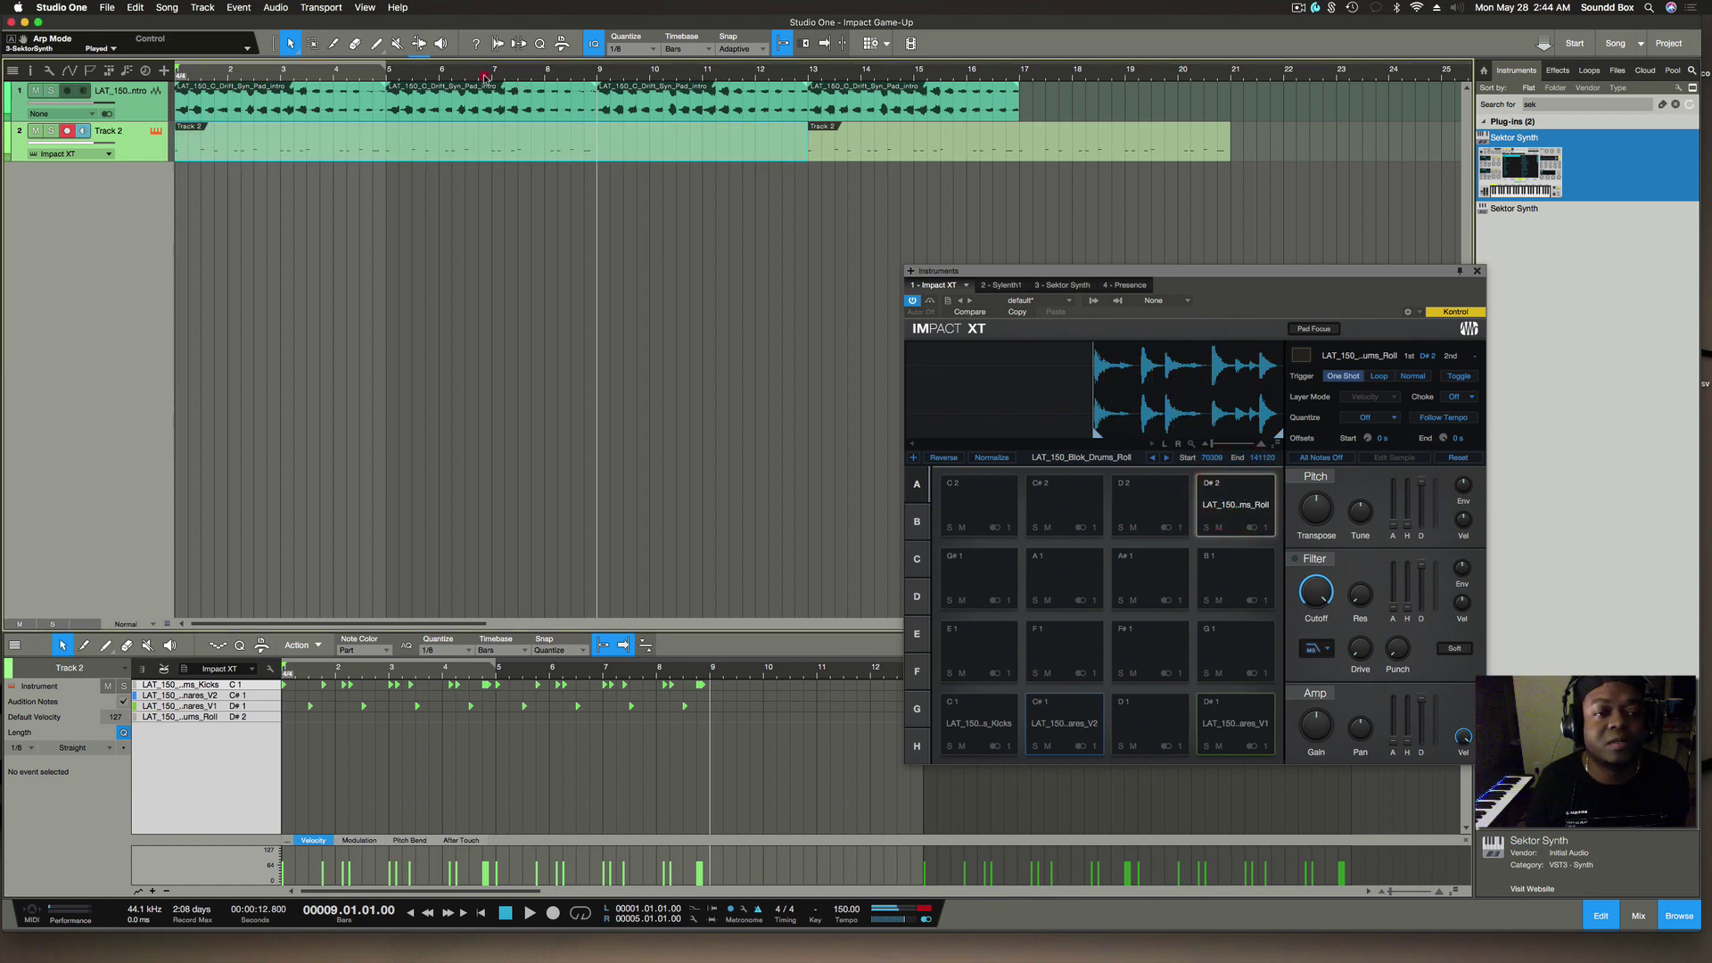
key(space)
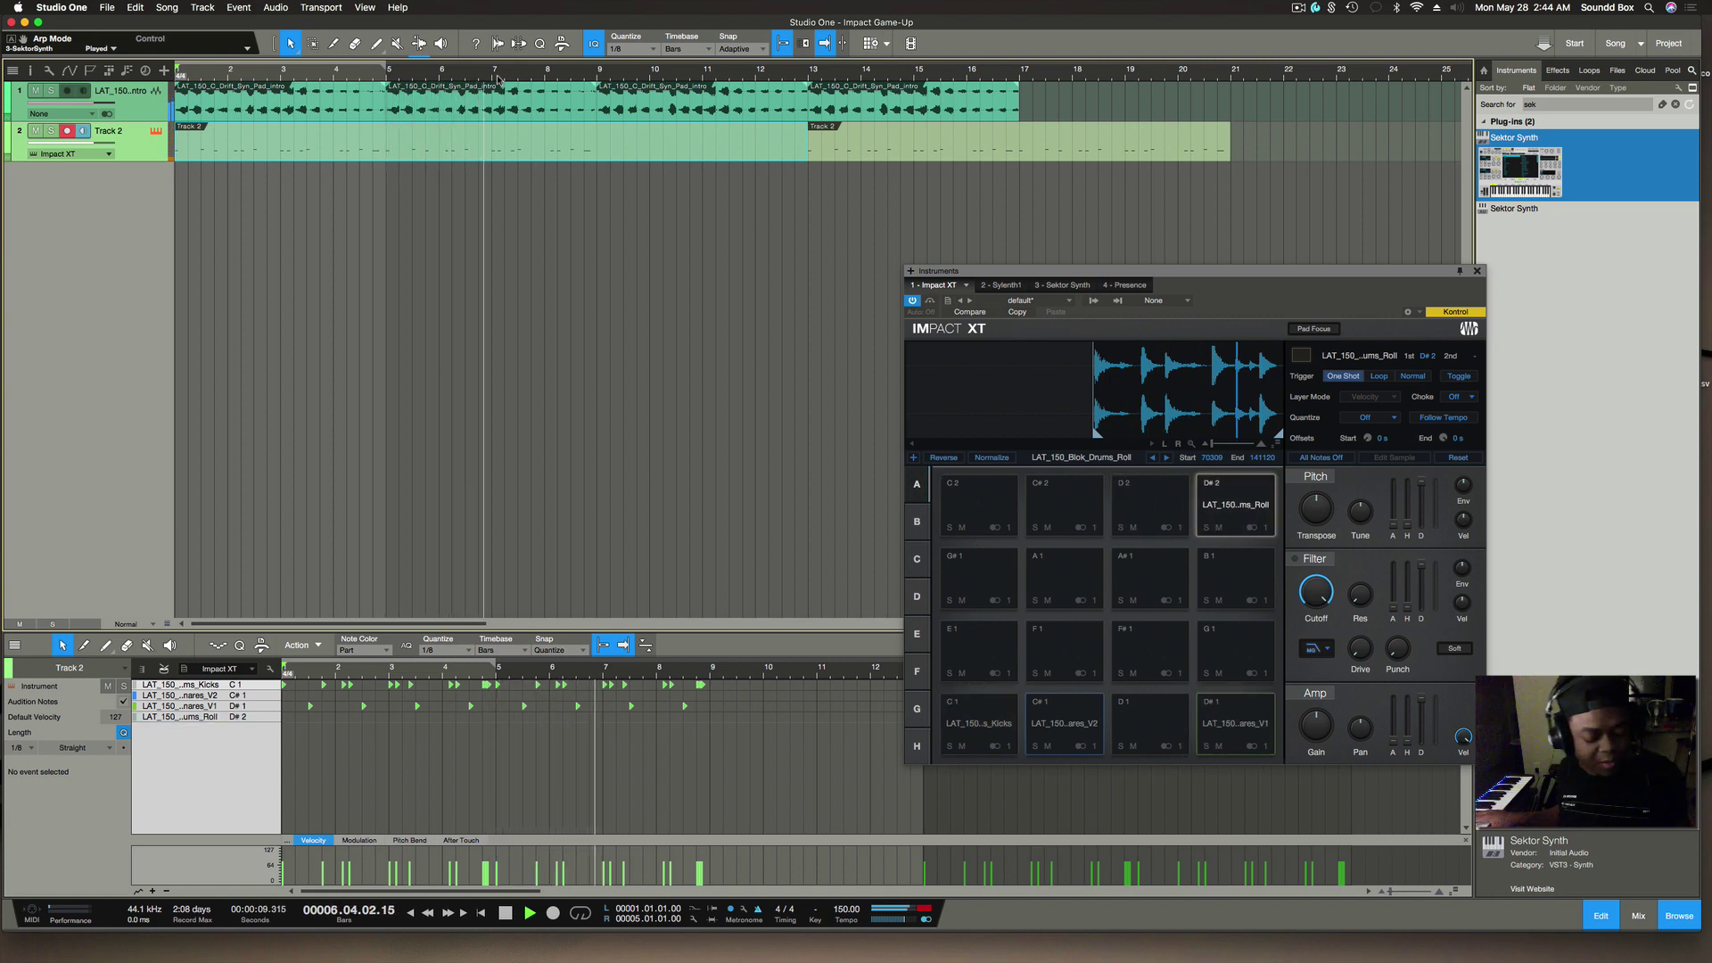
key(KP_Multiply)
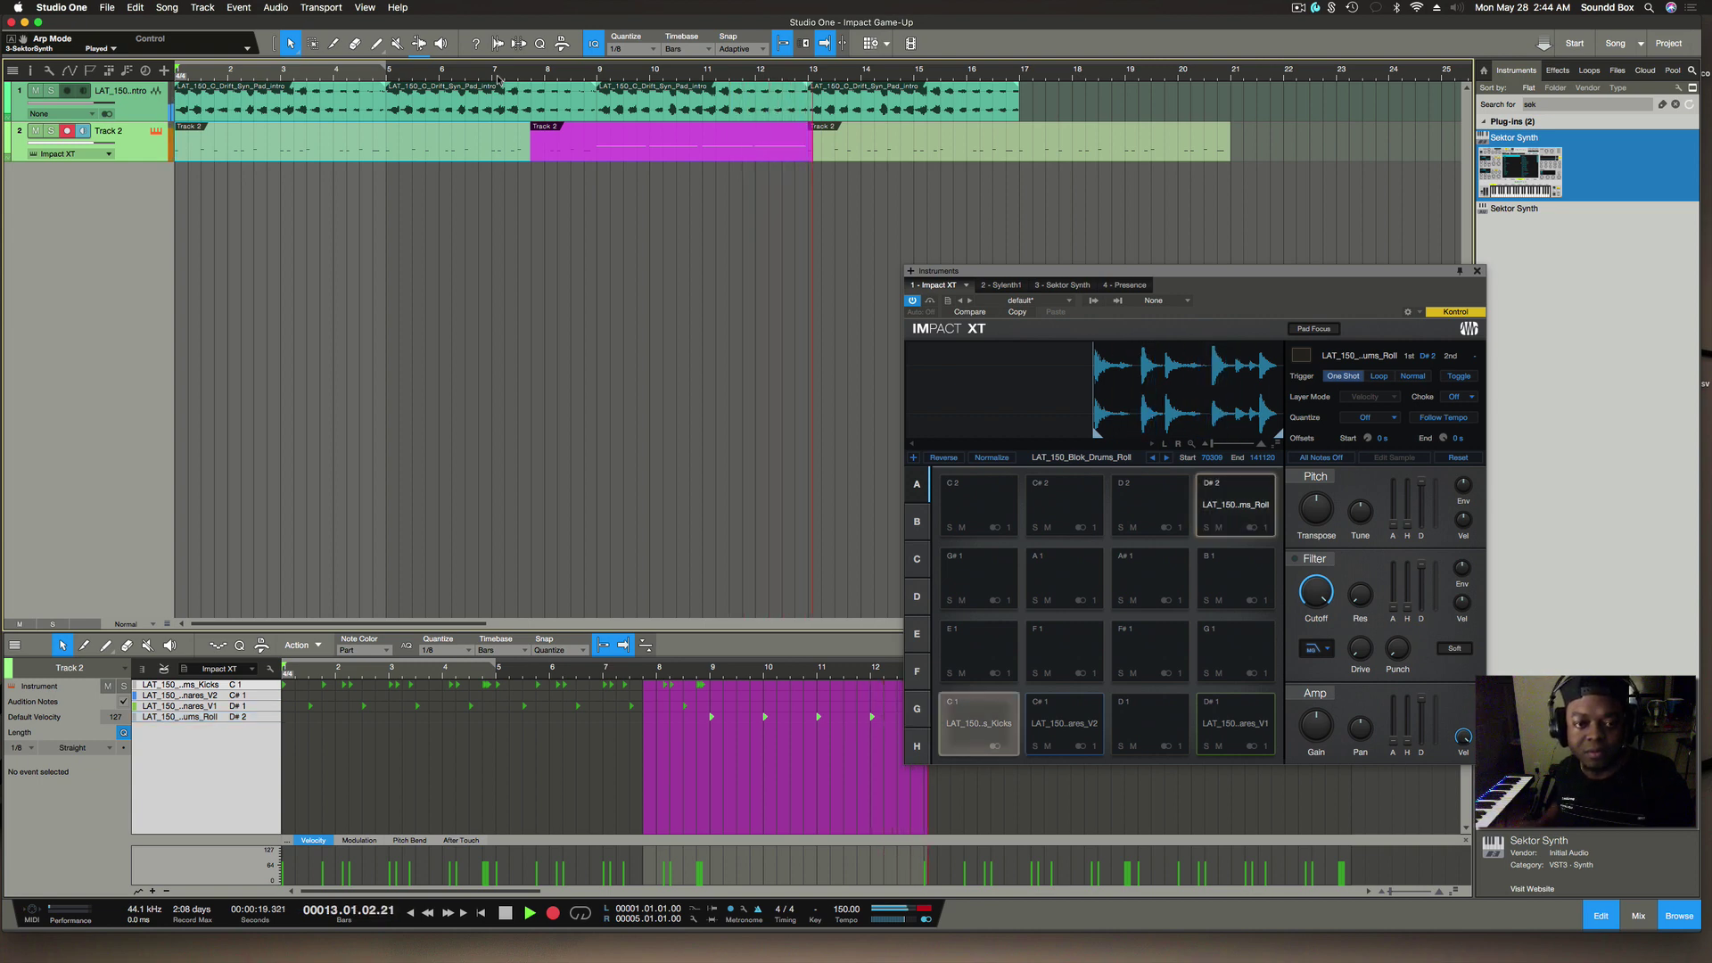
key(space)
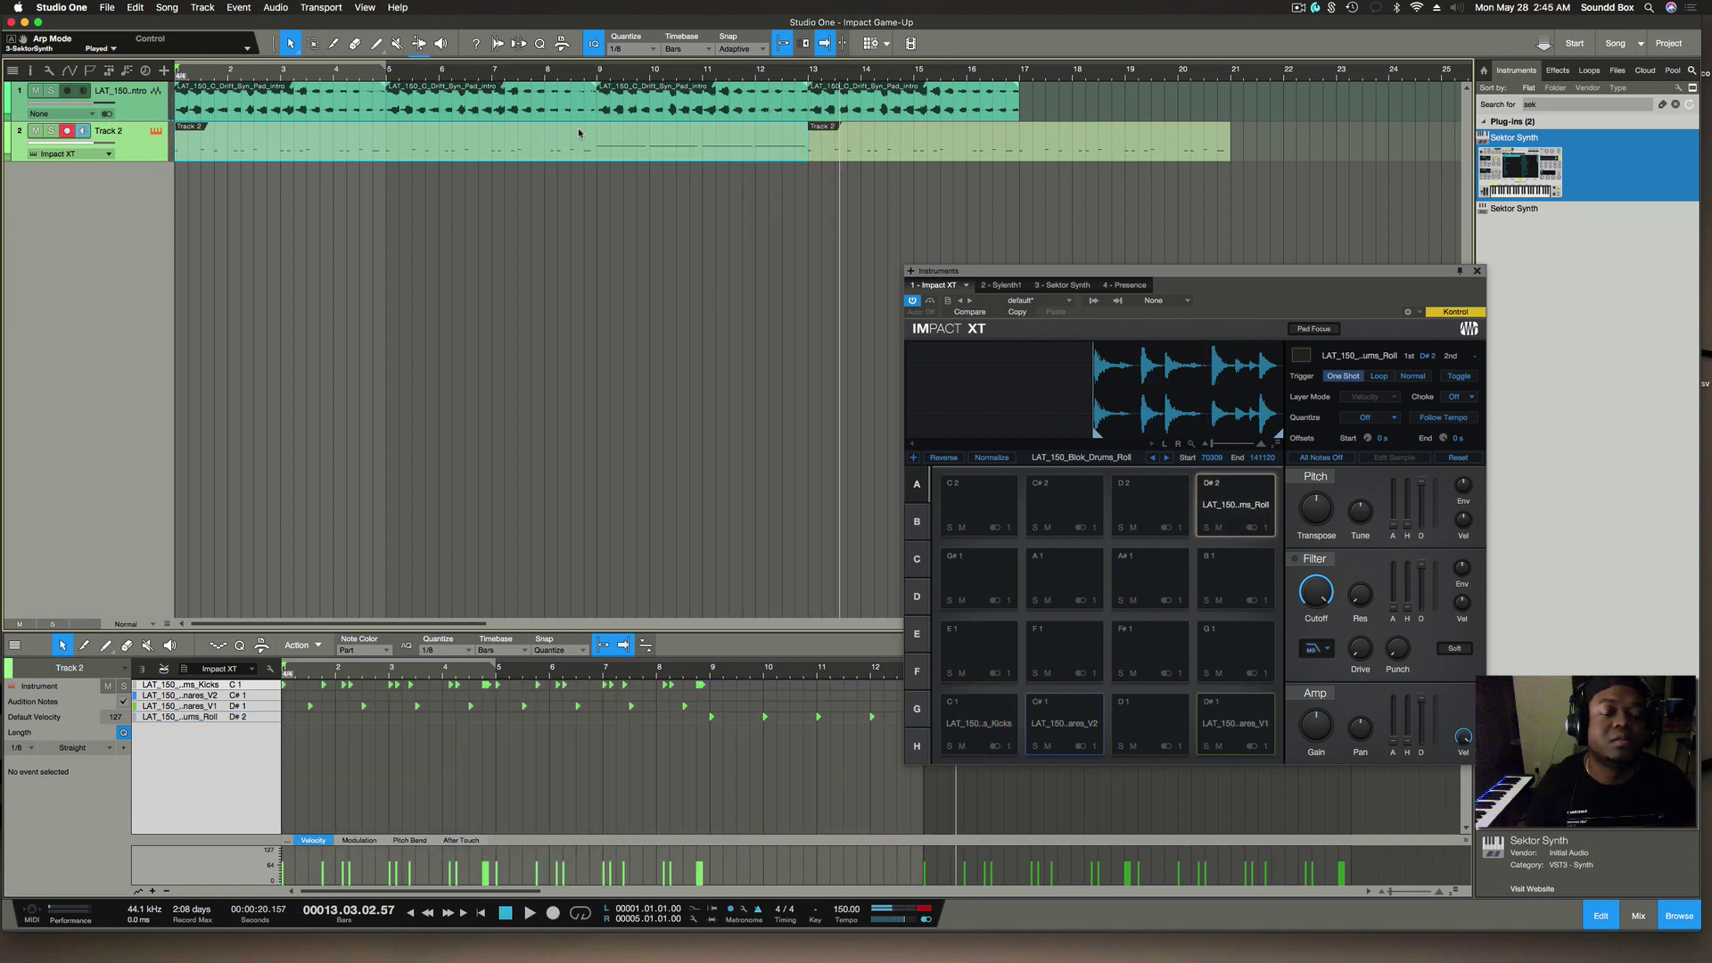
Split the first Track 2 part at bar 9 with the Split tool to separate the drum roll section.
click(622, 157)
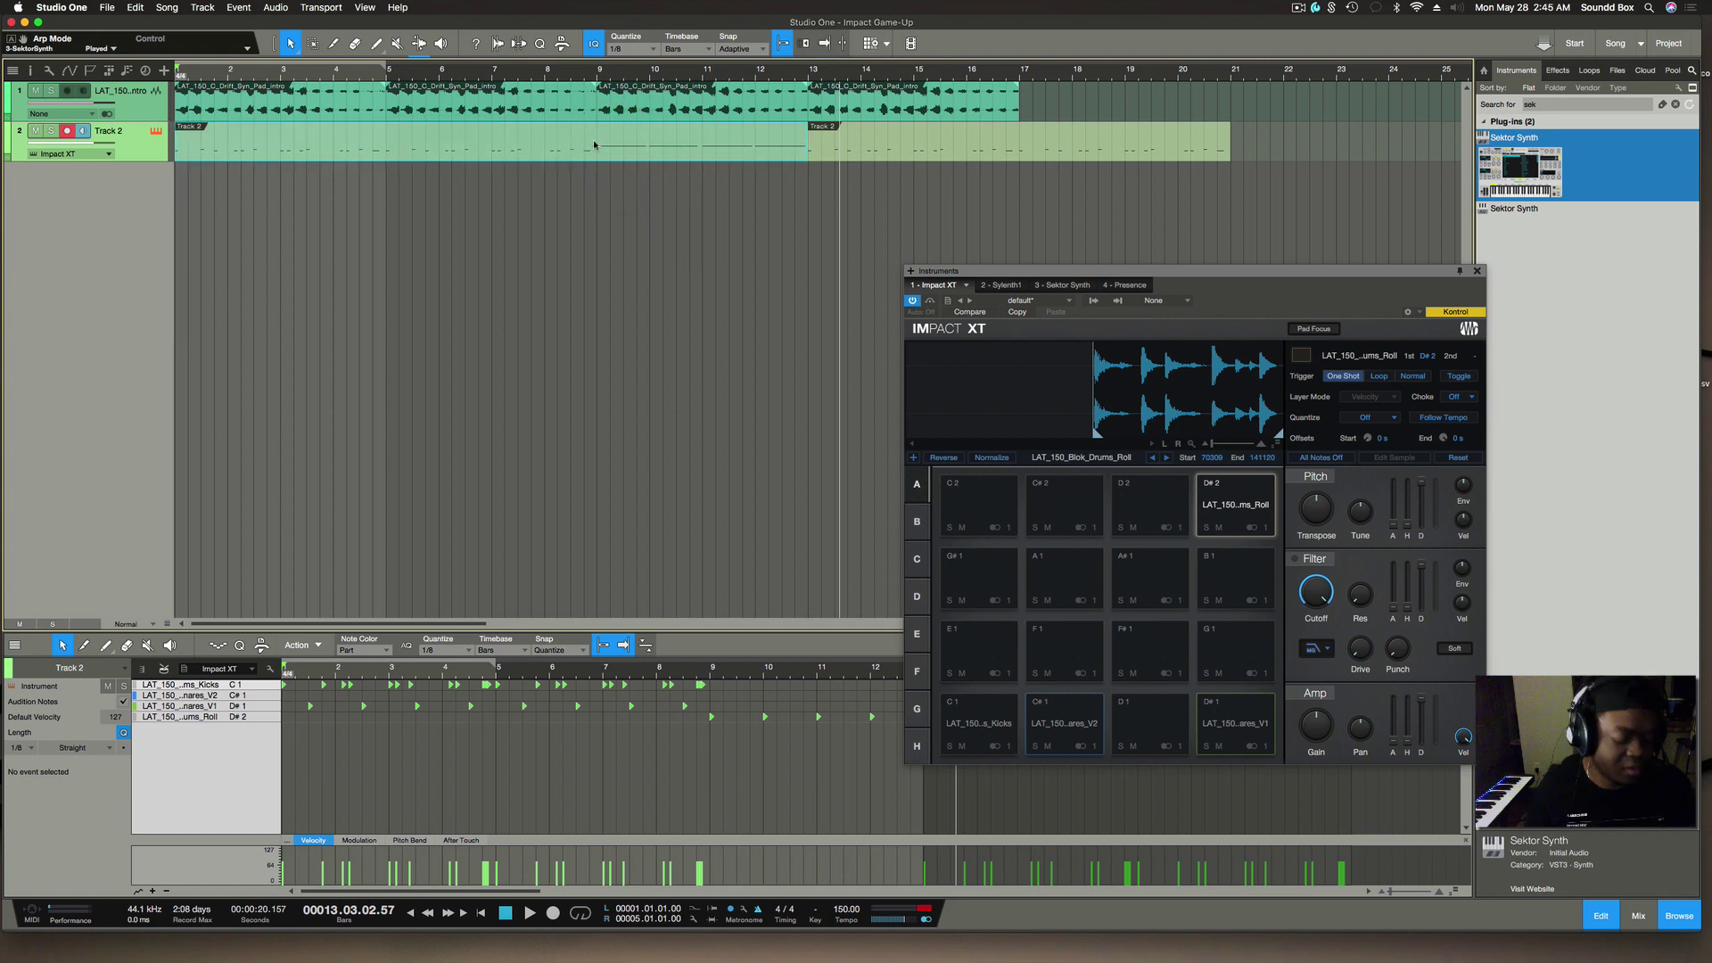
key(3)
click(598, 132)
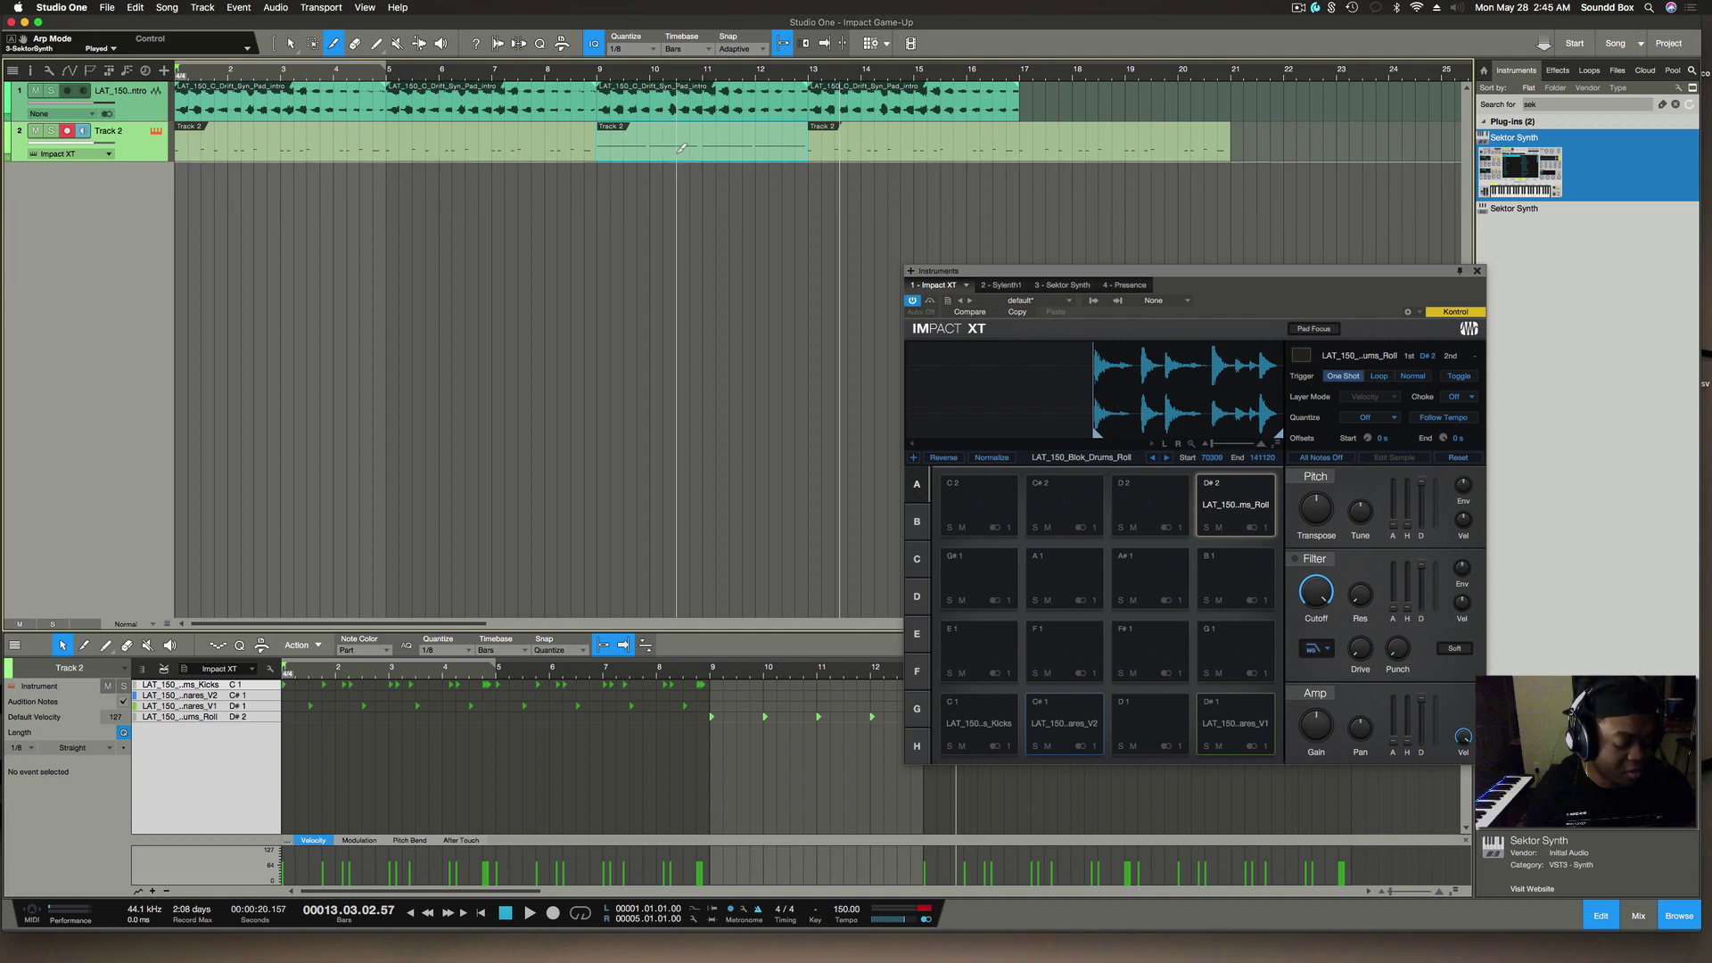
Play the arrangement from the start through the drum roll section in bars 9 to 12.
key(1)
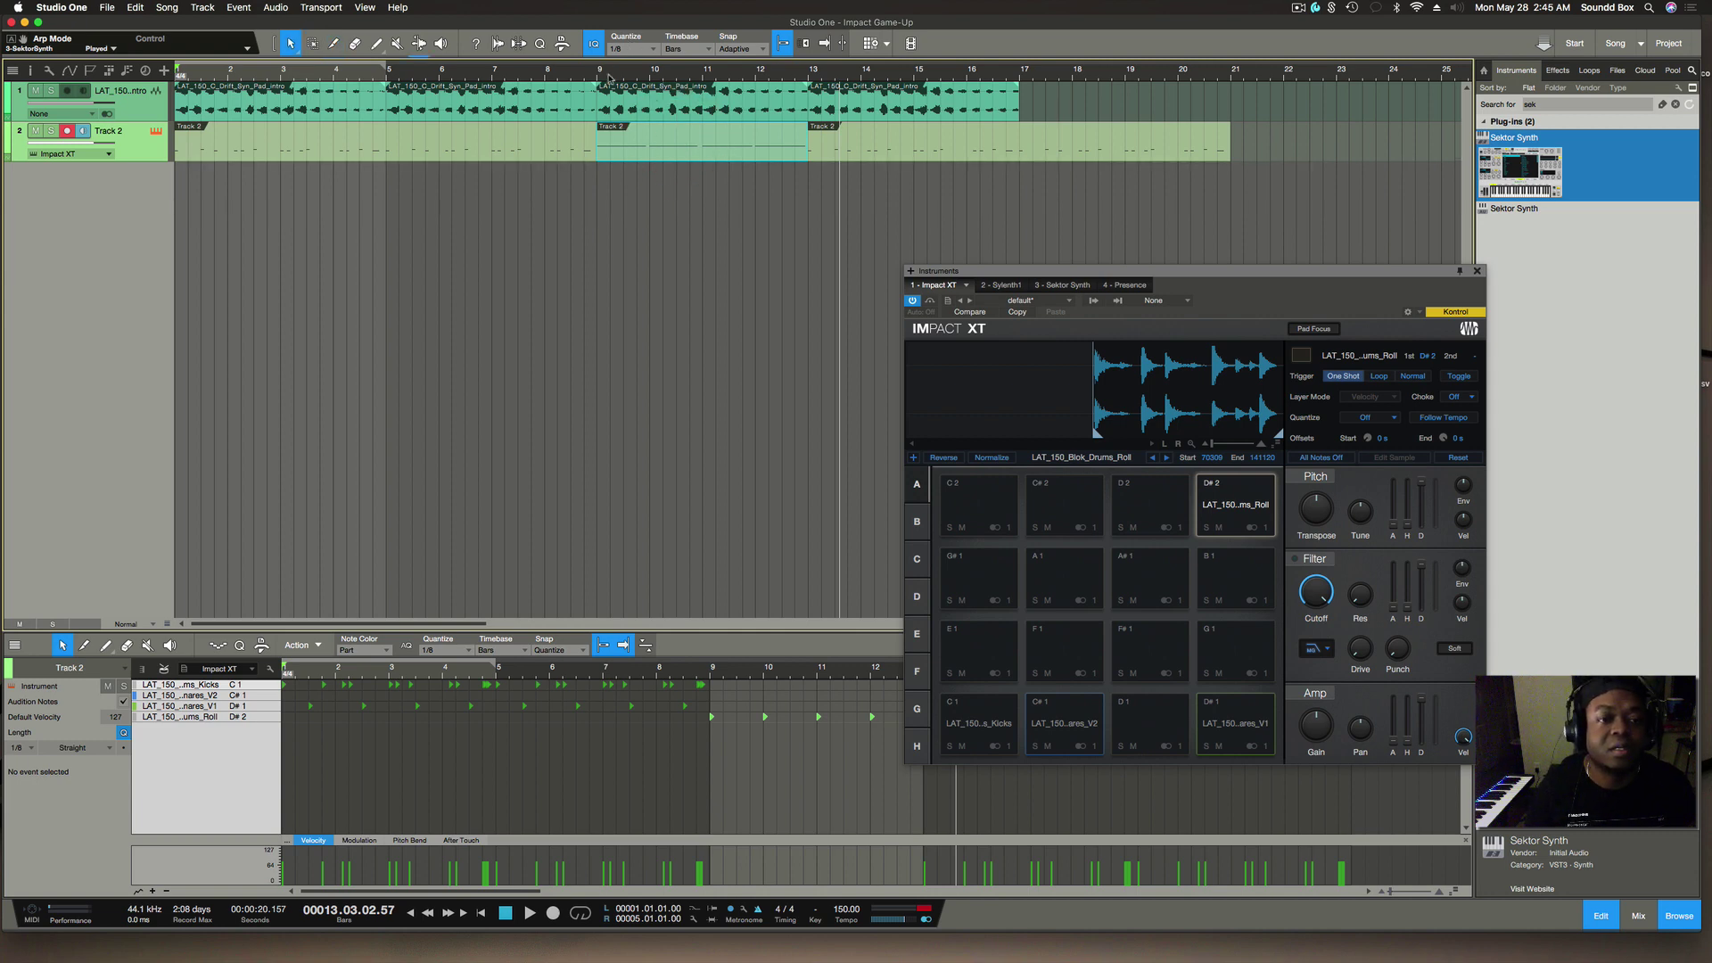
key(comma)
key(space)
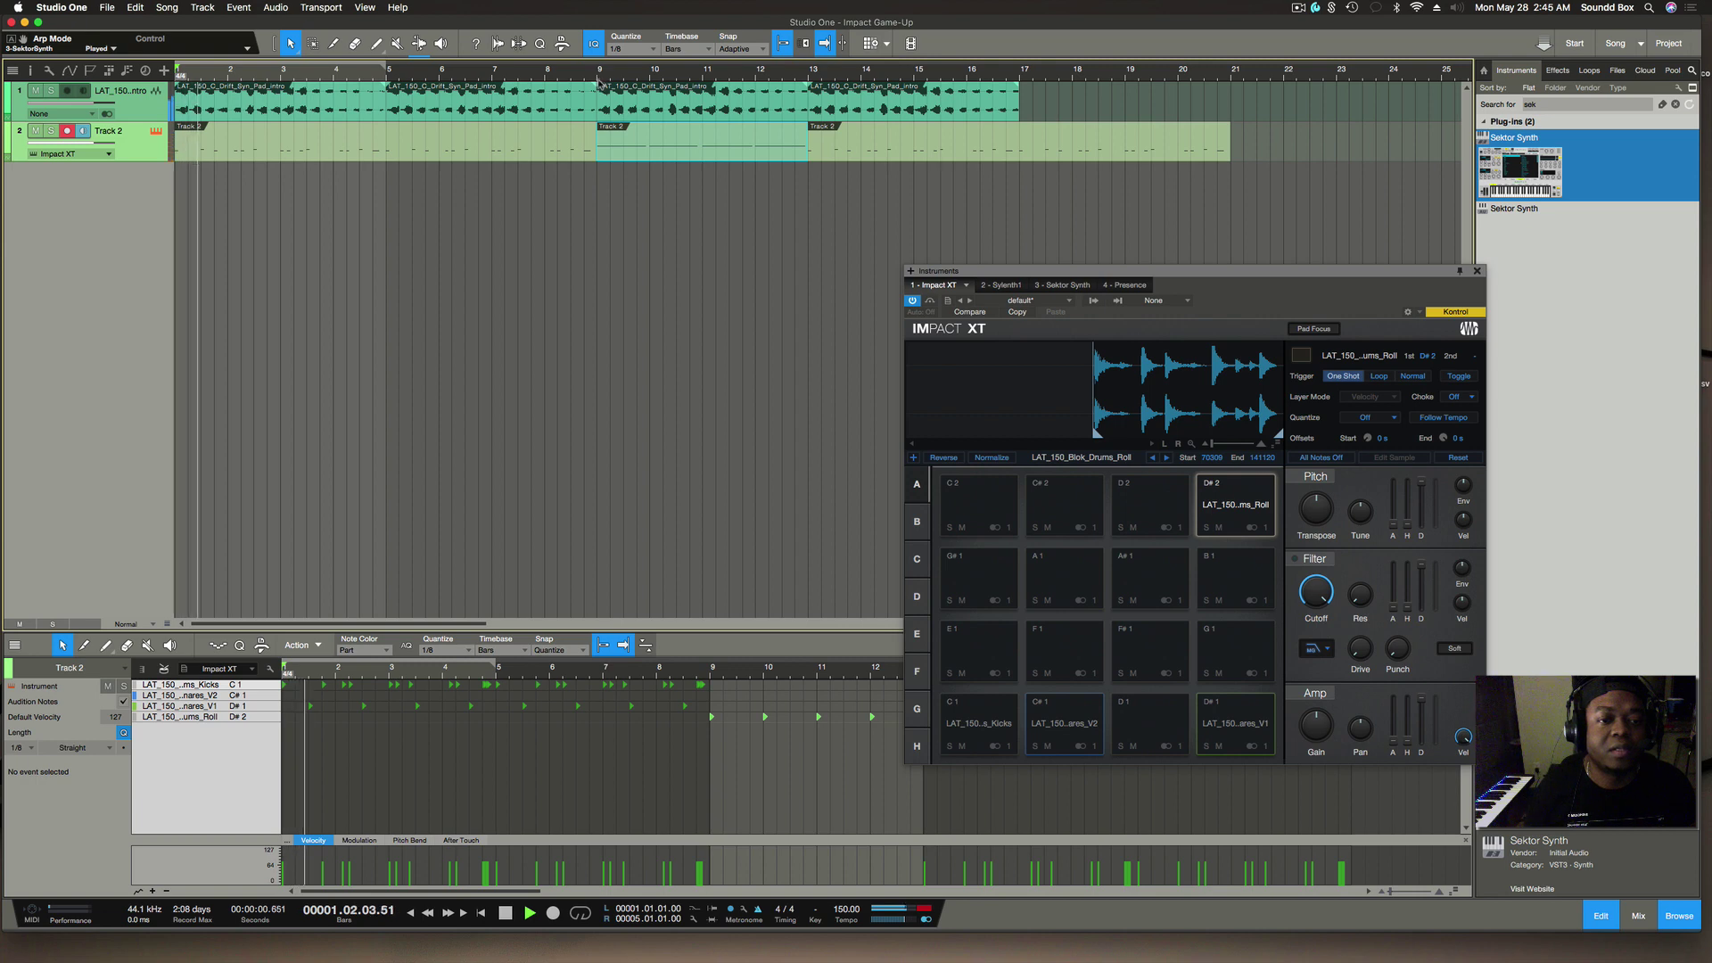
click(598, 80)
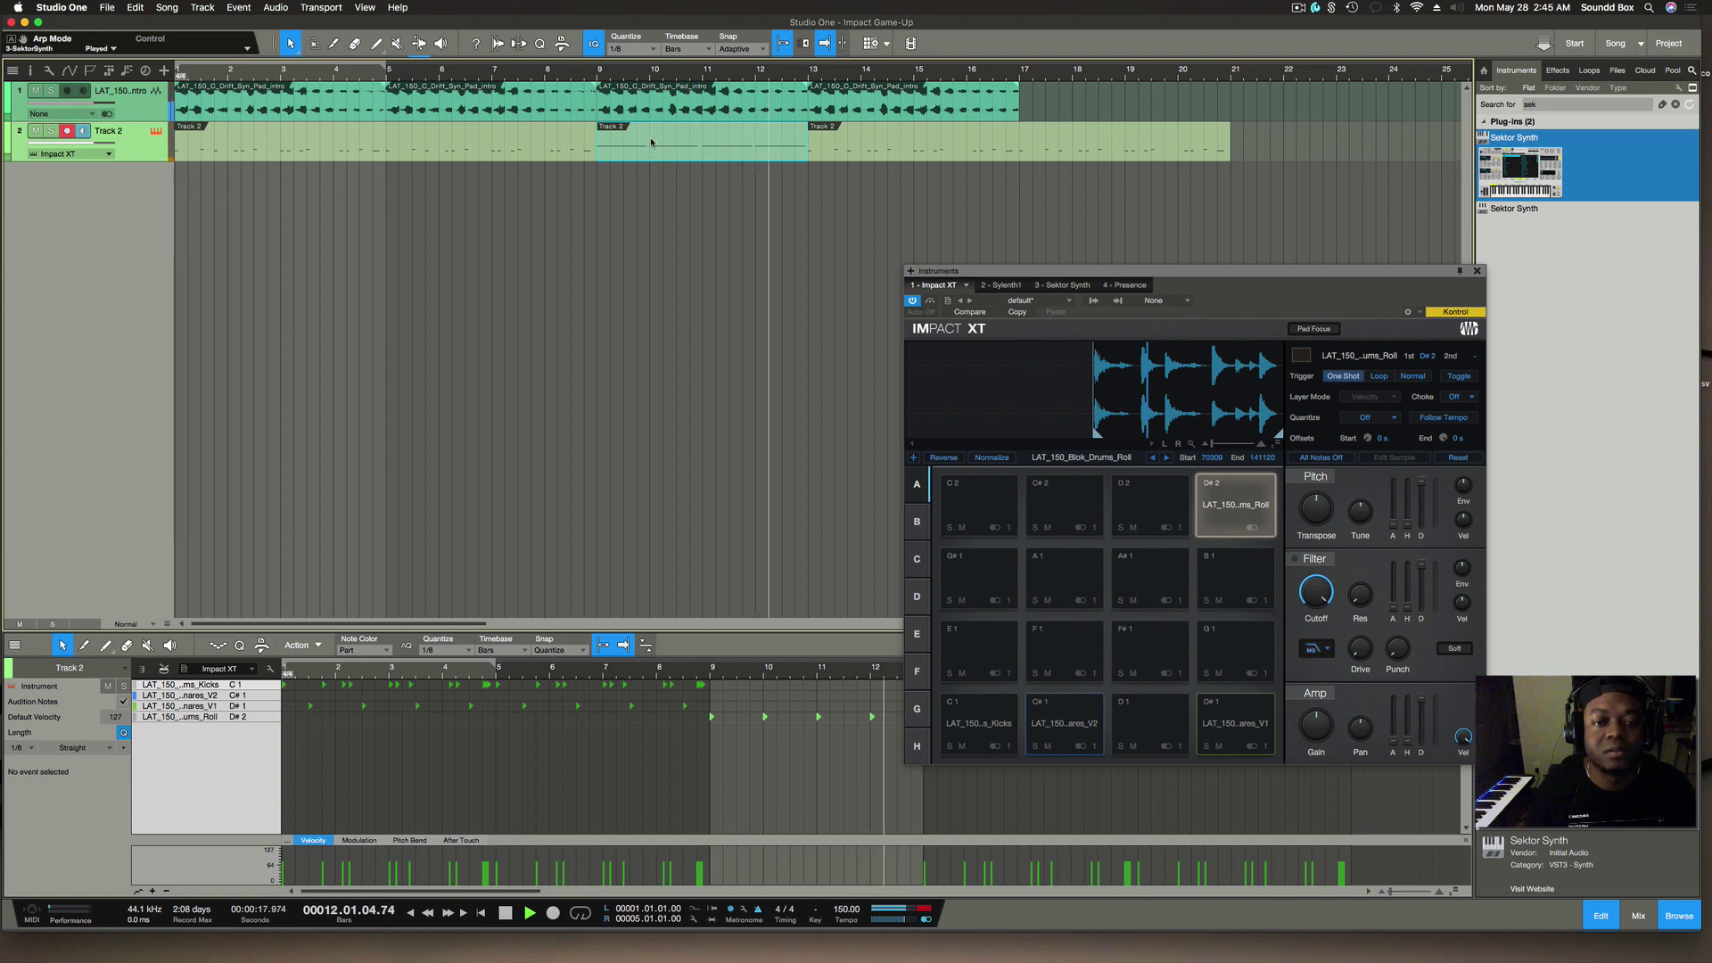
key(space)
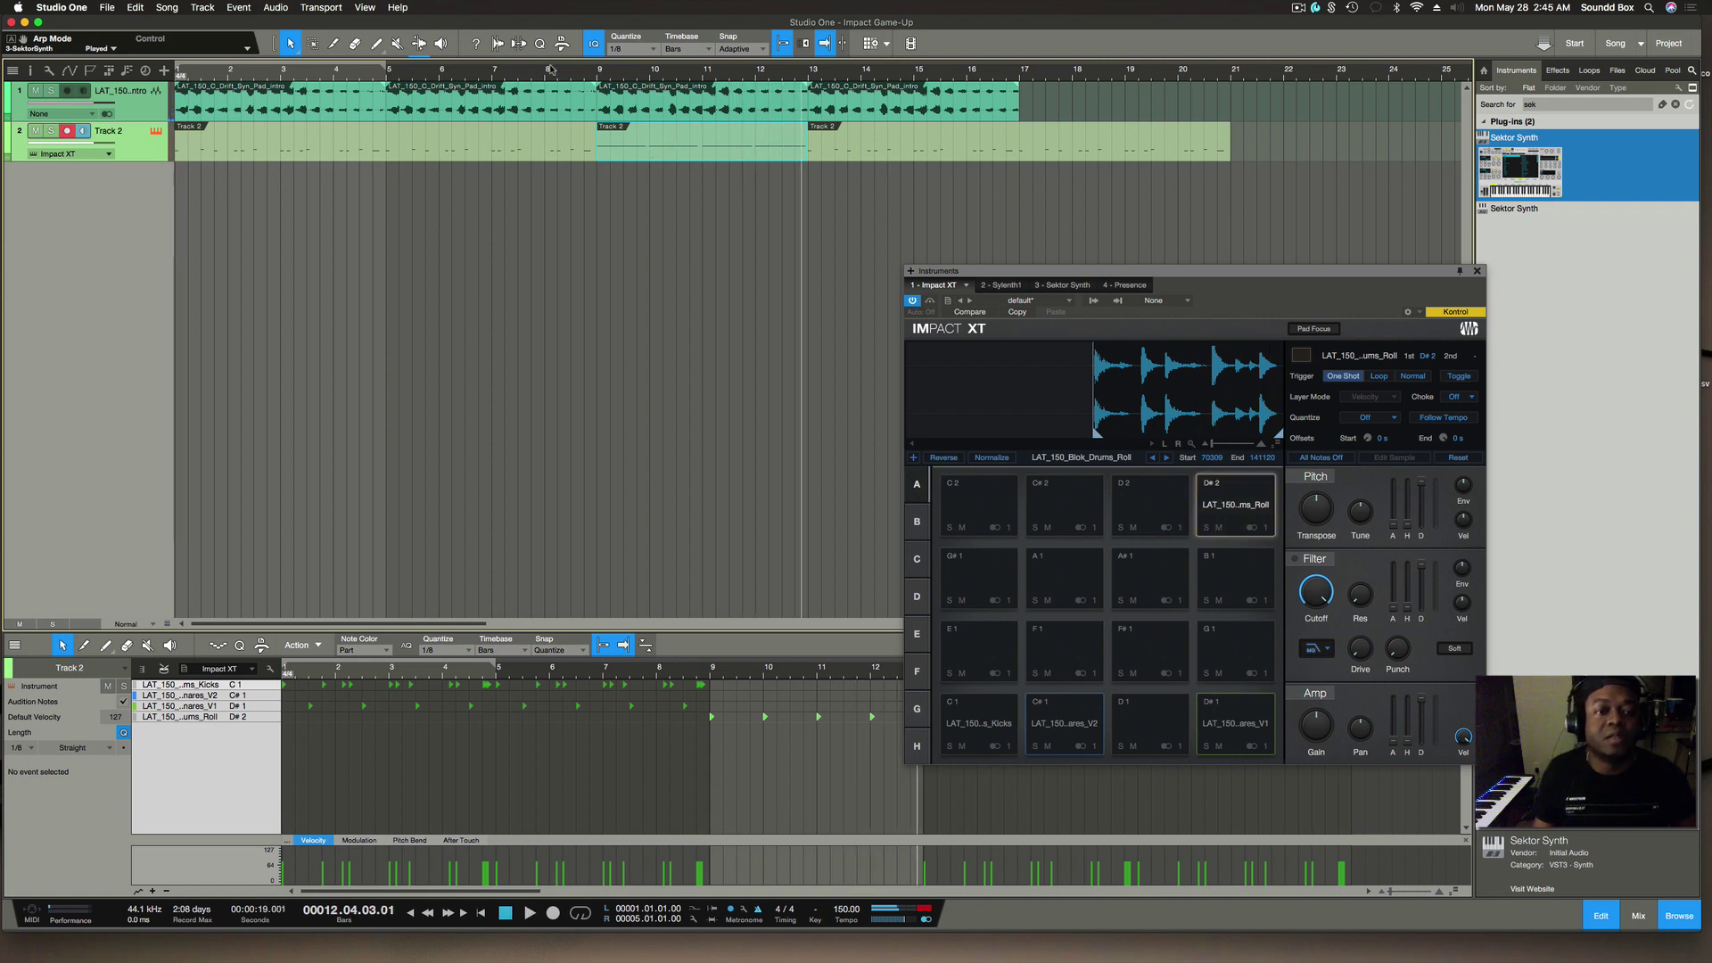
Loop playback over bars 9 to 13 and try the drum roll pad's Transpose and Tune pitch controls.
mouse_move(600, 60)
mouse_down()
mouse_move(814, 48)
mouse_move(804, 64)
mouse_up()
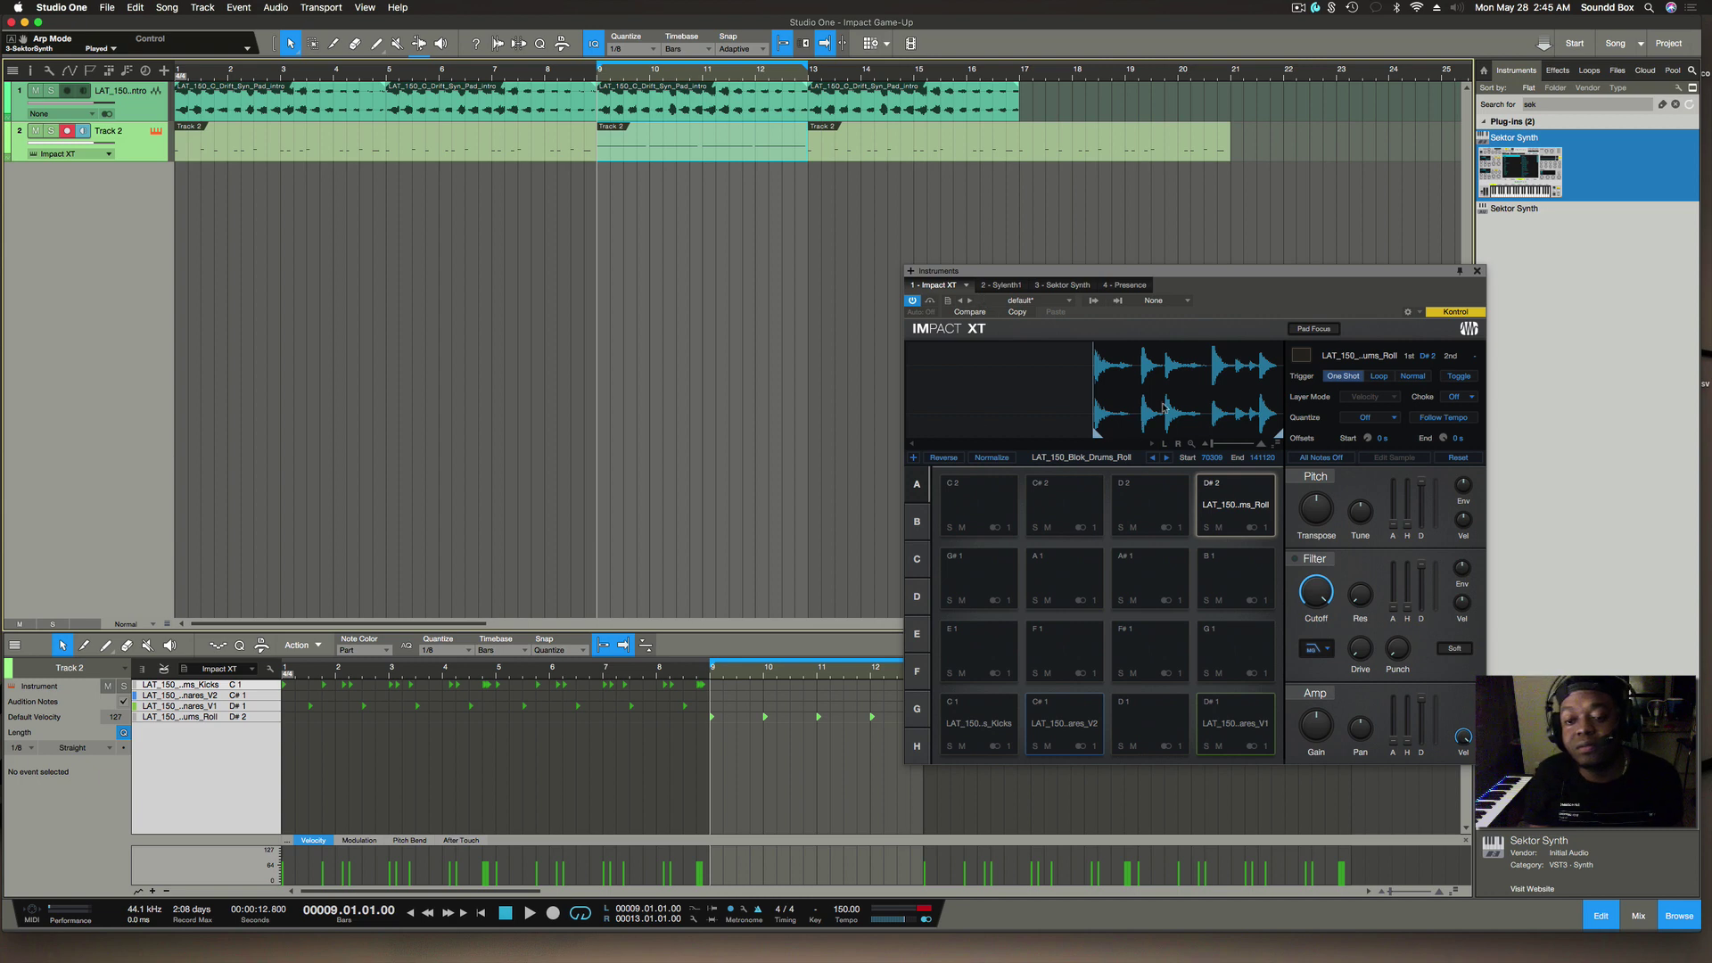
key(space)
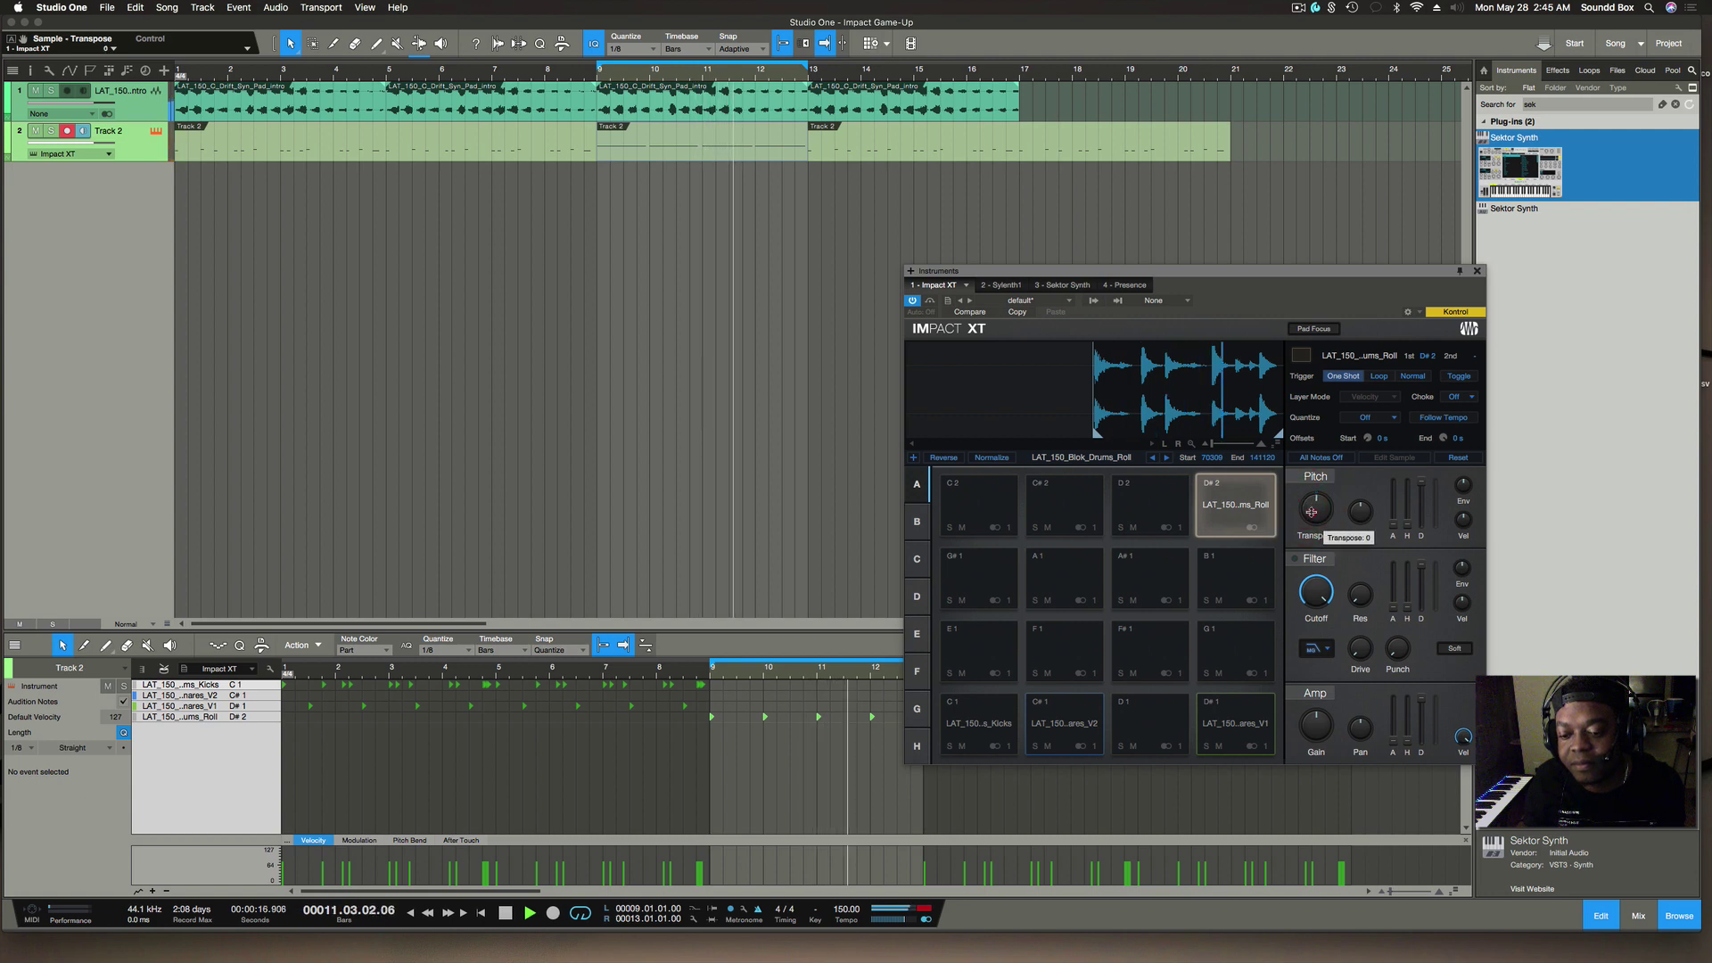
double_click(1313, 508)
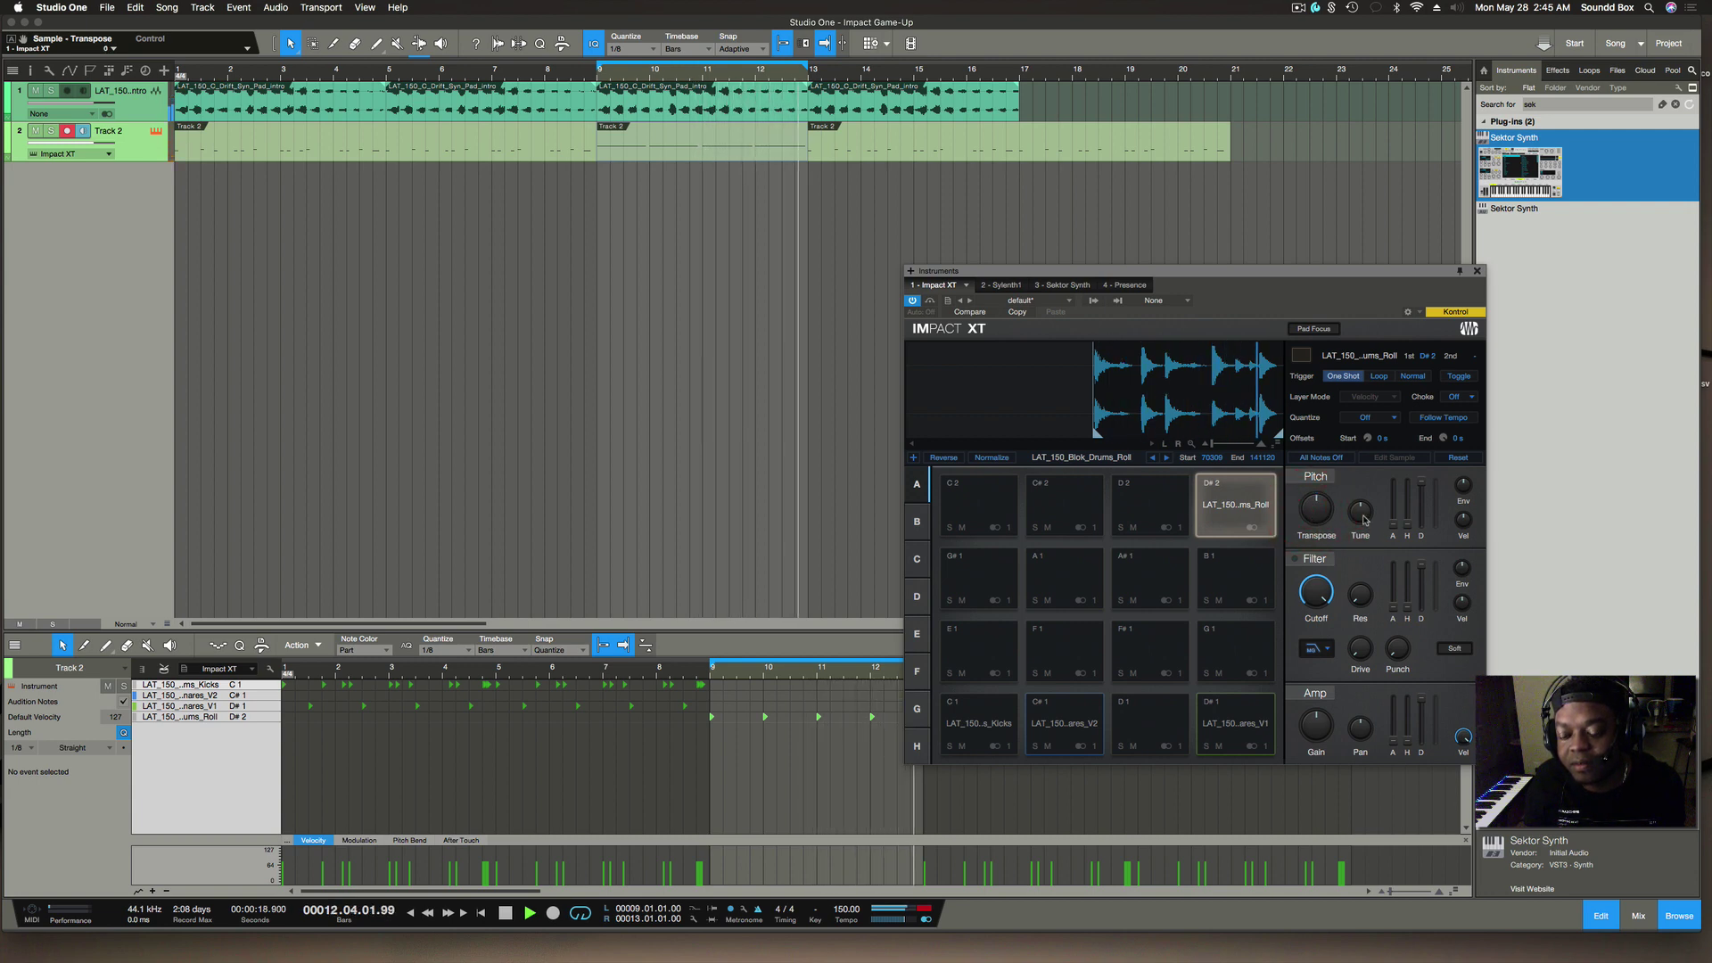
drag(1364, 520, 1367, 416)
drag(1361, 508, 1396, 565)
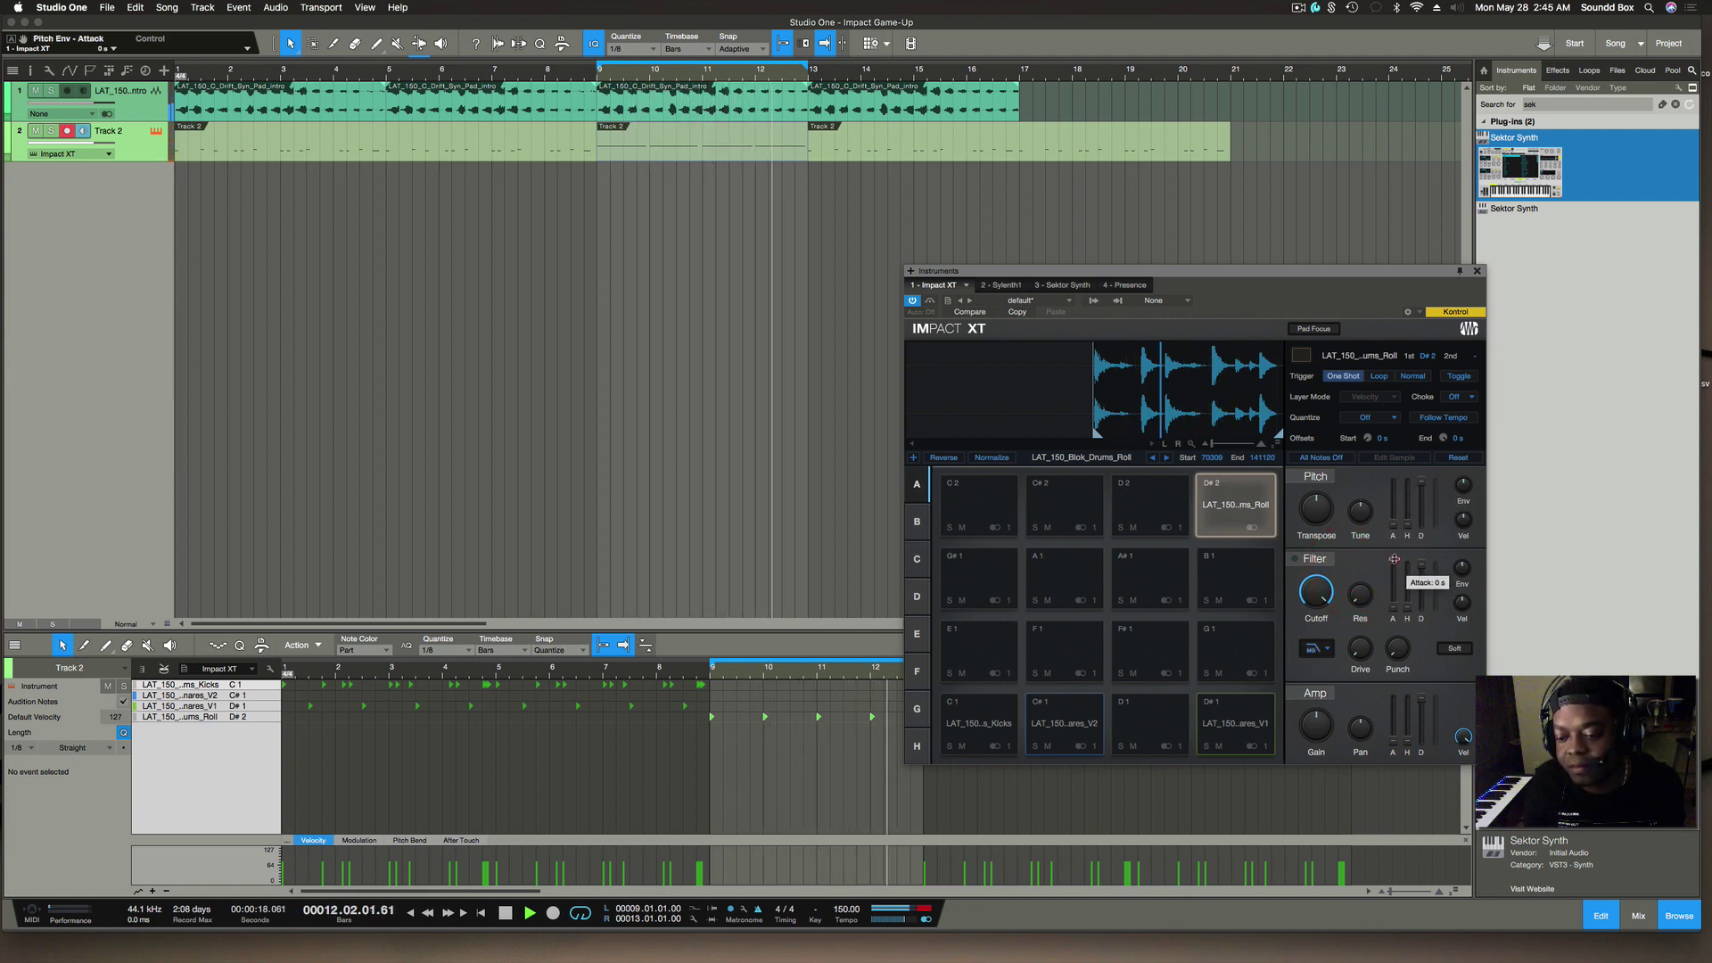
Turn on the drum roll pad's filter and lower its cutoff to about 3.3 kHz.
click(1295, 559)
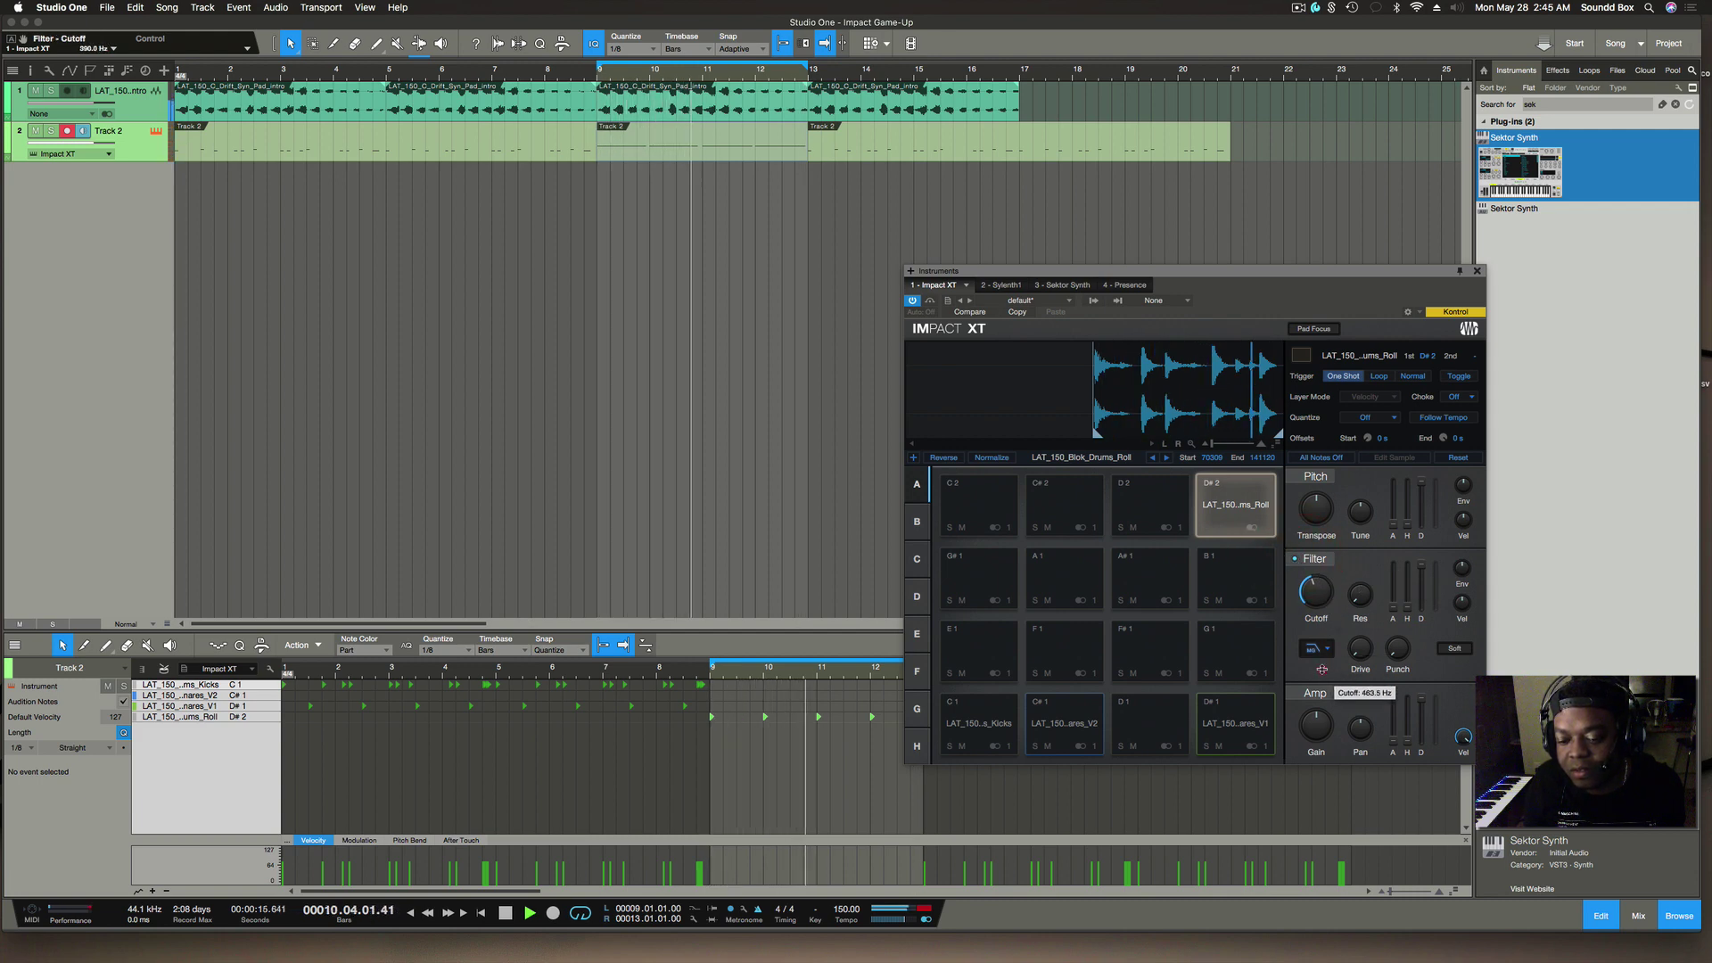
drag(1324, 597, 1325, 622)
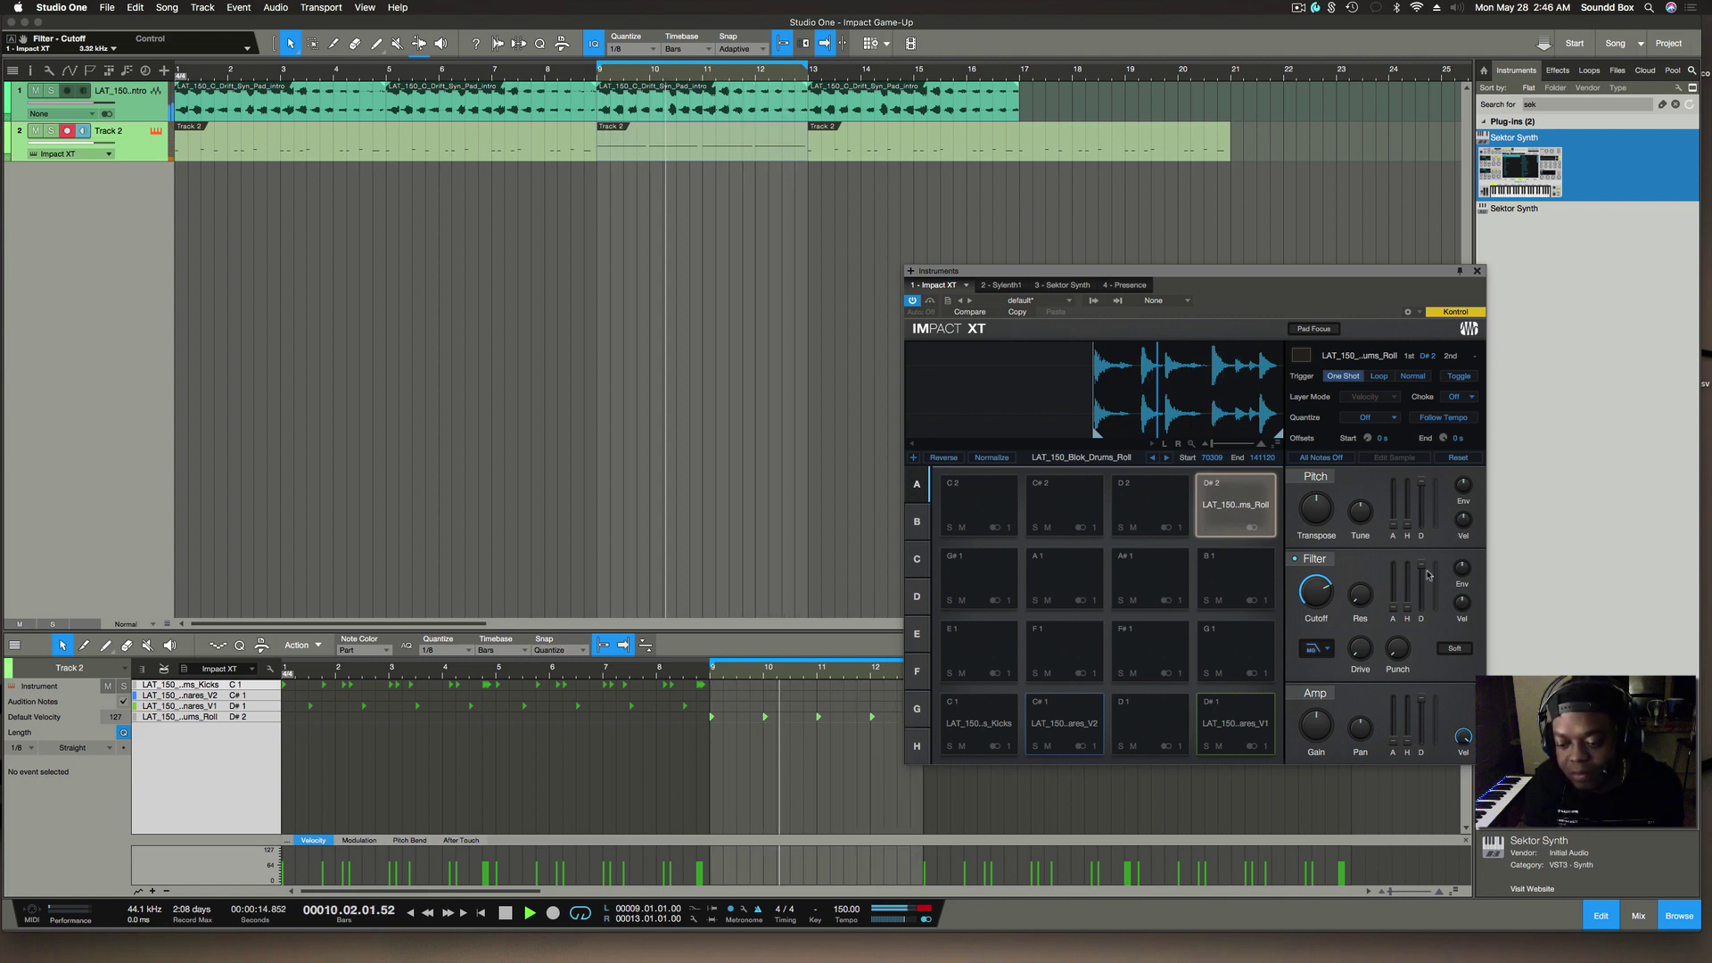
Audition the LP24 Zero, BP12 Ladder, HP12 Ladder, LP12 State, Eco Filter and BP12 State filter types, returning to LP24 Ladder.
click(1316, 649)
click(1344, 681)
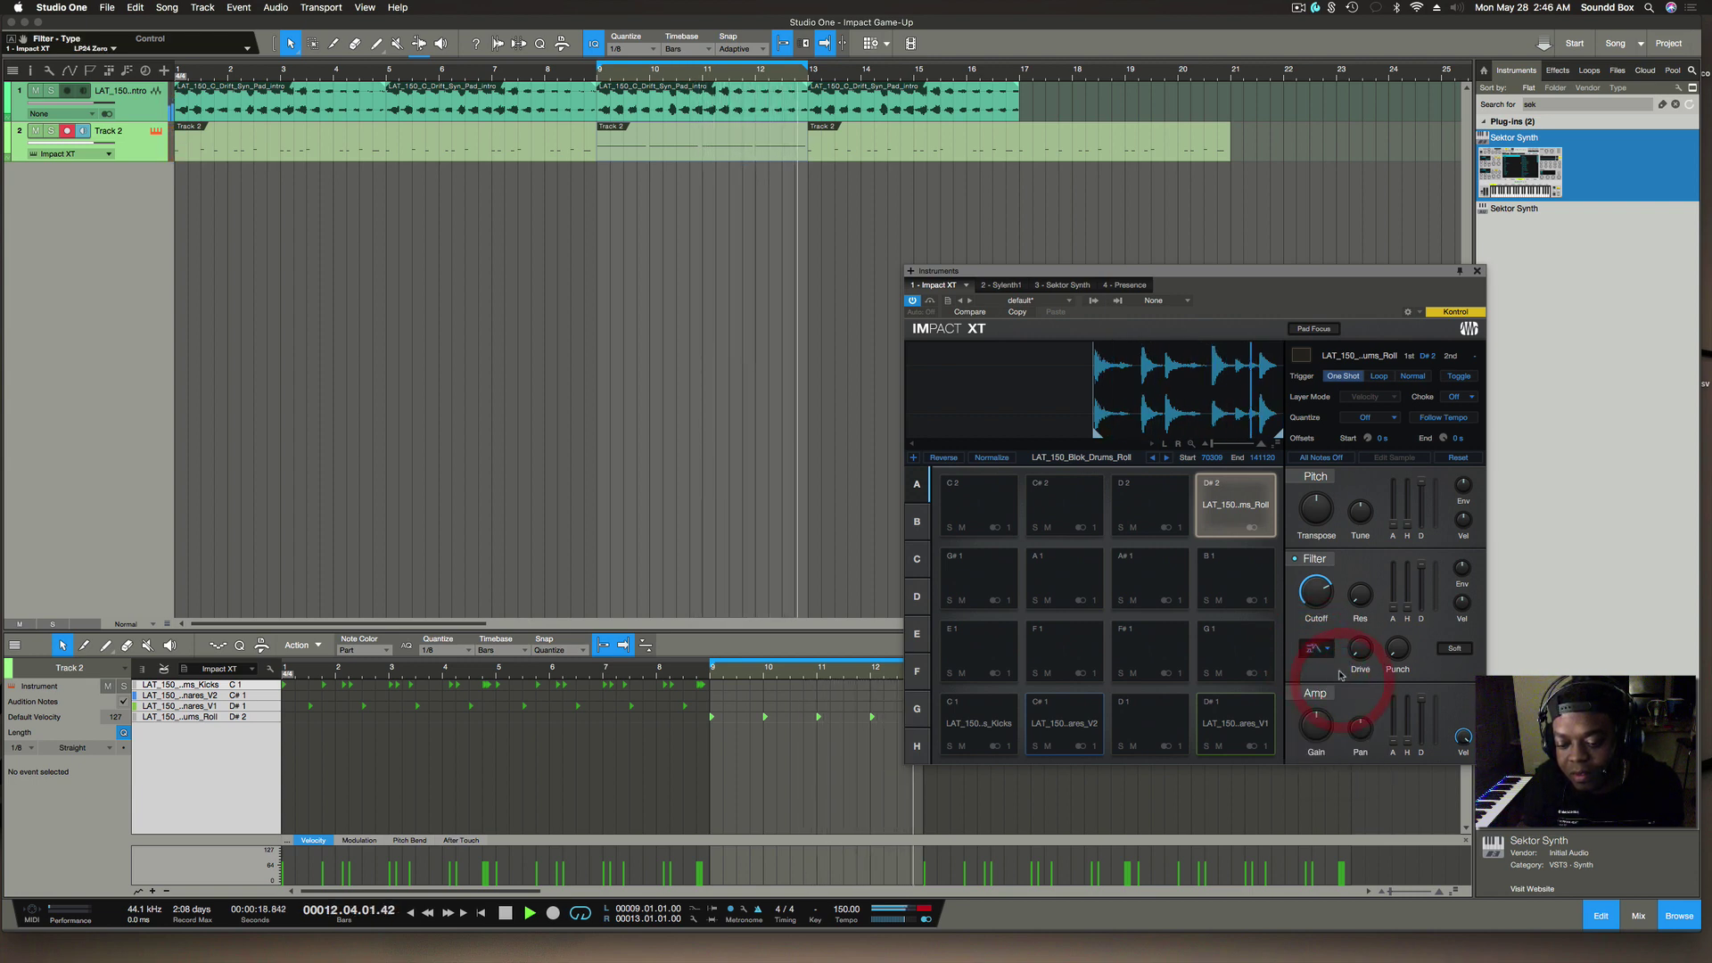
click(1316, 649)
click(1347, 710)
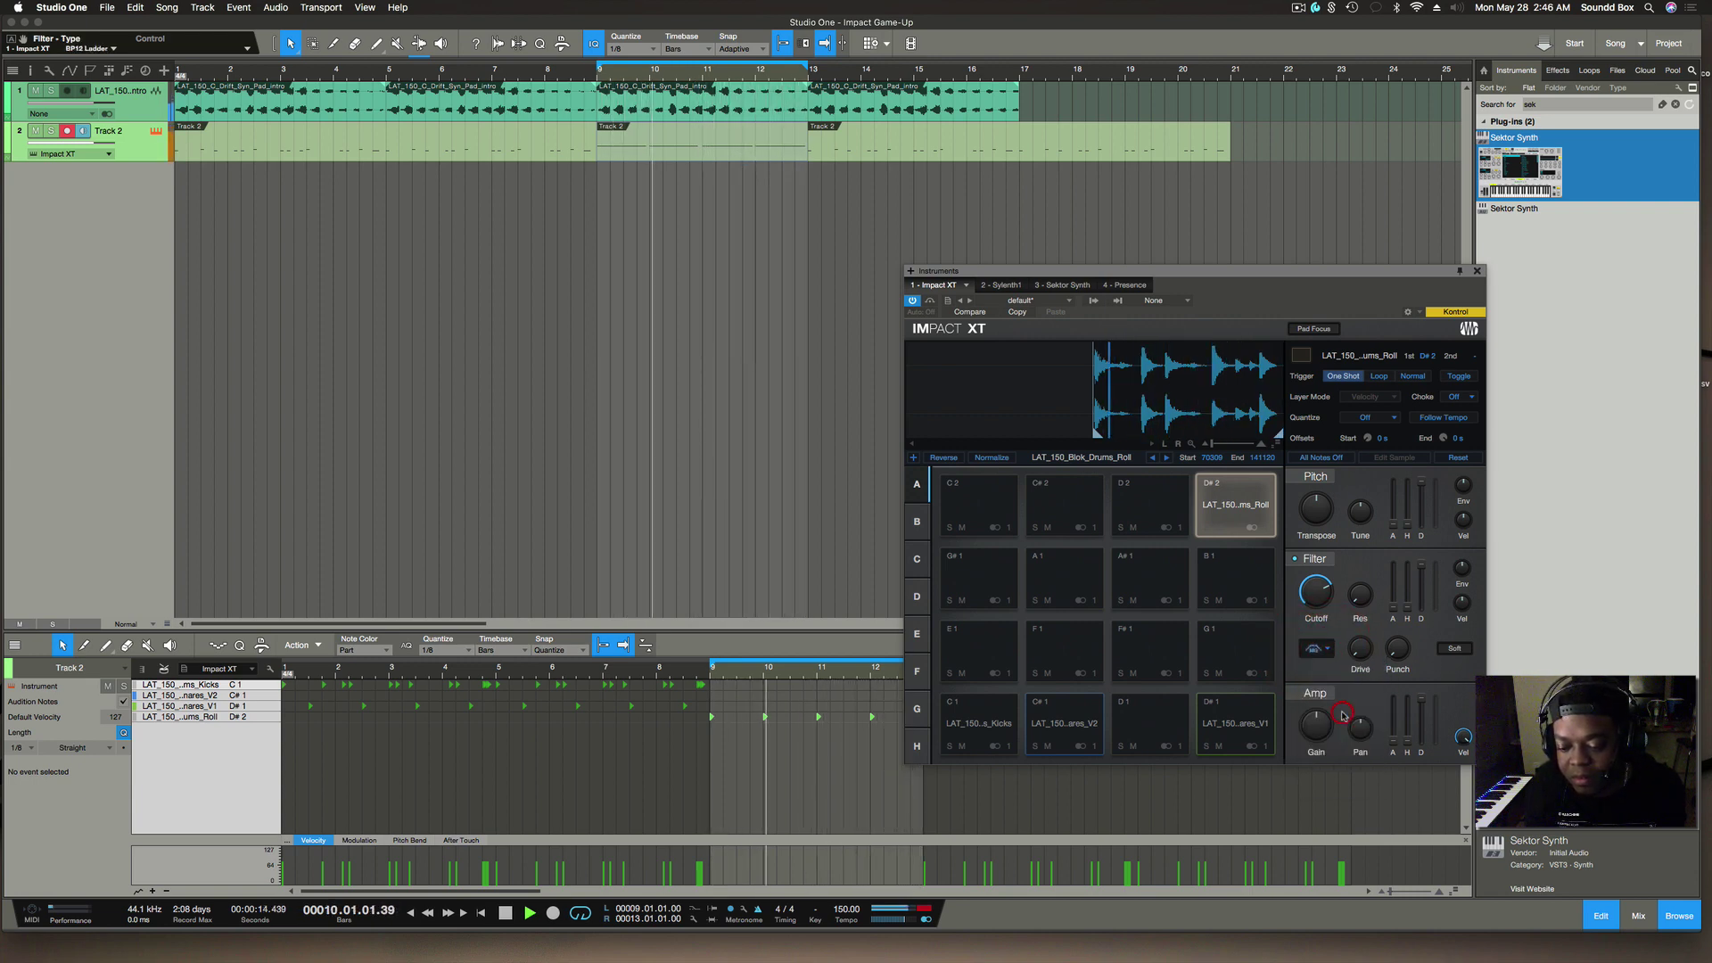
click(1316, 648)
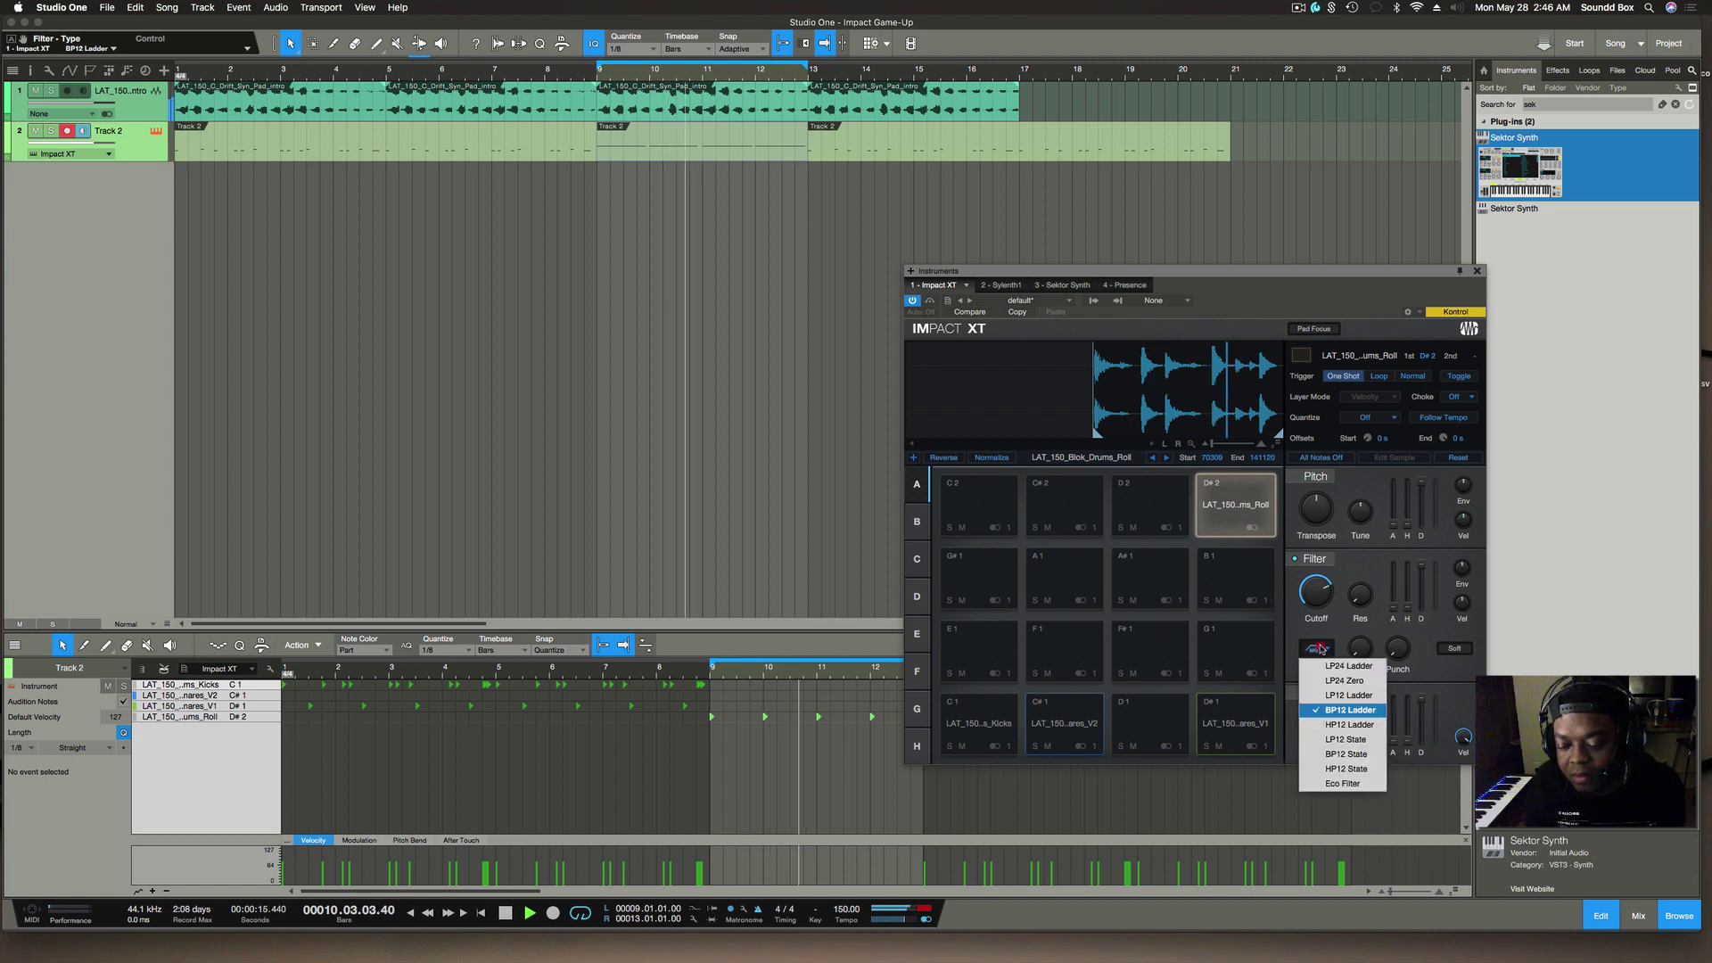
click(1329, 724)
click(1316, 648)
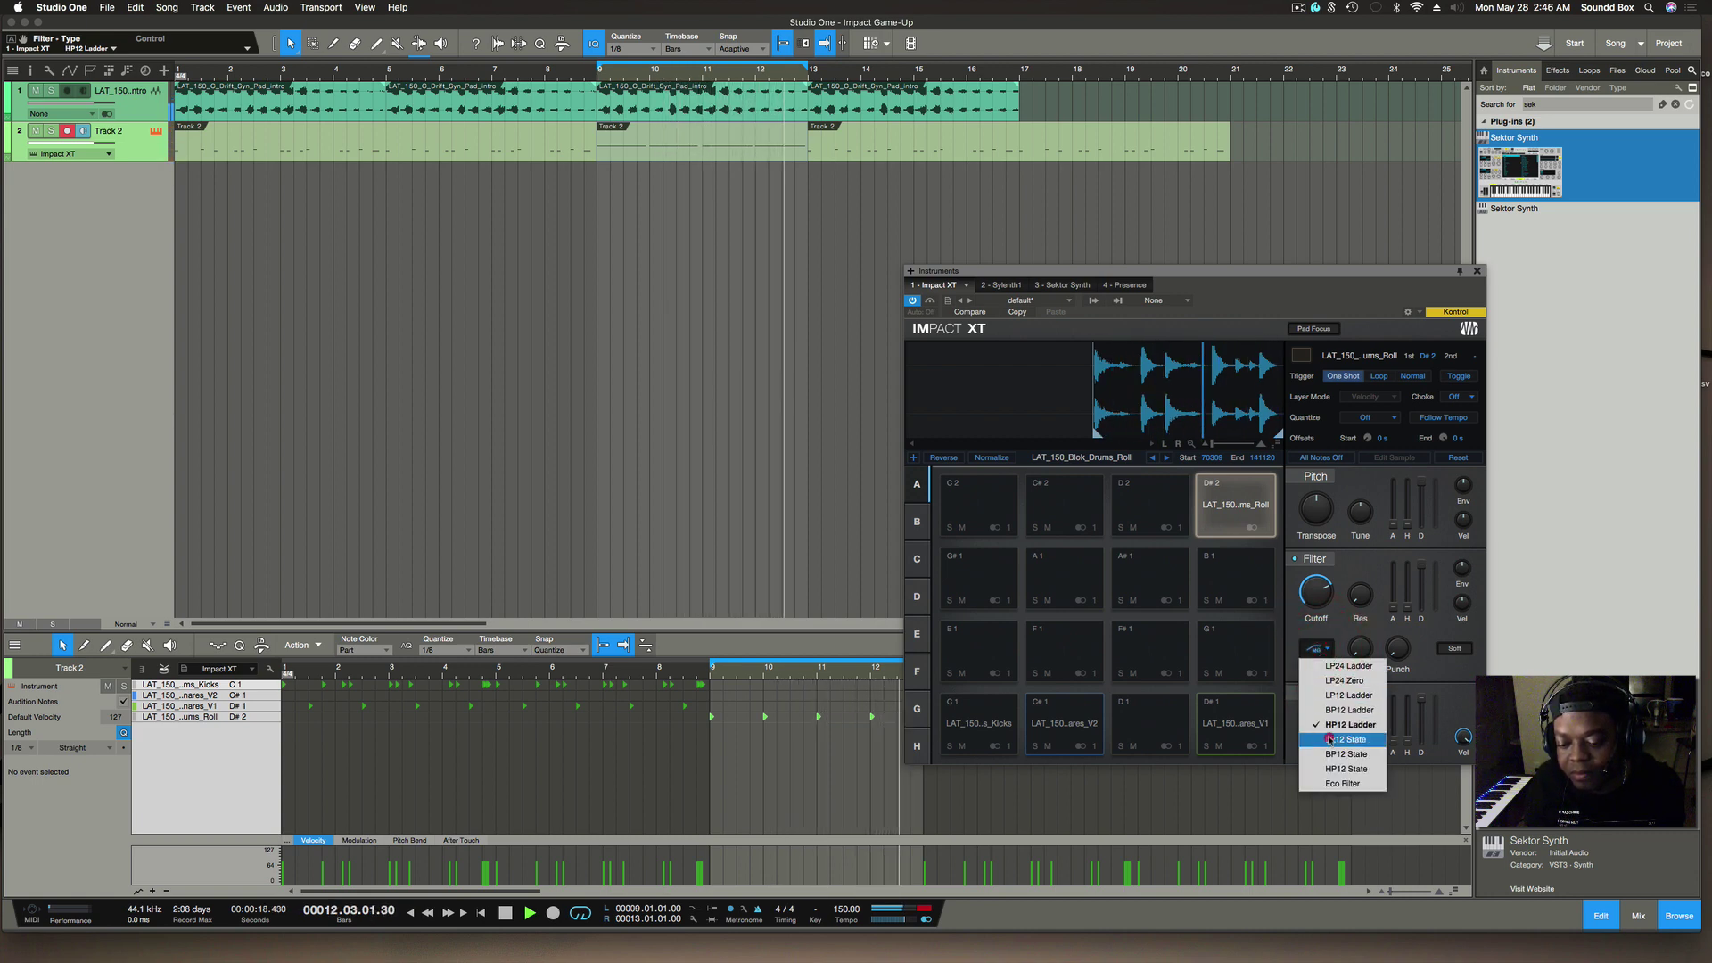
click(1347, 739)
click(1317, 648)
click(1334, 784)
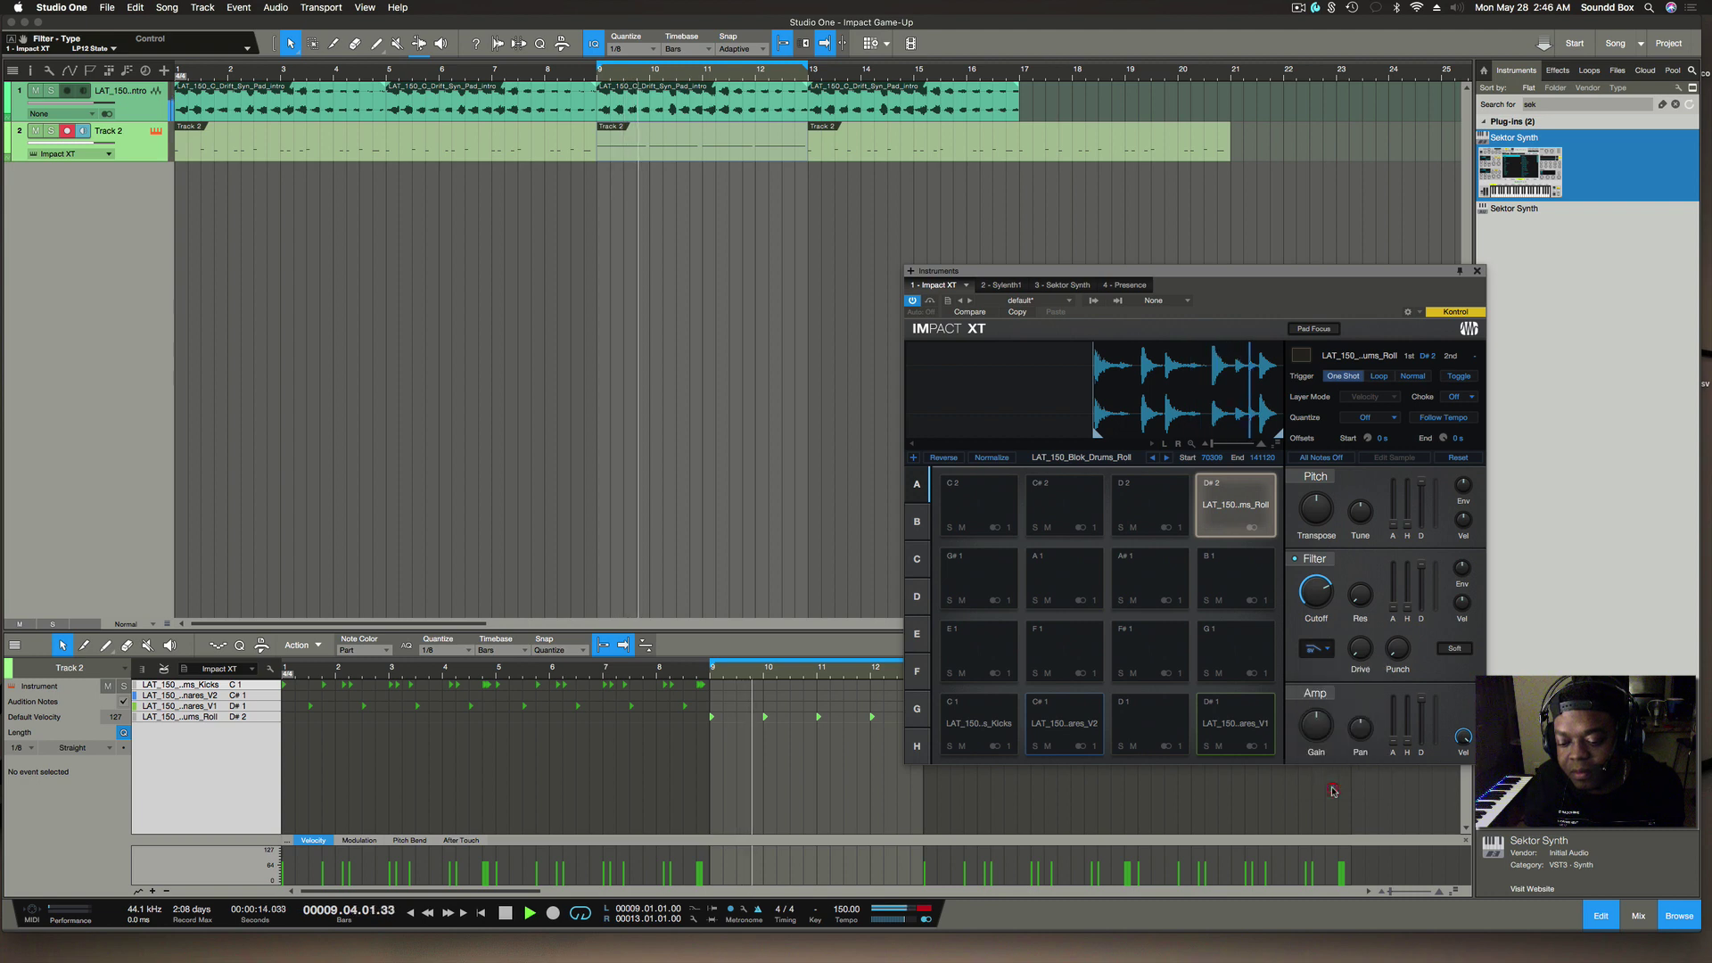
click(1317, 649)
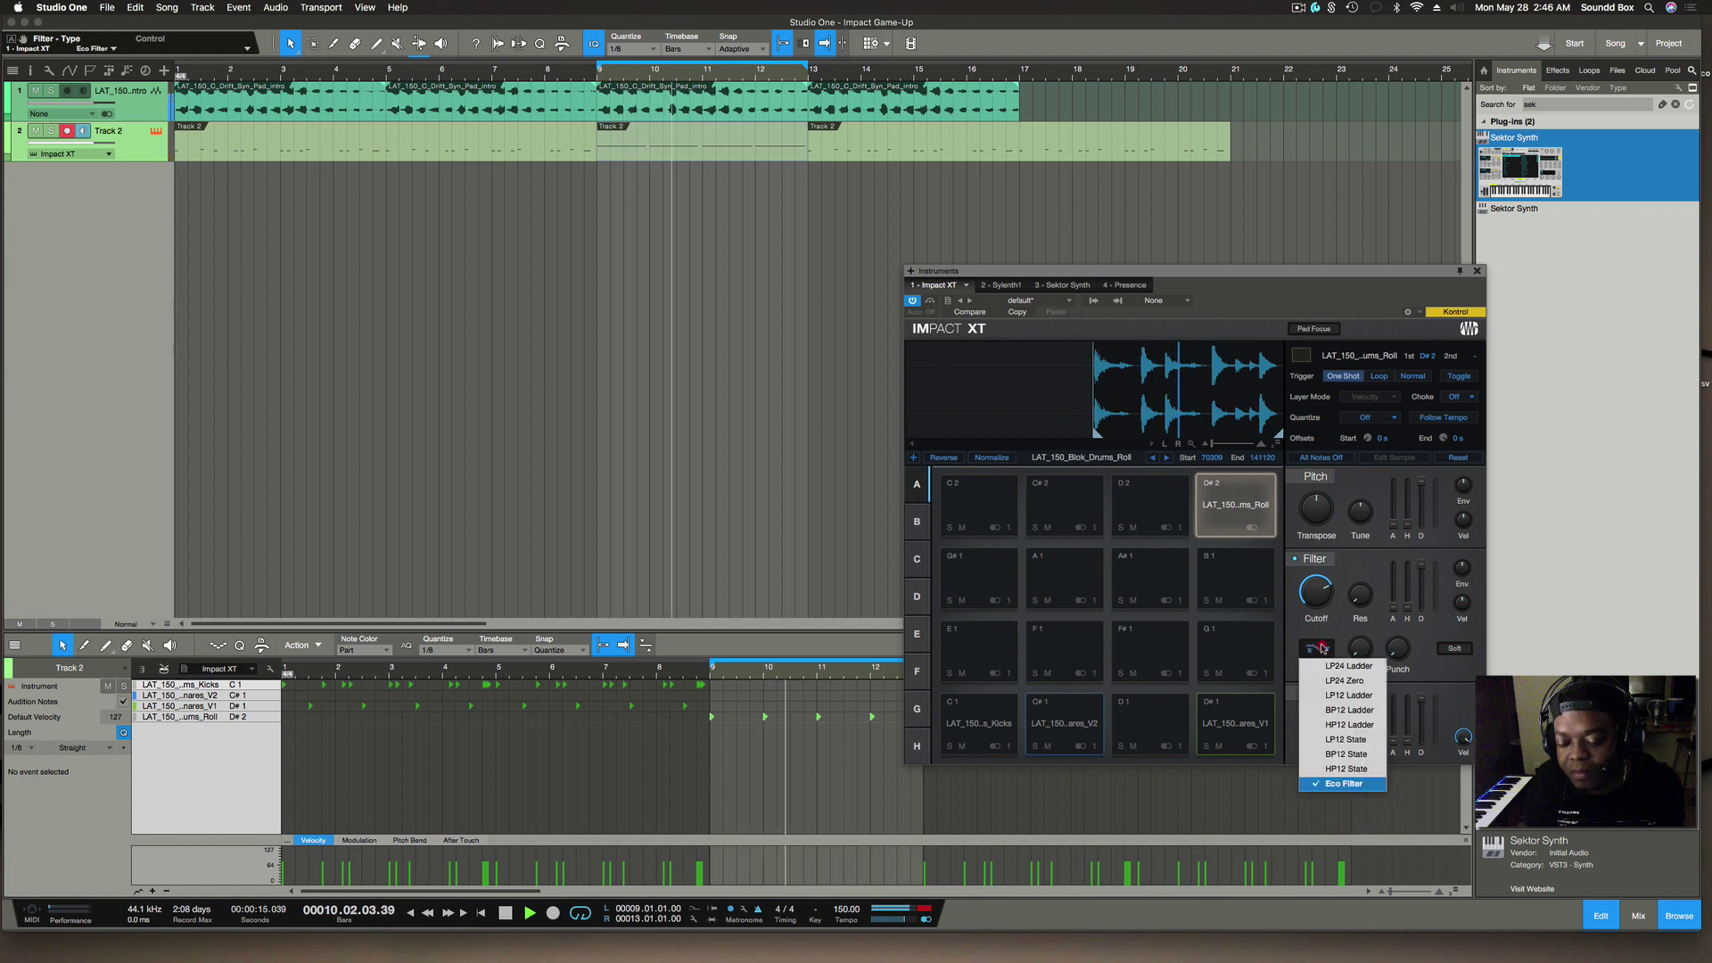
click(1346, 753)
click(1315, 649)
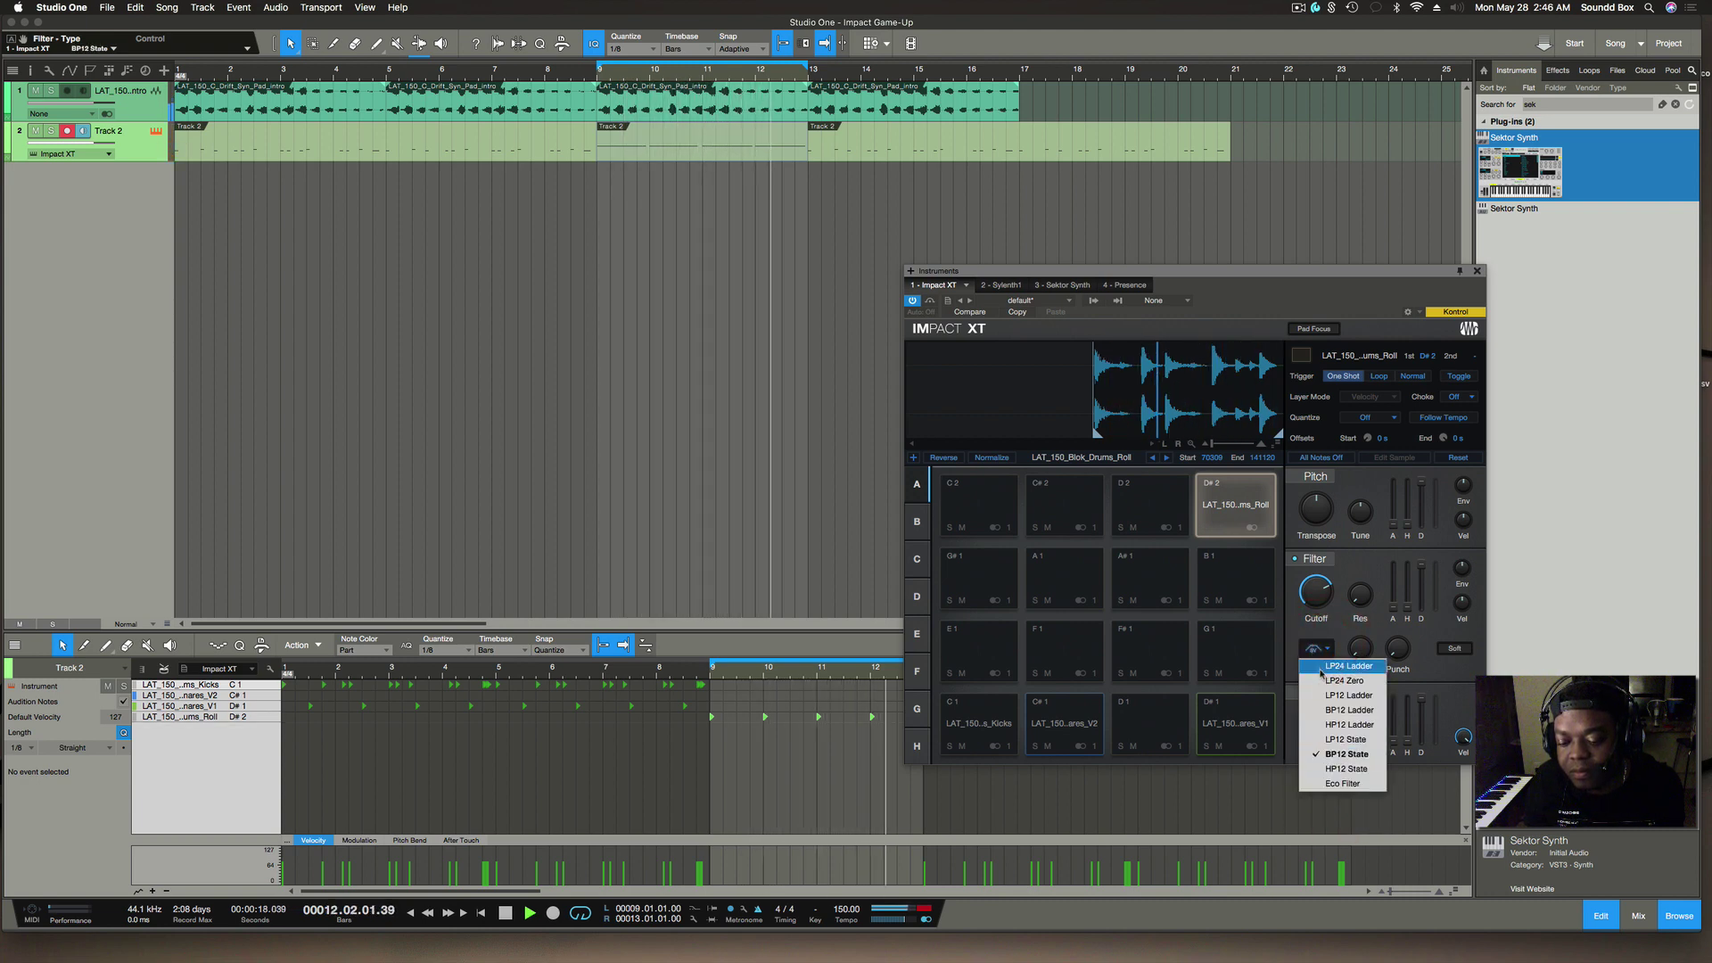
click(1321, 669)
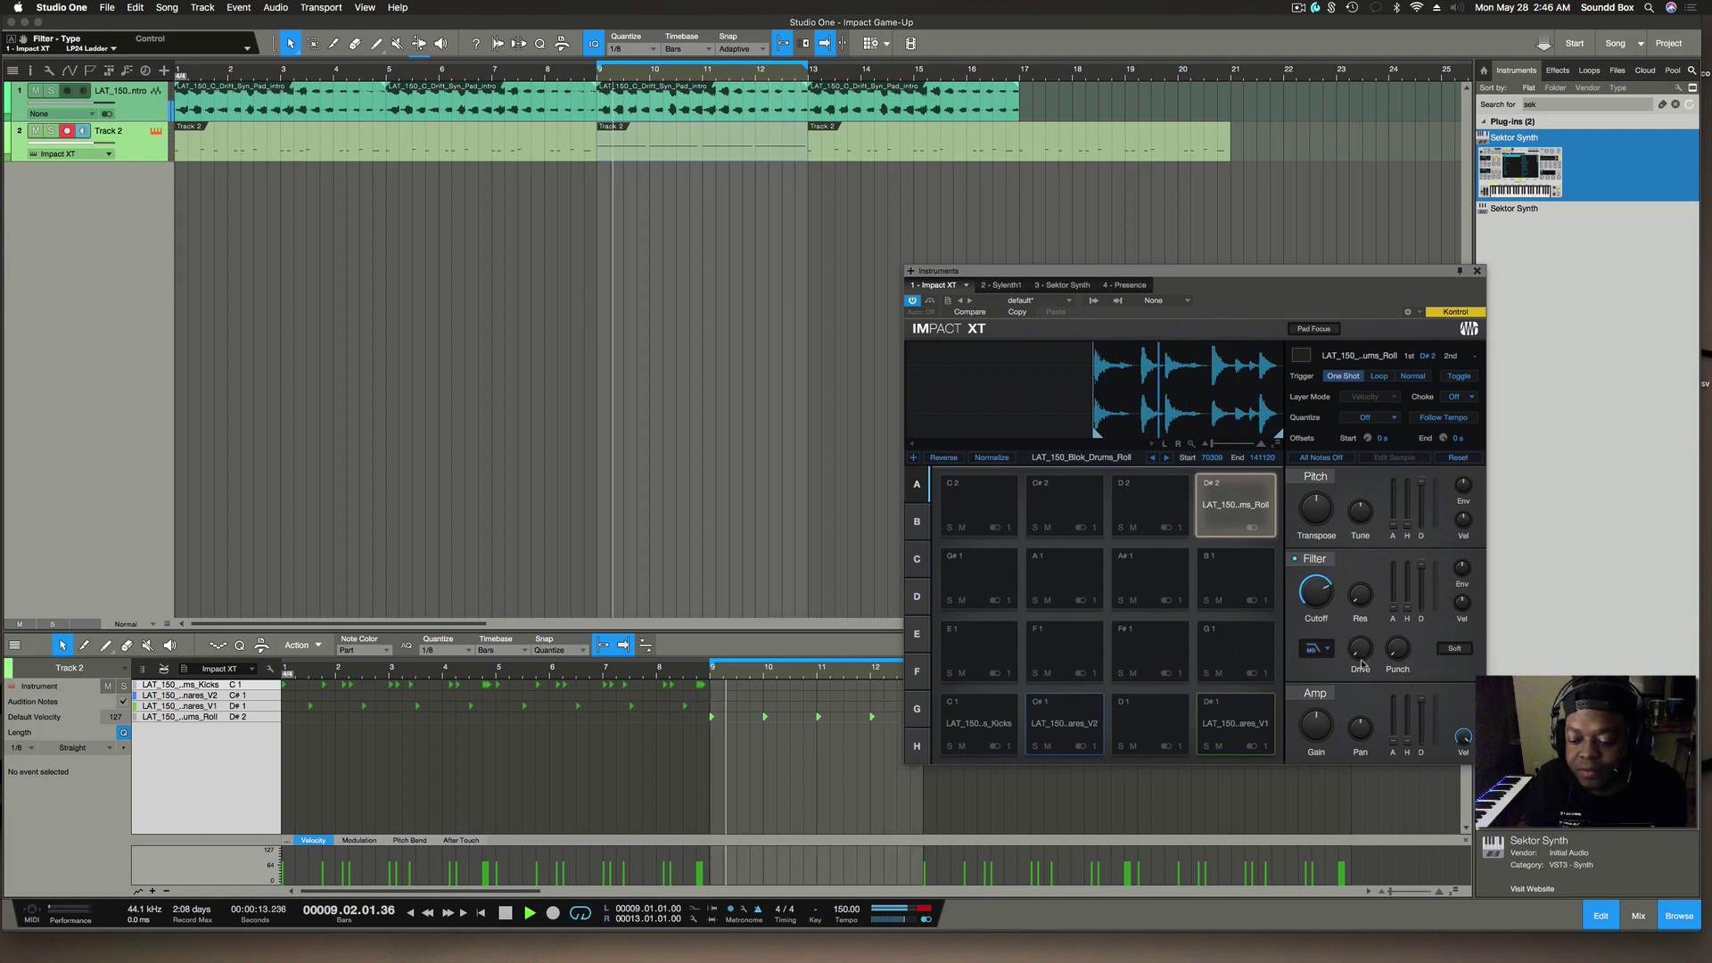
Set the drum roll pad's filter Drive to about 41%.
drag(1370, 666, 1388, 580)
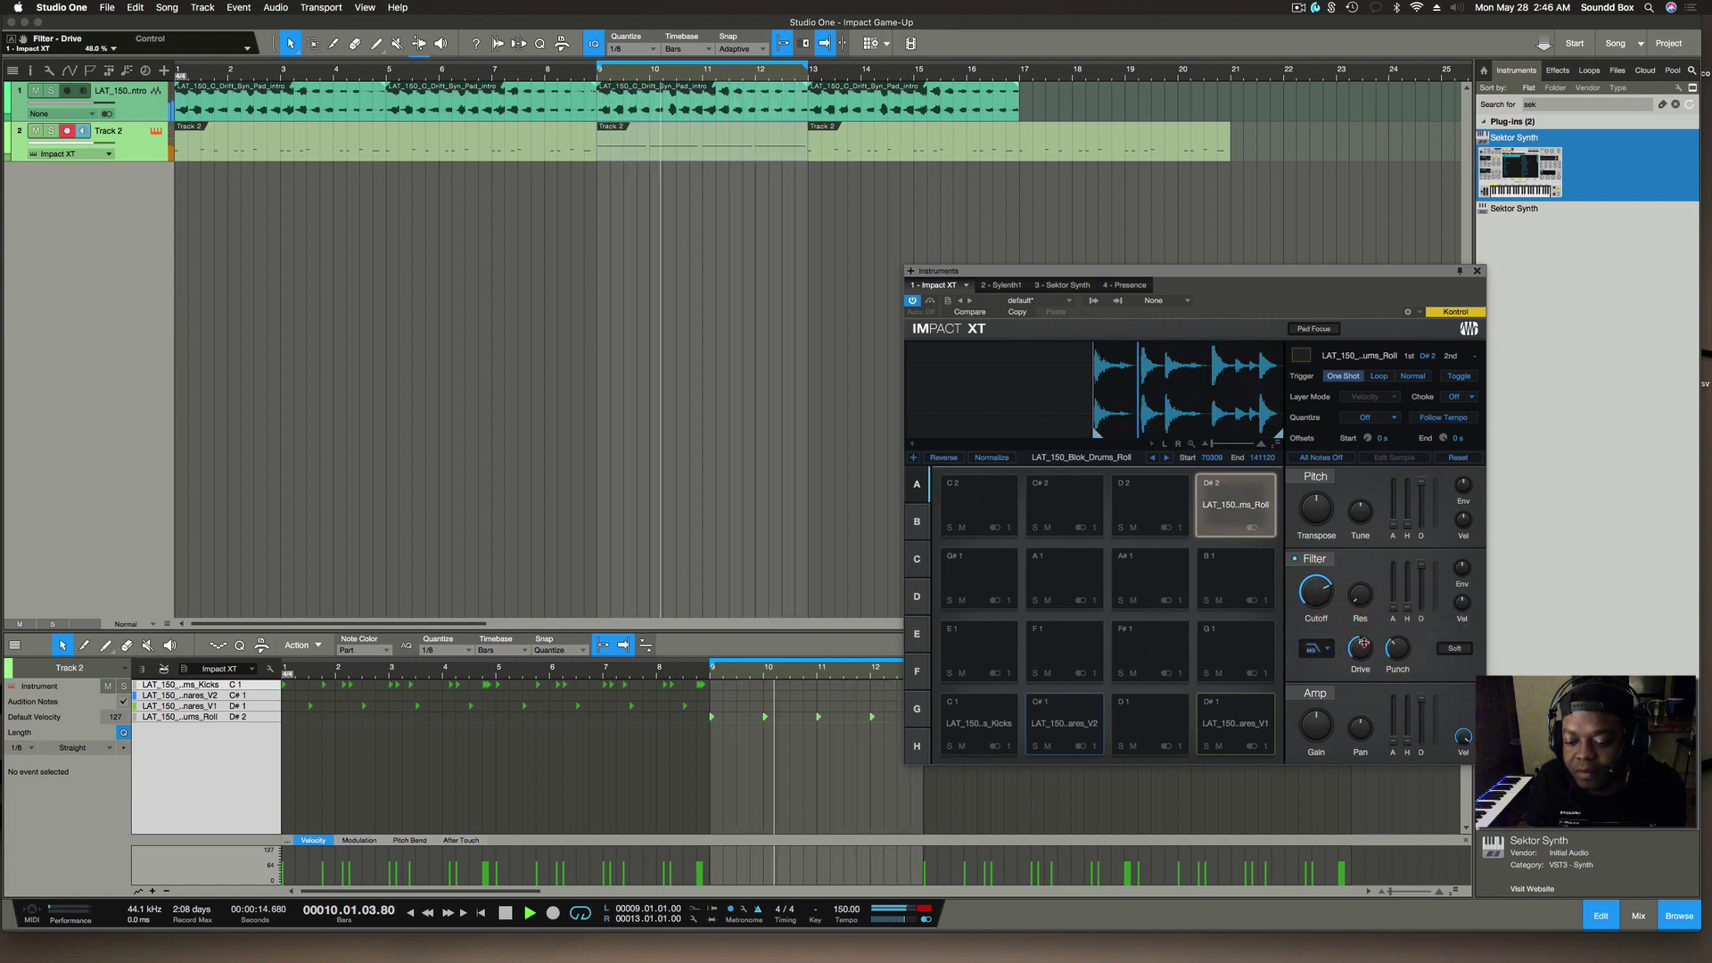
drag(1360, 644, 1362, 652)
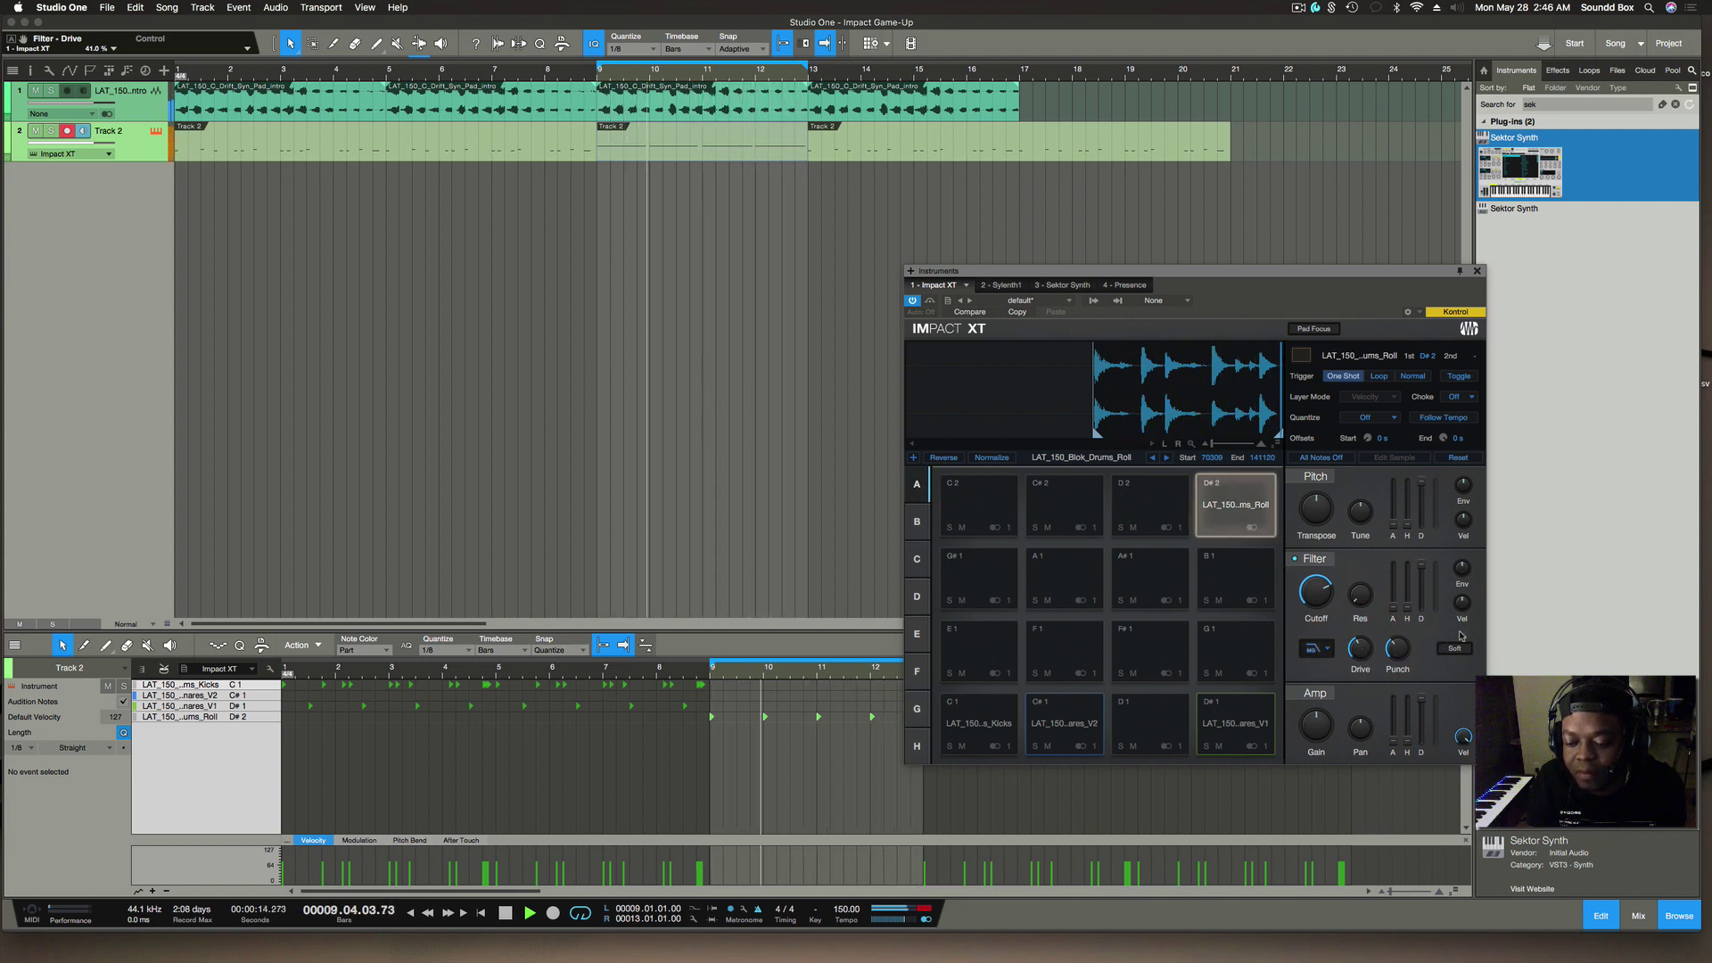
Try different velocity-to-cutoff amounts on the drum roll pad and lower its amp gain.
drag(1469, 604, 1463, 622)
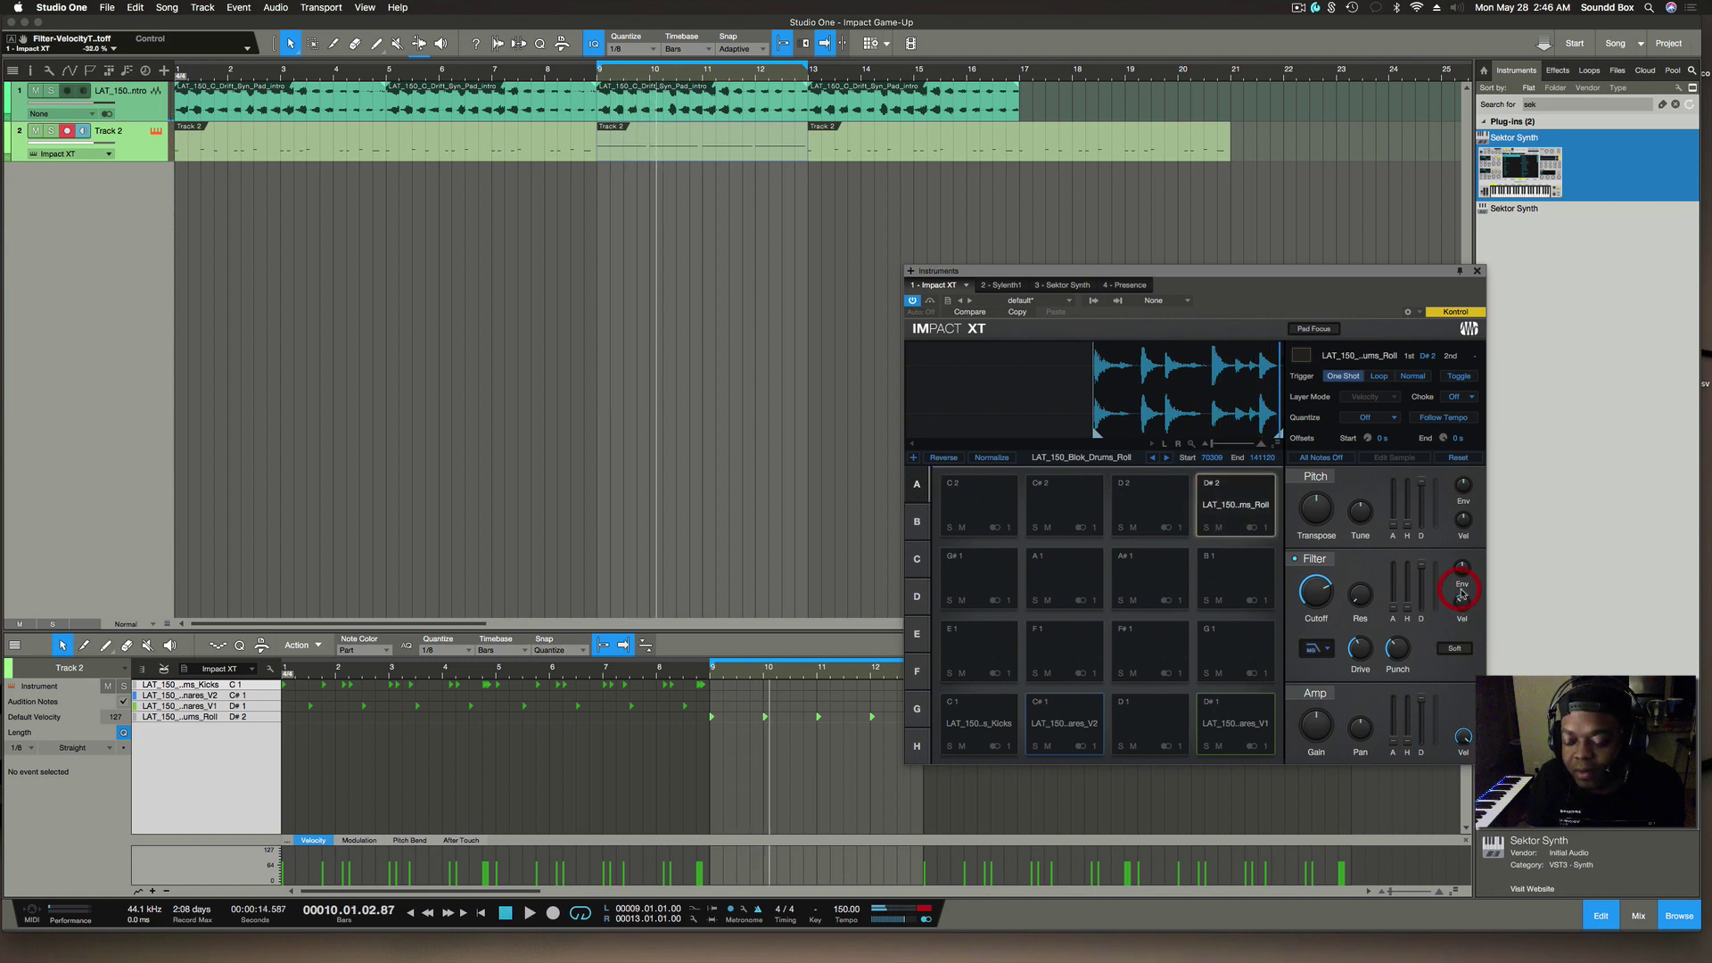
mouse_move(1463, 604)
mouse_down()
mouse_move(1458, 561)
mouse_move(1462, 586)
mouse_up()
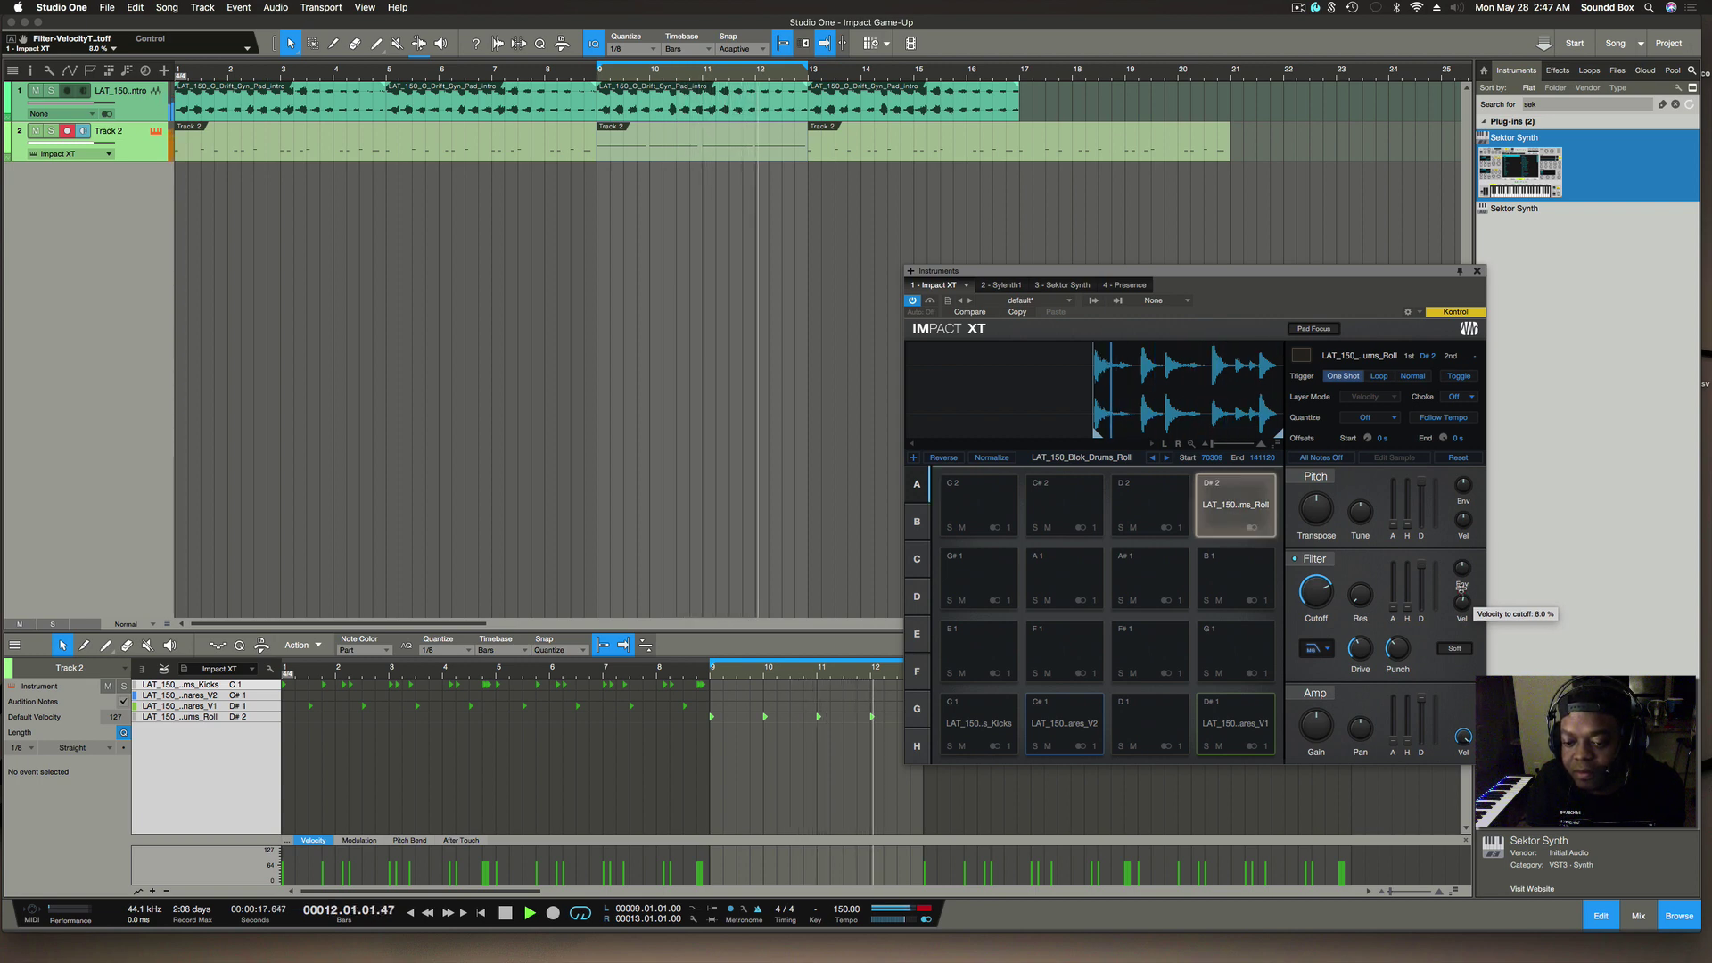
click(1455, 598)
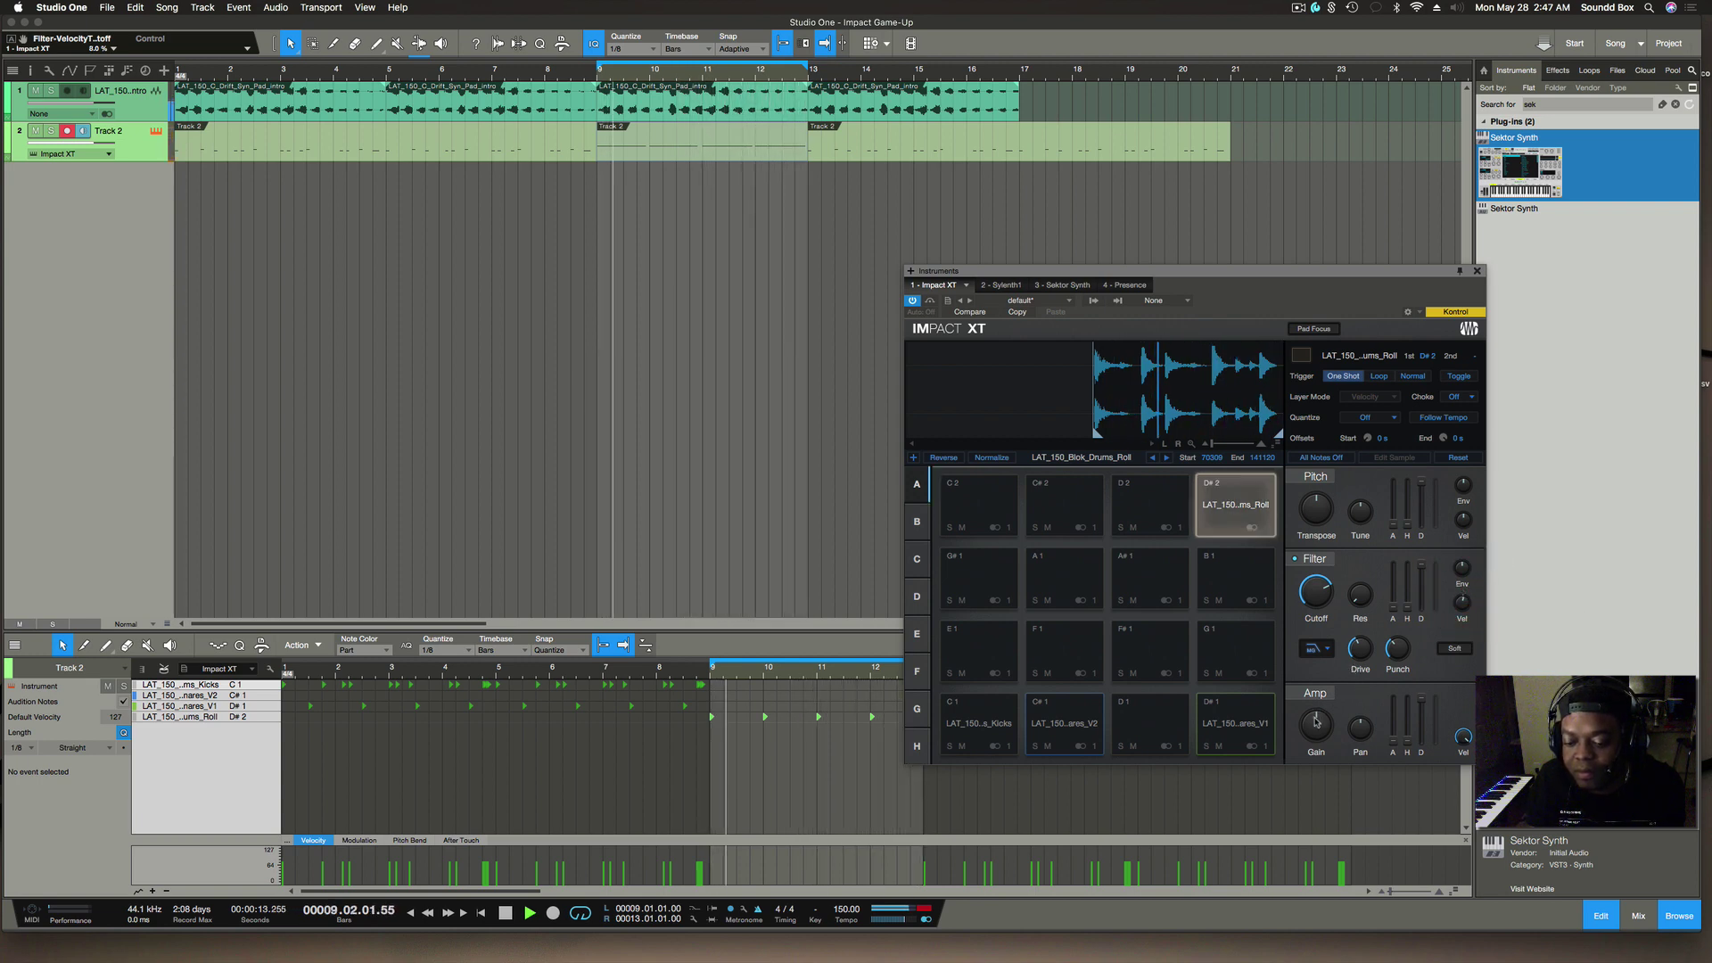
drag(1315, 706, 1324, 744)
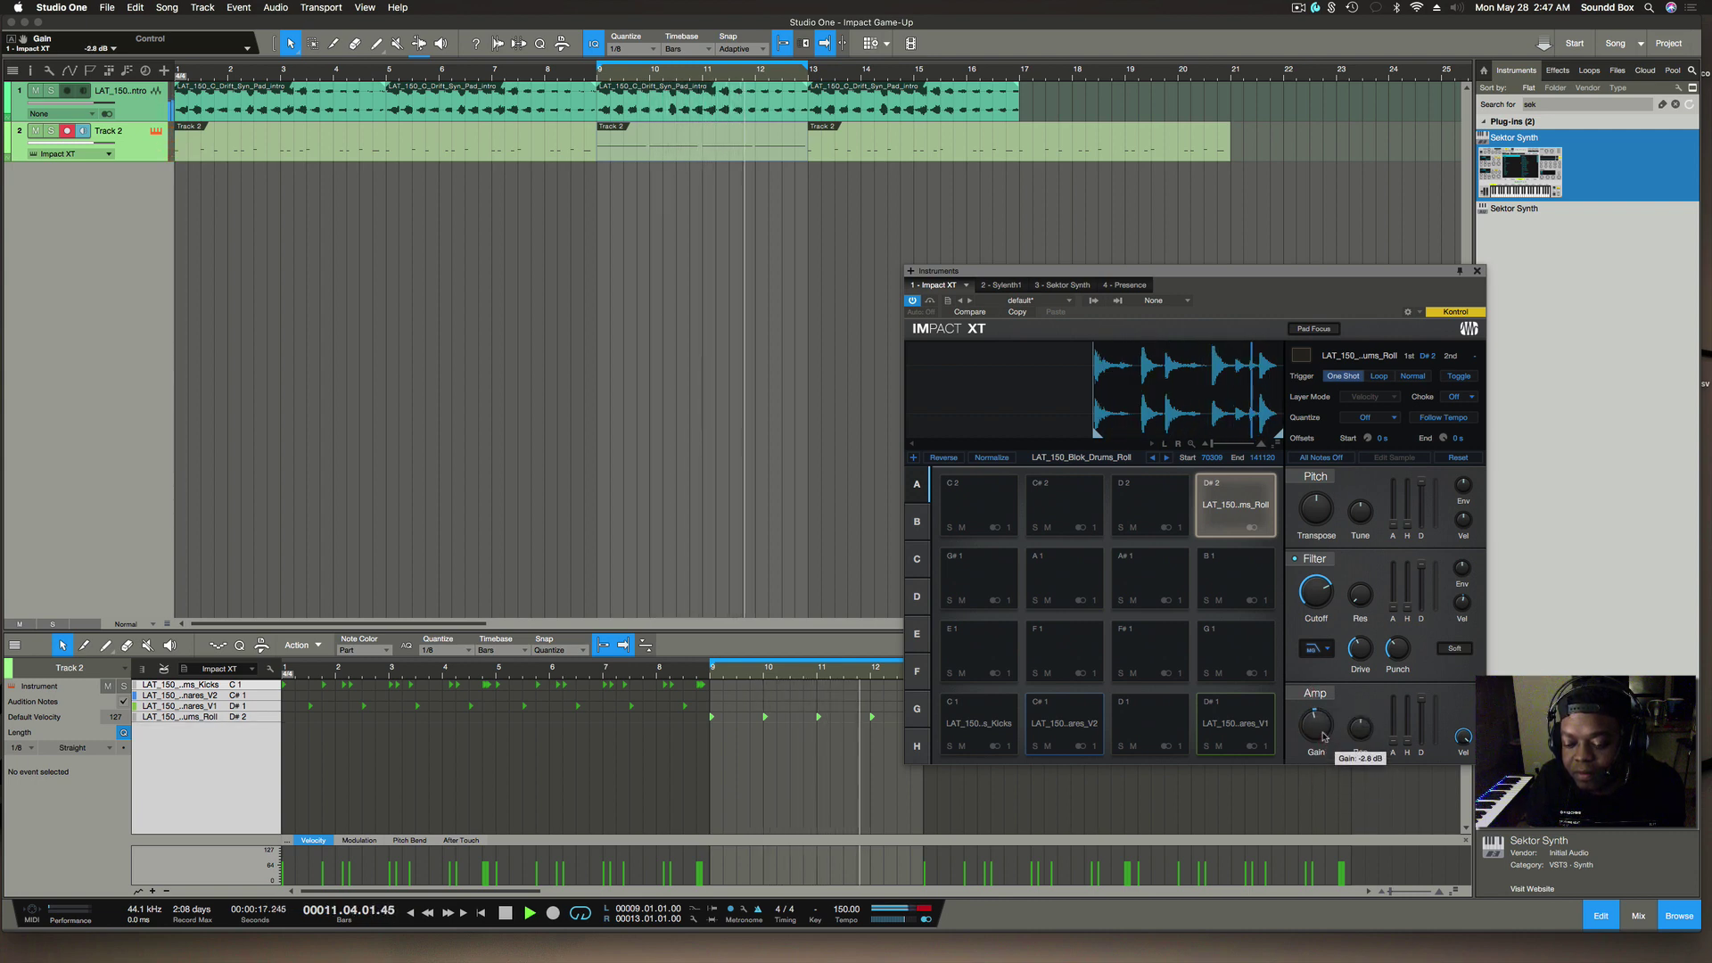
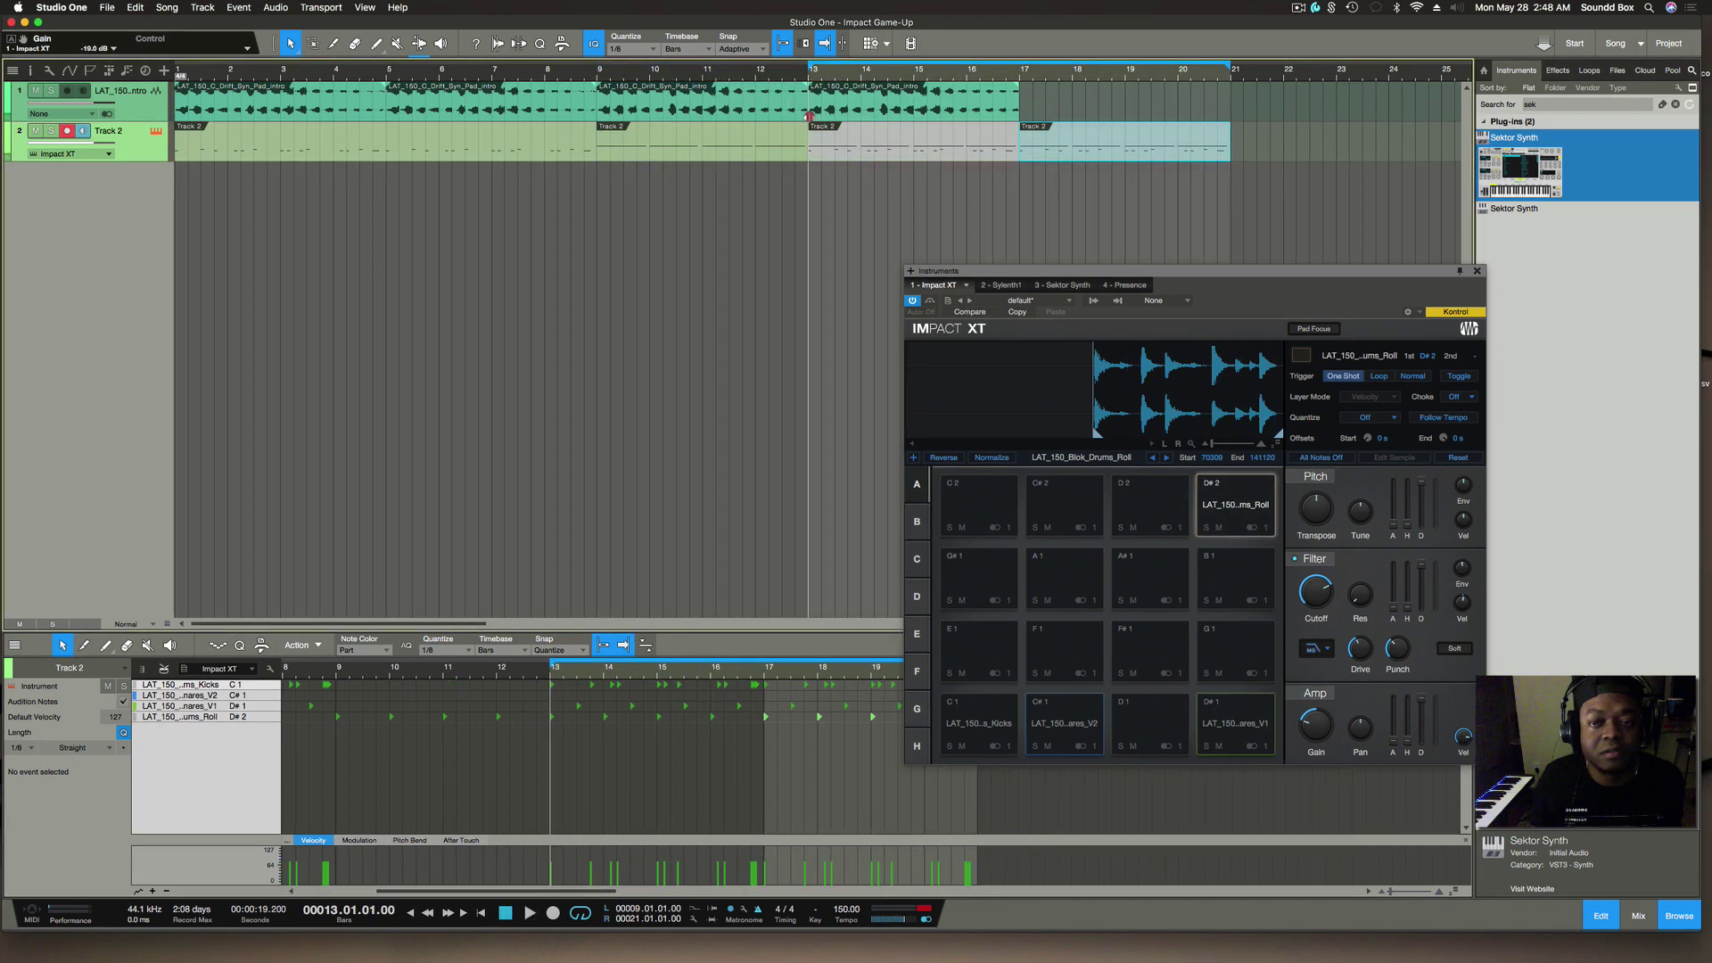
Start looped playback from bar 13 and load LAT_150_Hard_Drums_Hats.wav from the LAT_DRUM_PART_LPS folder onto Impact XT's D 1 pad.
key(space)
click(810, 118)
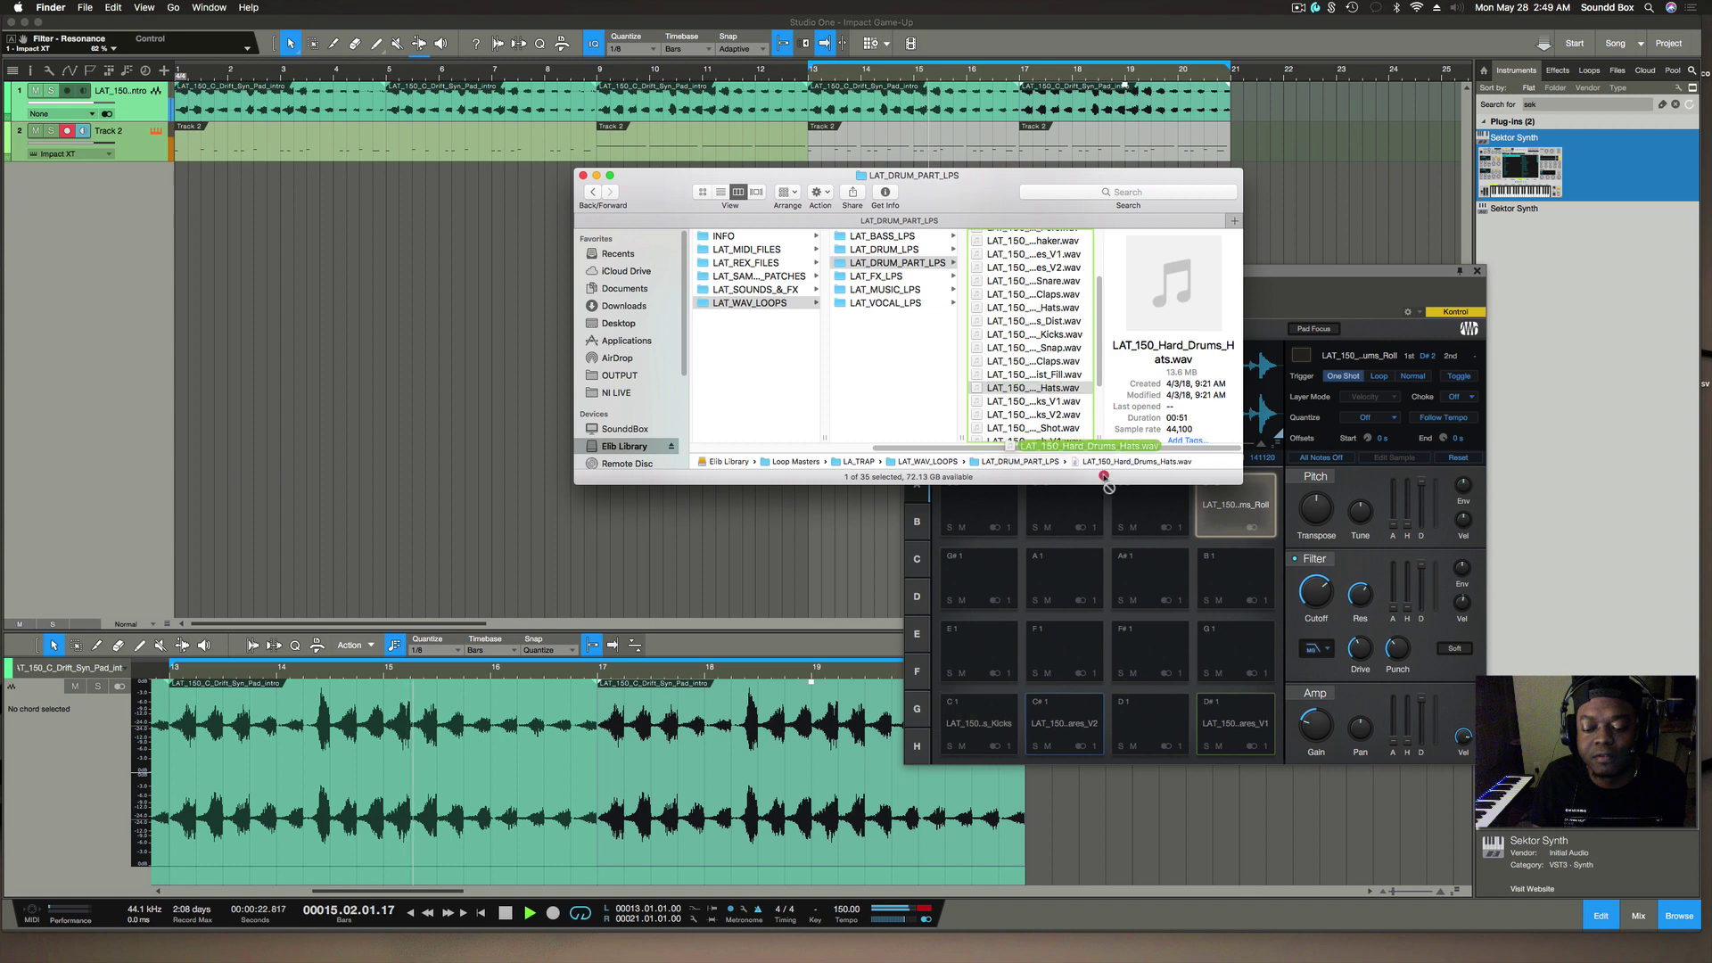
drag(1034, 388, 1145, 718)
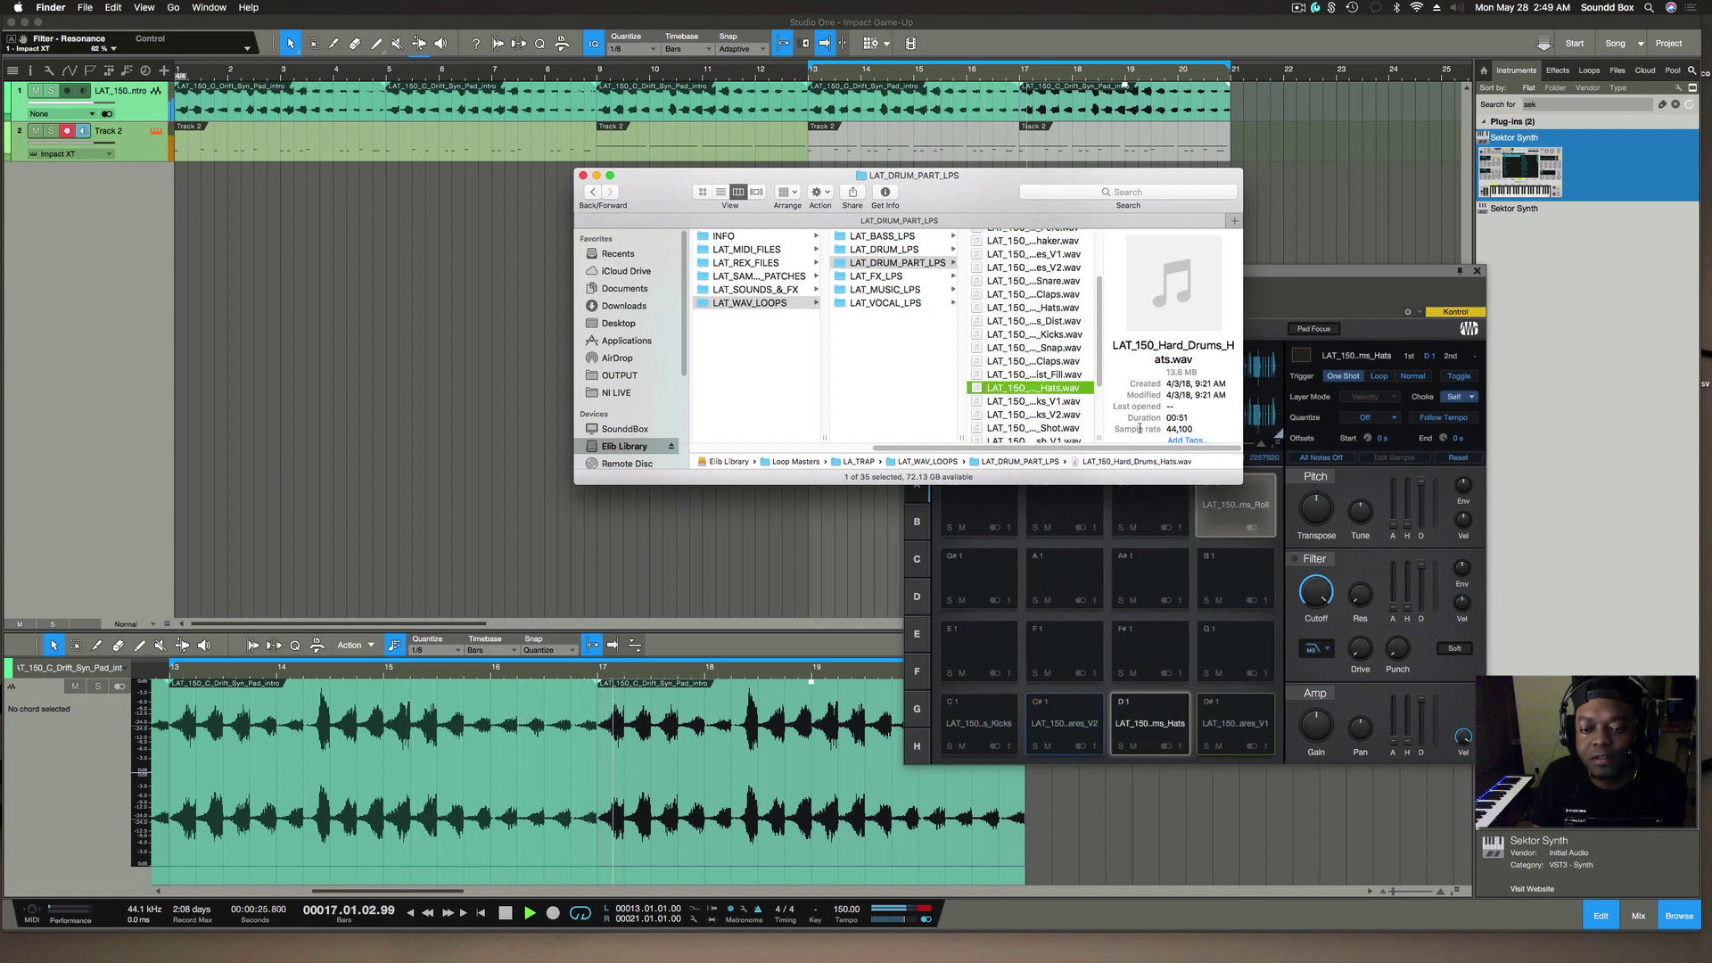
click(1273, 312)
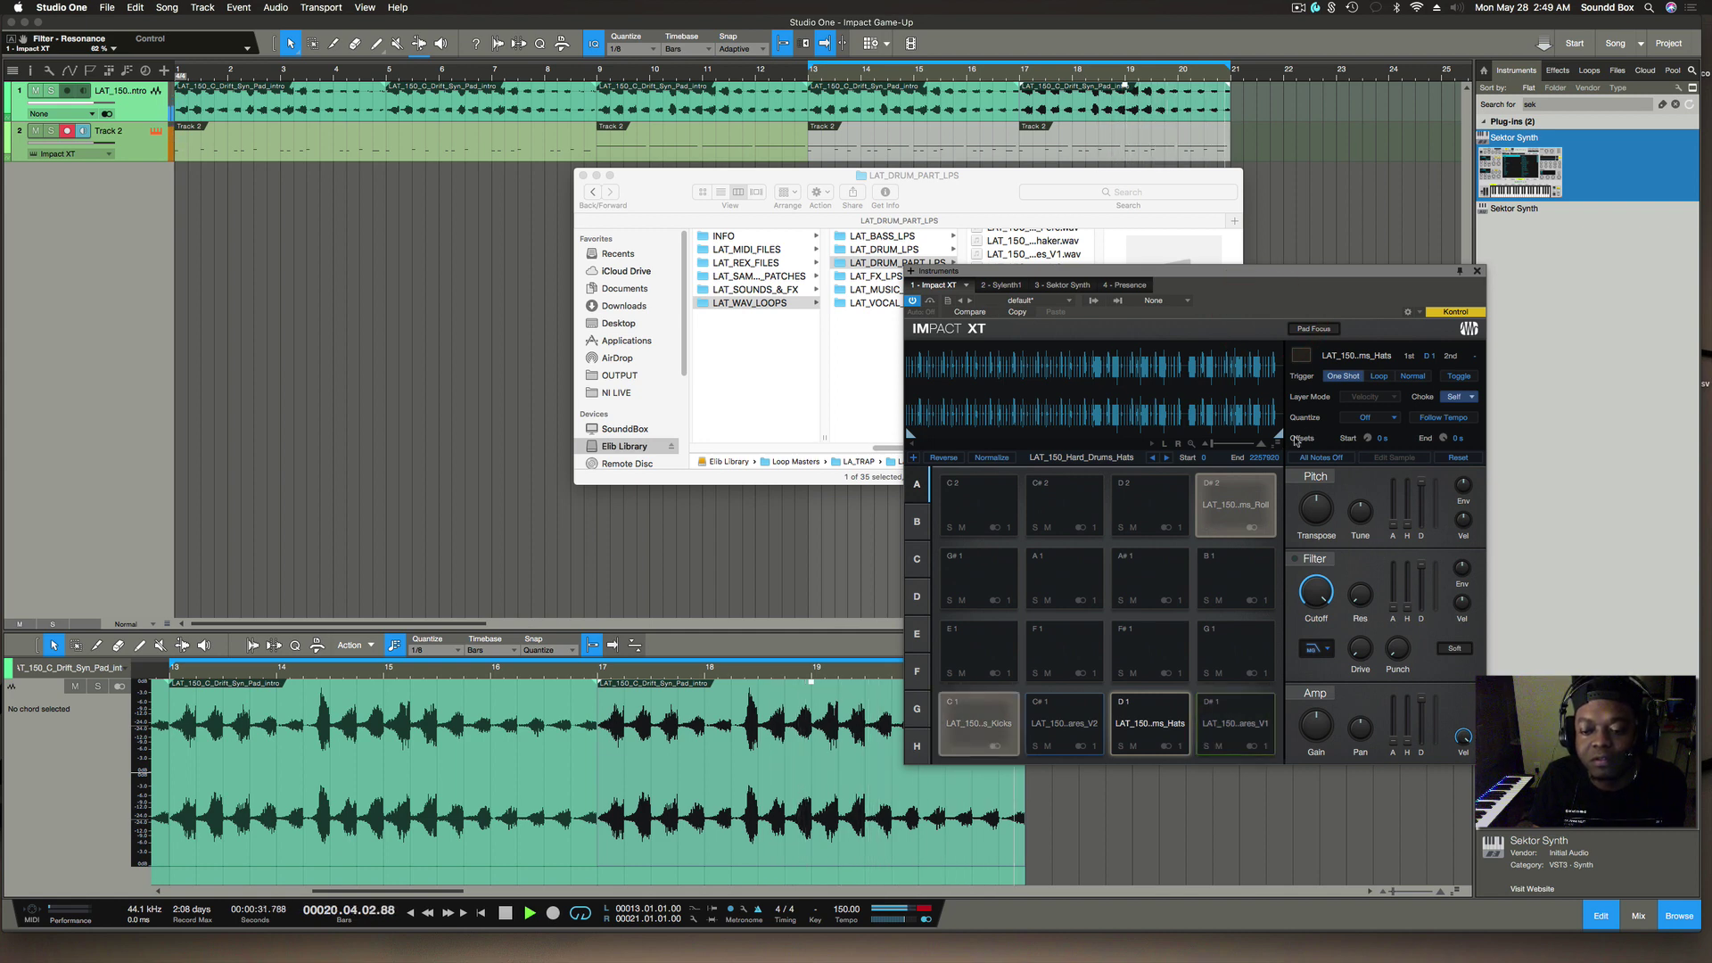
Trim the end of the hats sample on the D 1 pad so only the first hat hit remains.
drag(1279, 437, 911, 435)
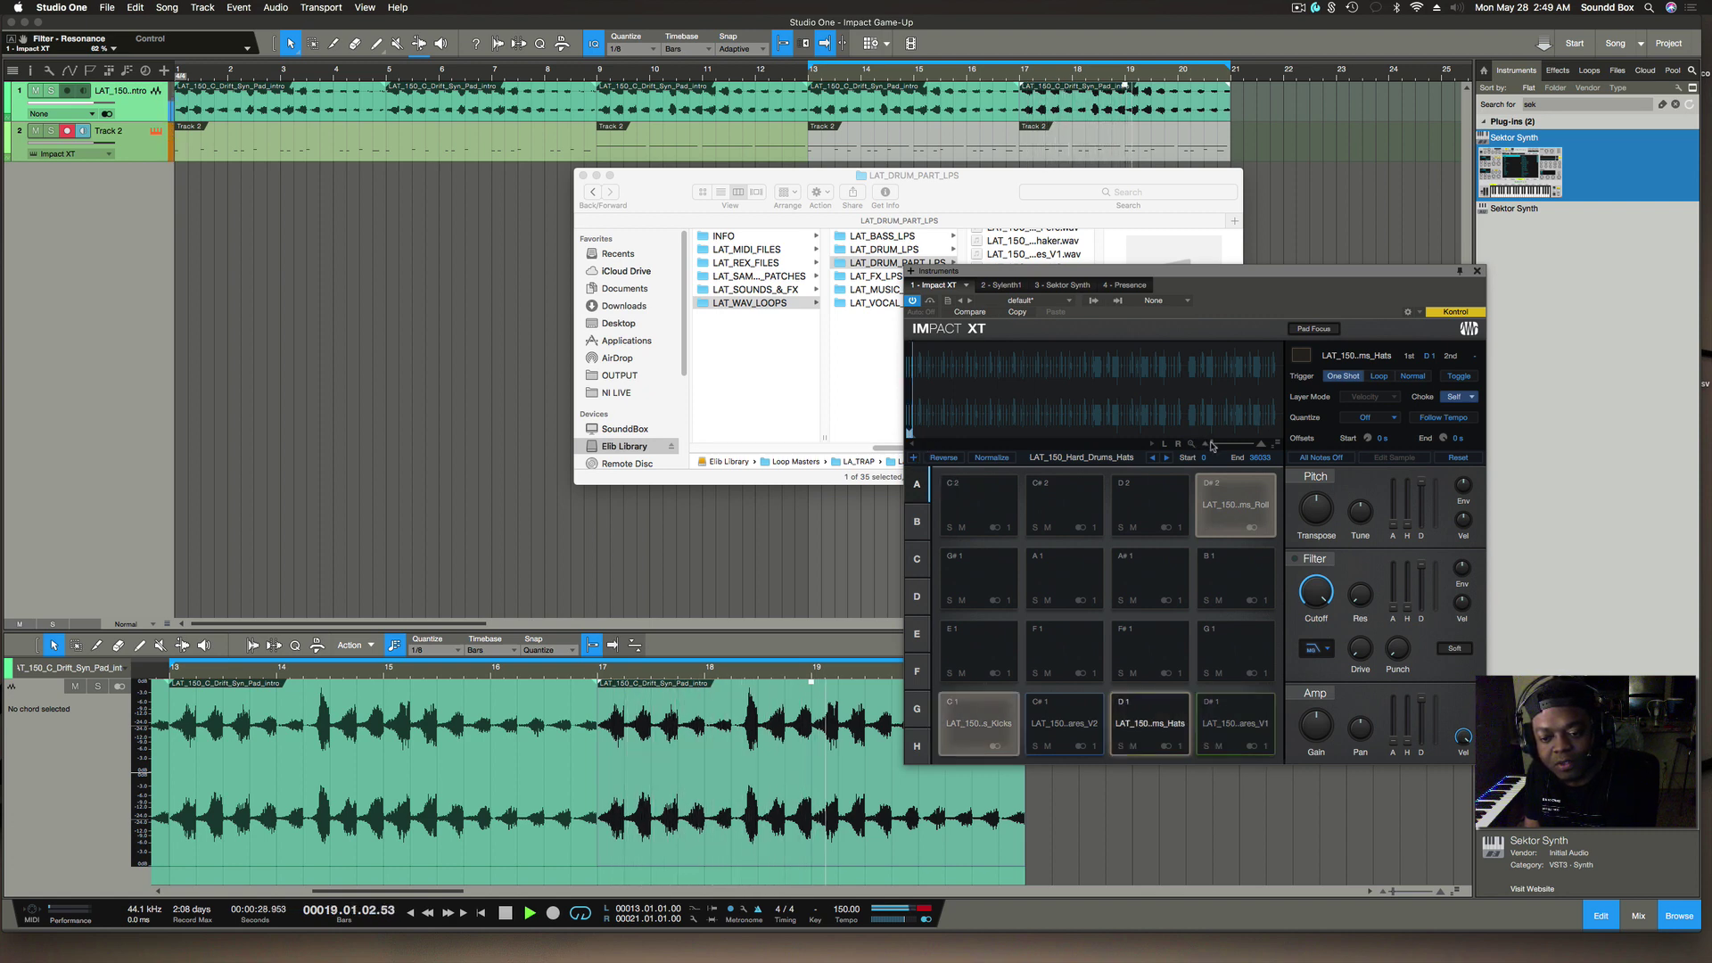
drag(1212, 444, 1215, 448)
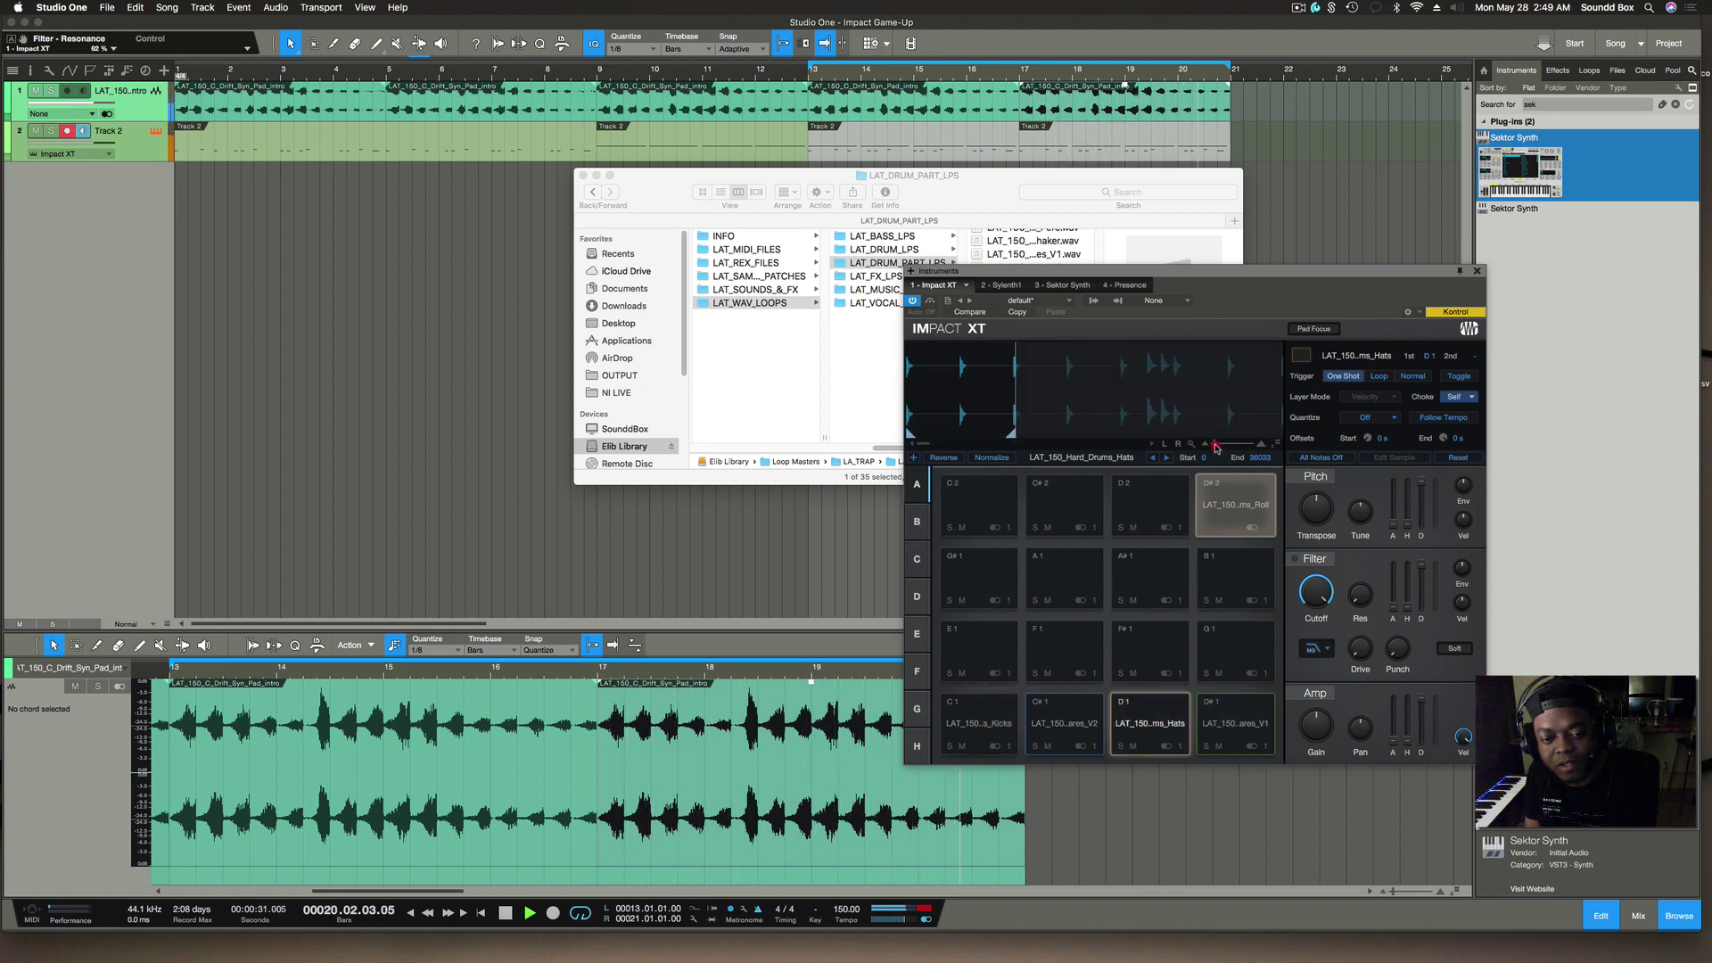
drag(1070, 435, 959, 437)
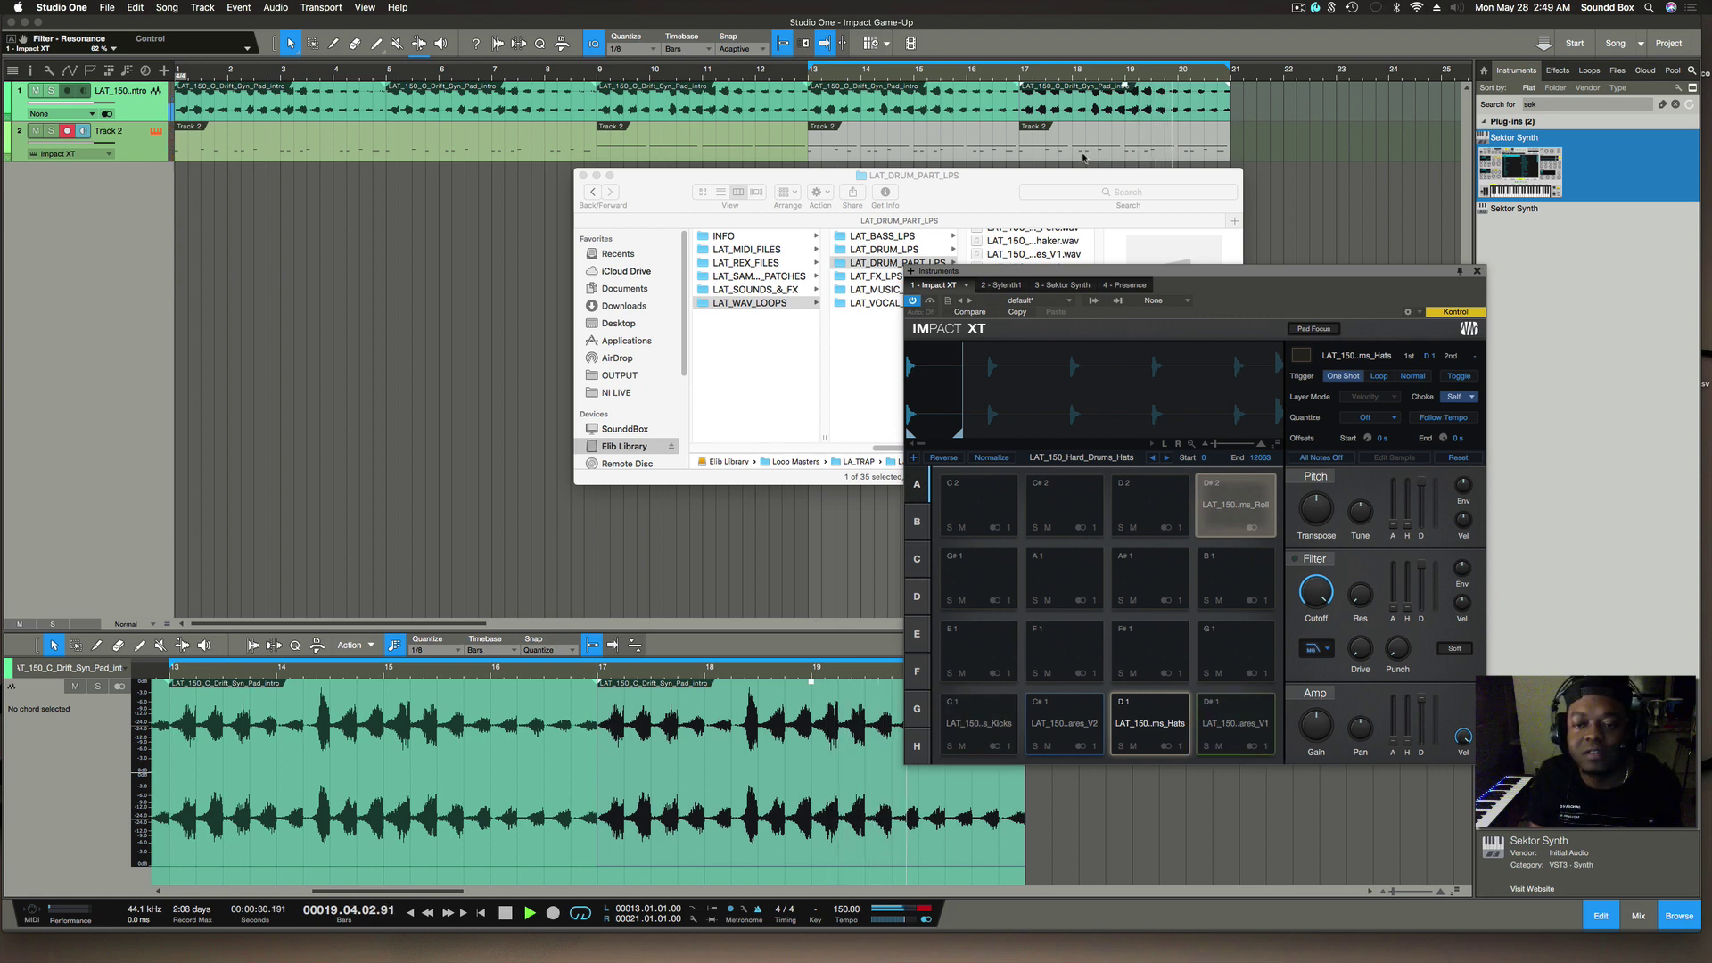
Stop playback, close the LAT_DRUM_PART_LPS file window and move the Impact XT window clear of the editor.
key(space)
drag(1090, 221, 983, 305)
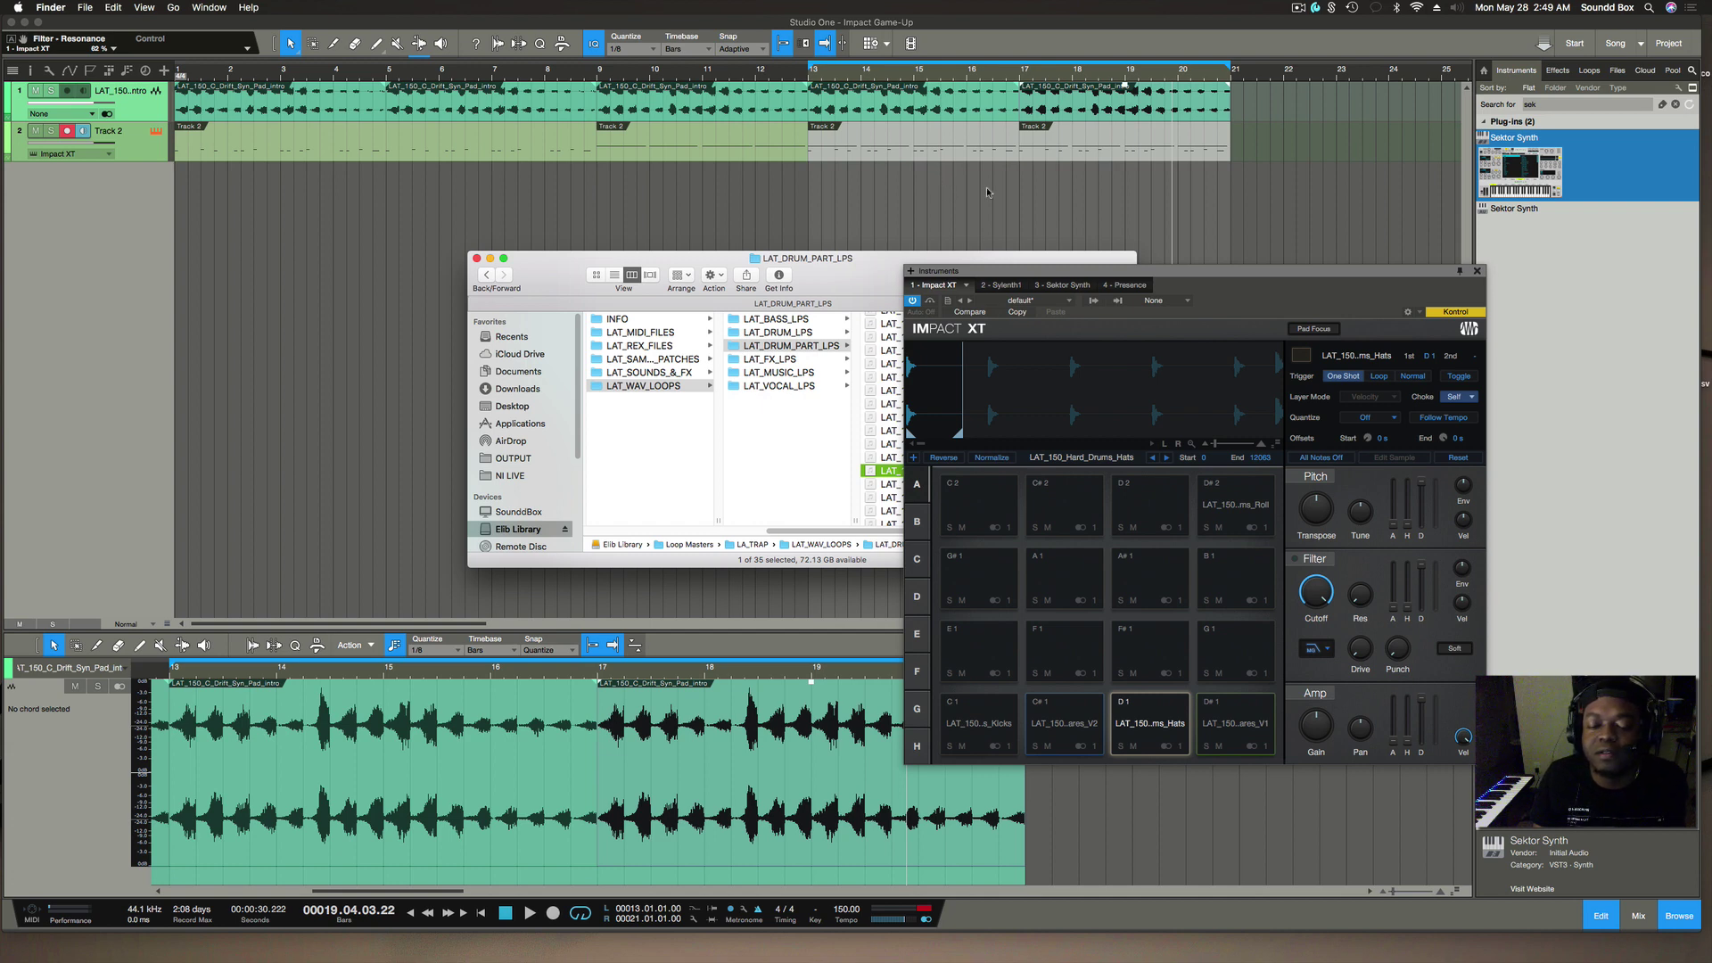
drag(892, 259, 695, 342)
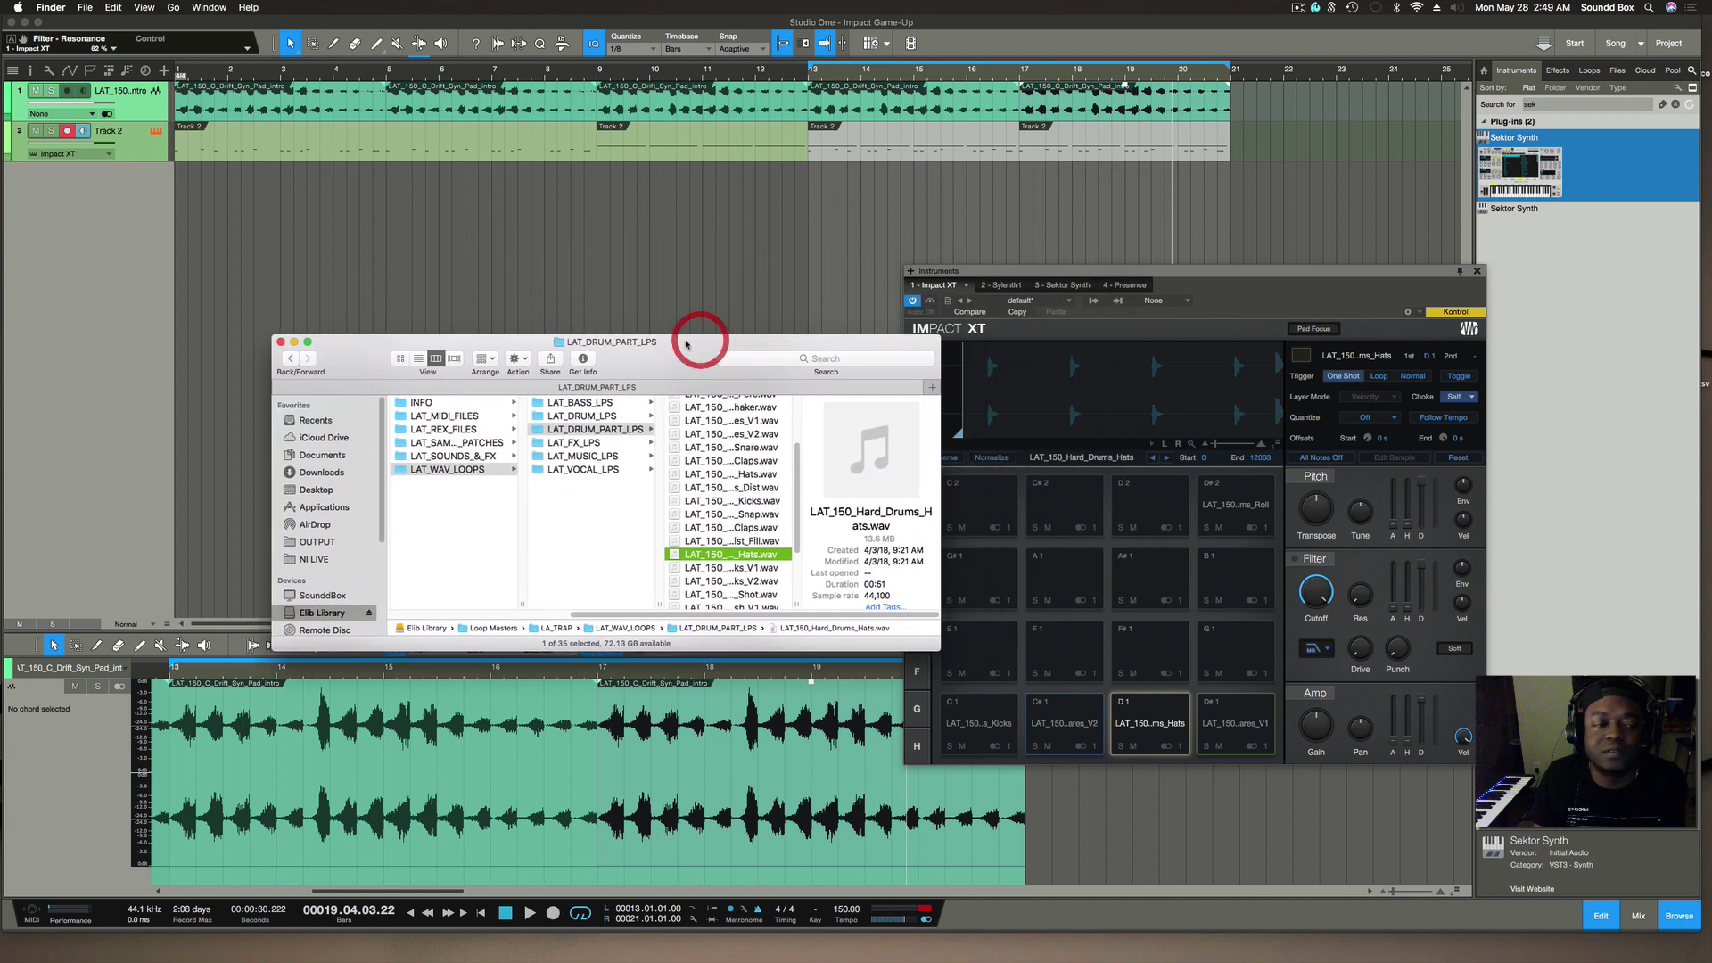
click(280, 342)
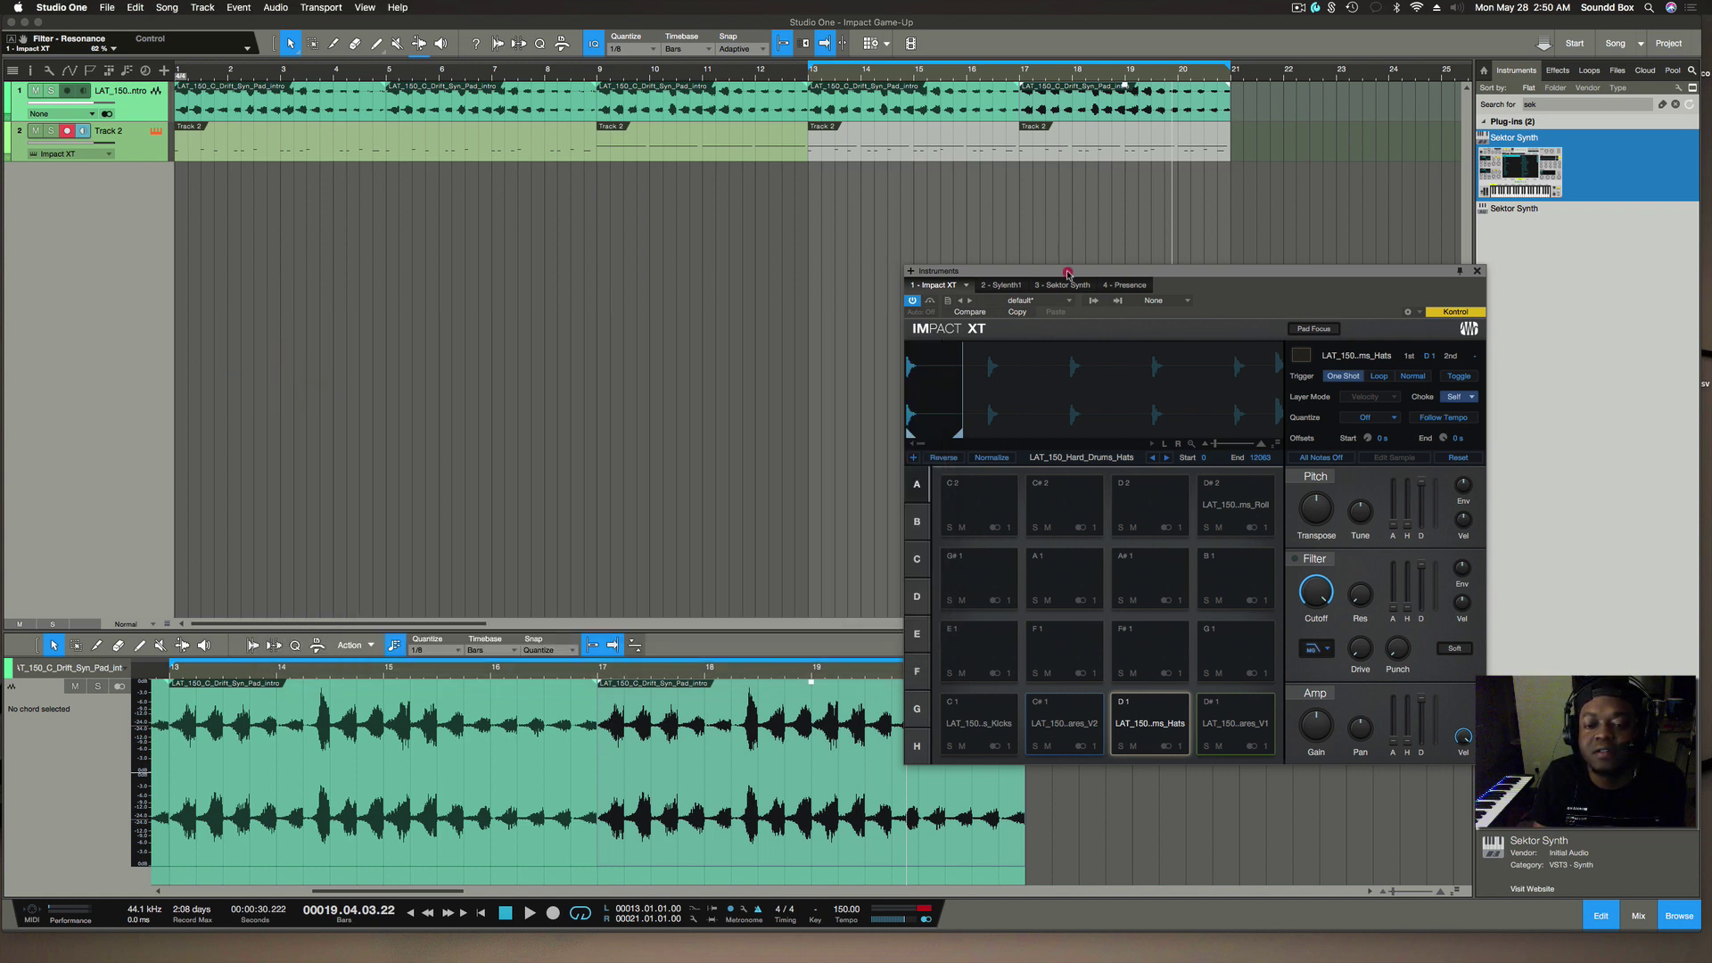
drag(1068, 273, 1278, 157)
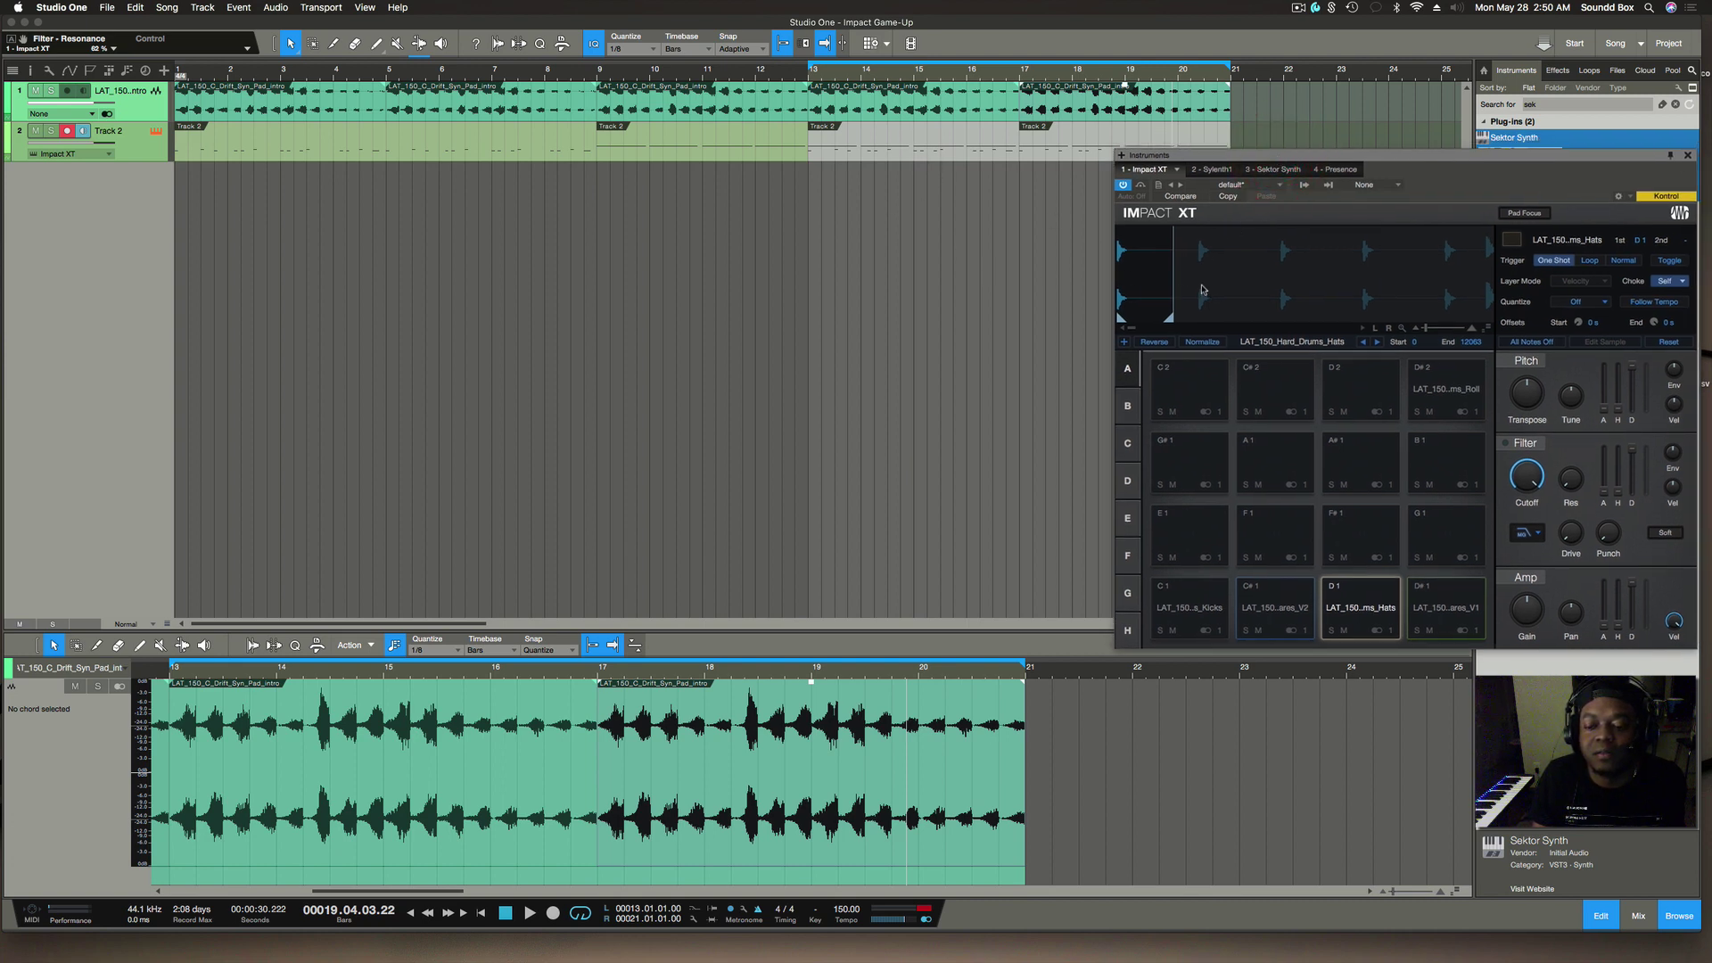
Insert an Impact XT pattern at the playhead on Track 2 and extend its start back to bar 13.
drag(1219, 158, 1155, 252)
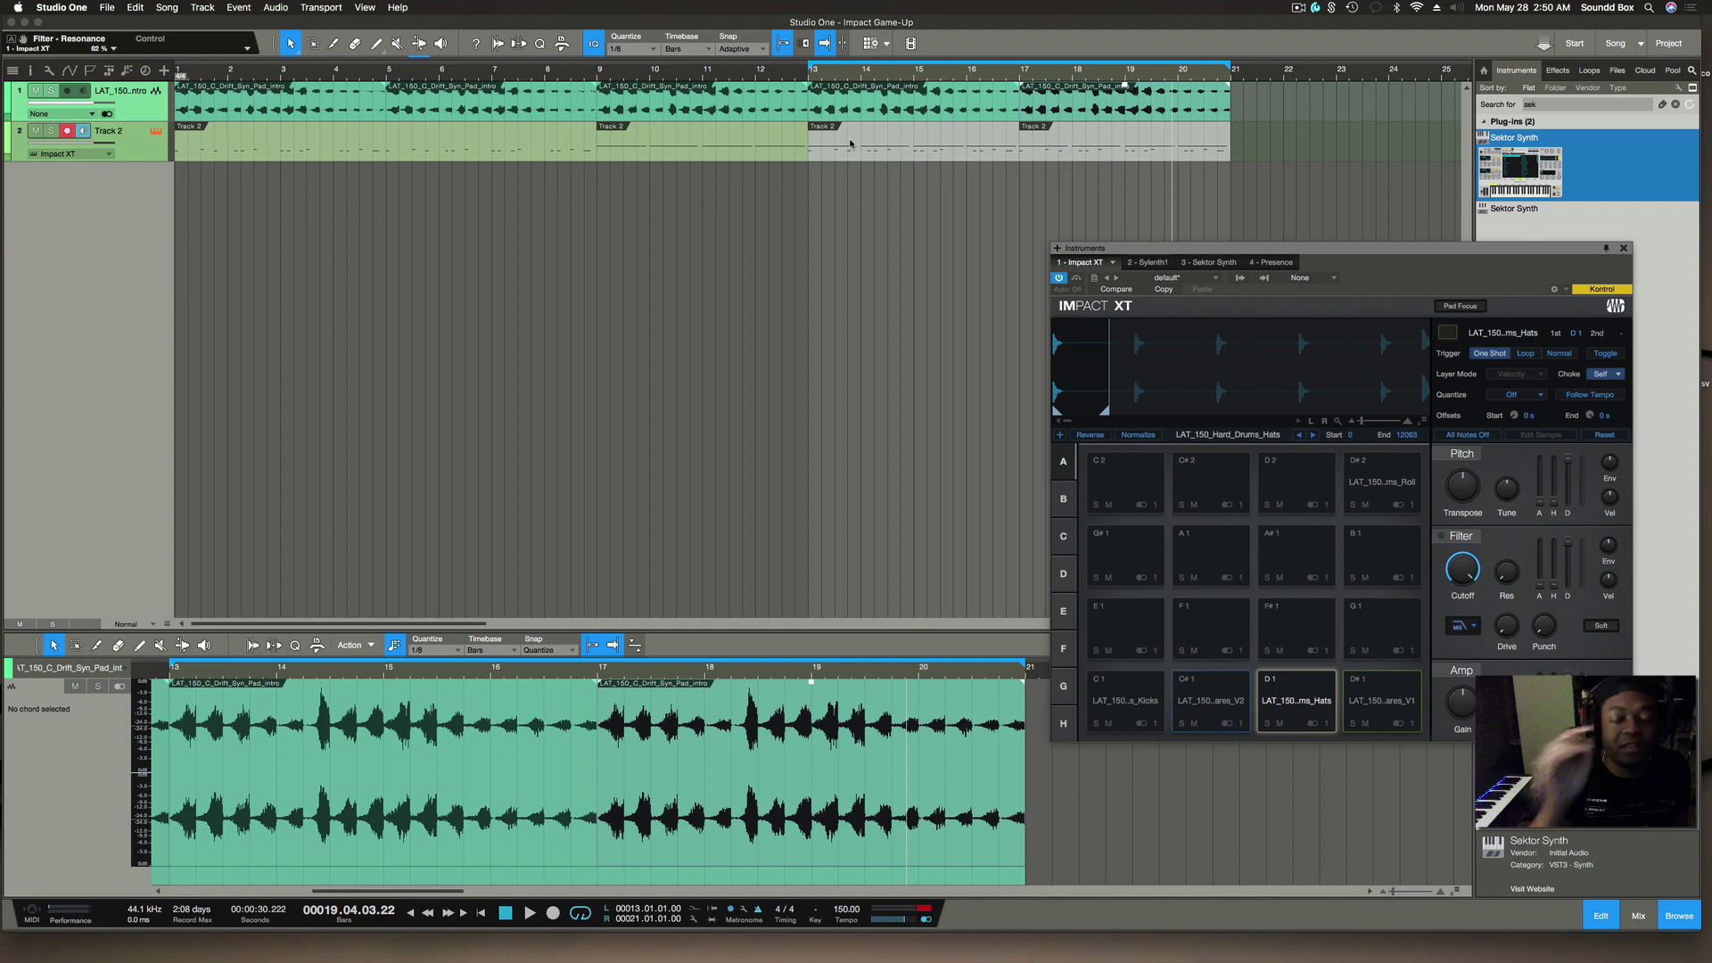
key(super+shift+p)
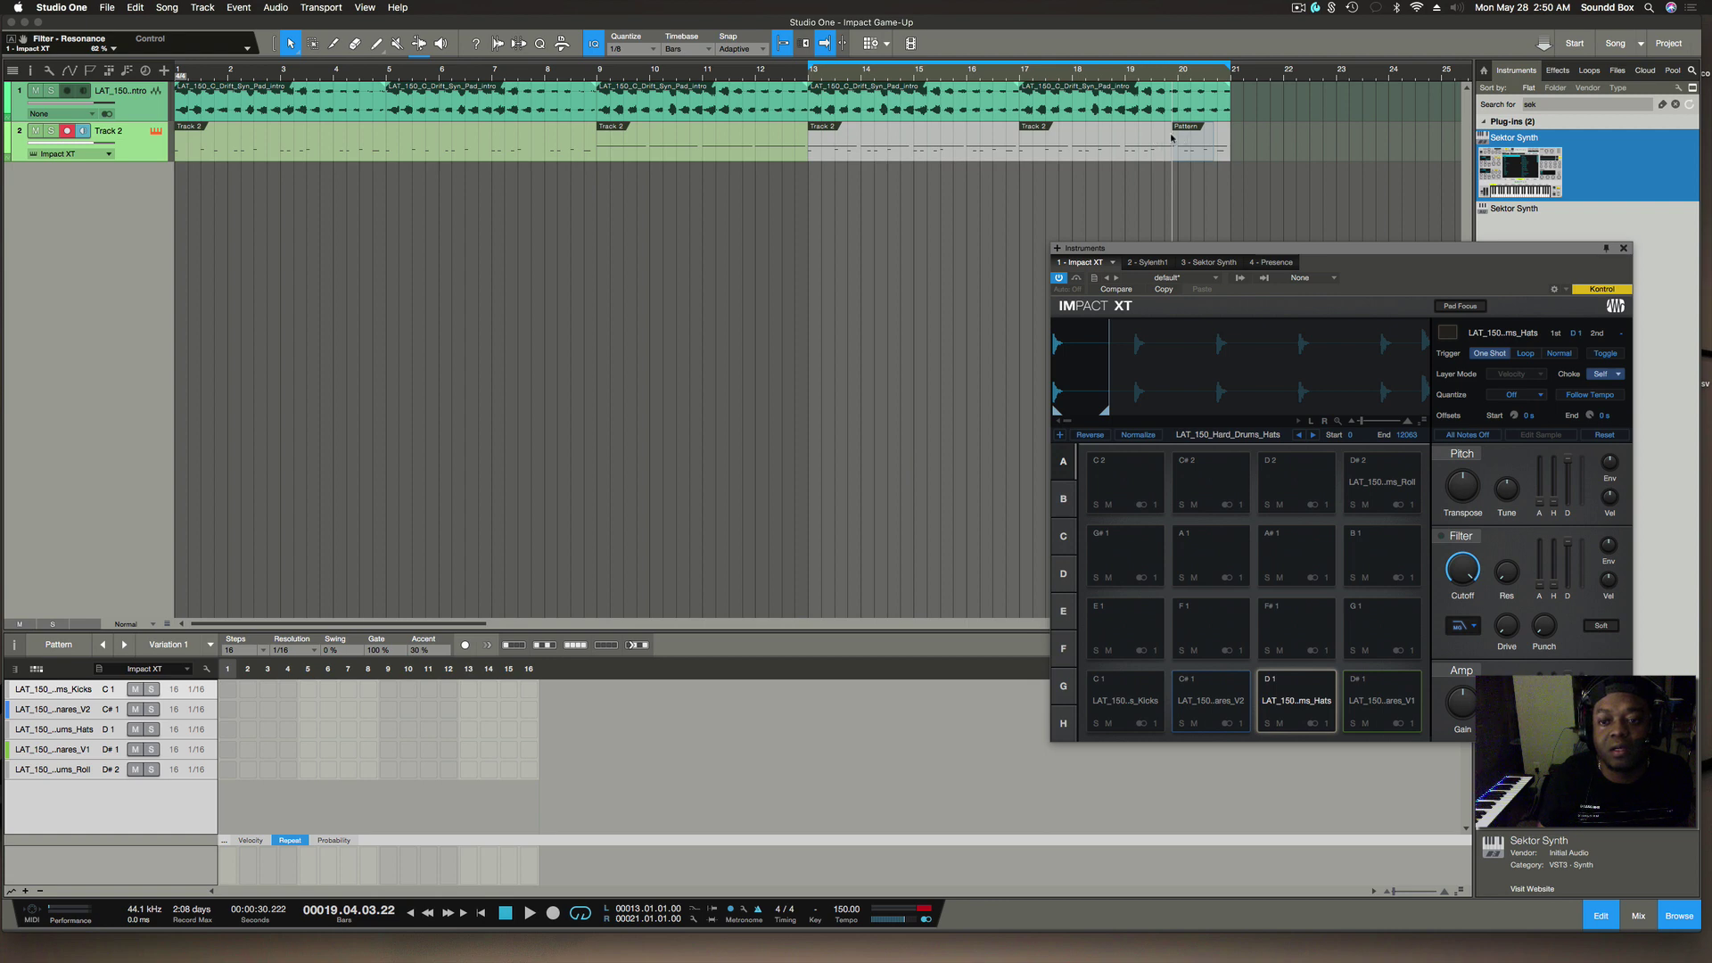
drag(1170, 136, 965, 149)
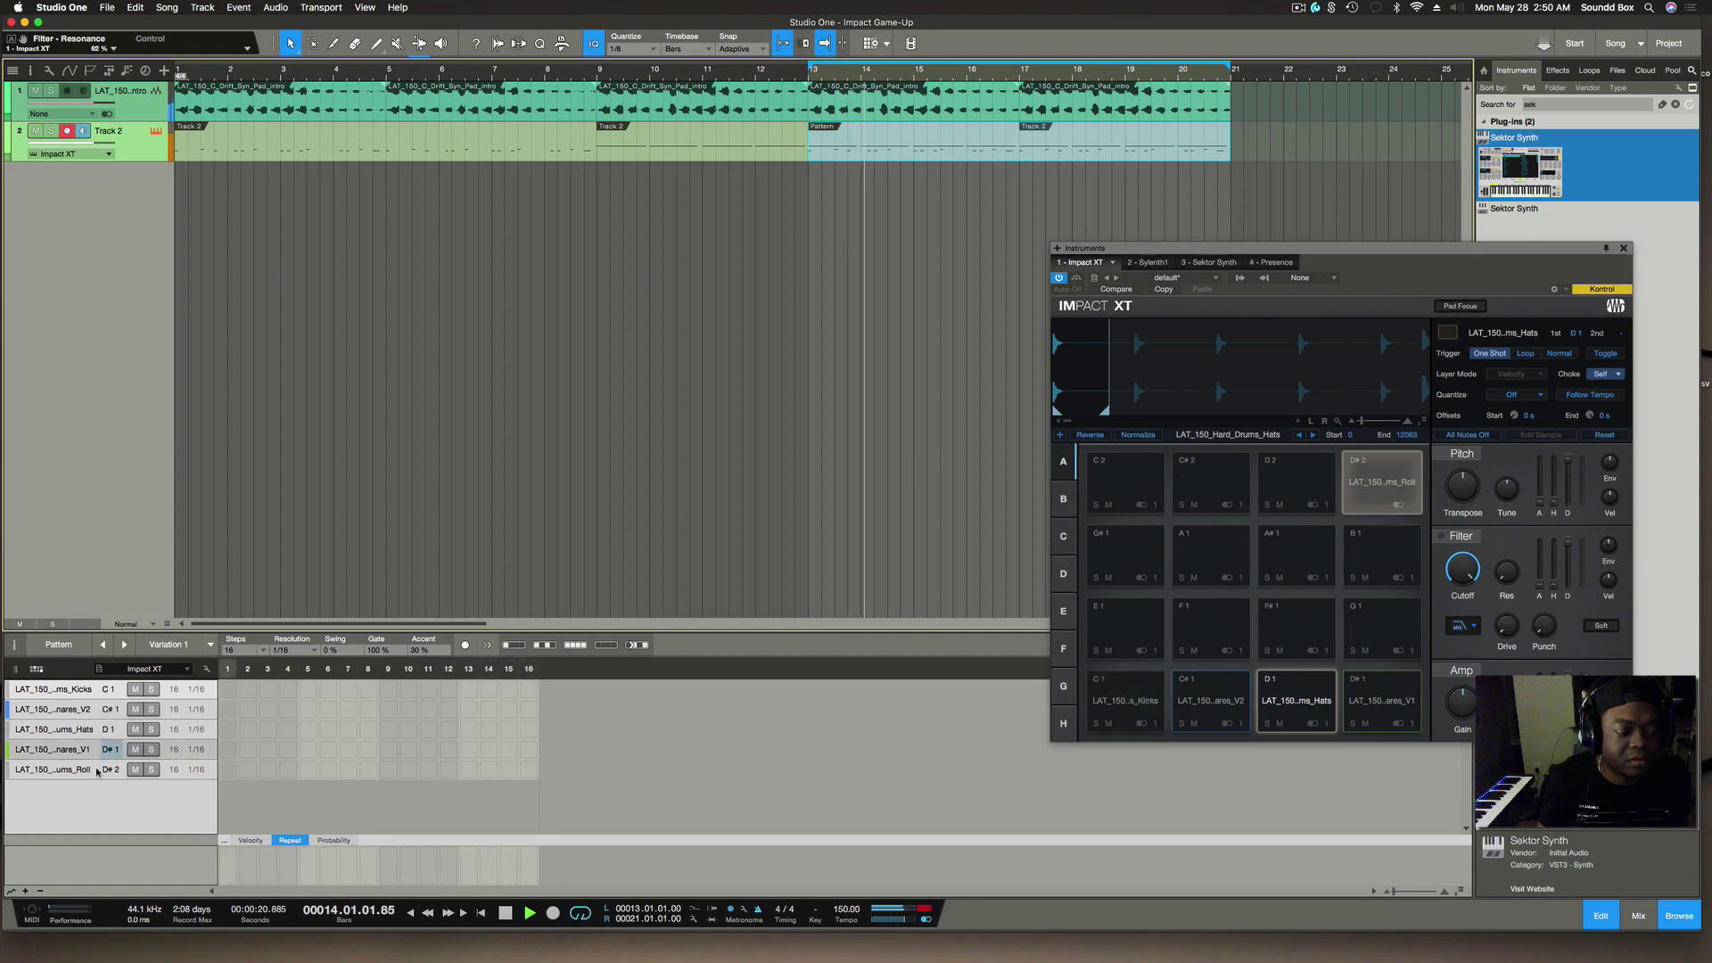
Try painting hats onto all 16 steps of the pattern, and undo it.
click(64, 749)
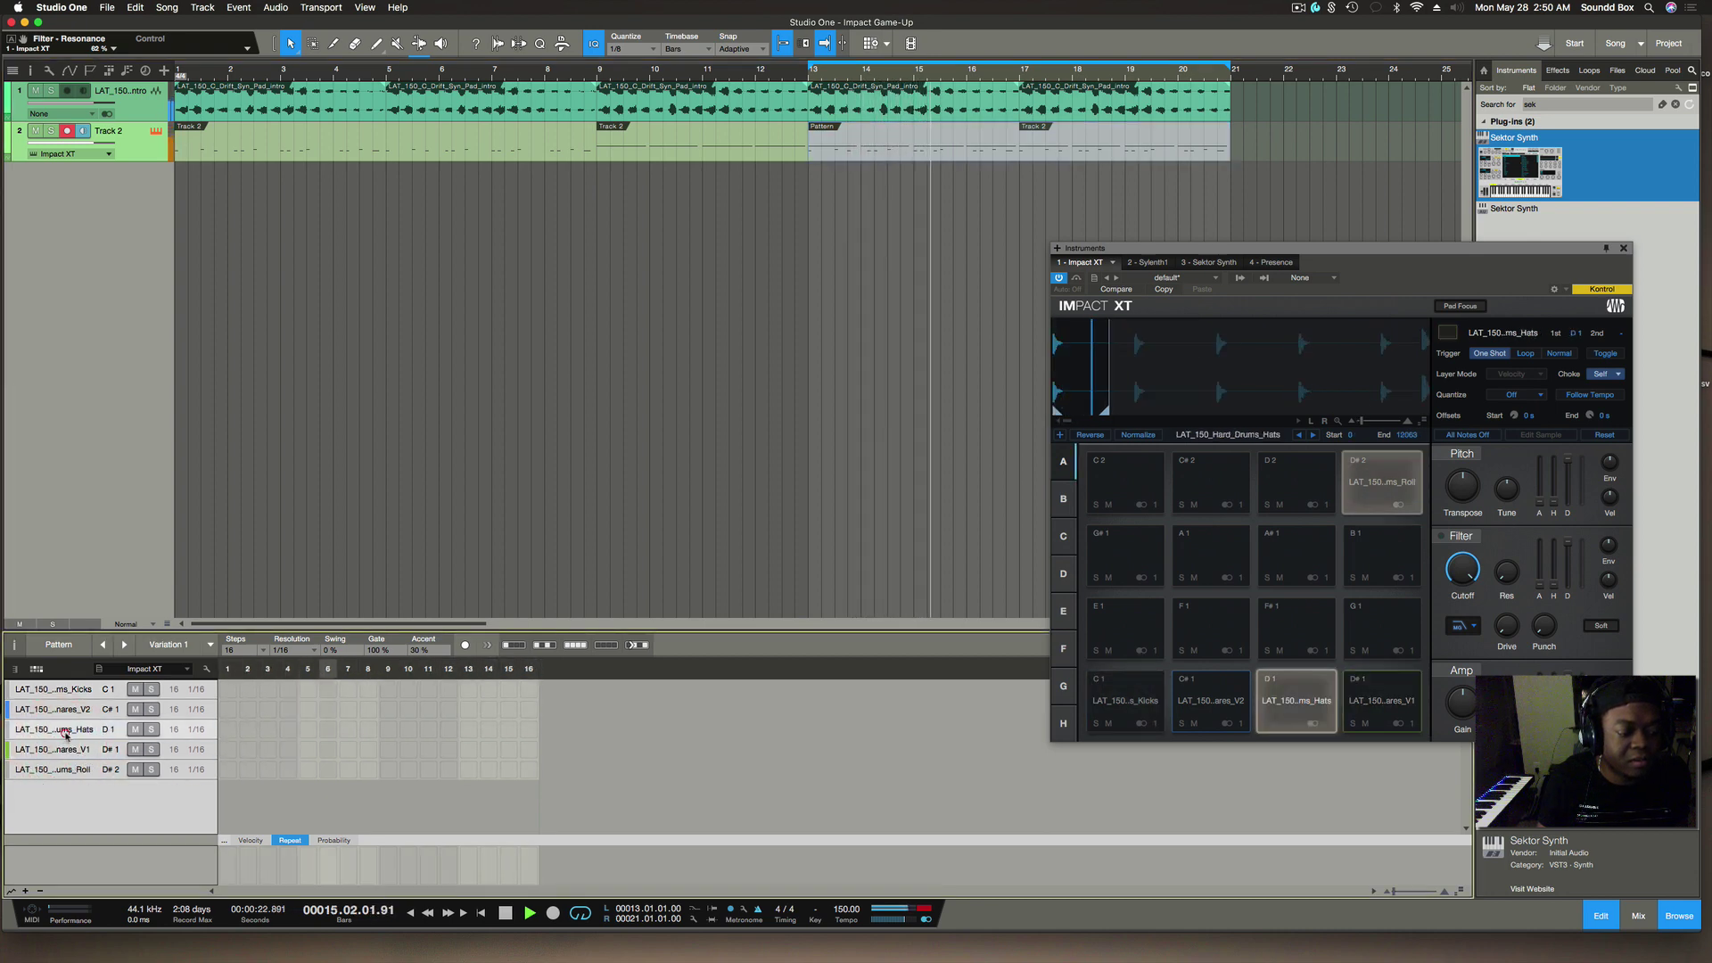
drag(229, 730, 535, 727)
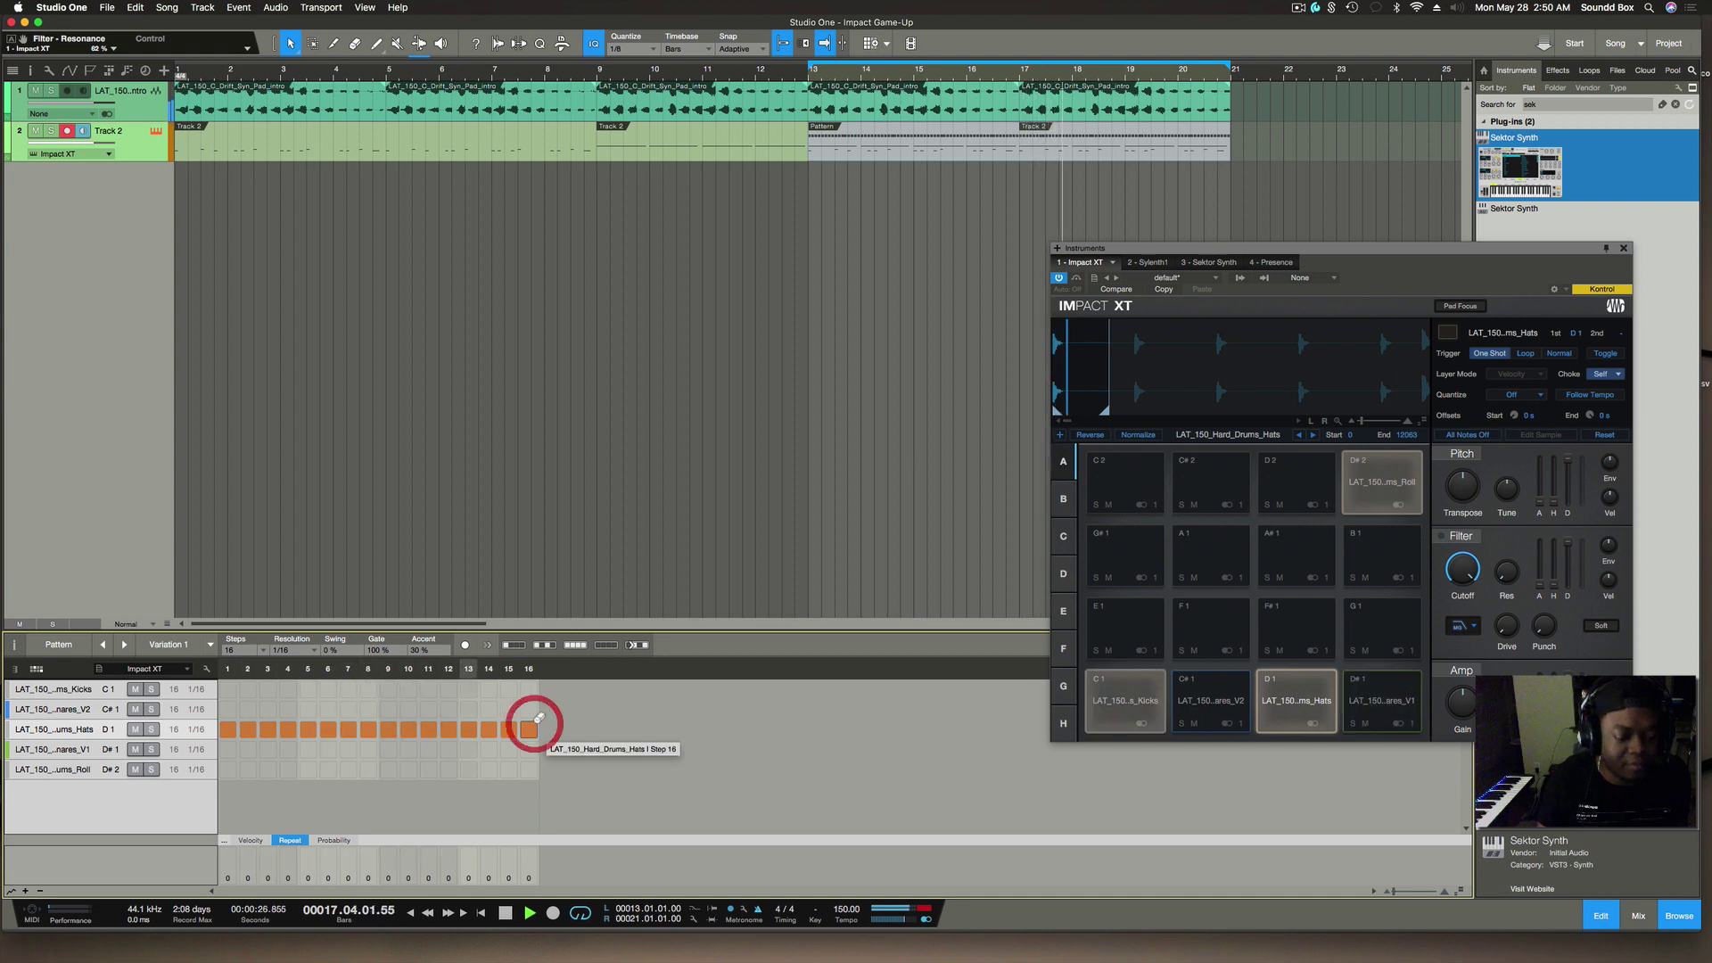
key(super+z)
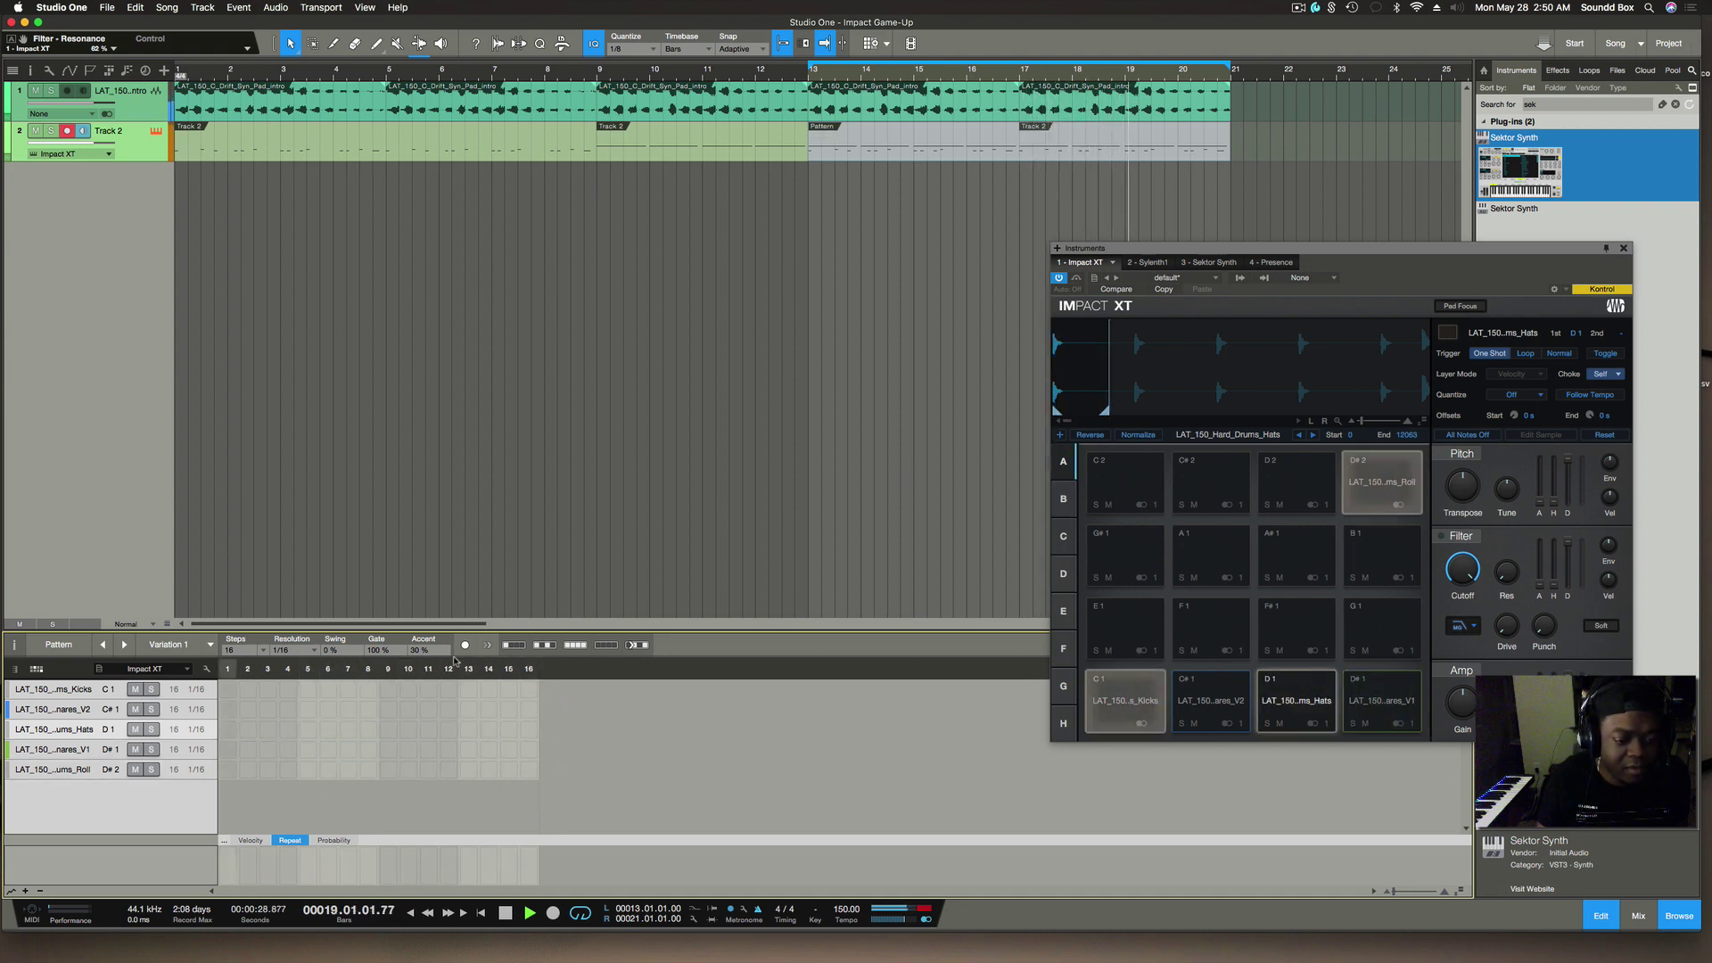
Extend the pattern to 32 steps with hats filled on every second step, and set step 21's repeat to 3.
click(572, 647)
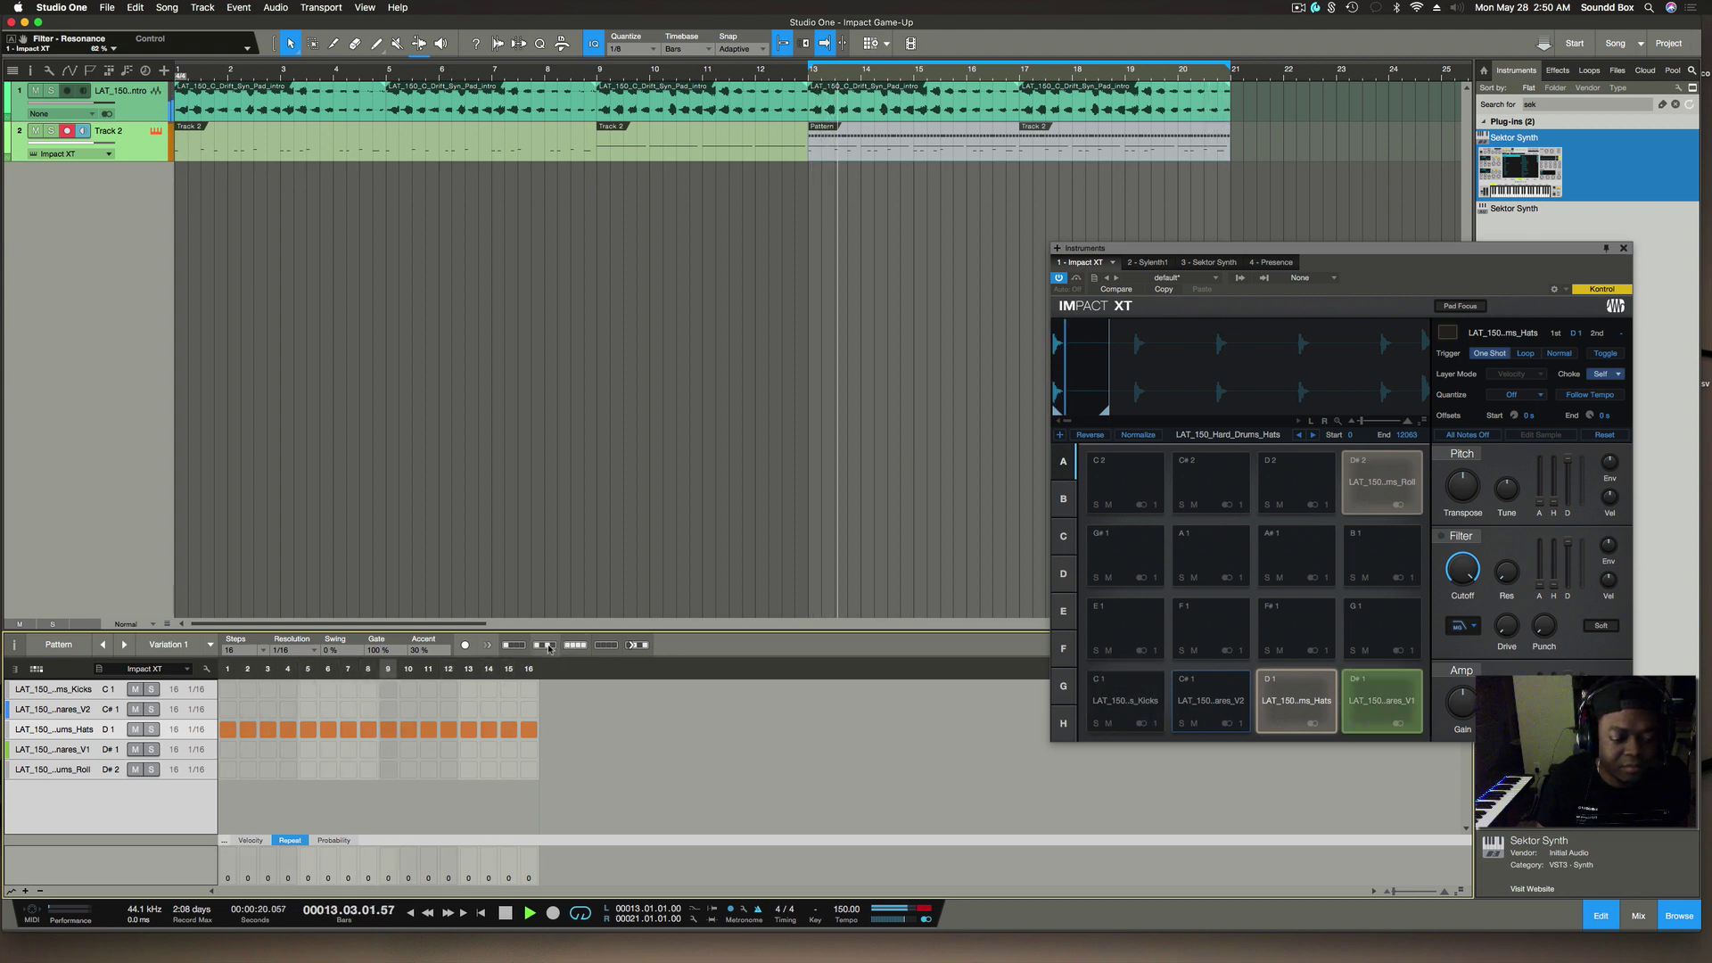
click(546, 646)
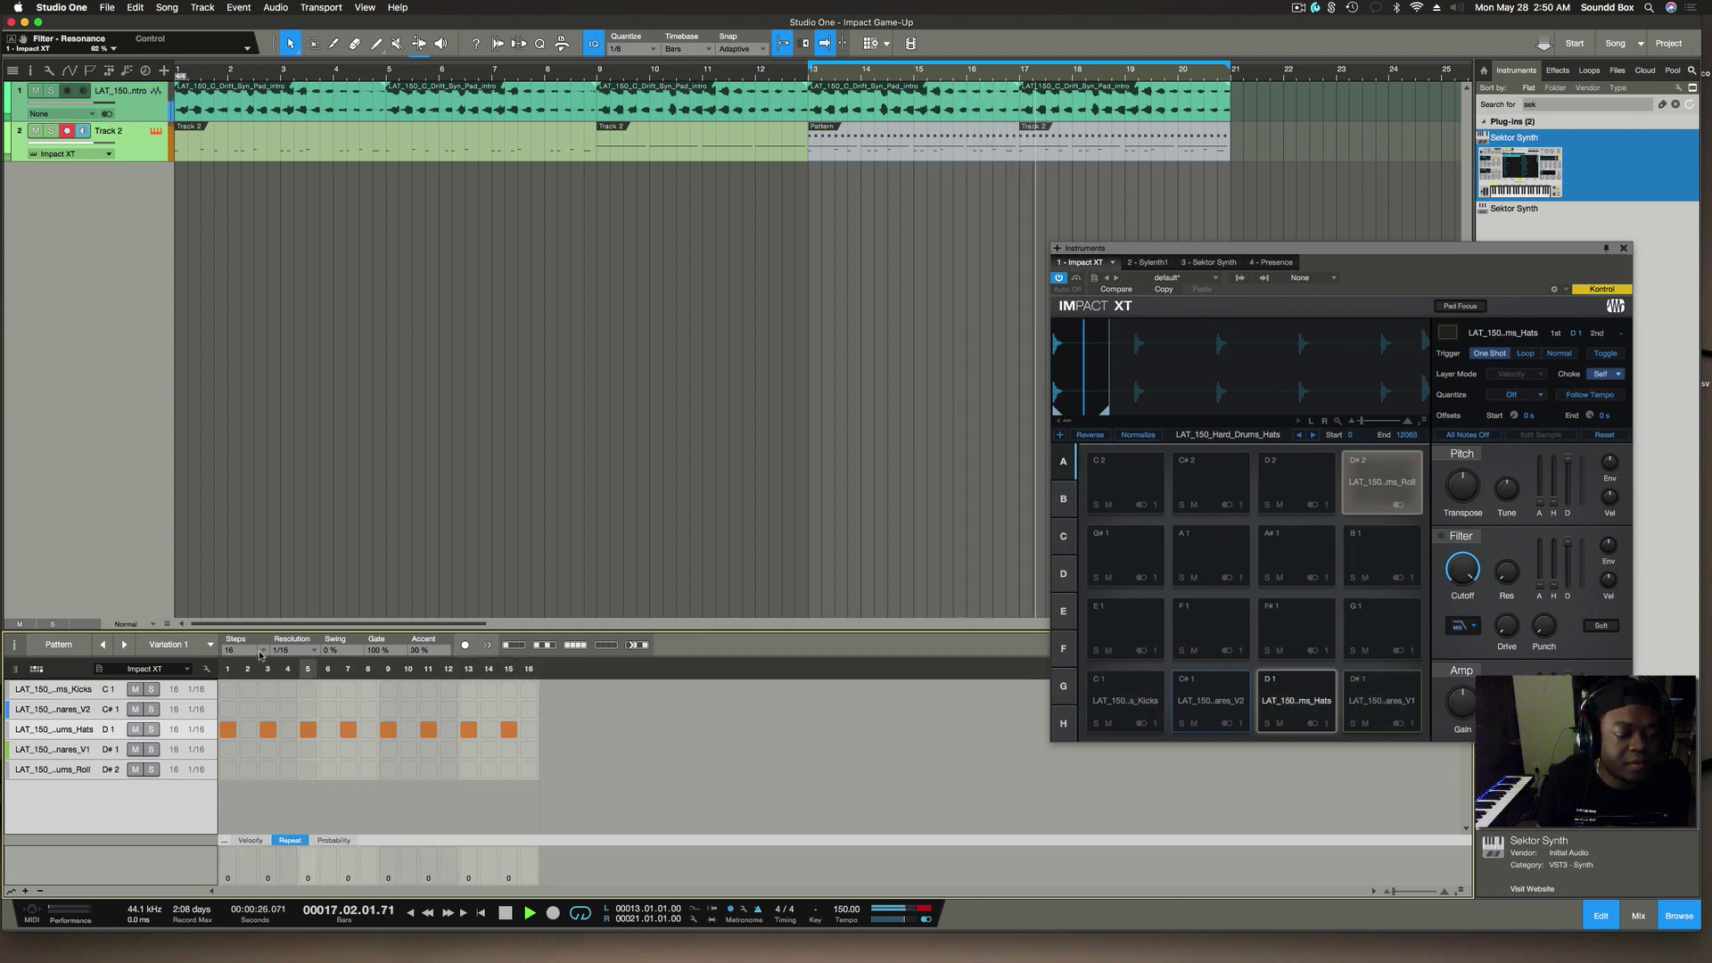
click(263, 650)
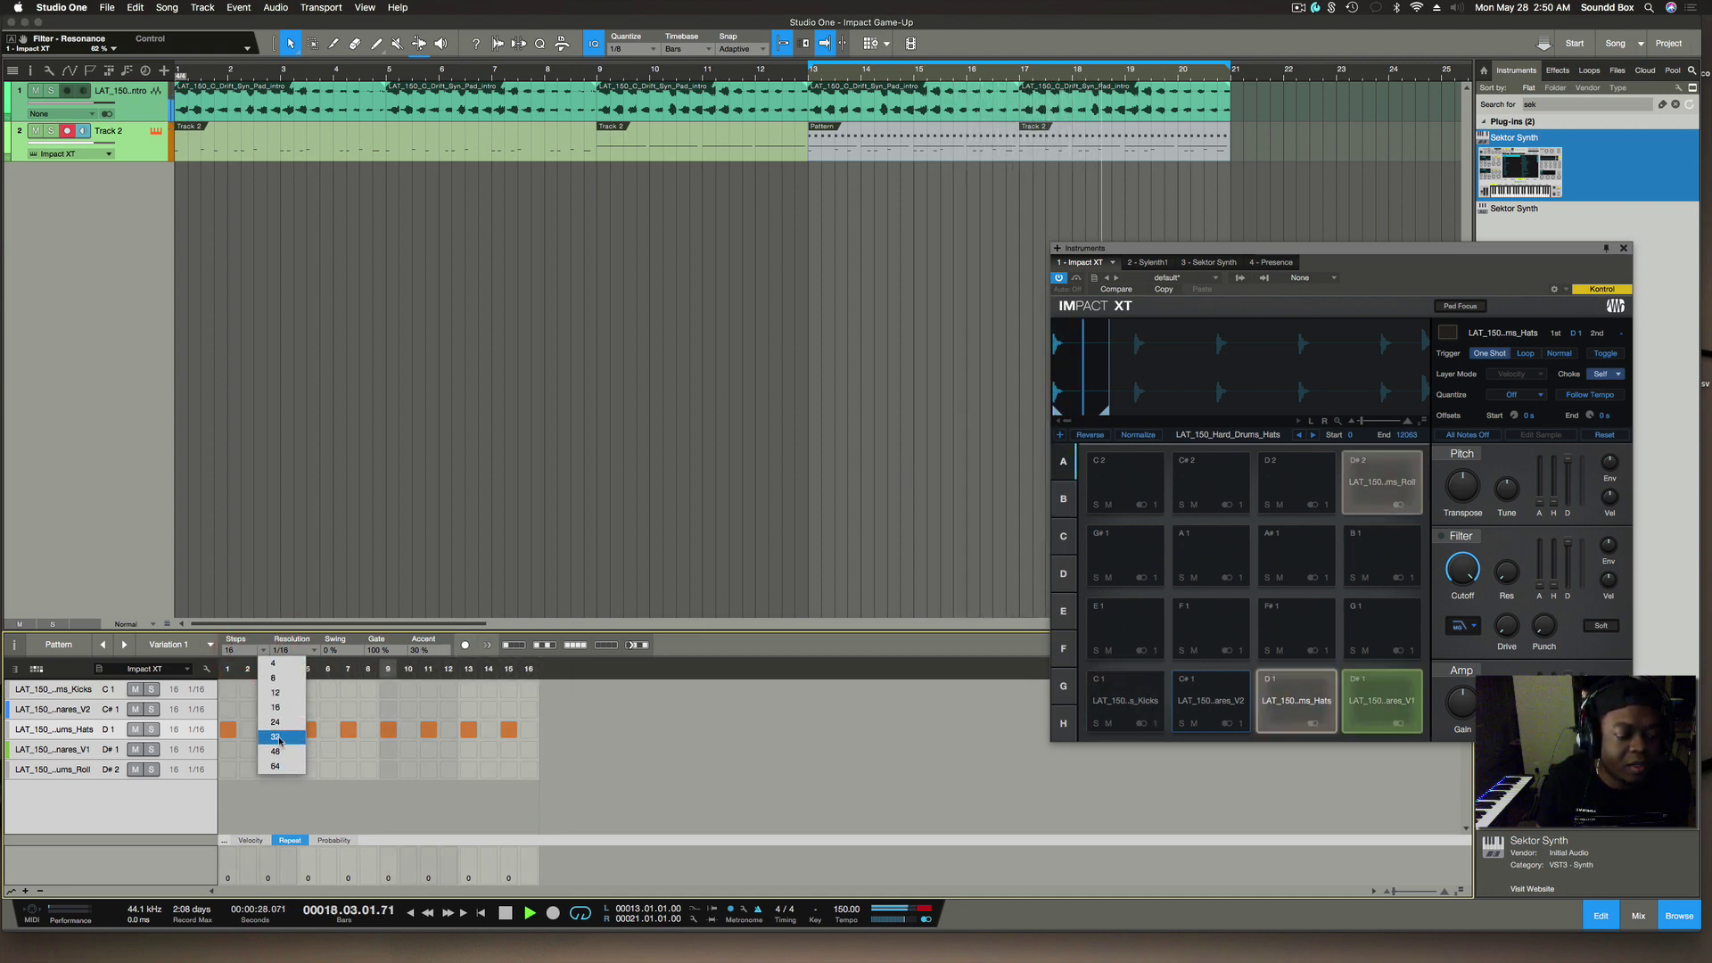
click(280, 739)
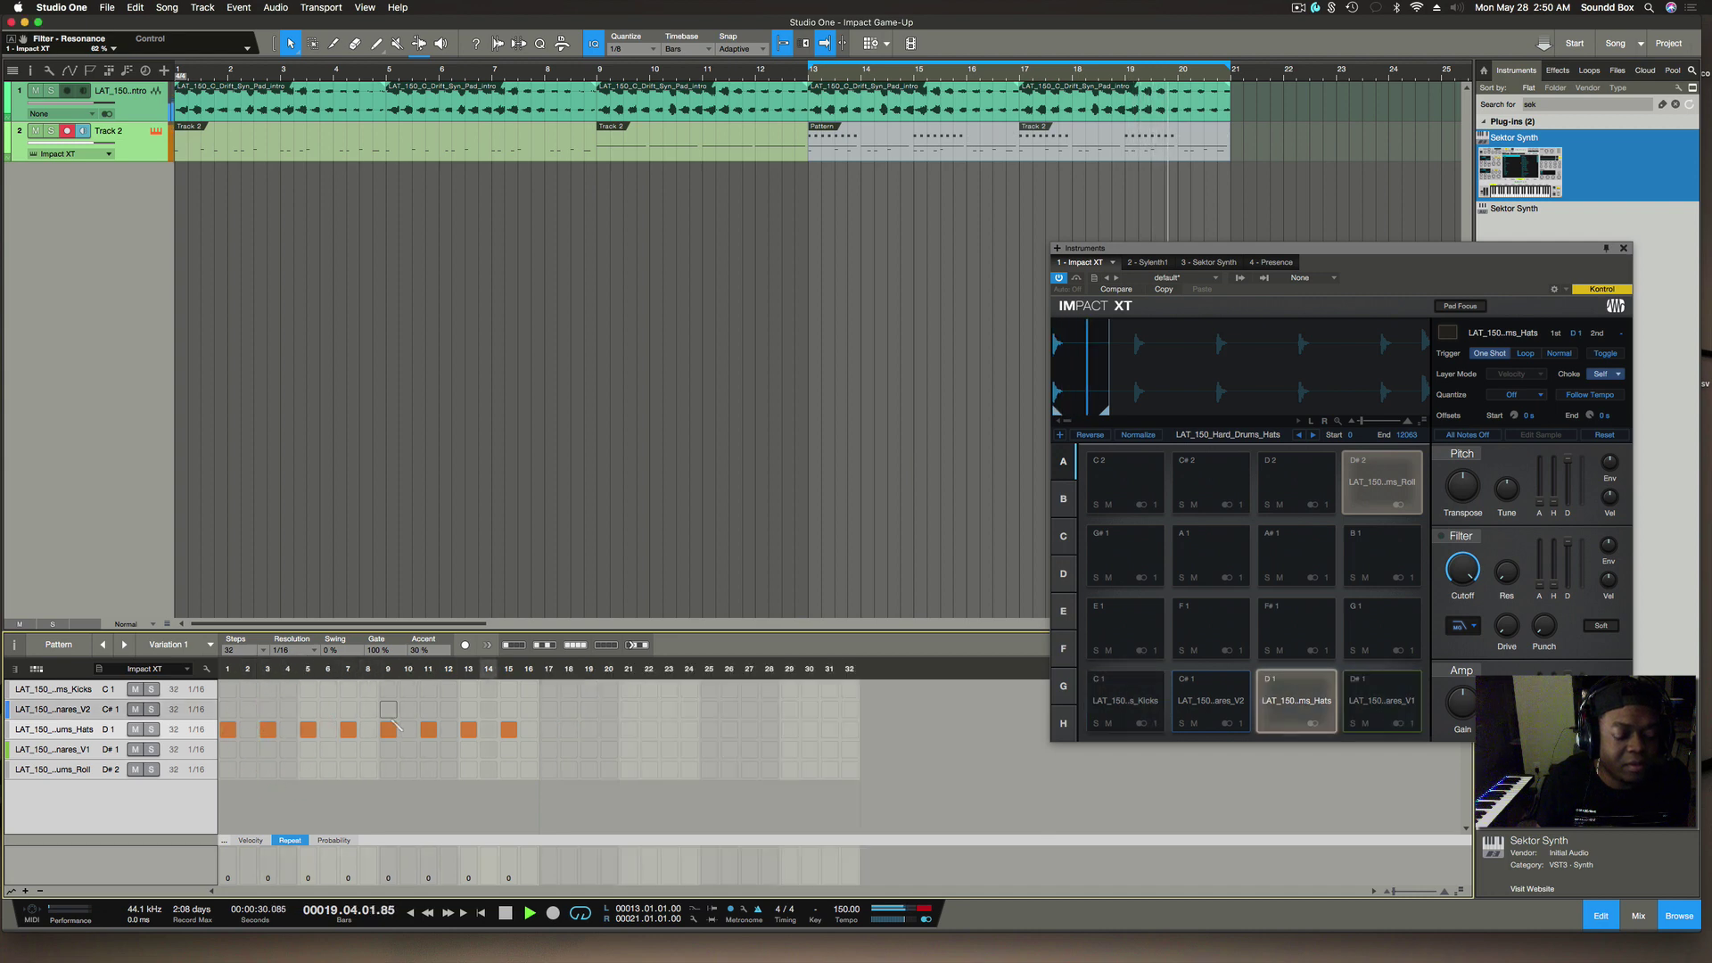
click(547, 646)
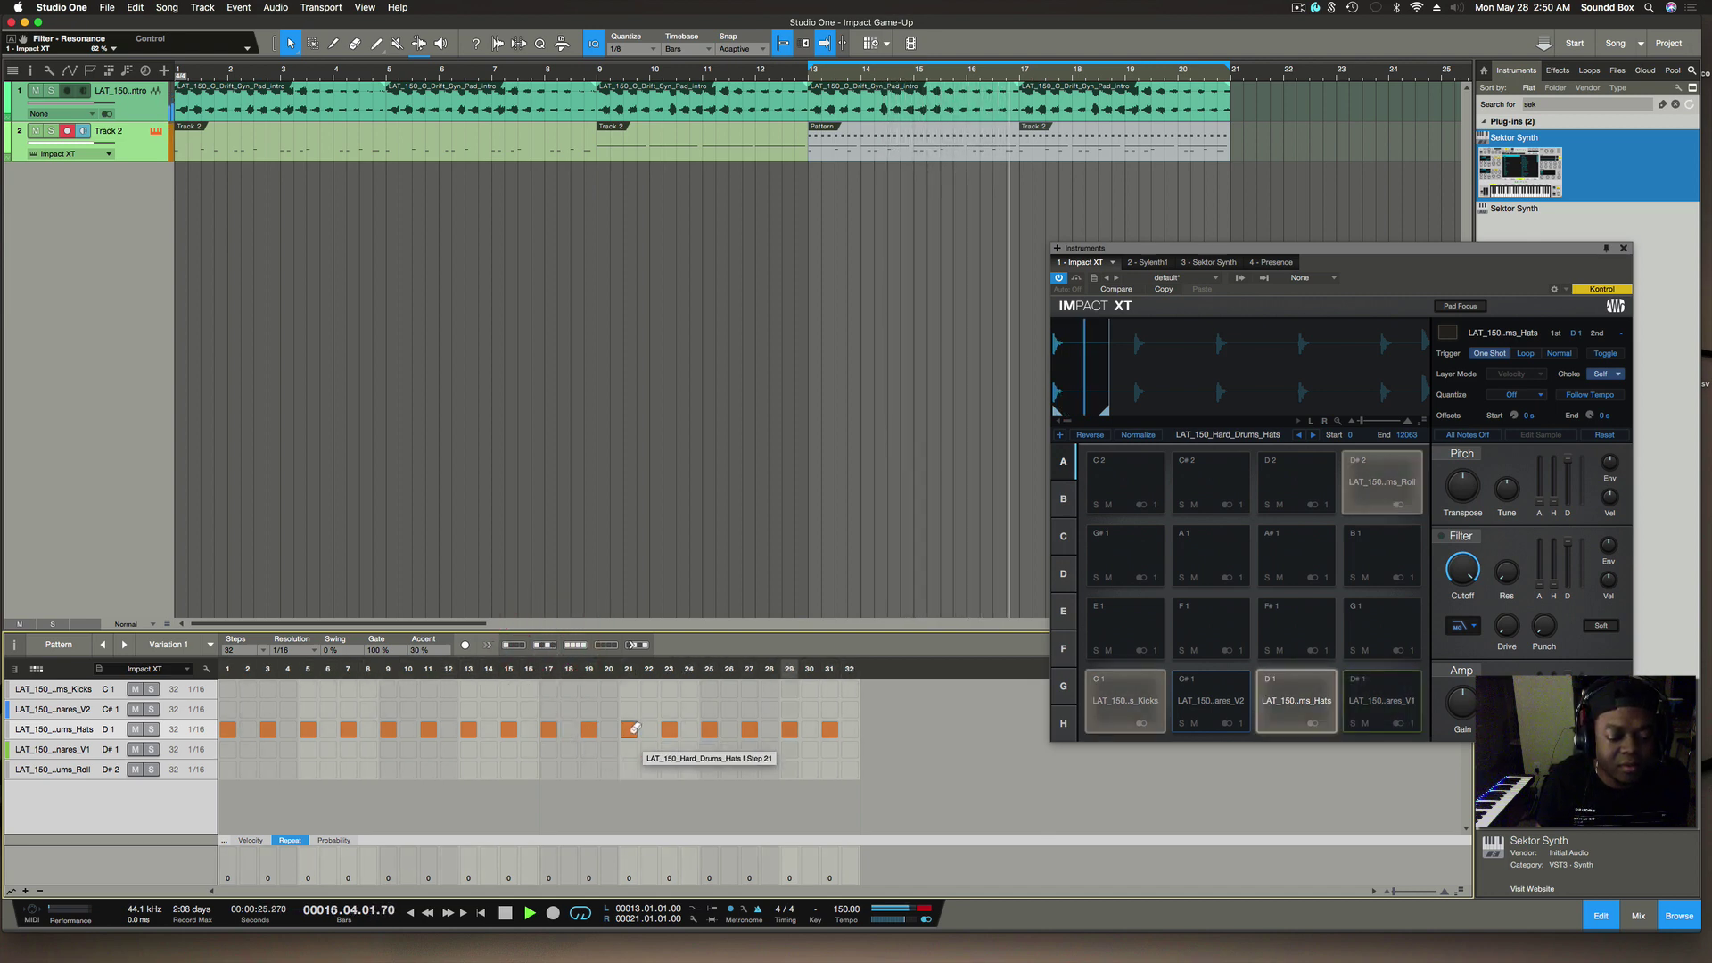
drag(630, 878, 630, 867)
click(631, 873)
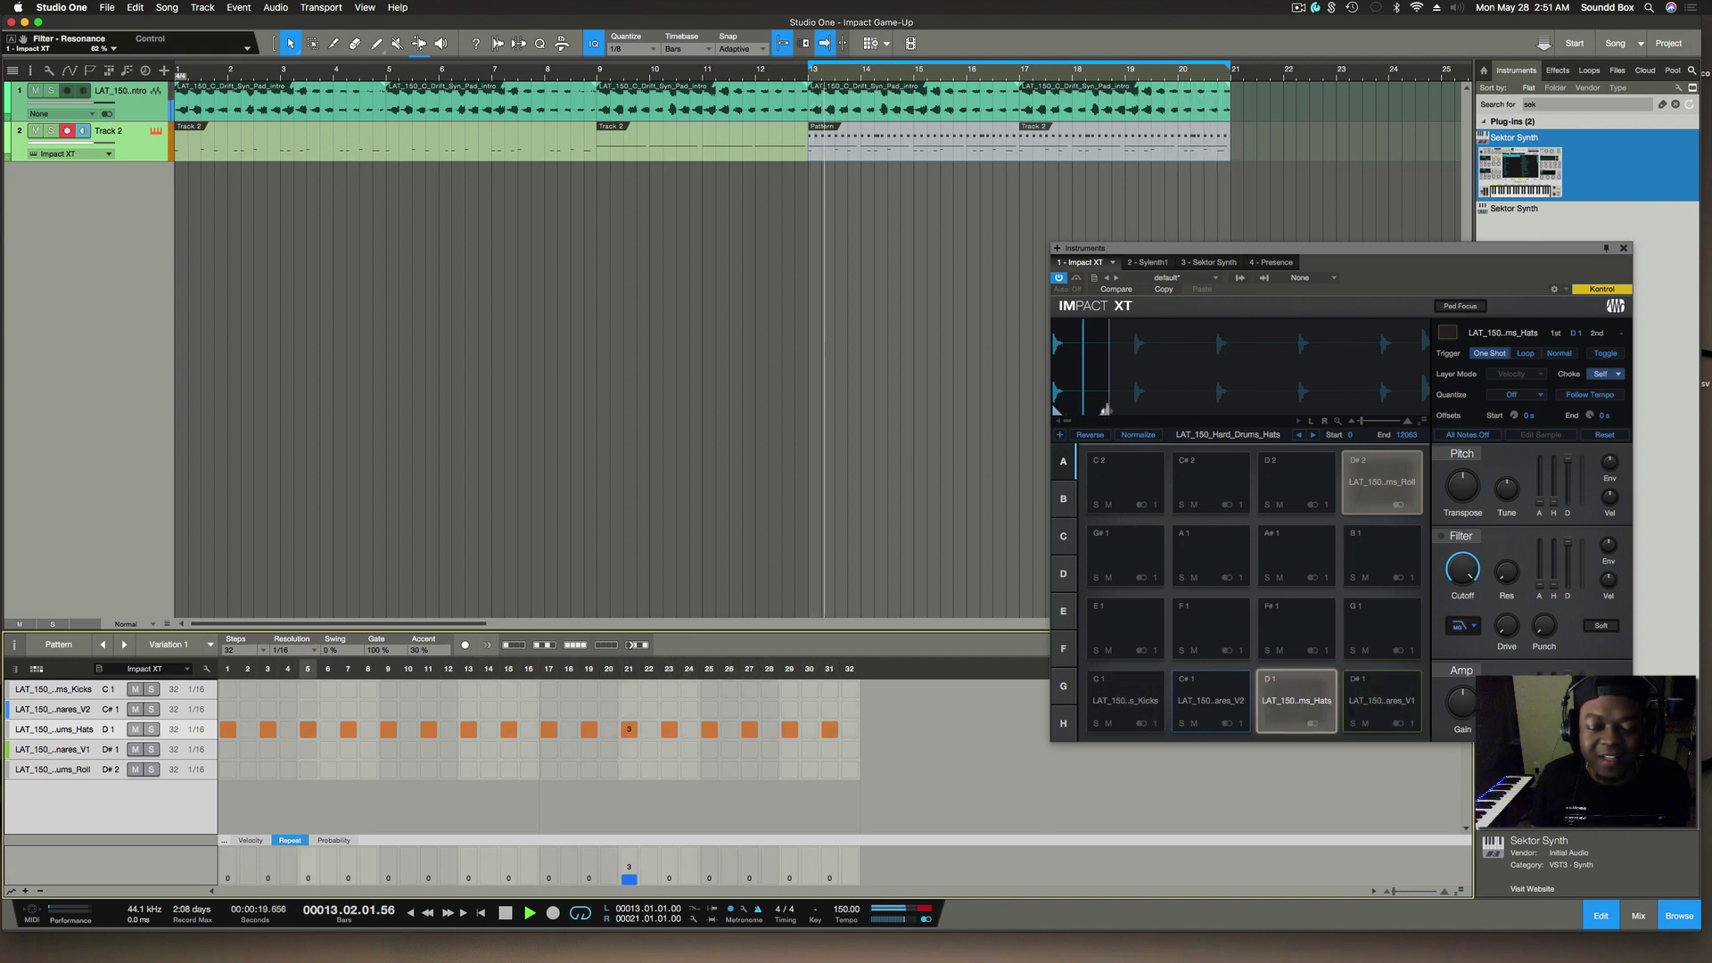
Adjust the end of the hats sample on a magnified waveform and transpose the D 1 pad to -14.
drag(1104, 410, 1079, 415)
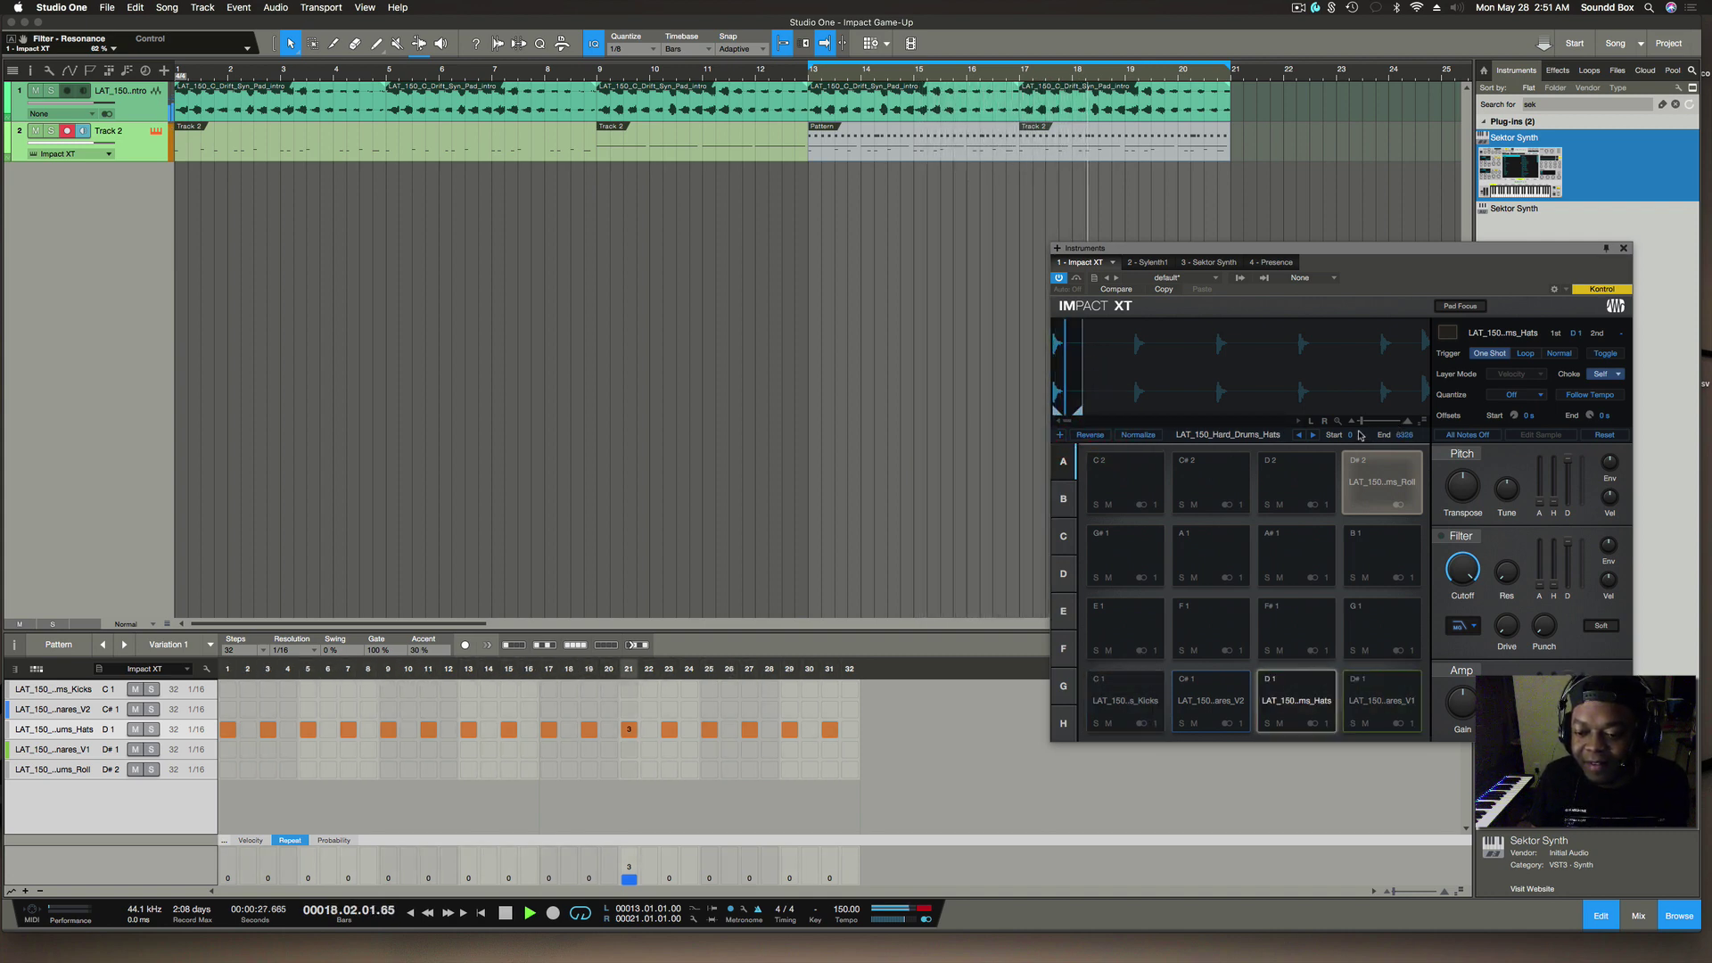
drag(1361, 421, 1369, 424)
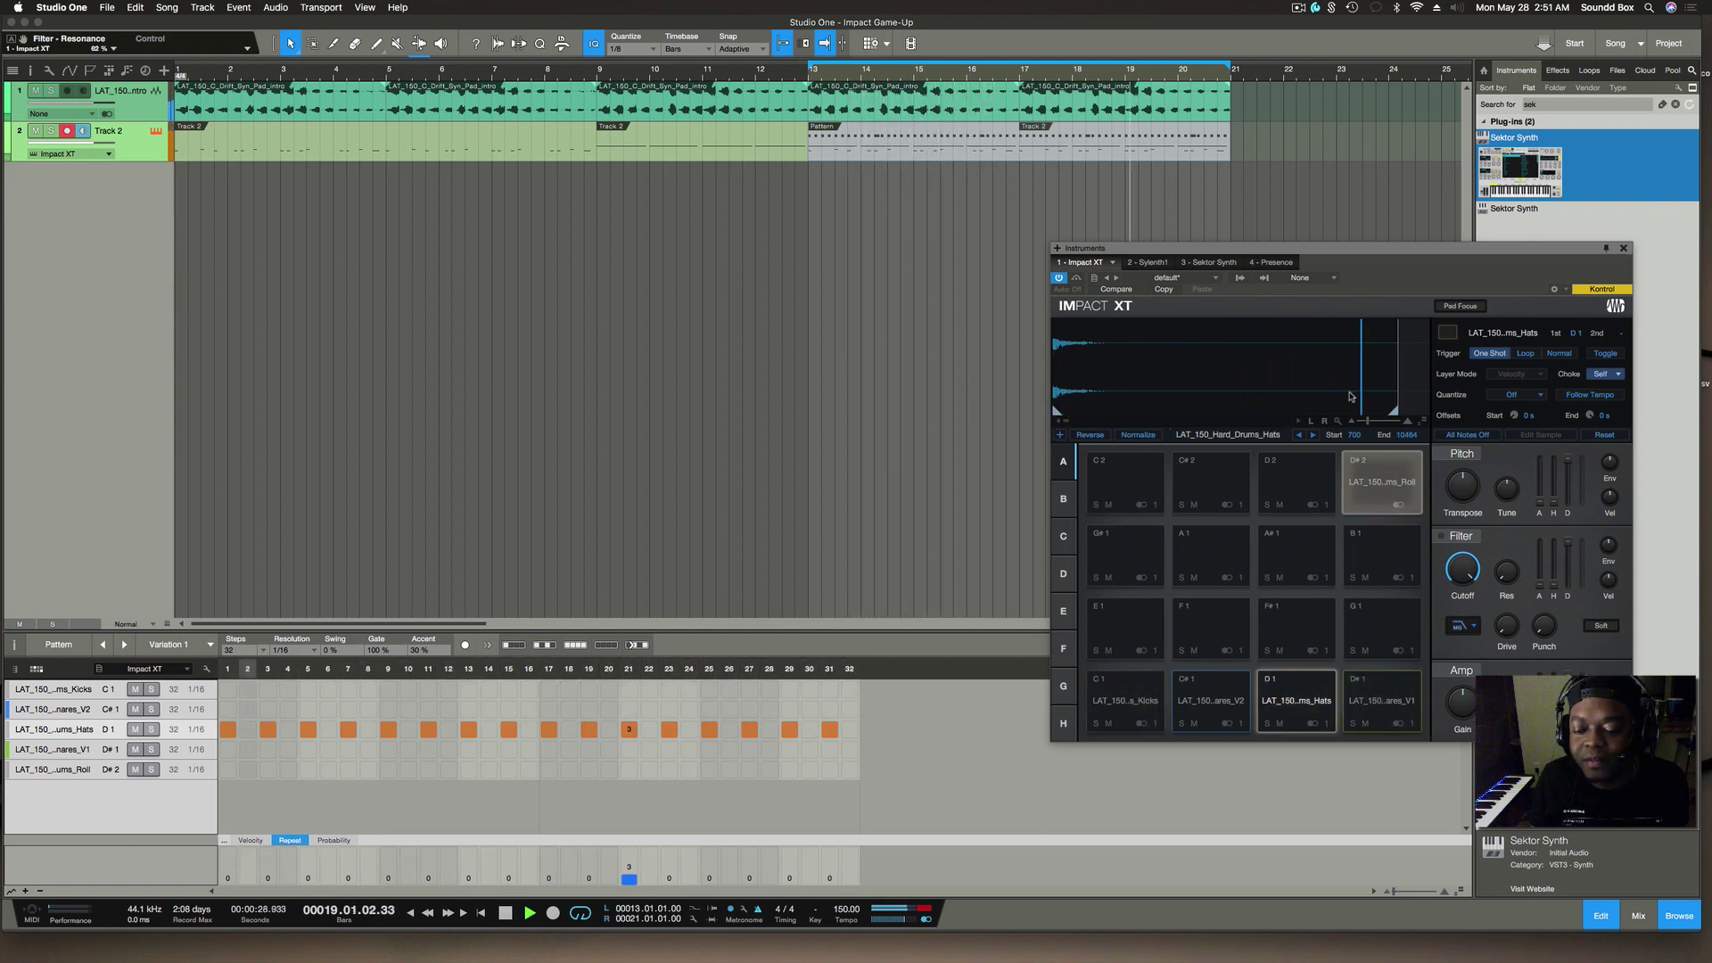
key(space)
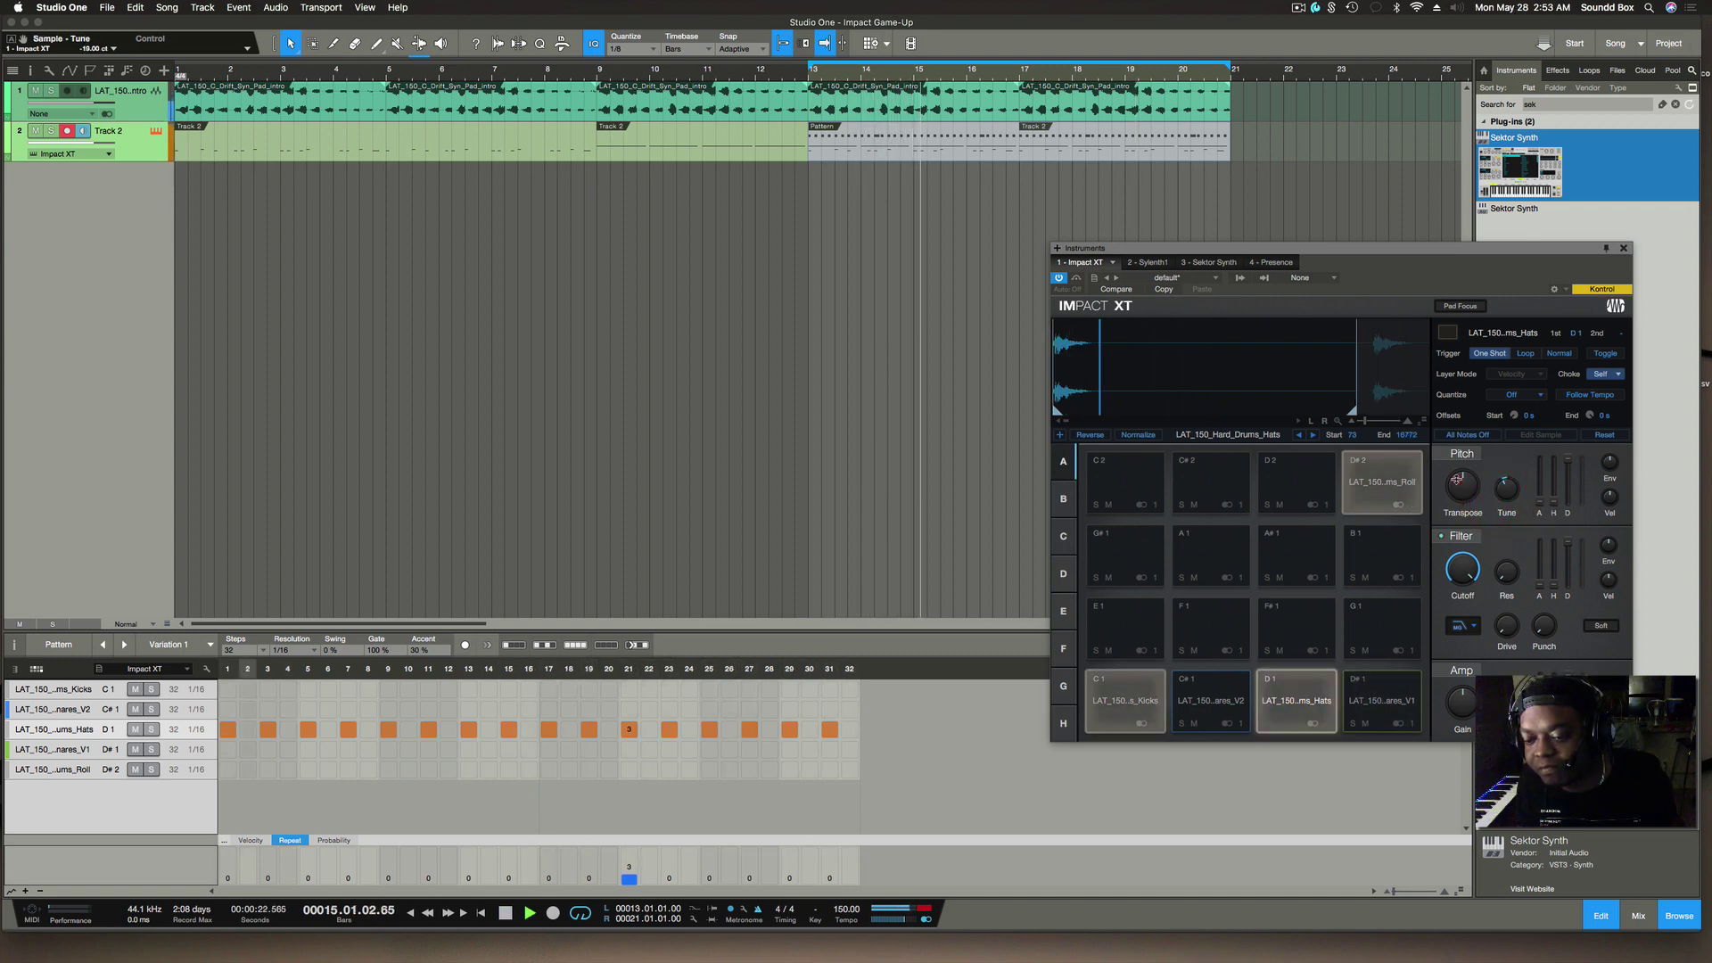
drag(1463, 486, 1458, 489)
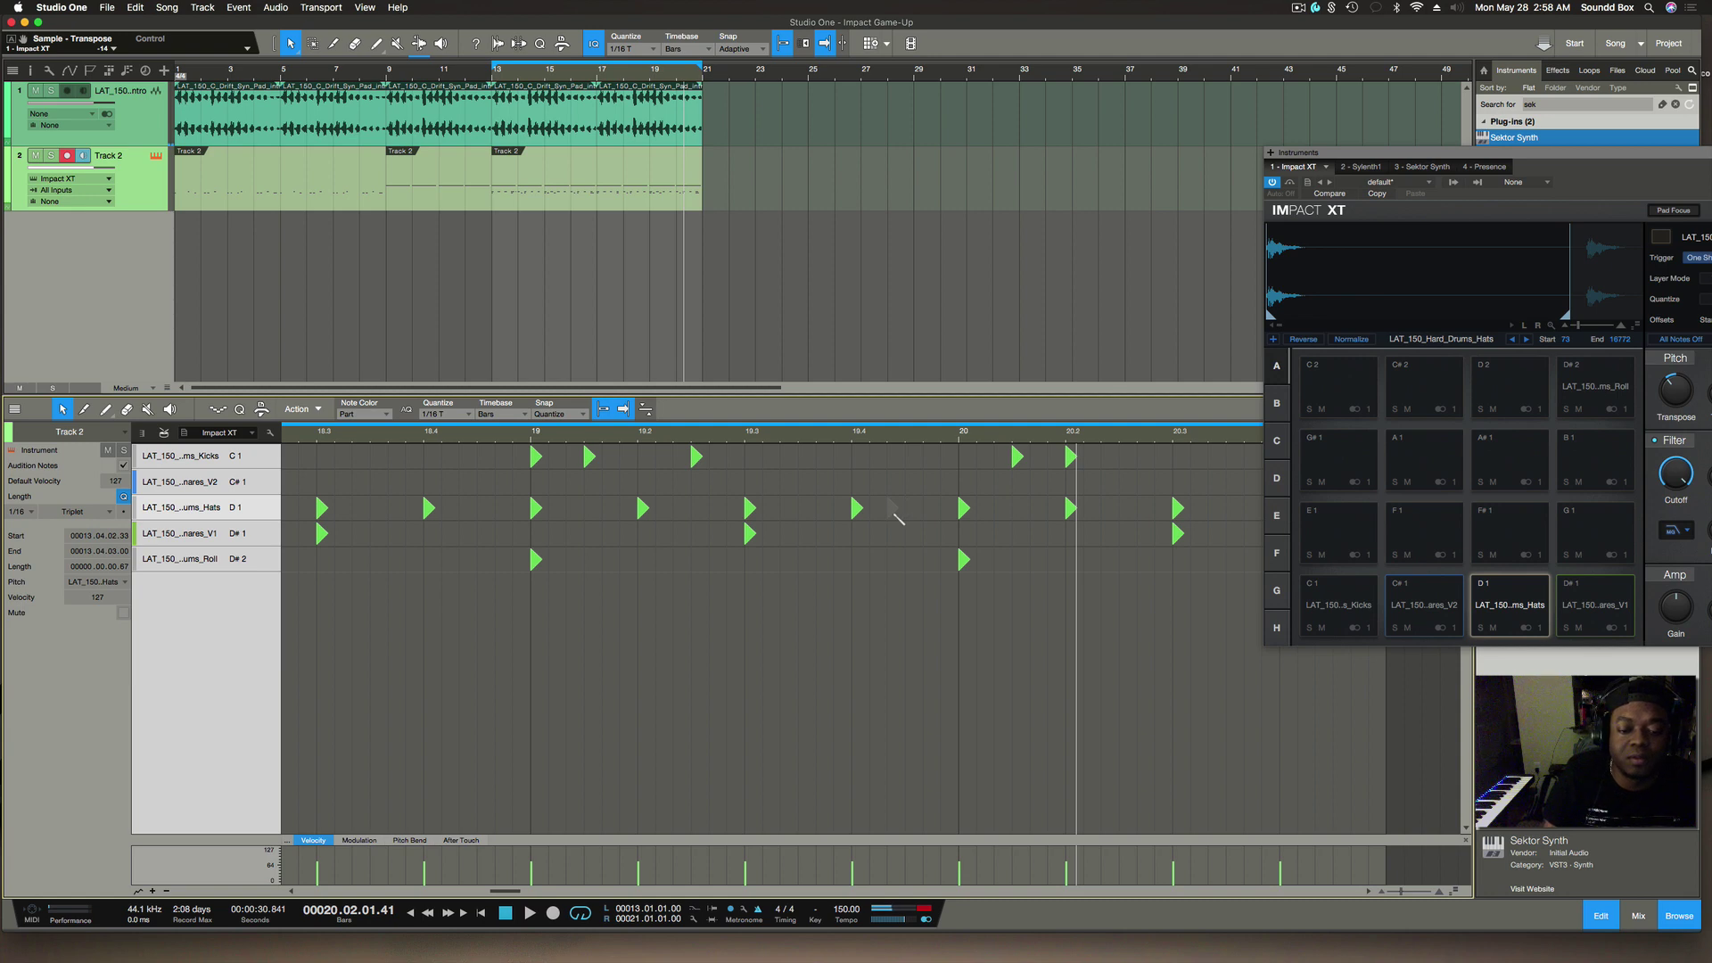
Add two triplet hat notes on the D 1 row between 19.4 and bar 20 and play the result.
double_click(892, 512)
double_click(929, 512)
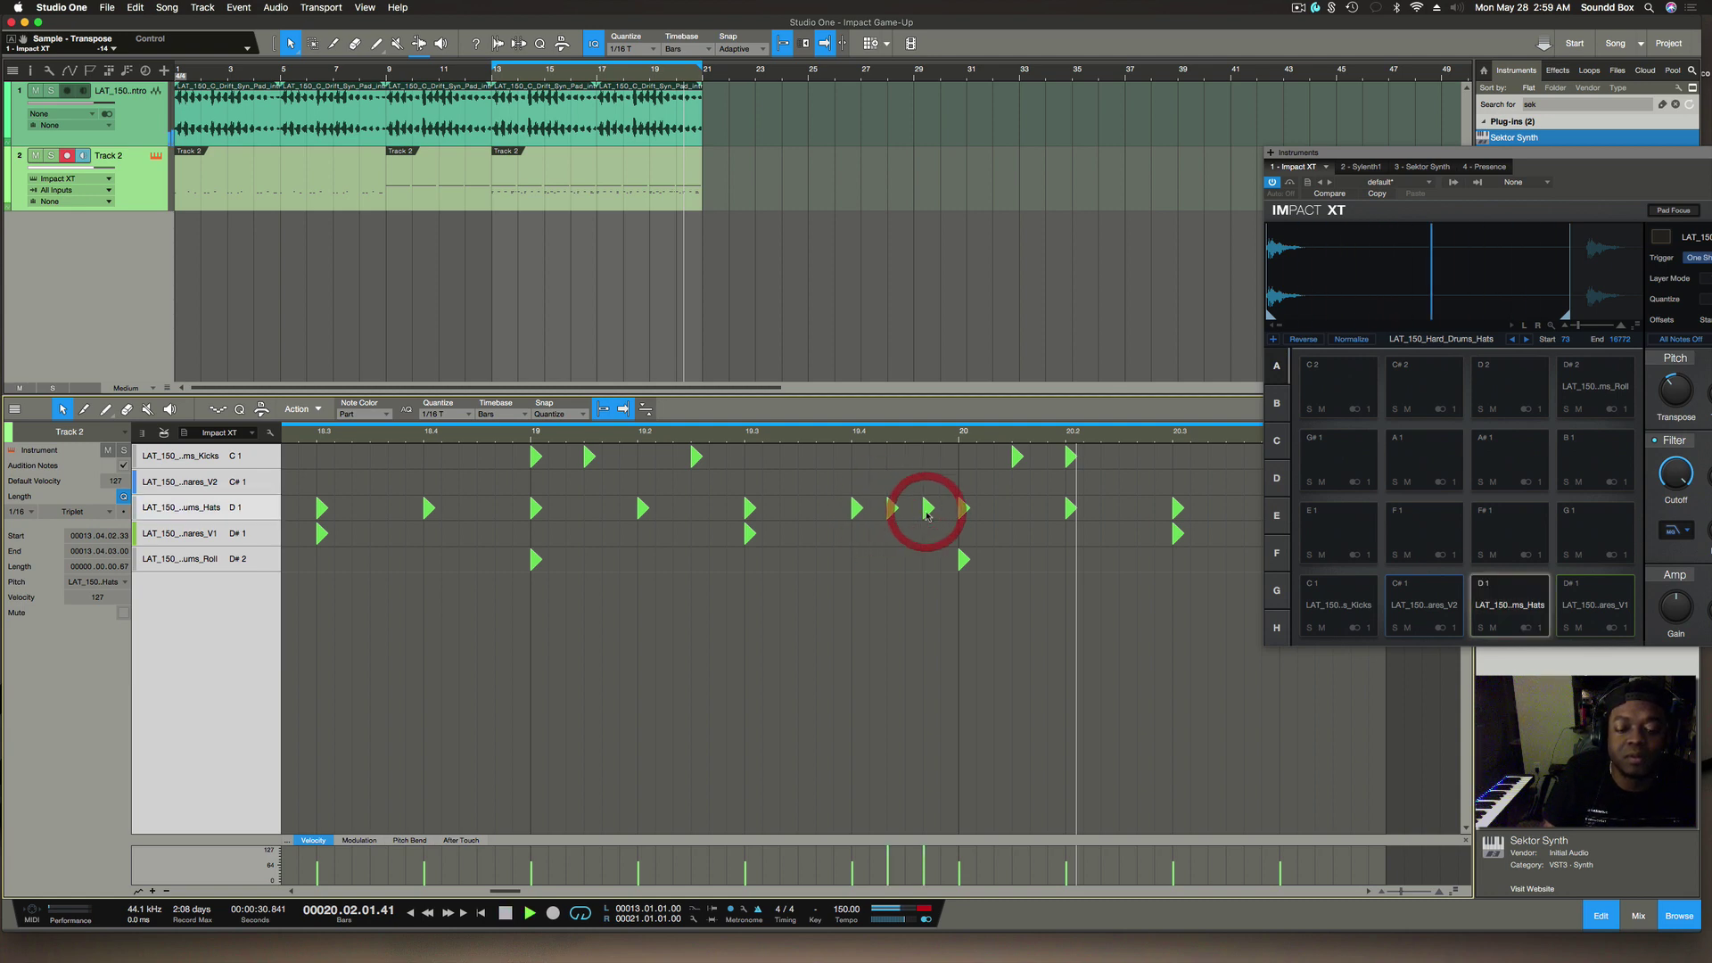
key(space)
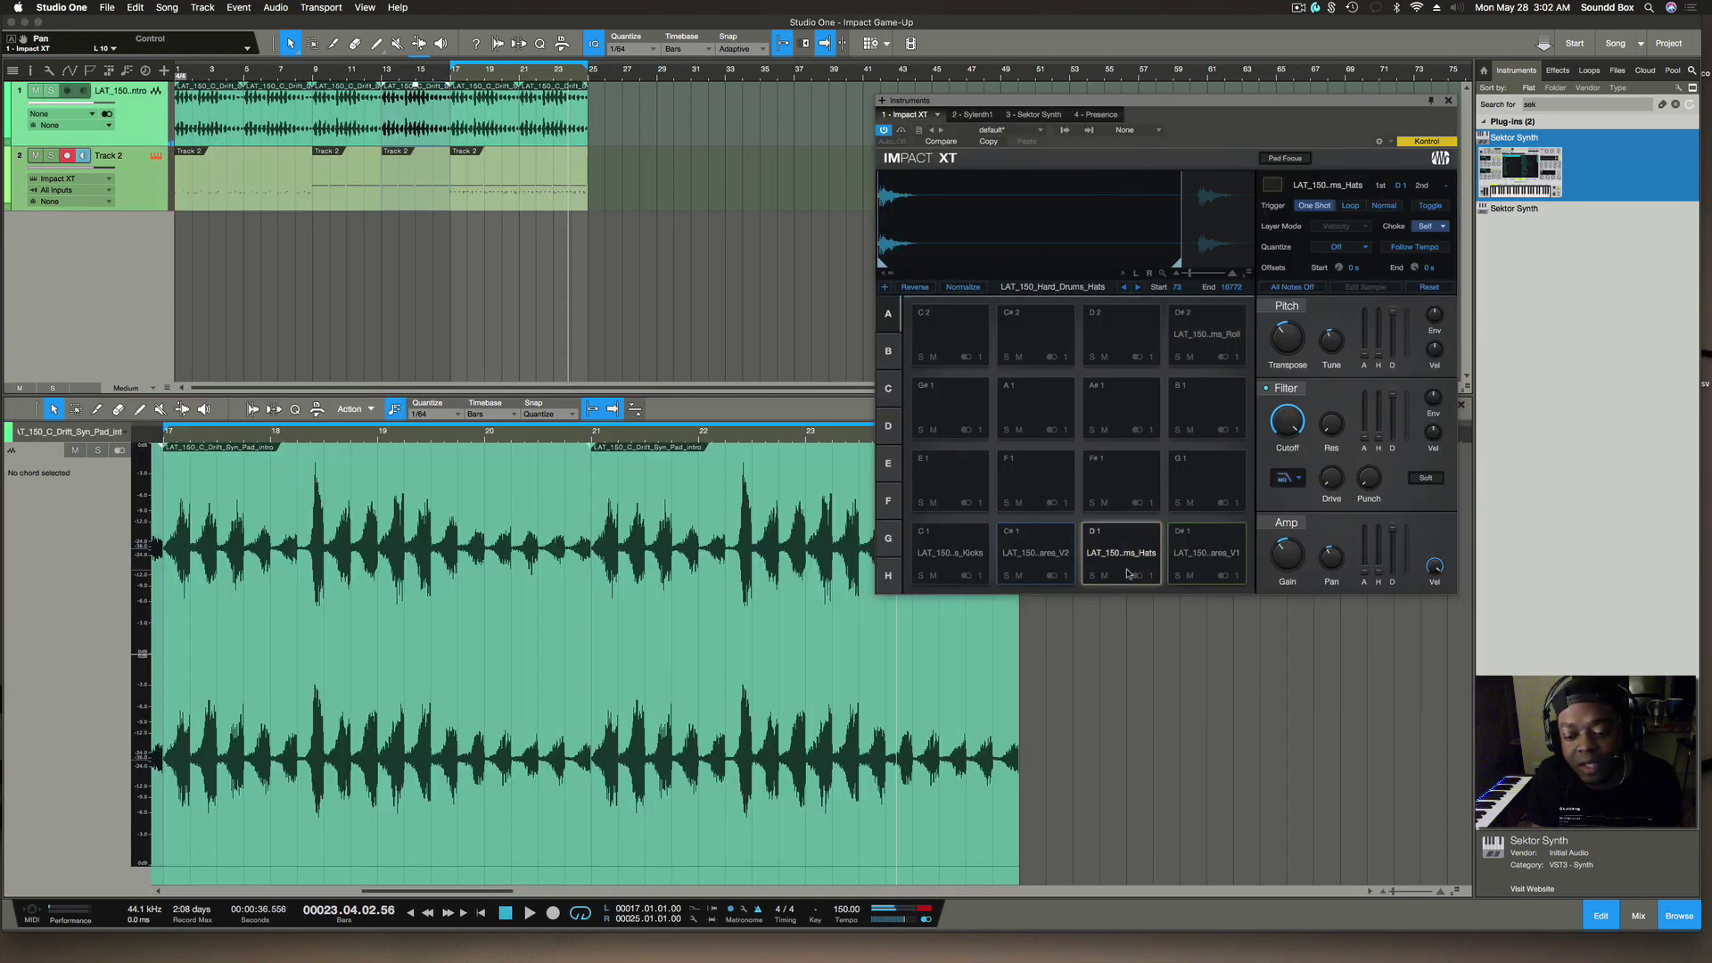
Look through the hats pad's options and the list of Impact XT outputs.
right_click(1136, 559)
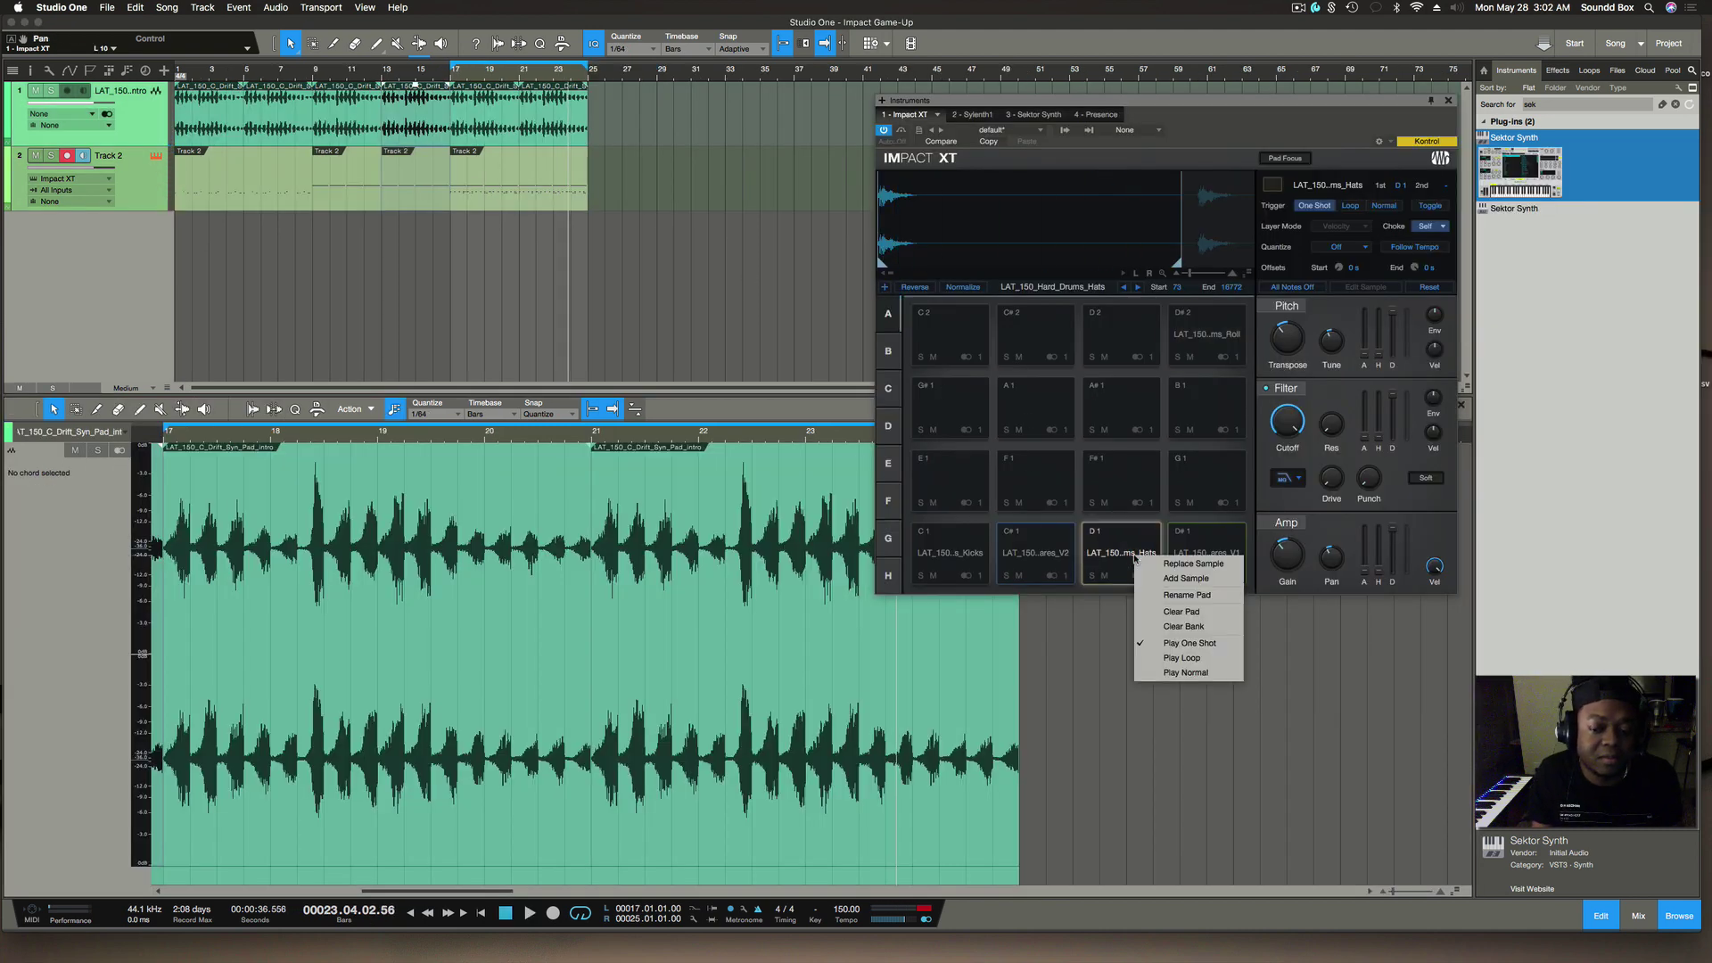
click(1114, 540)
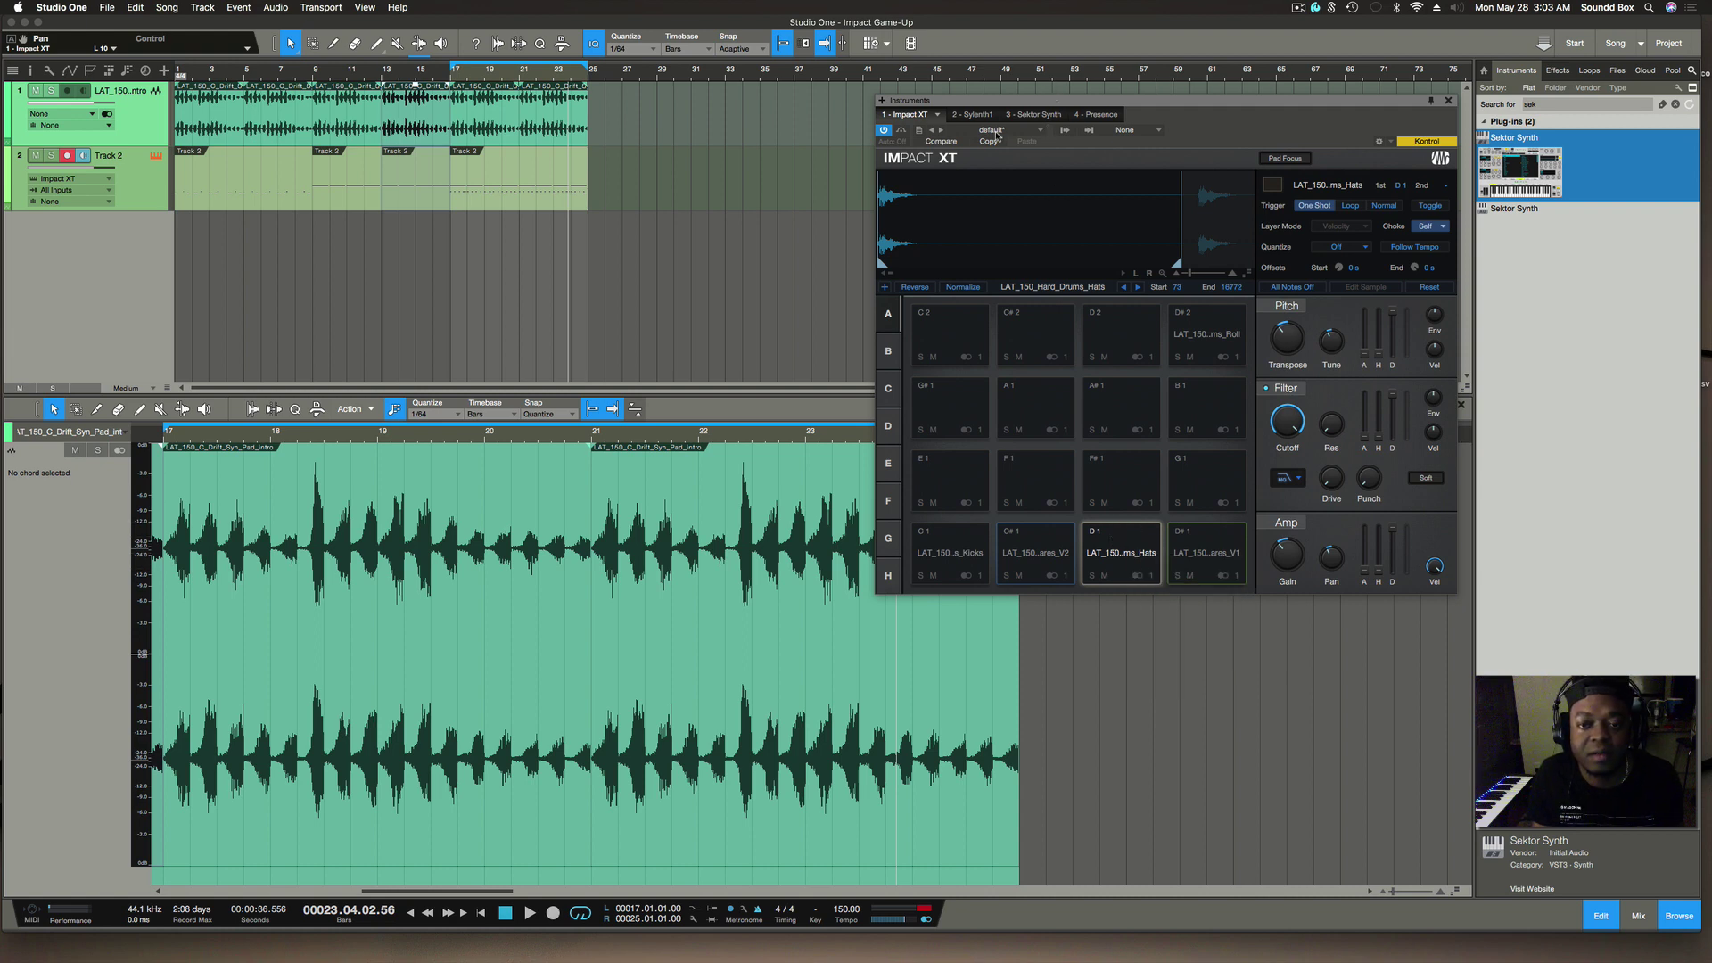
click(1064, 131)
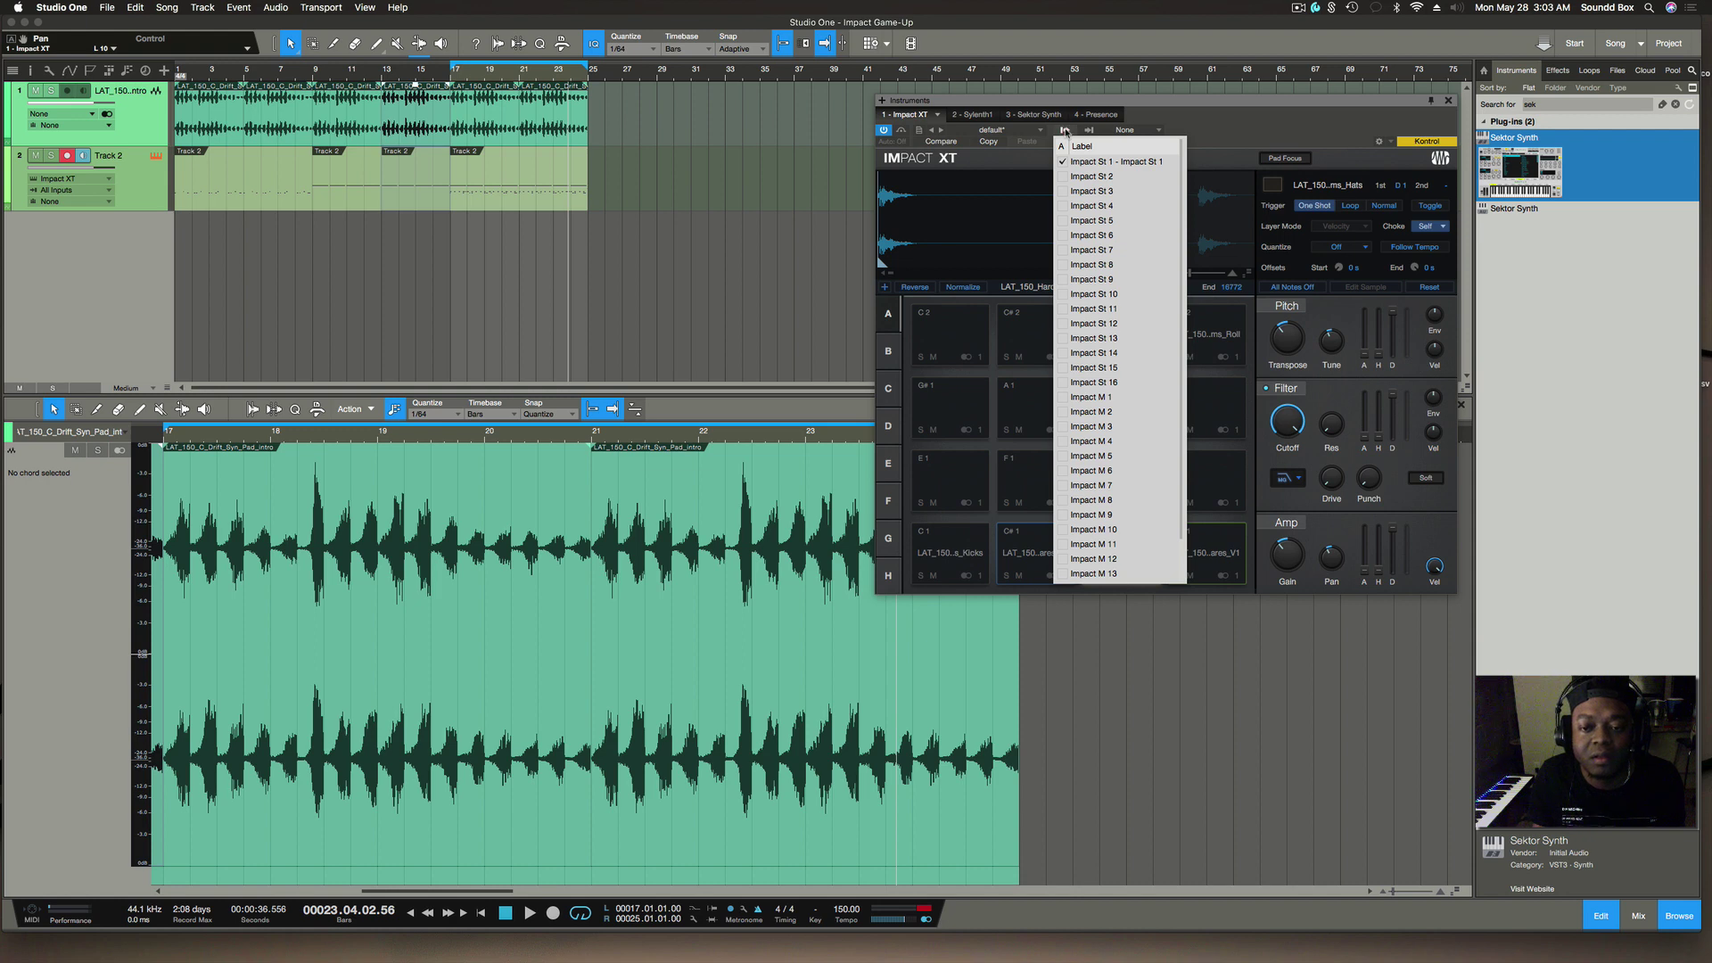
click(1217, 121)
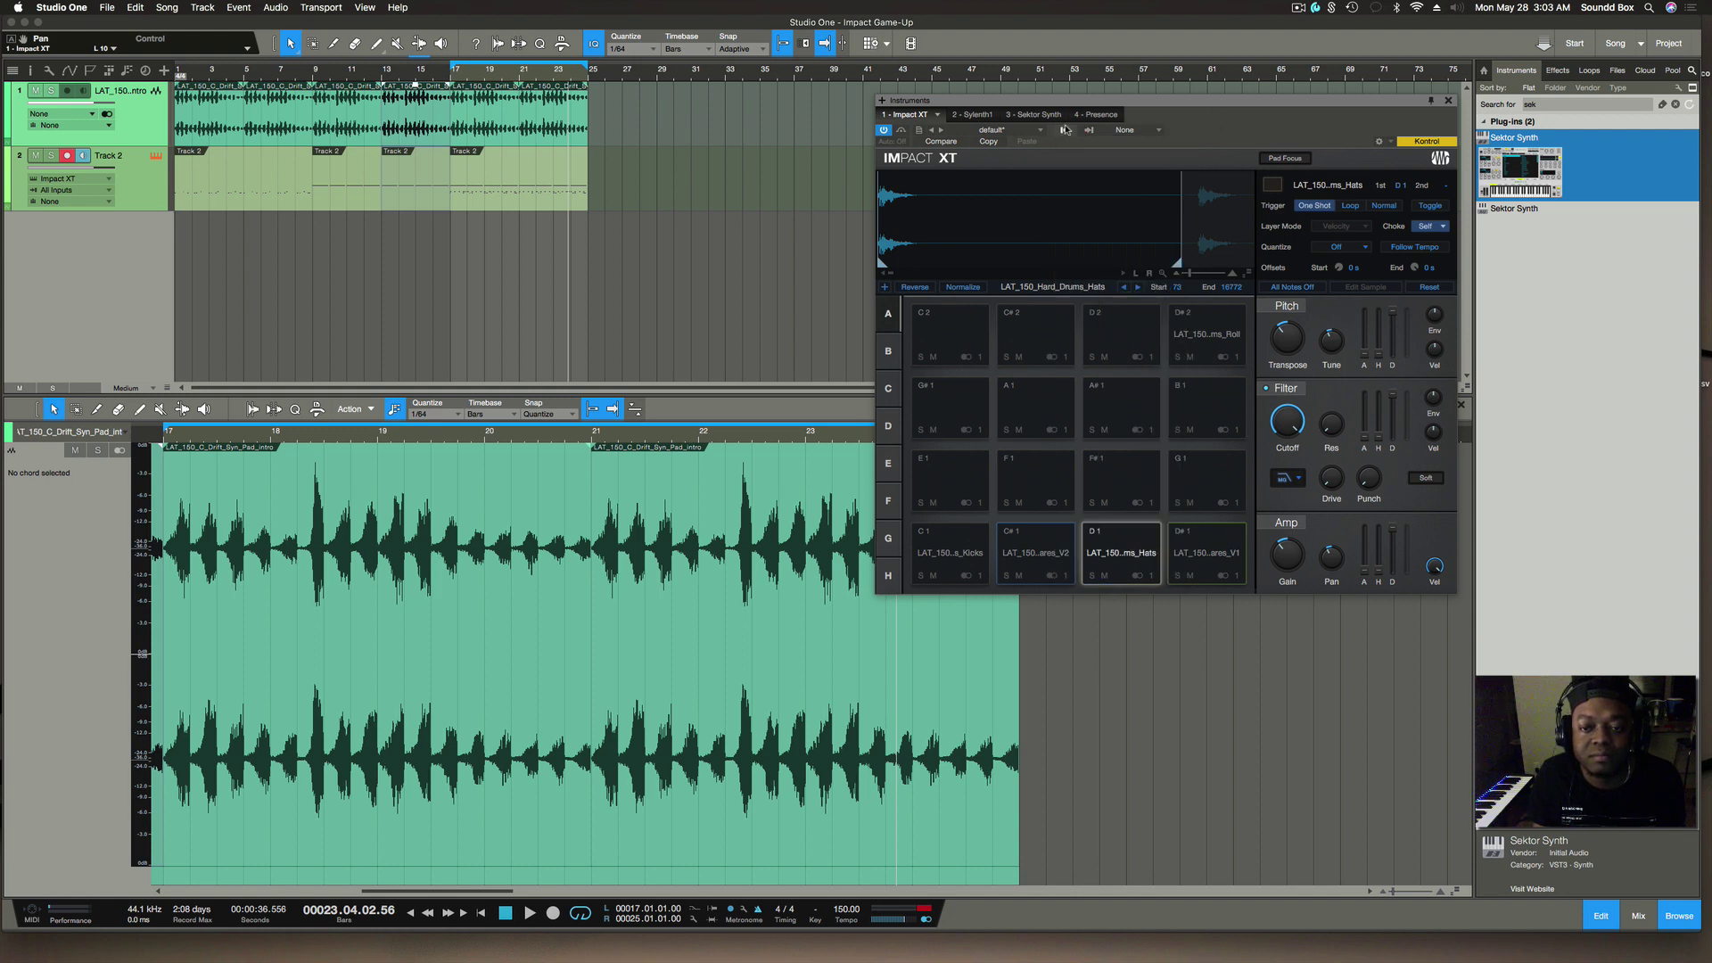
Audition the kick, snare, hats and drum roll pads in Impact XT.
click(960, 556)
click(1035, 558)
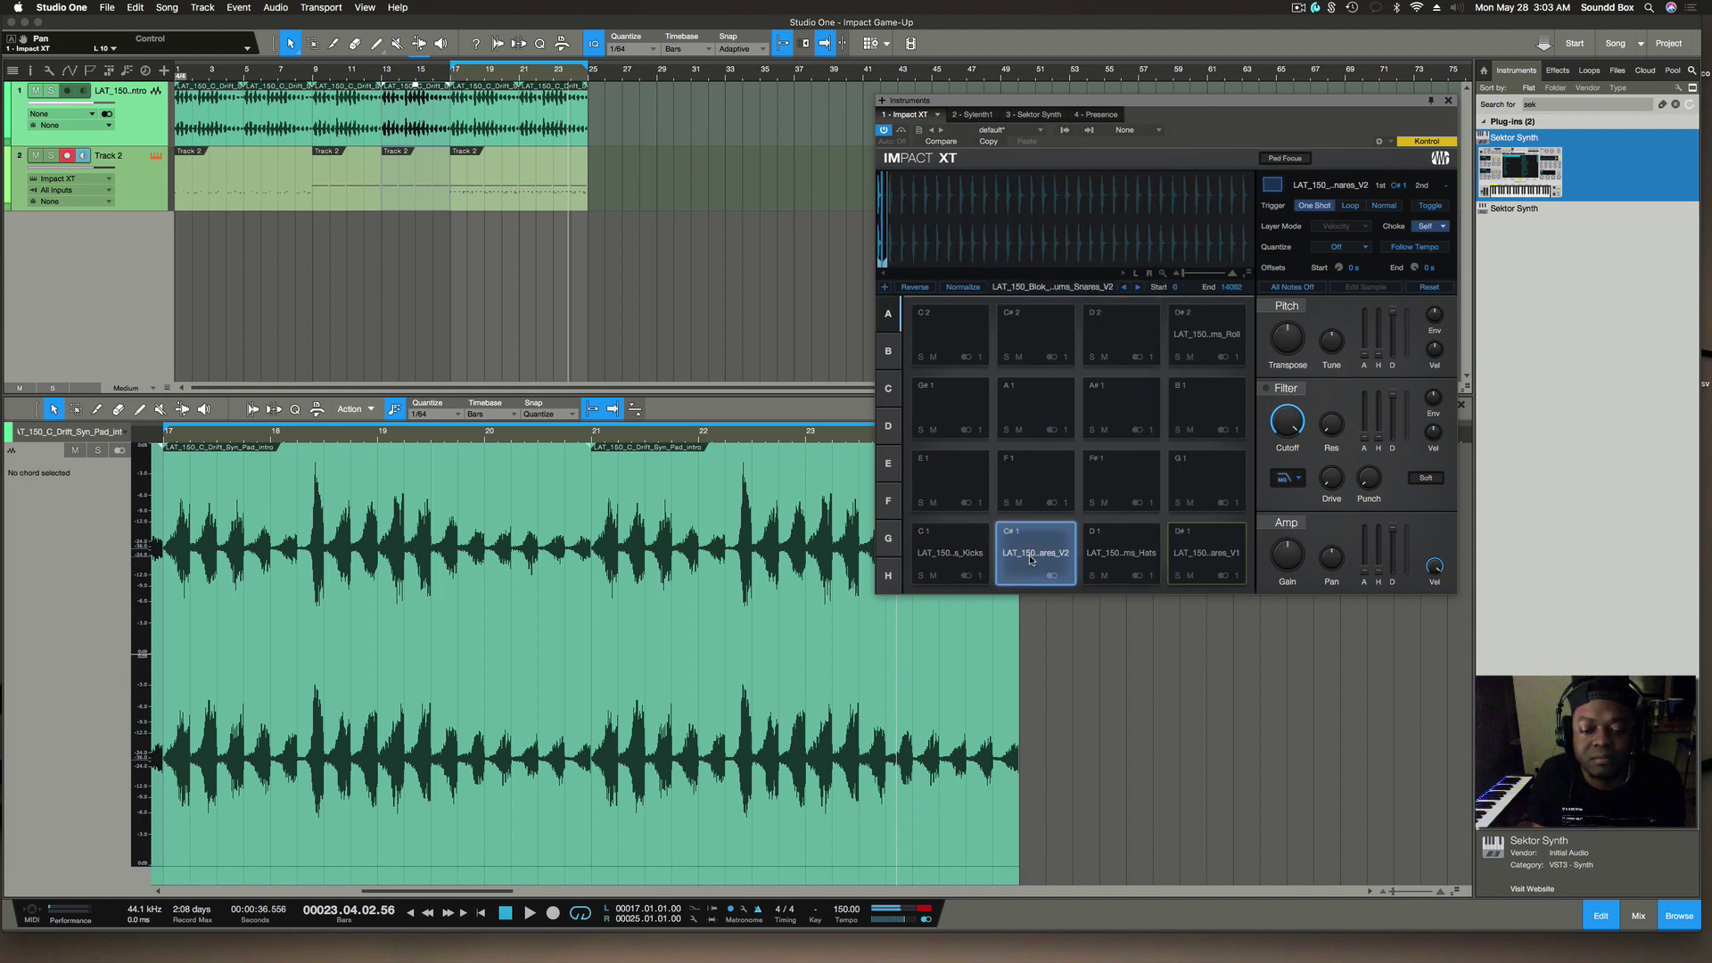
click(1126, 559)
click(1208, 559)
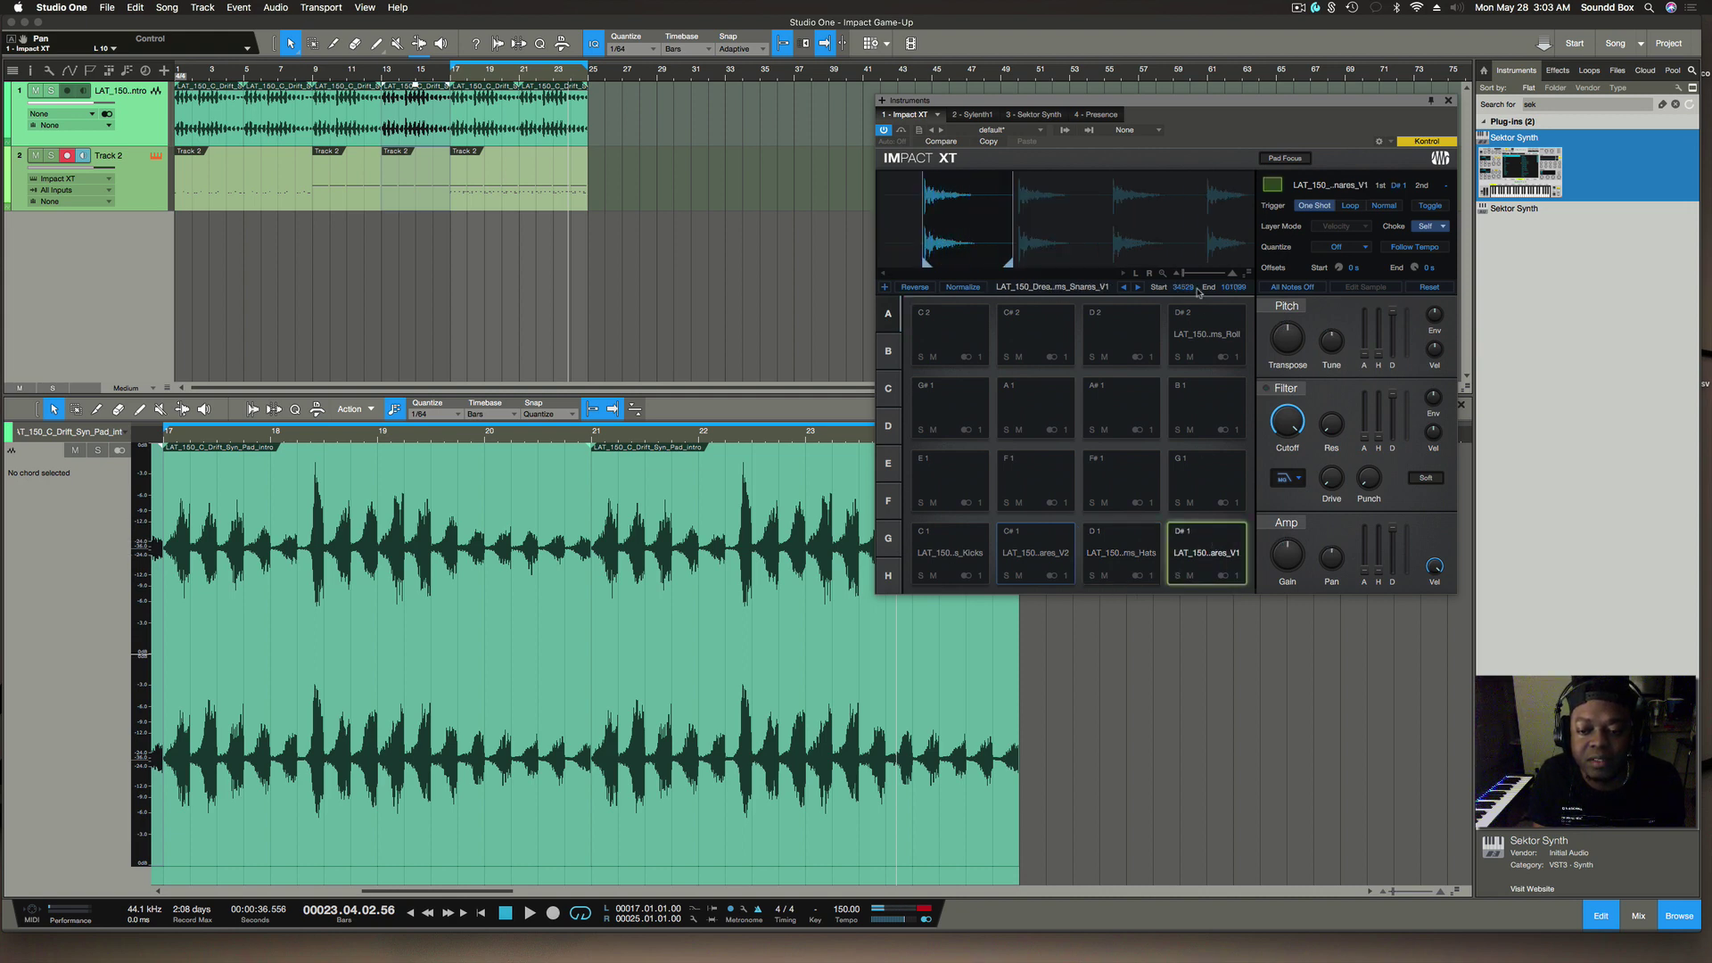
click(1226, 341)
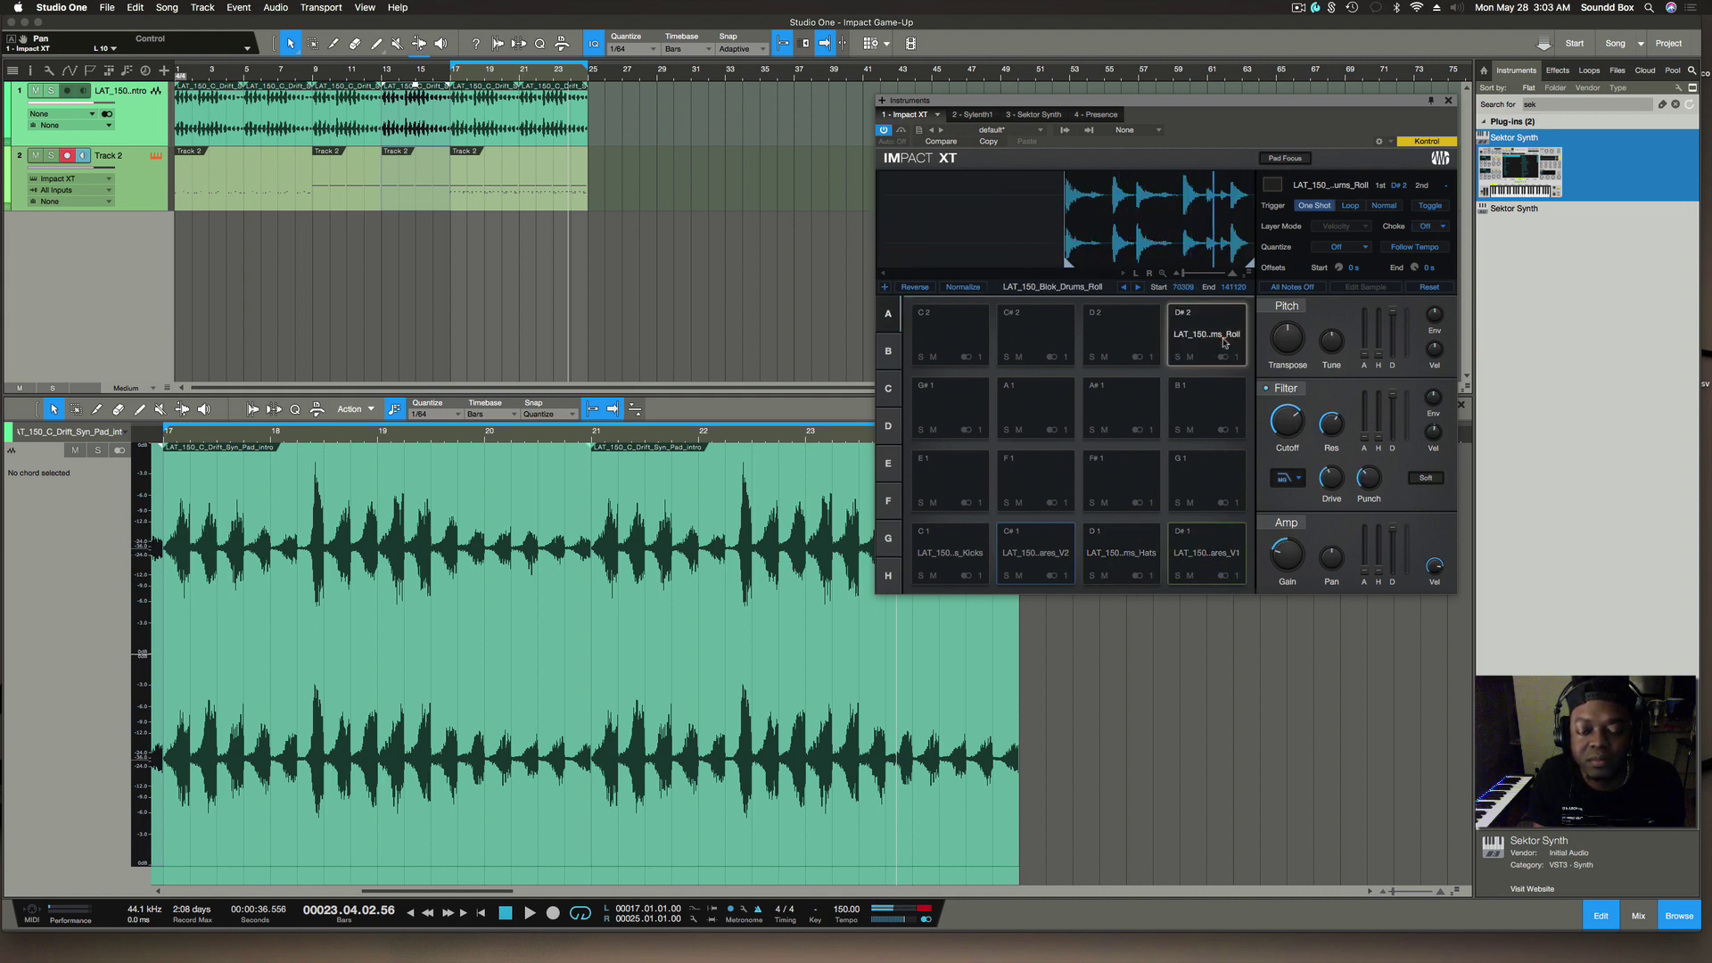
click(1023, 571)
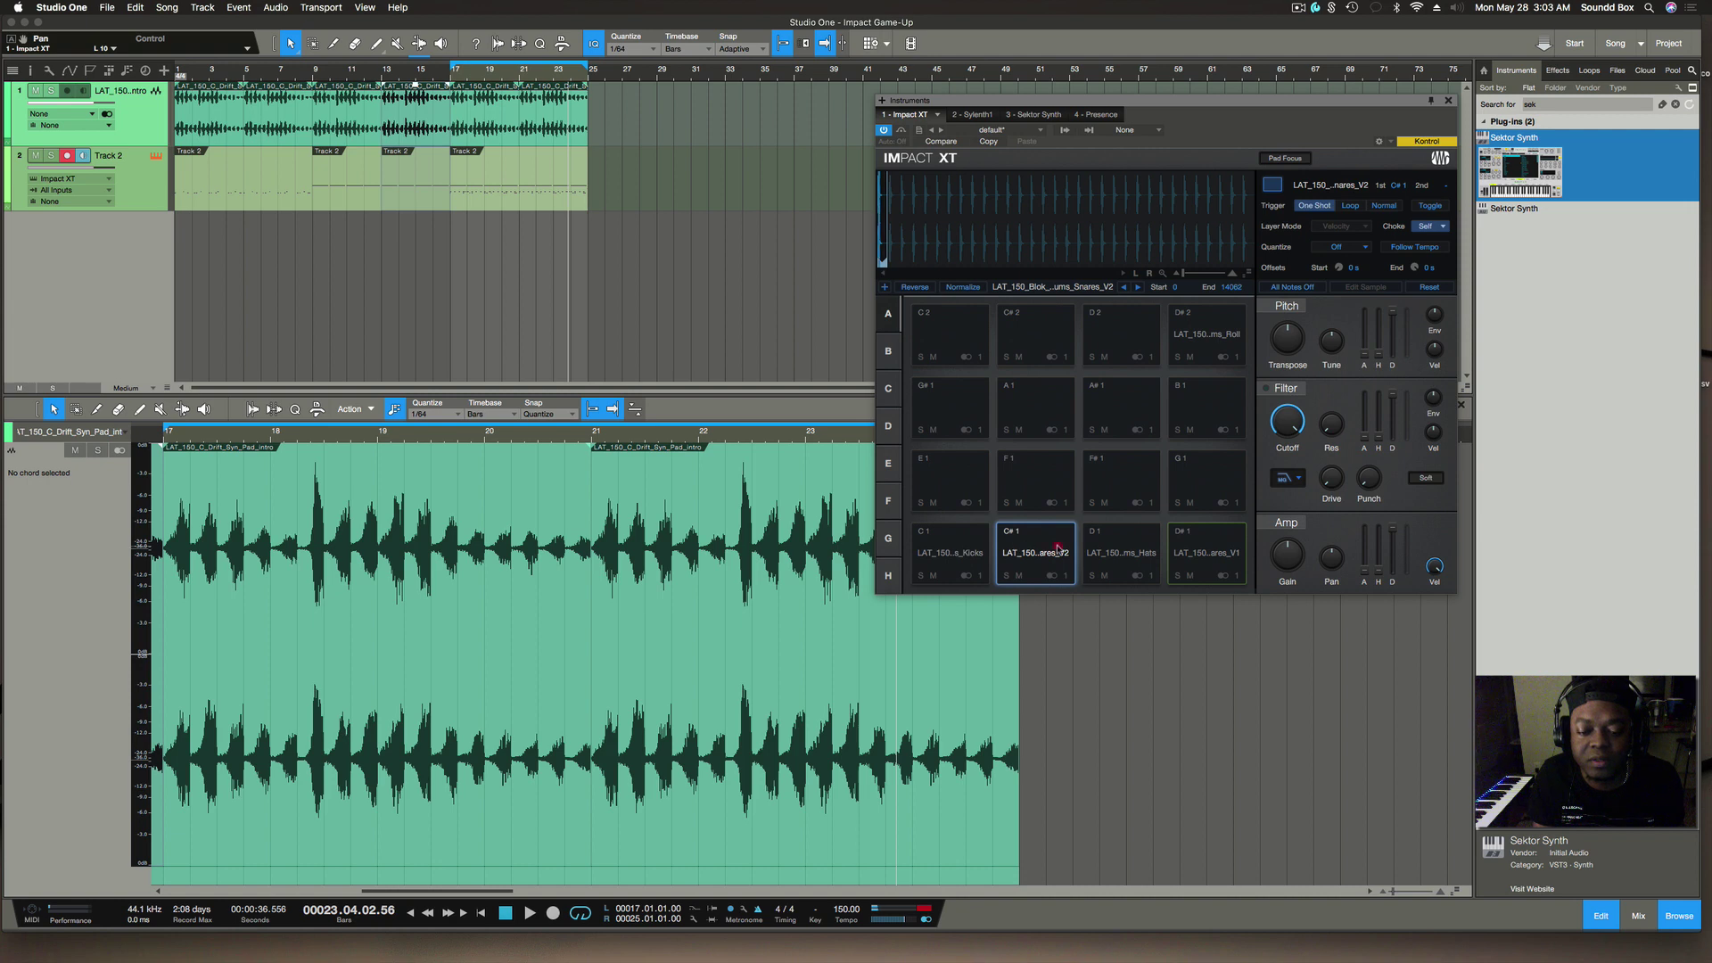
click(976, 544)
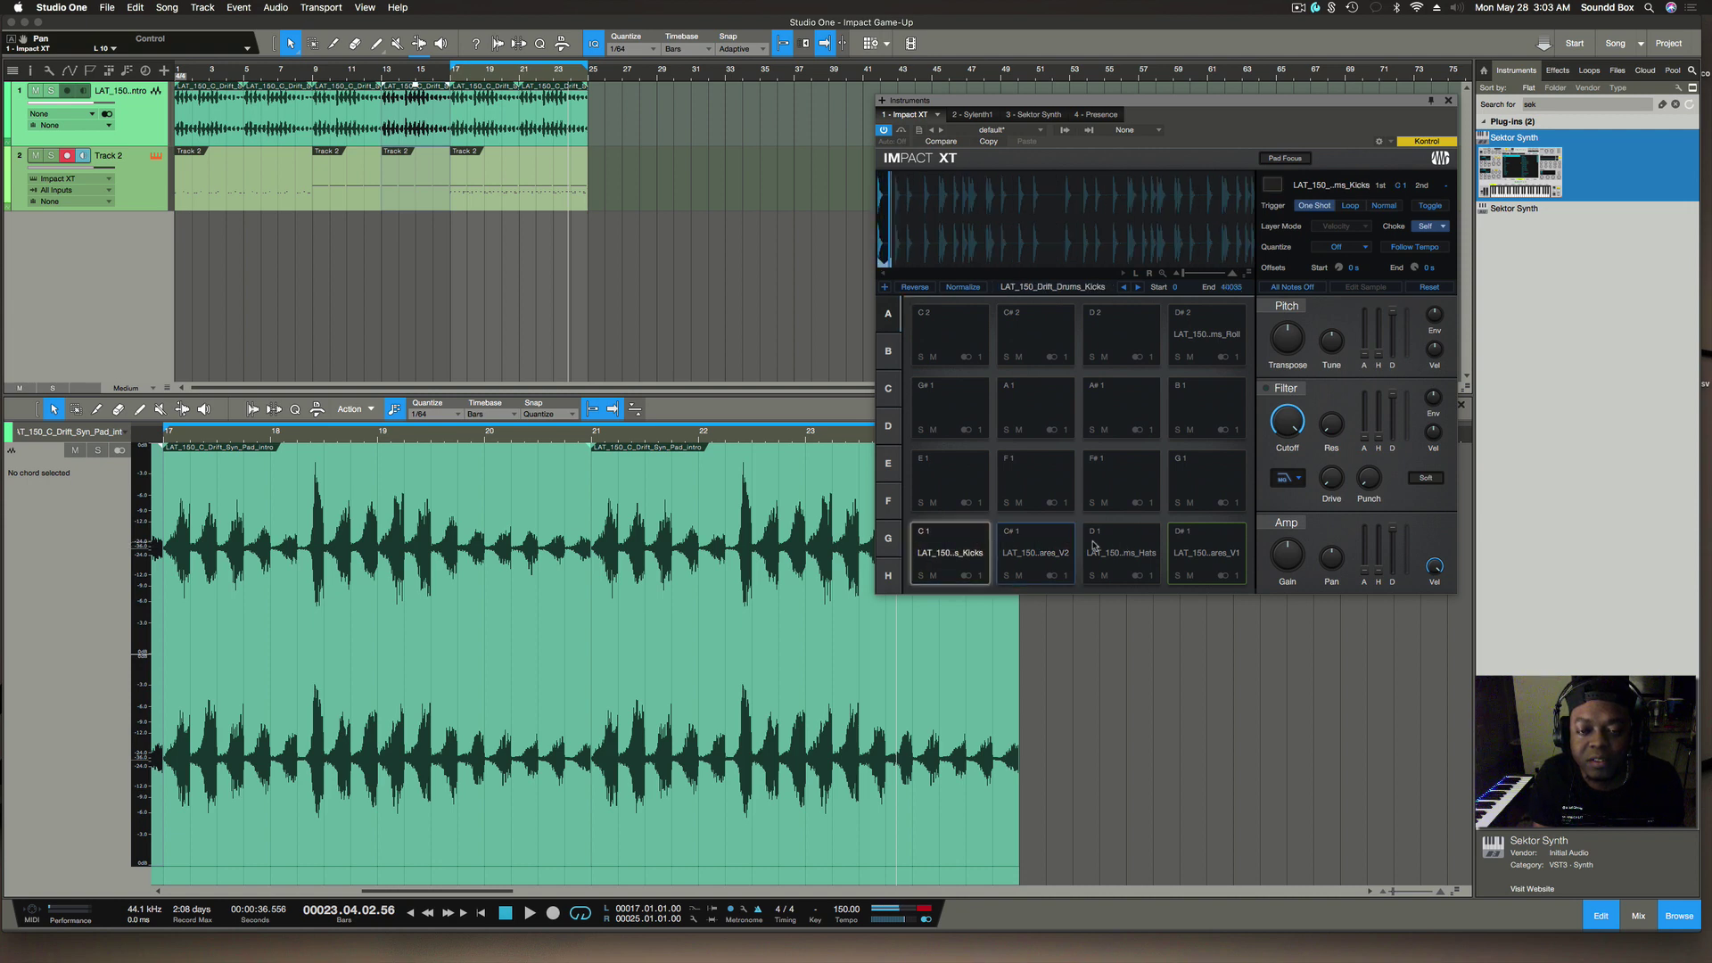
Activate the mono outputs Impact M 1, Impact M 2 and Impact M 3 for Impact XT.
click(1067, 130)
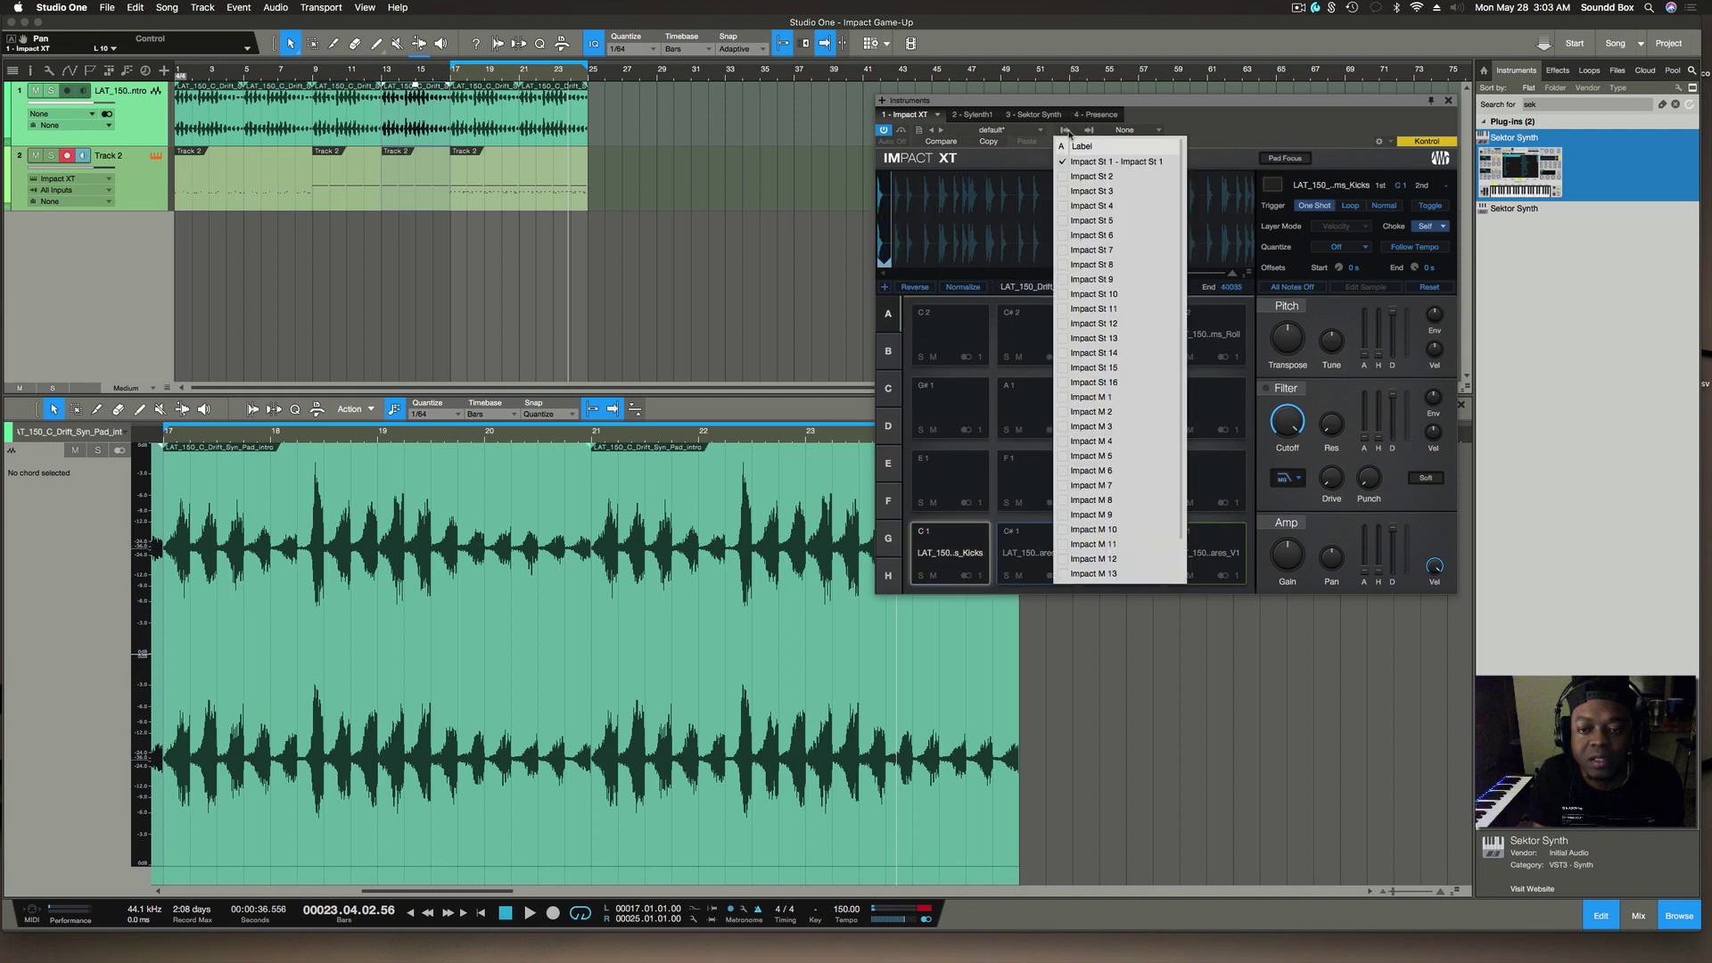
click(1069, 134)
click(1128, 131)
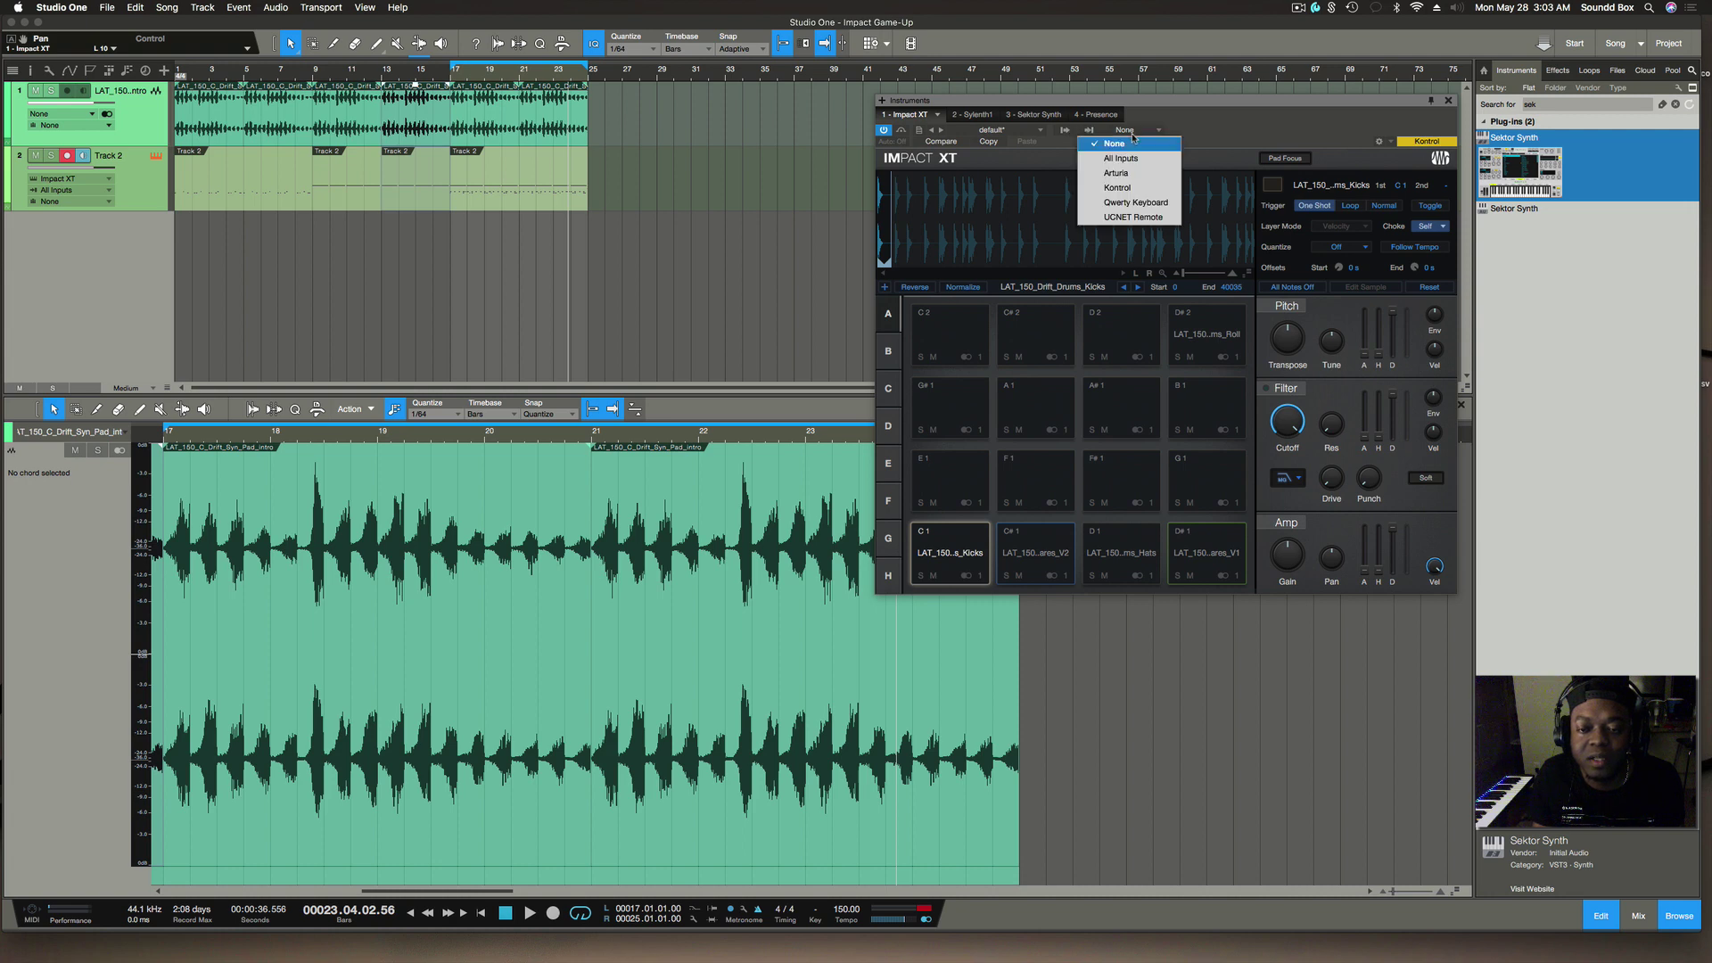
click(1066, 140)
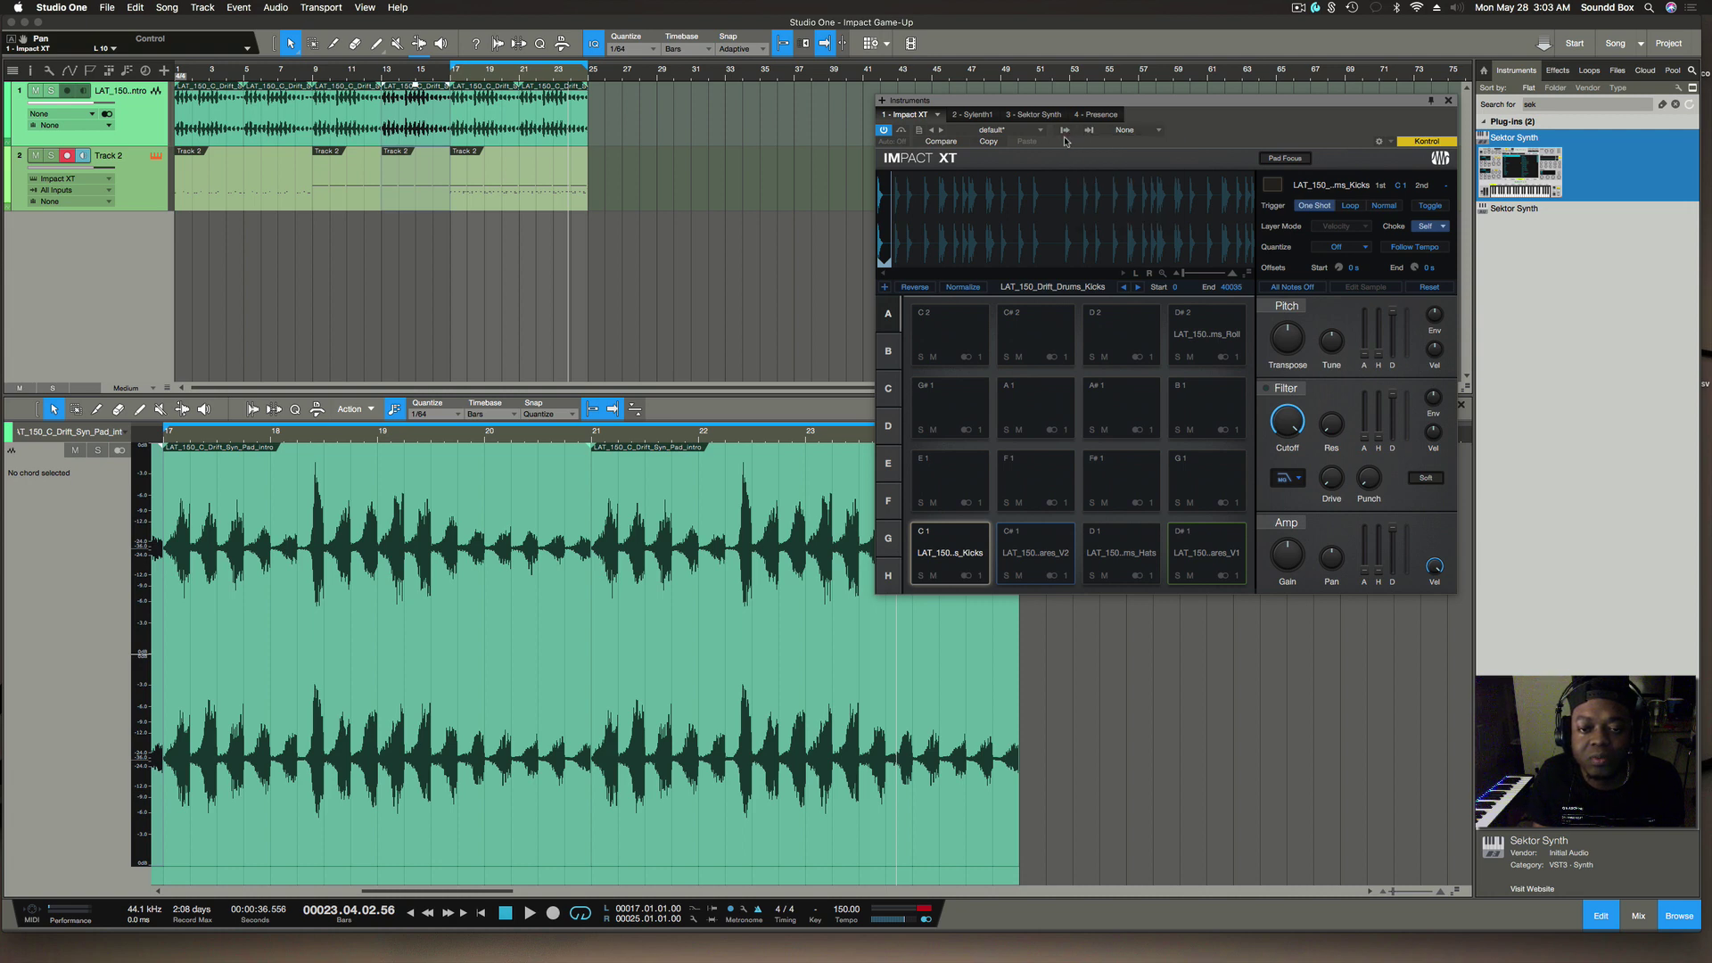
click(1060, 131)
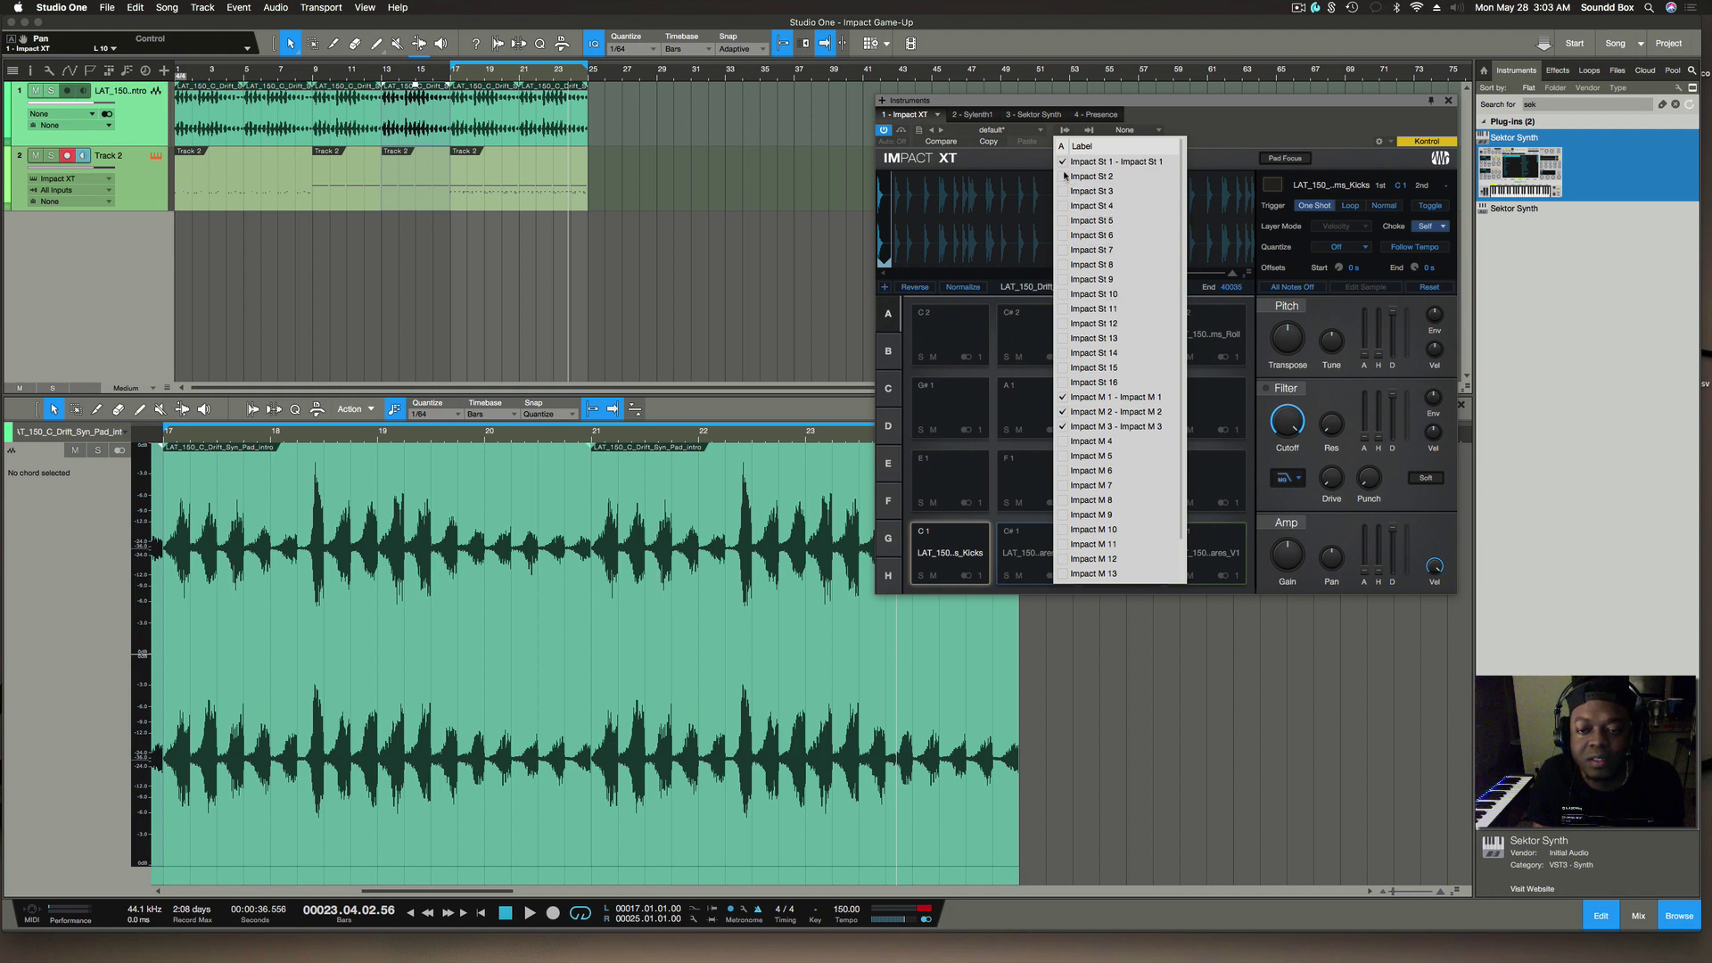
click(1245, 116)
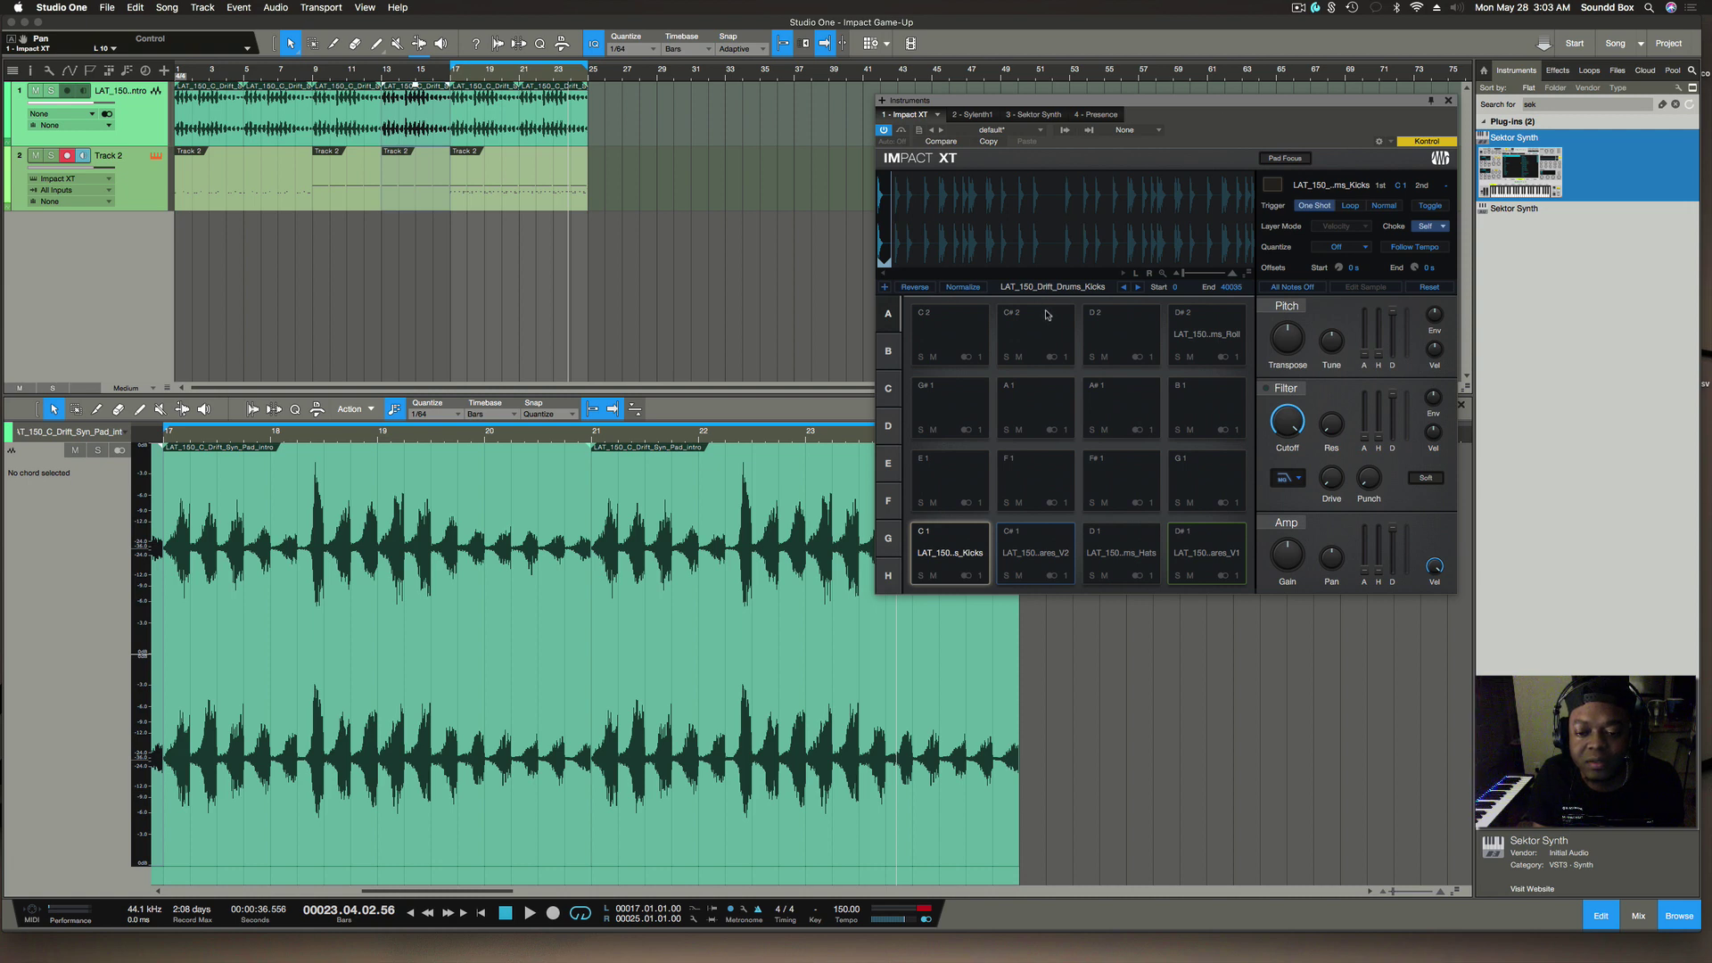
Route the kicks pad on C 1 to the output Mono 1 - Impact M 1.
click(970, 548)
right_click(970, 548)
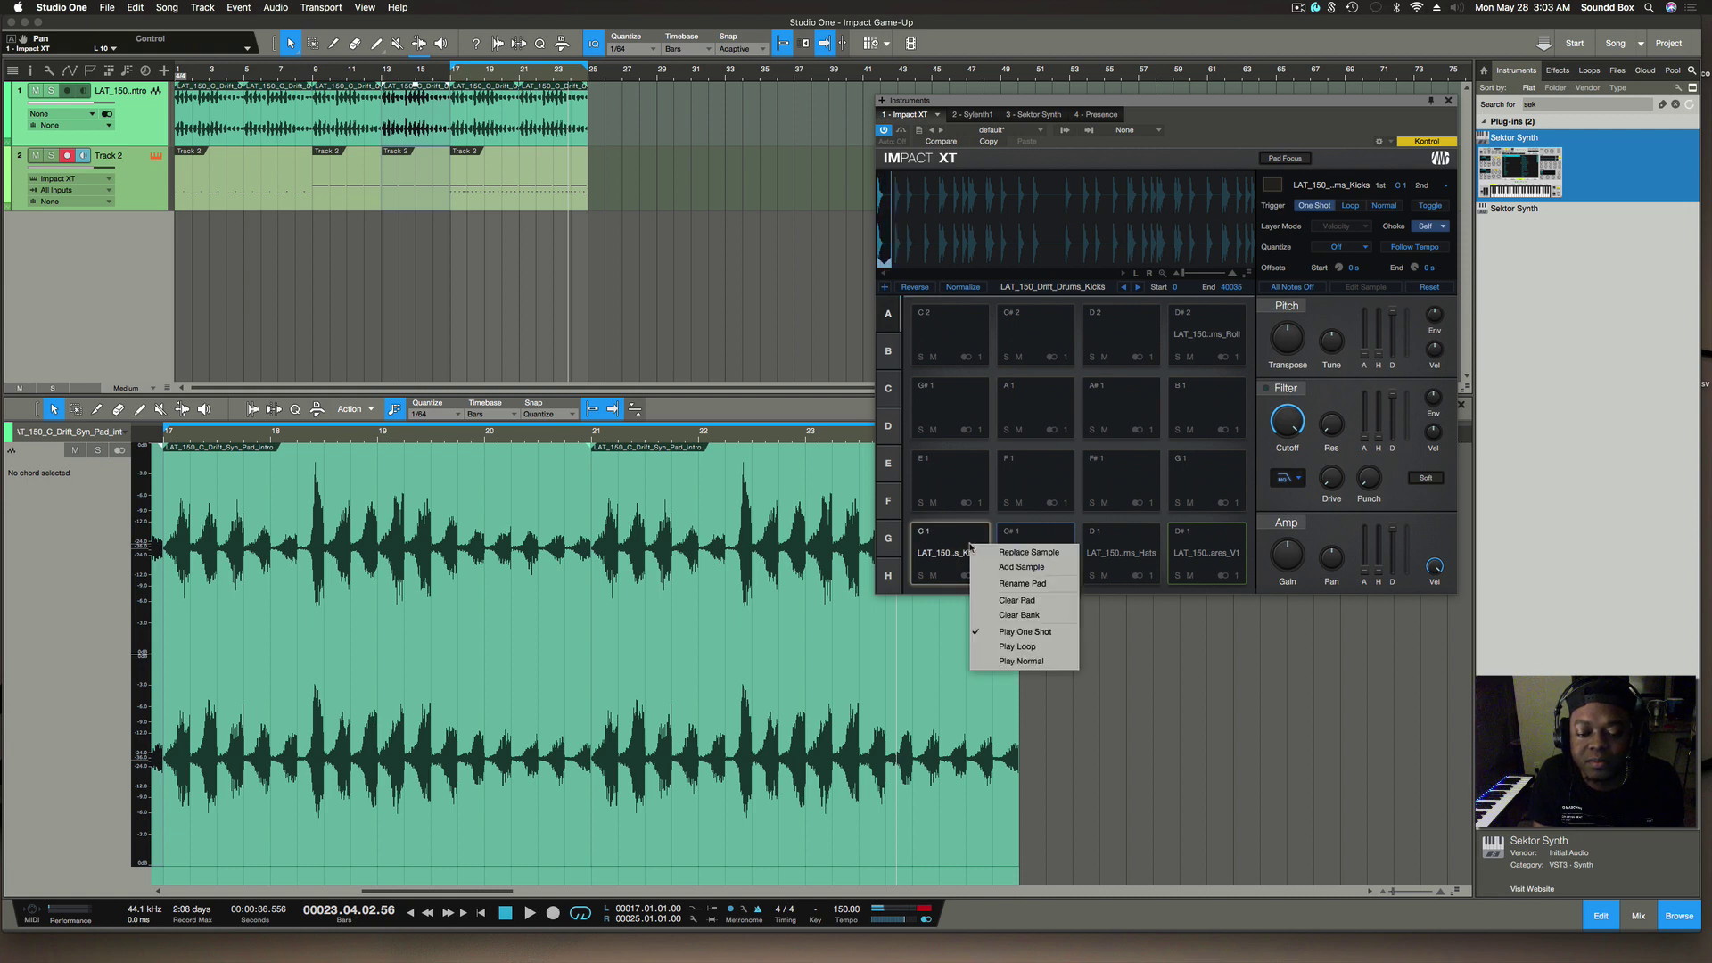
click(970, 596)
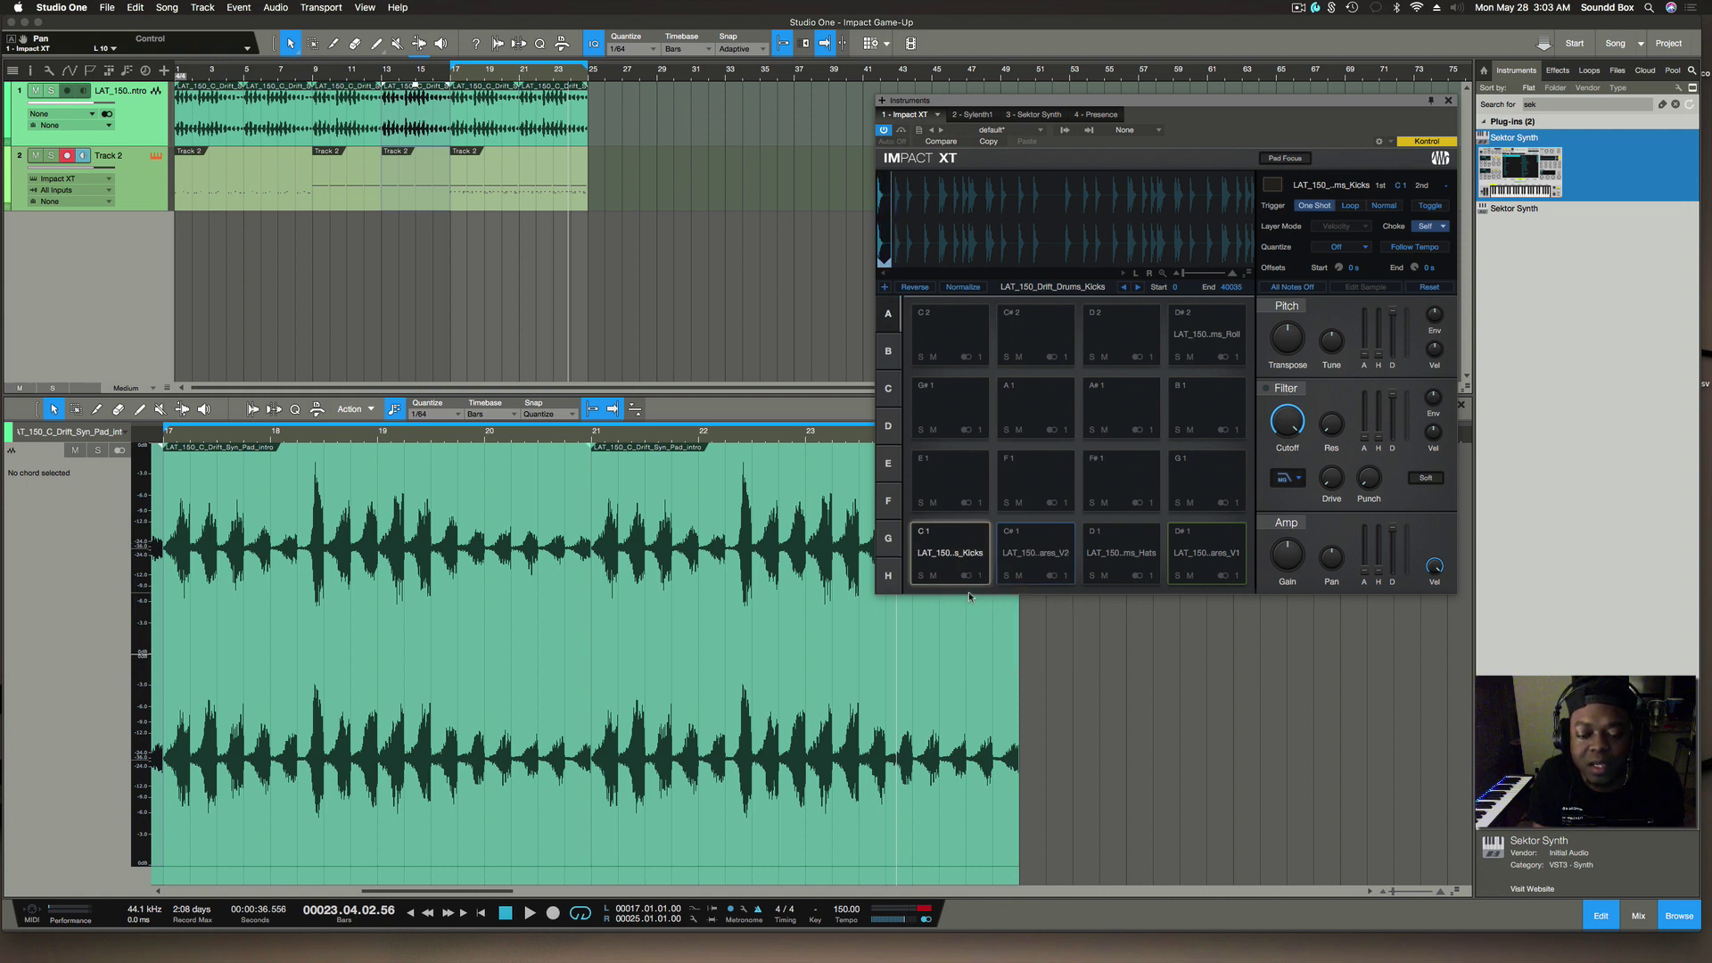
click(969, 575)
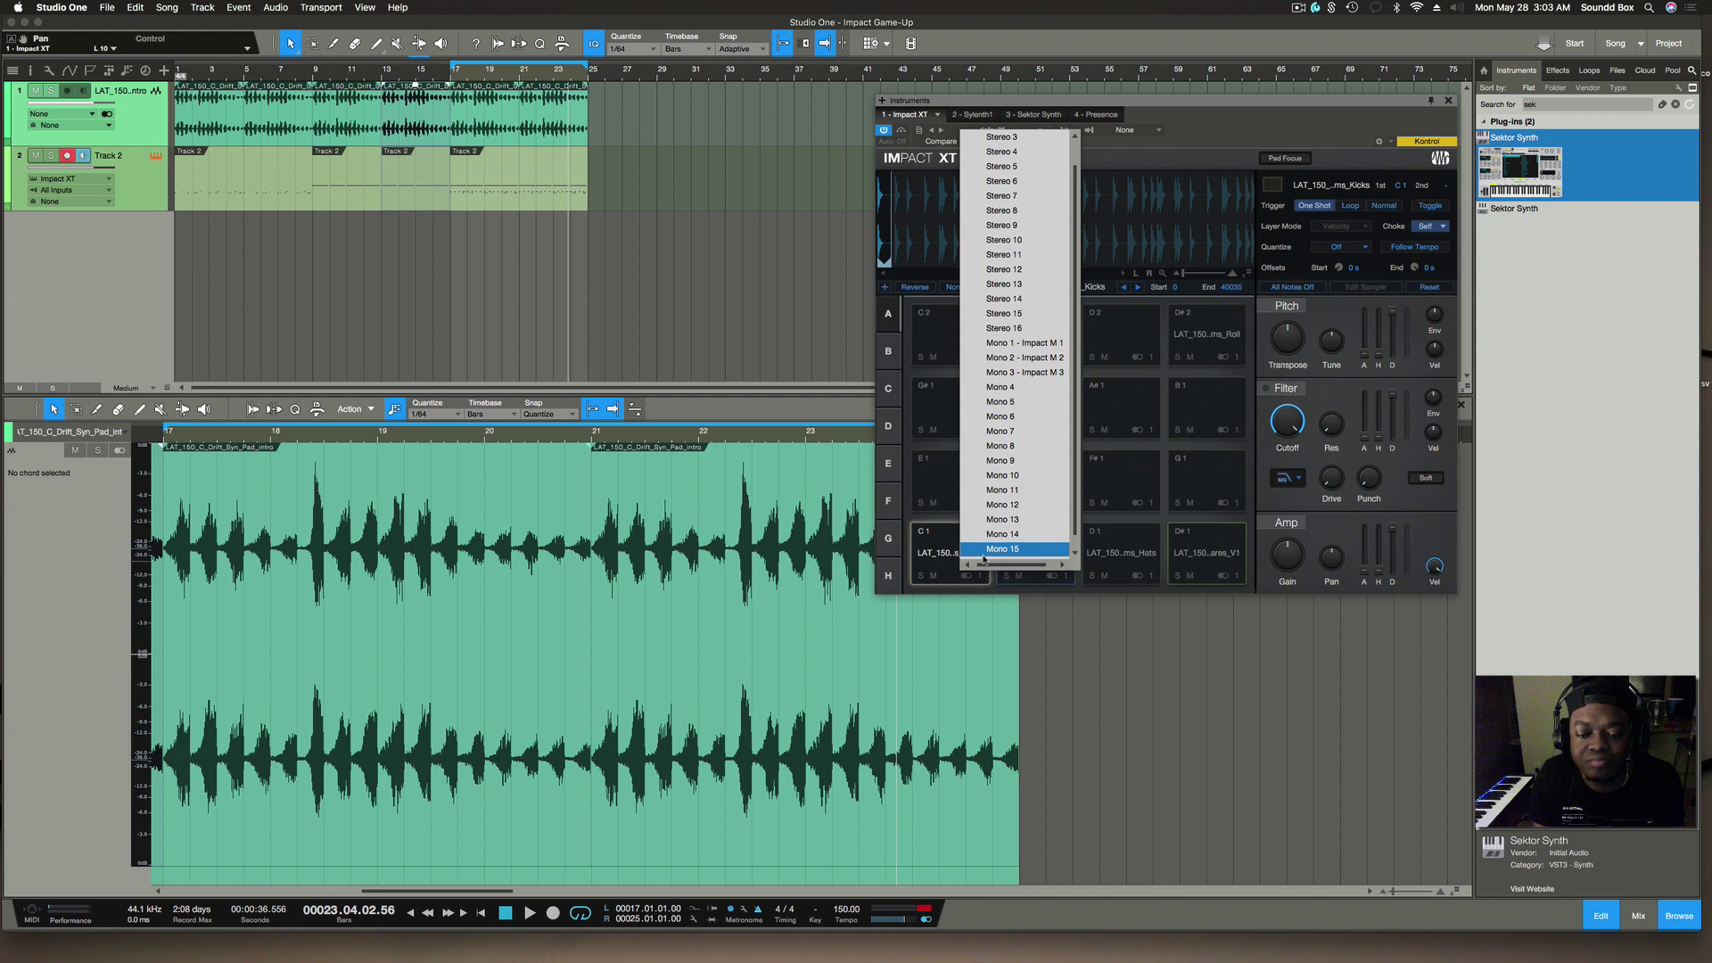
click(989, 339)
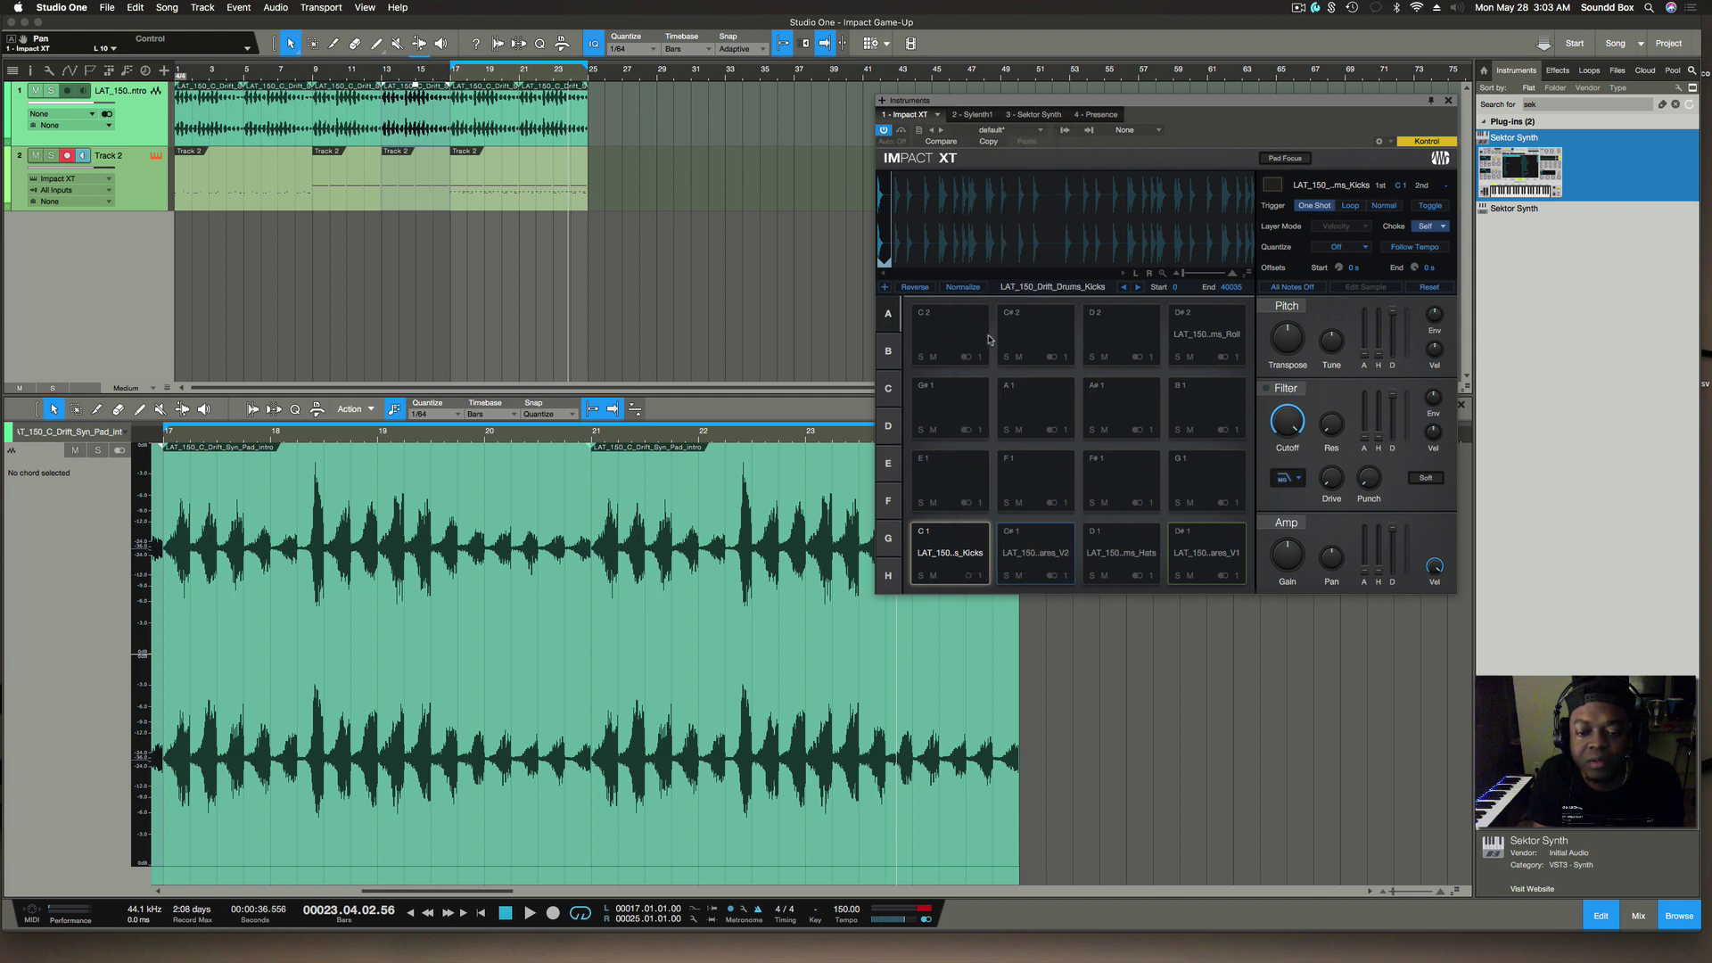
Route the hats pad on D 1 to the output Mono 2 - Impact M 2 and check its assignment.
click(1030, 555)
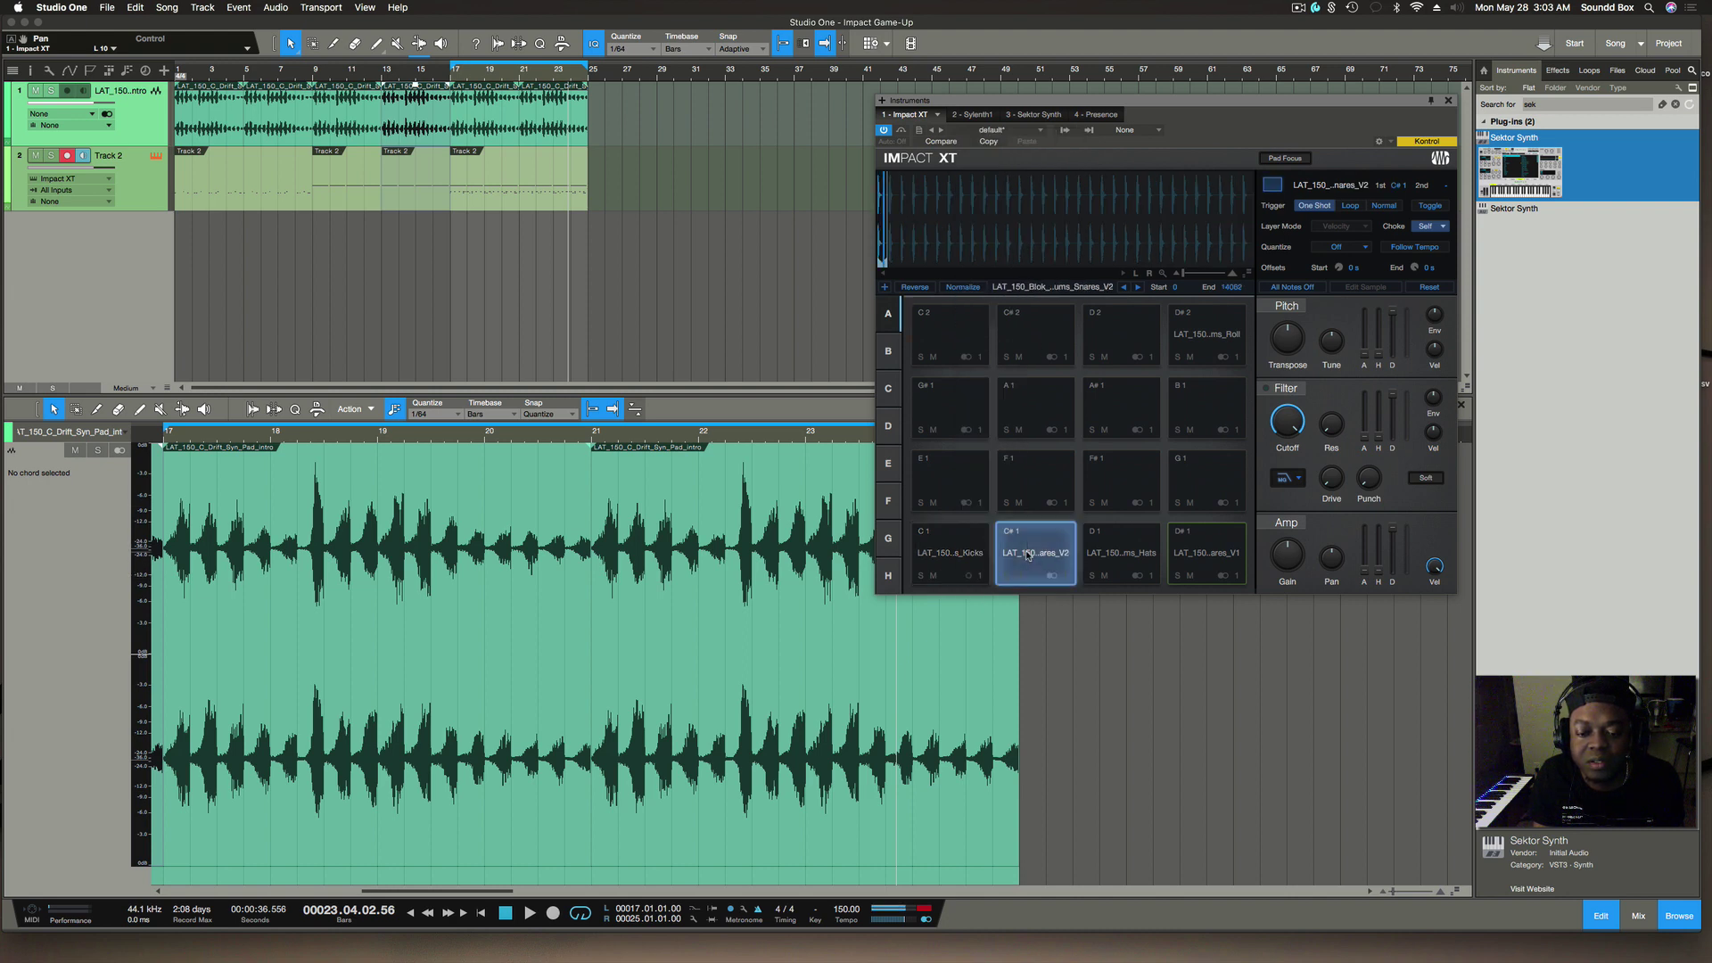
click(1069, 578)
click(1069, 578)
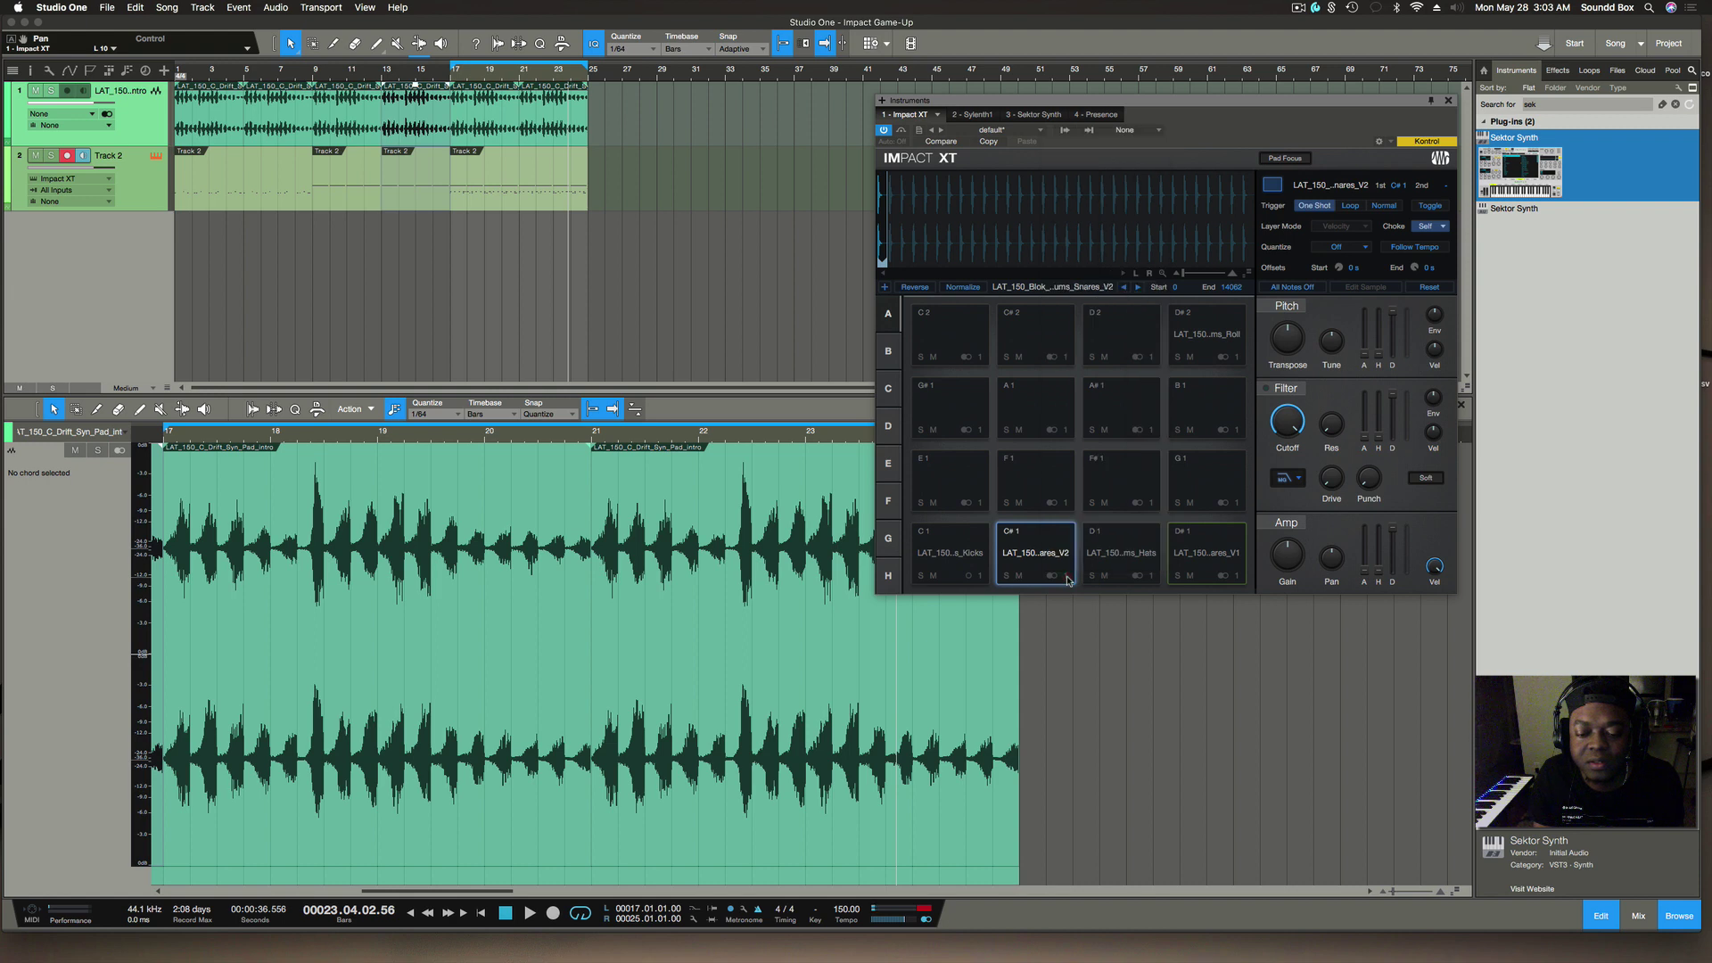
click(1150, 578)
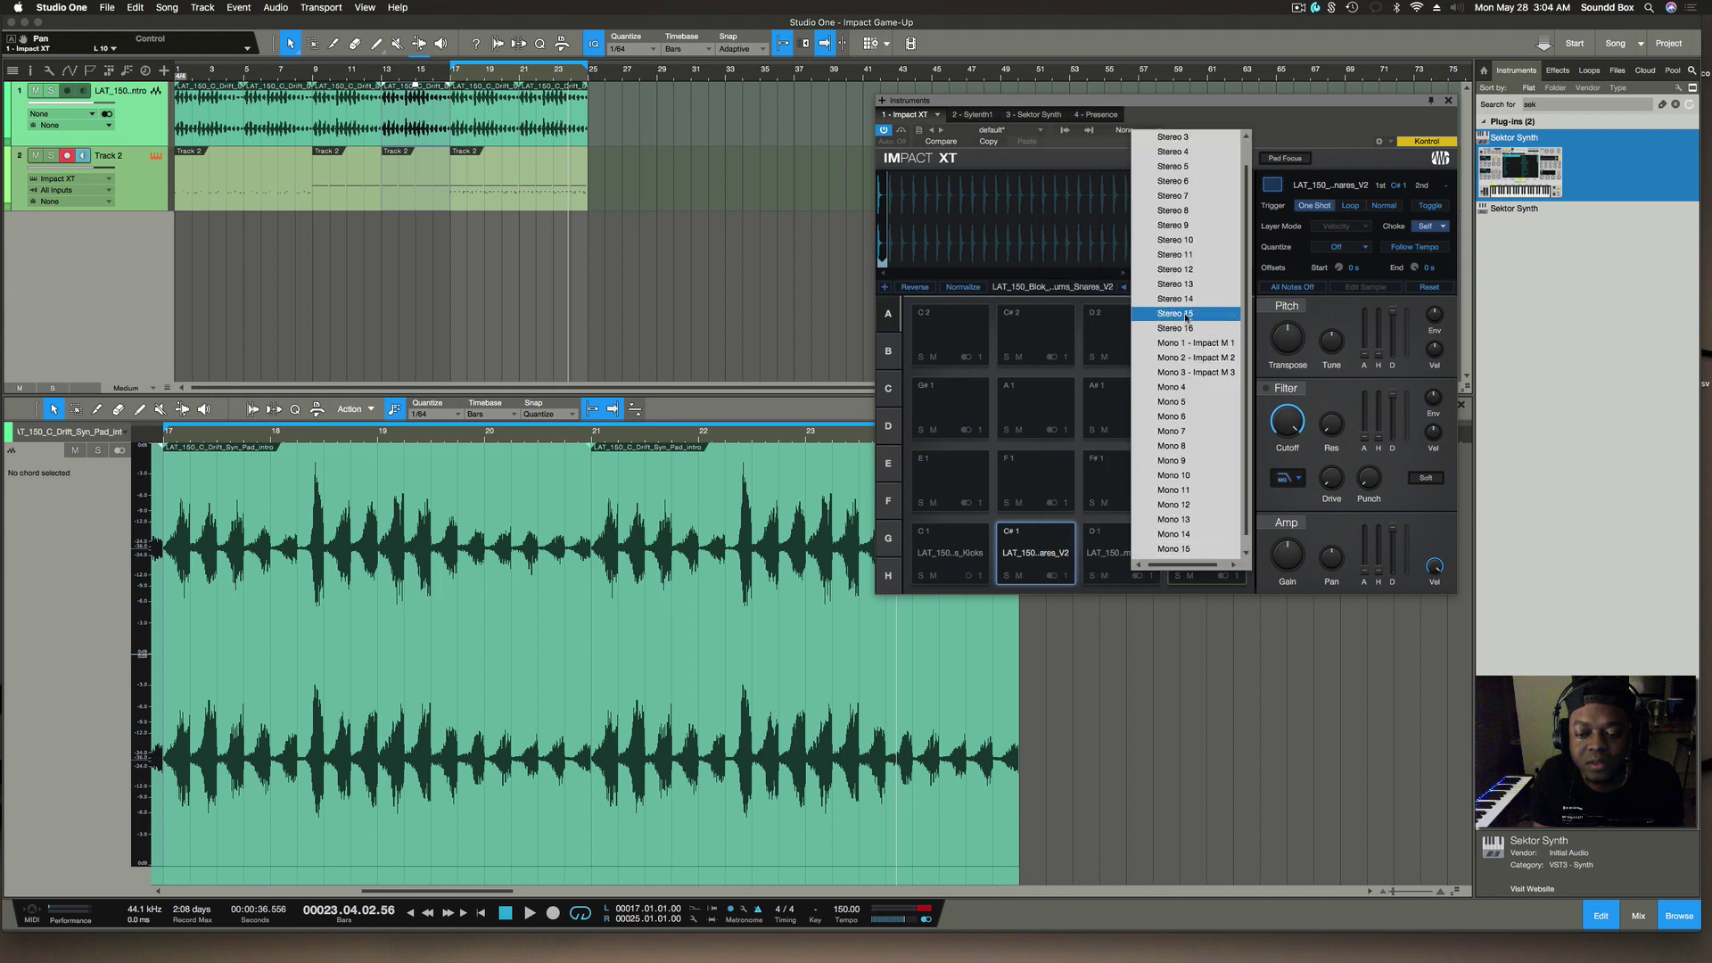
click(1182, 361)
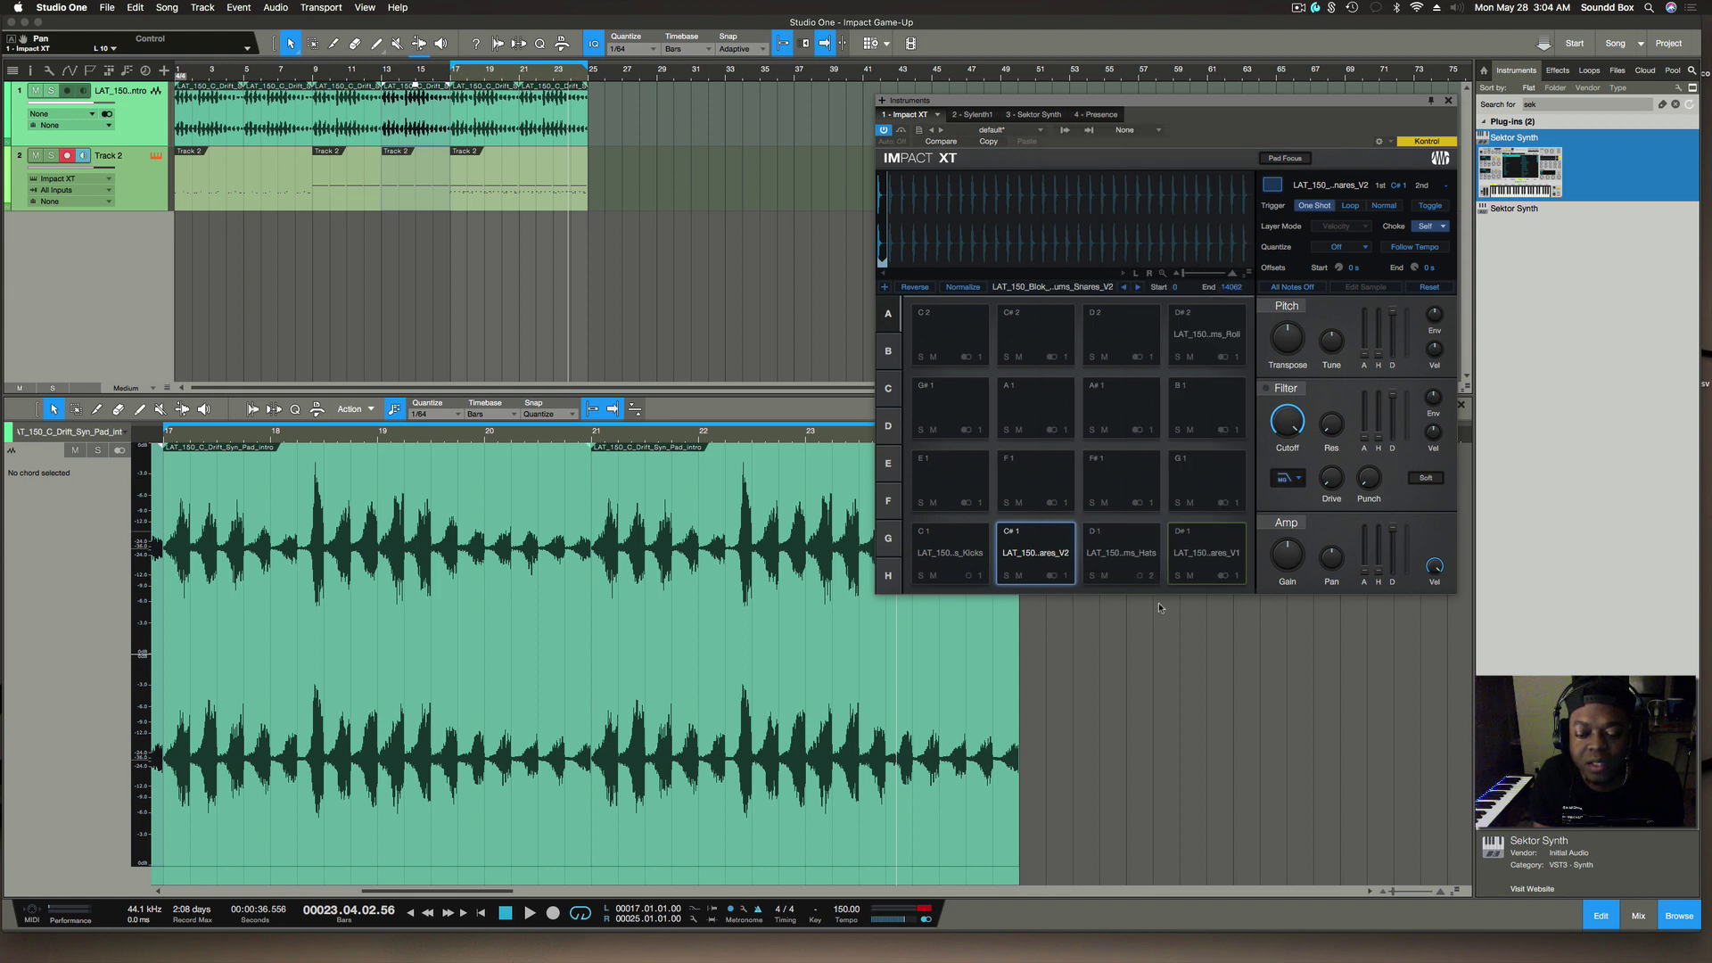
click(1125, 545)
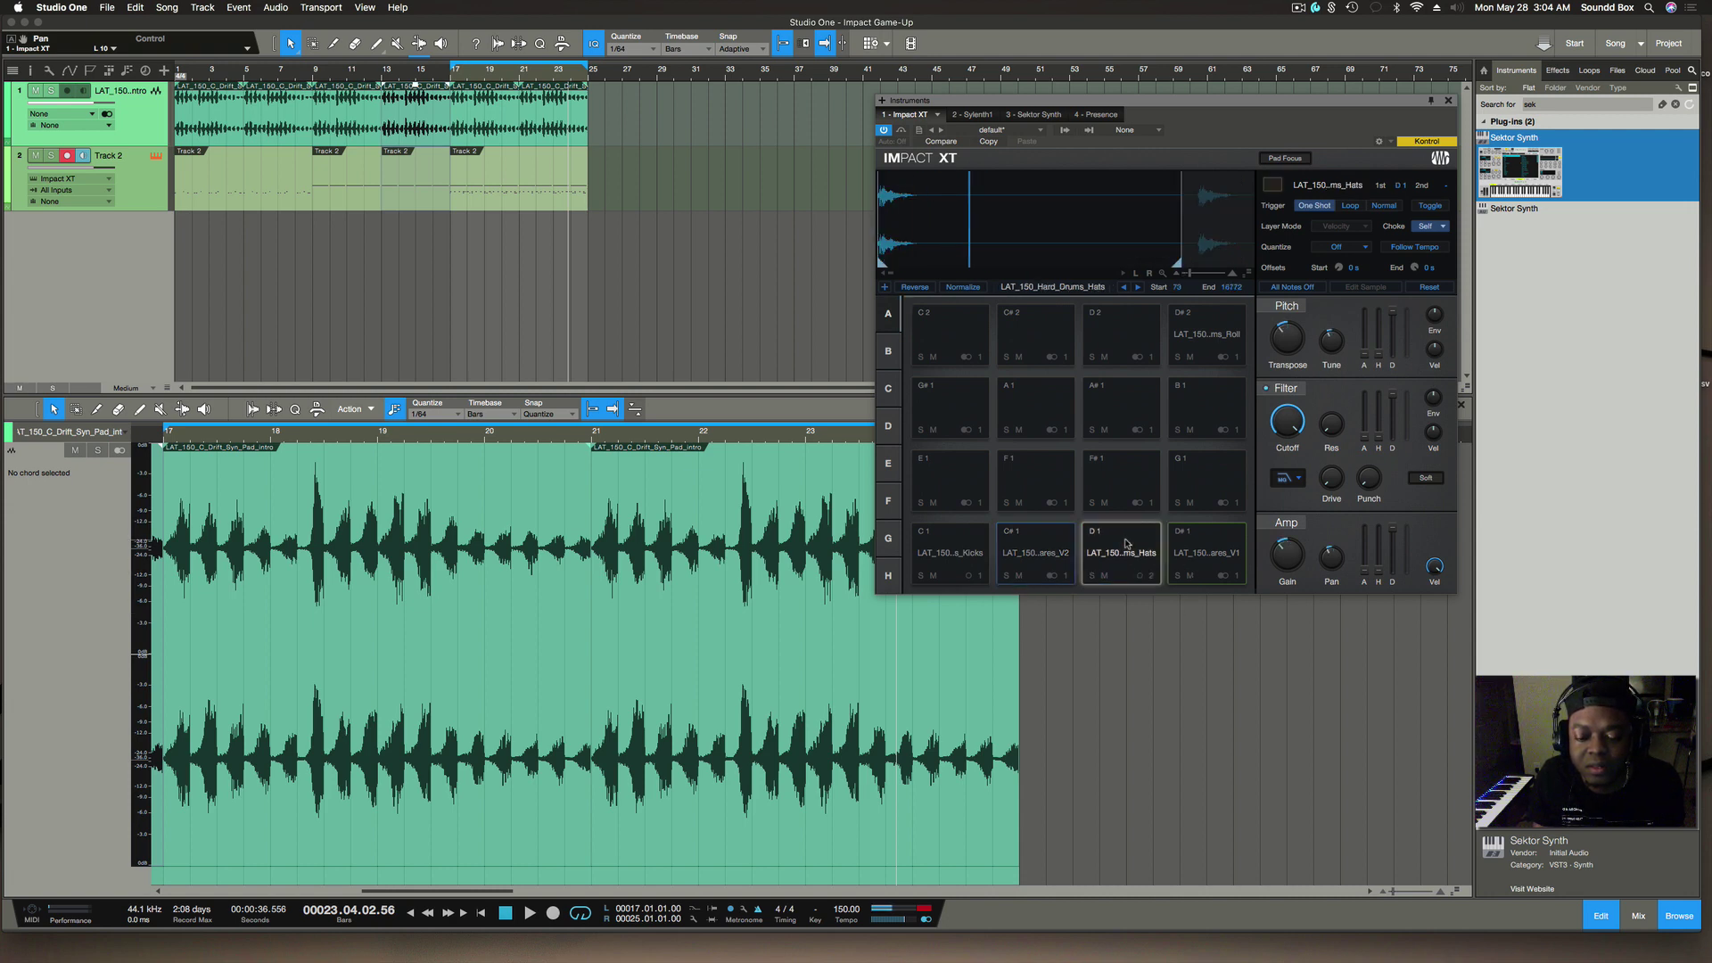
click(1150, 576)
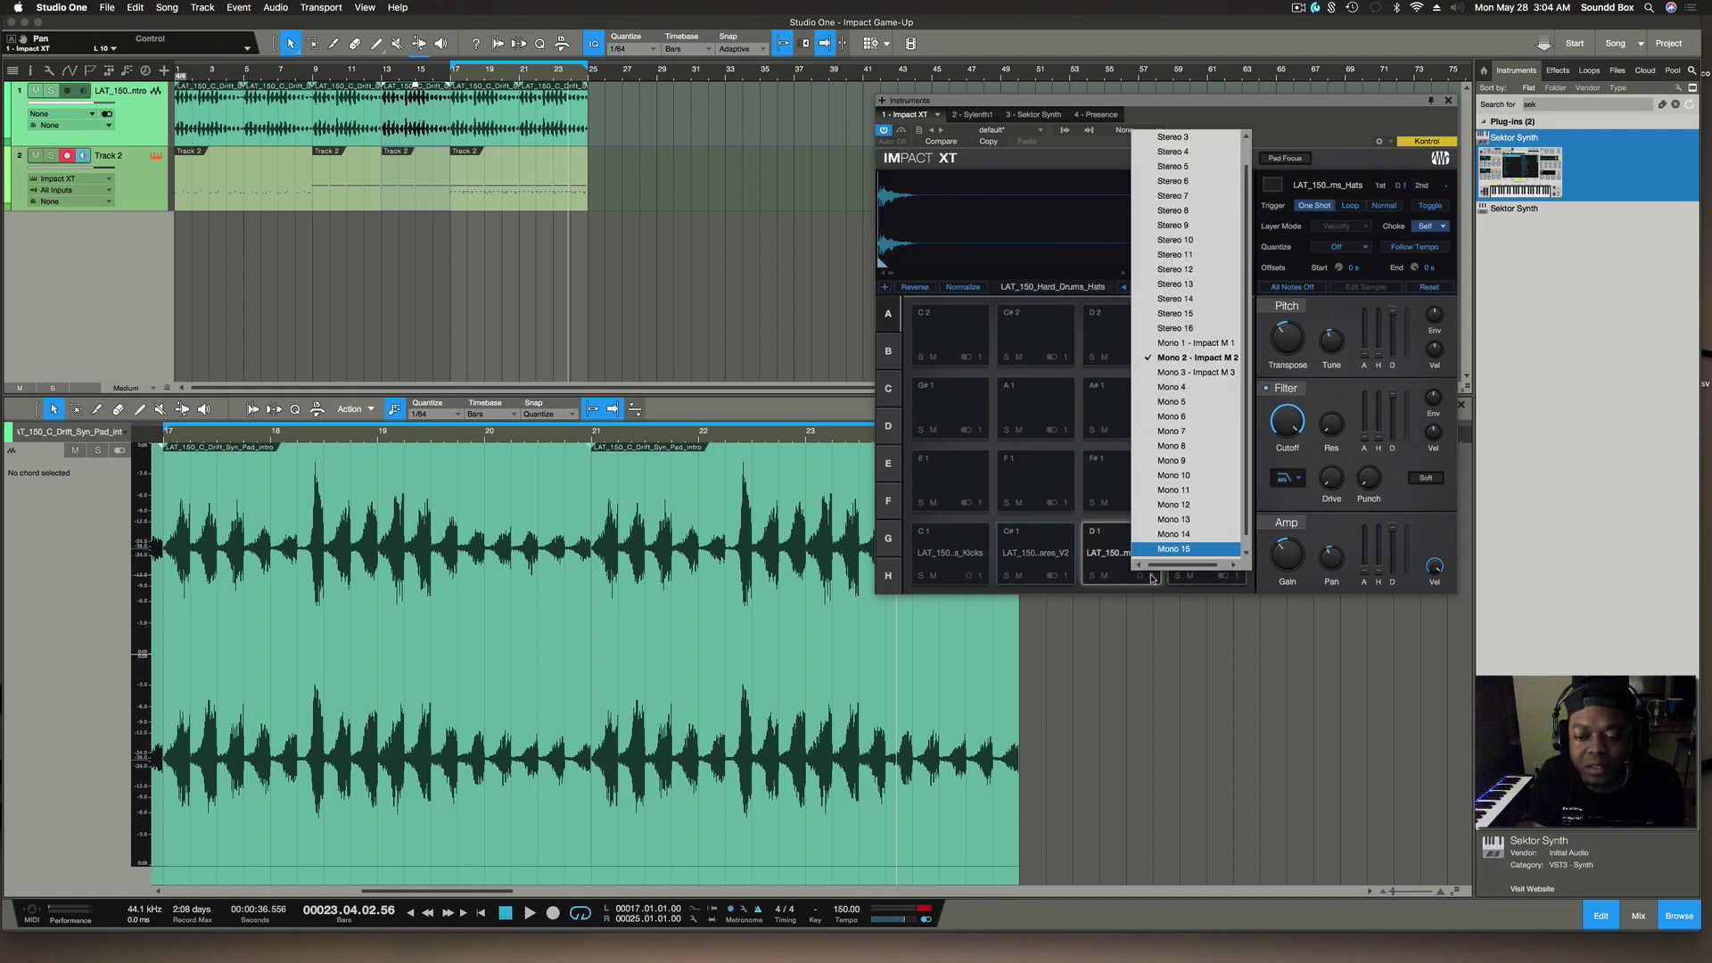
click(1123, 557)
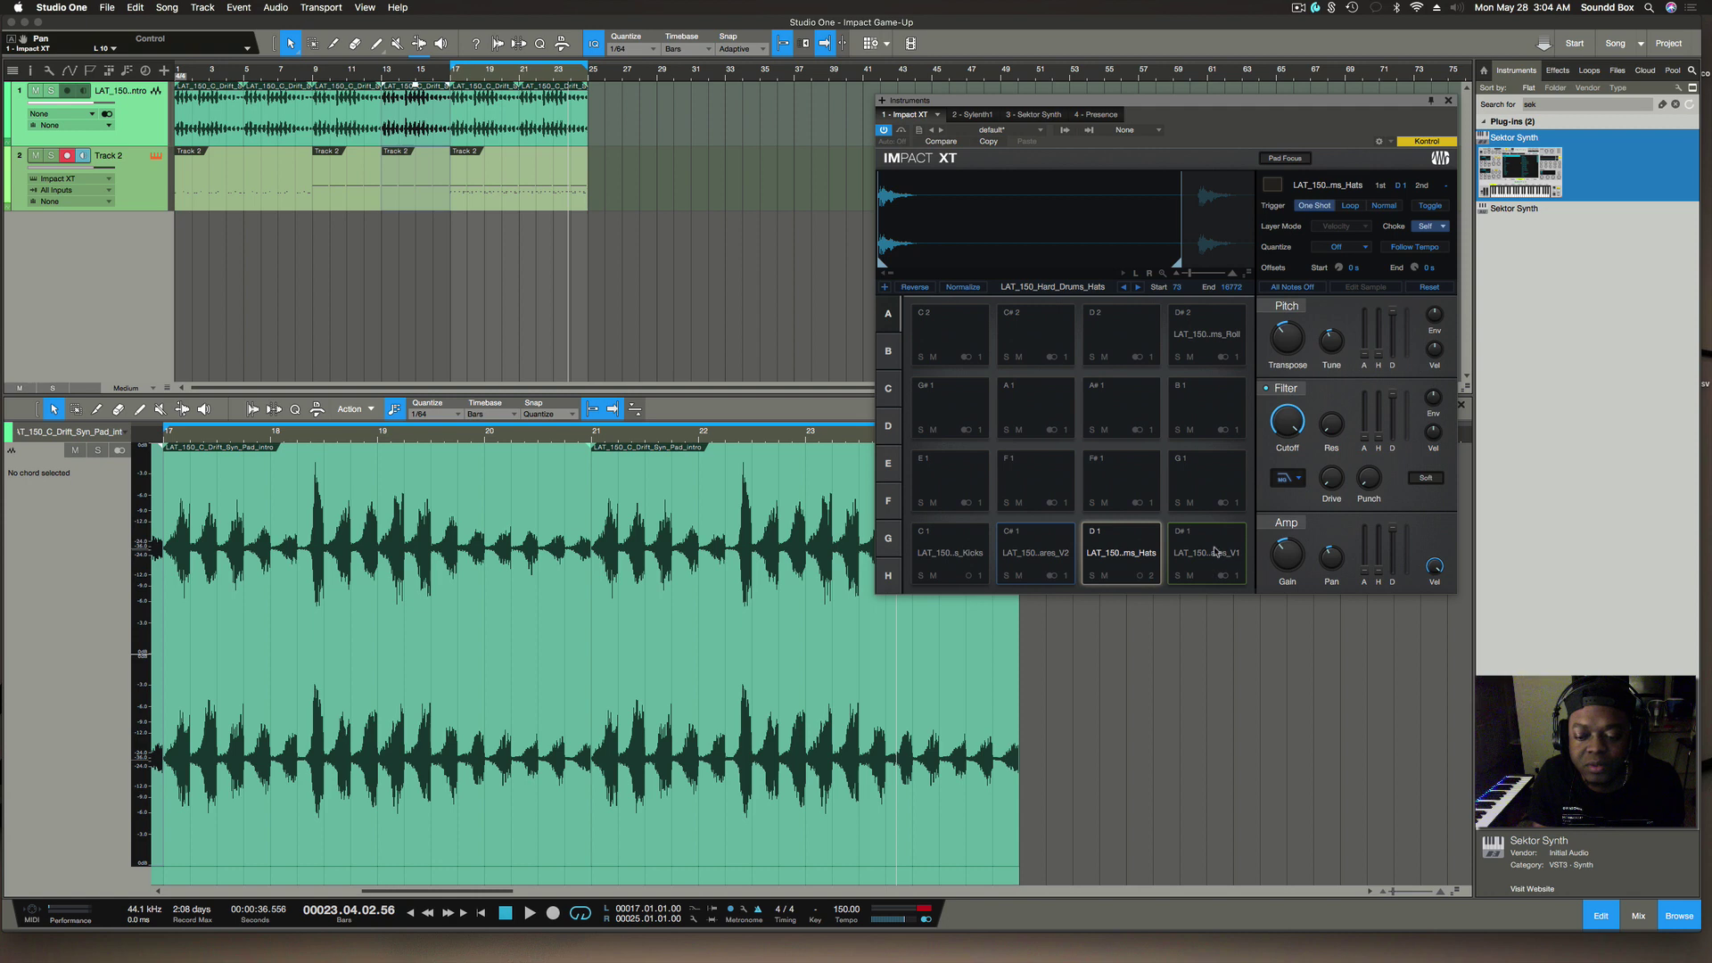
Audition the Snares_V1 pad and route the Snares_V2 pad on C# 1 to the output Mono 3 - Impact M 3.
click(1215, 552)
click(1215, 551)
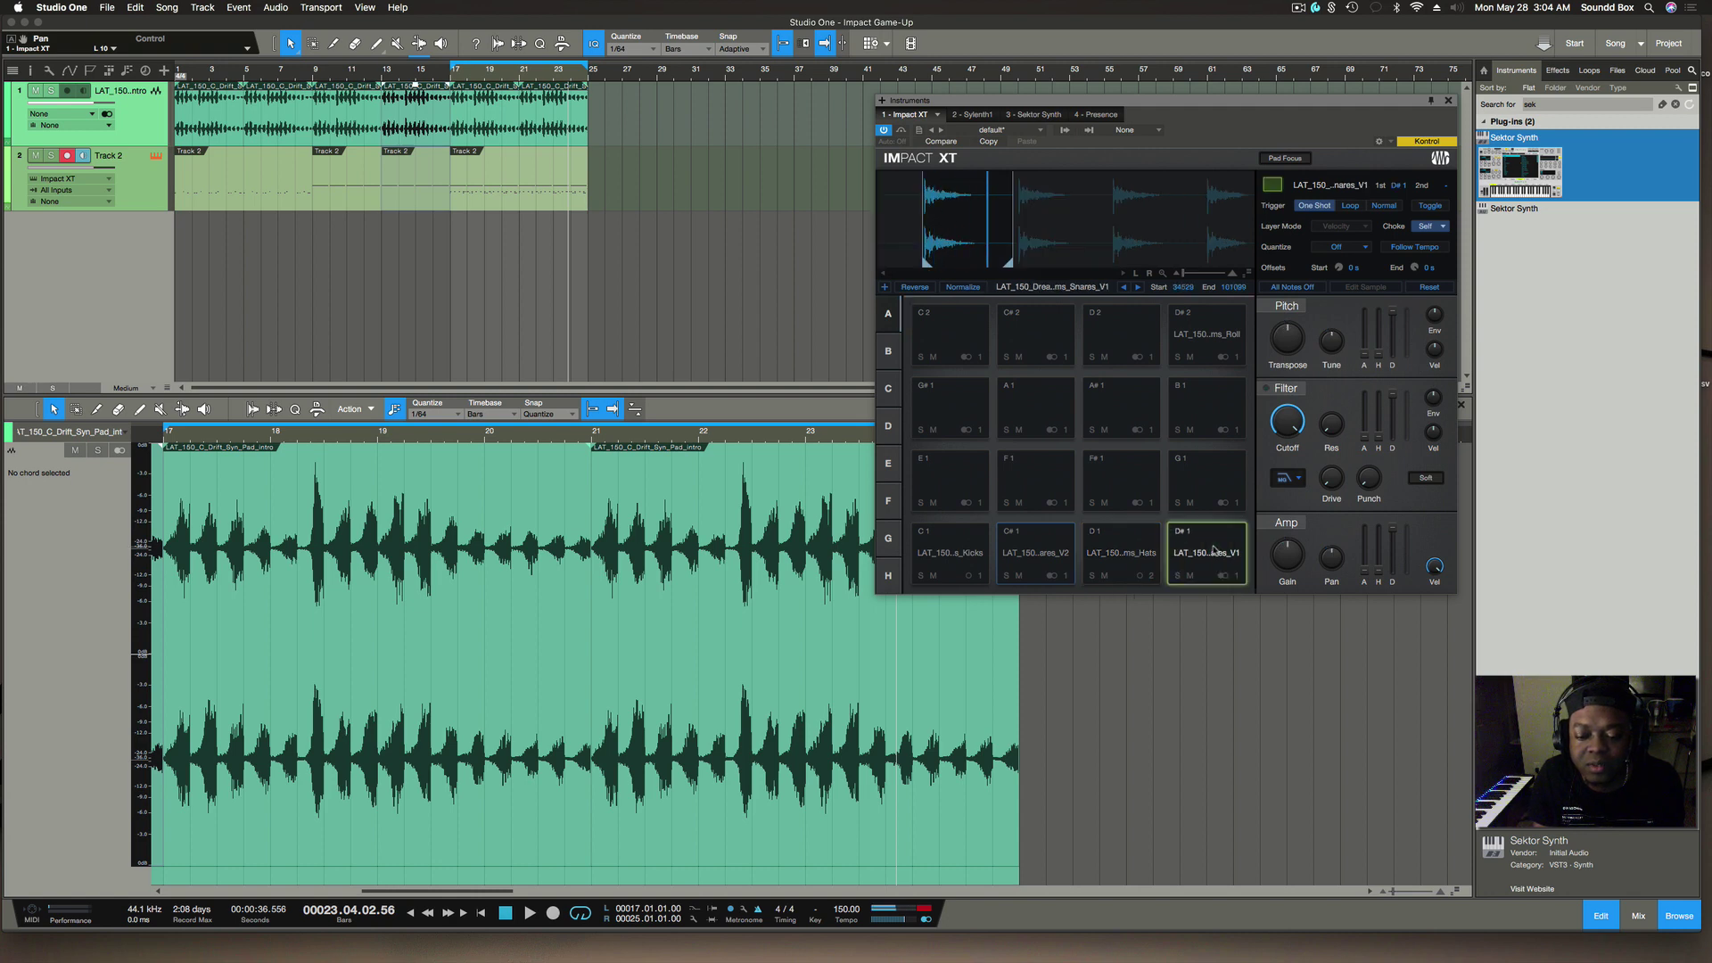
click(1040, 547)
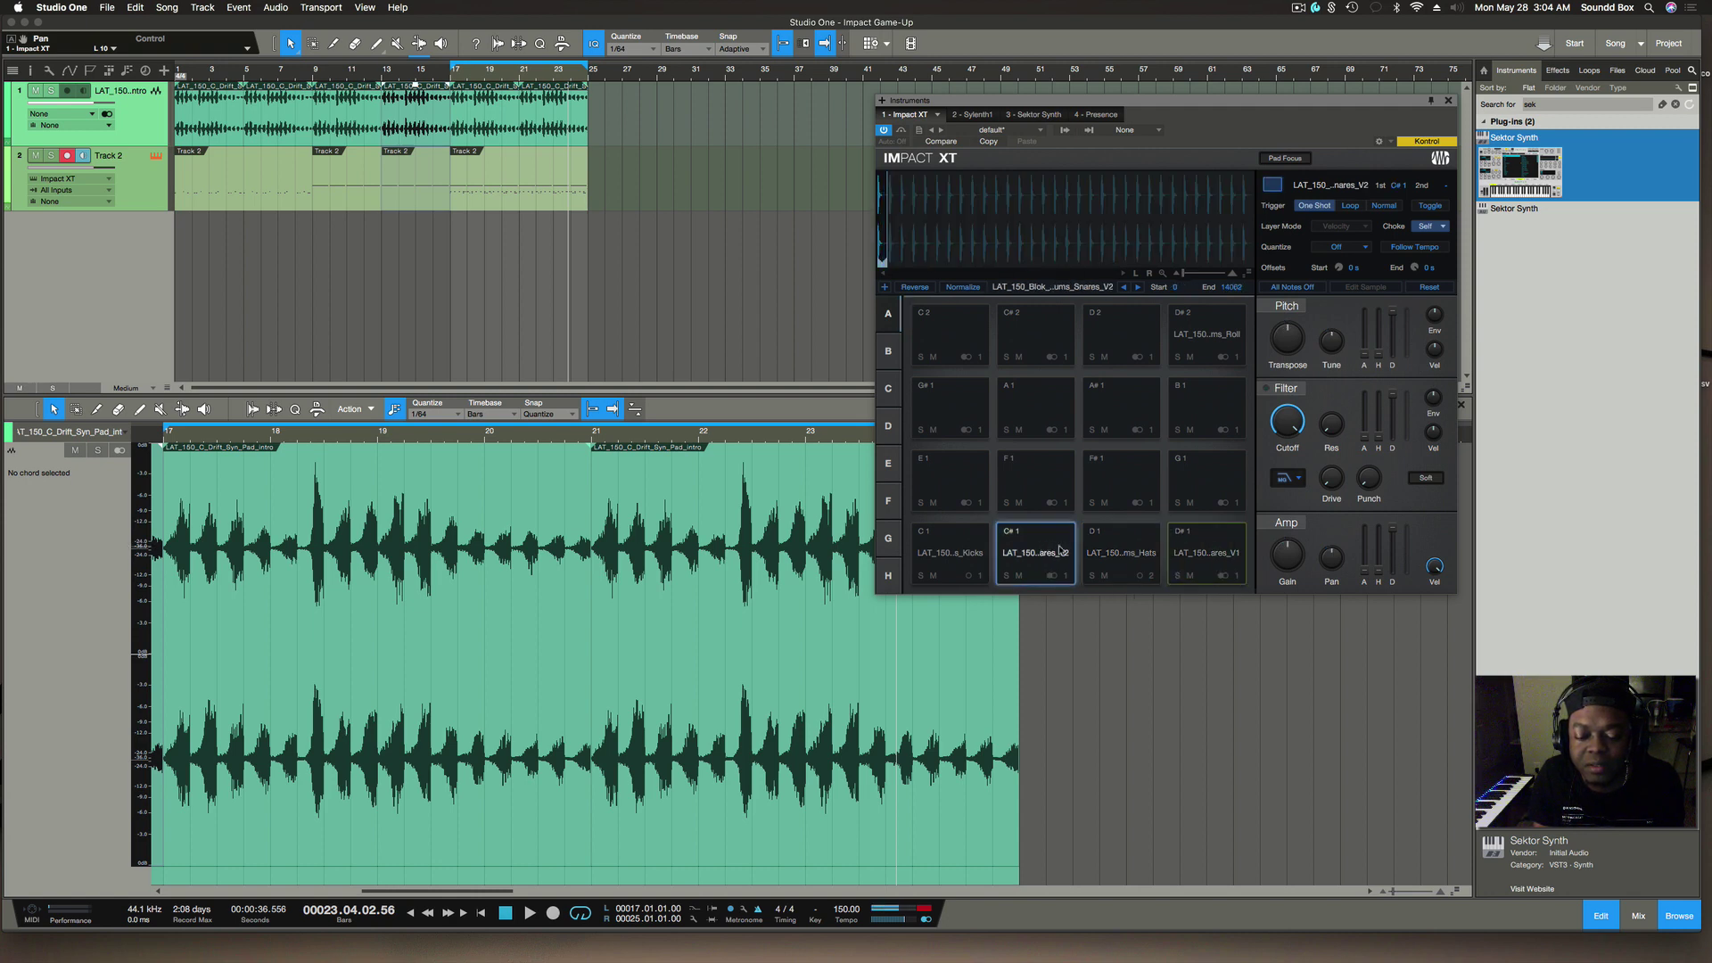
click(1063, 577)
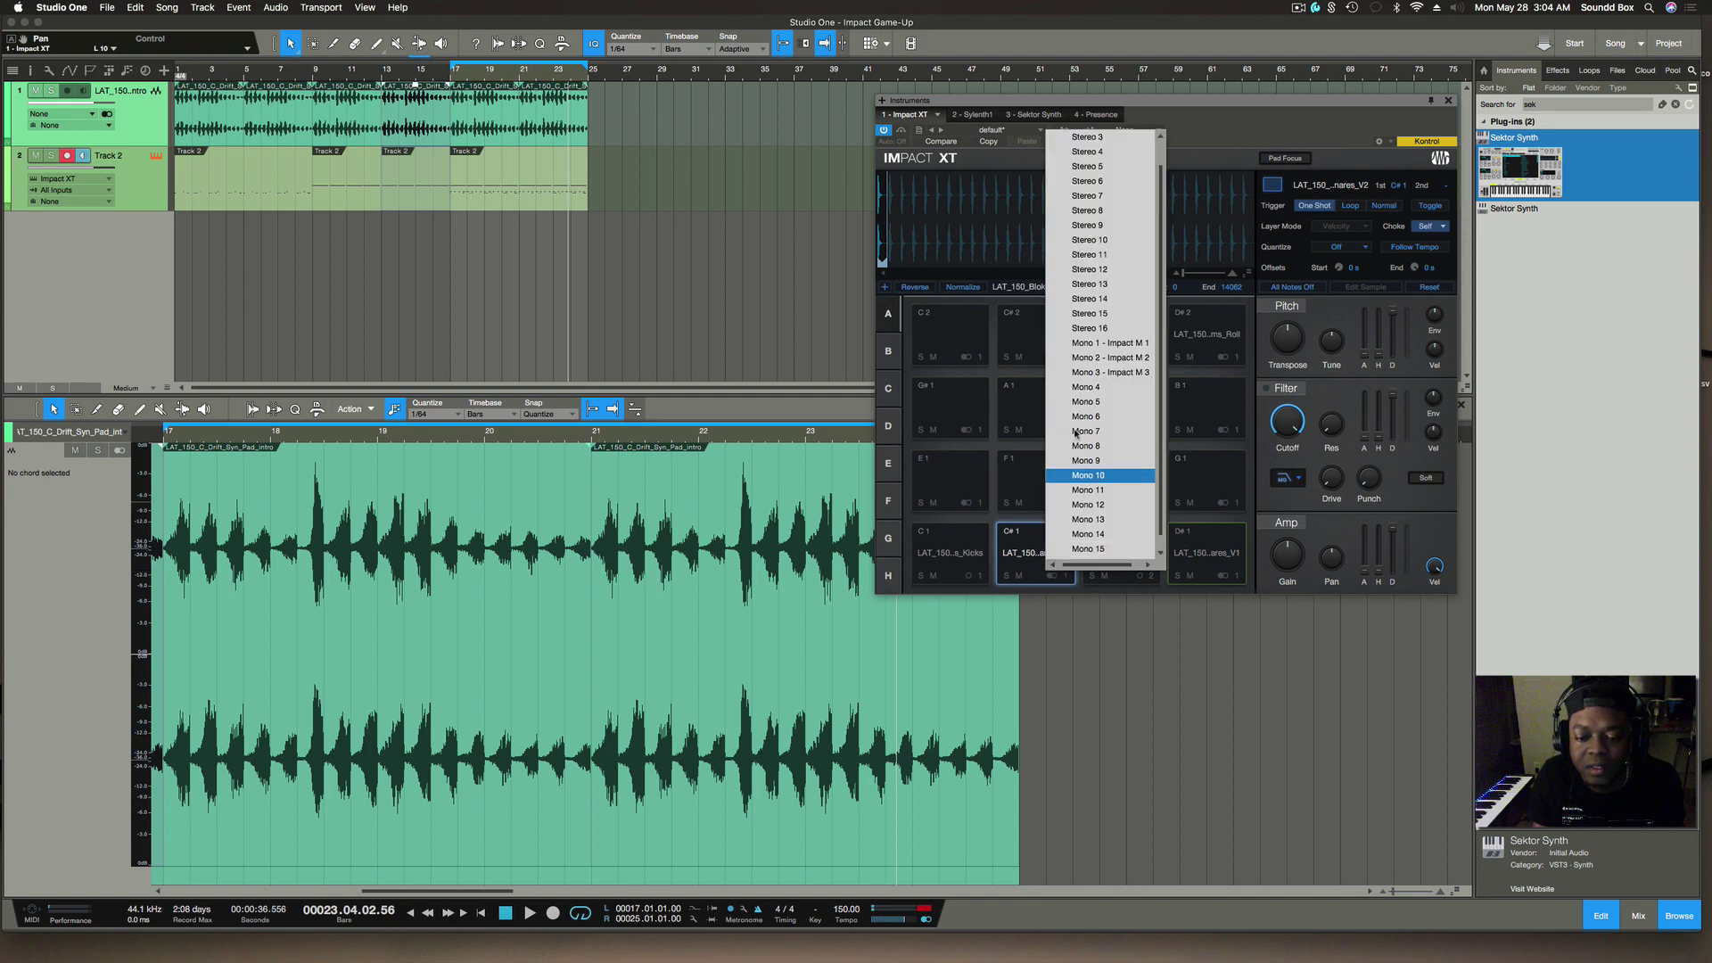
click(1078, 373)
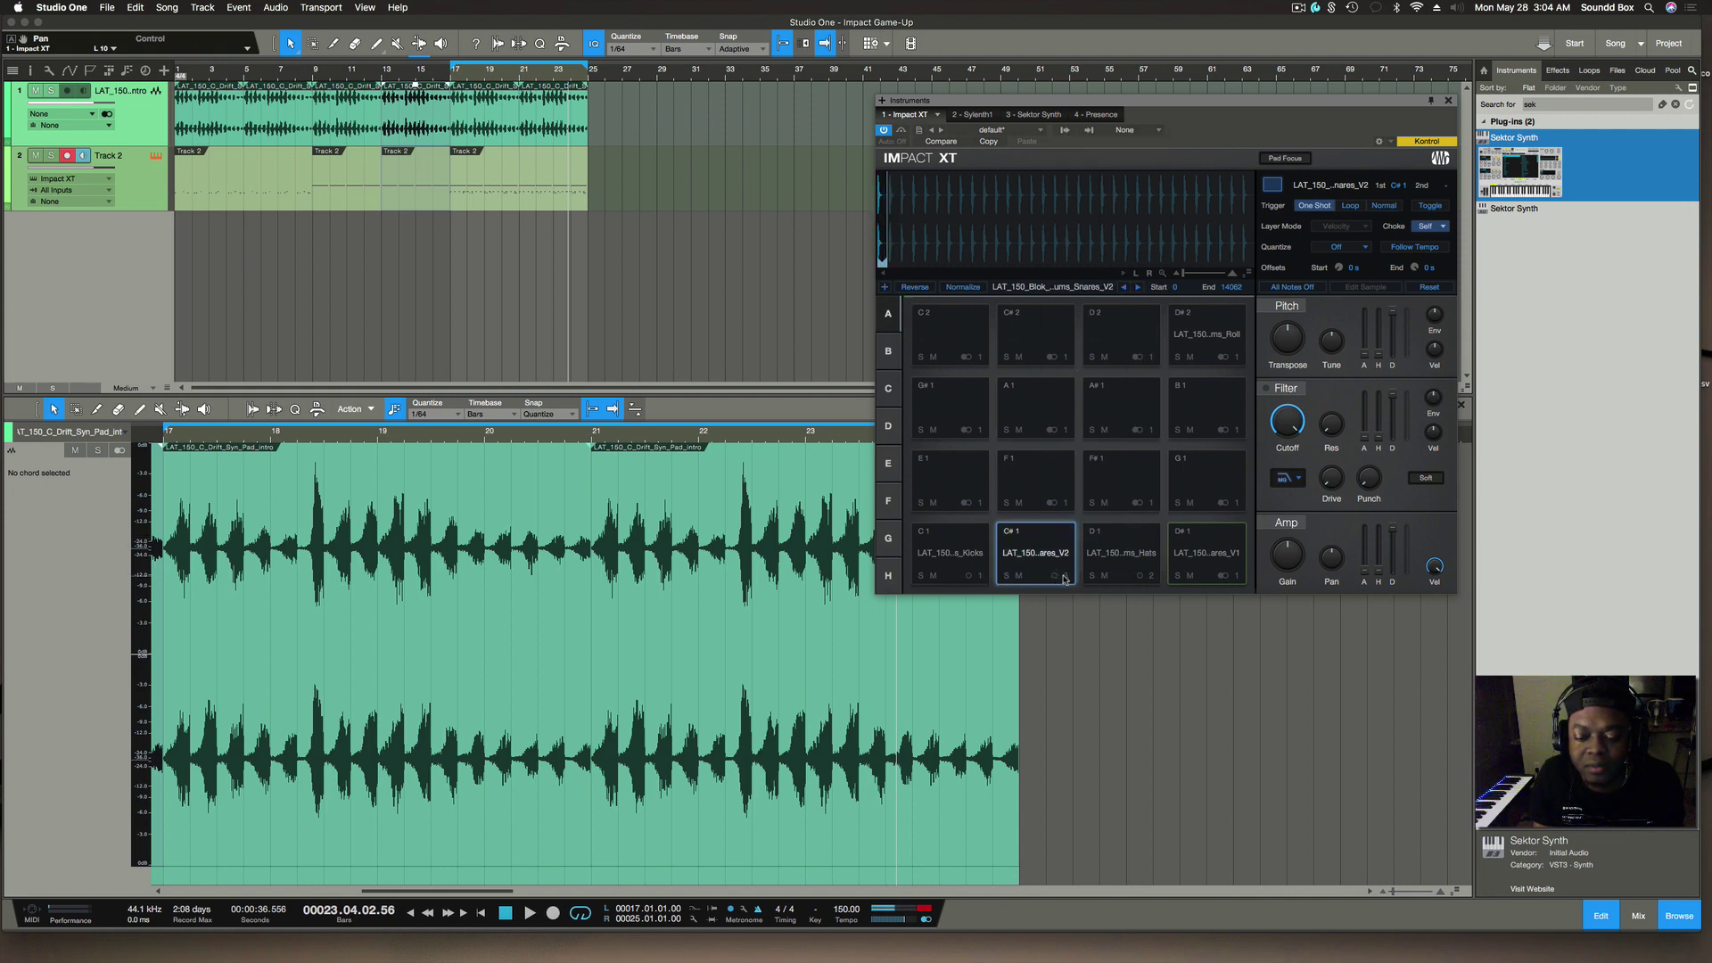
click(1063, 577)
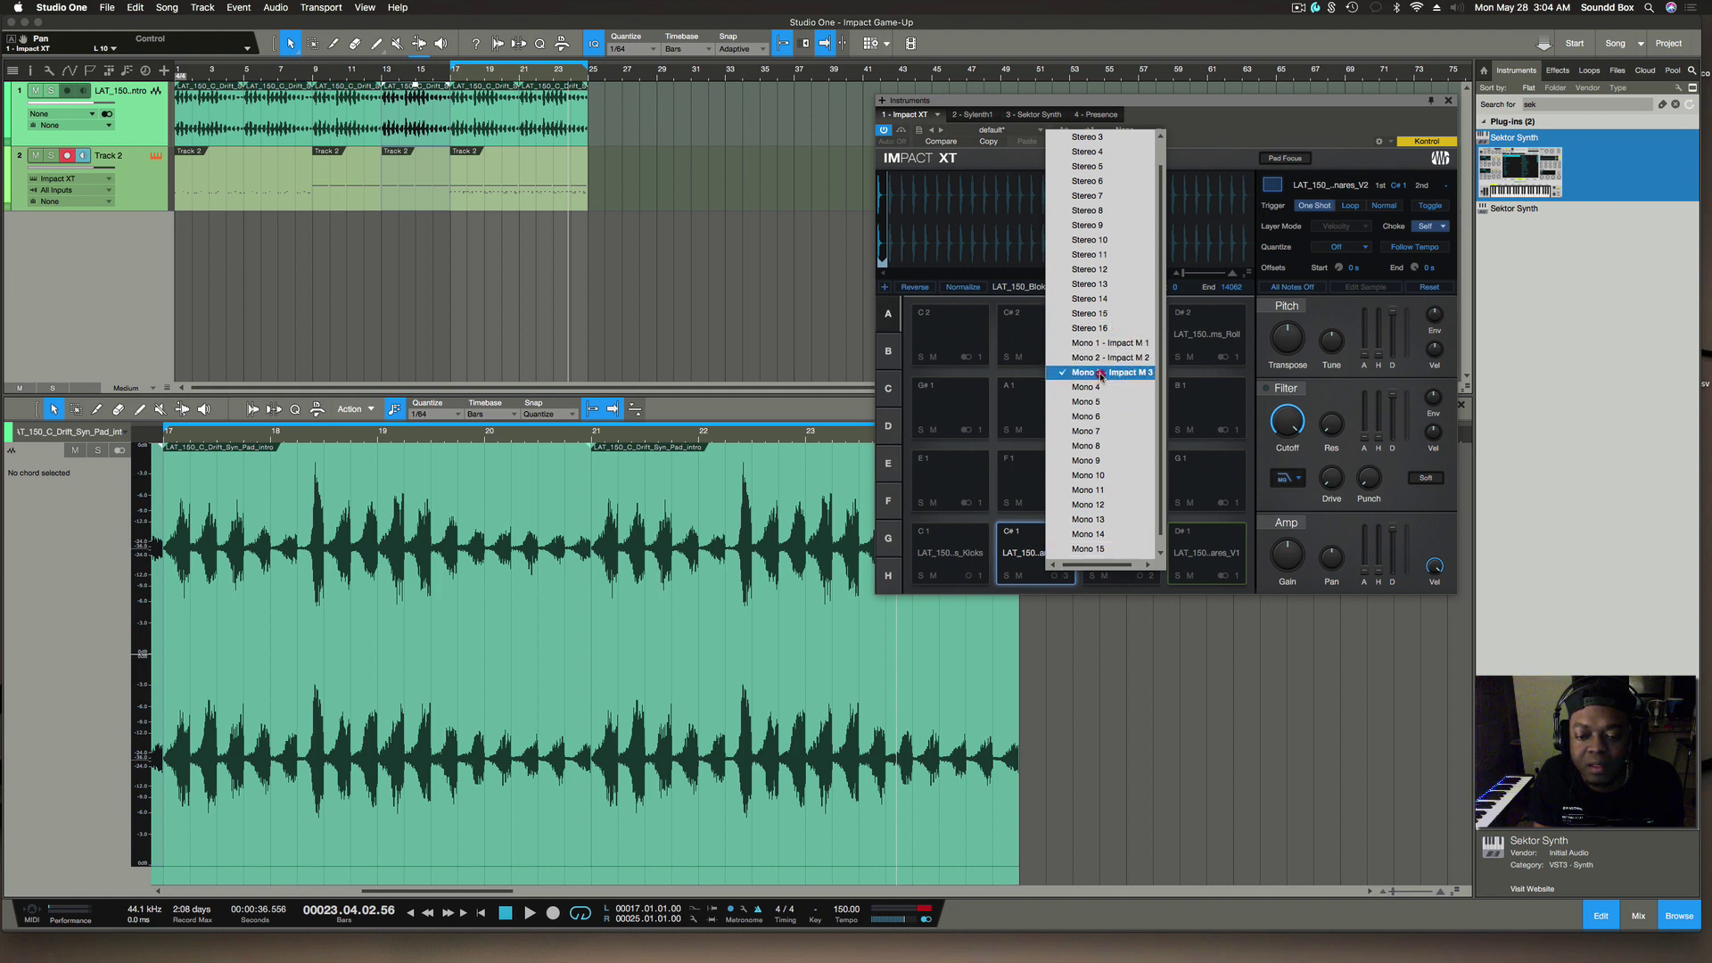
click(1100, 373)
Route the Snares_V2 pad on C# 1 to the output Stereo 2 and check Impact XT's list of active outputs.
click(1066, 579)
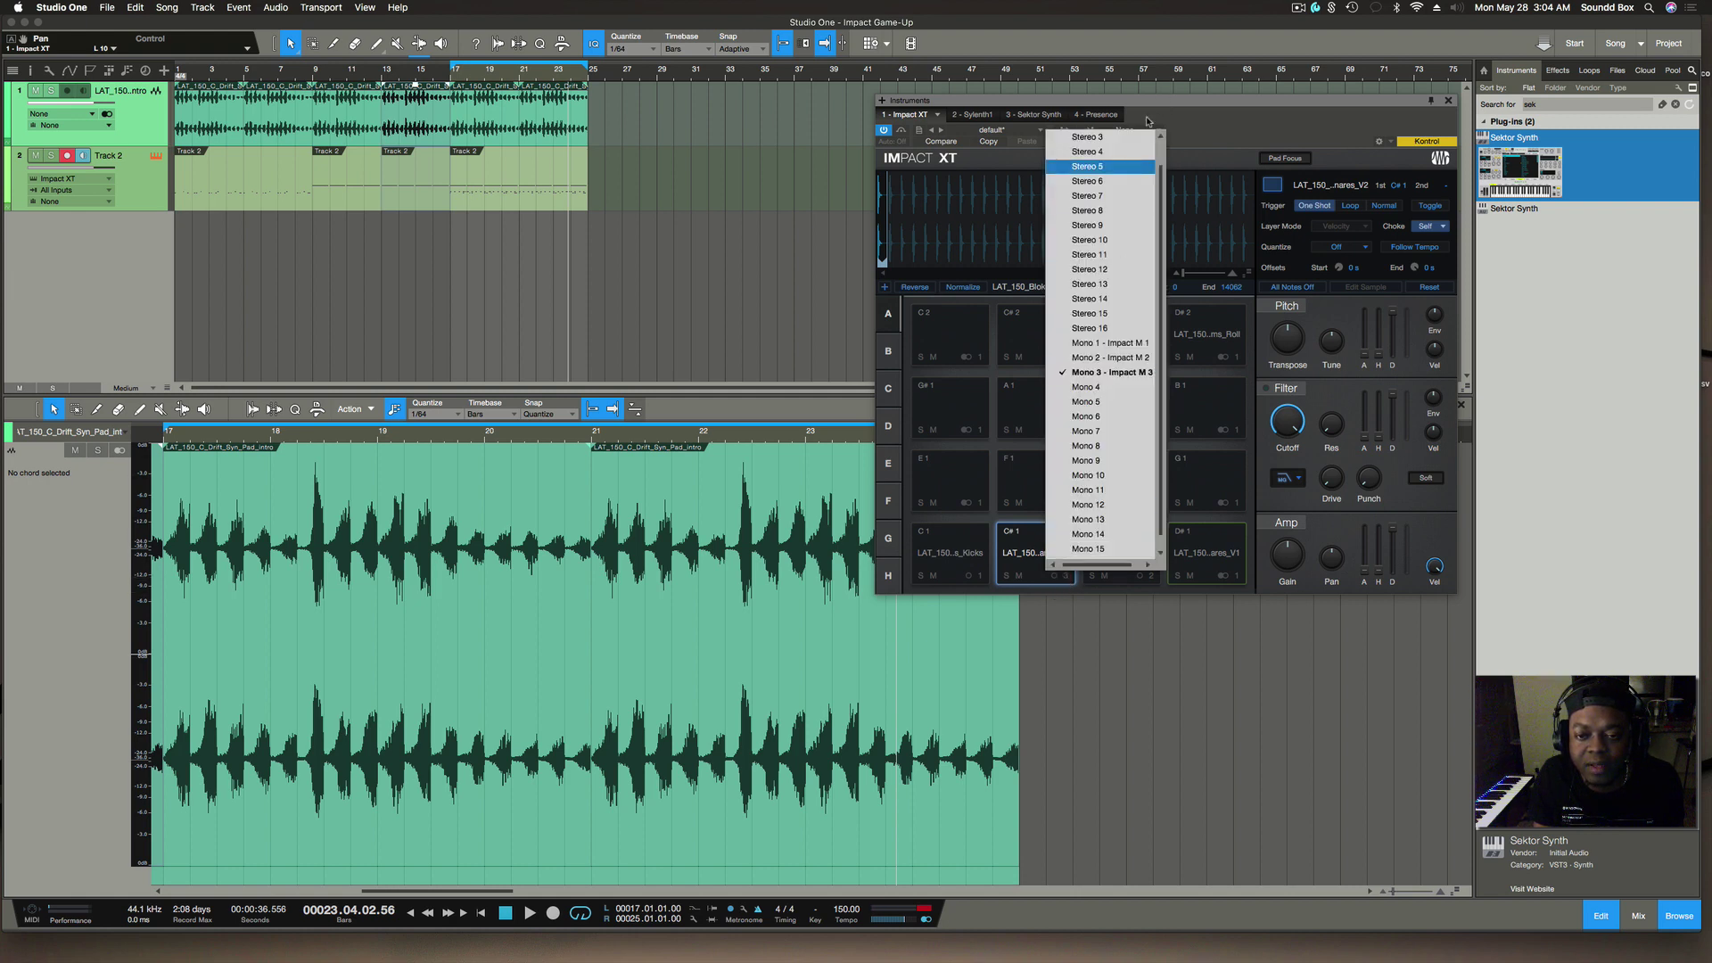
scroll(1102, 160, up, 2)
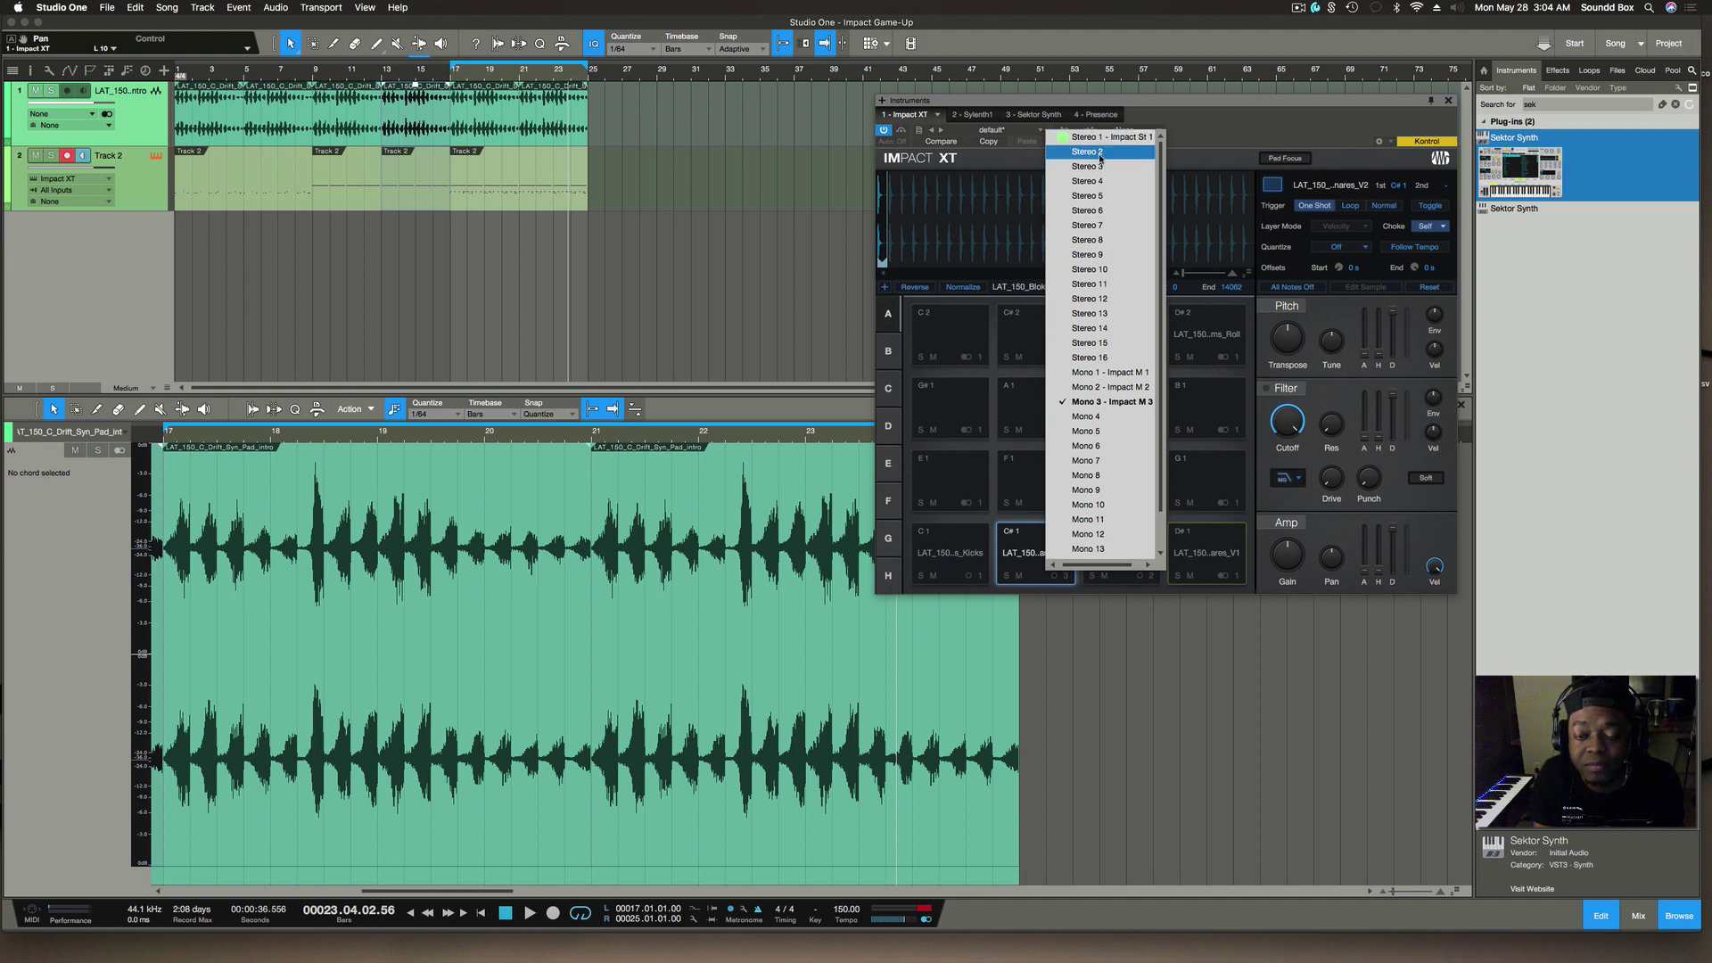
click(1100, 152)
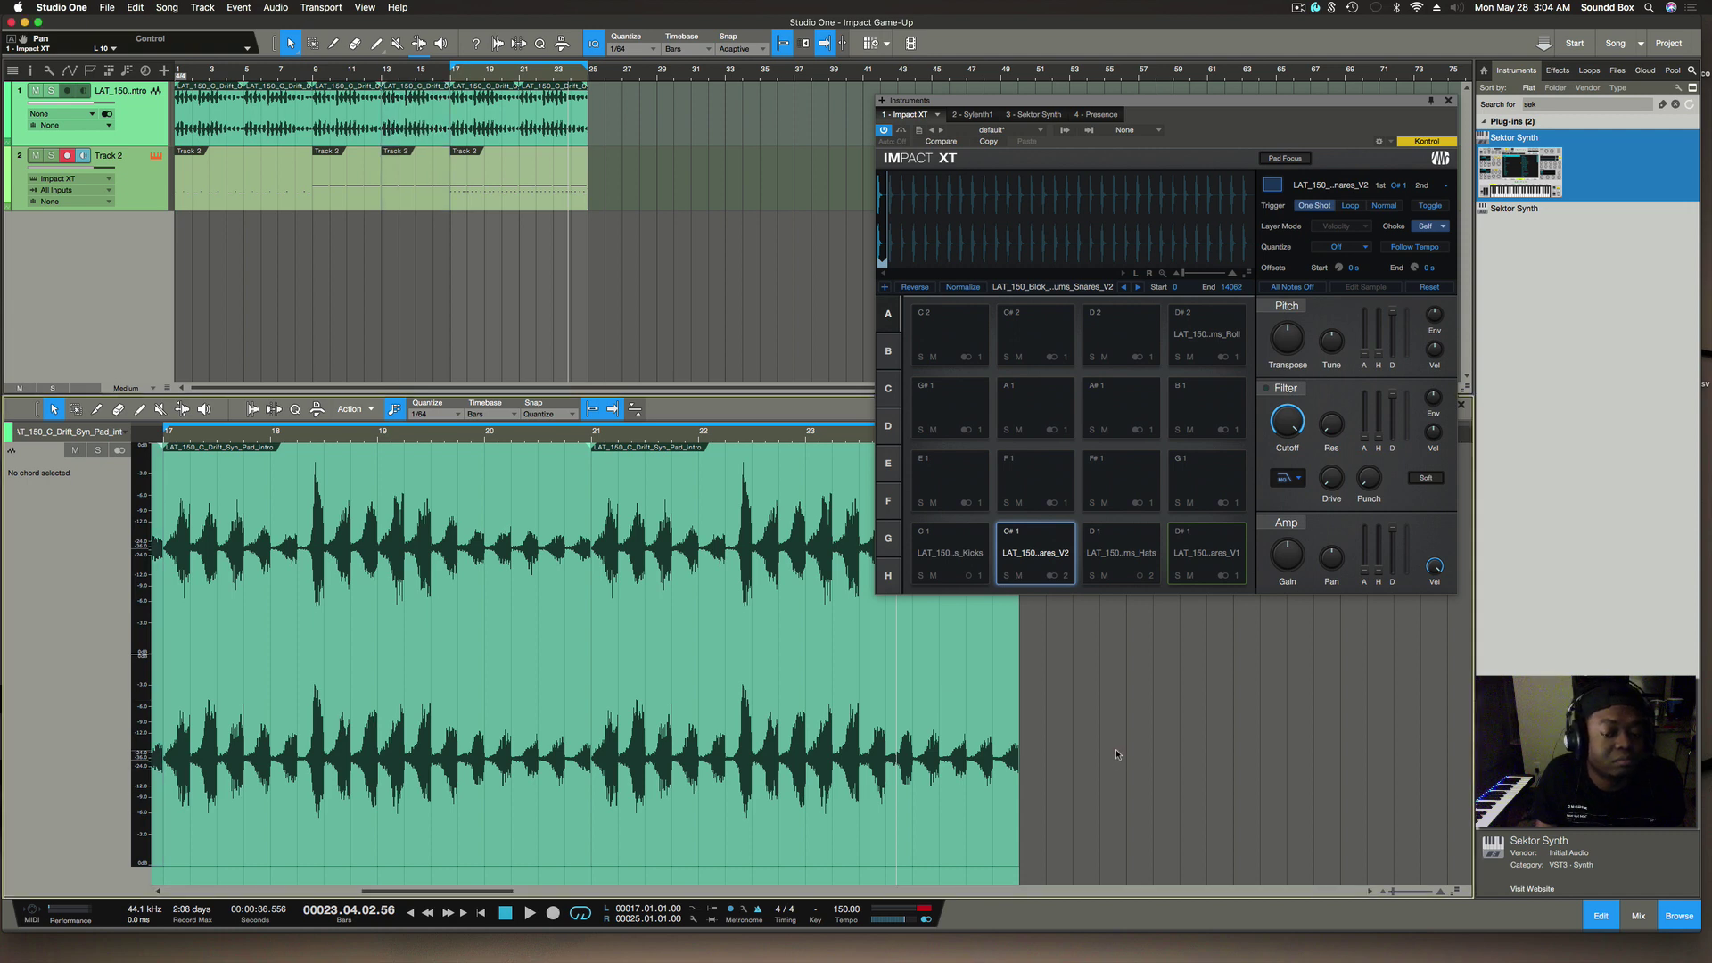
click(1064, 132)
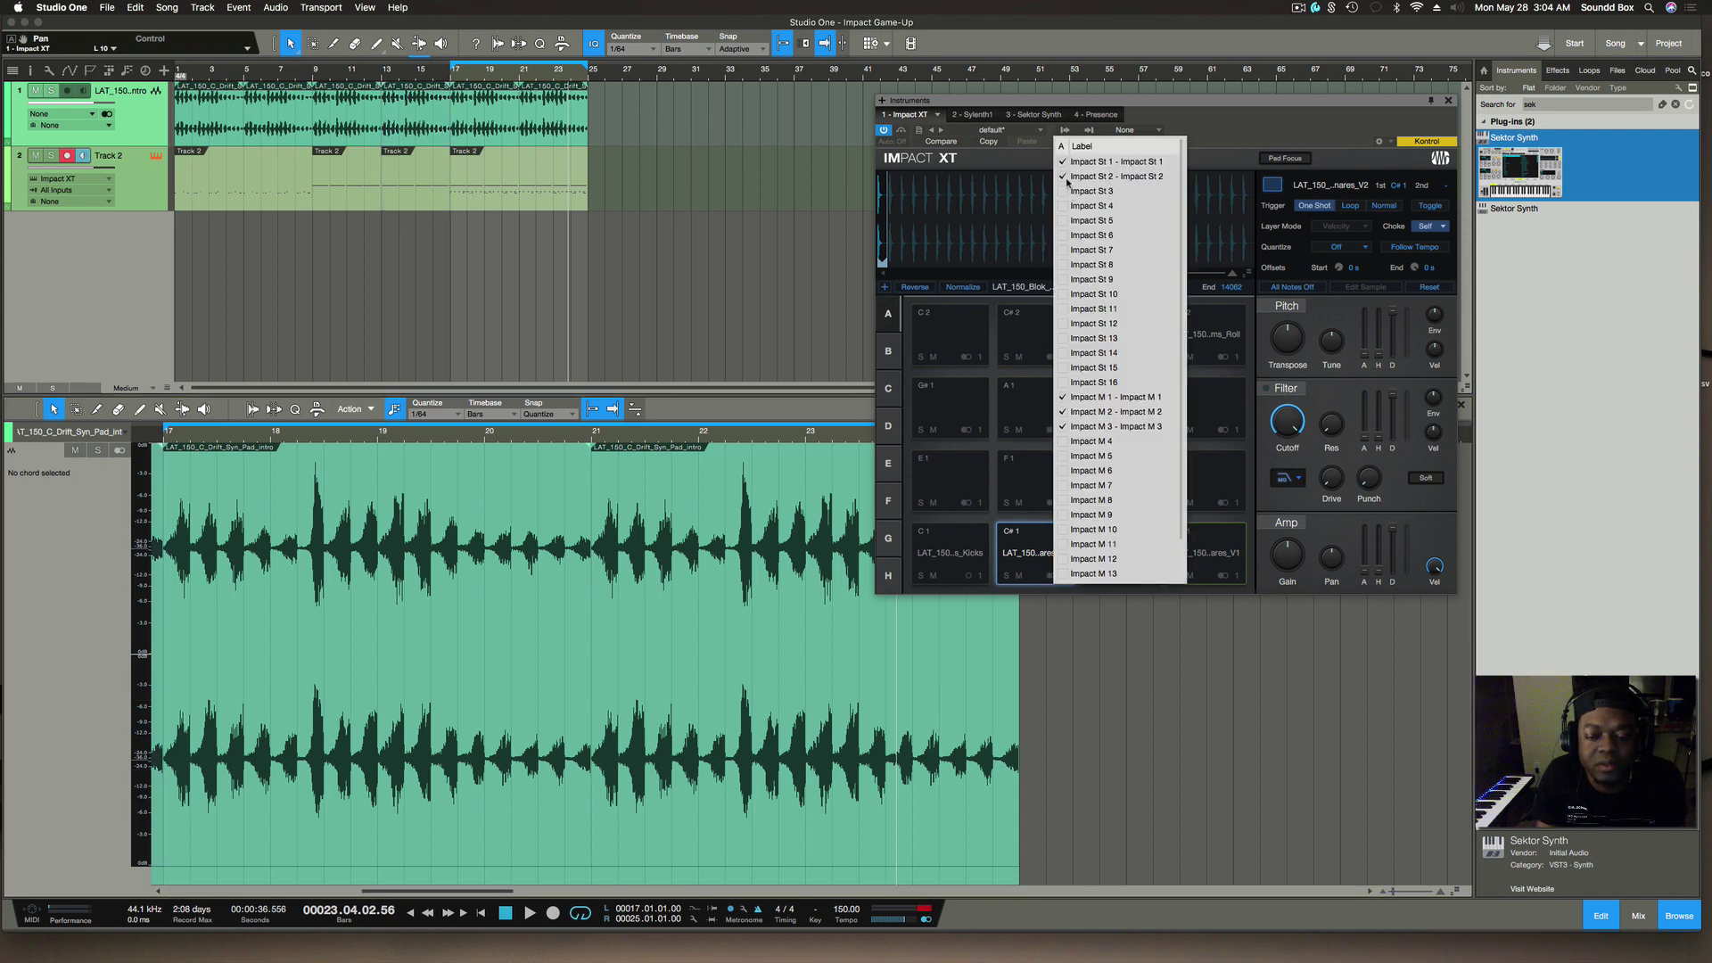
click(996, 523)
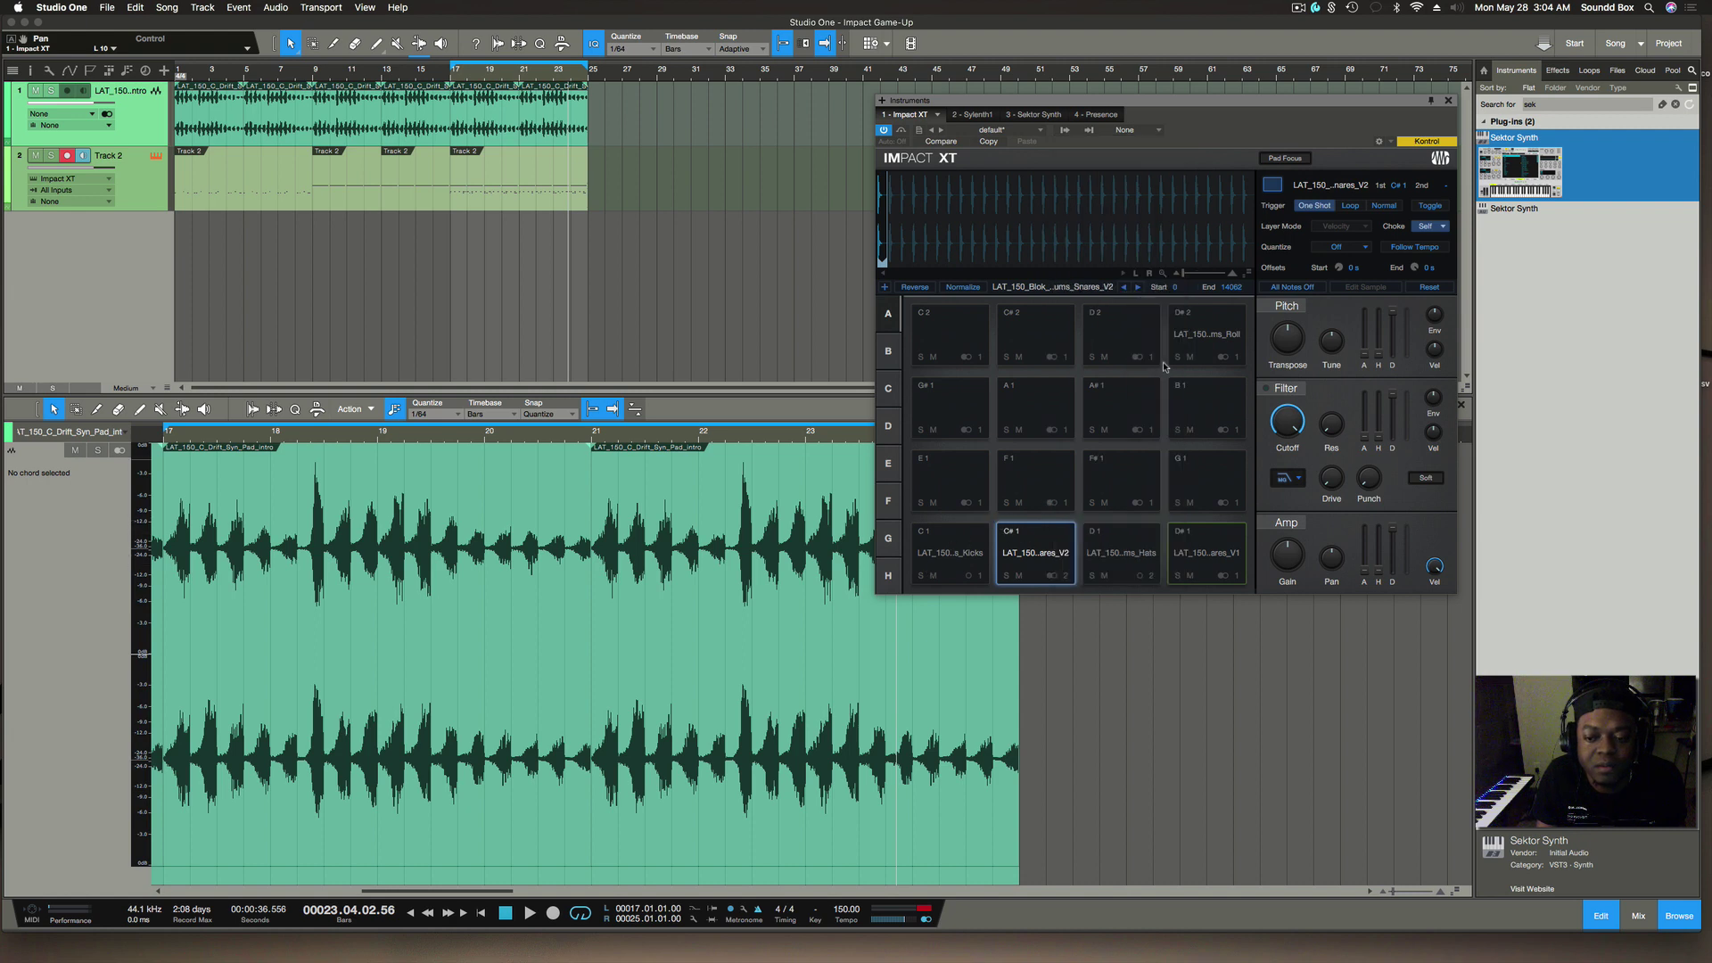
Play the looped section with the mixer in view and check the kicks pad's signal on the kick channel.
click(1237, 357)
click(1238, 357)
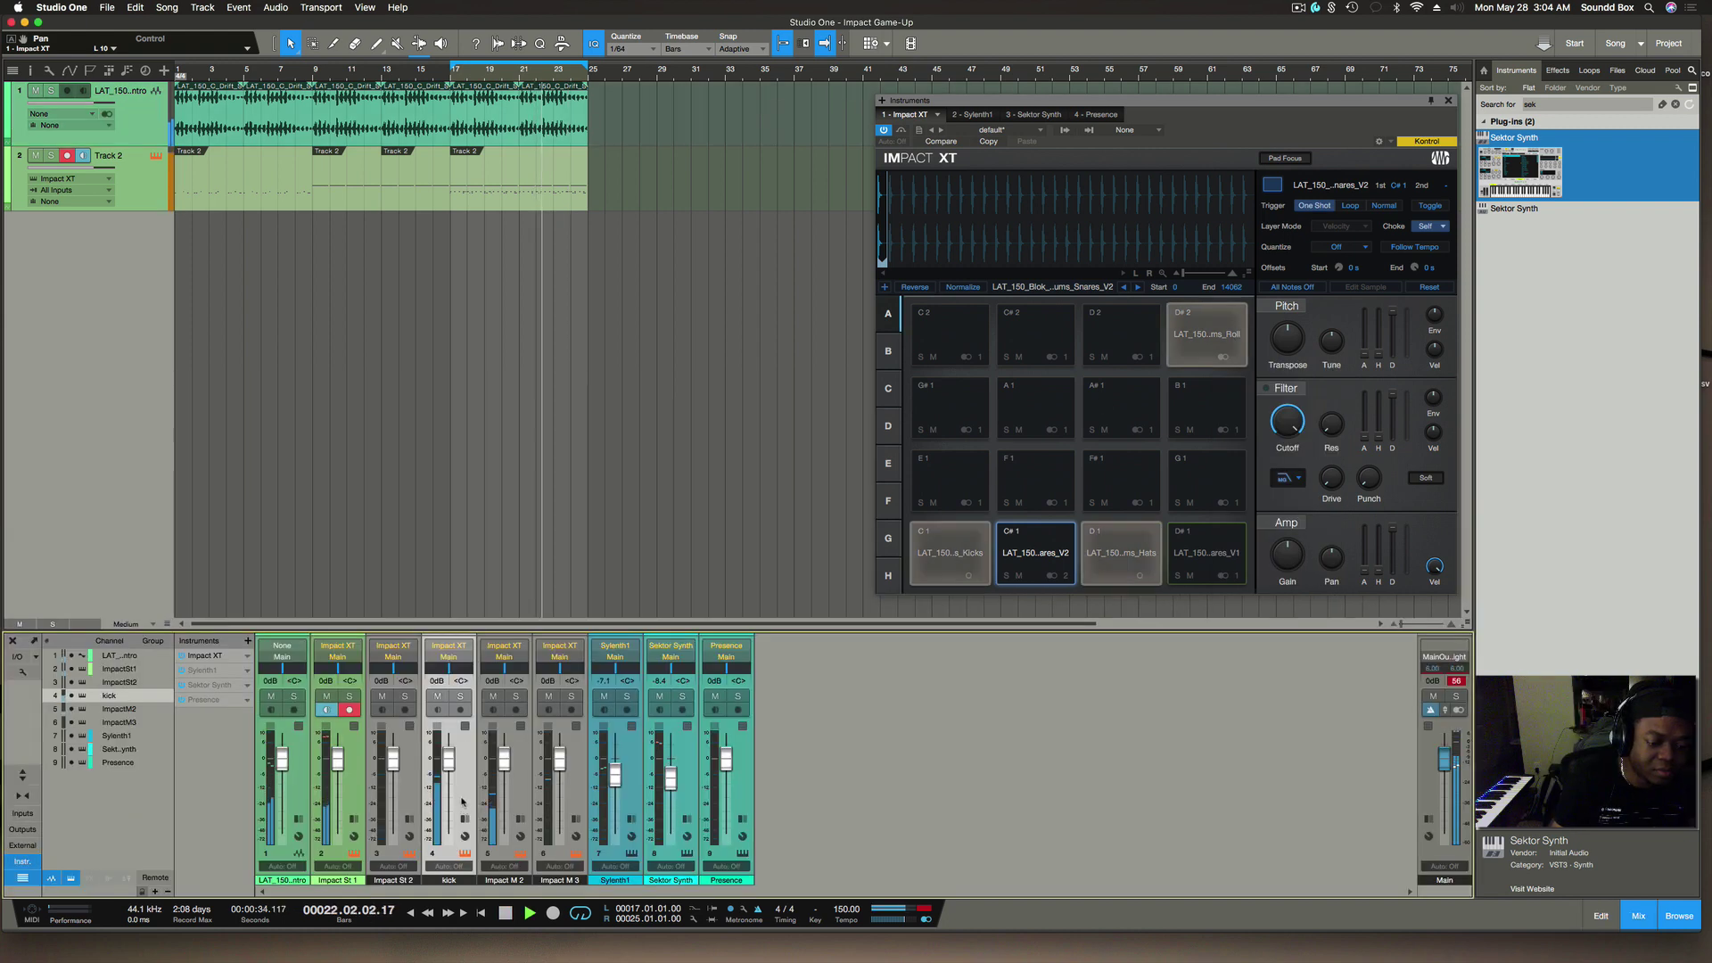
click(463, 797)
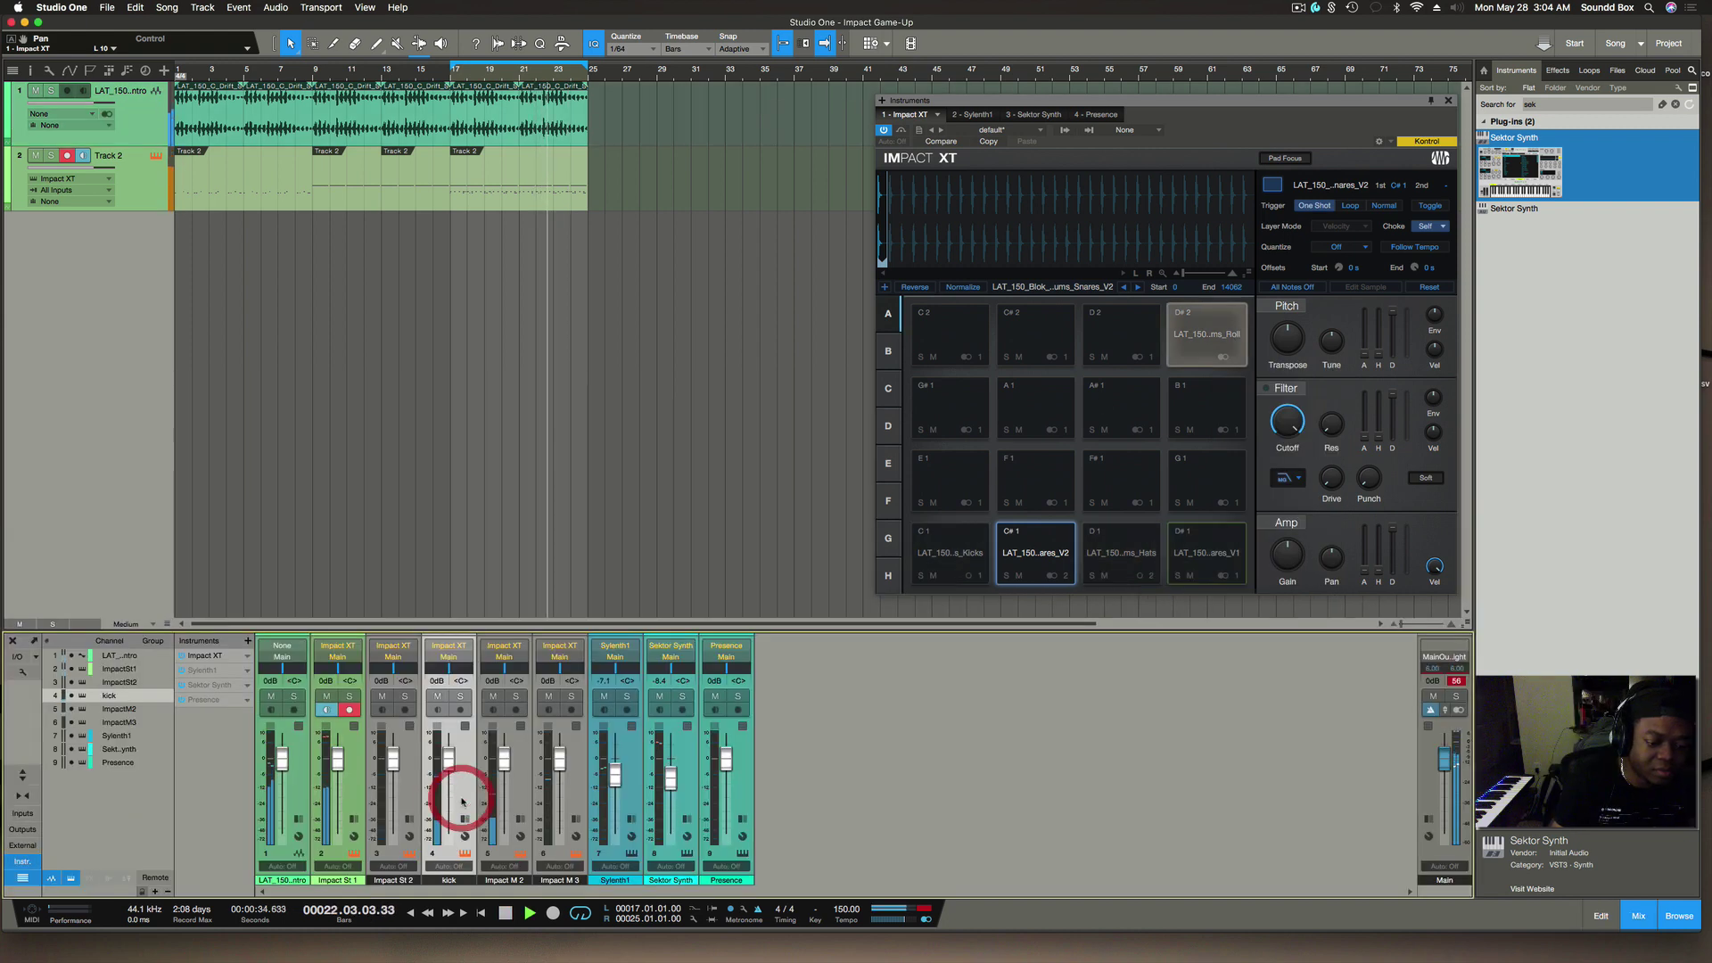
click(959, 555)
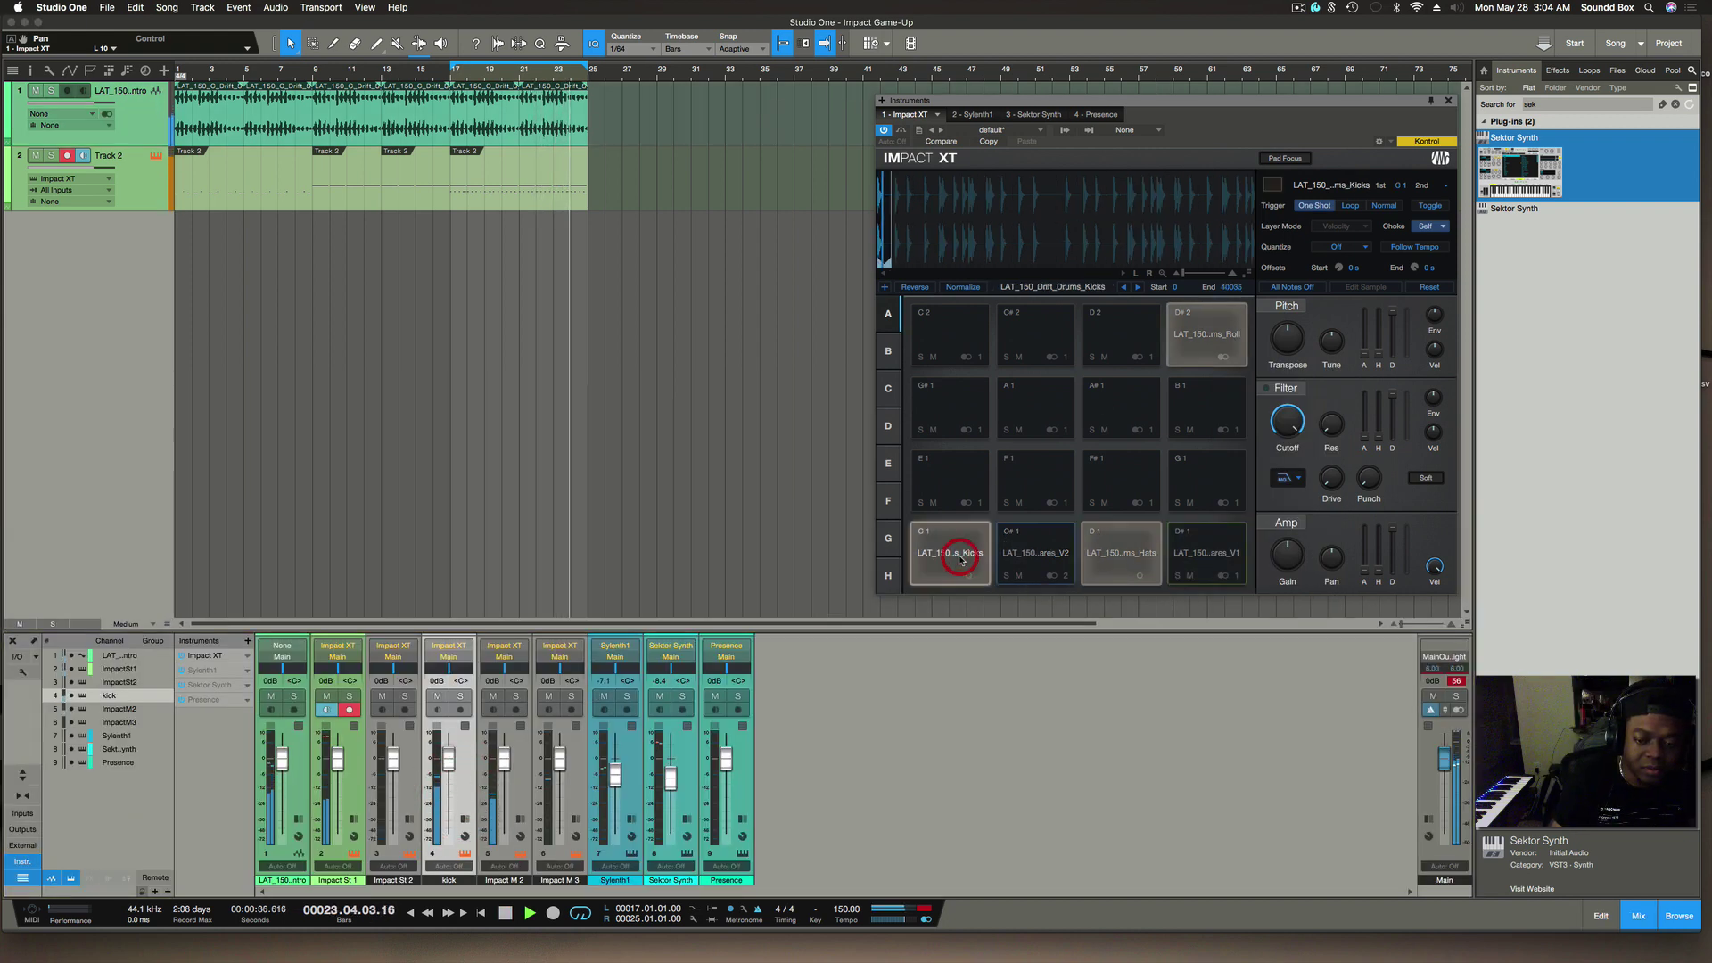
key(space)
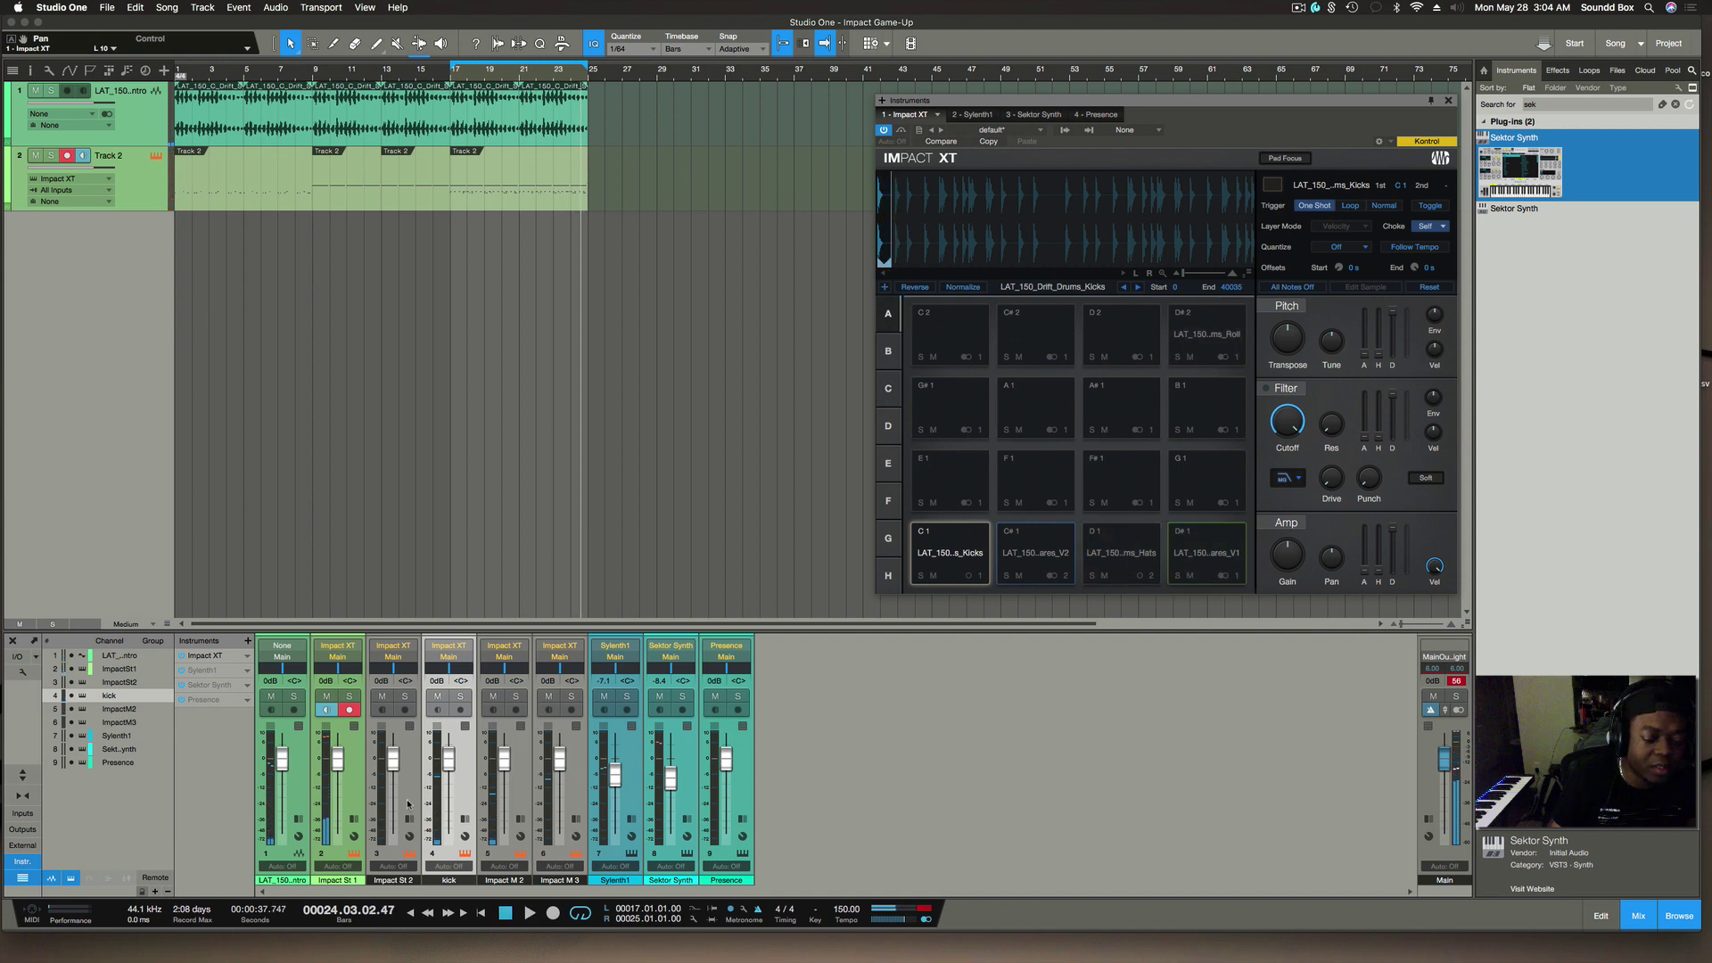
key(space)
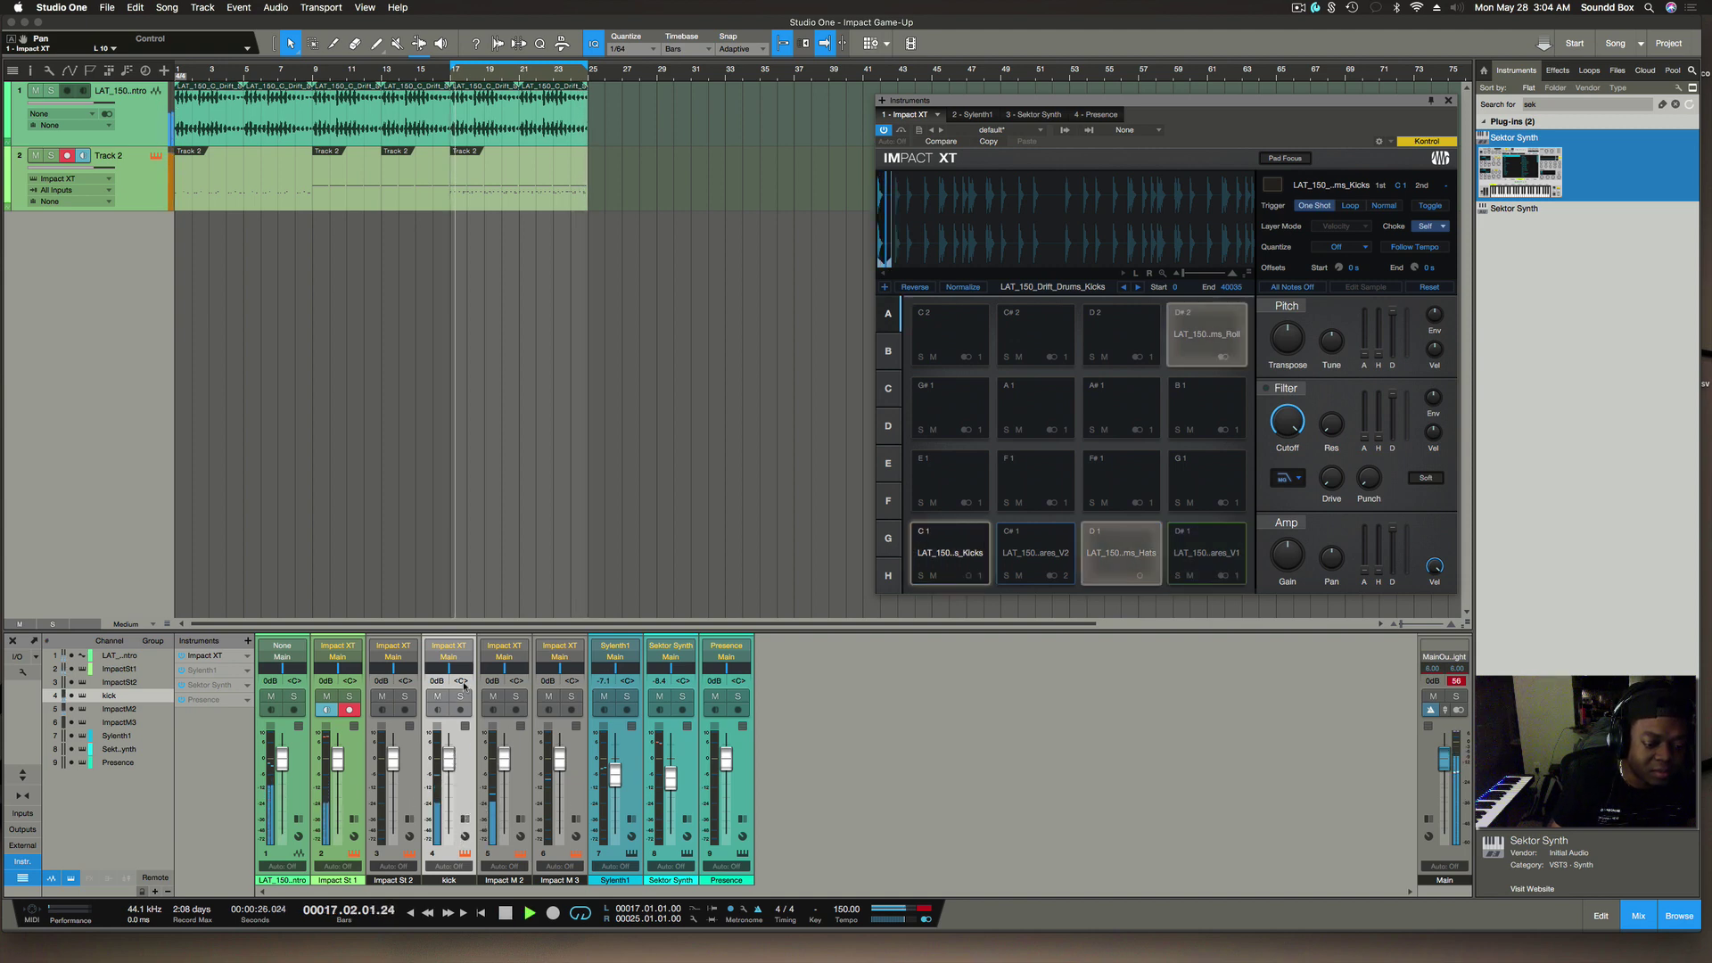
click(461, 697)
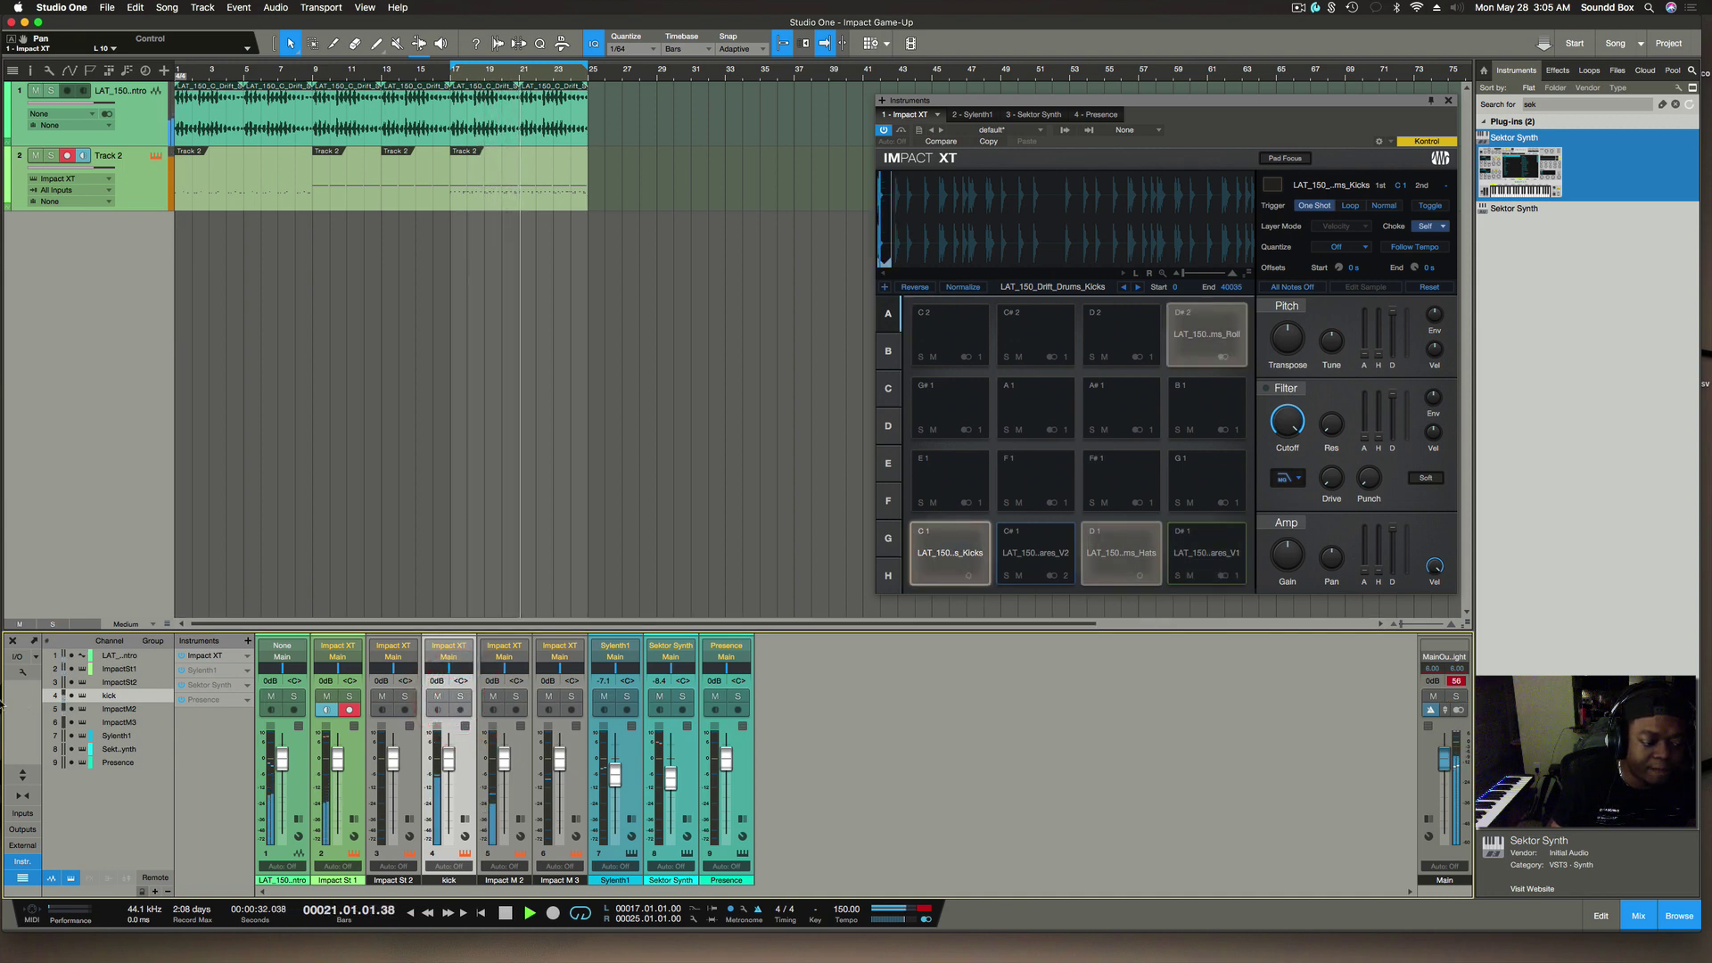
Show the mixer channels' inserts, search the effects for "trans" and insert Transient Master on the kick channel.
click(23, 774)
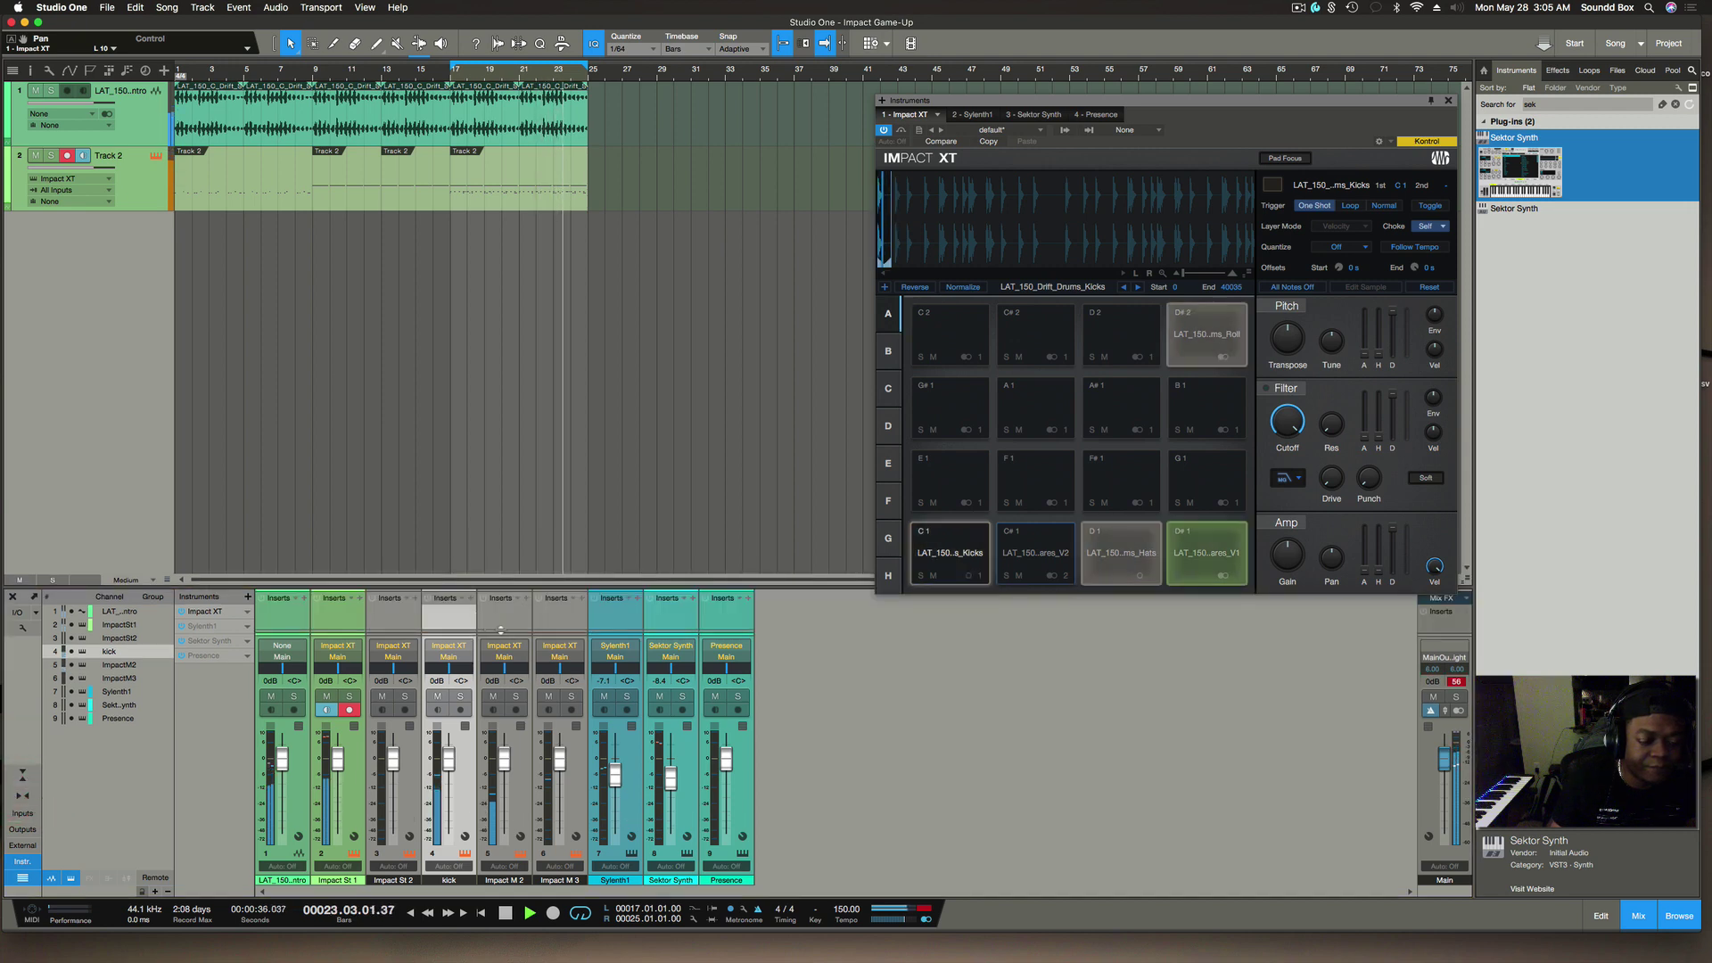
click(1558, 106)
click(1558, 69)
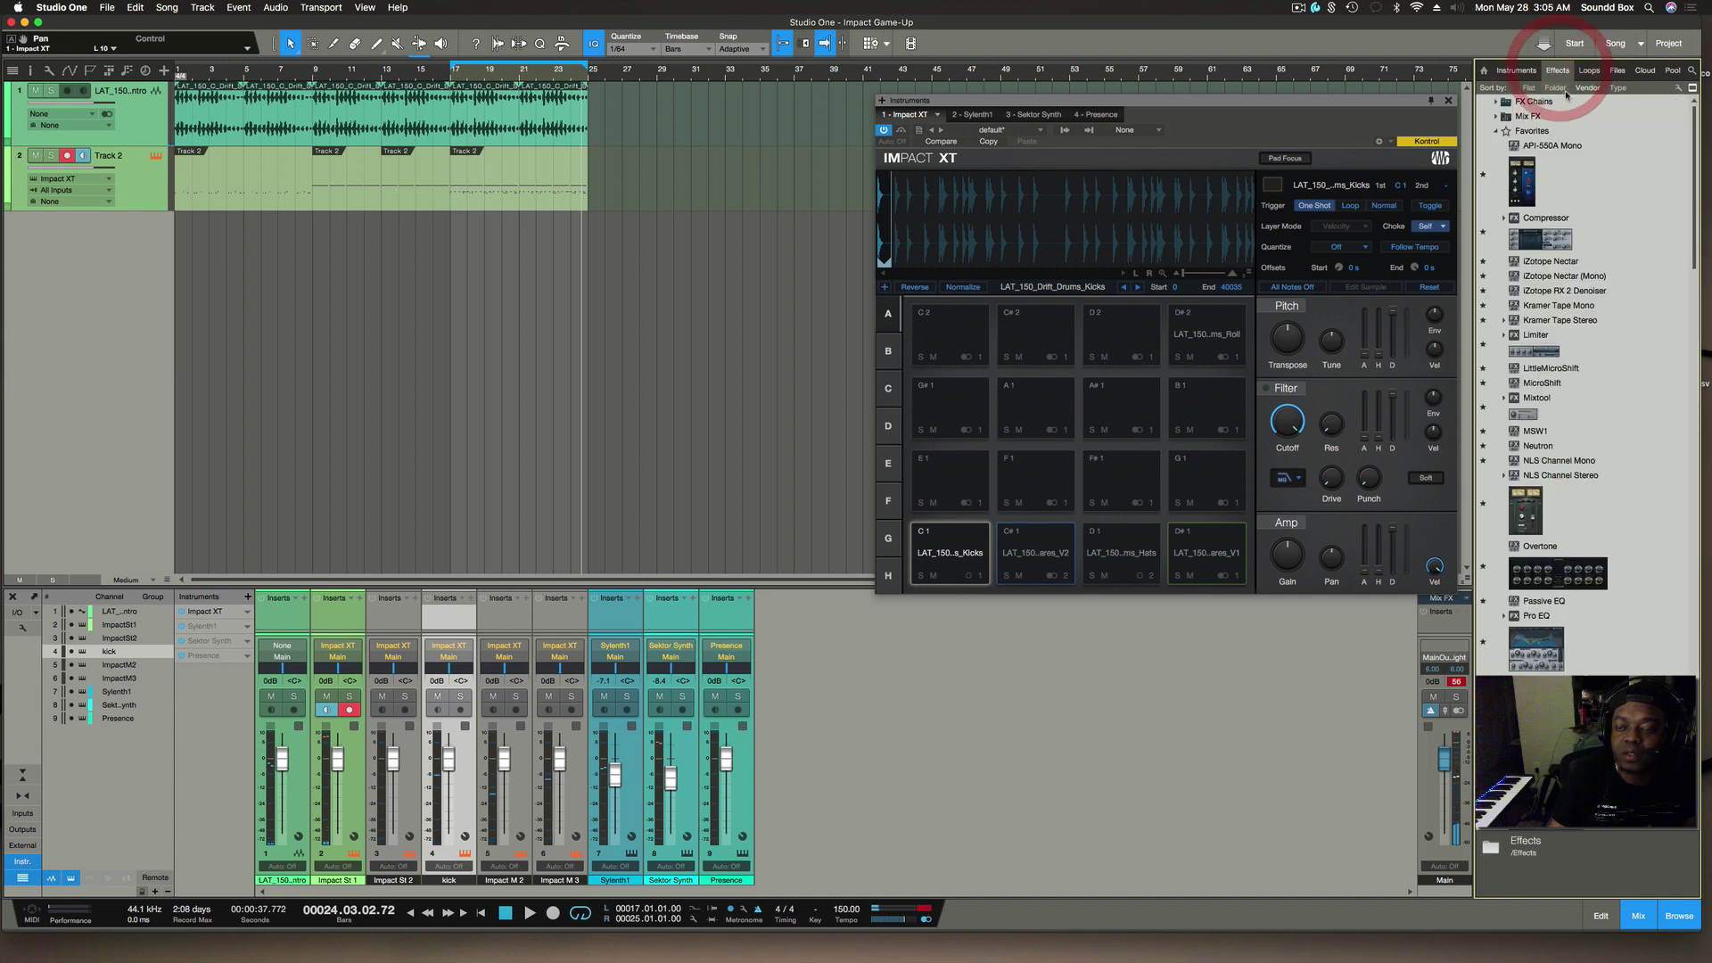
double_click(1561, 102)
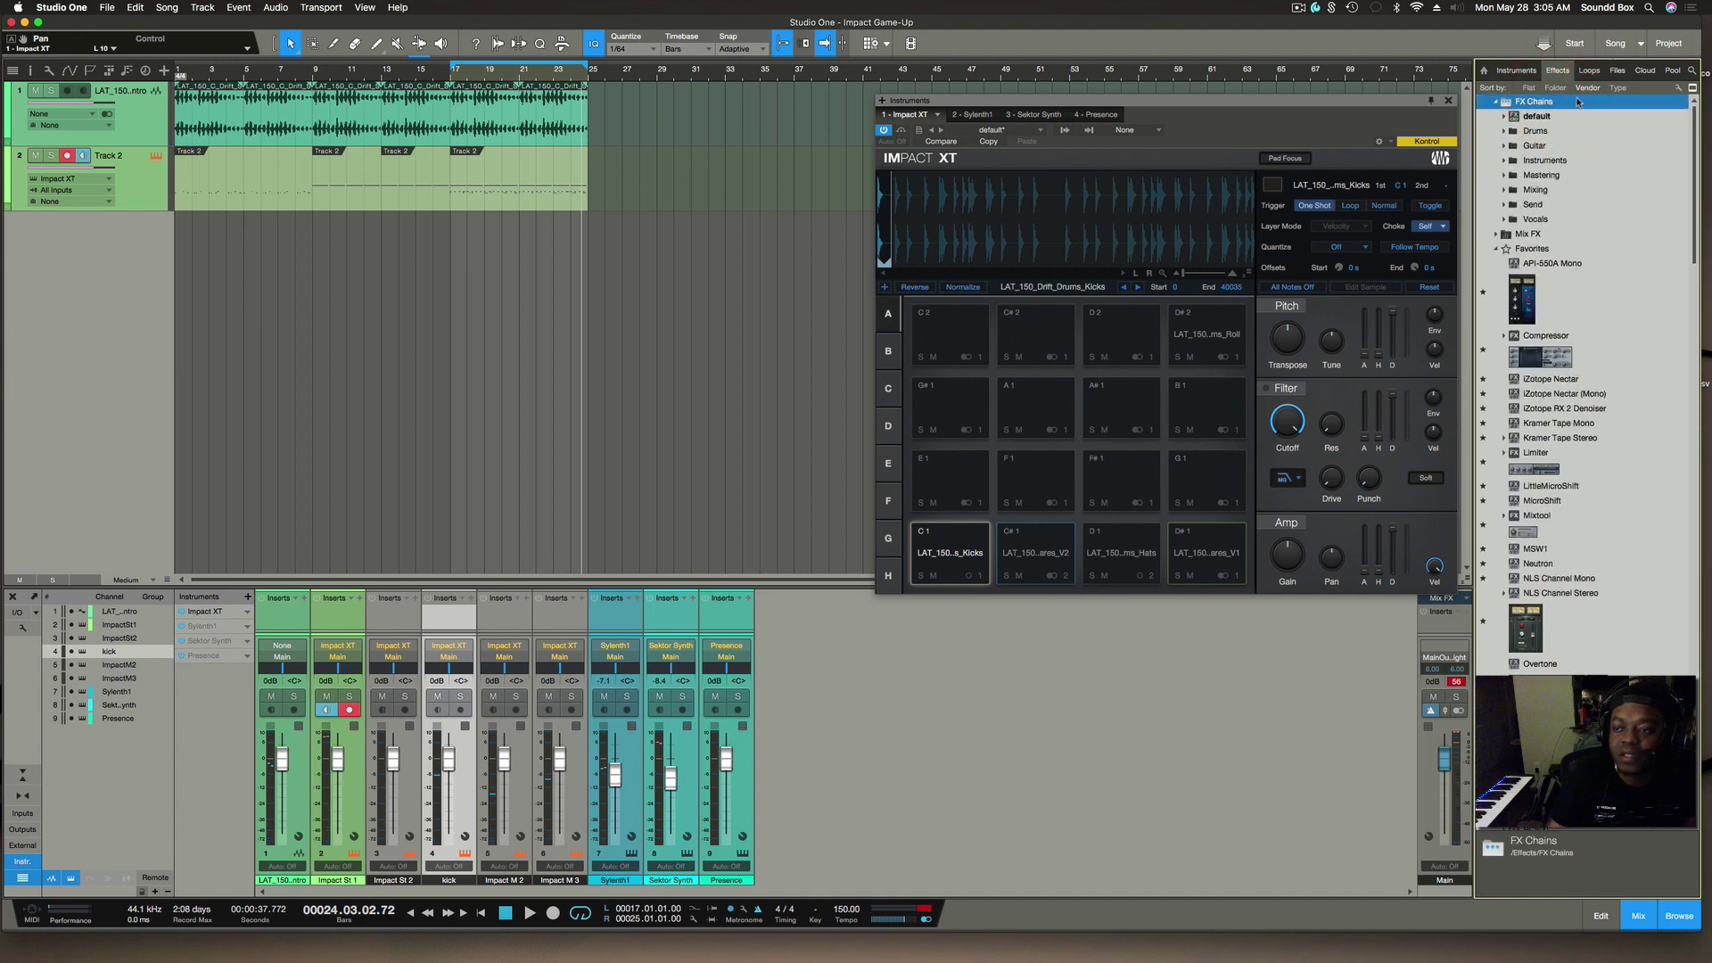
click(1694, 72)
text(tr)
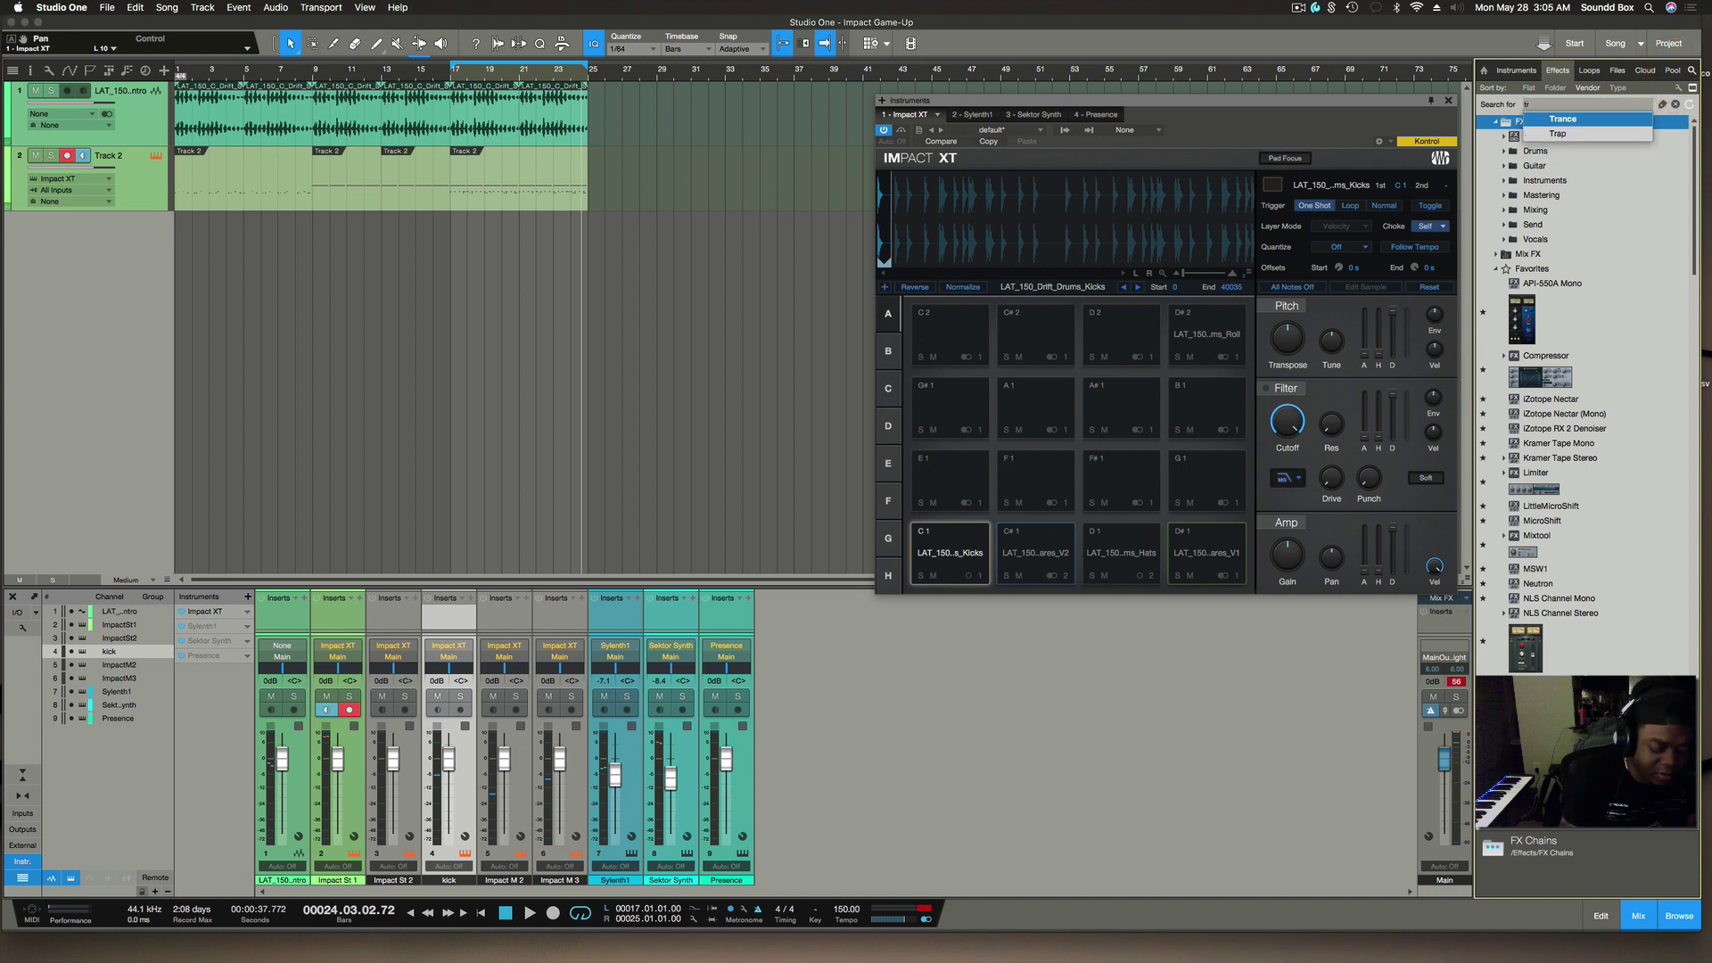
text(ans)
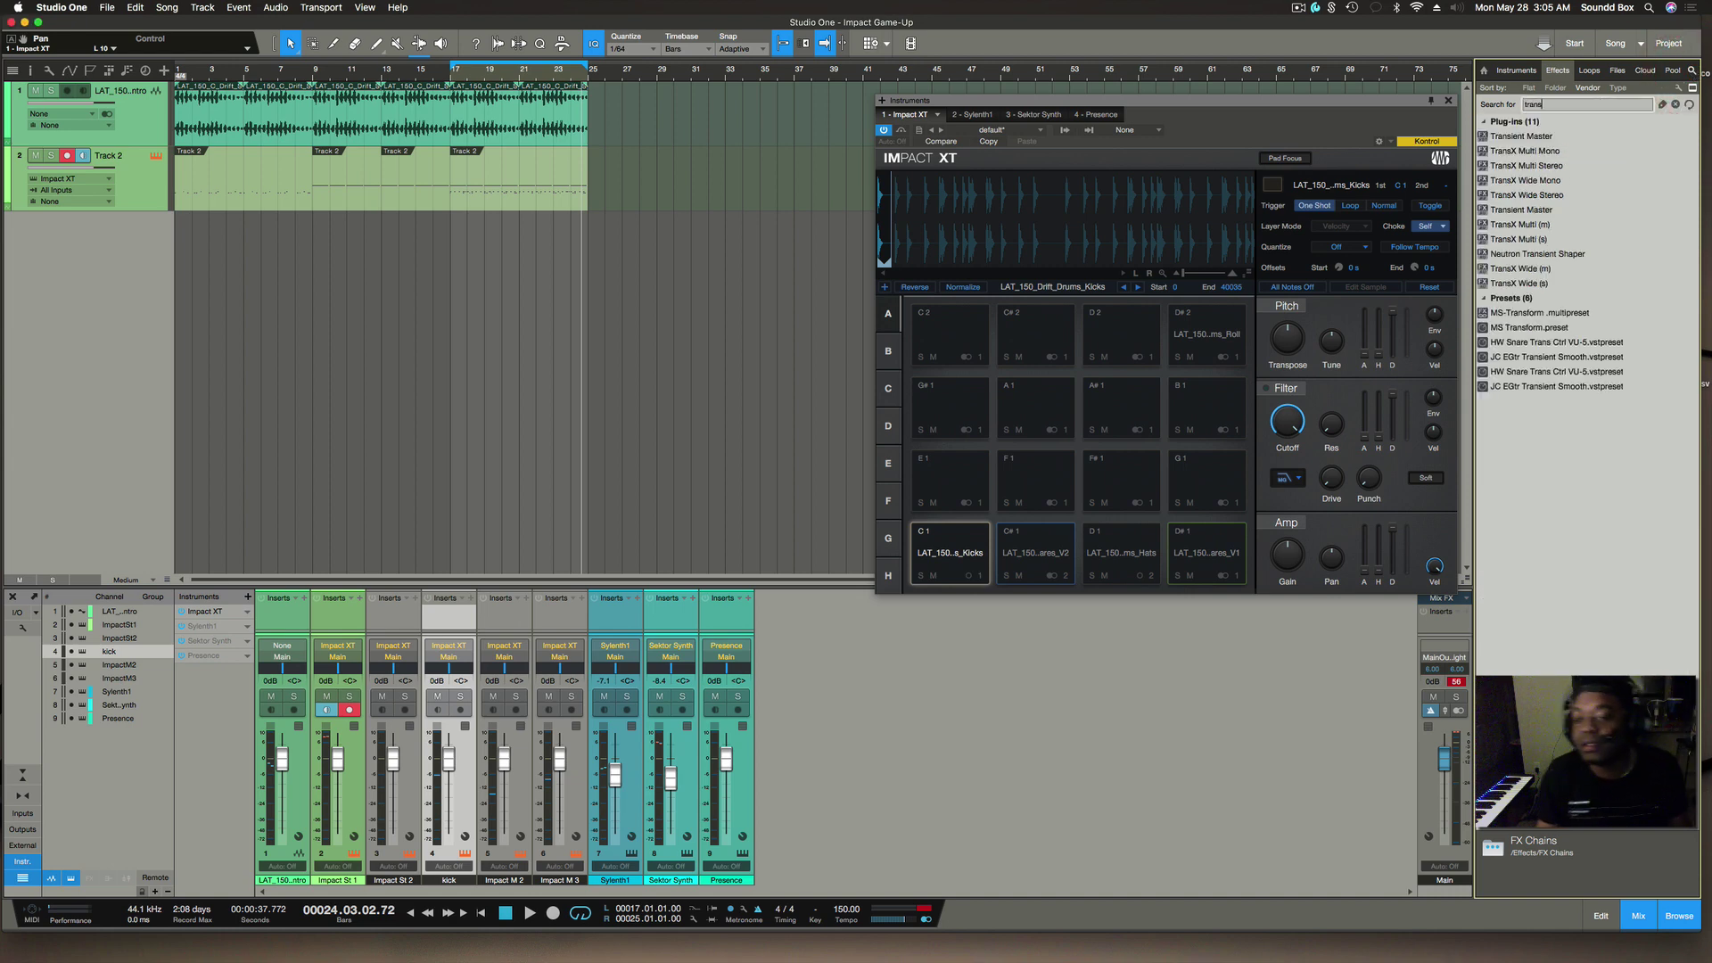
click(1521, 136)
drag(1522, 136, 440, 616)
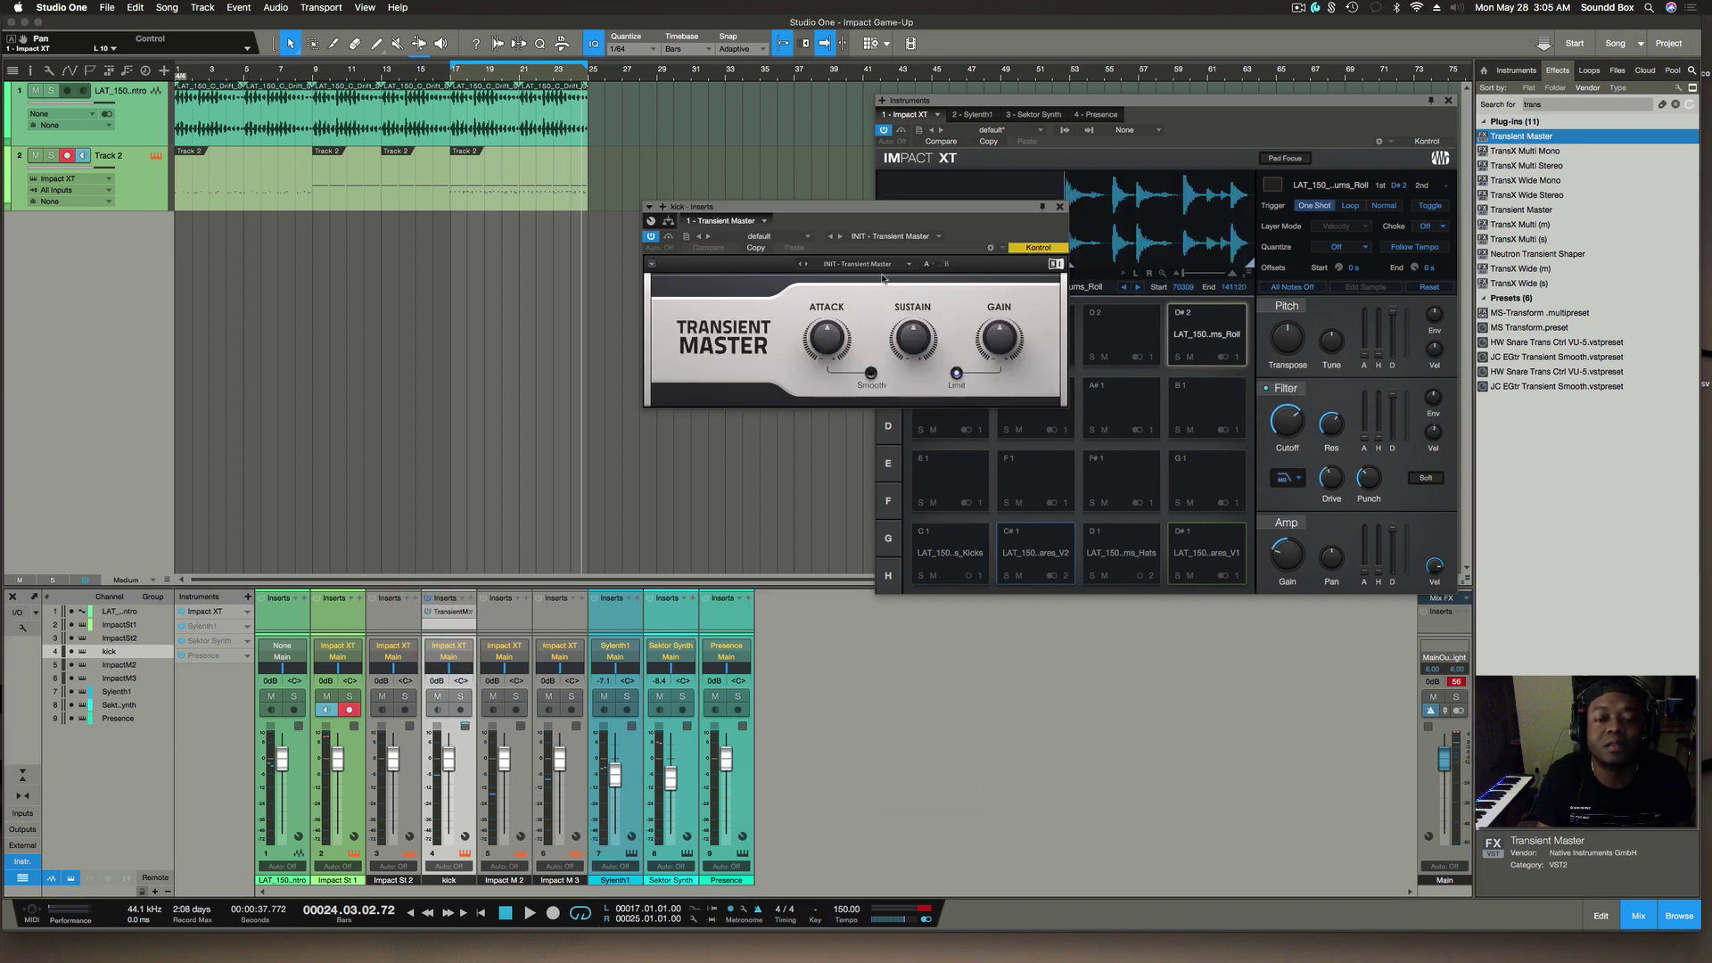
Load the Punch preset in the kick channel's Transient Master and play the loop.
click(880, 265)
click(863, 347)
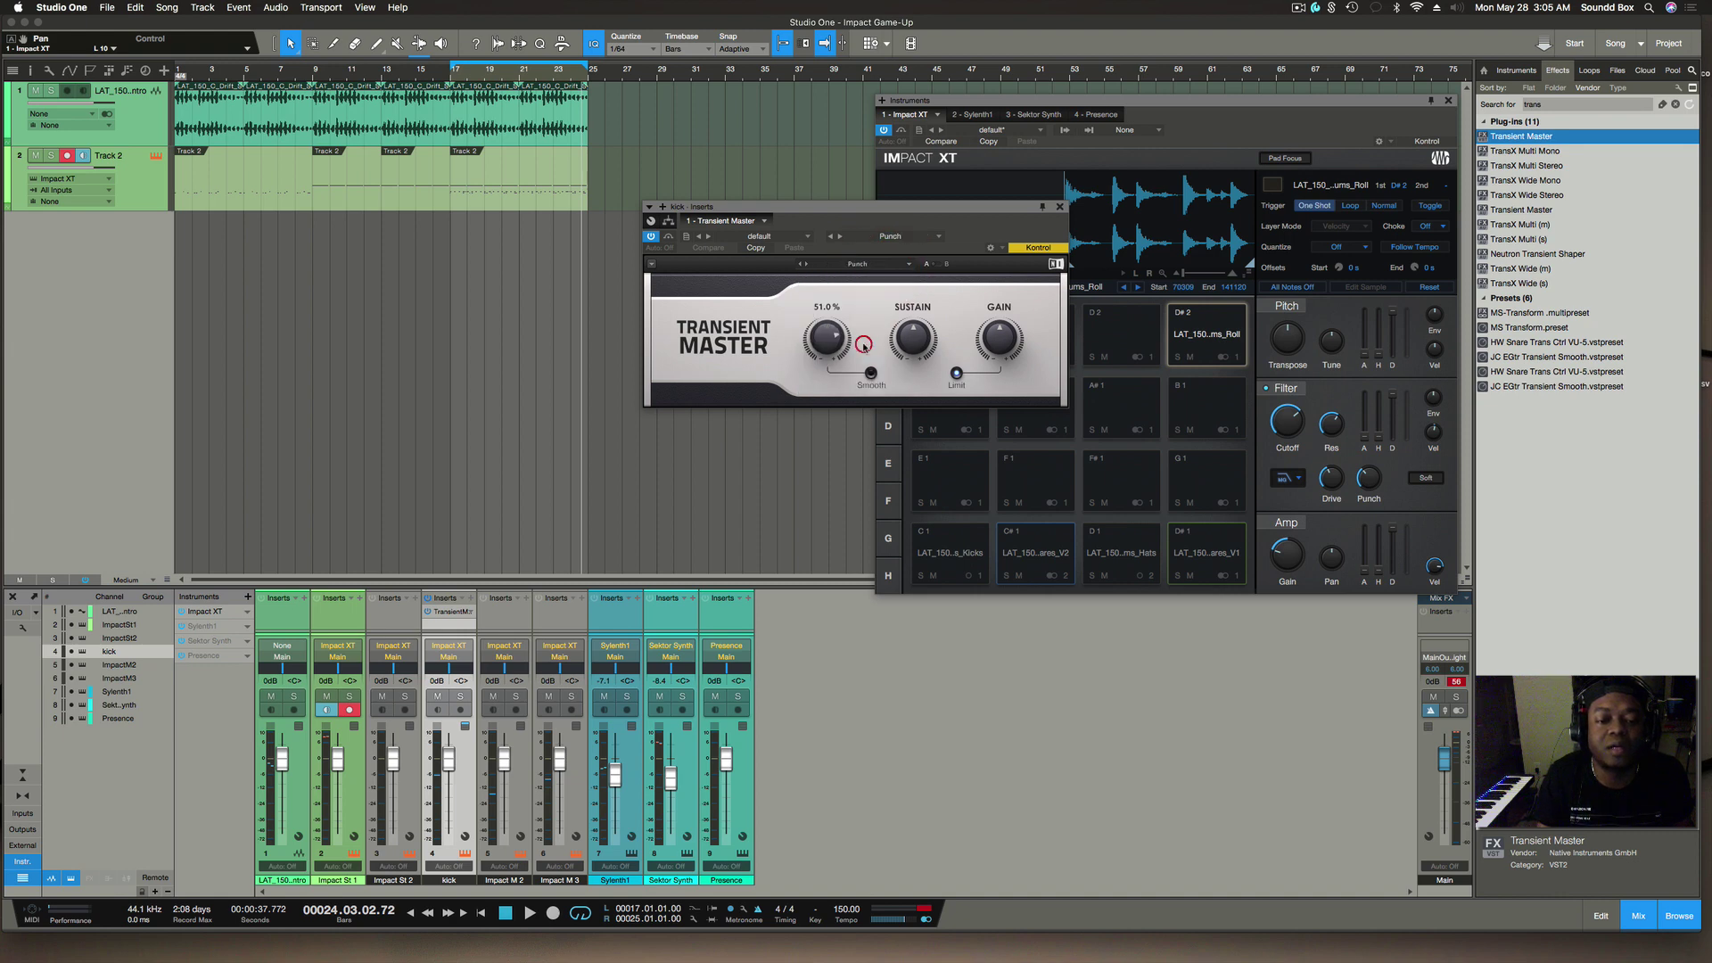
key(space)
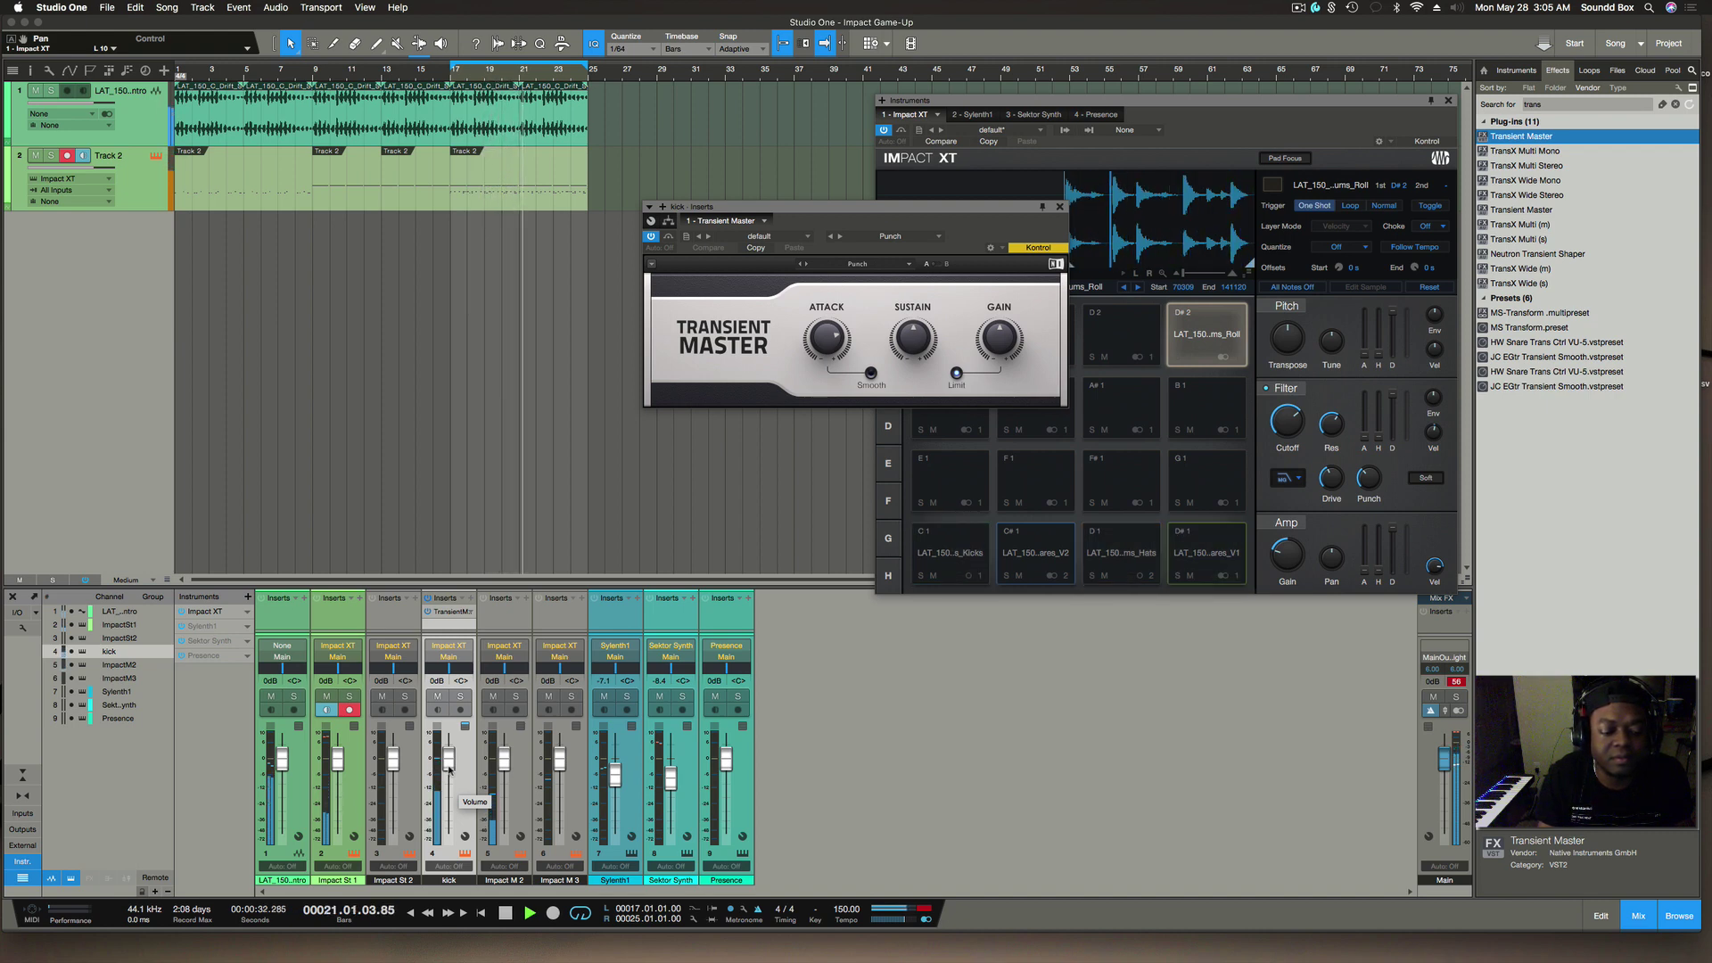
Open the Track 2 drum part starting at bar 17 for note editing and stop playback.
click(517, 191)
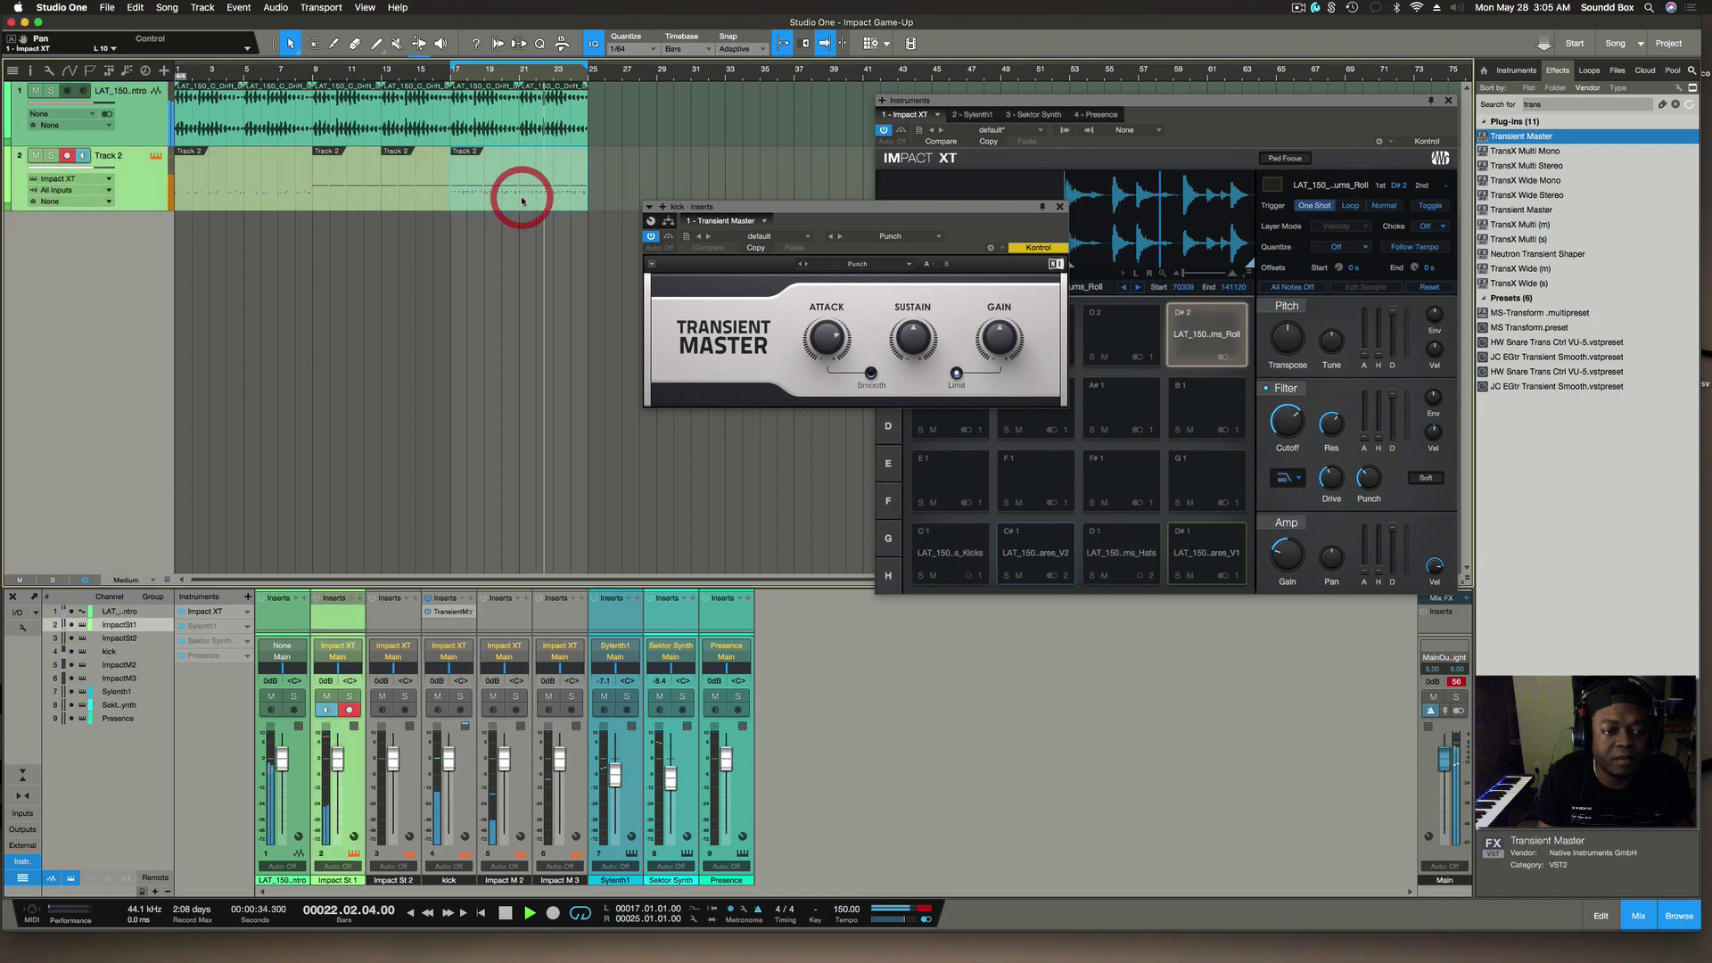
double_click(517, 191)
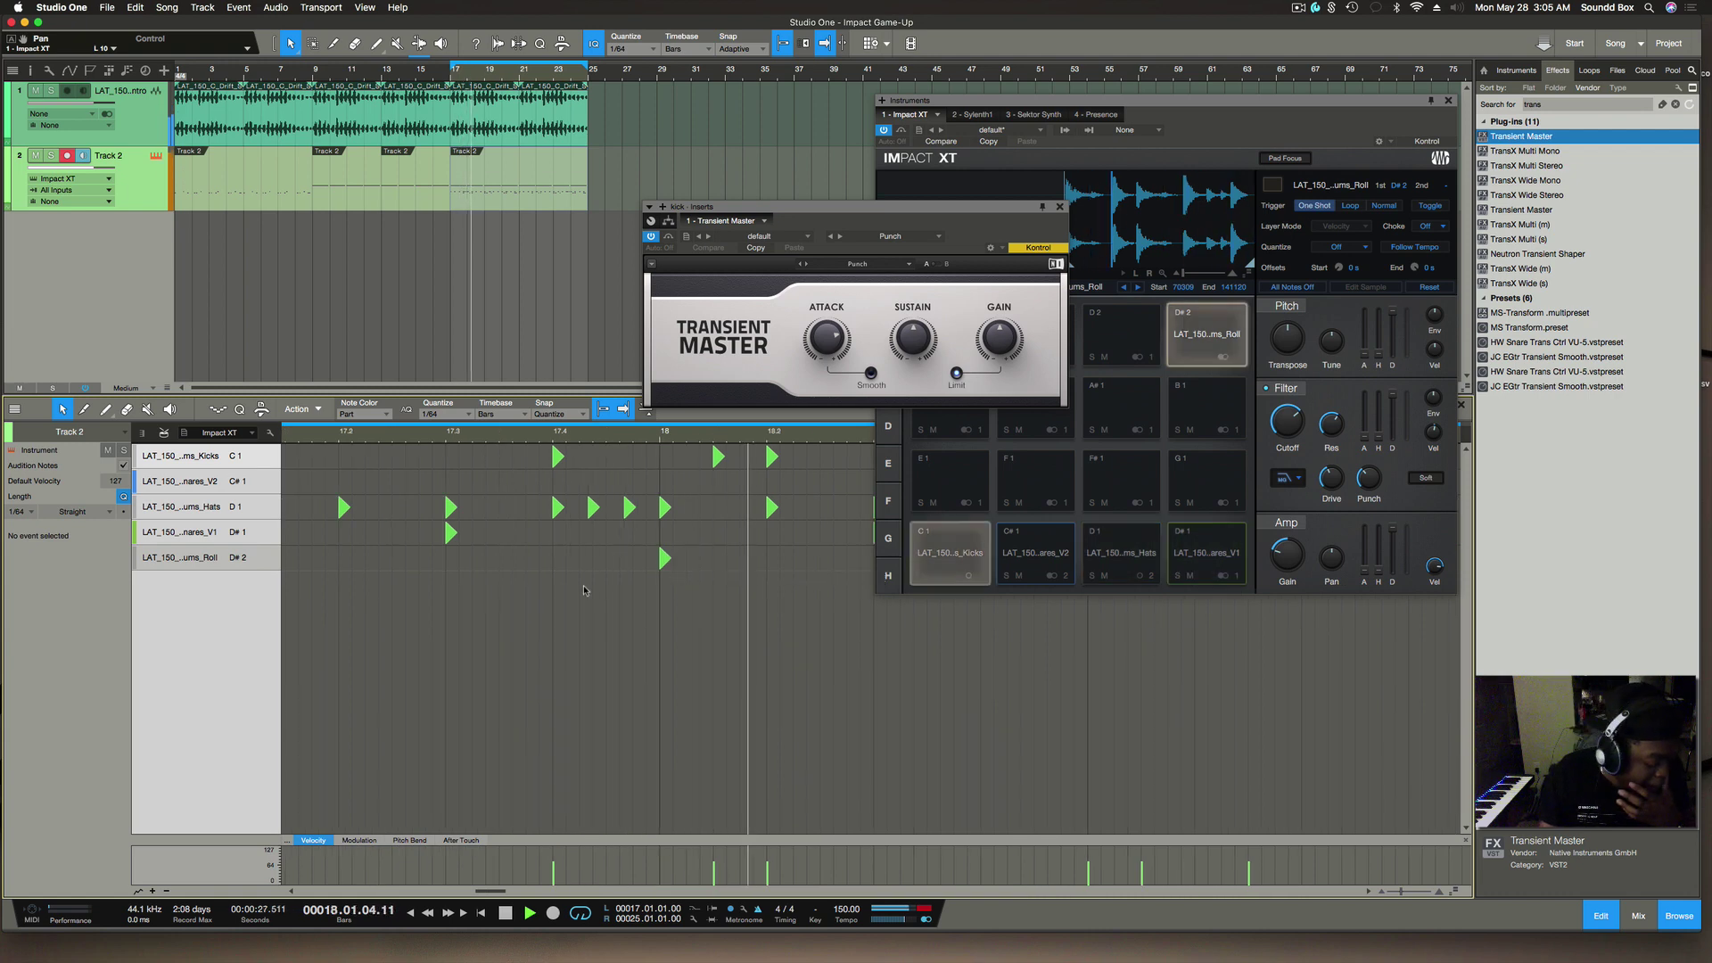
key(space)
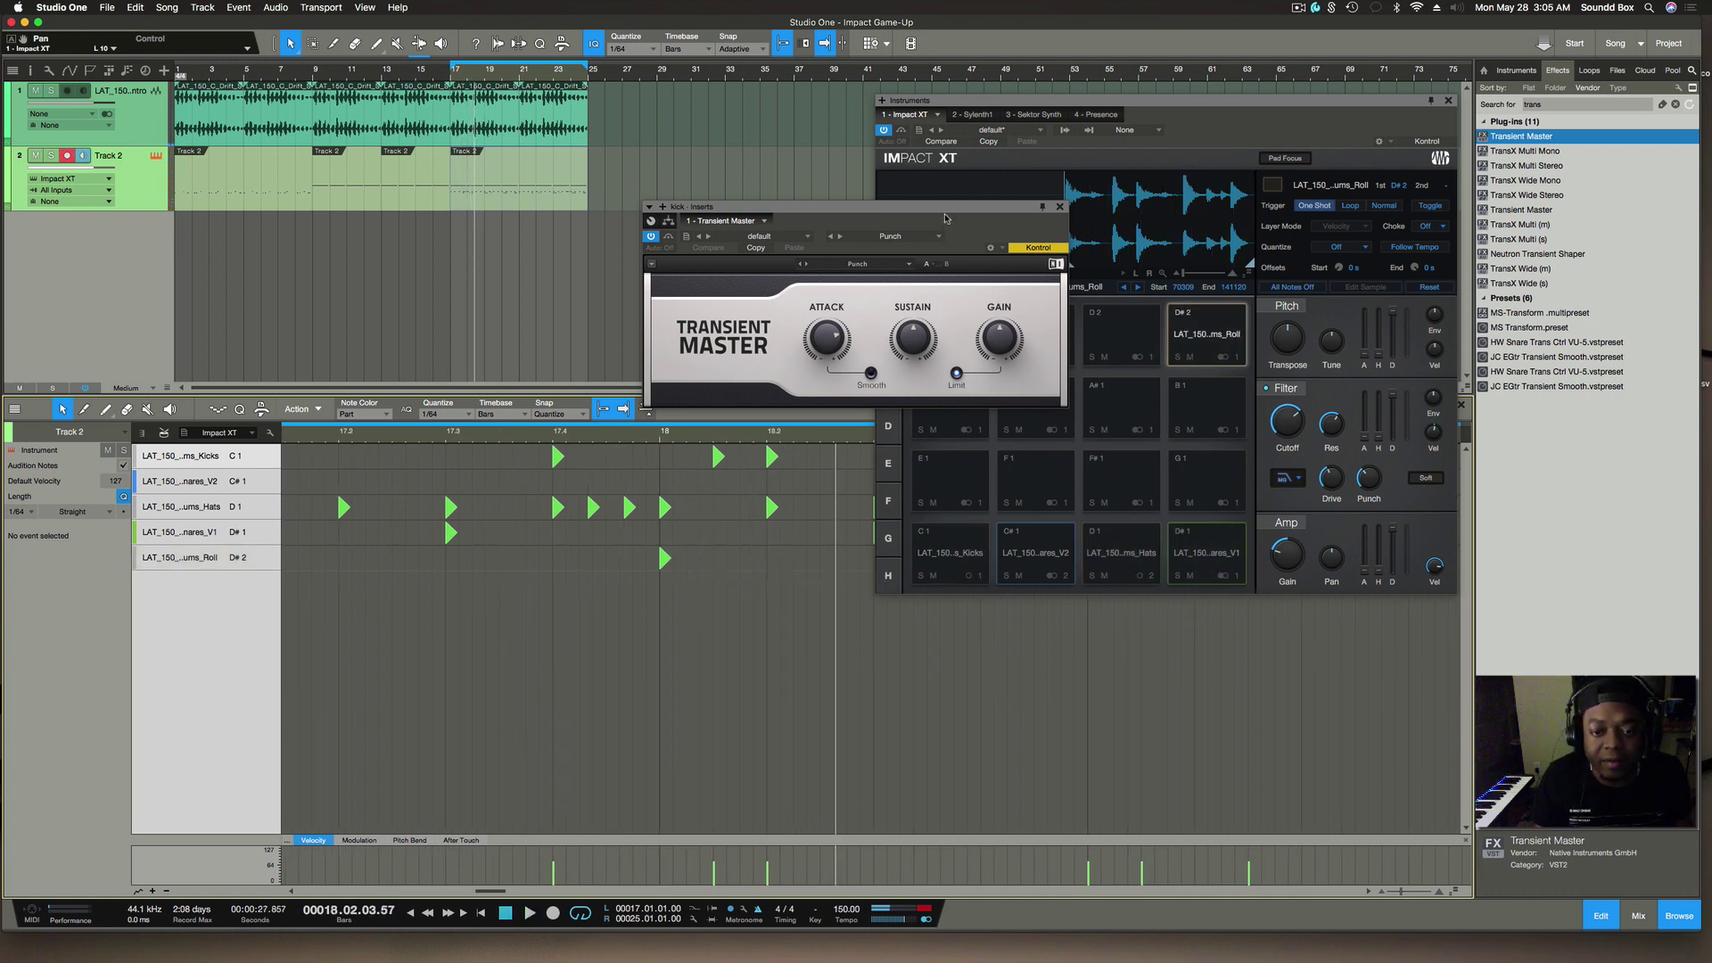
Move the Transient Master and Impact XT windows clear of the drum editor and play back the pattern.
drag(943, 212, 912, 27)
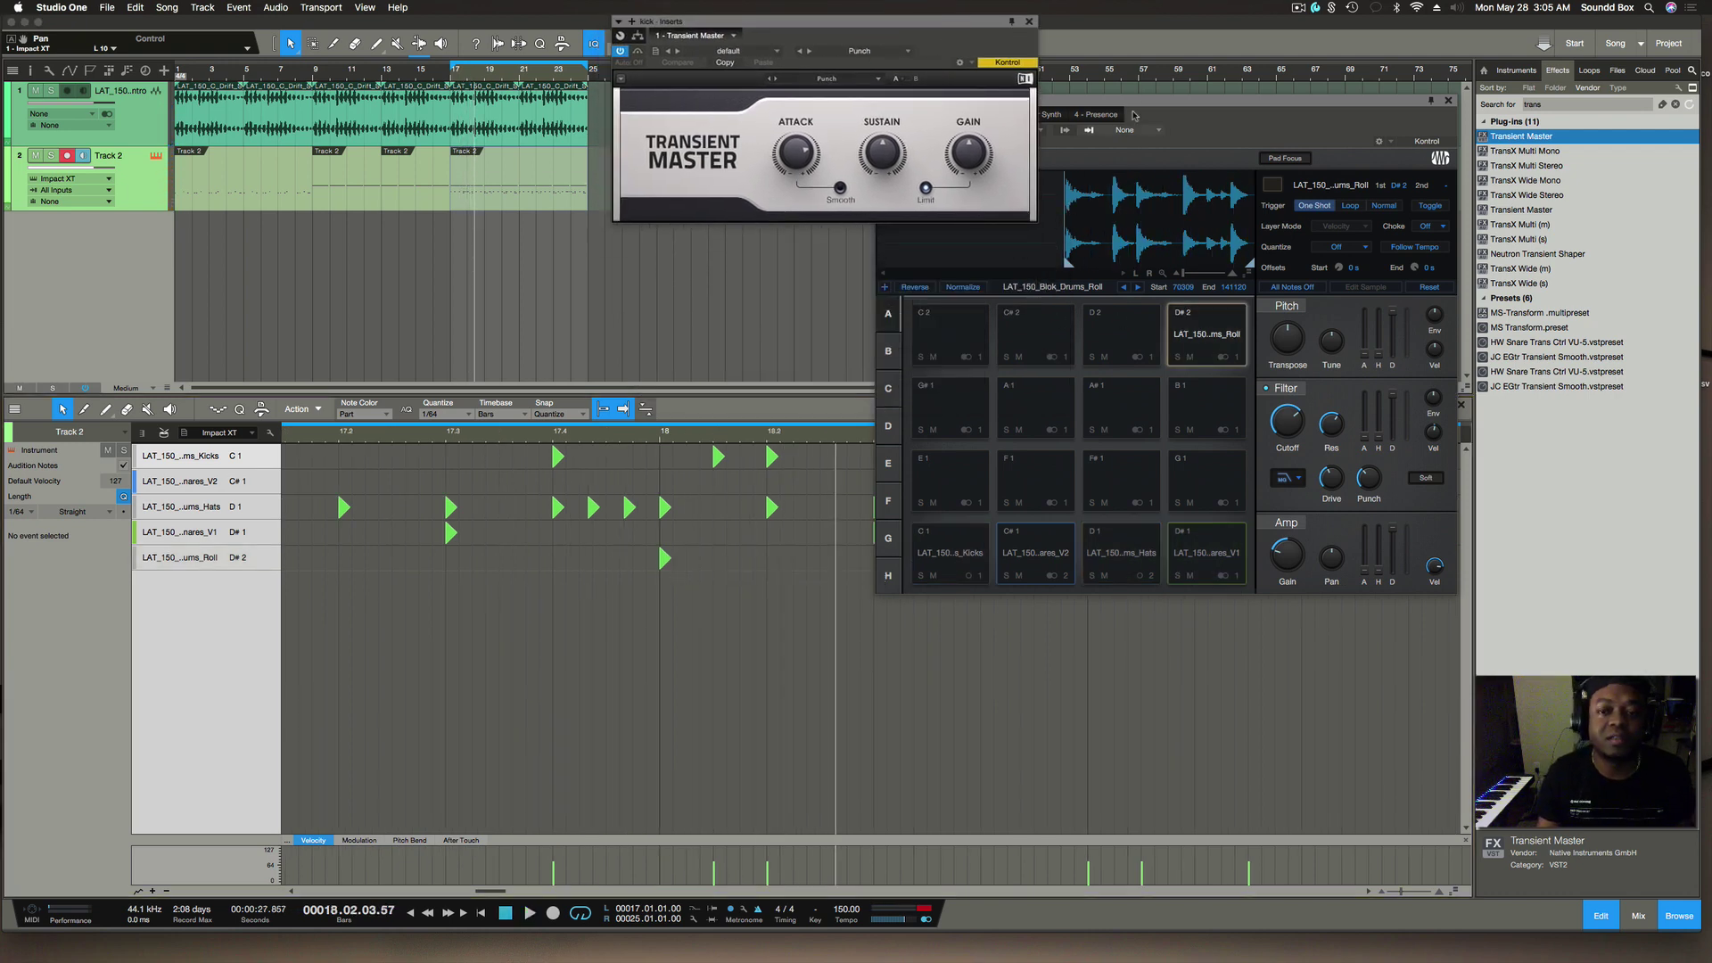
drag(1131, 100, 1416, 64)
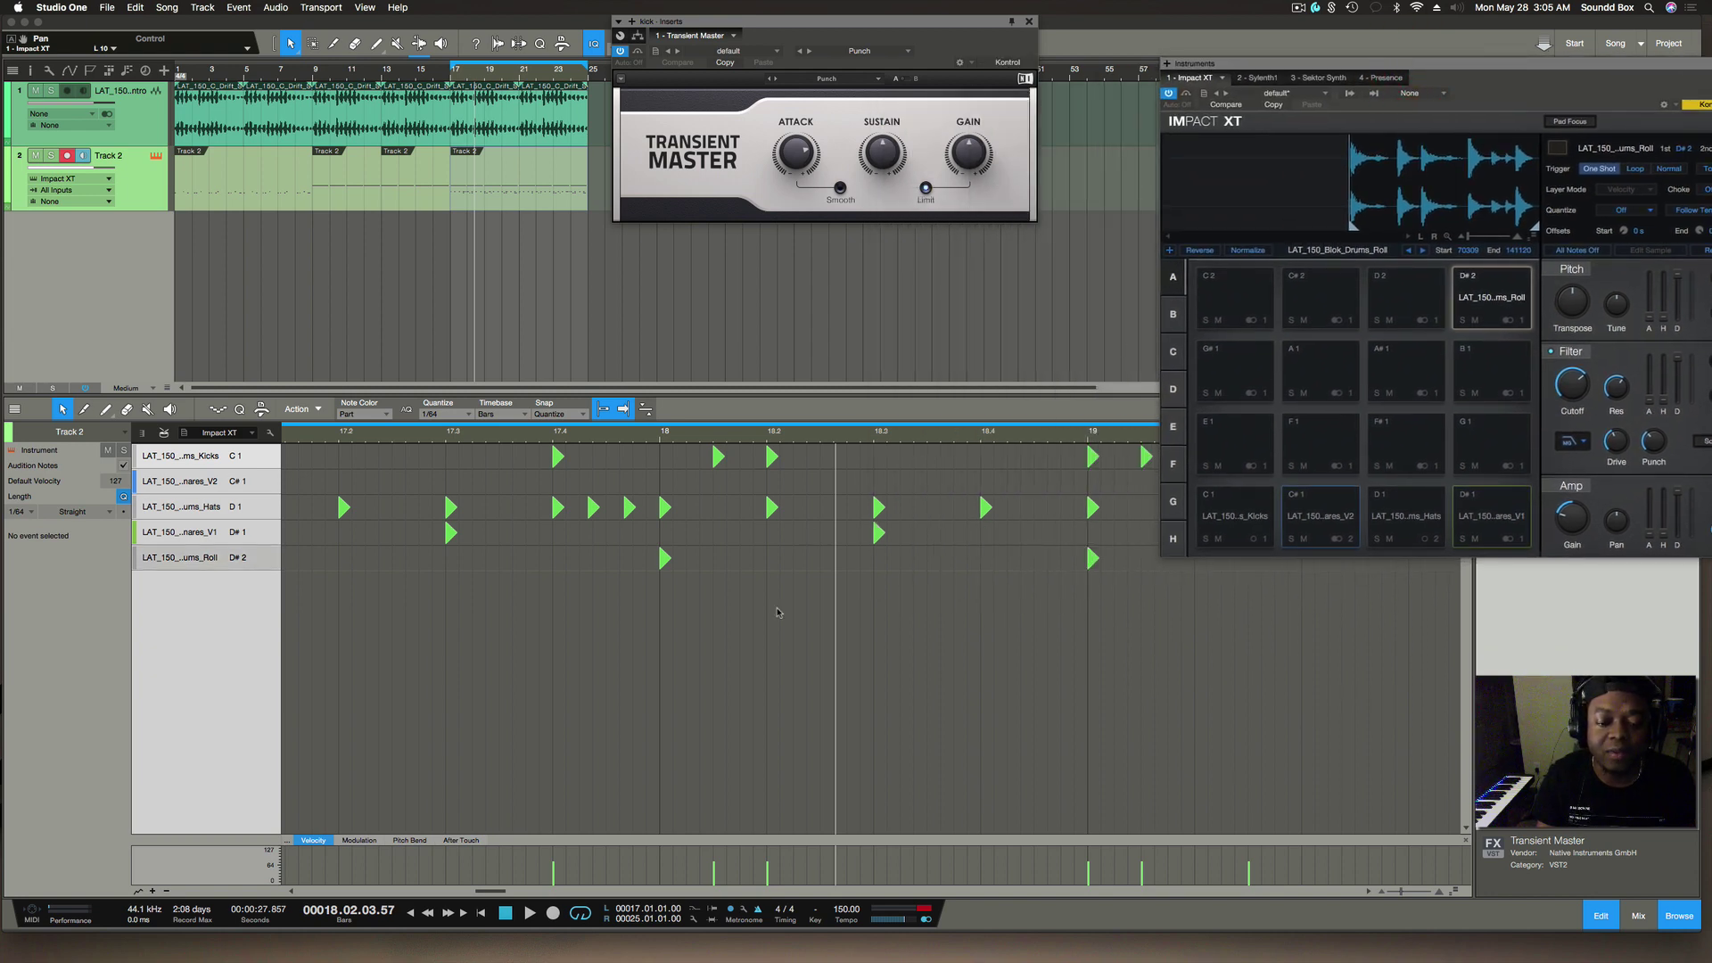
key(w)
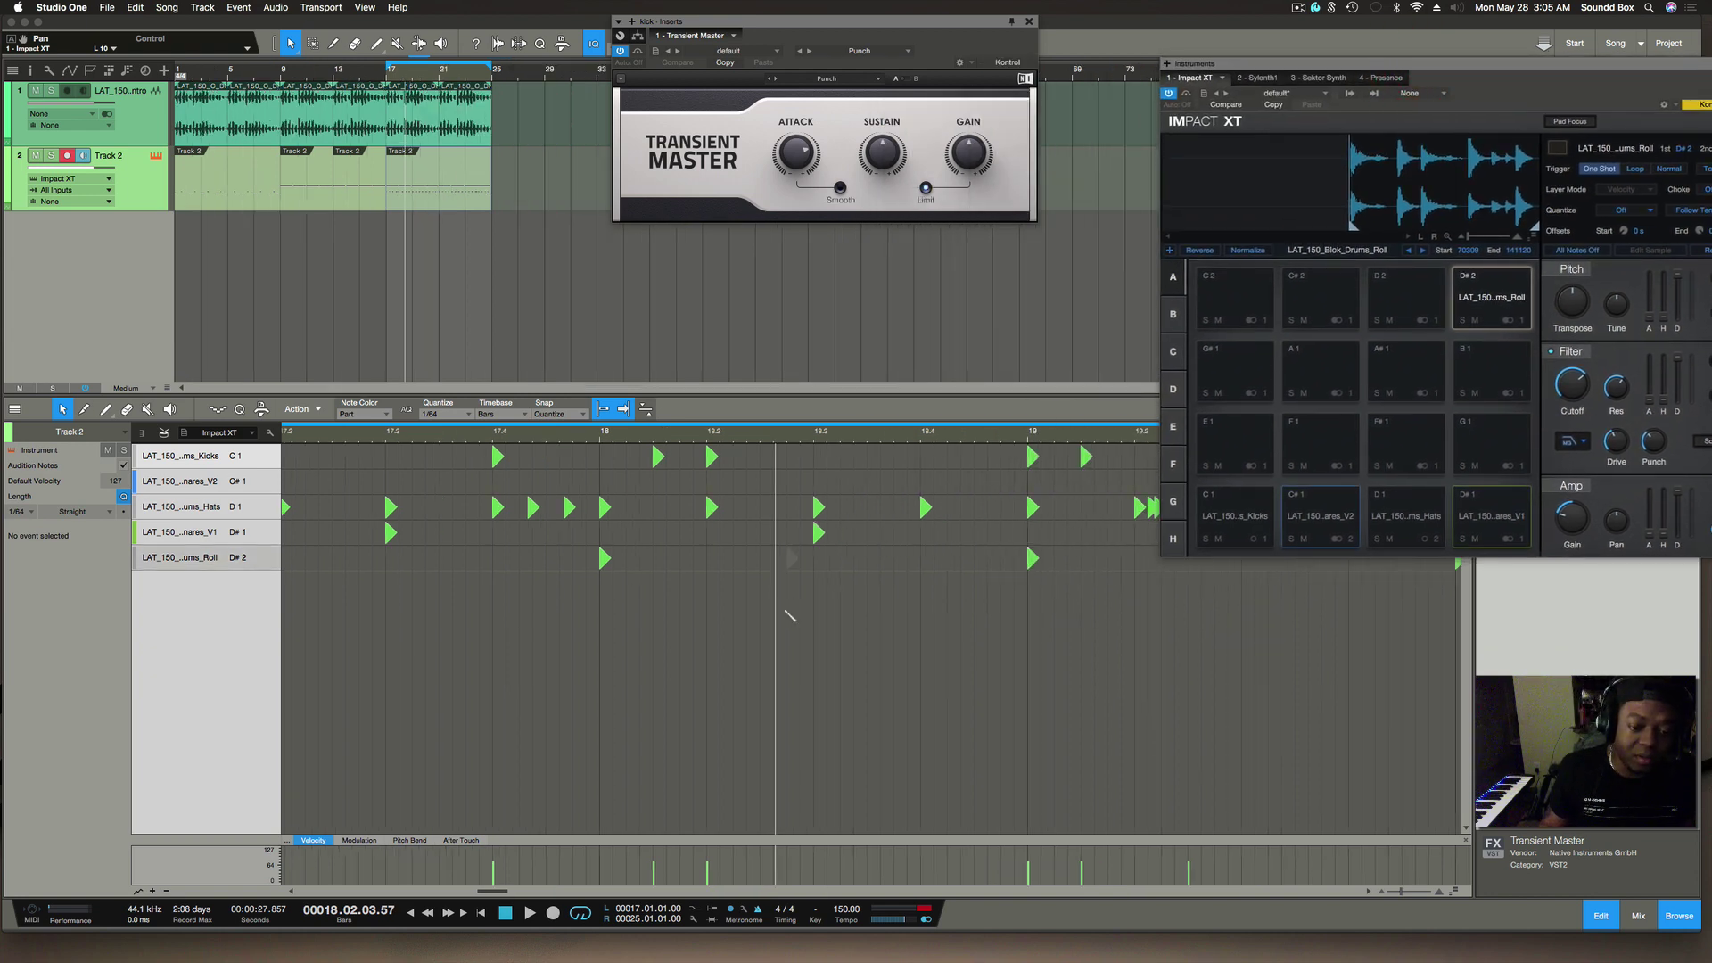
click(784, 613)
key(w)
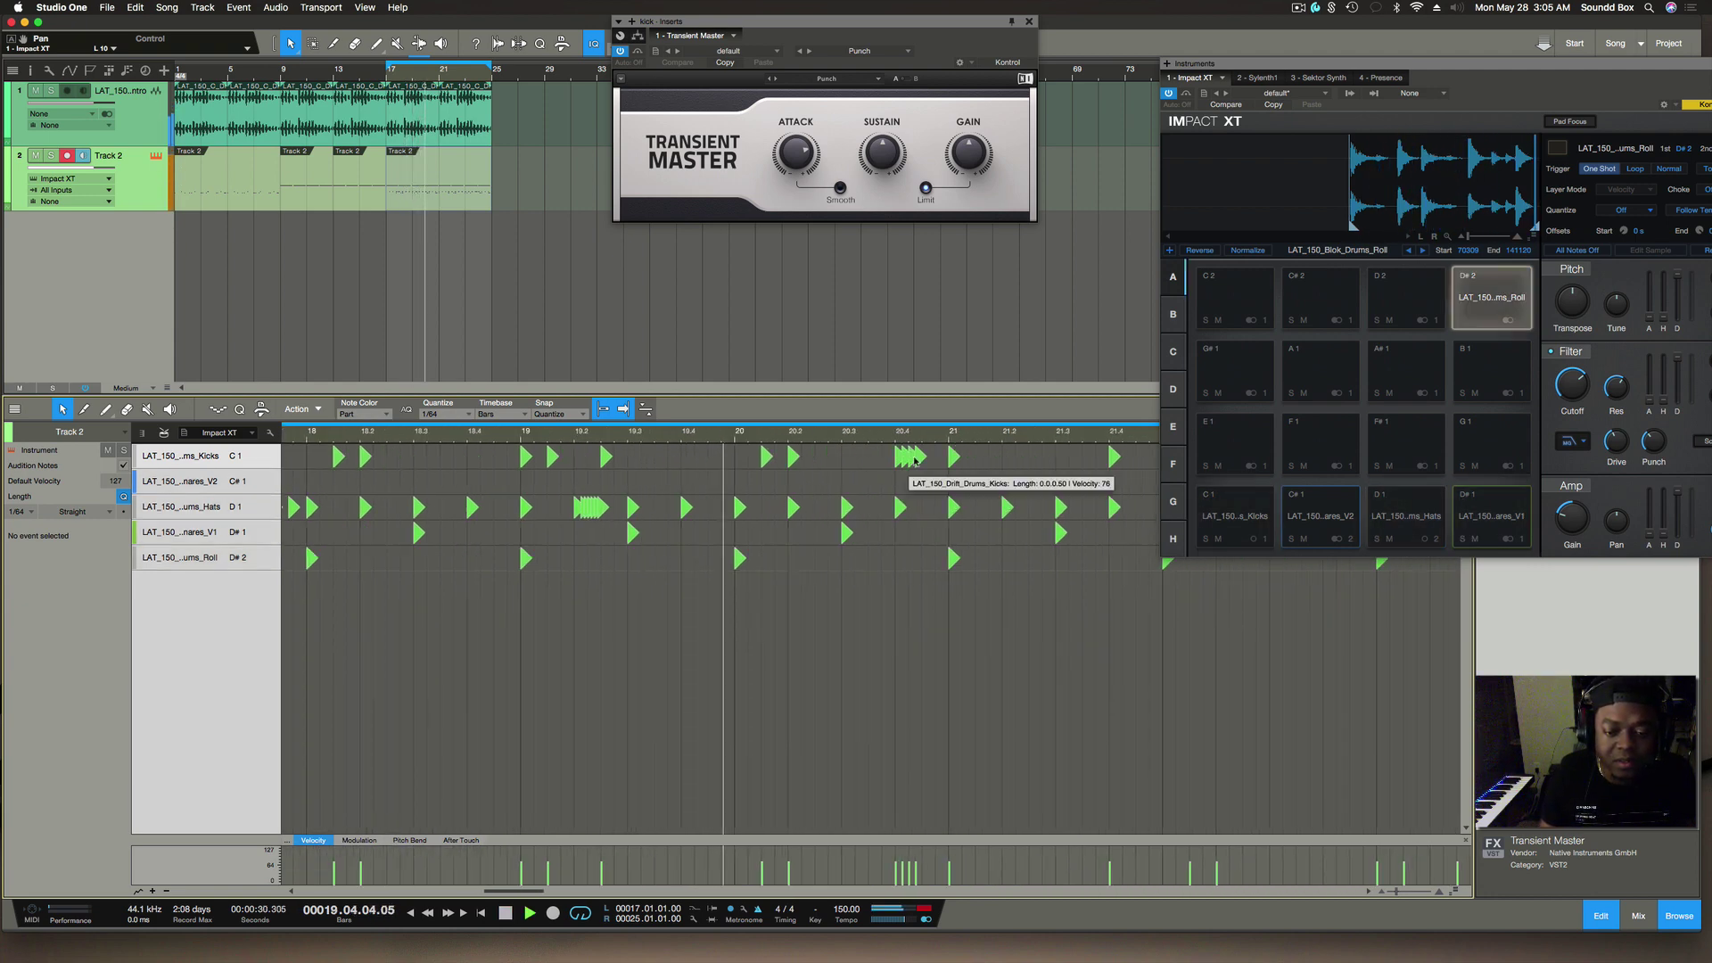
Delete the two middle kick notes at 20.4 and, with editor autoscroll off, move the last one to 20.04.02.25.
click(905, 460)
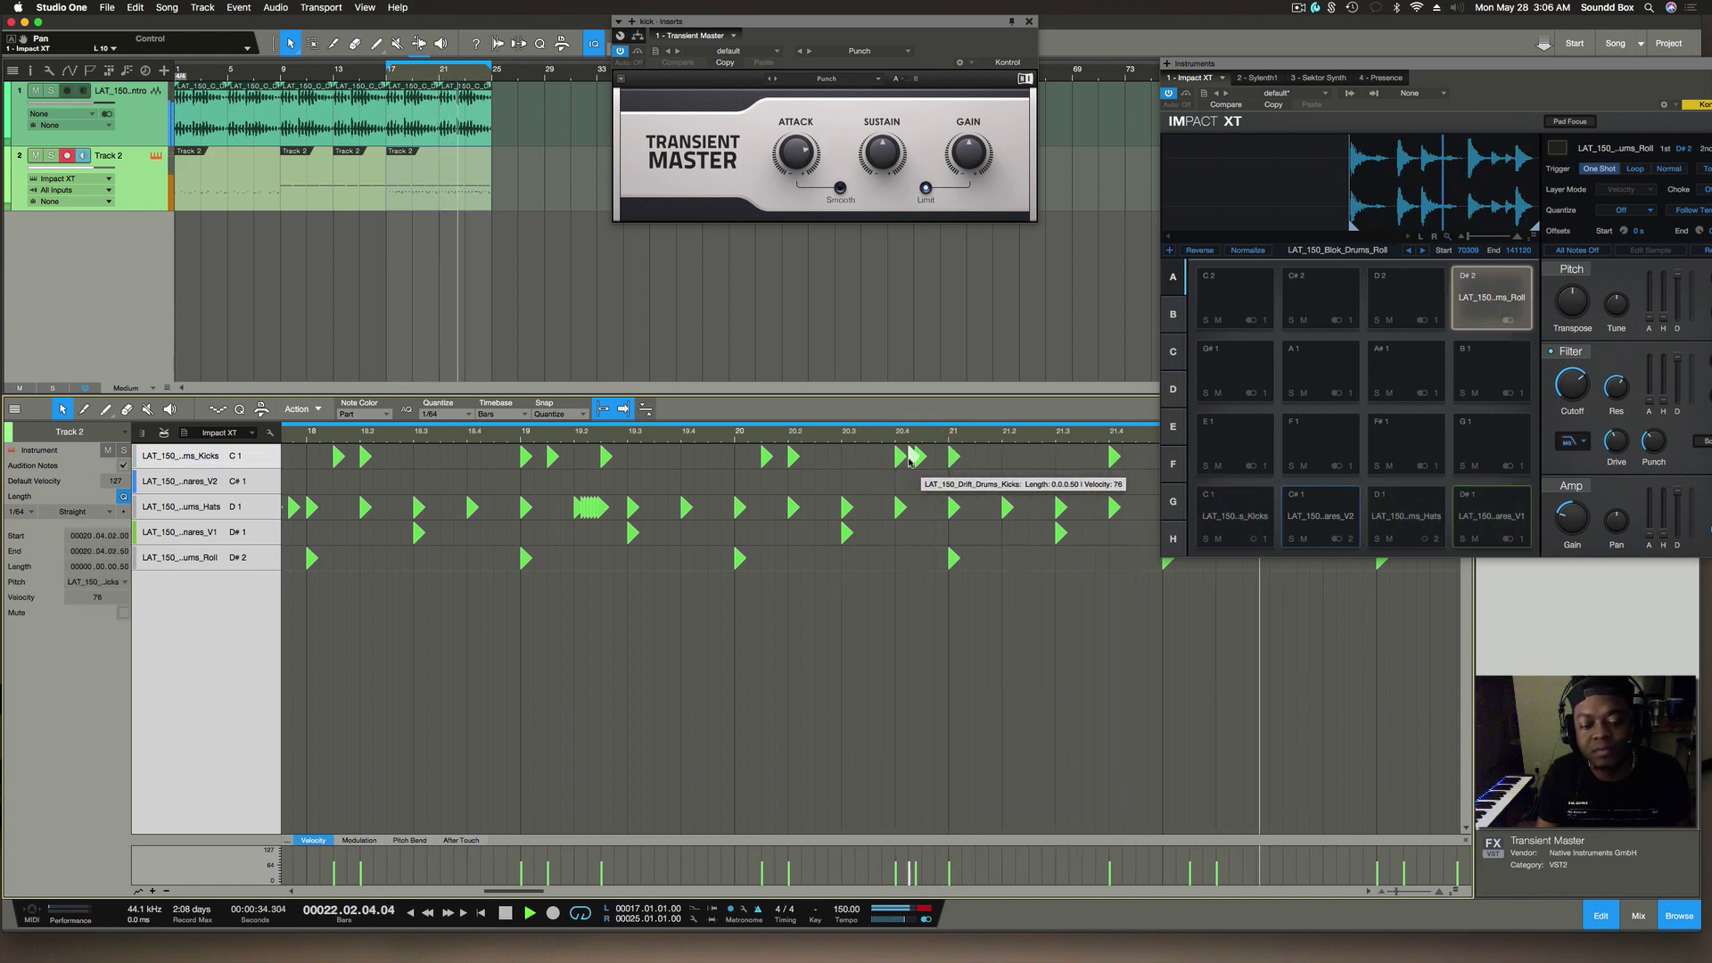
click(910, 459)
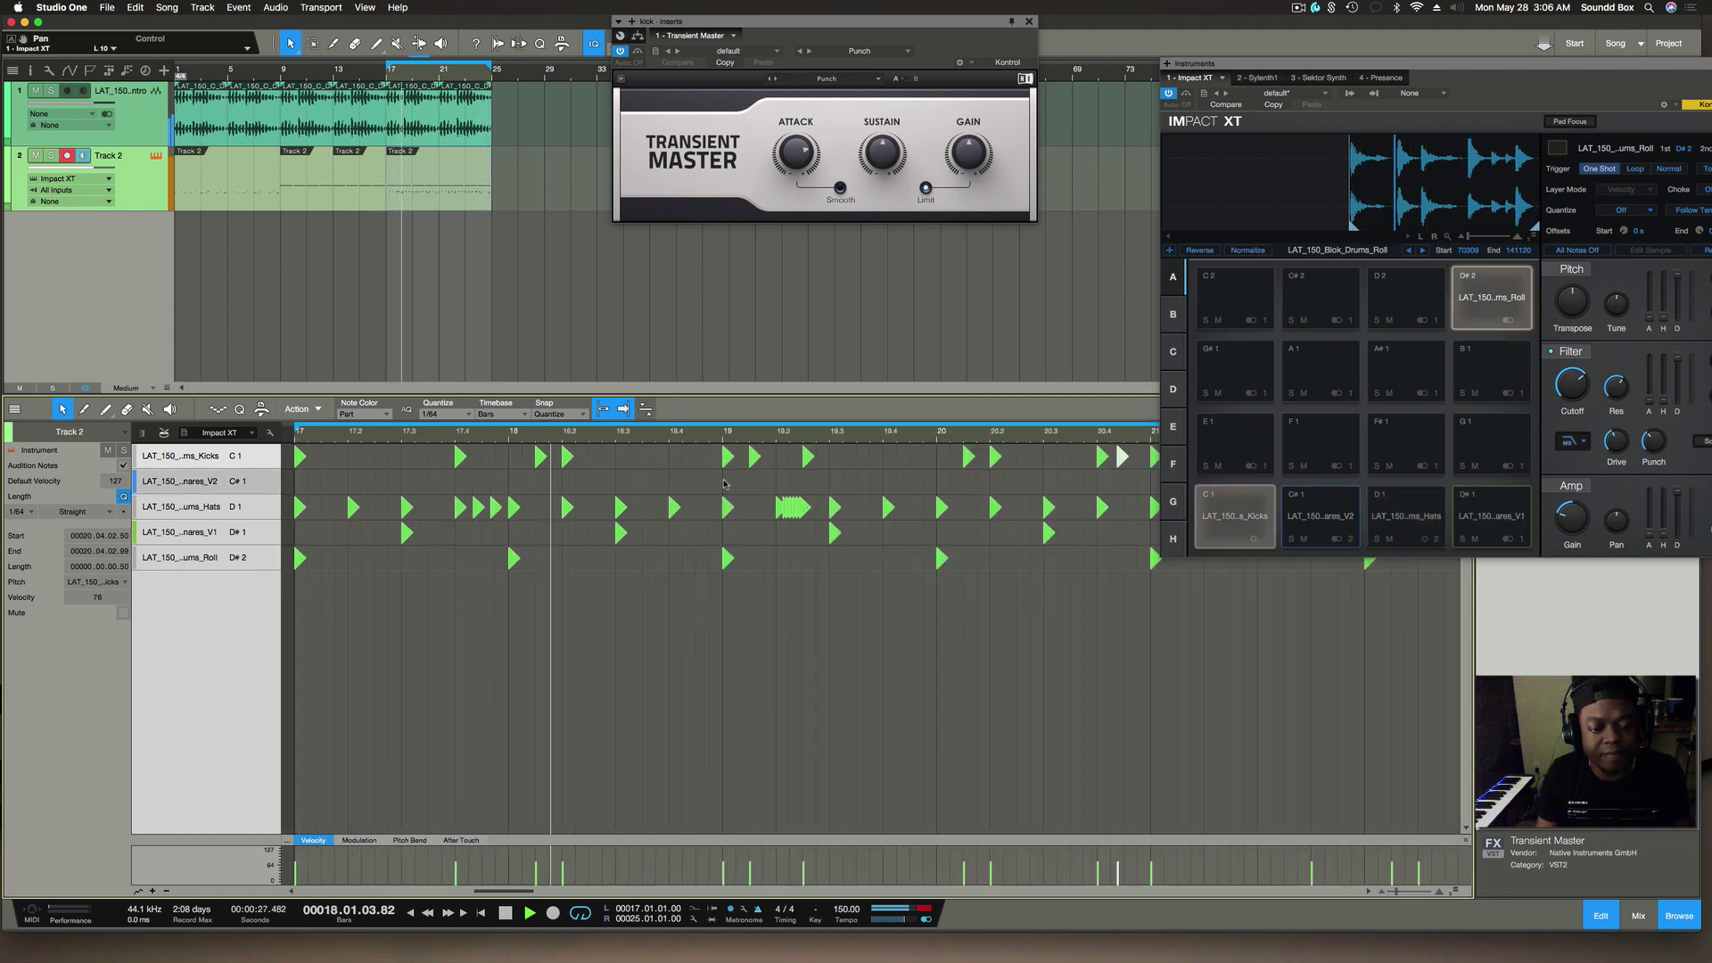
click(624, 410)
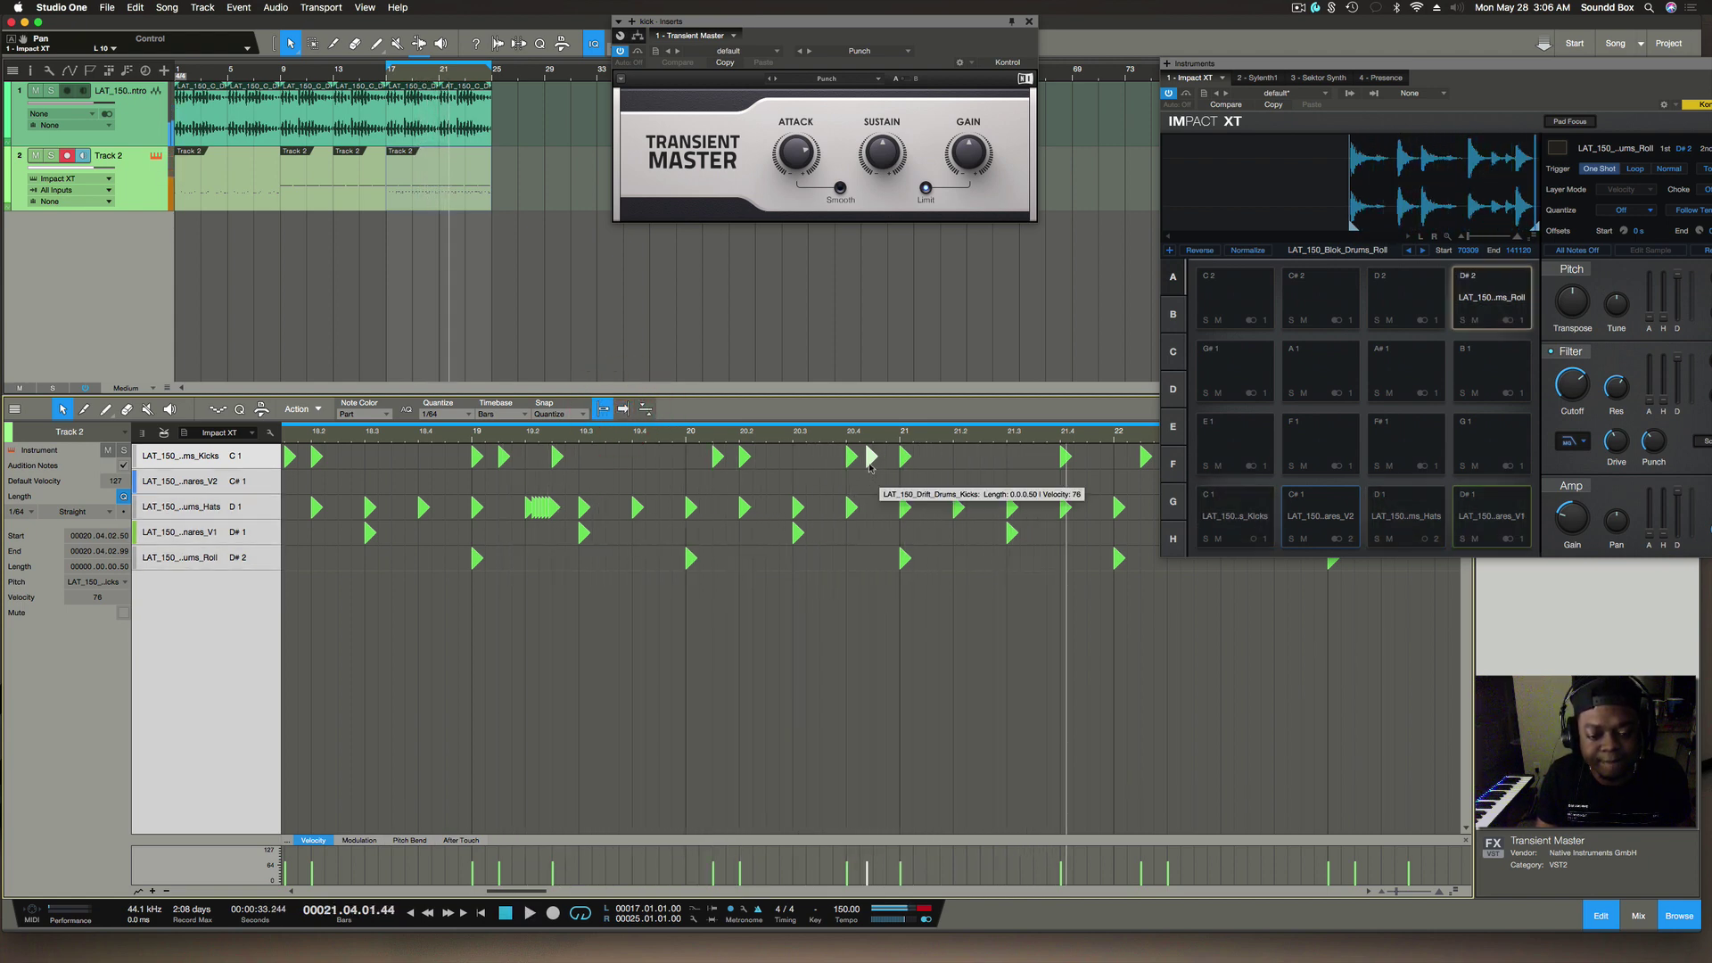
click(870, 457)
drag(869, 458, 867, 455)
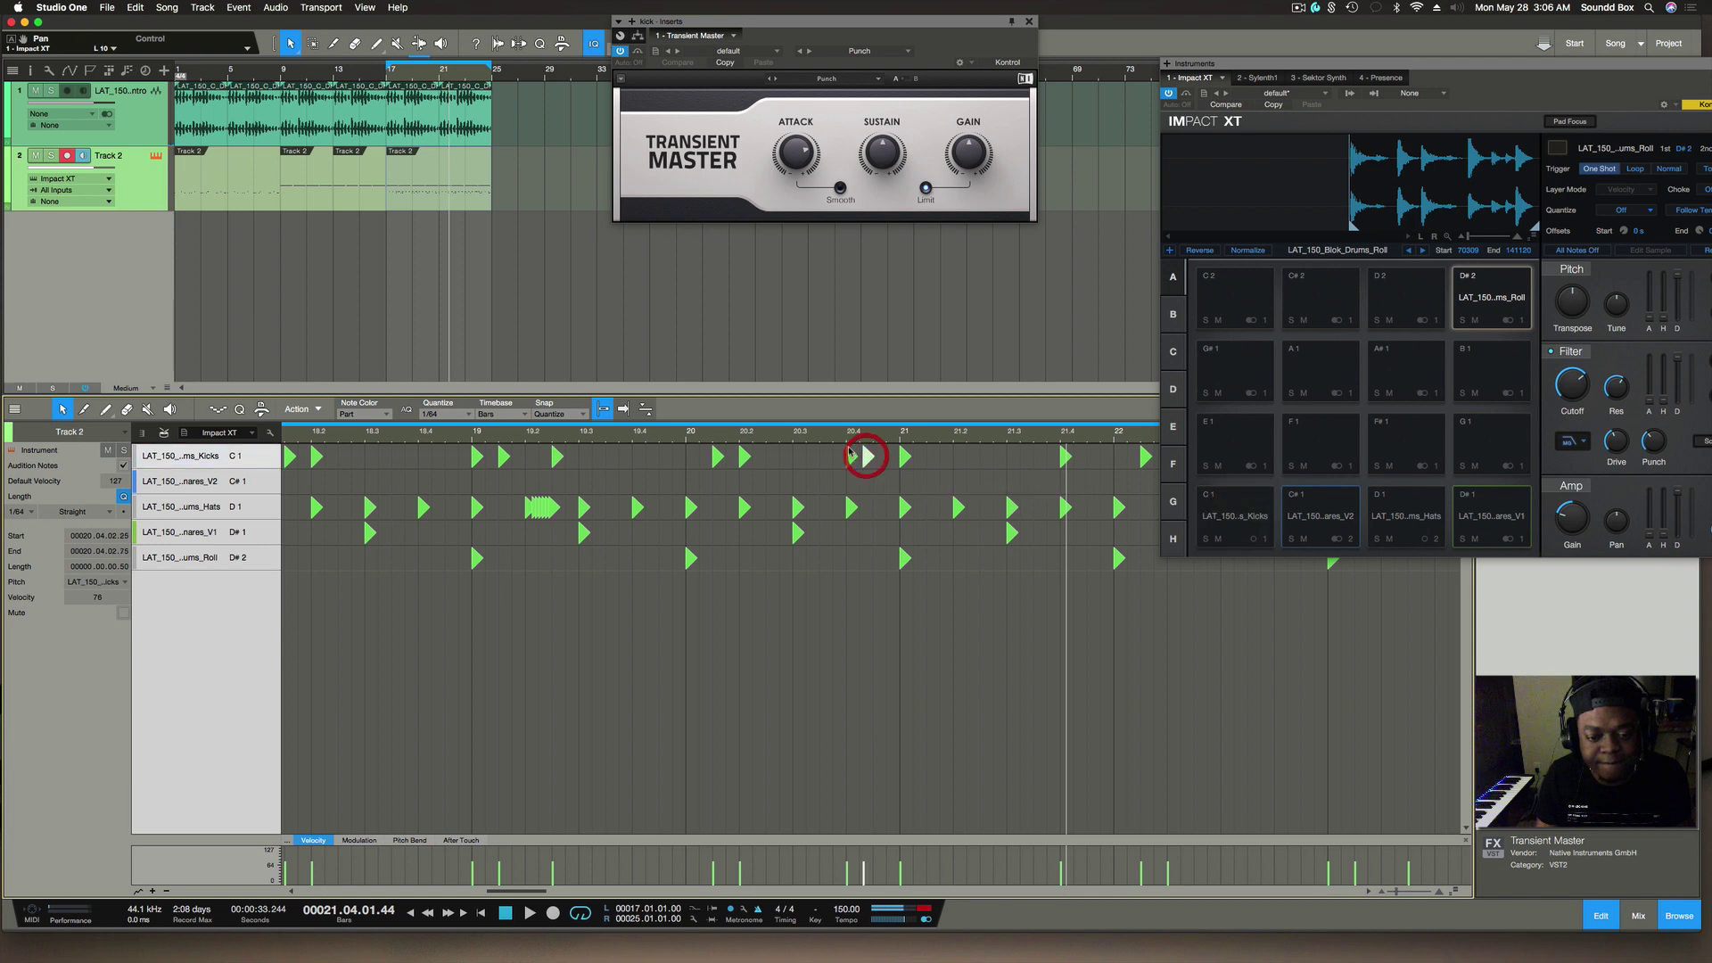
click(808, 438)
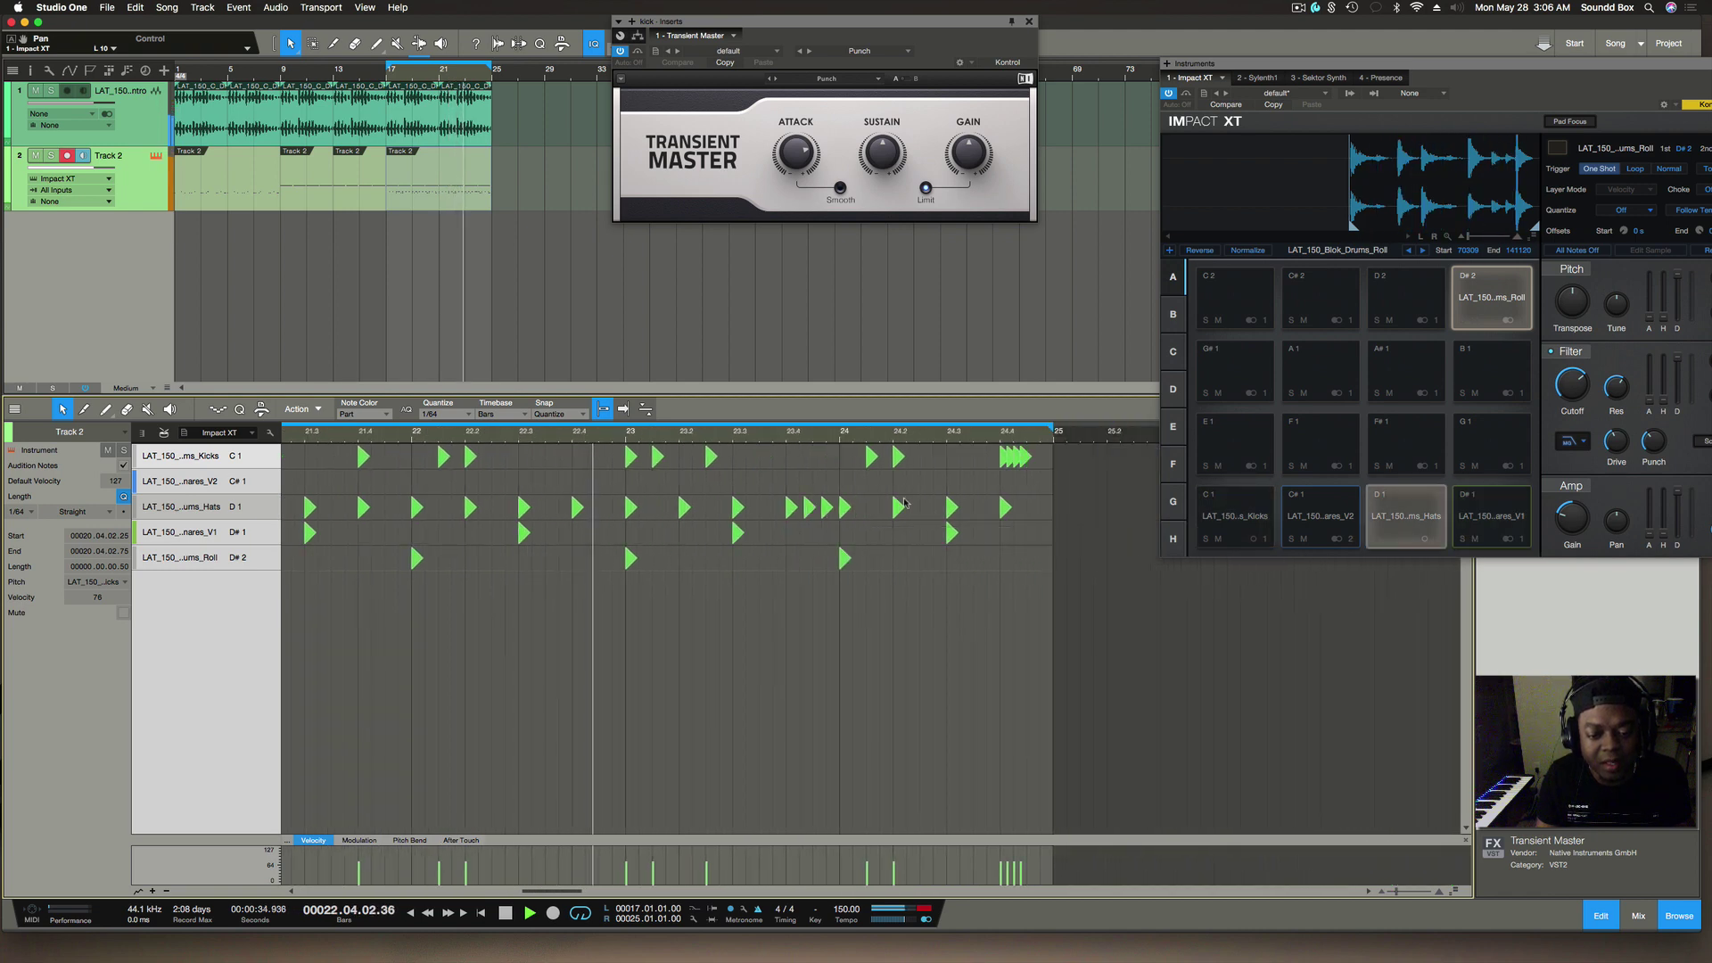
Delete the third kick note in the 24.4 cluster, move the second to 24.04.01.75, and play back that spot.
click(1015, 459)
double_click(1016, 460)
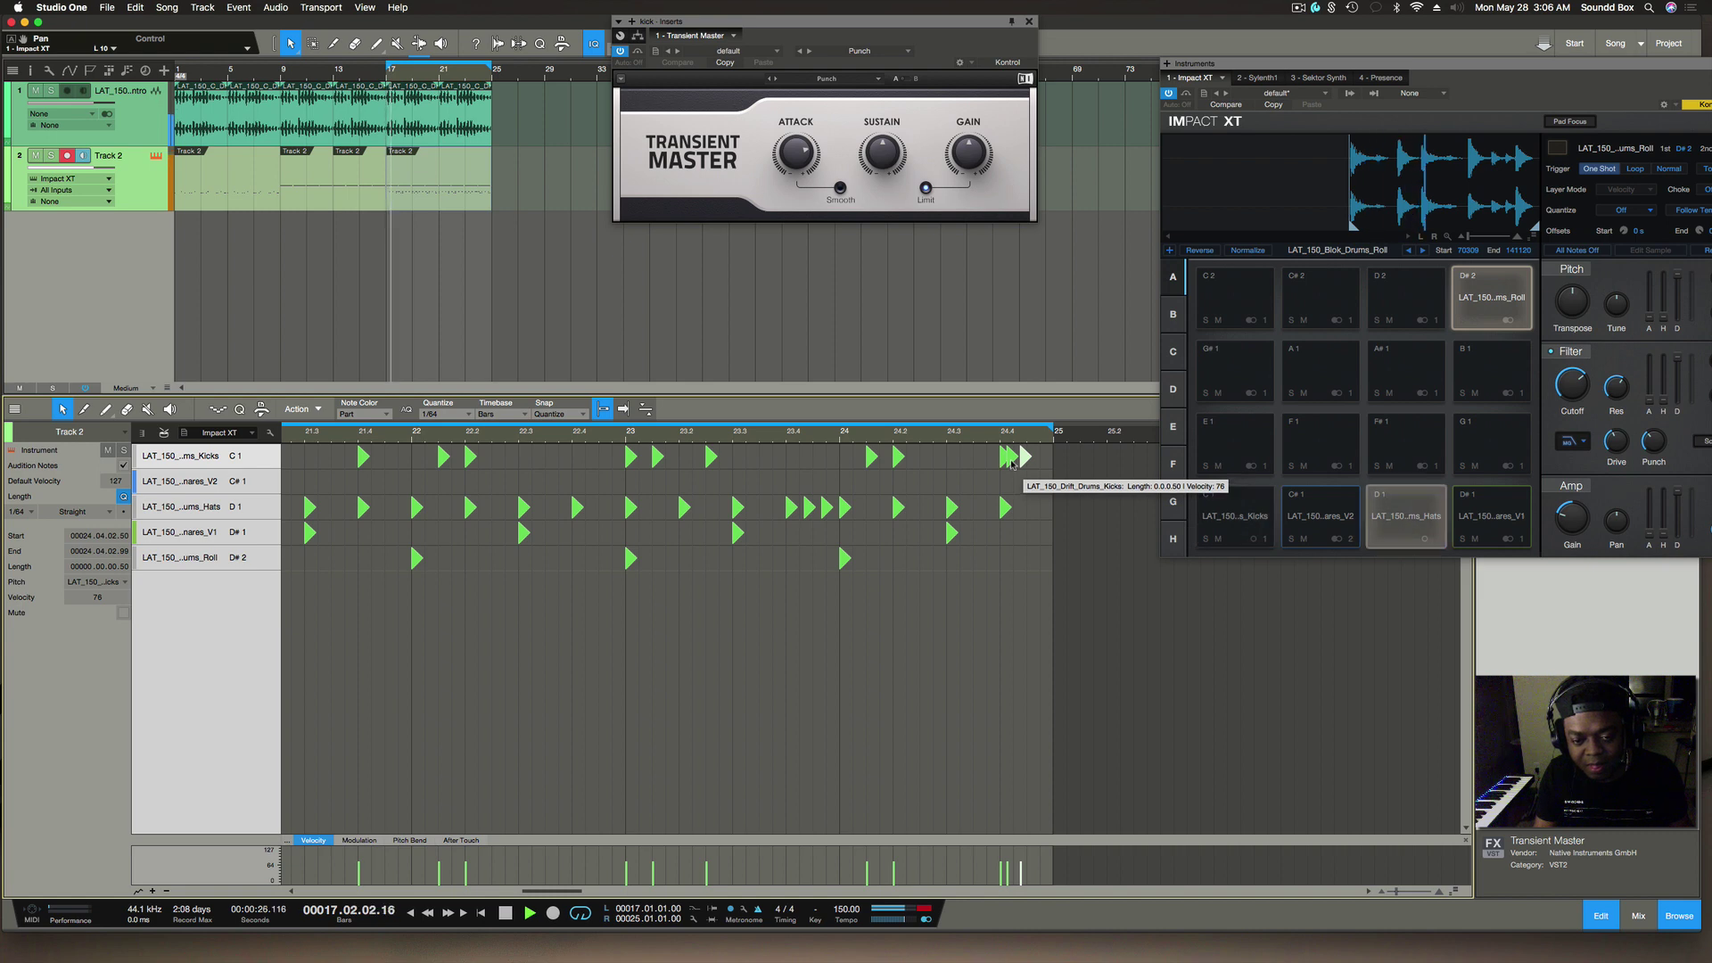
click(1013, 460)
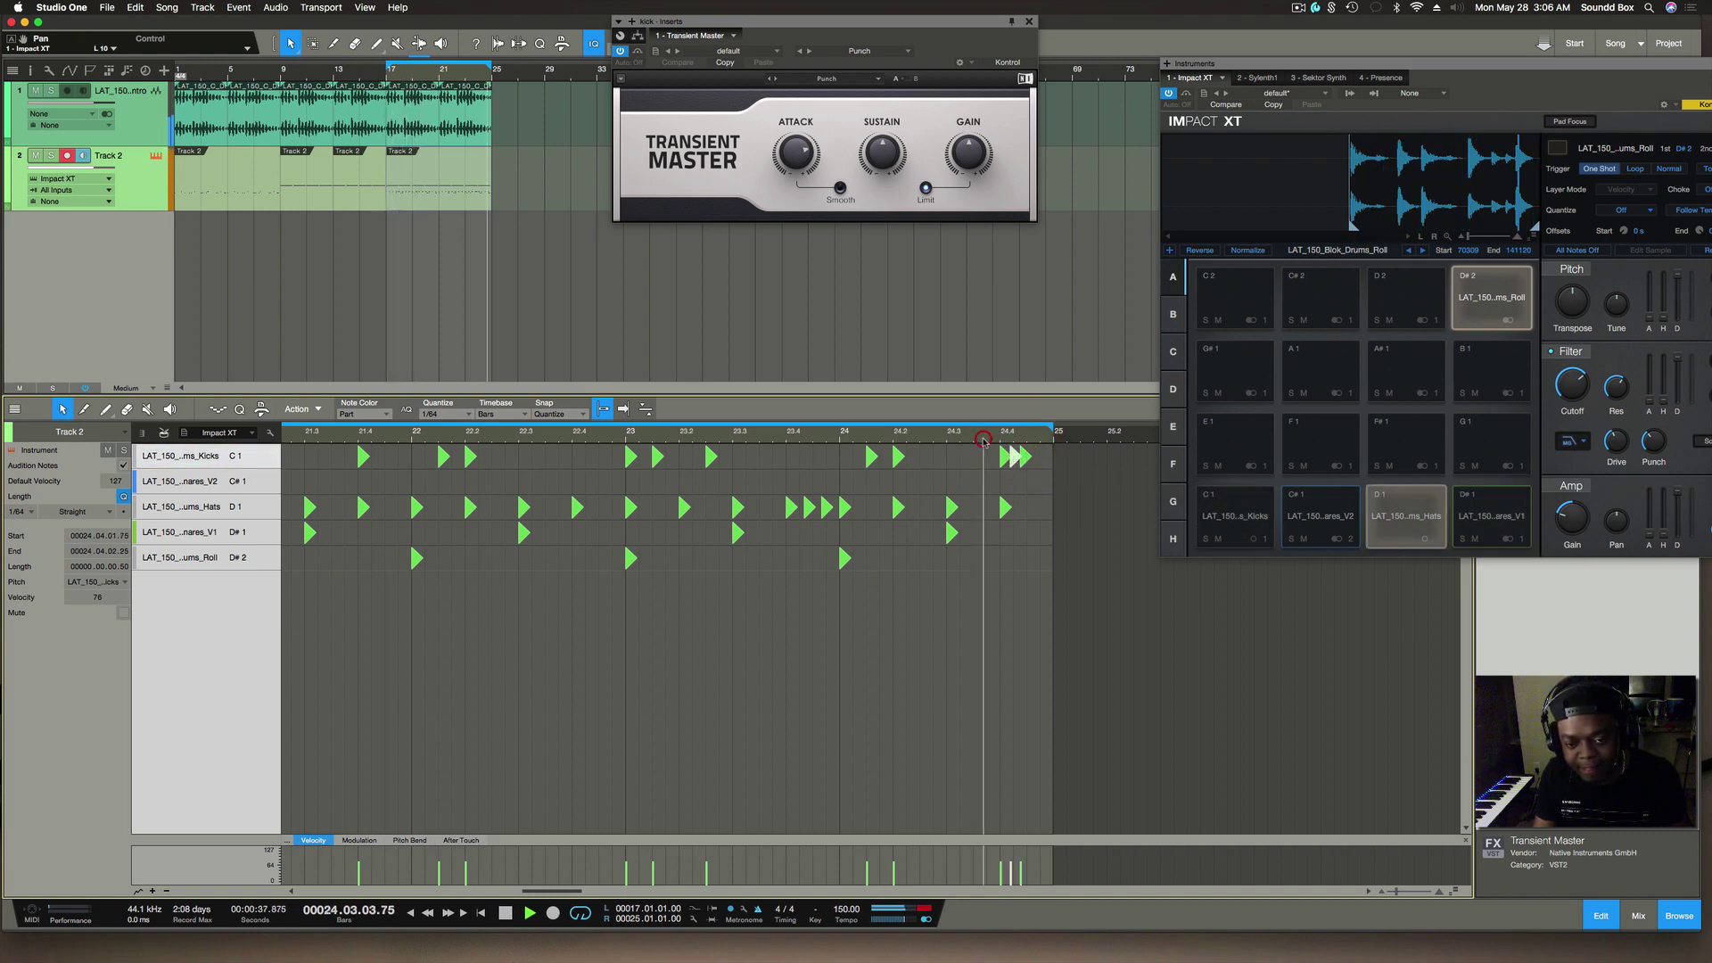
click(991, 441)
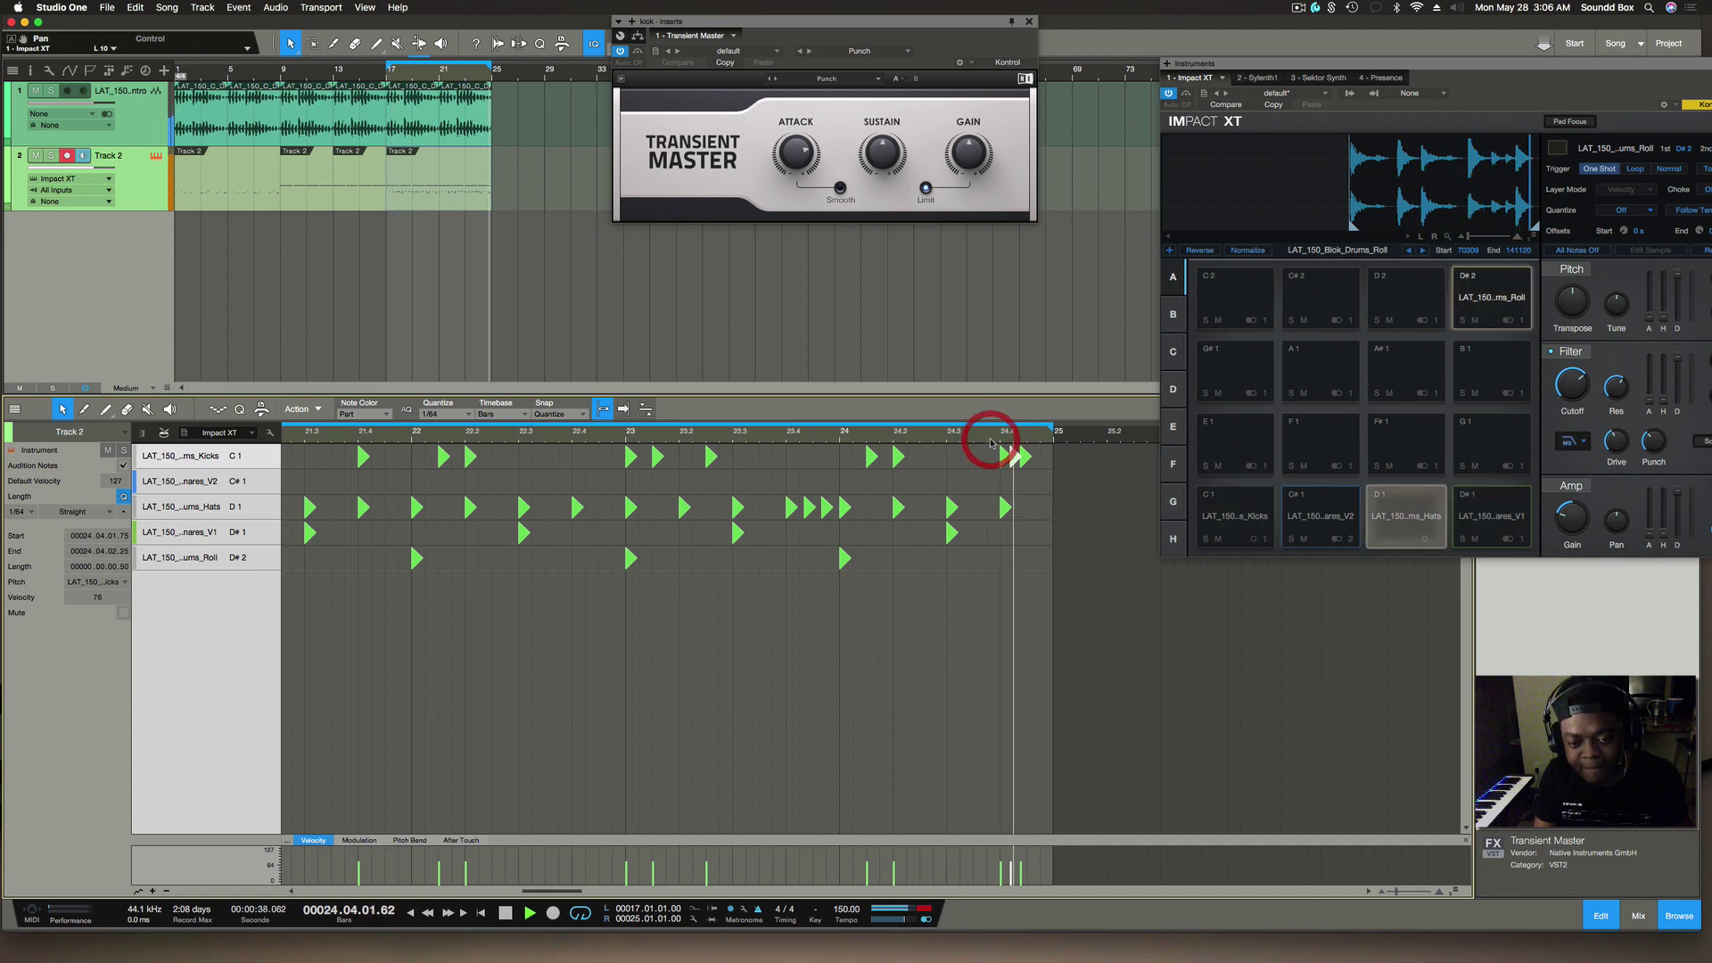
key(space)
key(space)
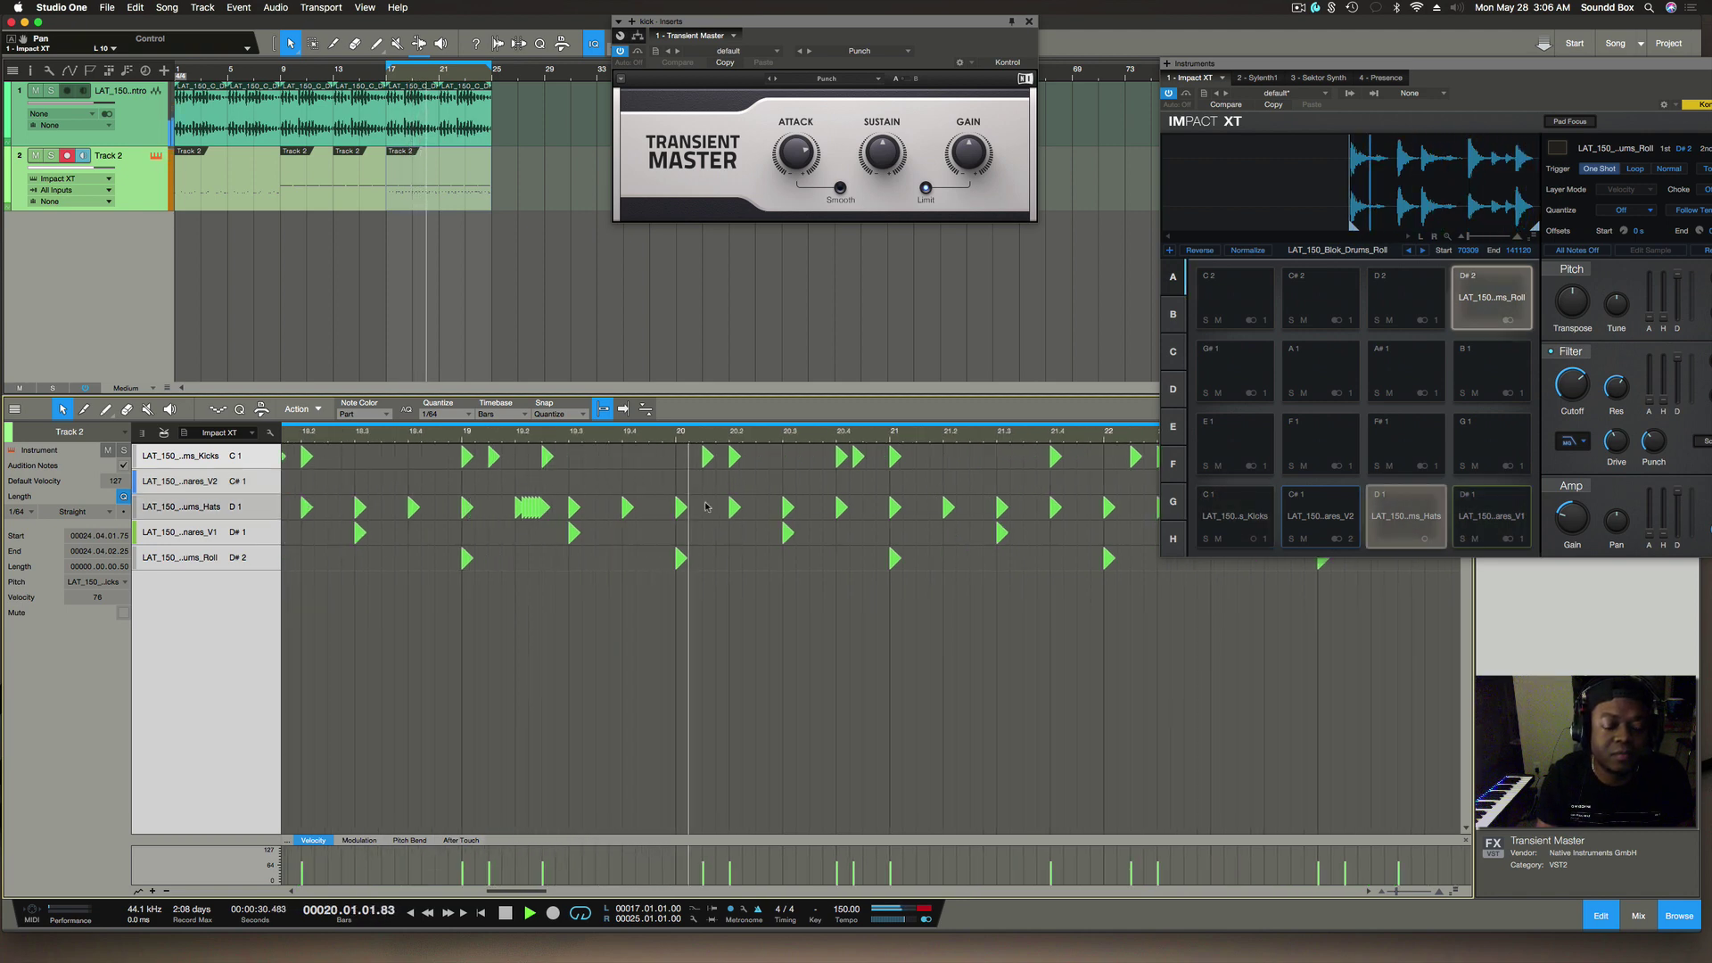
Thin out the dense hi-hat roll at 19.2 by deleting notes from it, checking the result from bar 19.
click(527, 509)
drag(527, 509, 533, 509)
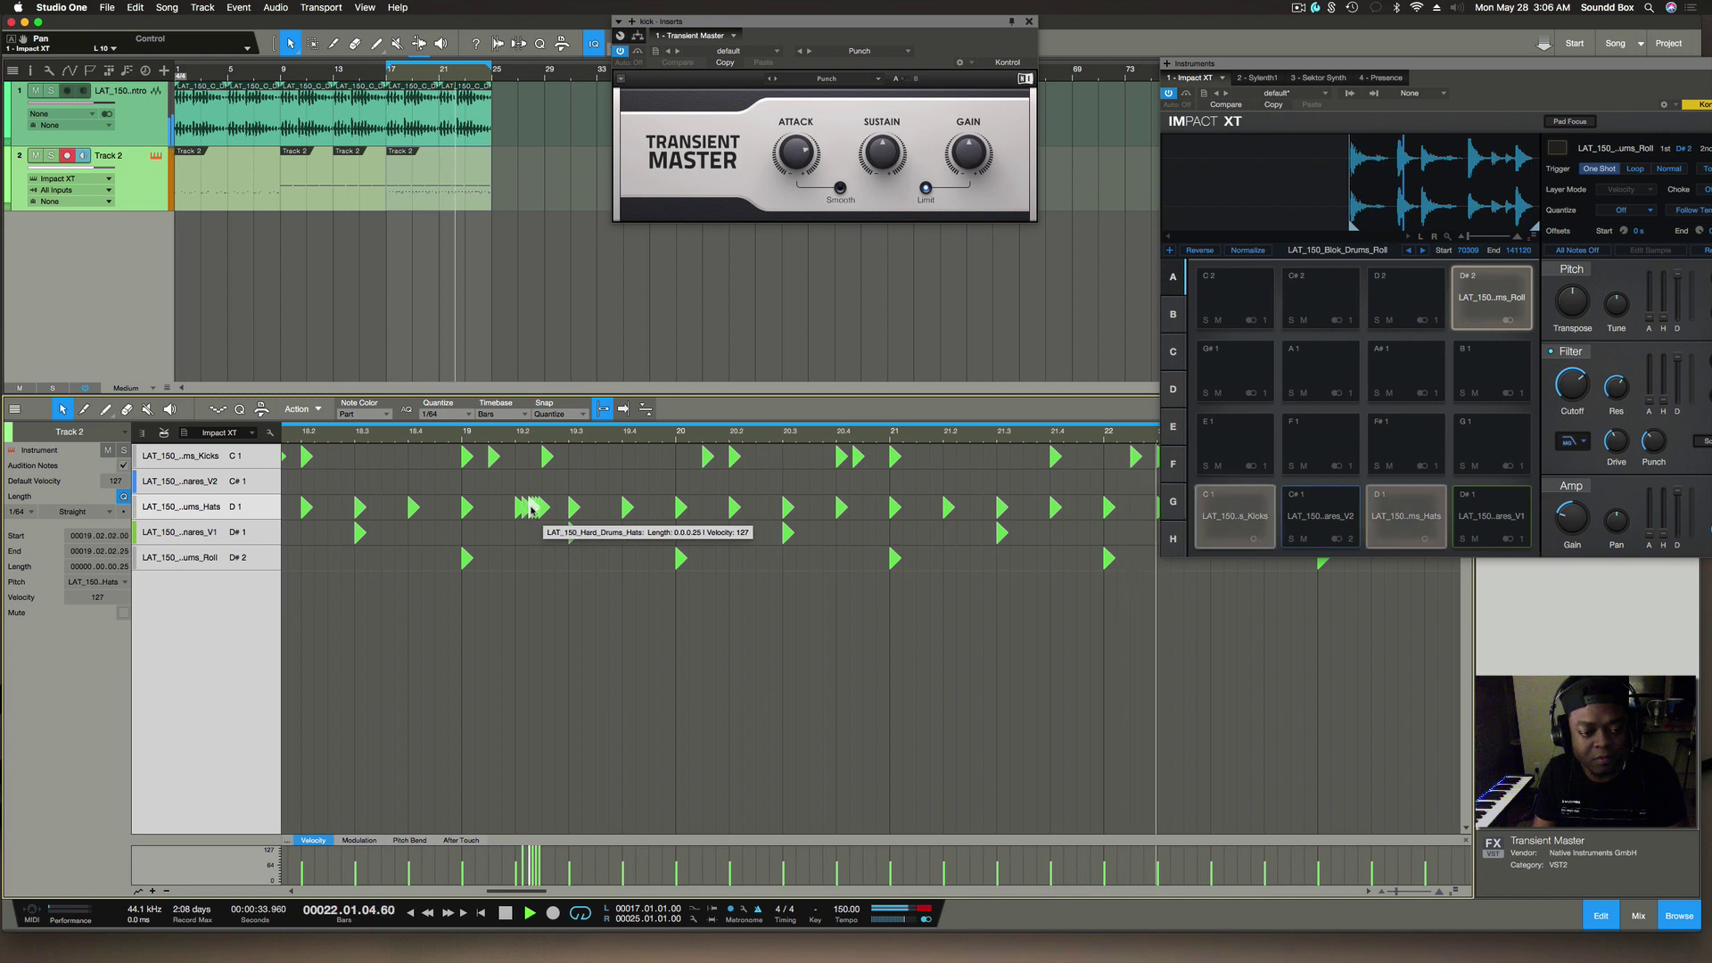
click(535, 508)
click(536, 505)
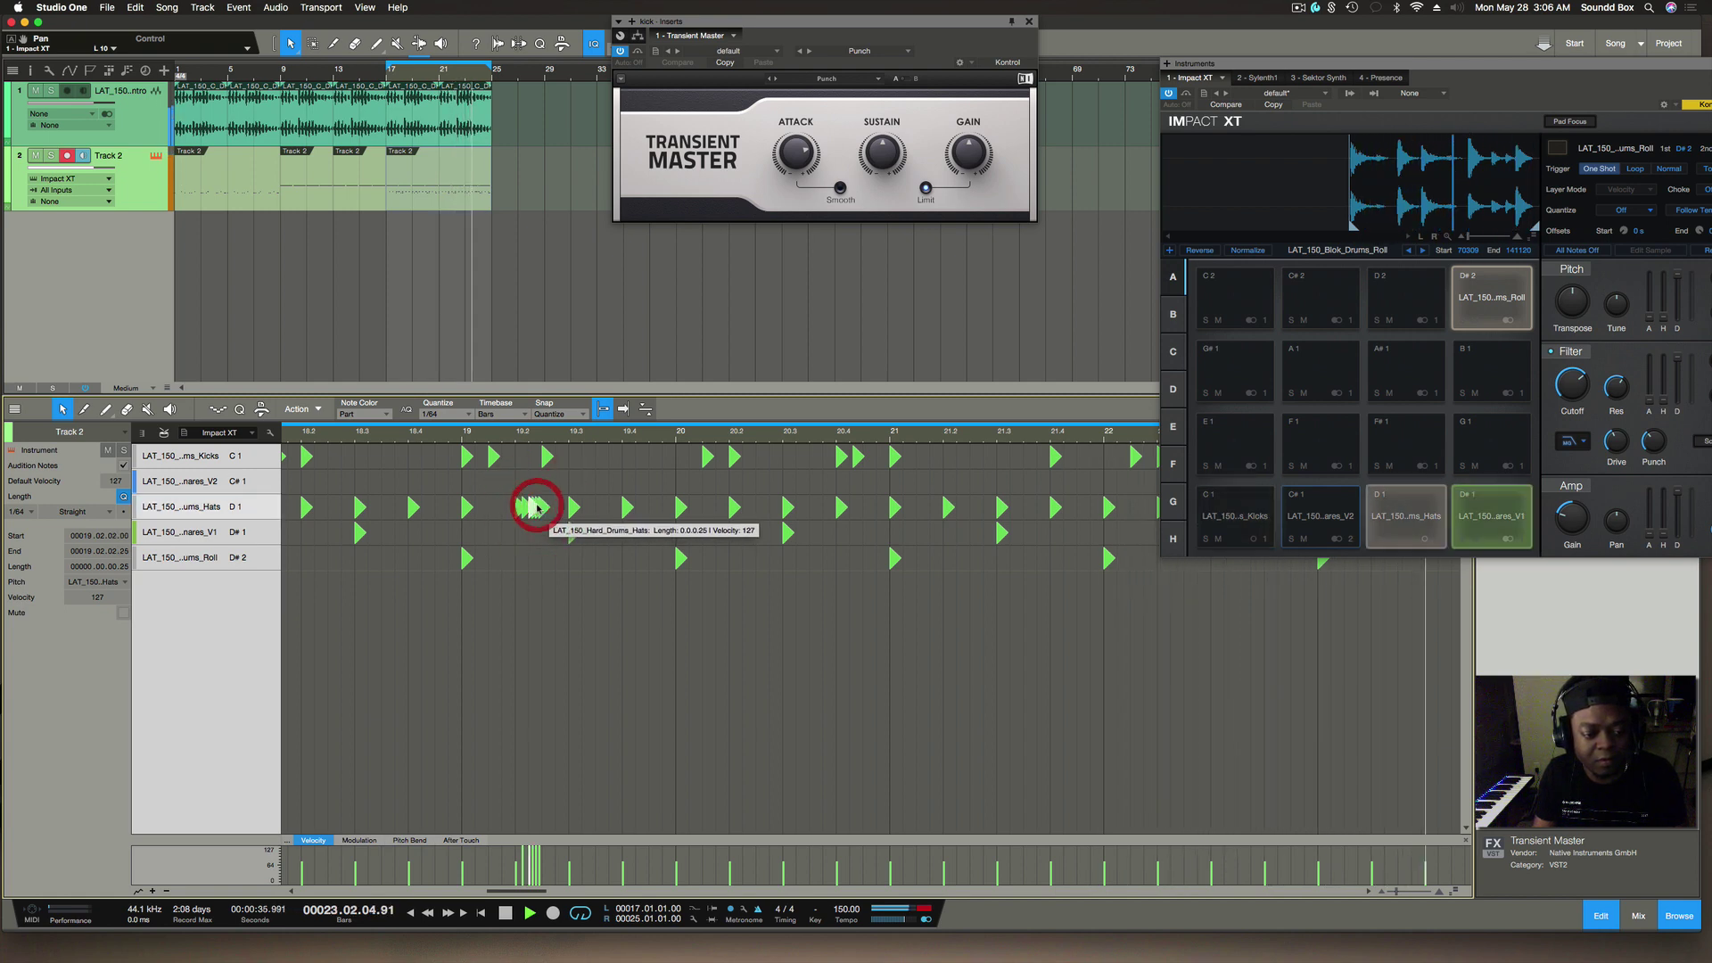
click(532, 507)
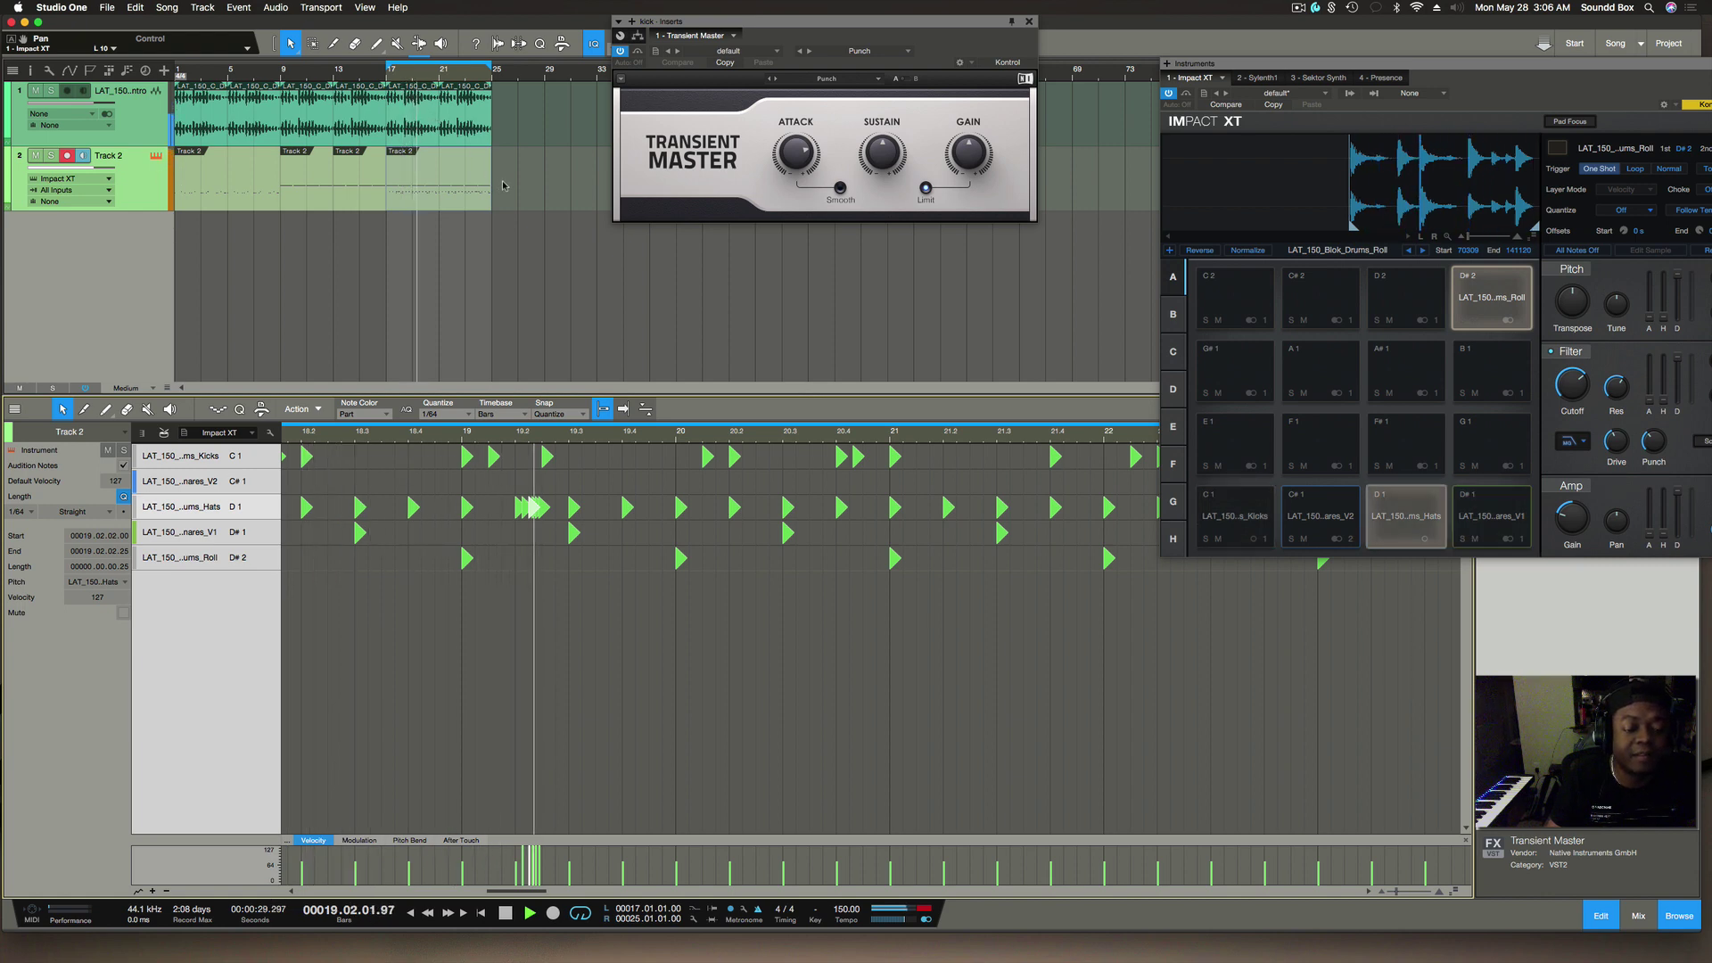
click(523, 508)
key(Delete)
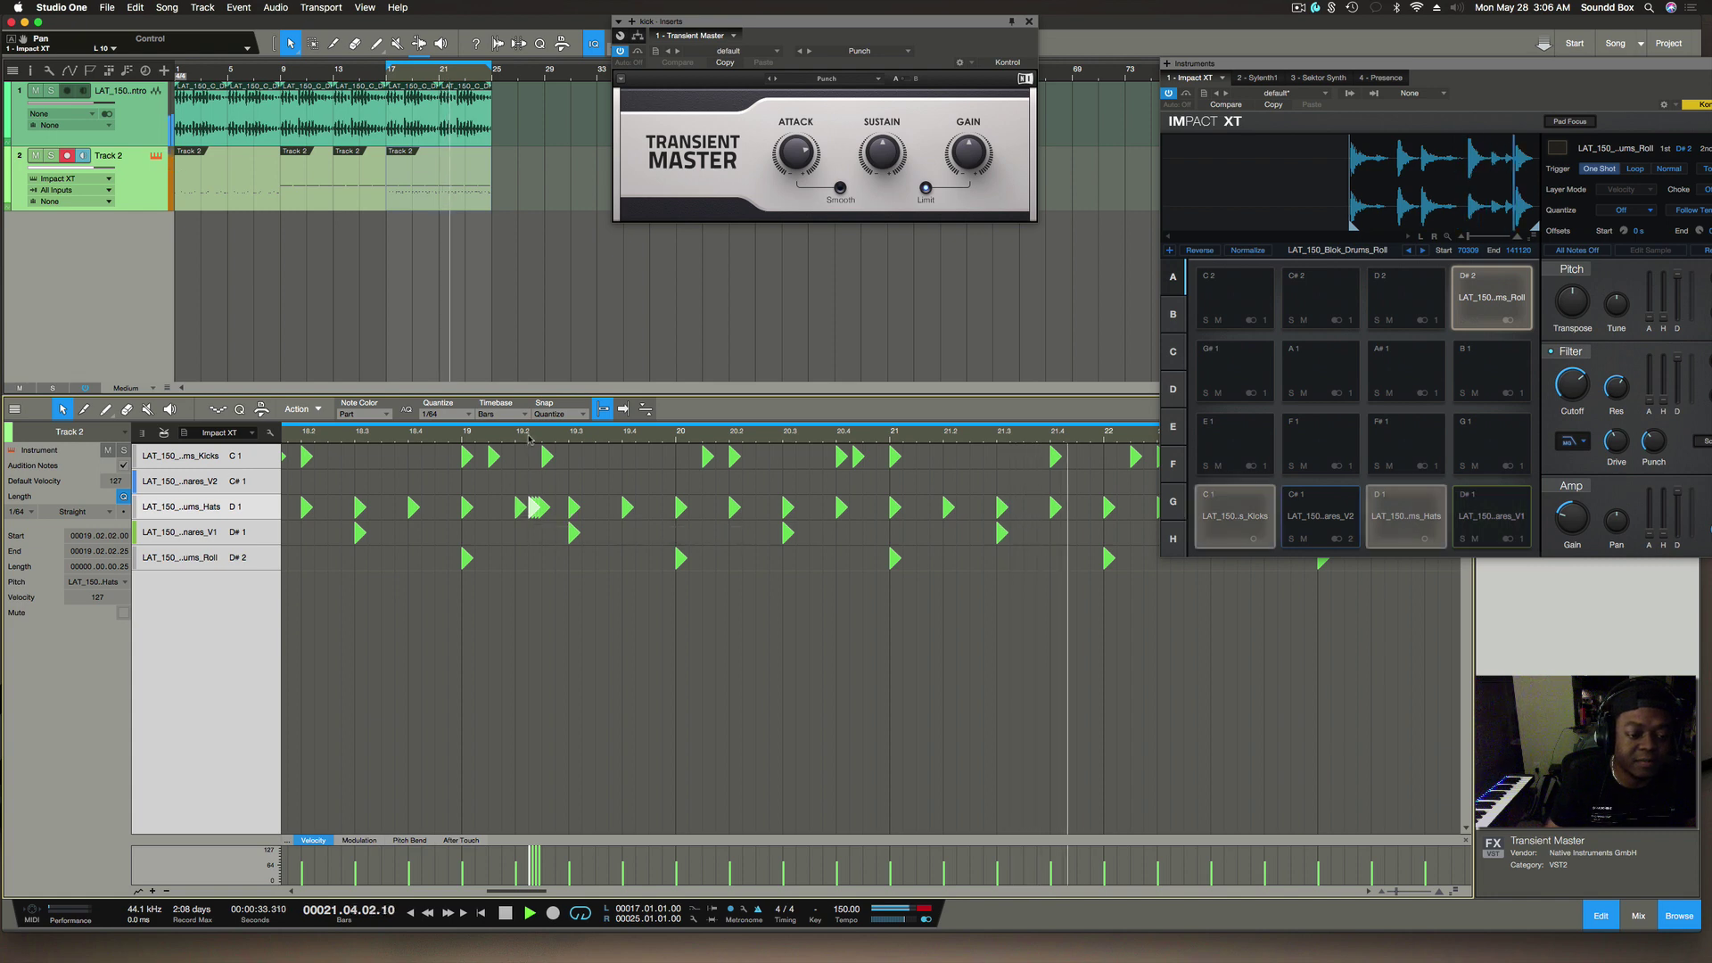
click(464, 433)
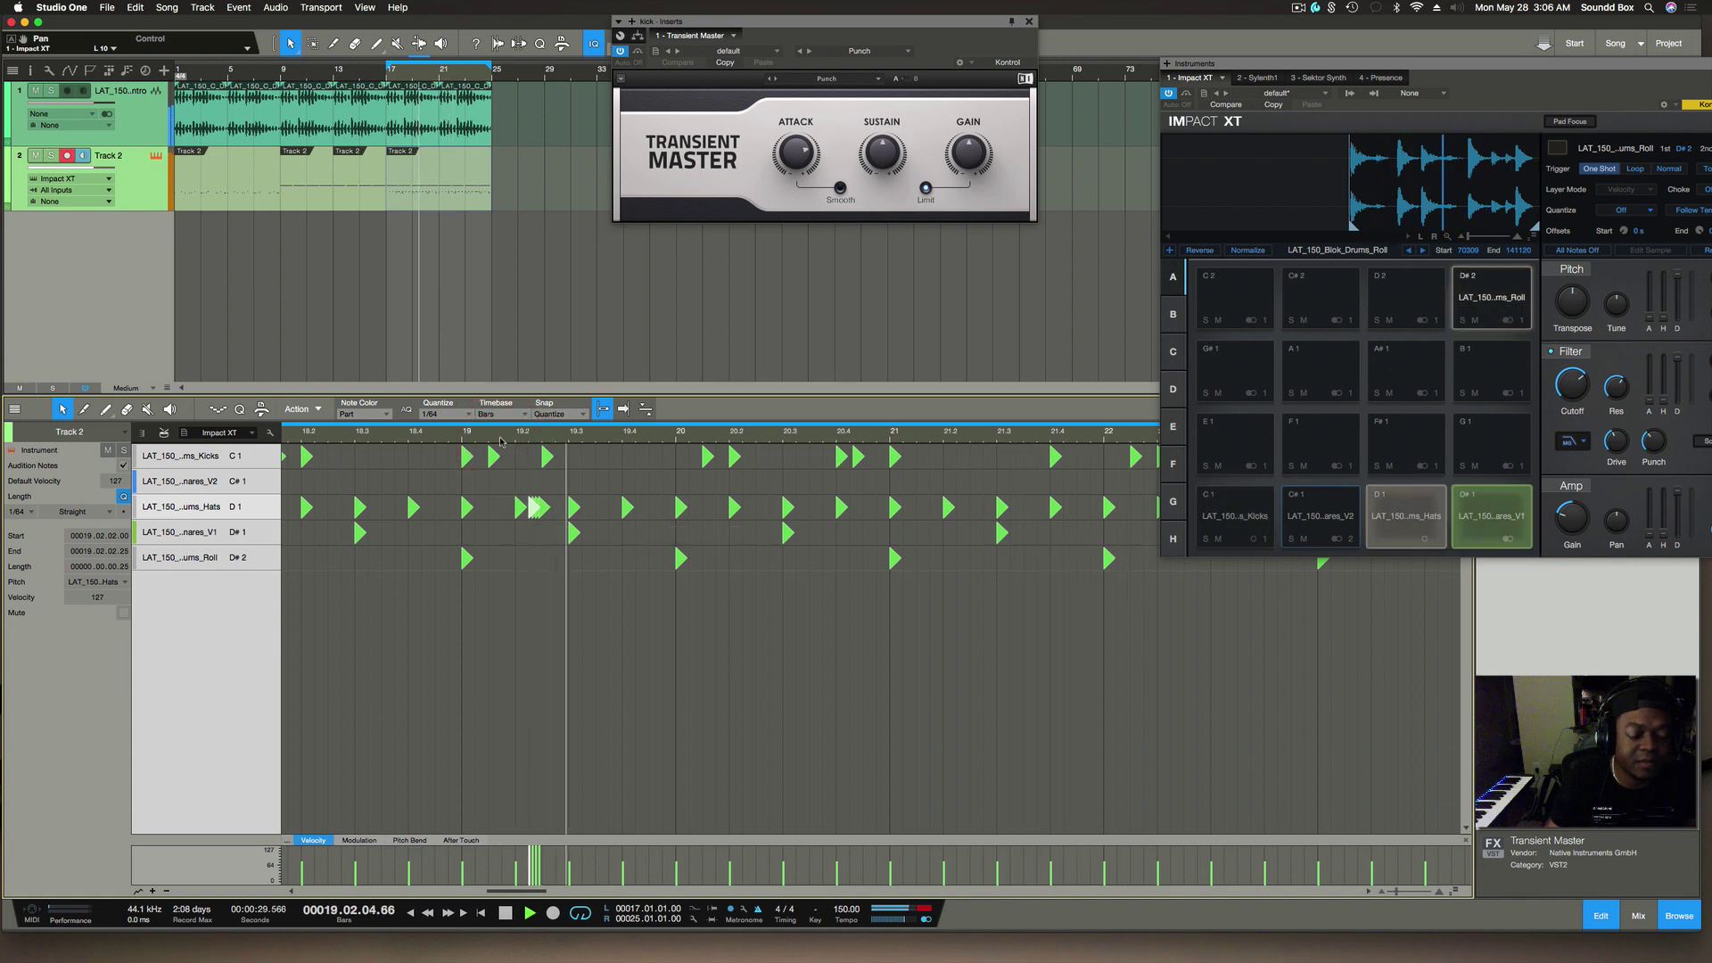
click(533, 508)
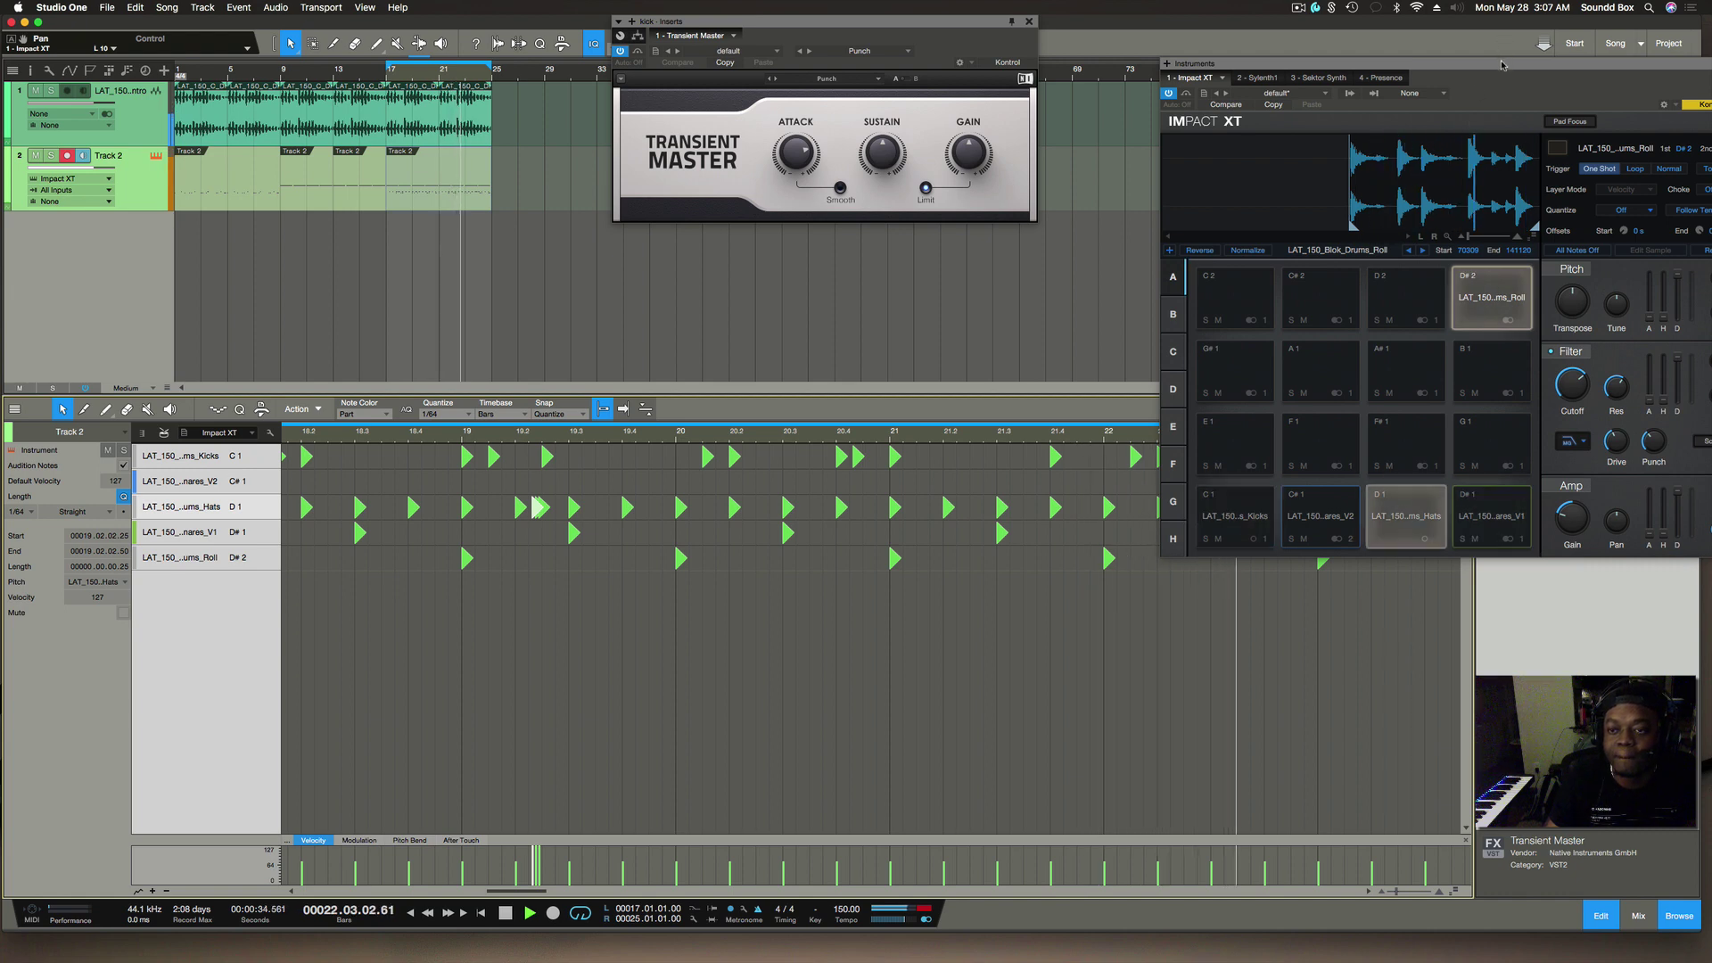
Bring the Impact XT window fully into view with playback stopped, and open a Finder window over the editor.
drag(1502, 64, 1317, 78)
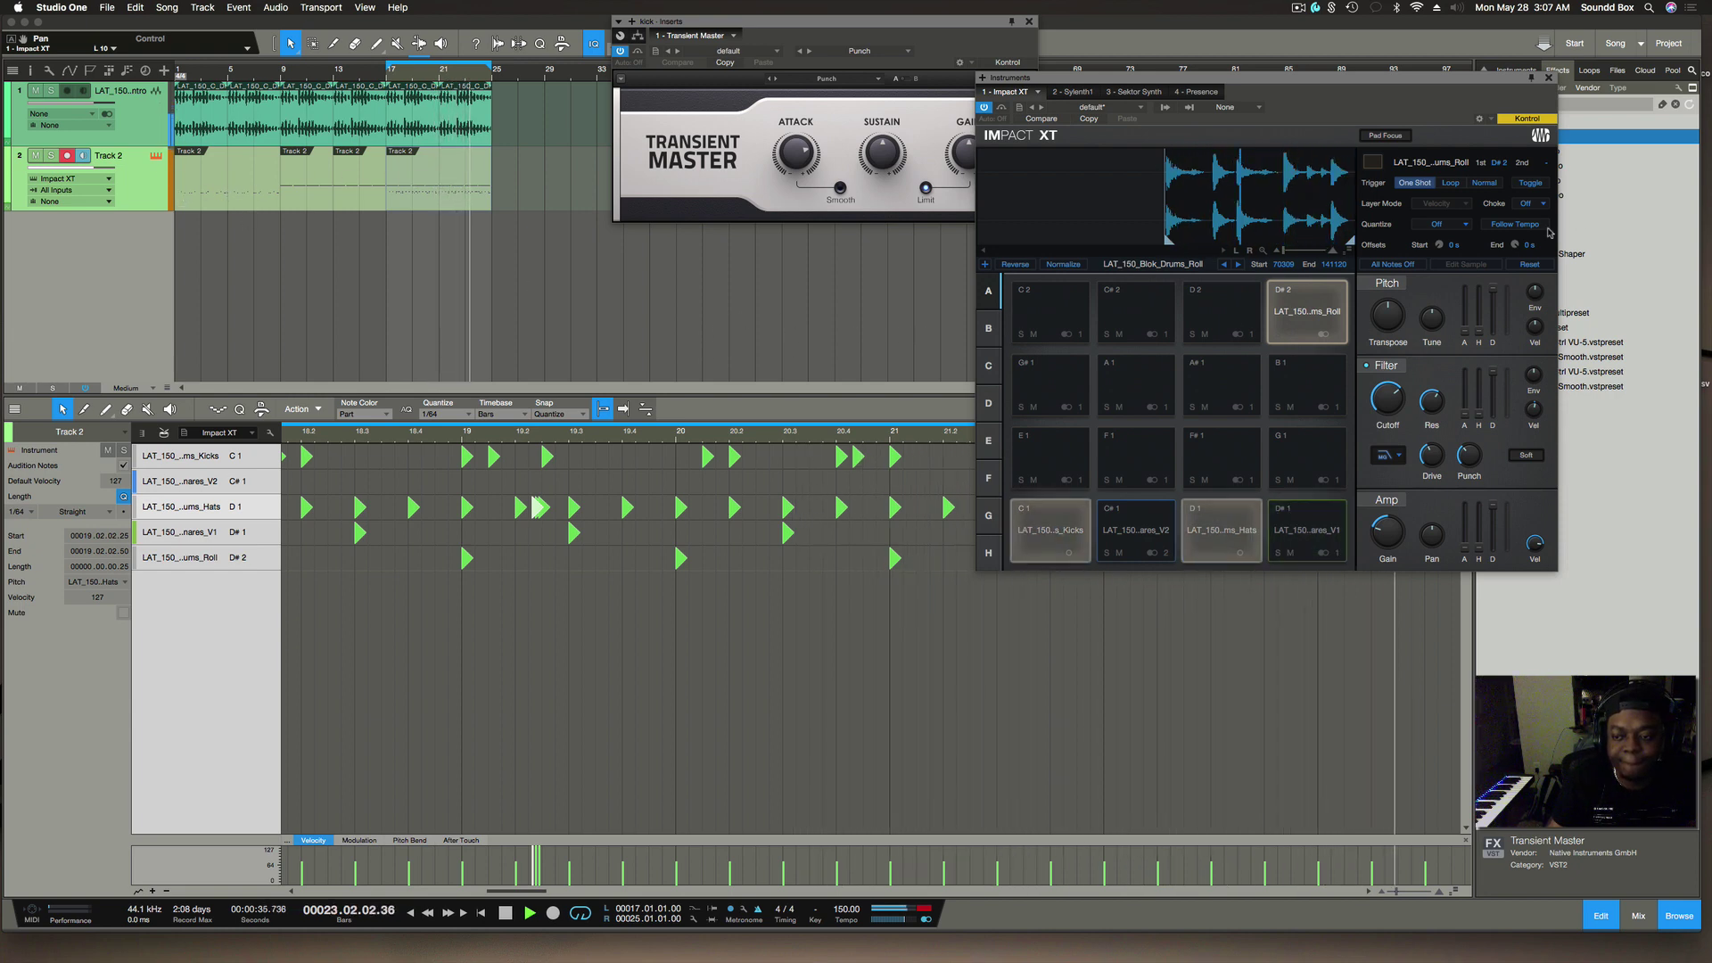
key(space)
key(super+Tab)
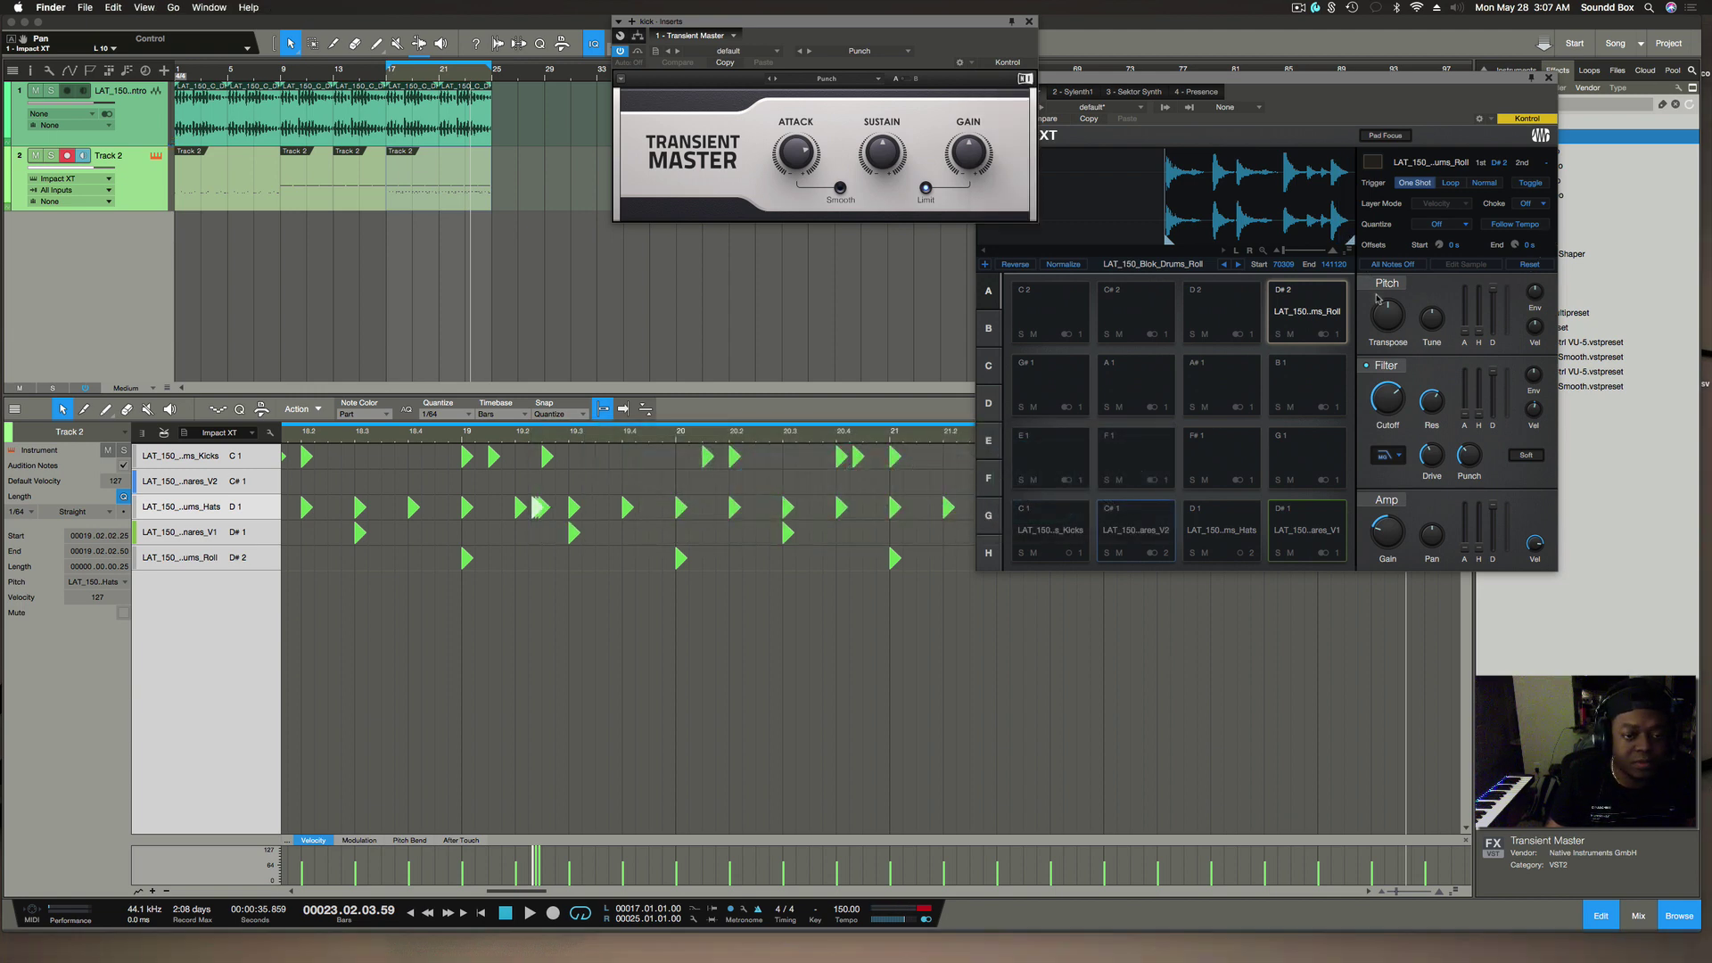
key(super+Tab)
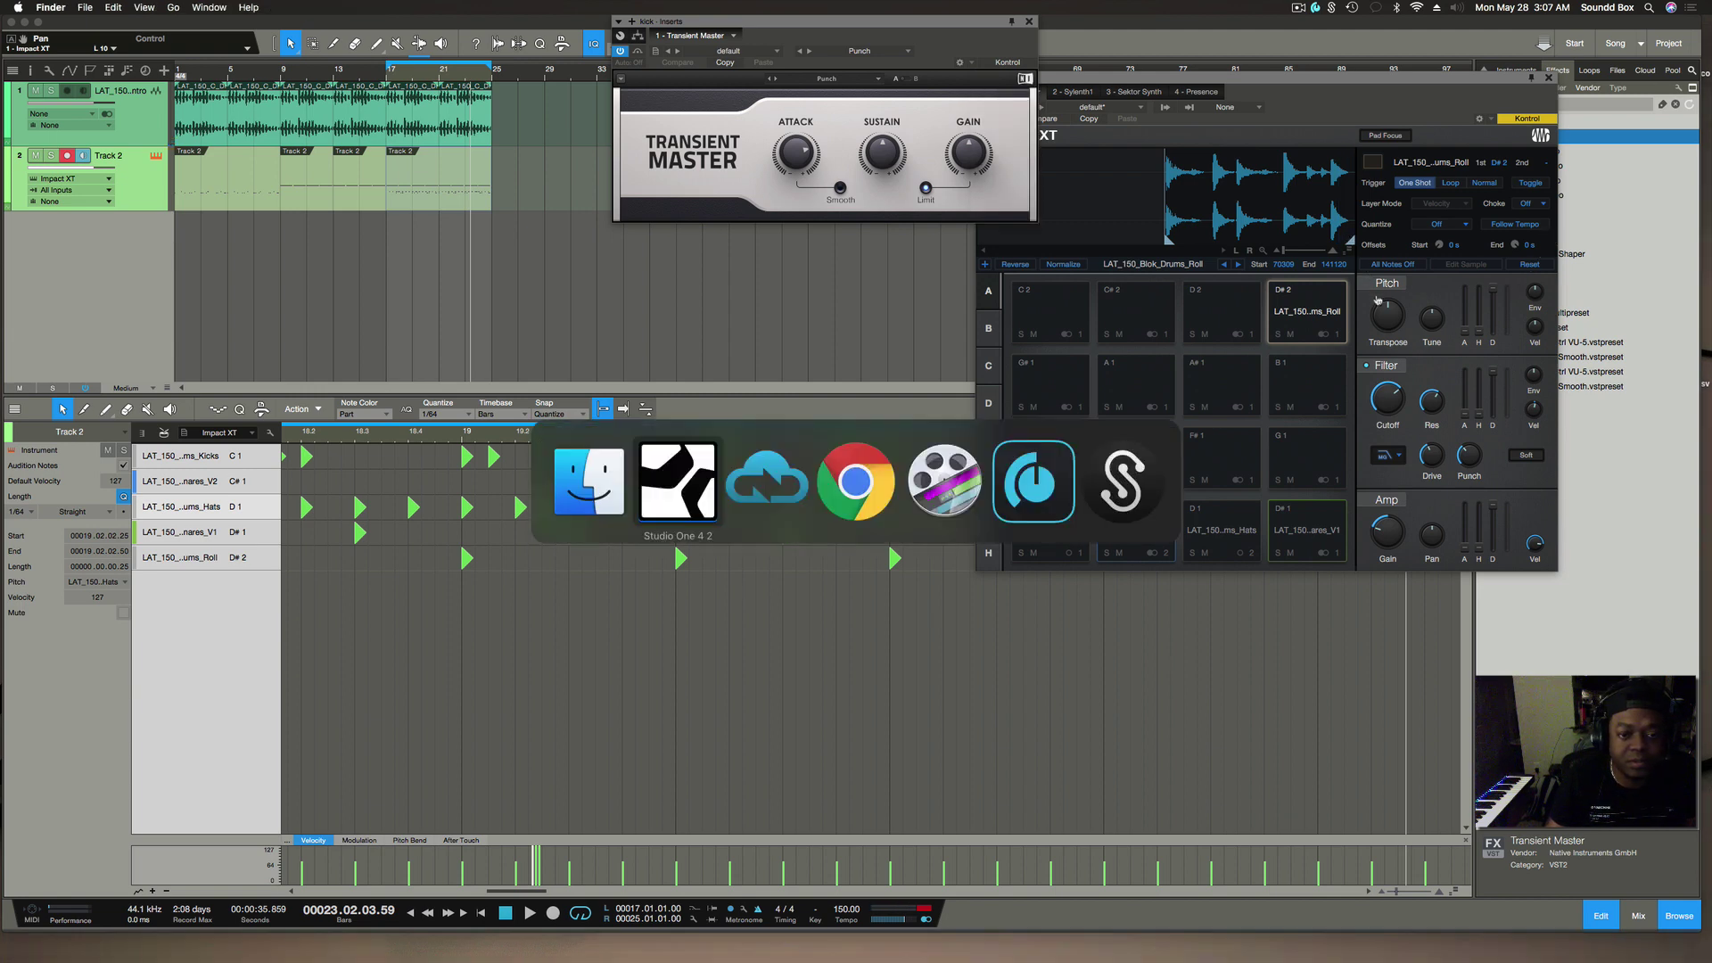
click(638, 468)
key(super+Tab)
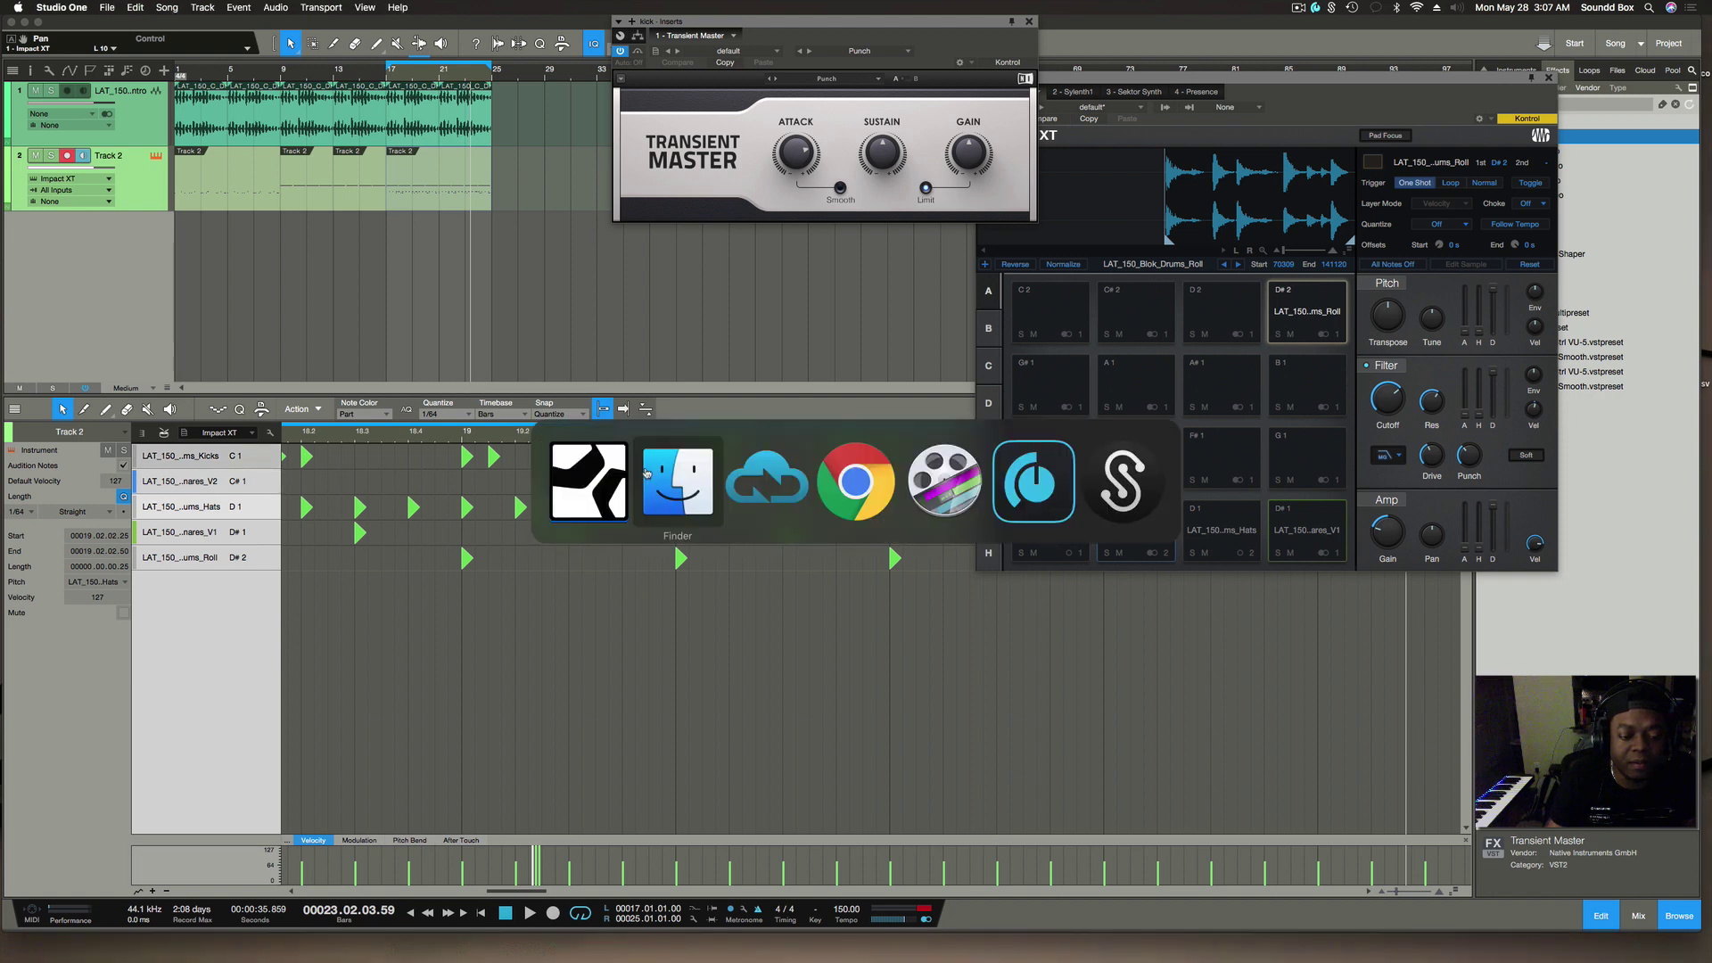
click(649, 486)
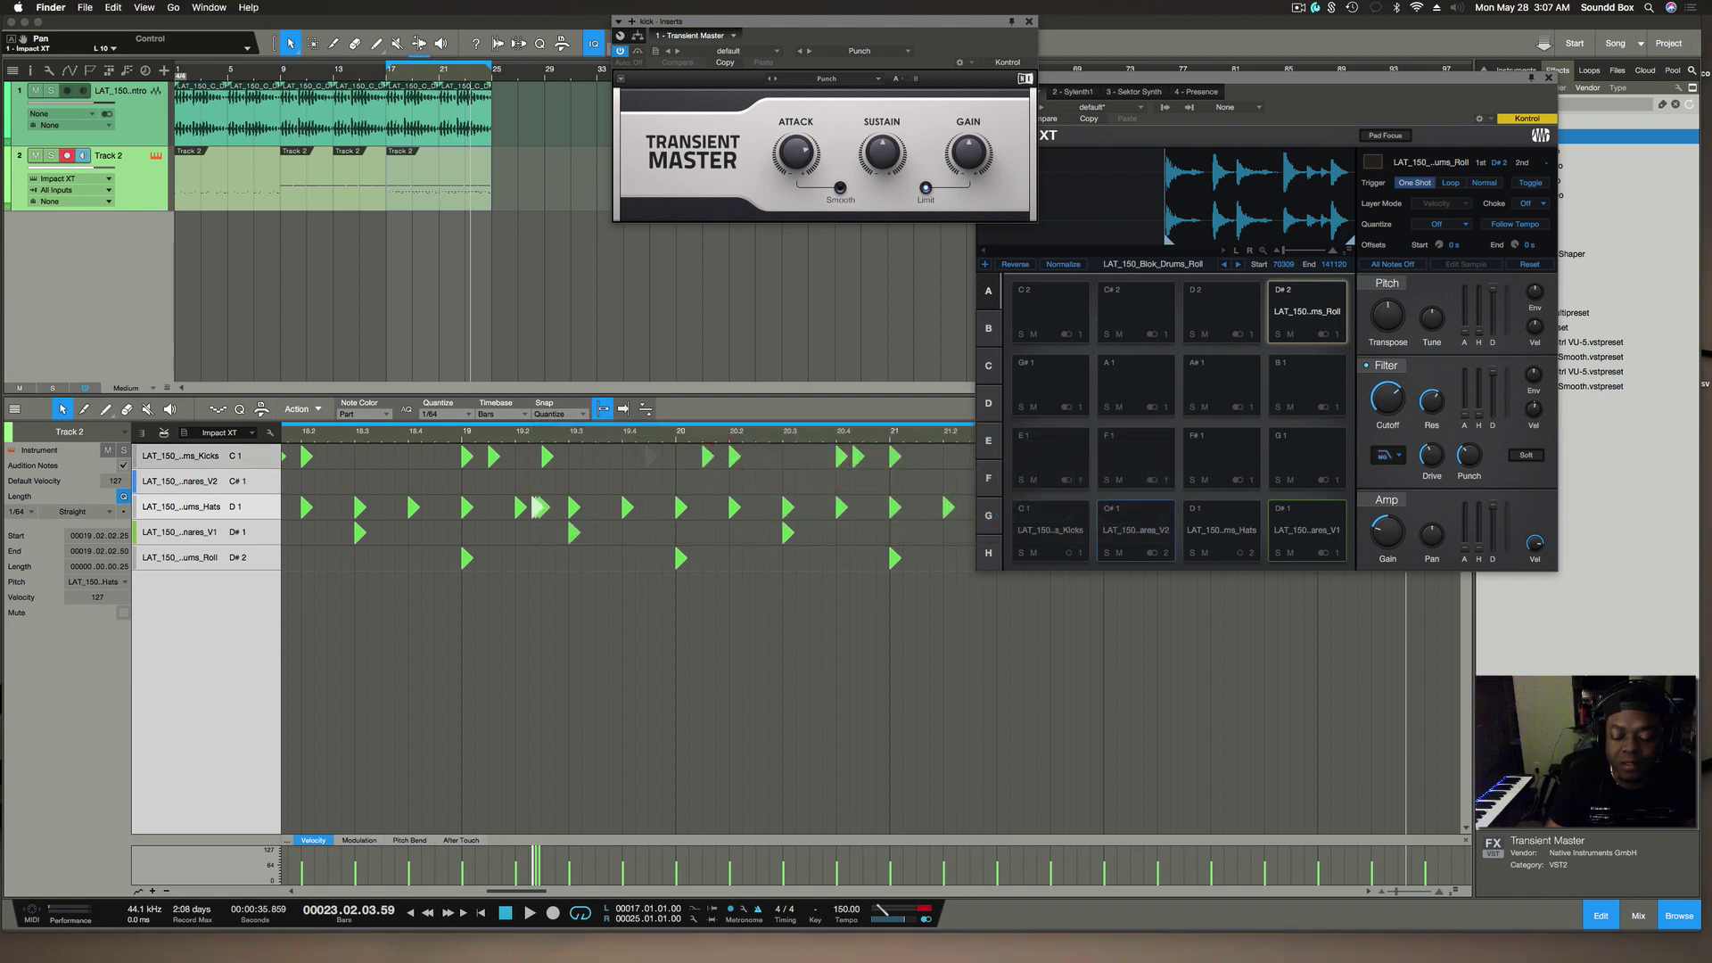
mouse_move(900, 959)
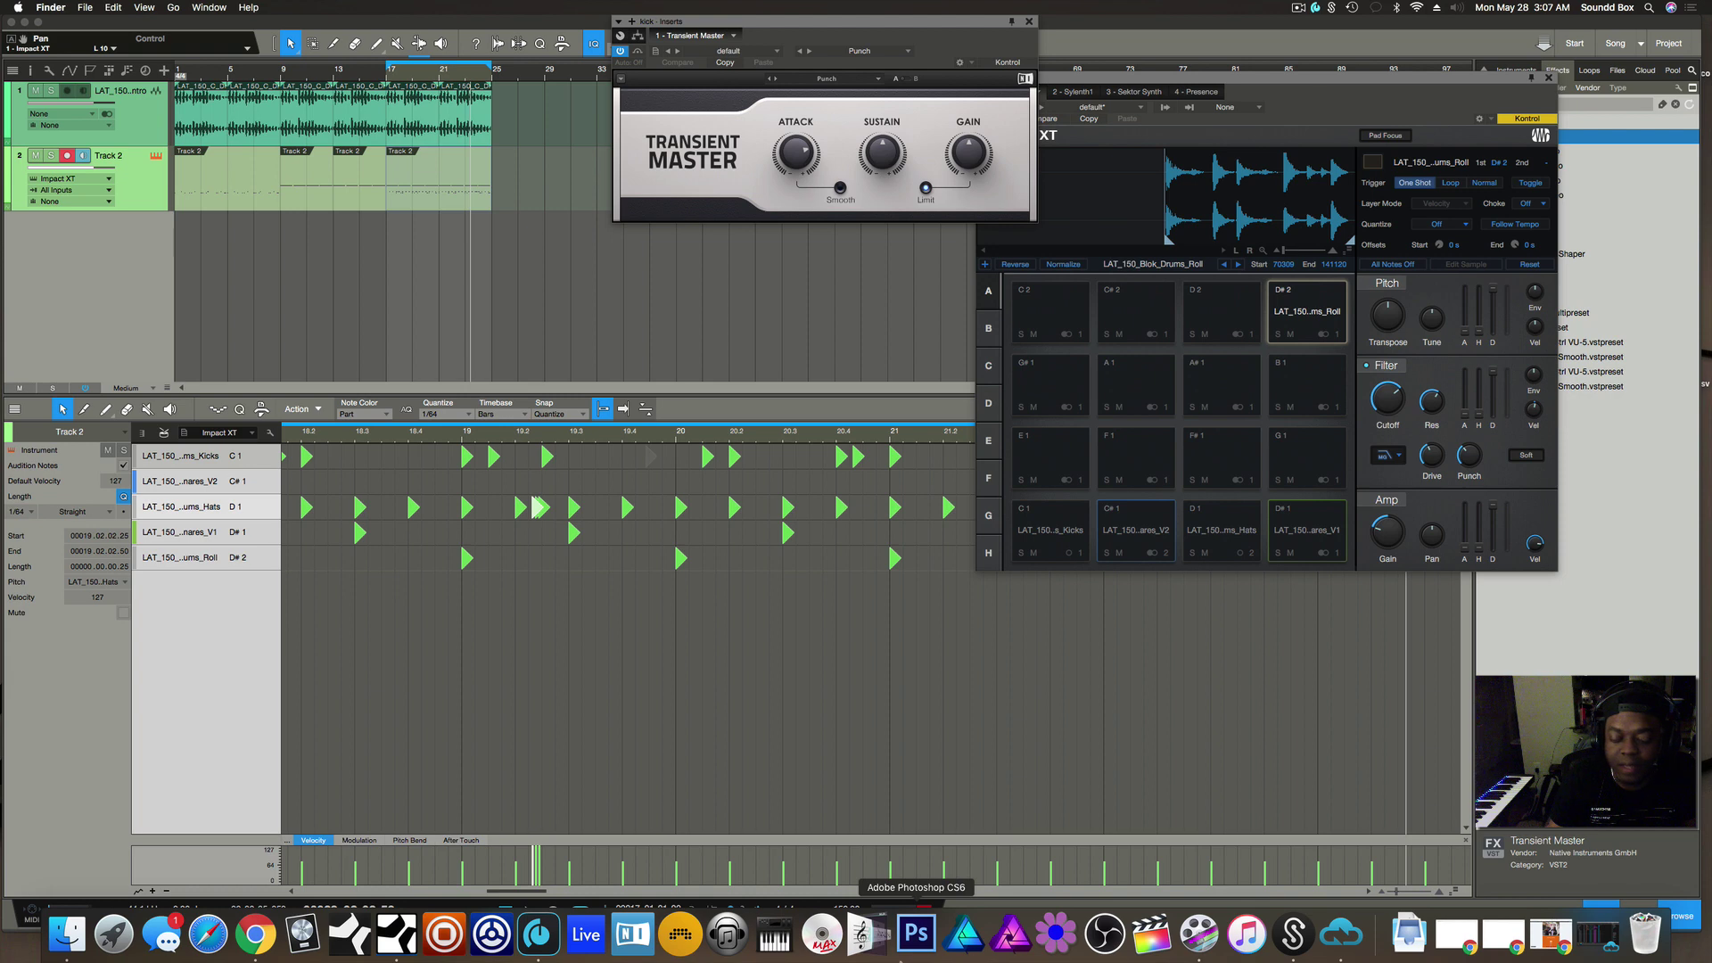
click(70, 936)
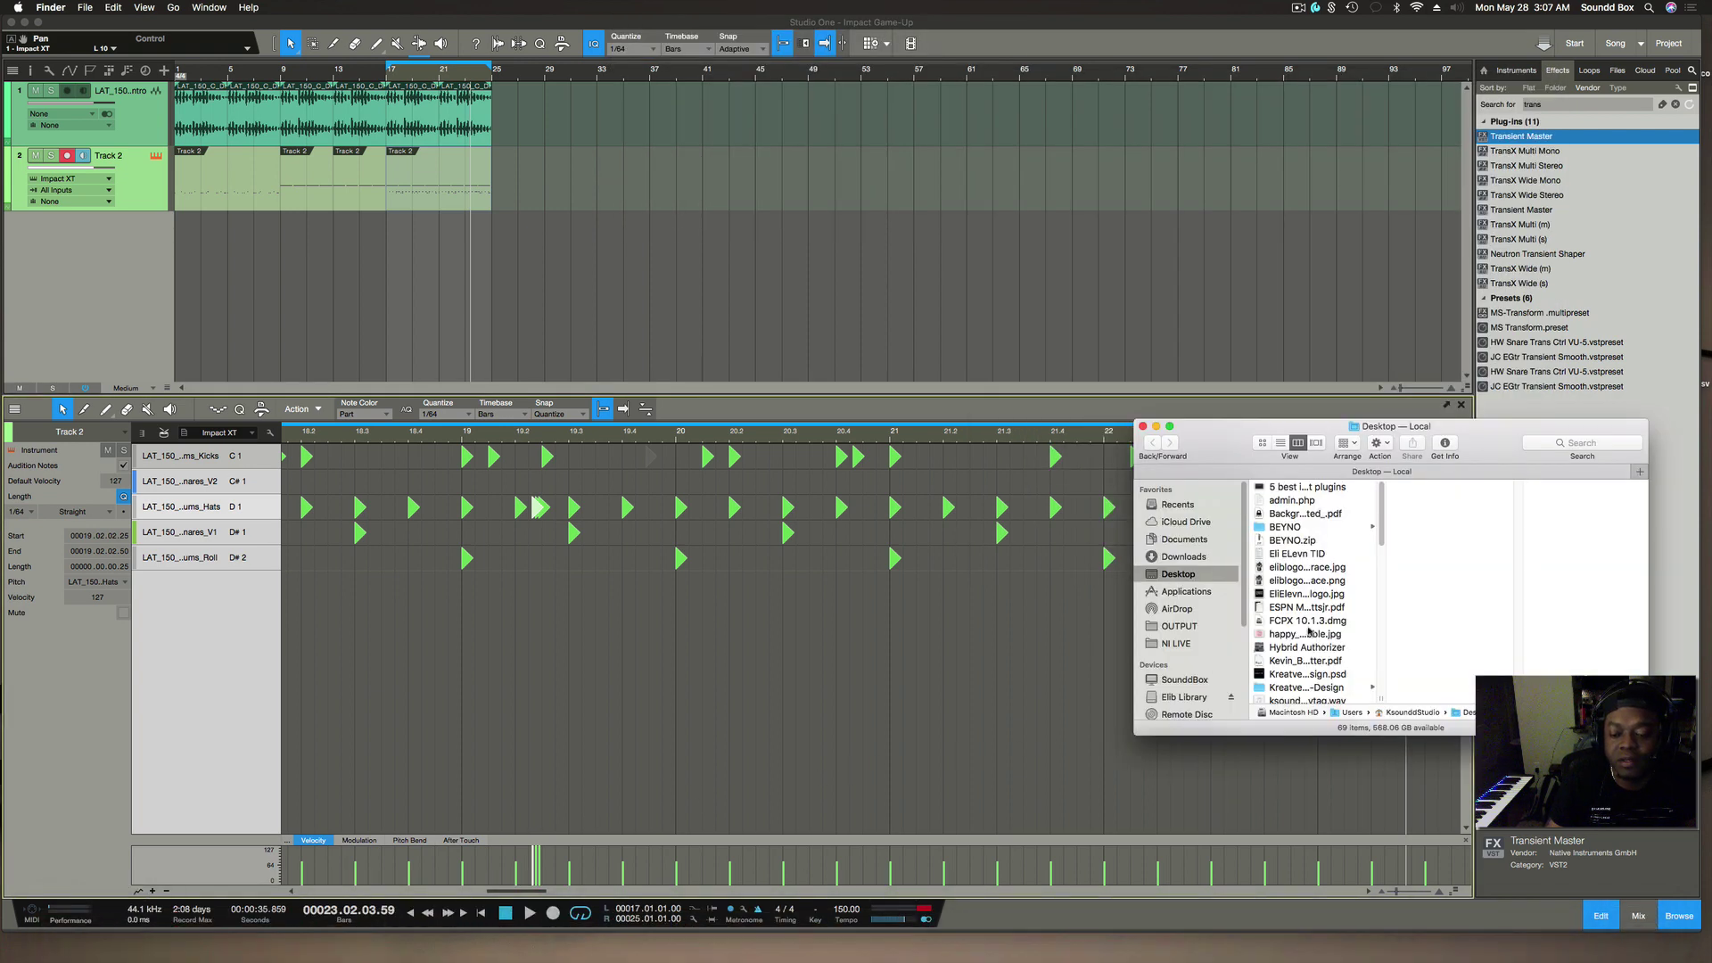
drag(1233, 461, 1052, 402)
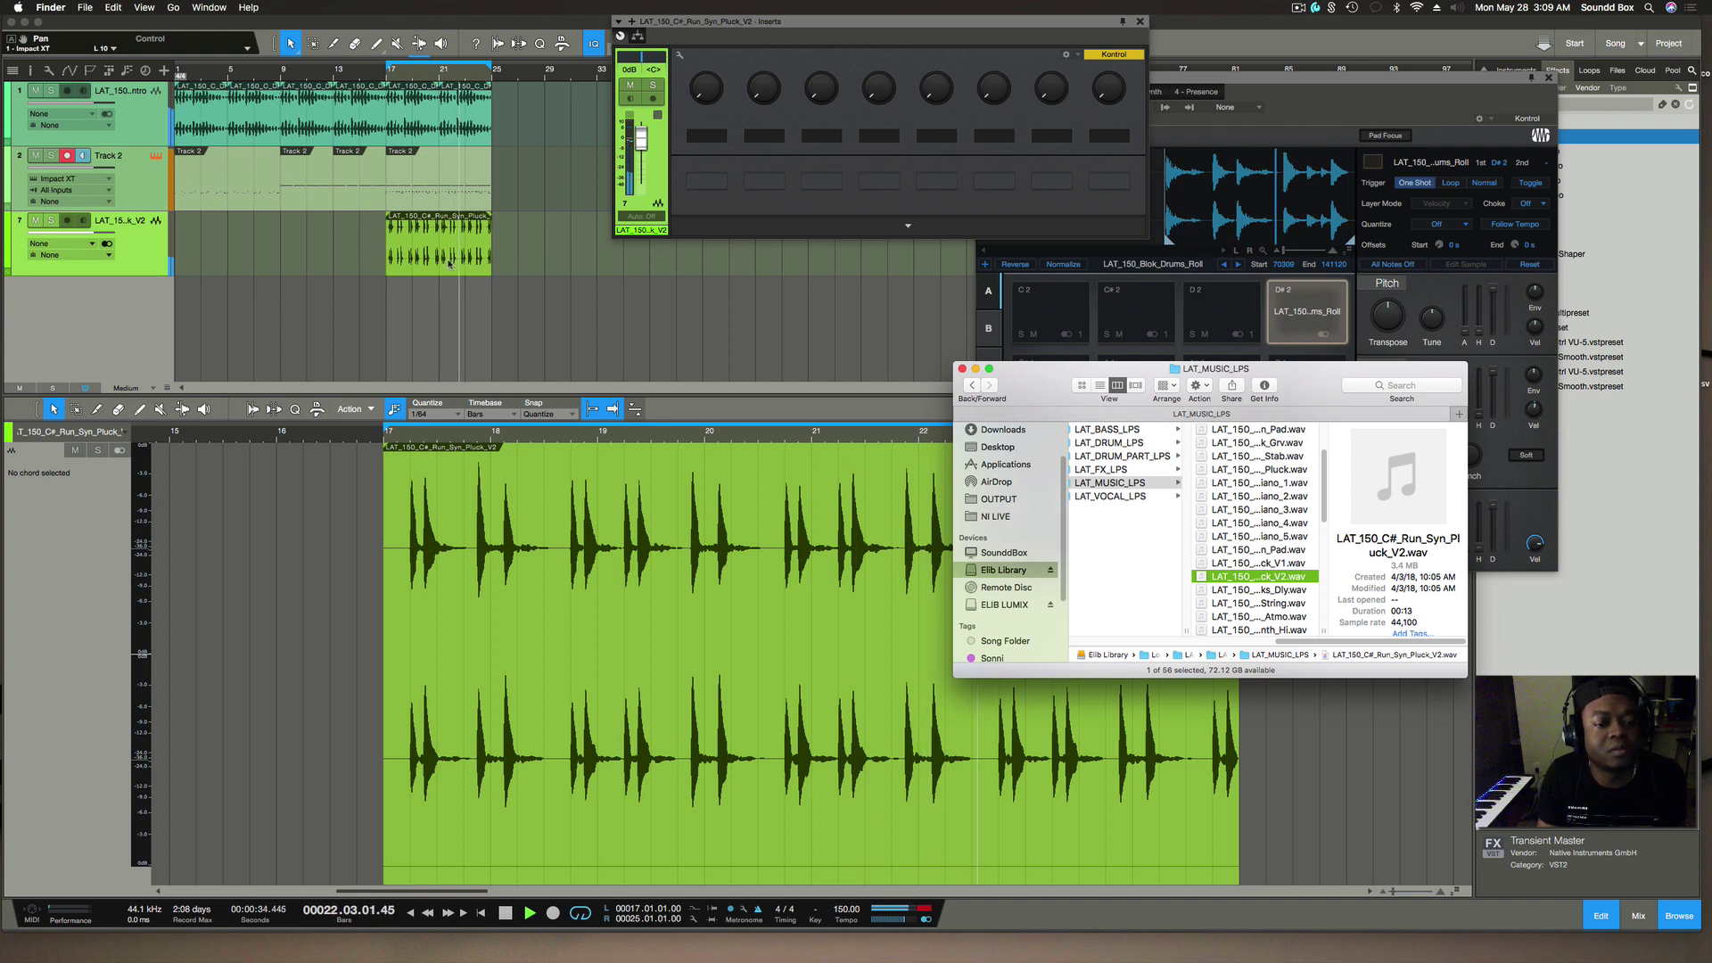
Try a transpose of -2 on the LAT_150_C#_Run_Syn_Pluck_V2 audio event, and change it to -1.
right_click(450, 261)
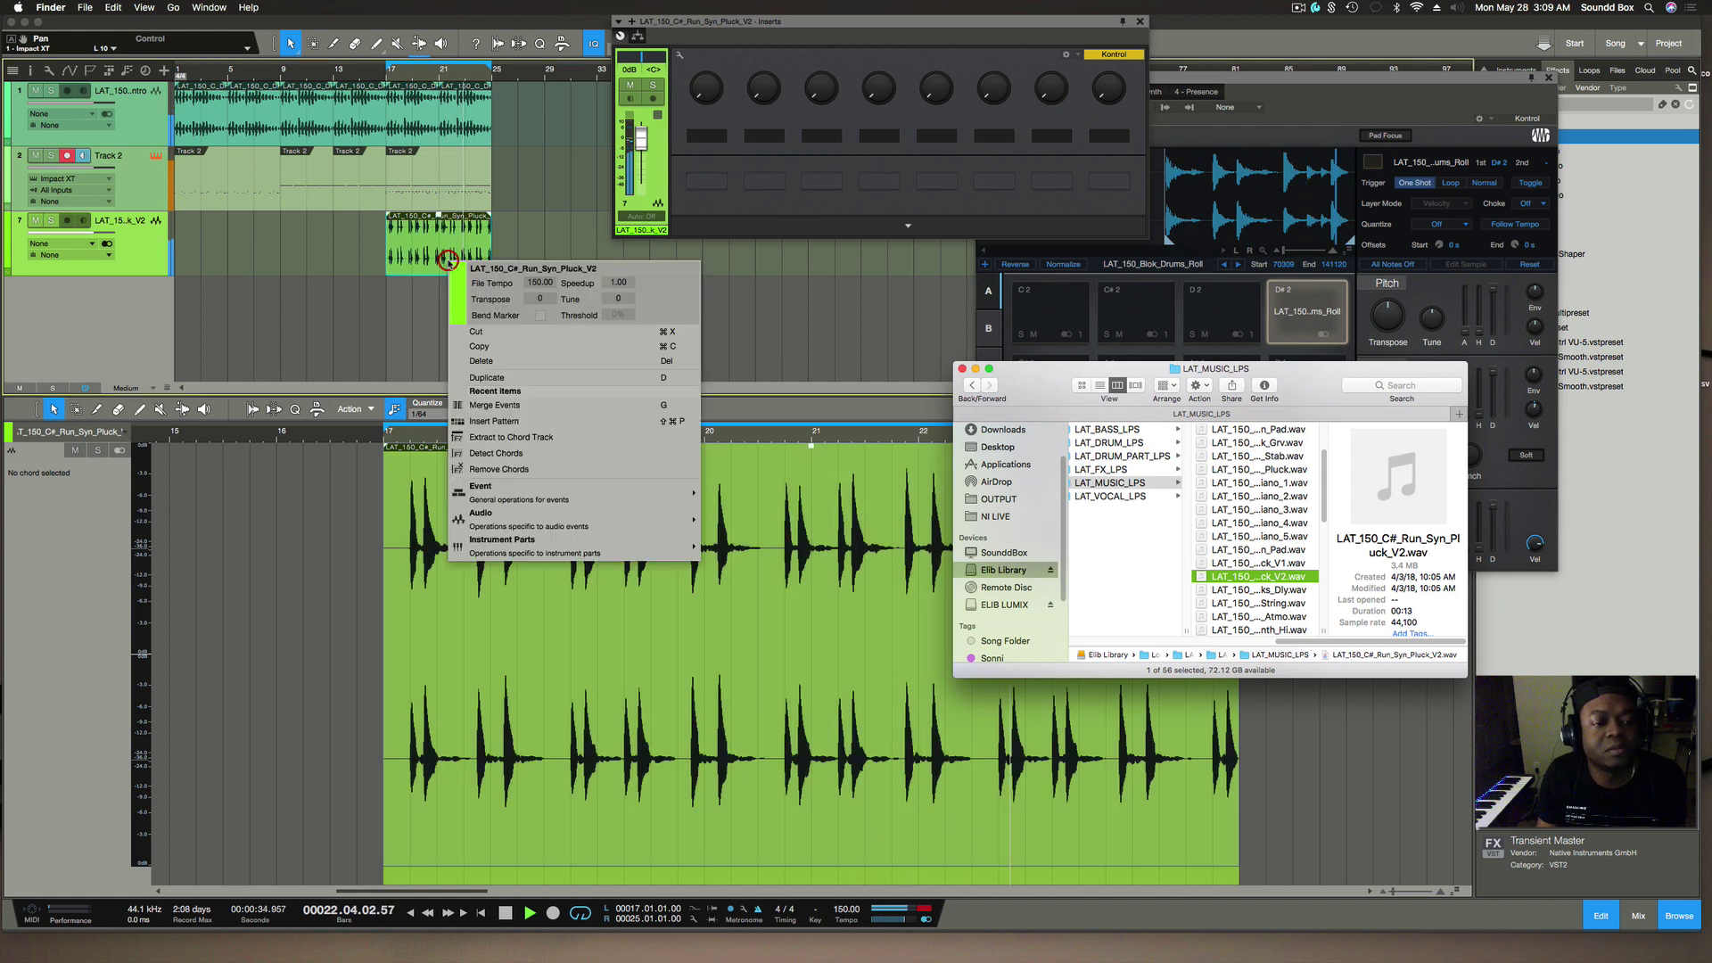
click(539, 299)
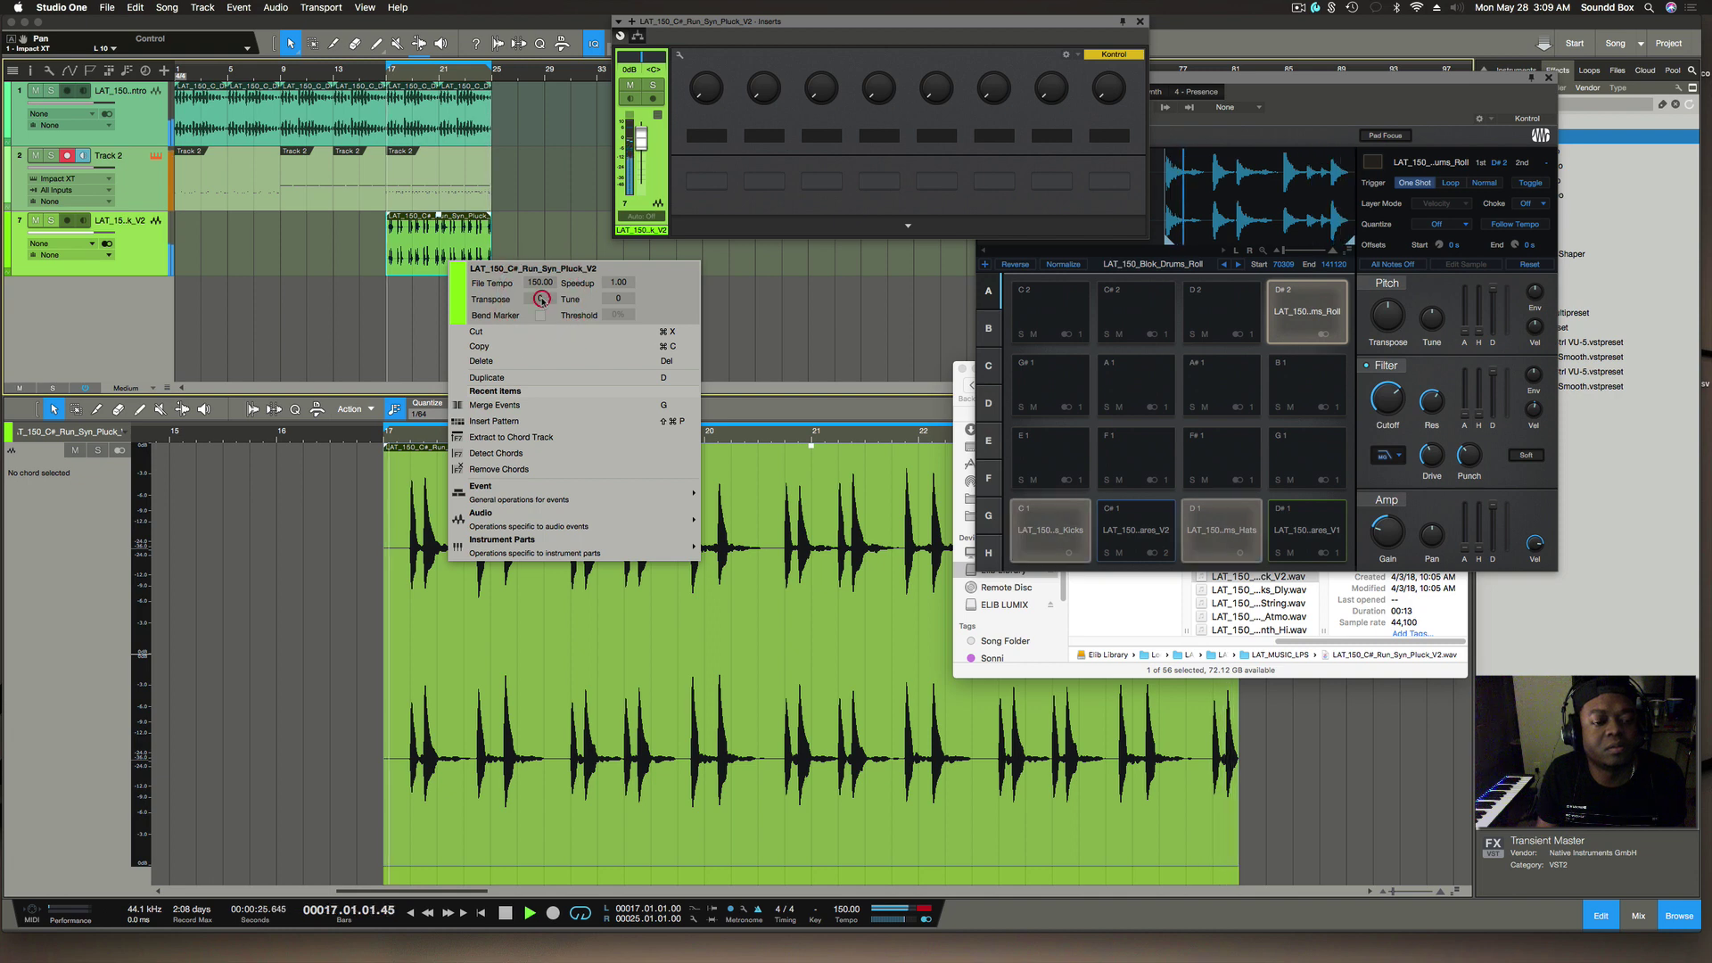
click(541, 299)
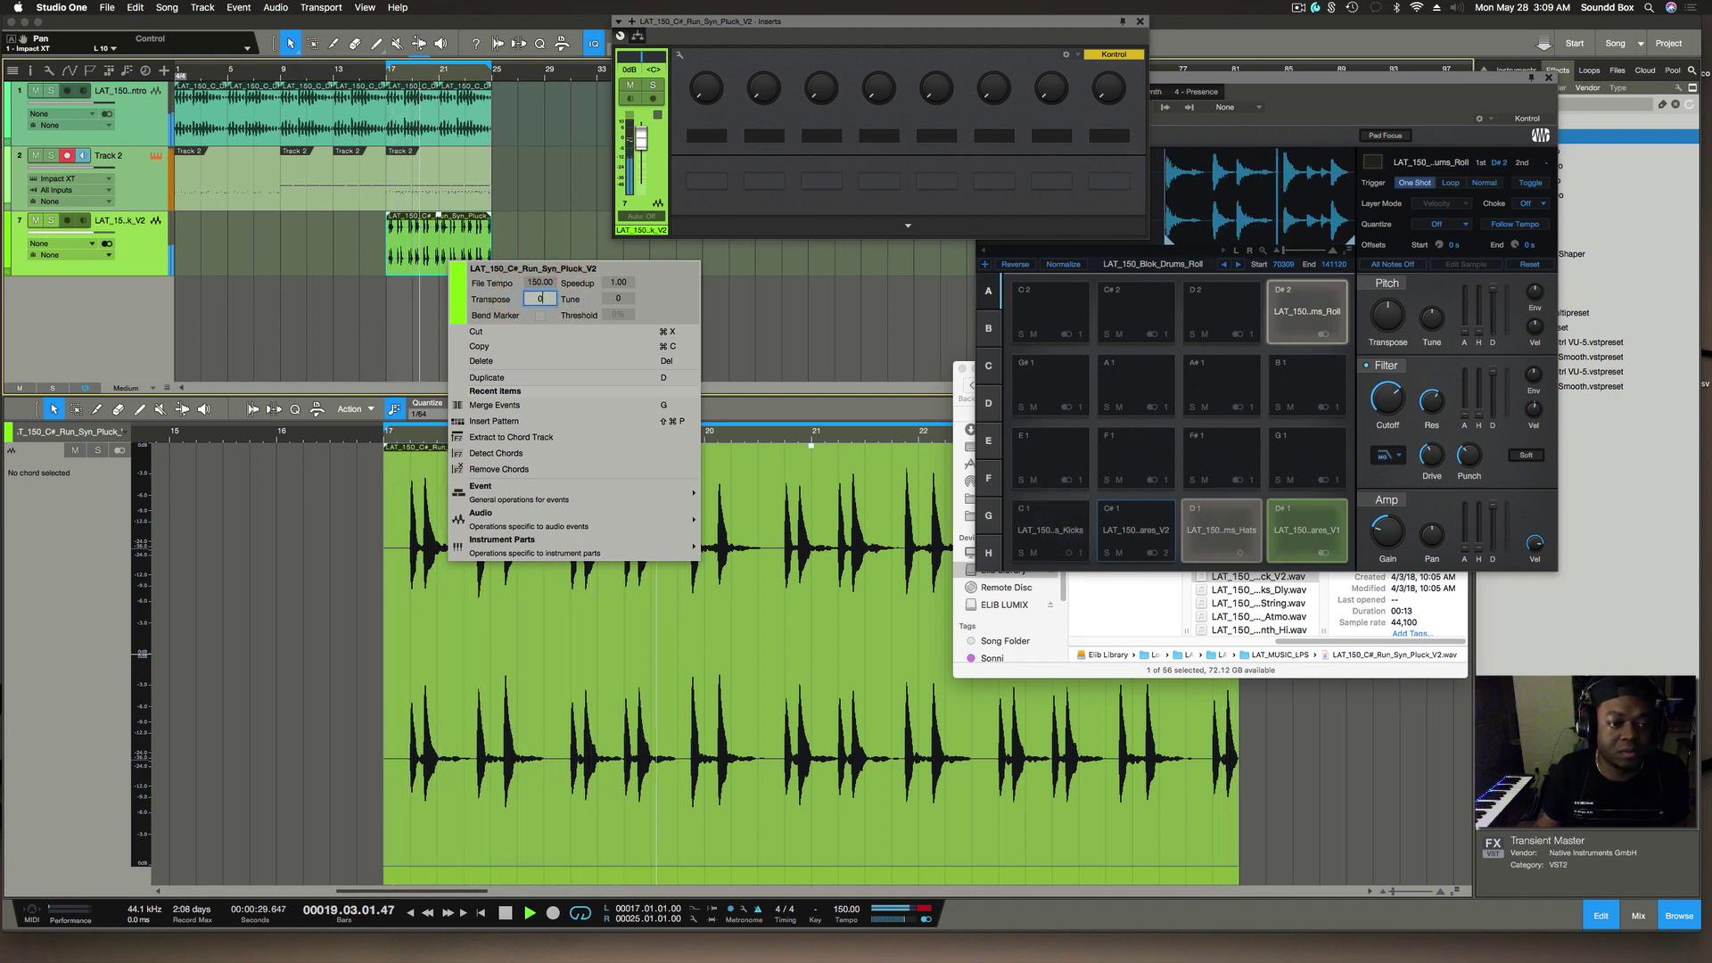
key(BackSpace)
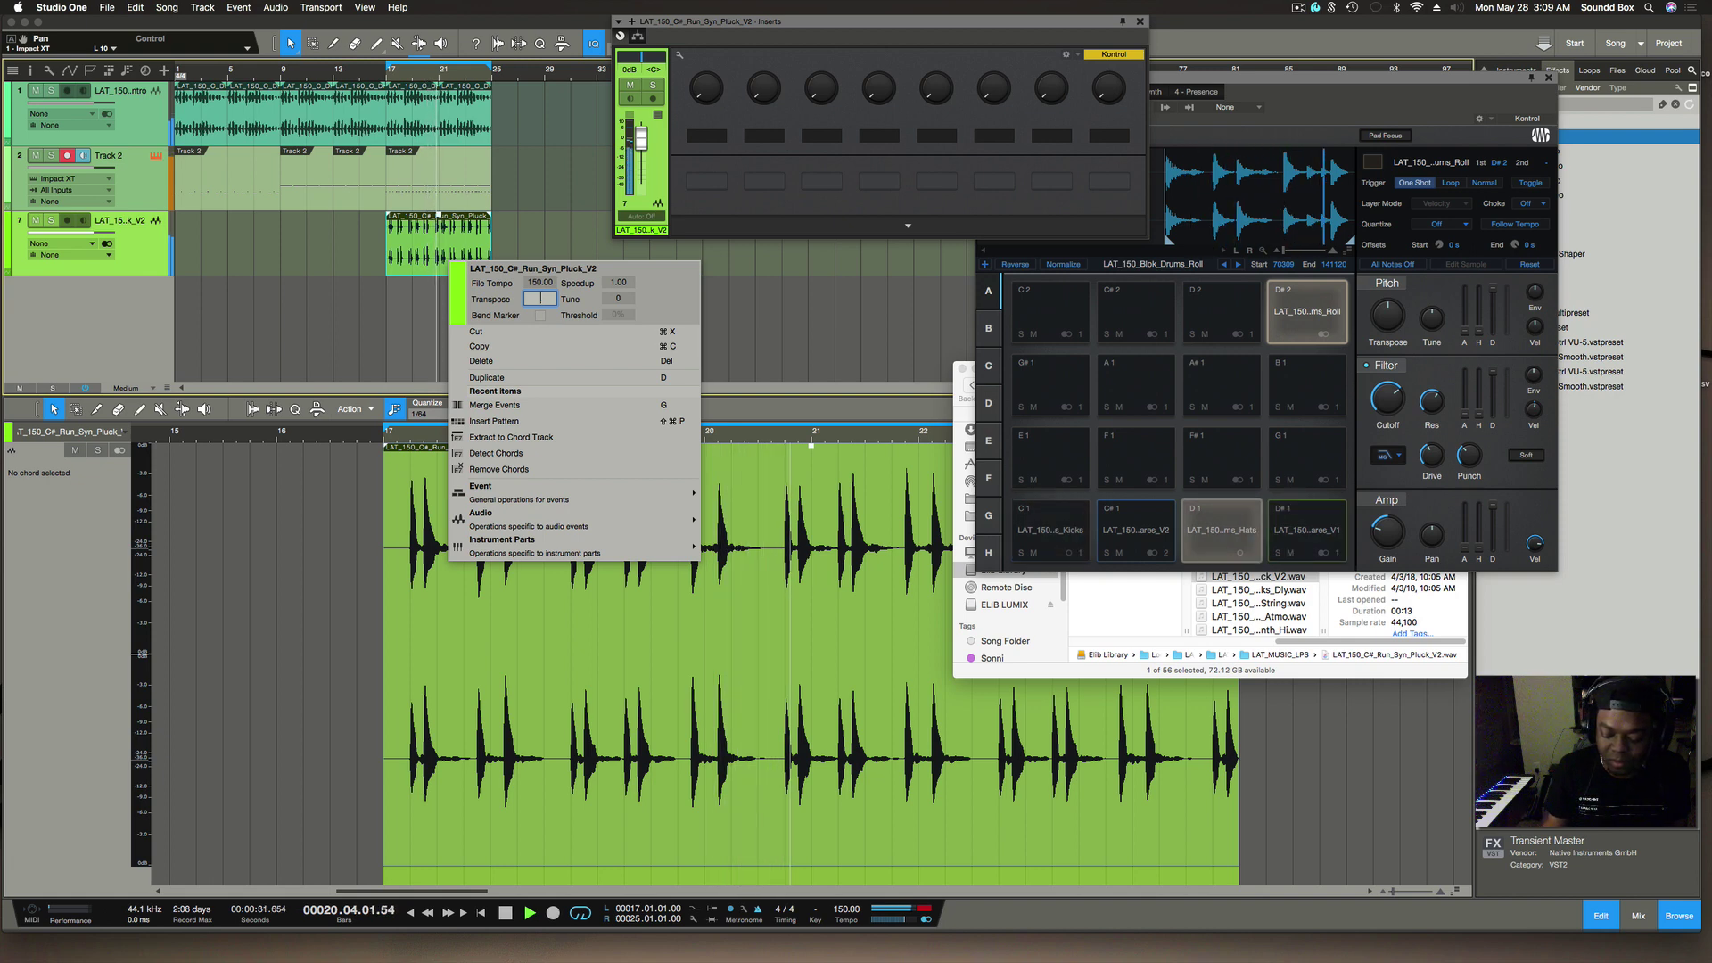
text(-2)
key(Return)
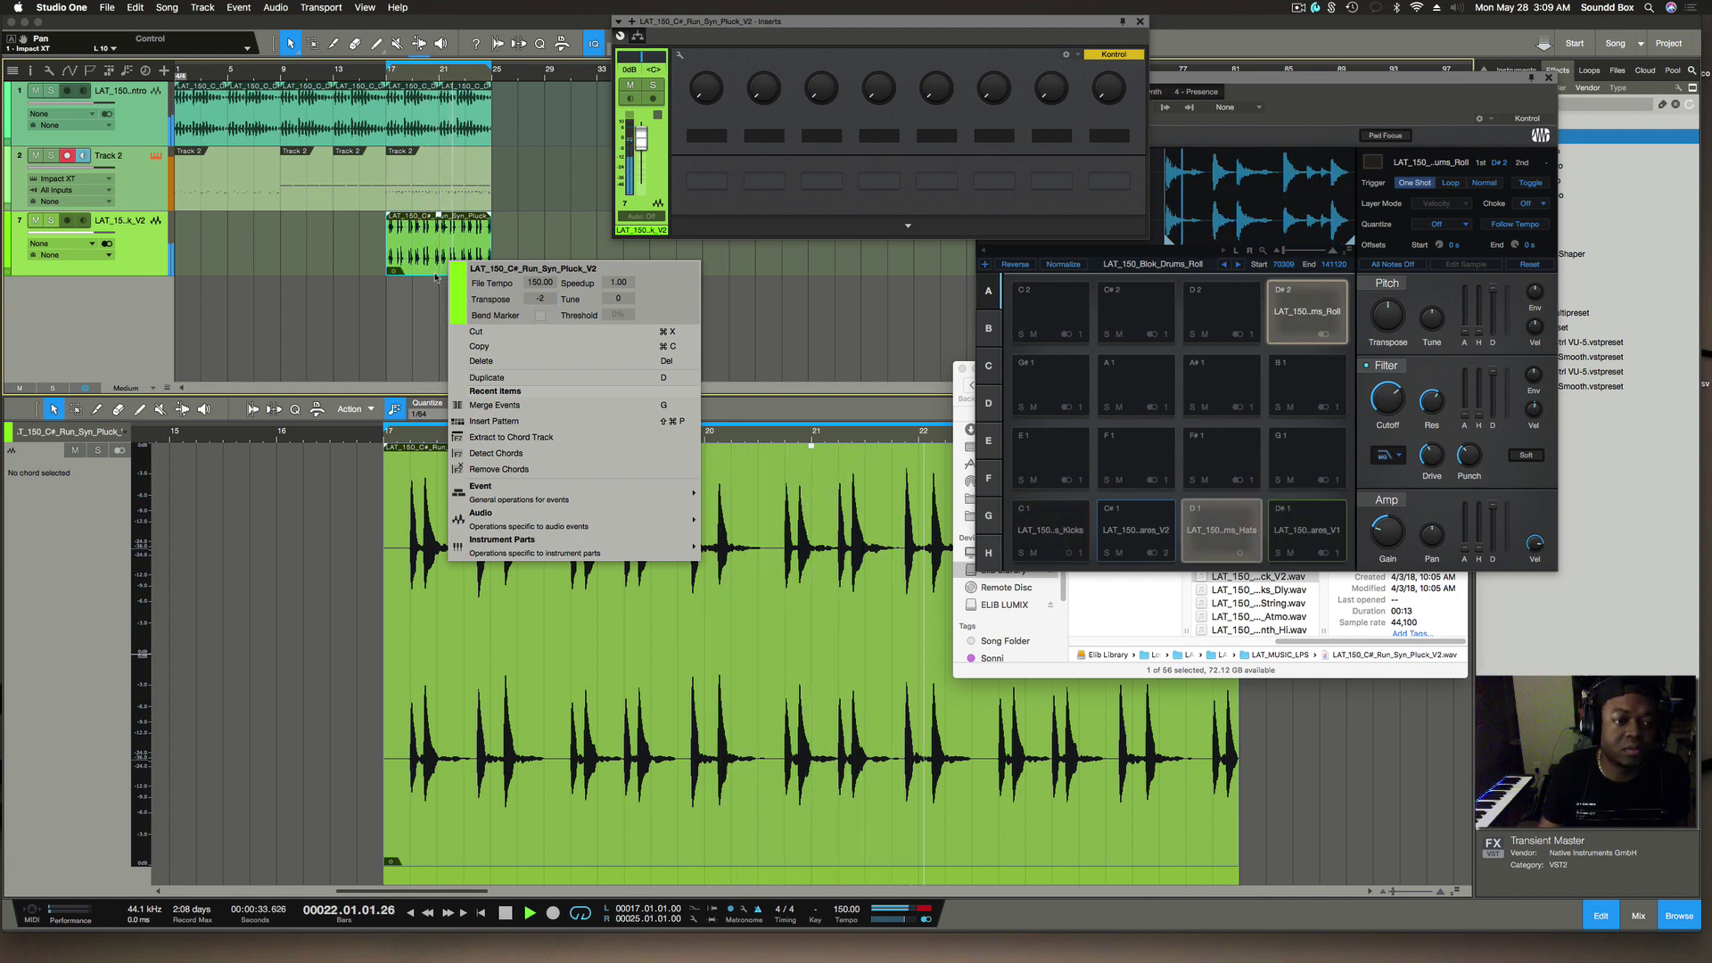
click(541, 300)
text(-1)
key(Return)
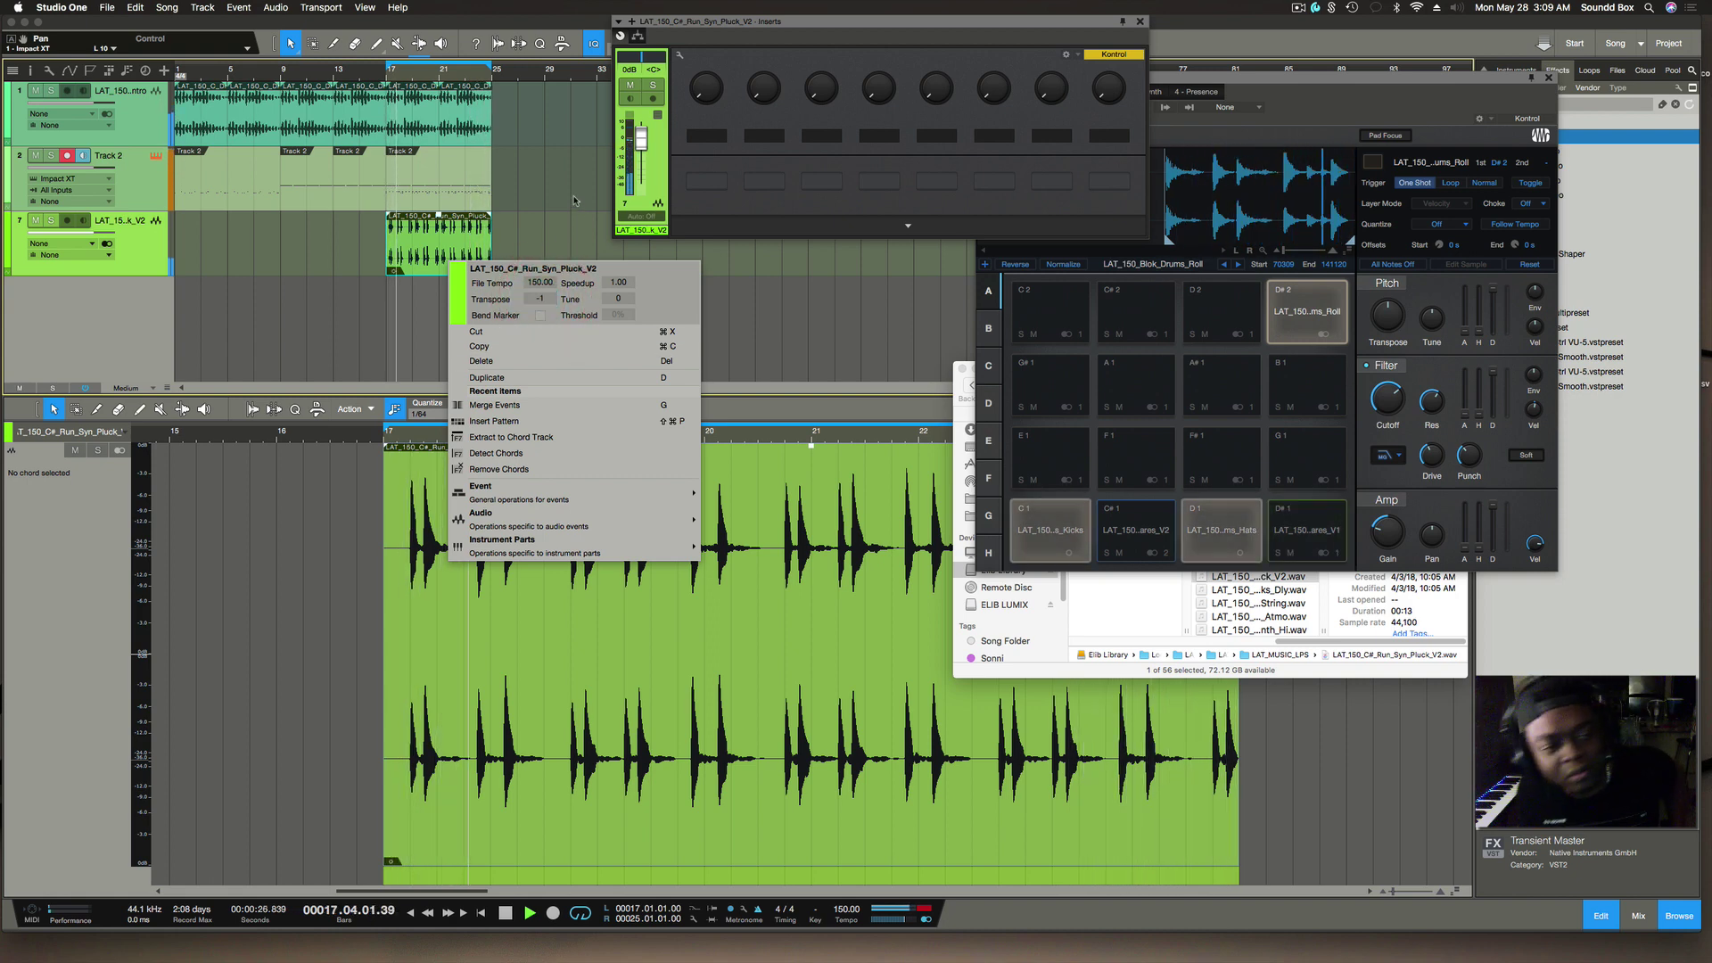
click(553, 241)
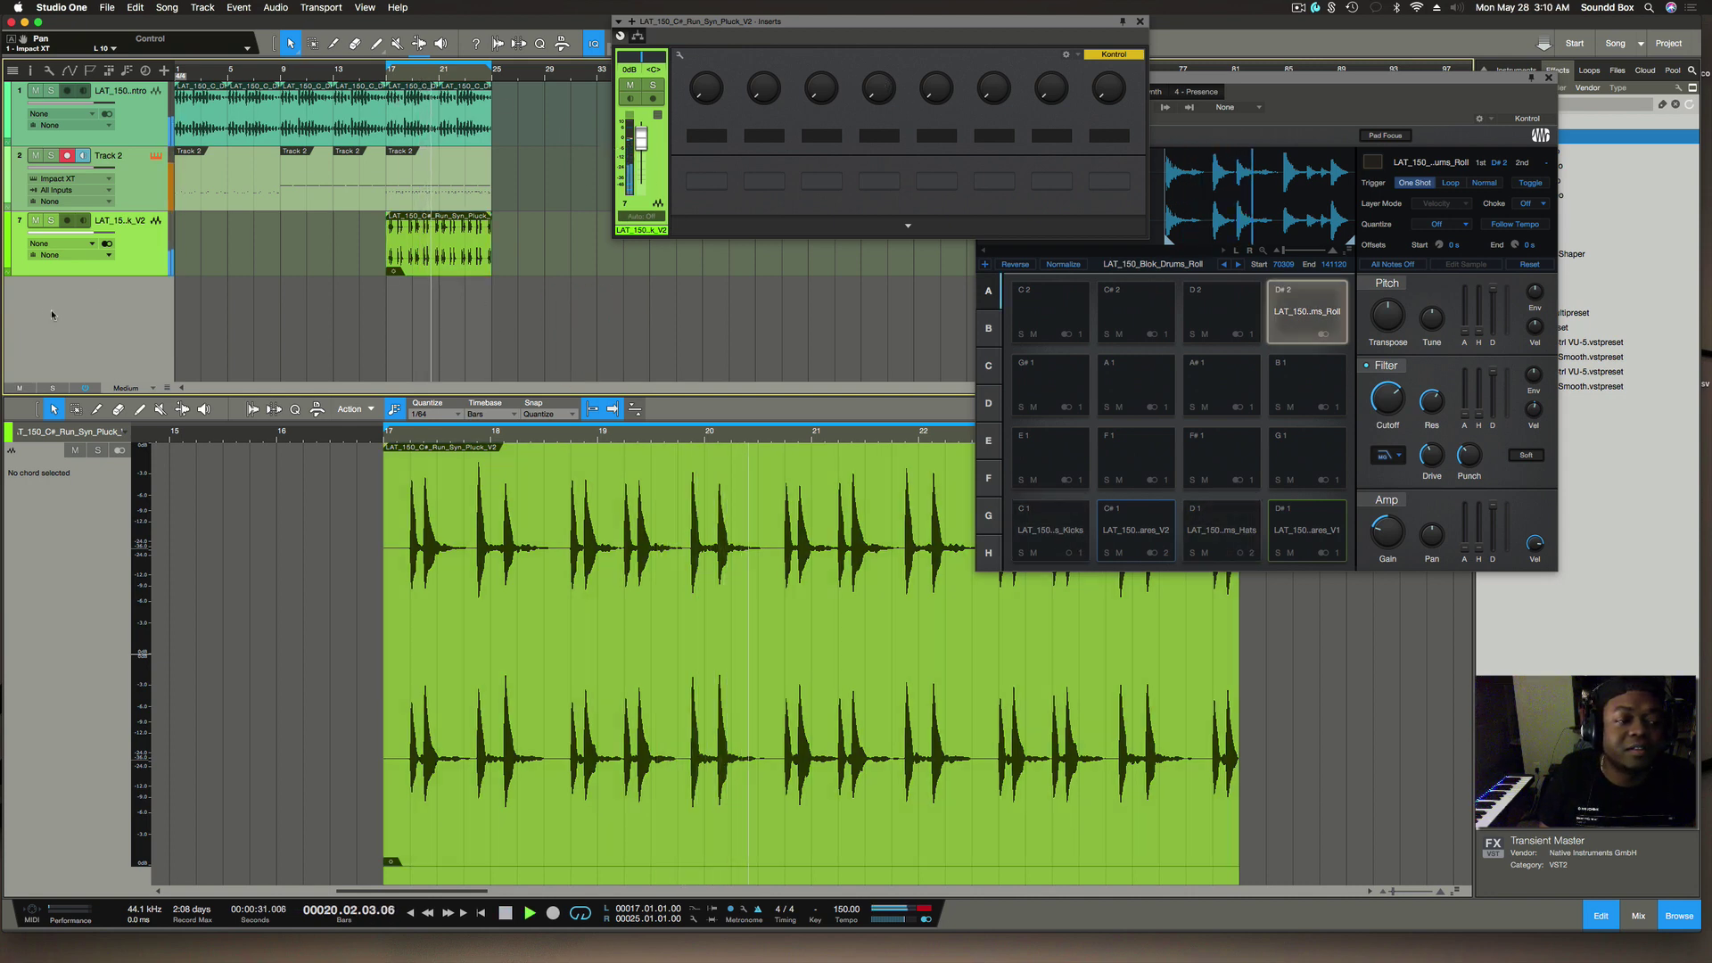
Lower the pluck track's volume to about -8.4 dB.
drag(90, 234, 71, 246)
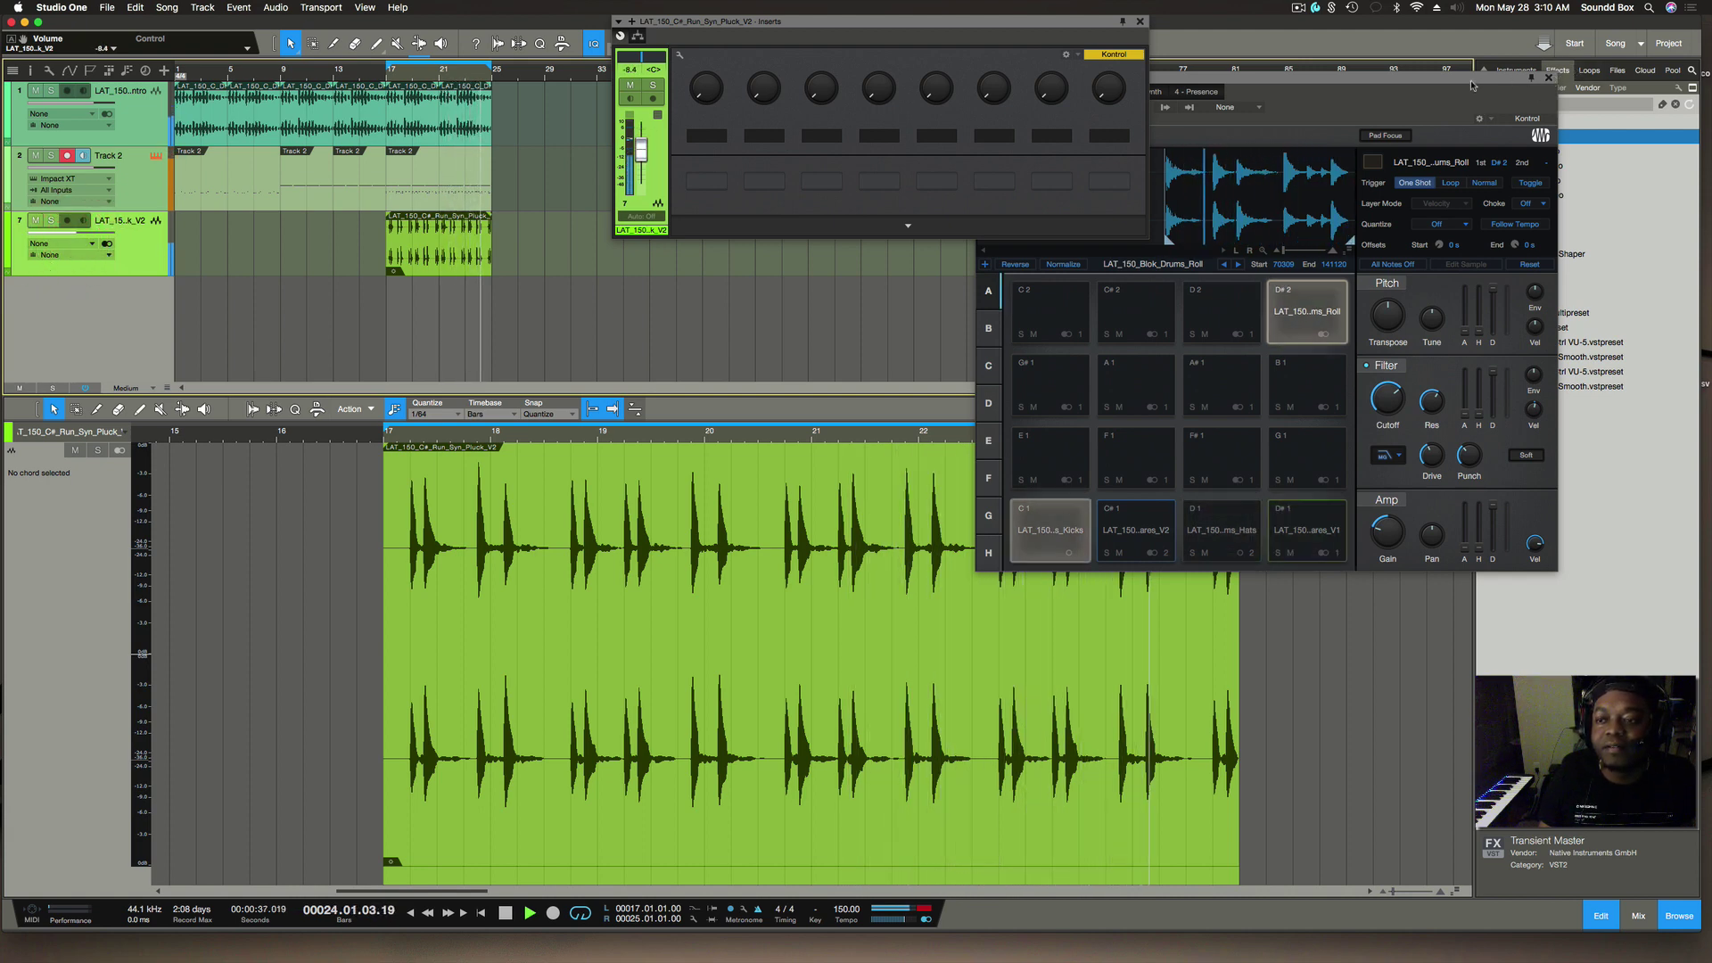
Stop playback, find Pro EQ in the effects browser, and add it as an event effect on the synth pluck clip.
drag(1475, 83, 1474, 228)
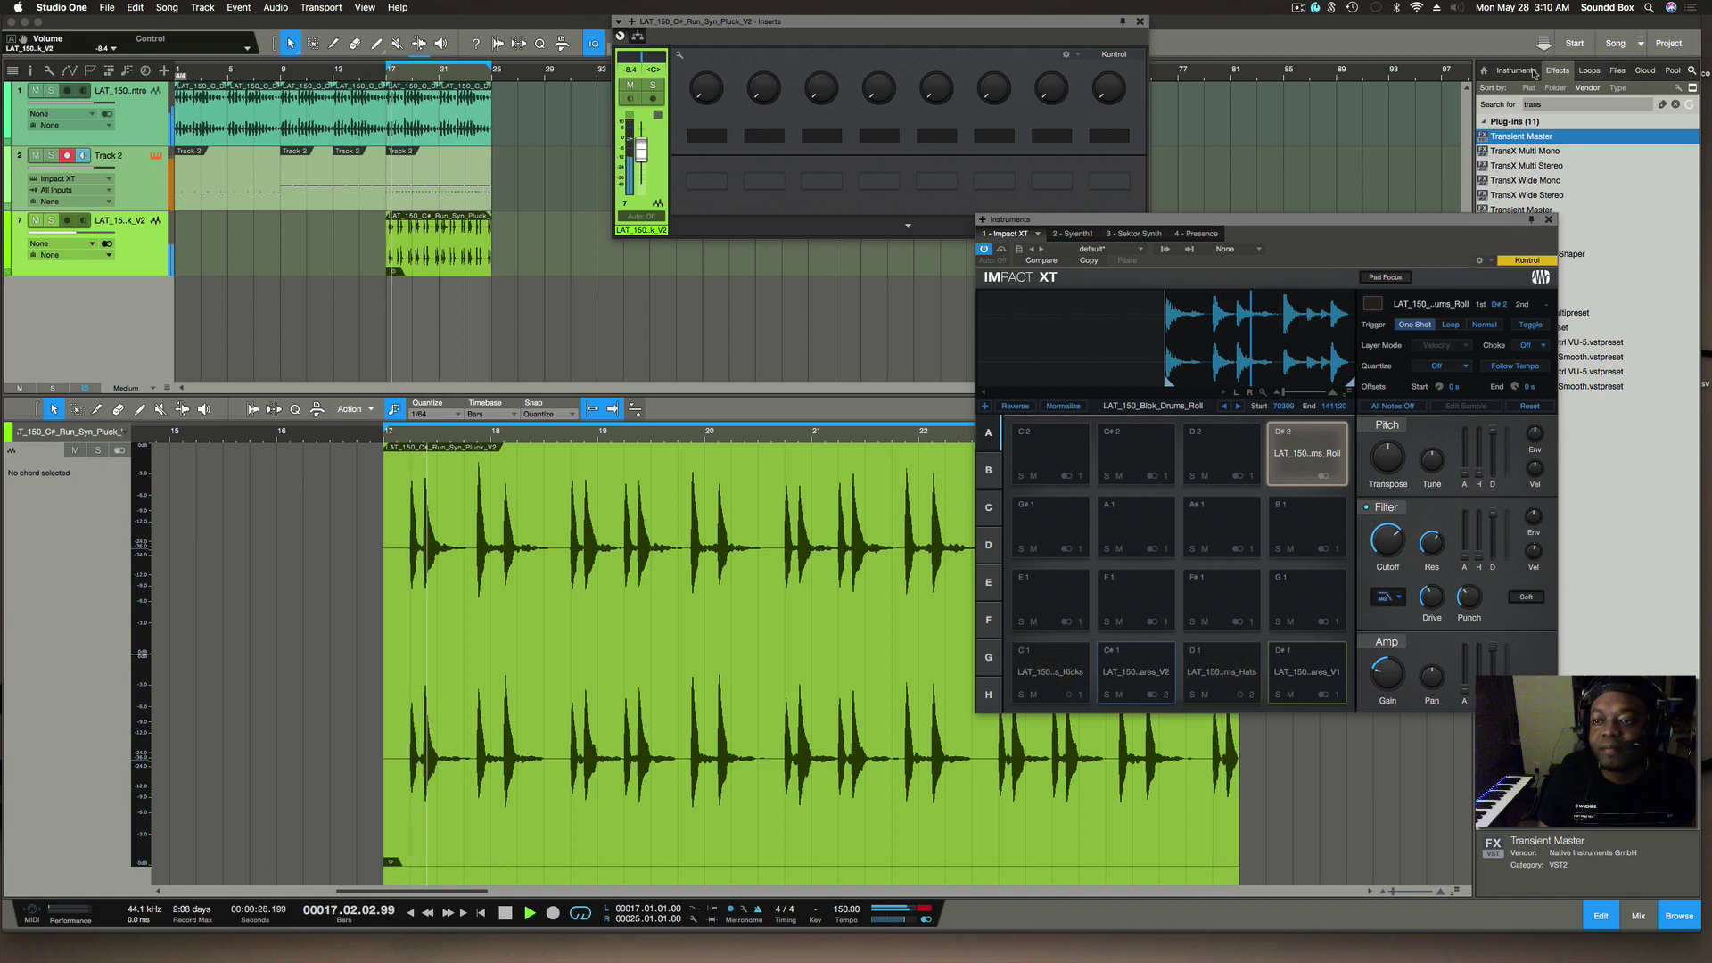
key(space)
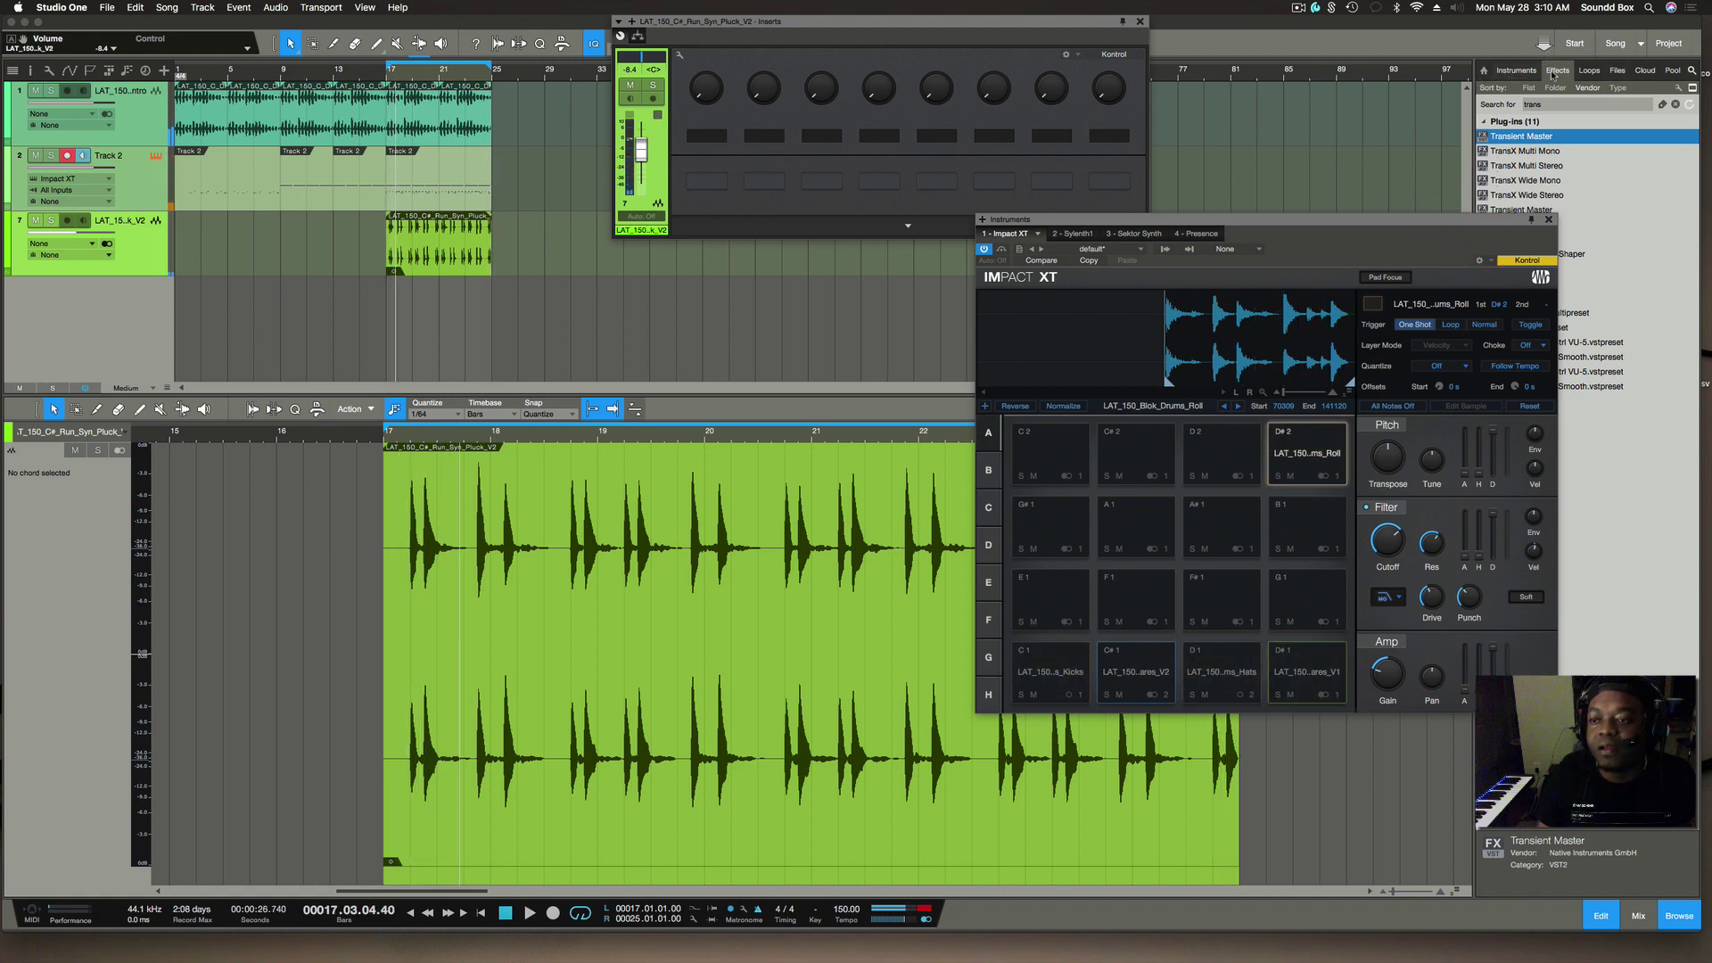
click(1693, 71)
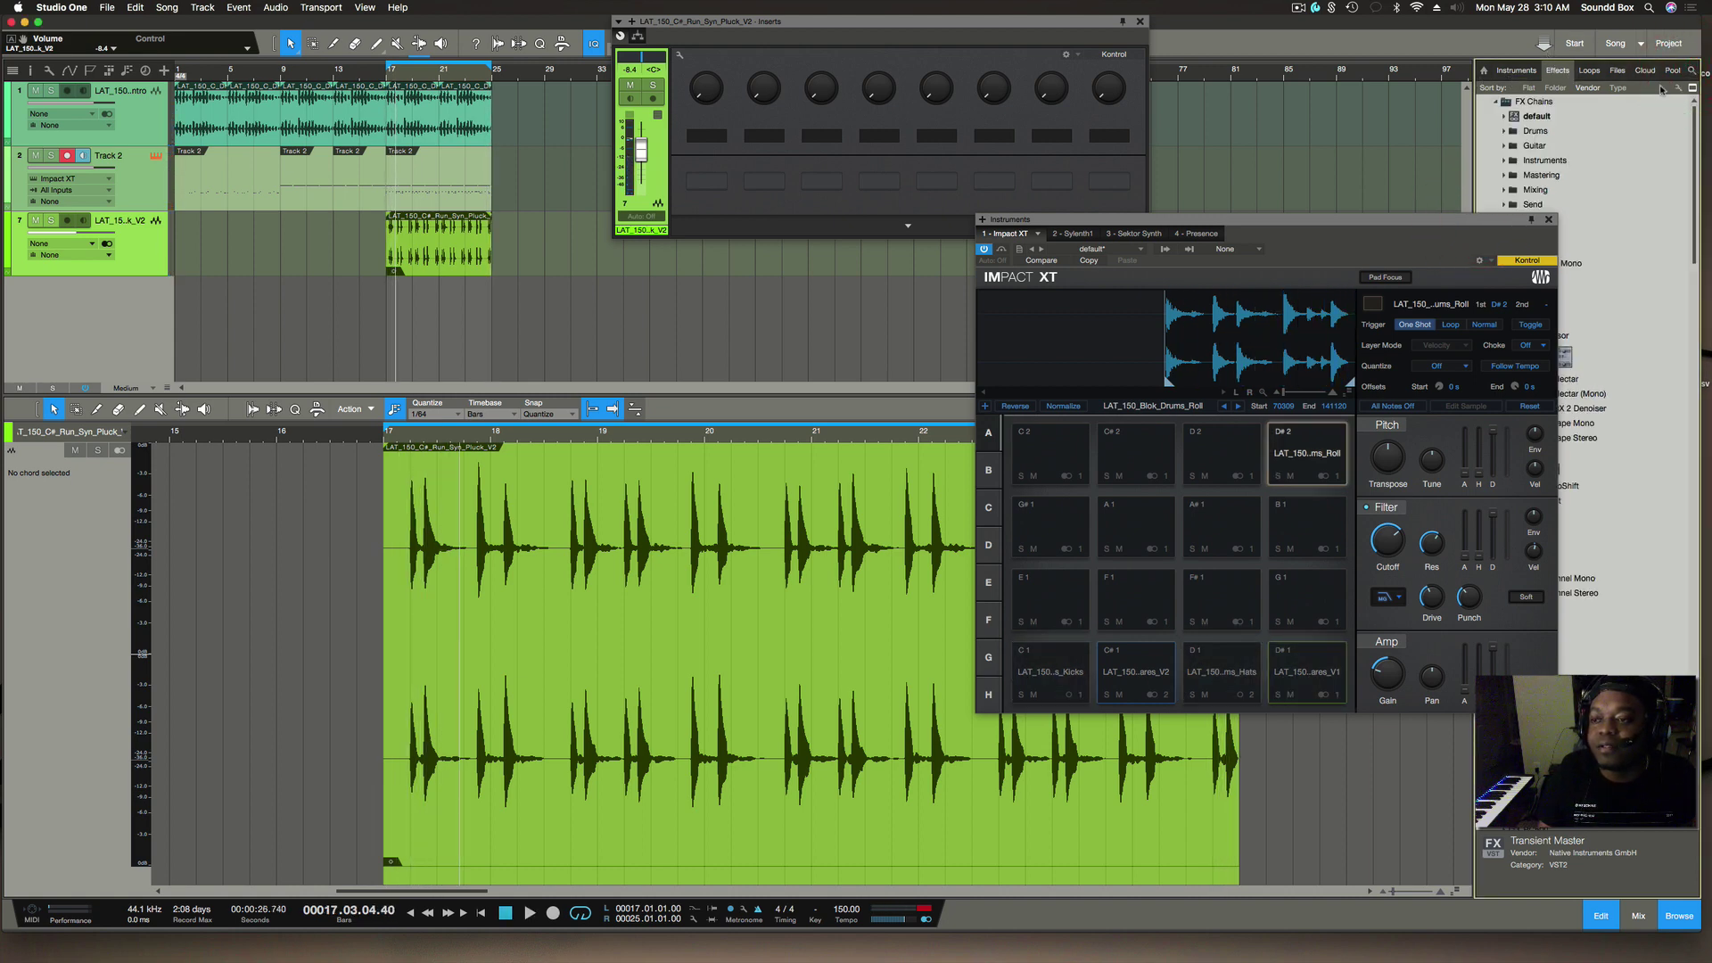
click(1696, 72)
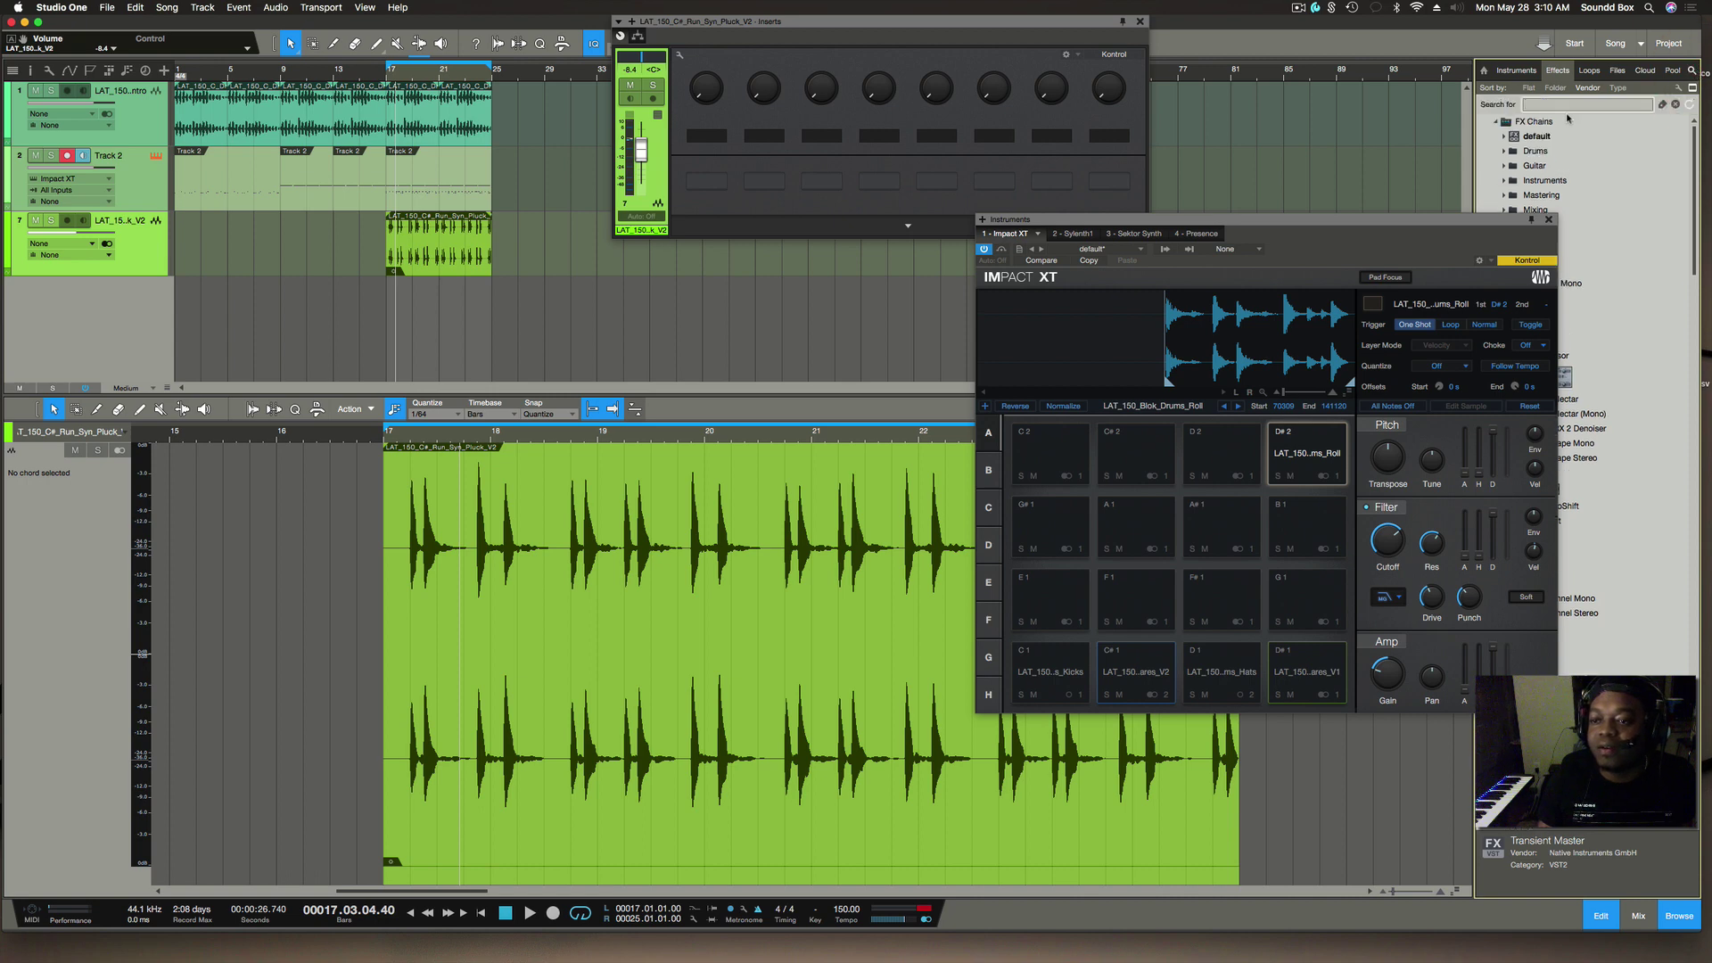
text(e)
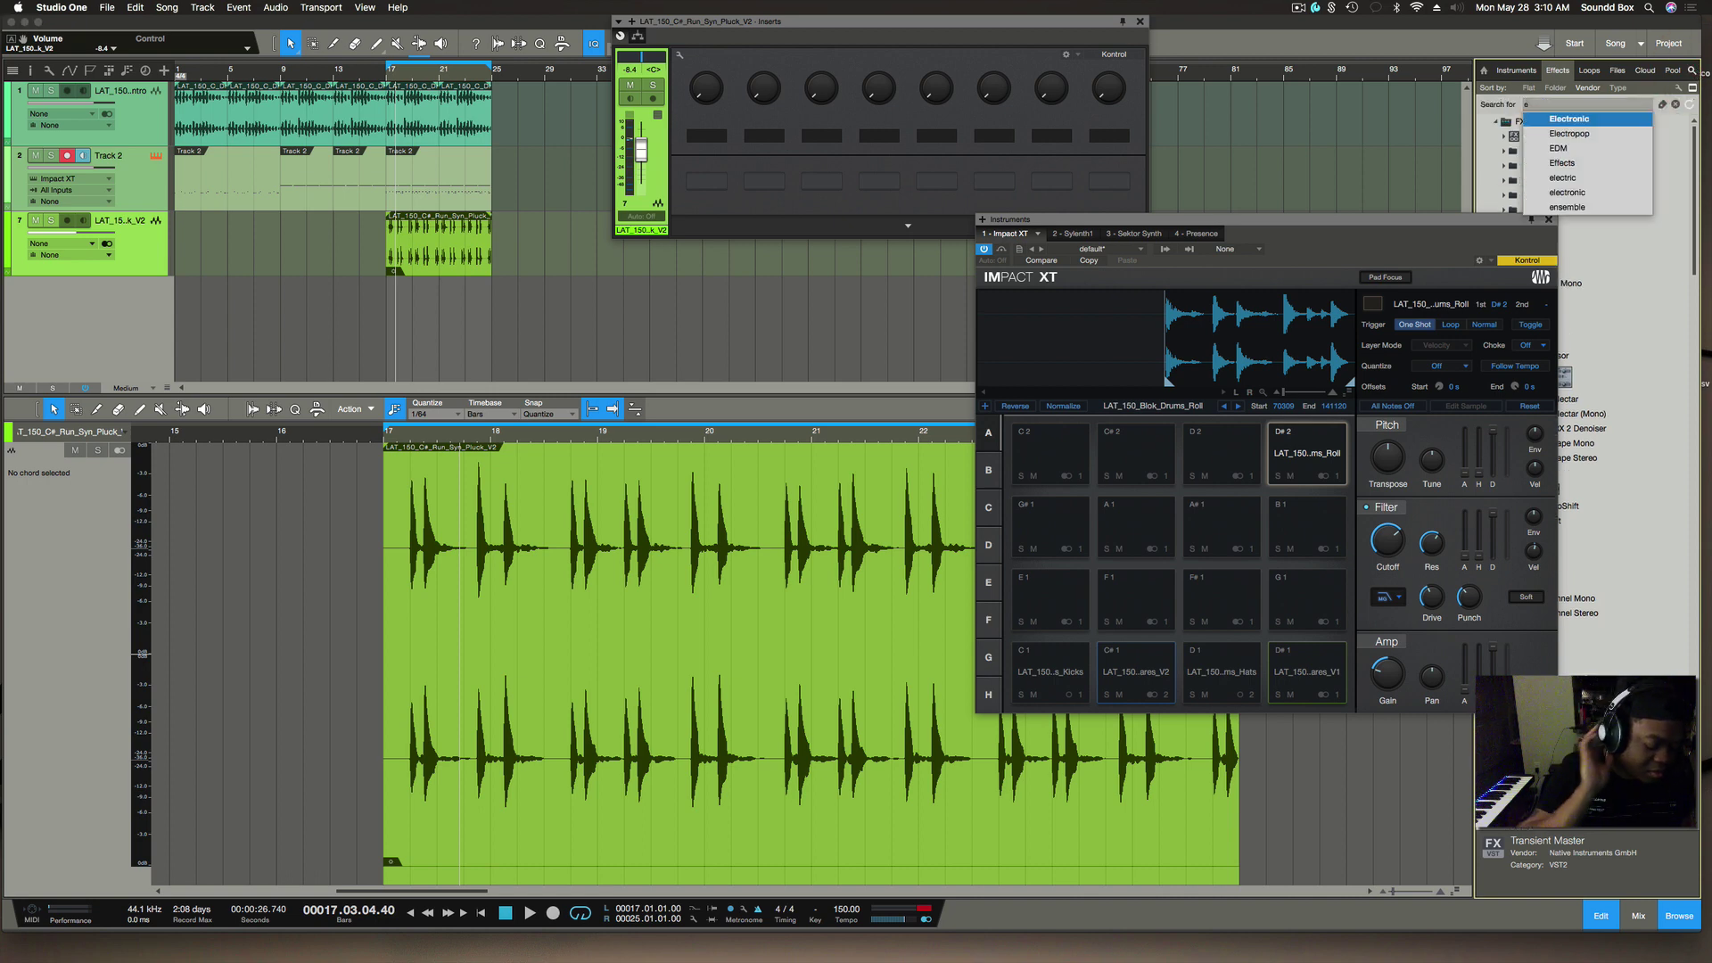
text(q)
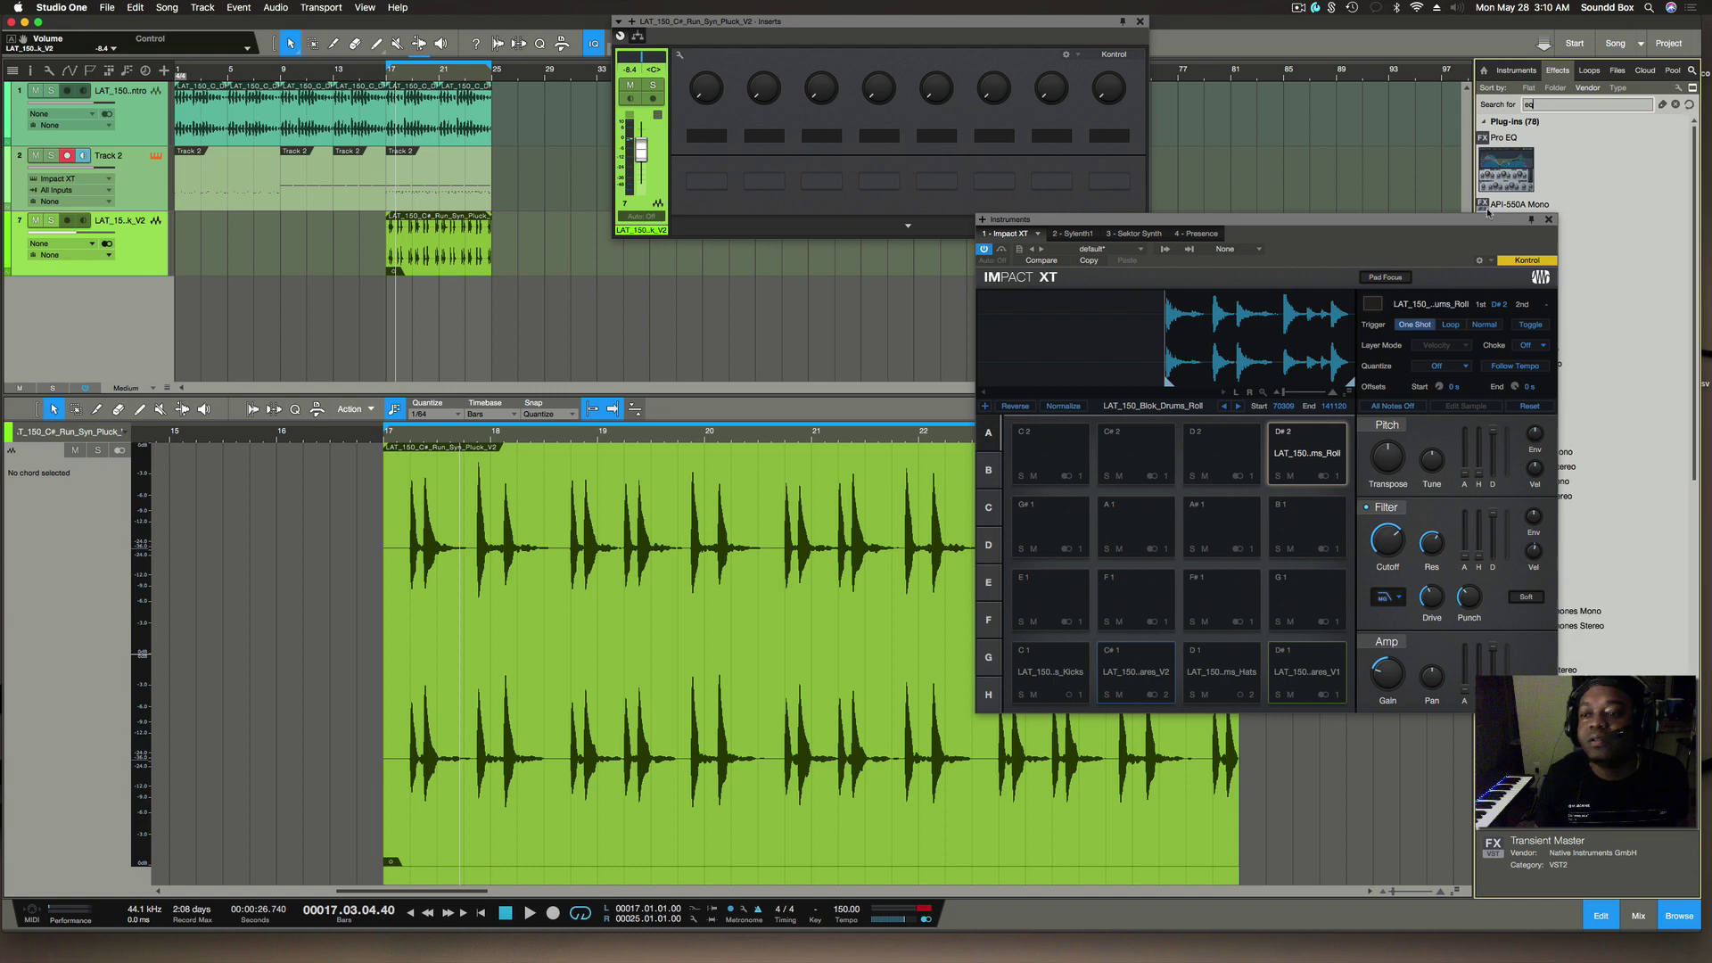
drag(1503, 164, 426, 237)
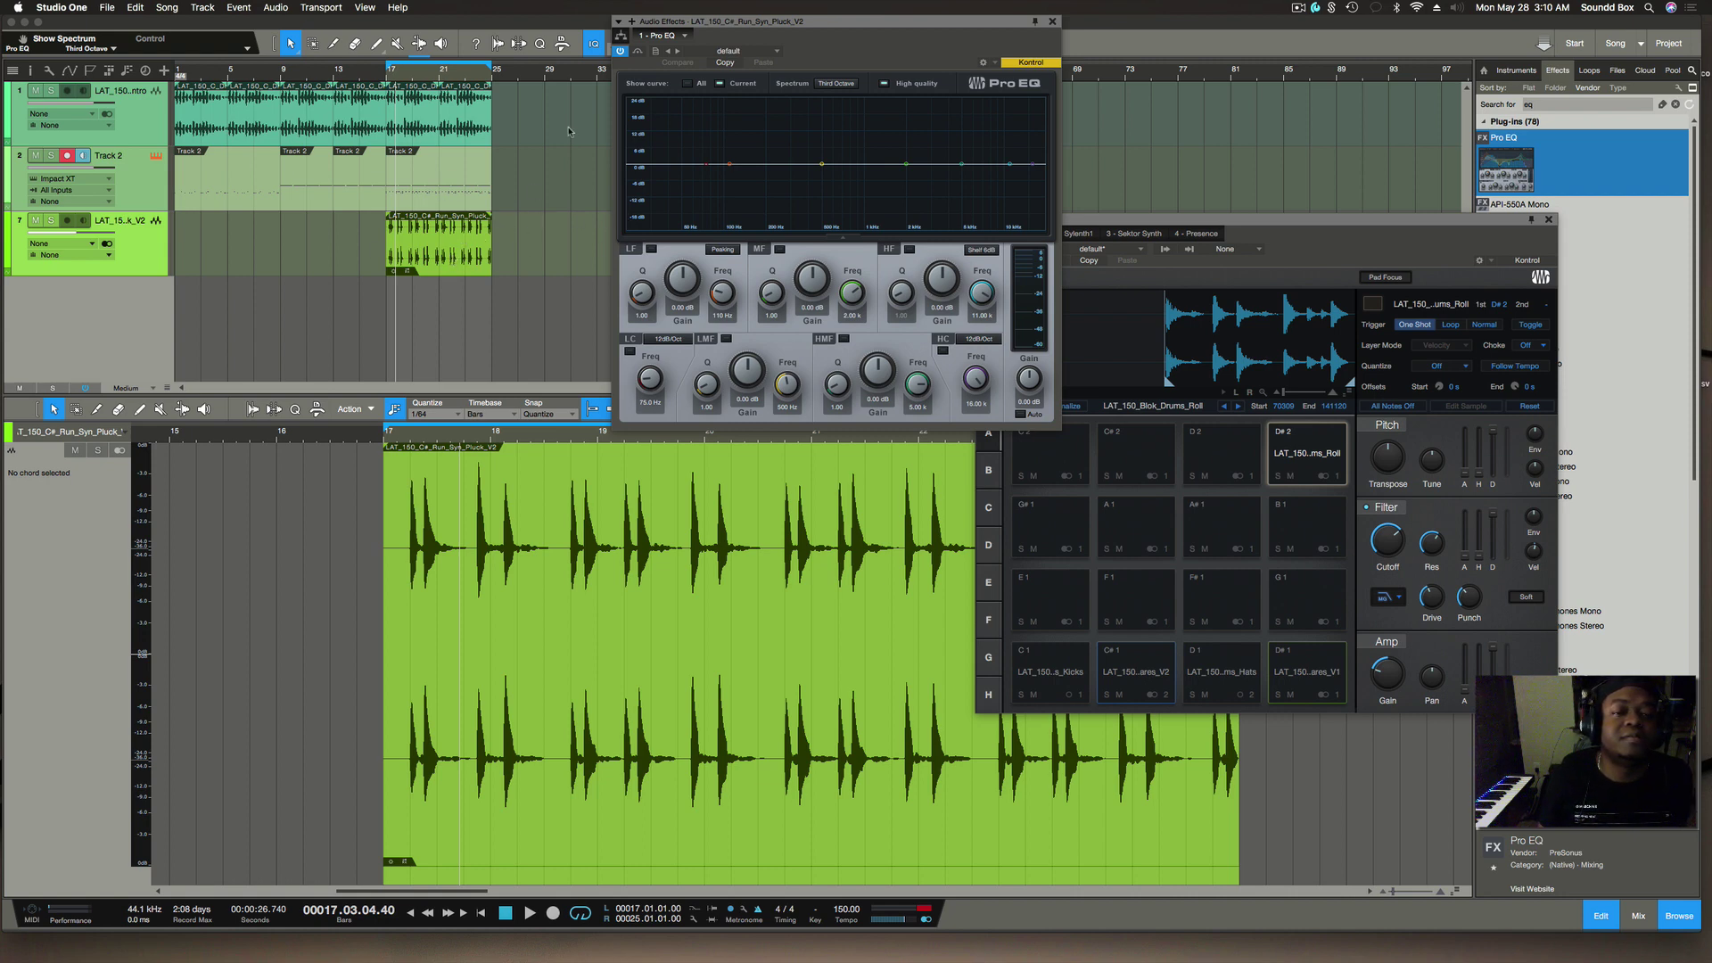
During playback, enable a steeper low cut at about 140 Hz in Pro EQ and boost the low-mid band about 4 dB near 790 Hz.
key(space)
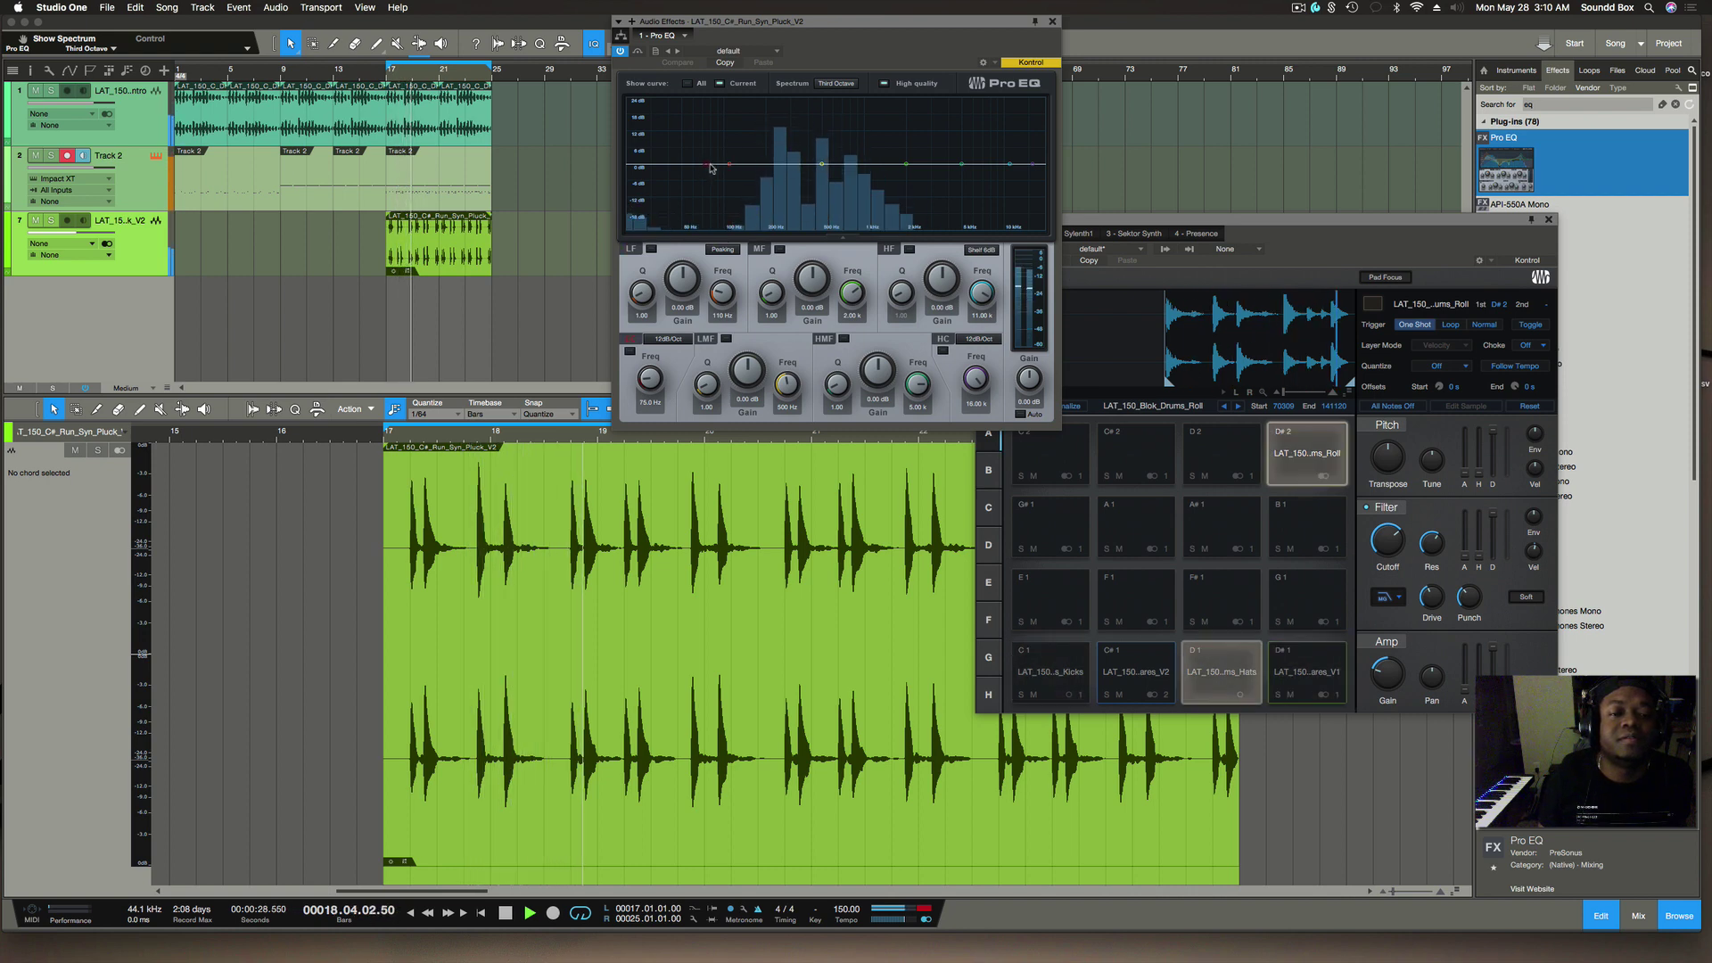
click(630, 350)
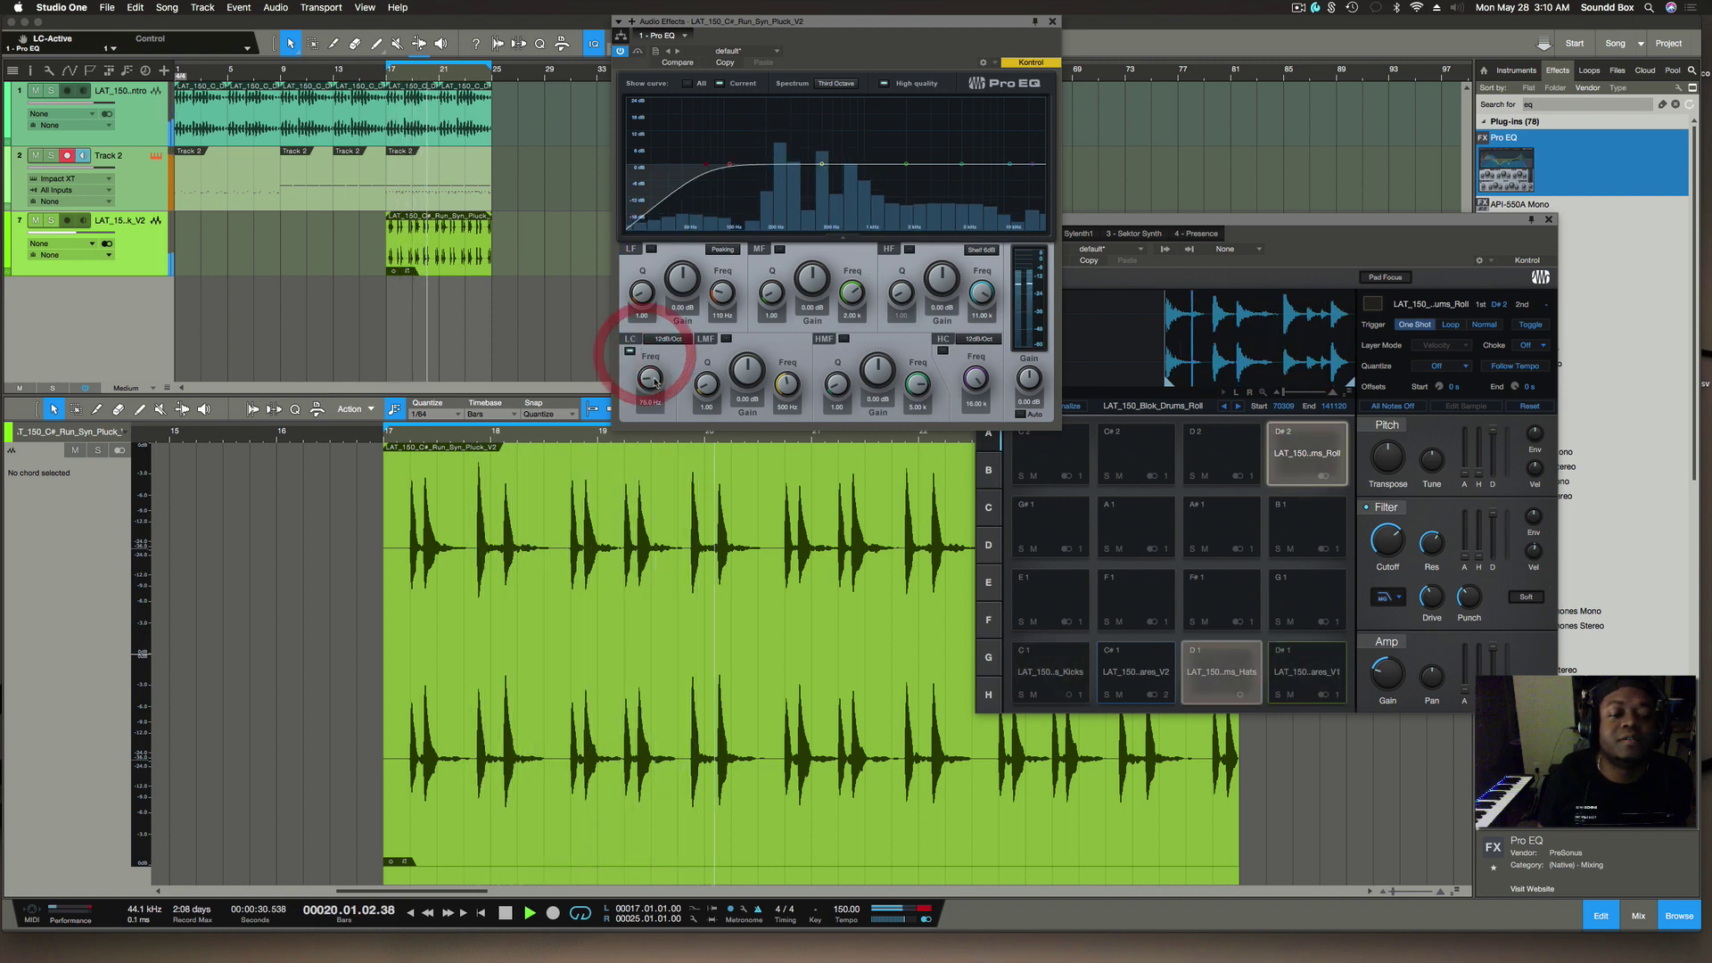
drag(652, 381, 663, 342)
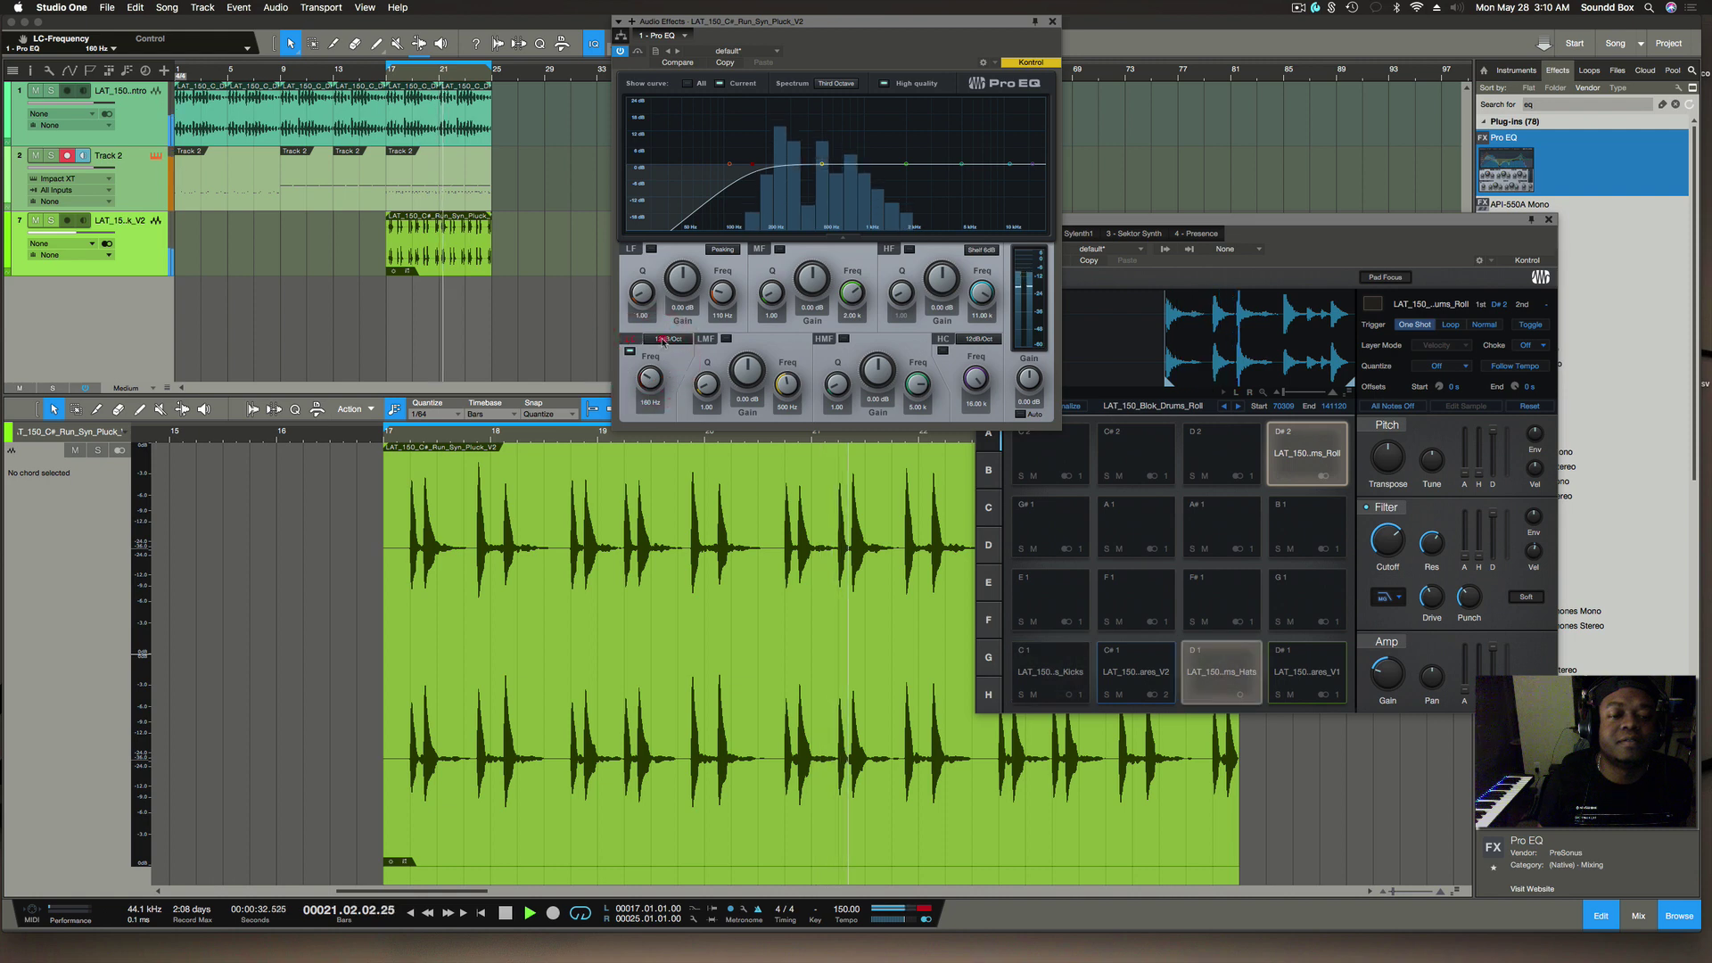
click(663, 341)
click(675, 395)
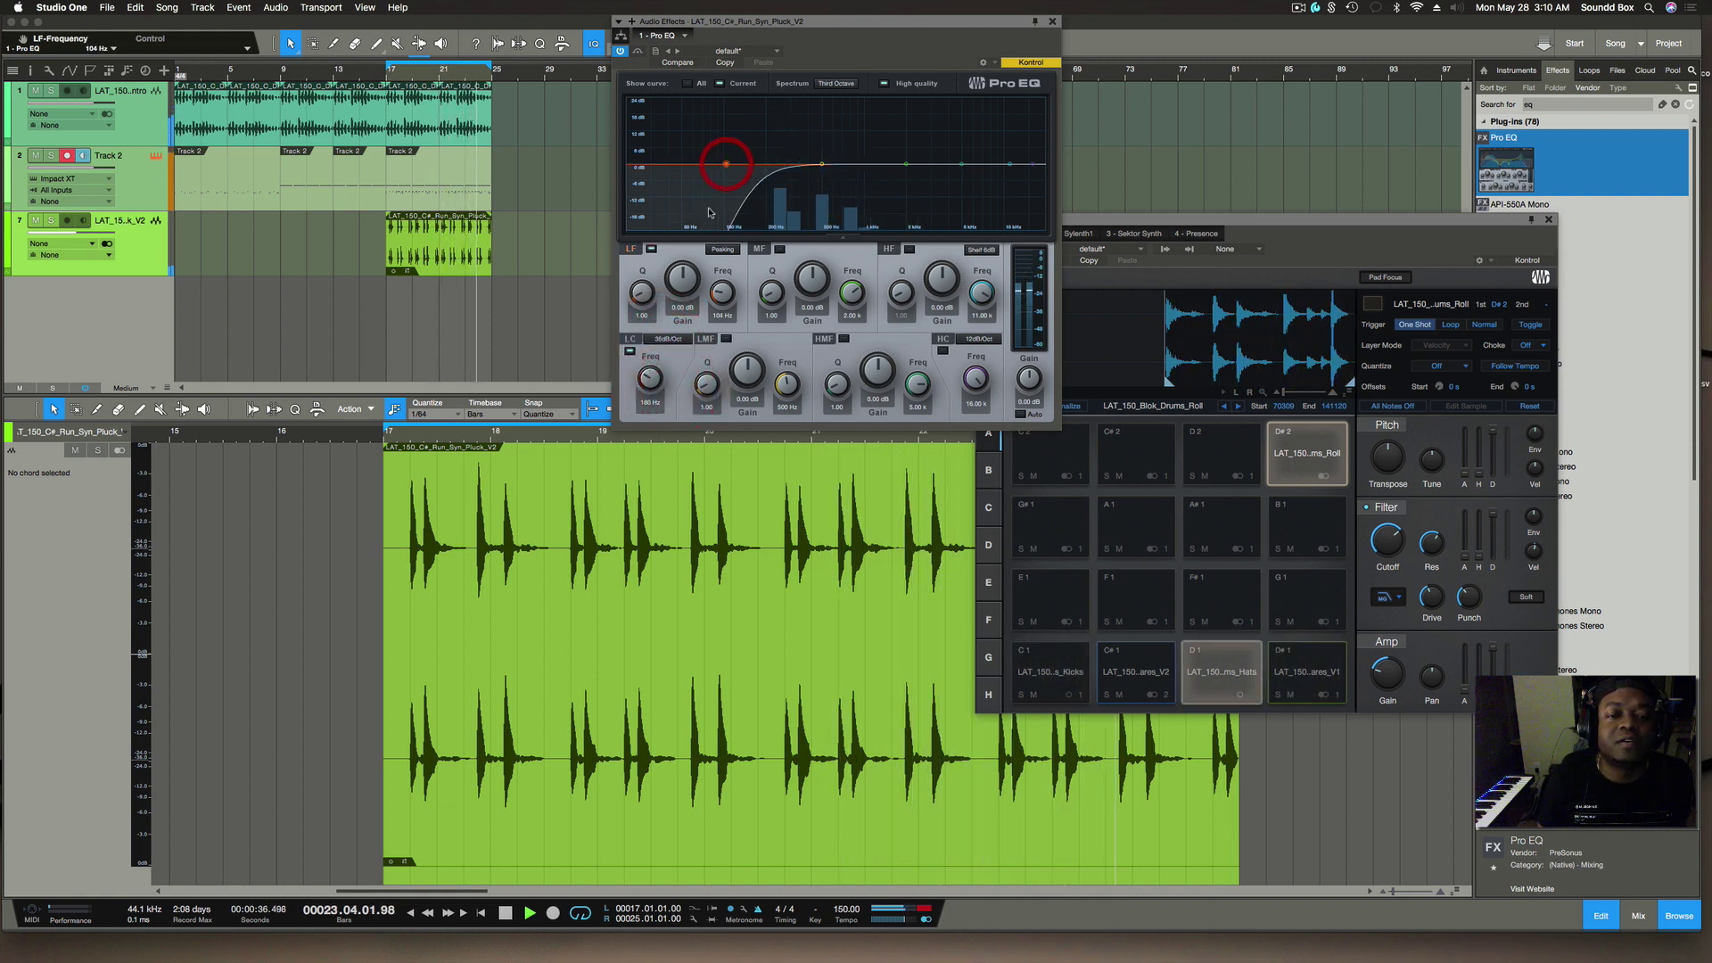
drag(664, 378, 665, 383)
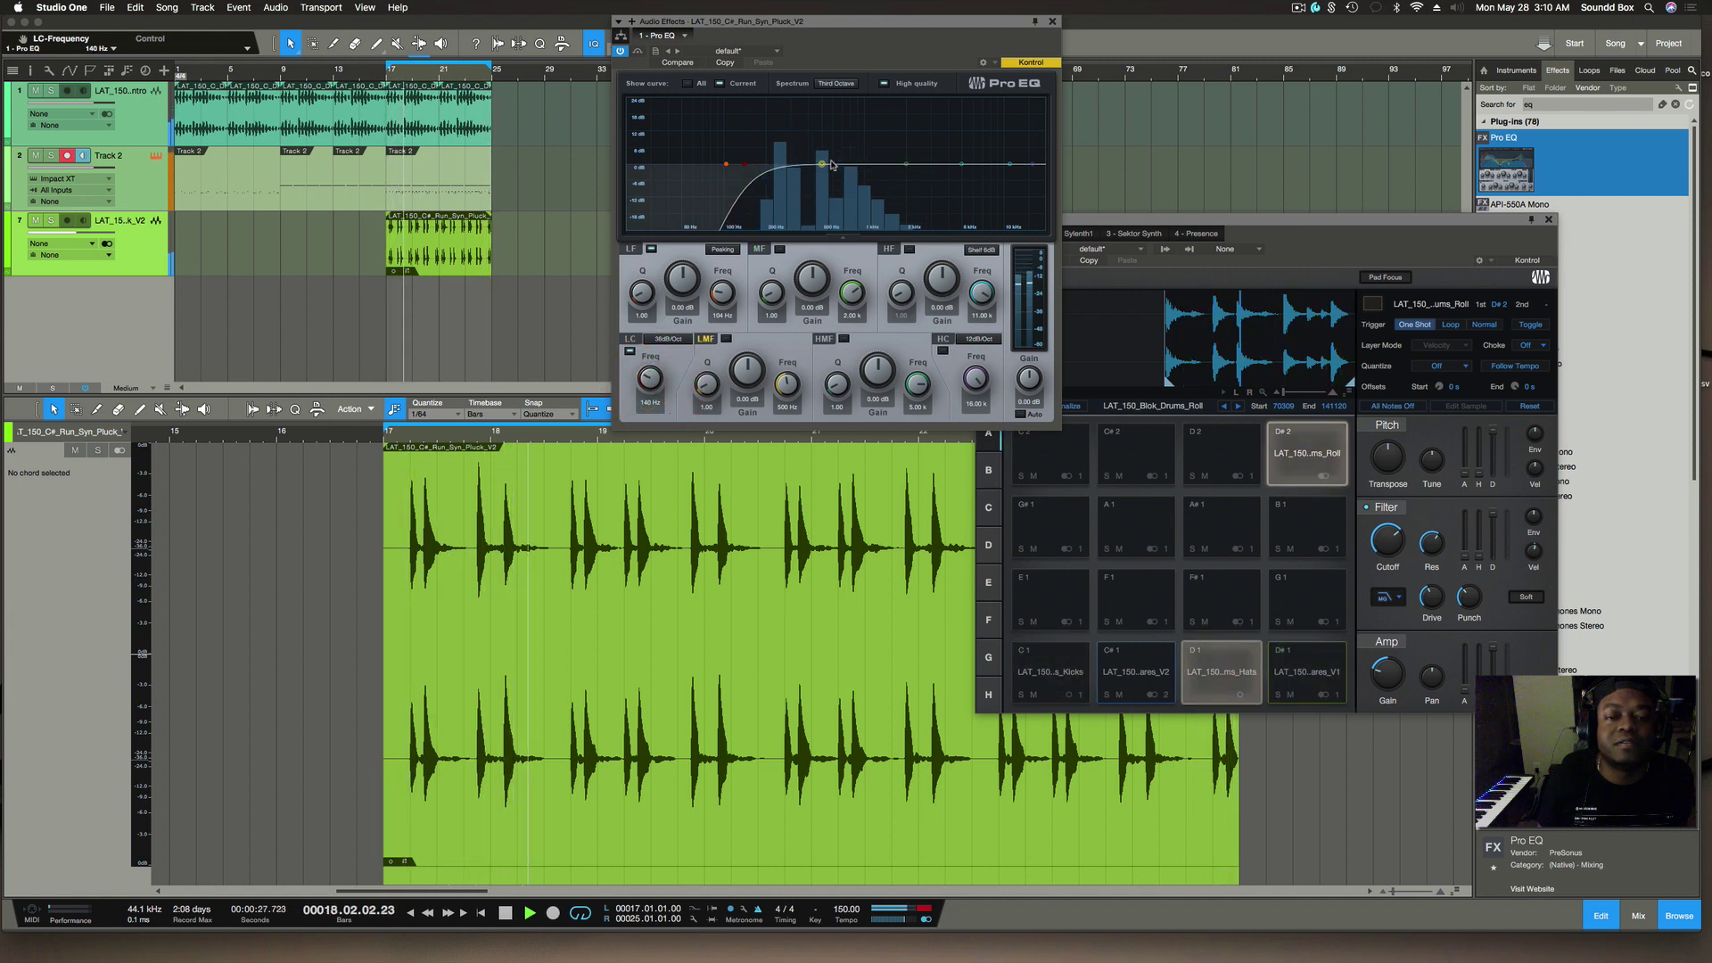
drag(822, 166, 856, 154)
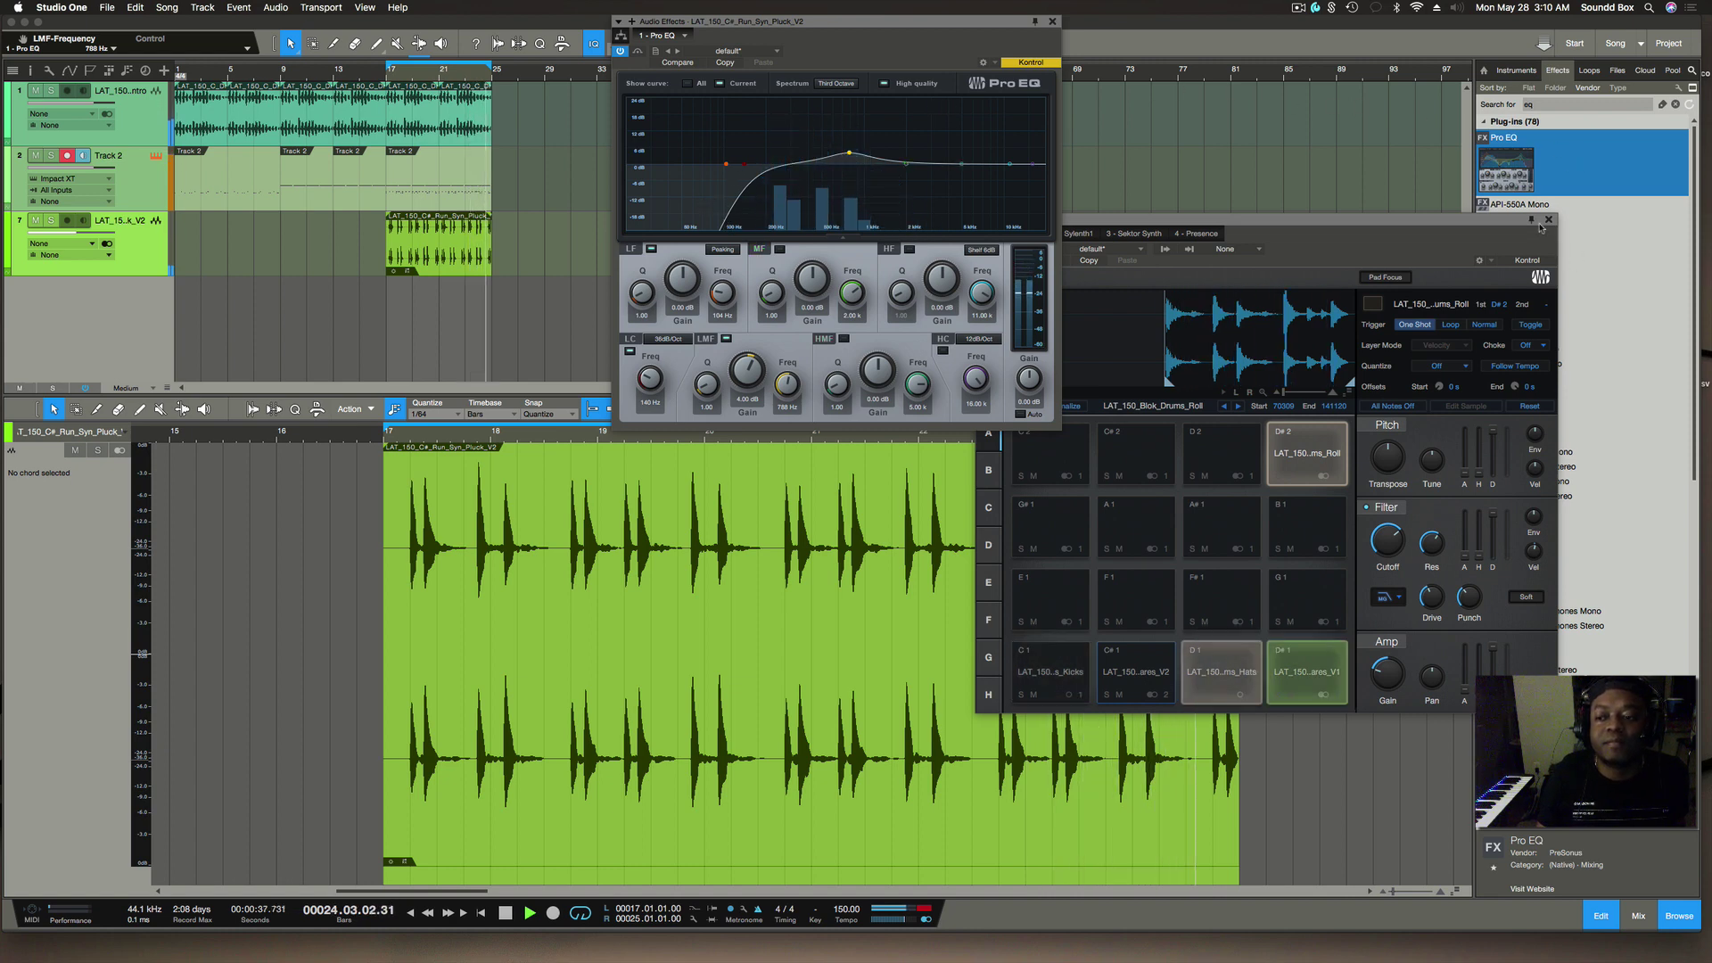
Move the Impact XT window clear of the browser, find the Compressor effect, and add it to the synth pluck event.
drag(1387, 225, 651, 448)
click(1549, 101)
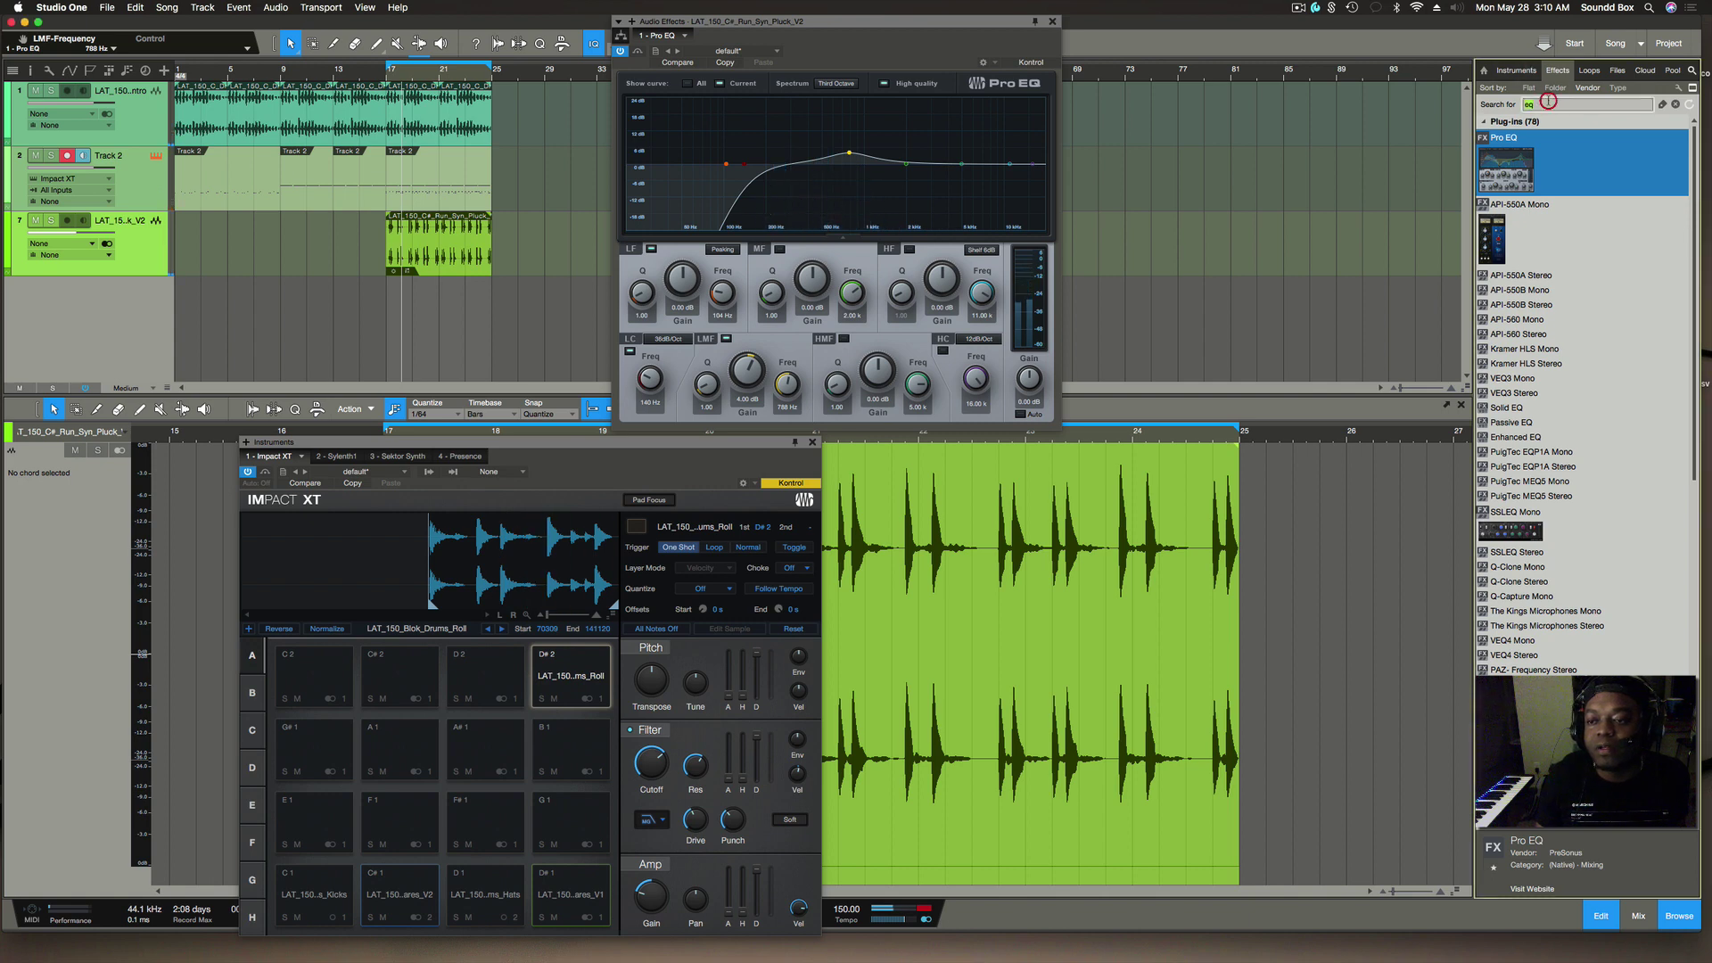
text(com)
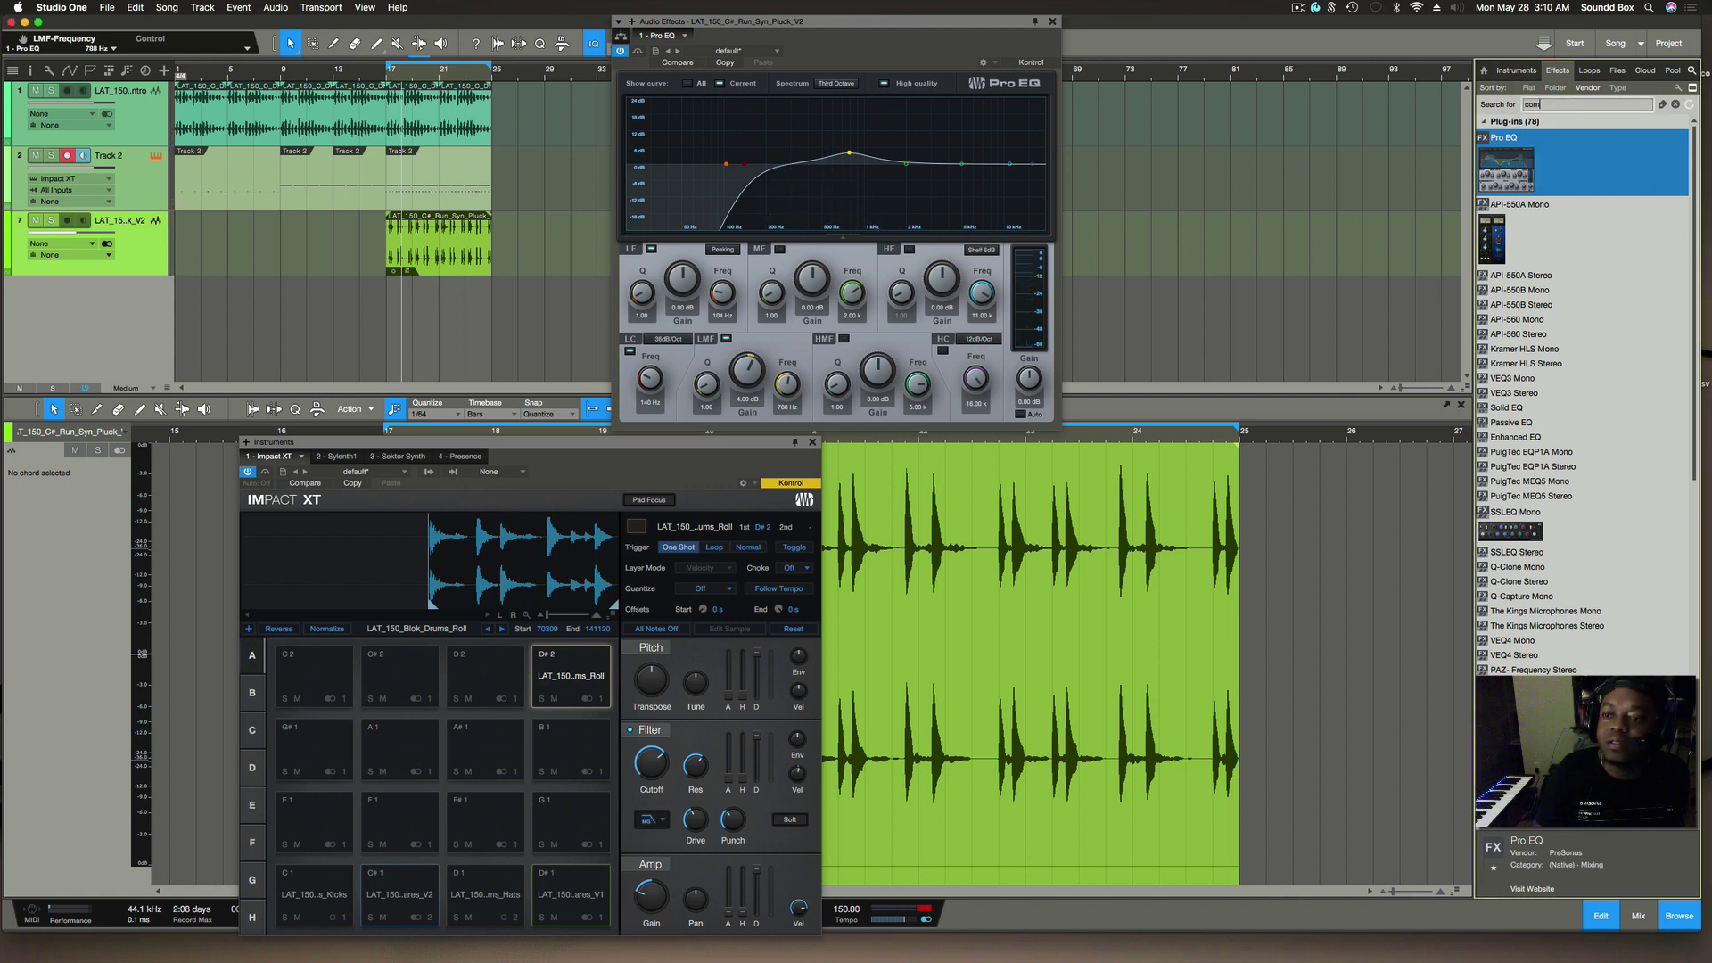
text(p)
click(1544, 169)
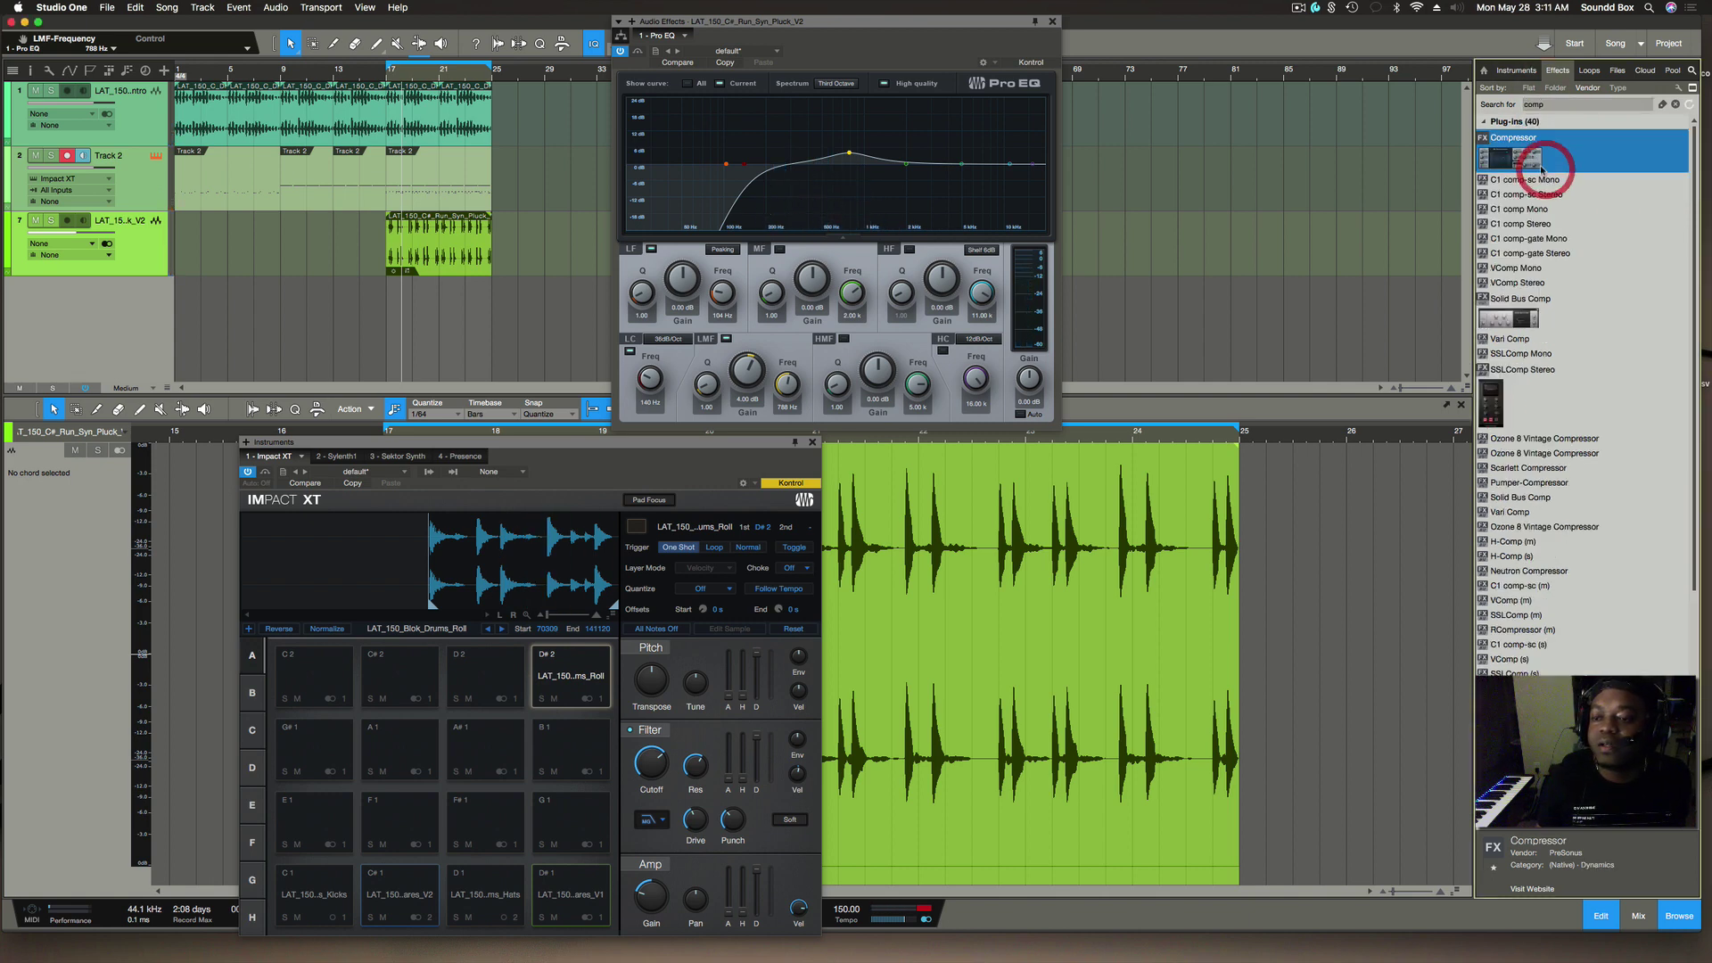
drag(1532, 165, 464, 251)
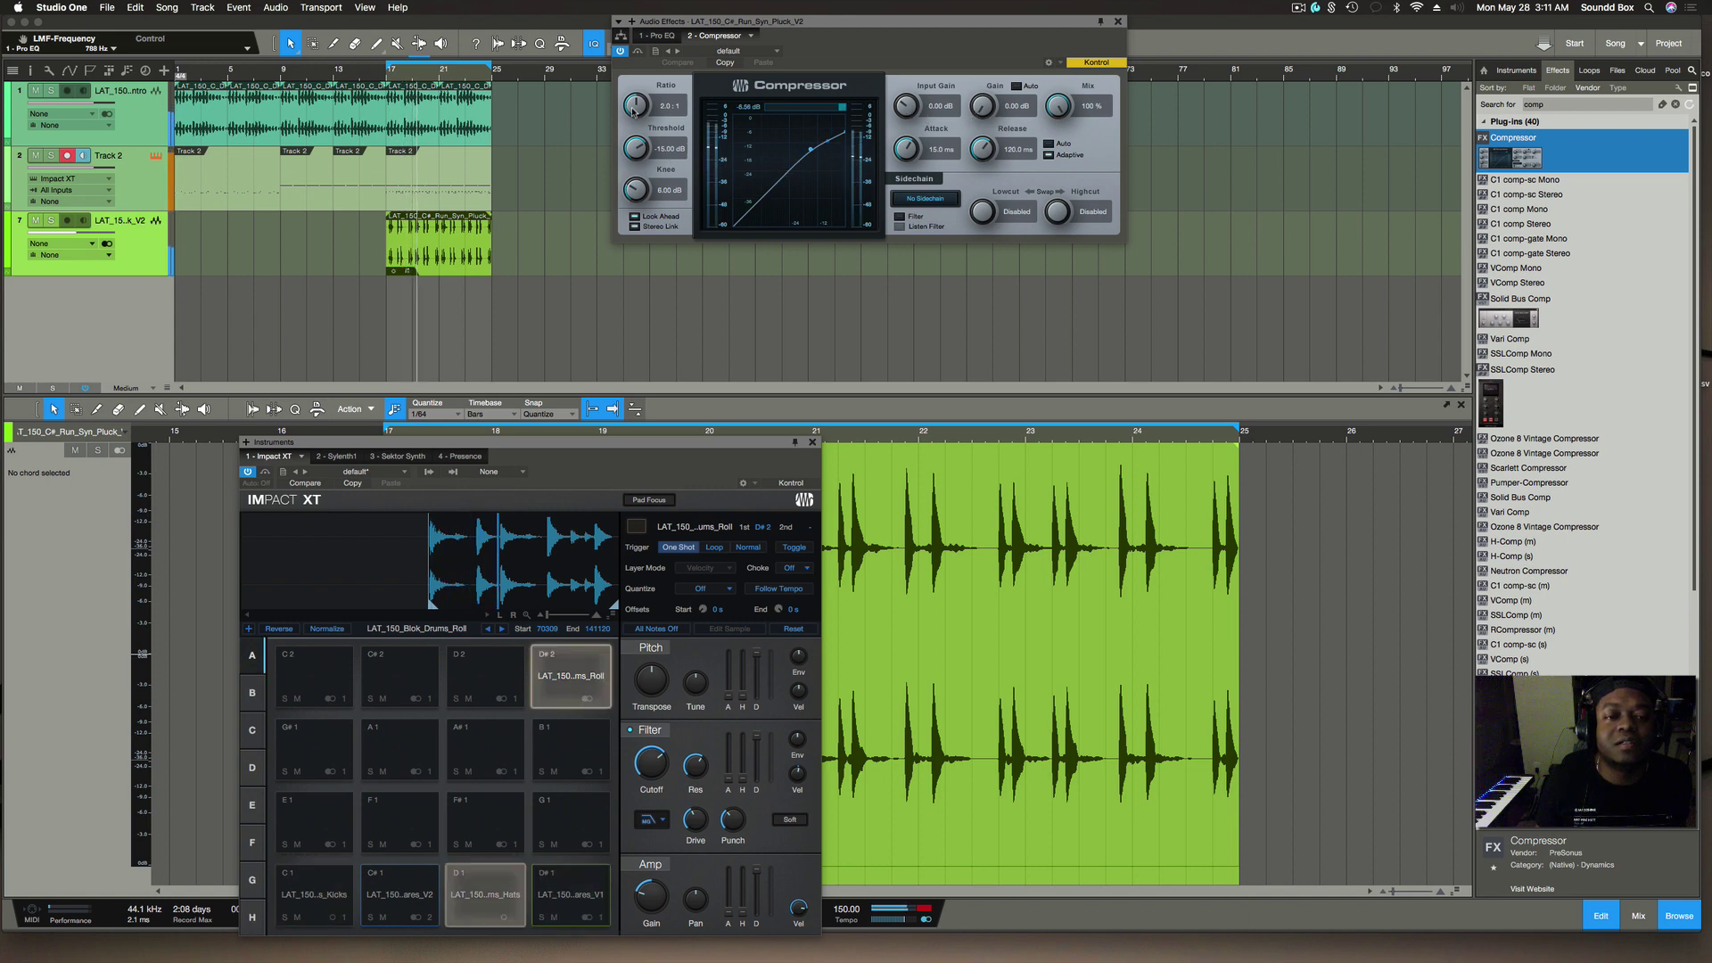
Set the Compressor's ratio to 2.2:1, threshold to about -17.2 dB and gain to about 5.5 dB.
scroll(635, 106, up, 4)
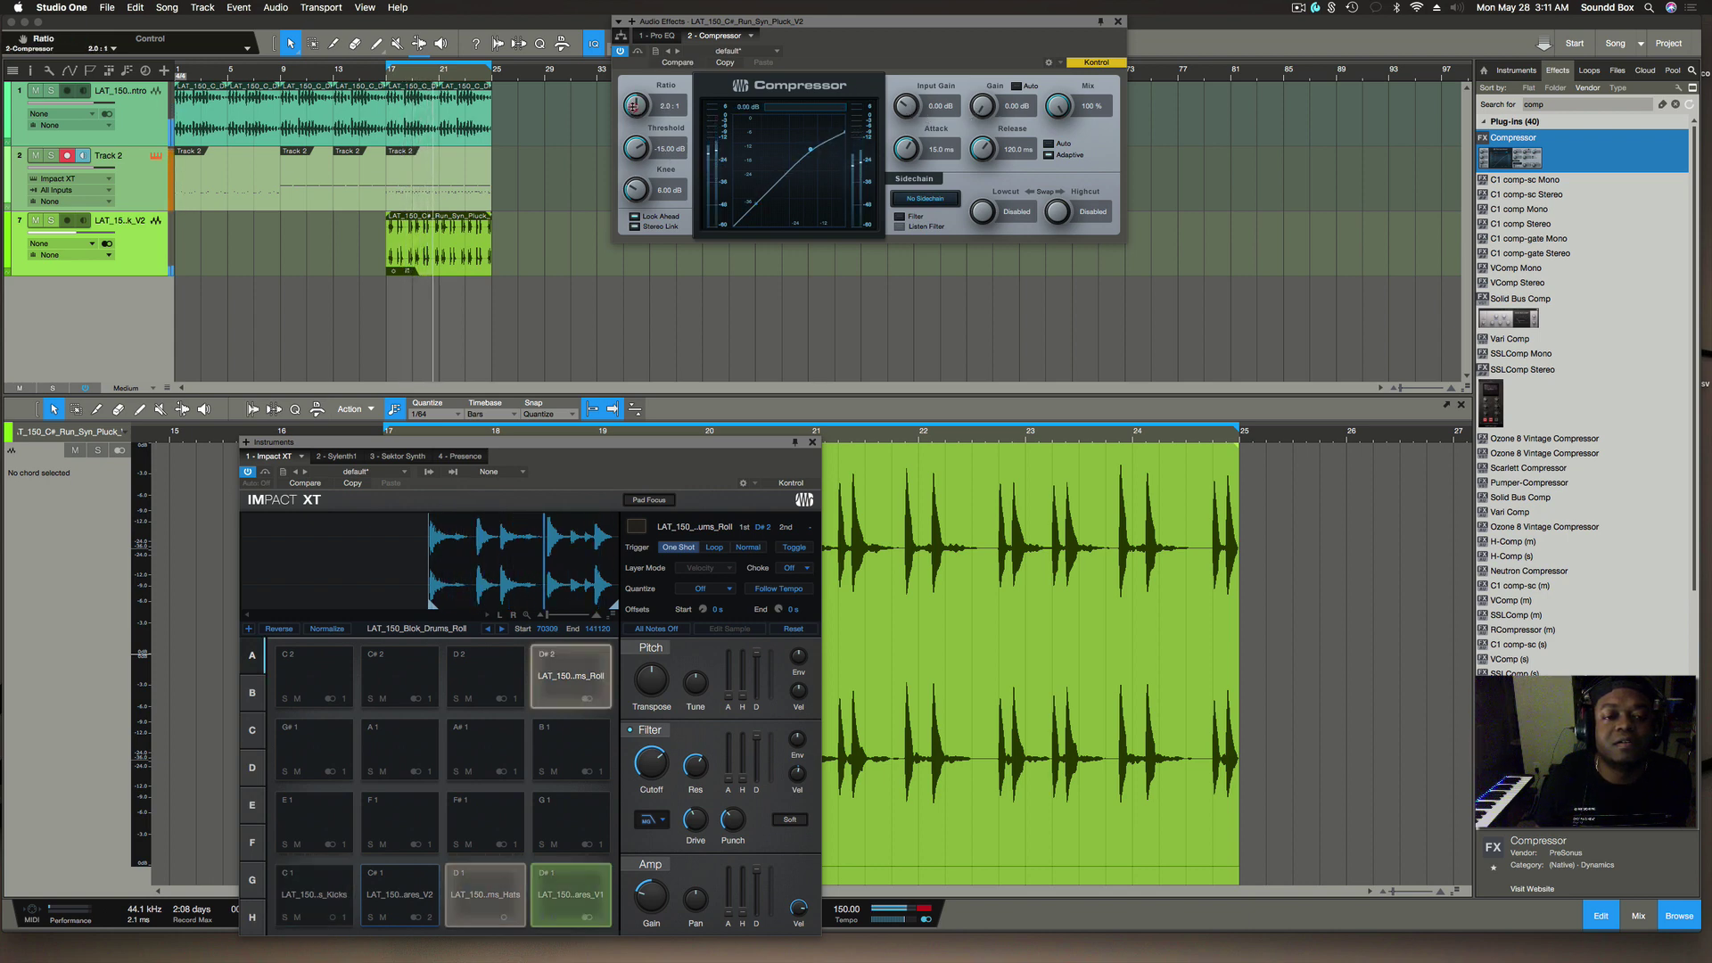
scroll(635, 105, down, 2)
scroll(636, 149, down, 3)
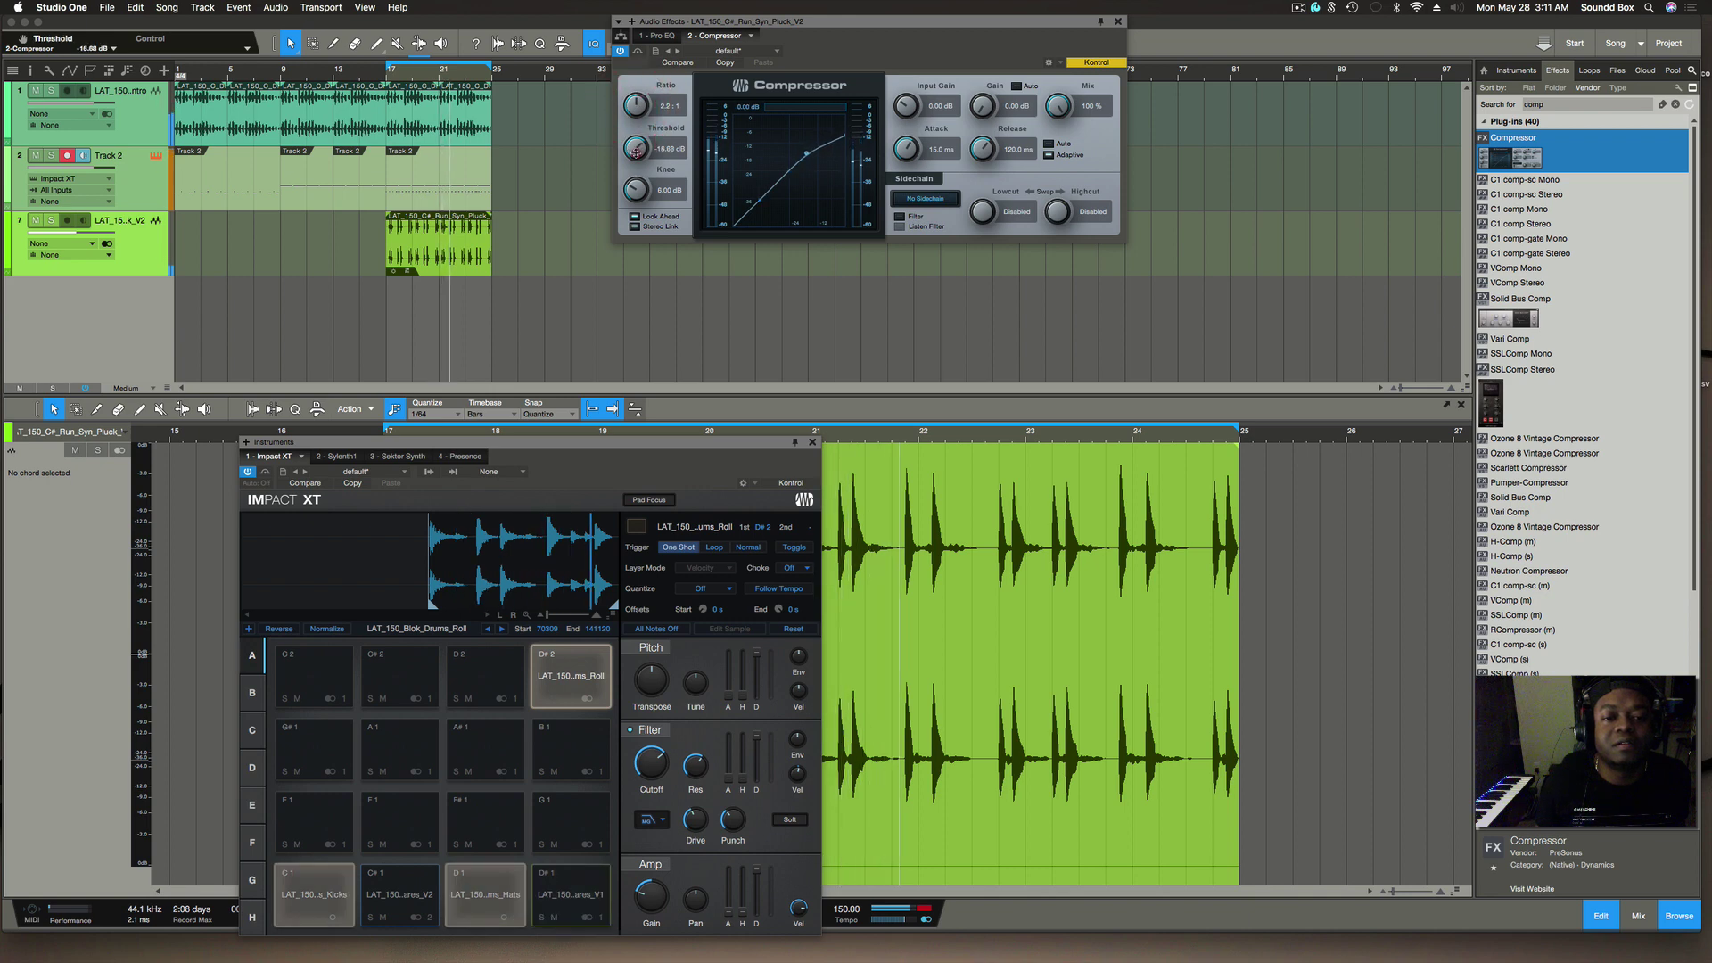
click(636, 149)
scroll(979, 106, up, 4)
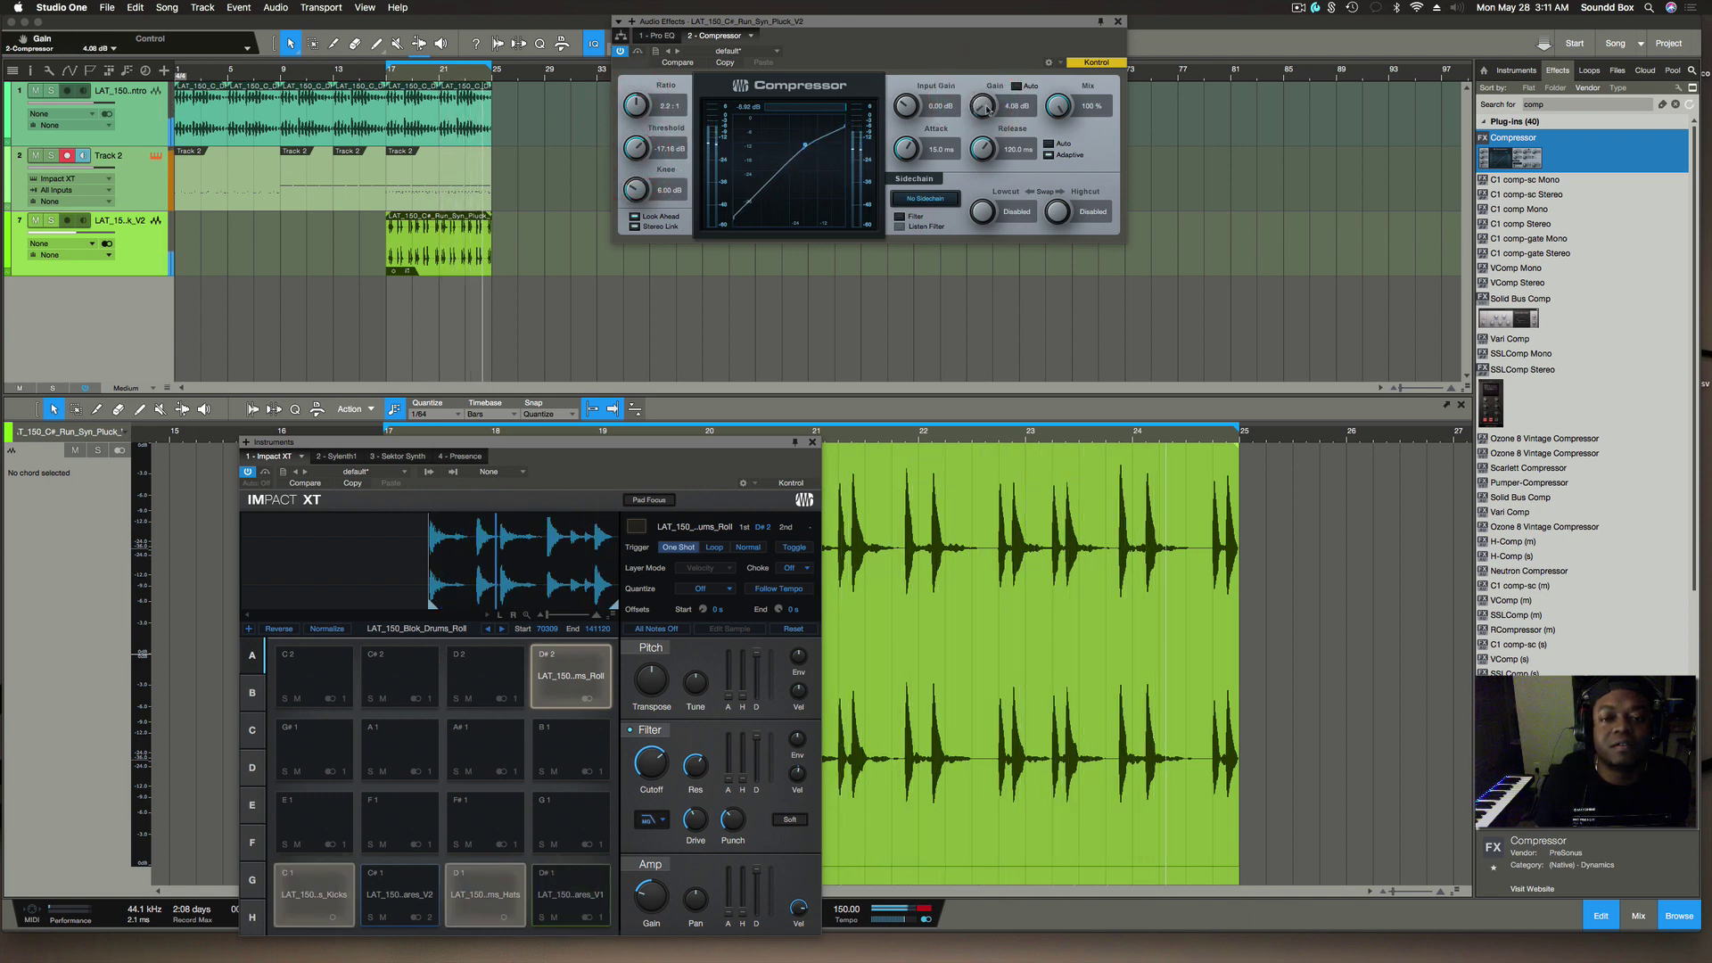
scroll(979, 106, up, 2)
click(981, 106)
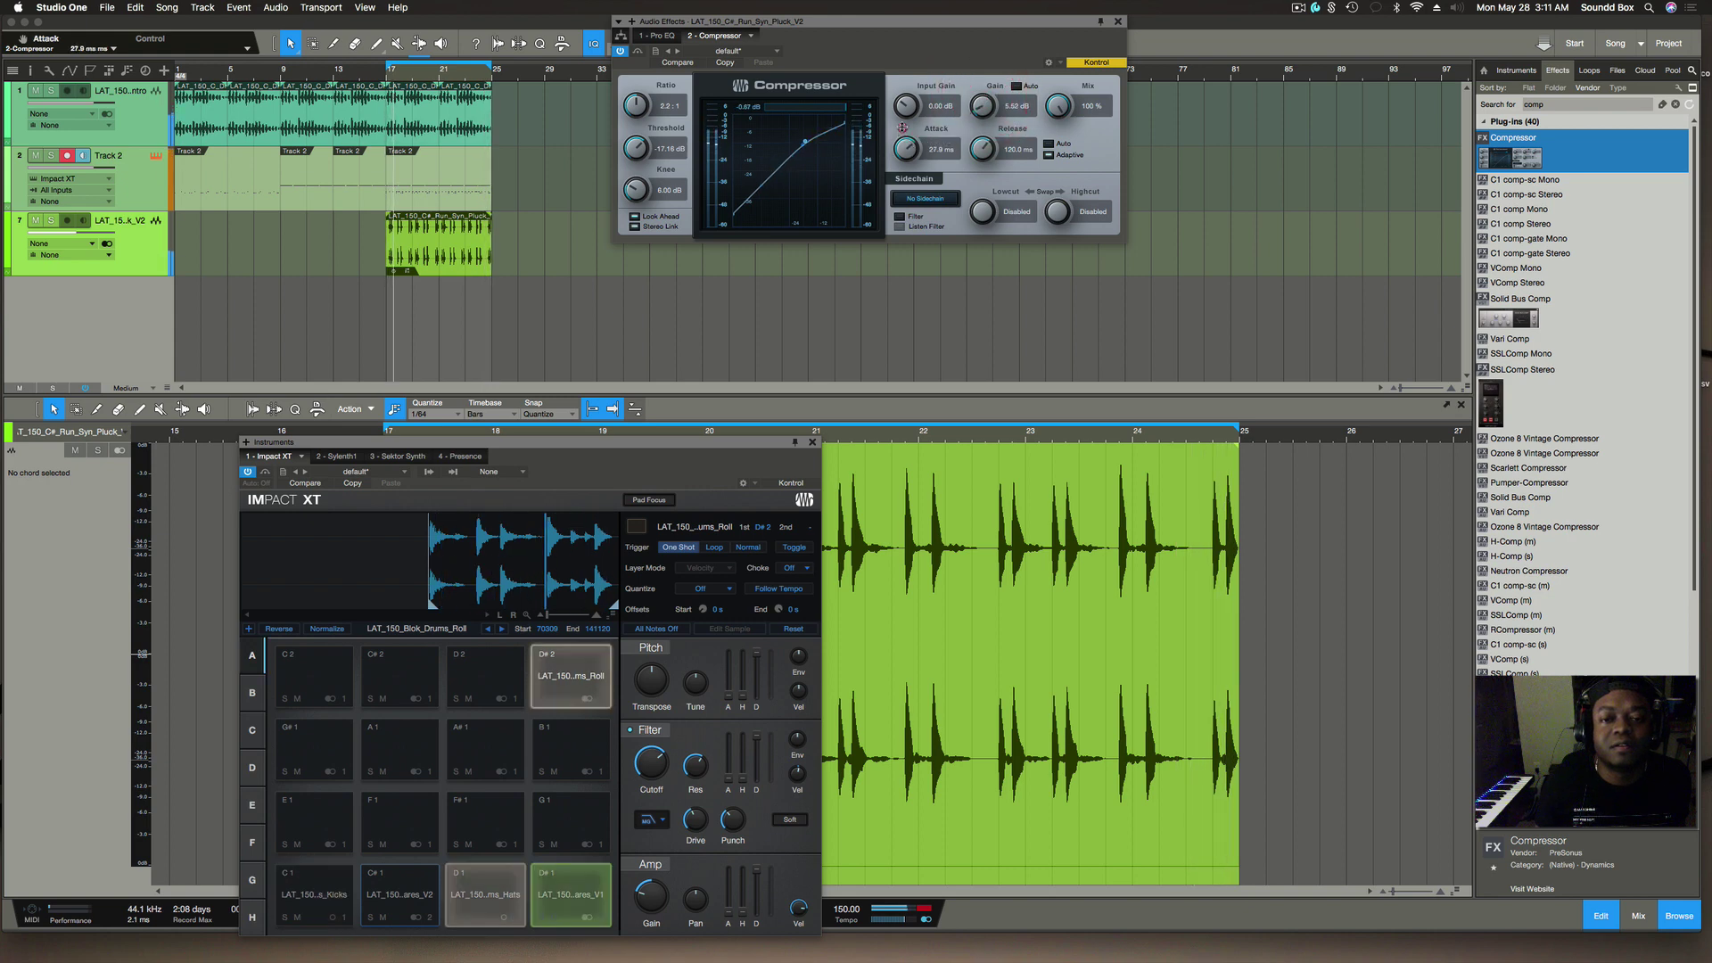
Shorten the Compressor's release, raise its gain to about 7.7 dB and attack to about 92 ms, and close the effect window.
click(983, 150)
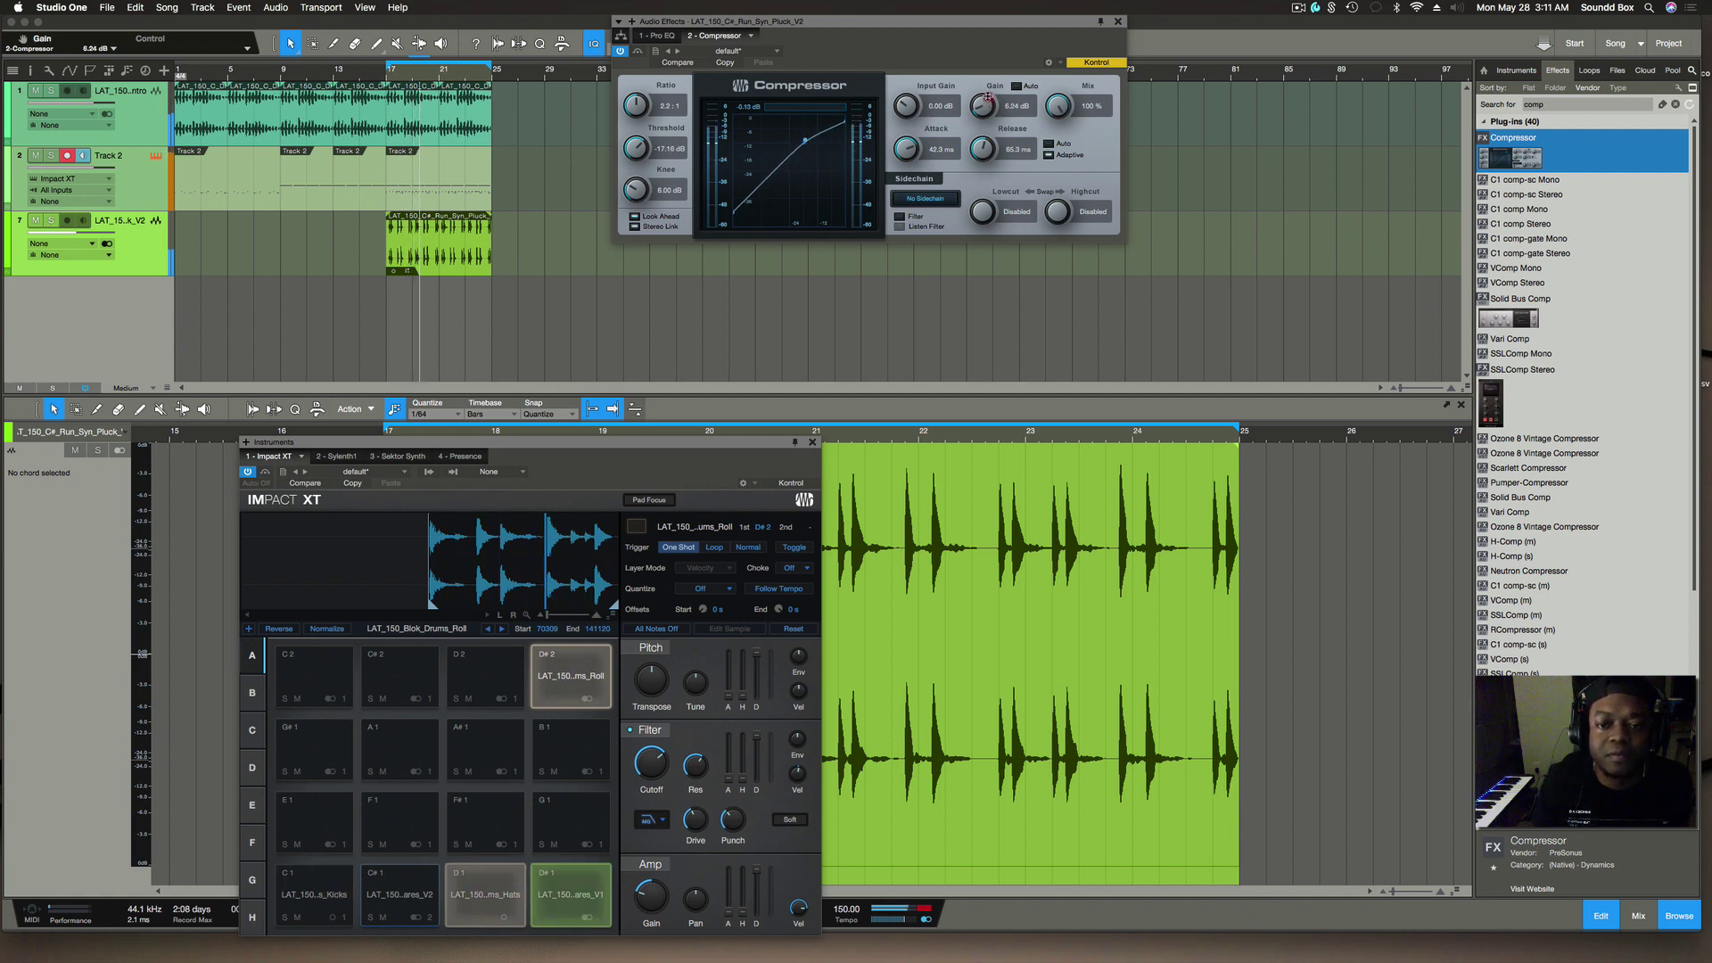
drag(988, 100, 988, 95)
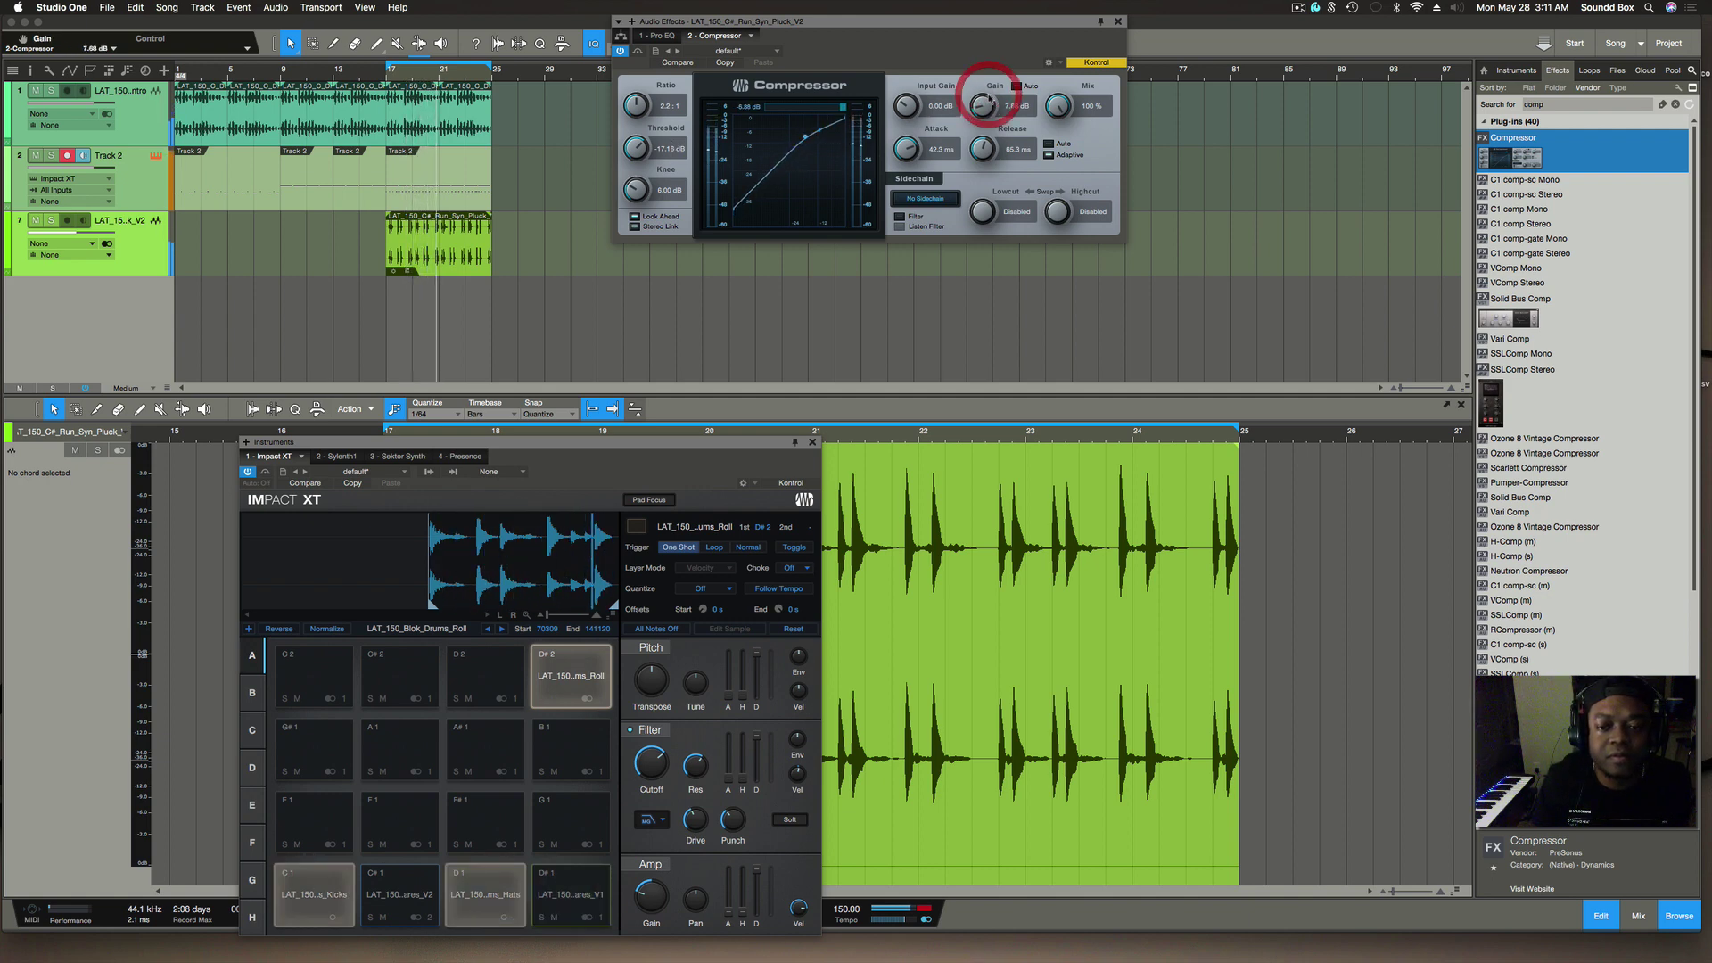
drag(906, 145, 910, 133)
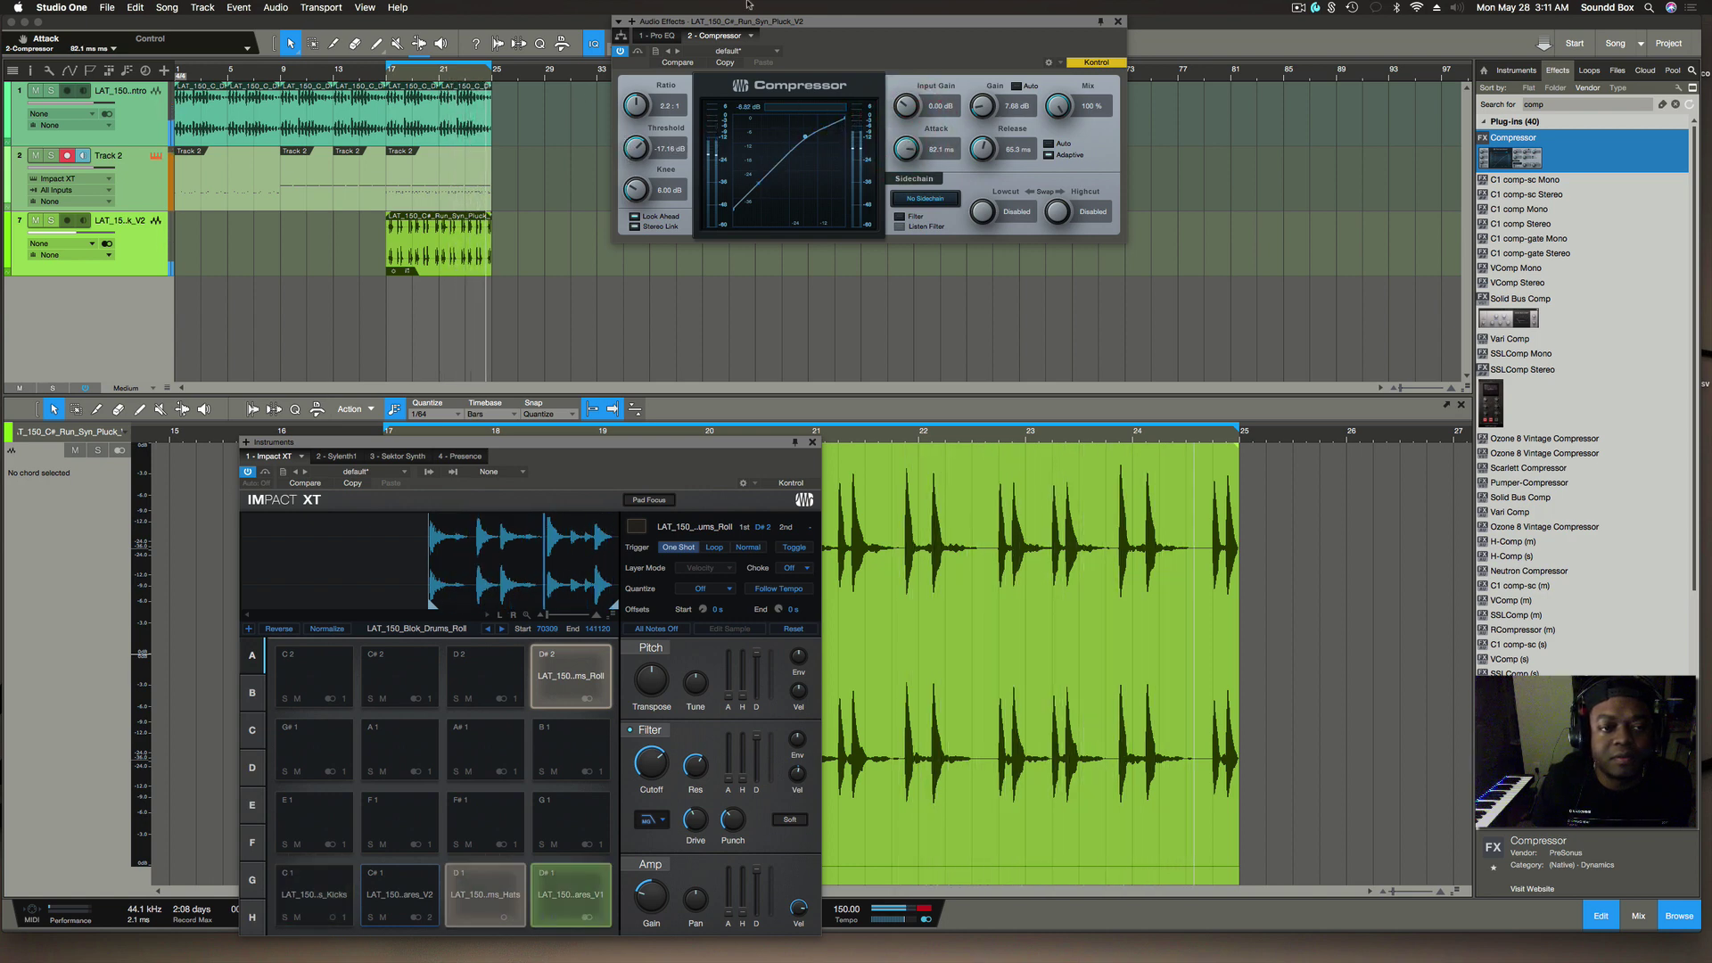
click(1119, 24)
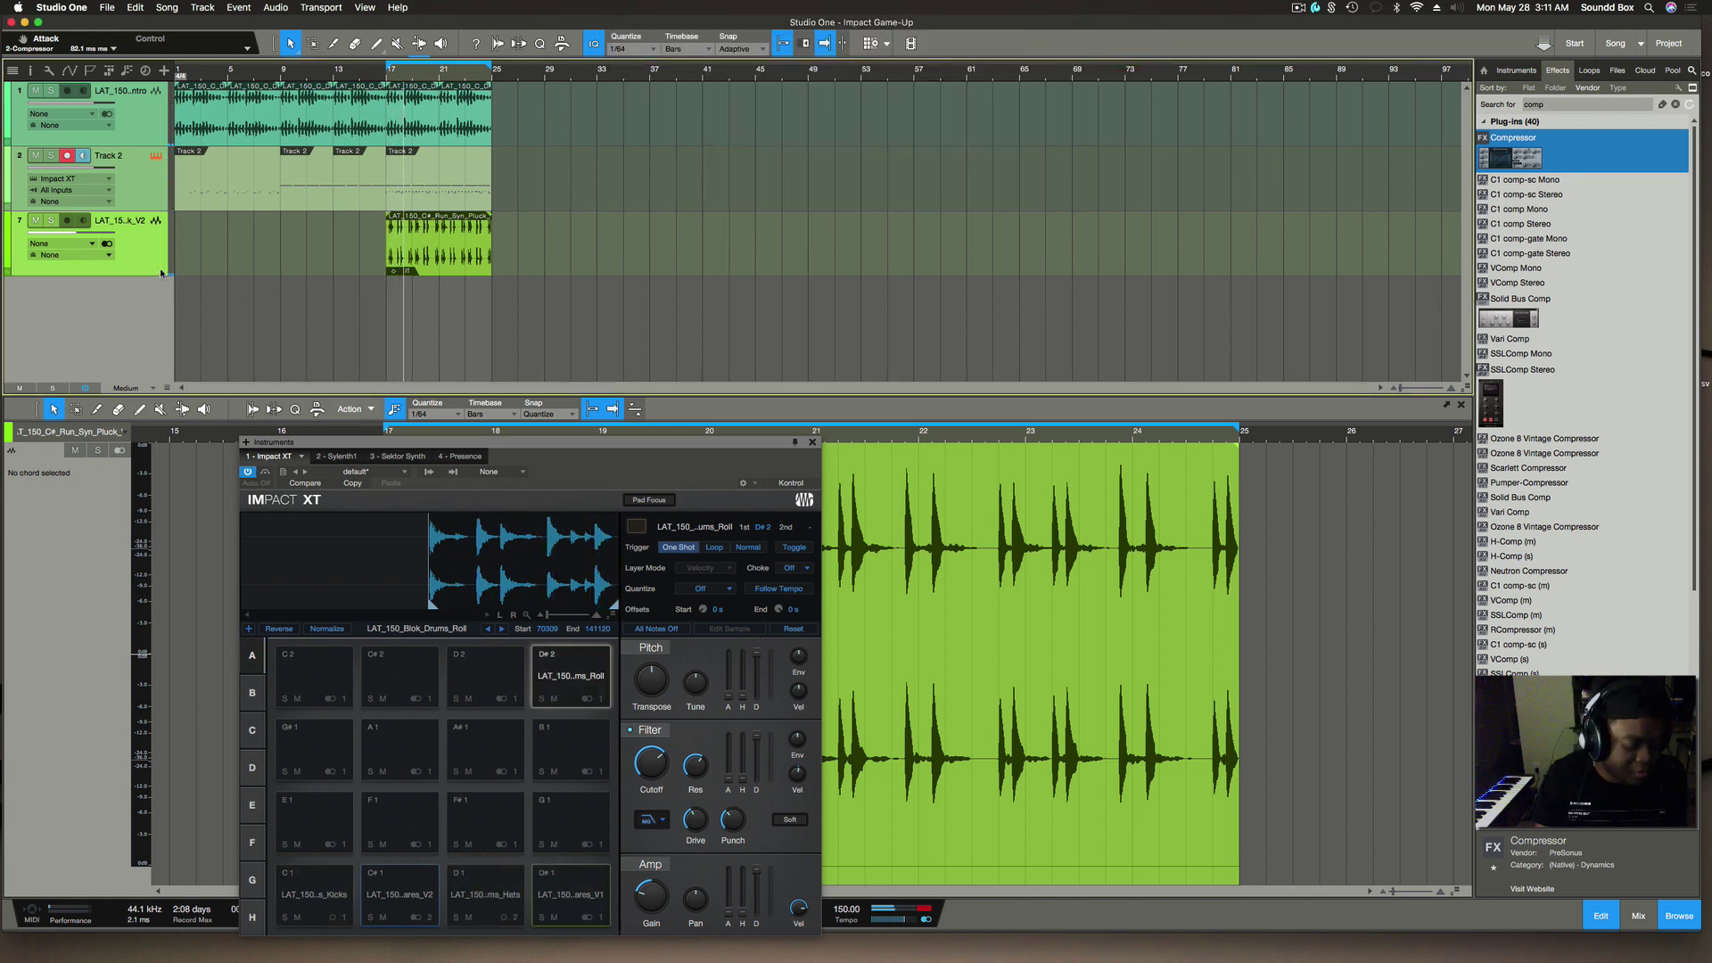
Show the inspector for the selected synth pluck event and render its event effects into the audio.
key(F4)
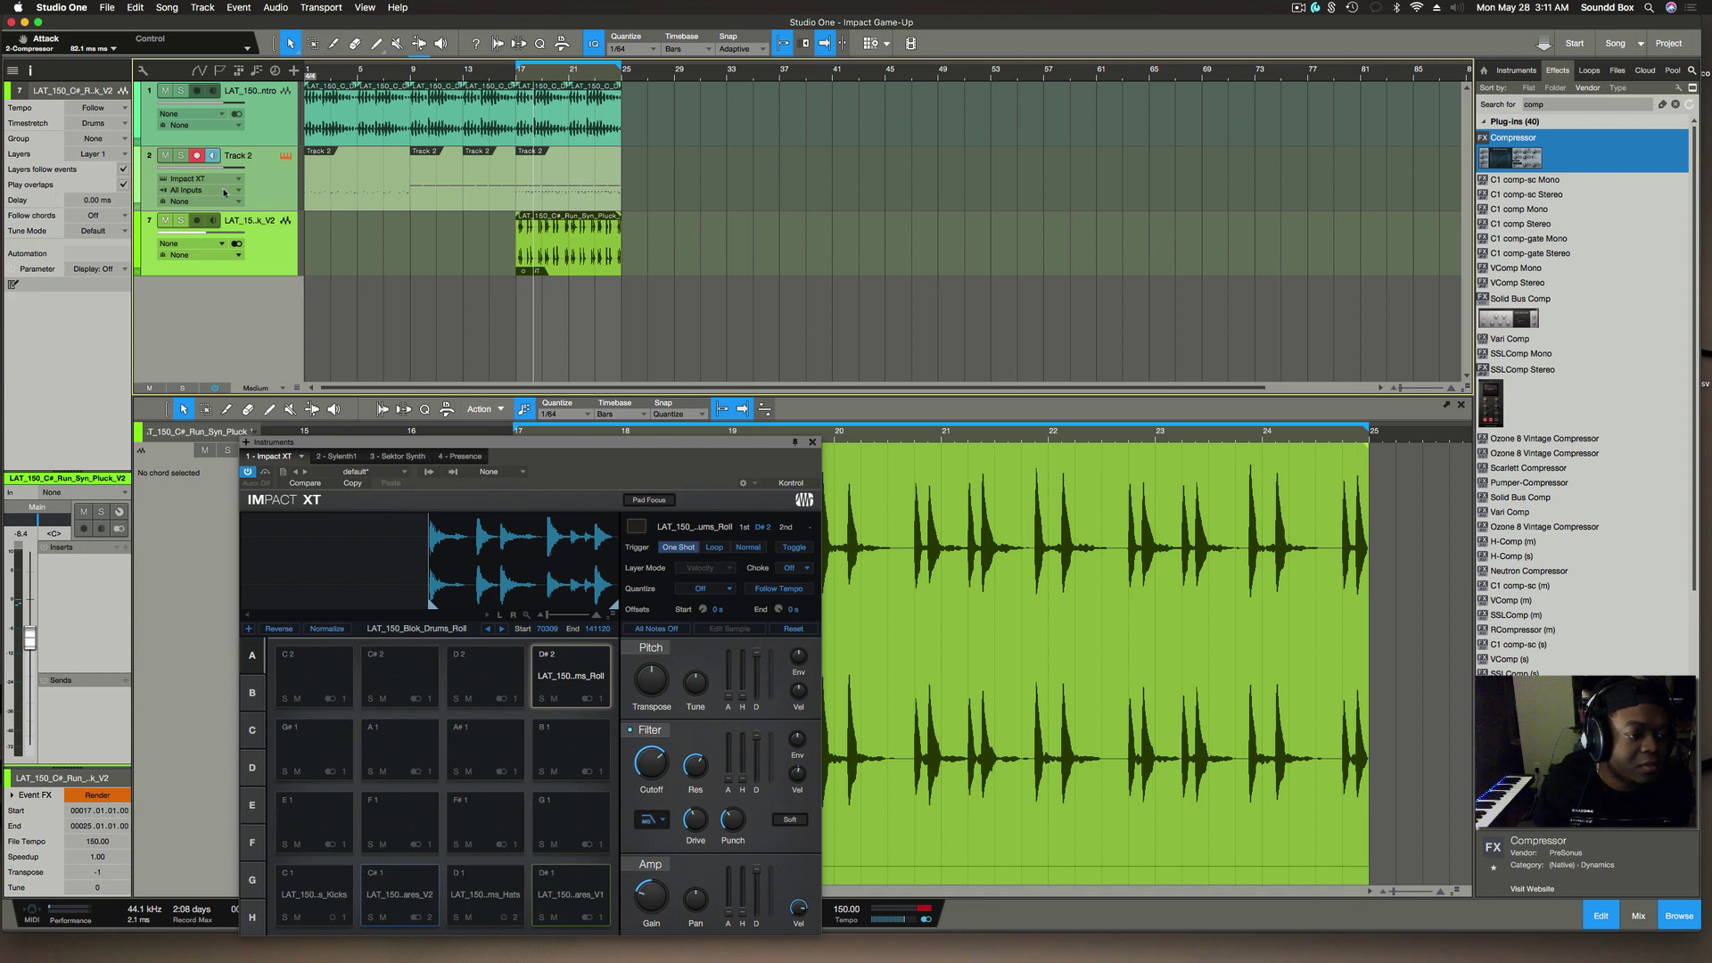
click(555, 259)
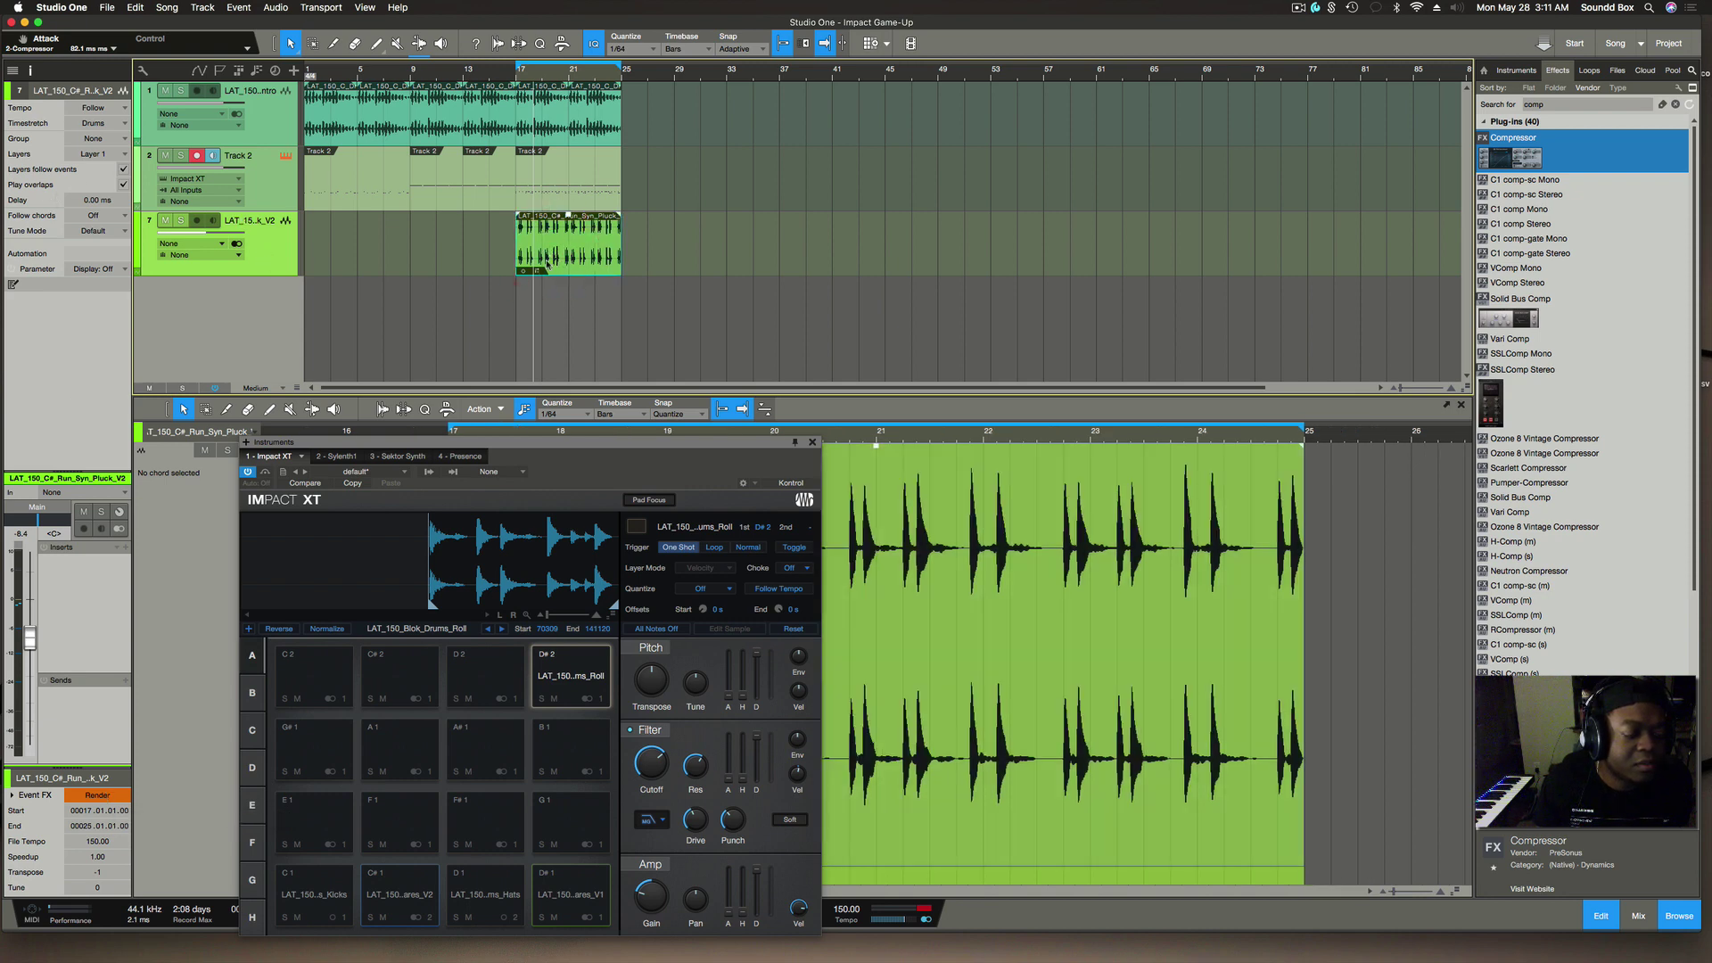
click(278, 239)
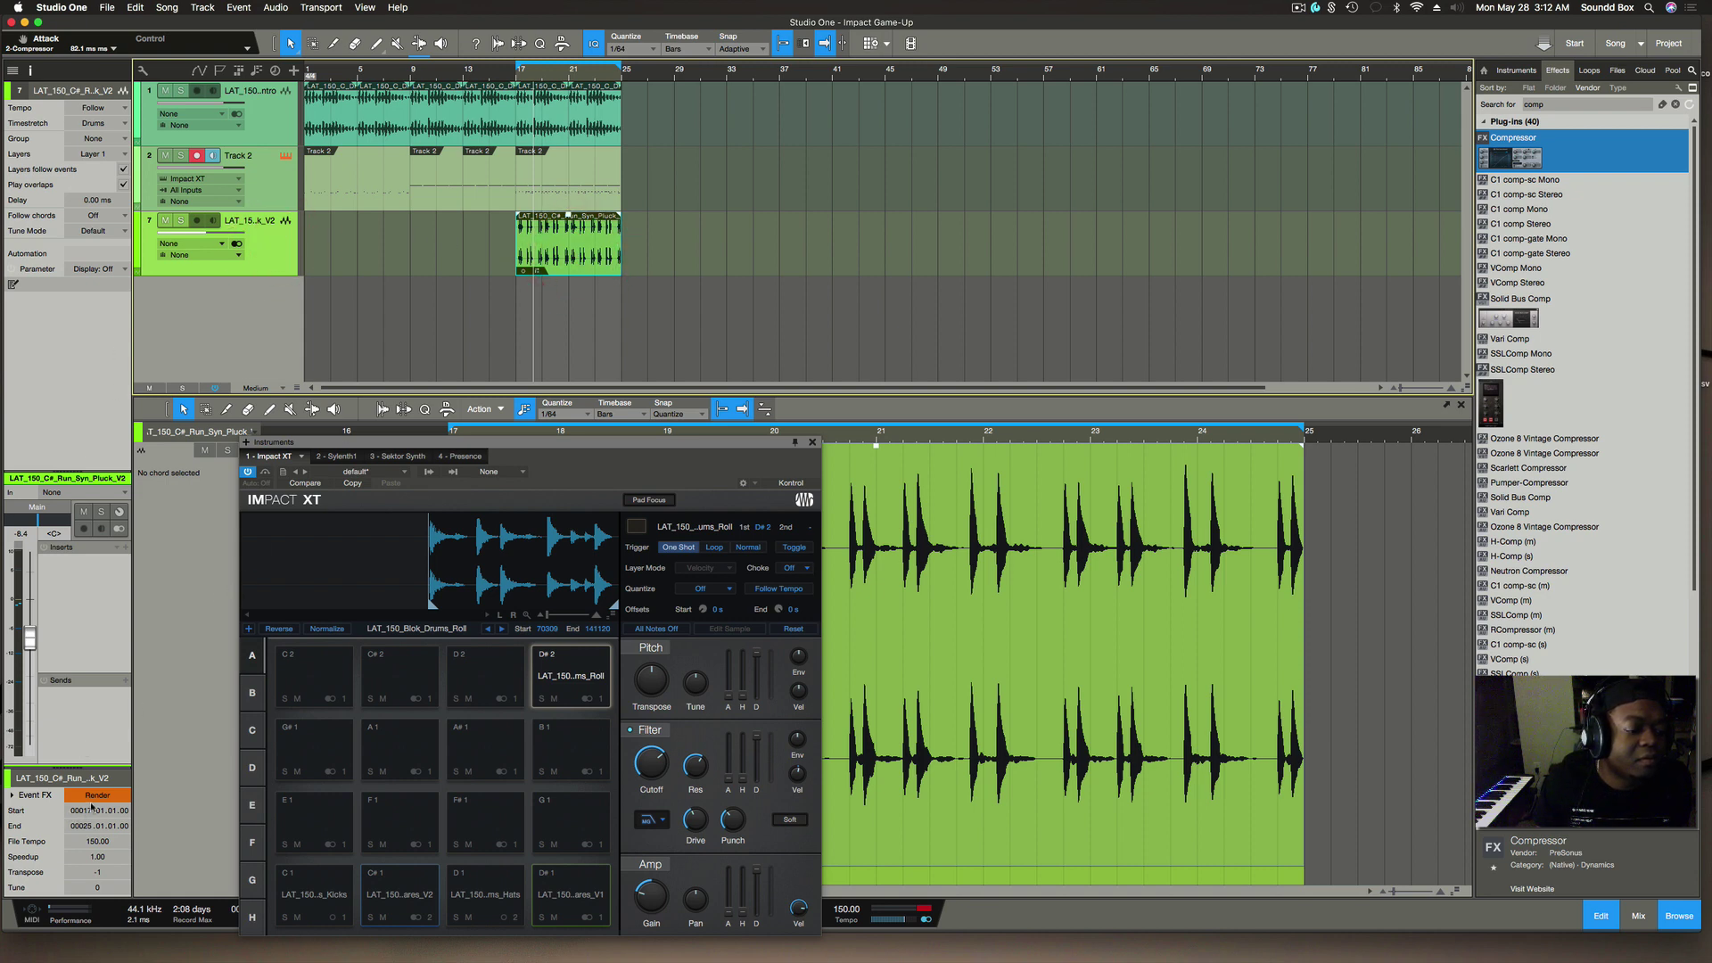
click(97, 796)
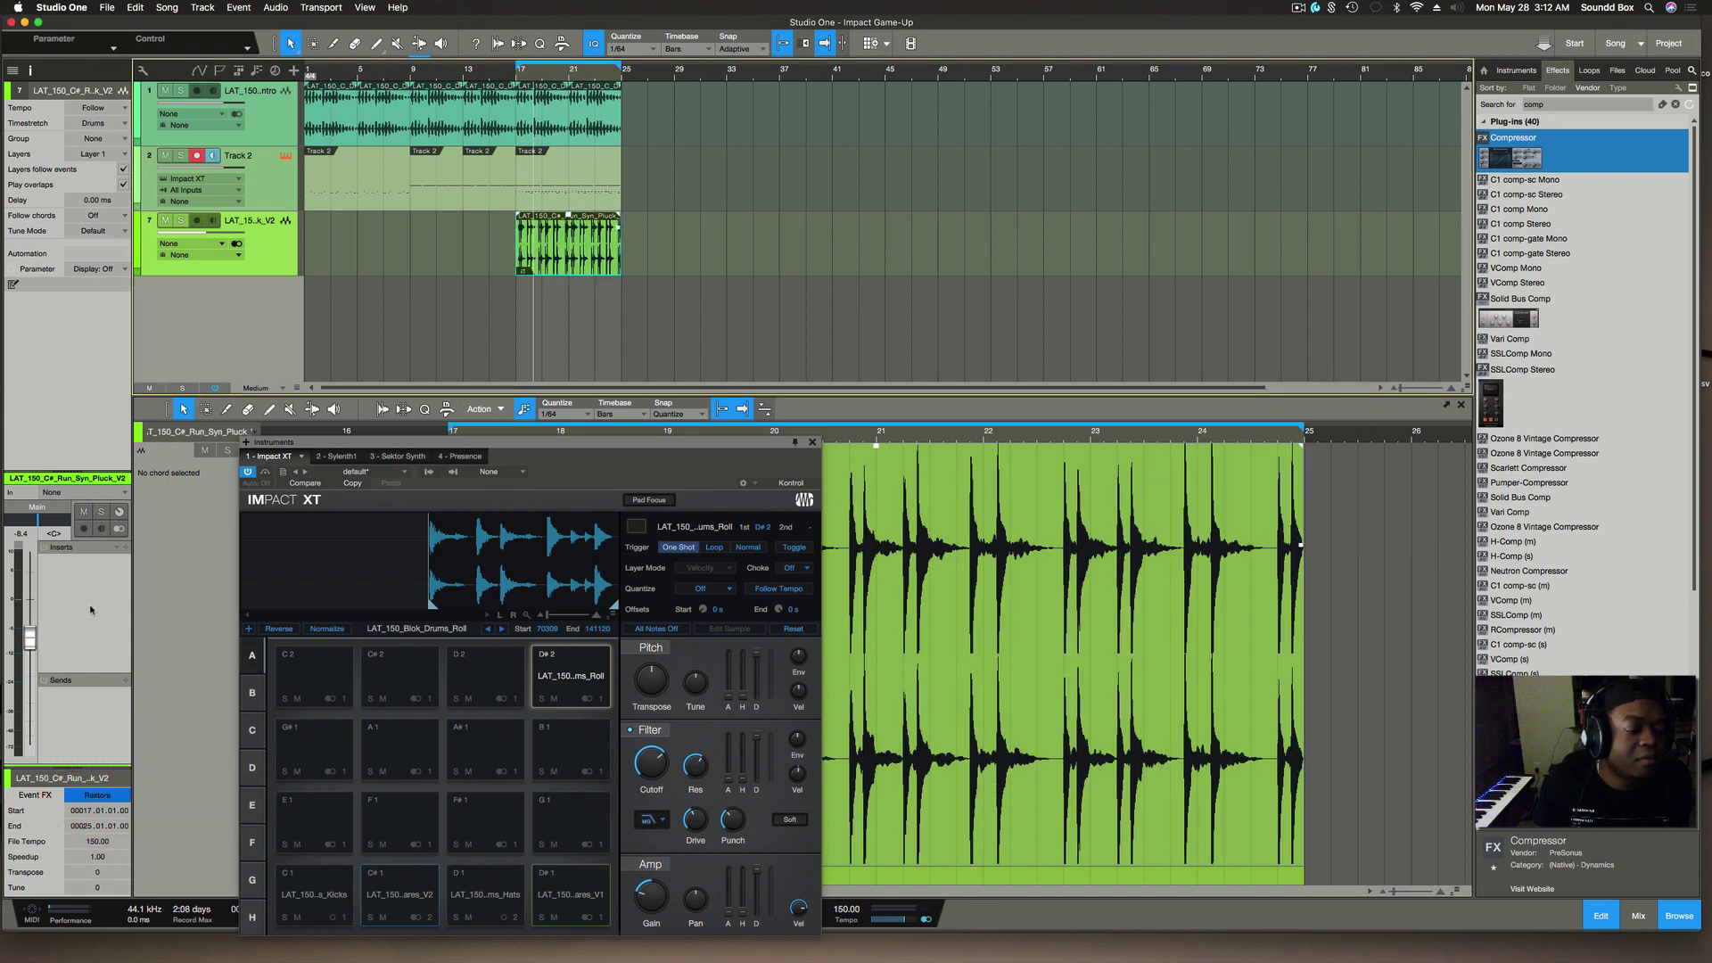
Audition the rendered pluck, enlarge the inspector's channel section, and lower the track volume to about -14.4 dB.
key(space)
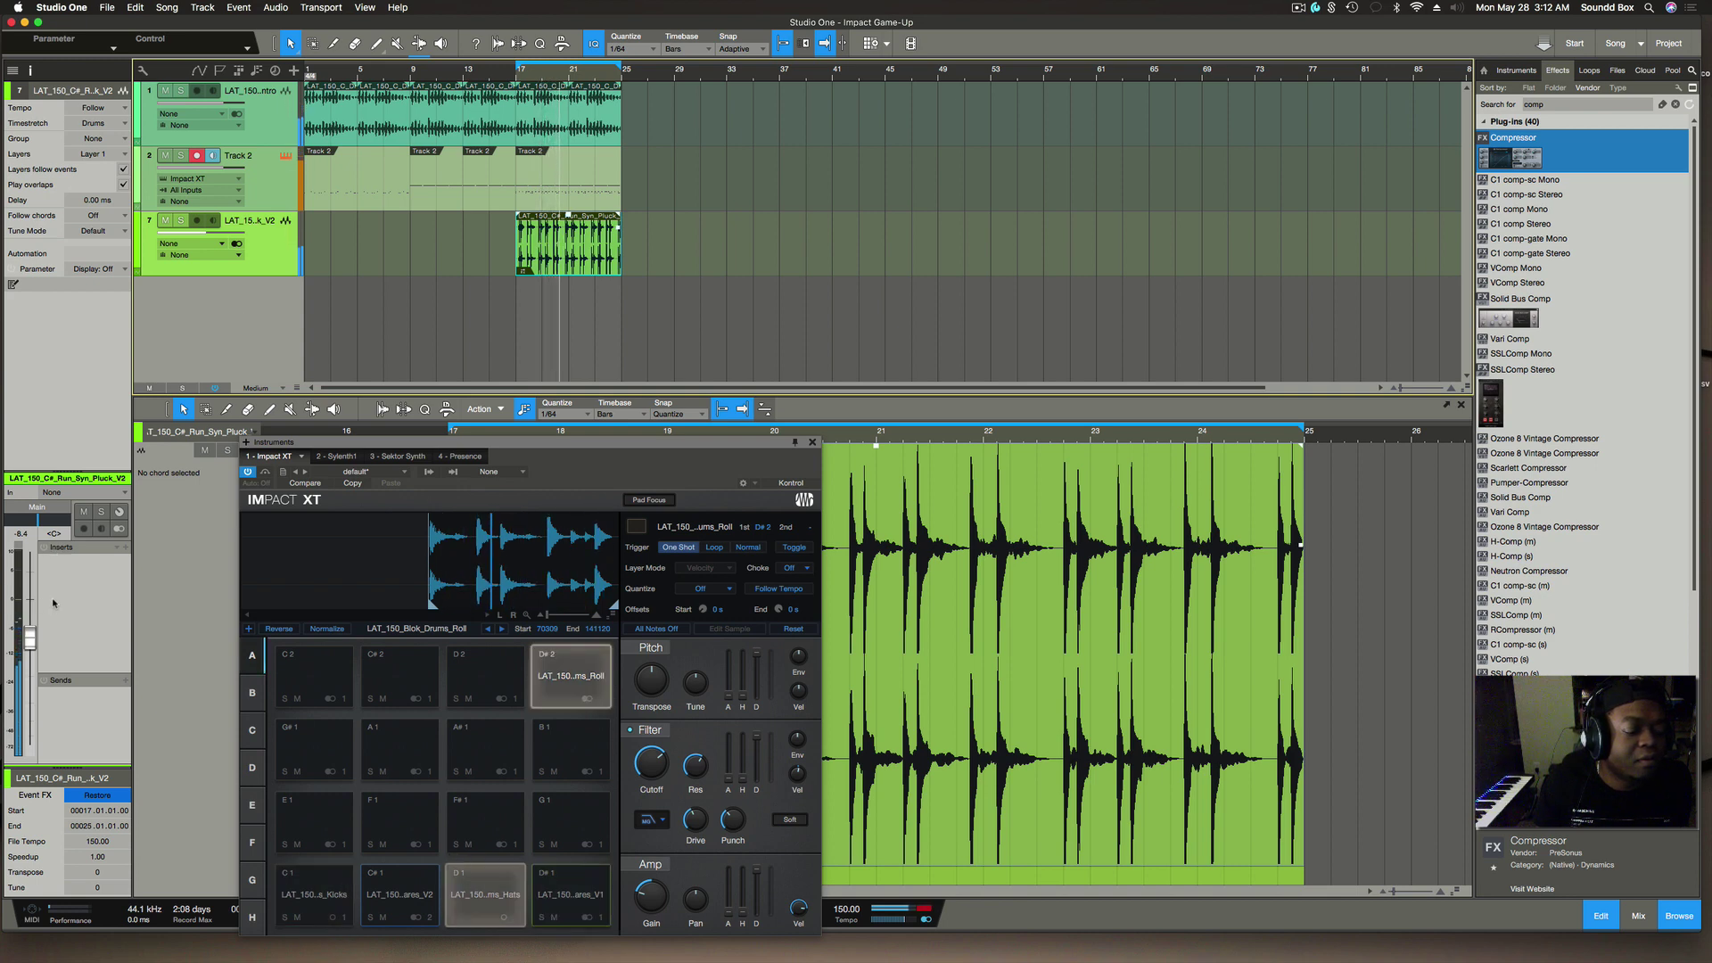
key(space)
click(101, 570)
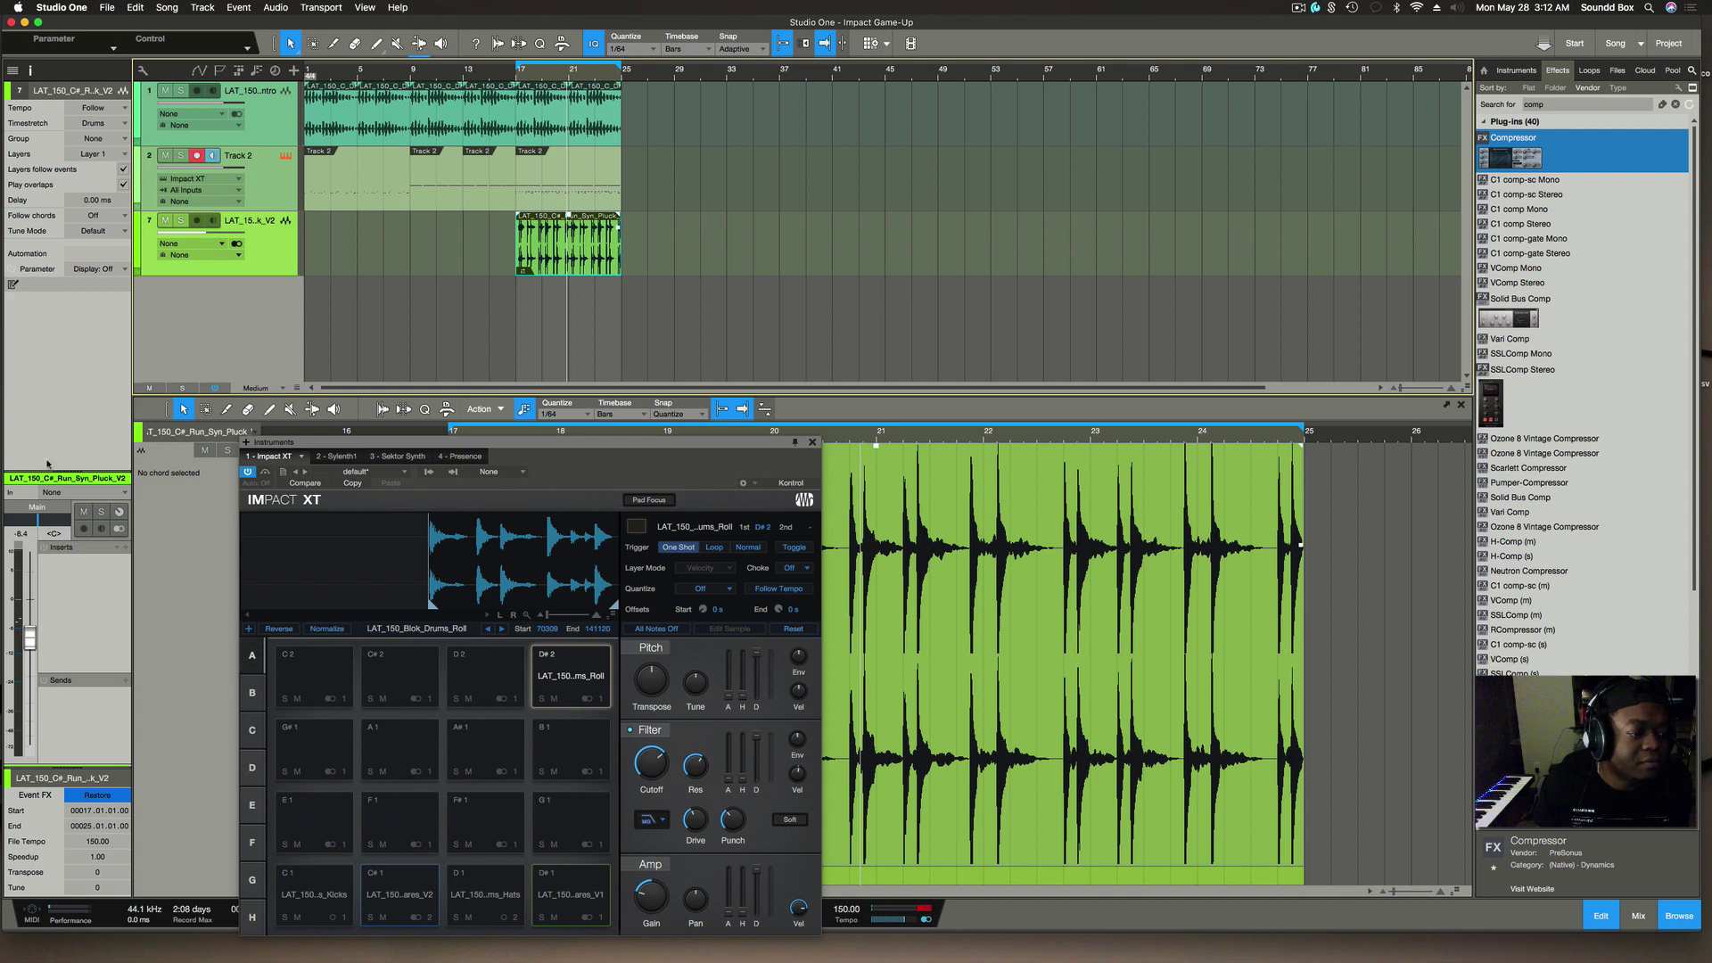
drag(45, 471, 39, 441)
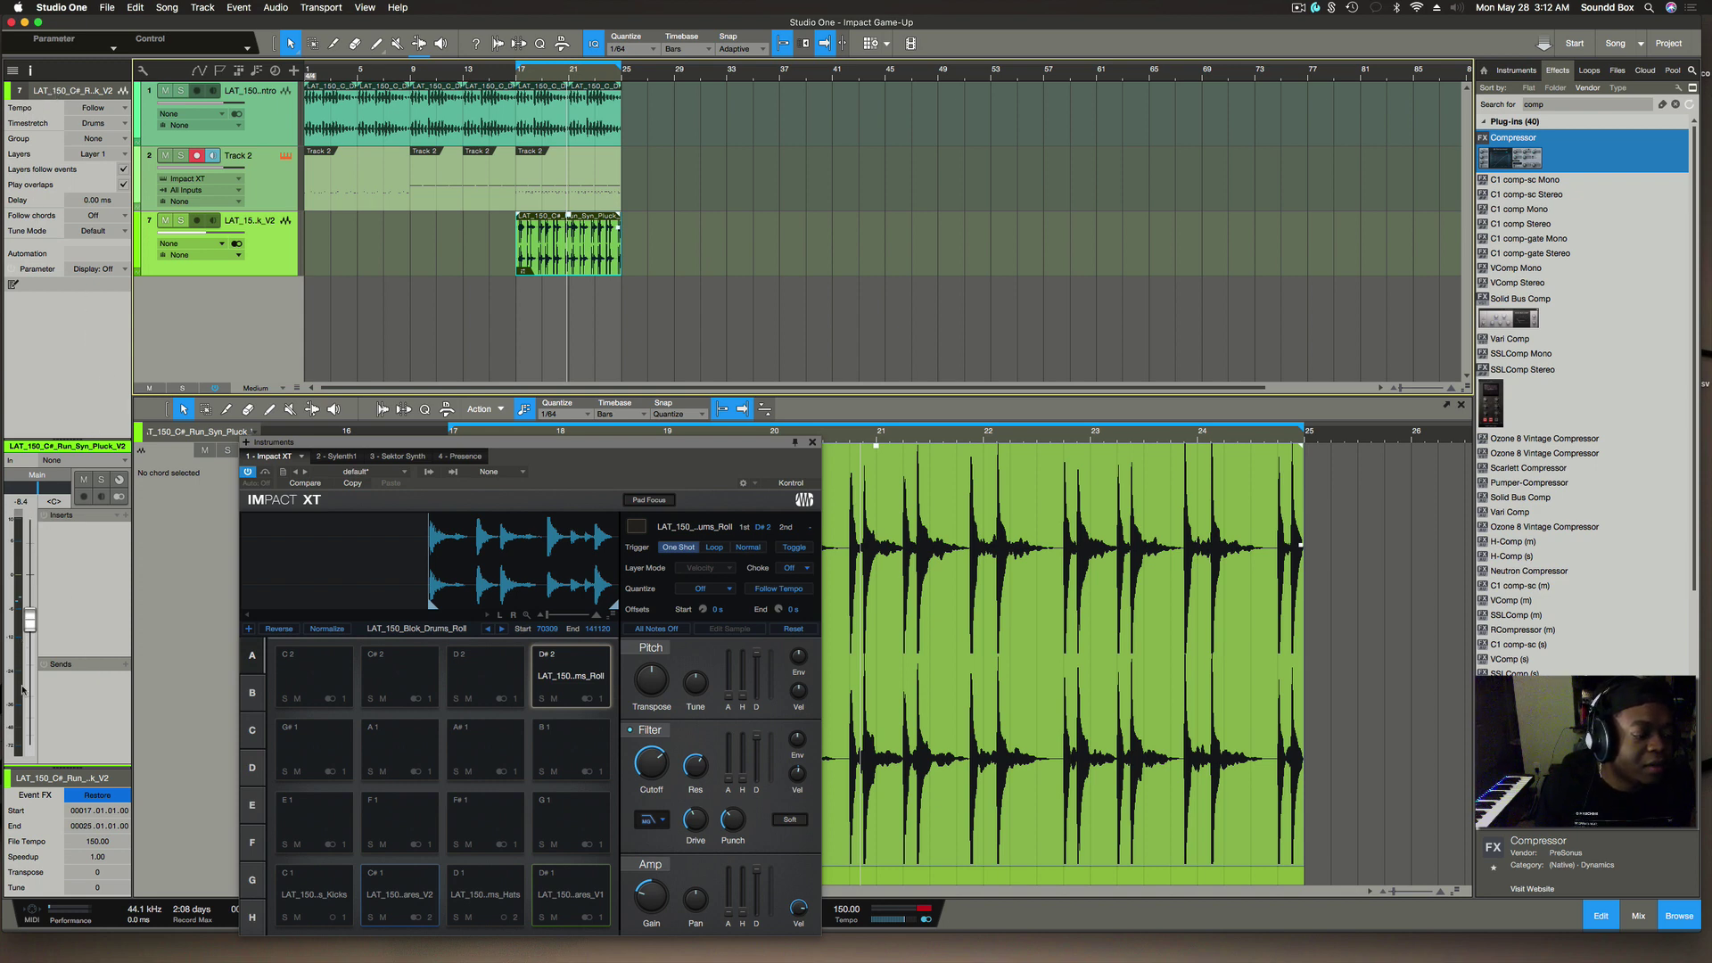
drag(32, 620, 33, 637)
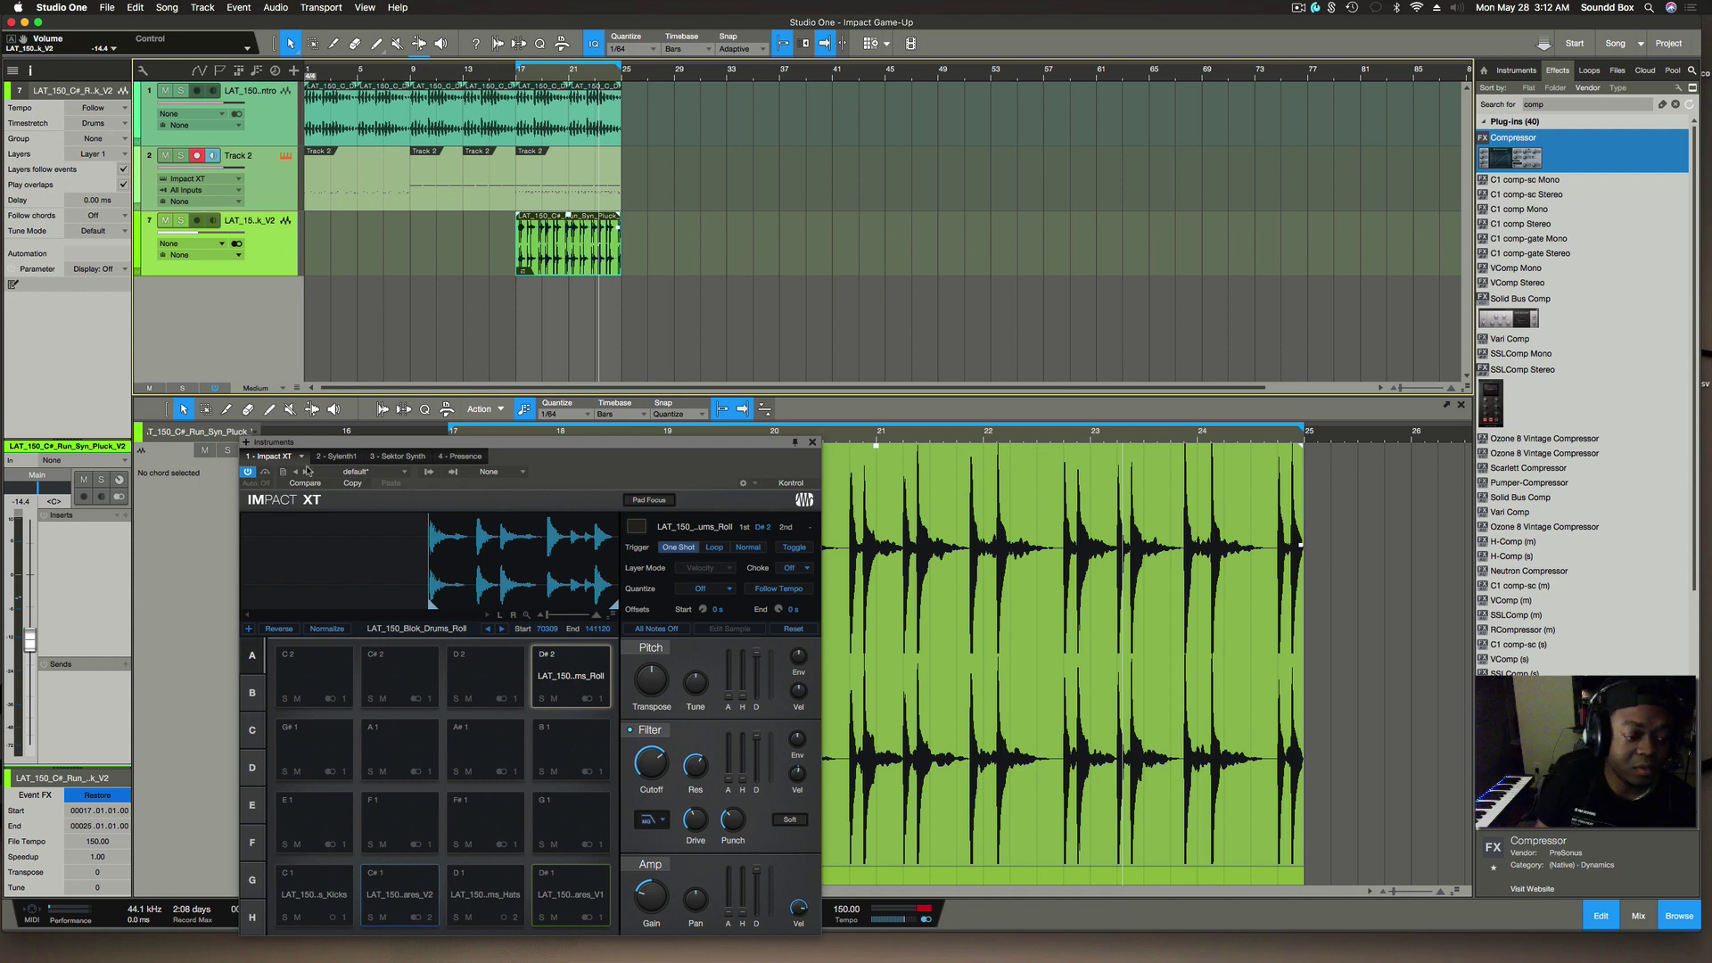
Open the Performance Monitor and show its device list to examine the CPU load of each plug-in.
click(80, 915)
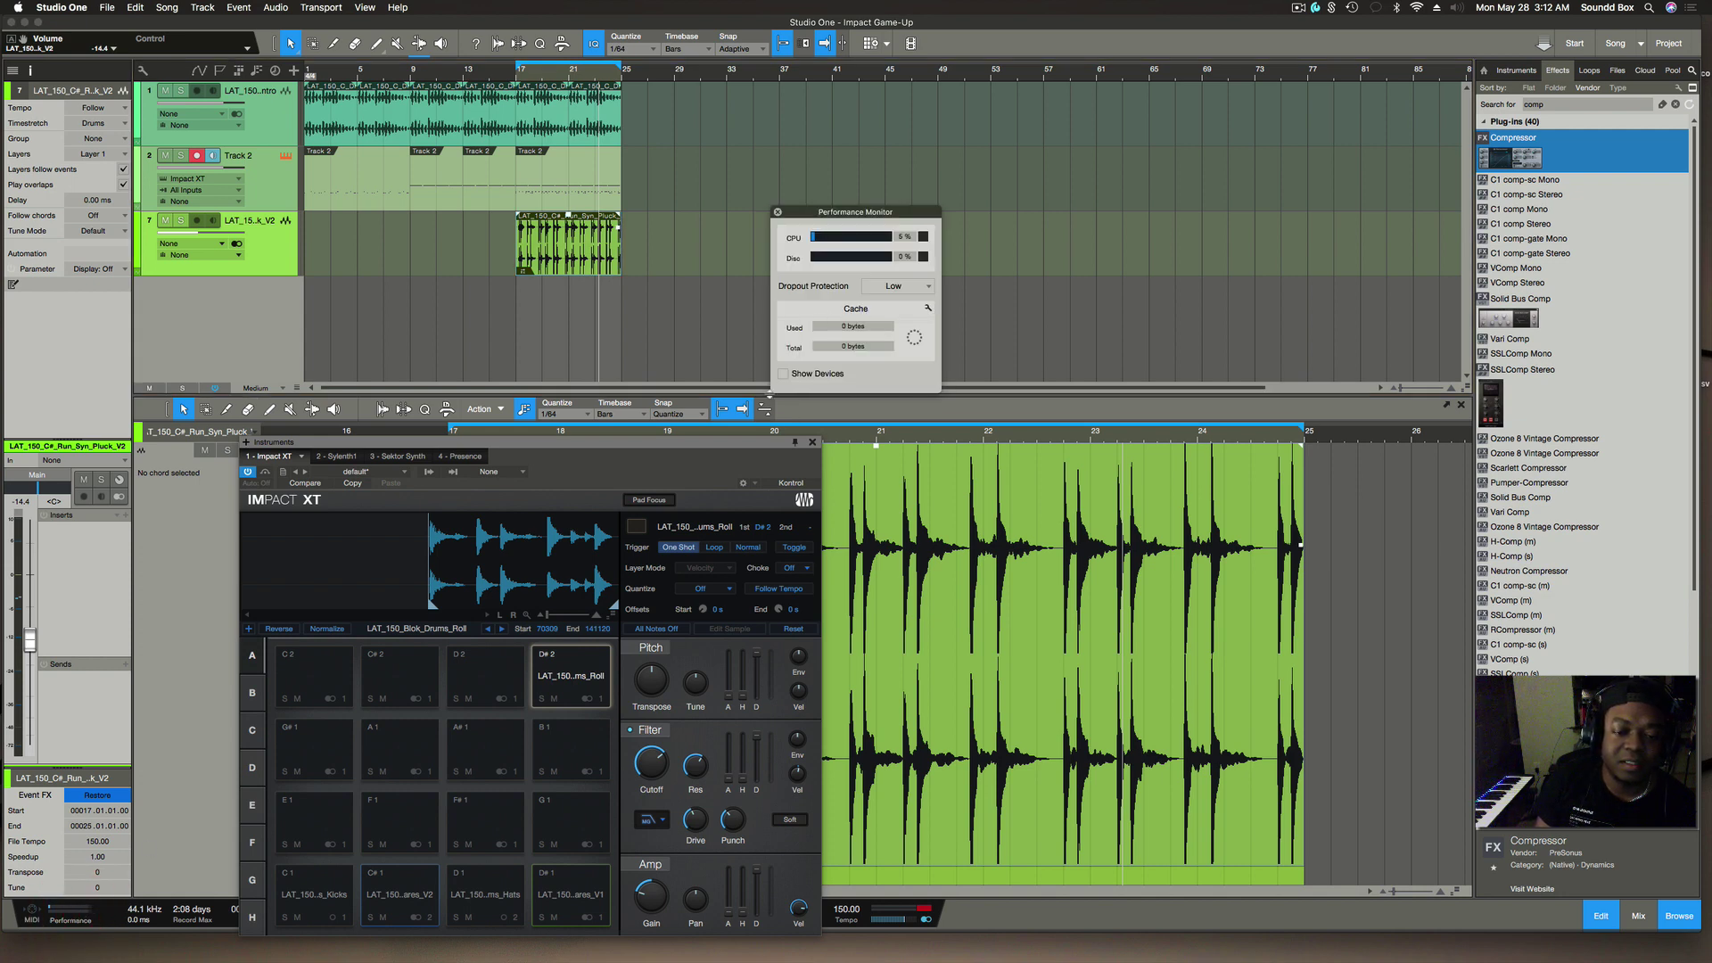
click(783, 373)
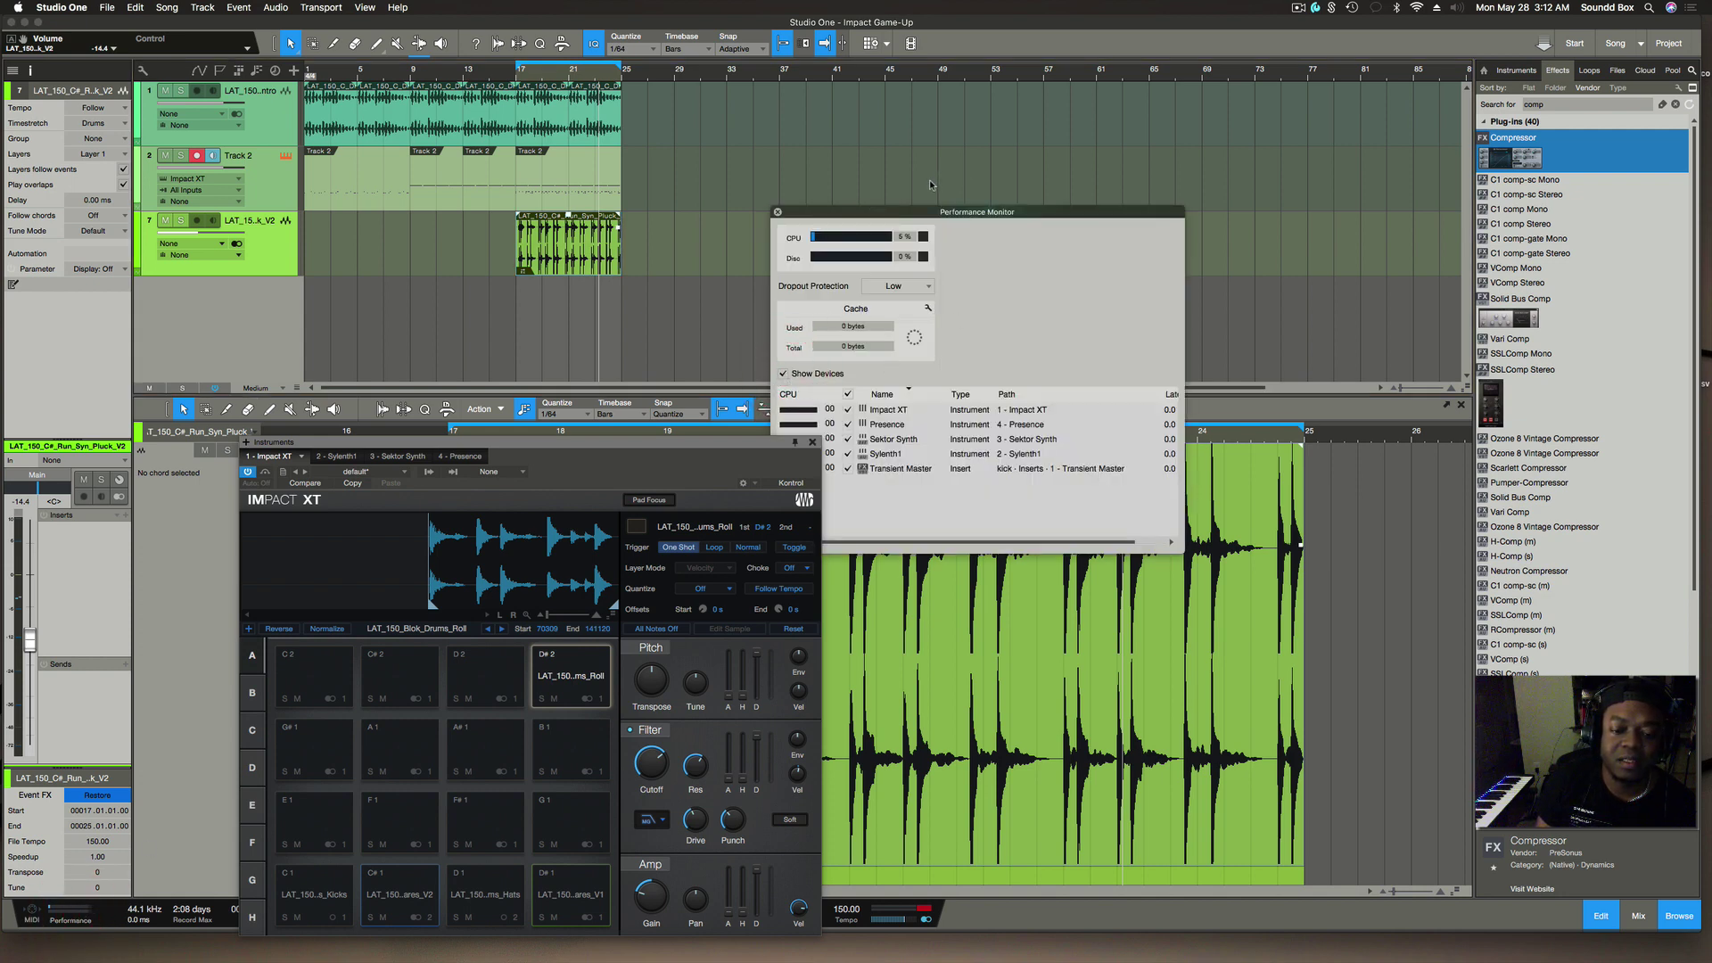
Restore the pluck's live event effects and arrange the Performance Monitor and Impact XT windows so both stay readable.
drag(898, 213, 1155, 90)
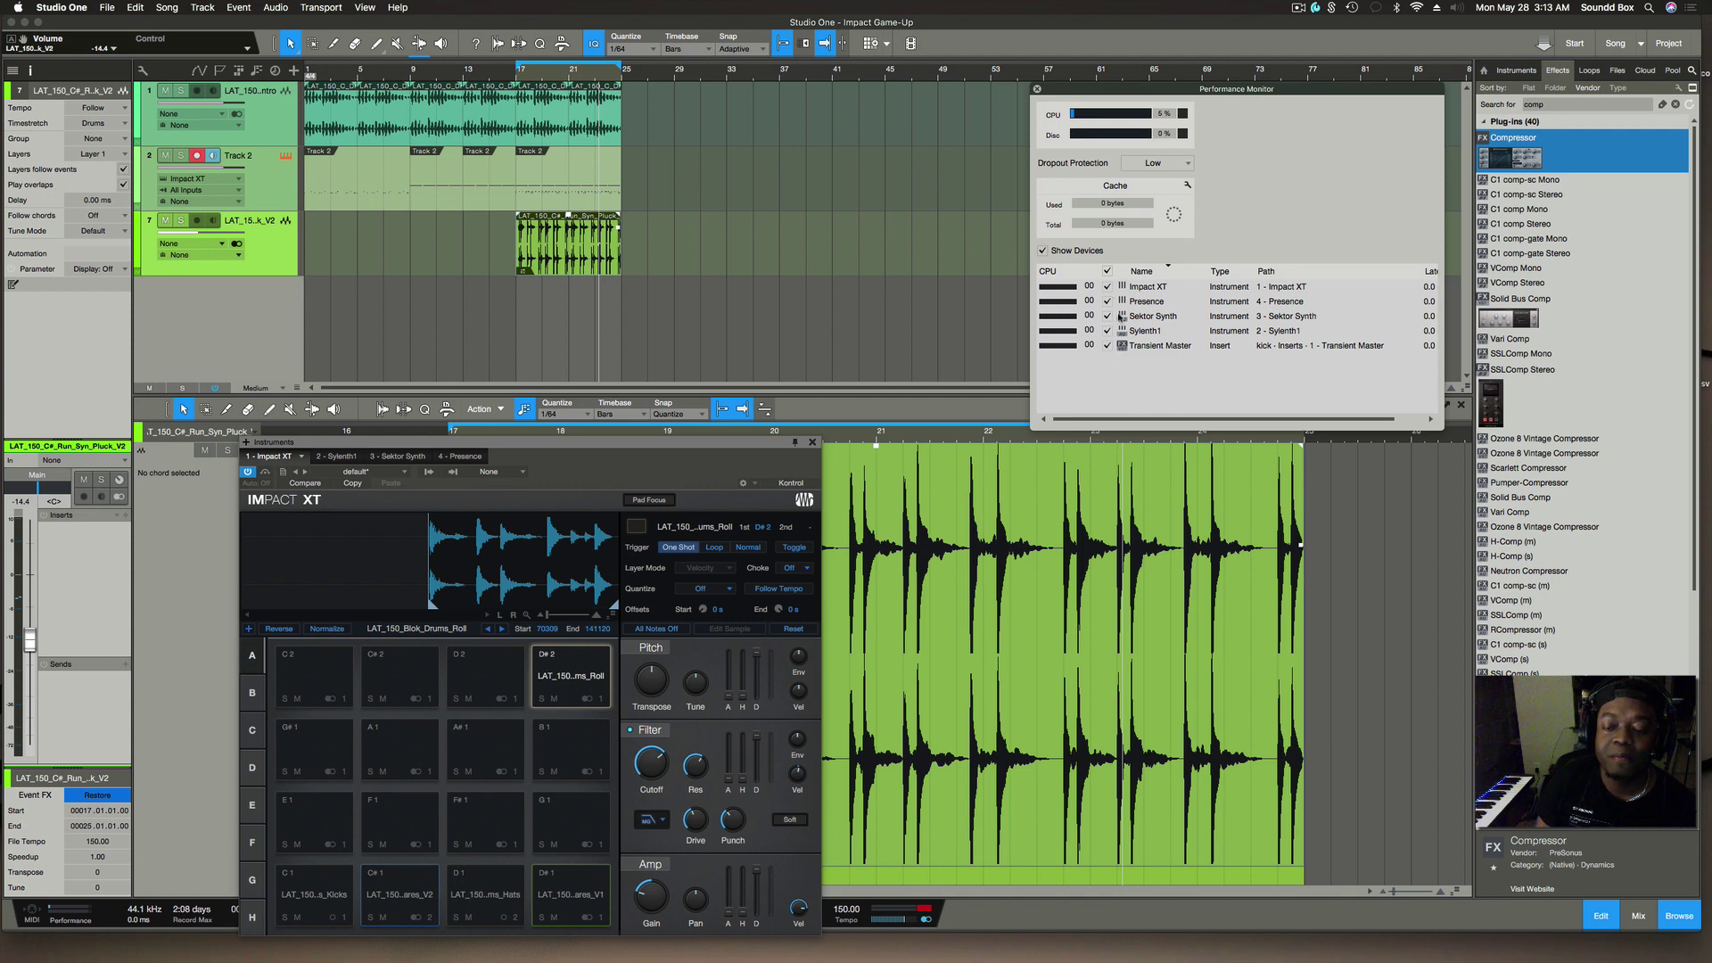
click(97, 796)
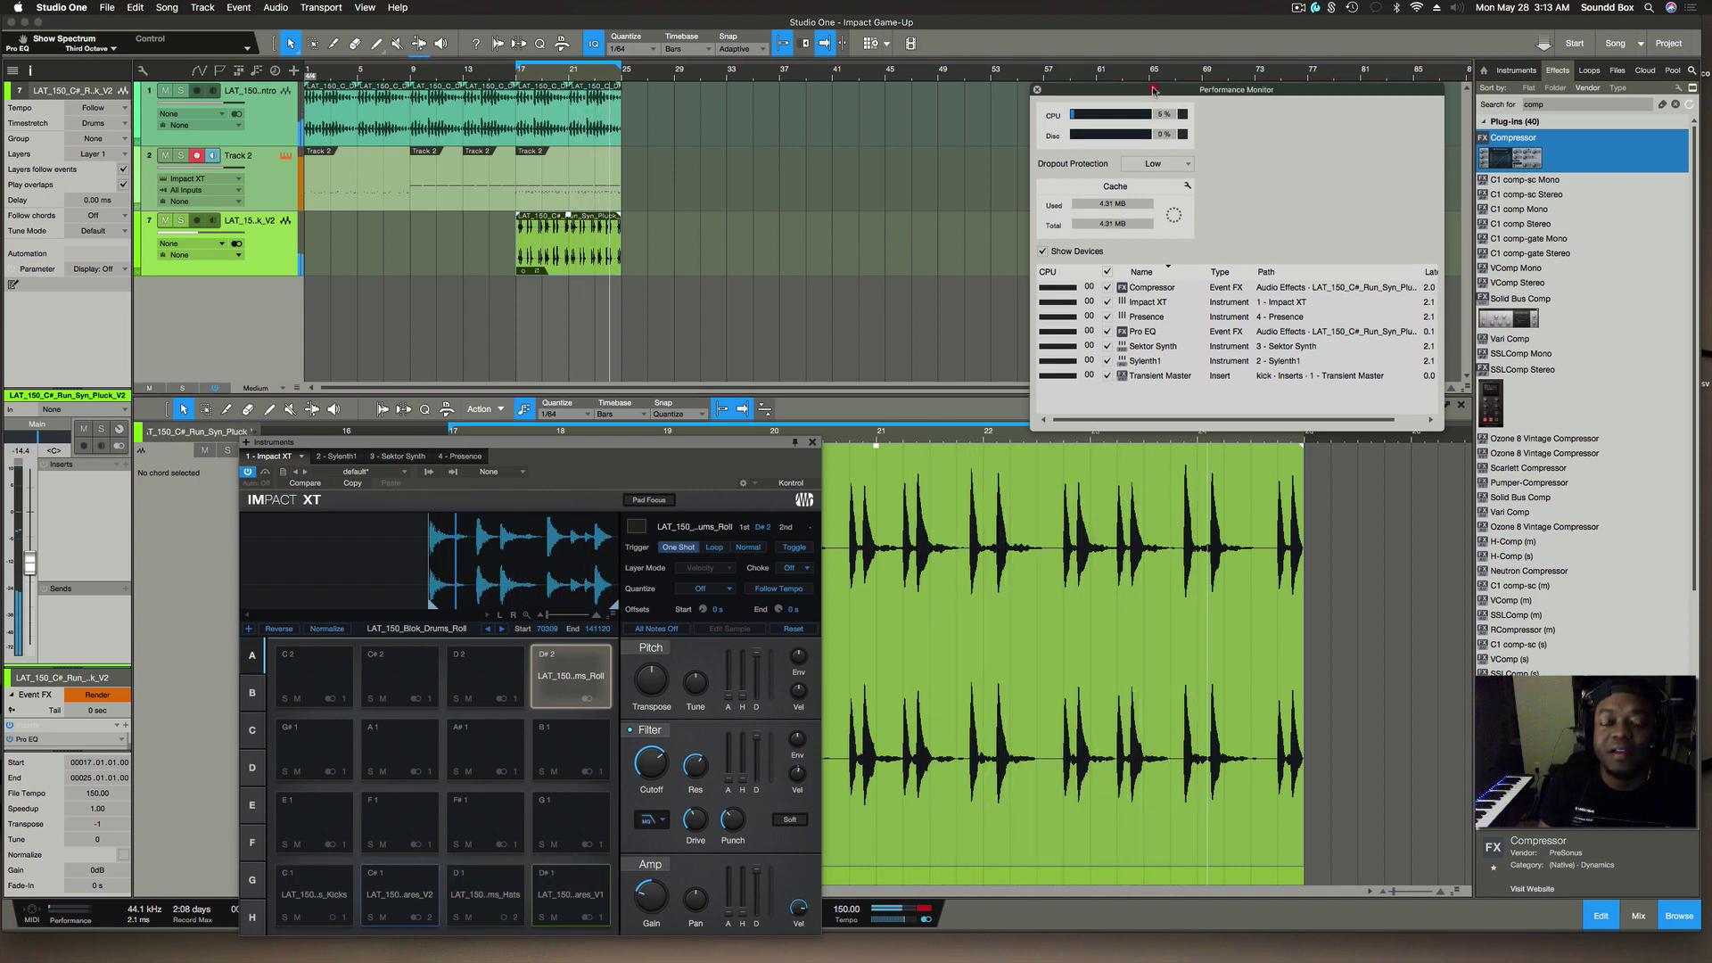
drag(1155, 90, 1062, 94)
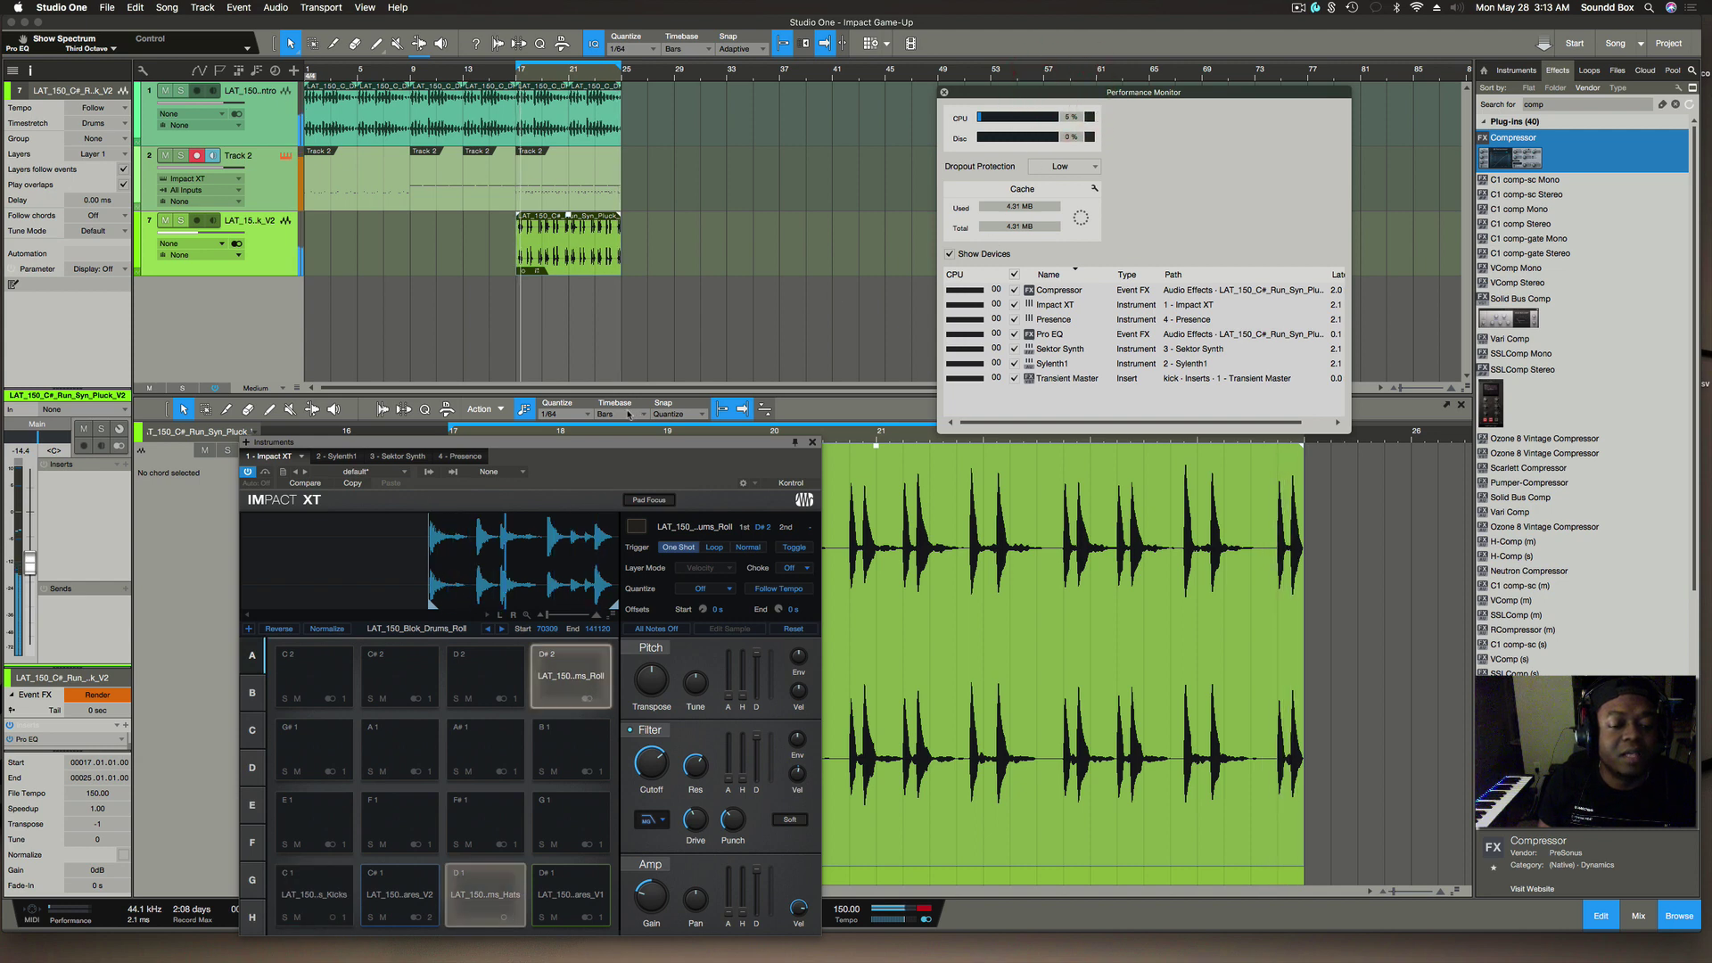
drag(620, 444, 669, 337)
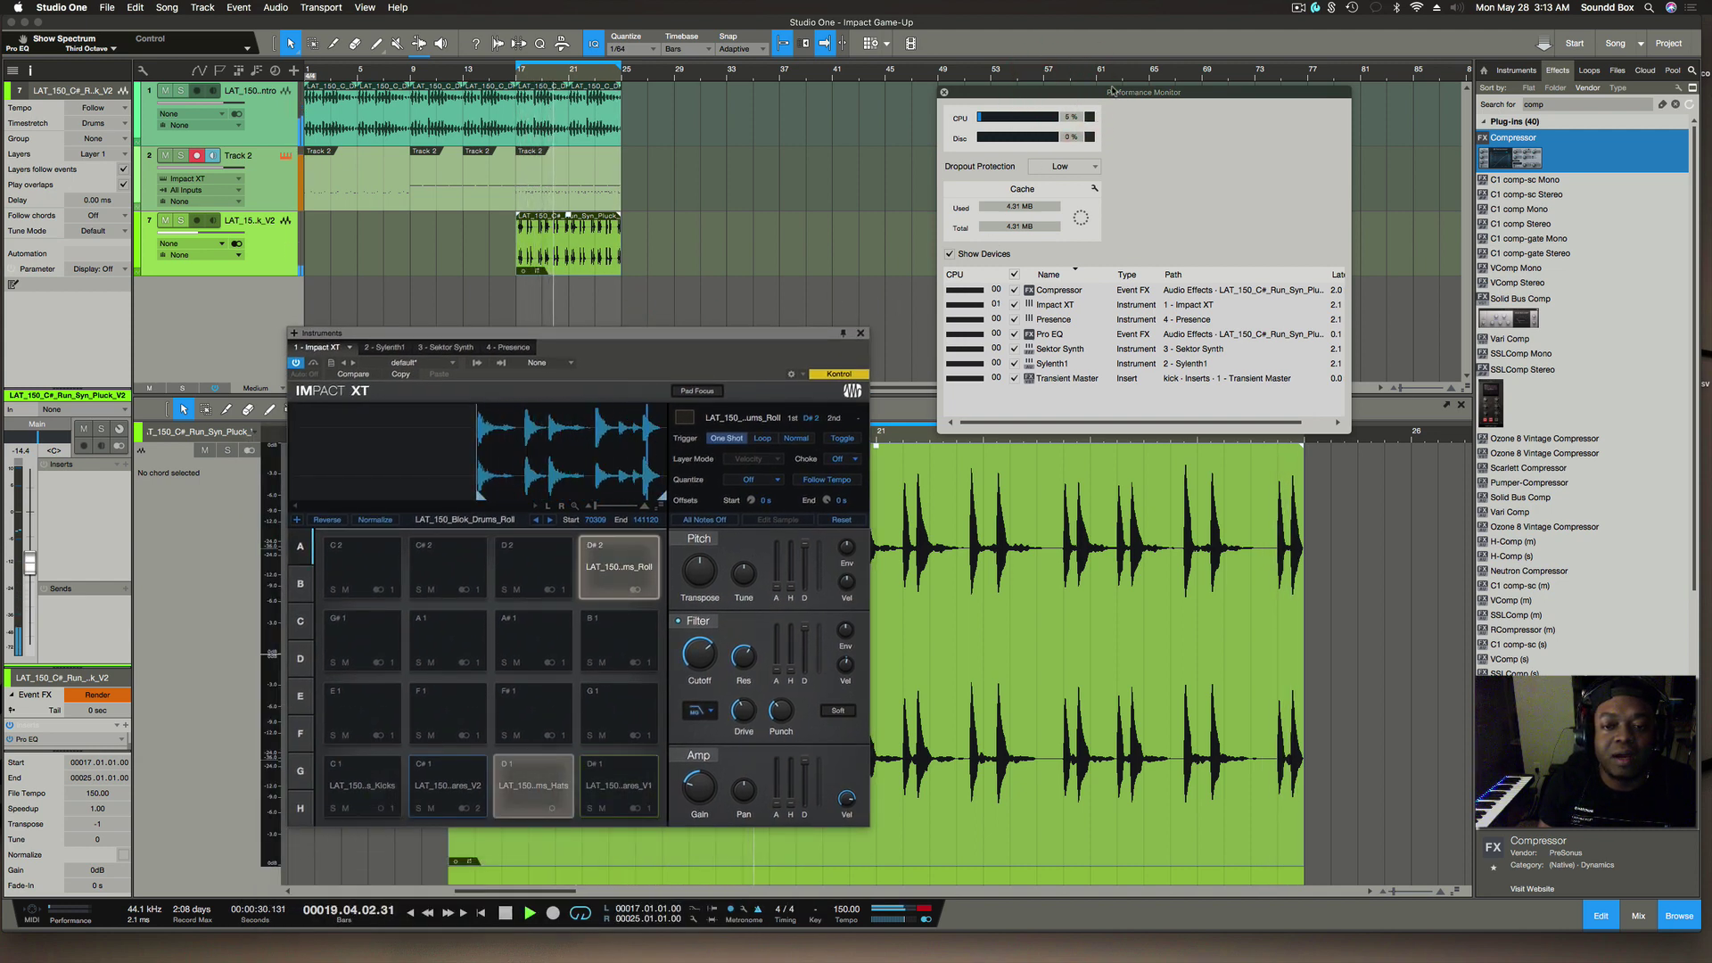
Play the song while watching the device CPU load, and render the pluck's event effects again.
key(space)
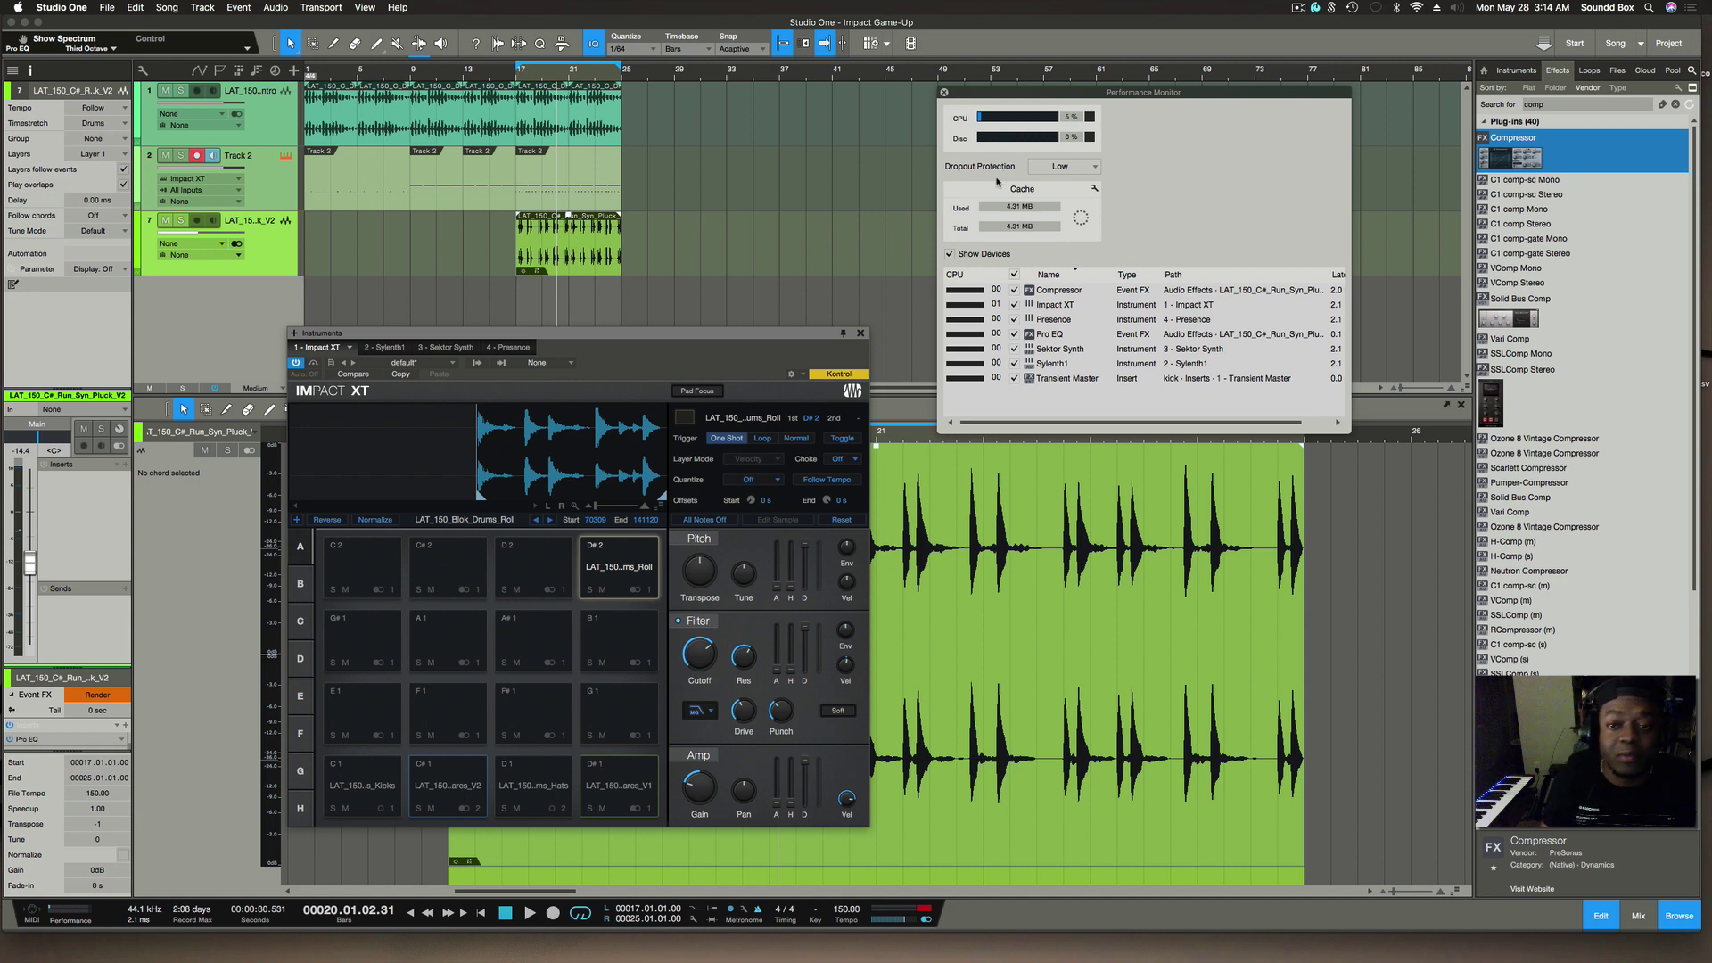
key(space)
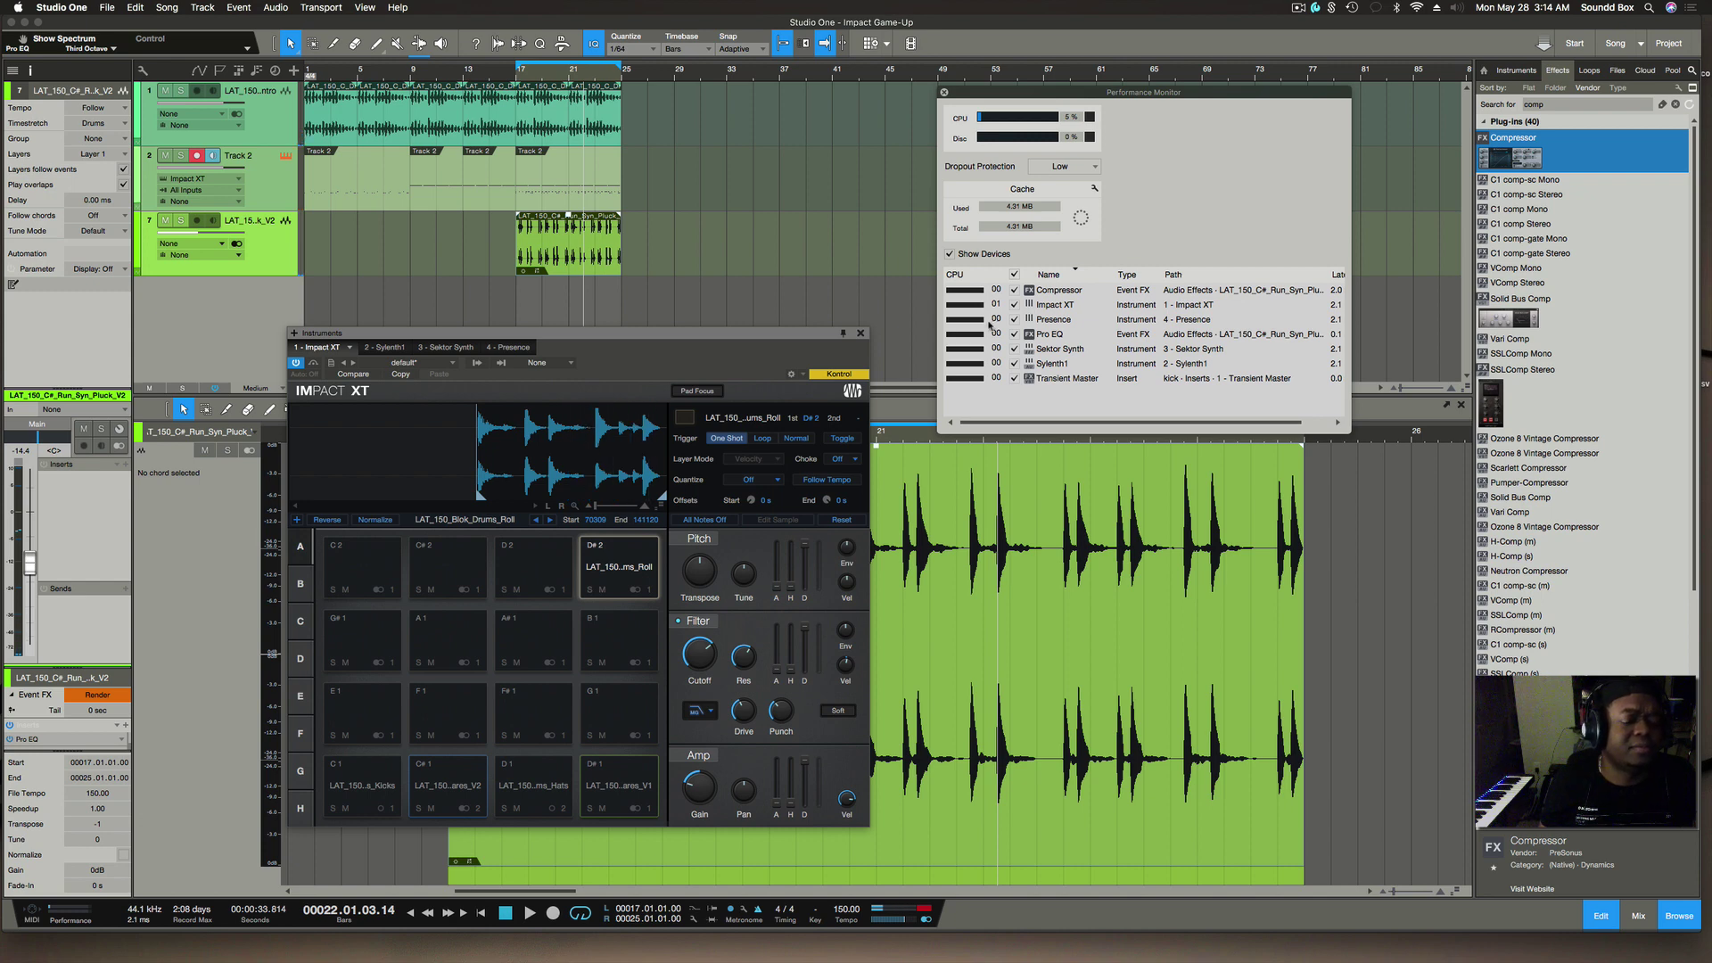
key(space)
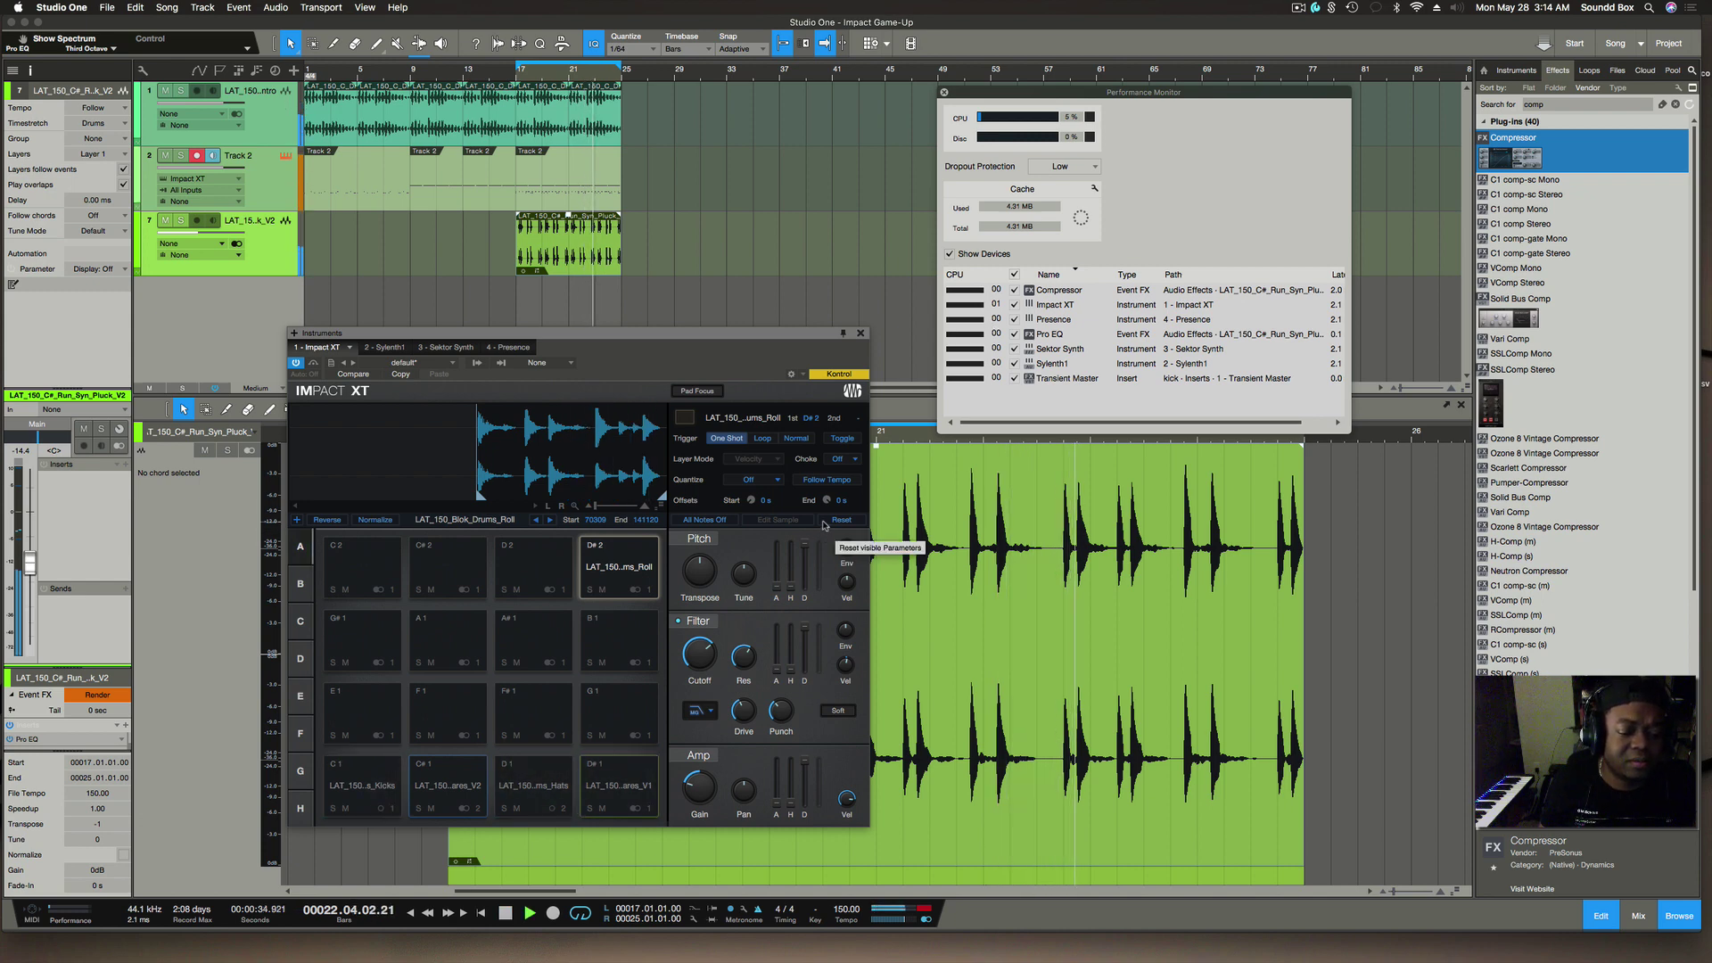
key(space)
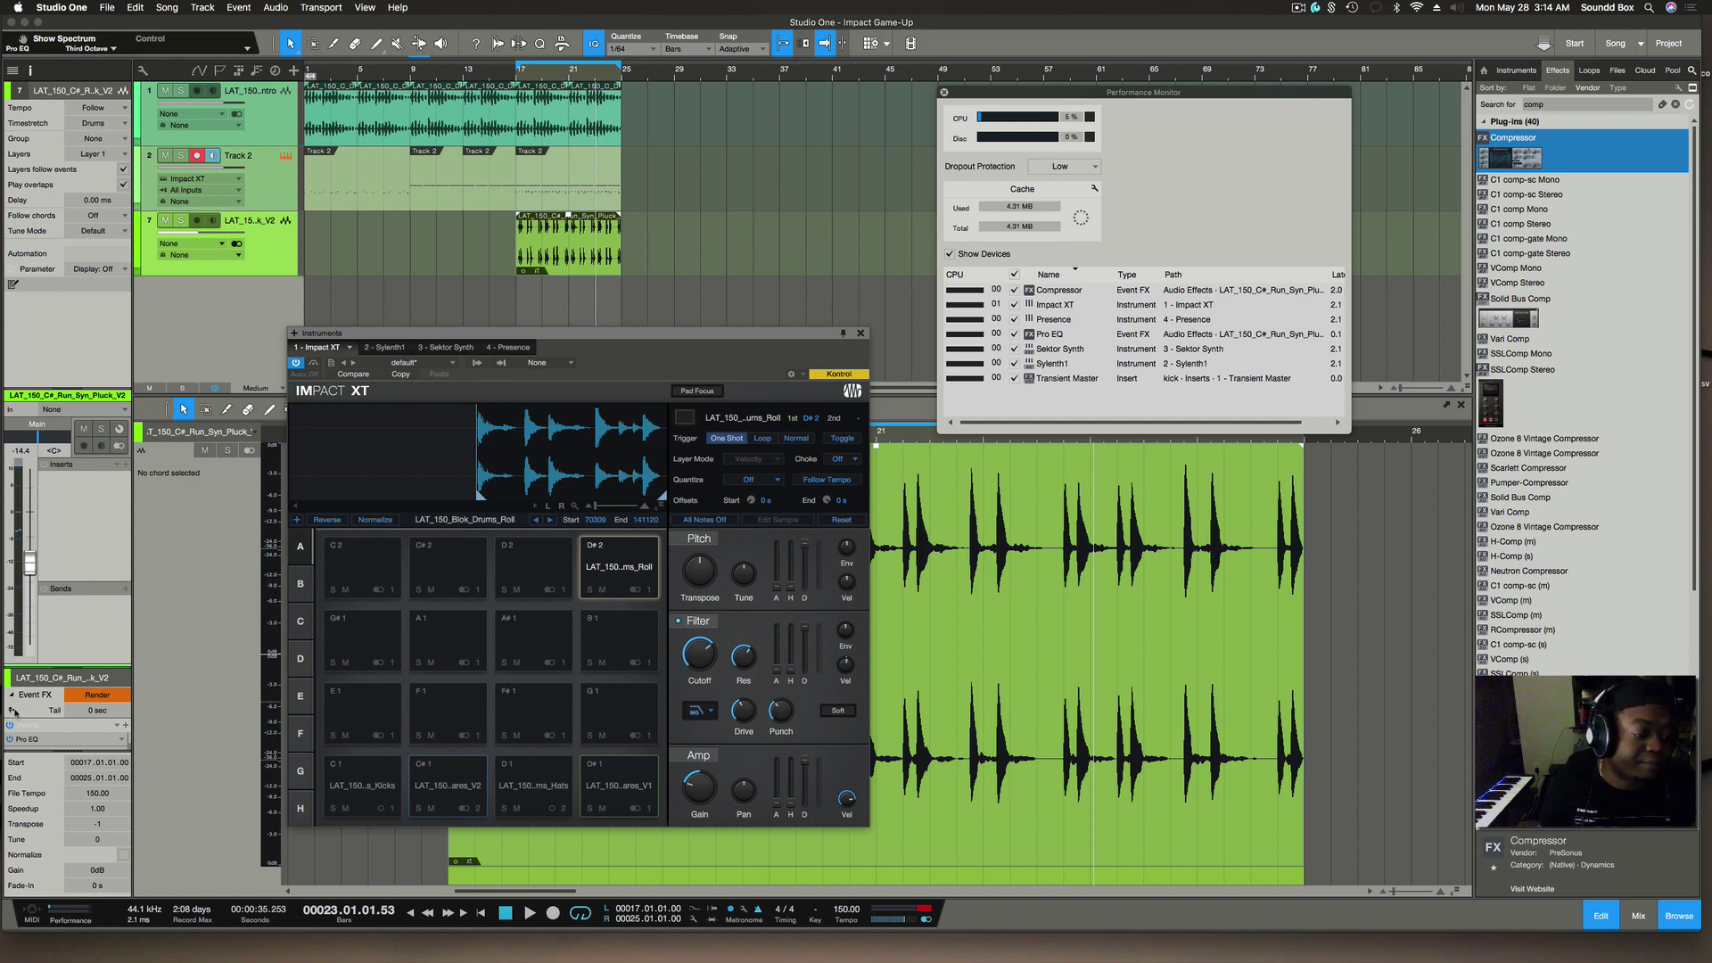
click(106, 696)
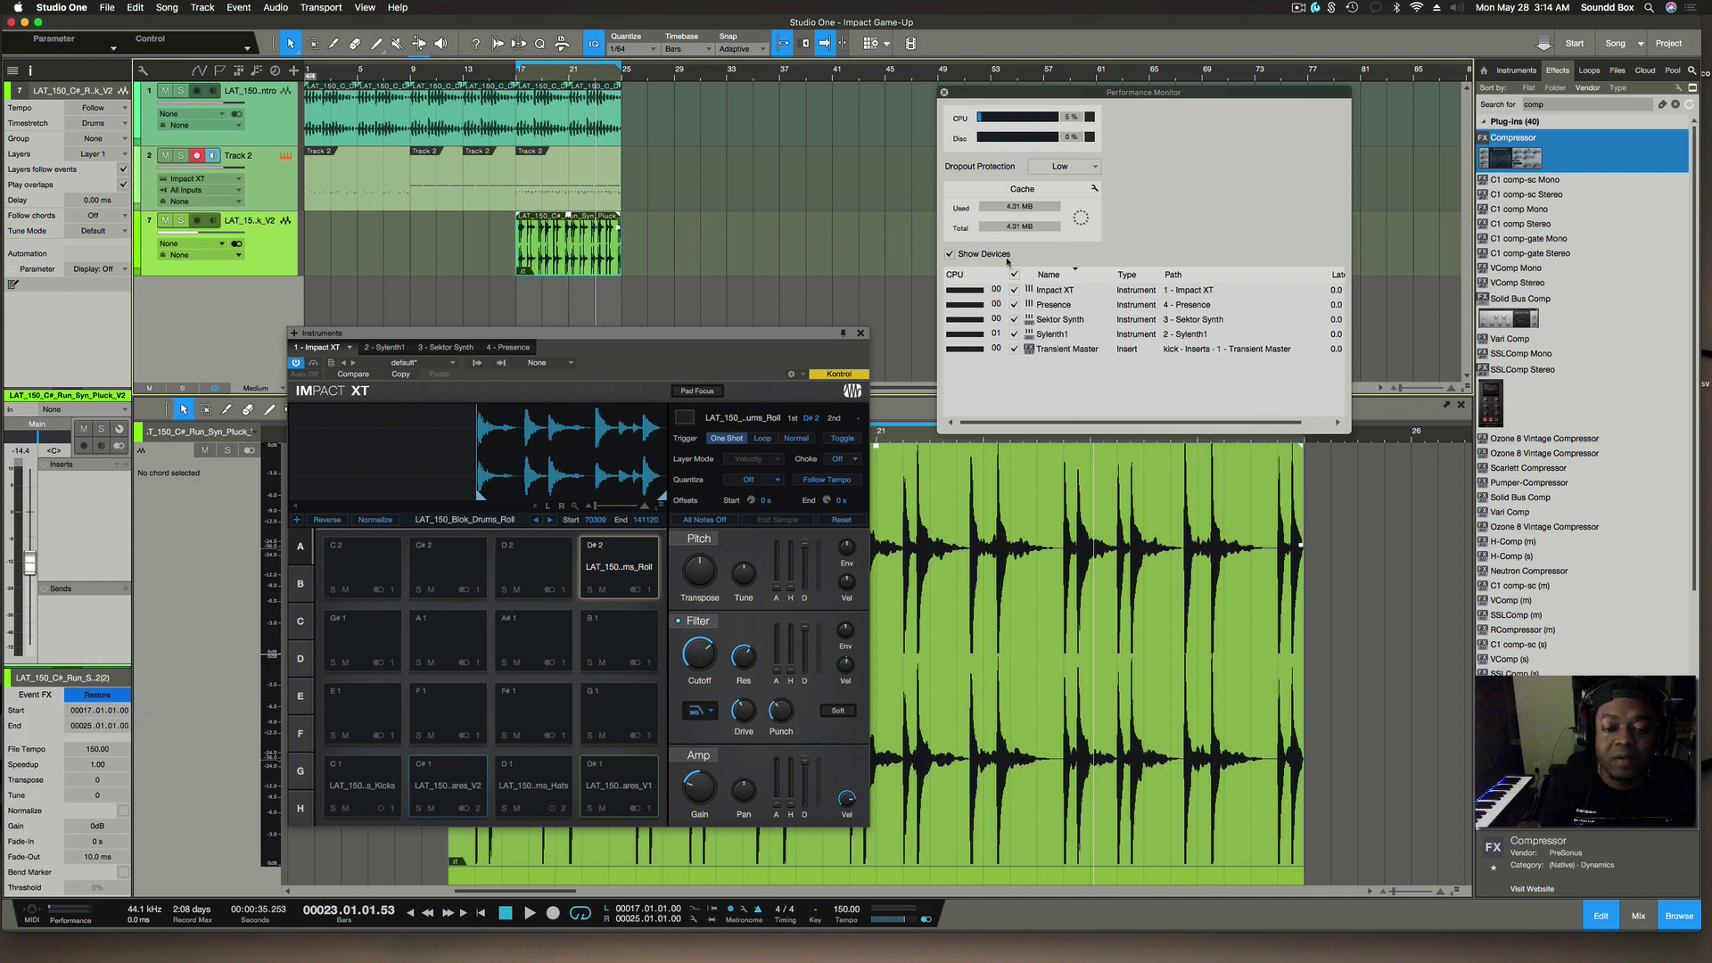
Preview LAT_150_Drums_2_Kicks.wav and LAT_150_Drums_3_Kicks.wav from the LAT_DRUM_LPS folder in Finder.
key(space)
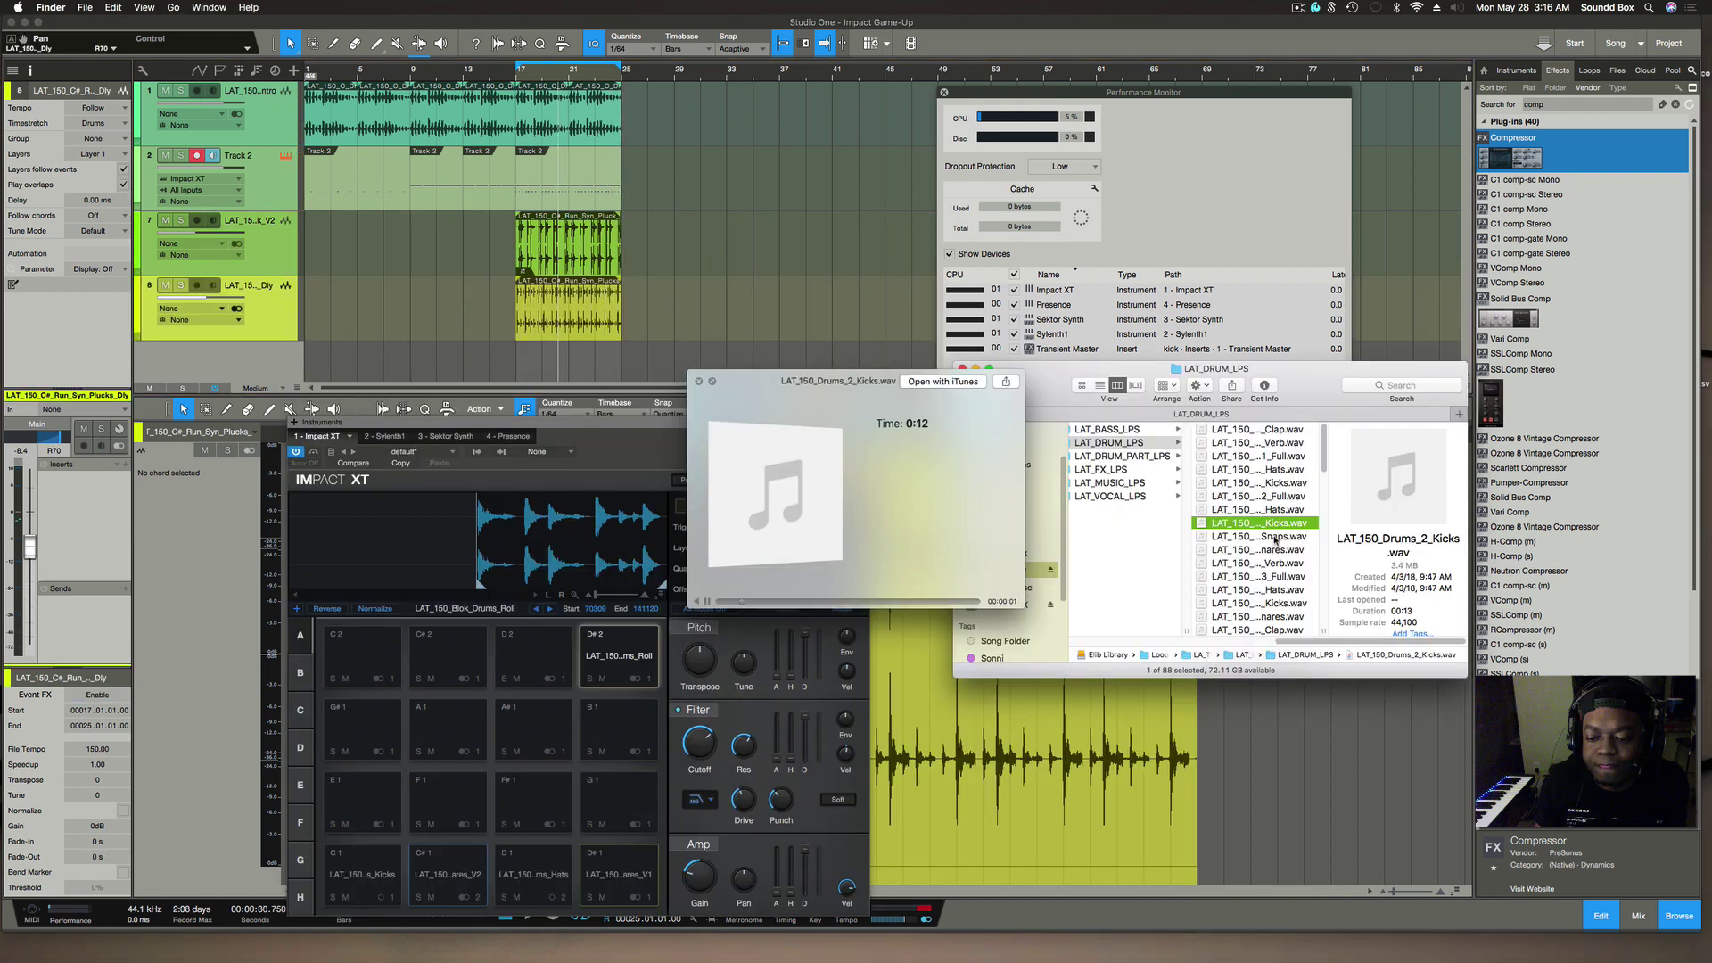
click(1275, 604)
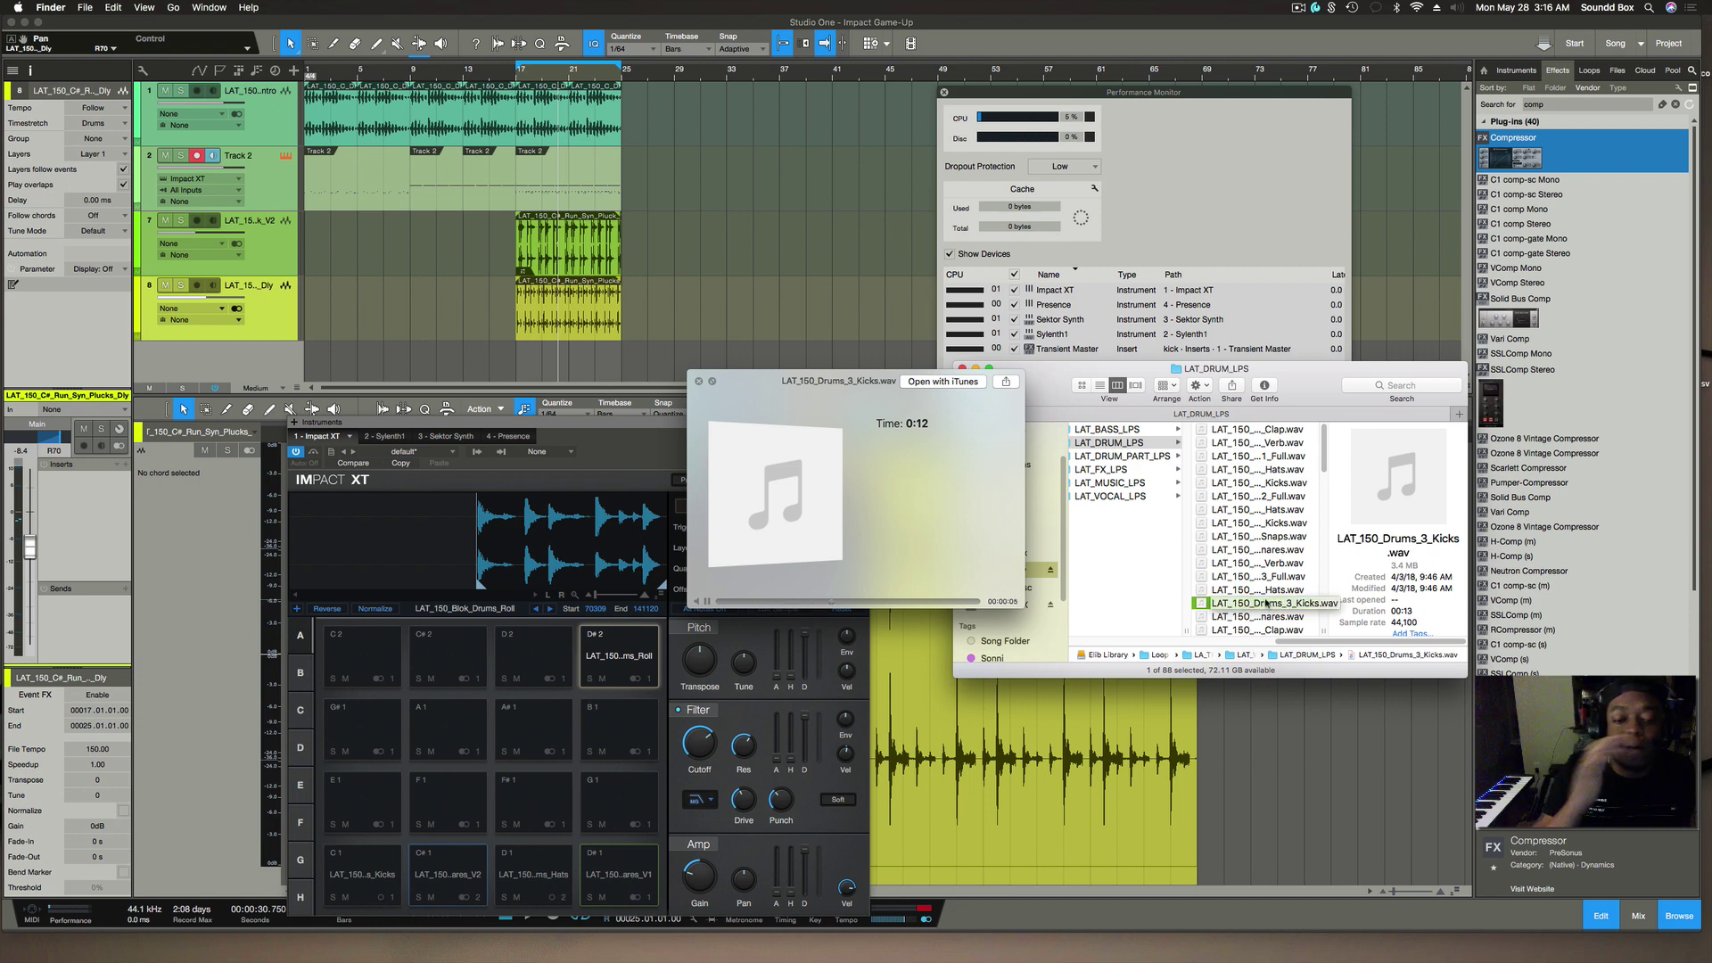
key(space)
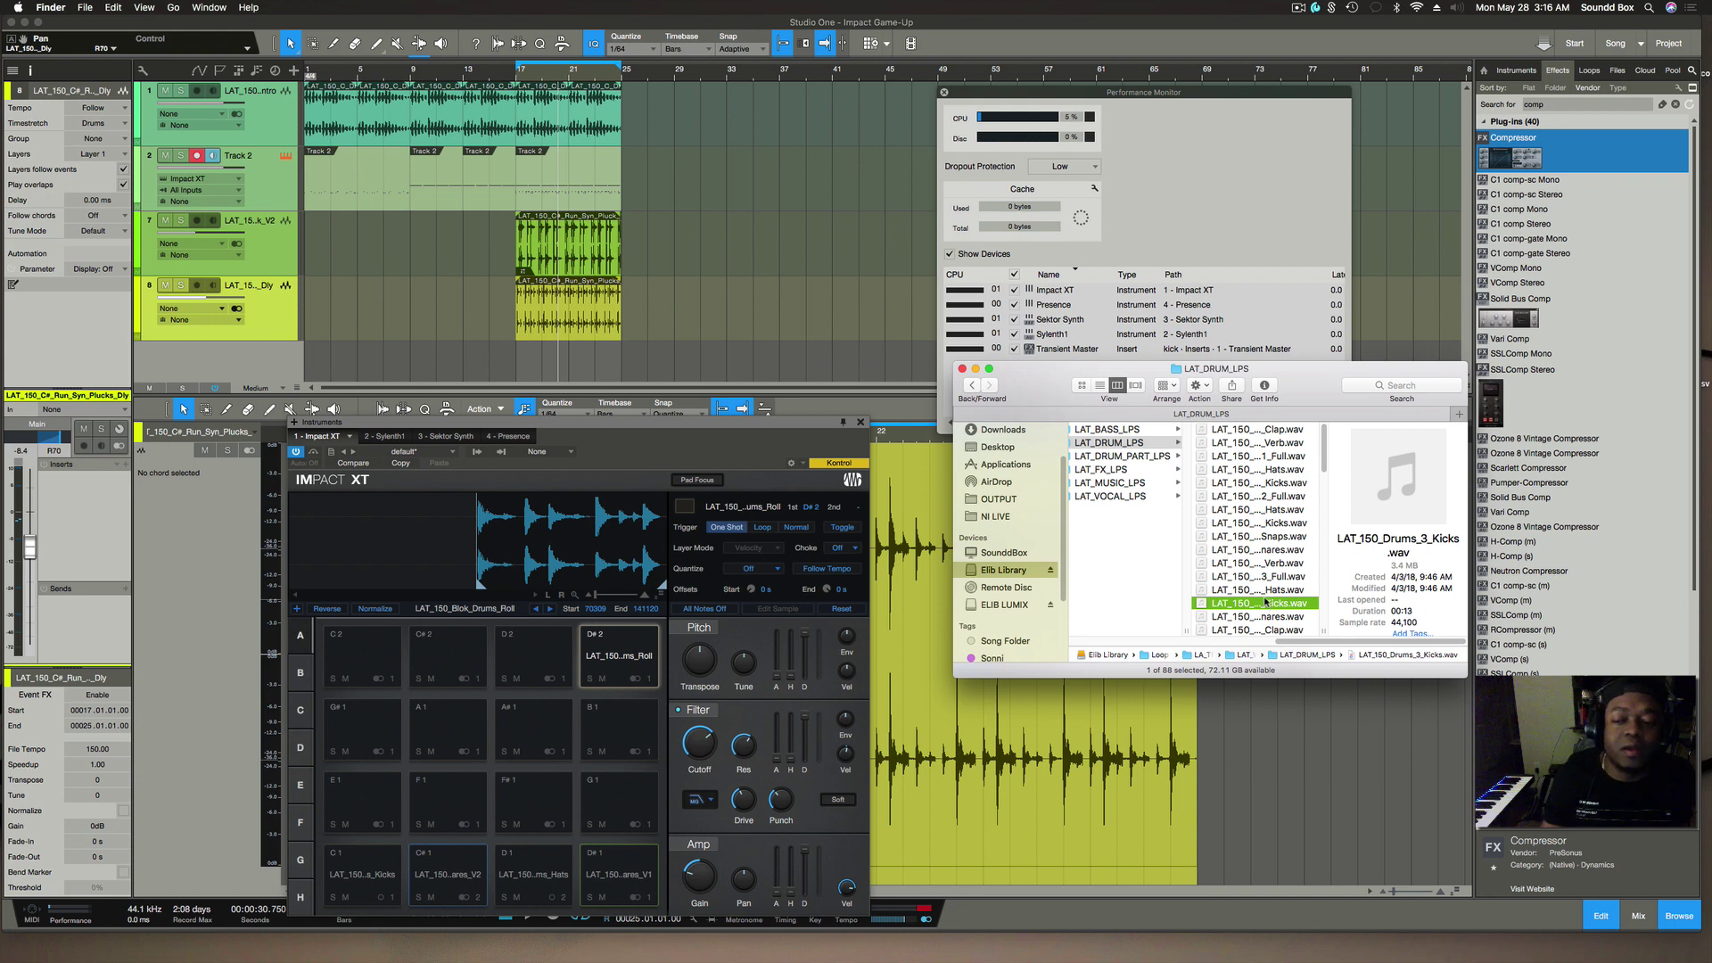
Return to Studio One, search the instruments for "sam", and add SampleOne on a new track below the delay pluck track.
click(856, 316)
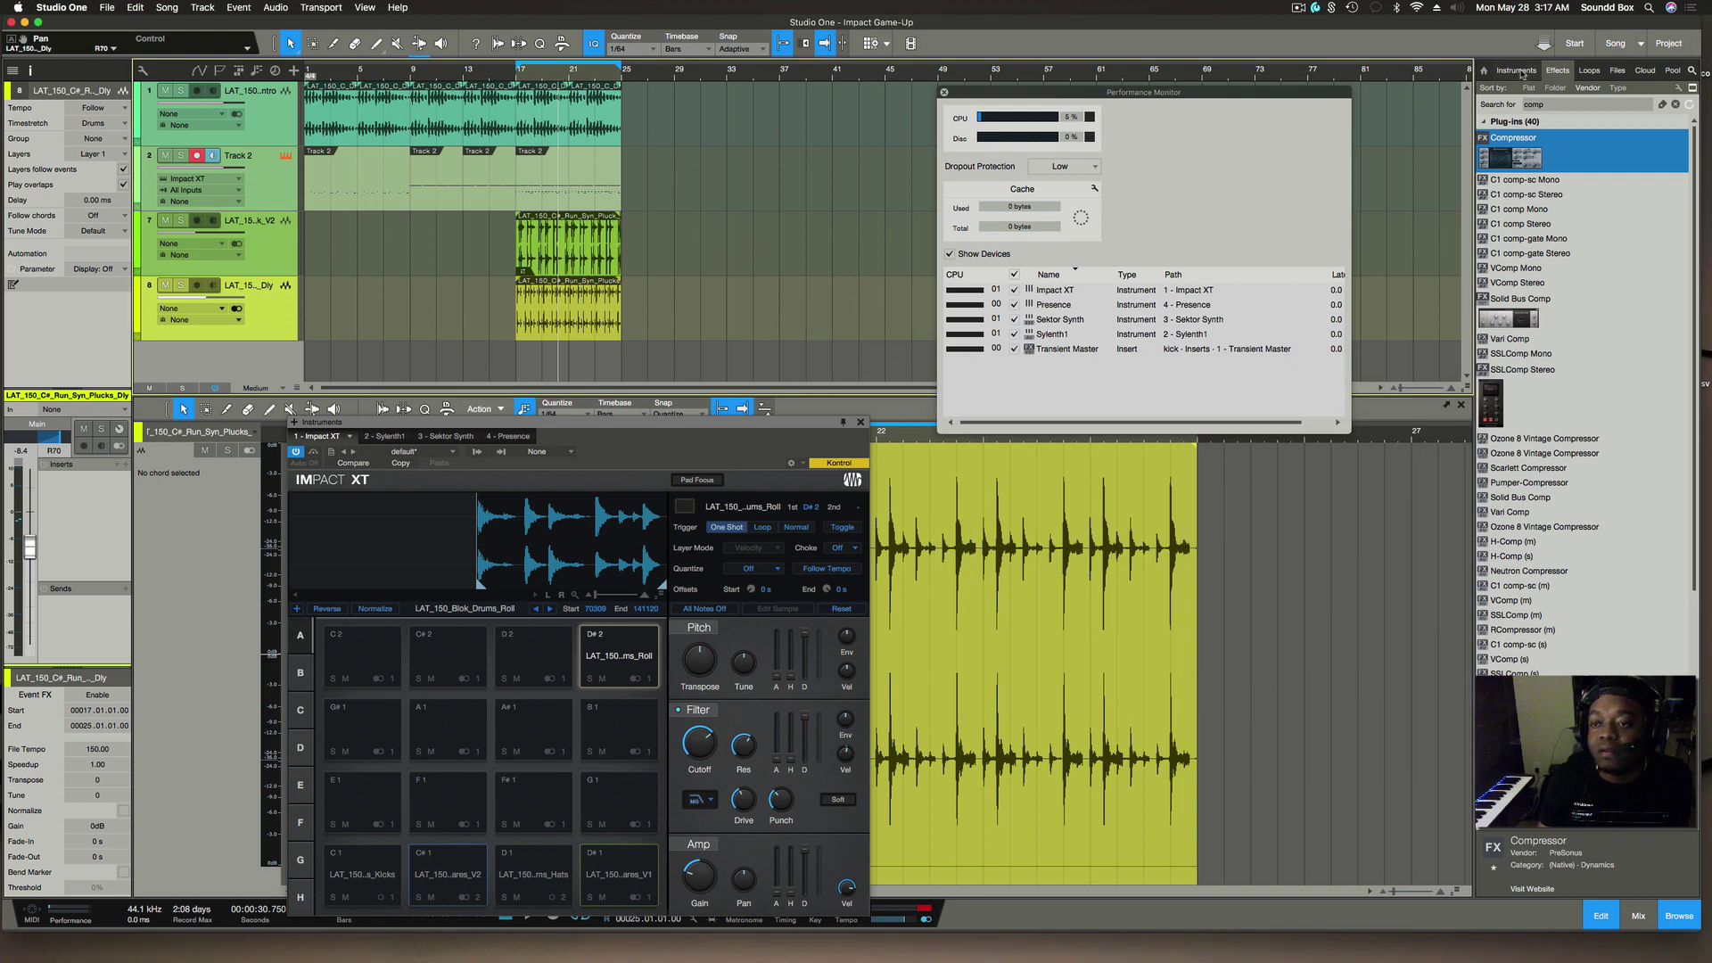
click(1519, 71)
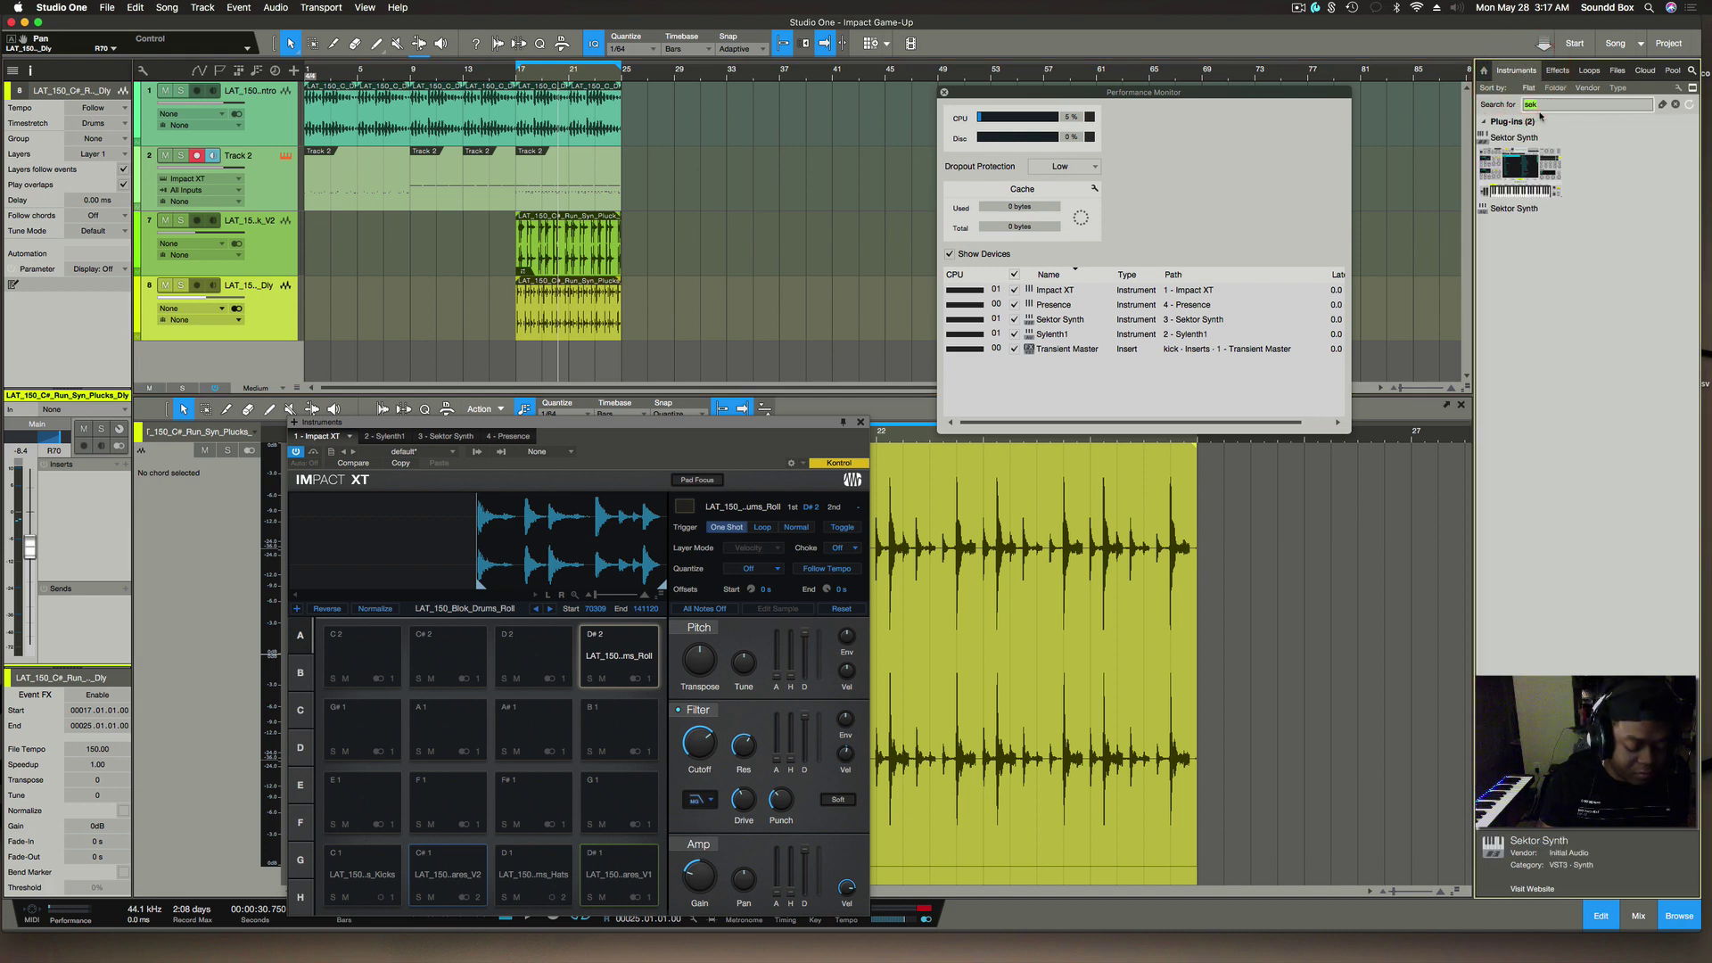
text(sam)
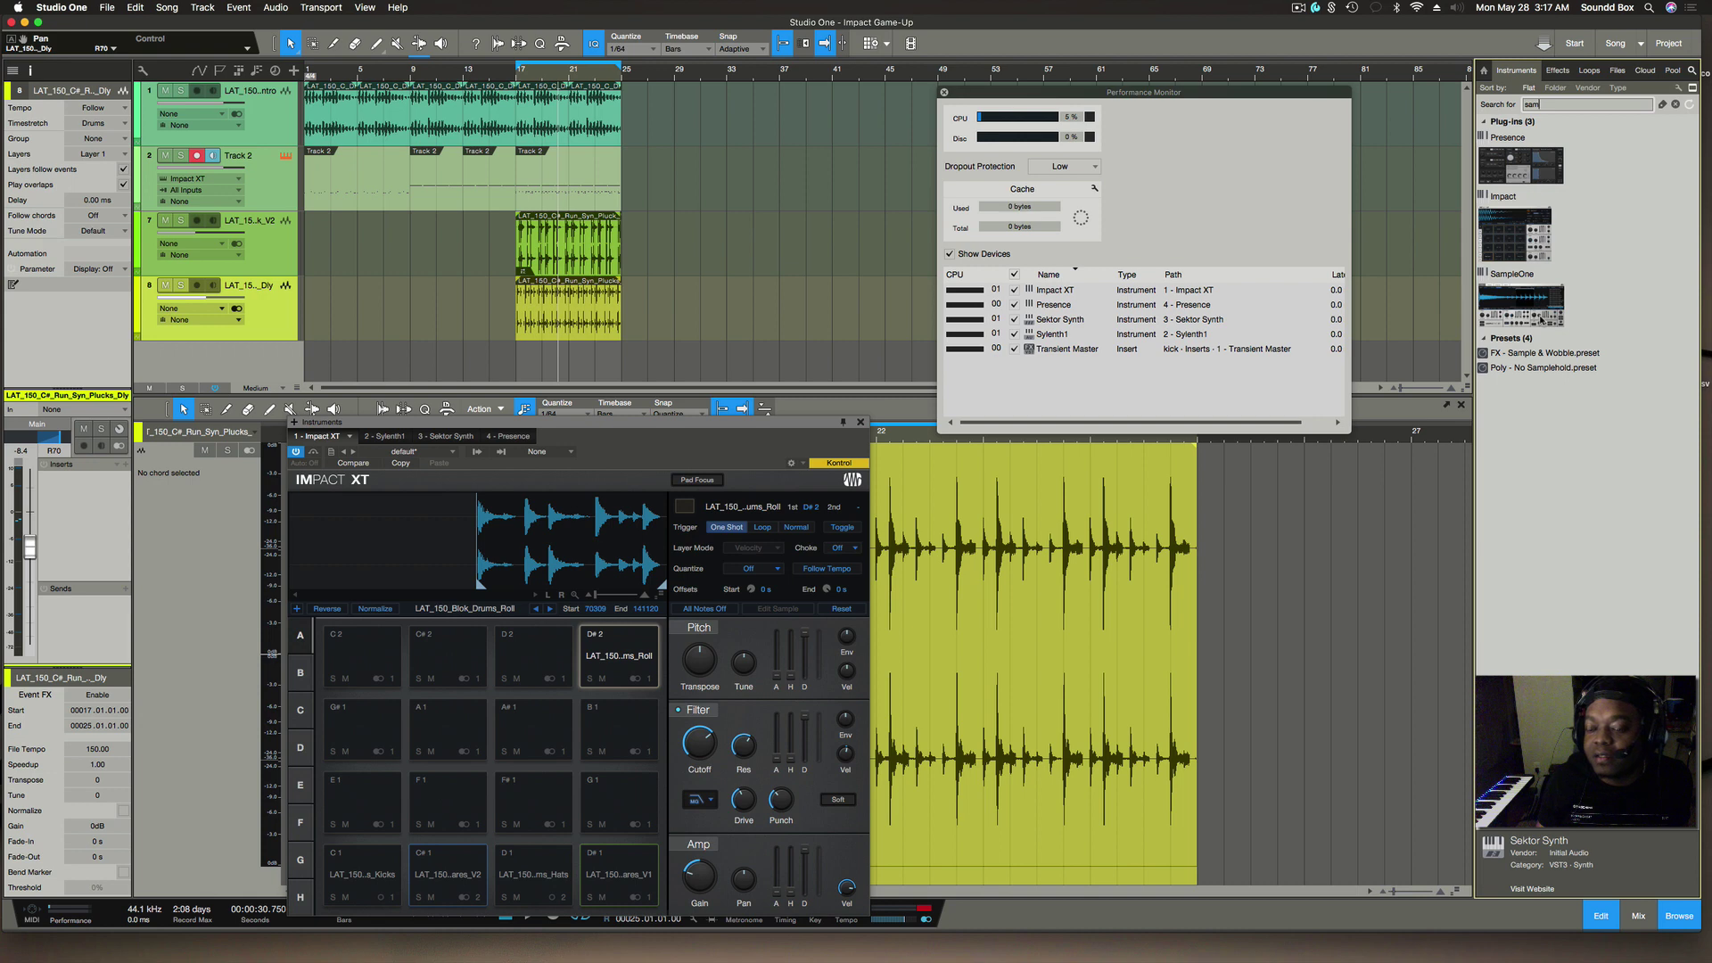
drag(1546, 315, 552, 350)
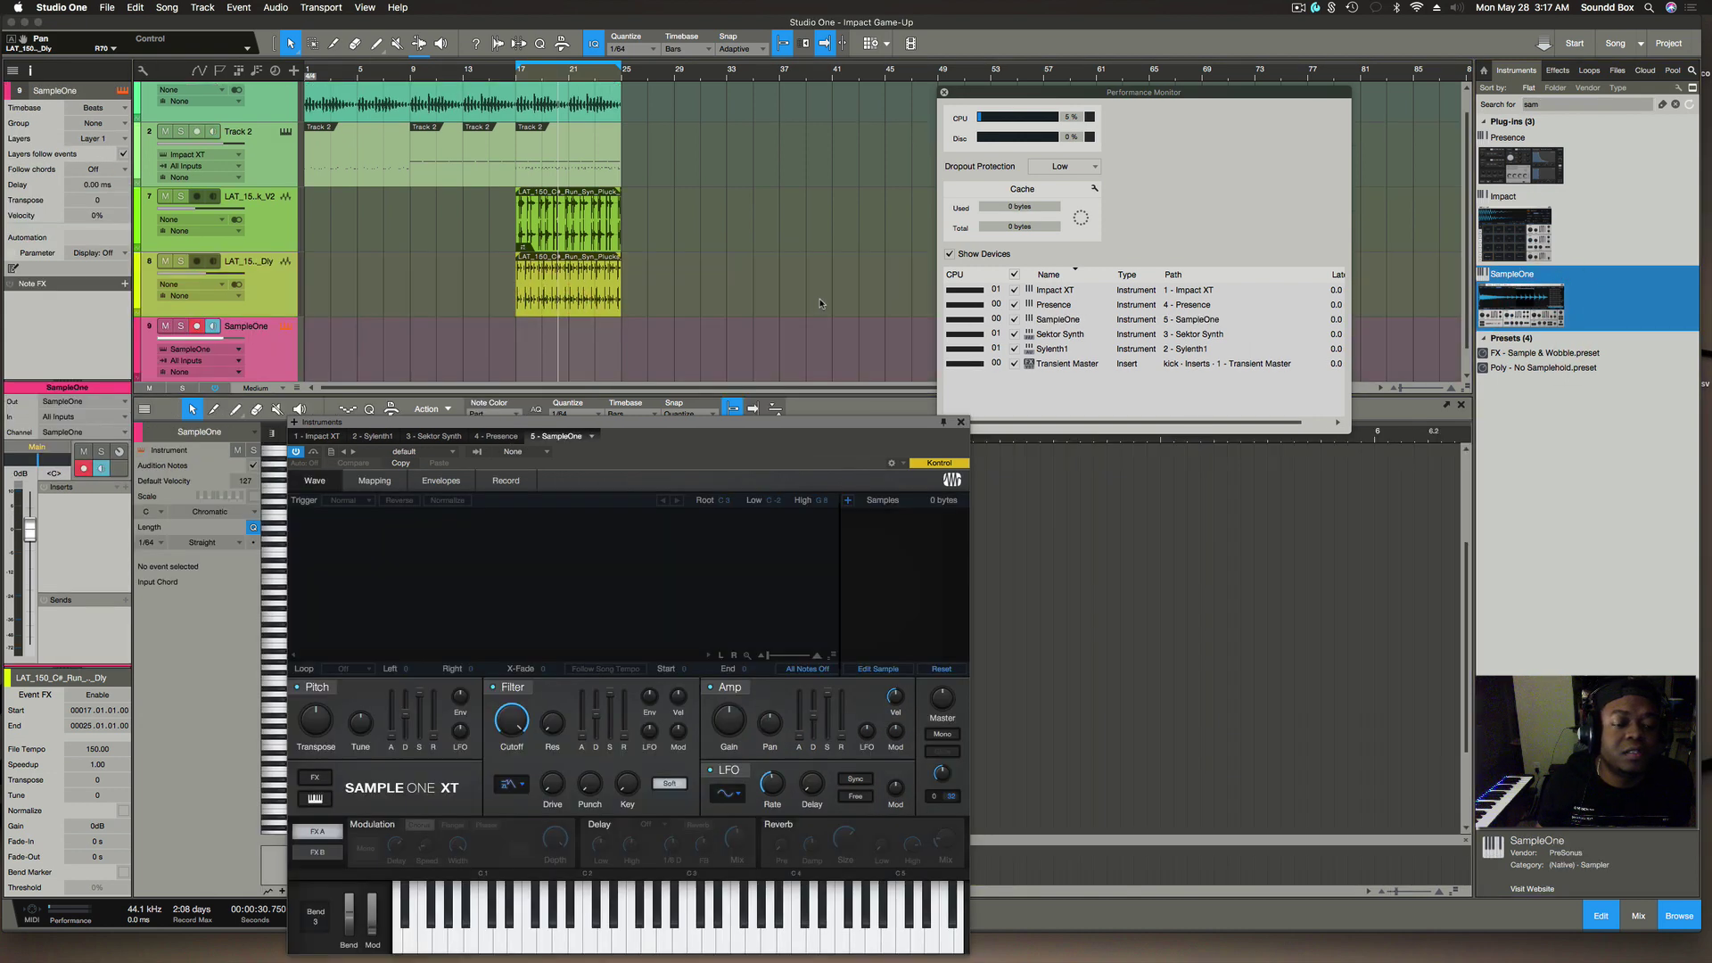
Load LAT_150_Drums_3_Kicks.wav from Finder into SampleOne and shorten the sample end so only the first kick remains.
key(super+Tab)
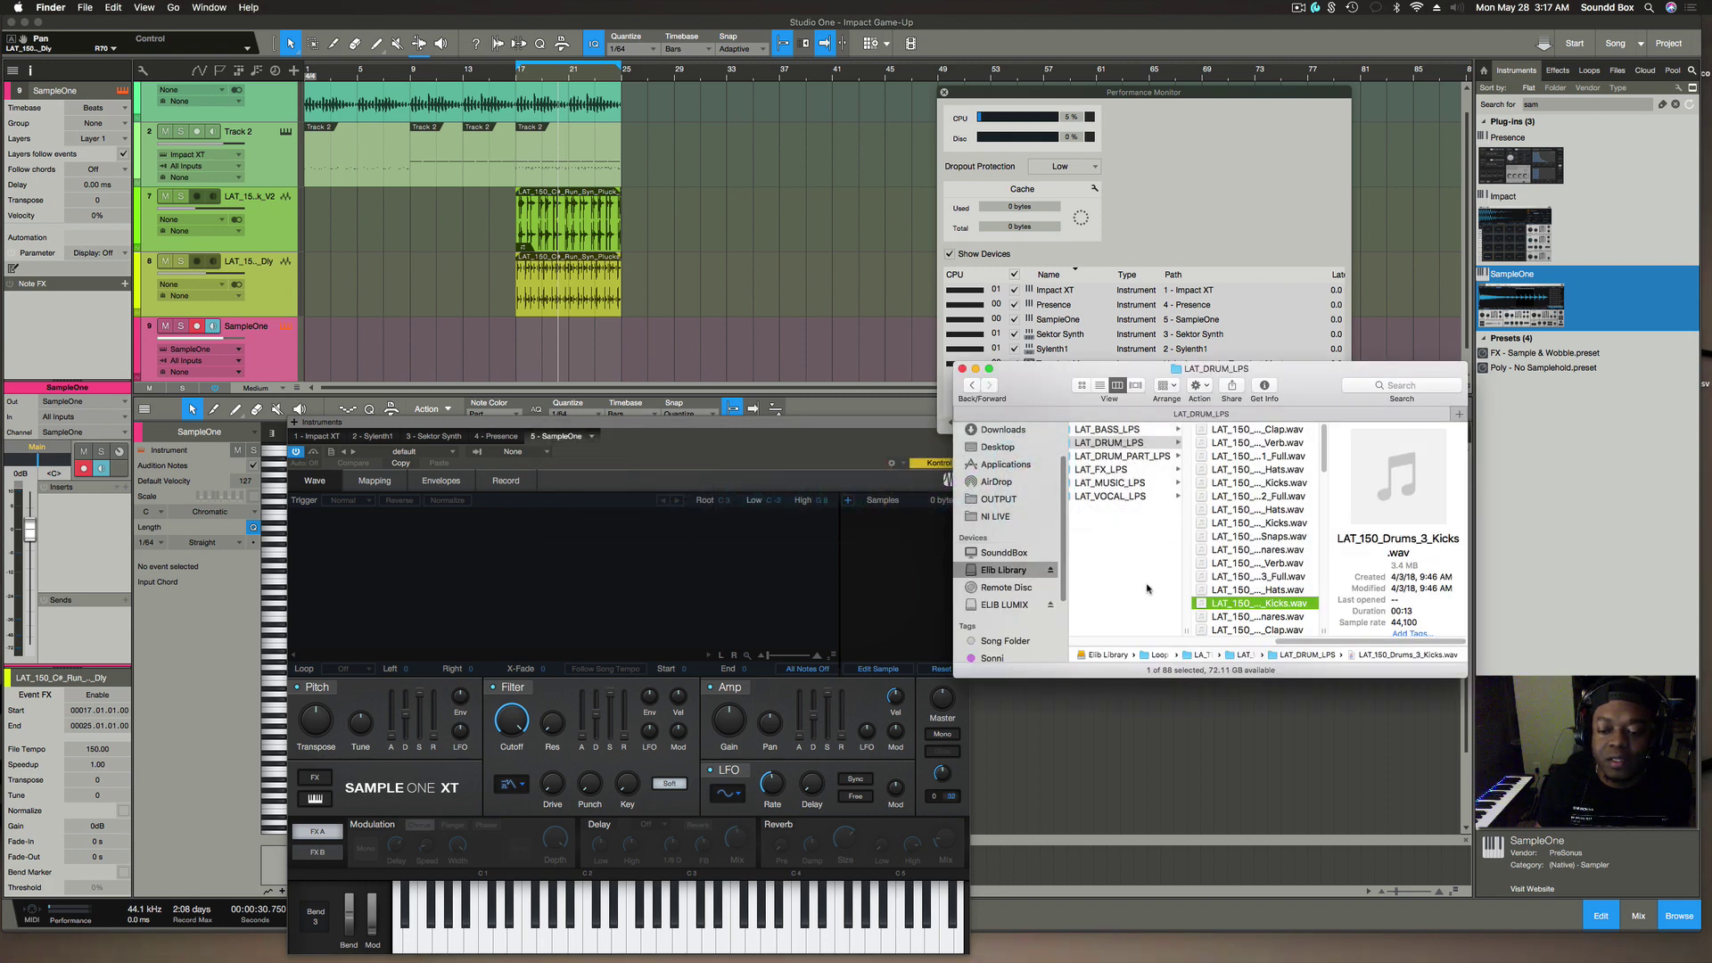
drag(1219, 603, 642, 582)
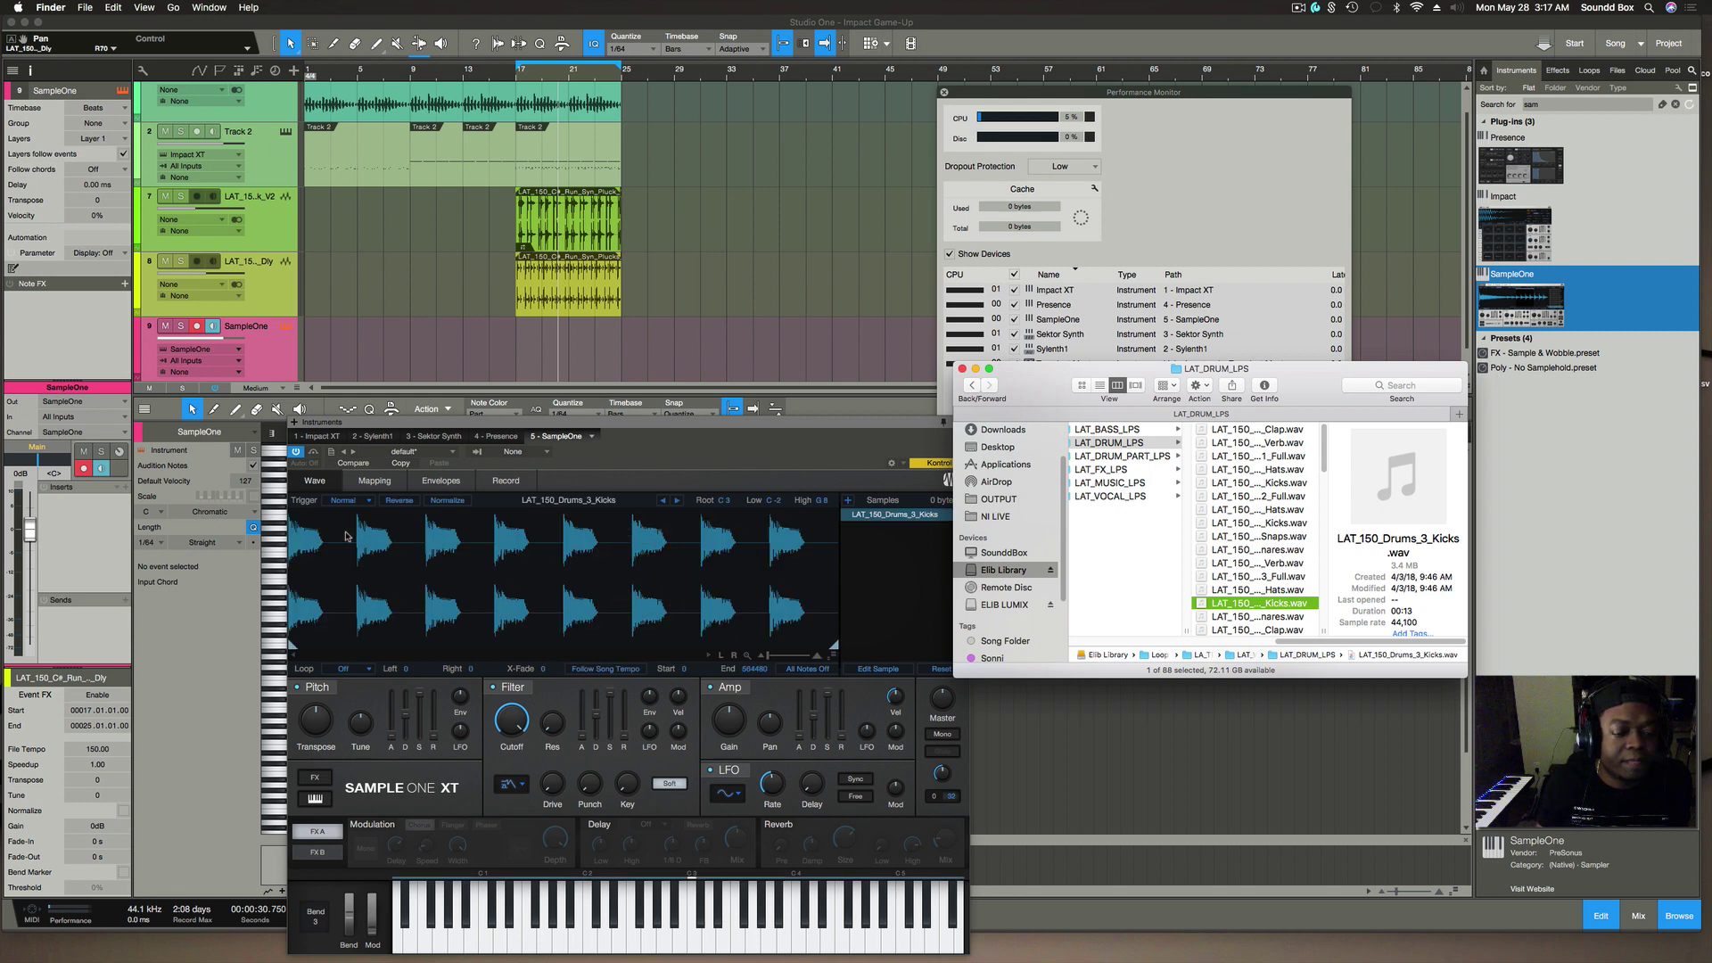
mouse_move(835, 648)
mouse_down()
mouse_move(332, 615)
mouse_move(357, 602)
mouse_move(330, 599)
mouse_move(344, 595)
mouse_up()
Audition the trimmed kick repeatedly on note C3 of the SampleOne keyboard.
click(693, 928)
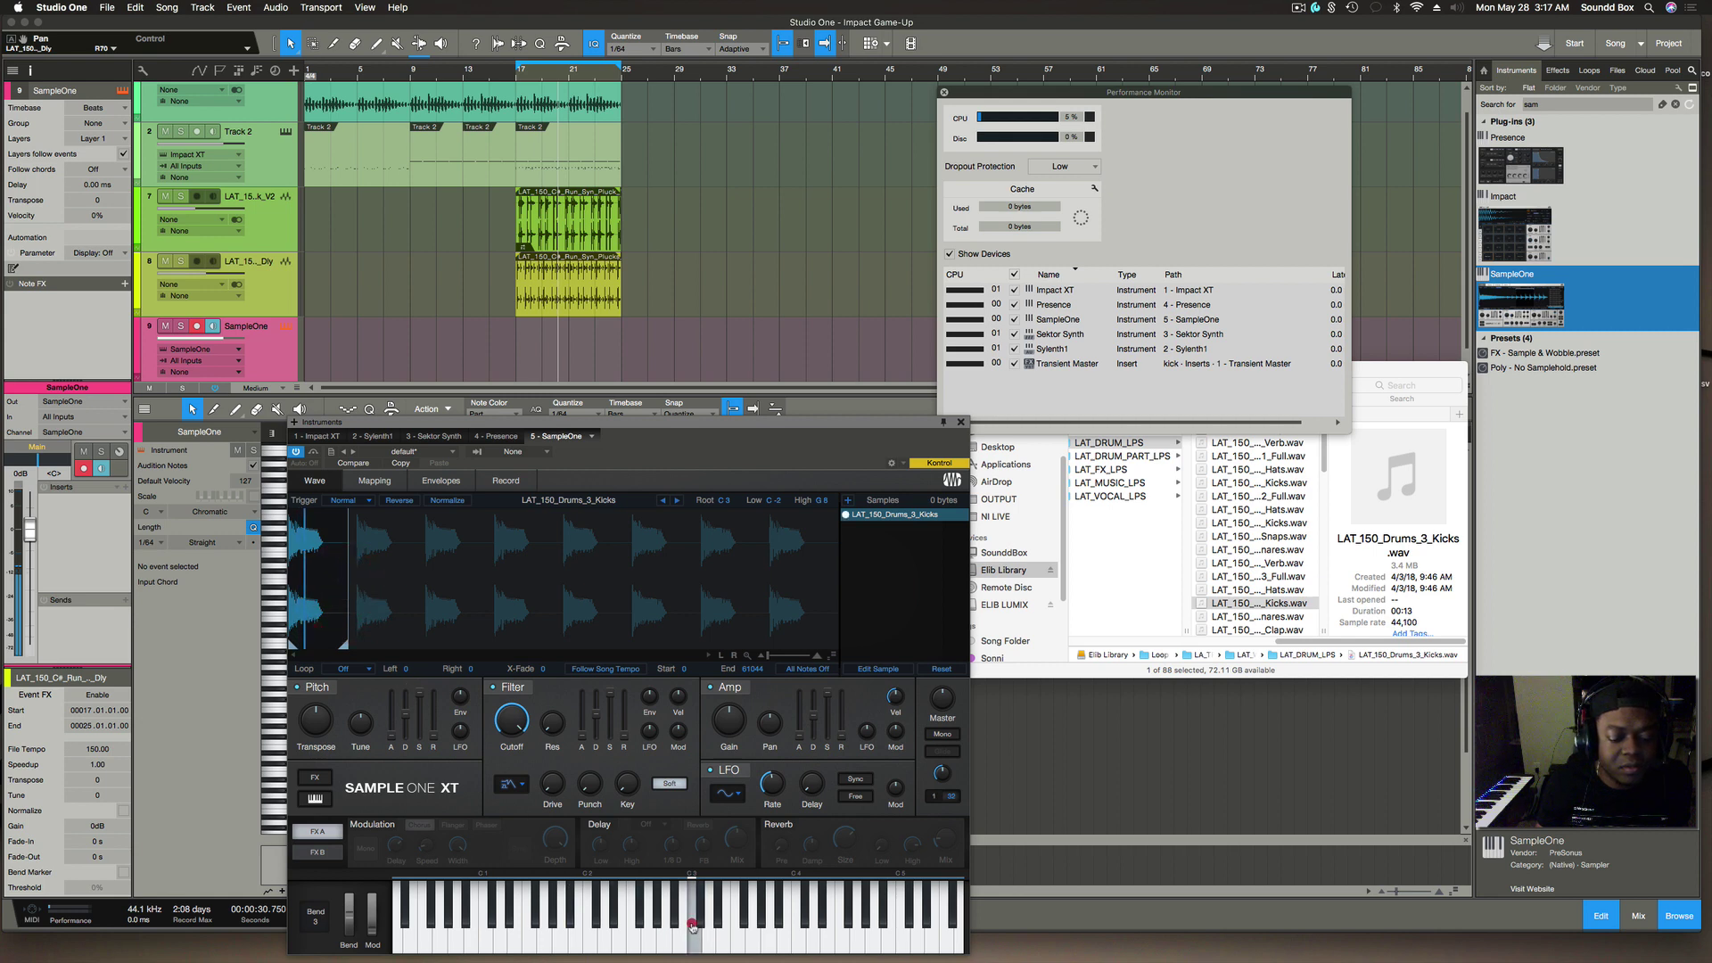
click(692, 928)
click(692, 928)
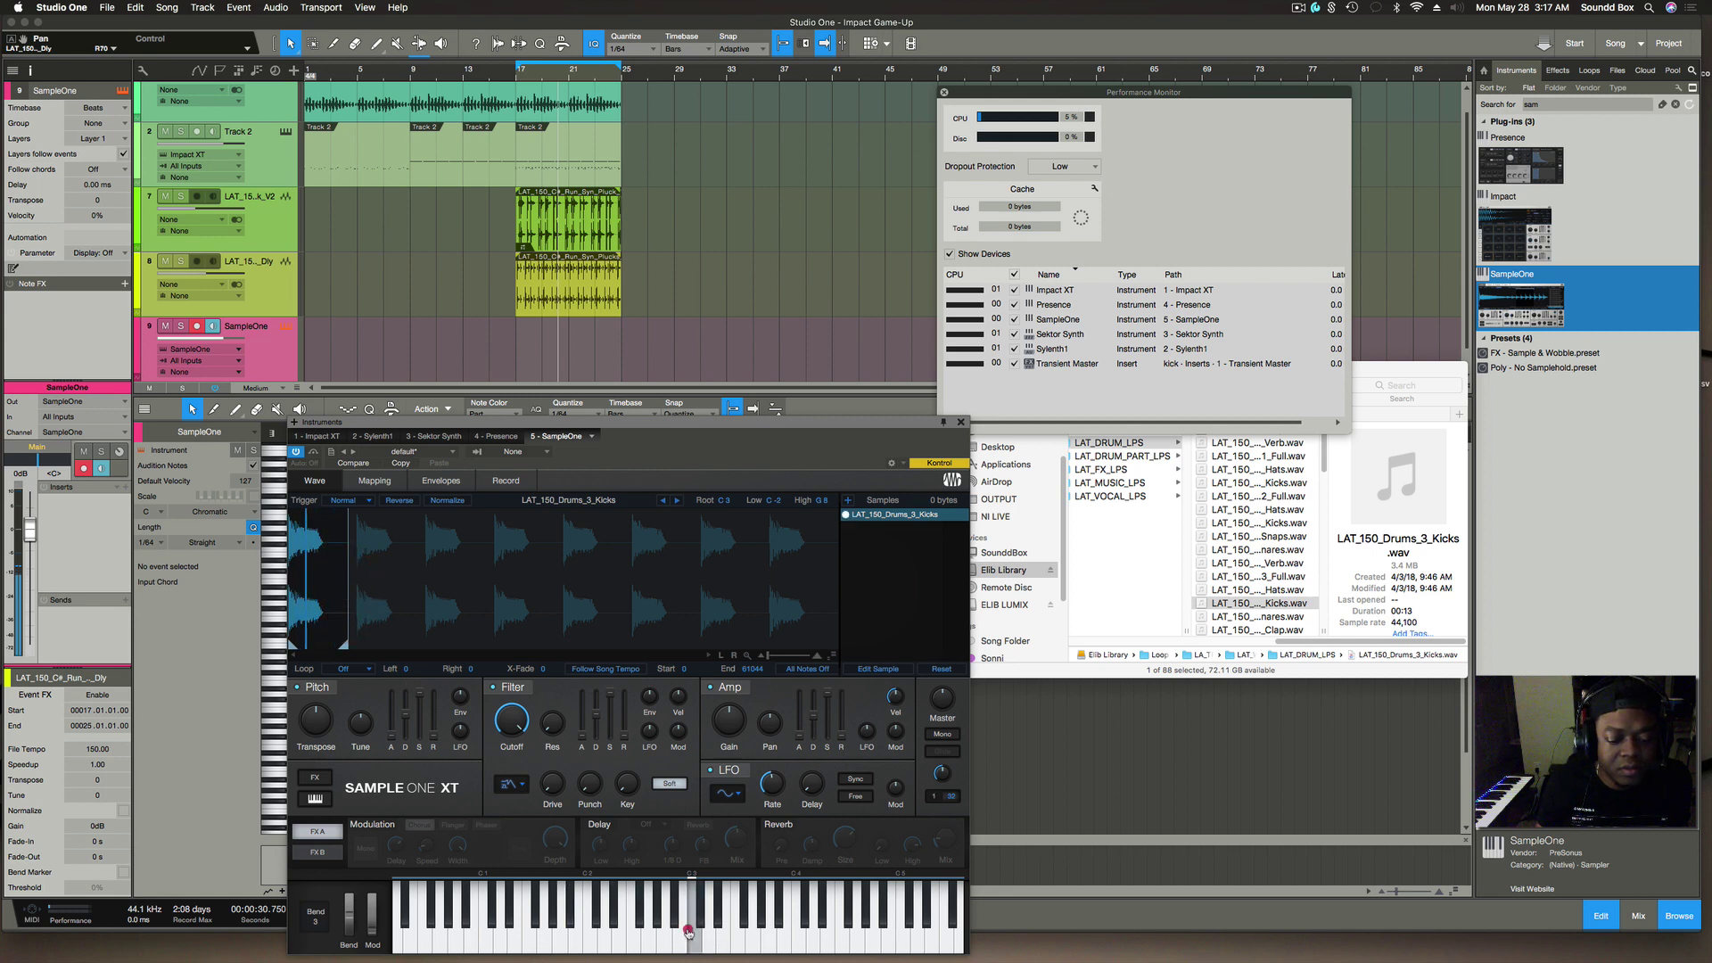
click(691, 928)
click(687, 929)
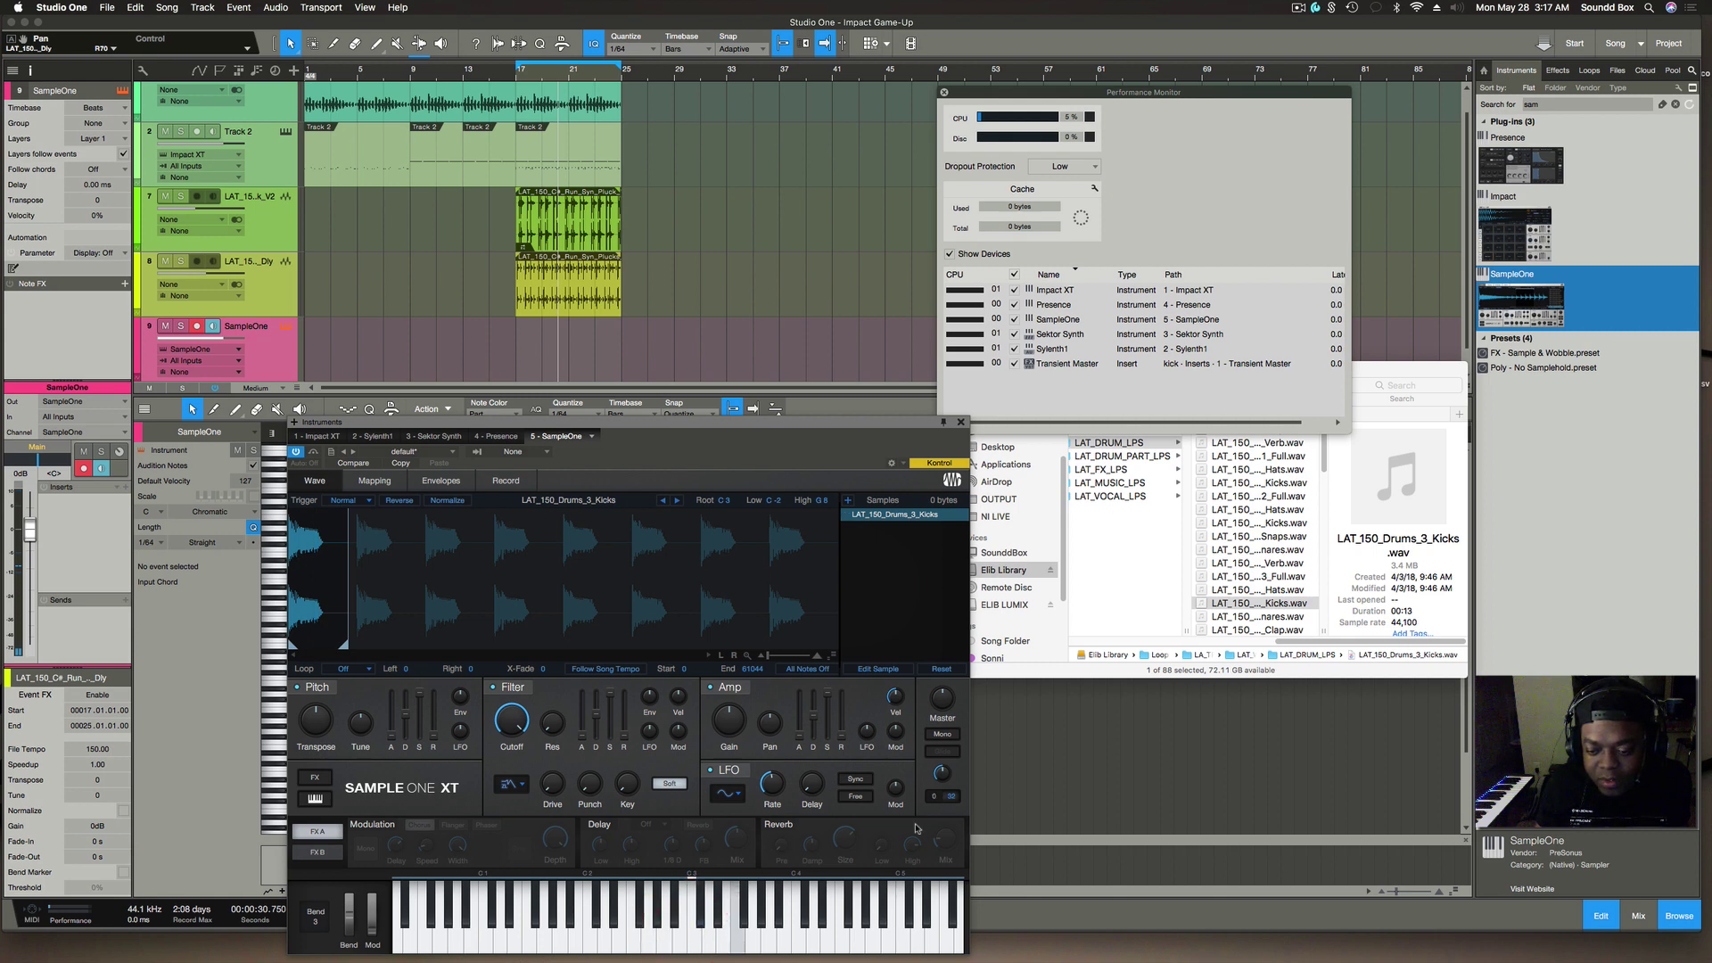
Widen the Finder column listing the drum loops to show full file names, and return to Studio One.
click(1337, 632)
click(1337, 632)
drag(1324, 631, 1371, 627)
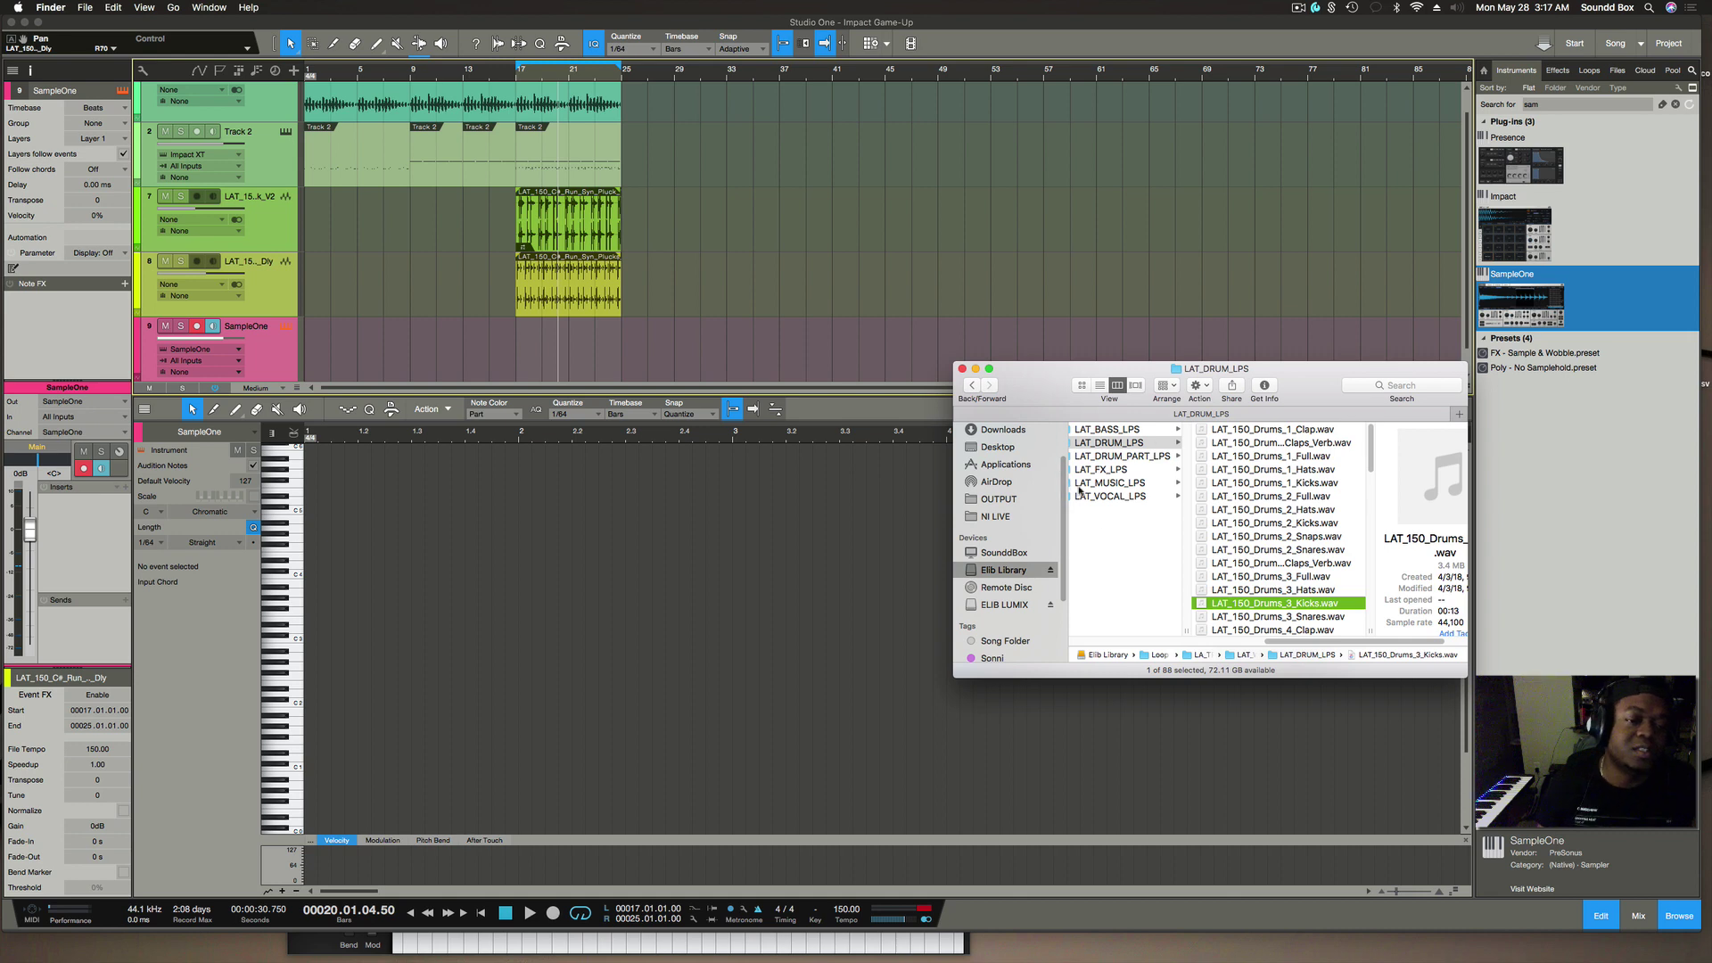
click(667, 351)
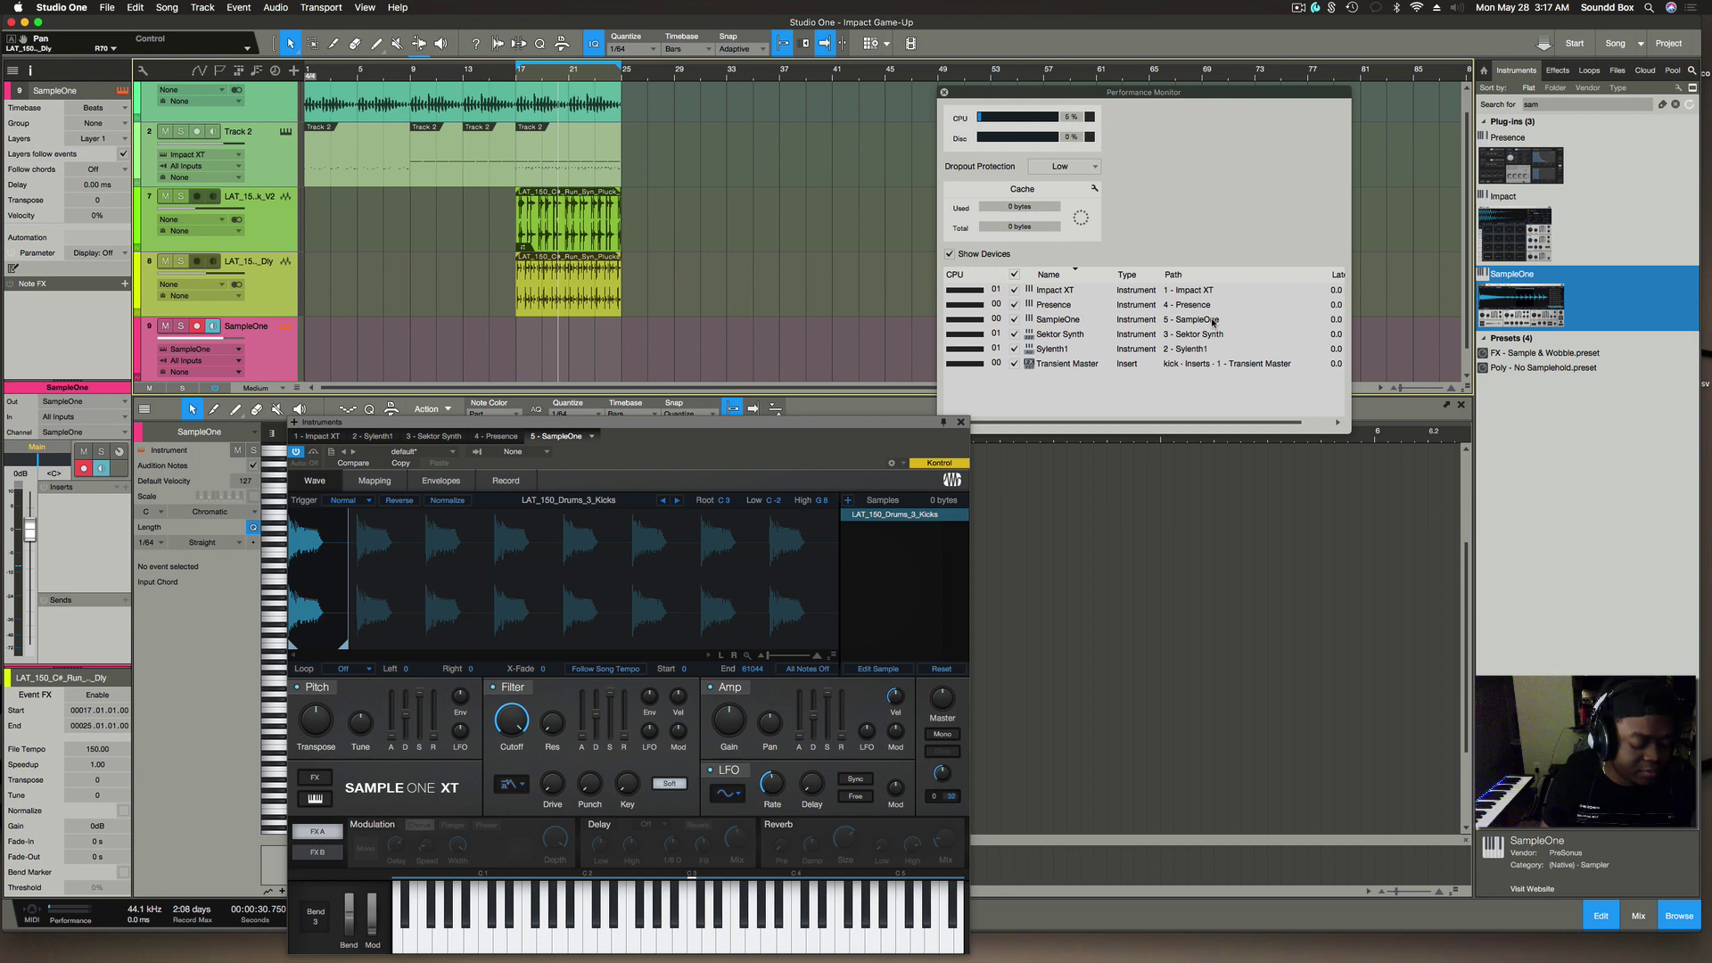
Place LAT_150_Drums_3_Kicks.wav from Finder on a new audio track below SampleOne, starting at bar 33.
key(super+Tab)
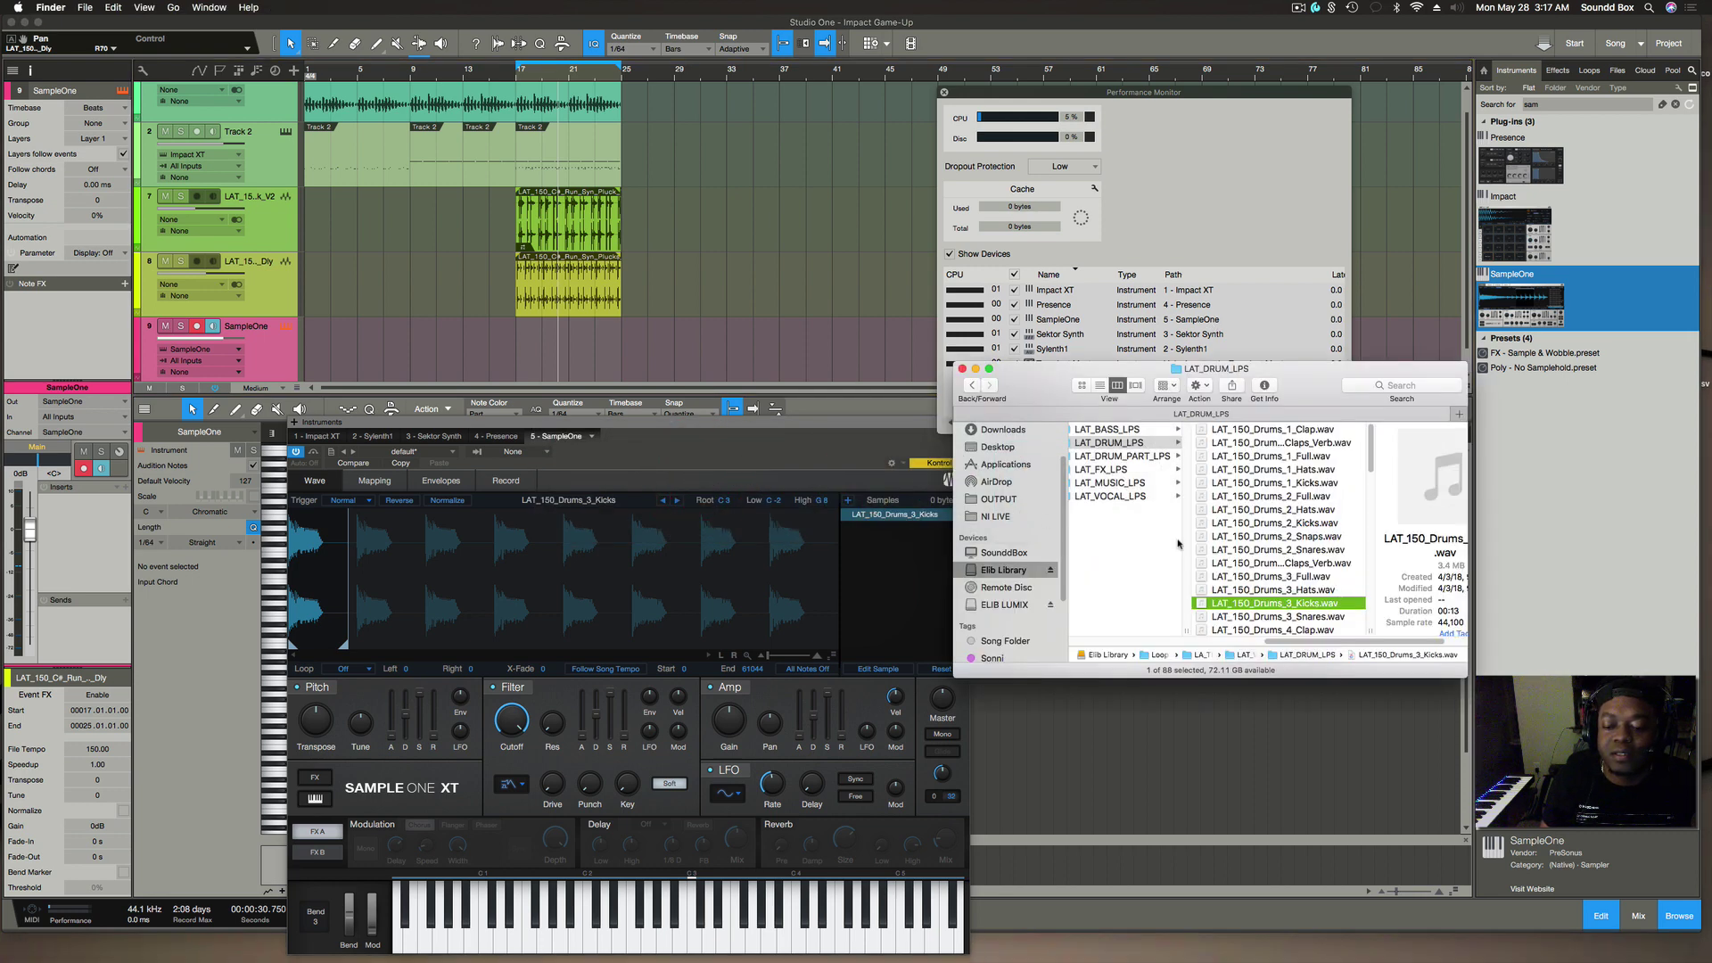
drag(1261, 606, 1215, 561)
scroll(845, 336, down, 1)
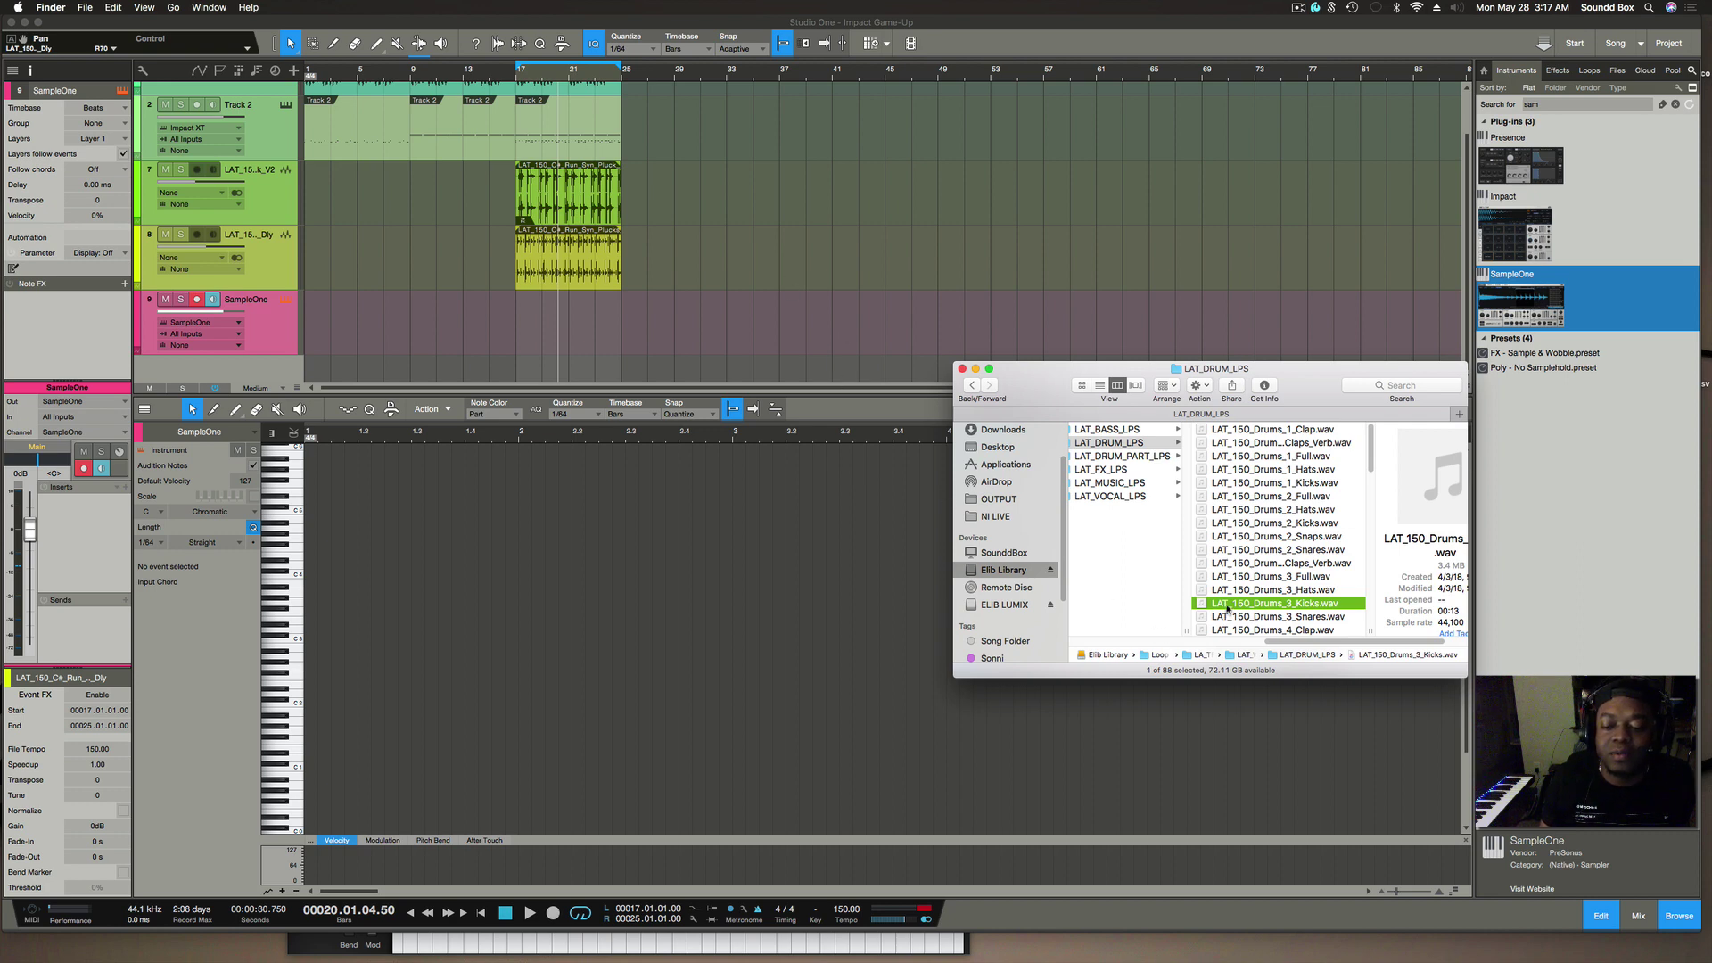
drag(1206, 583, 752, 377)
right_click(754, 357)
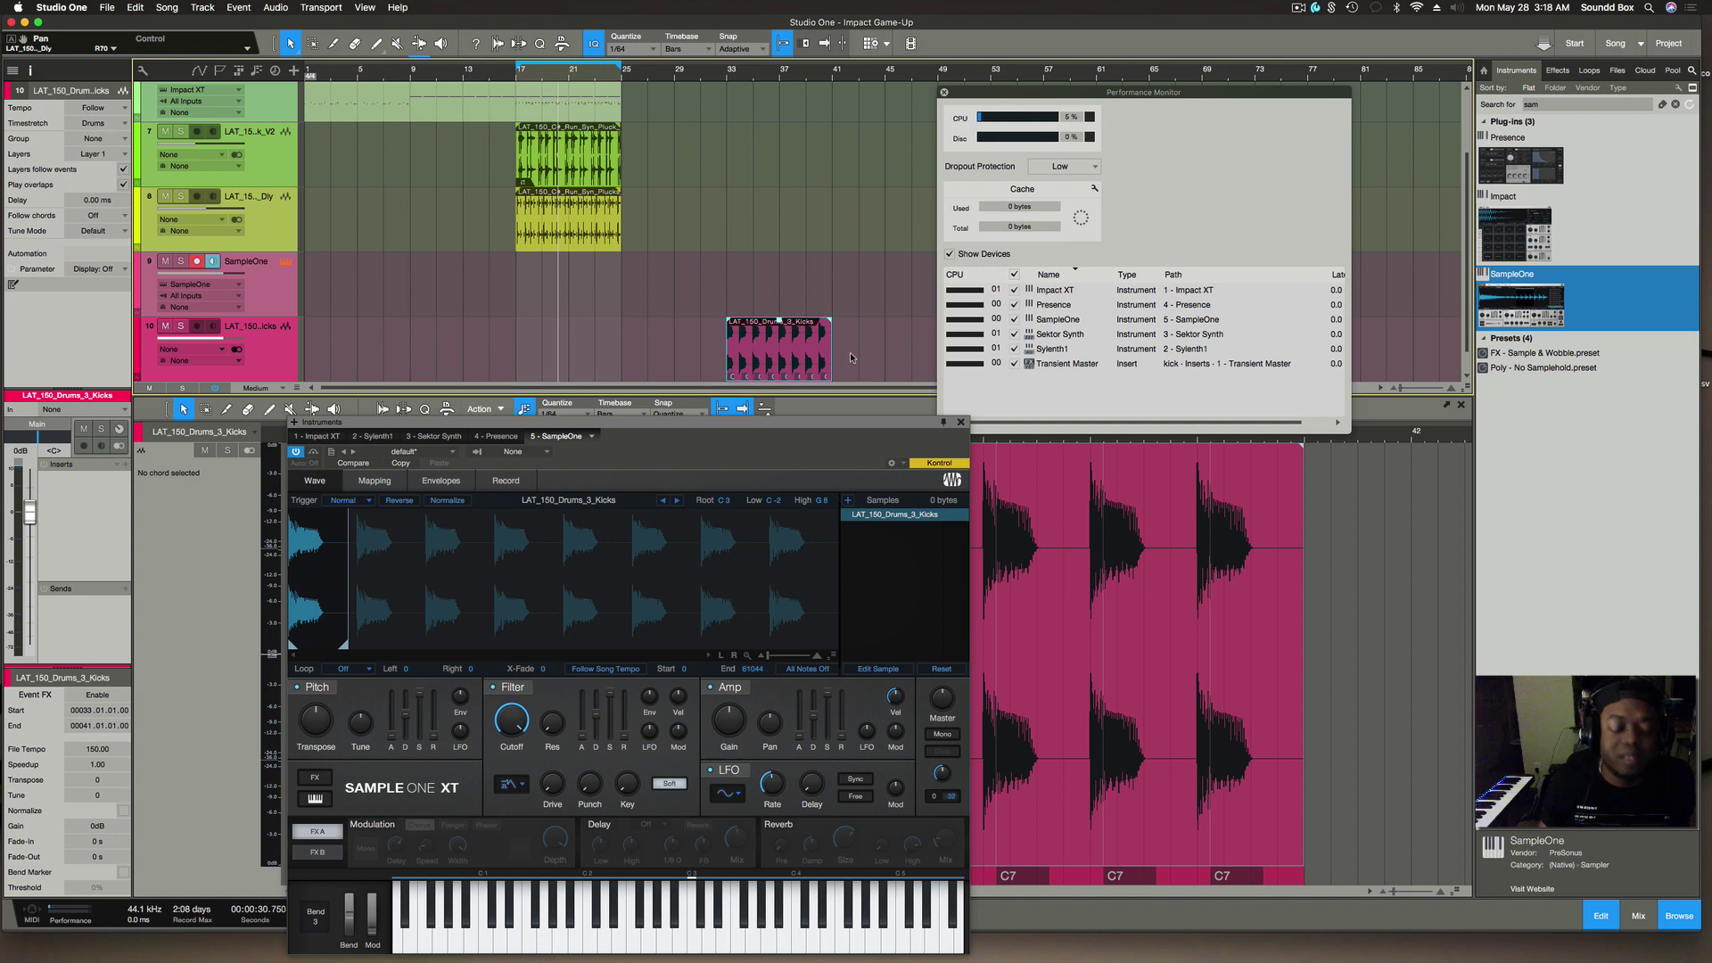
Select the kick loop's audio track and remove it together with its event.
key(e)
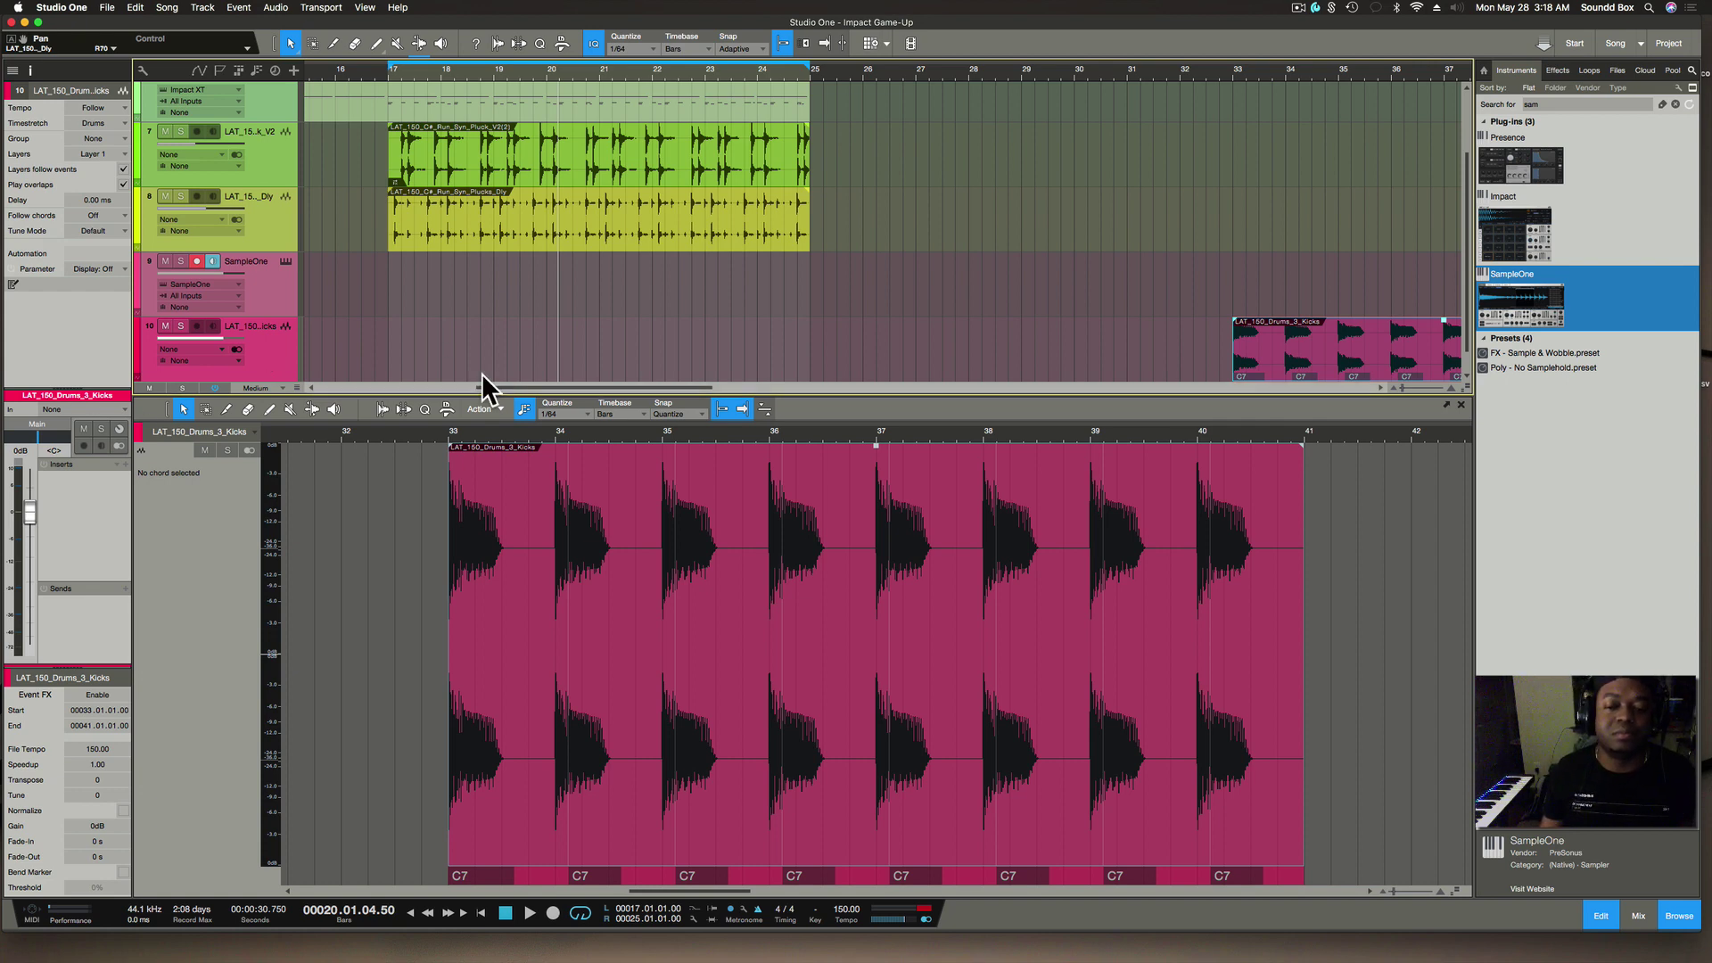
click(1058, 348)
click(324, 360)
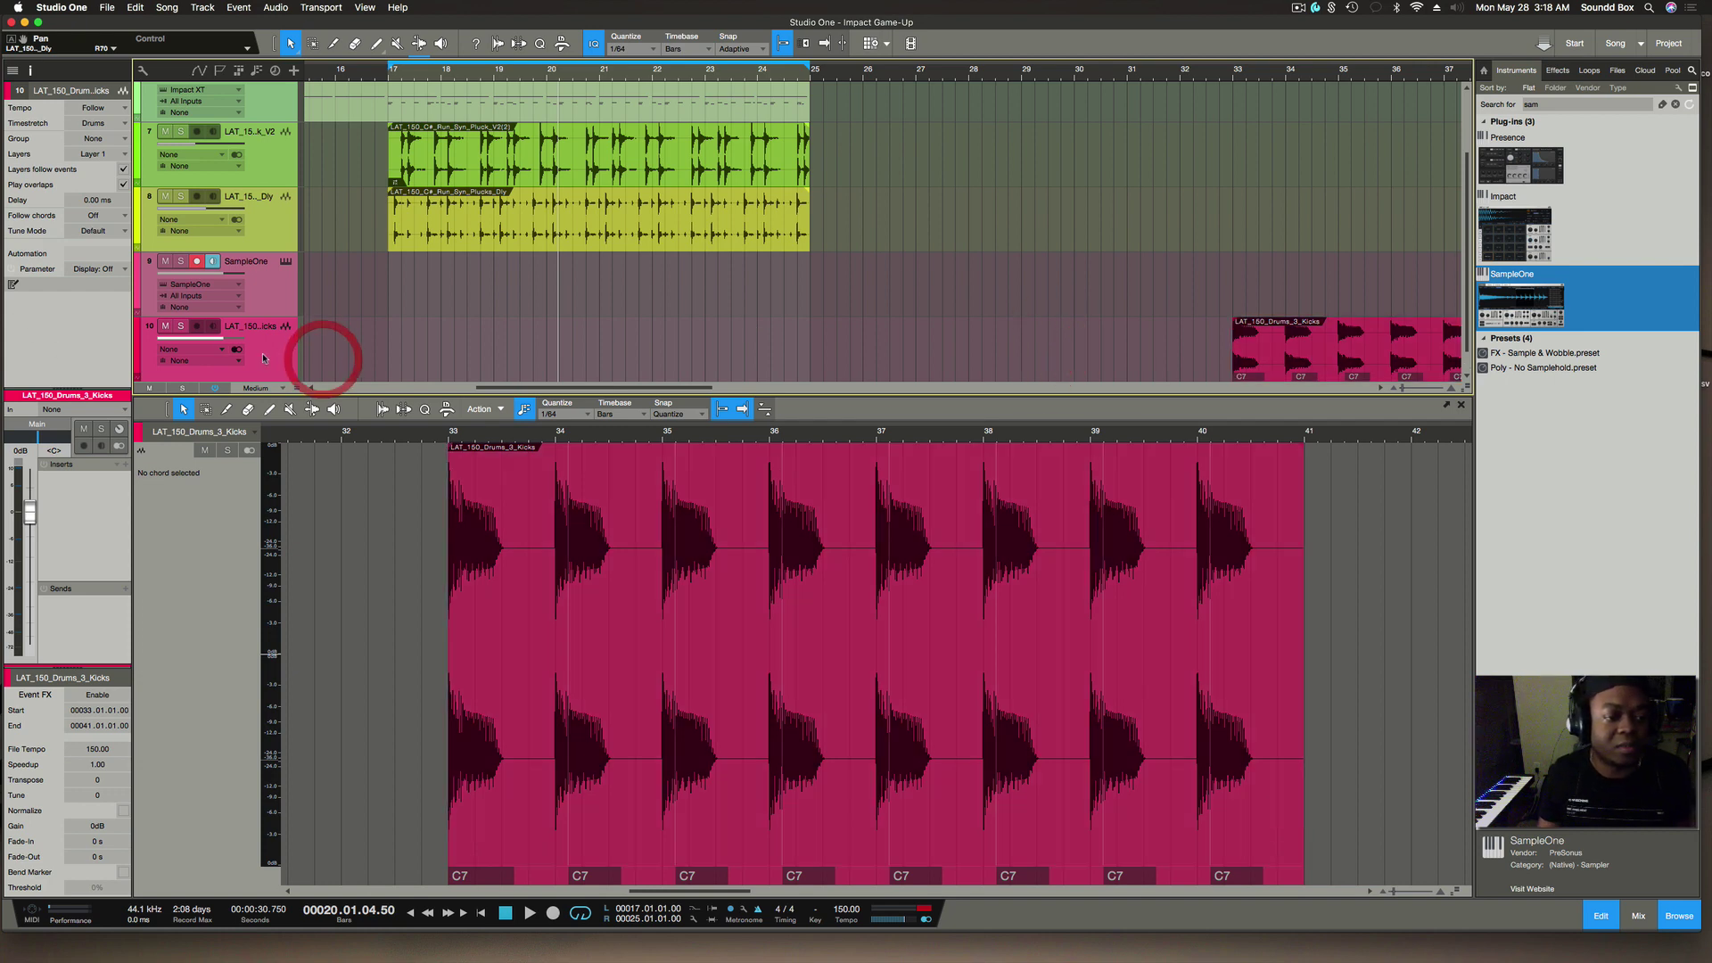
click(268, 355)
key(shift+t)
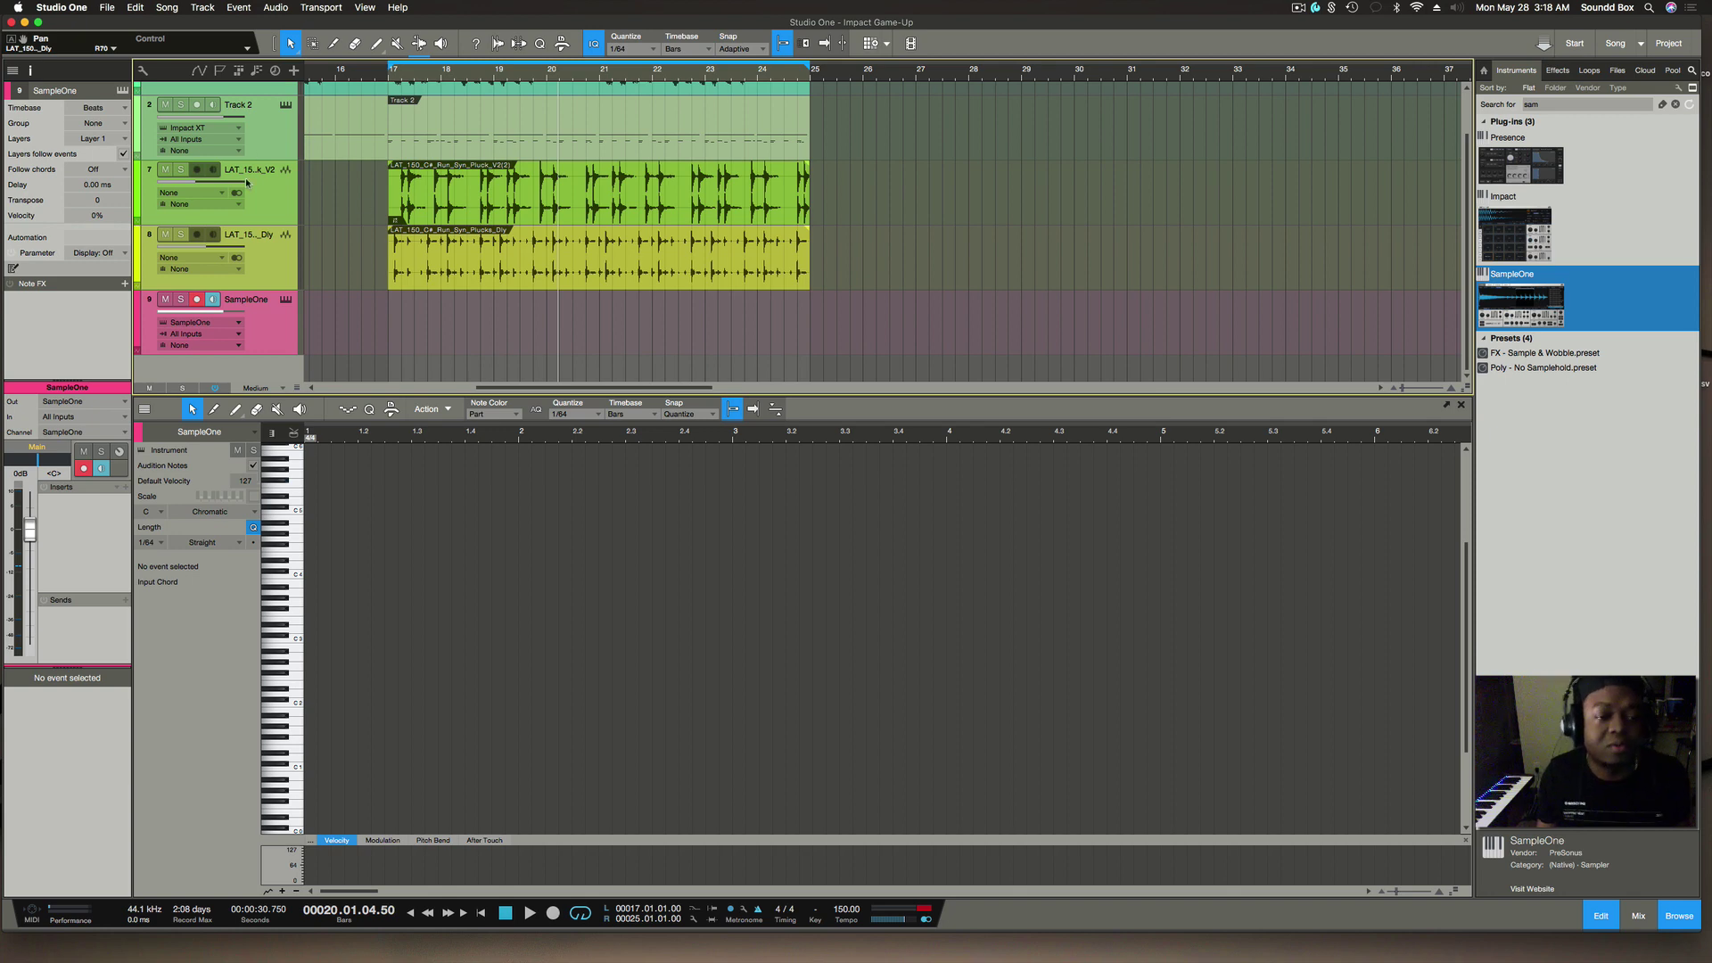
Reopen the SampleOne editor and move its window clear of the track list and the start of the loop.
click(554, 337)
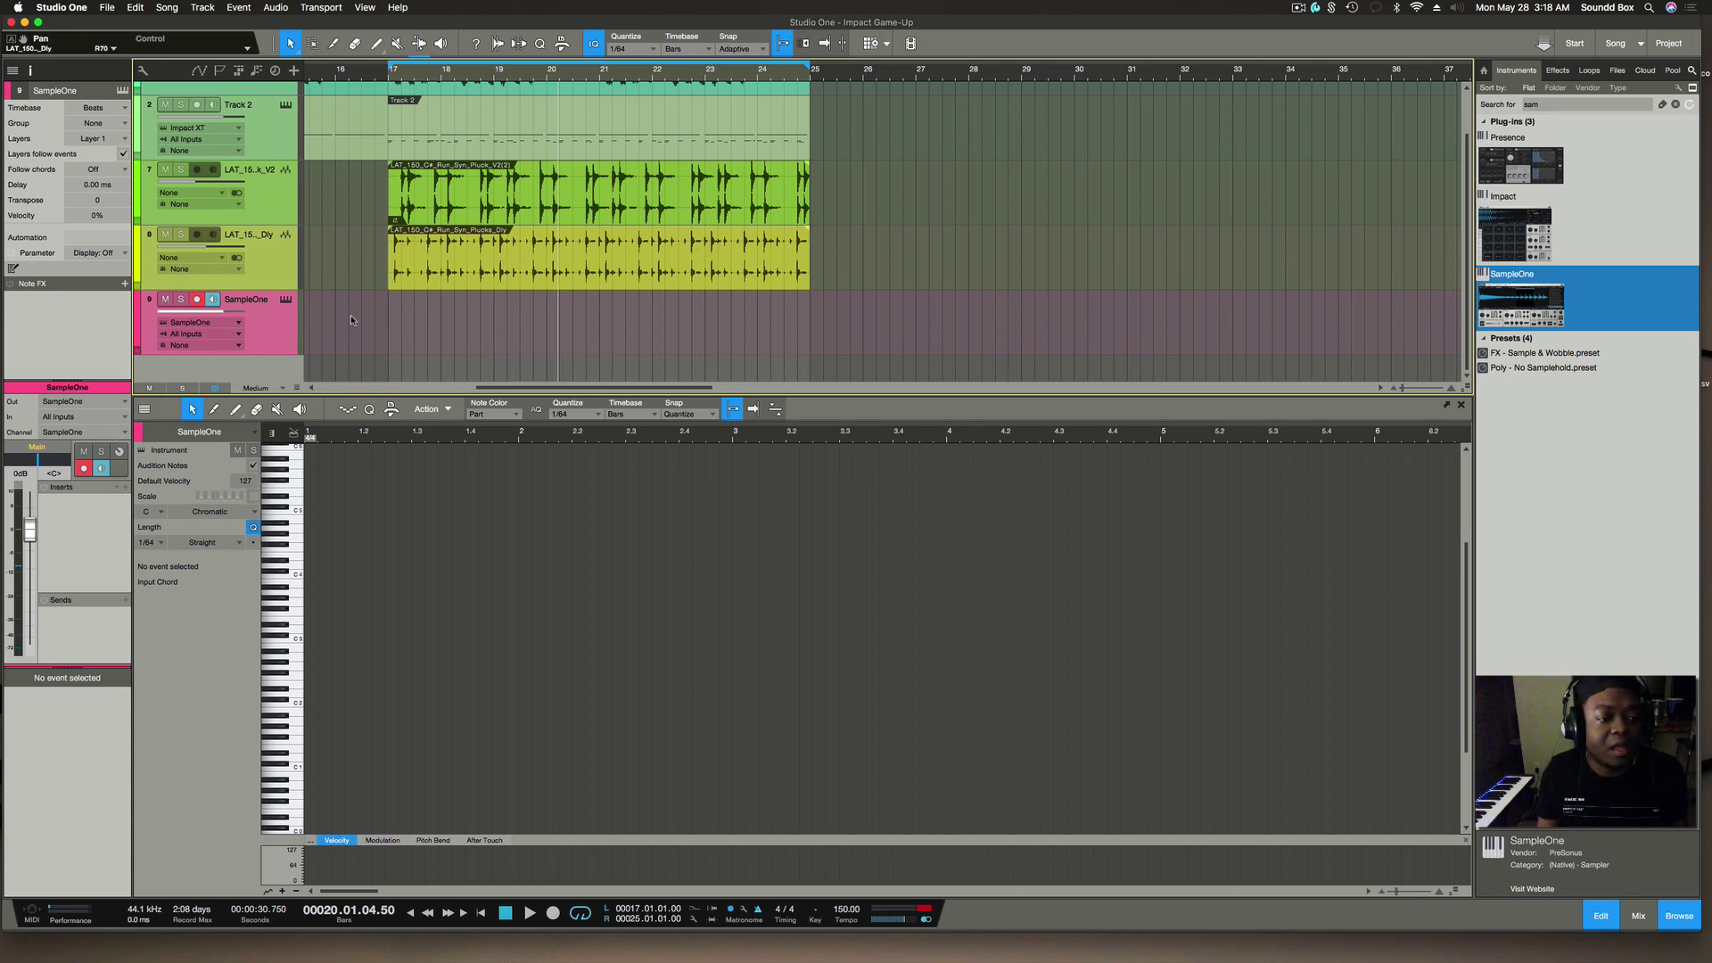
click(286, 302)
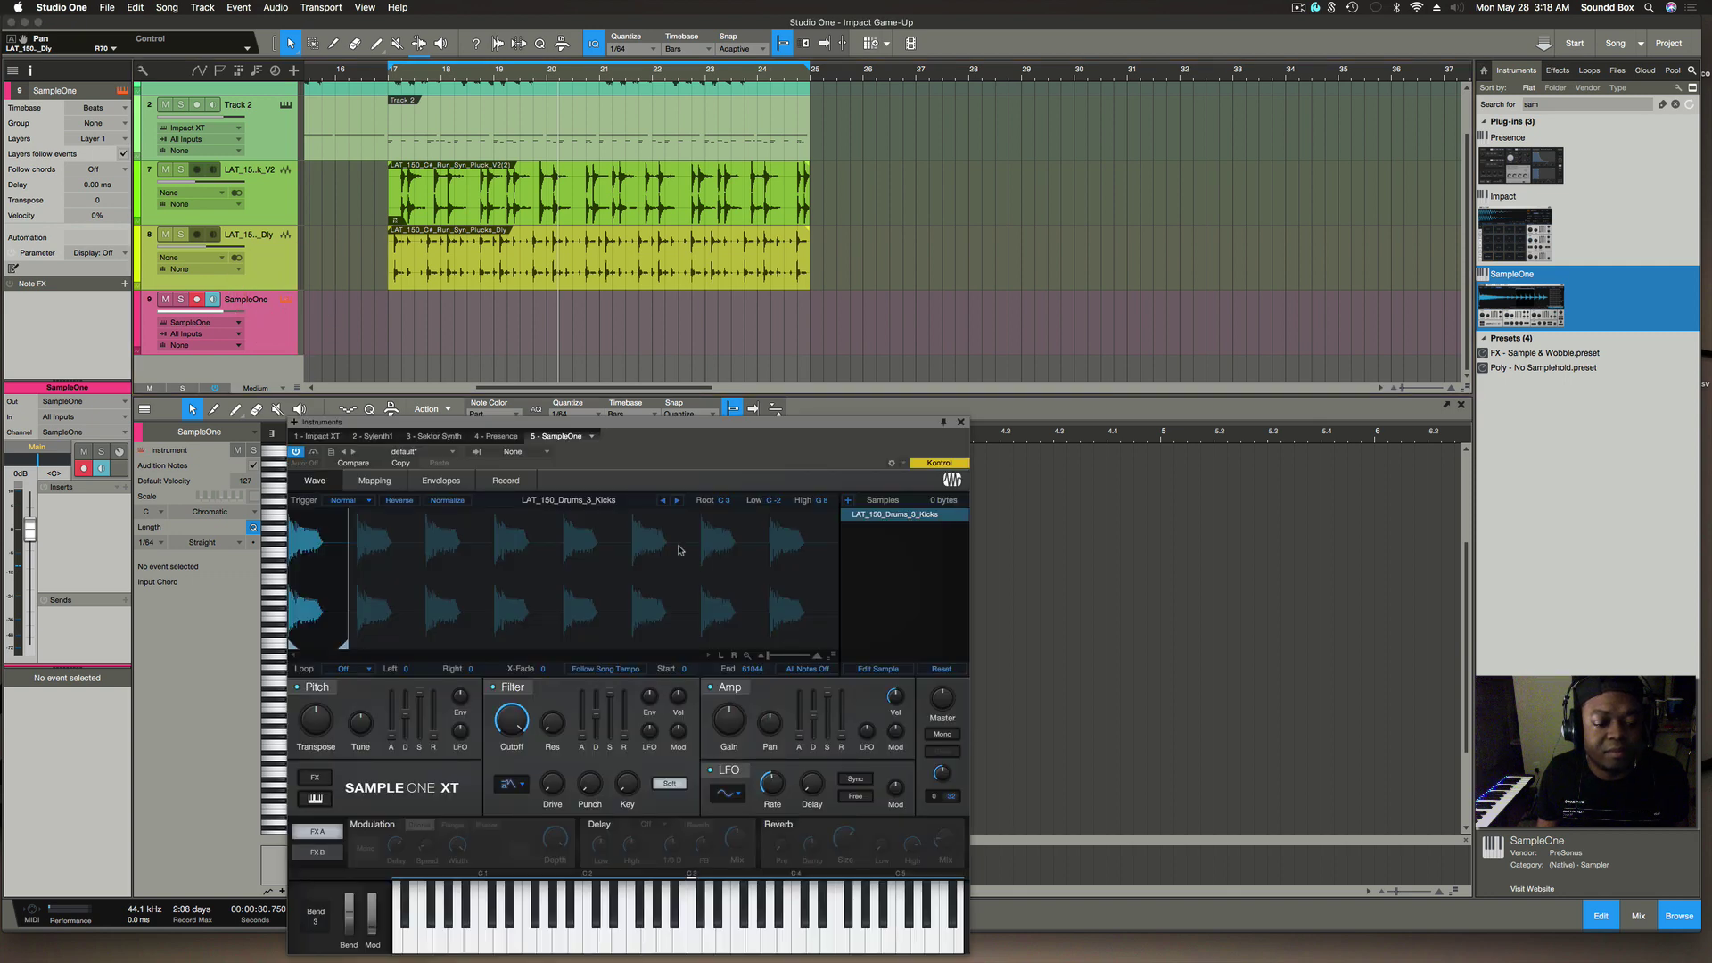
drag(597, 426, 1067, 152)
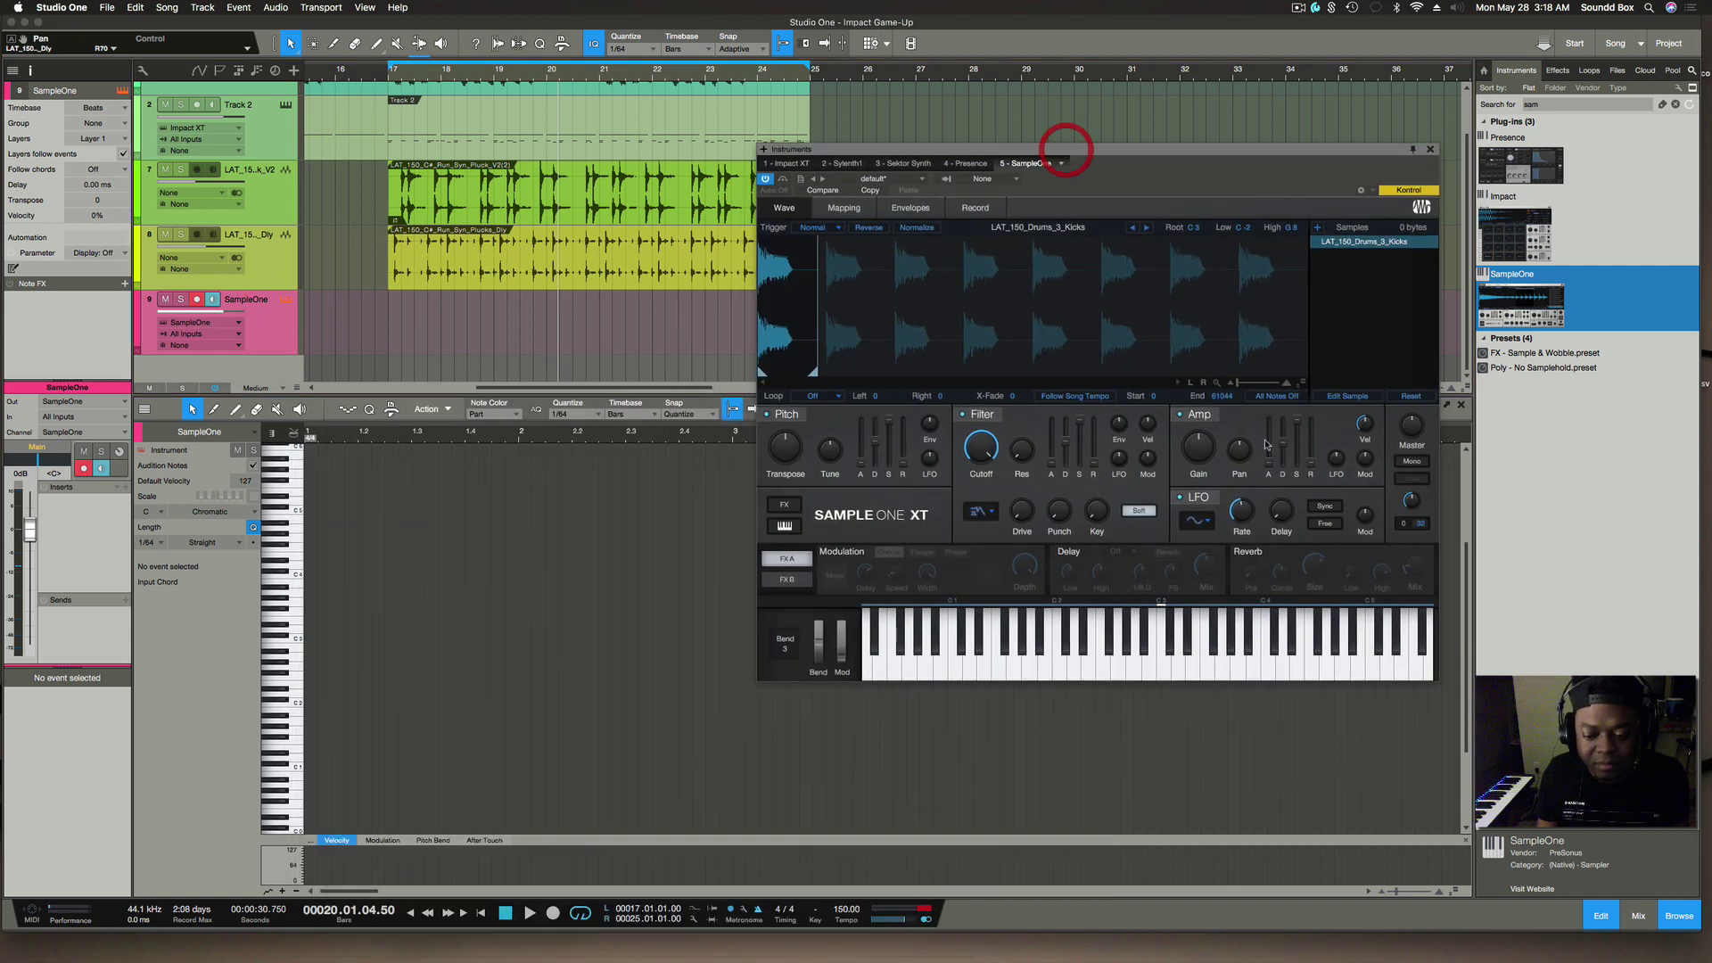
Audition the kick on note C3 and place the playback cursor at bar 16, beat 4.
click(1160, 673)
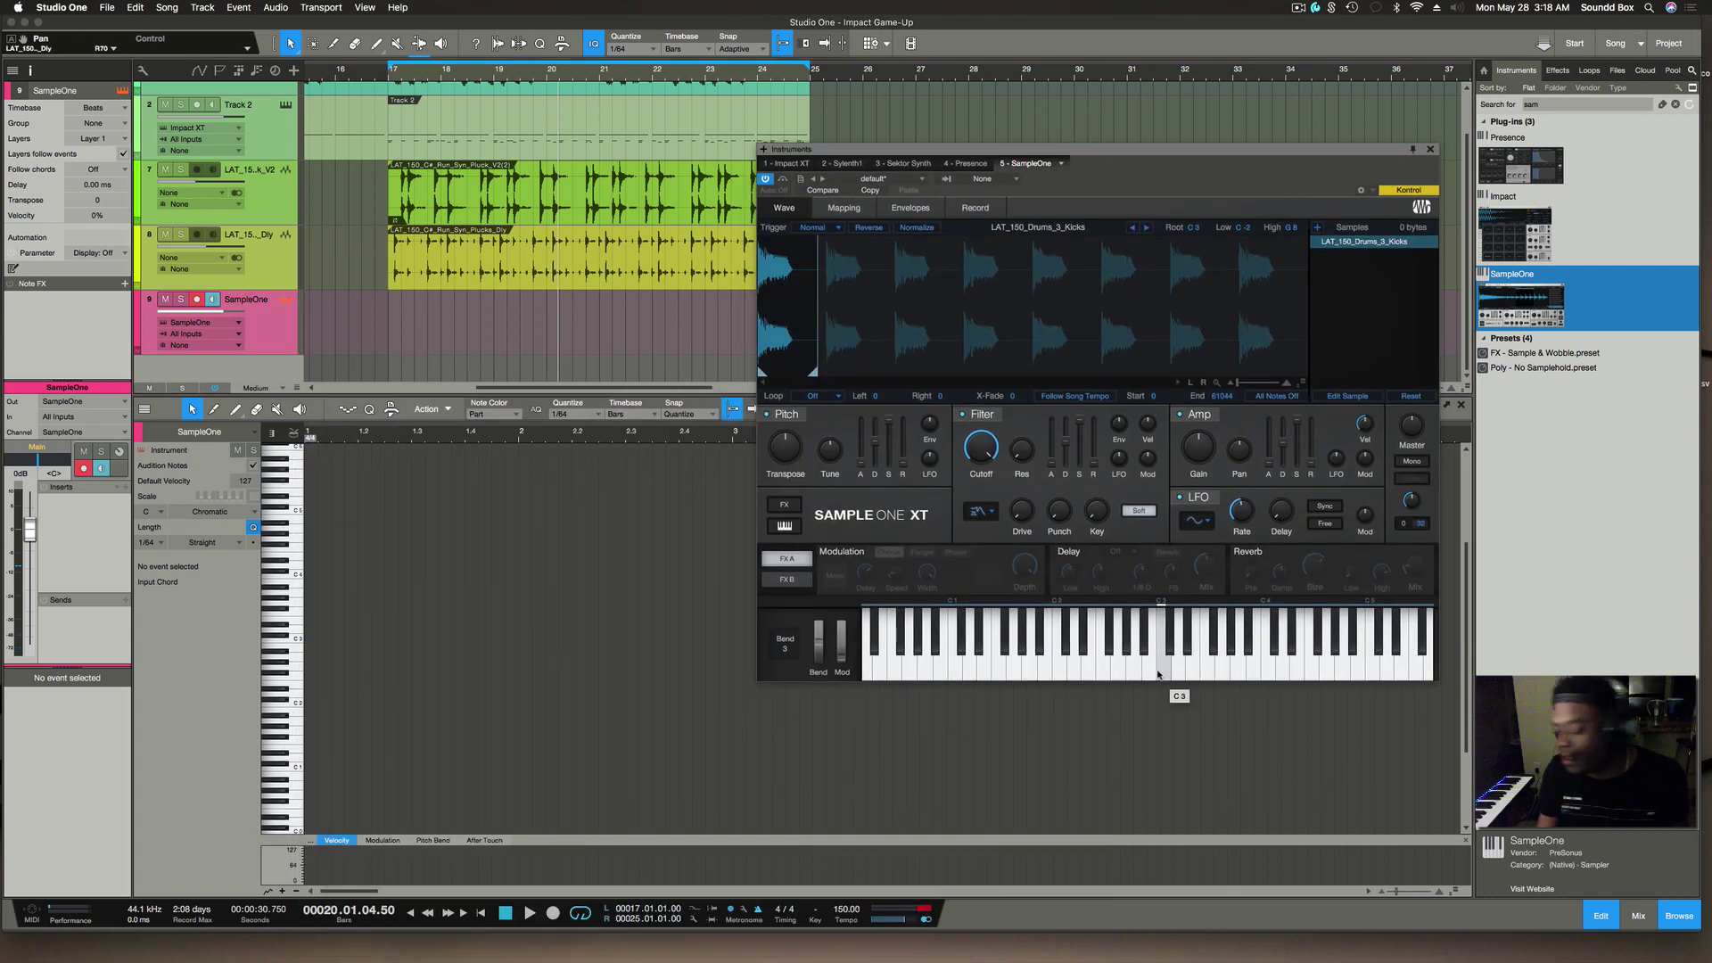
click(1159, 674)
click(1158, 673)
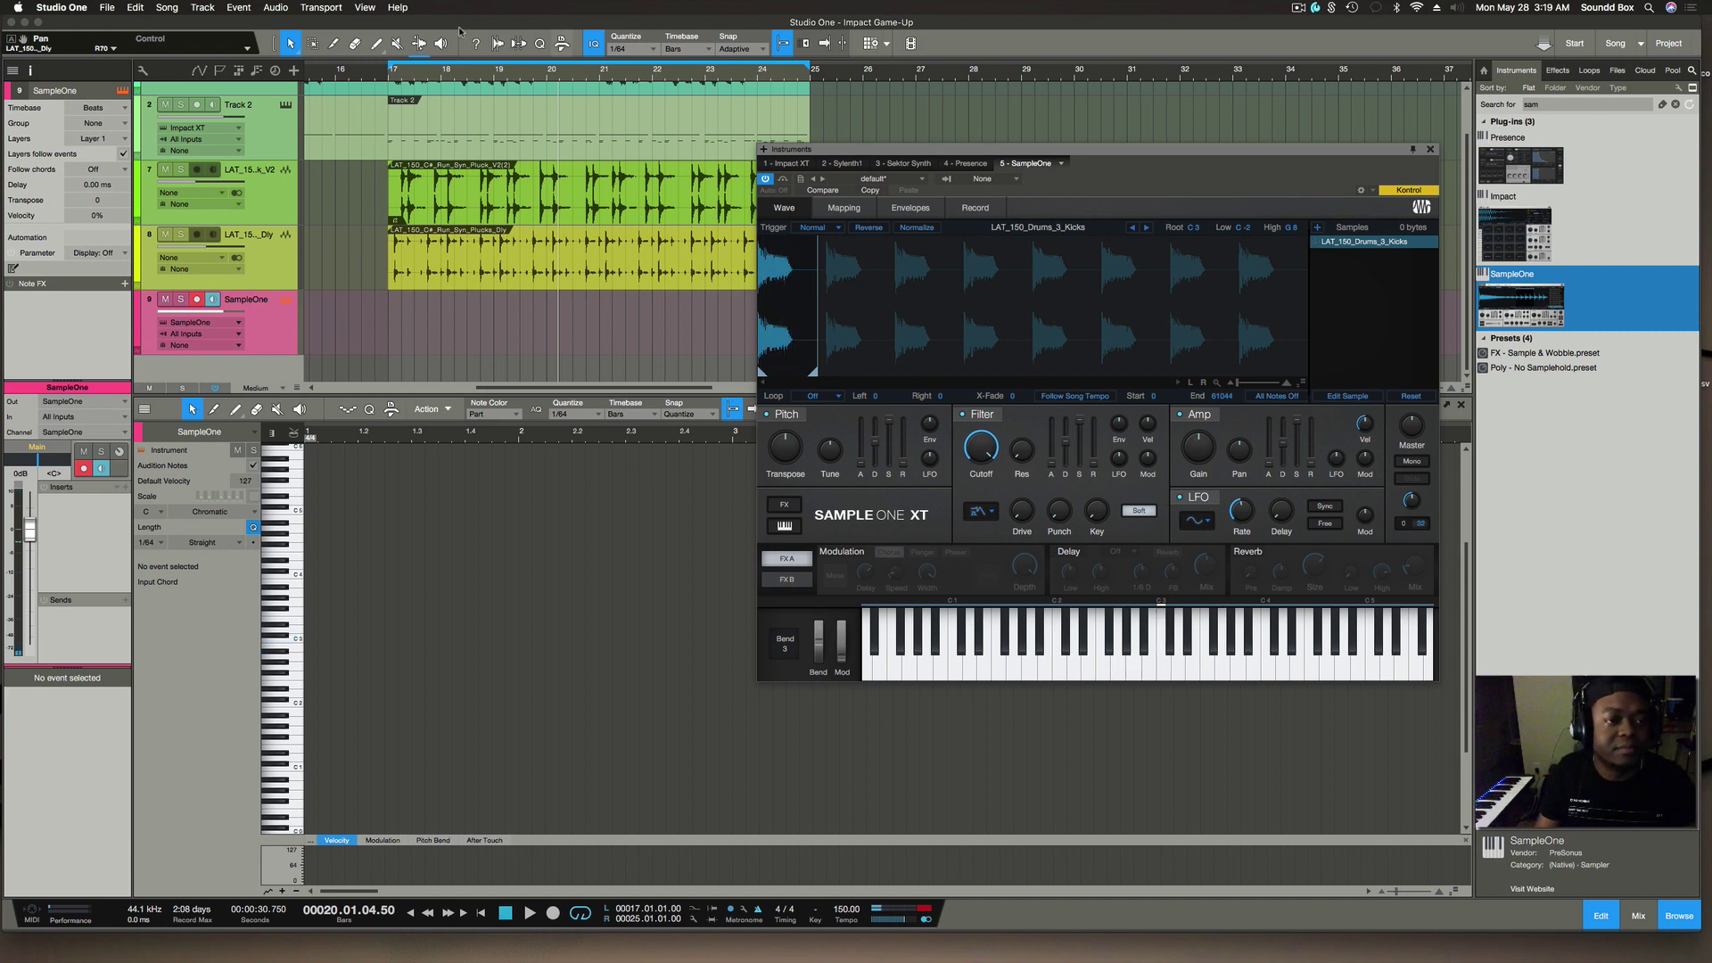
click(380, 79)
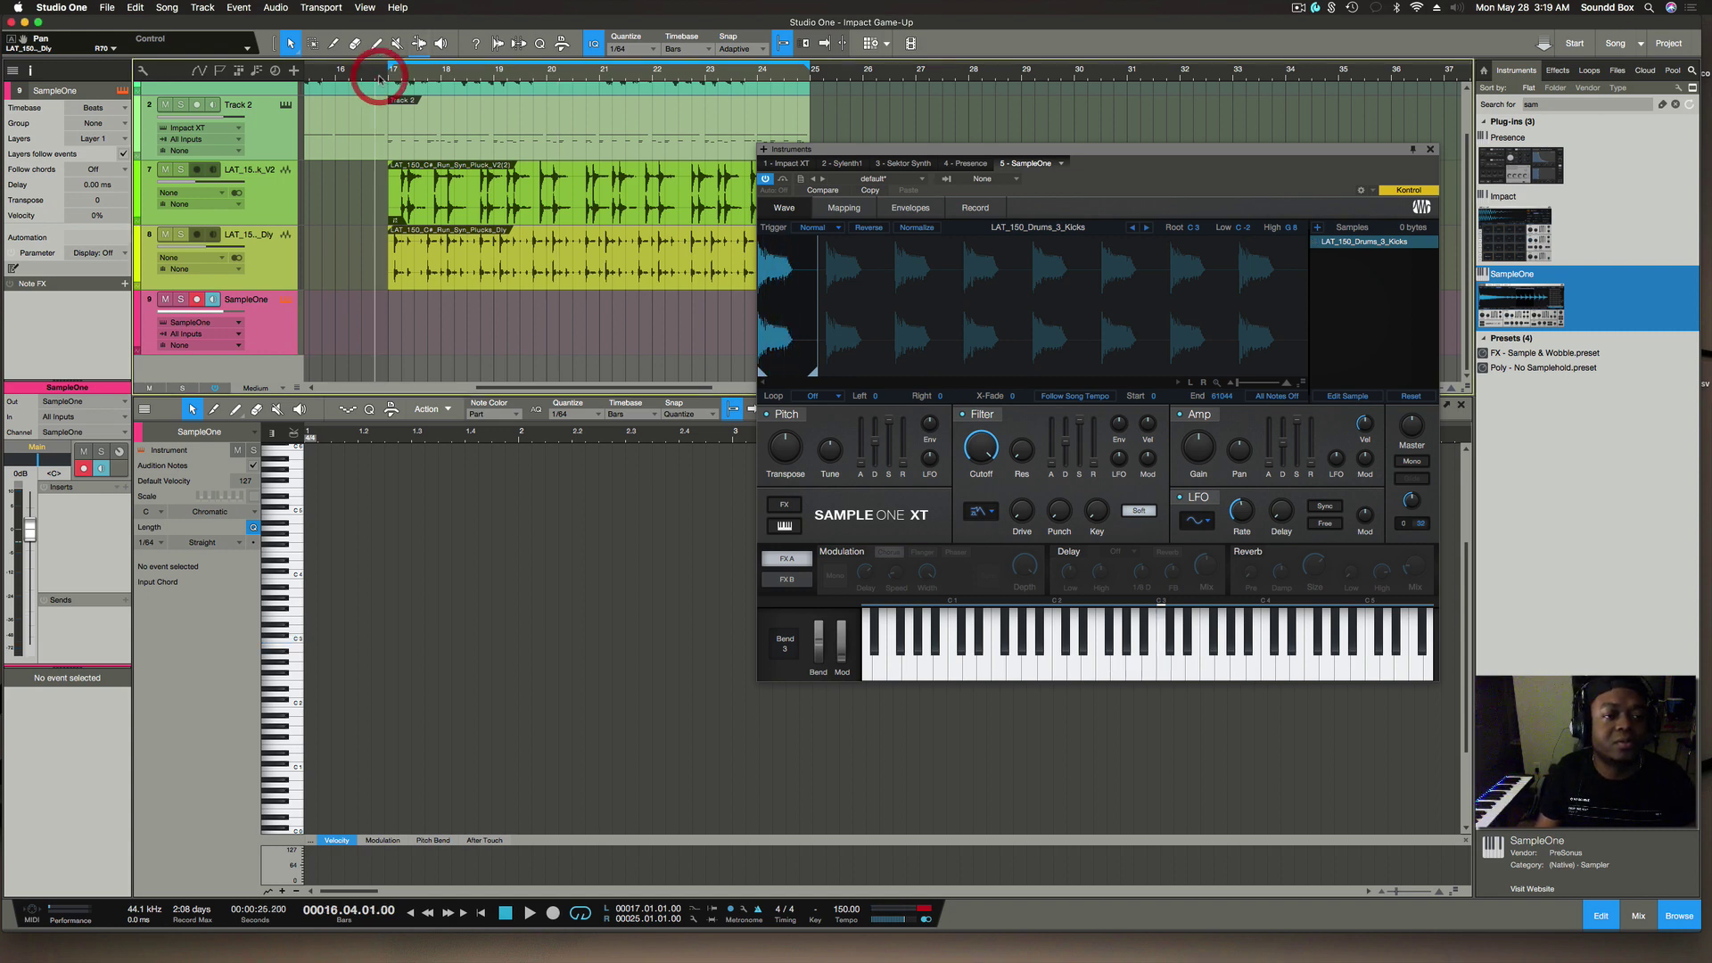
Record a SampleOne kick part across bars 17 to 25 and move the SampleOne window off the note editor.
key(space)
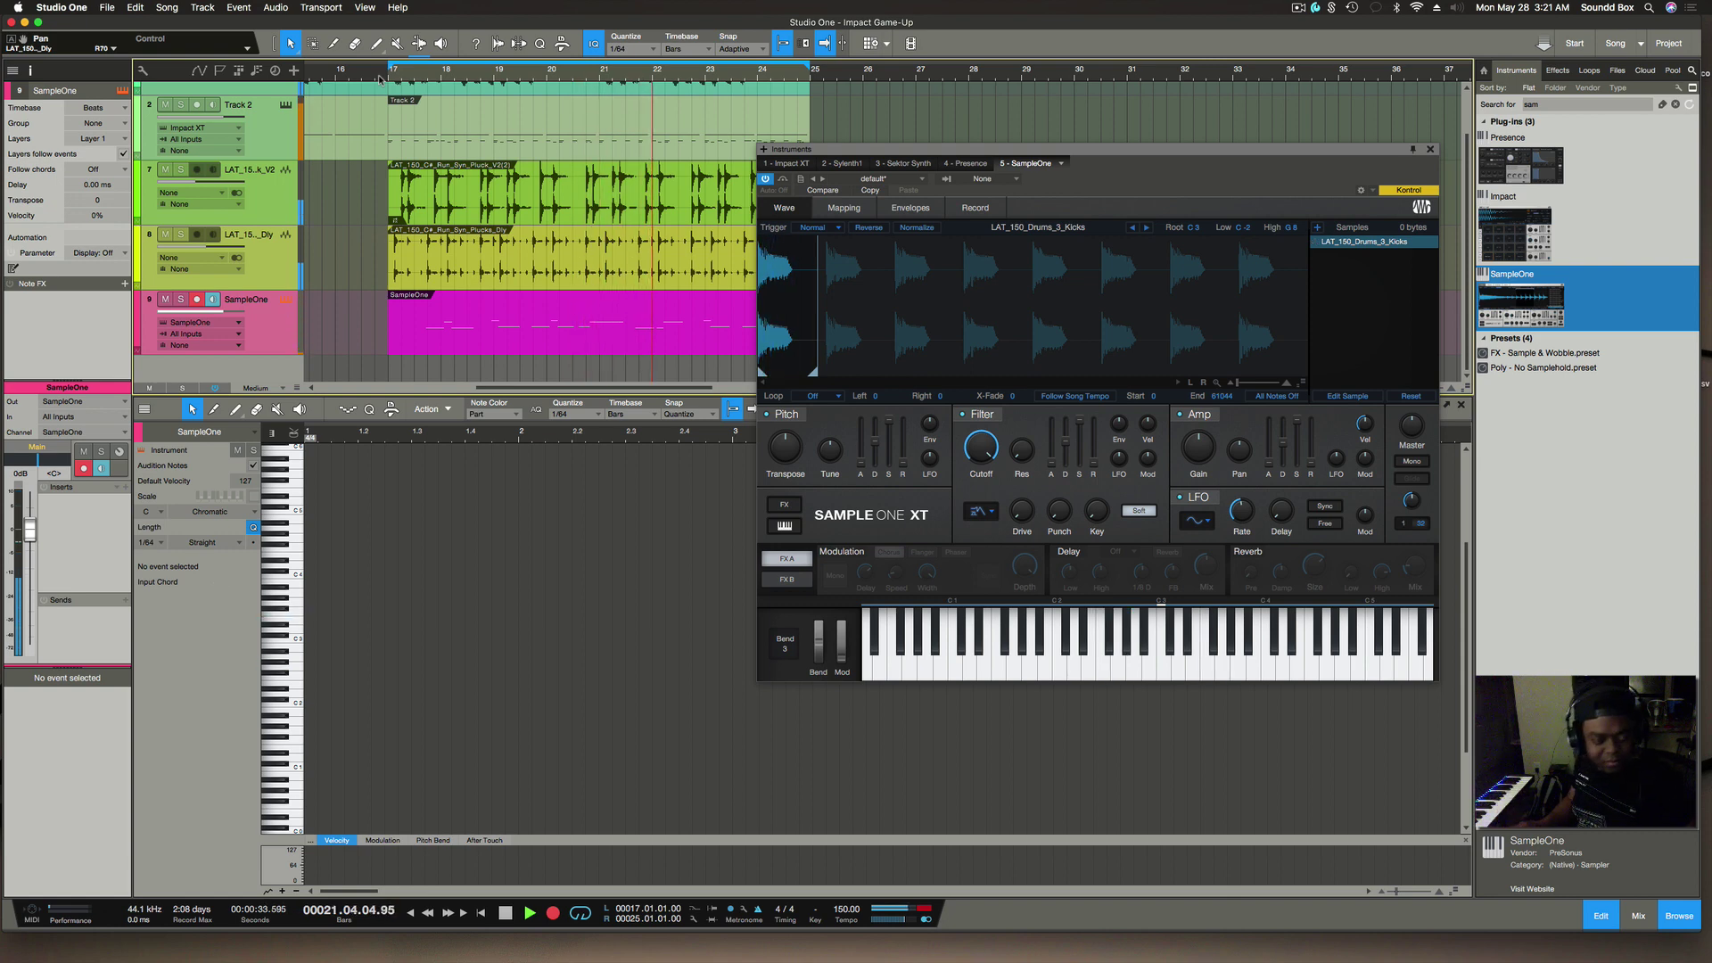
key(KP_Multiply)
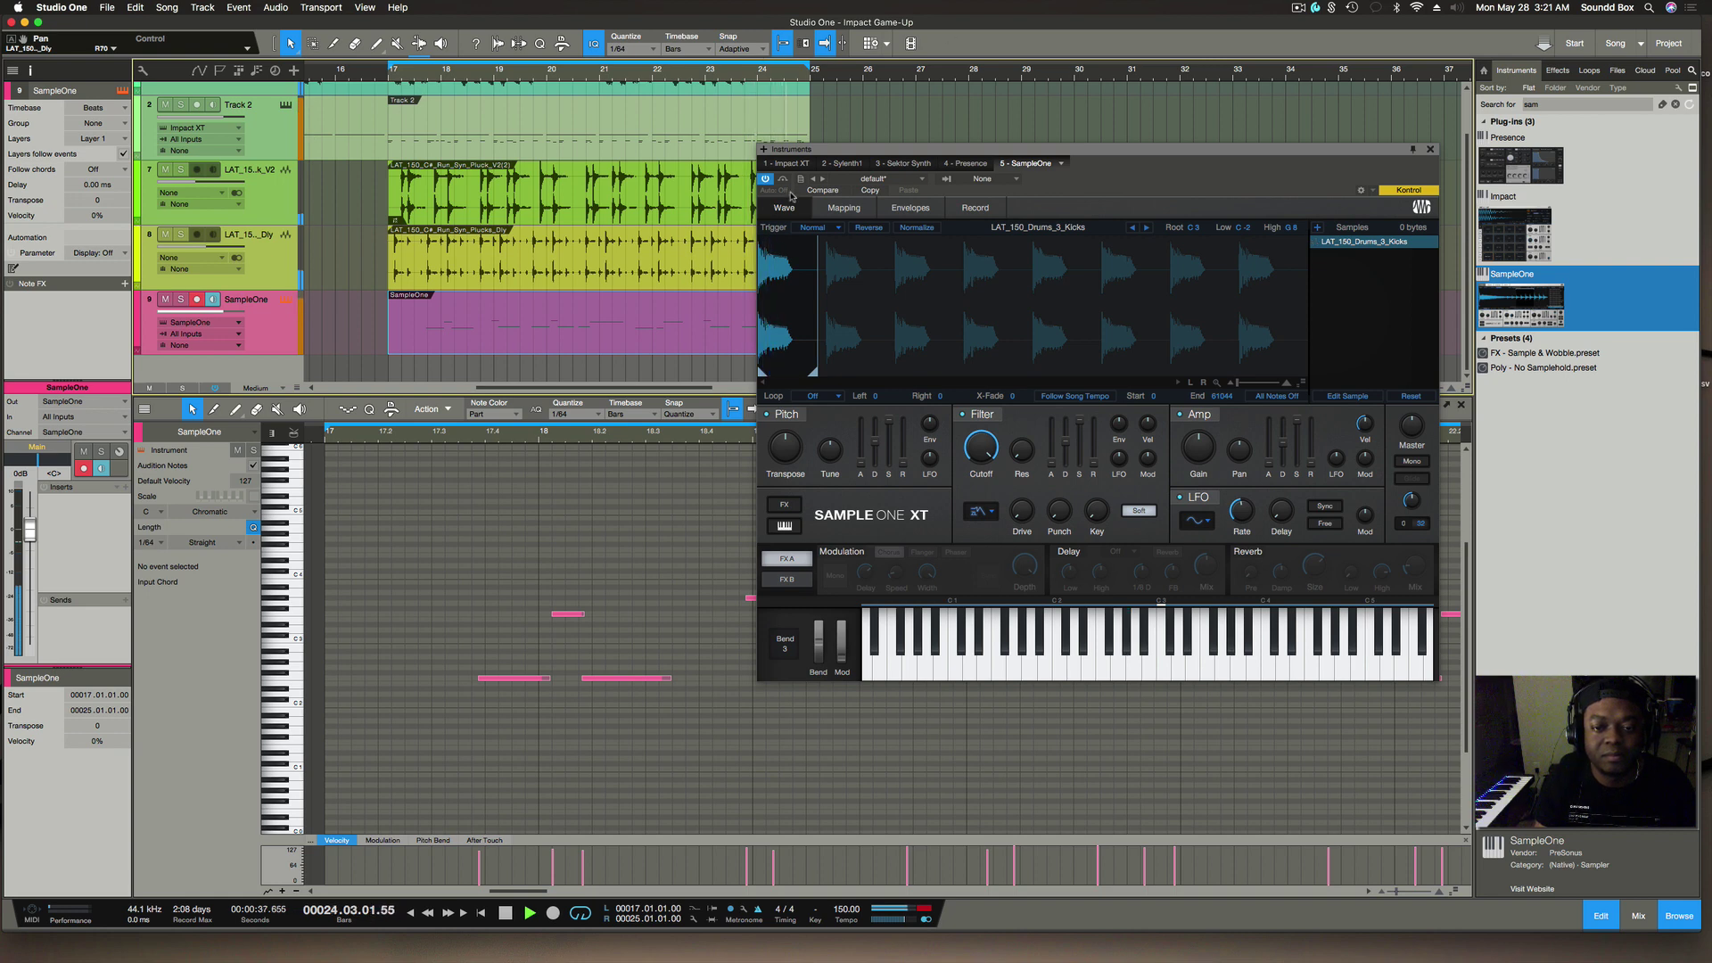
drag(825, 149, 1155, 241)
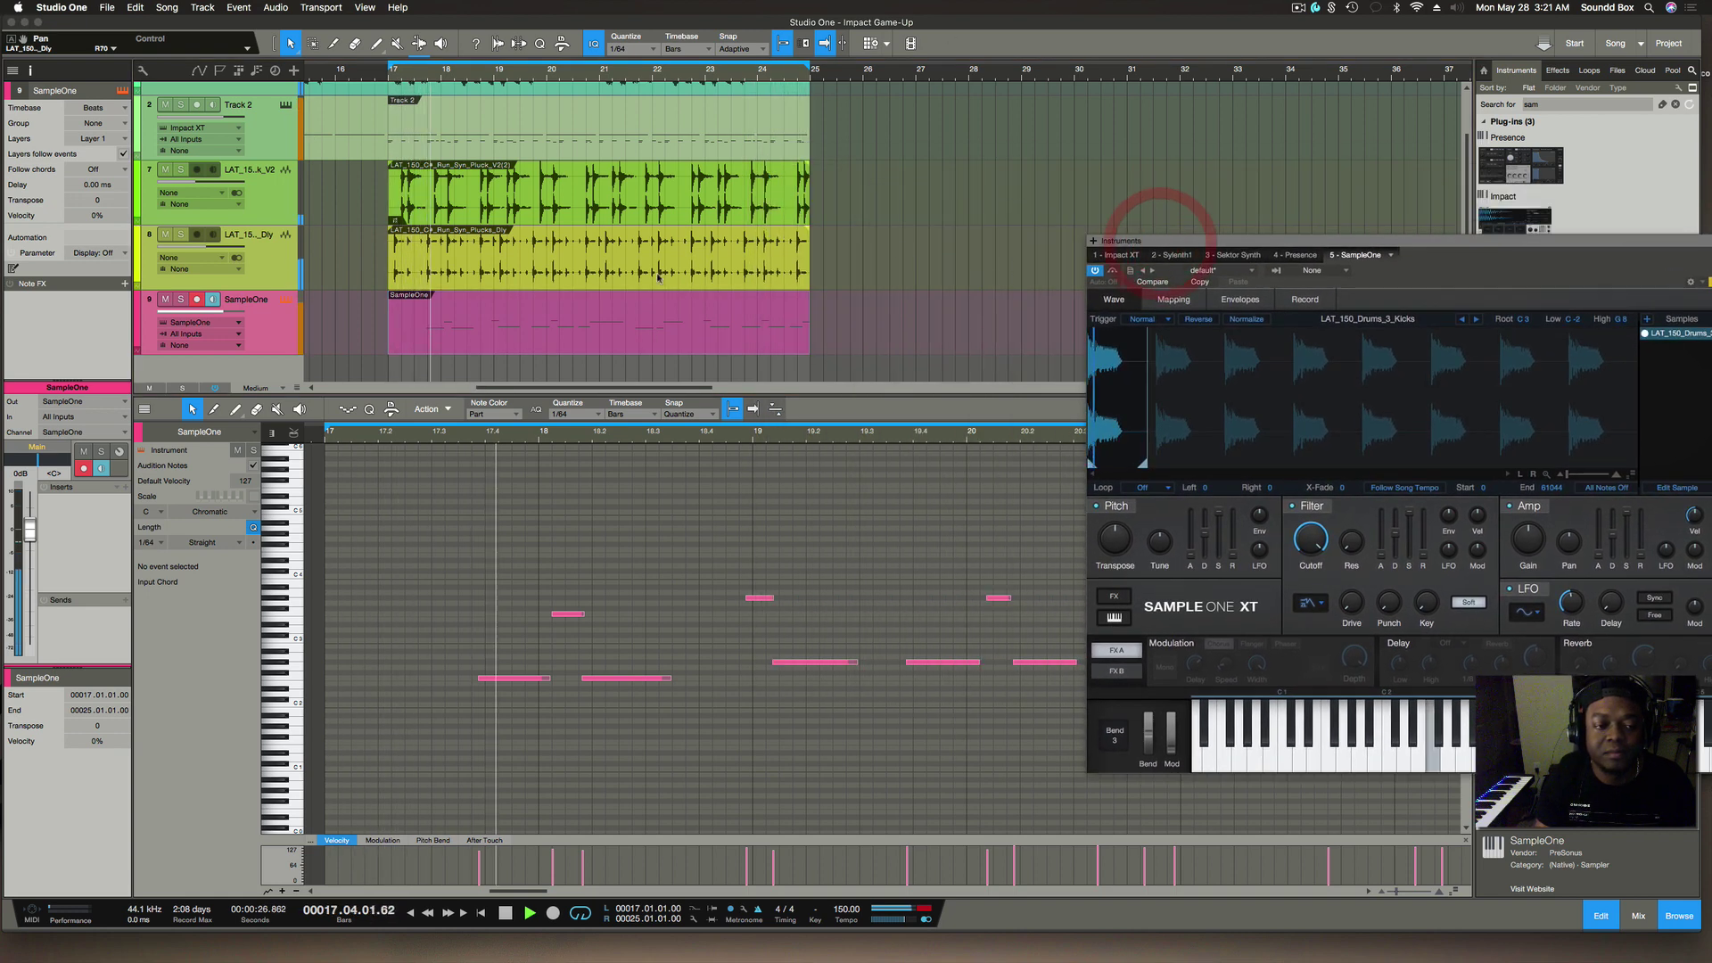
key(space)
click(696, 347)
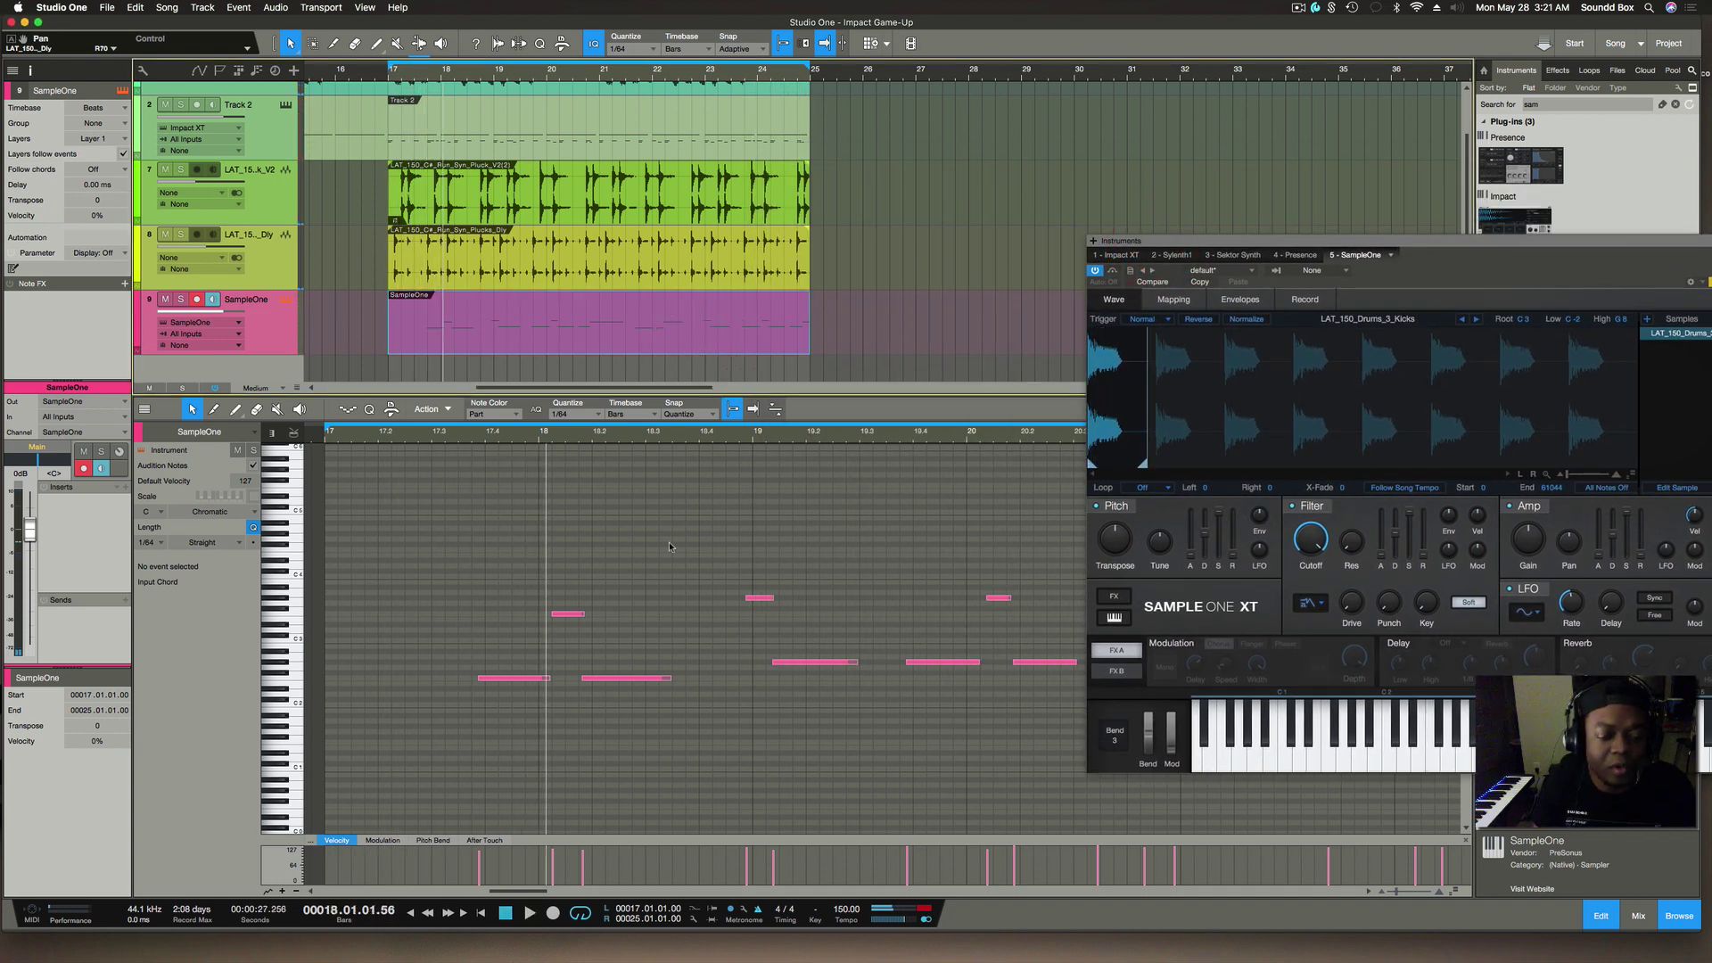
Quantize all of the recorded SampleOne notes to 1/8 and play the part back from bar 17.
click(628, 606)
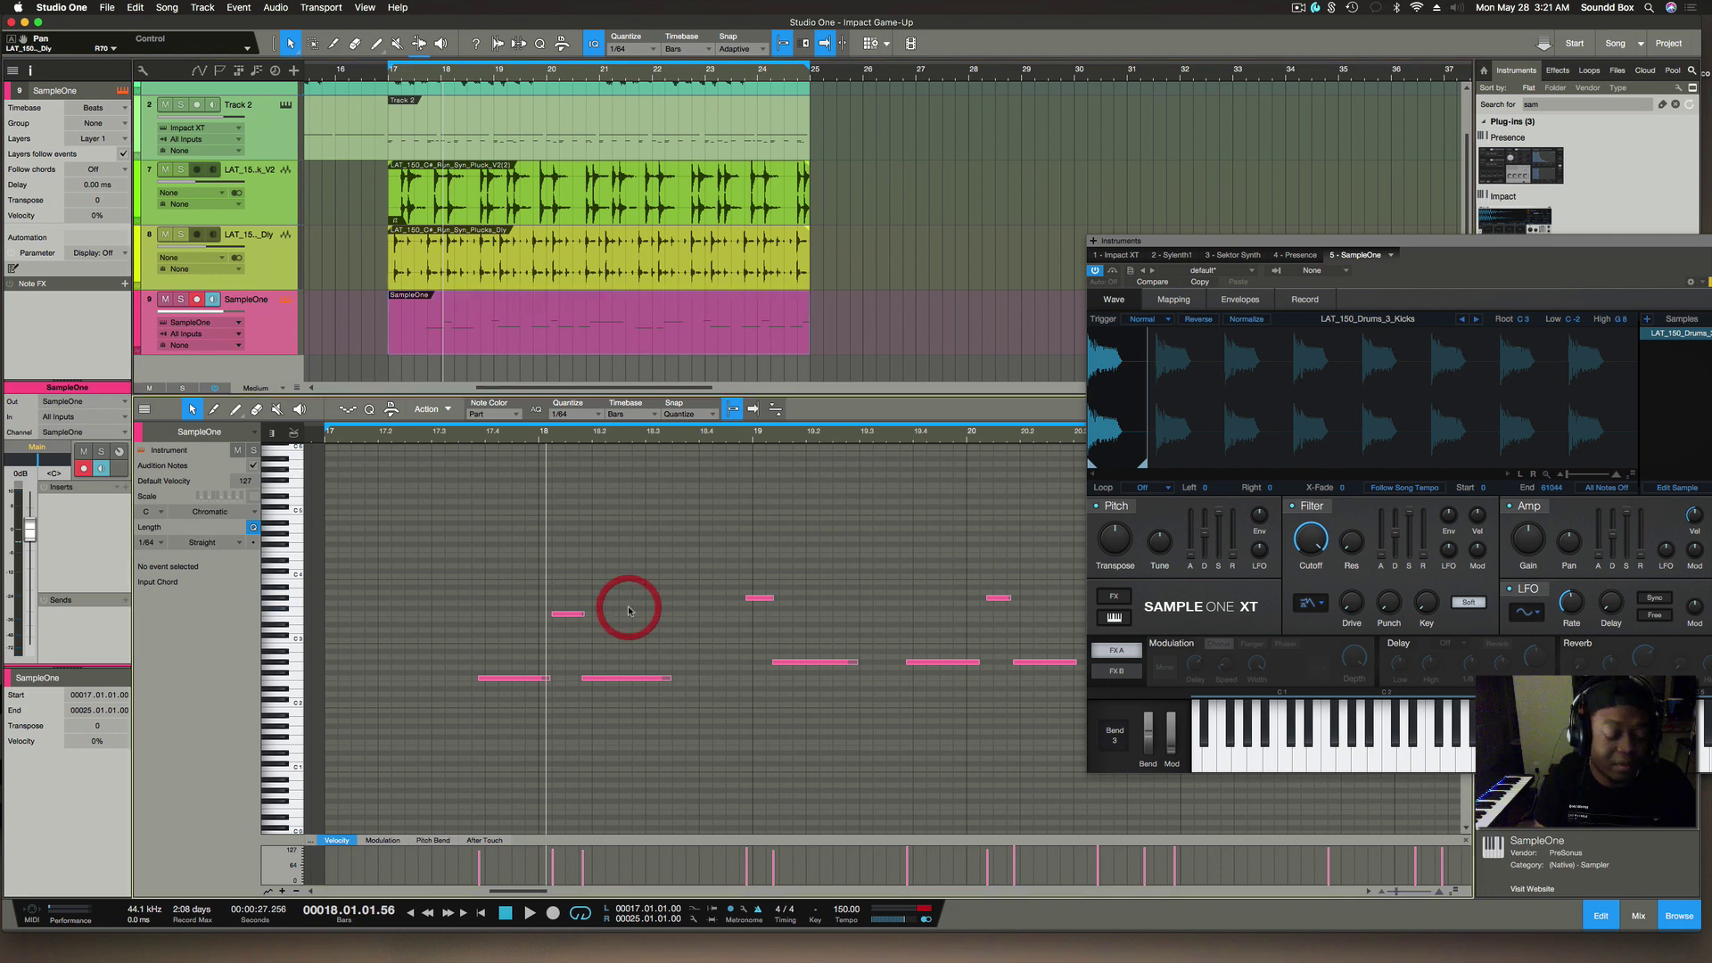
click(574, 415)
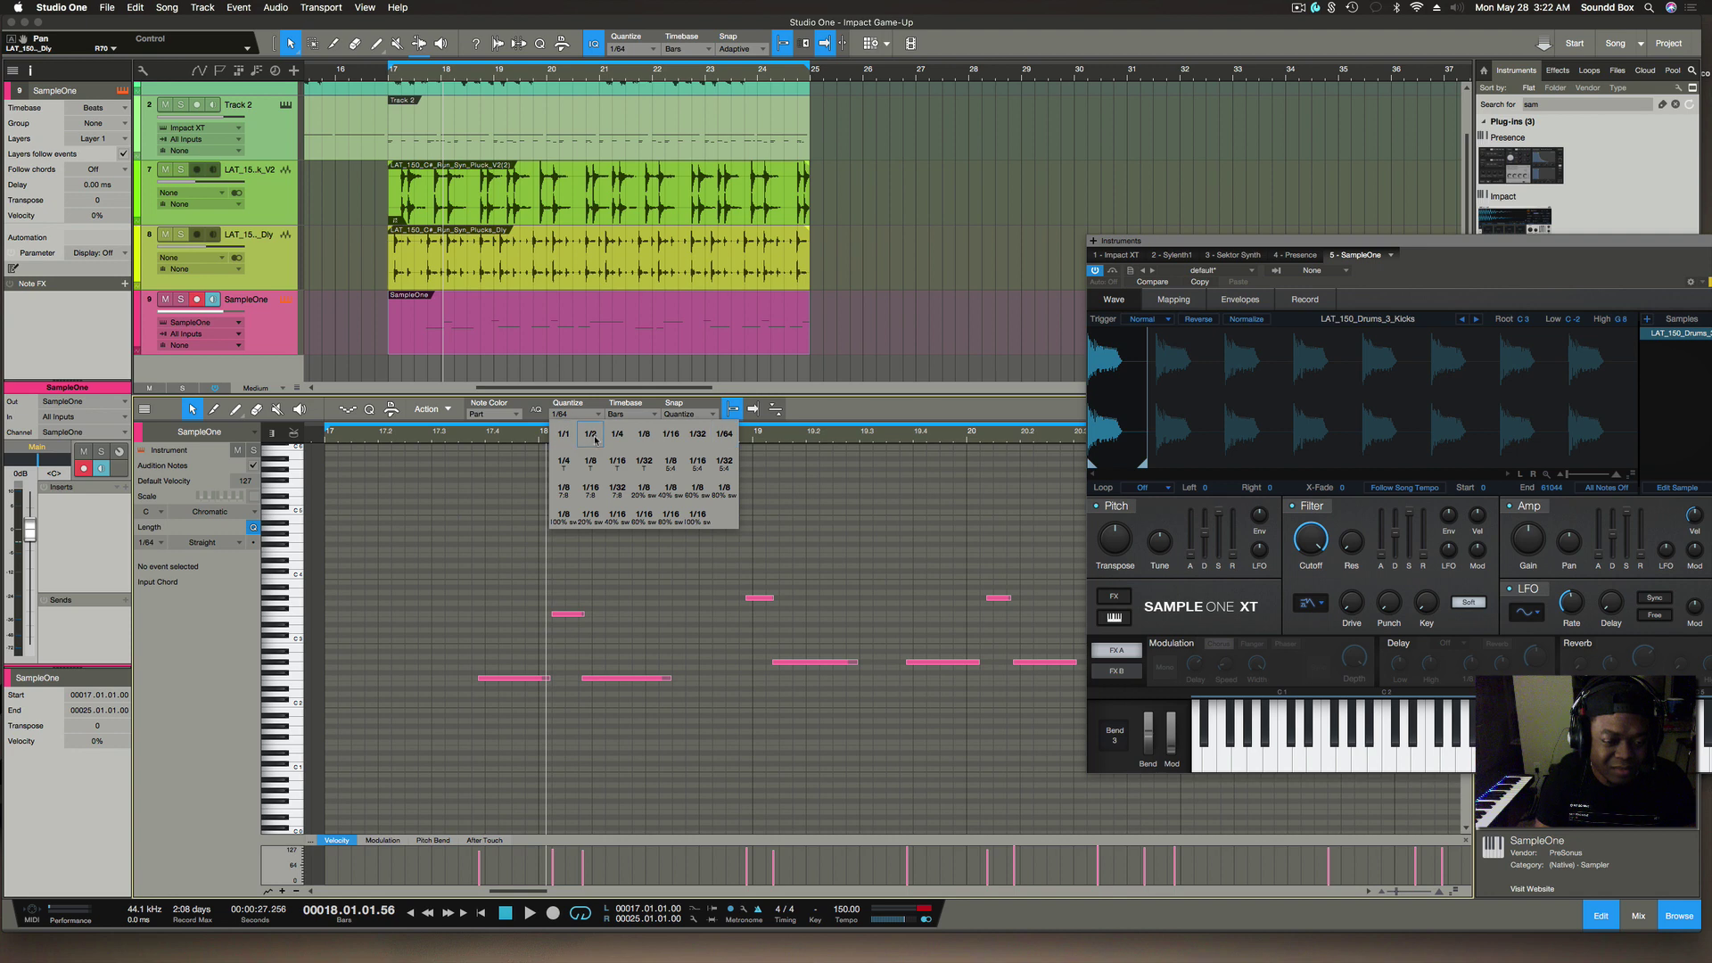
click(647, 434)
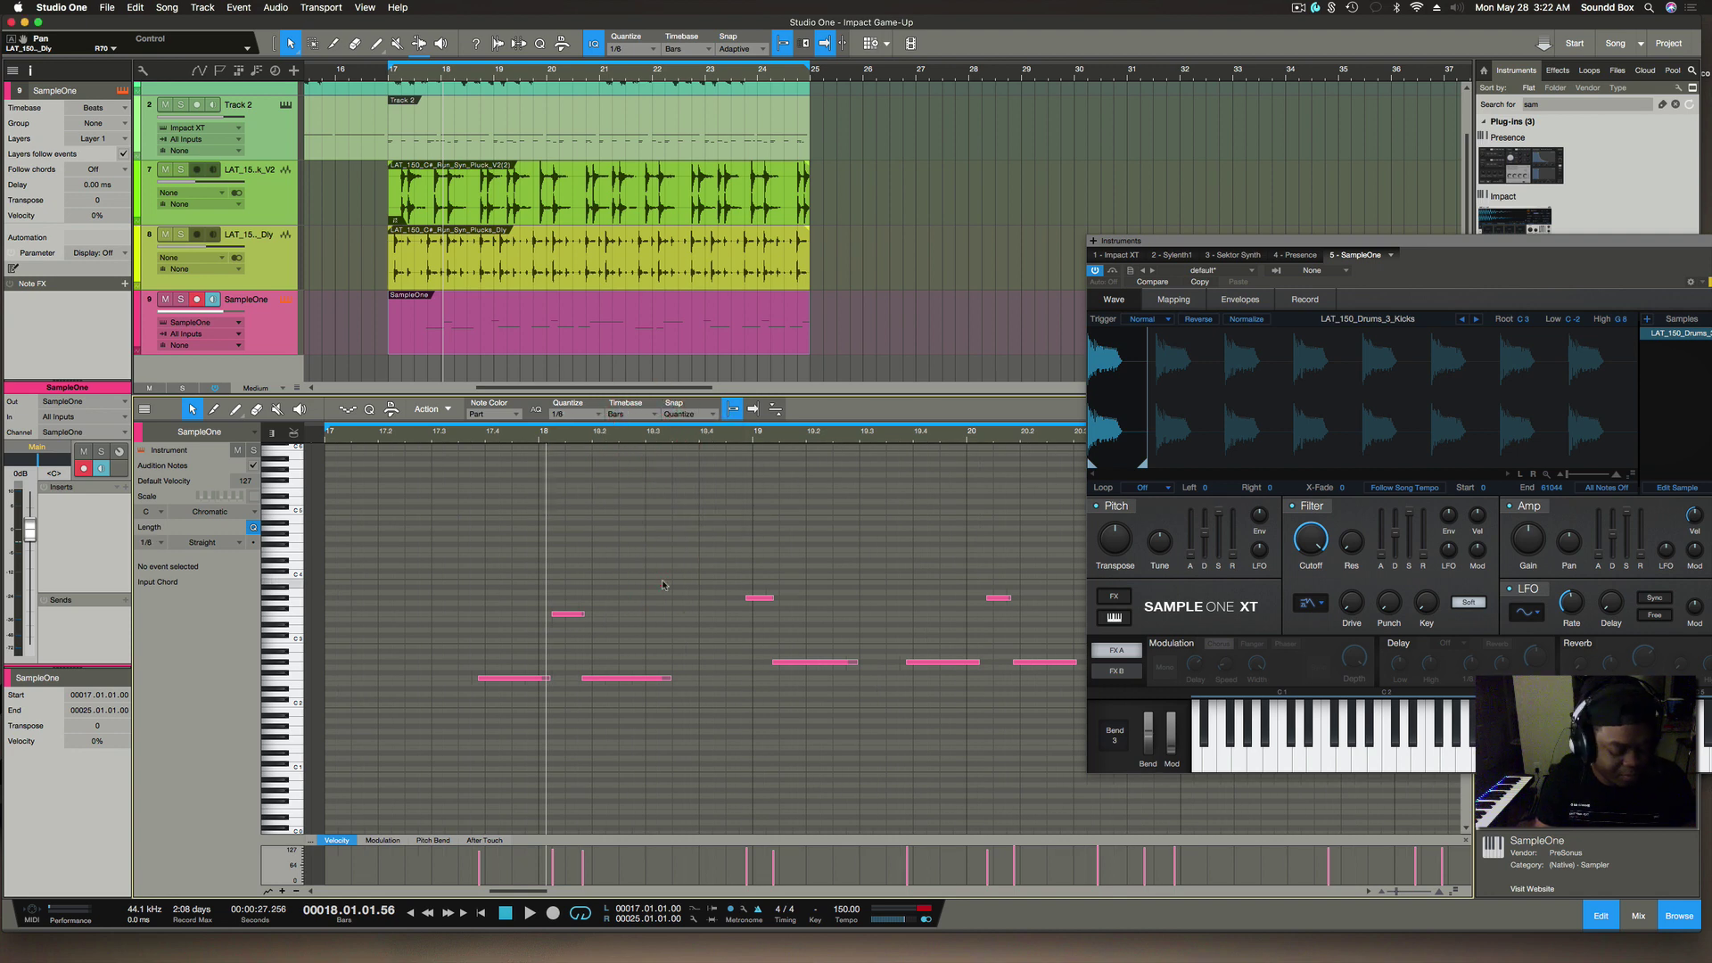
key(super+a)
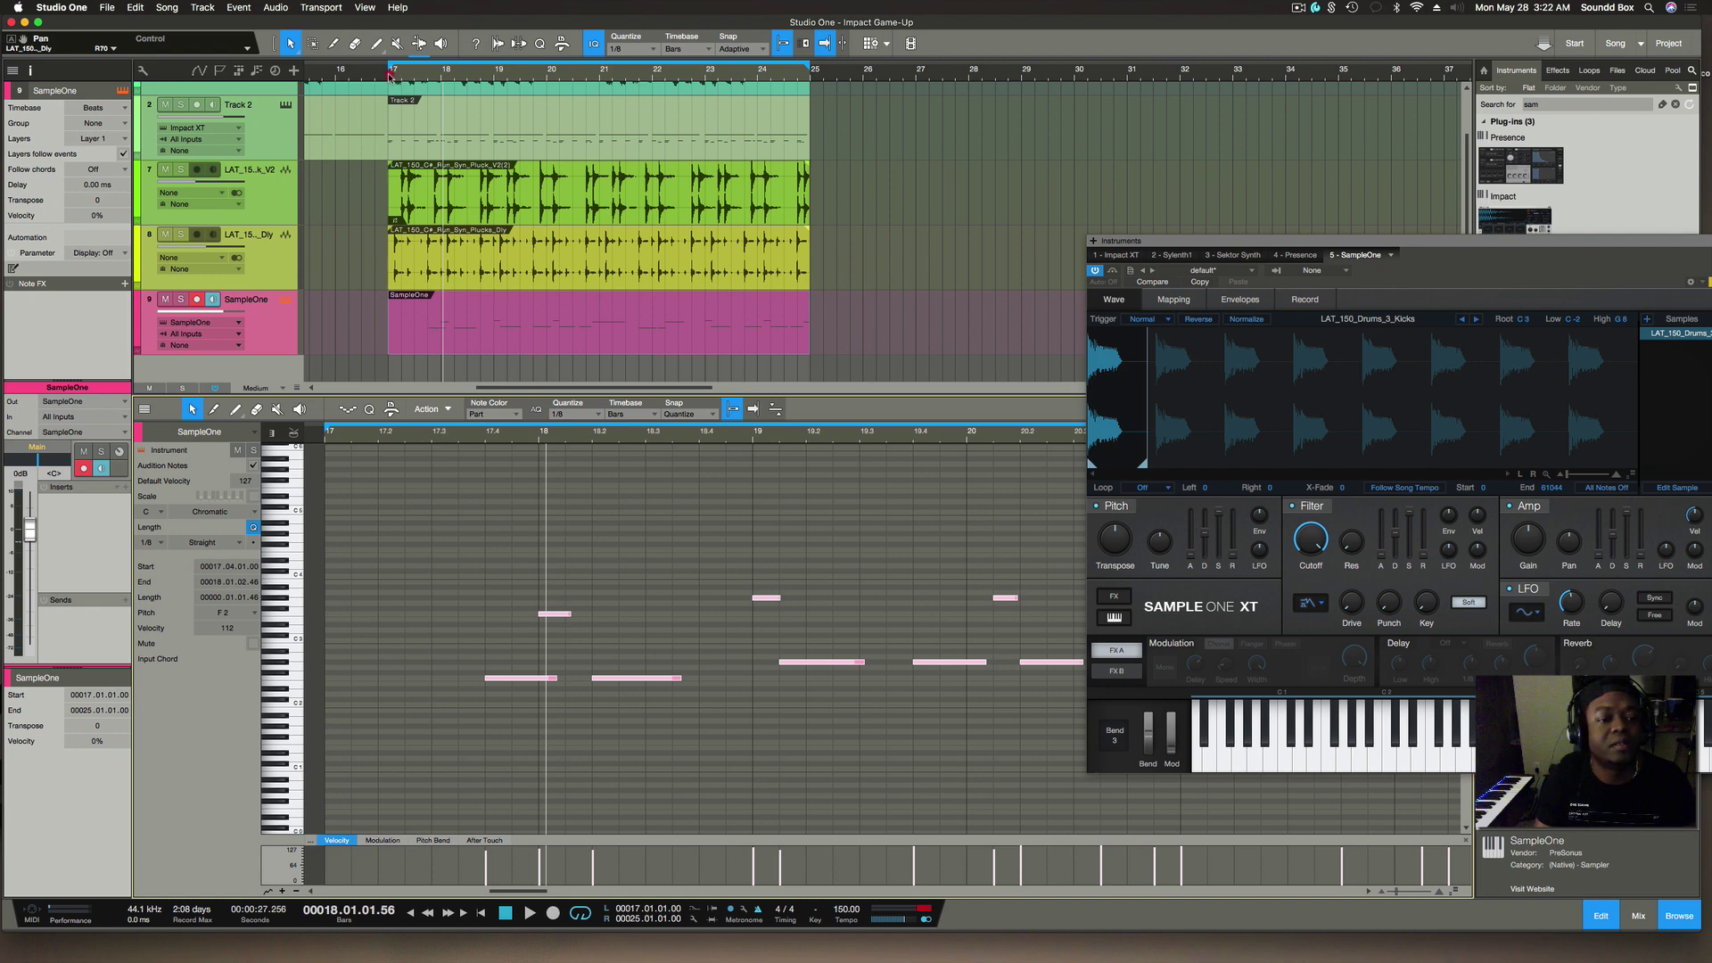
click(390, 76)
key(space)
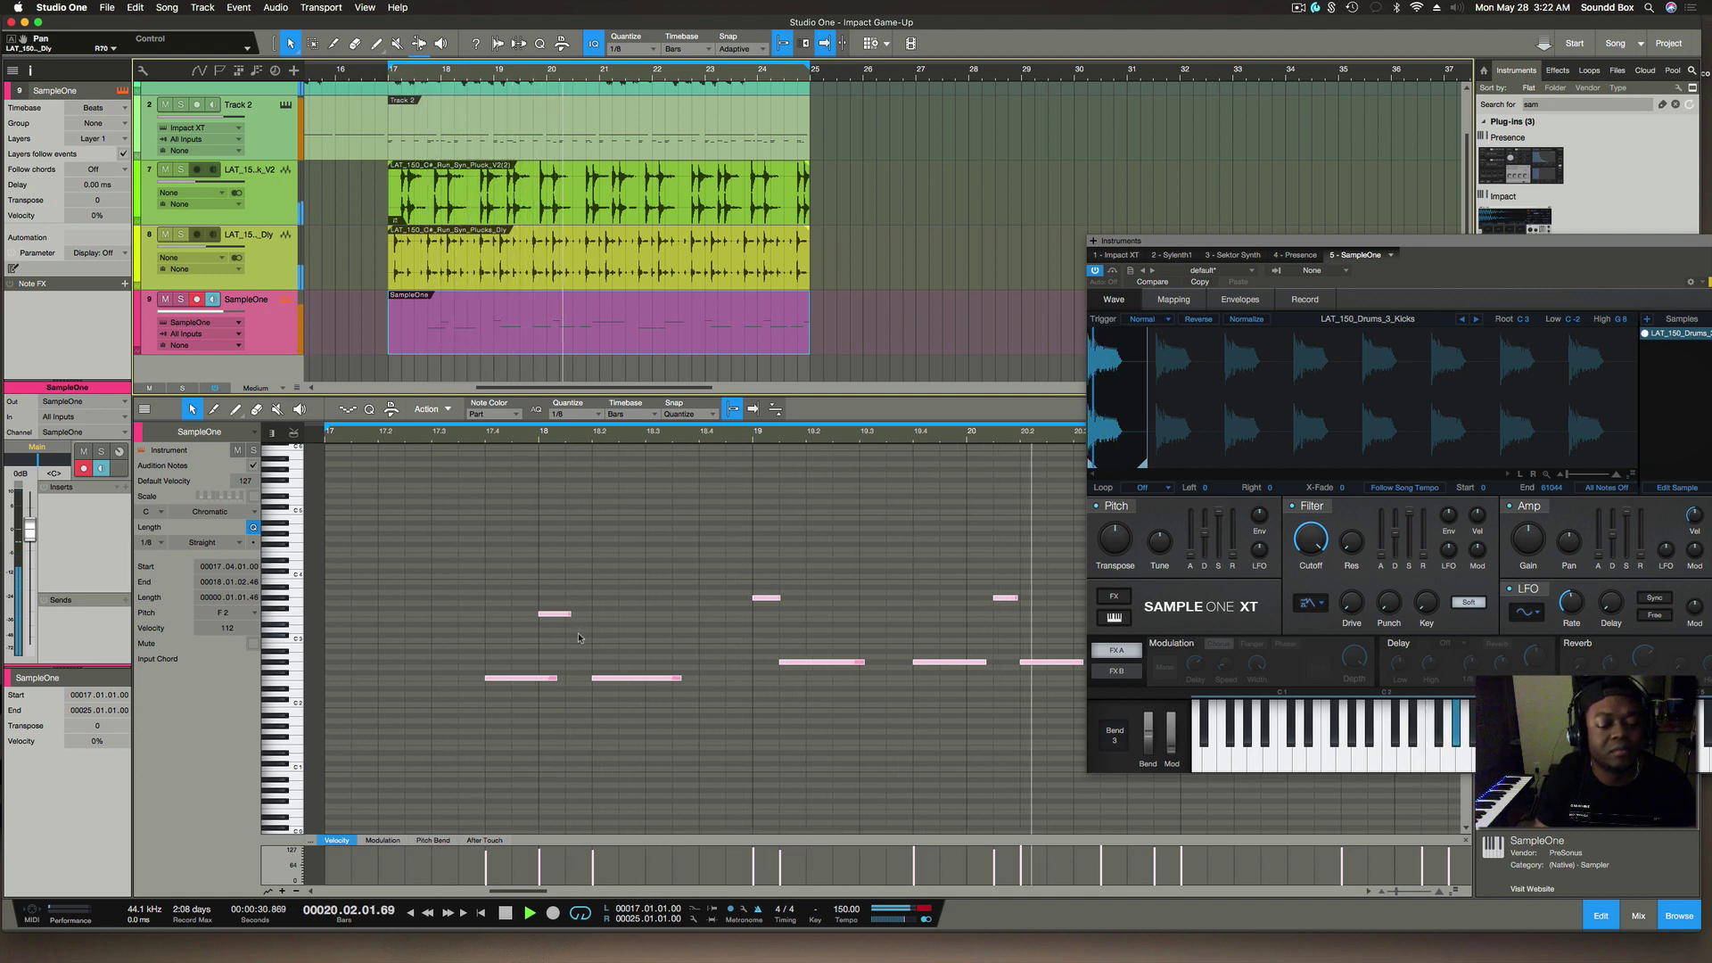
key(space)
Move the F3 note at bar 18 later to start at 18.01.03 and play back the change.
click(573, 604)
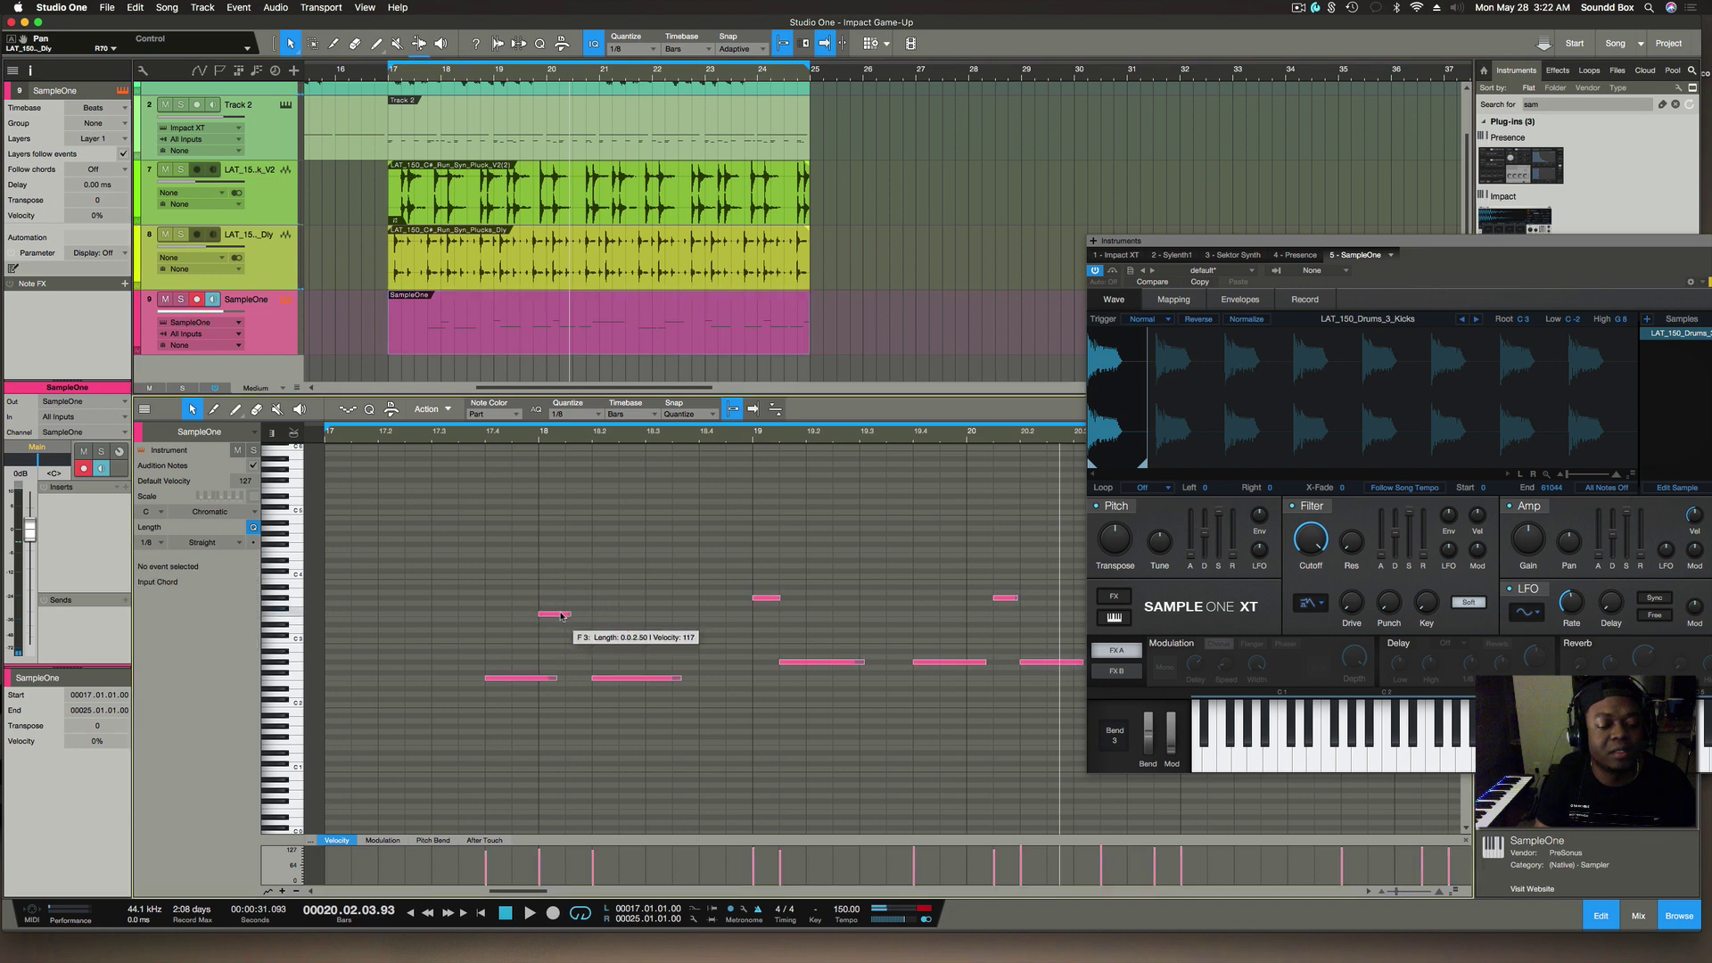
click(574, 615)
drag(578, 614, 576, 614)
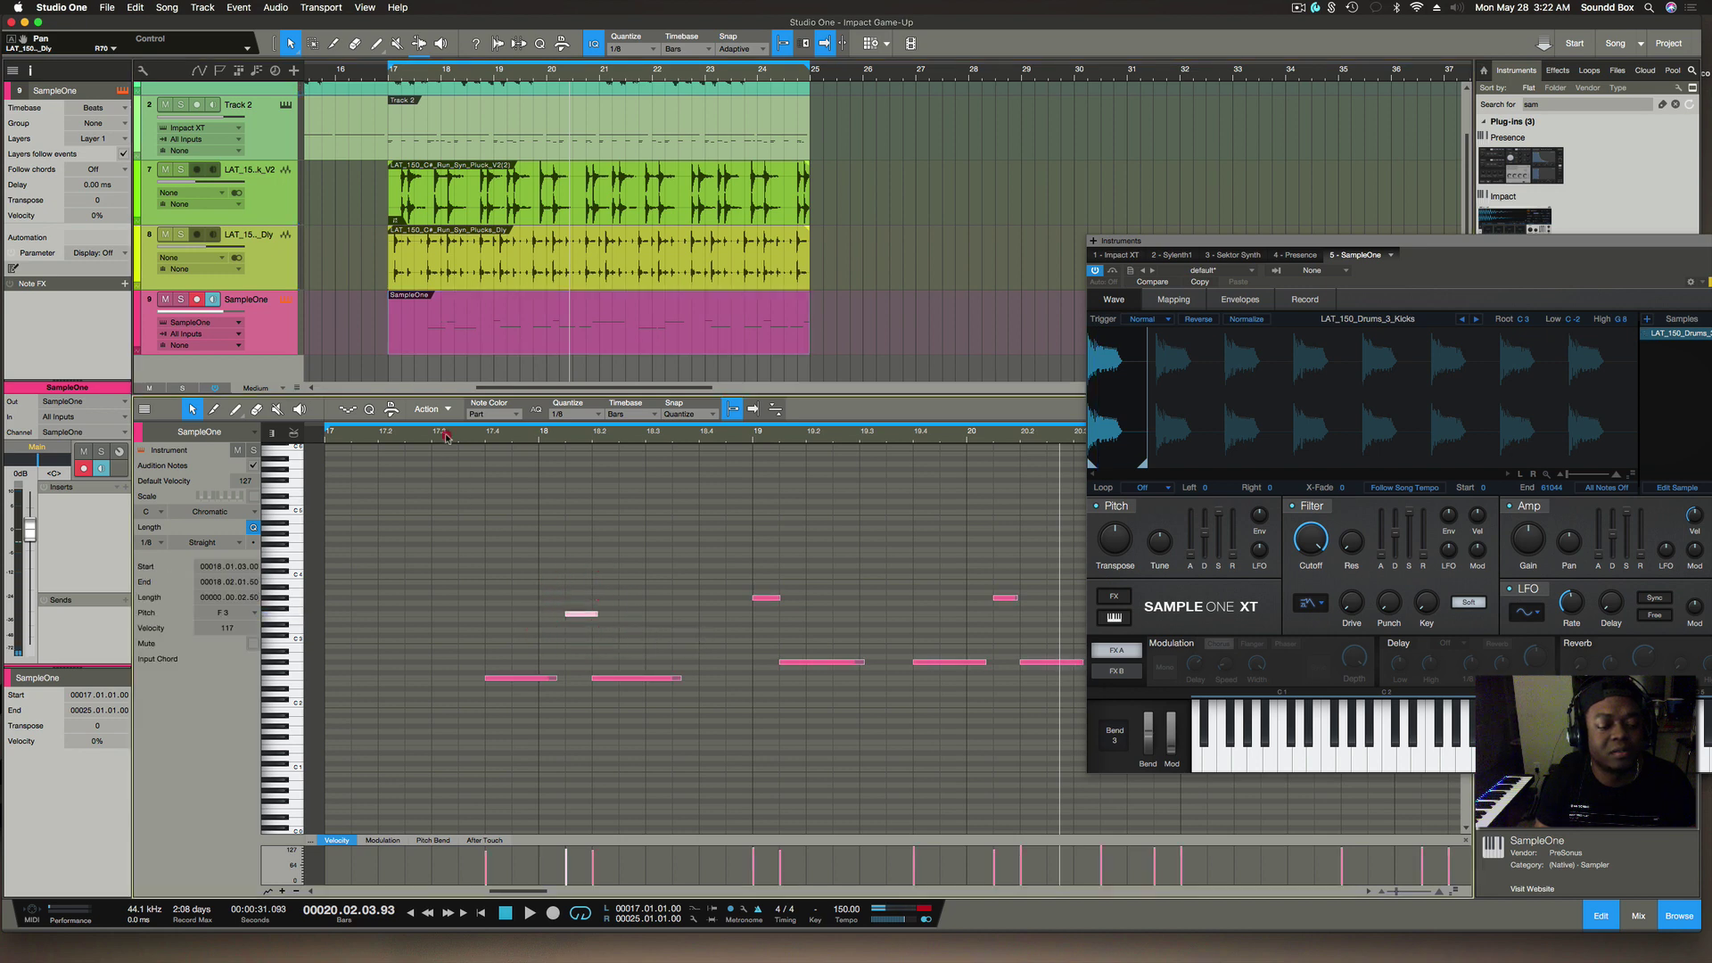
click(440, 432)
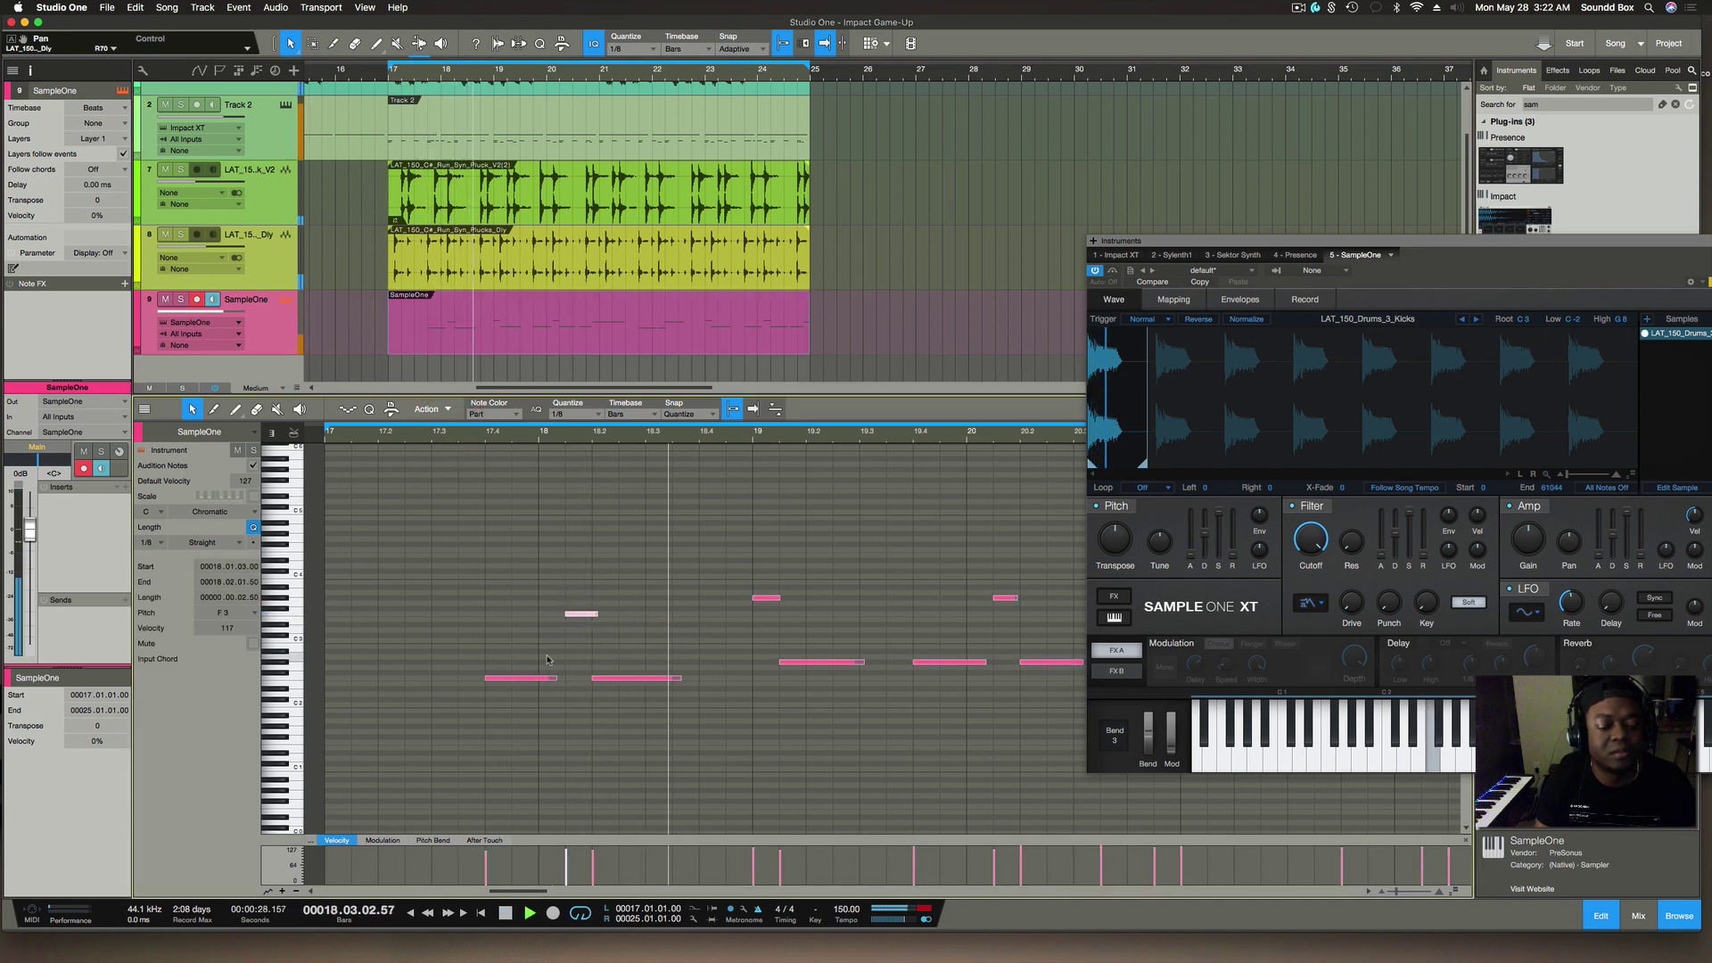
Copy the part's first F2 note to the start of bar 17 and play back the part.
drag(514, 675, 361, 685)
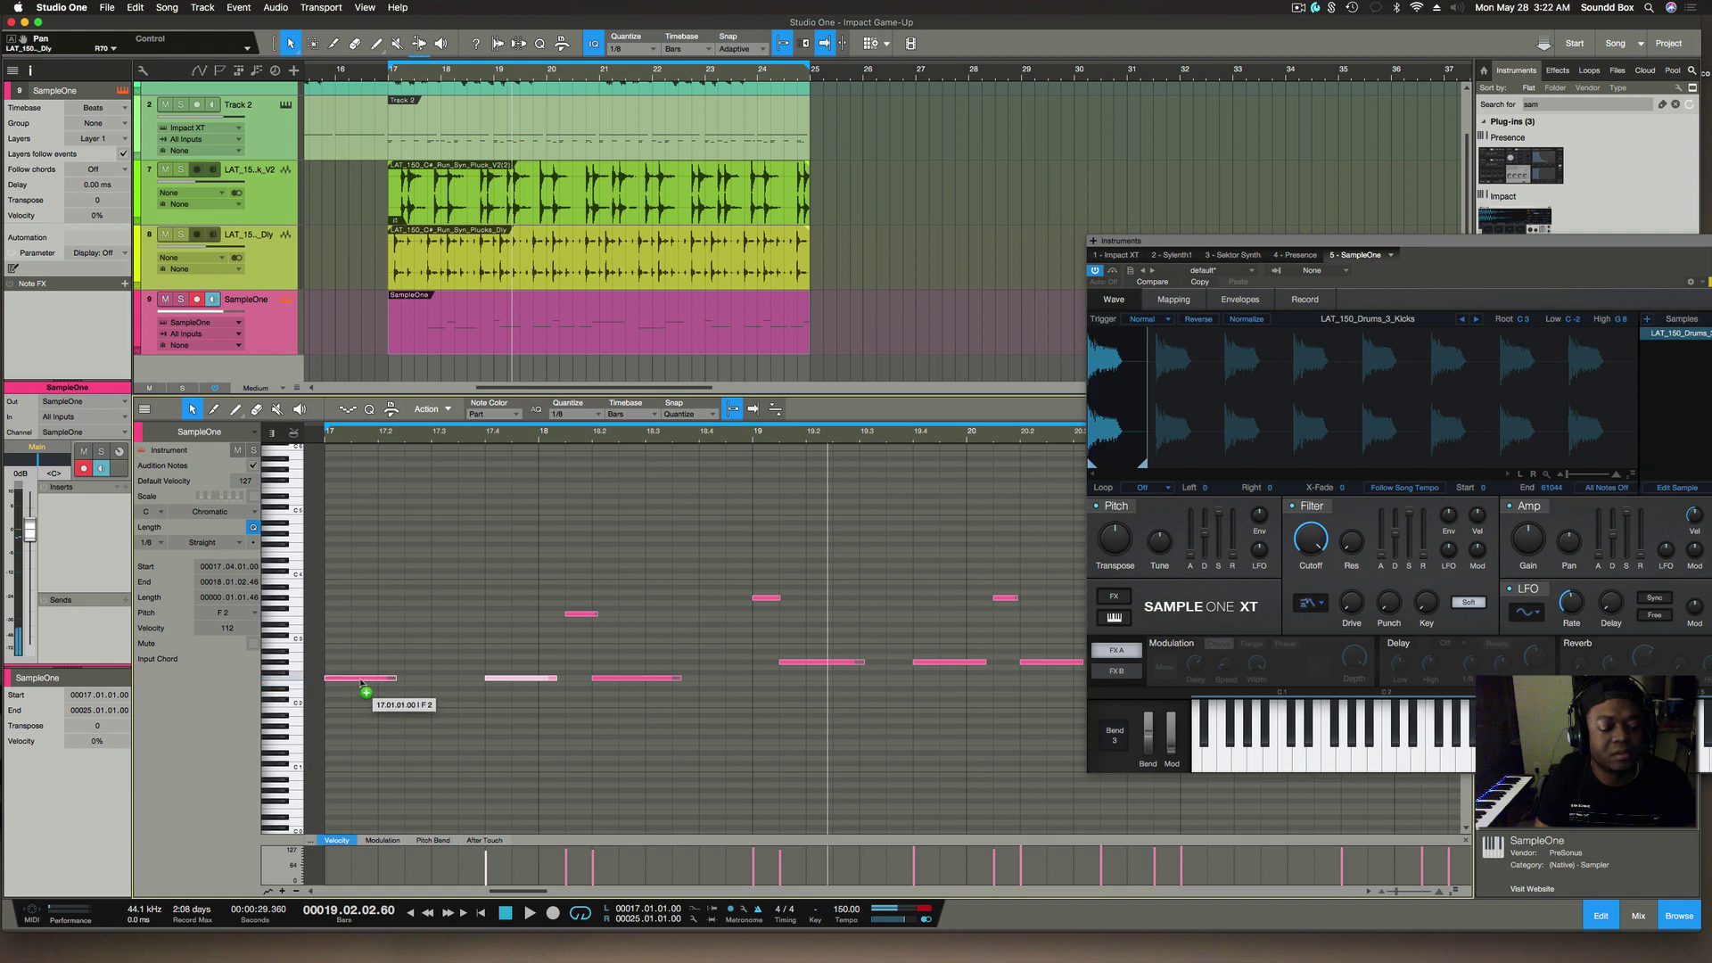
drag(361, 682, 362, 682)
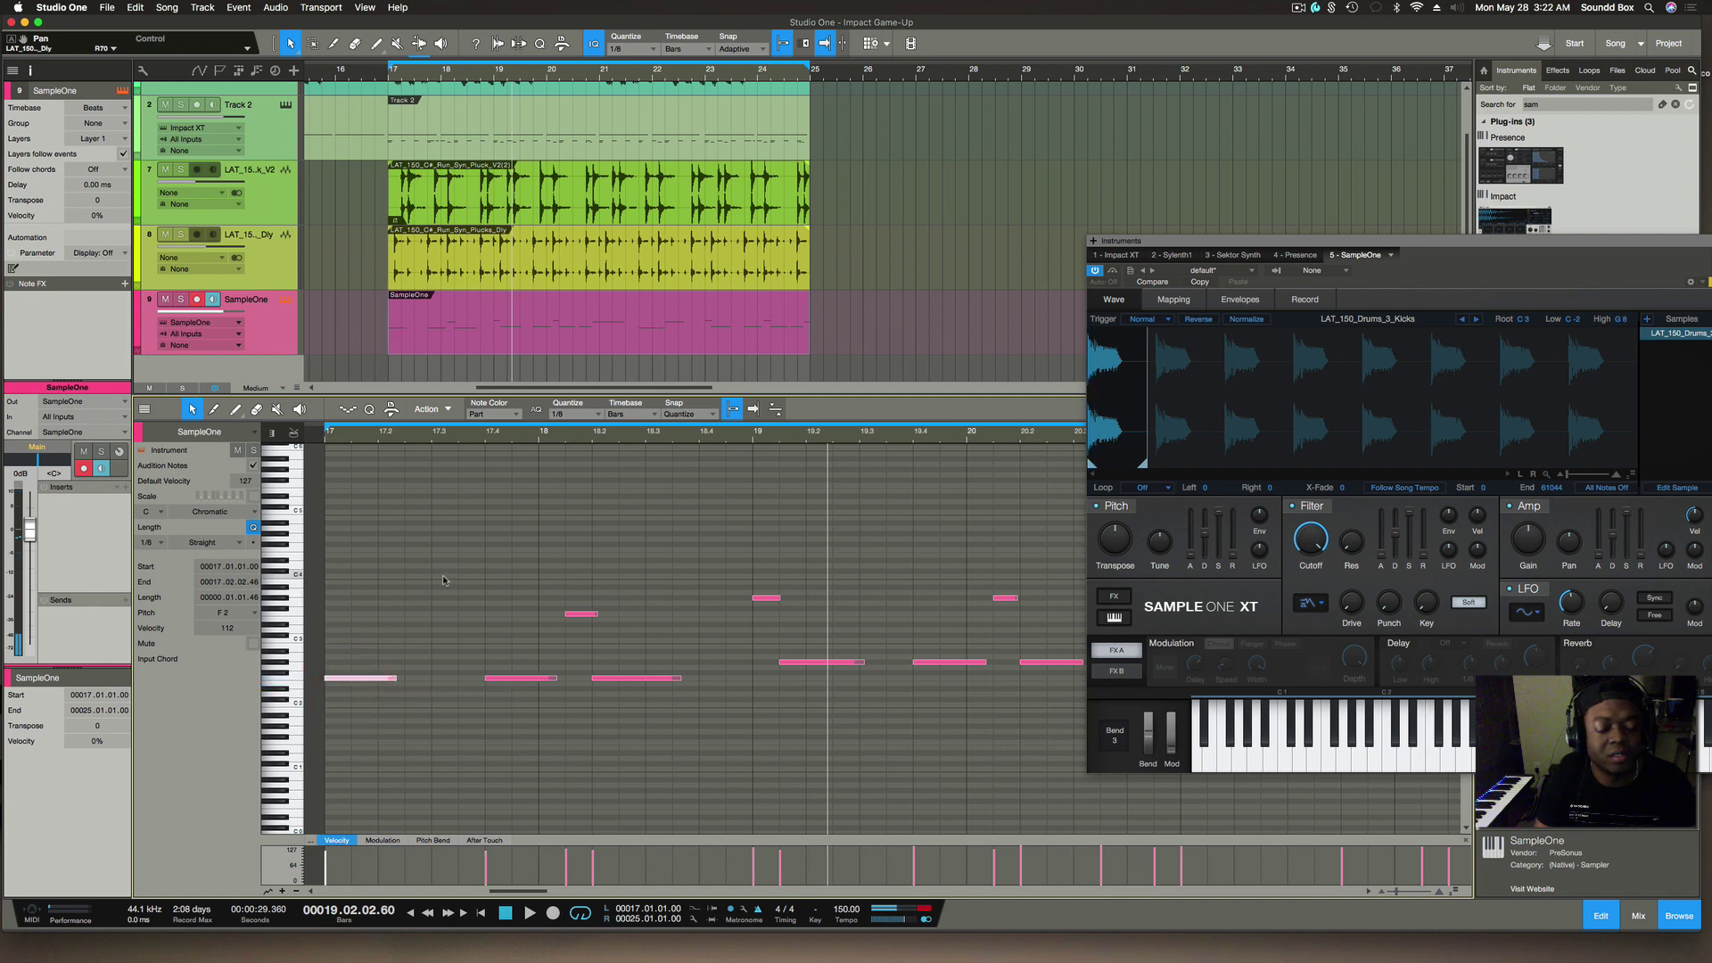
key(space)
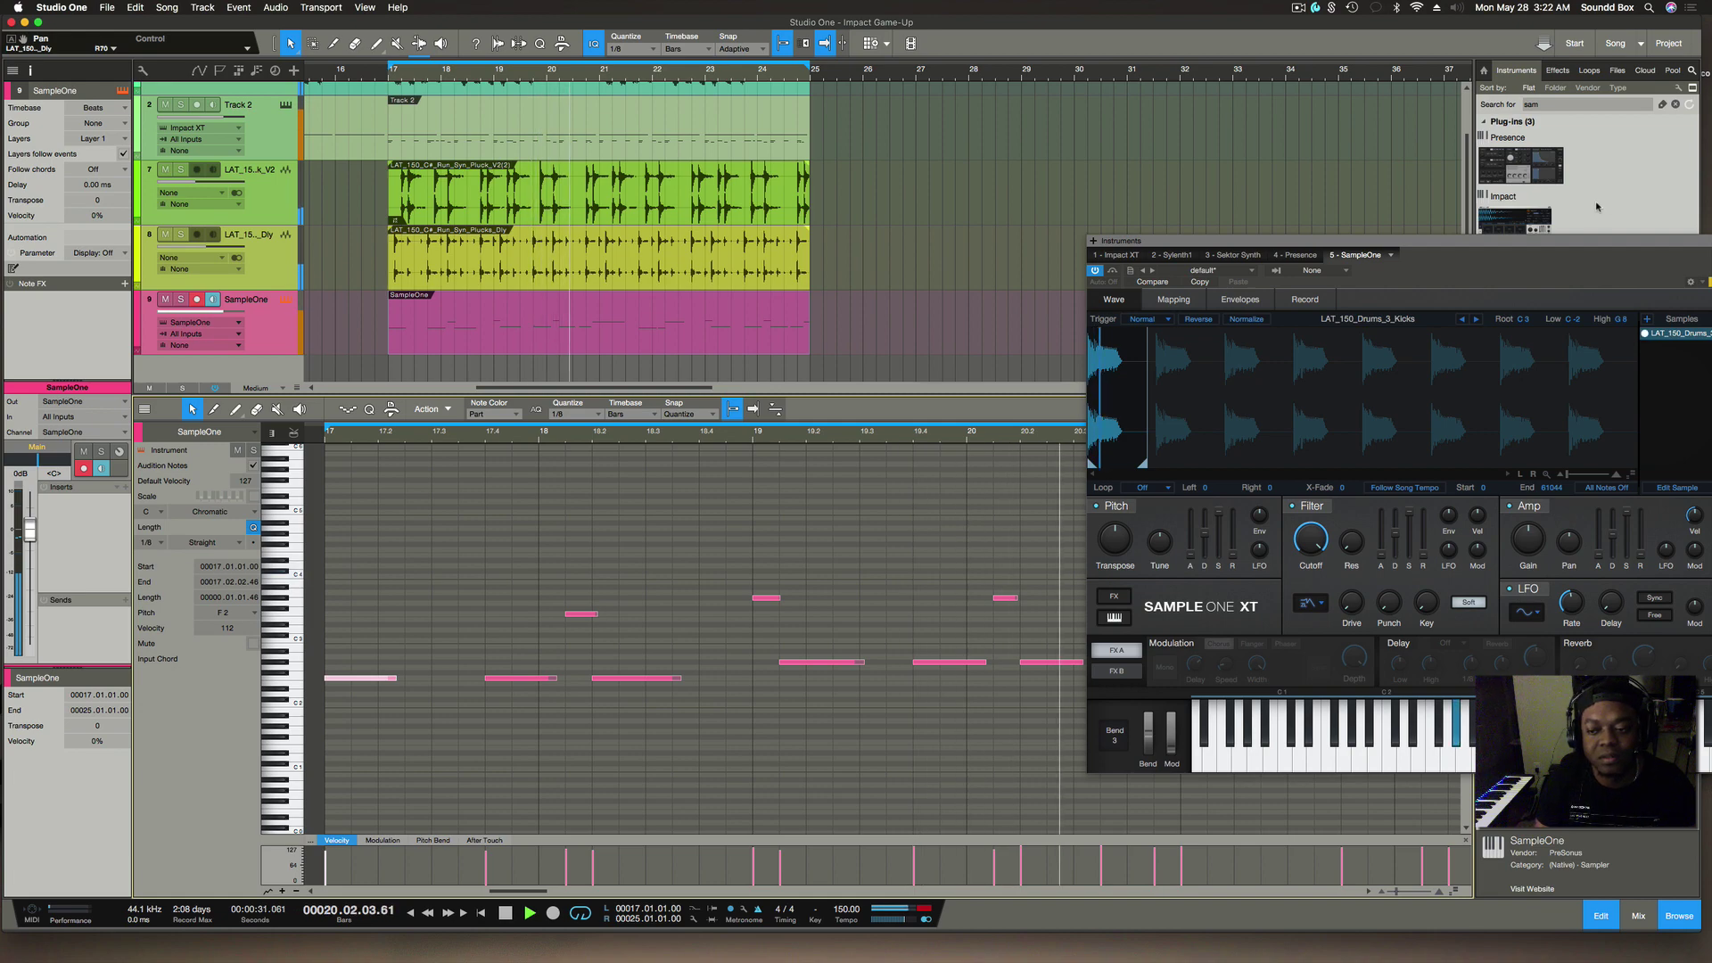
Close the SampleOne window and show the note editor again with the mixer hidden.
drag(1424, 245, 1108, 248)
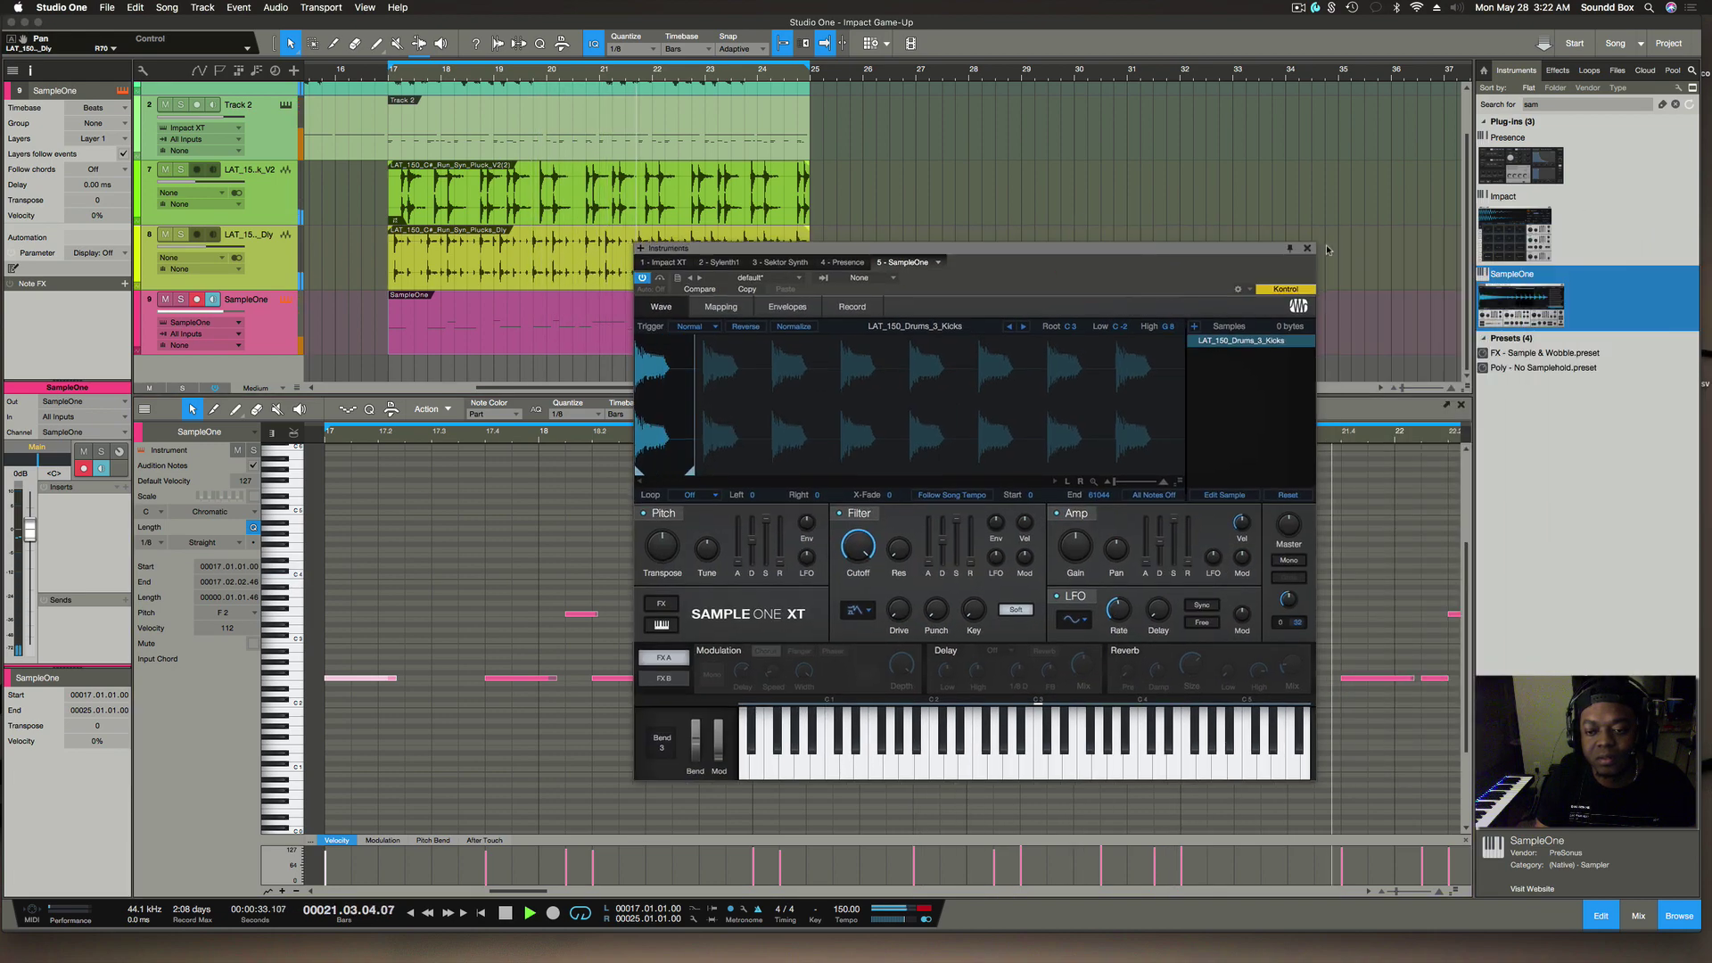
key(F3)
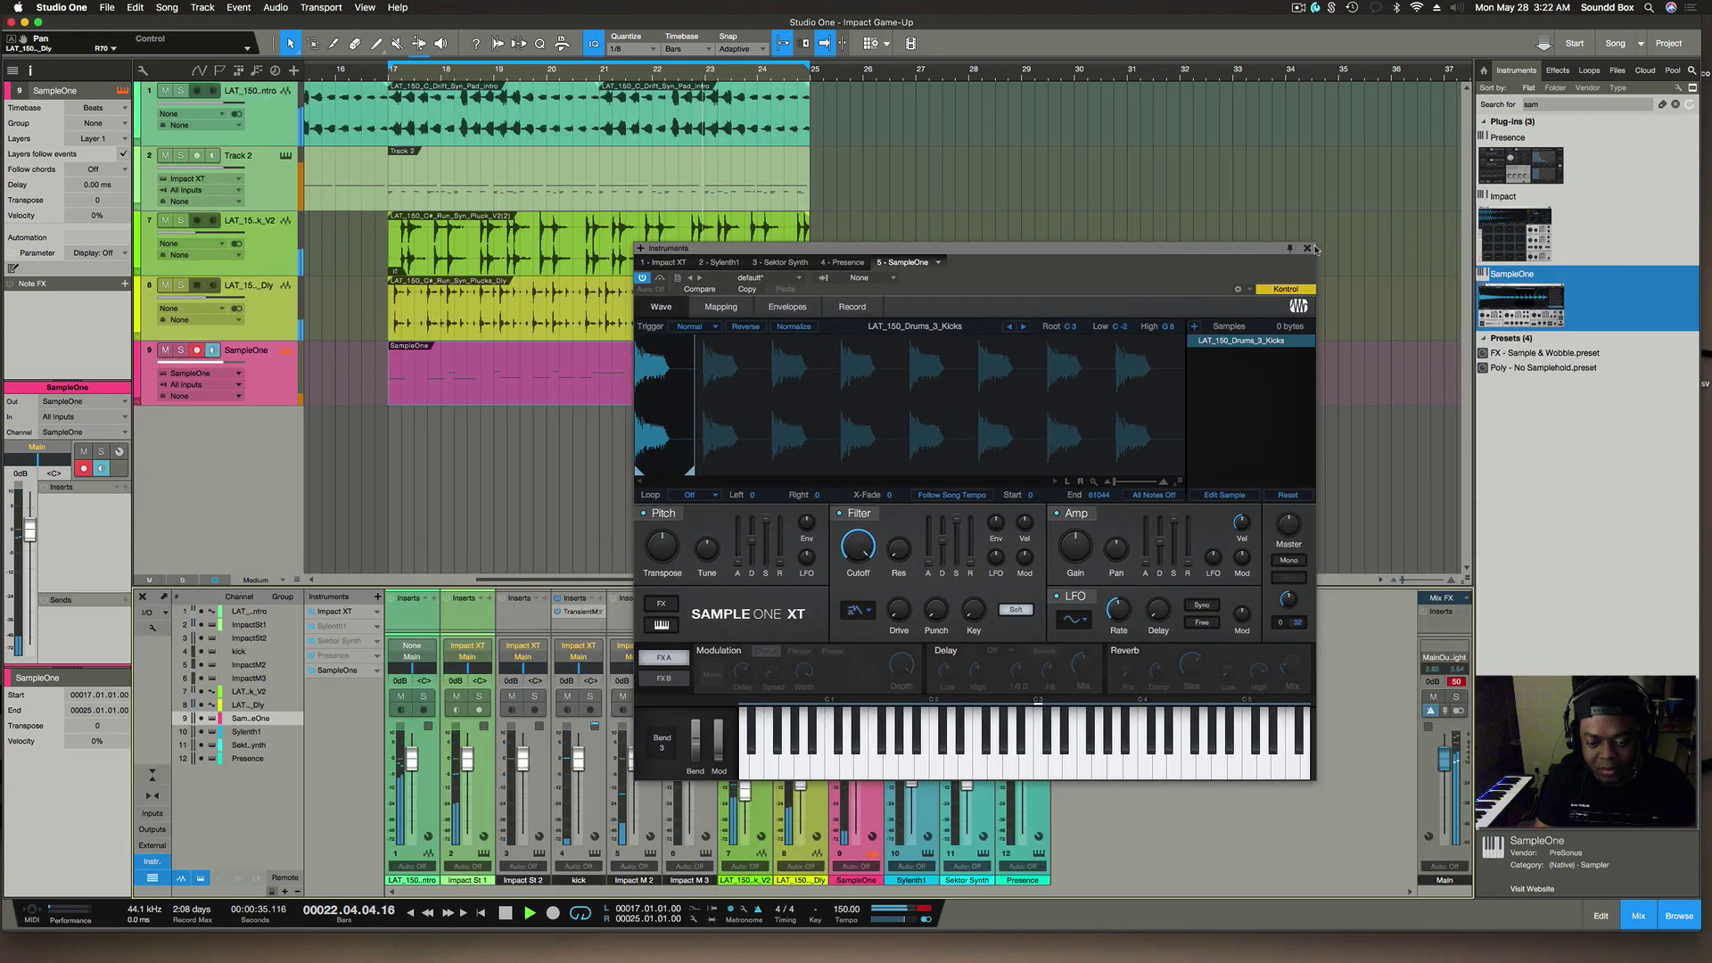
key(F3)
click(1309, 249)
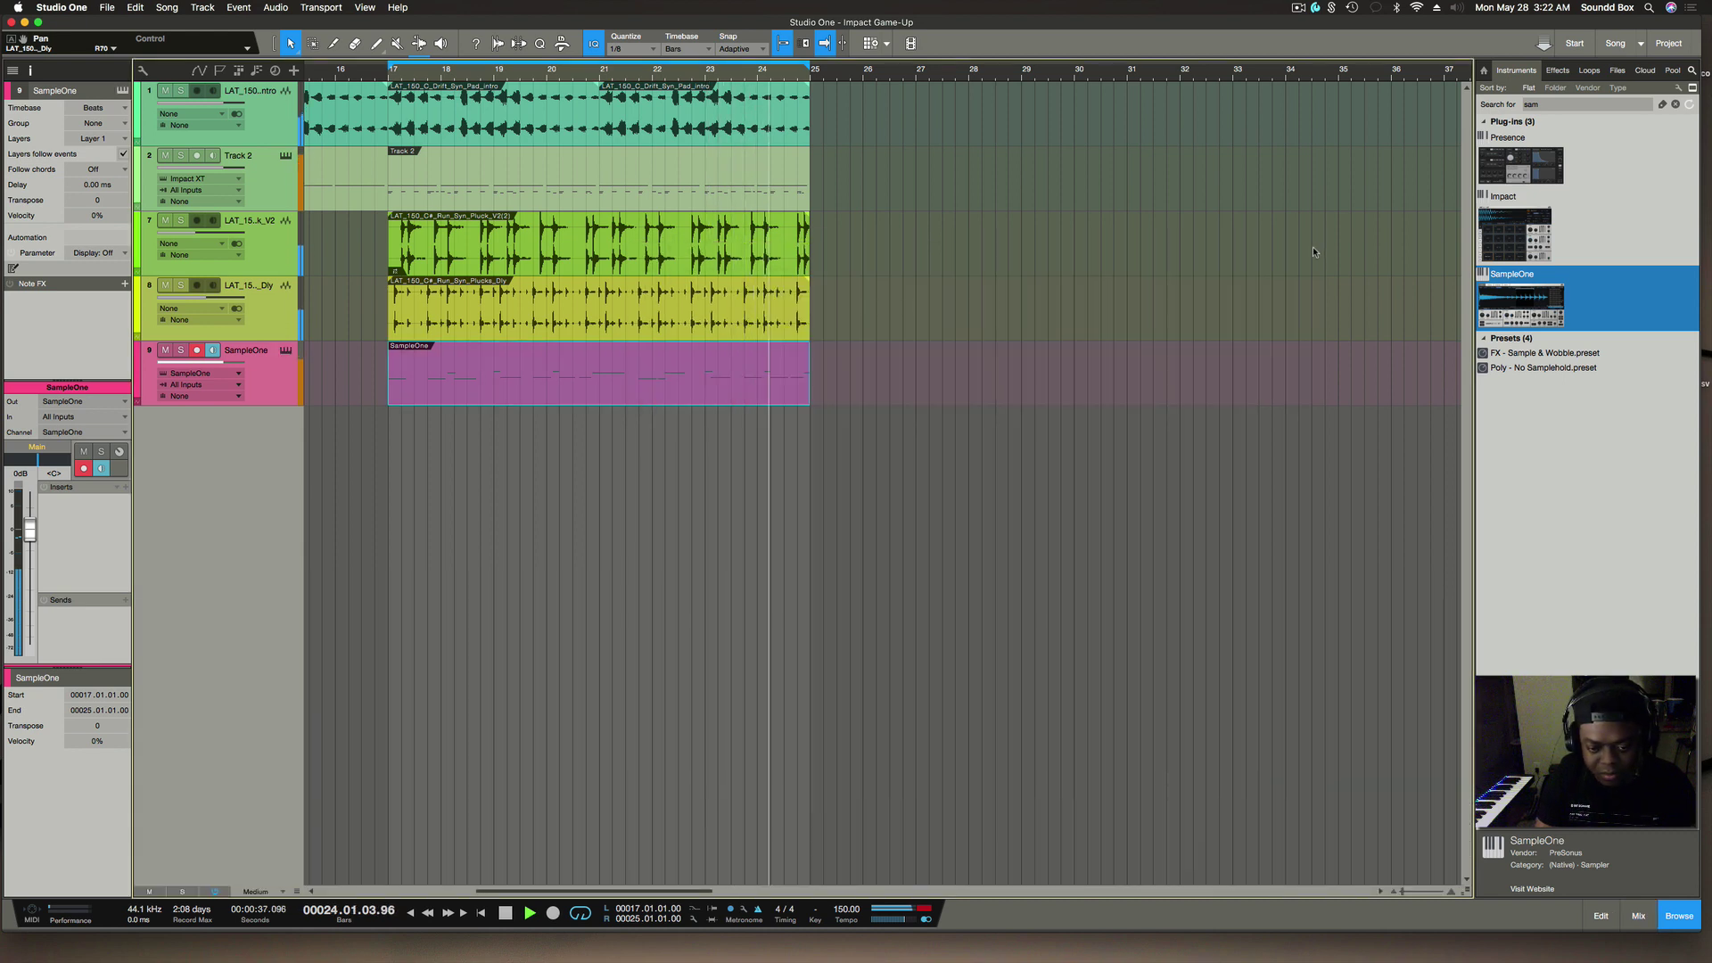
key(space)
key(F2)
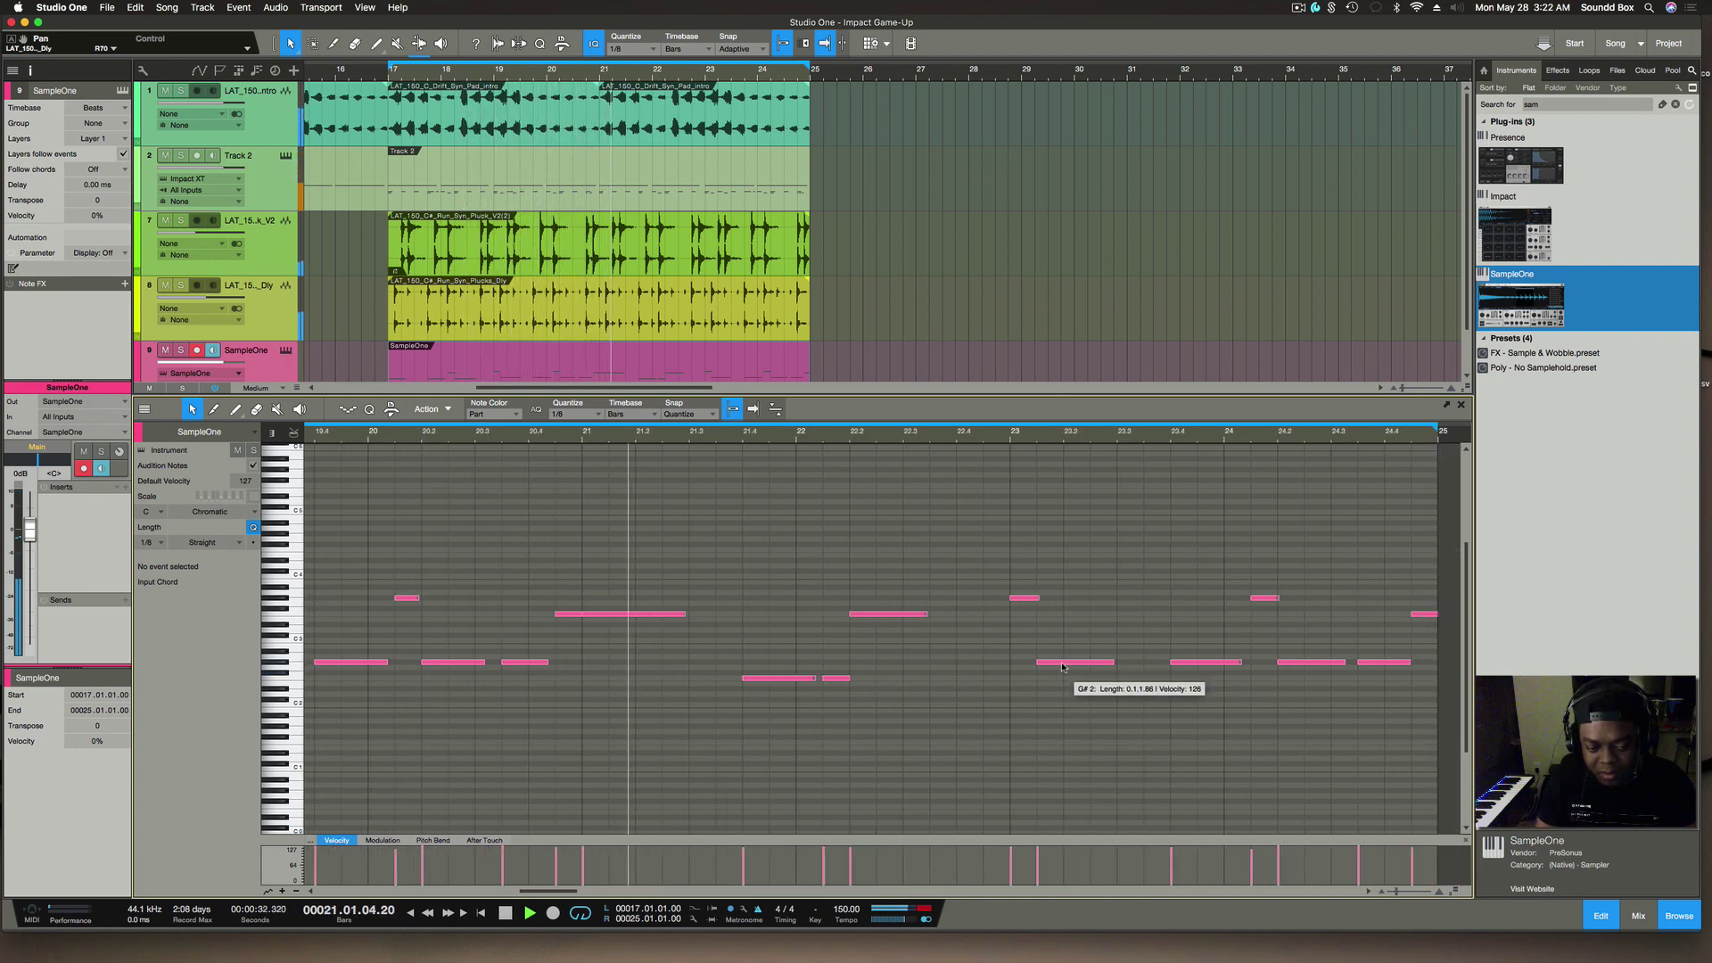
Raise the short F3 note just before bar 21 by one octave to F4 and audition it.
key(space)
click(608, 614)
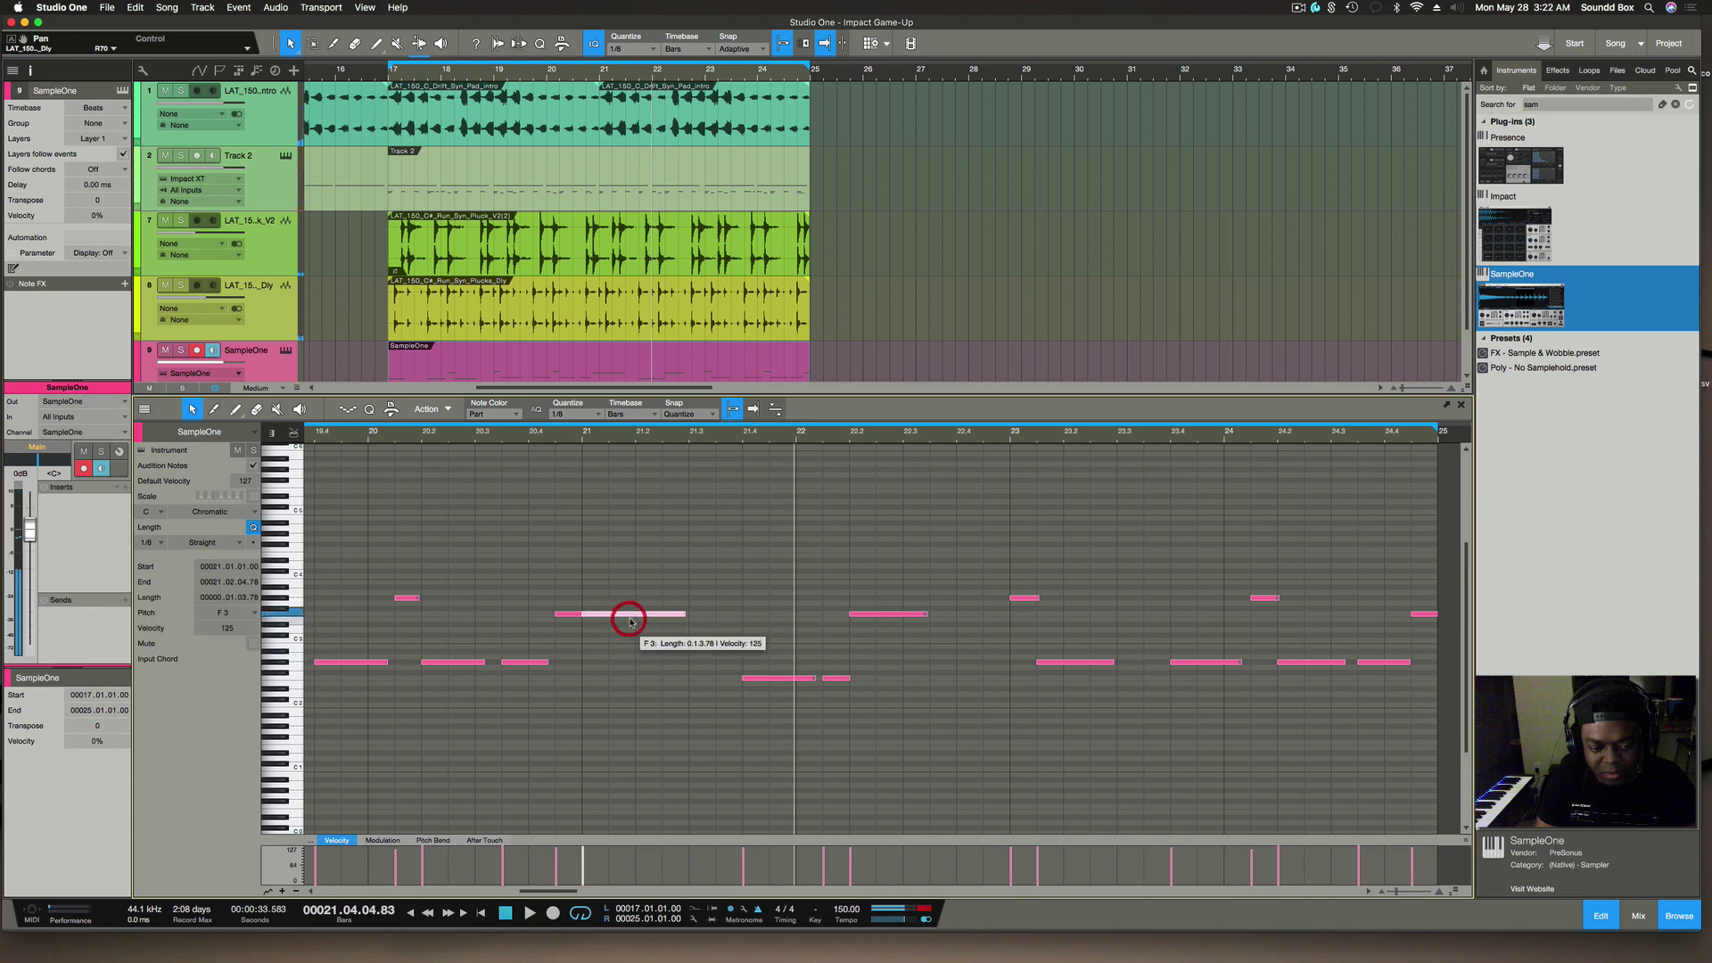
drag(609, 615, 568, 550)
key(space)
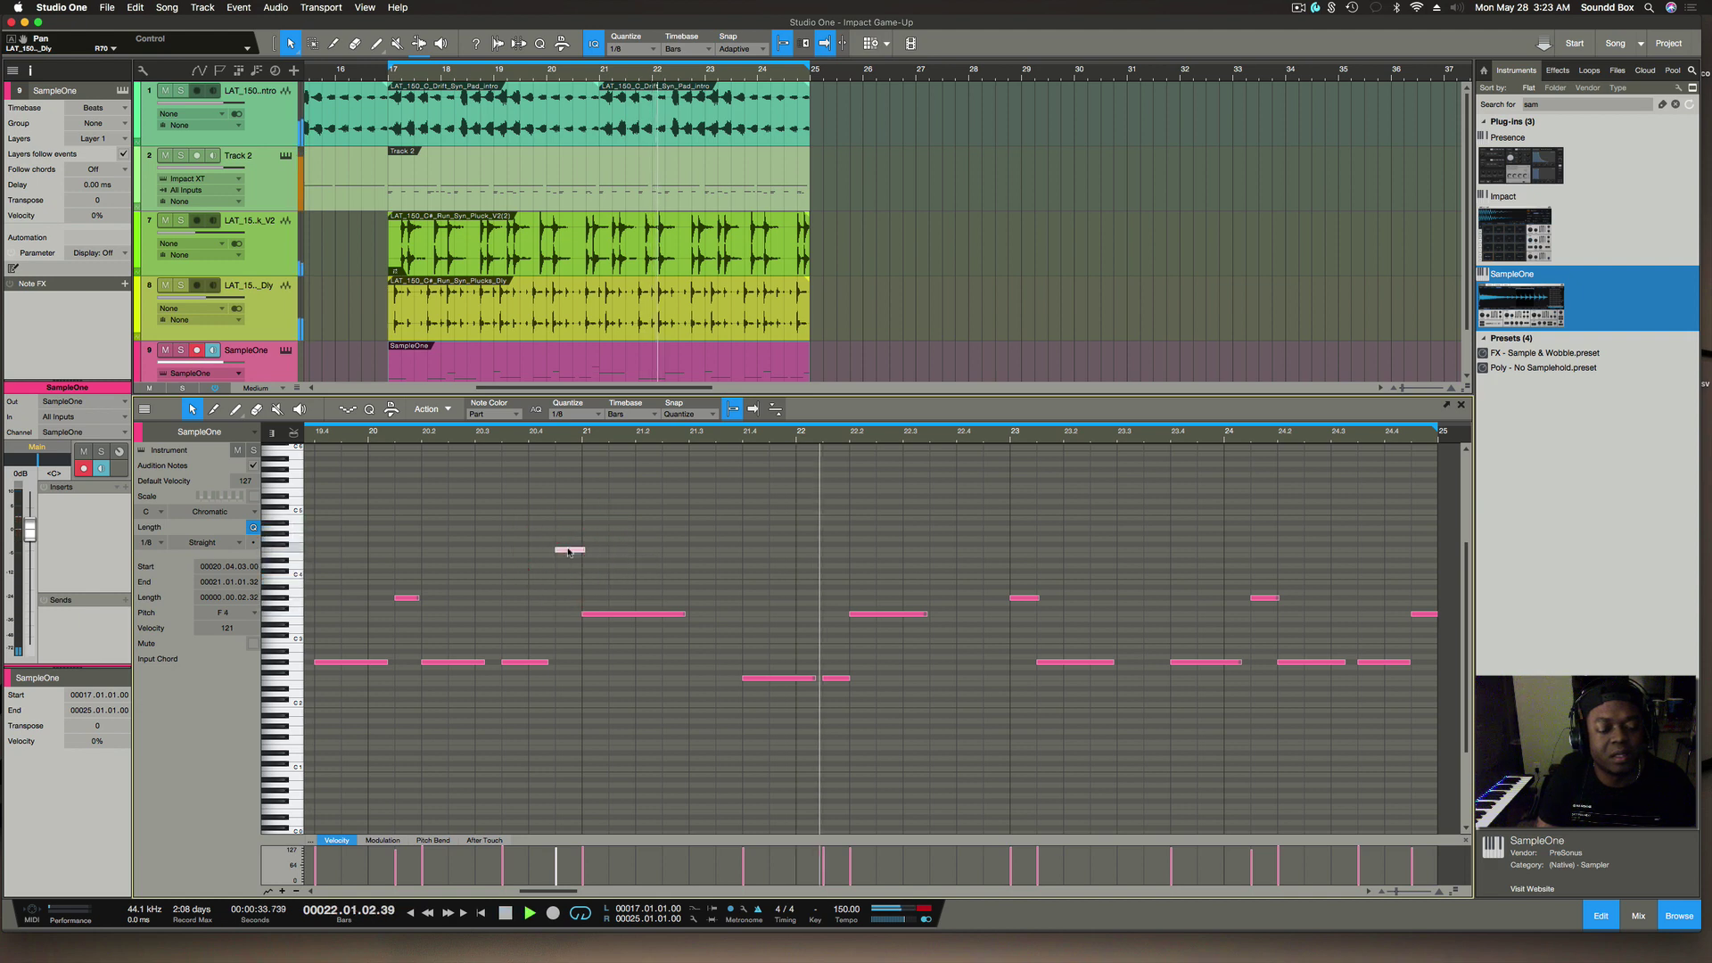
click(527, 435)
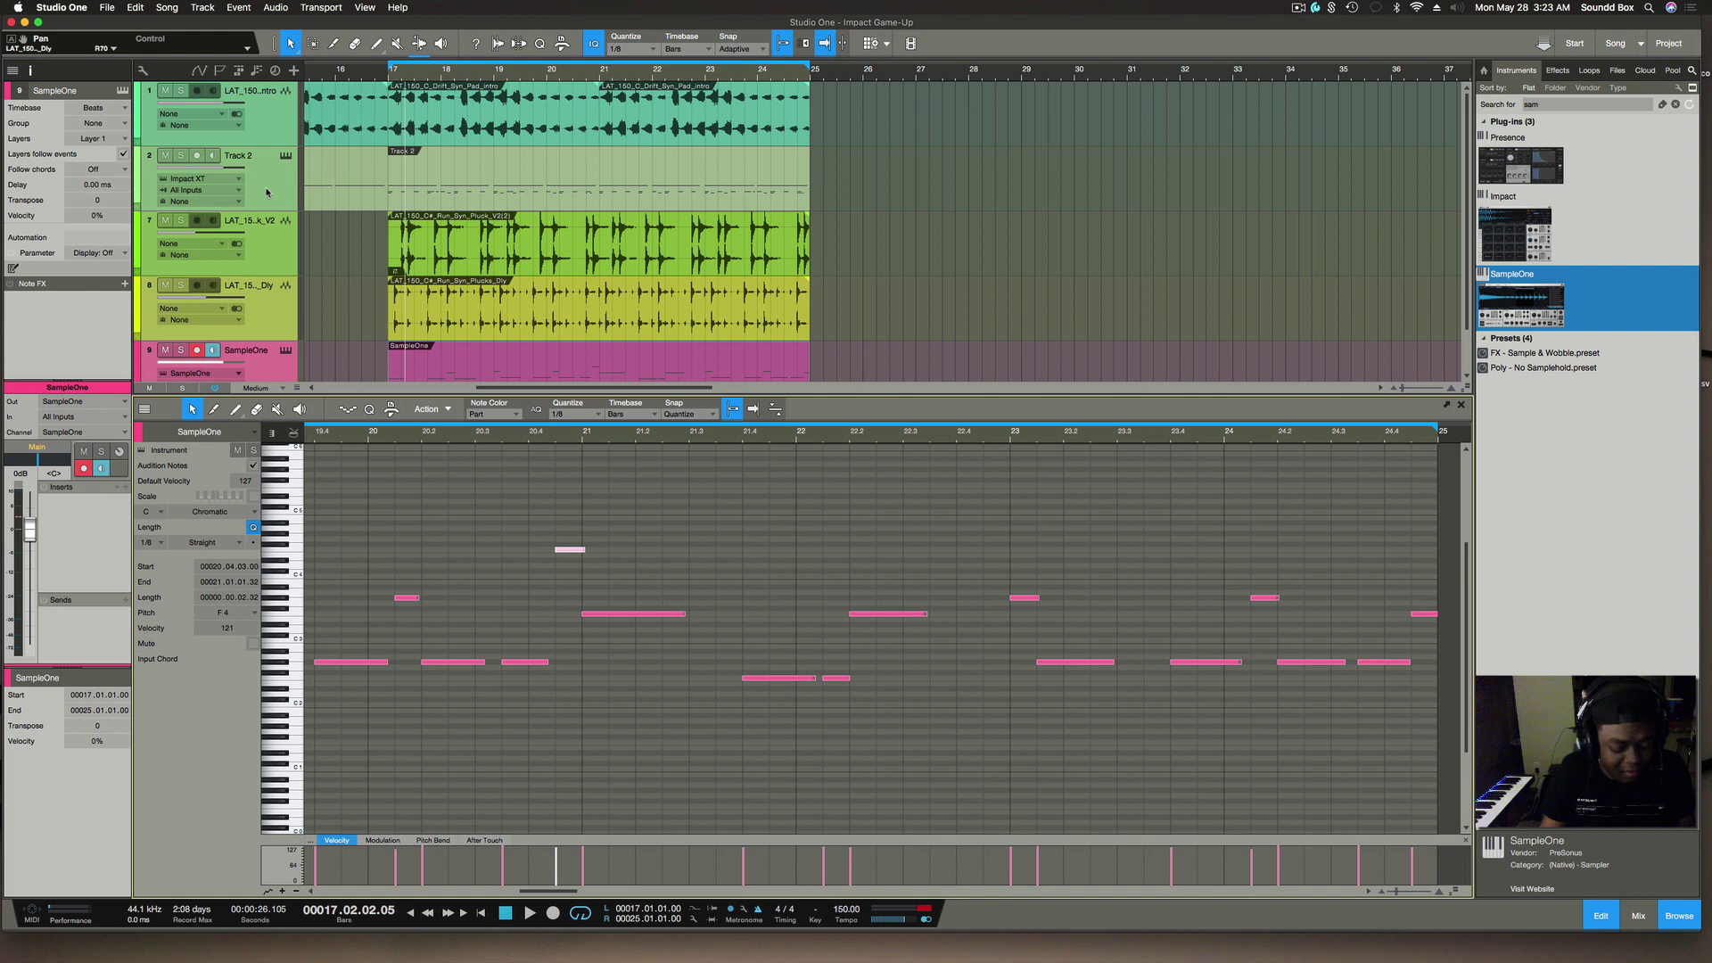
Reopen SampleOne, enable Mono and Glide, and move its window up clear of the first notes in the editor.
key(F11)
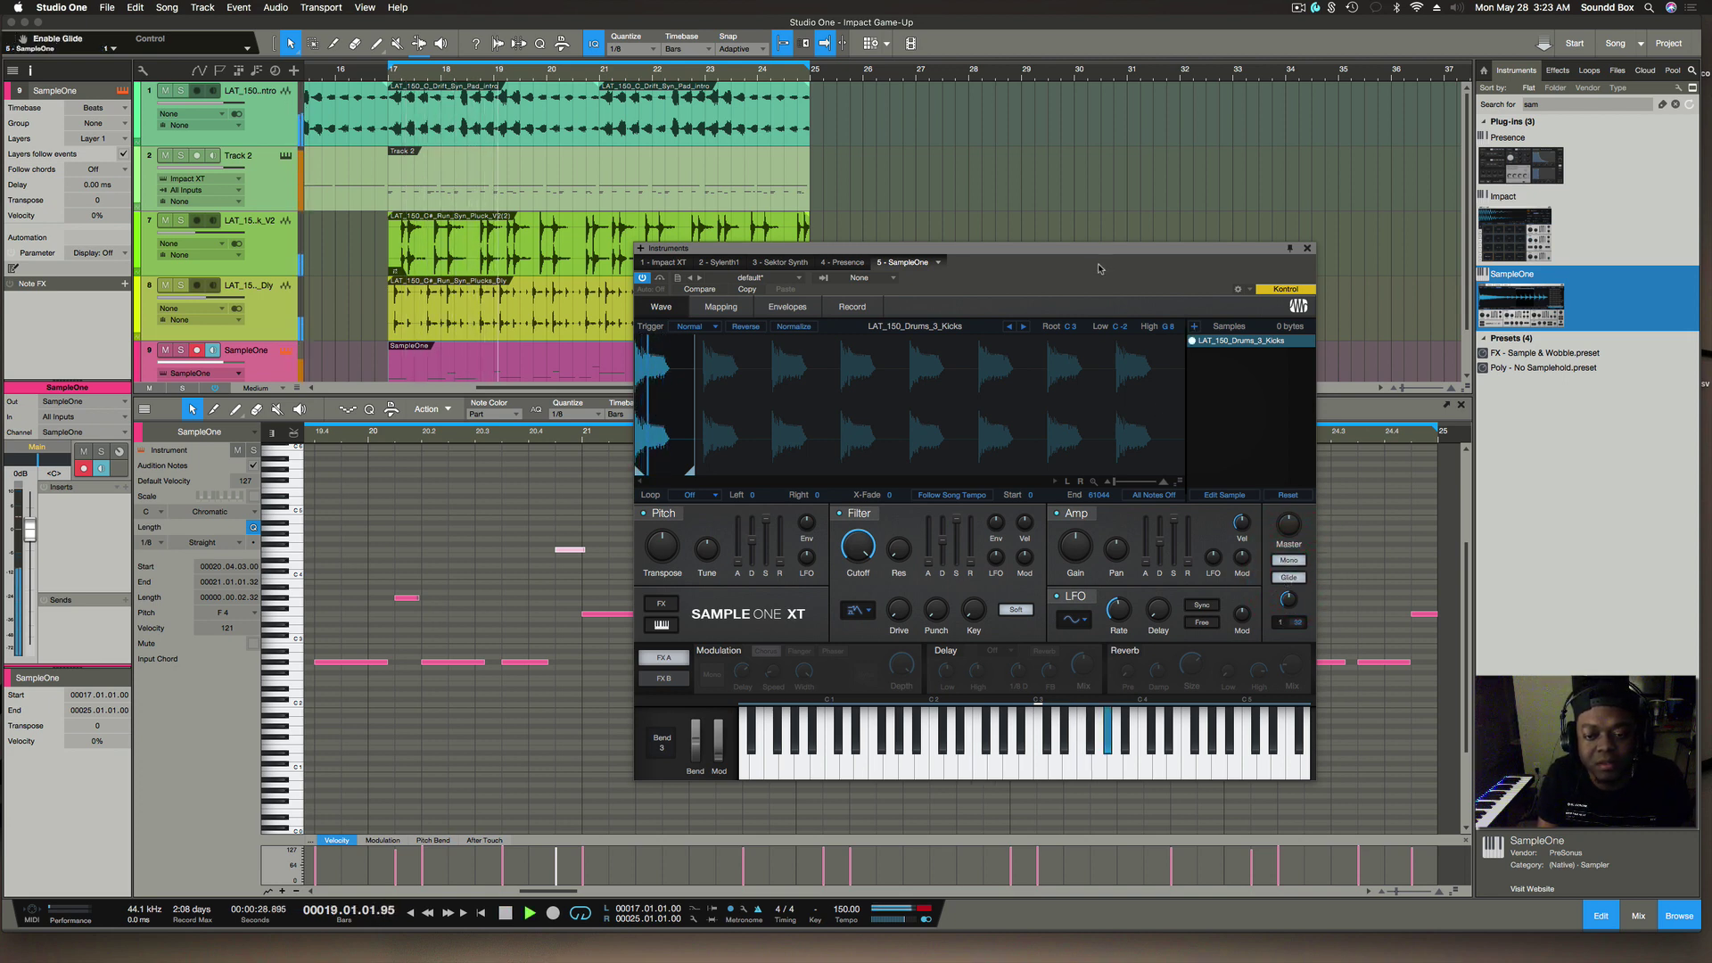
drag(1099, 264, 1366, 37)
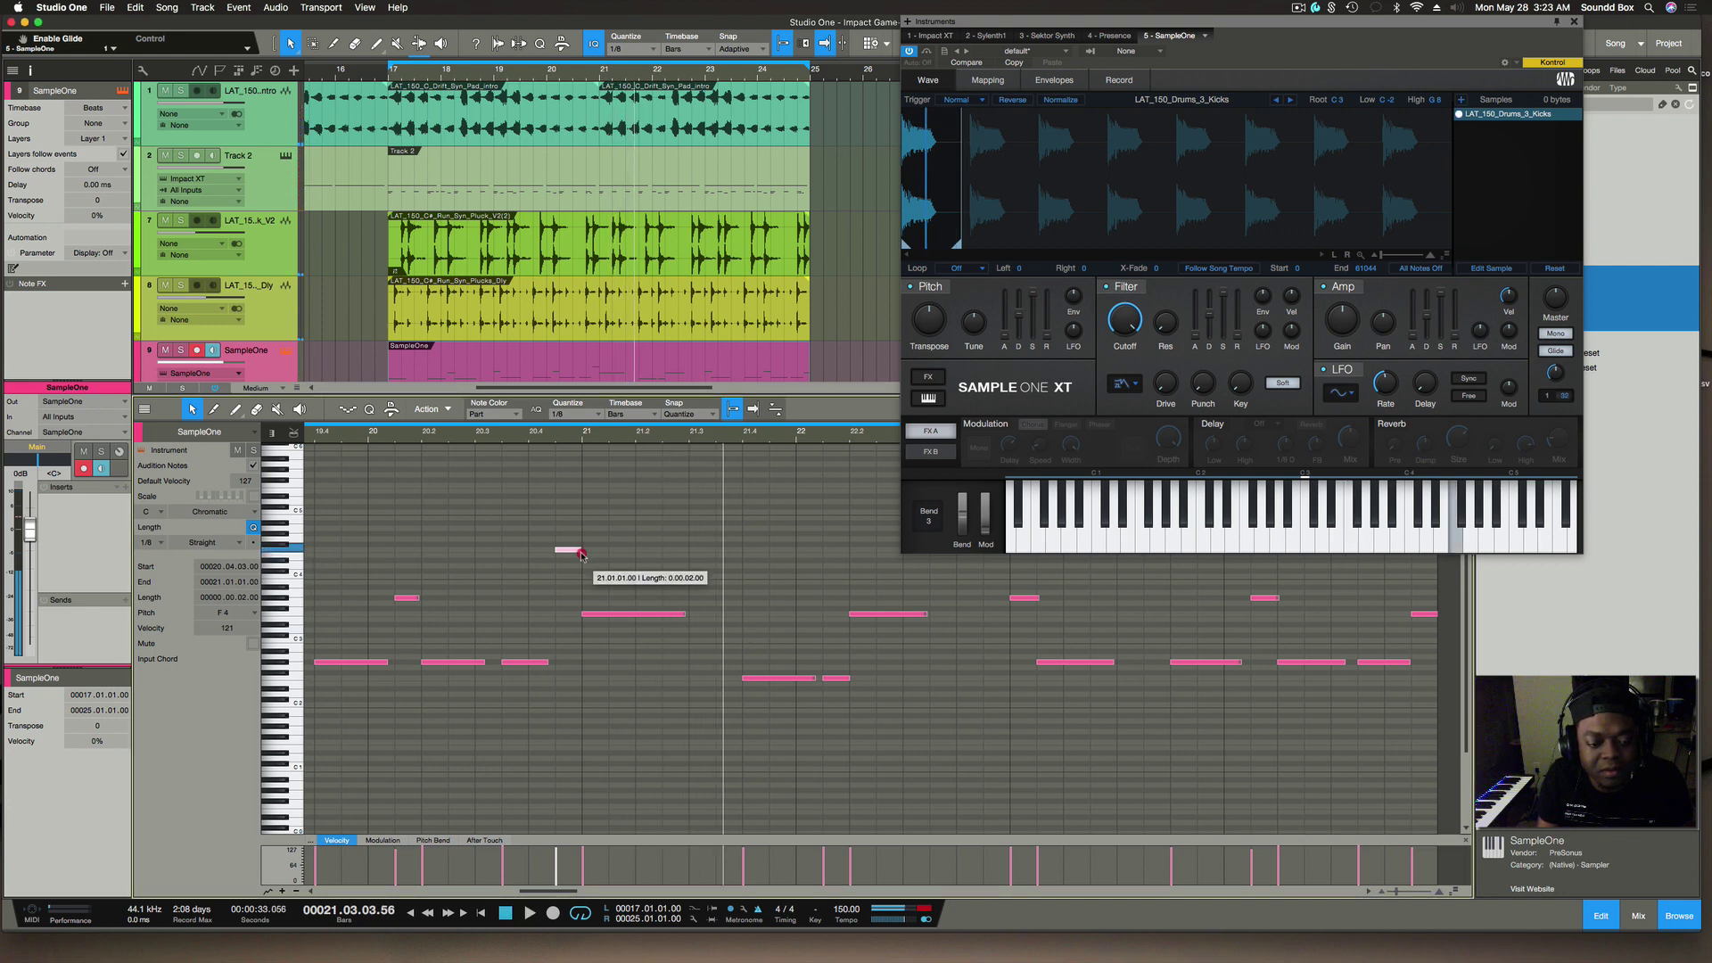
Set the F4 note to end at 21.01.01 and the G#3 note at 20.02.01, and play from bar 20.
drag(586, 551, 579, 551)
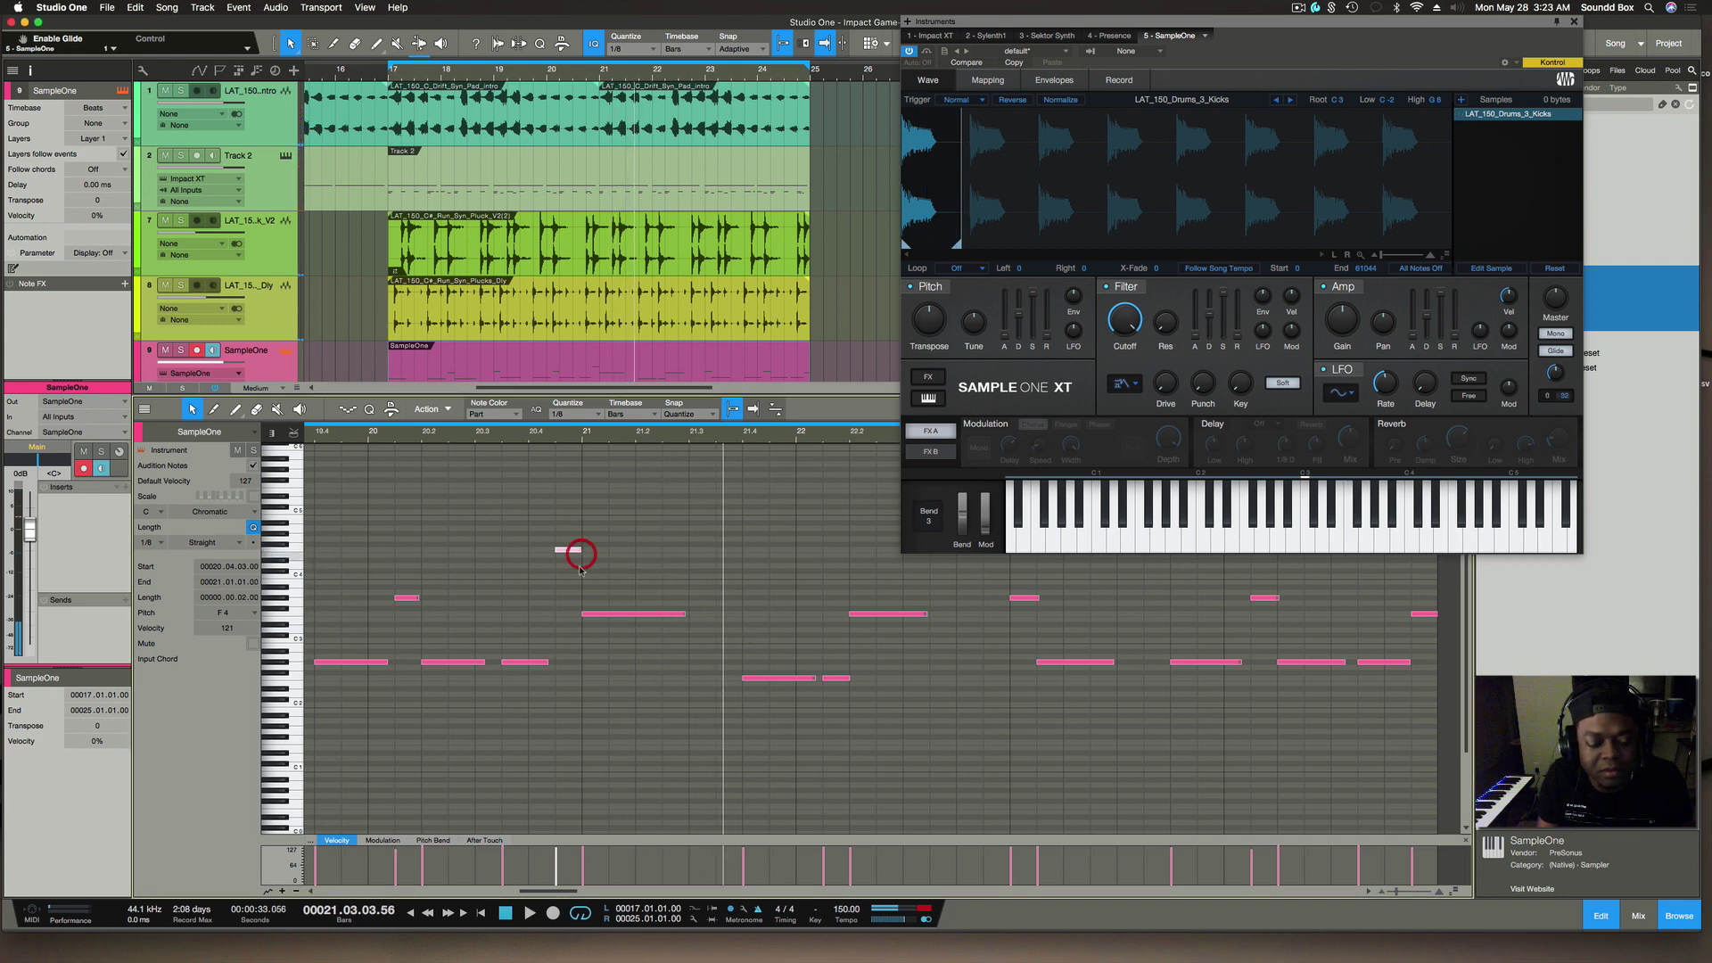
click(416, 598)
drag(416, 599, 421, 598)
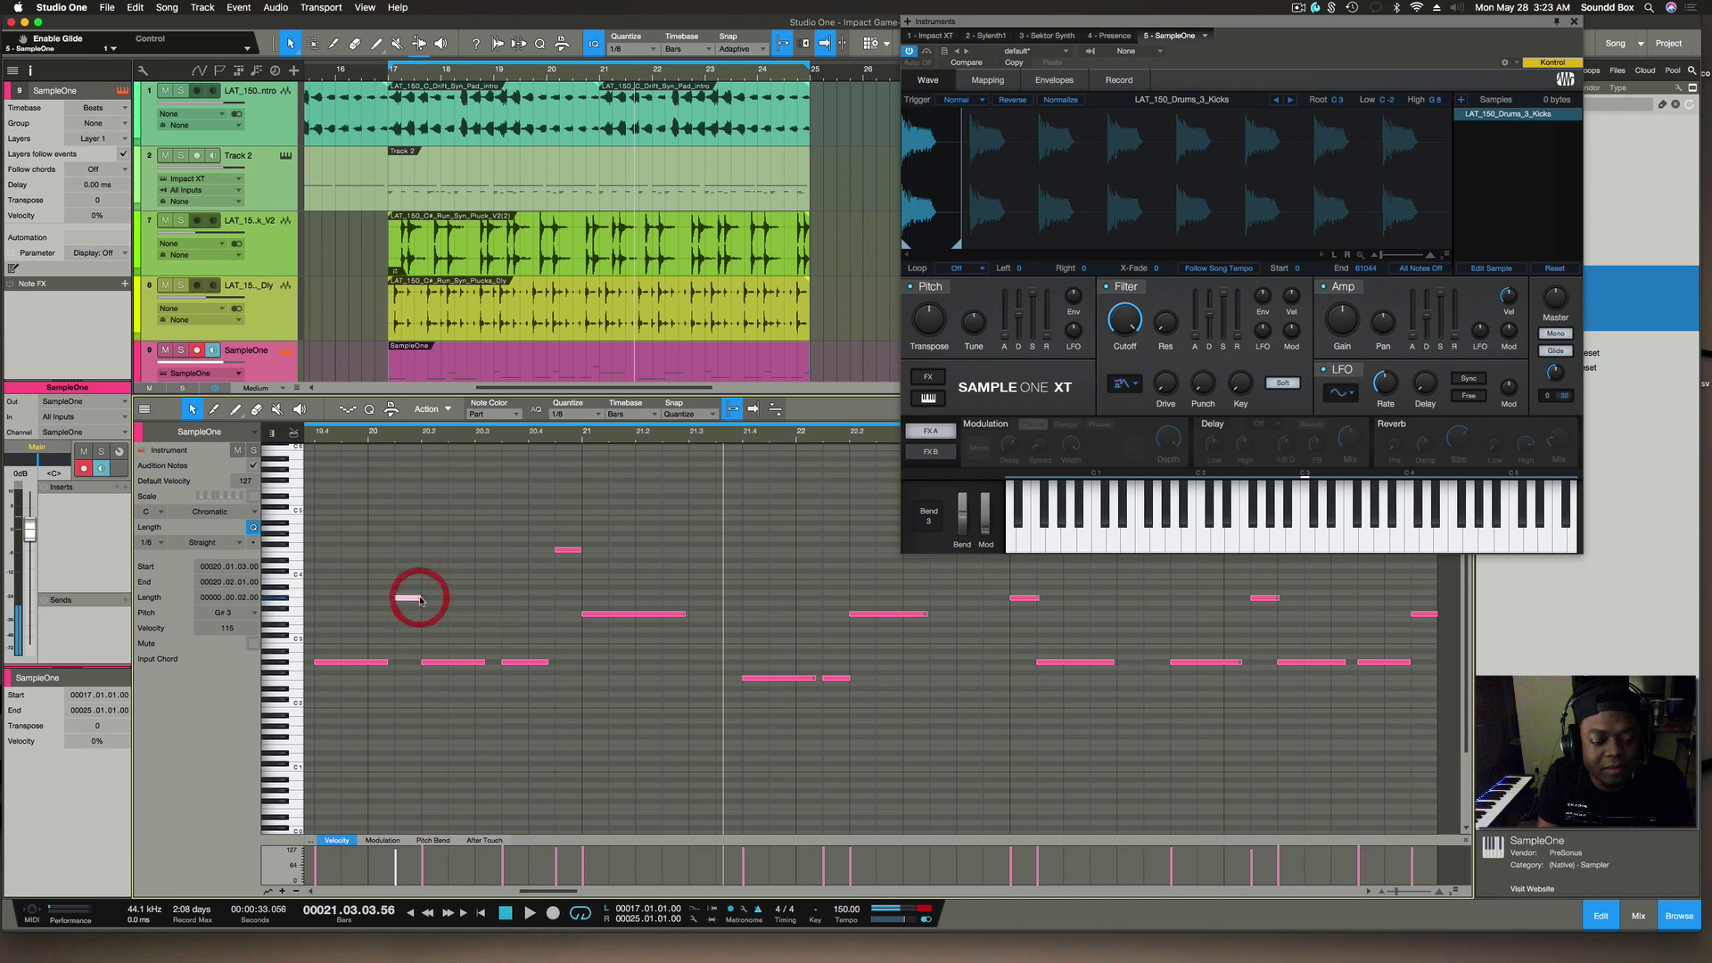
click(421, 598)
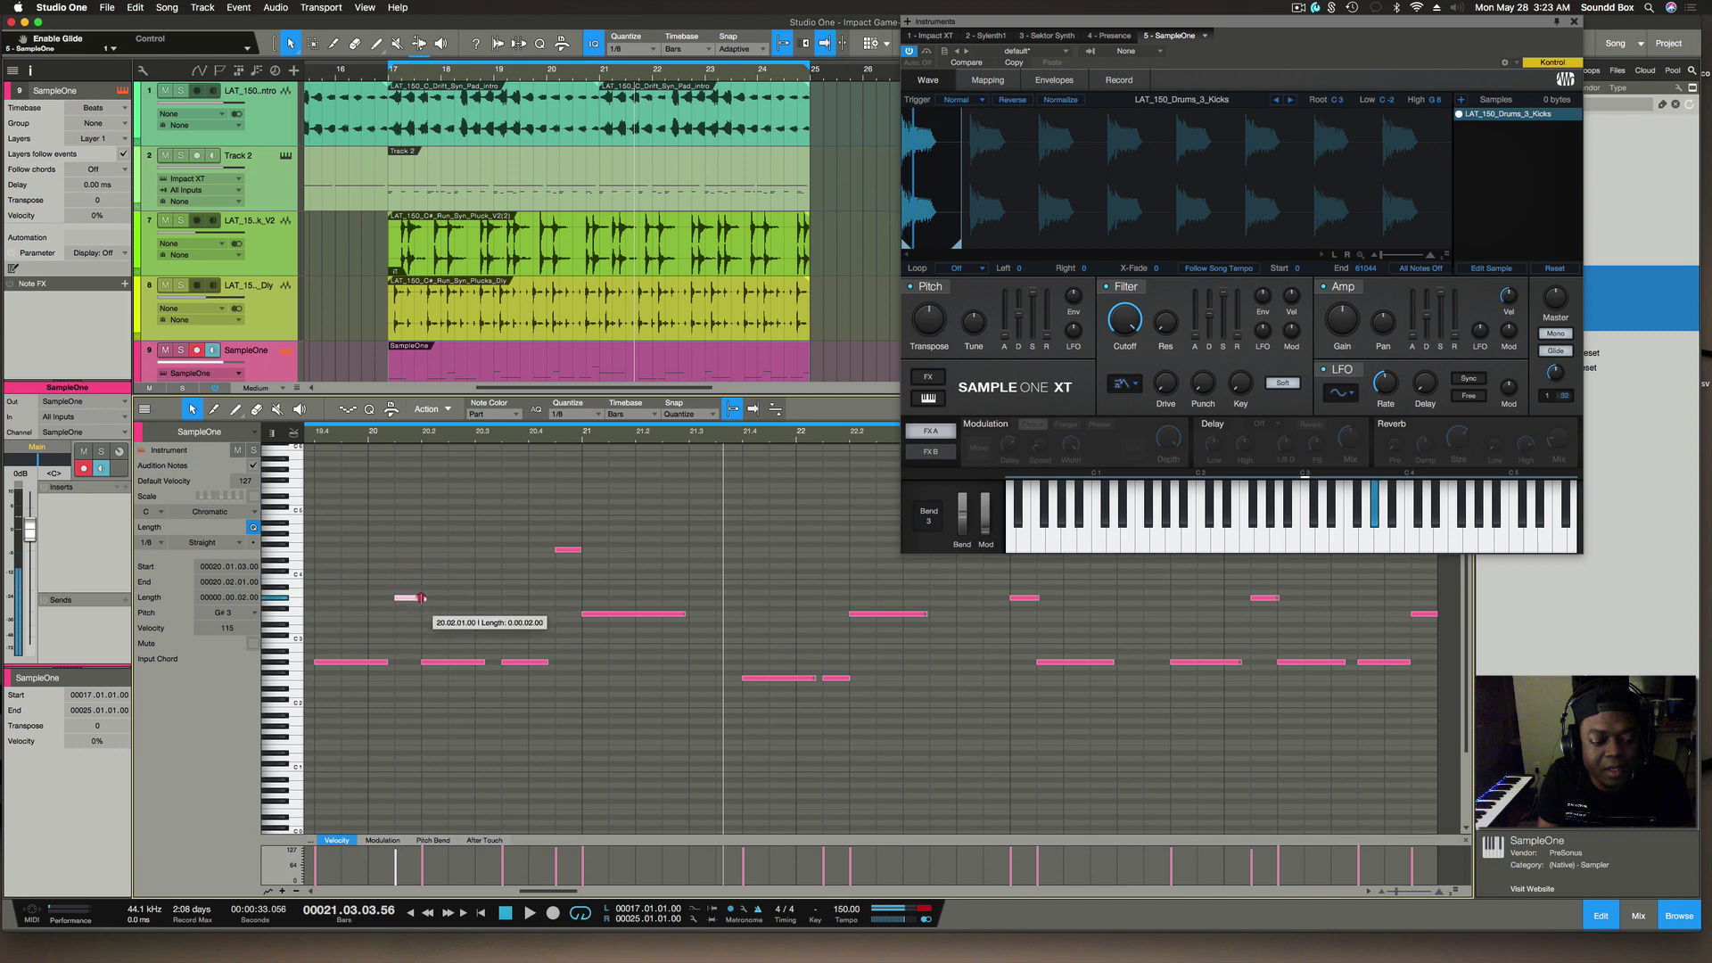
click(356, 438)
key(space)
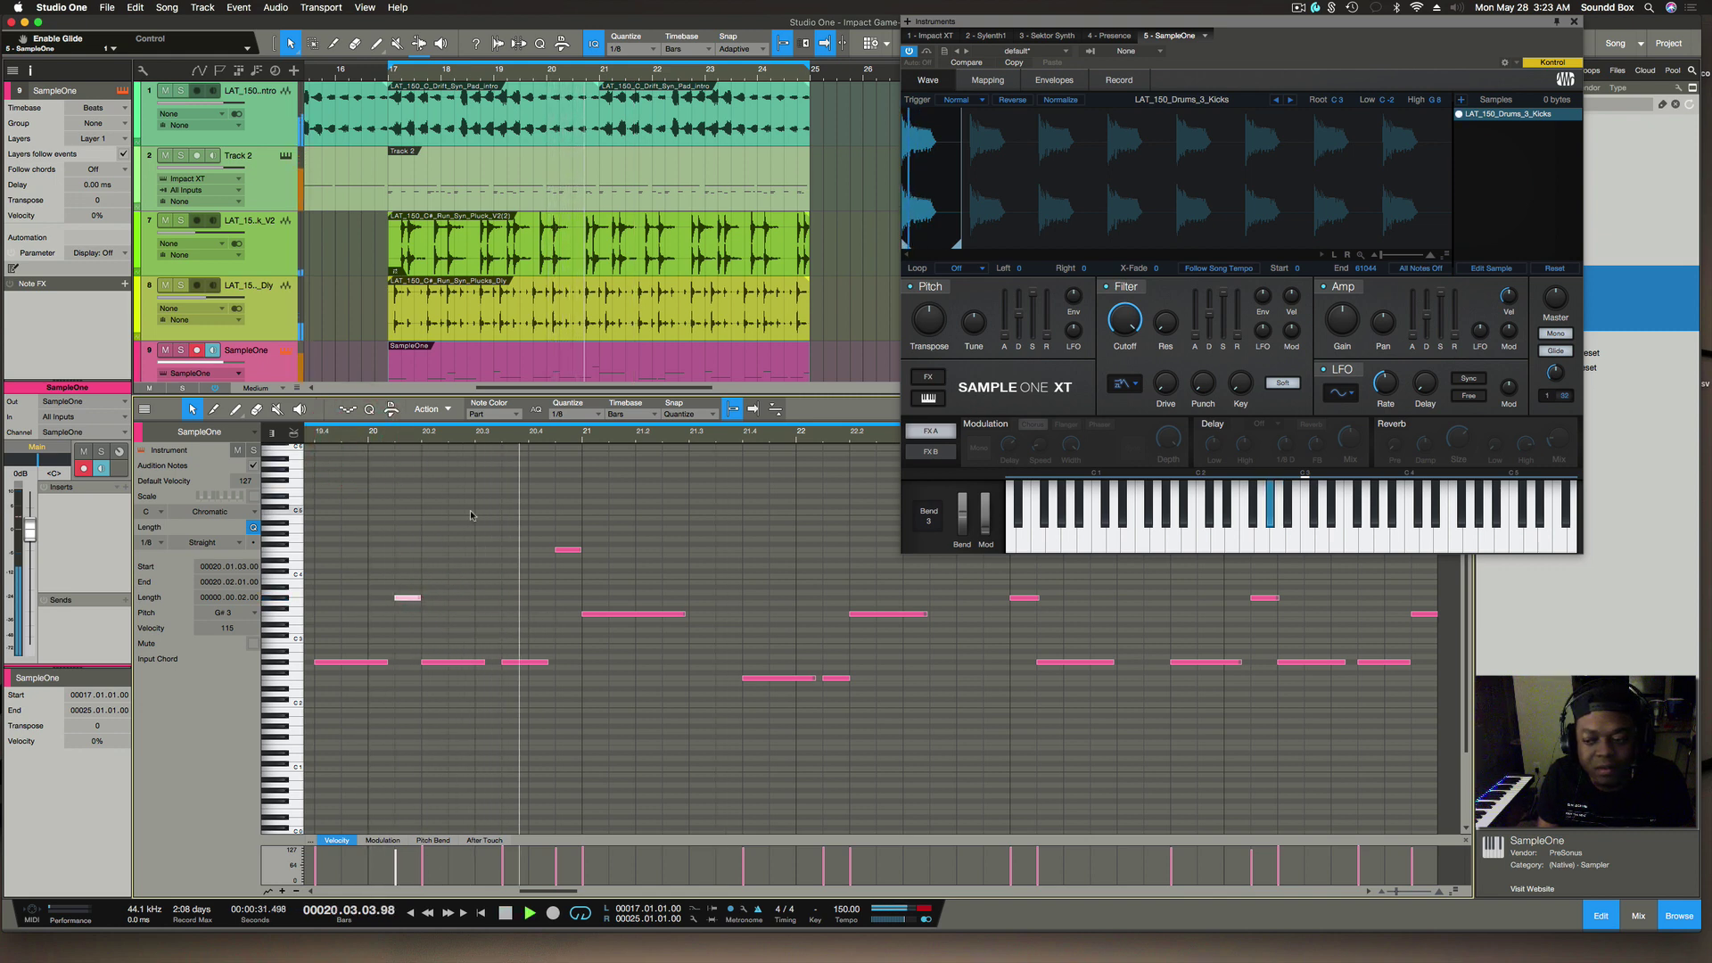
key(space)
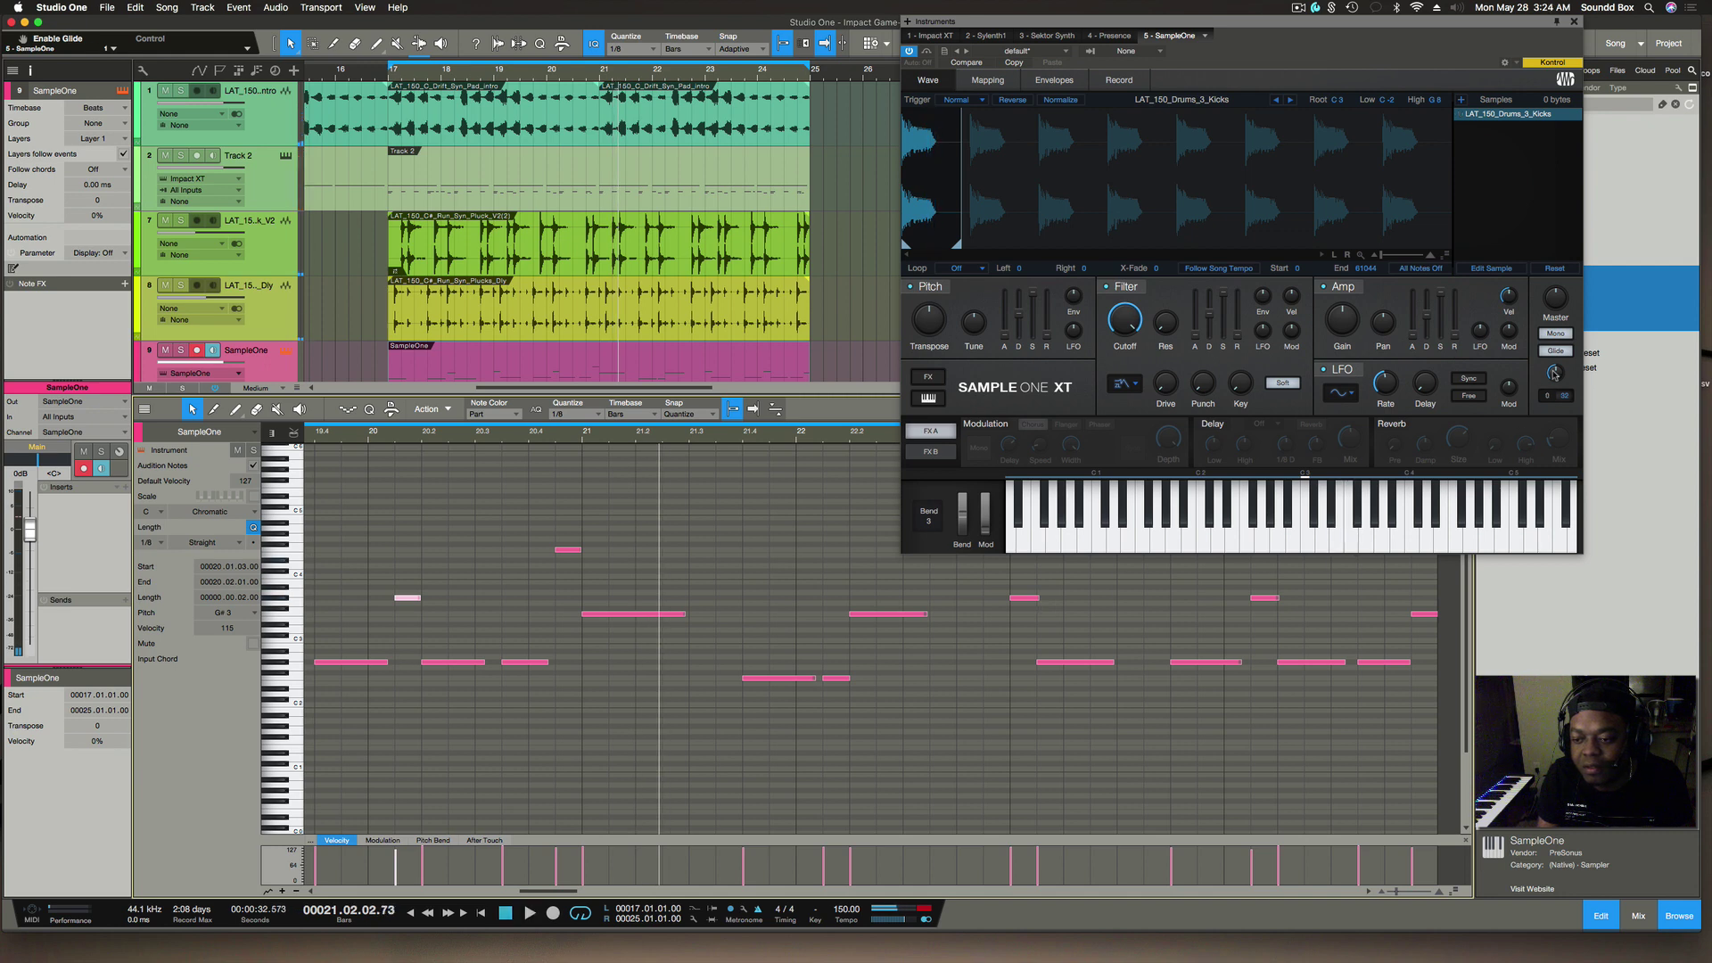
Set SampleOne's glide time to 215 ms and listen to the part.
mouse_move(1555, 368)
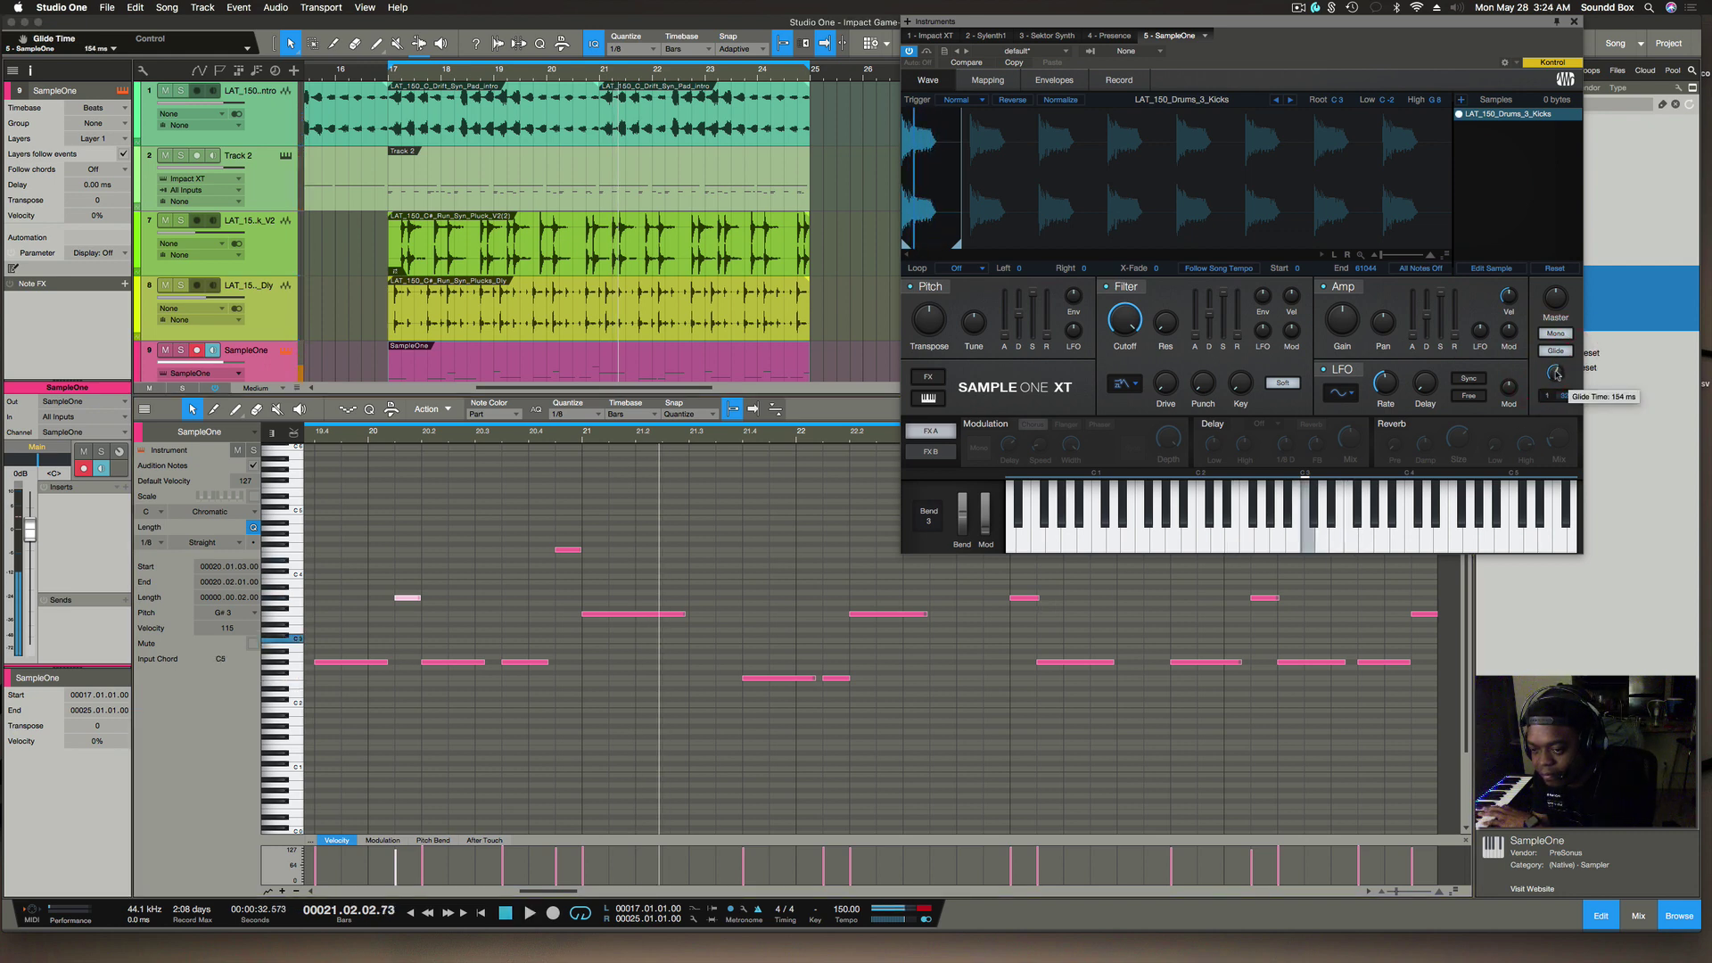
drag(1557, 375, 1554, 370)
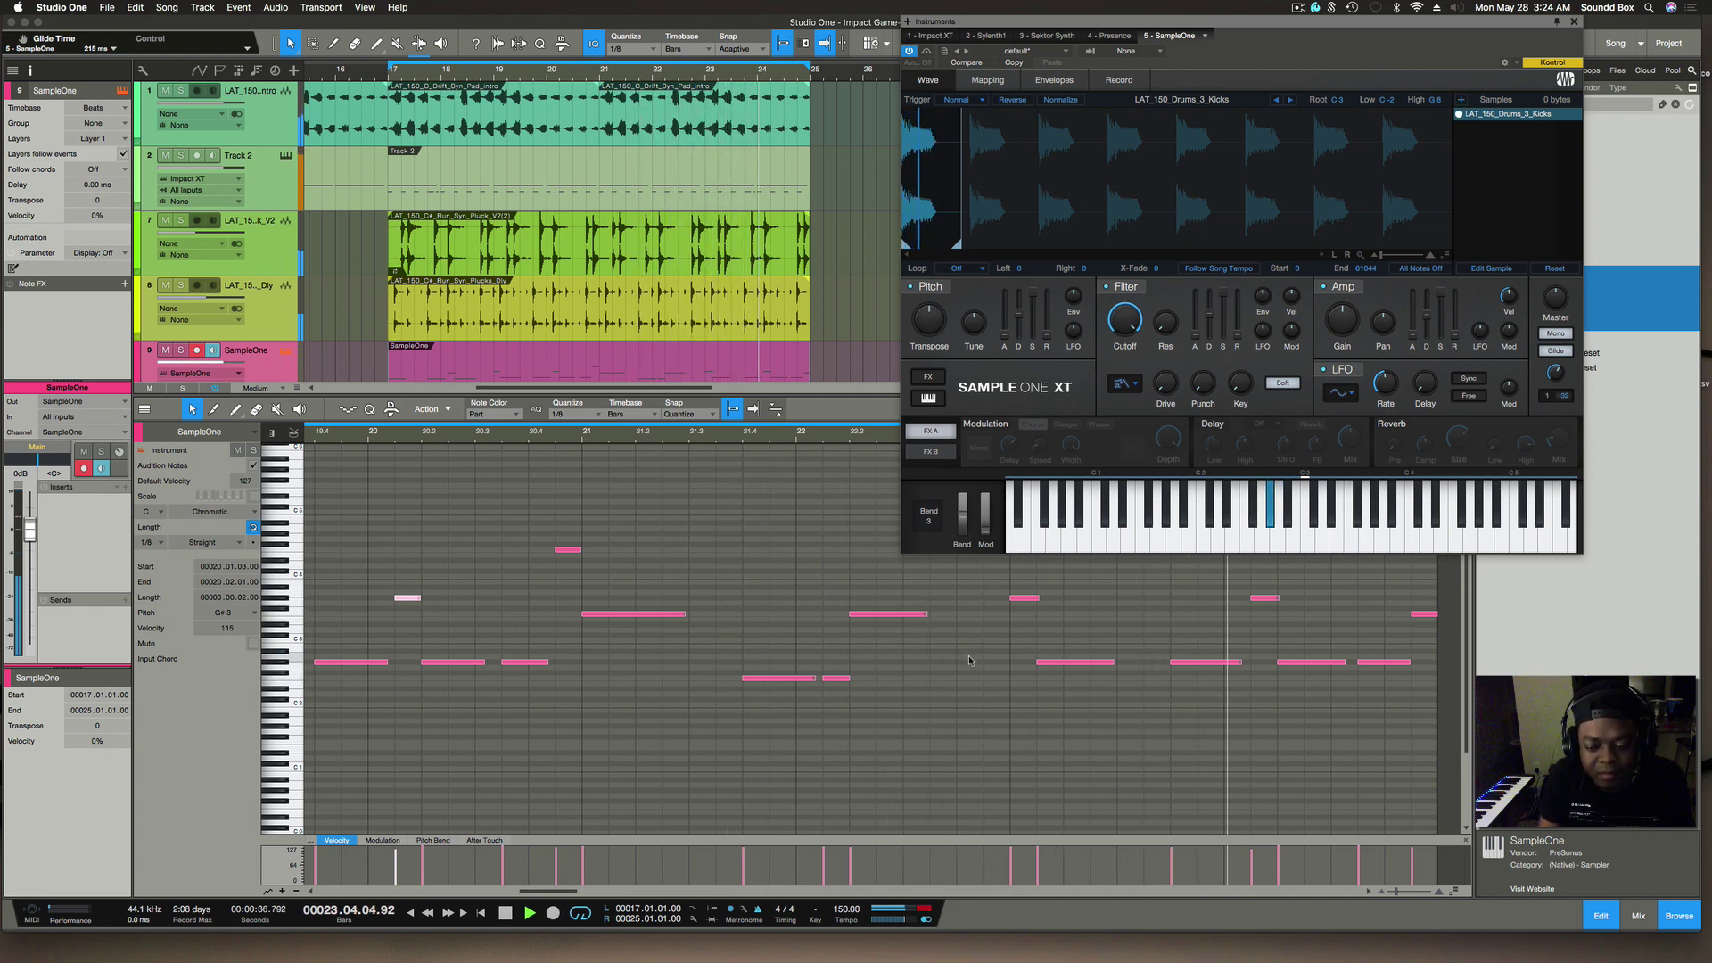
key(space)
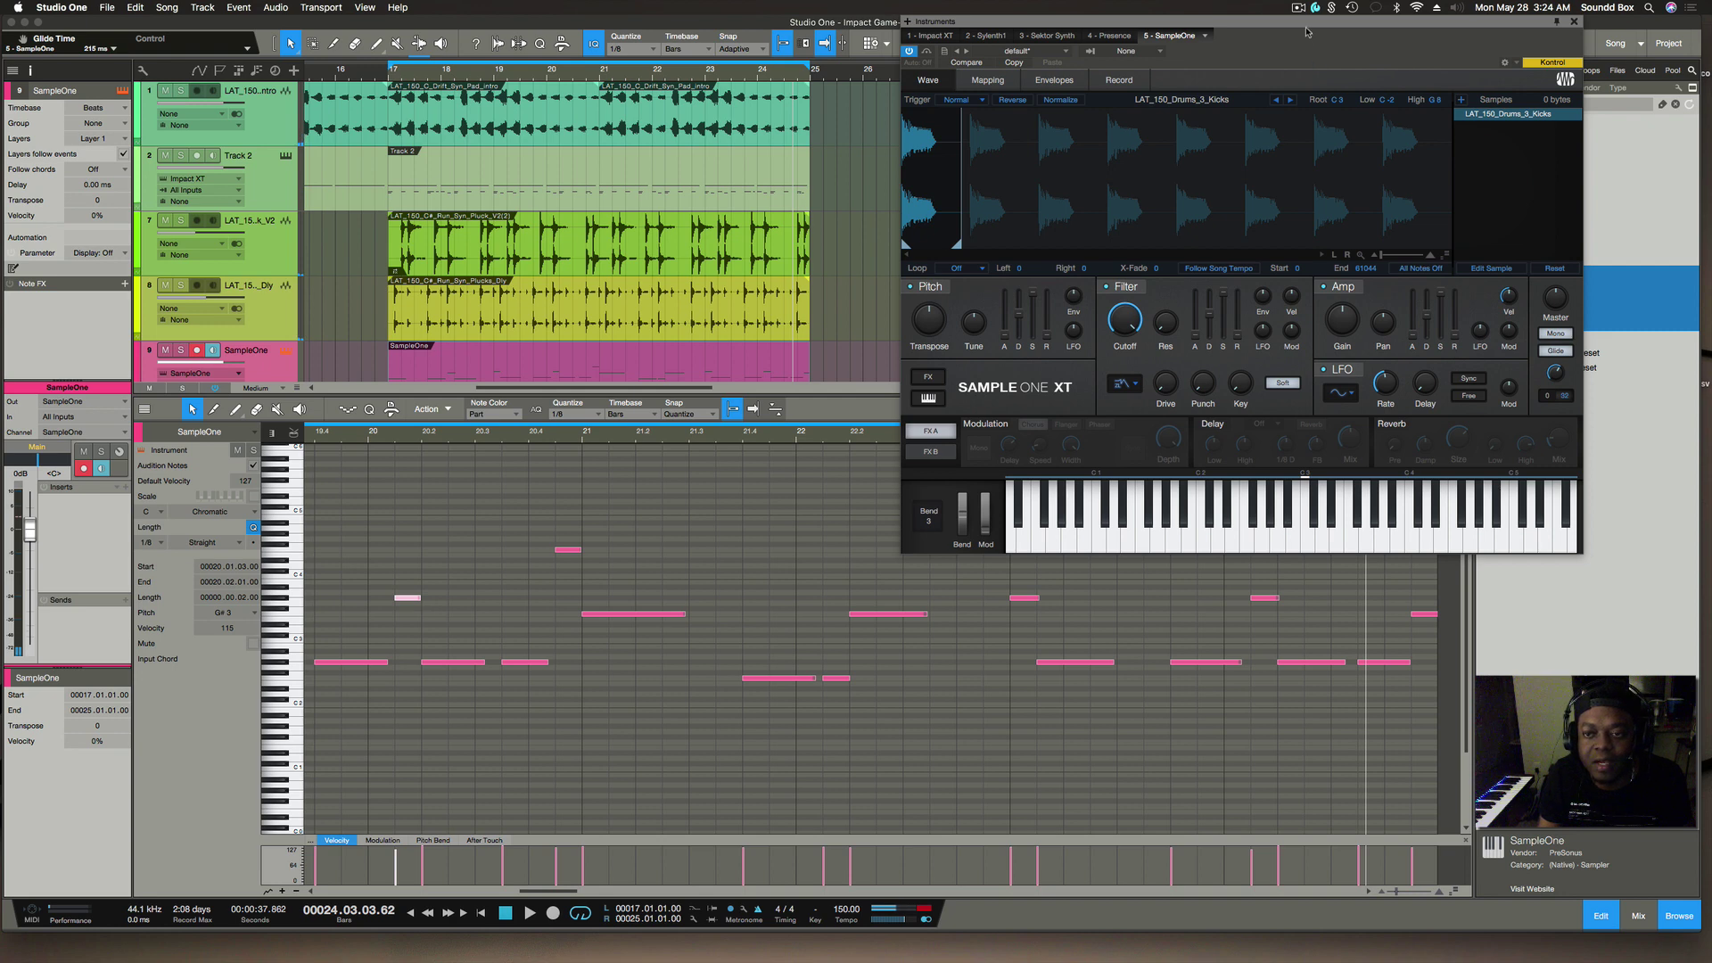
Move the SampleOne window clear of the browser, clear the instrument search and open an empty search field.
drag(1306, 31, 1204, 29)
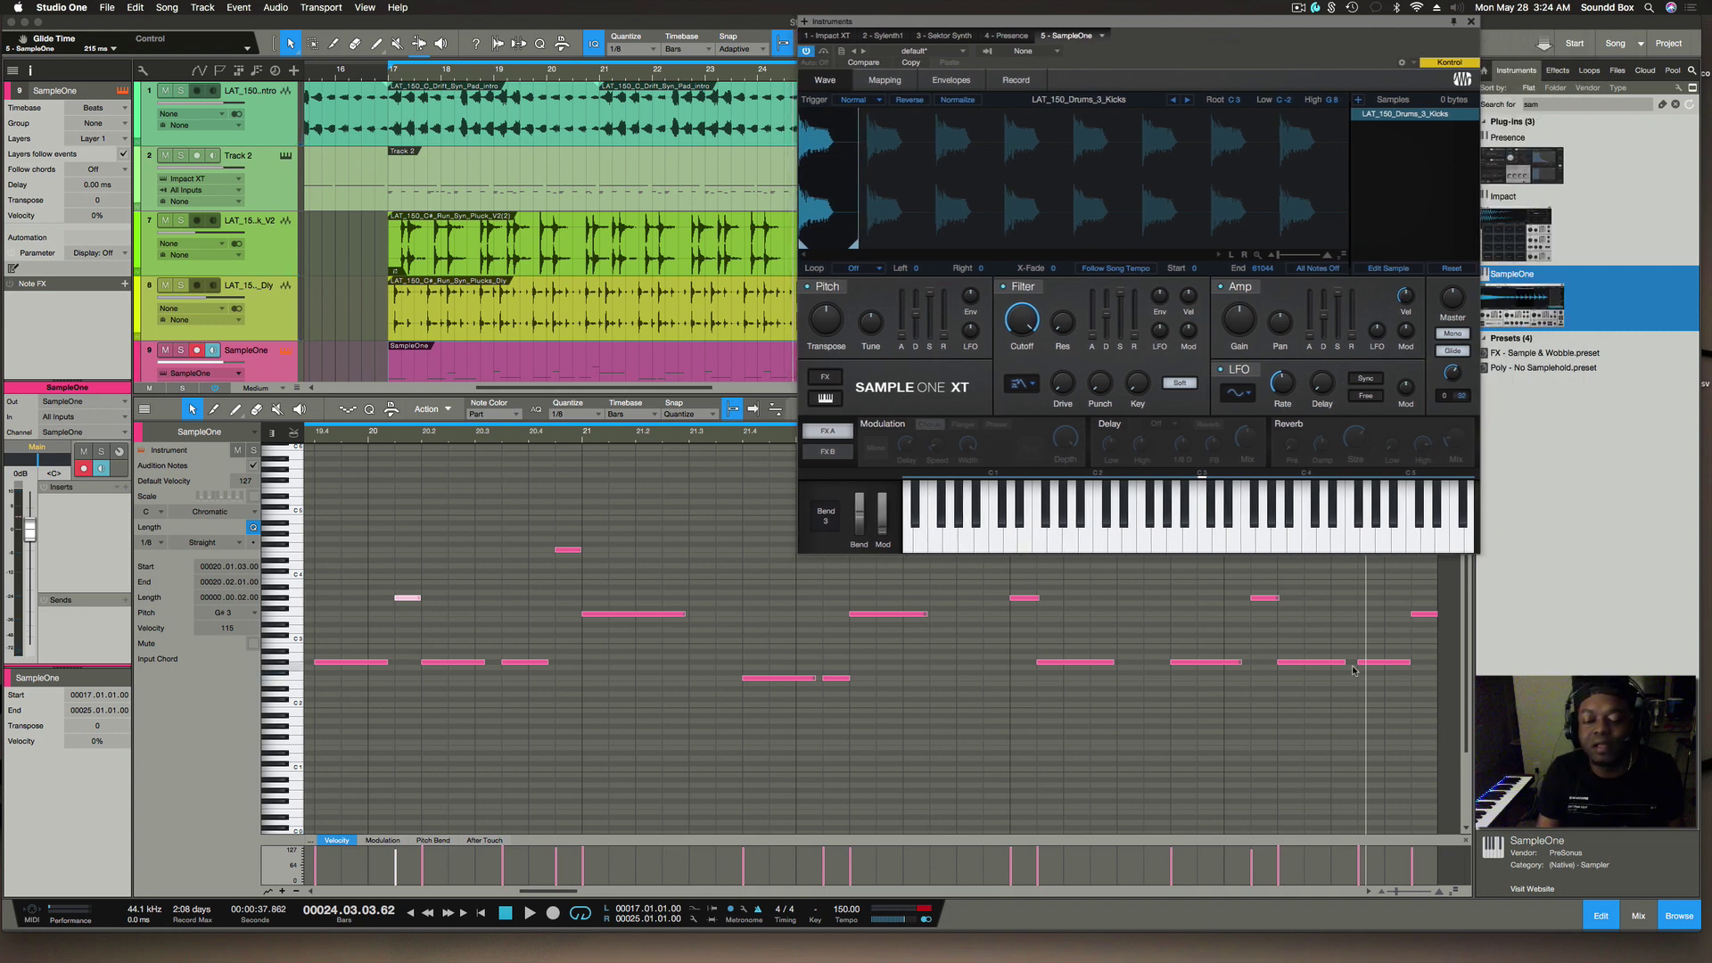
drag(1384, 18, 1375, 324)
click(1691, 80)
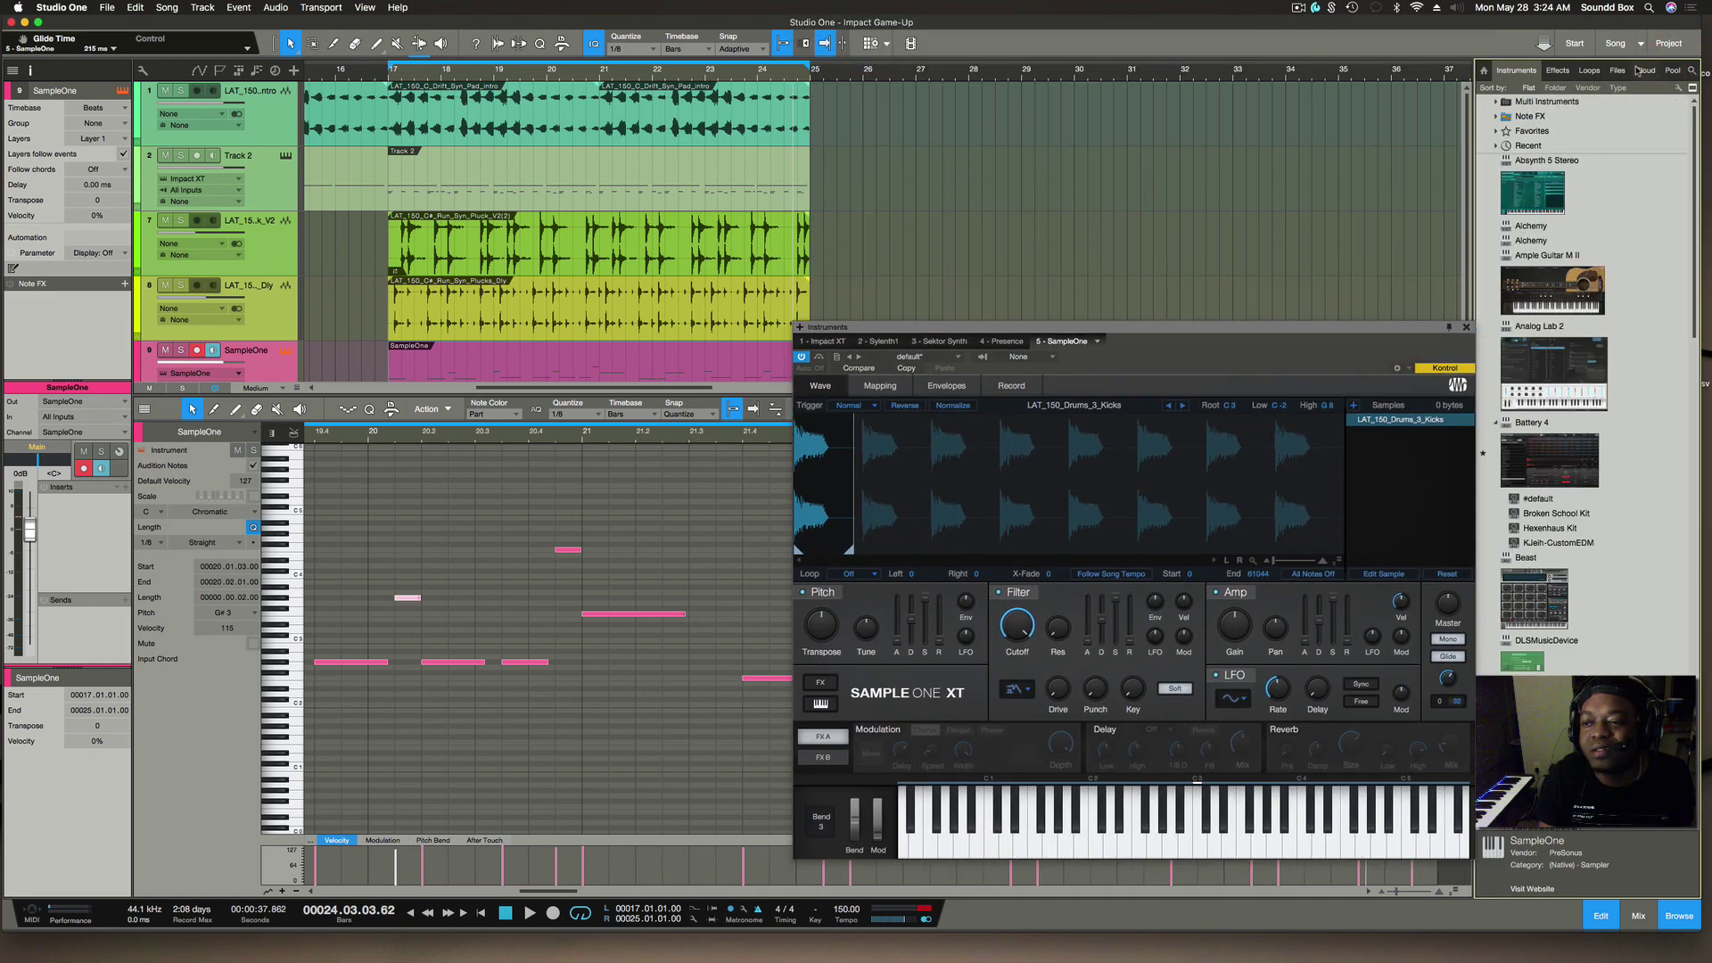
click(1691, 72)
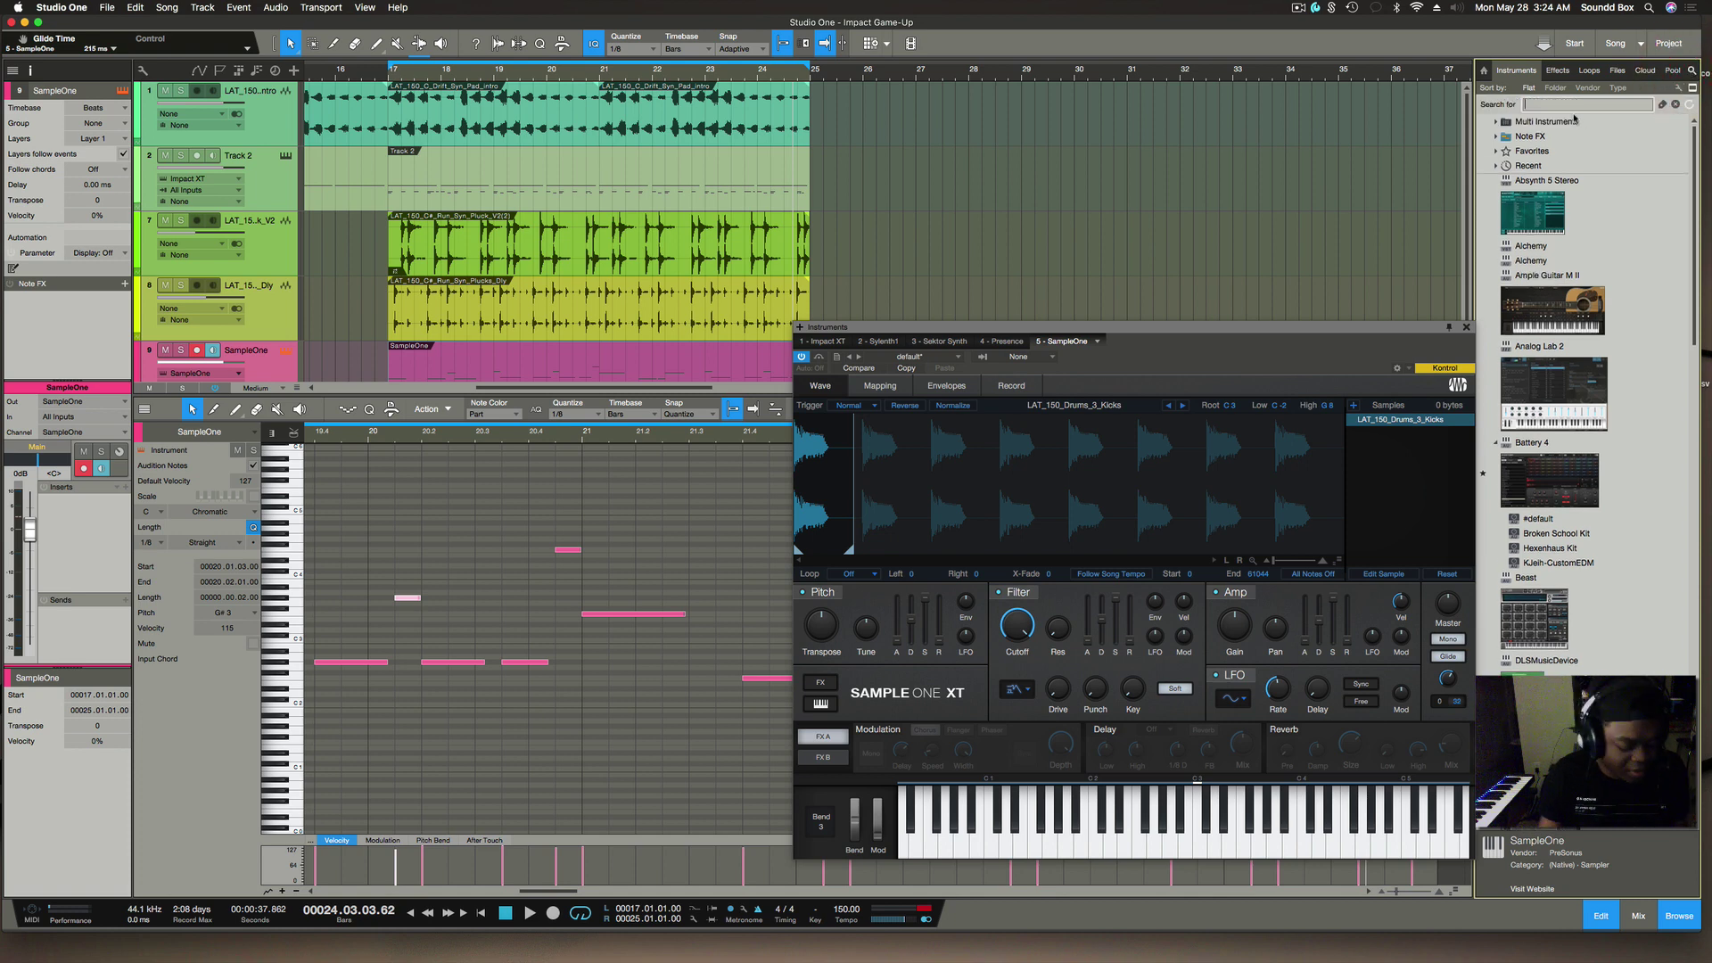
text(rede)
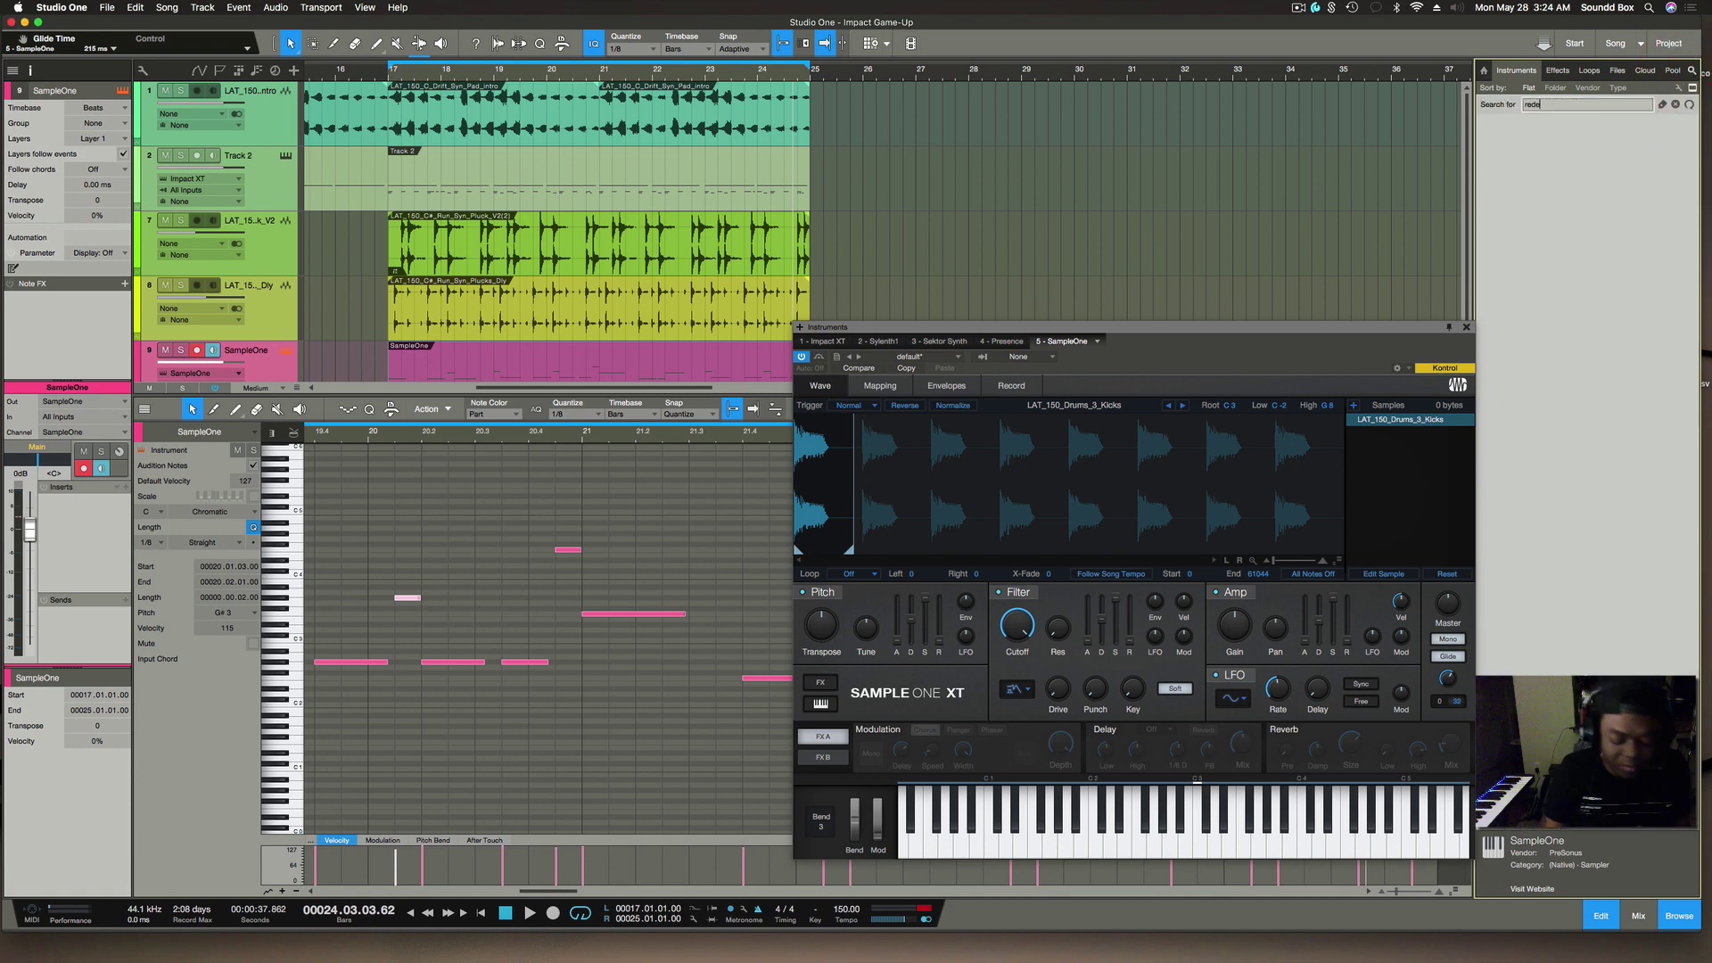
key(BackSpace)
text(l)
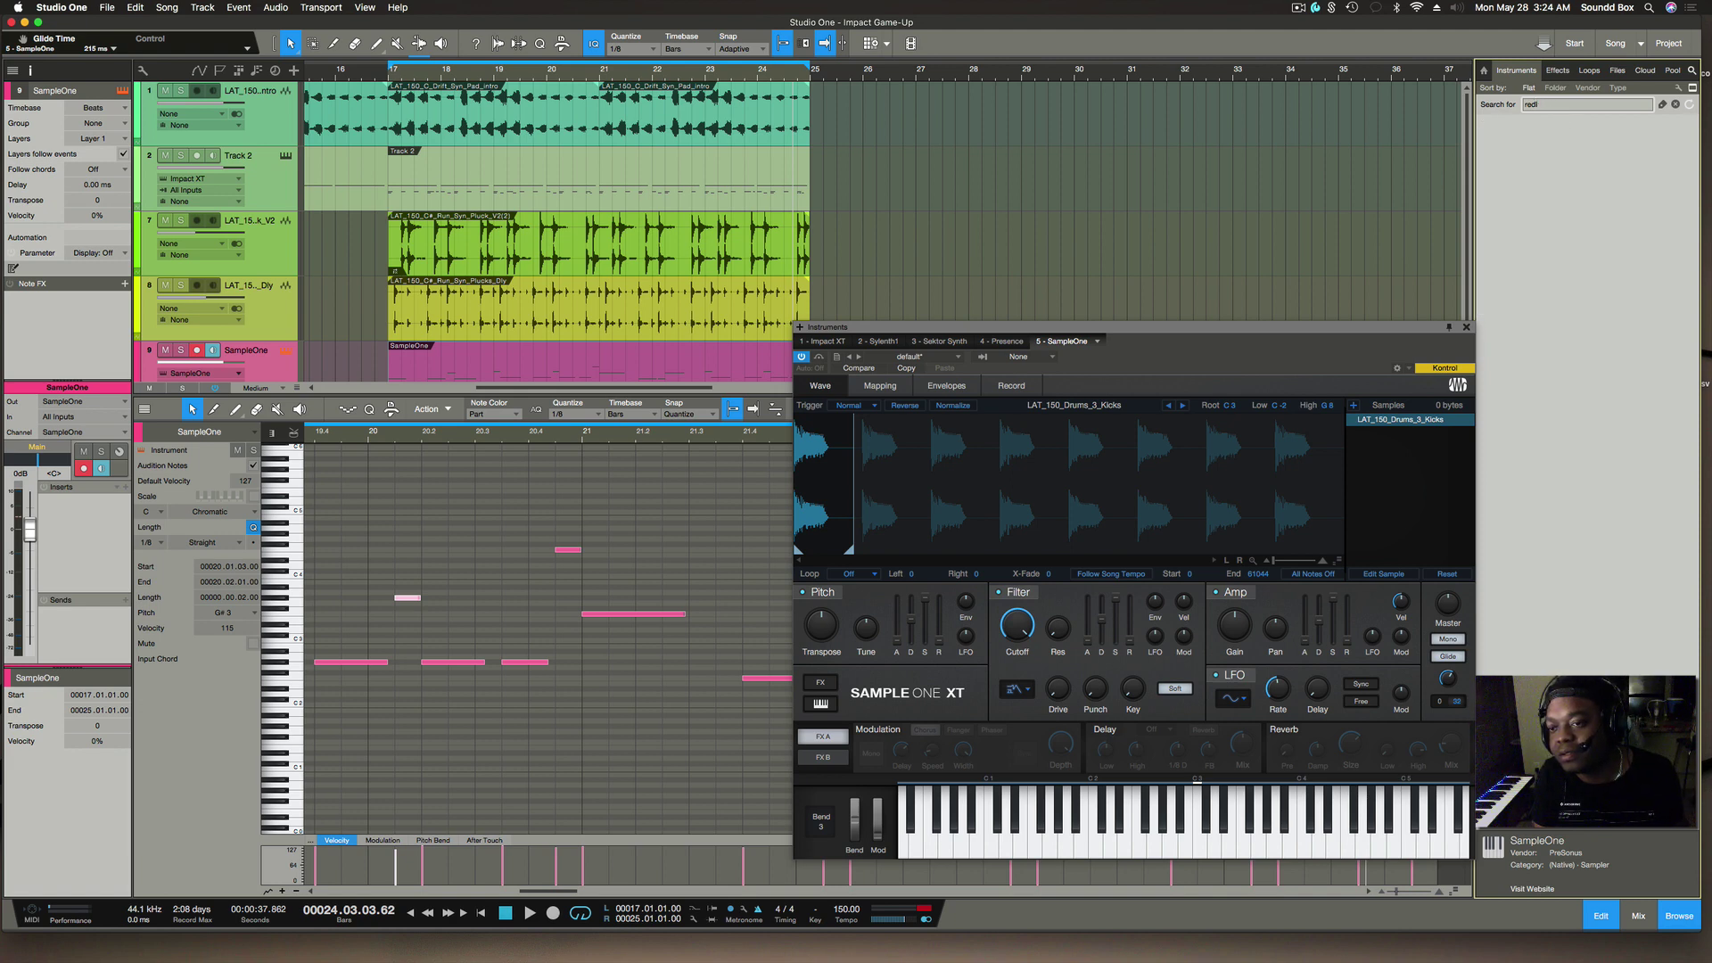
key(BackSpace)
text(light)
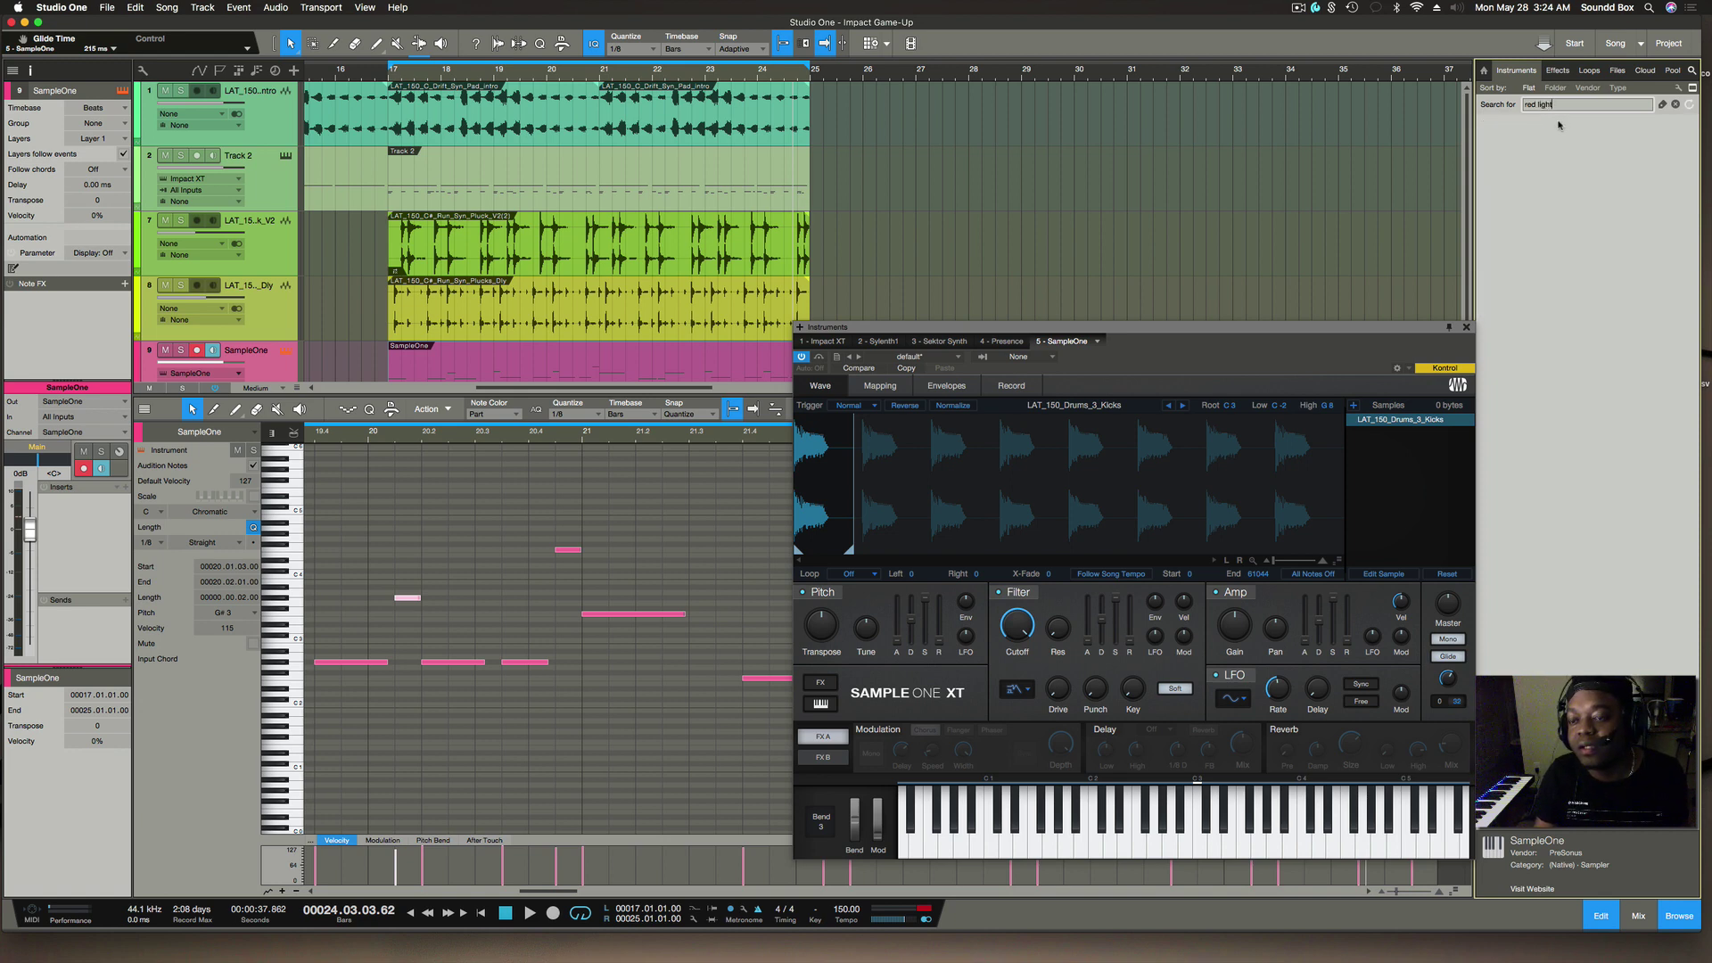
Search the effects for "red" and insert RedlightDist on the SampleOne track.
click(1558, 70)
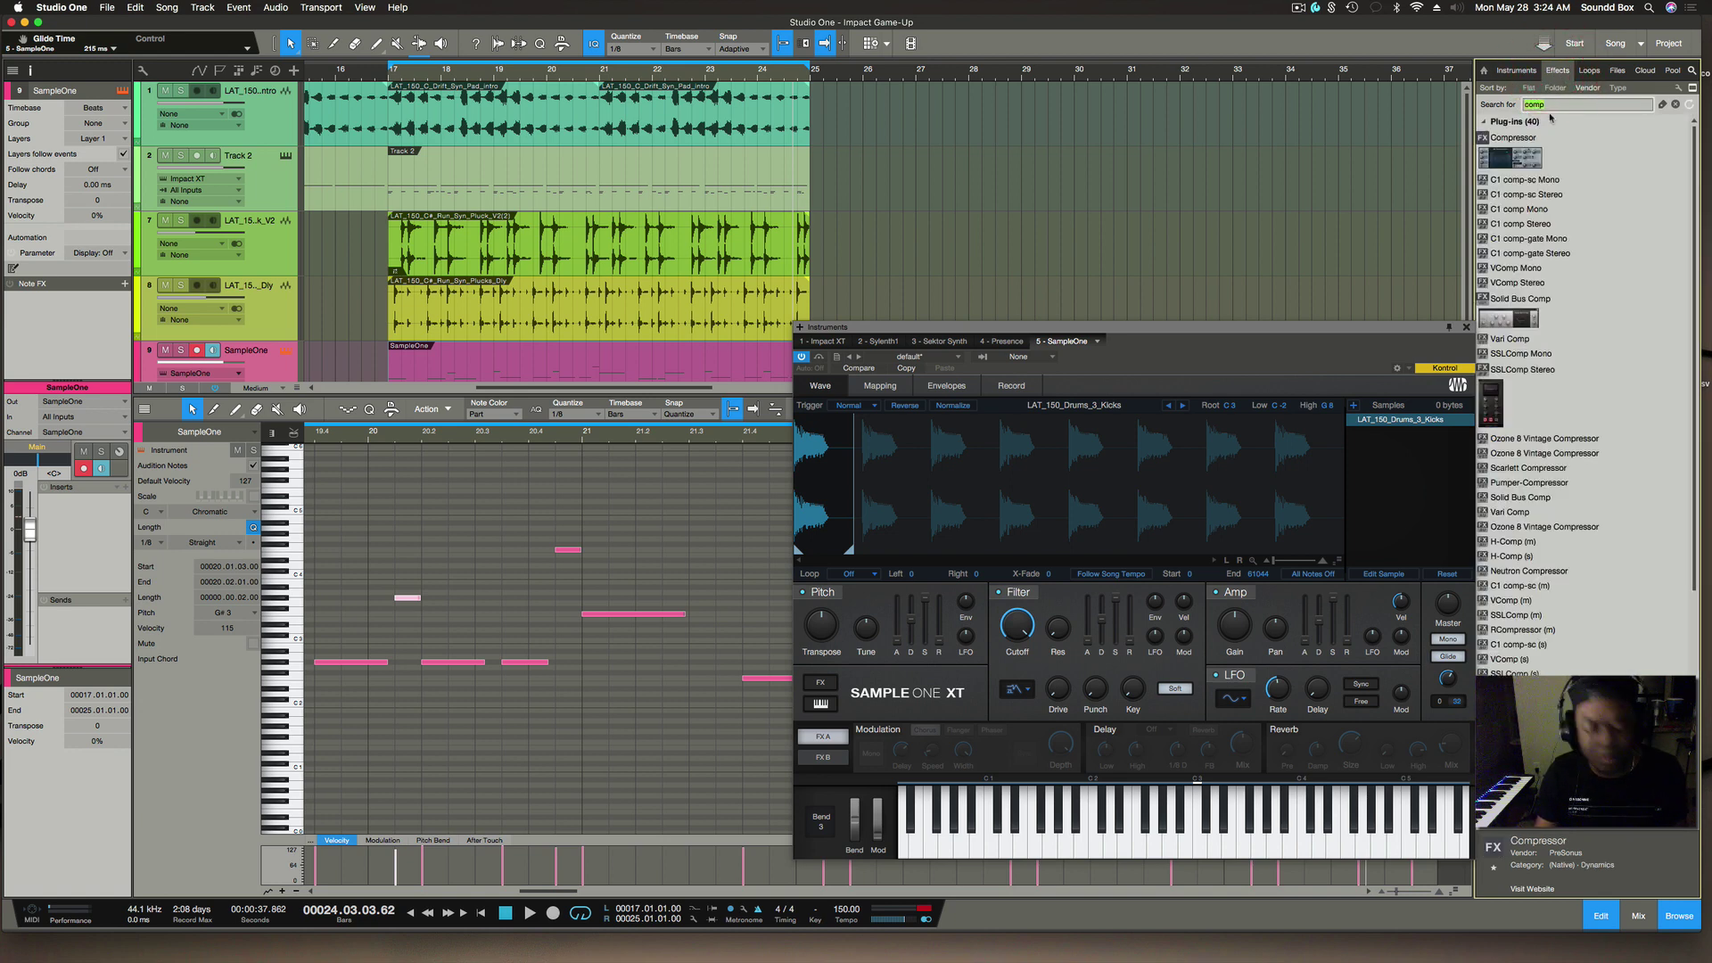
text(red)
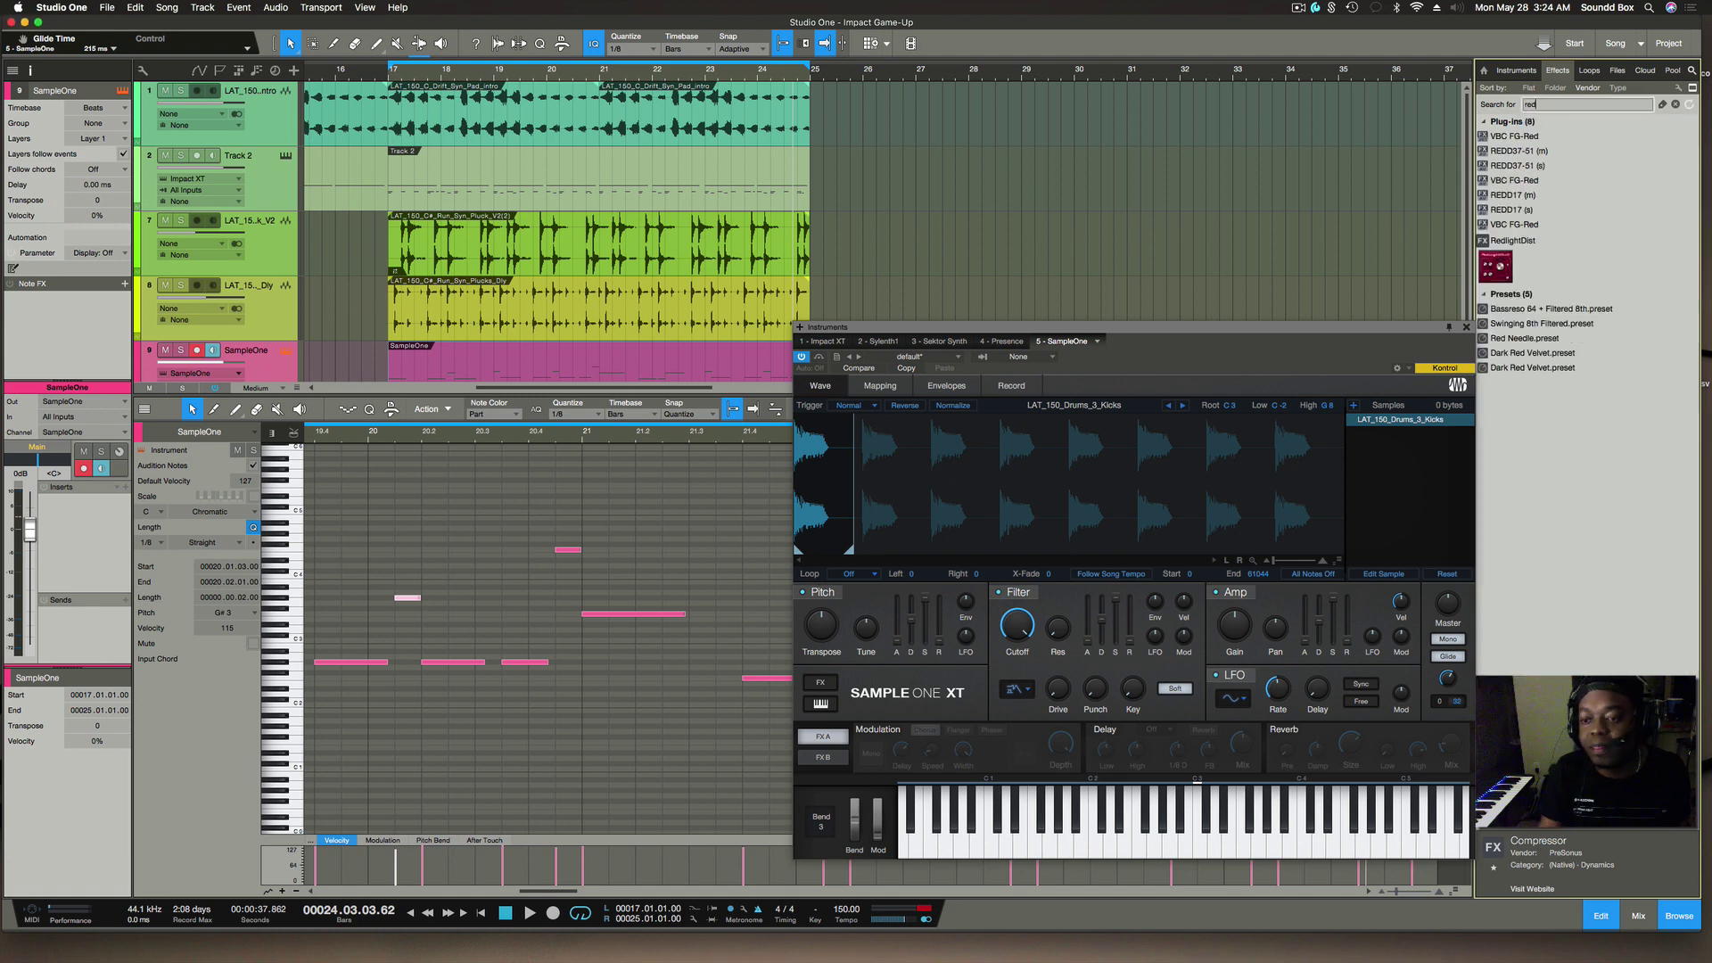
click(1507, 272)
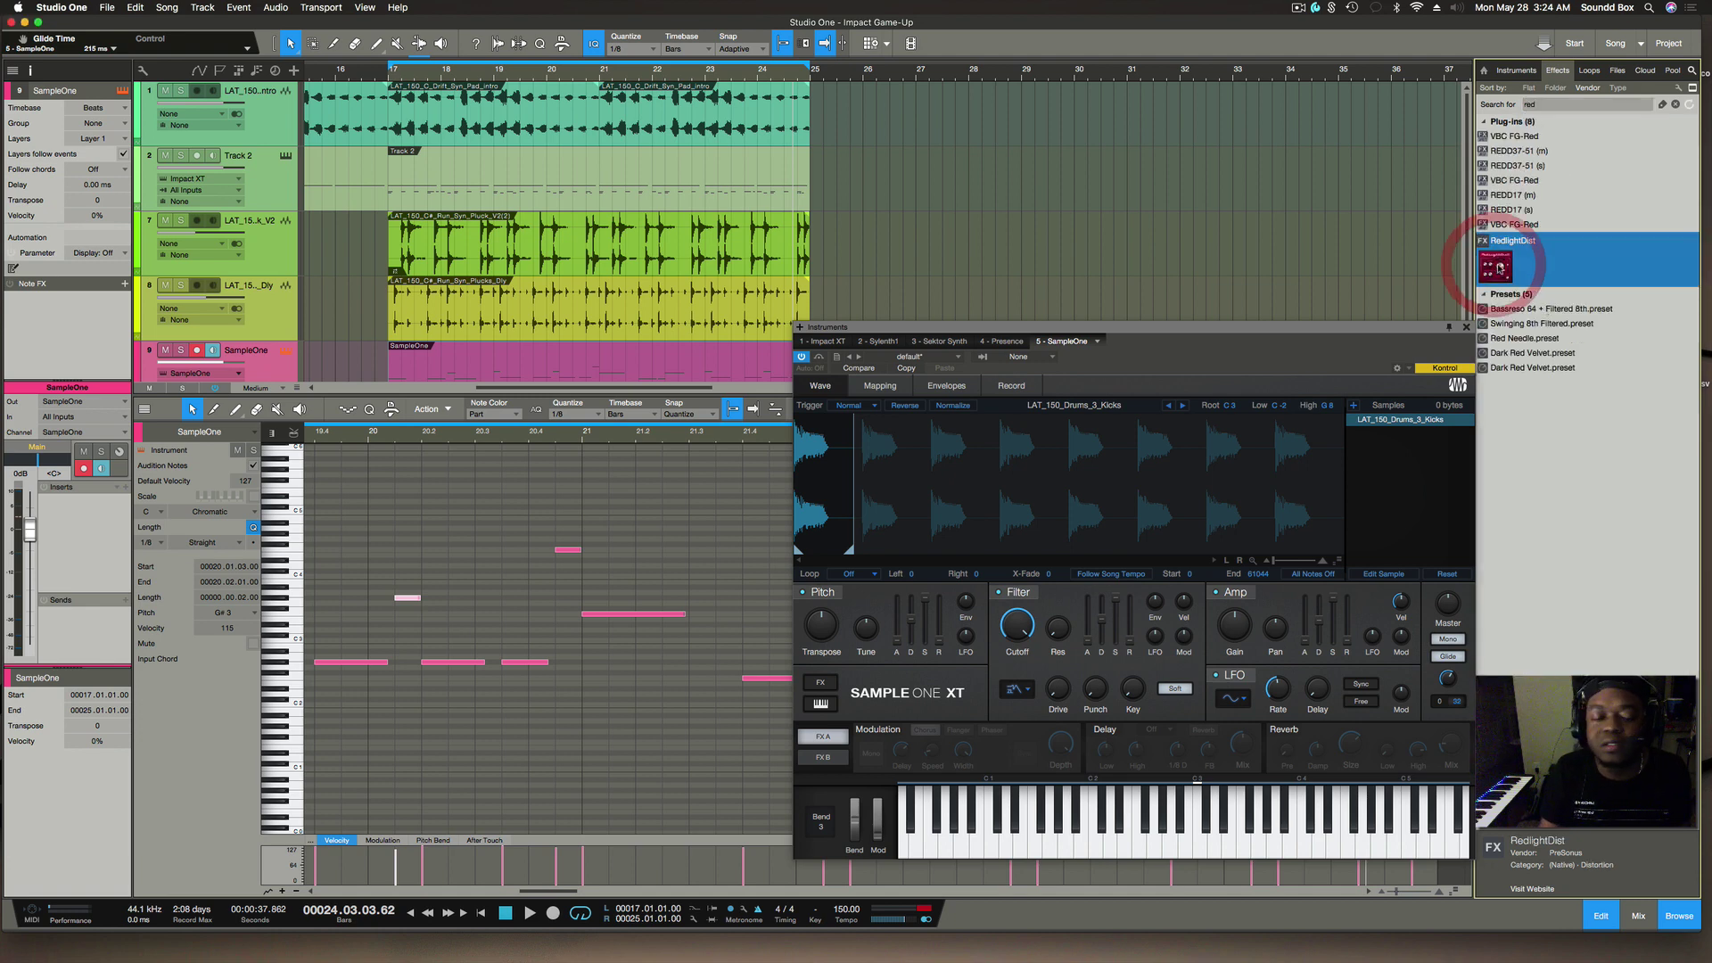
scroll(1036, 176, down, 2)
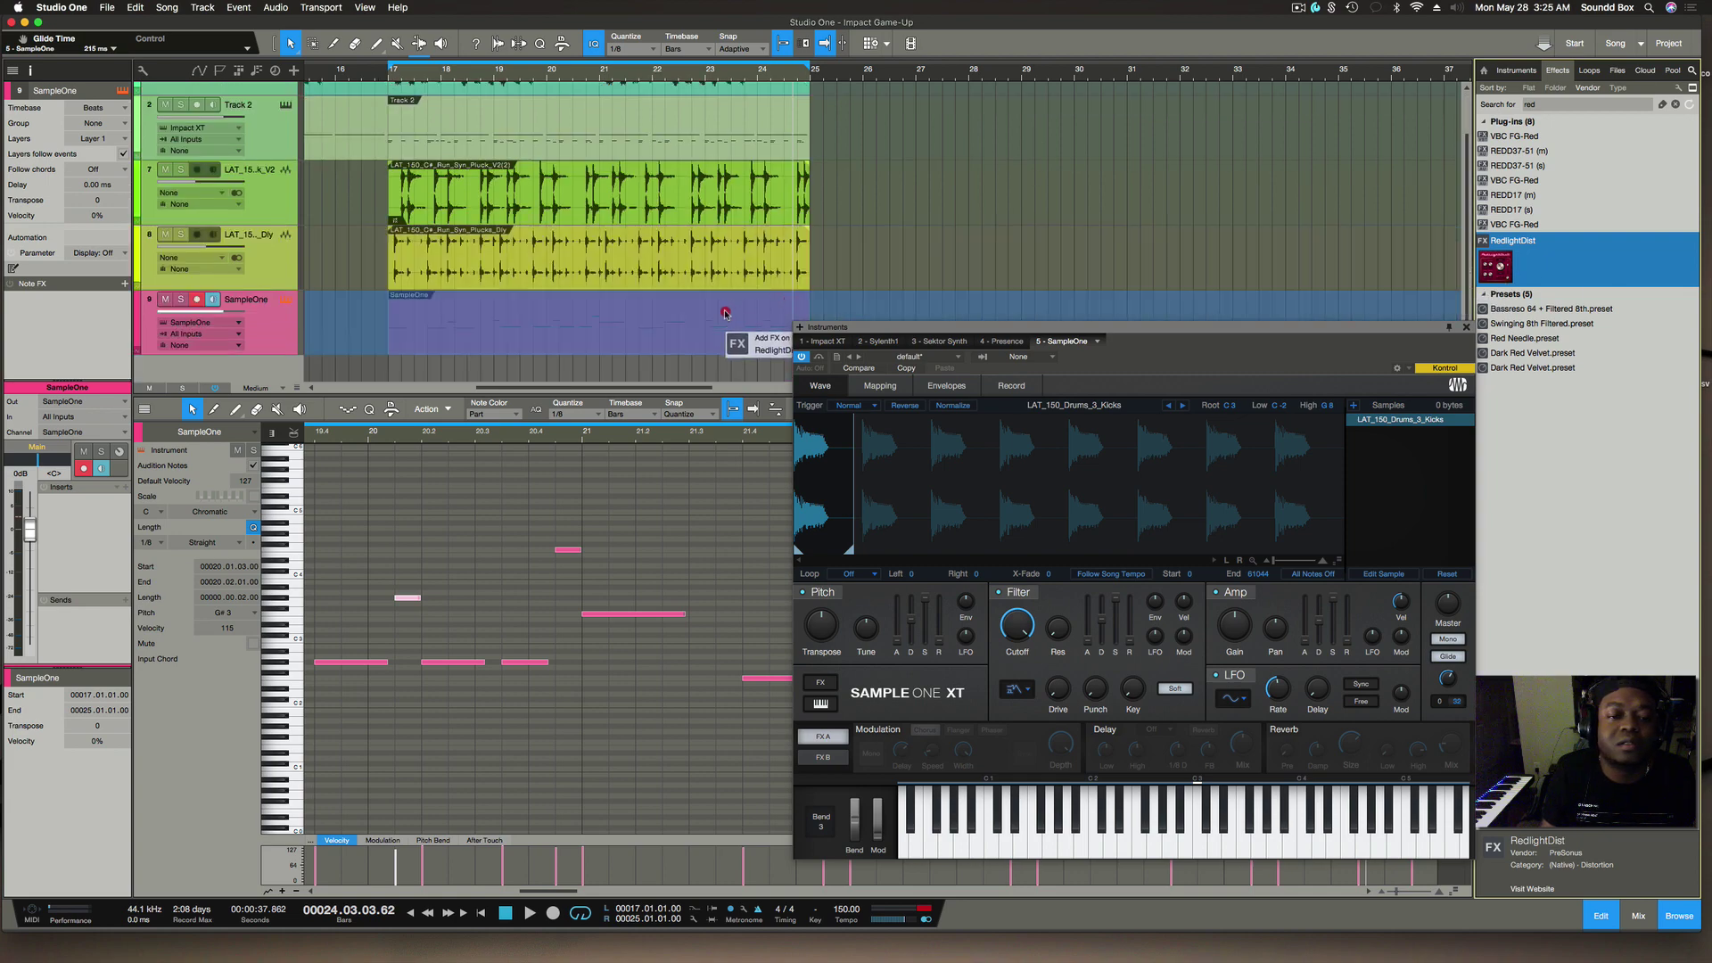
drag(726, 313, 727, 316)
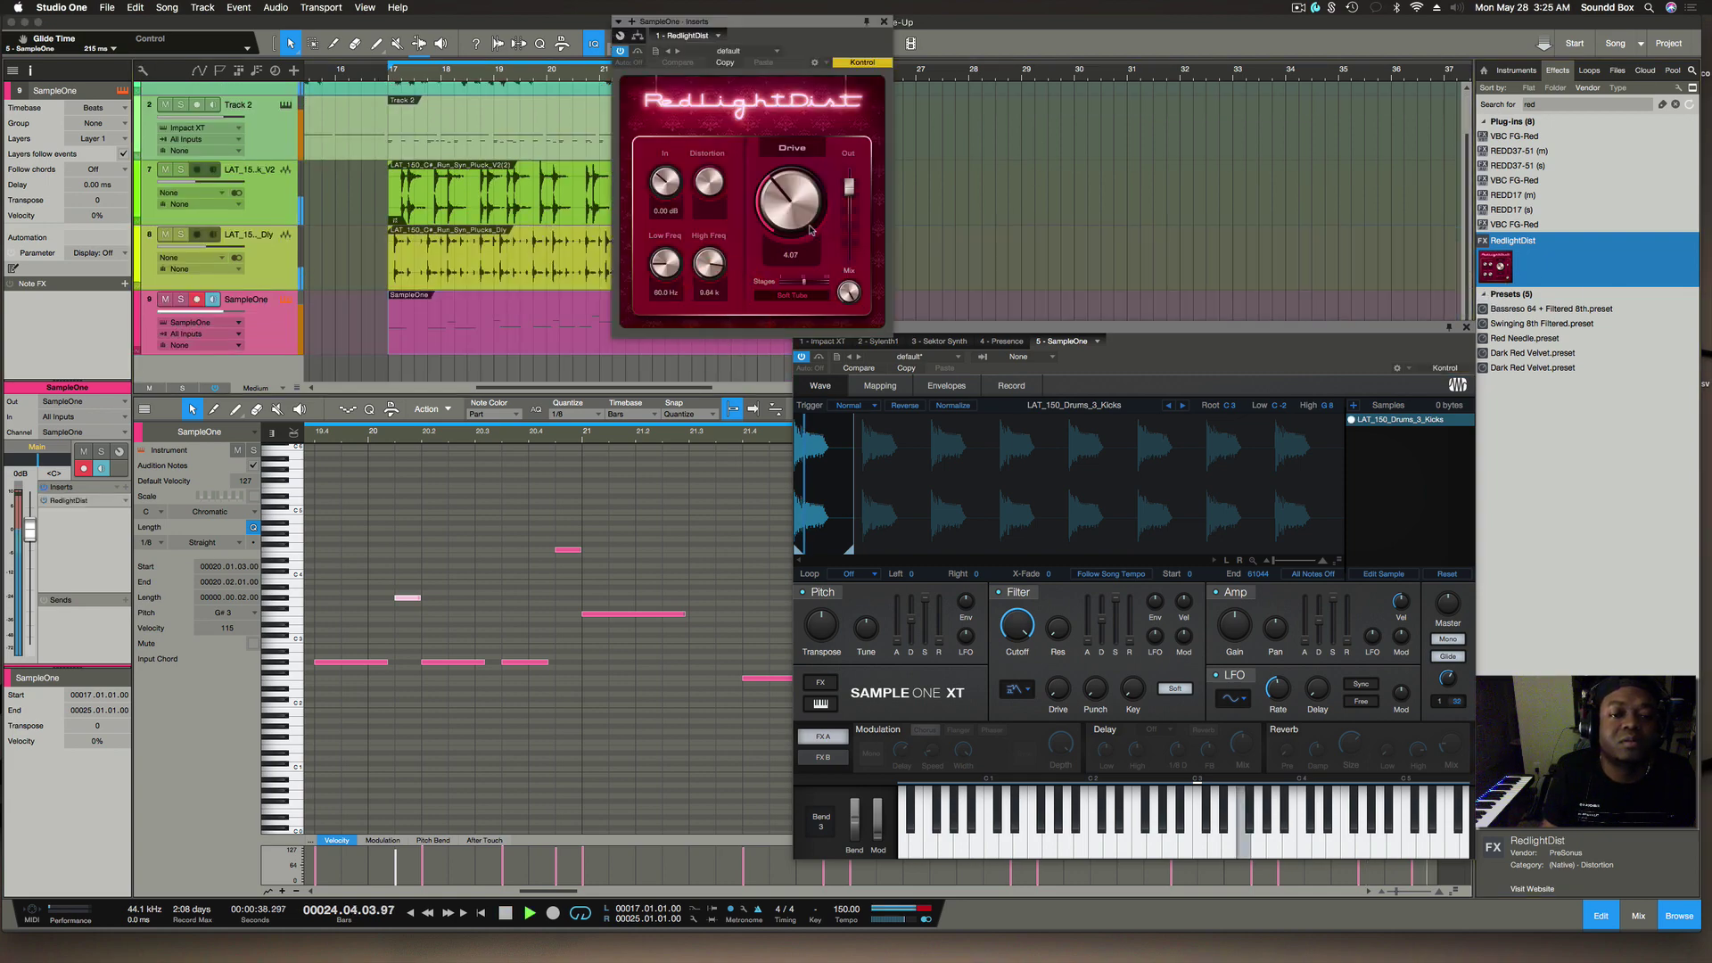
Lower the SampleOne track volume to about -18.9 dB and play the loop with the distortion on.
key(space)
click(212, 313)
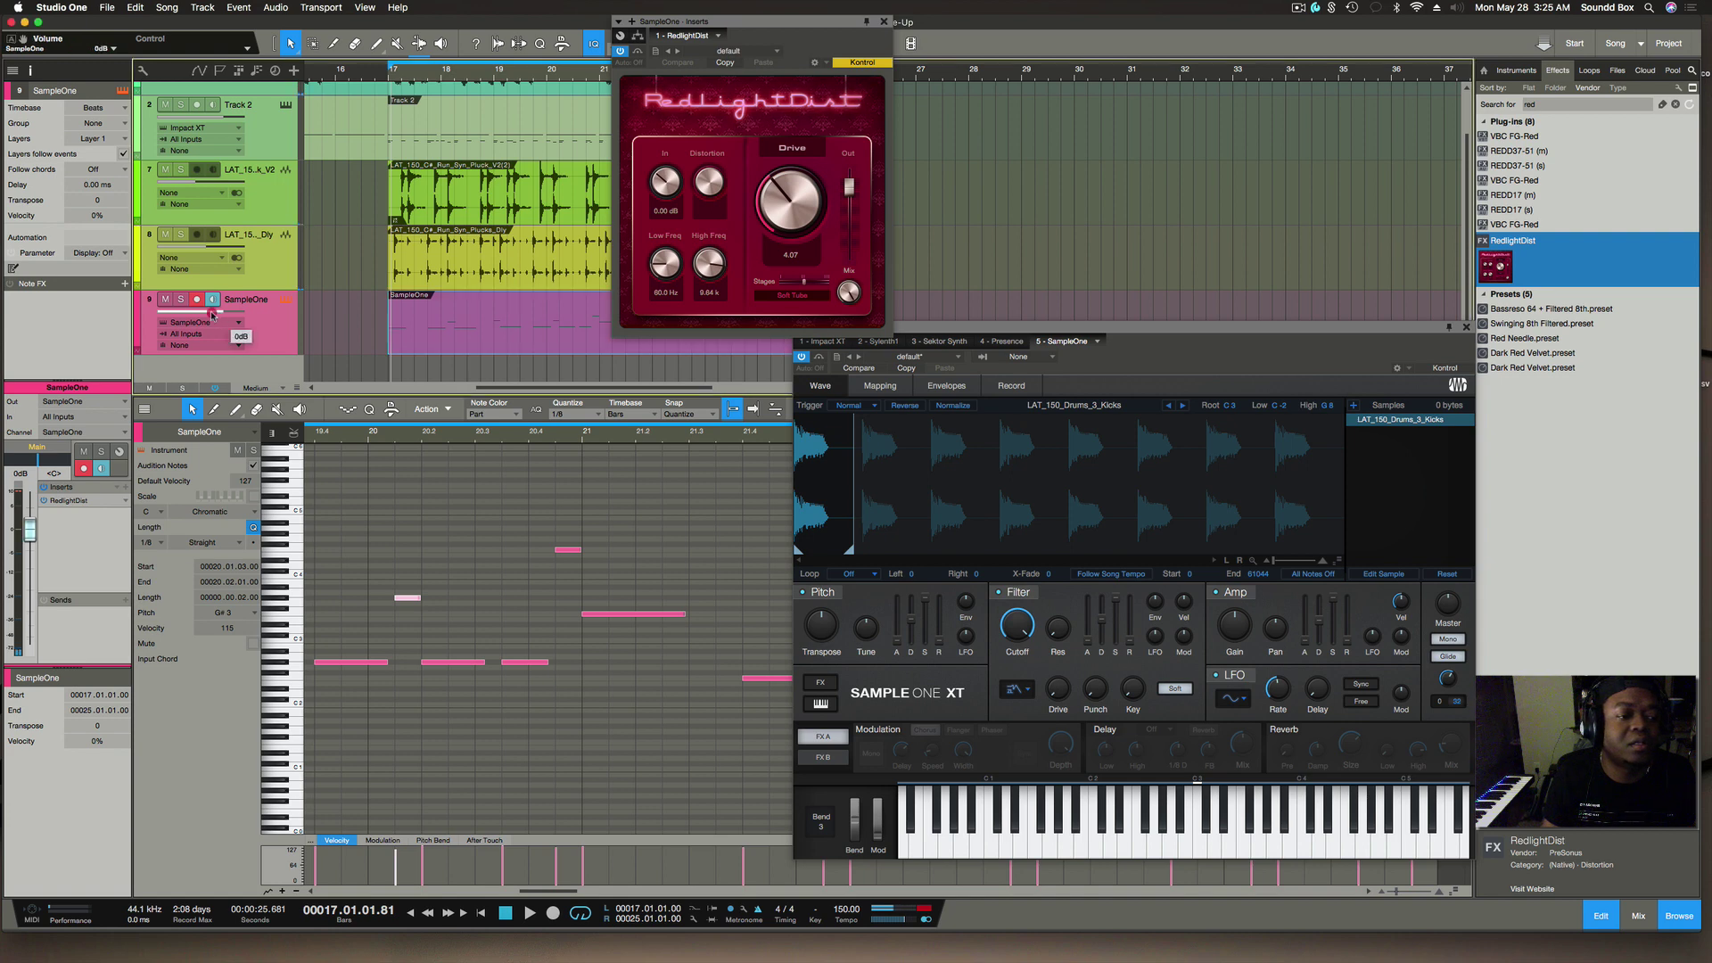
drag(187, 321, 189, 323)
key(space)
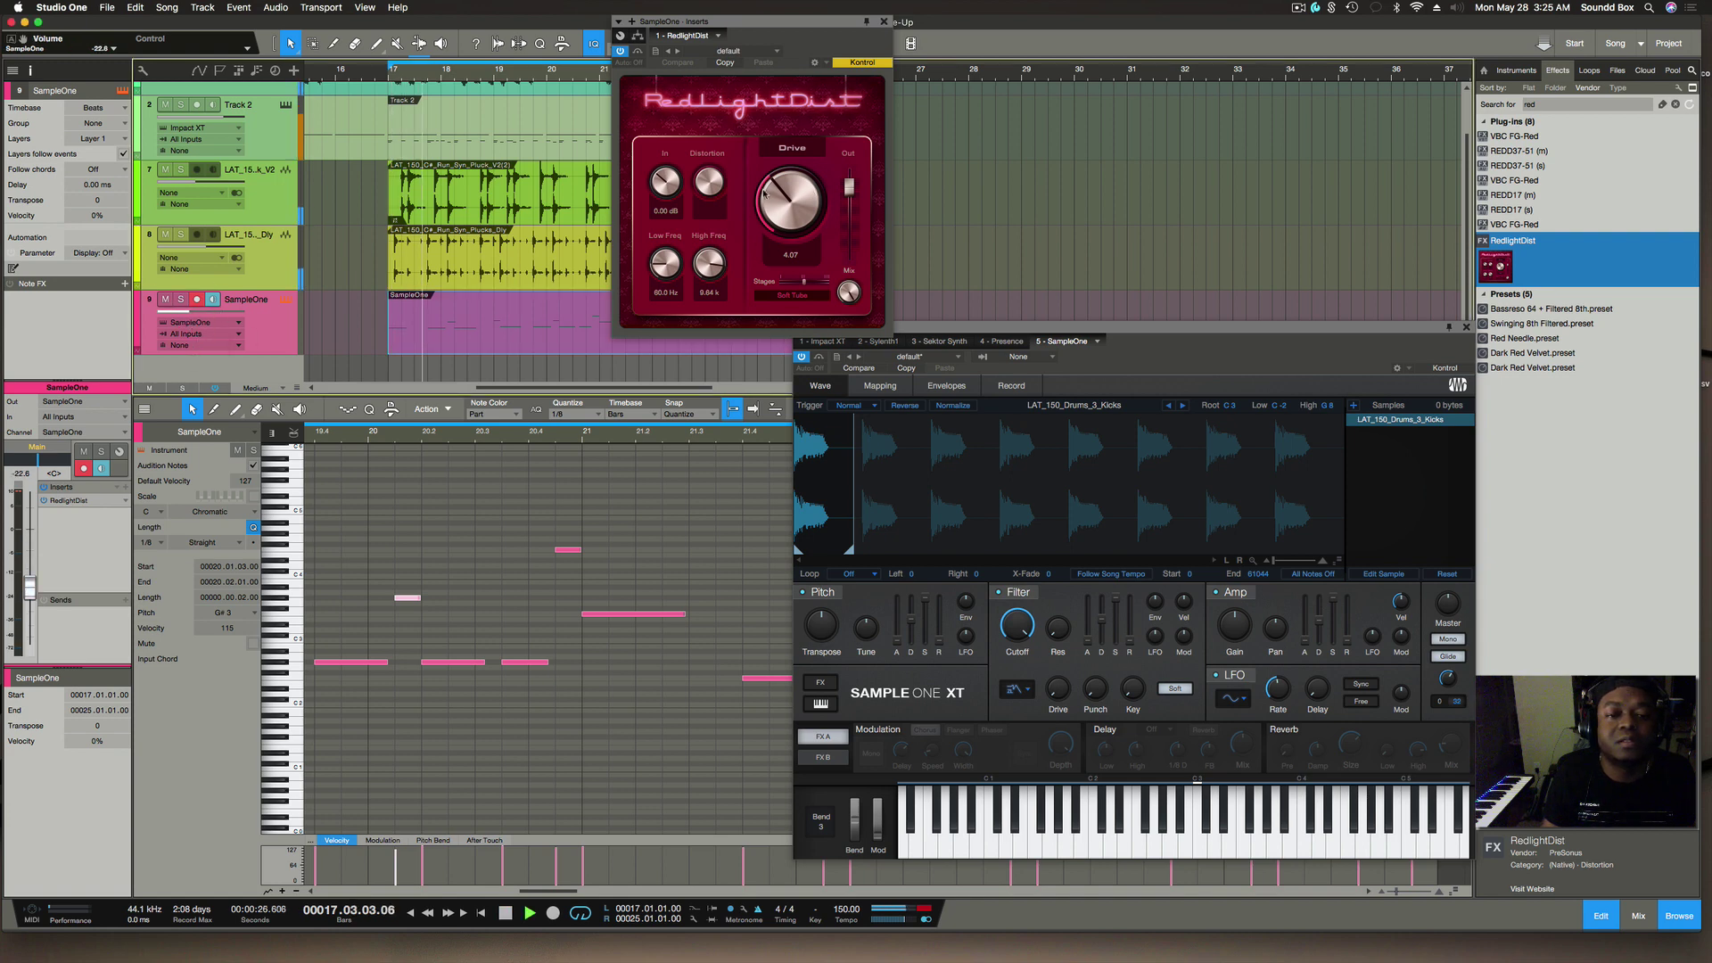
drag(184, 315, 187, 314)
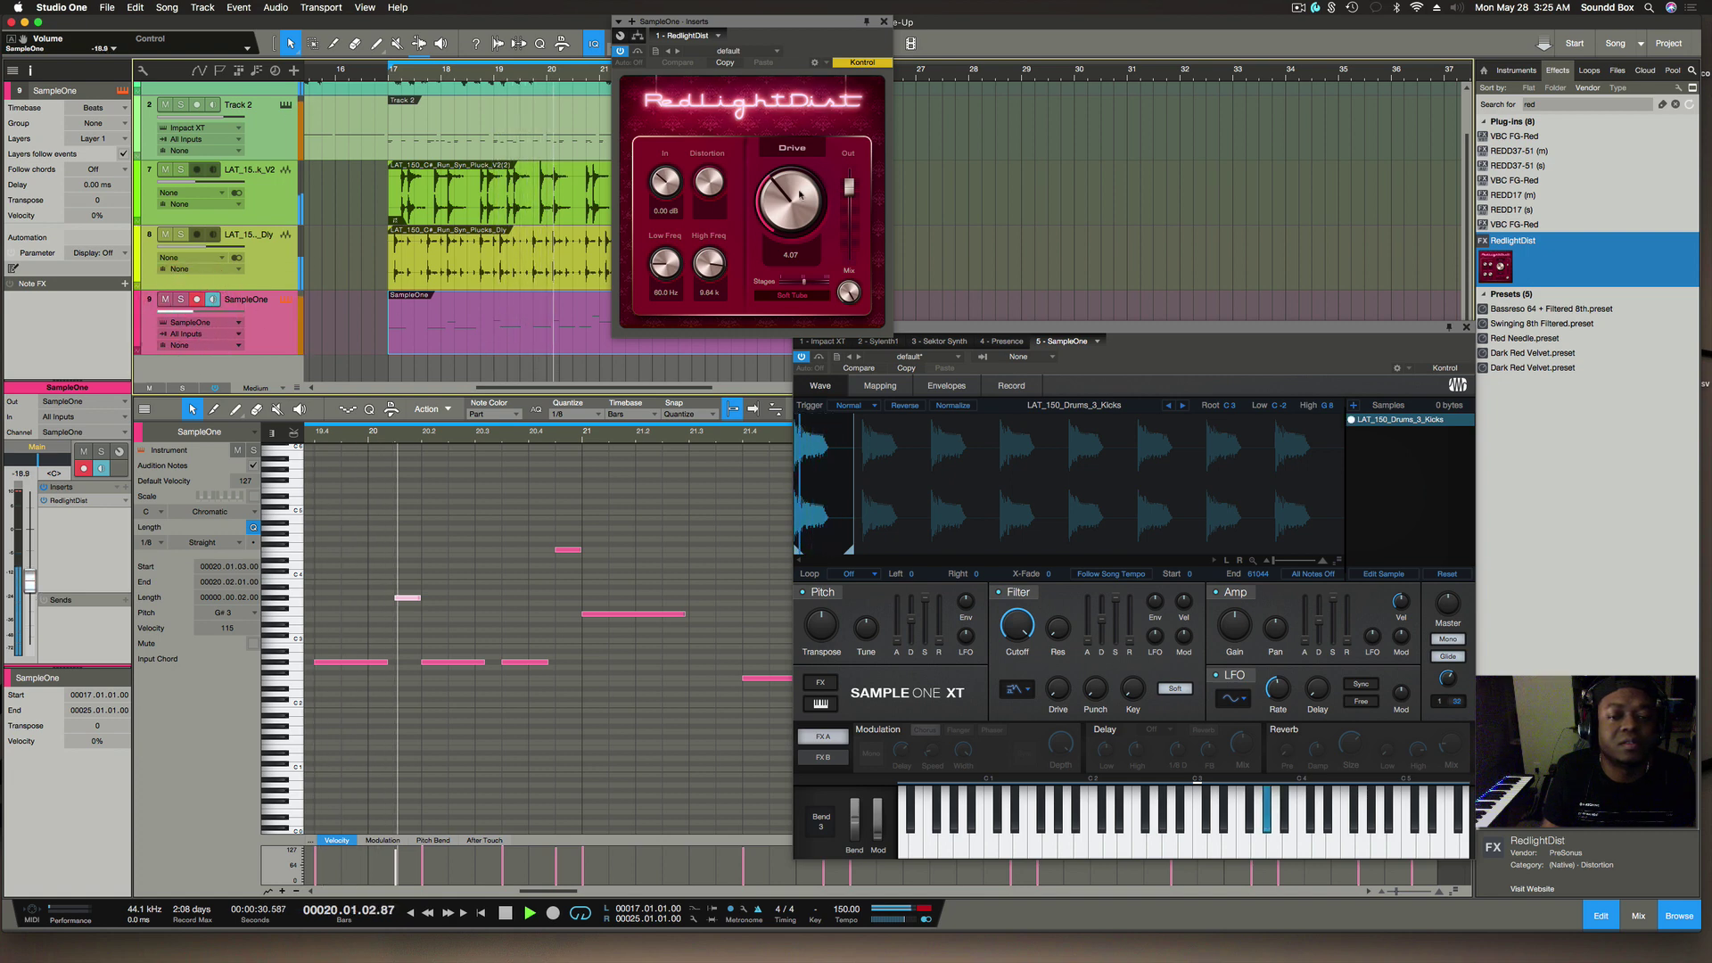
Raise RedlightDist's Drive to about 5.6 and try different Low Freq settings, ending at about 56.8 Hz.
drag(791, 198, 788, 168)
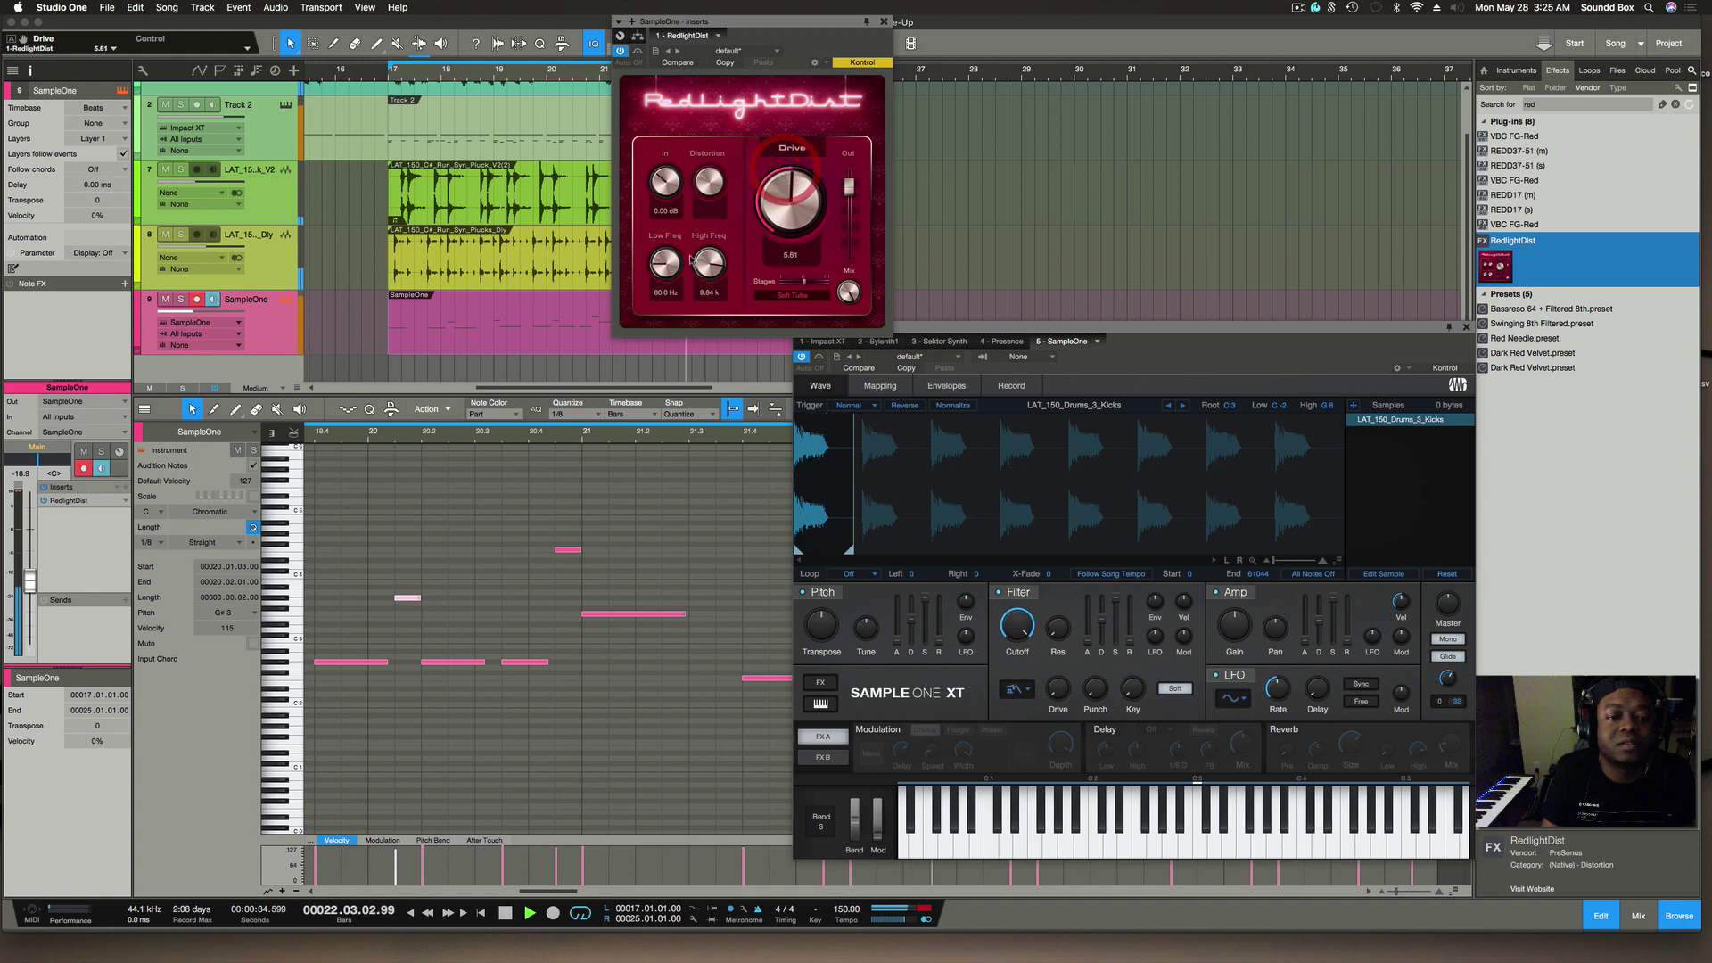
drag(656, 261, 650, 229)
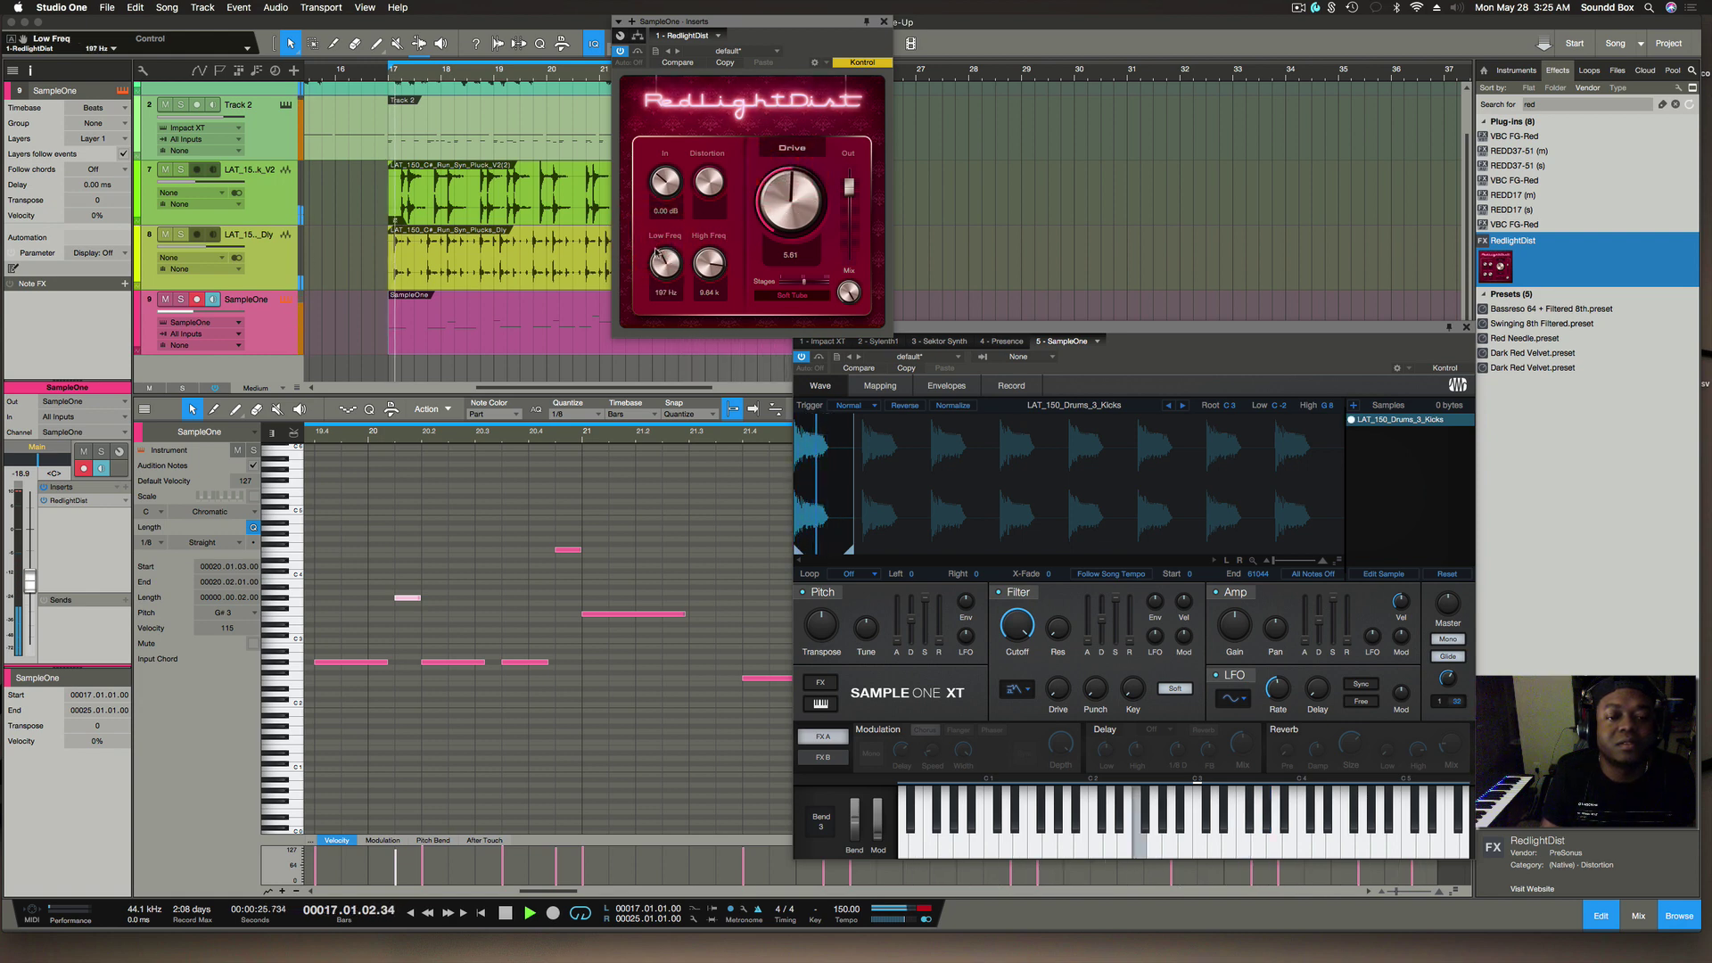
mouse_move(665, 263)
mouse_down()
mouse_move(664, 300)
mouse_move(669, 267)
mouse_up()
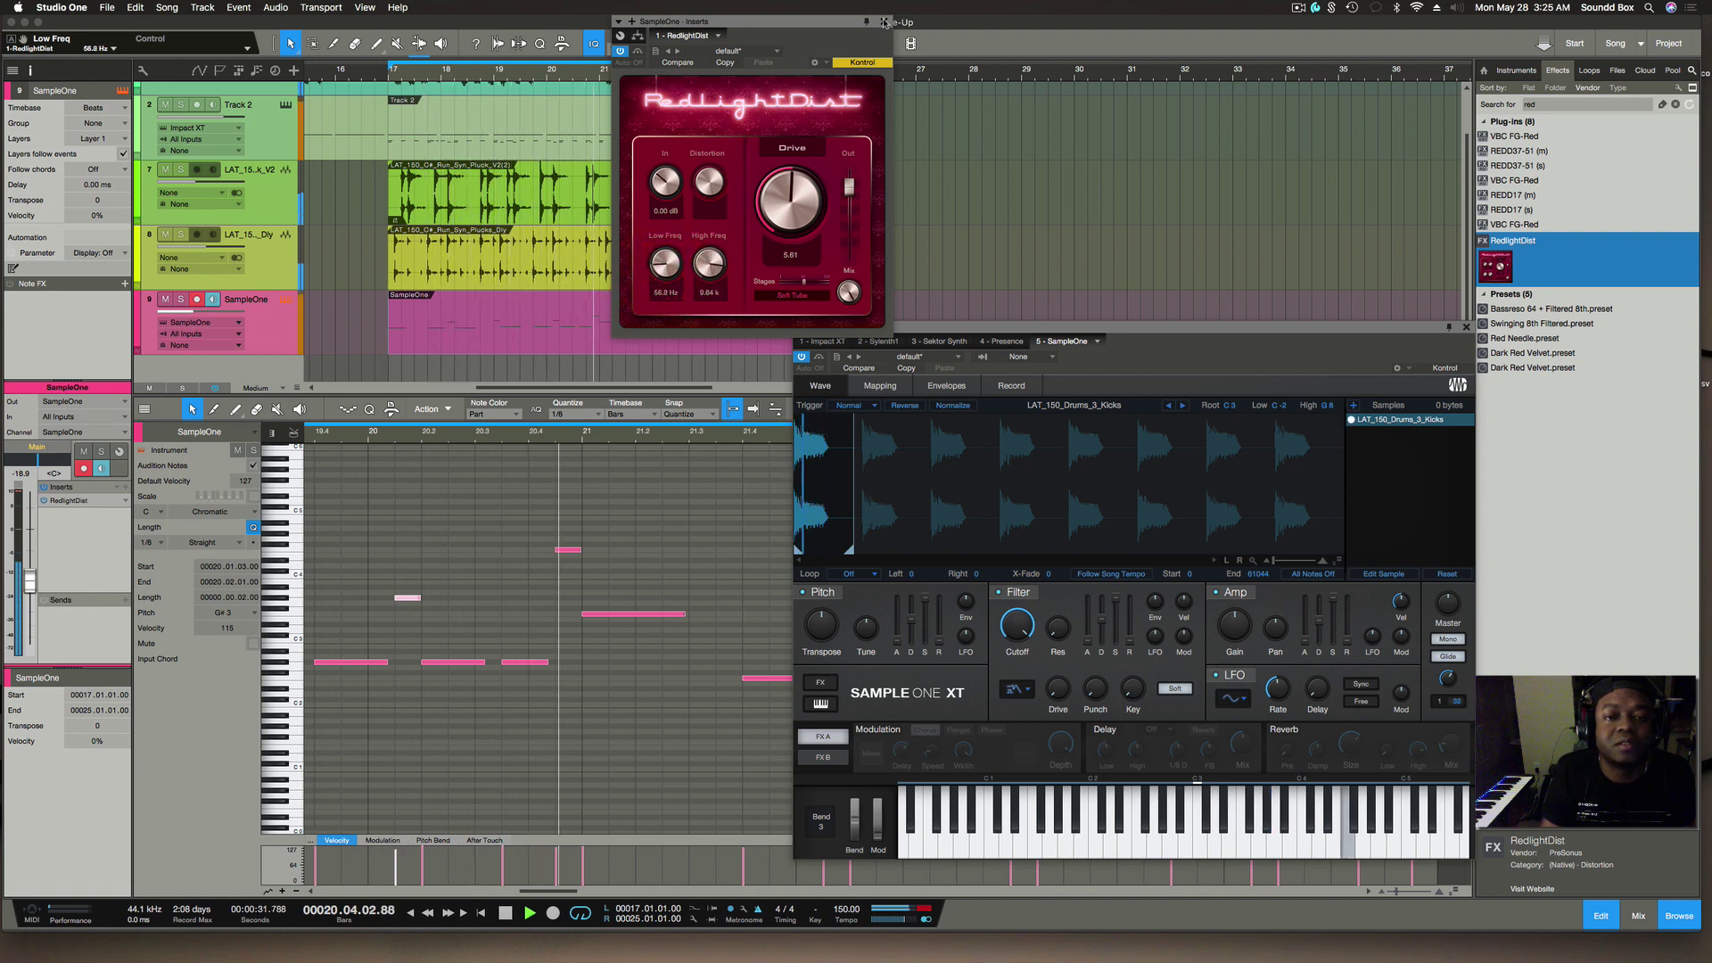
Load RedlightDist's Big Meanie preset and raise the SampleOne track volume to about -16.3 dB.
click(729, 51)
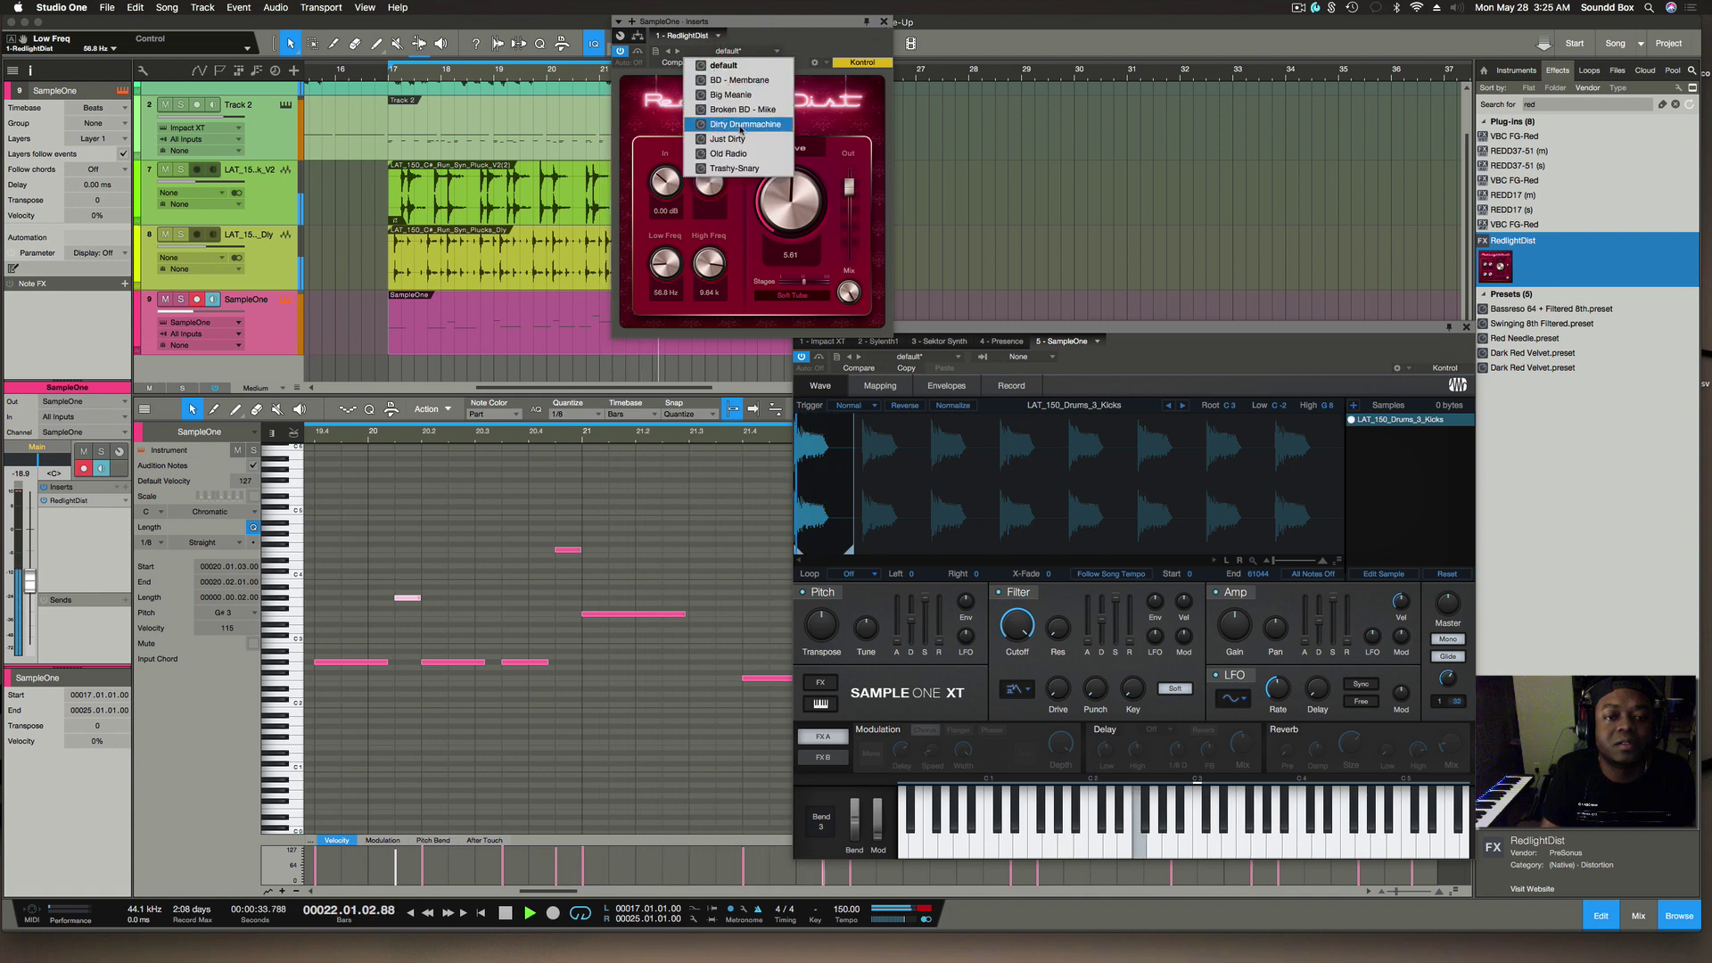
click(733, 96)
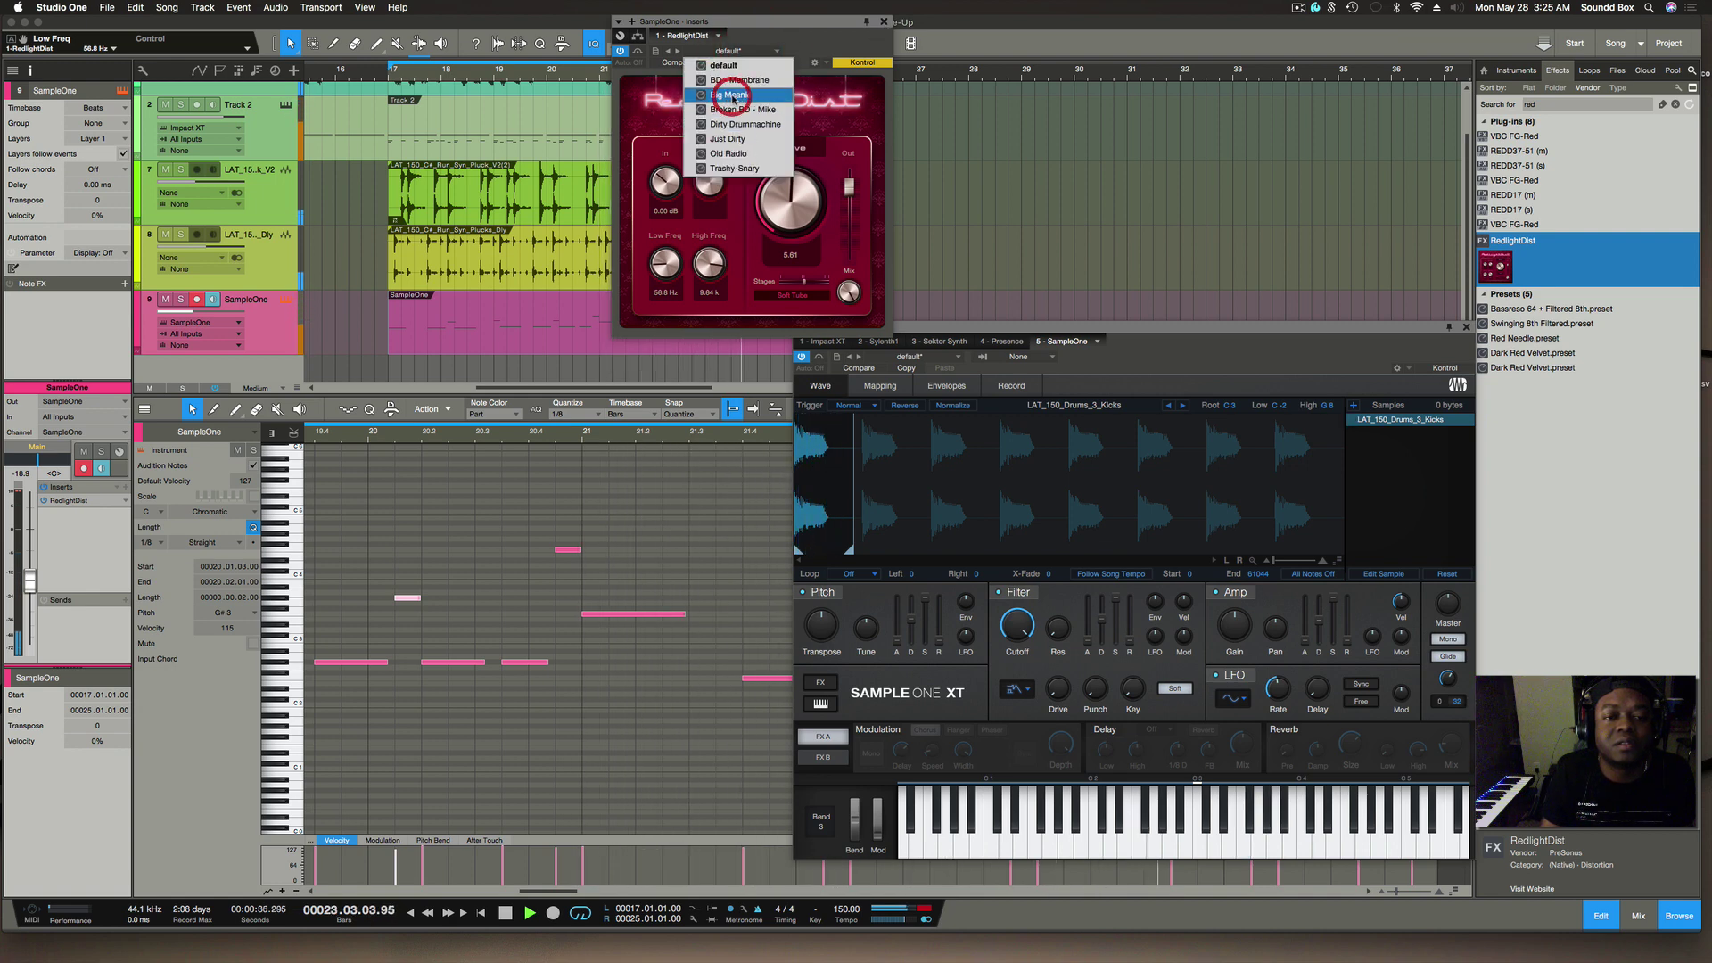
click(818, 47)
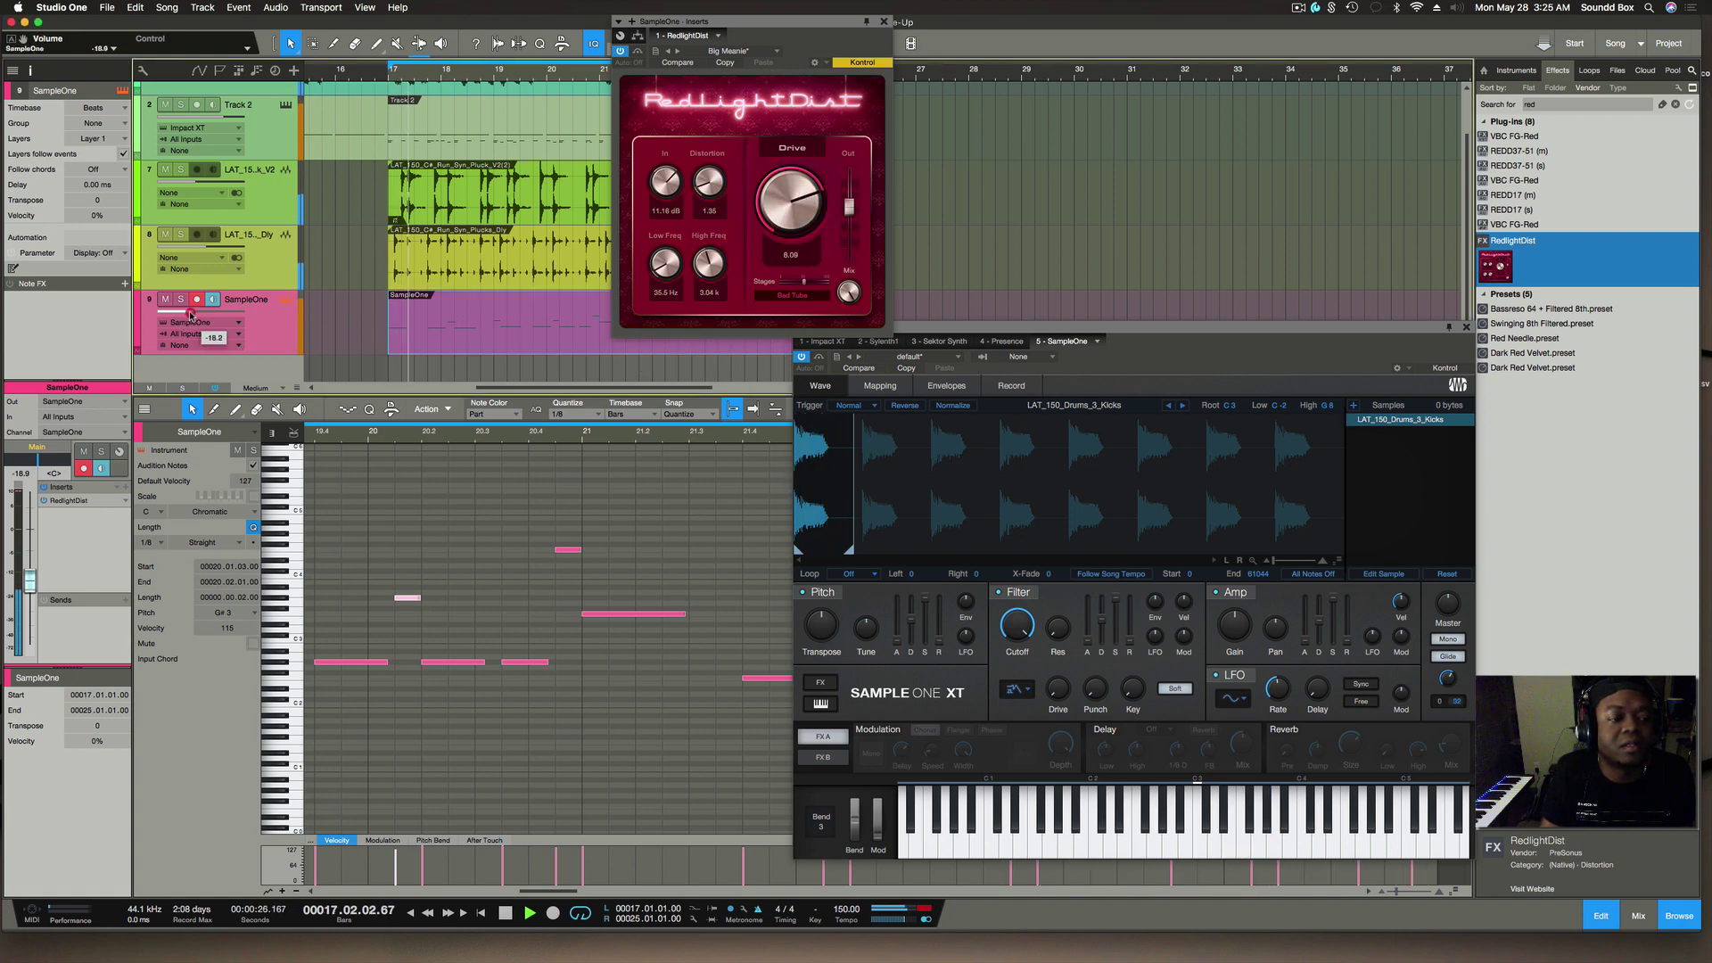
drag(186, 319, 192, 313)
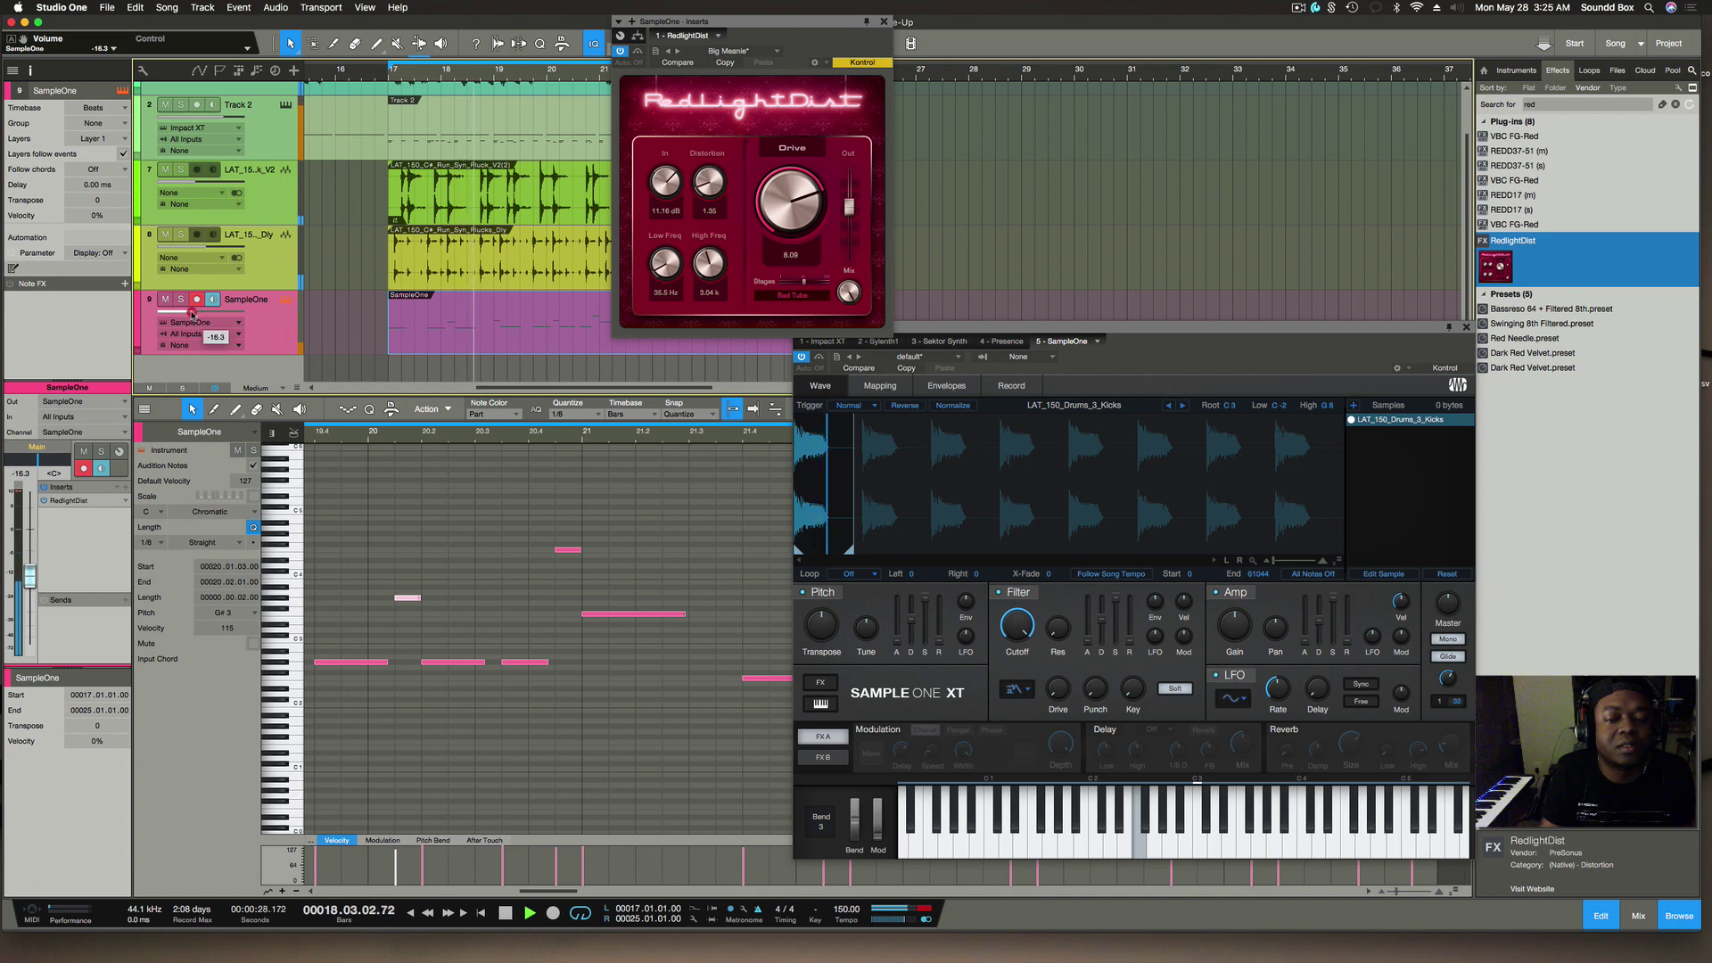
Try RedlightDist's Just Dirty and Trashy-Snary presets, lowering Low Freq to about 28.4 Hz on Trashy-Snary.
click(769, 51)
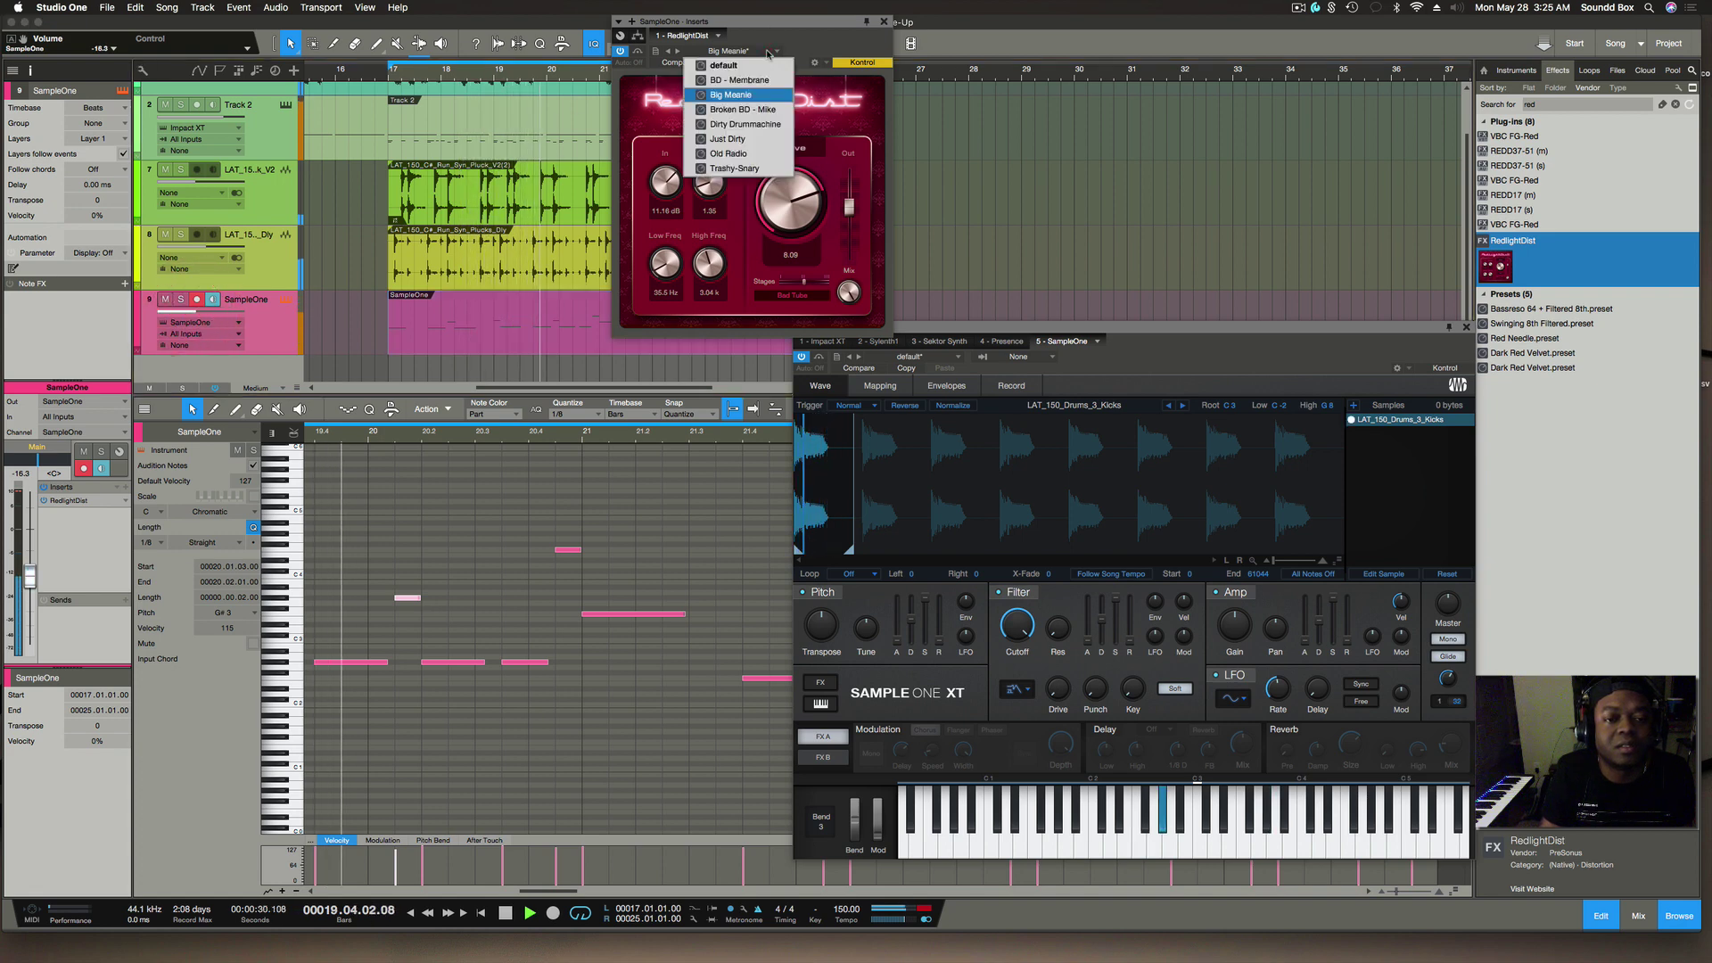
click(743, 139)
click(747, 52)
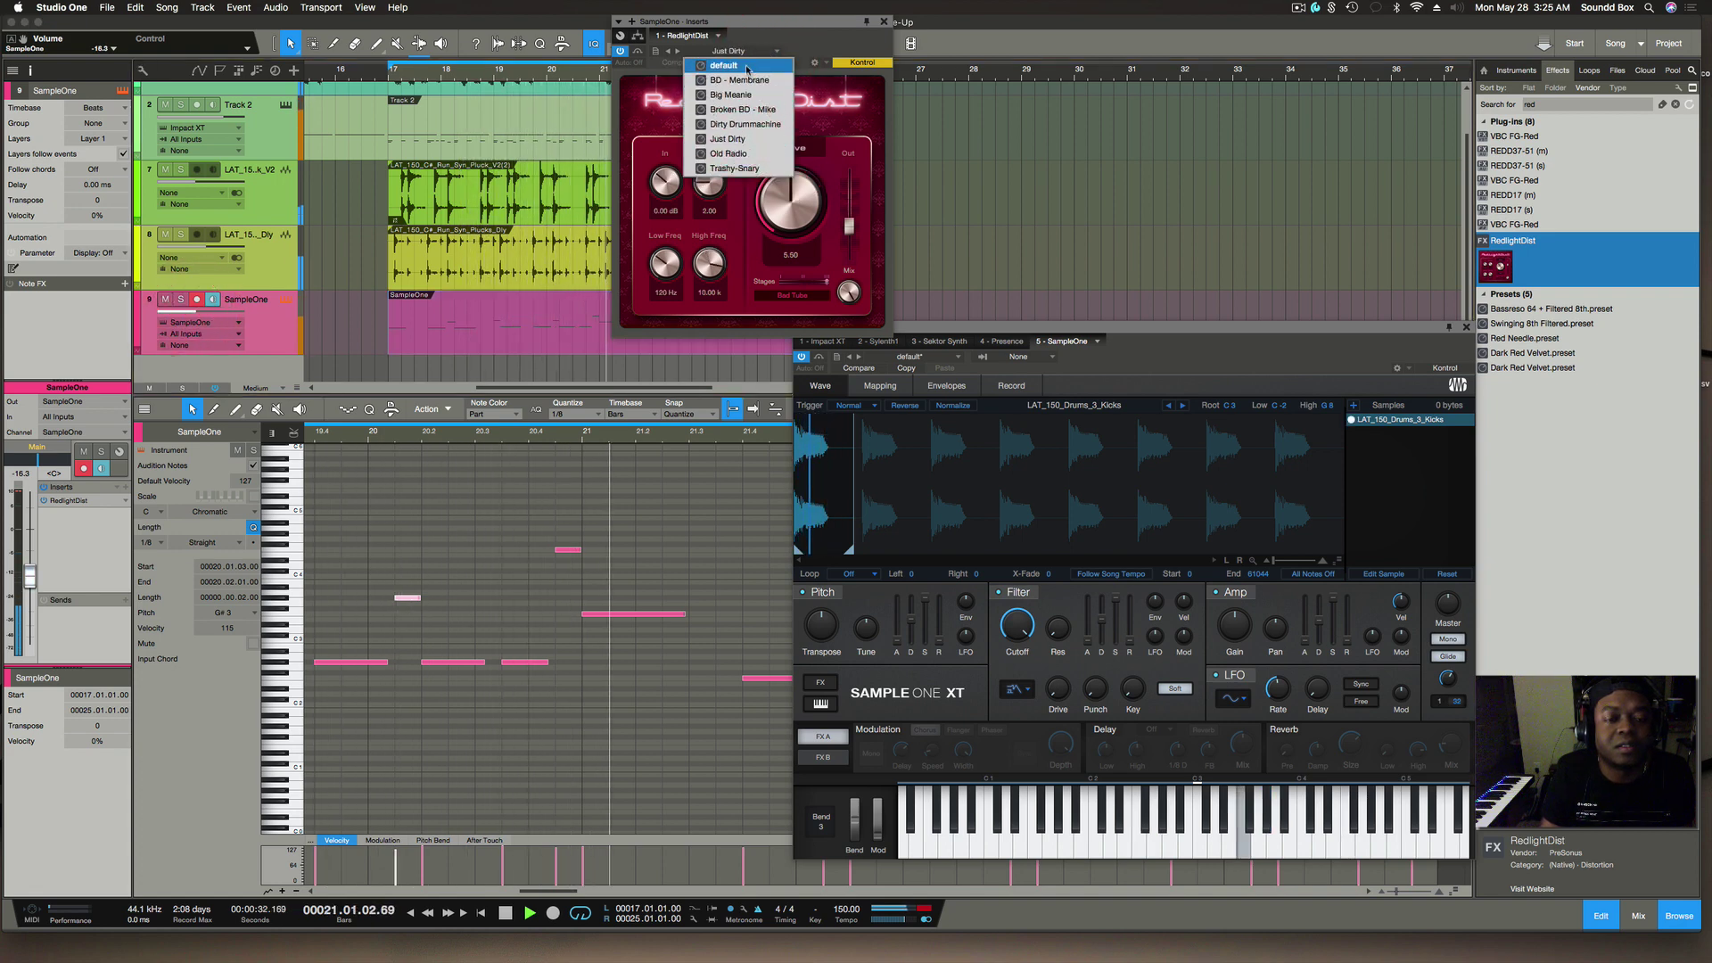
click(740, 168)
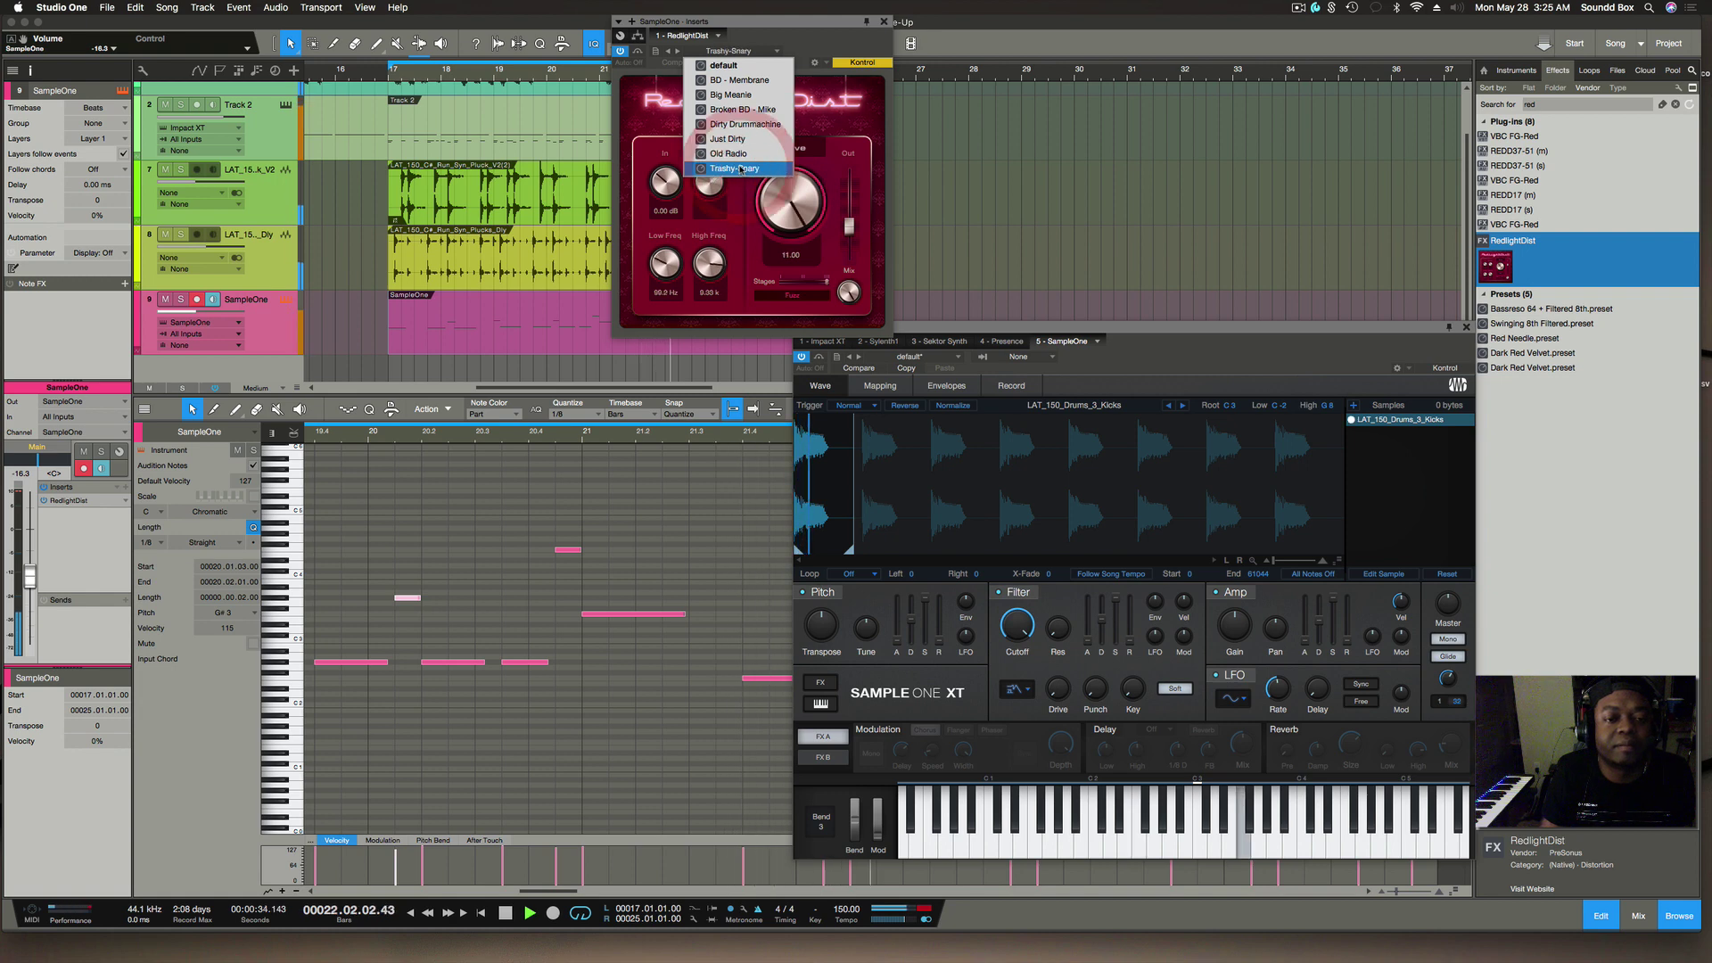
click(748, 52)
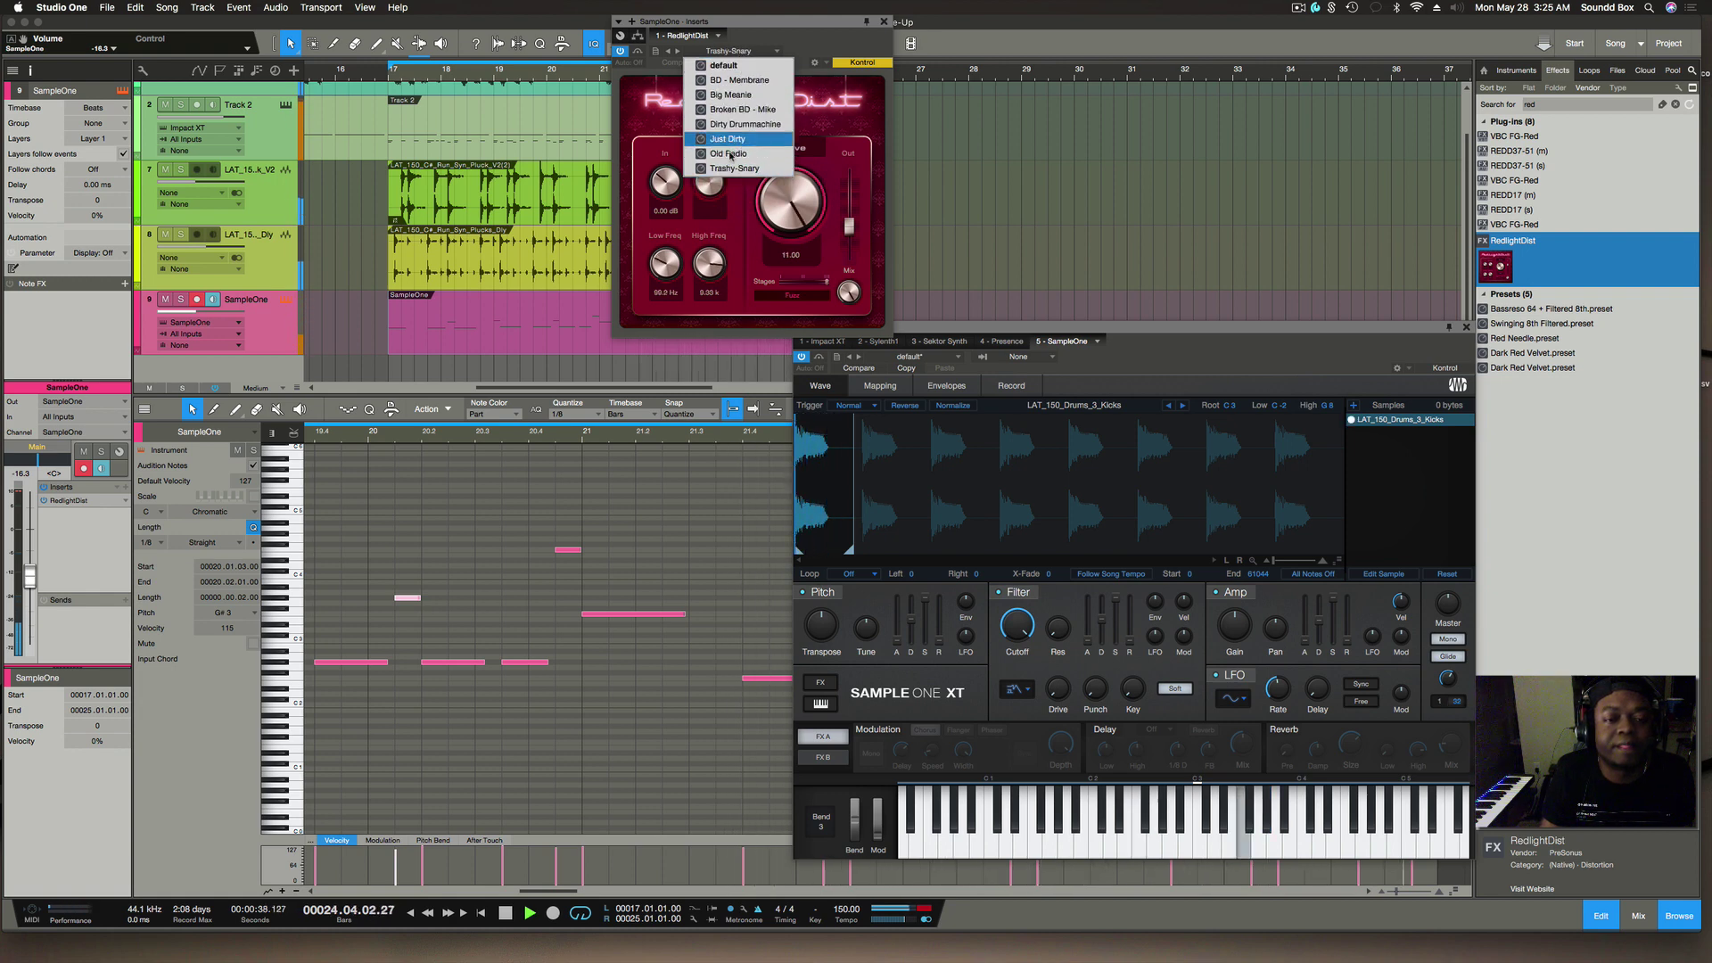
click(656, 268)
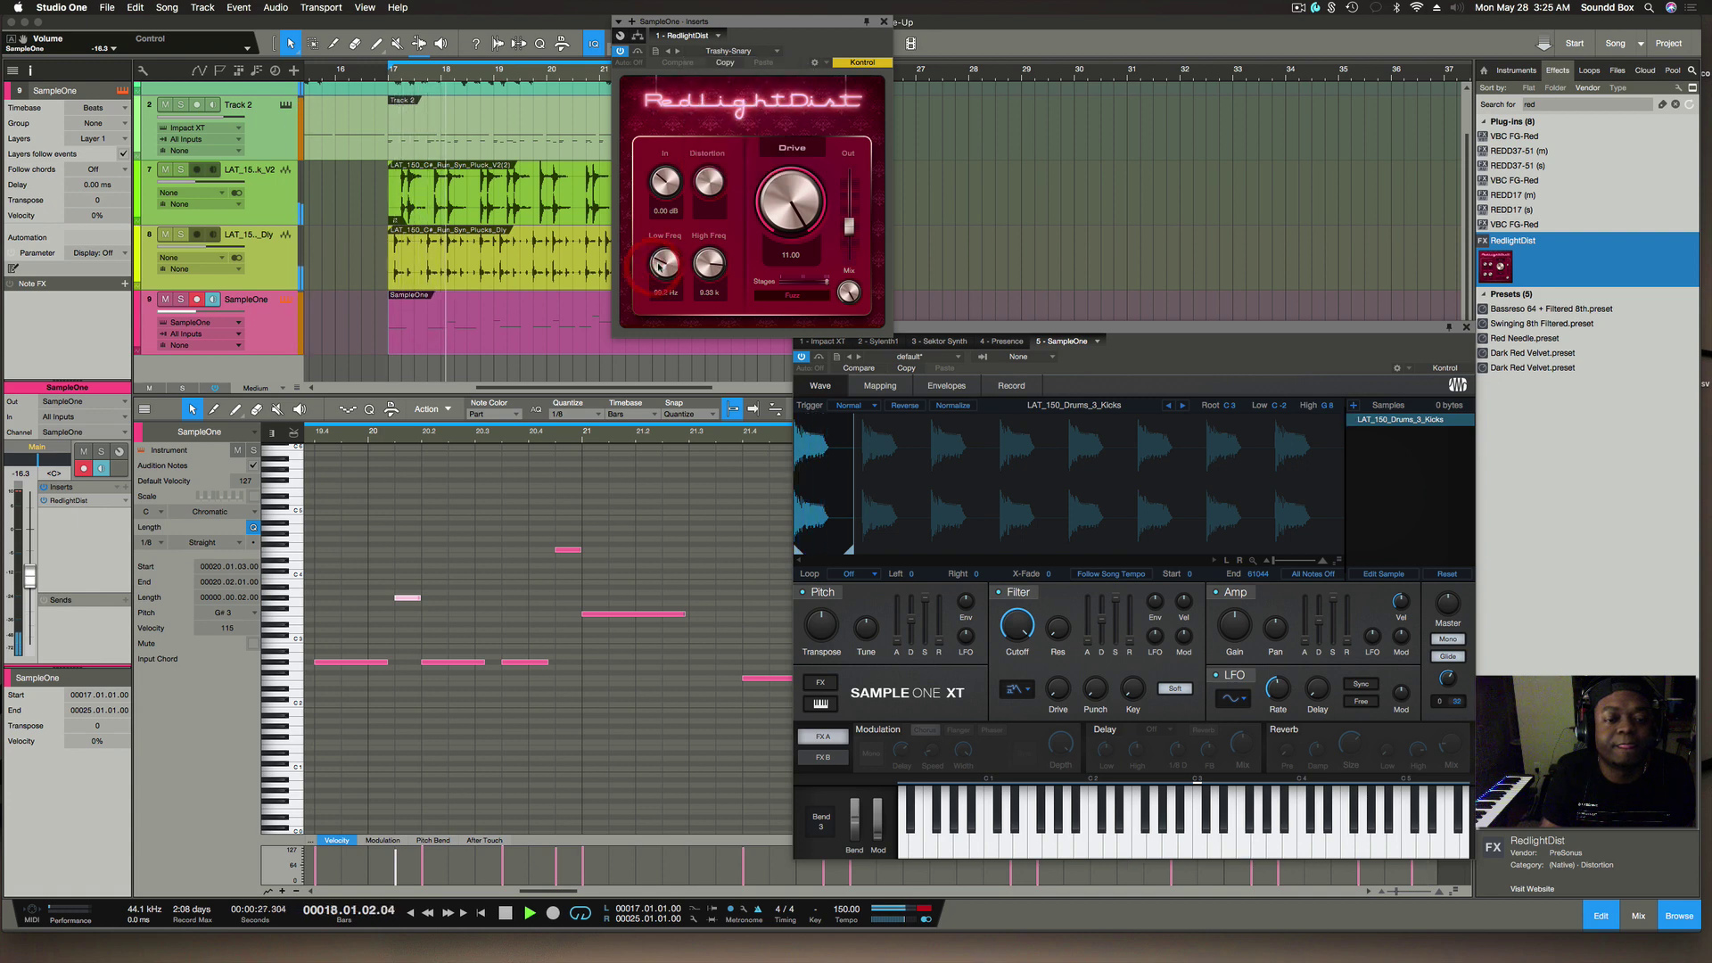
drag(660, 266, 657, 293)
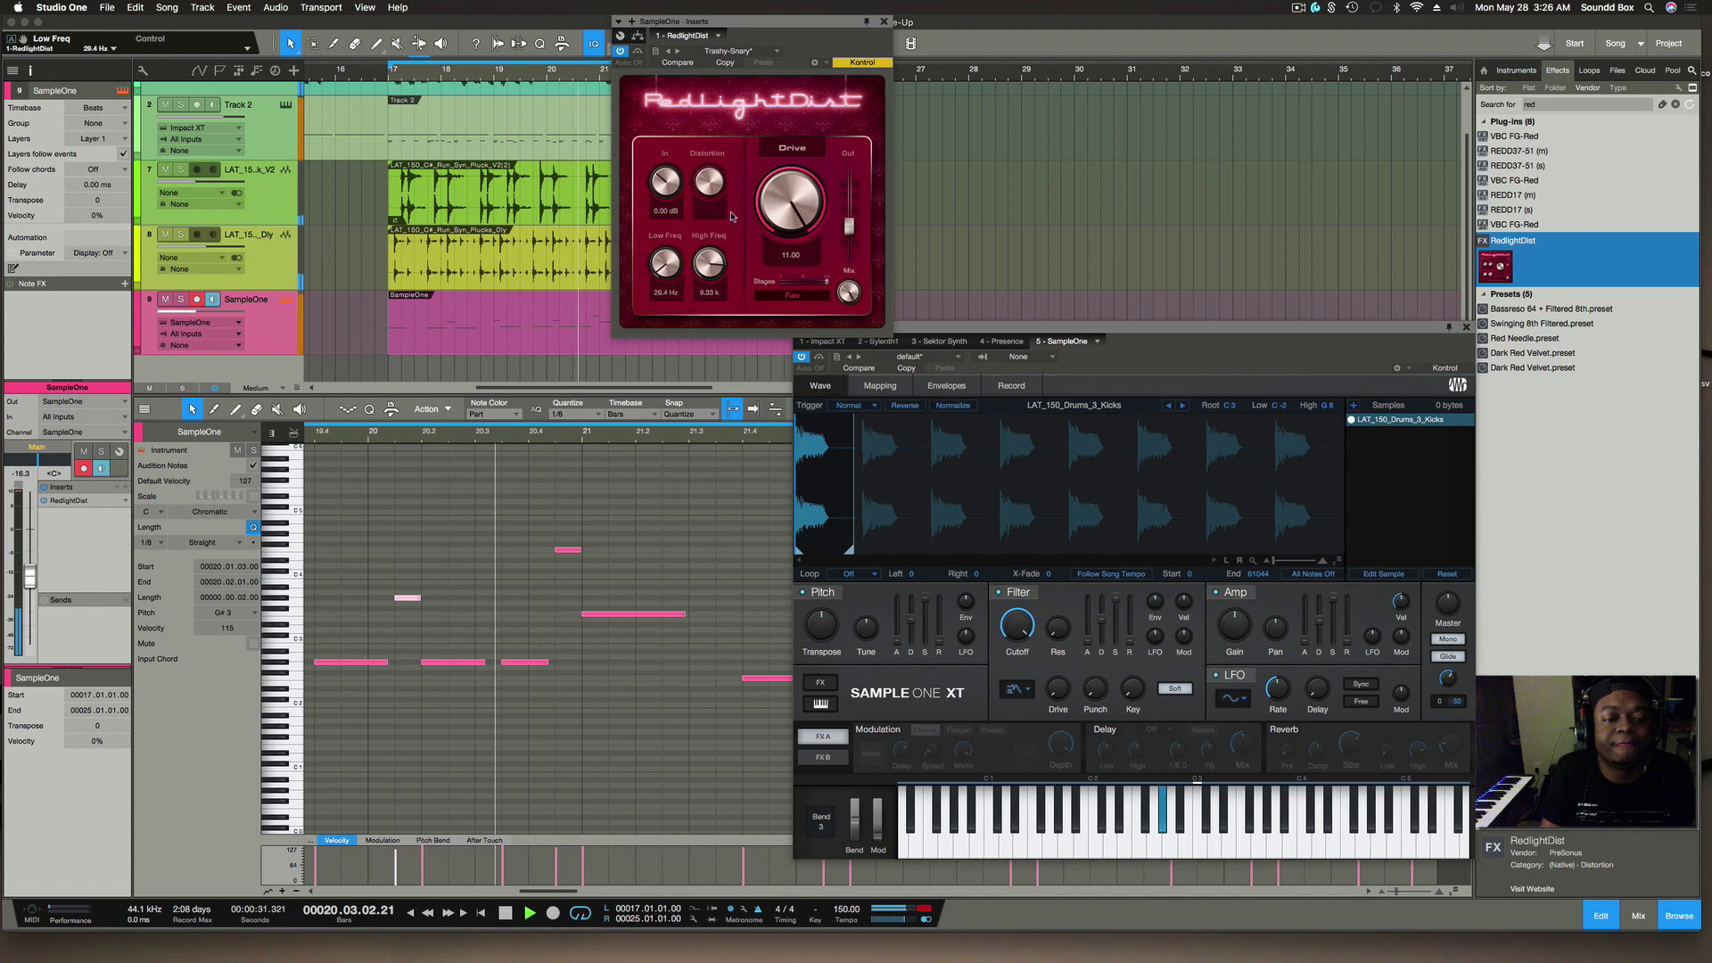
Reload RedlightDist's Trashy-Snary preset and lower its Low Freq to 20.0 Hz.
click(731, 52)
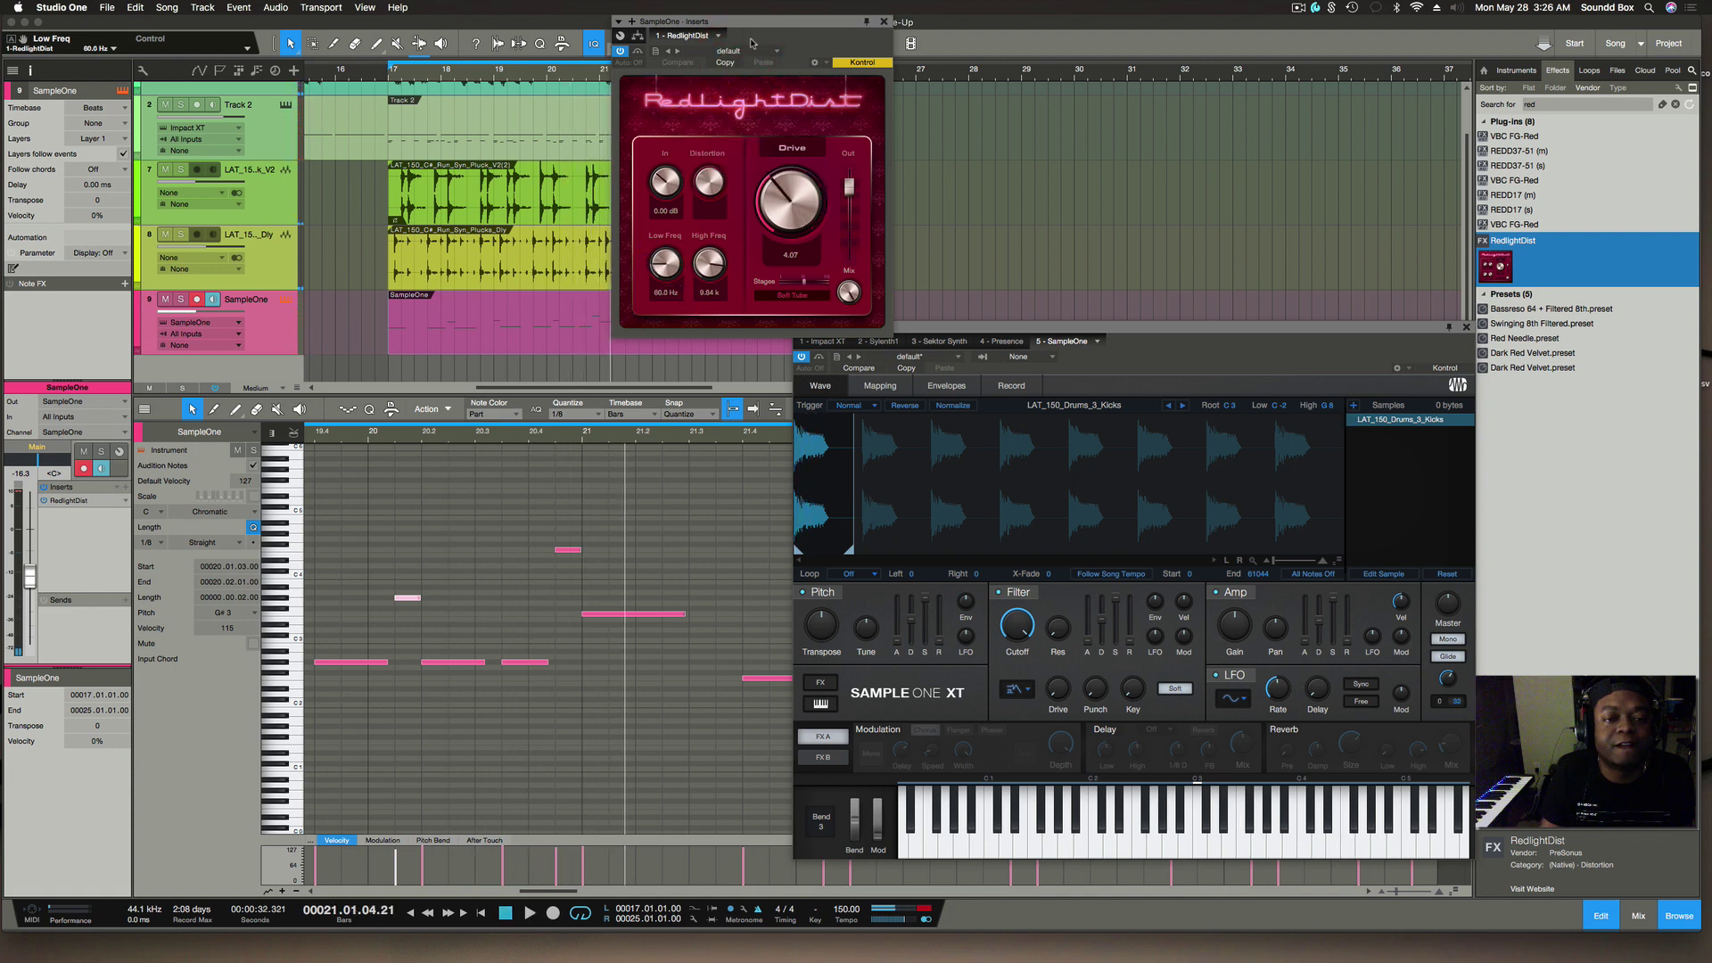
click(749, 50)
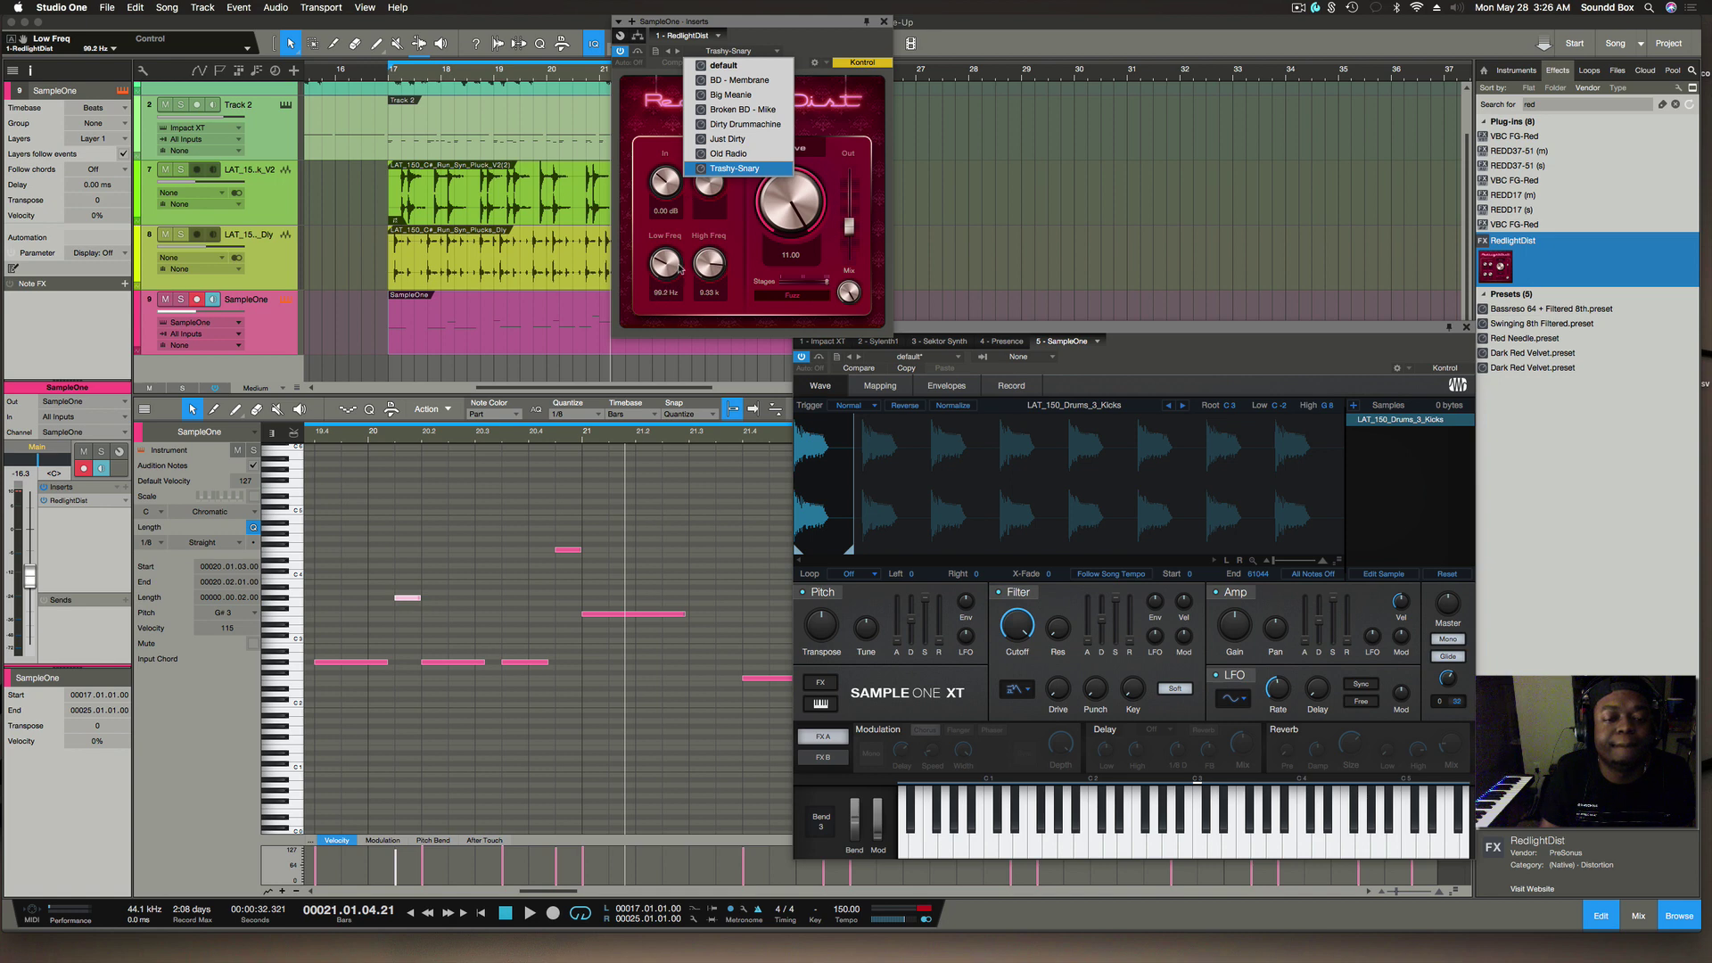
drag(680, 268, 653, 296)
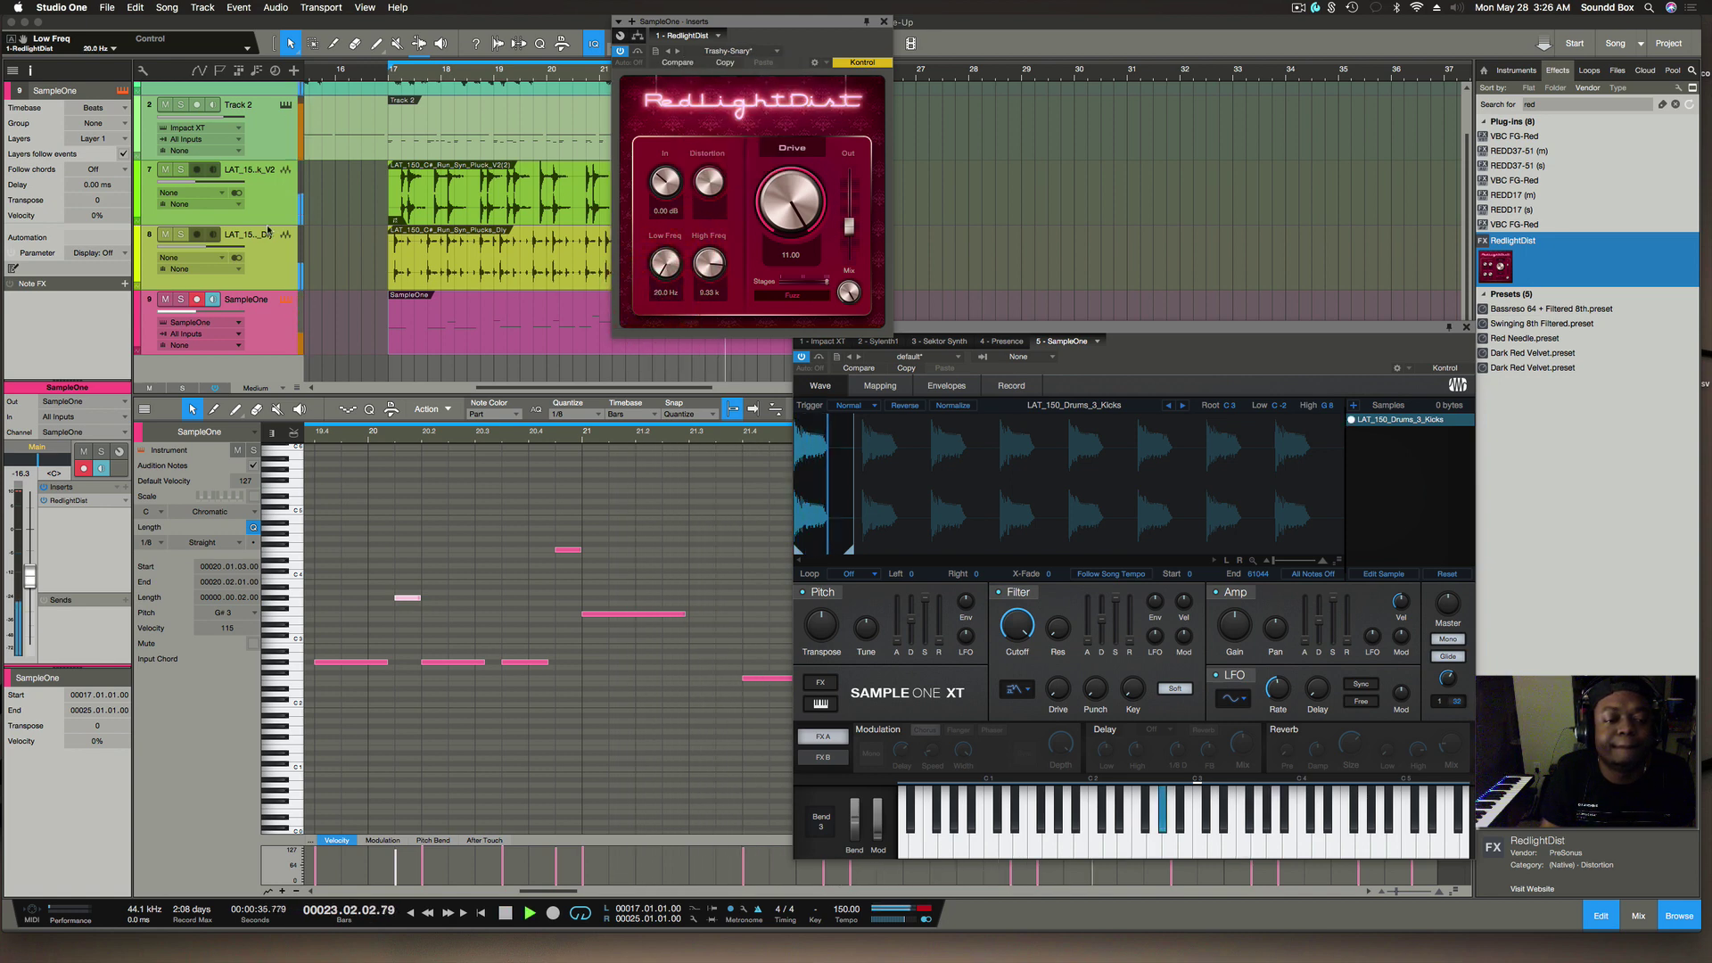
Raise the SampleOne track volume to -9.0 dB, stop playback and move the RedlightDist window clear of the clips.
drag(199, 319, 206, 315)
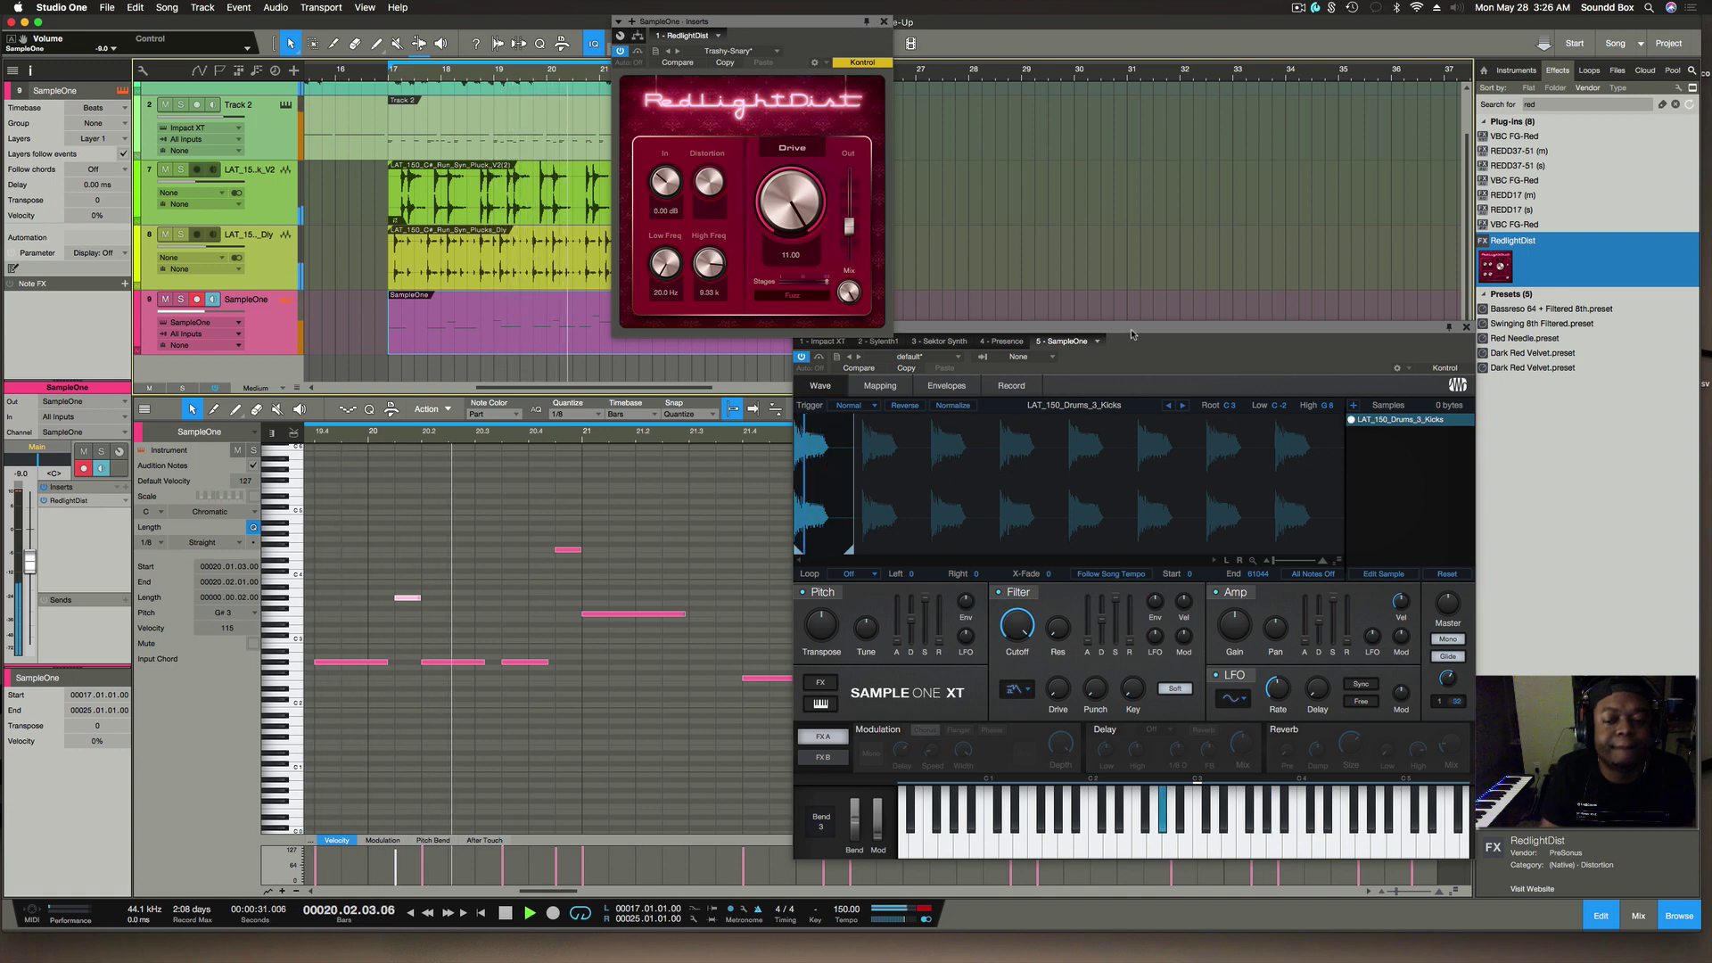
key(space)
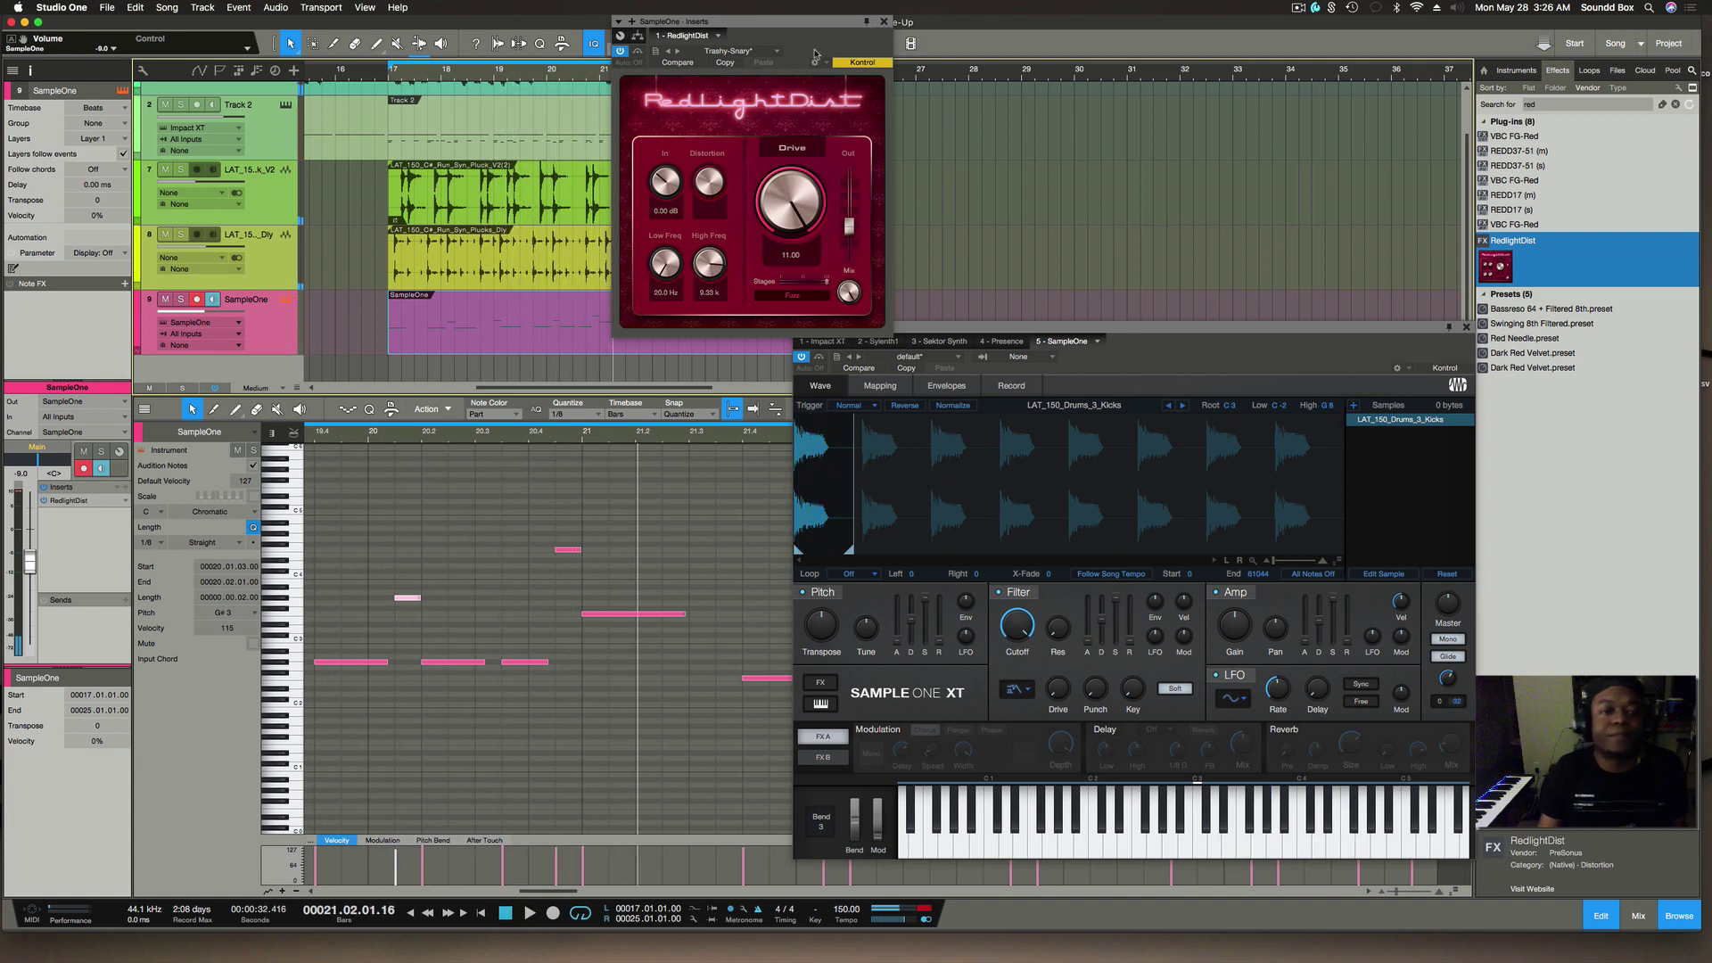
drag(811, 21, 1148, 84)
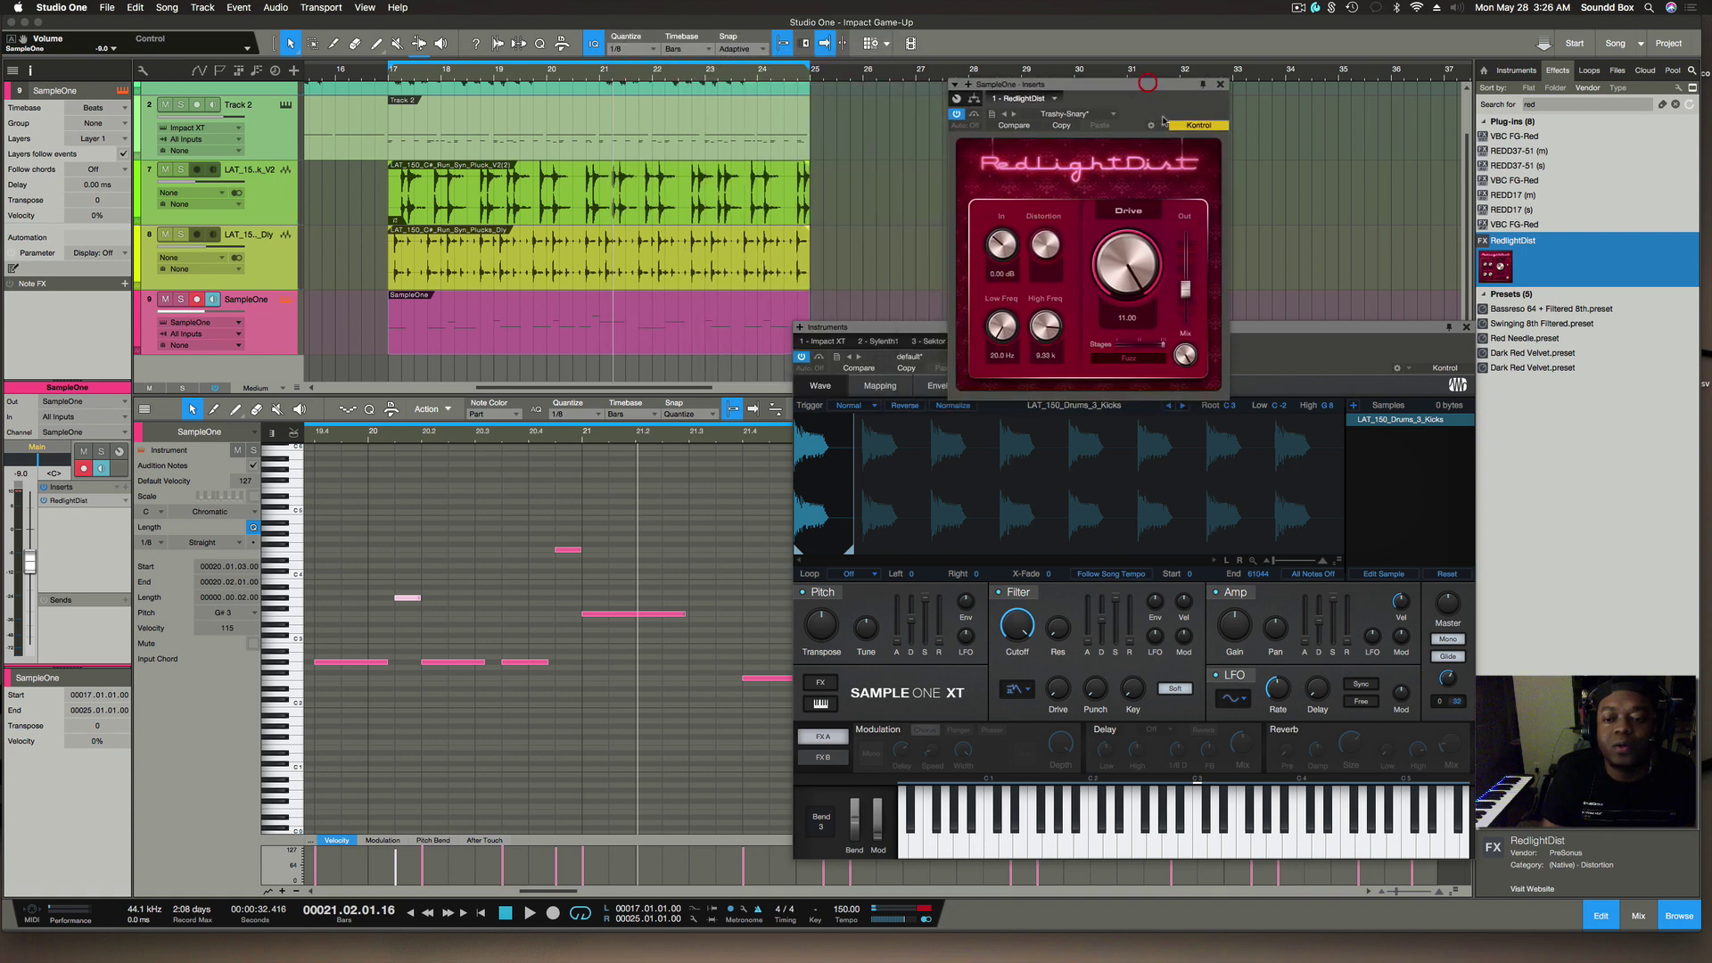
Play the loop, raise RedlightDist's Out level slightly and set the SampleOne track volume to -7.3 dB.
key(space)
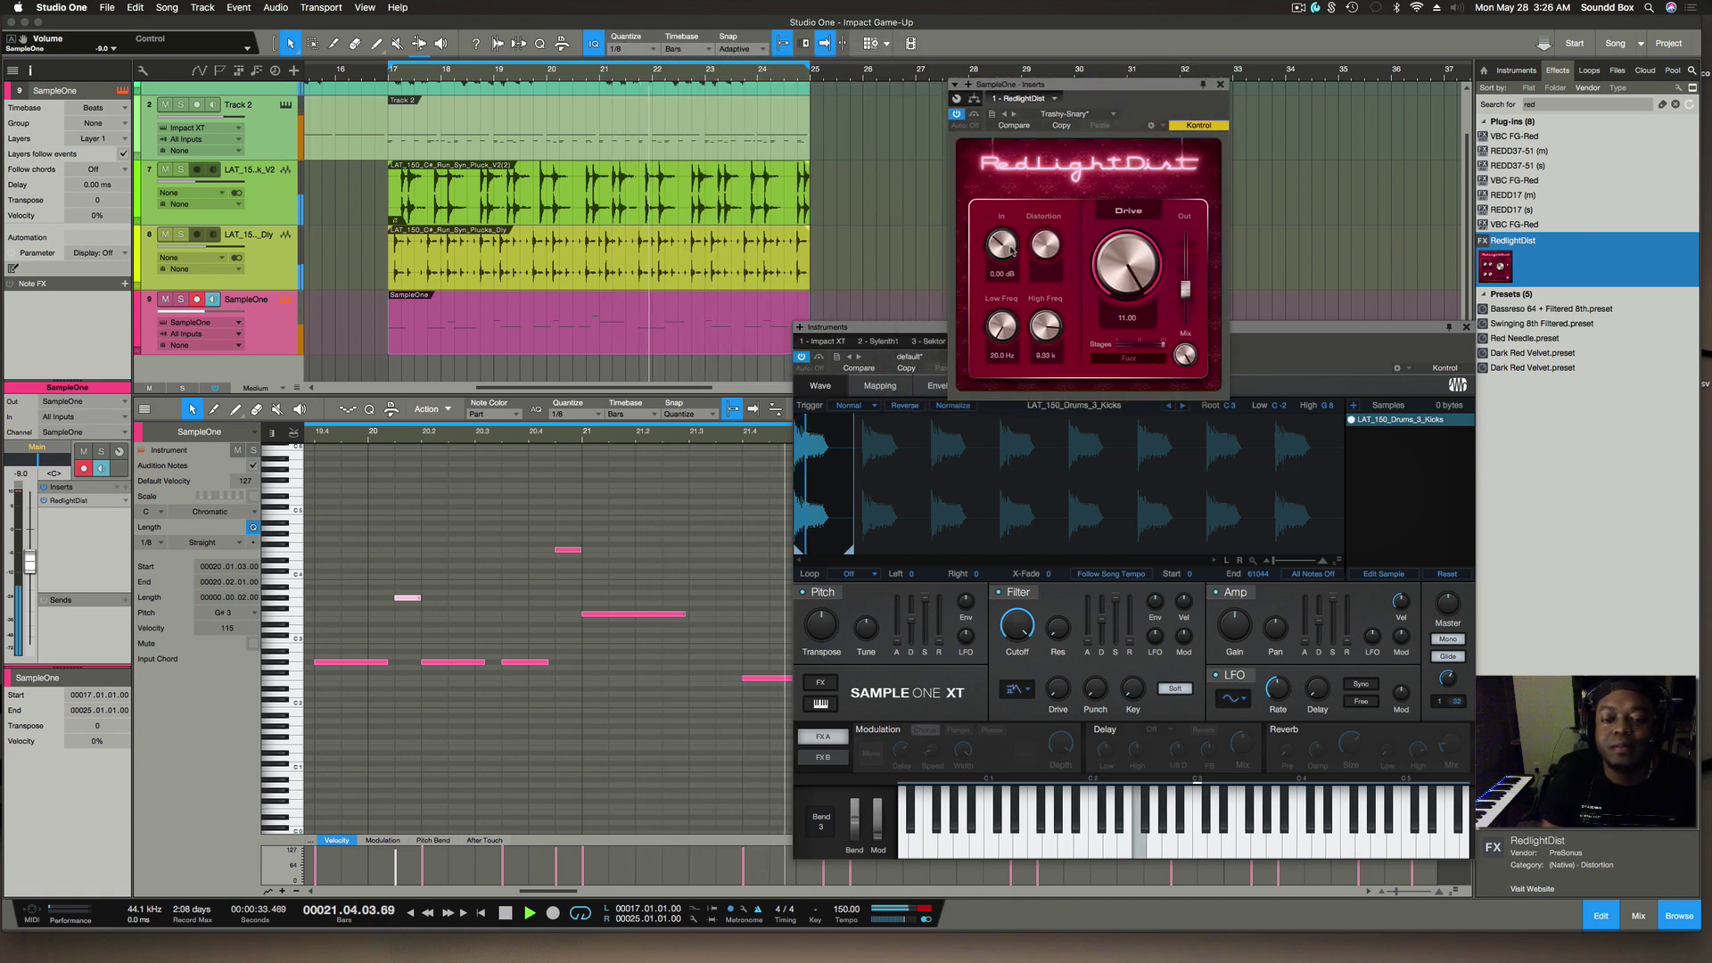
drag(1189, 289, 1183, 275)
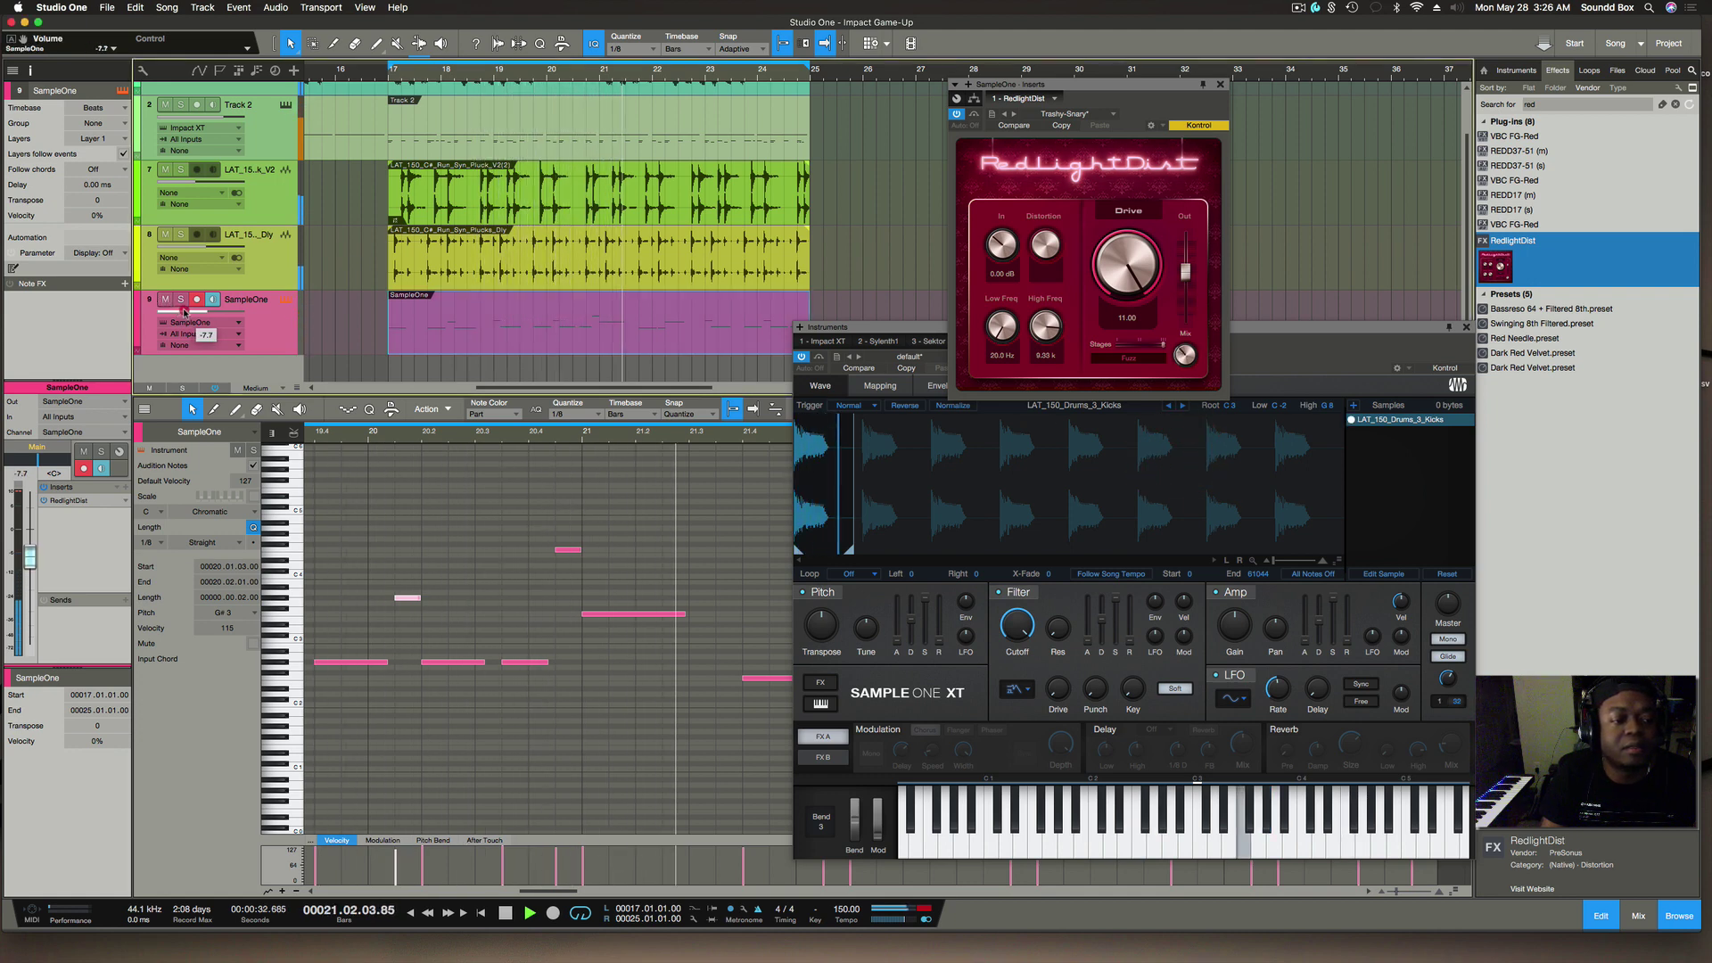
drag(174, 311, 185, 313)
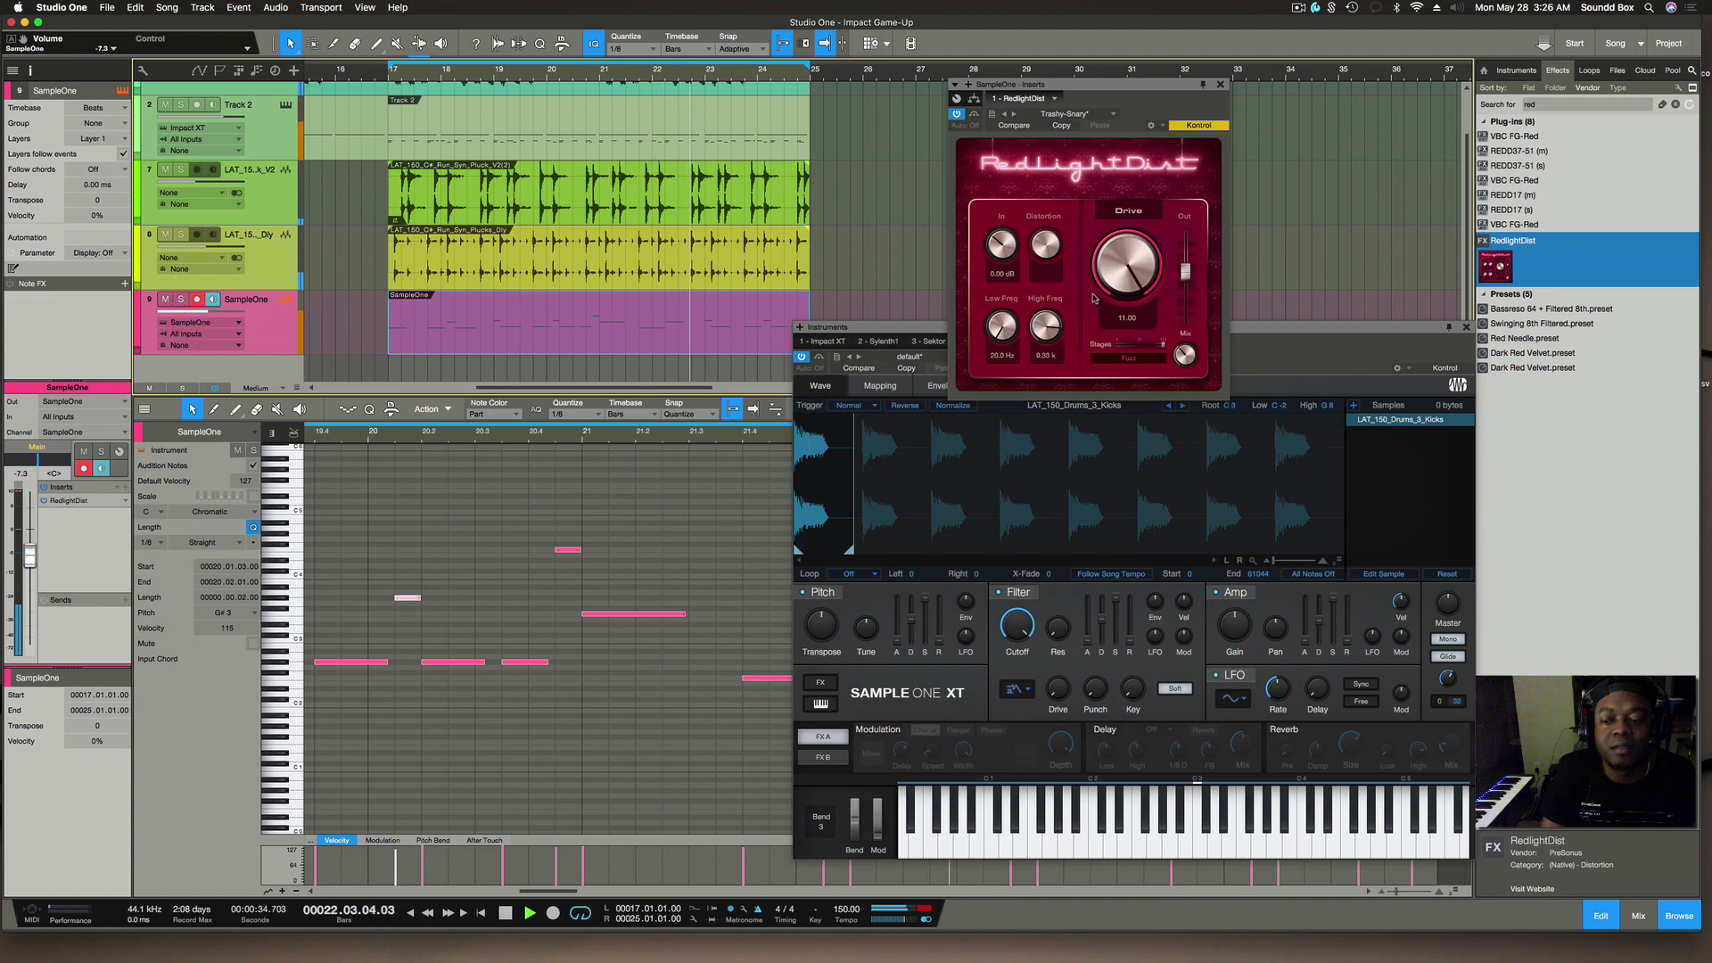
Close the SampleOne instrument window to uncover the full note editor while the loop plays.
click(1466, 327)
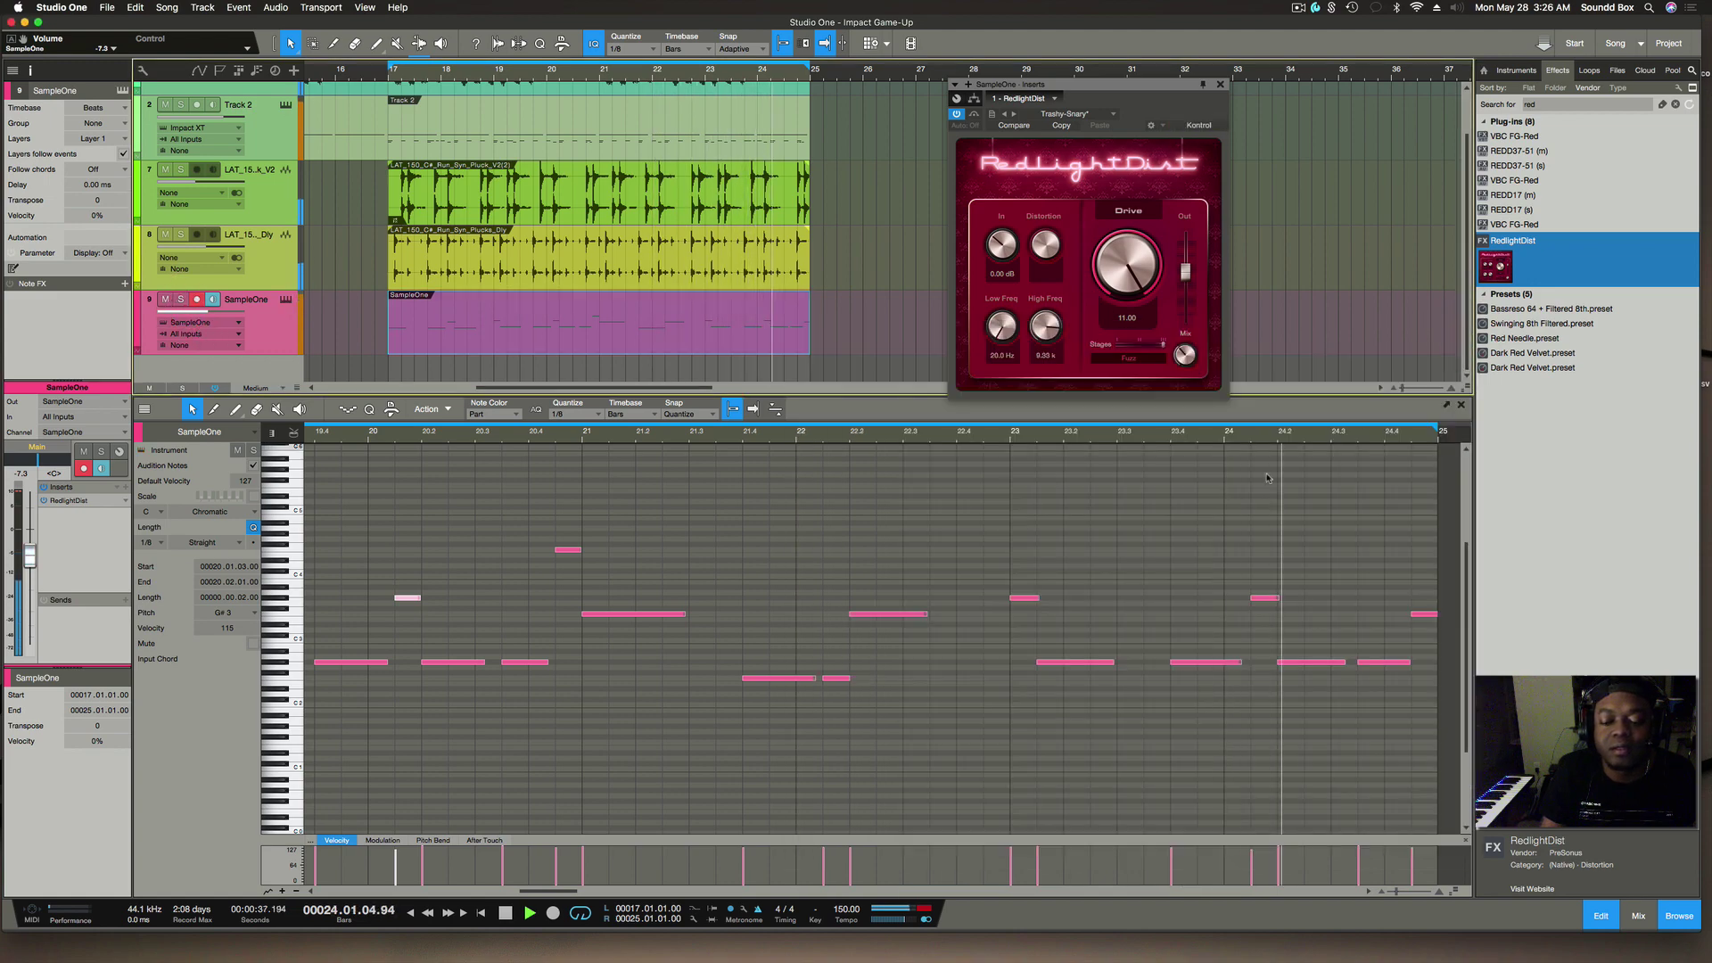
click(1100, 431)
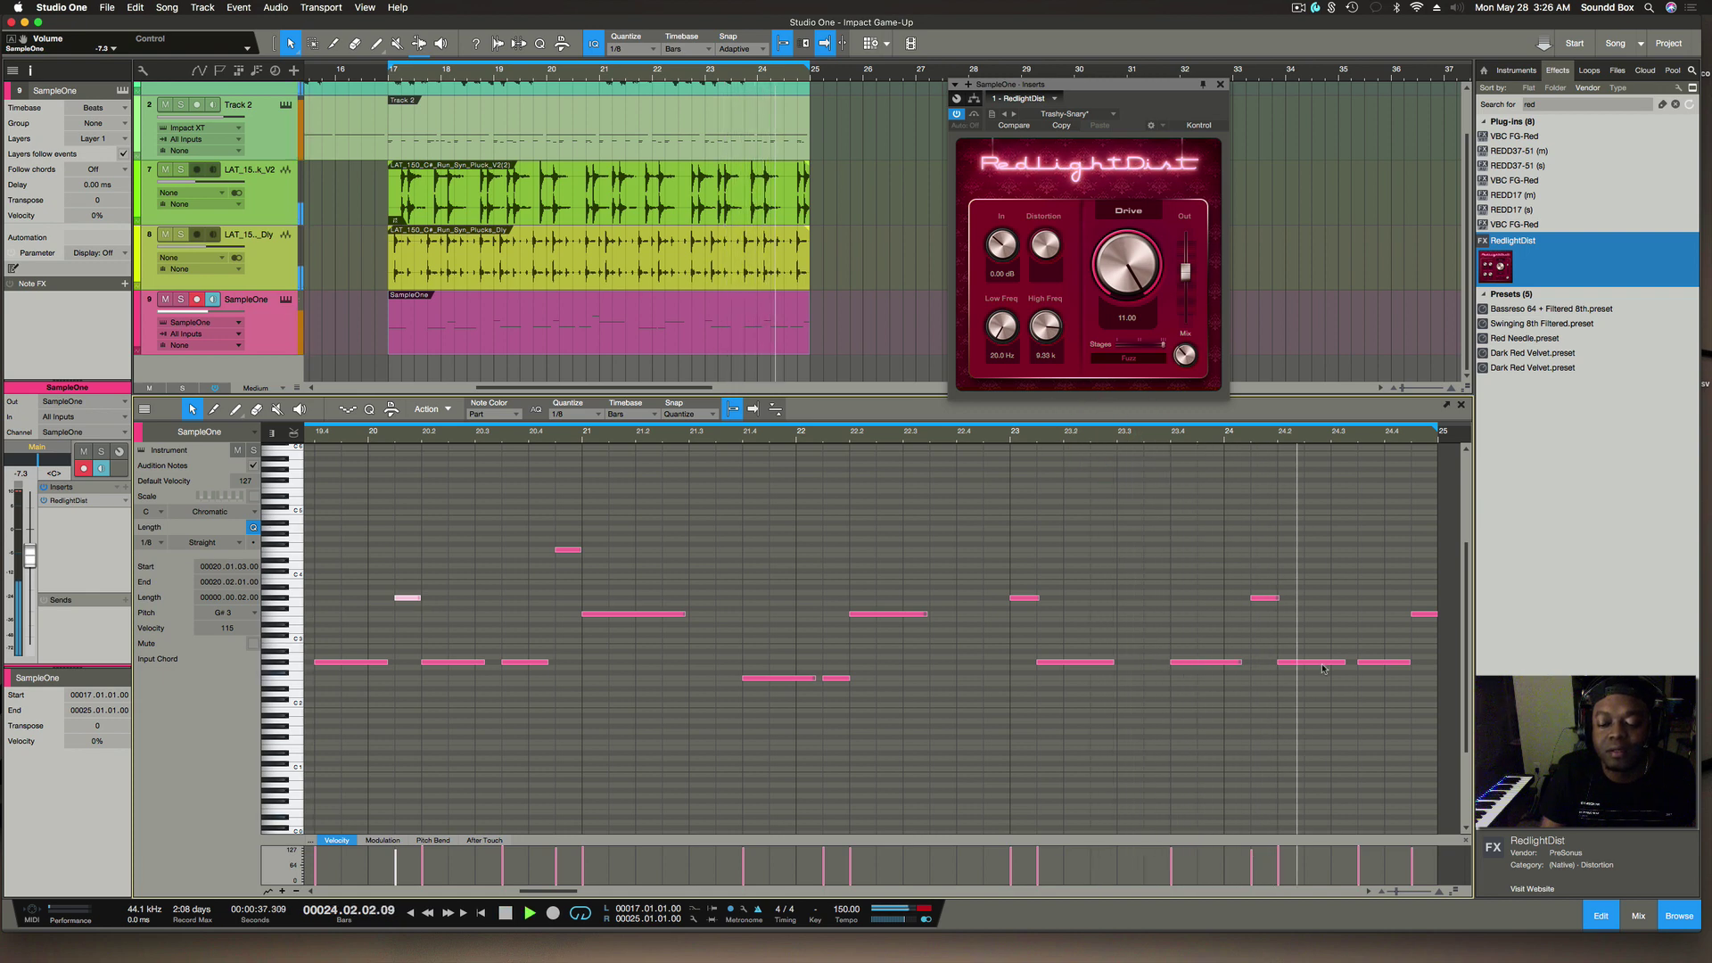
click(1243, 642)
drag(1262, 597, 1284, 598)
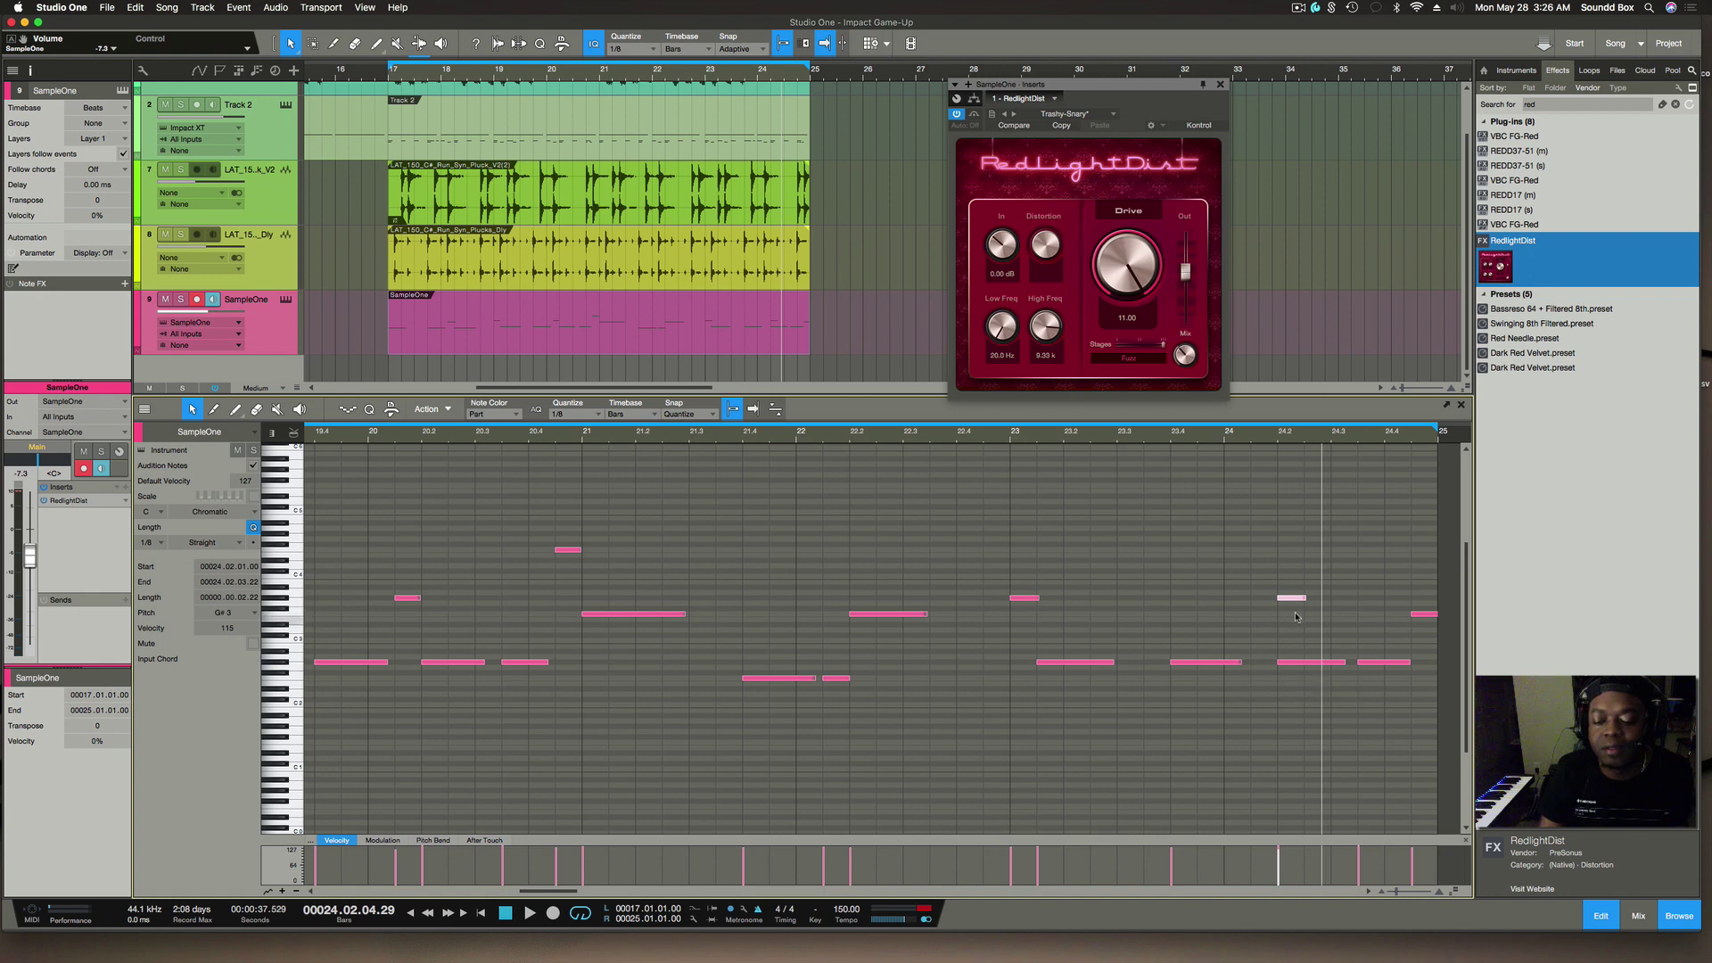
key(super+z)
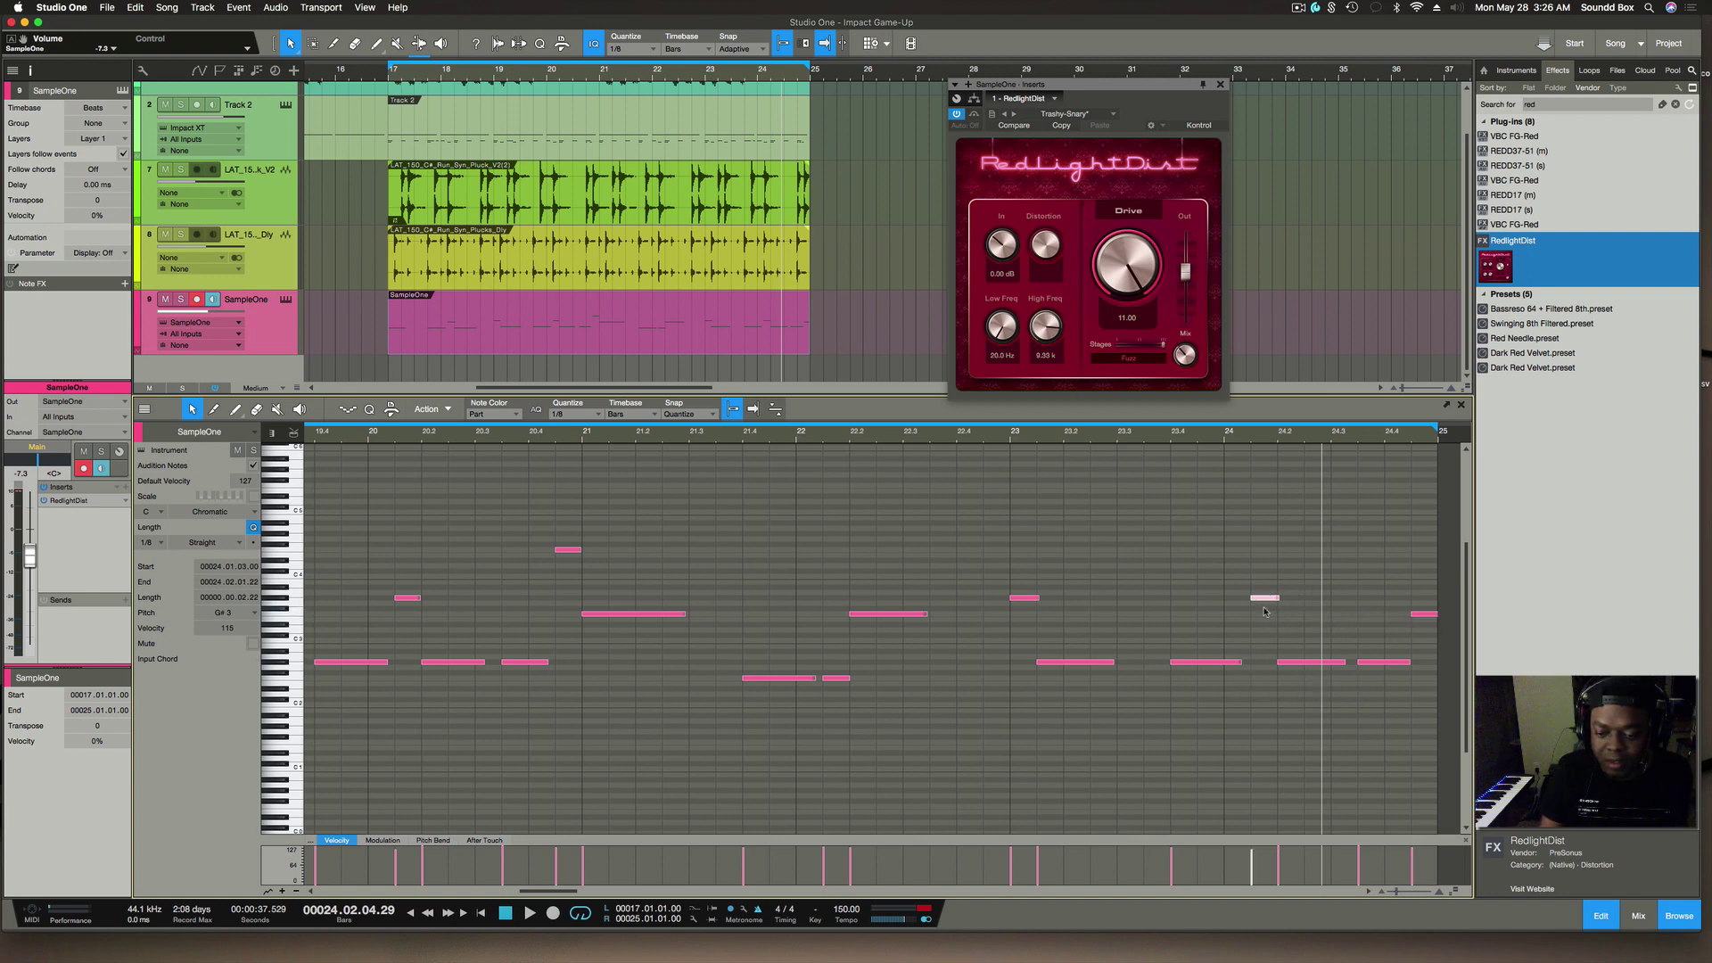
Swap the octaves of the bar 24 note pair, lowering the short note to G#2 and raising the longer following note to G#3, then audition.
mouse_move(1265, 601)
mouse_down()
mouse_move(1273, 662)
mouse_move(1298, 597)
mouse_up()
double_click(1263, 601)
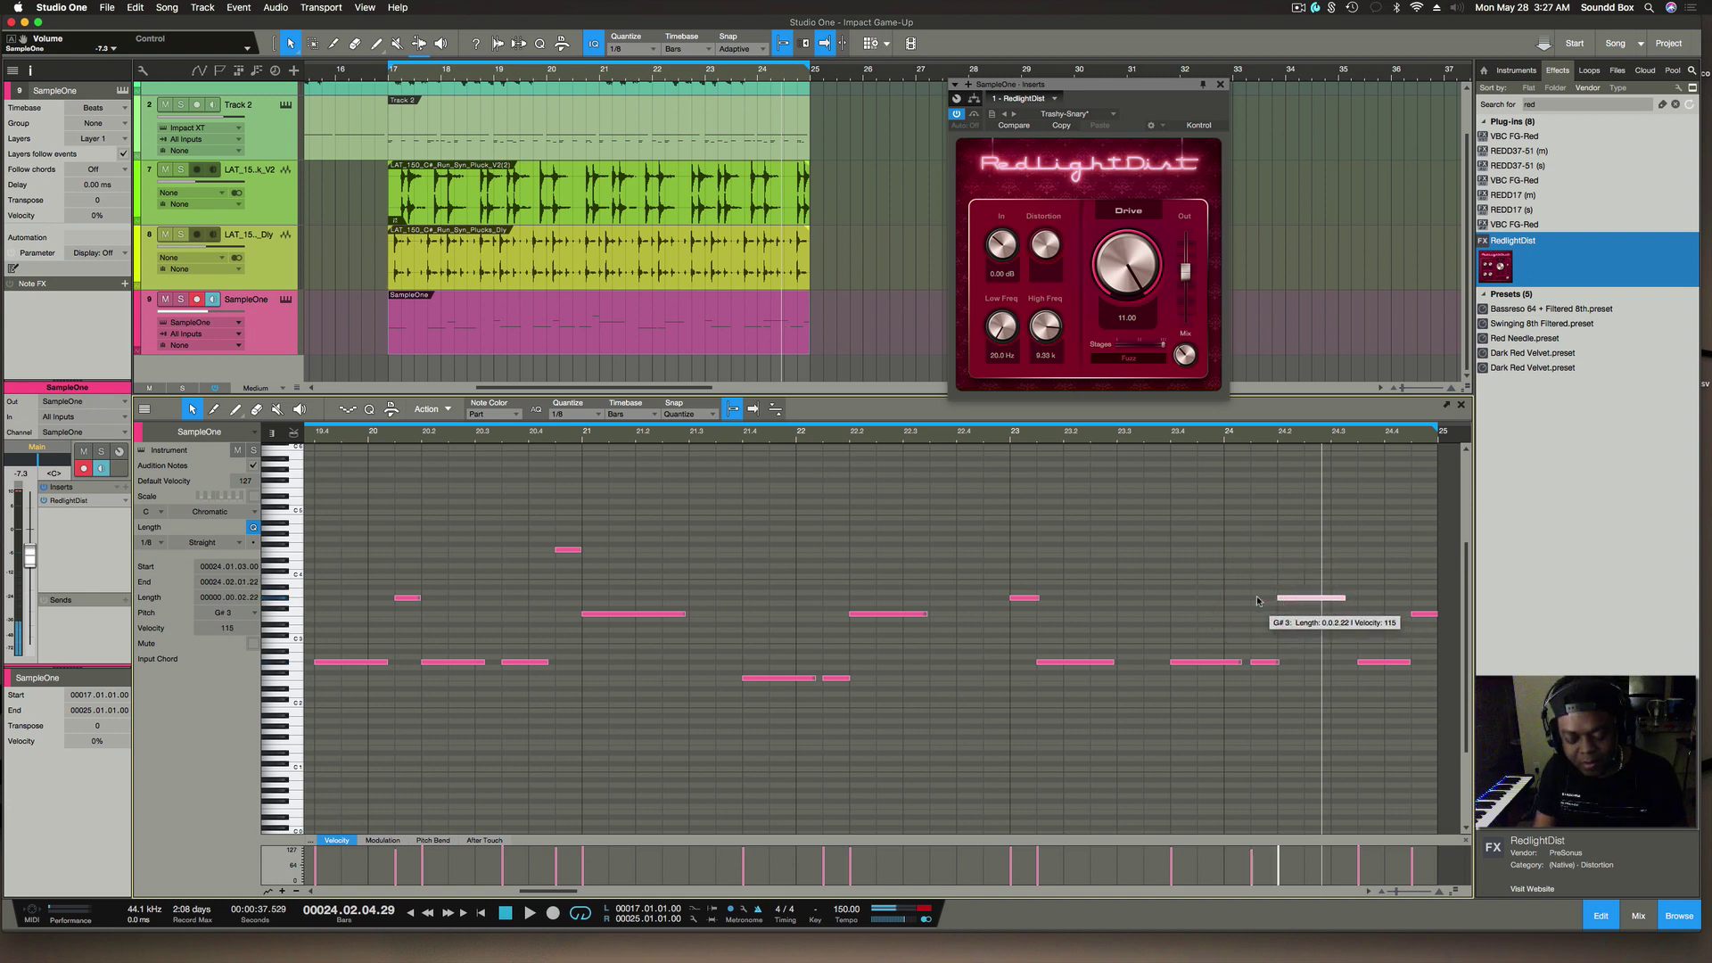
key(space)
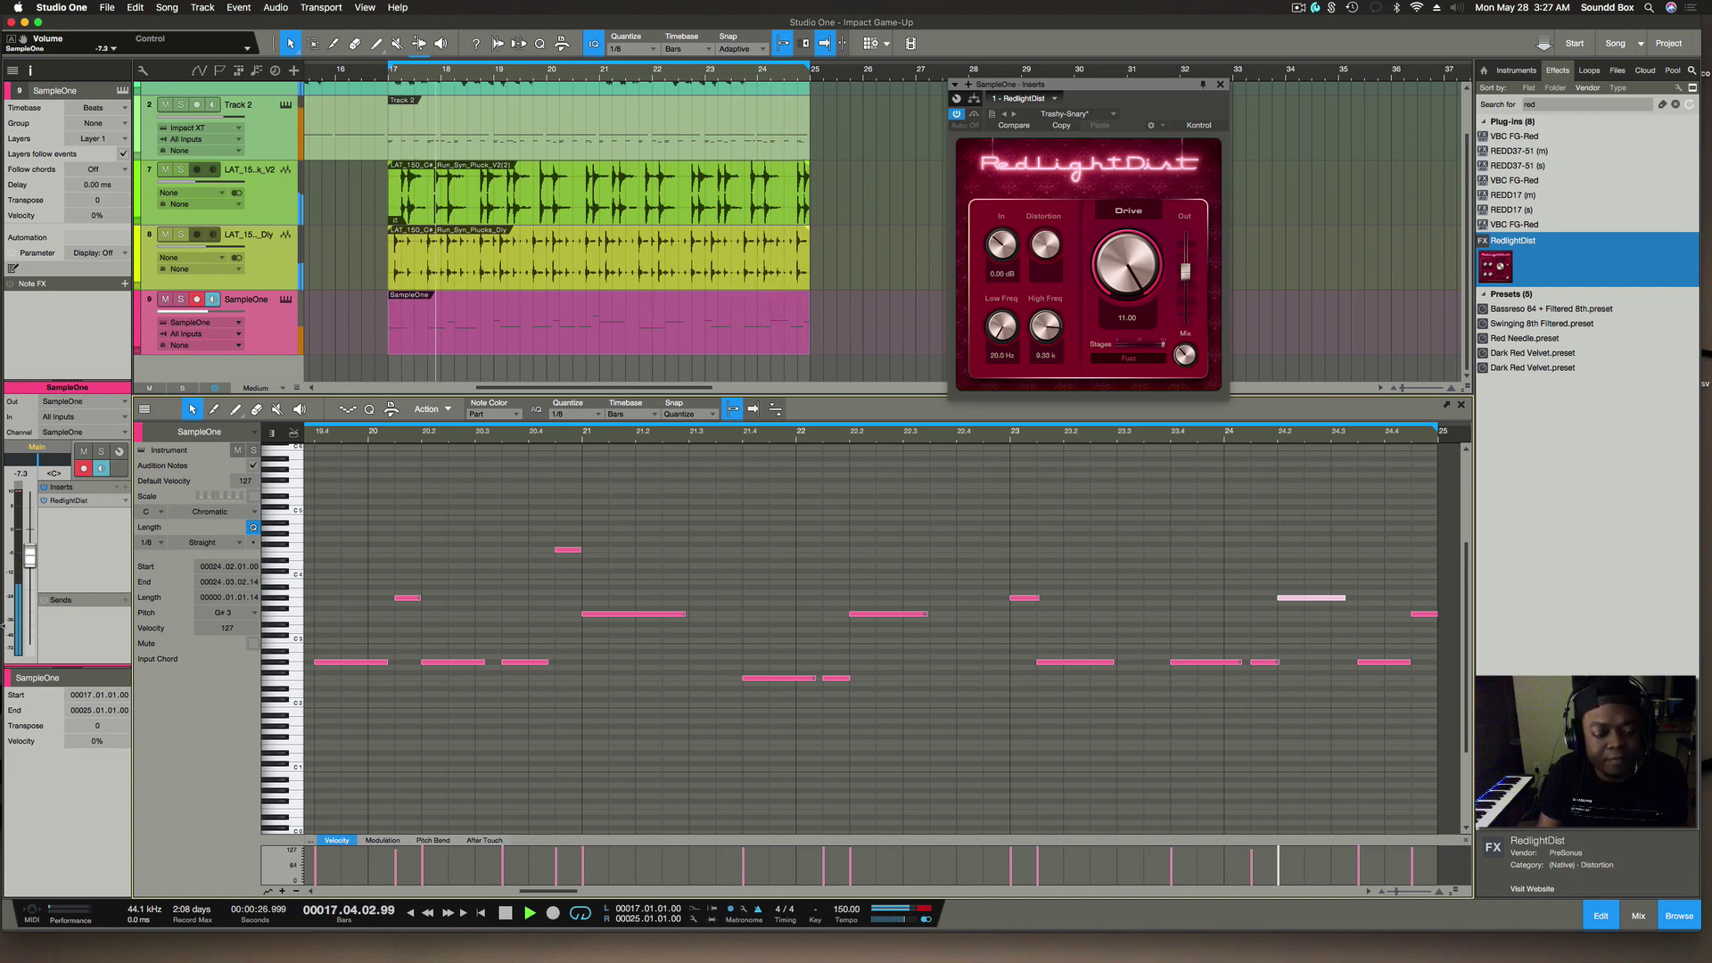
key(space)
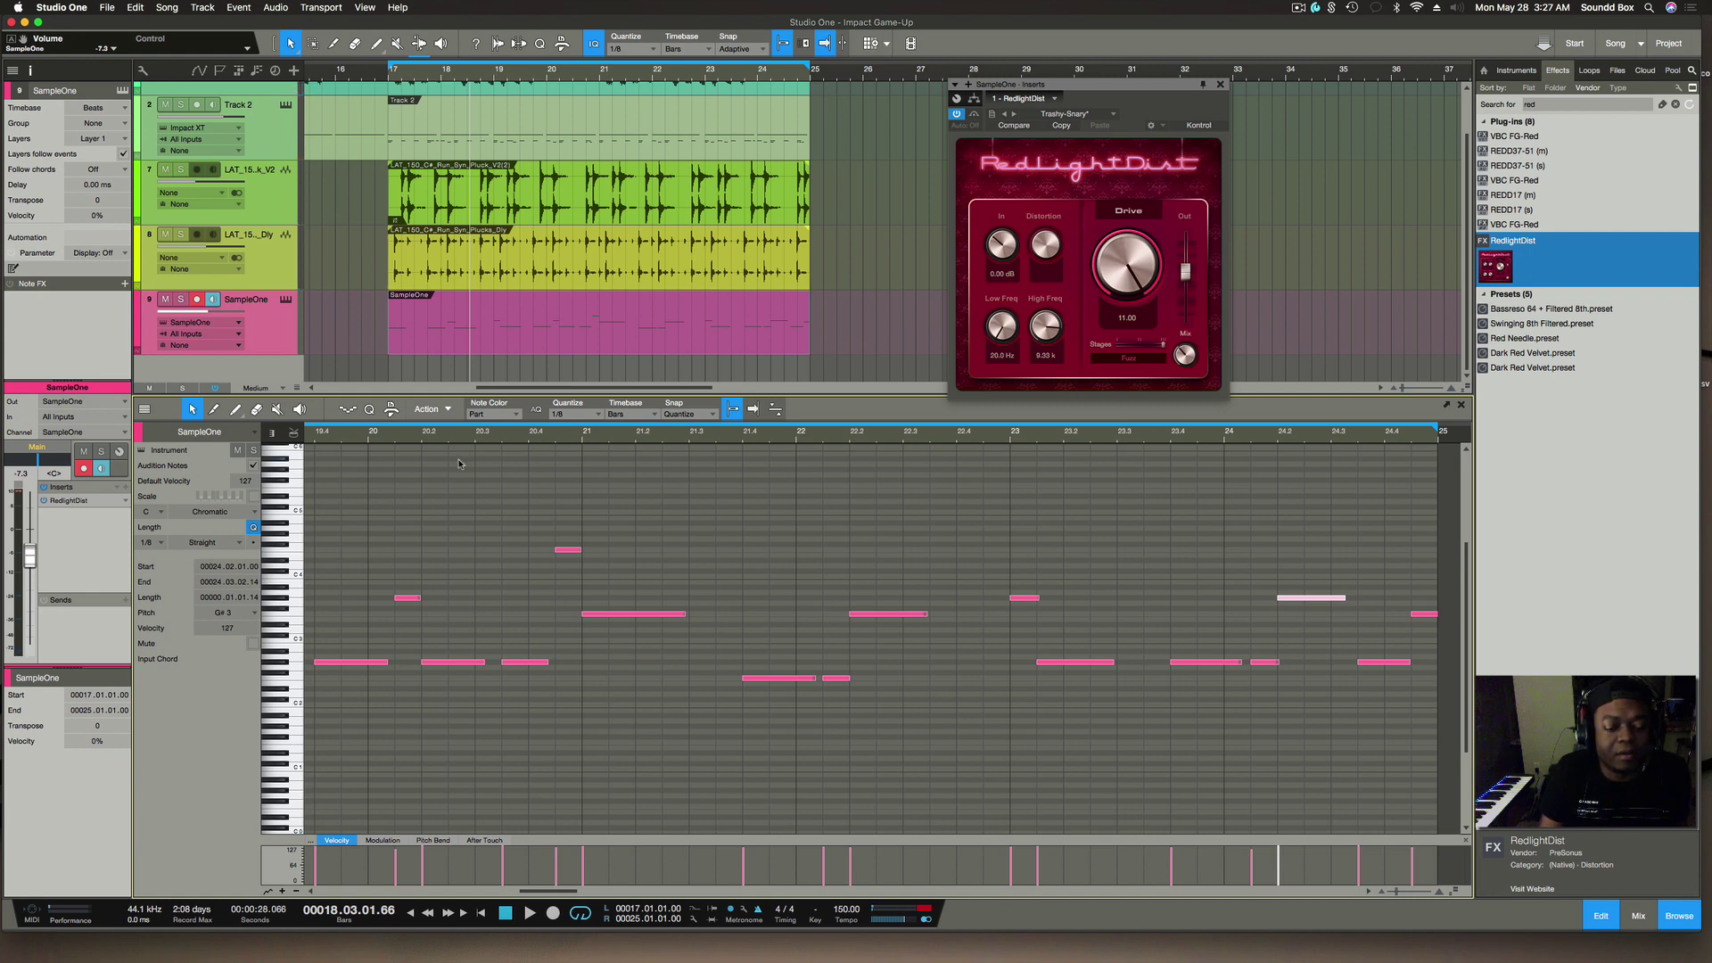
Play the part from bar 17 and transpose the long F2 note at 18.2 up an octave to F3.
key(shift+q)
scroll(464, 495, down, 5)
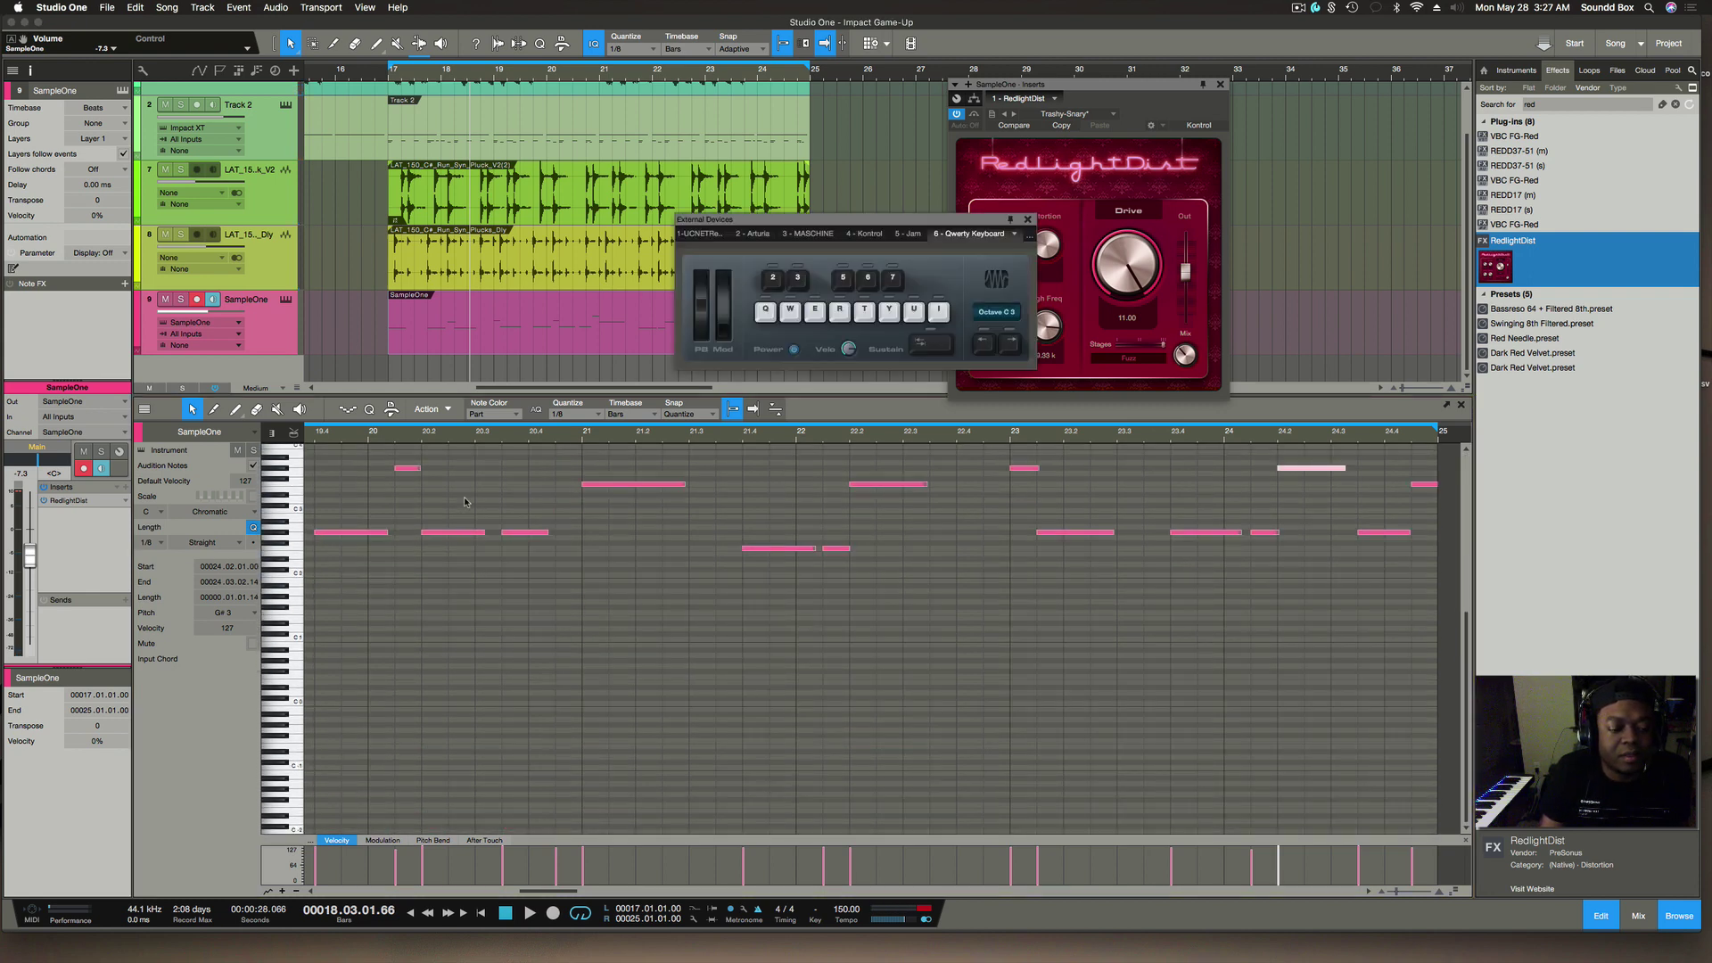
scroll(465, 503, left, 3)
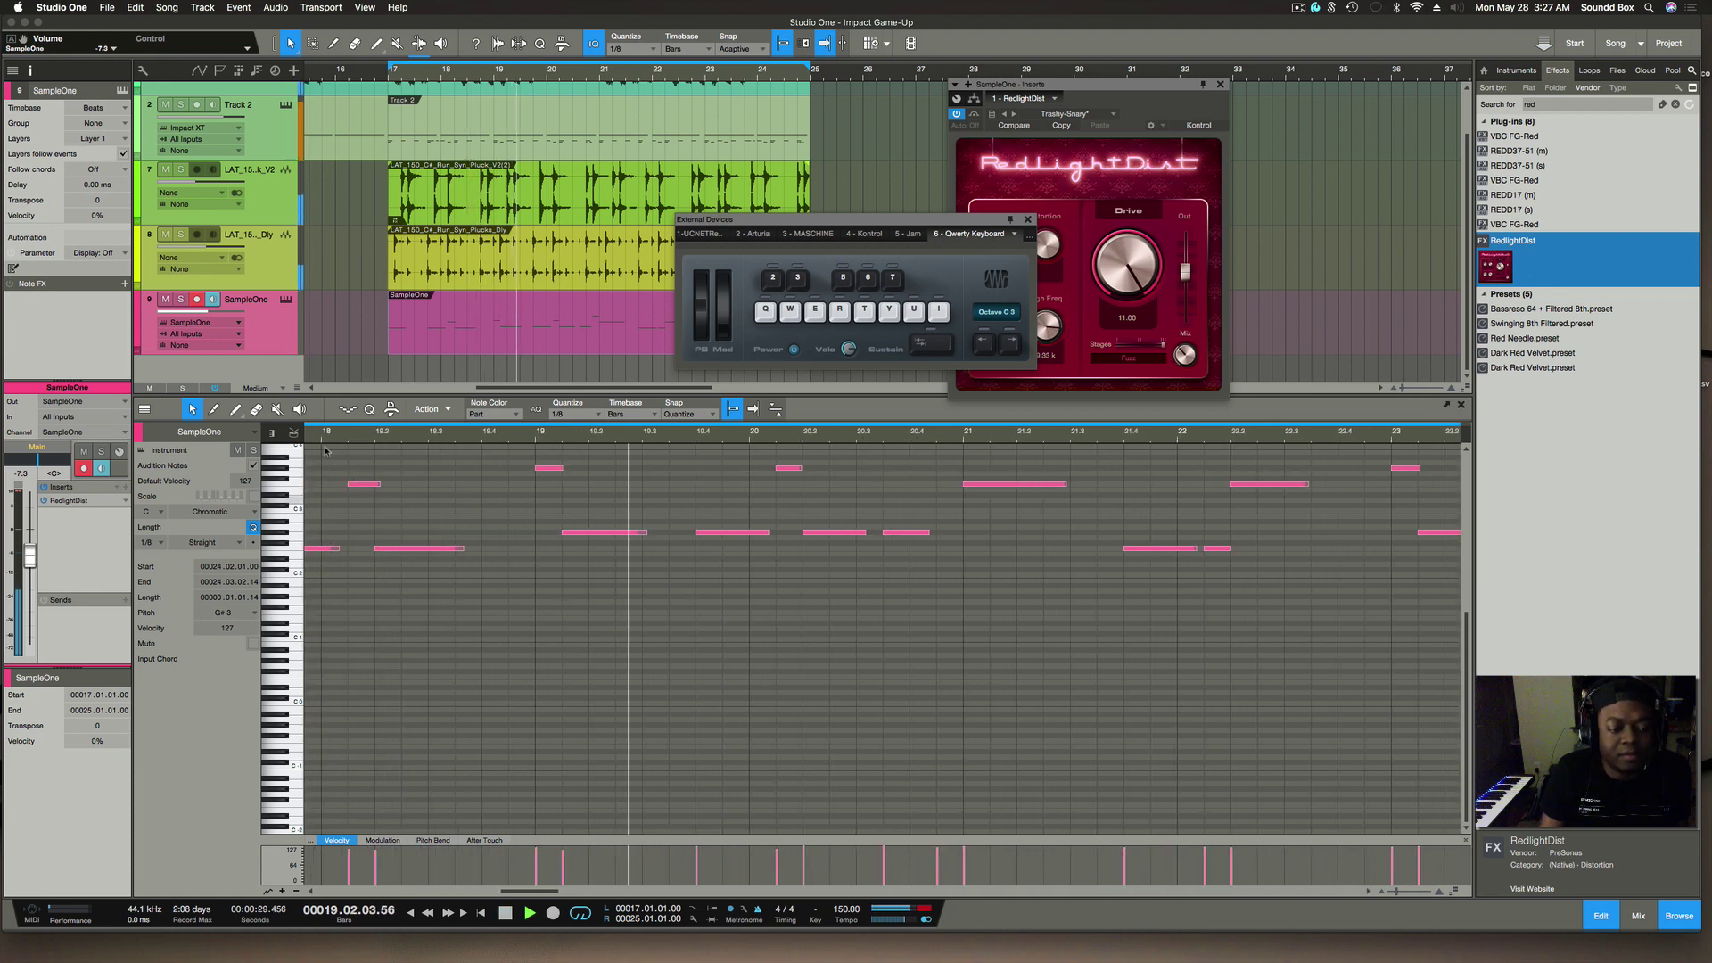
scroll(392, 517, left, 3)
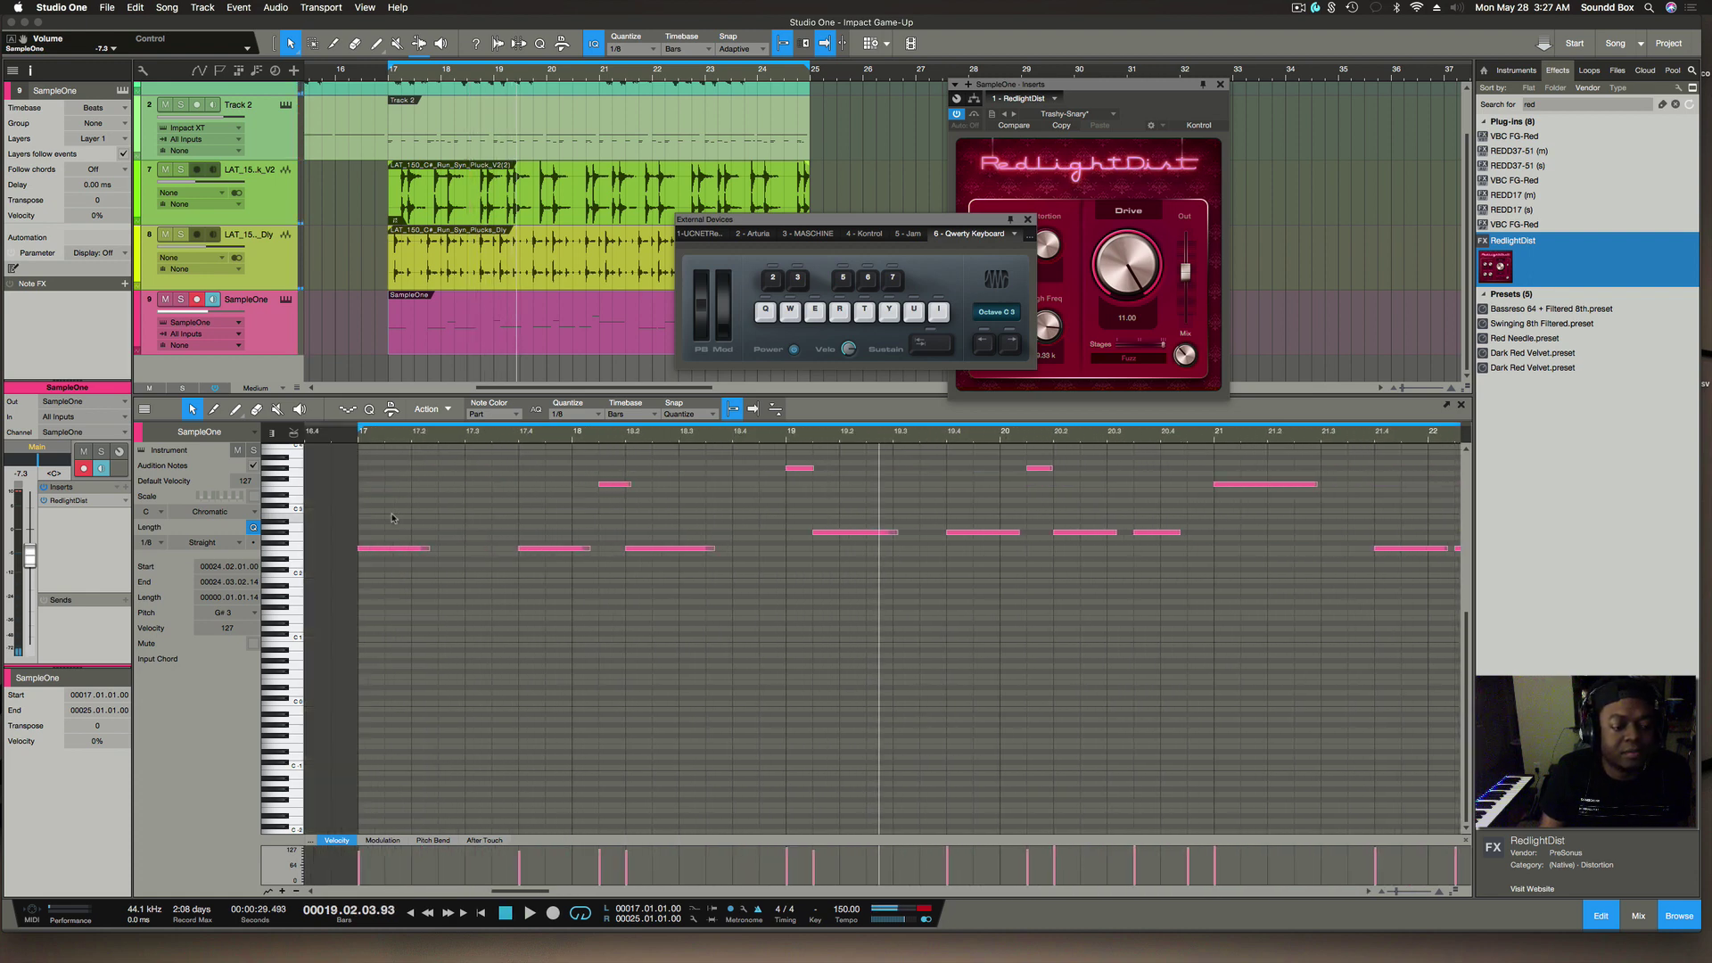
click(354, 434)
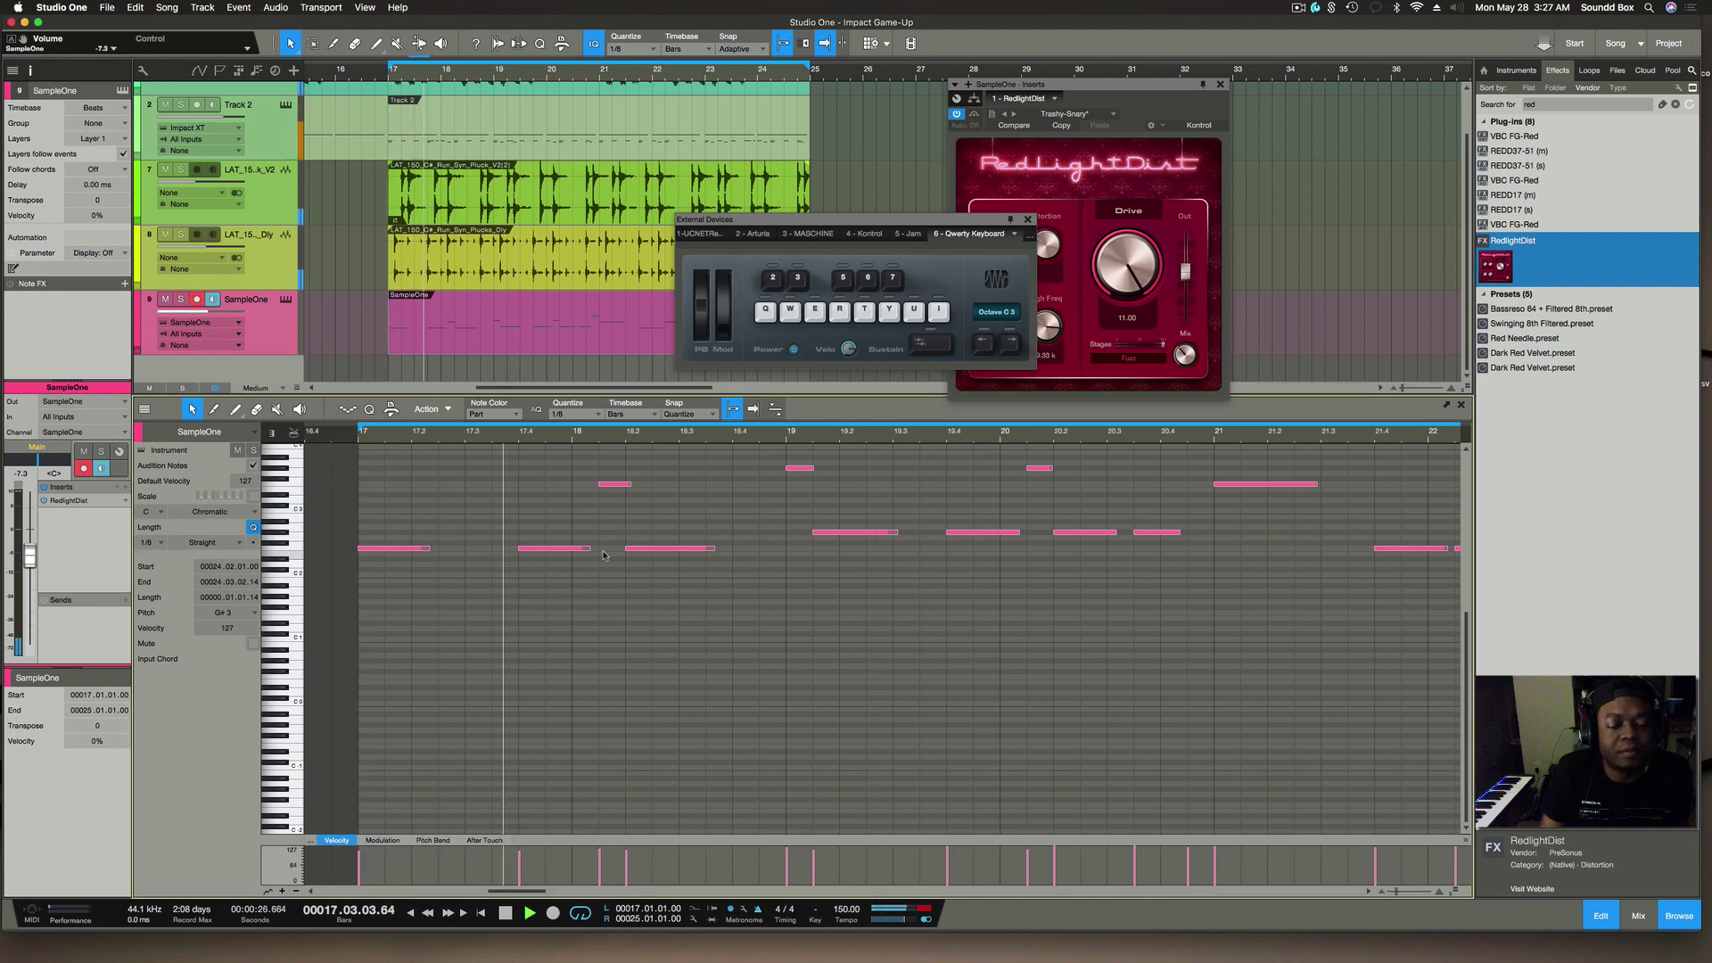
click(661, 549)
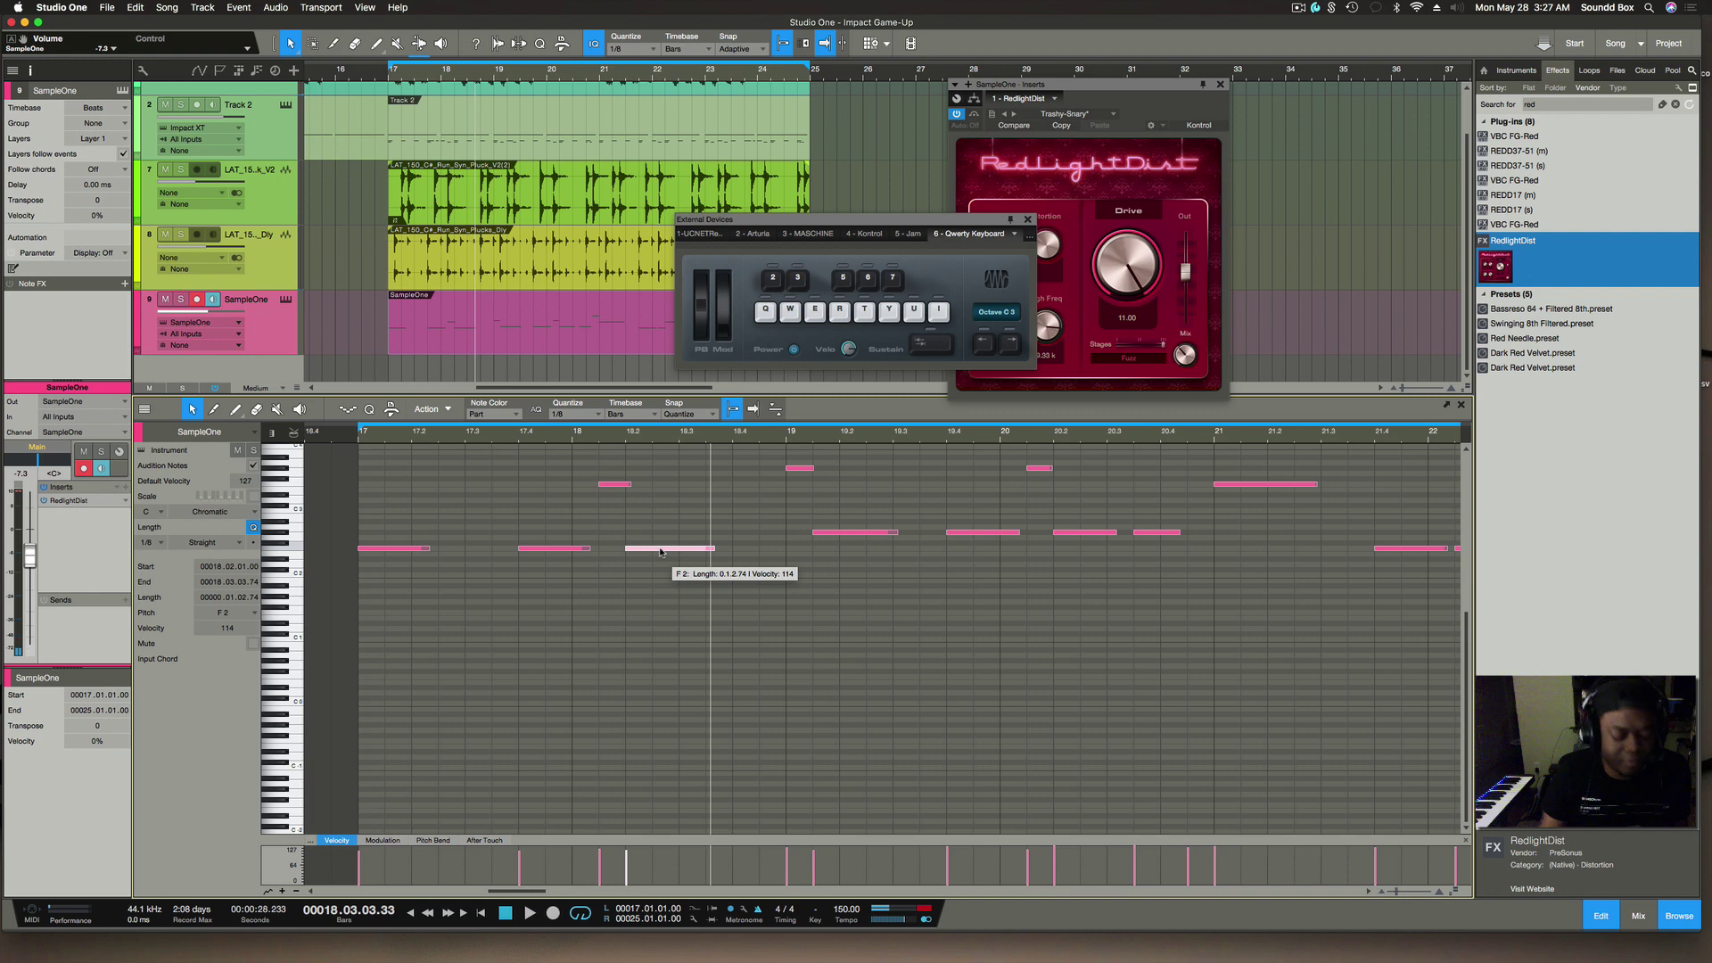
key(shift+Up)
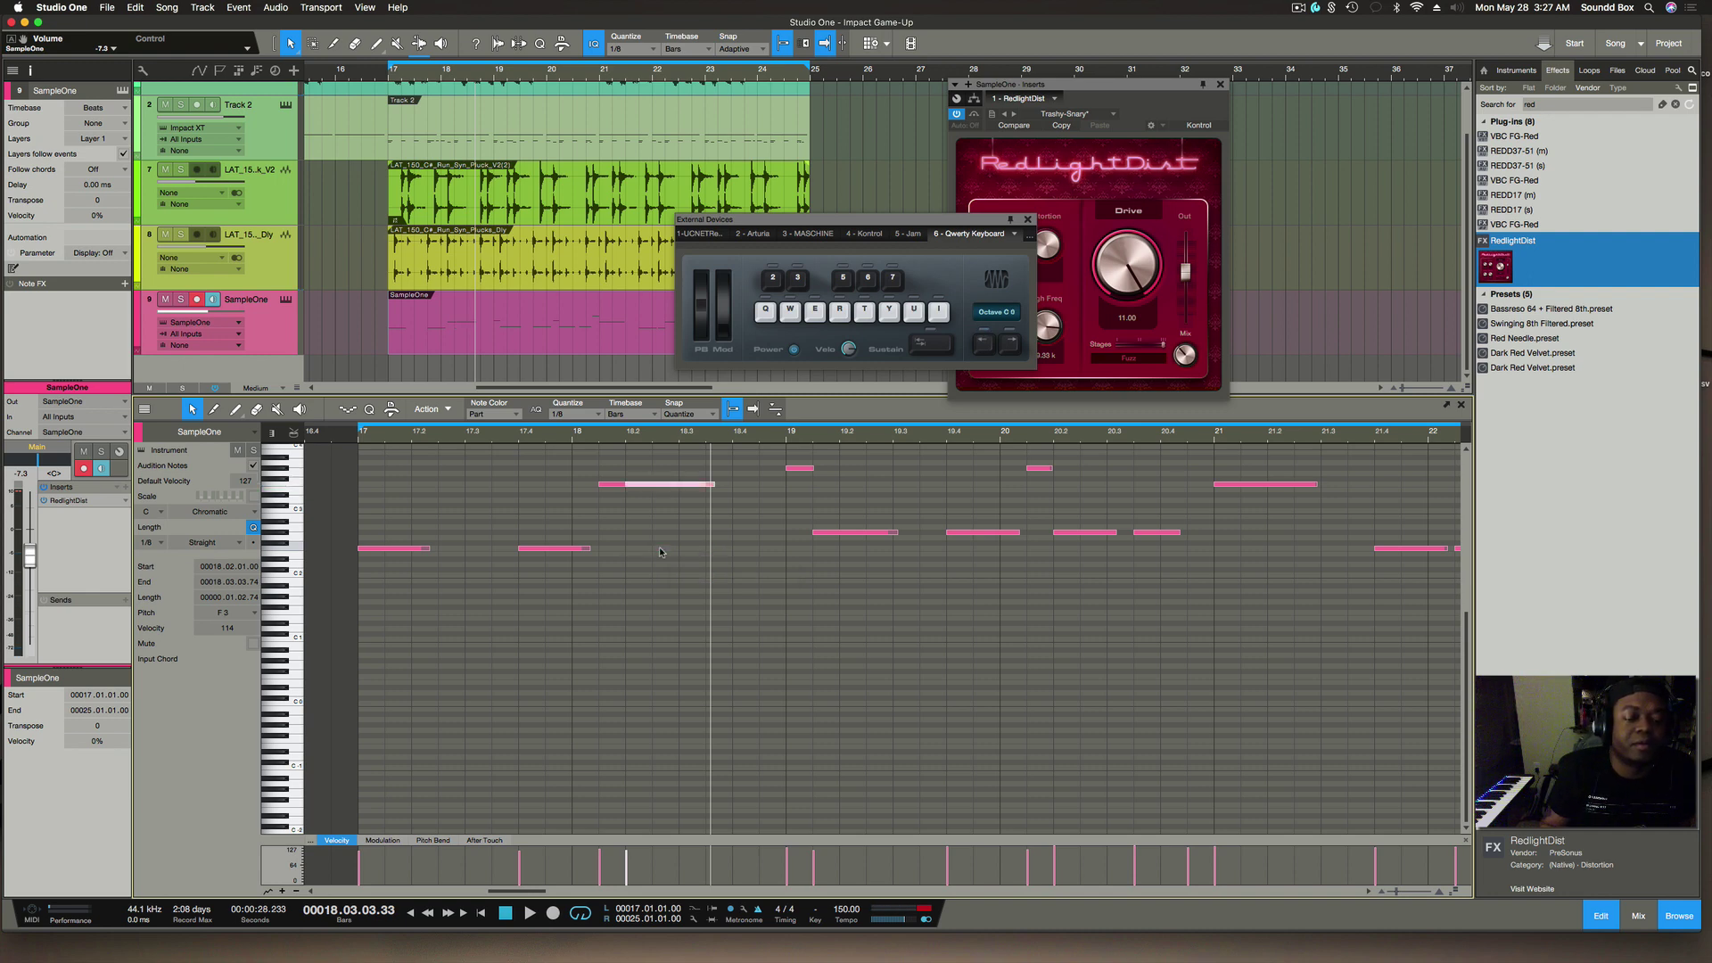
key(Up)
key(space)
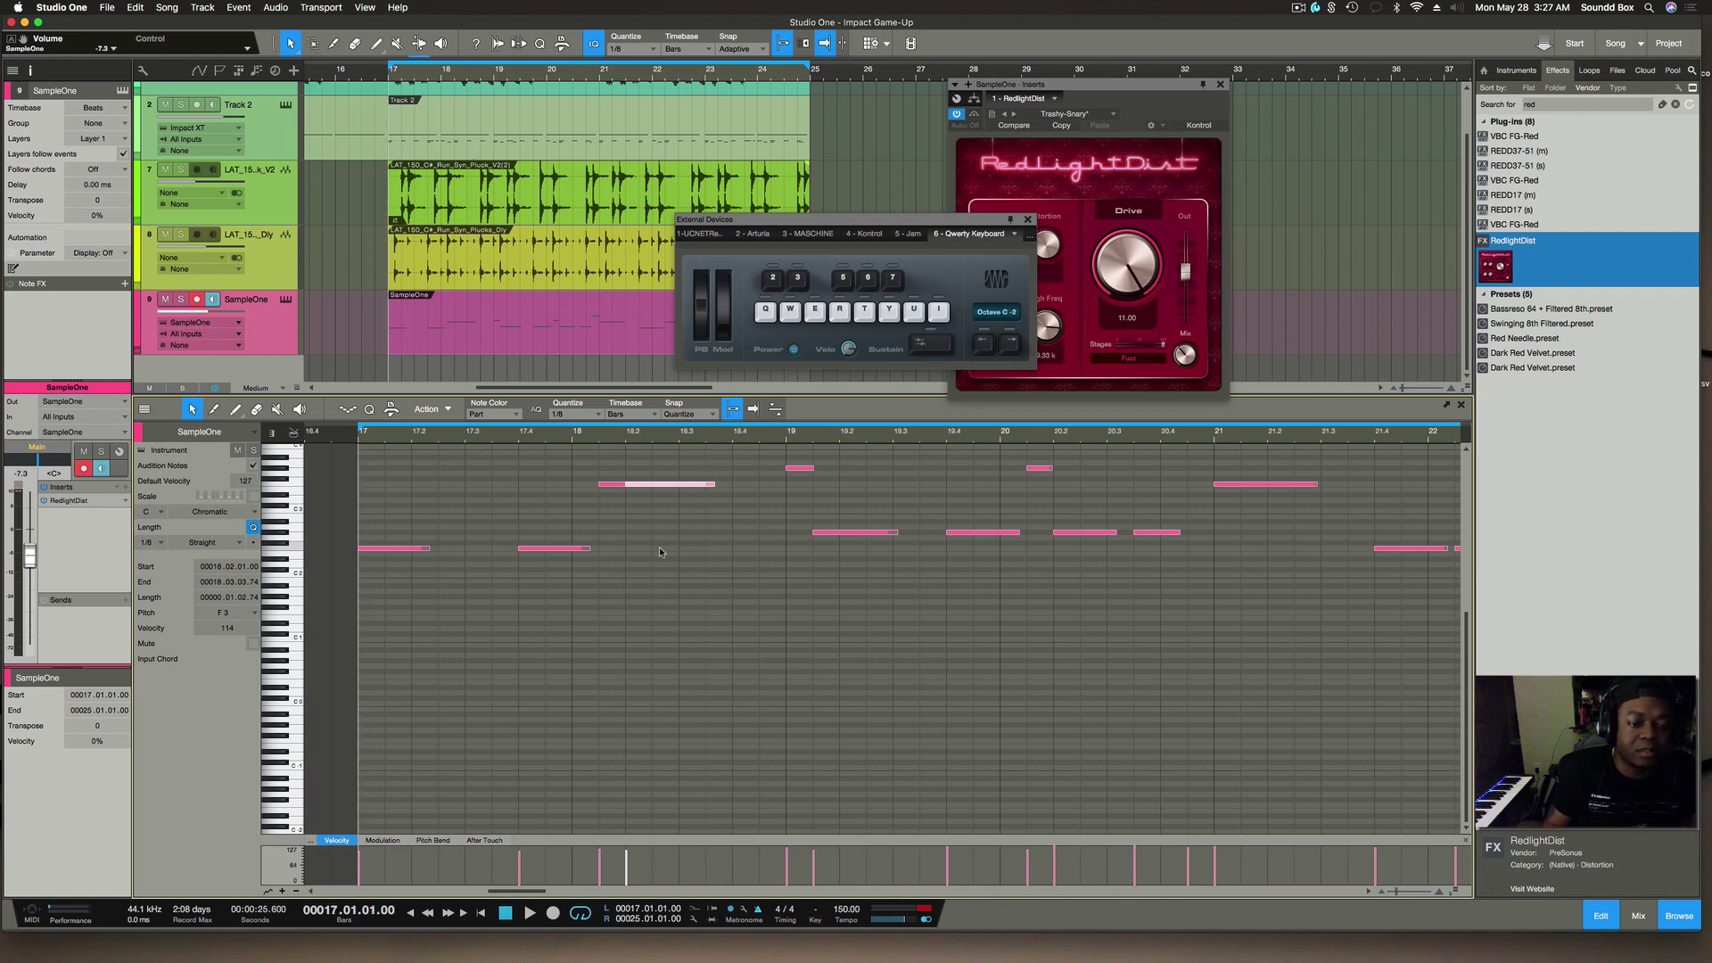
Lower the short F3 note just before 18.2 by an octave to F2 and play the loop.
click(605, 546)
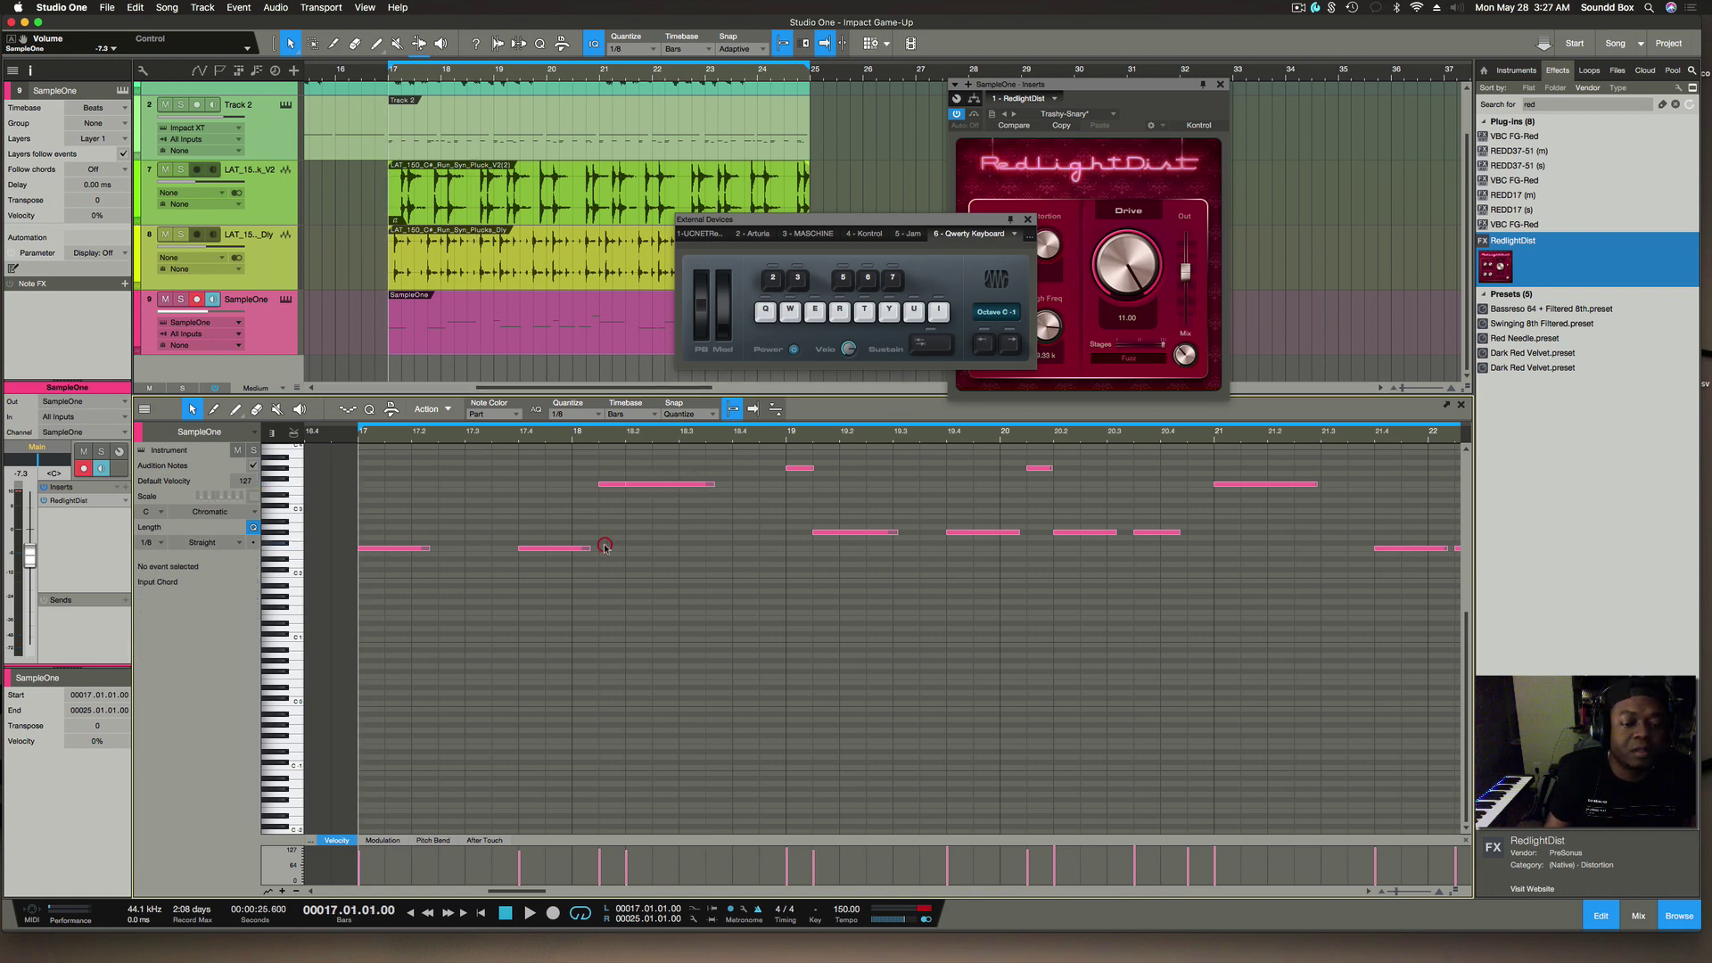
click(616, 485)
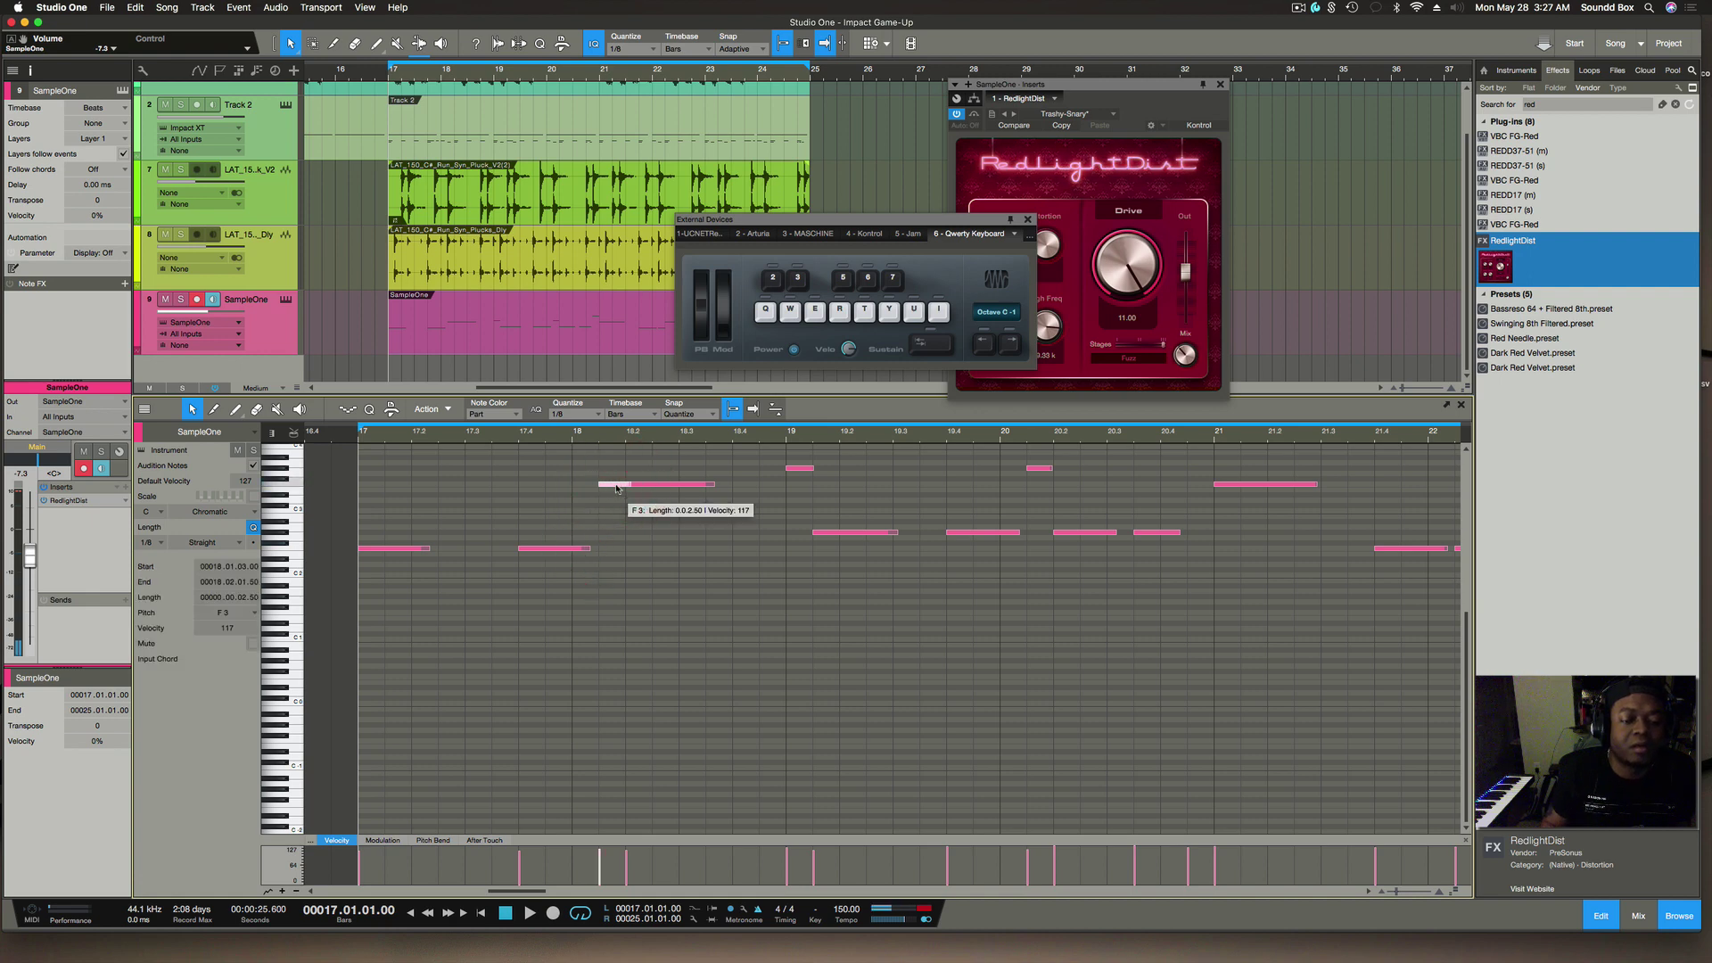
key(shift+Down)
key(space)
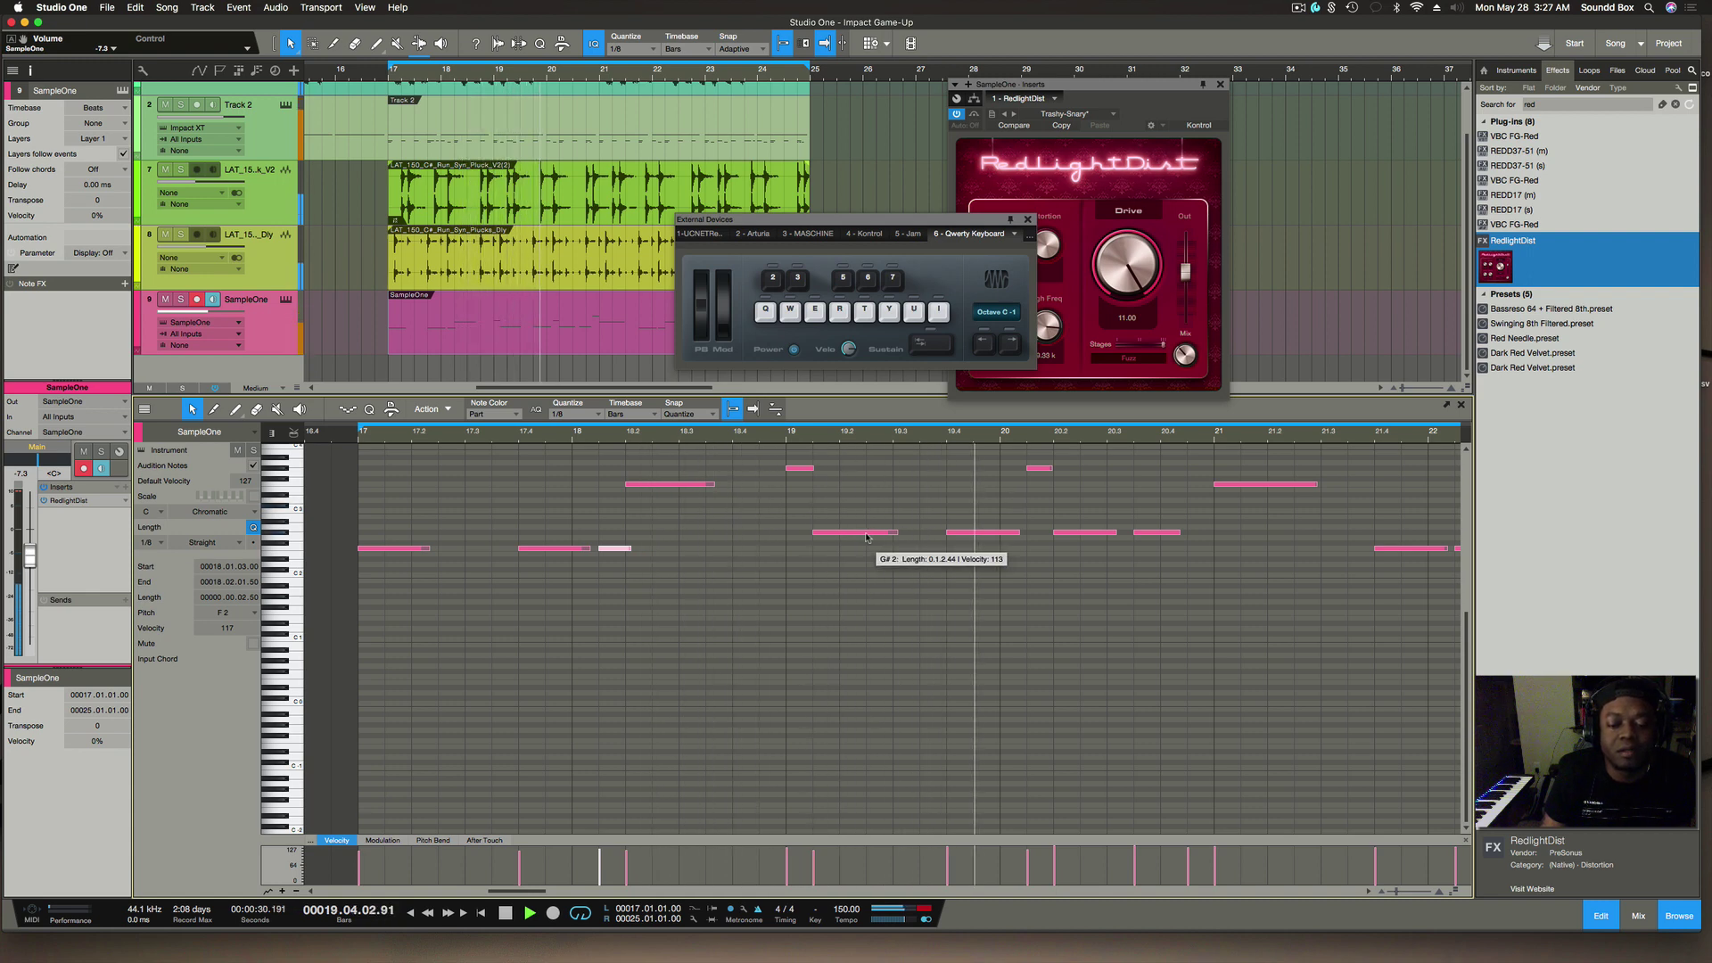
Lower the short G#3 note at 20.1.3 to G#2, raise the following note to G#3, and audition the part.
click(1039, 468)
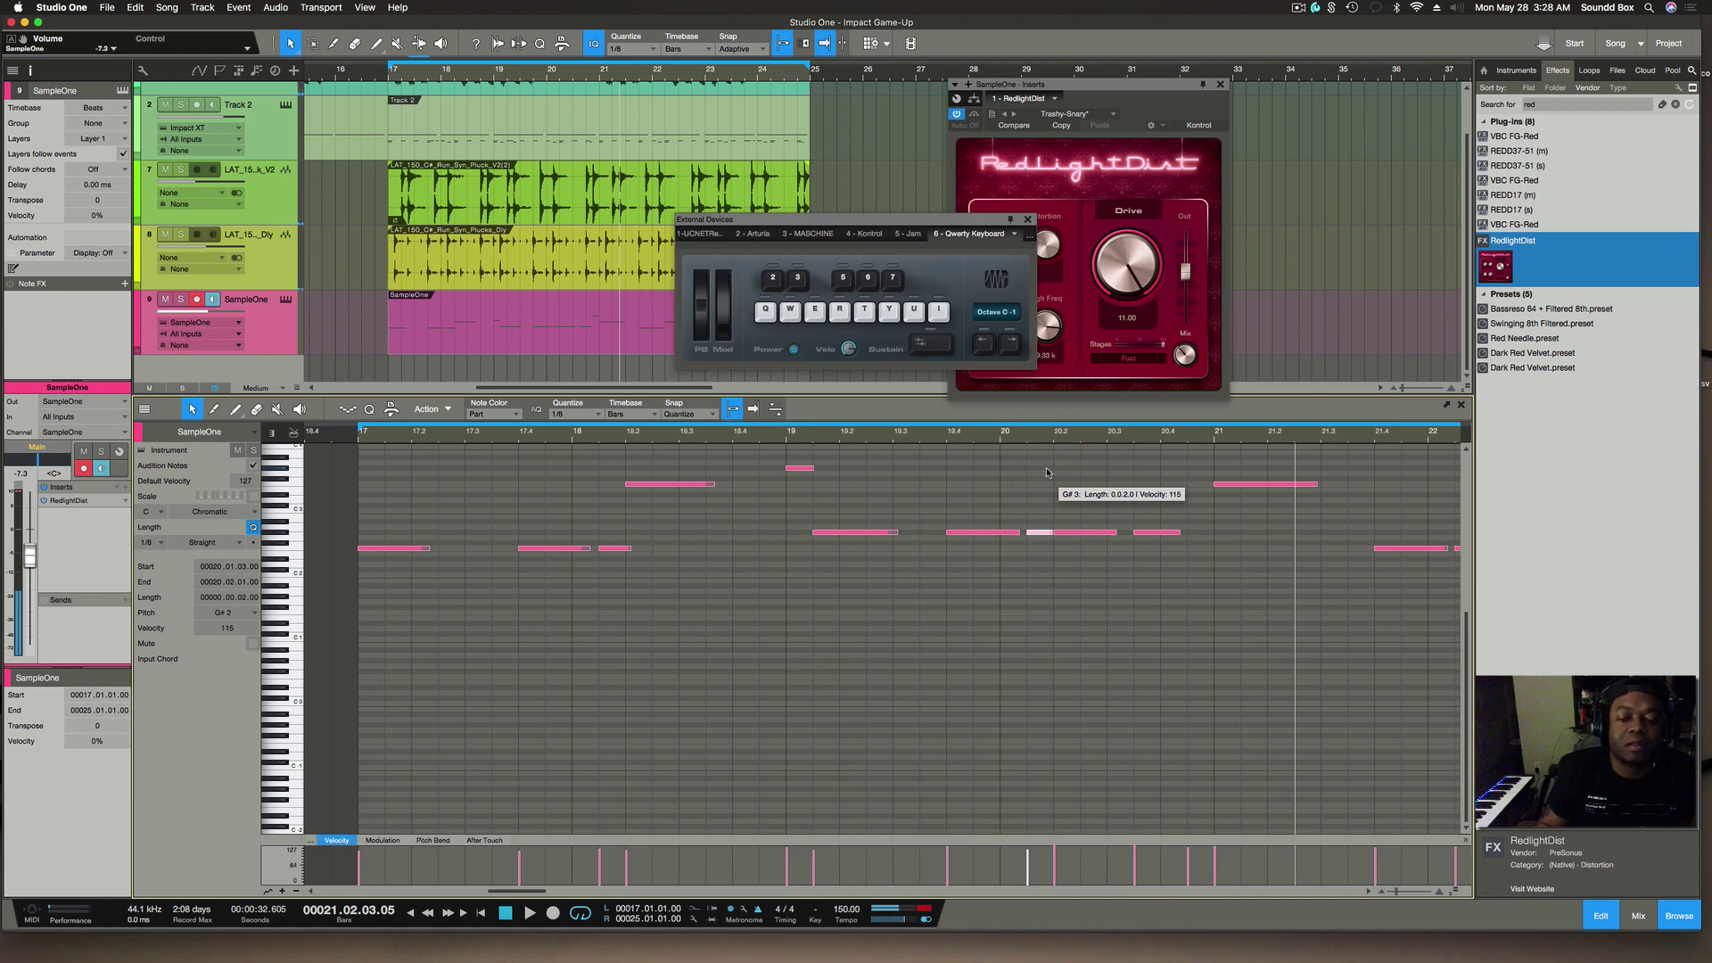
key(shift+Down)
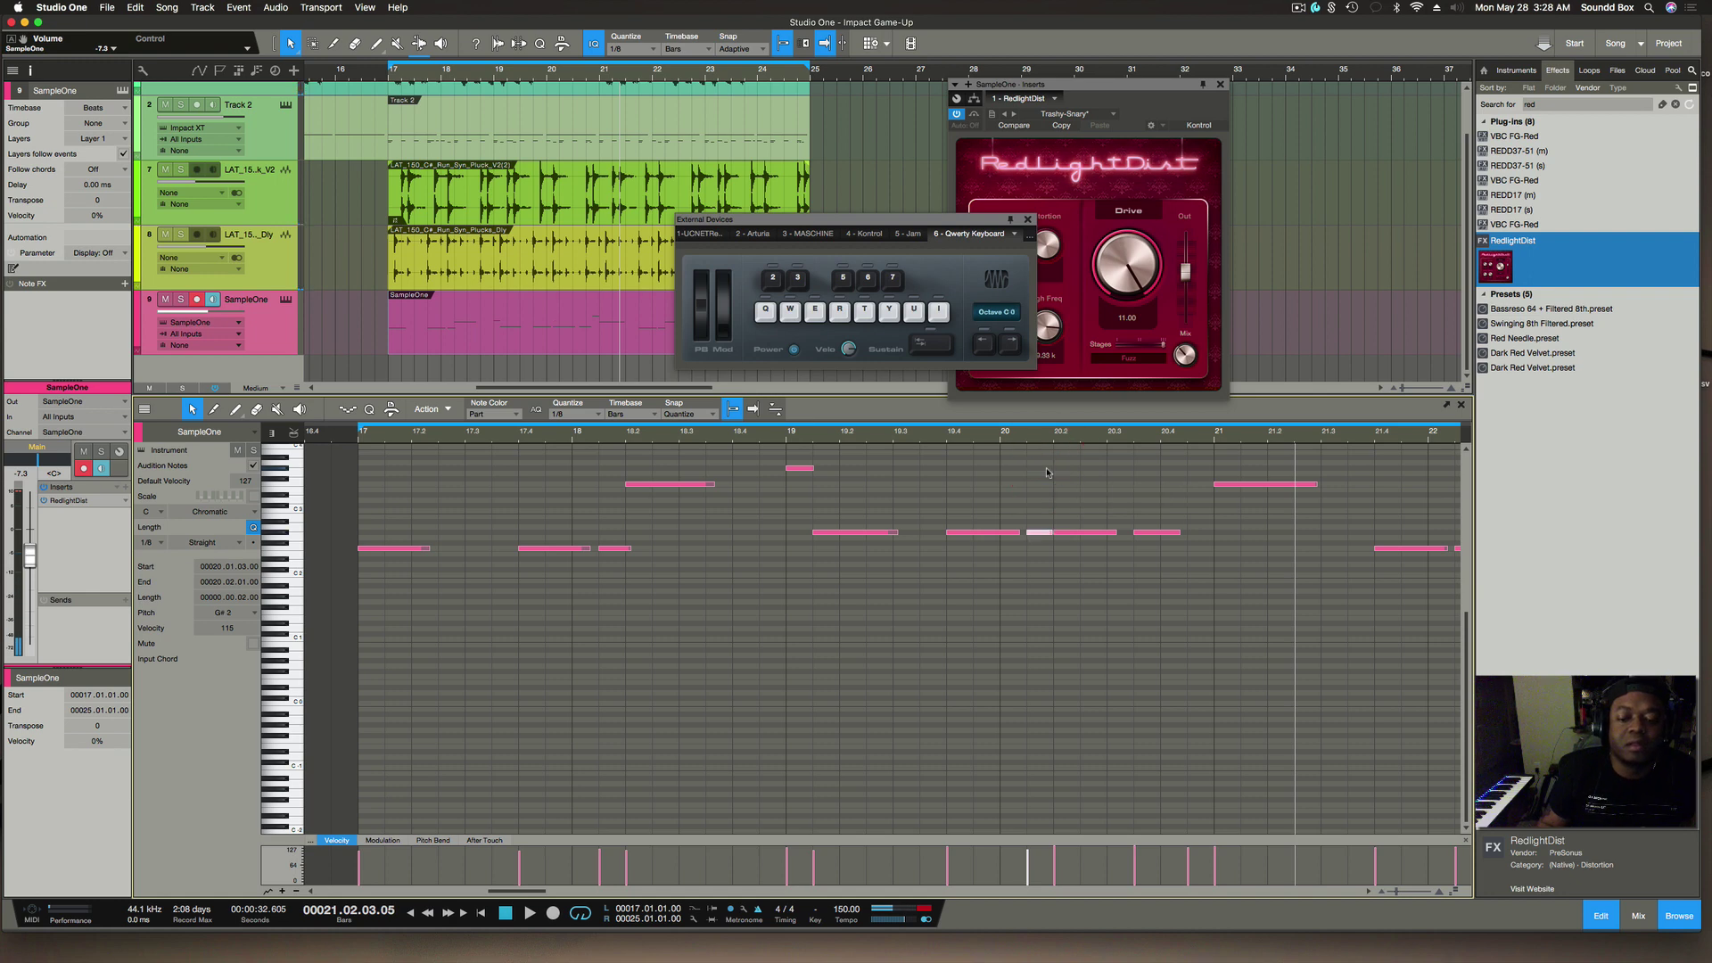
click(1086, 534)
key(shift+Up)
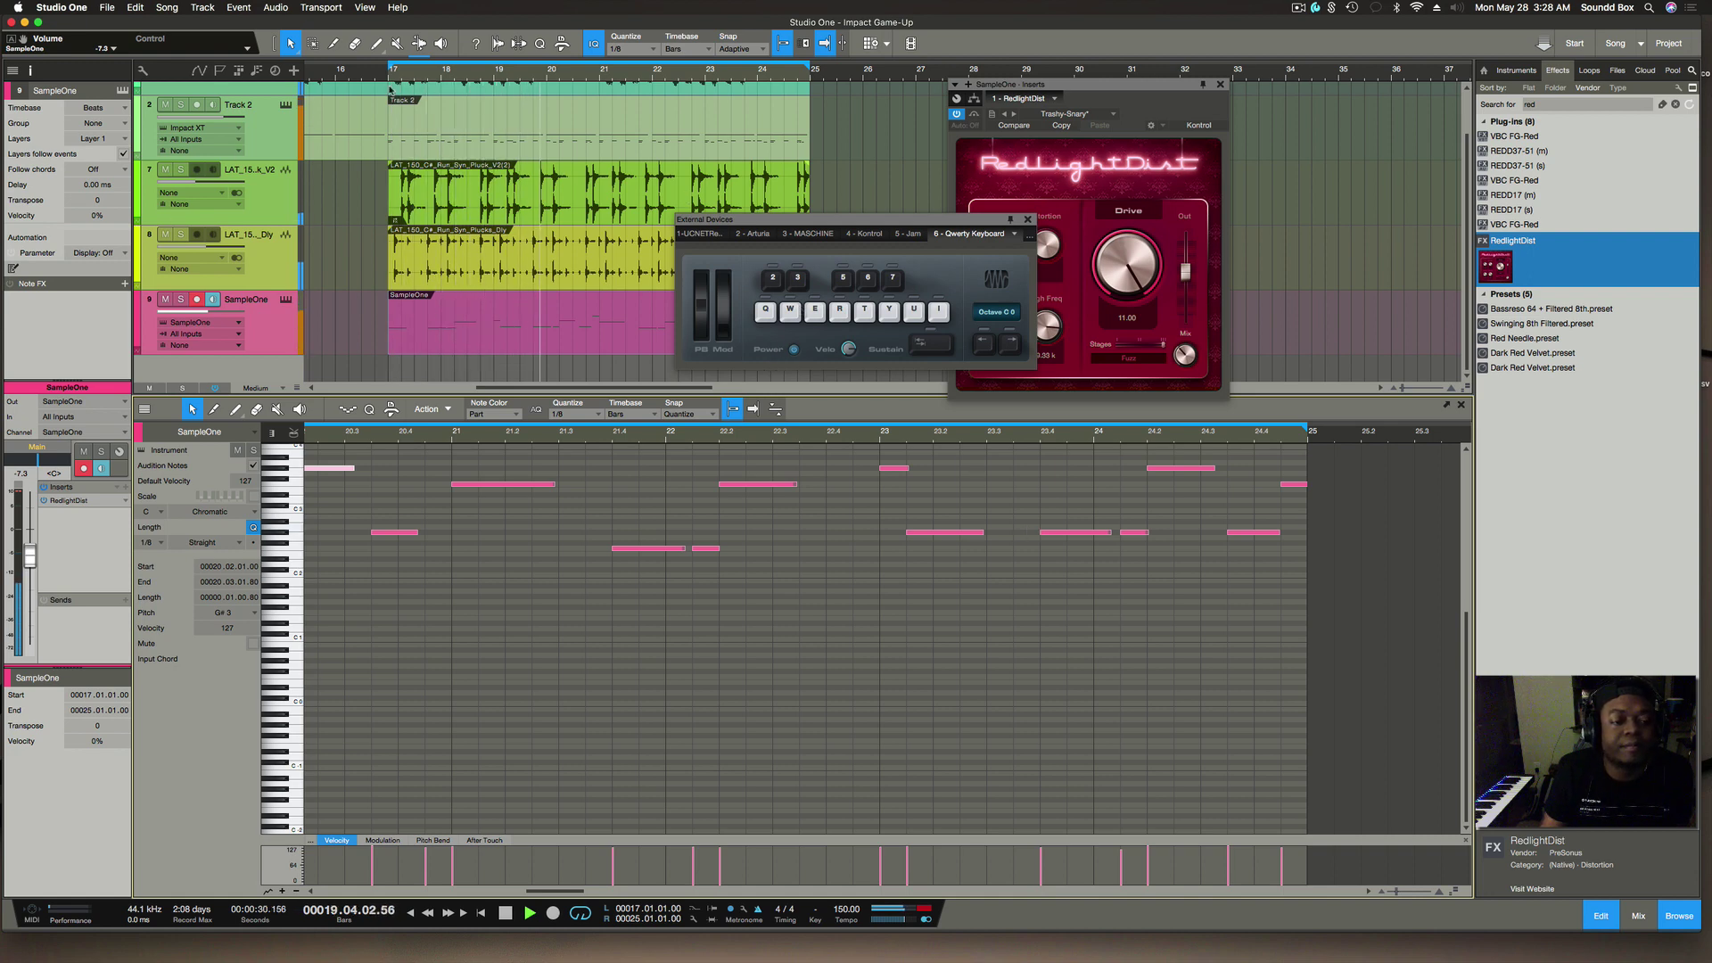
key(space)
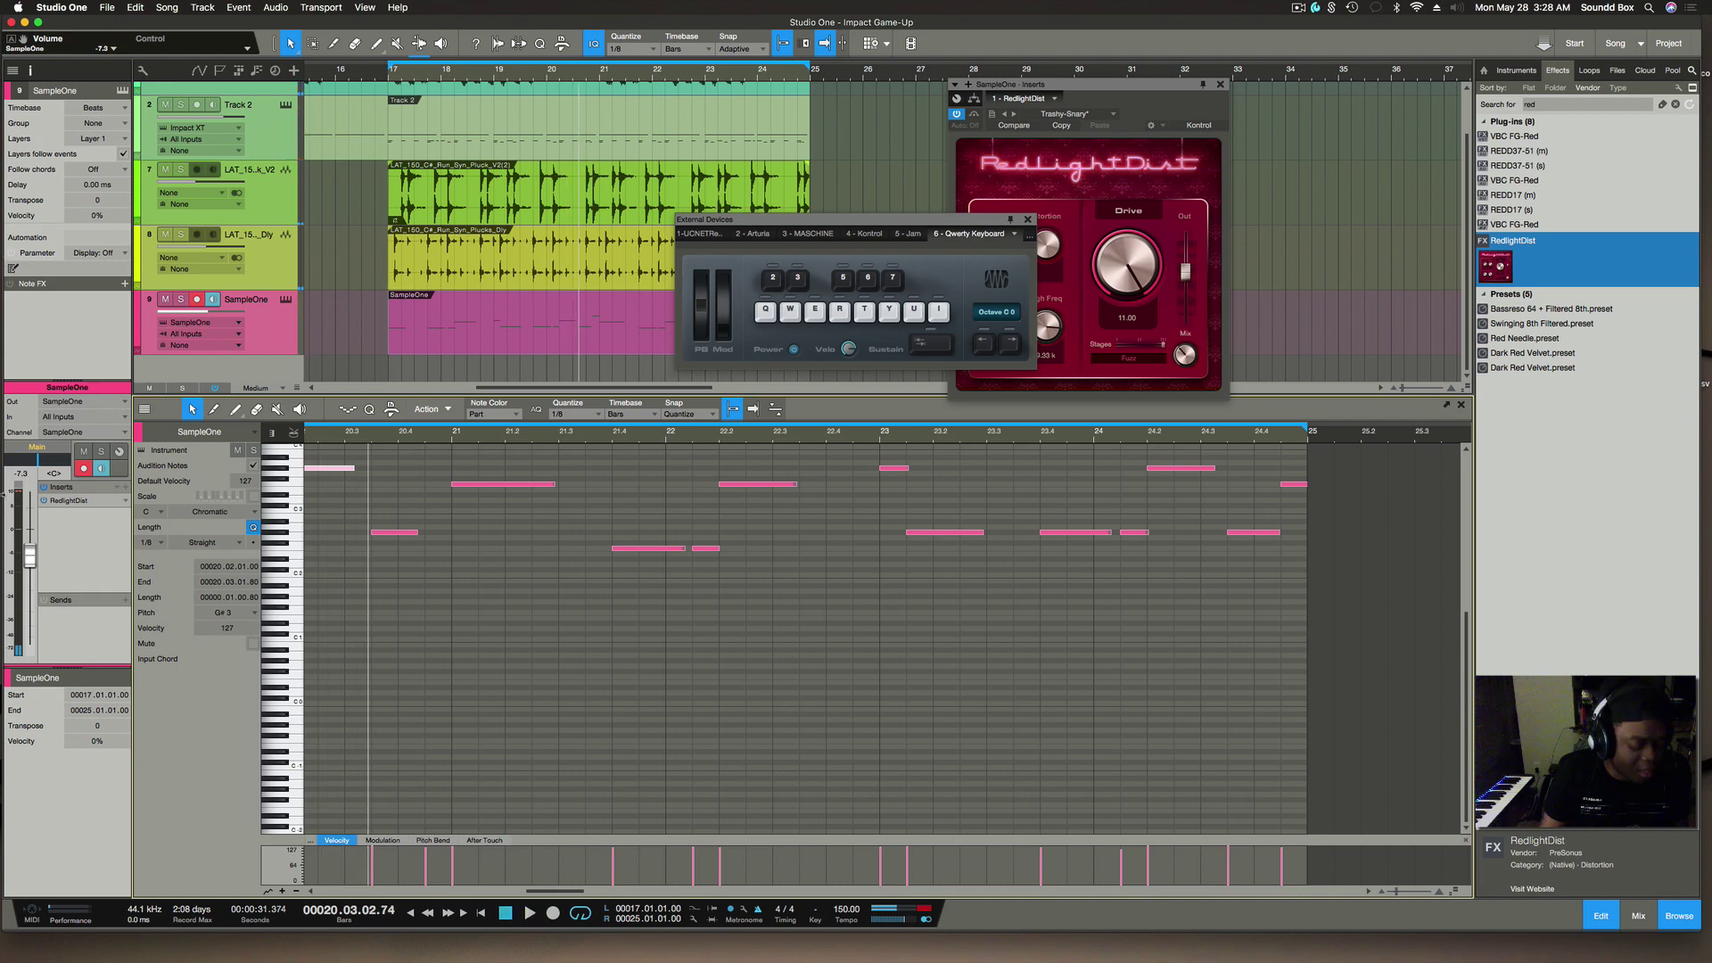
In an enlarged mixer, send SampleOne to a new RedlightDist FX channel at a reduced send level and rename that channel distro.
key(F3)
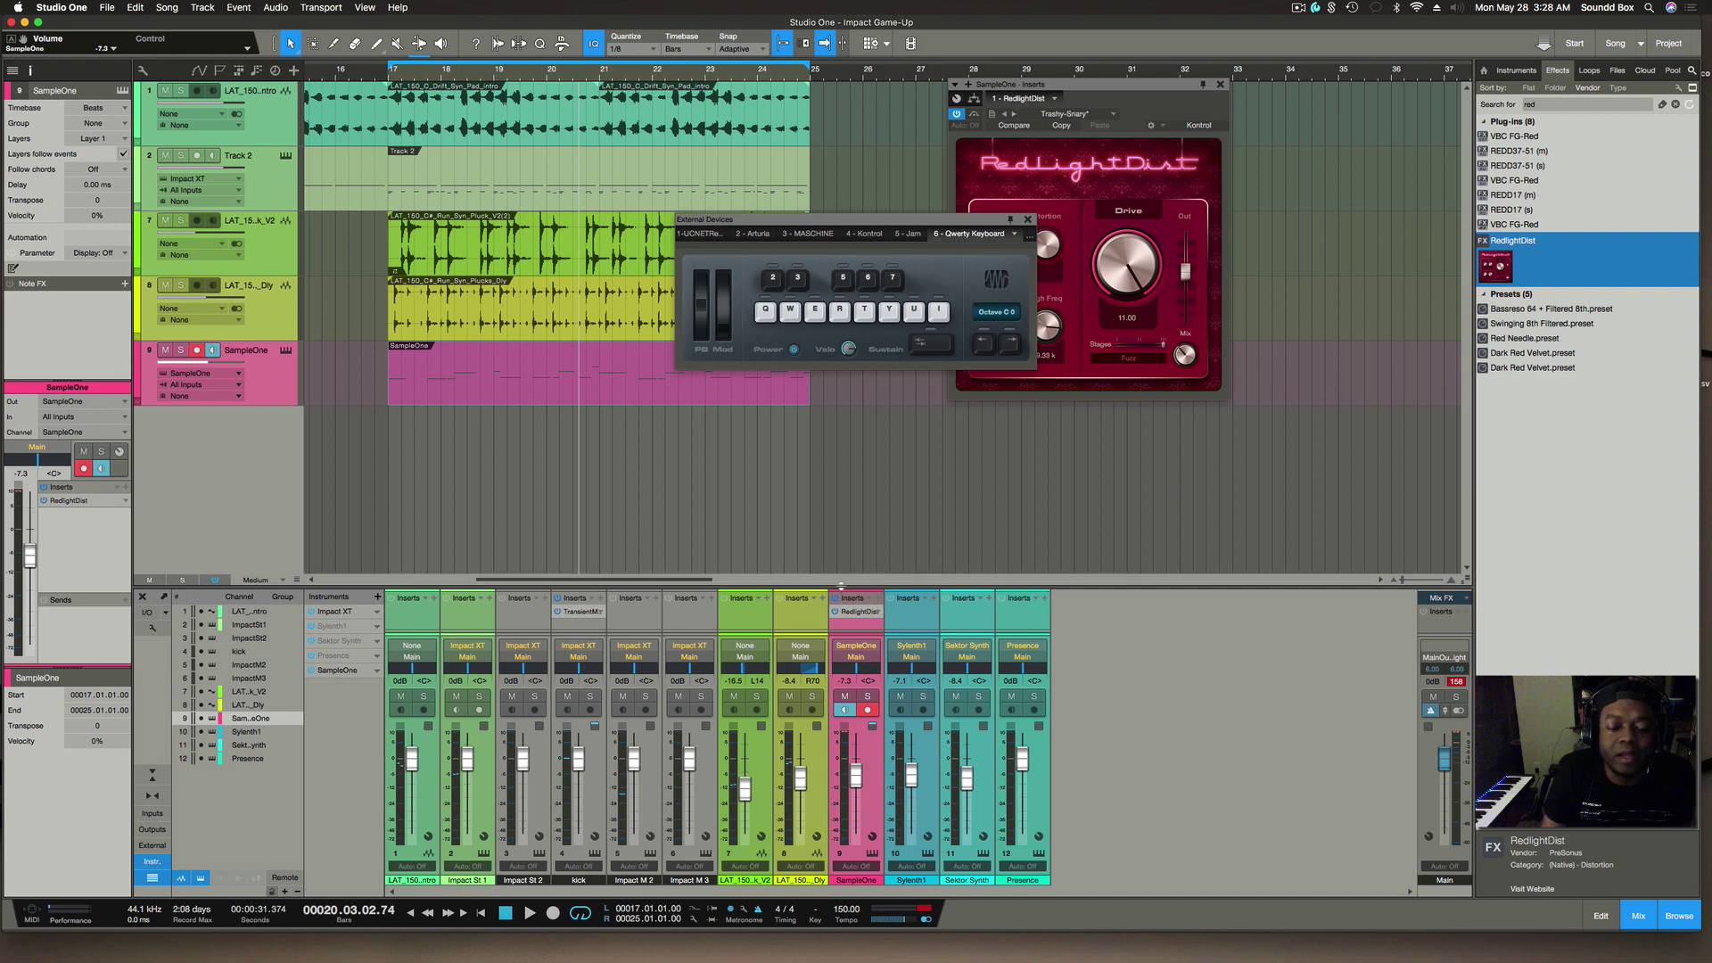
drag(842, 586, 840, 464)
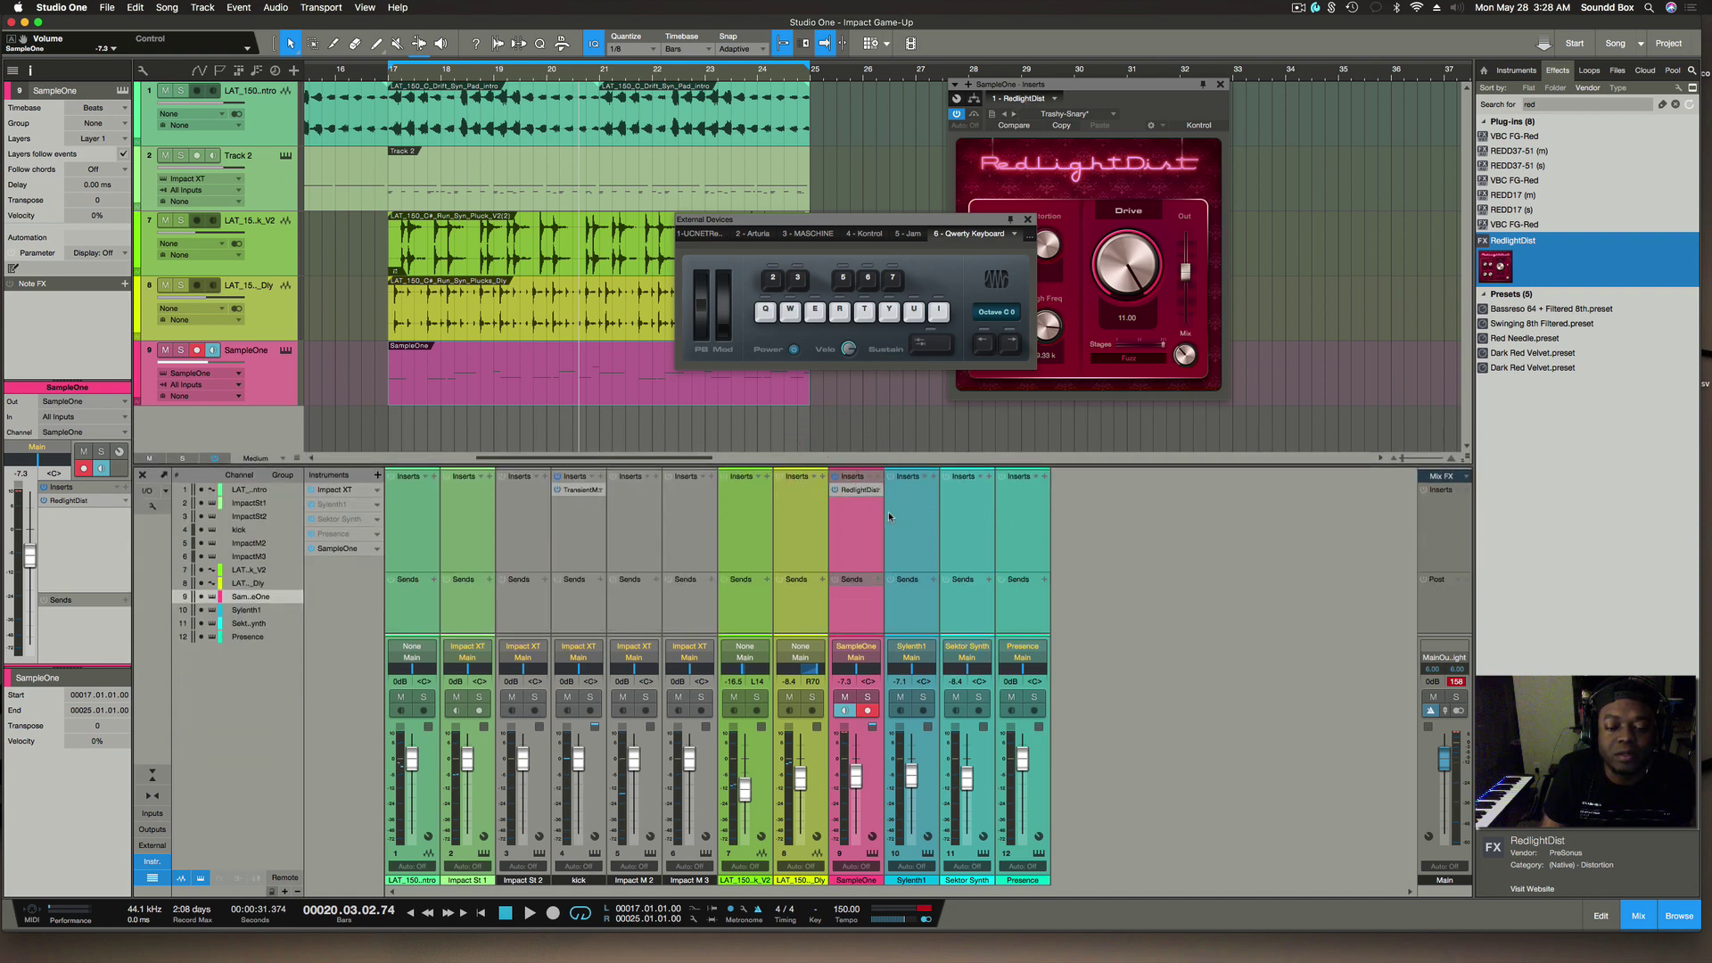
drag(854, 590, 853, 595)
click(836, 490)
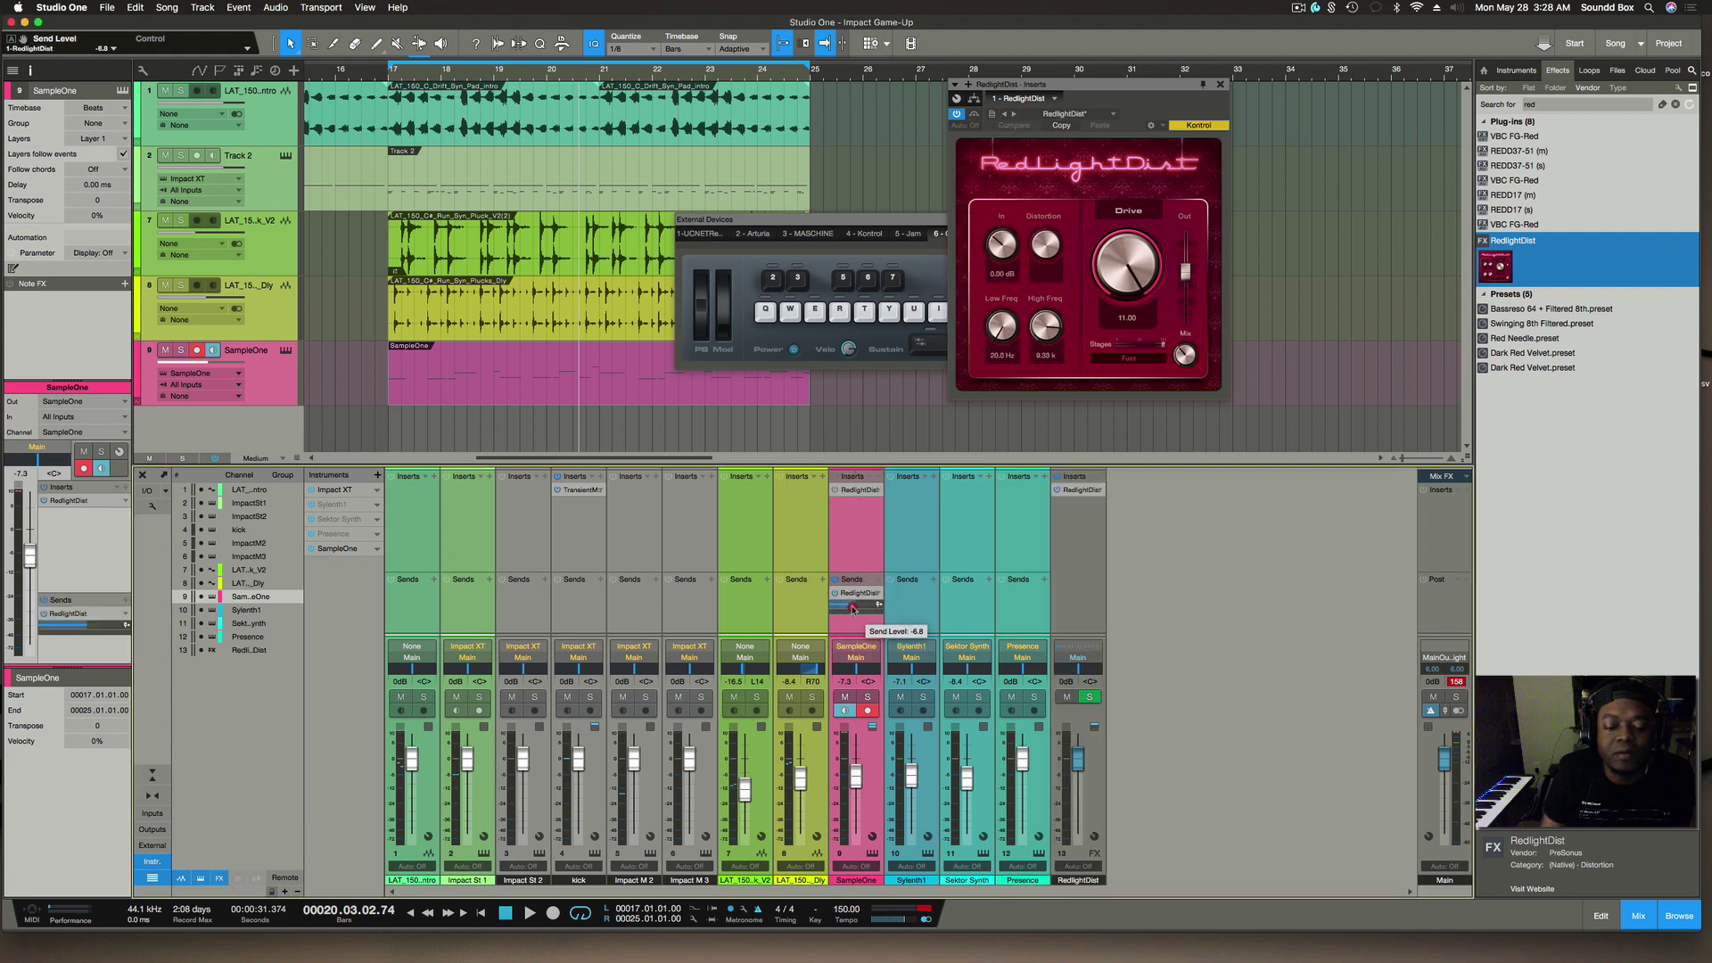
drag(852, 612, 850, 612)
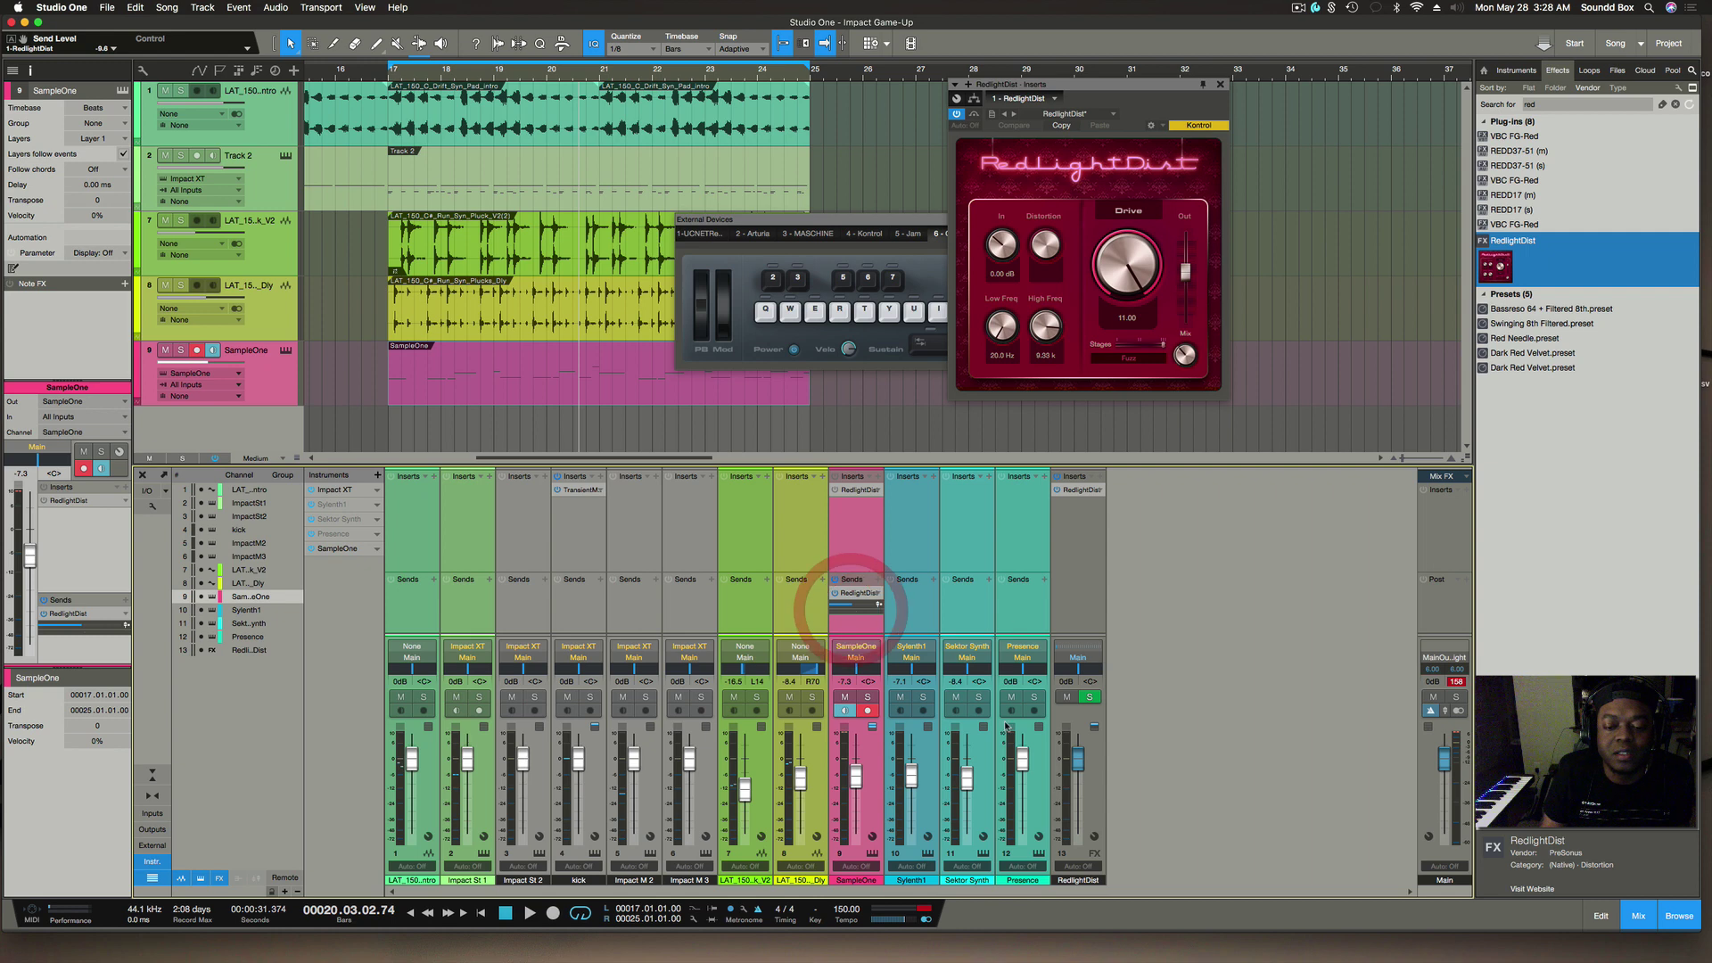
double_click(1078, 881)
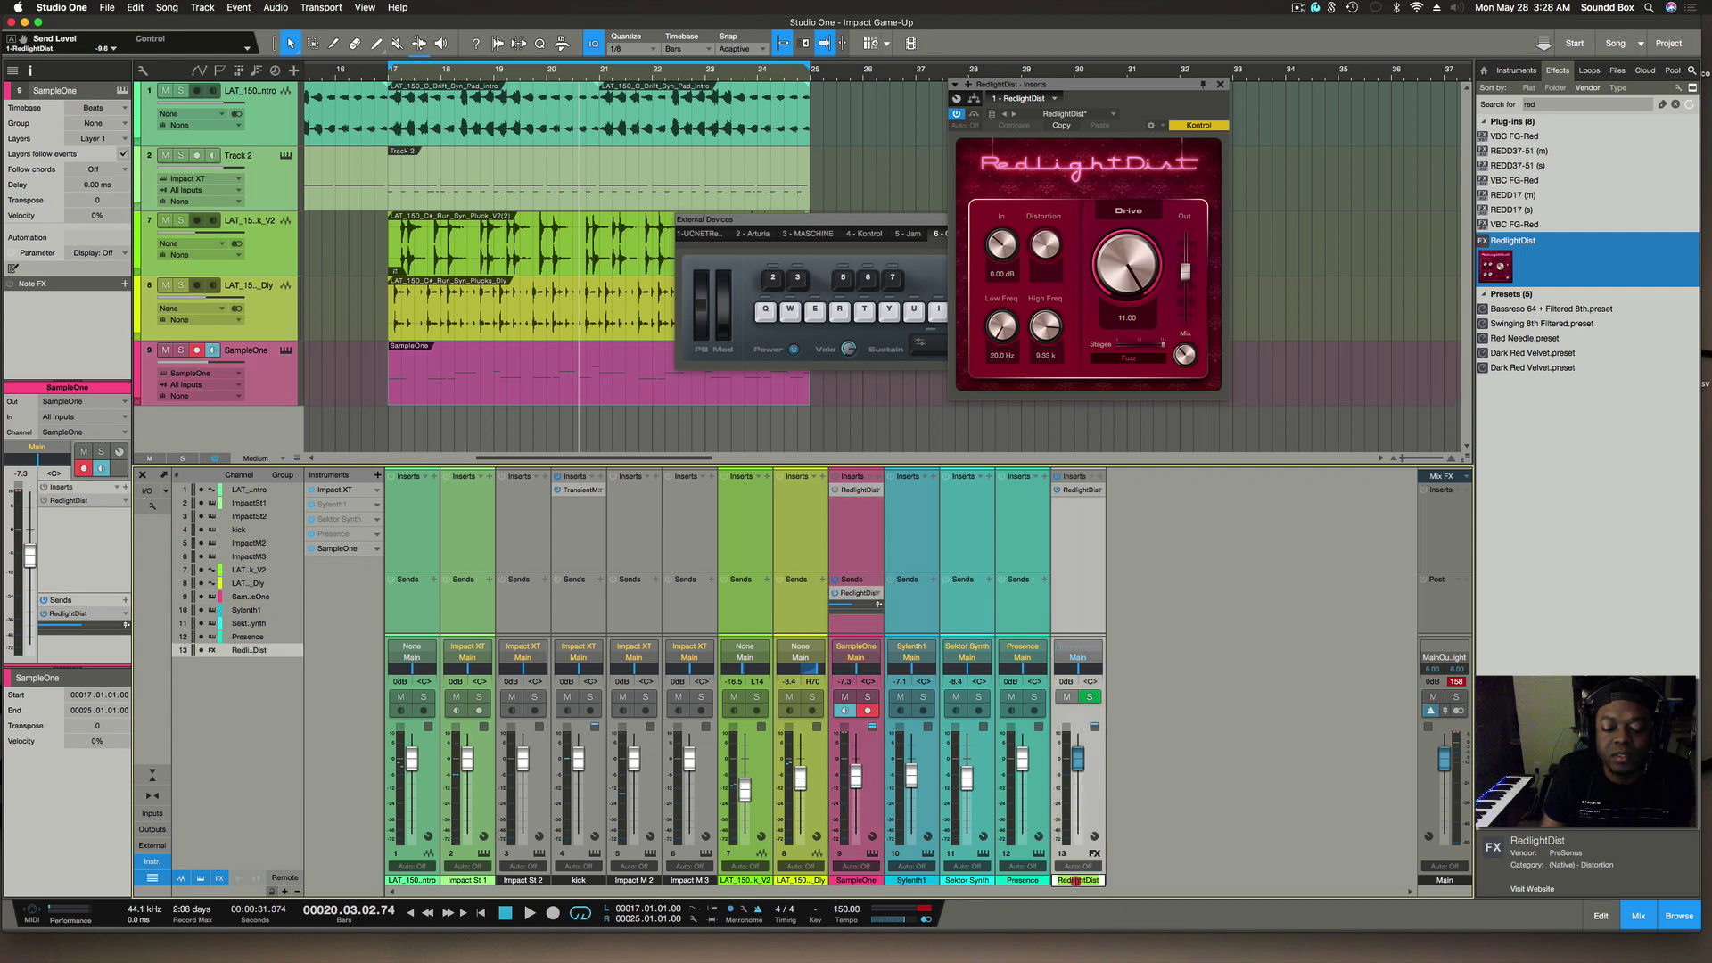
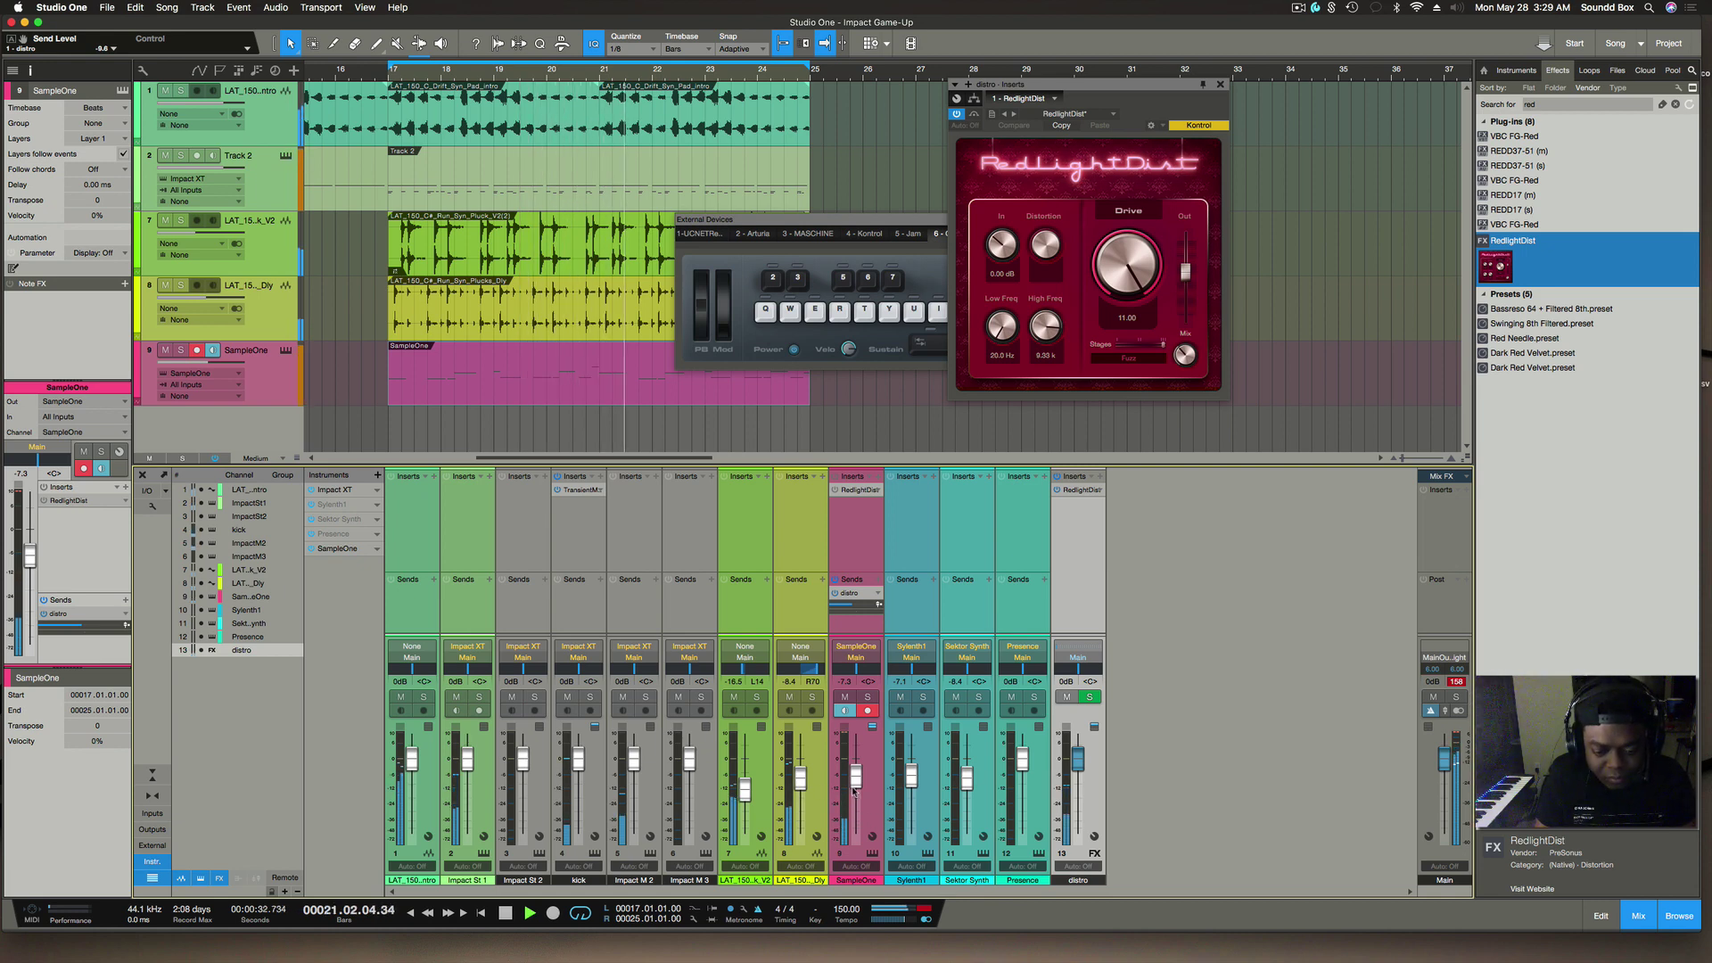
Raise the SampleOne channel to -4.6 dB, clear the Main clip indicator, and lower all channel faders together by 4.3 dB.
drag(862, 783, 861, 775)
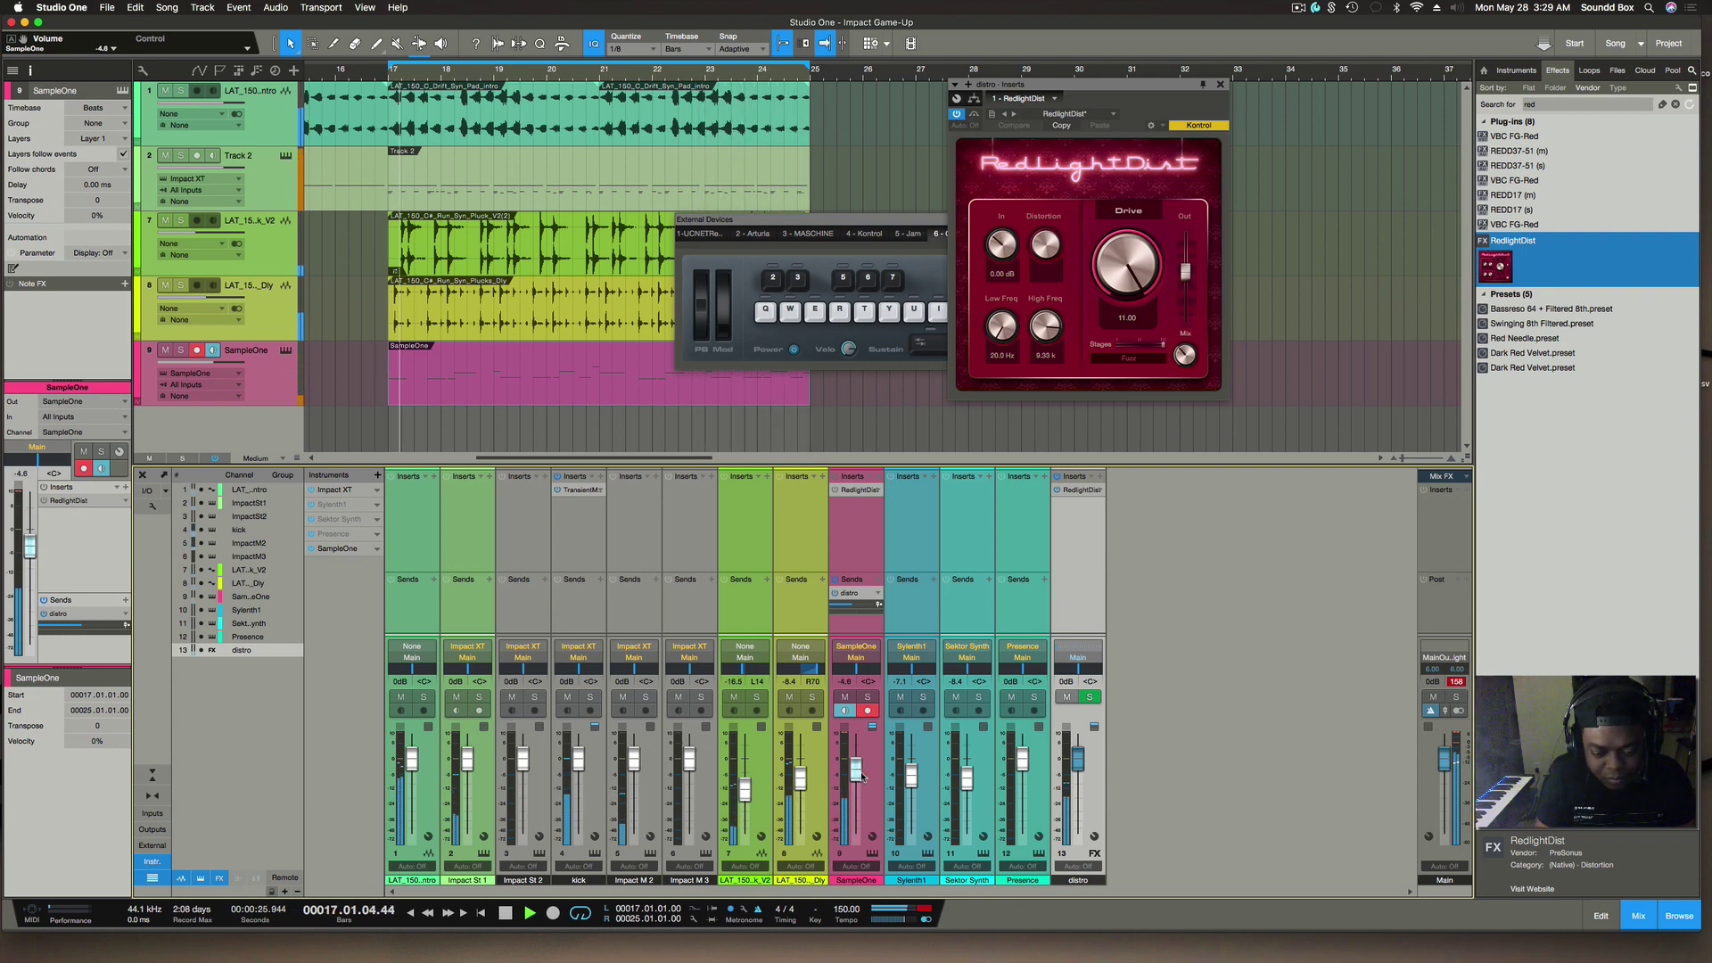
click(1456, 681)
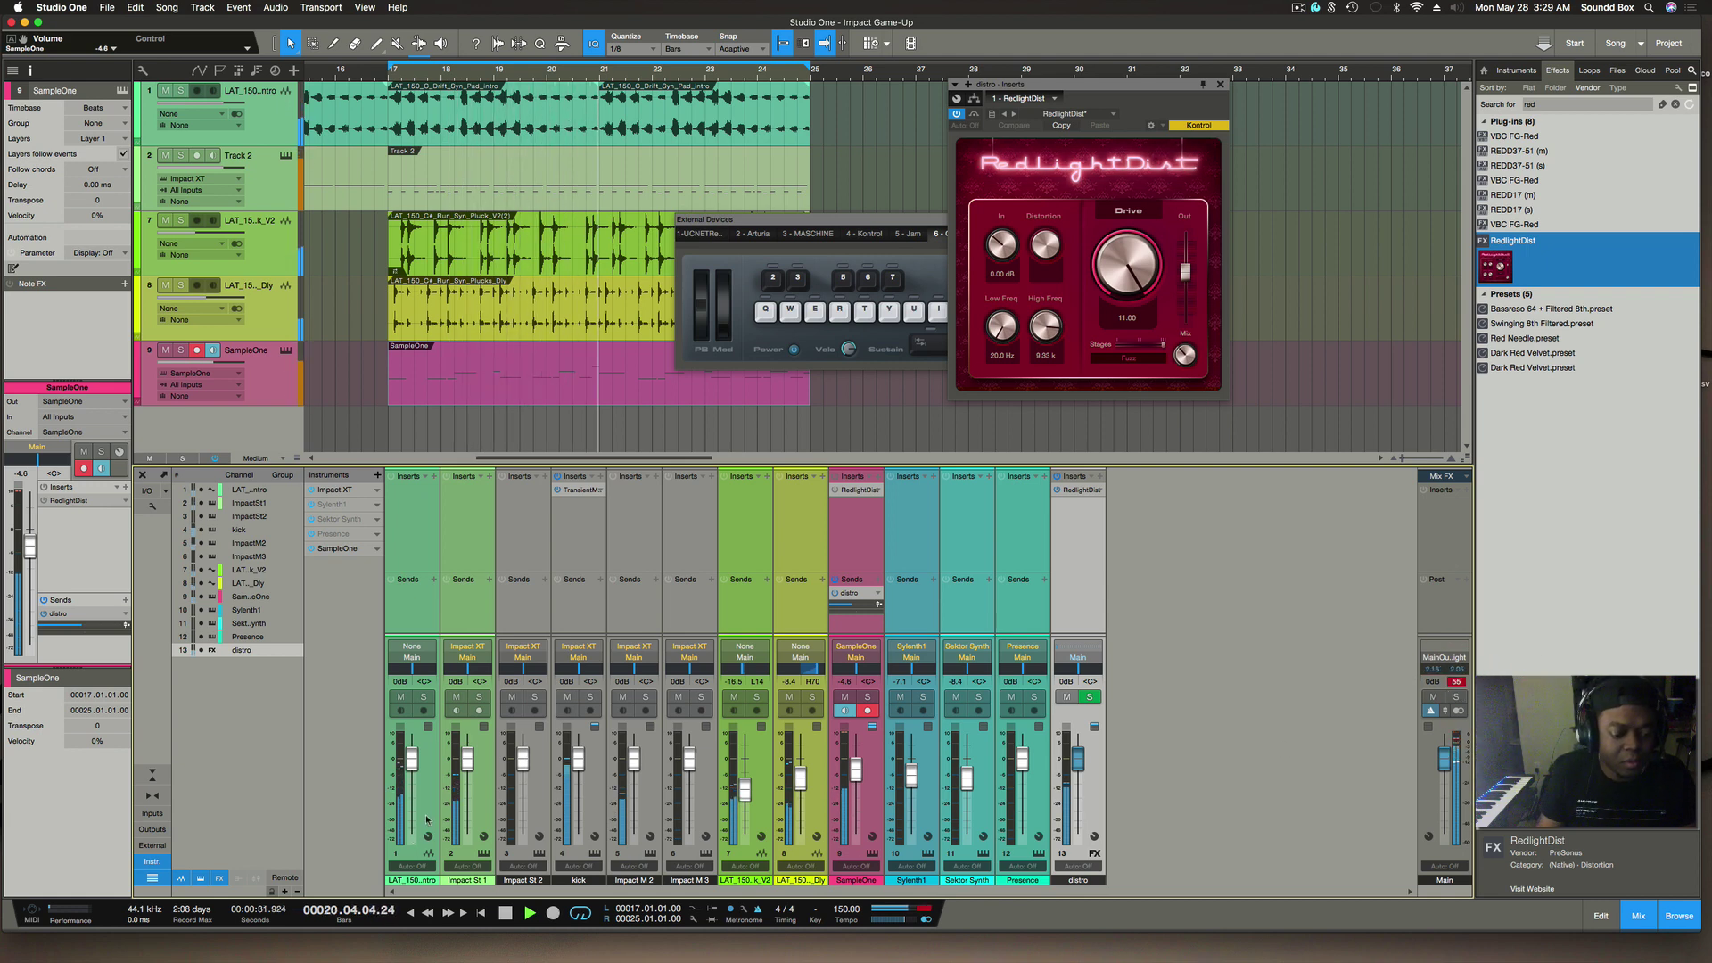
click(429, 785)
shift+click(1088, 812)
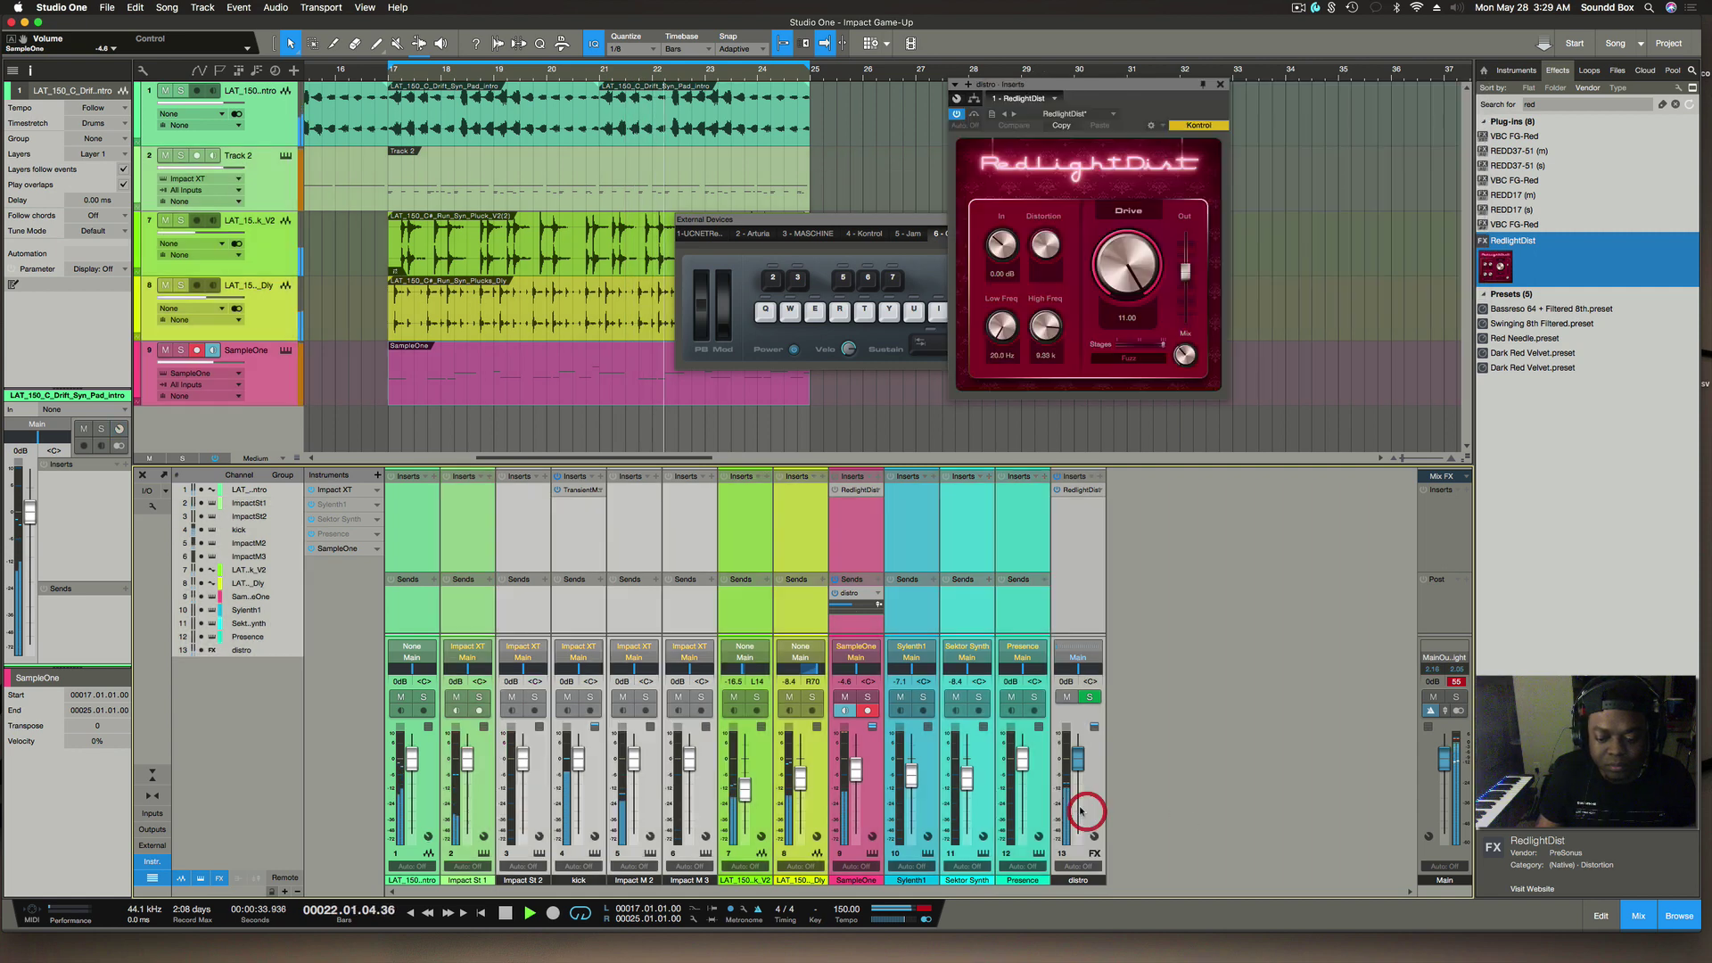
drag(1023, 761, 1023, 772)
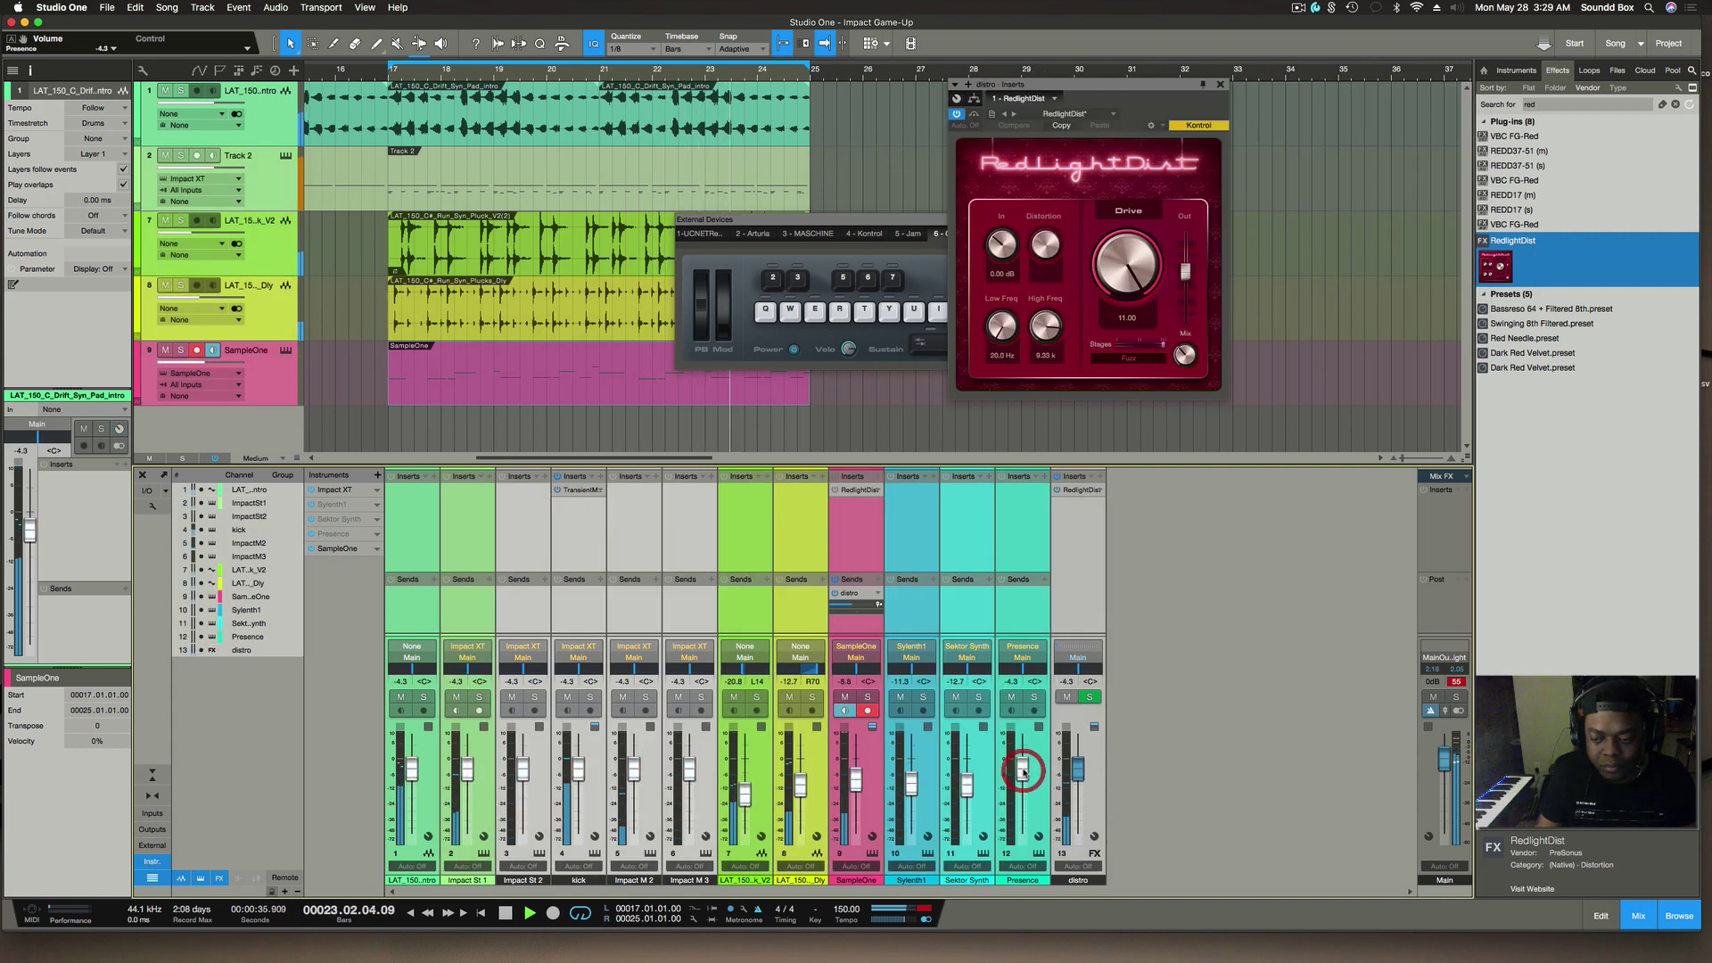
Load CTC-1 as the Main output's Mix FX and choose its Custom preamp type.
click(1463, 479)
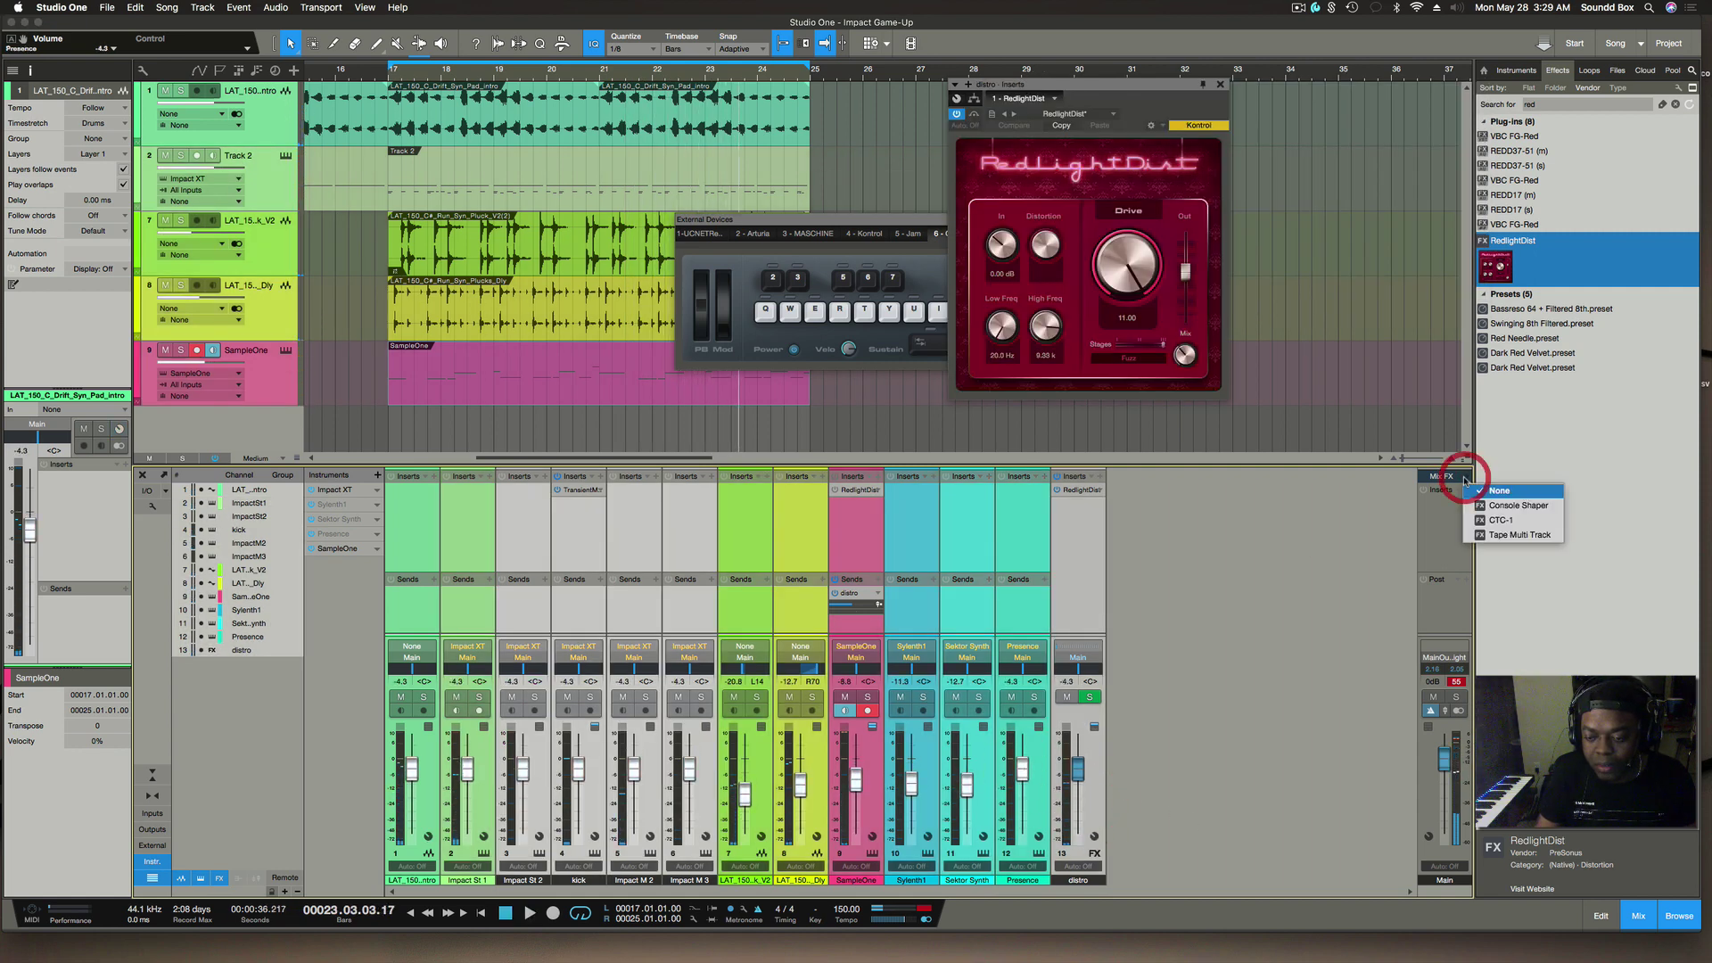
click(1485, 520)
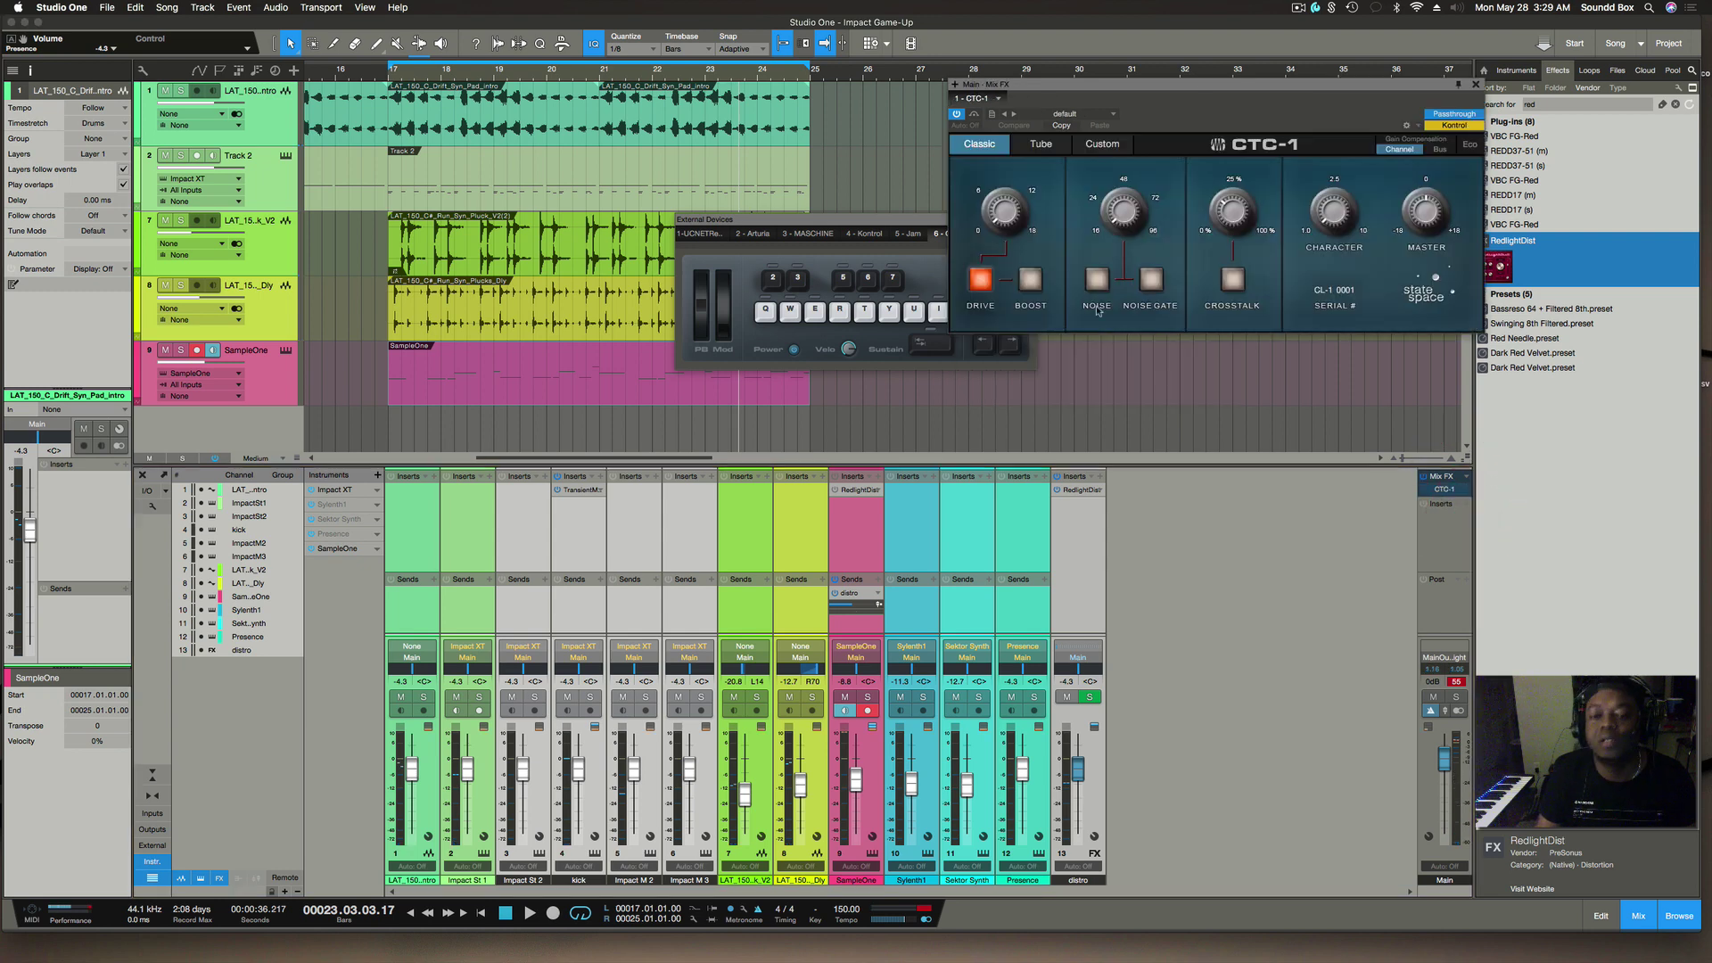
click(1102, 144)
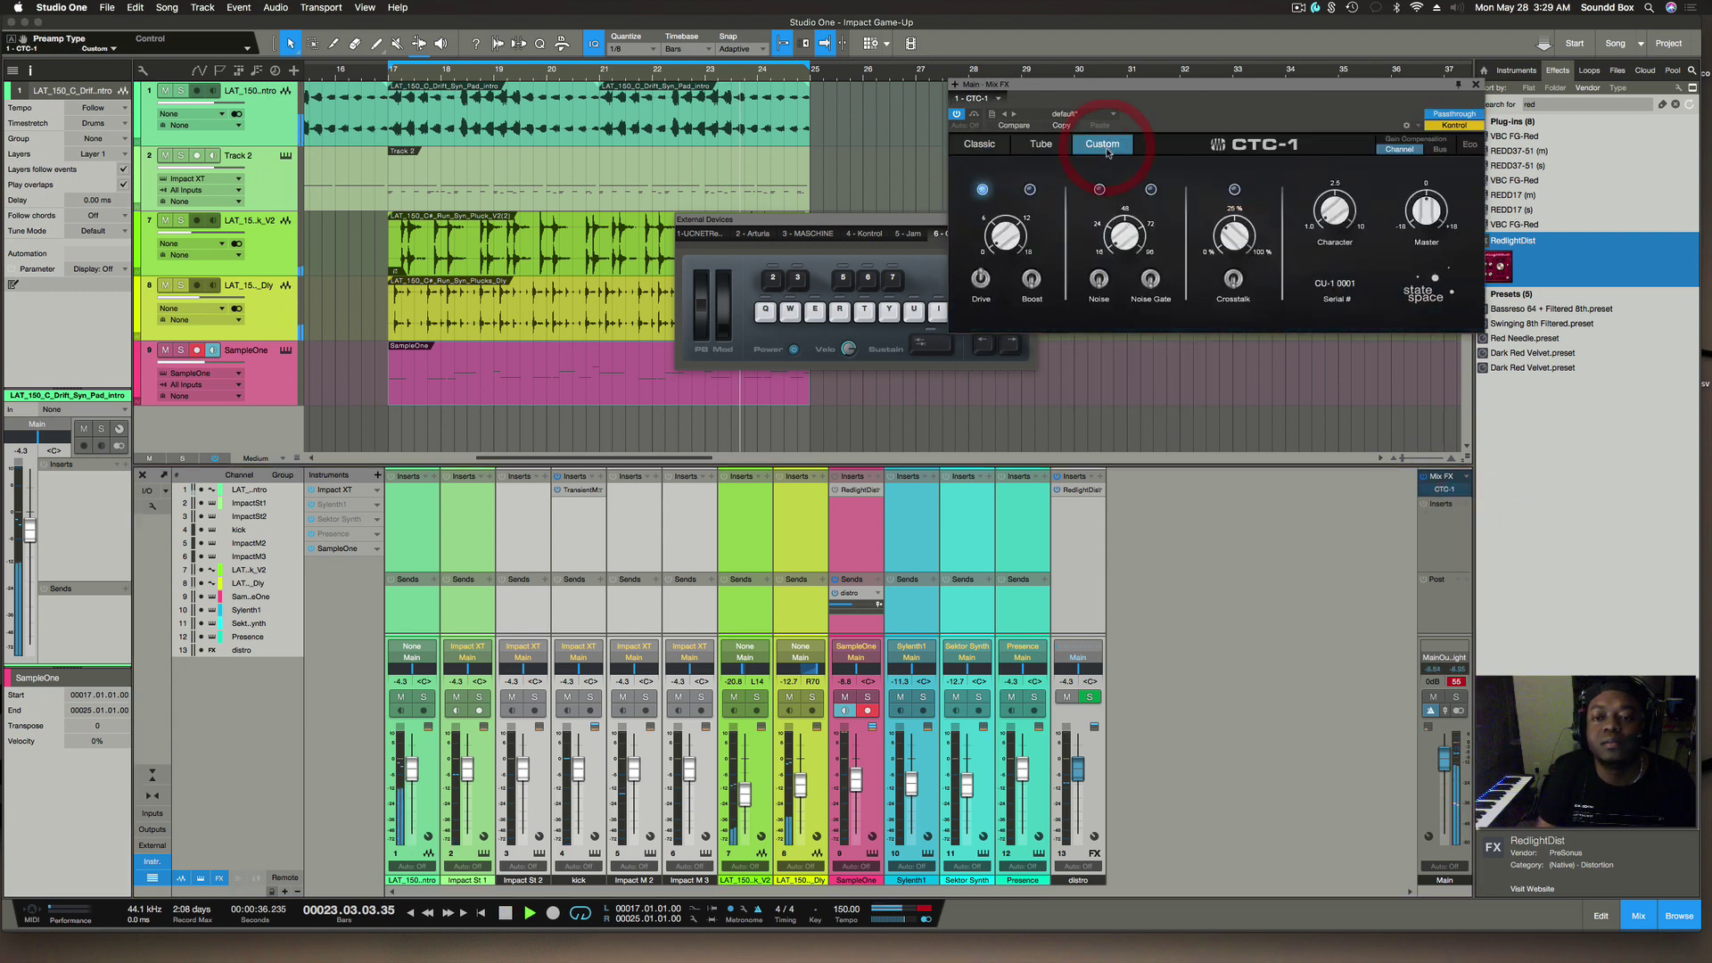
Adjust CTC-1's Character, turn on Crosstalk and switch the preamp type to Tube during playback.
mouse_move(1323, 217)
mouse_down()
mouse_move(1326, 183)
mouse_move(1323, 223)
mouse_up()
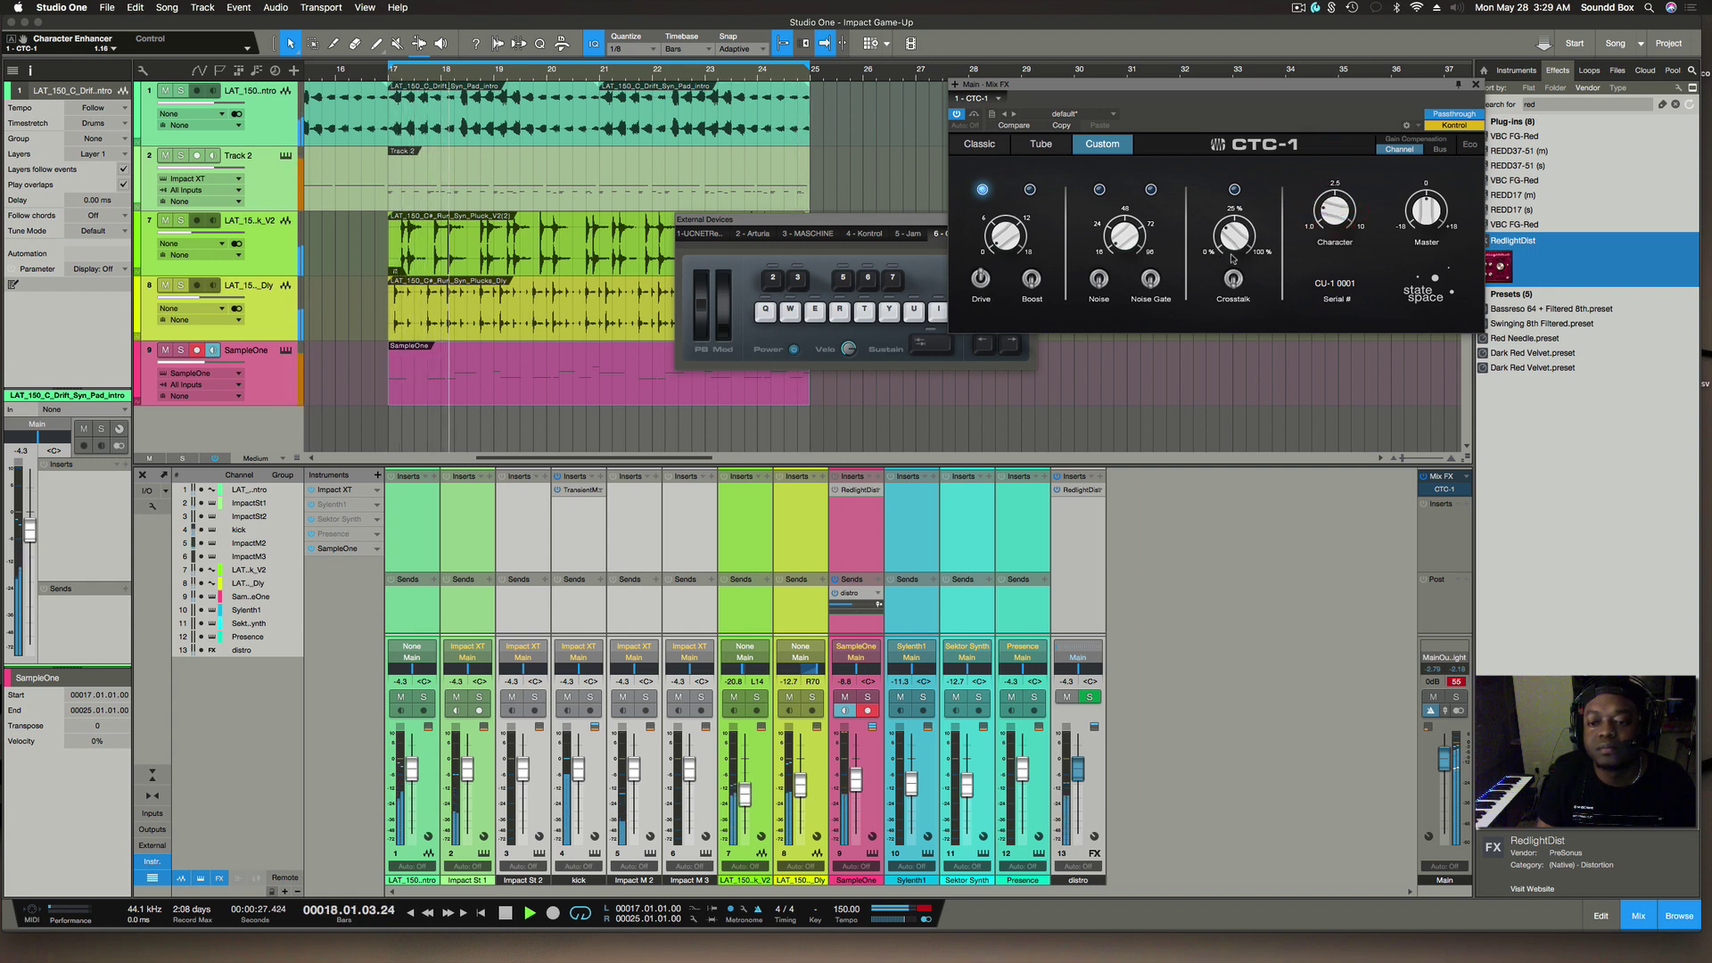
click(1235, 189)
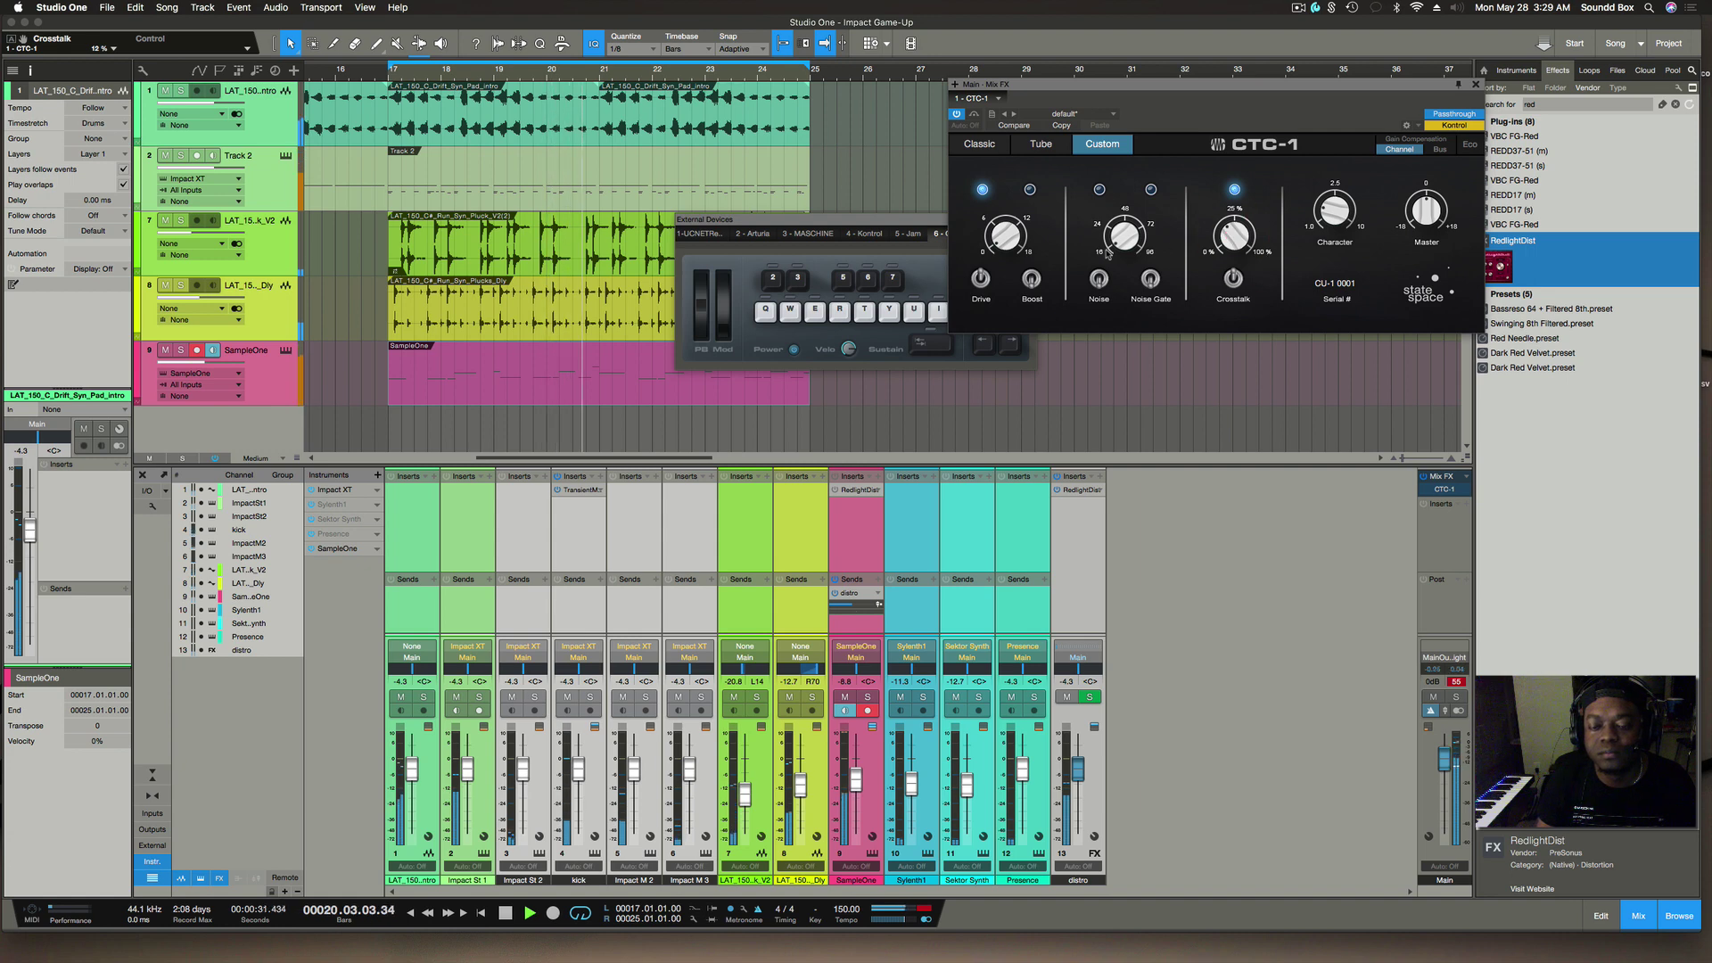
click(1050, 150)
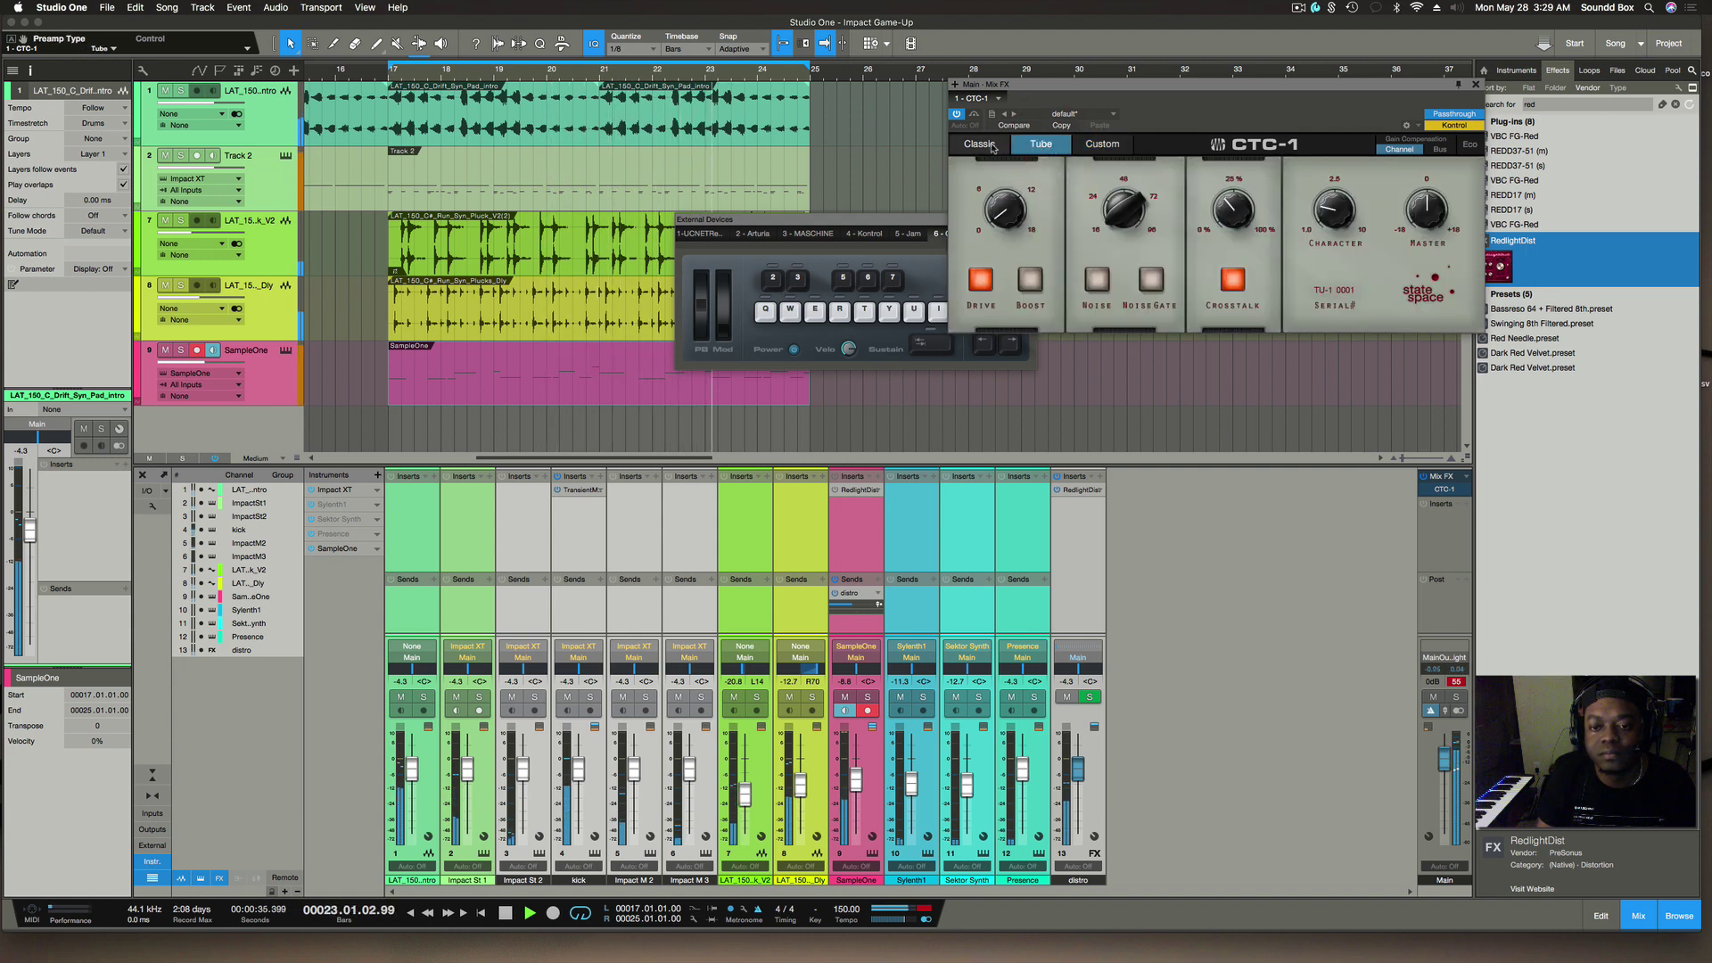
Audition CTC-1's Classic preamp against Custom, keep the Custom type, and clear the Main output's clip indicator.
click(990, 146)
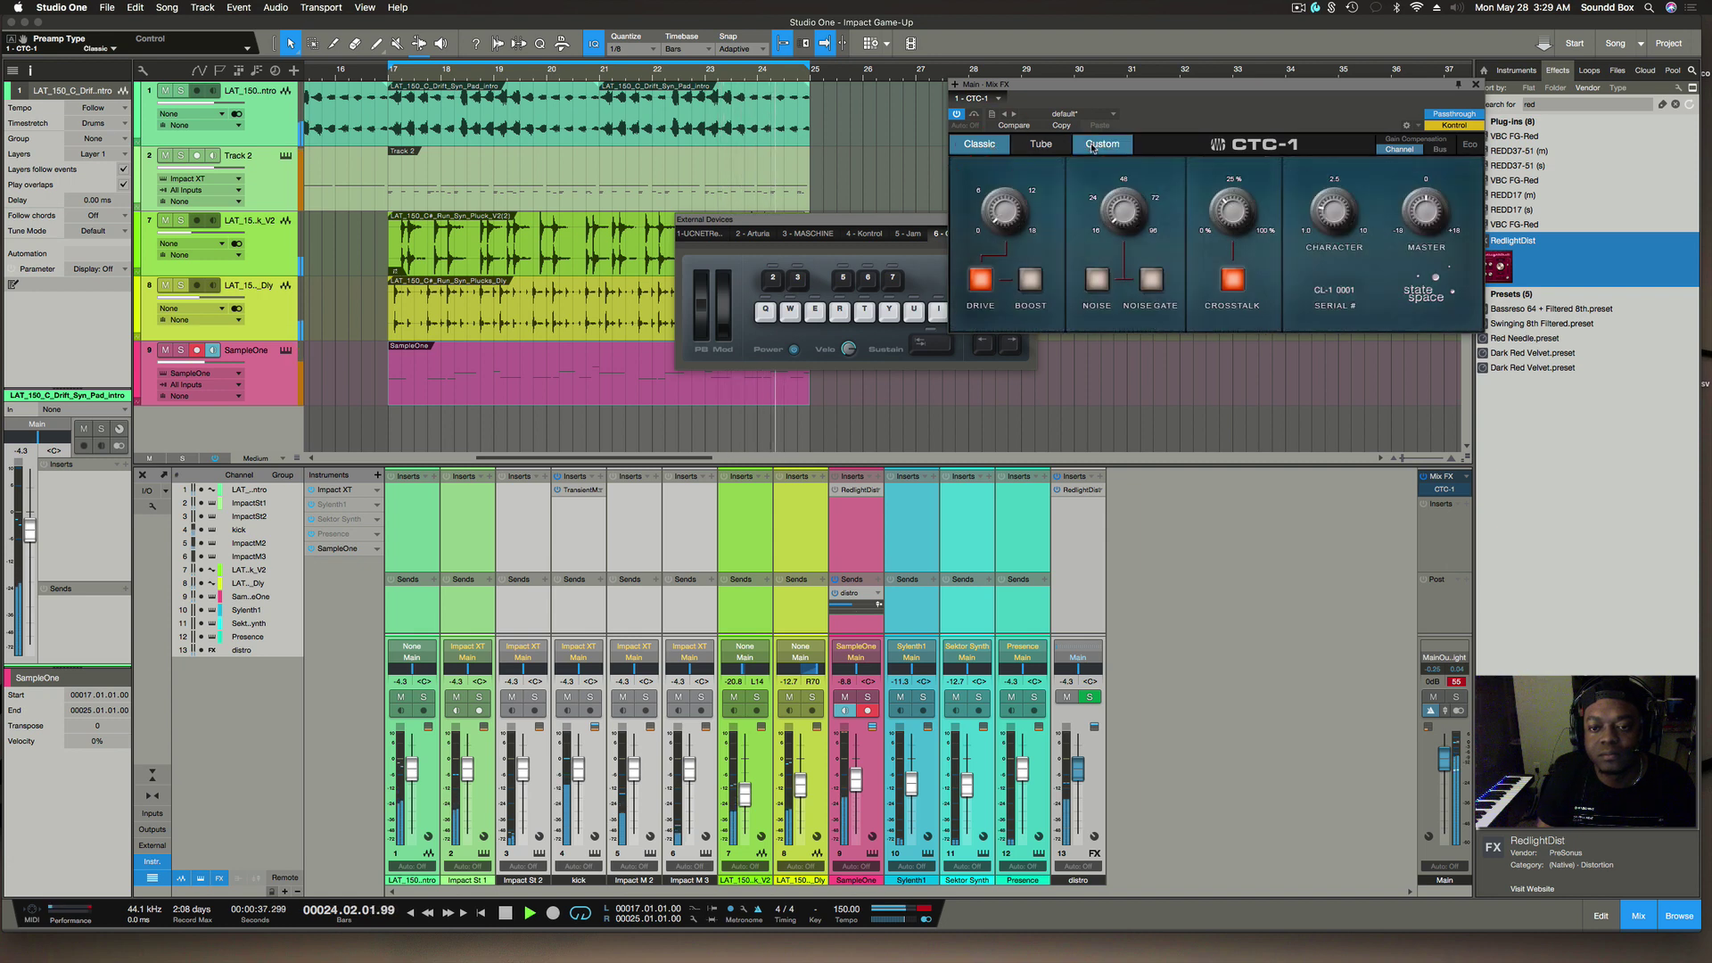
click(1102, 144)
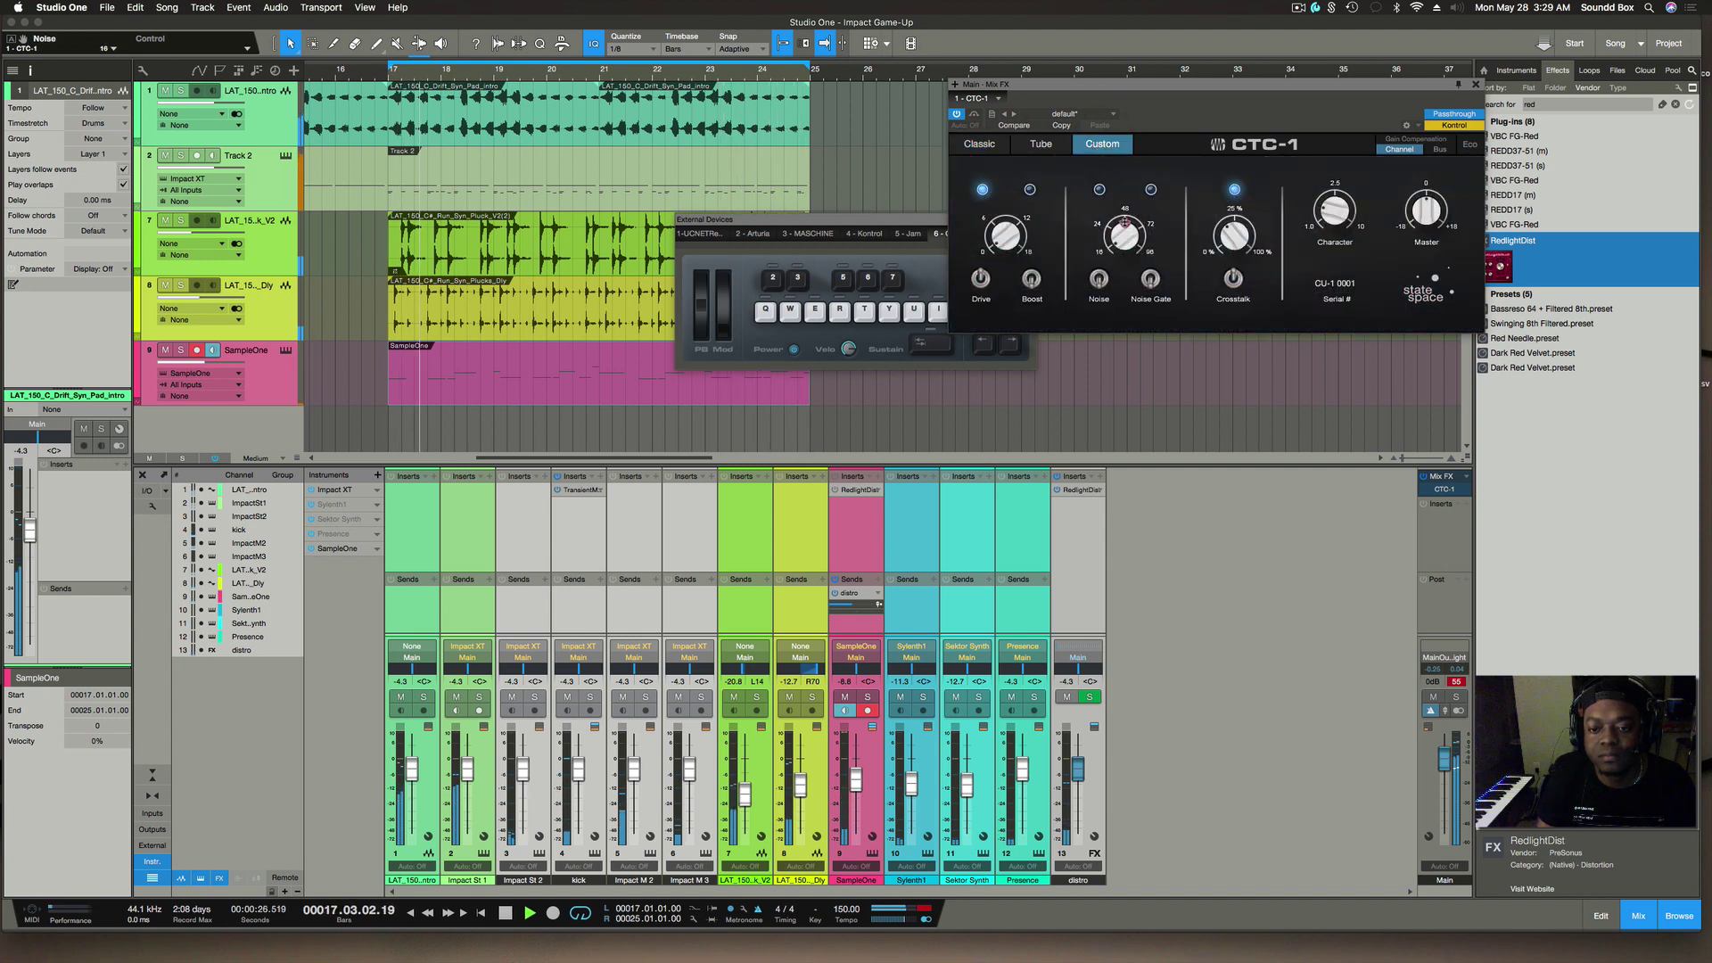
click(1137, 246)
click(1335, 210)
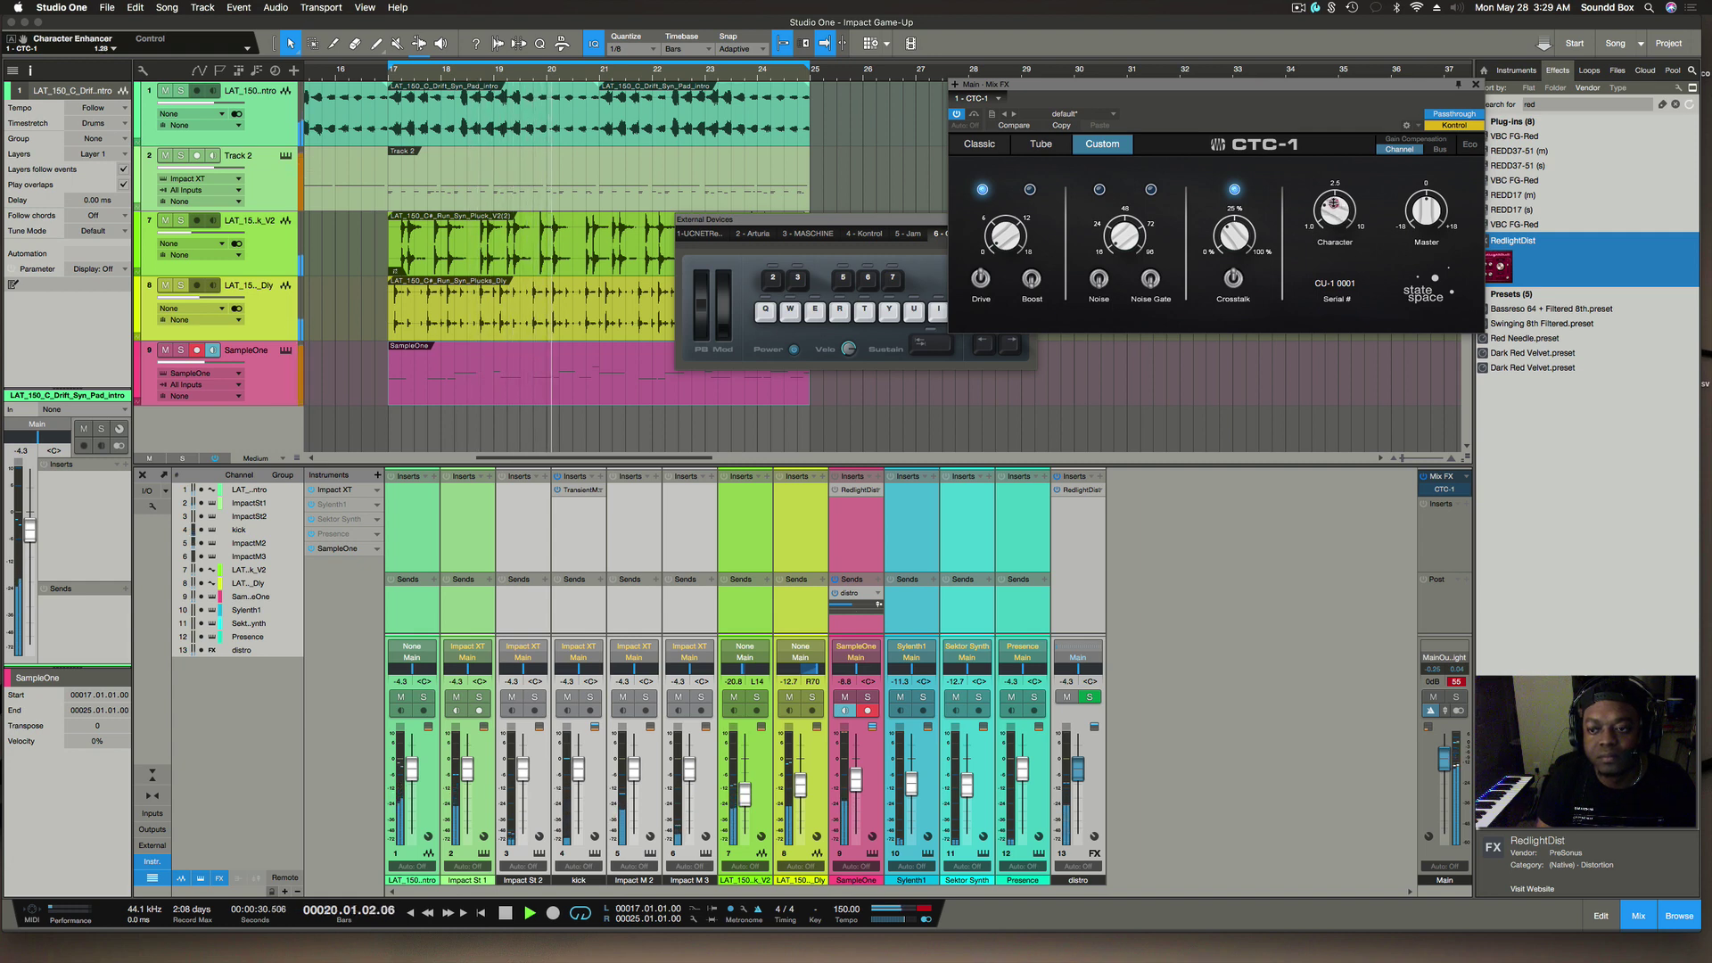
drag(1336, 203, 1333, 207)
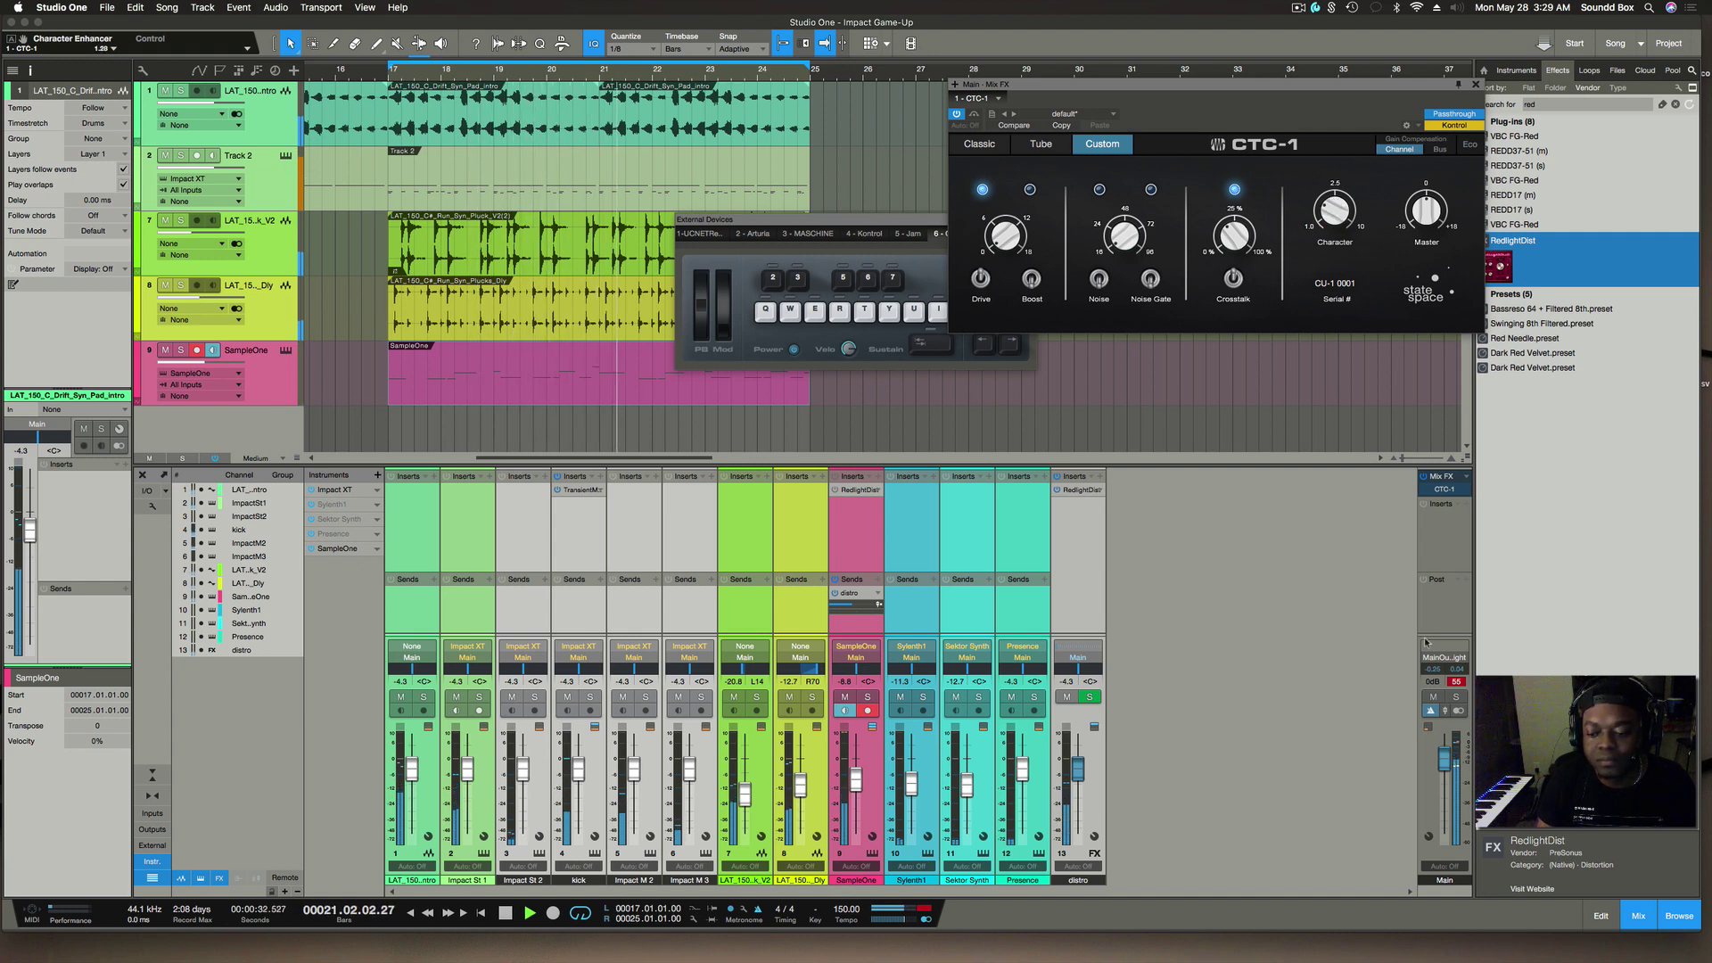
click(1456, 682)
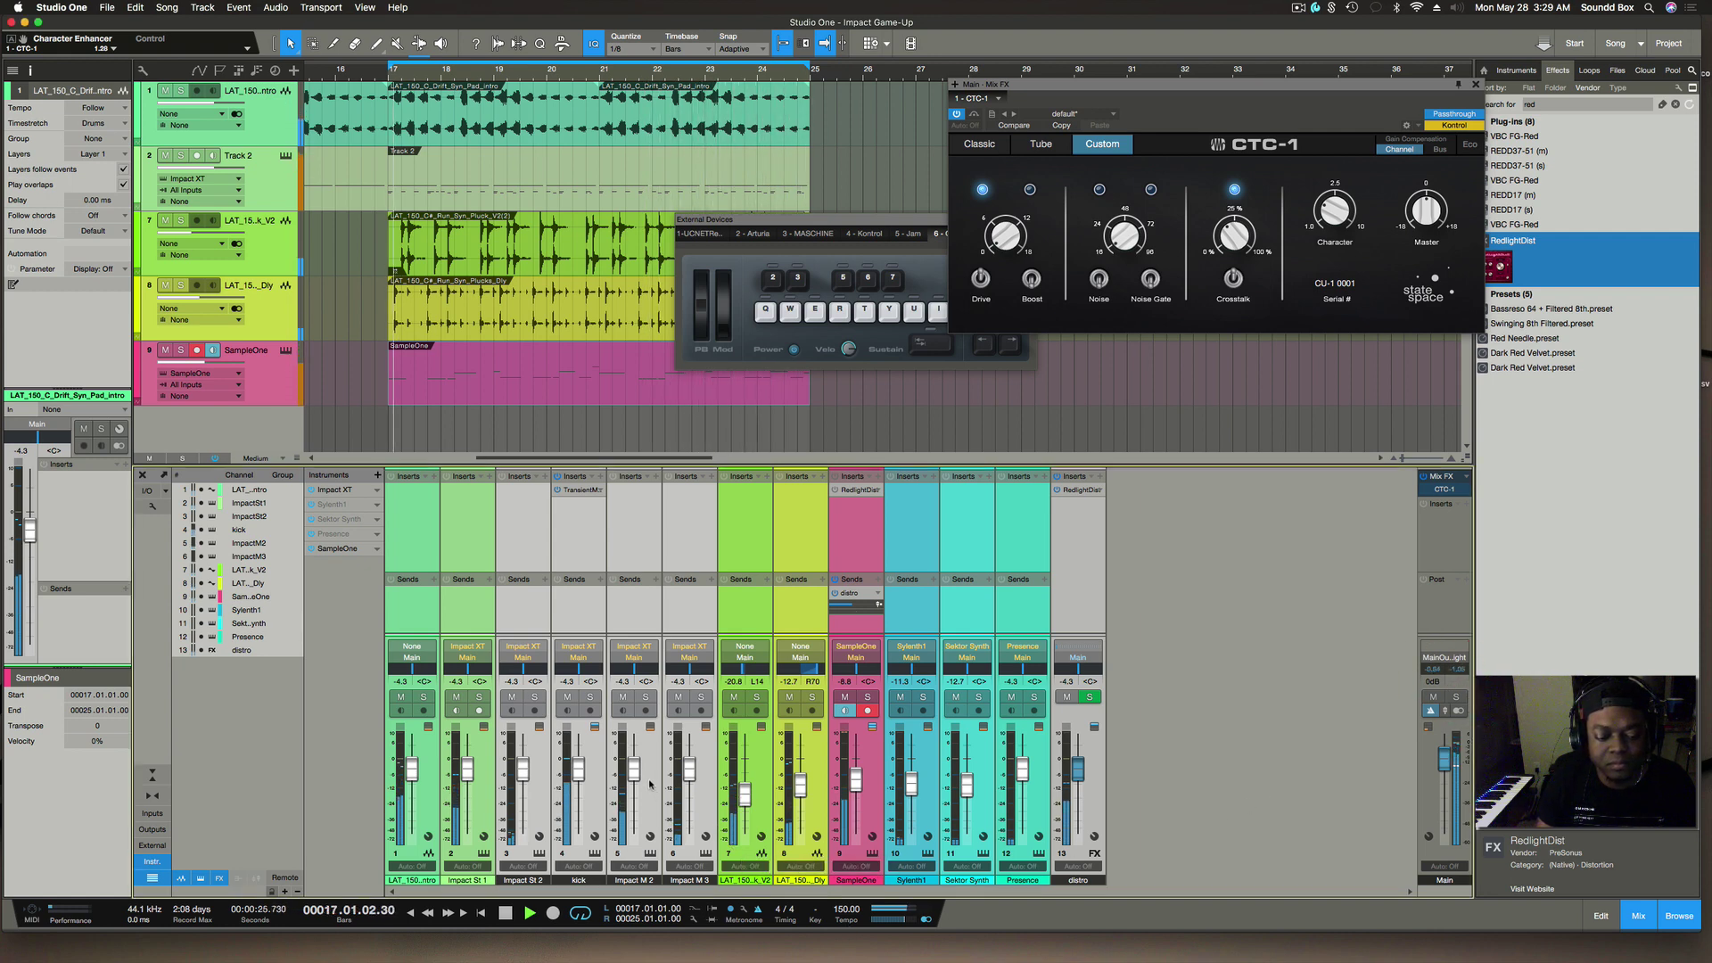
Check the Impact M 2 channel by soloing it briefly during playback, and pan it to R25.
click(647, 696)
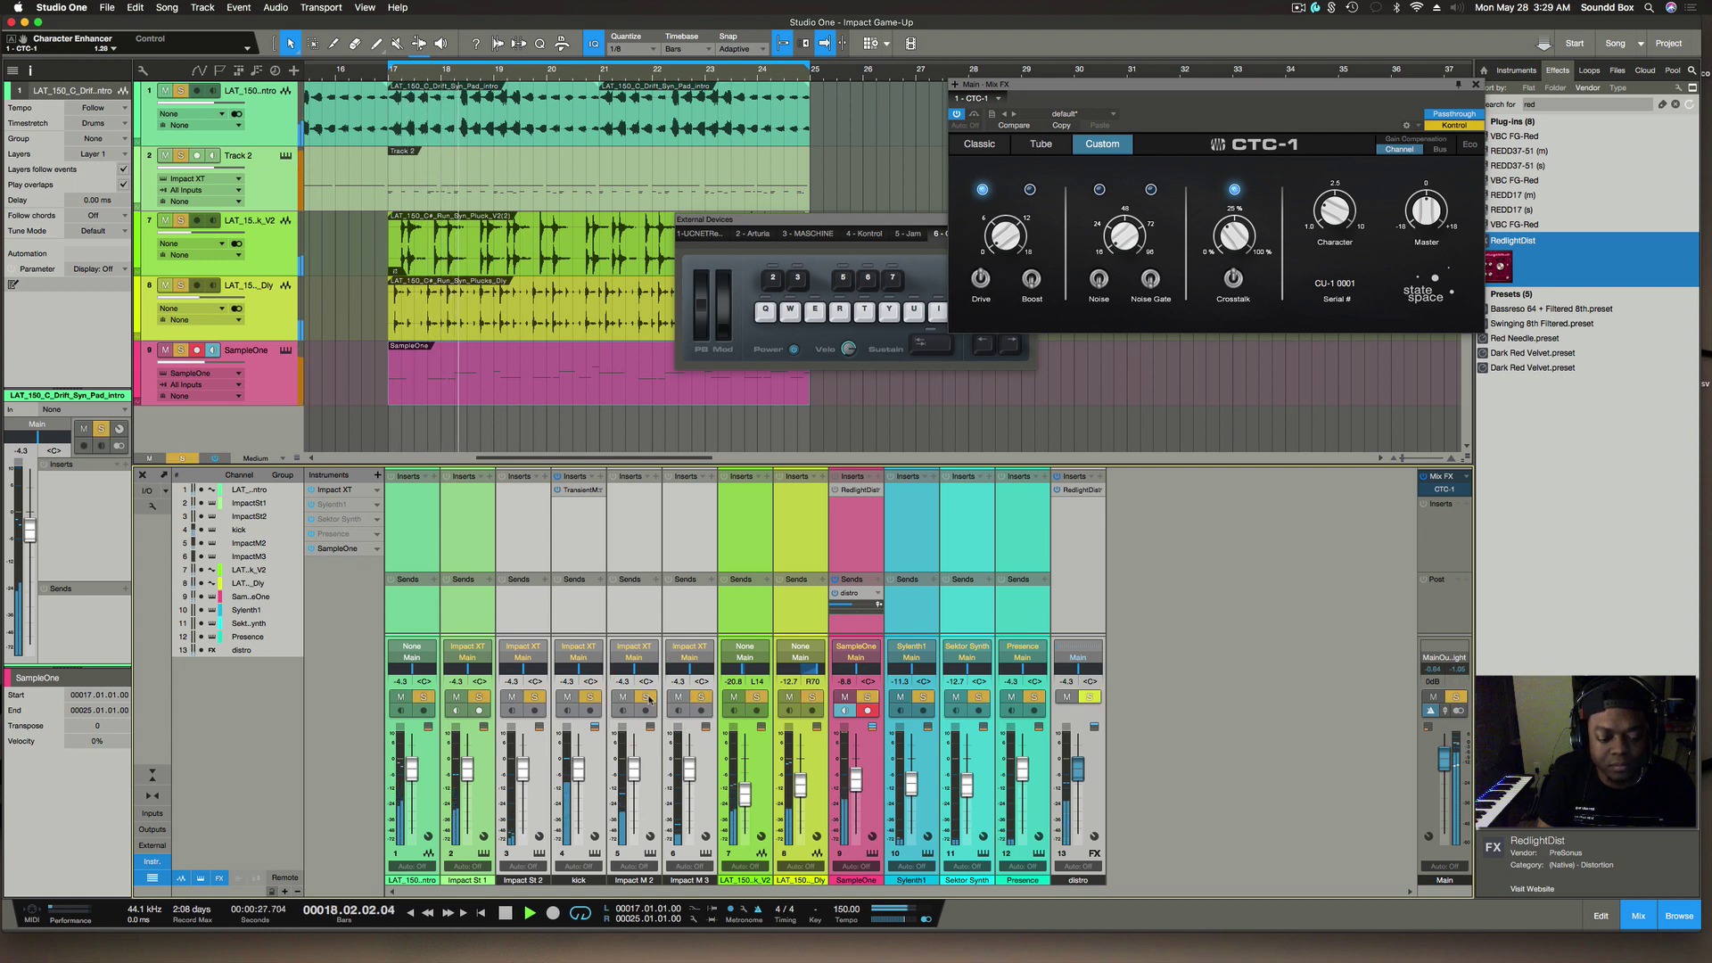
click(649, 698)
click(699, 761)
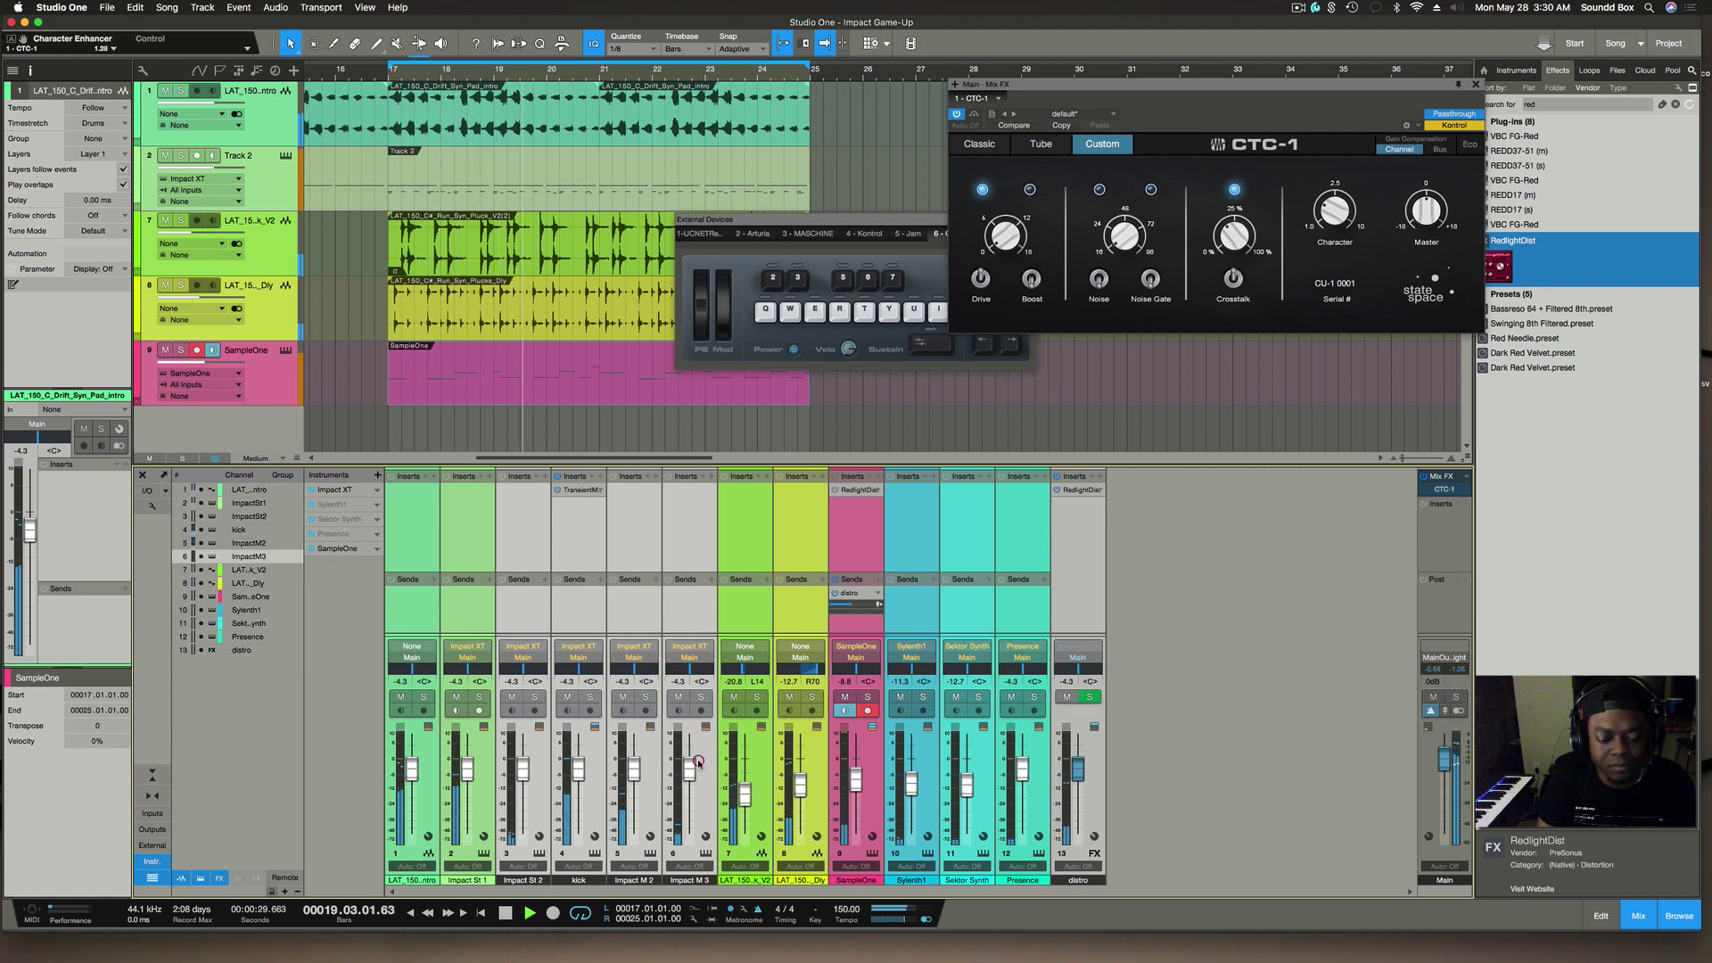
click(646, 697)
click(646, 698)
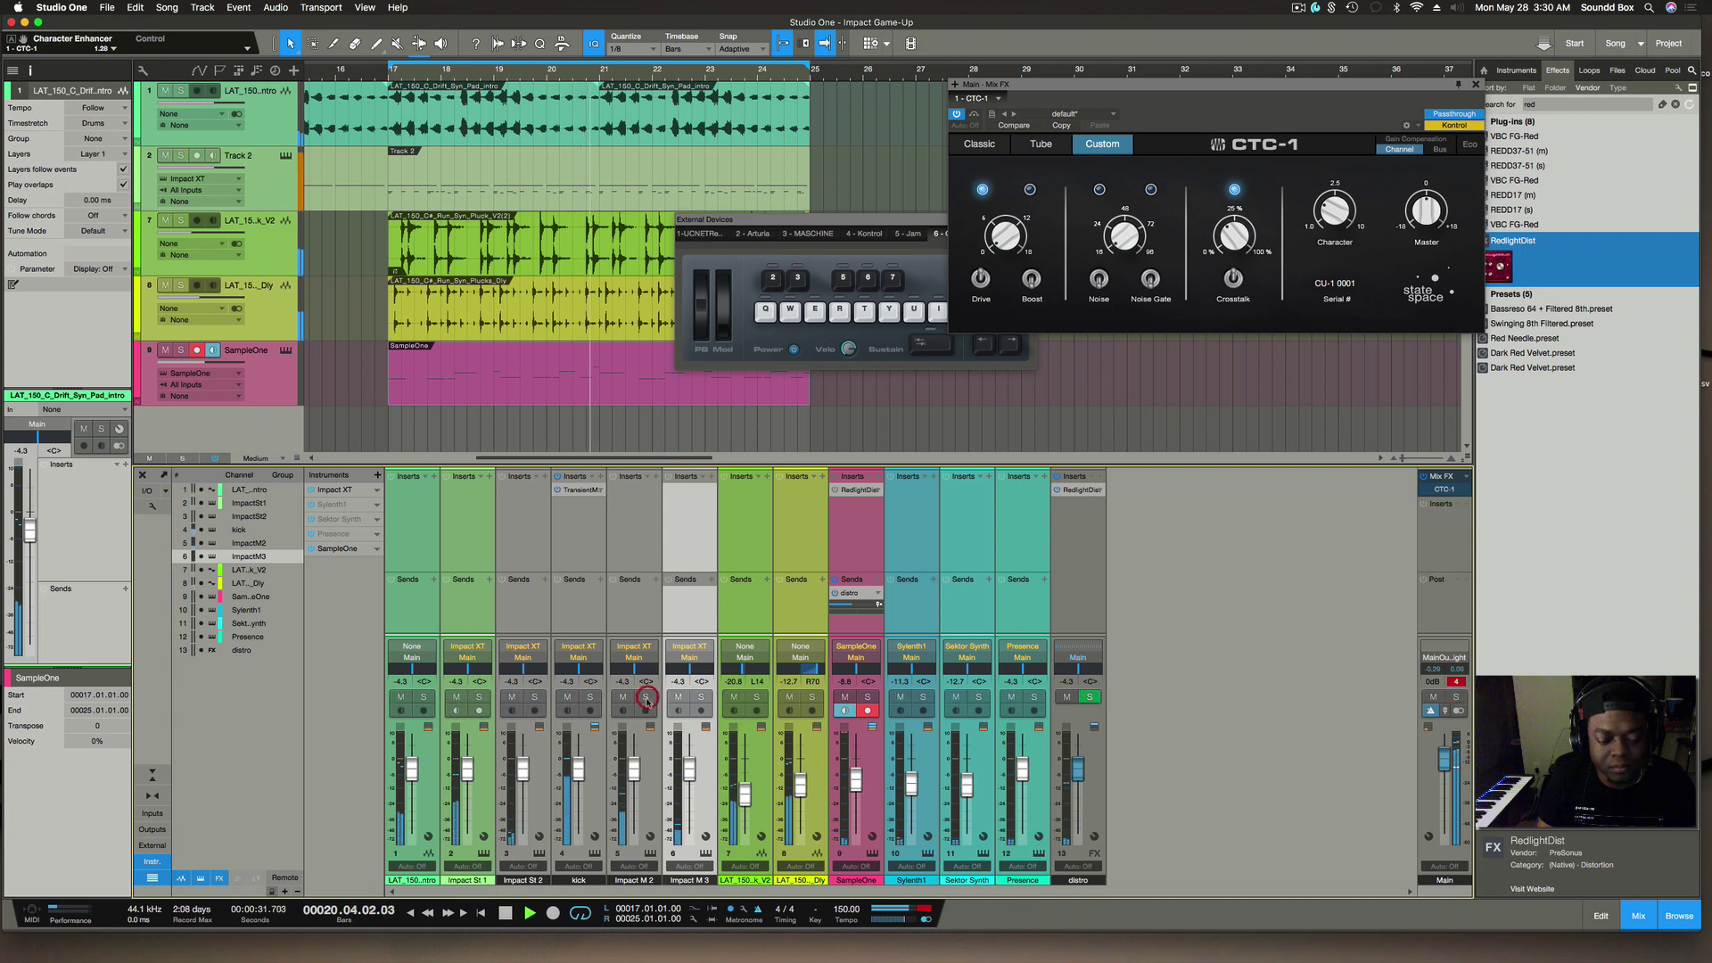
drag(634, 670, 642, 674)
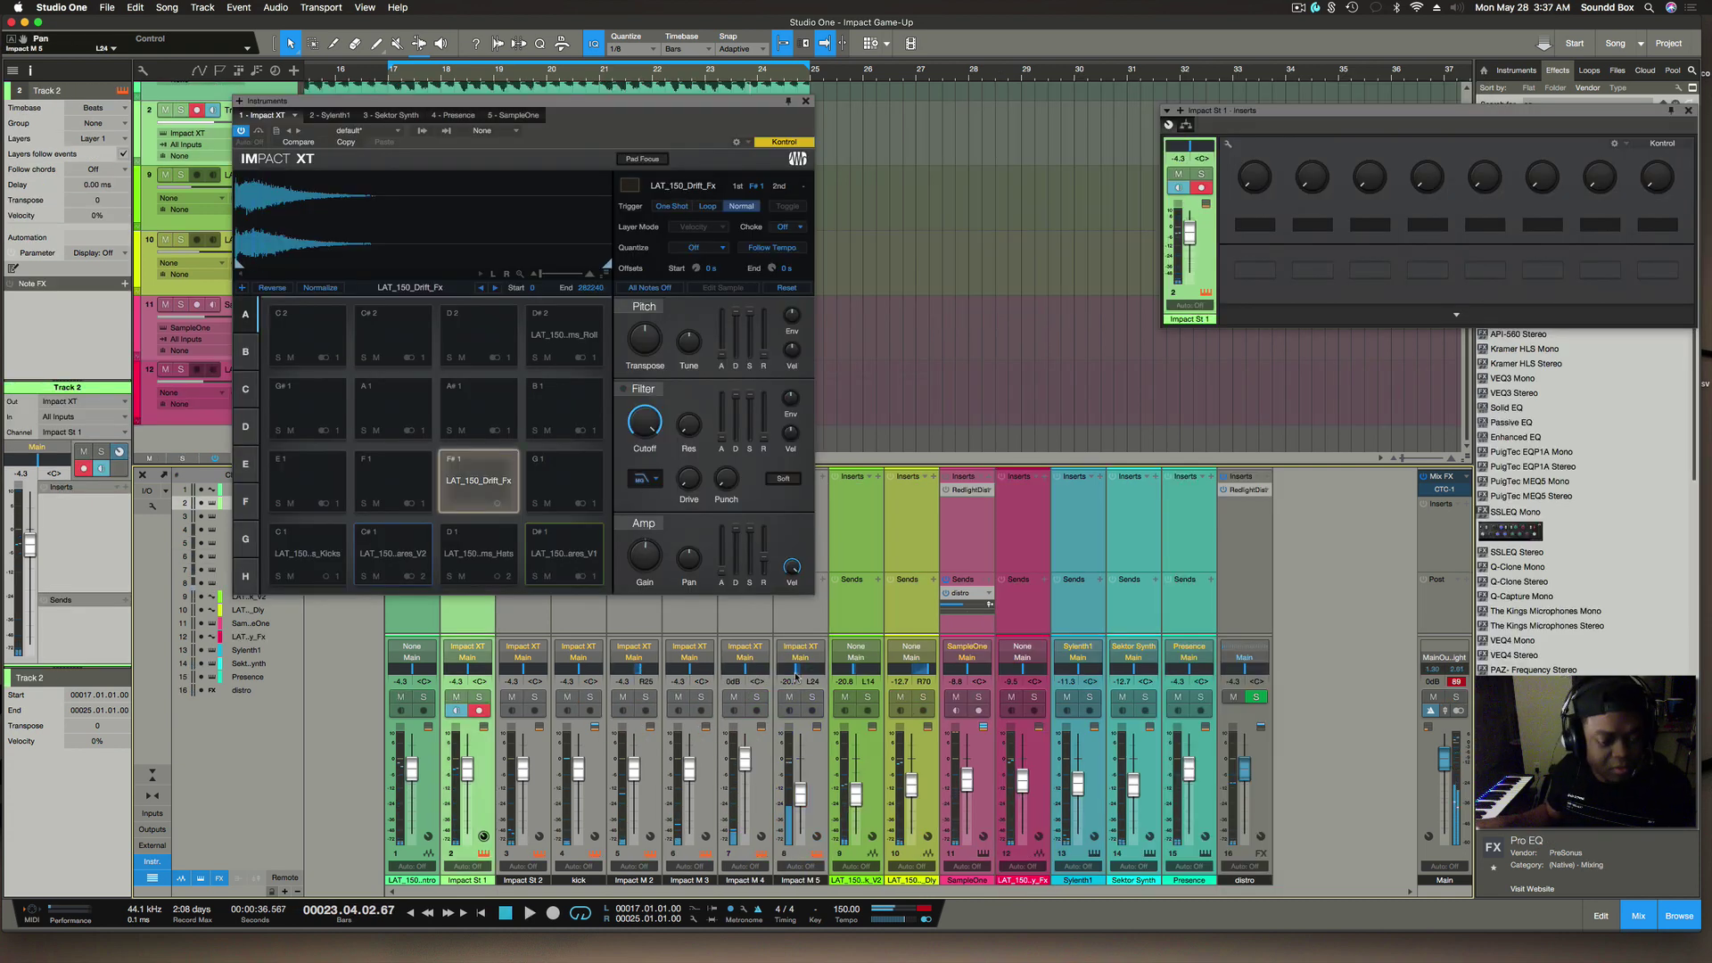
Record Impact XT pad hits onto Track 2 over the looped section with the mixer hidden.
key(KP_Multiply)
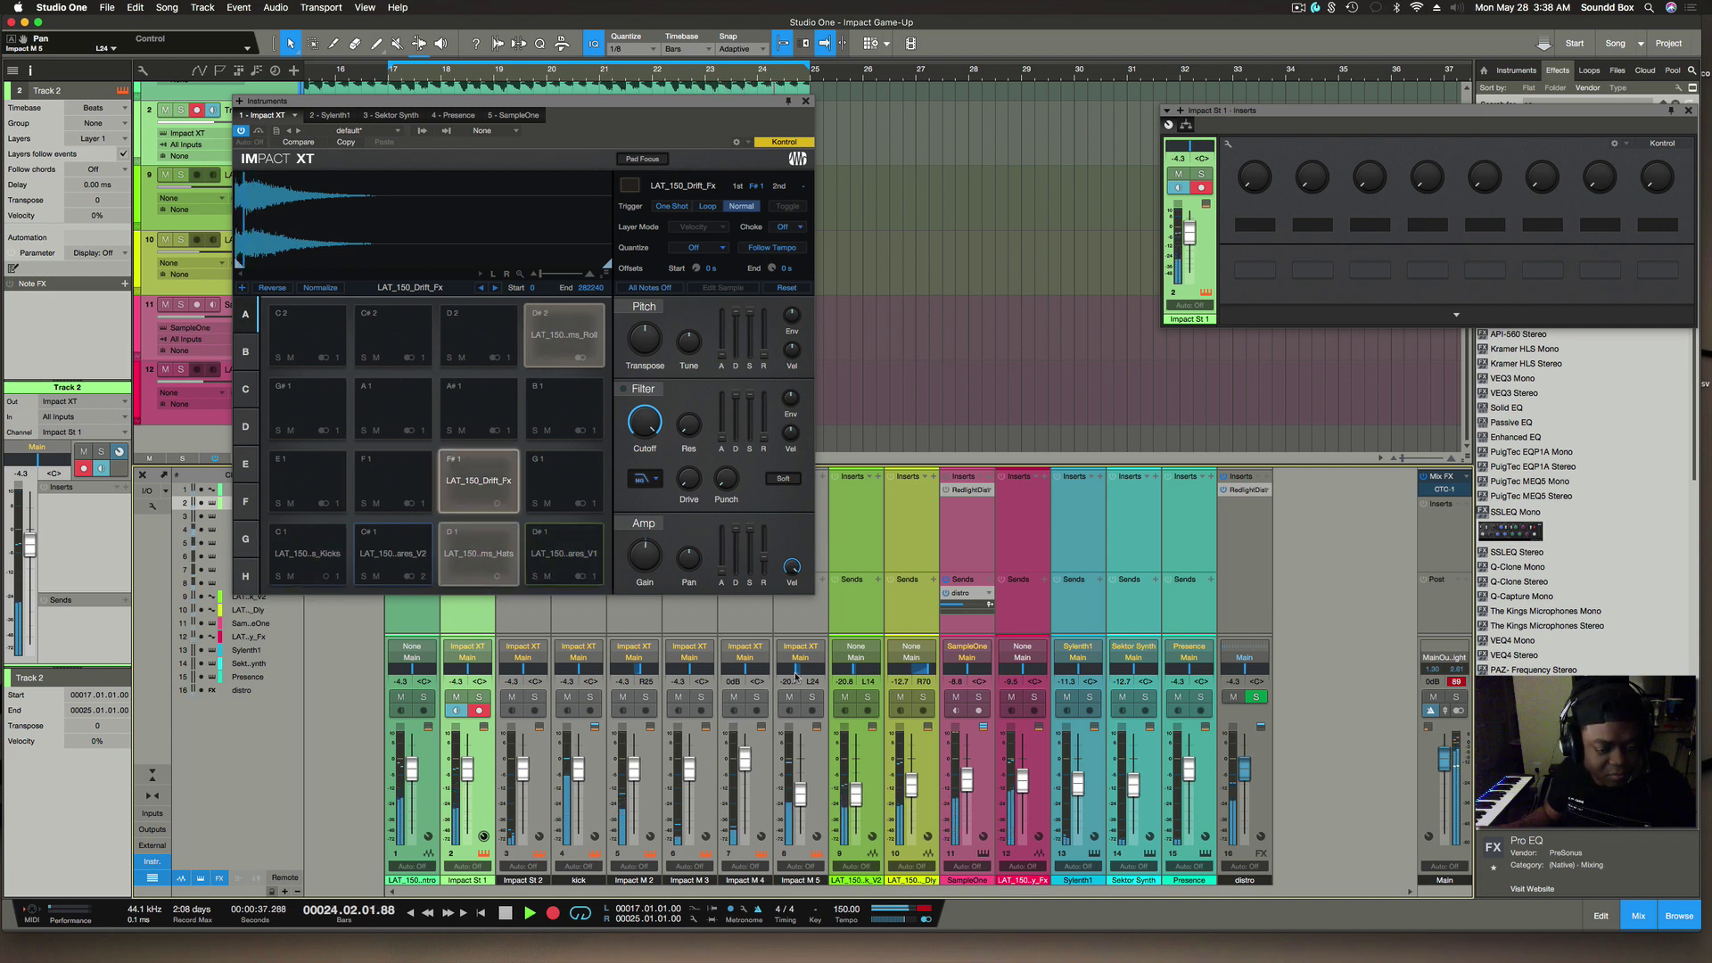
key(F3)
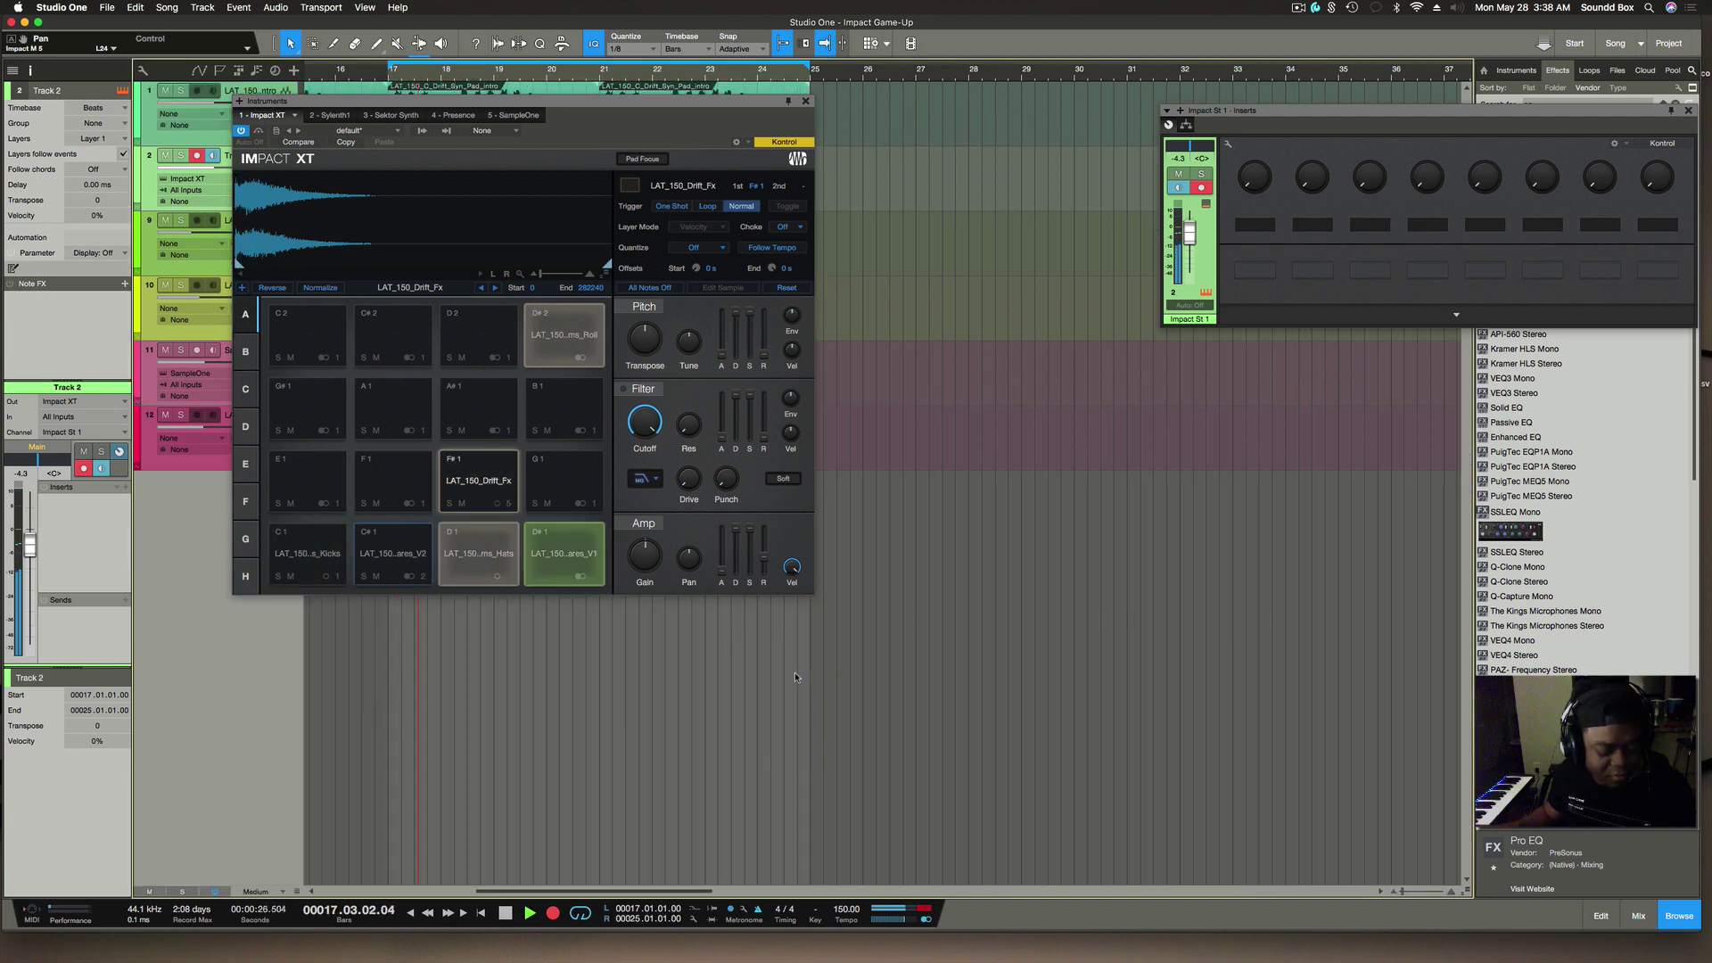
key(F3)
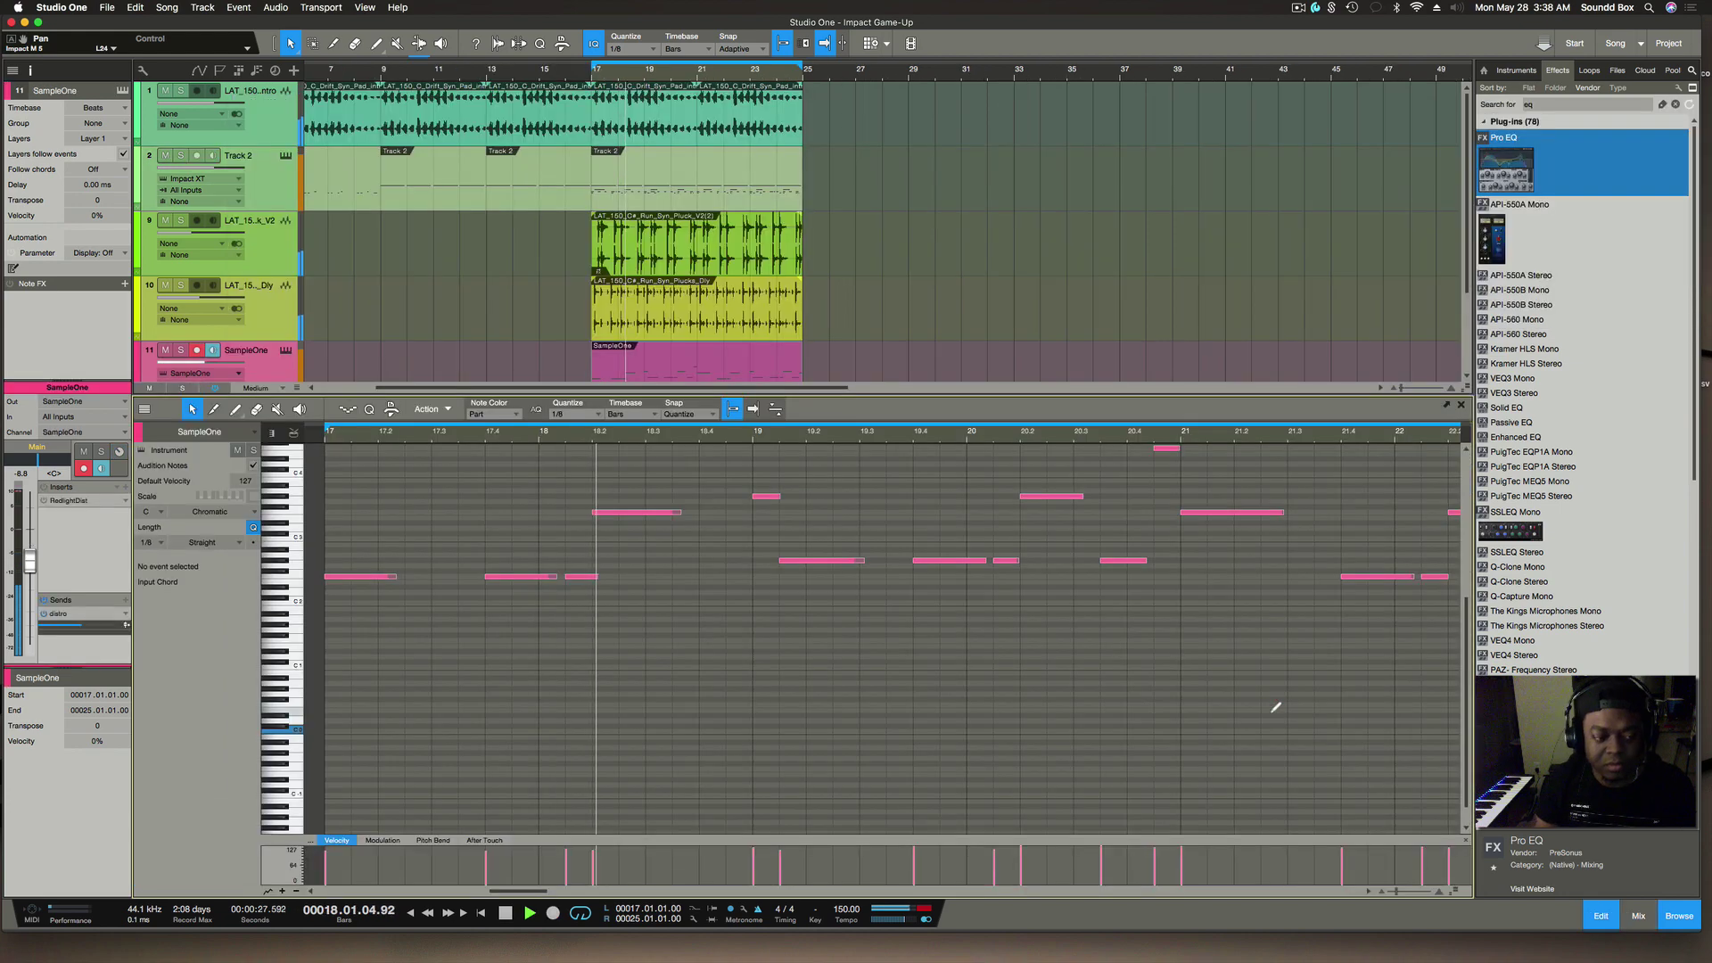
Delete the short F3 note at the very end of the SampleOne part and stop playback.
key(z)
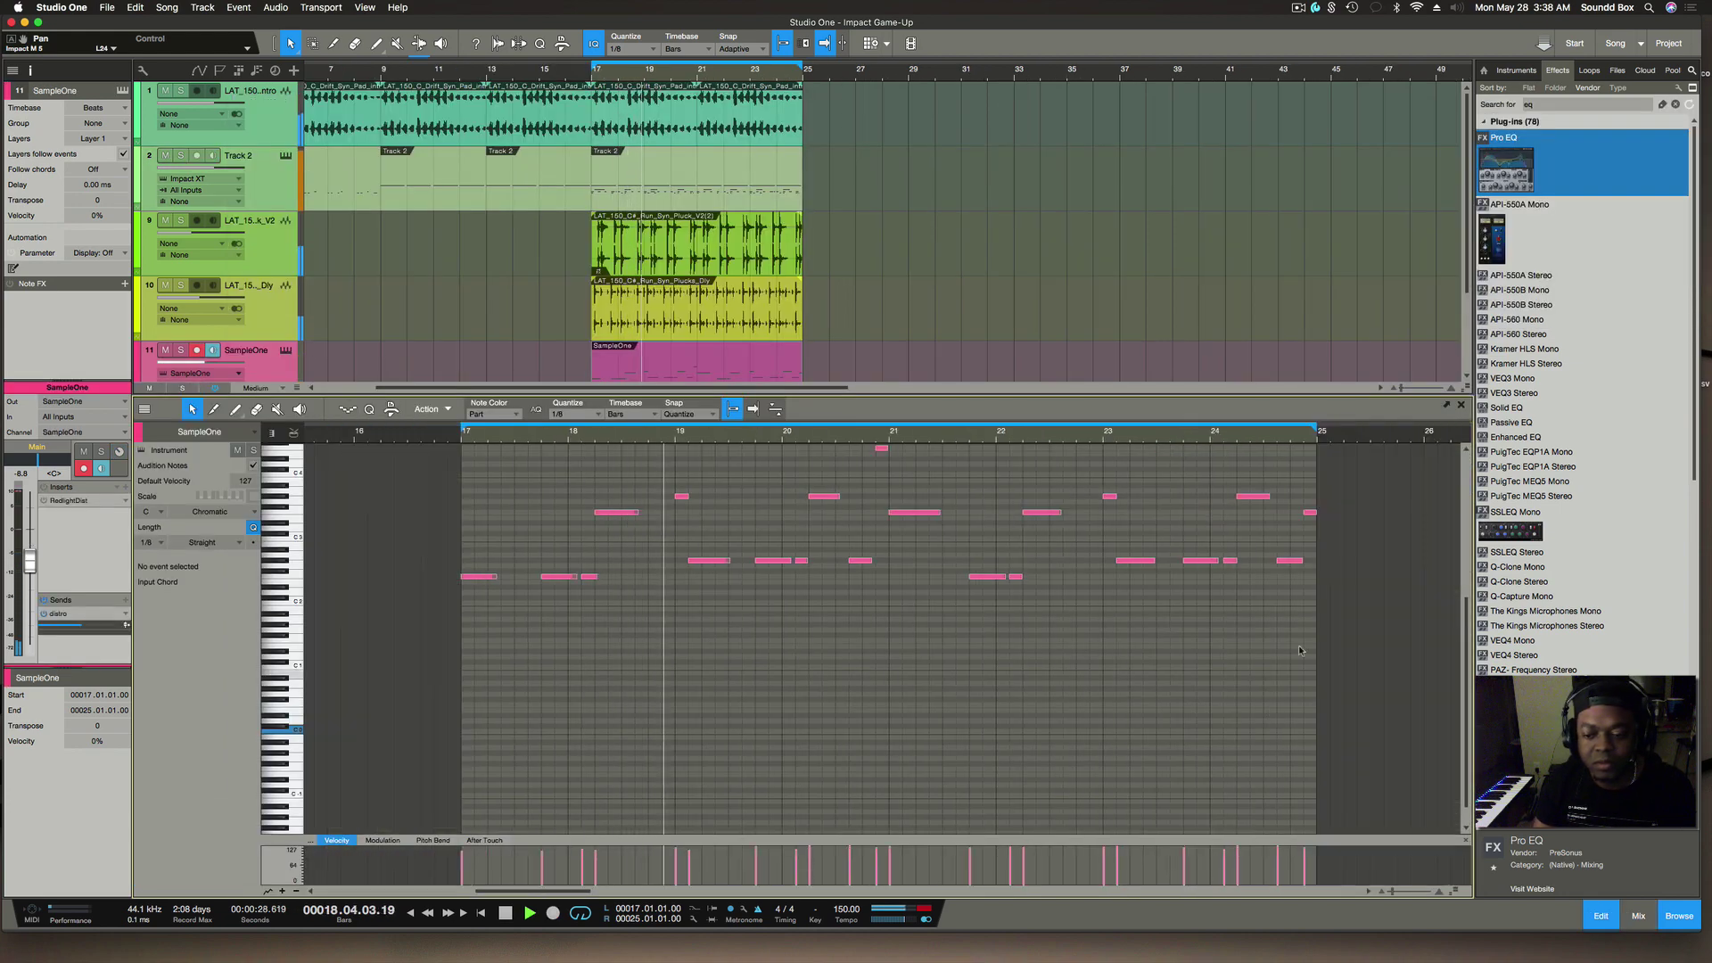
click(1308, 514)
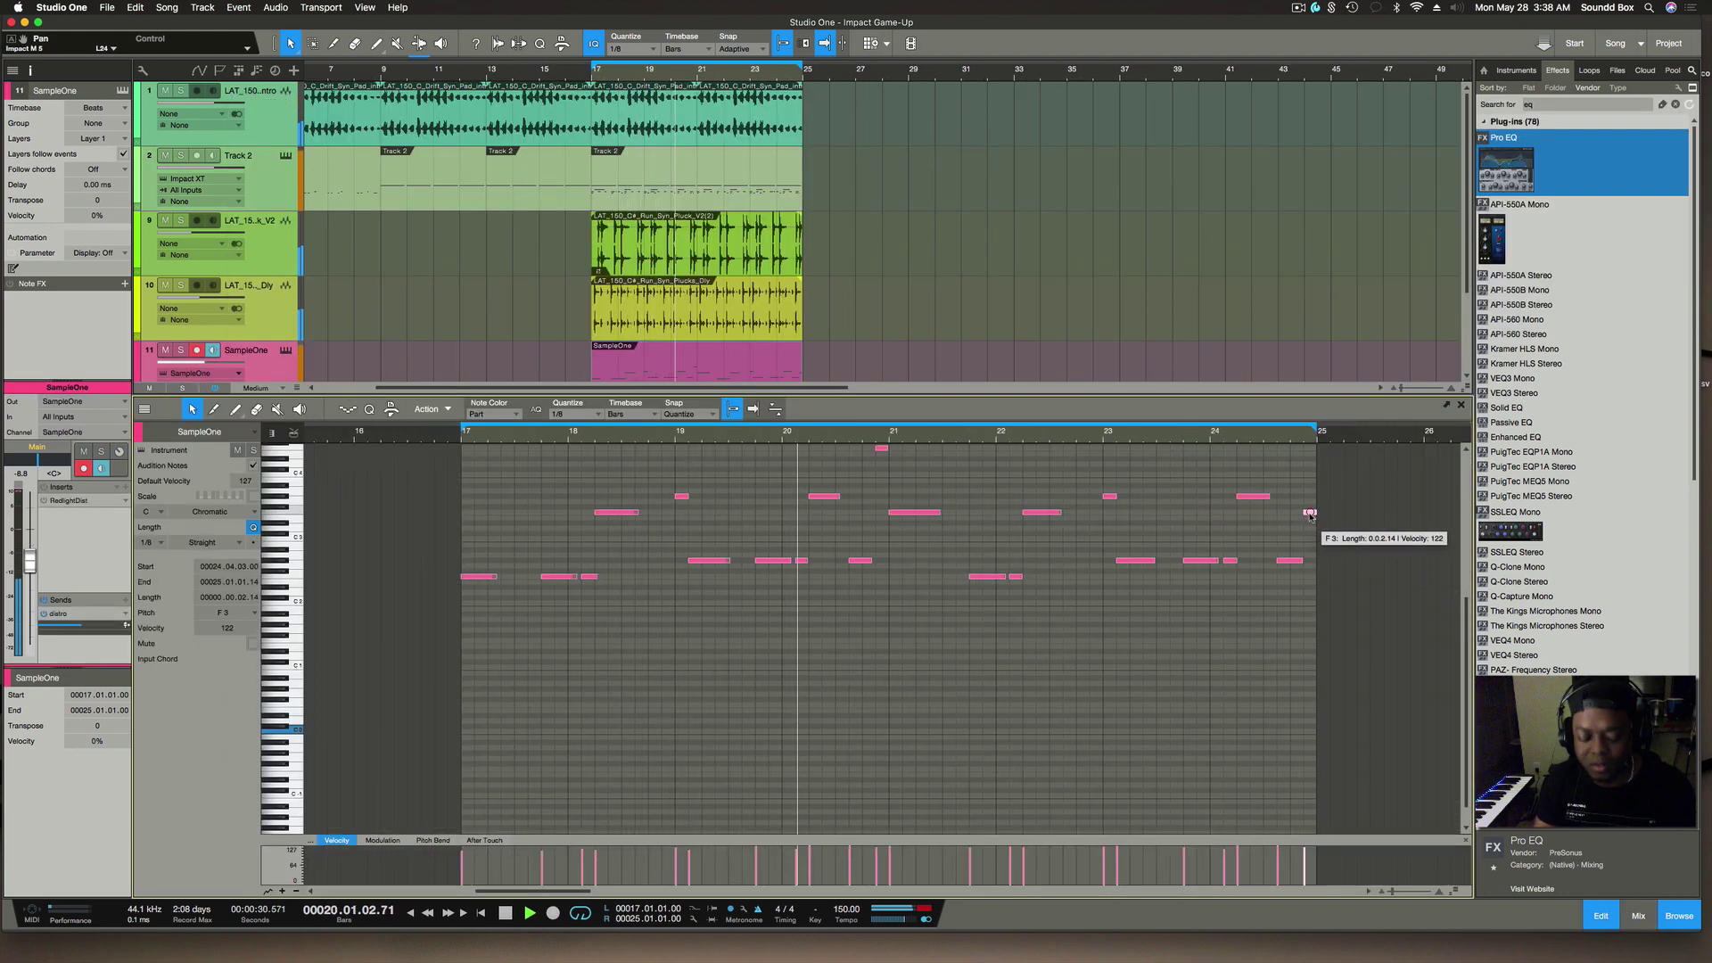
key(Delete)
key(space)
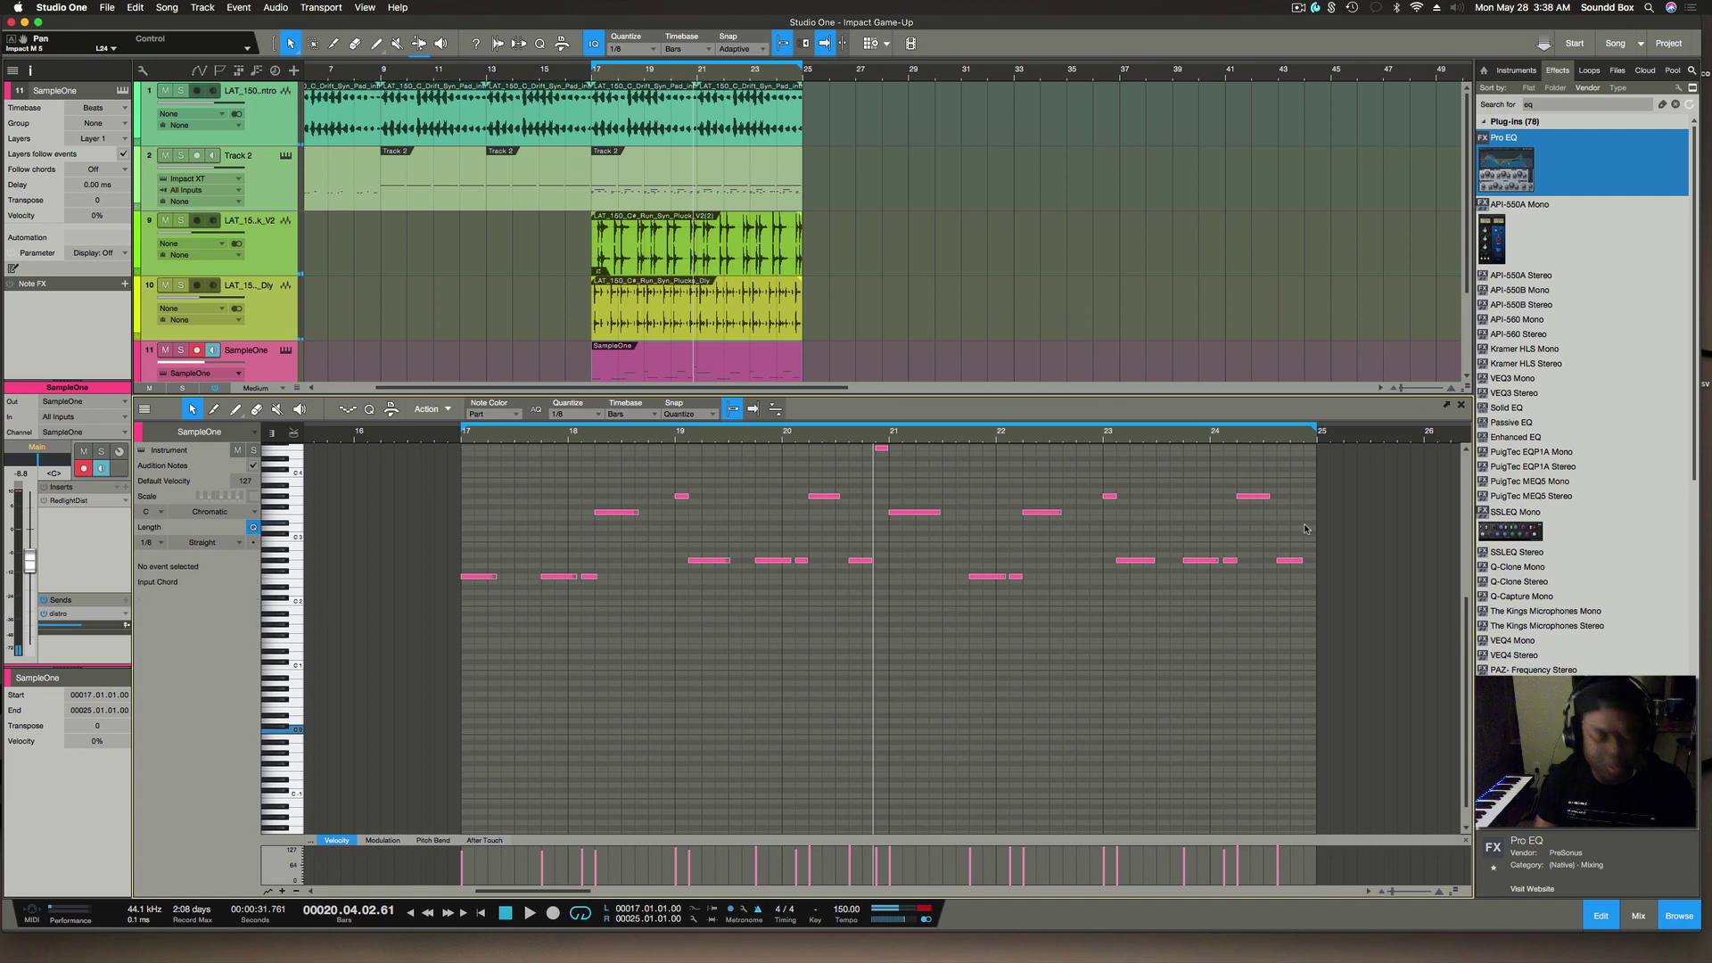
Remove double notes from the whole SampleOne part with the Delete Notes musical function, and deselect the notes.
key(super+a)
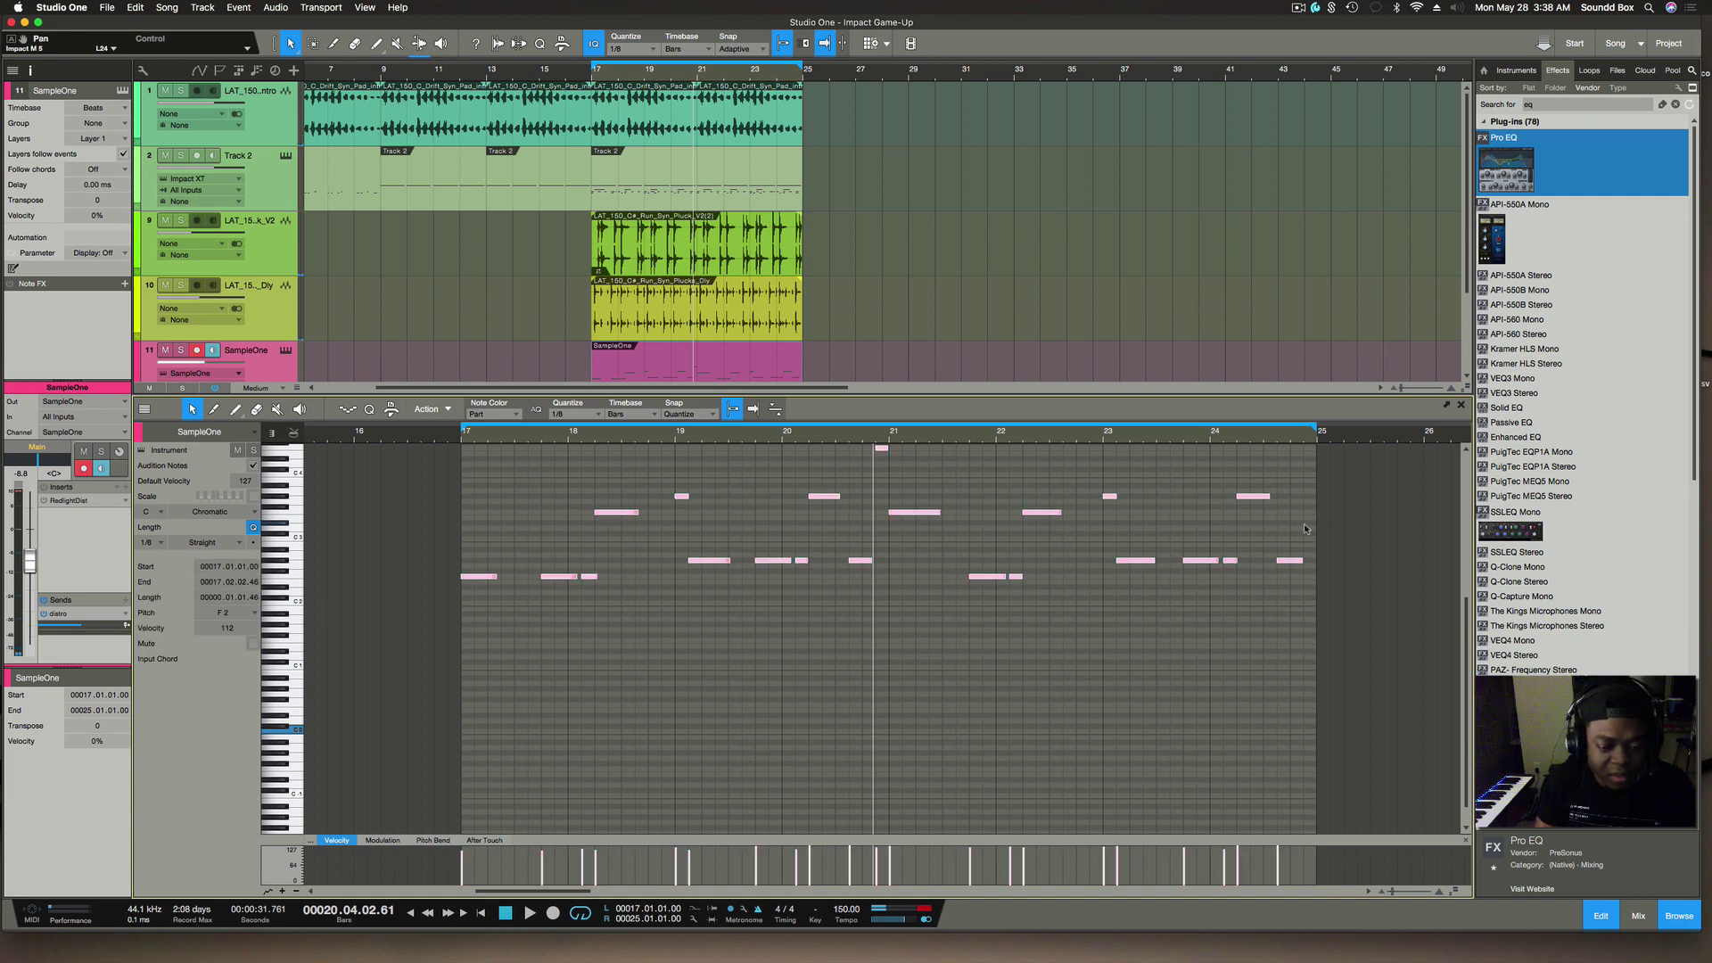
right_click(992, 578)
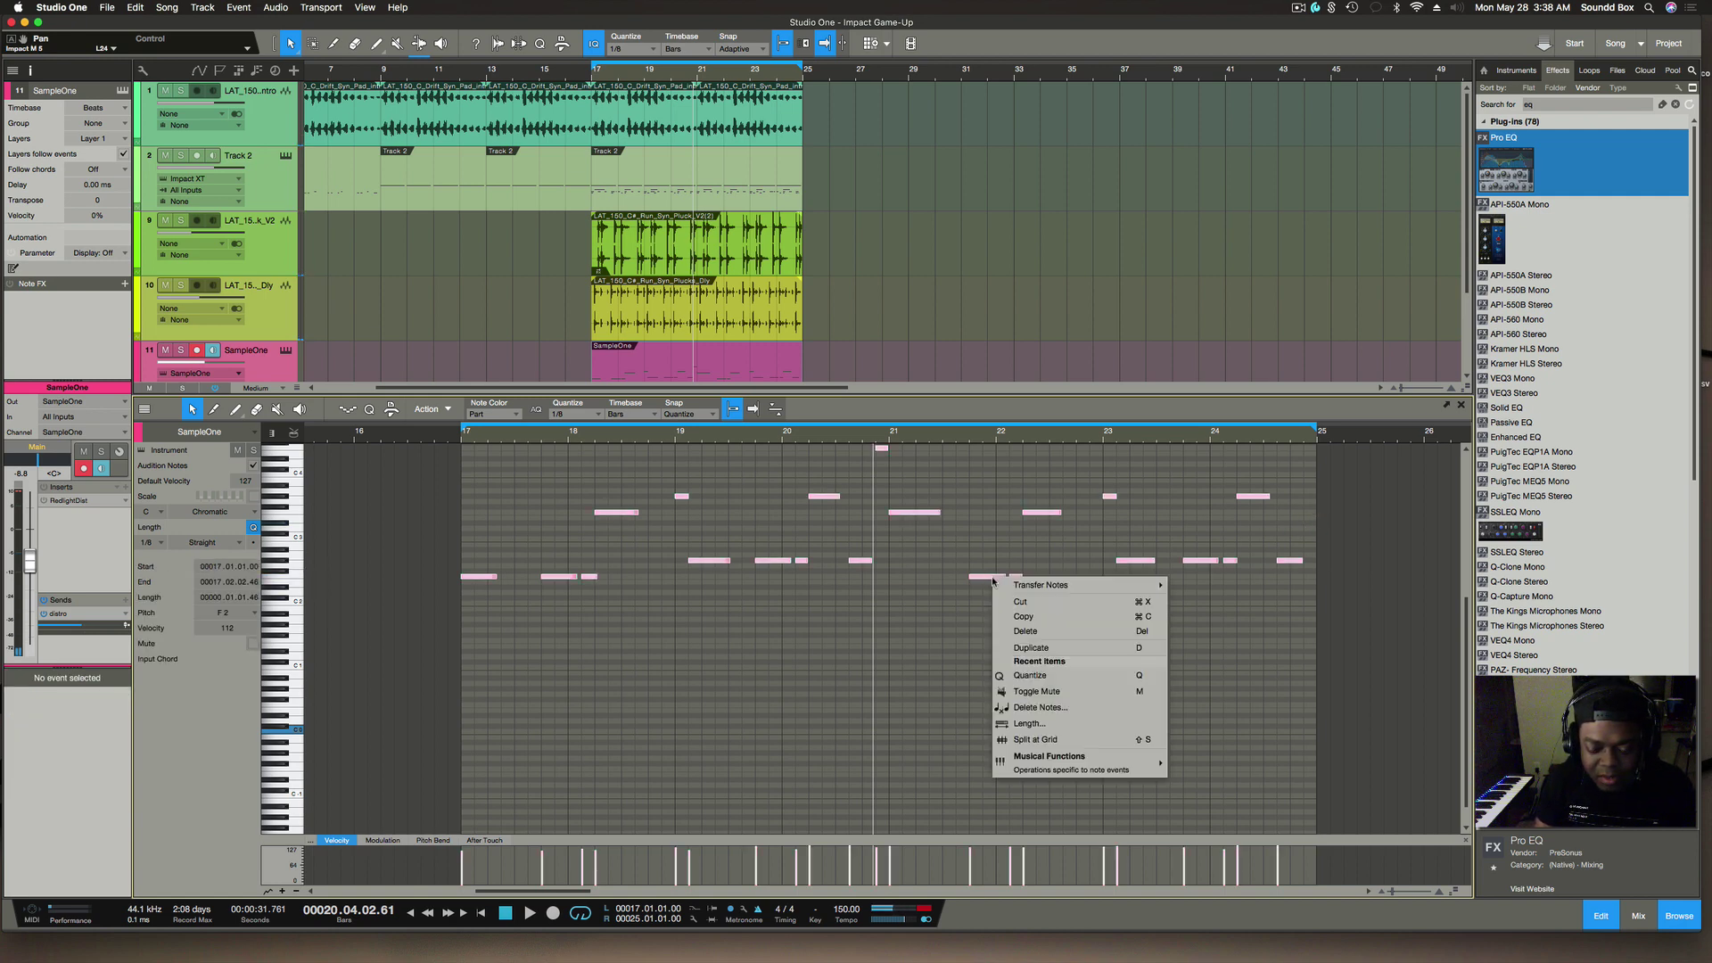
mouse_move(1046, 771)
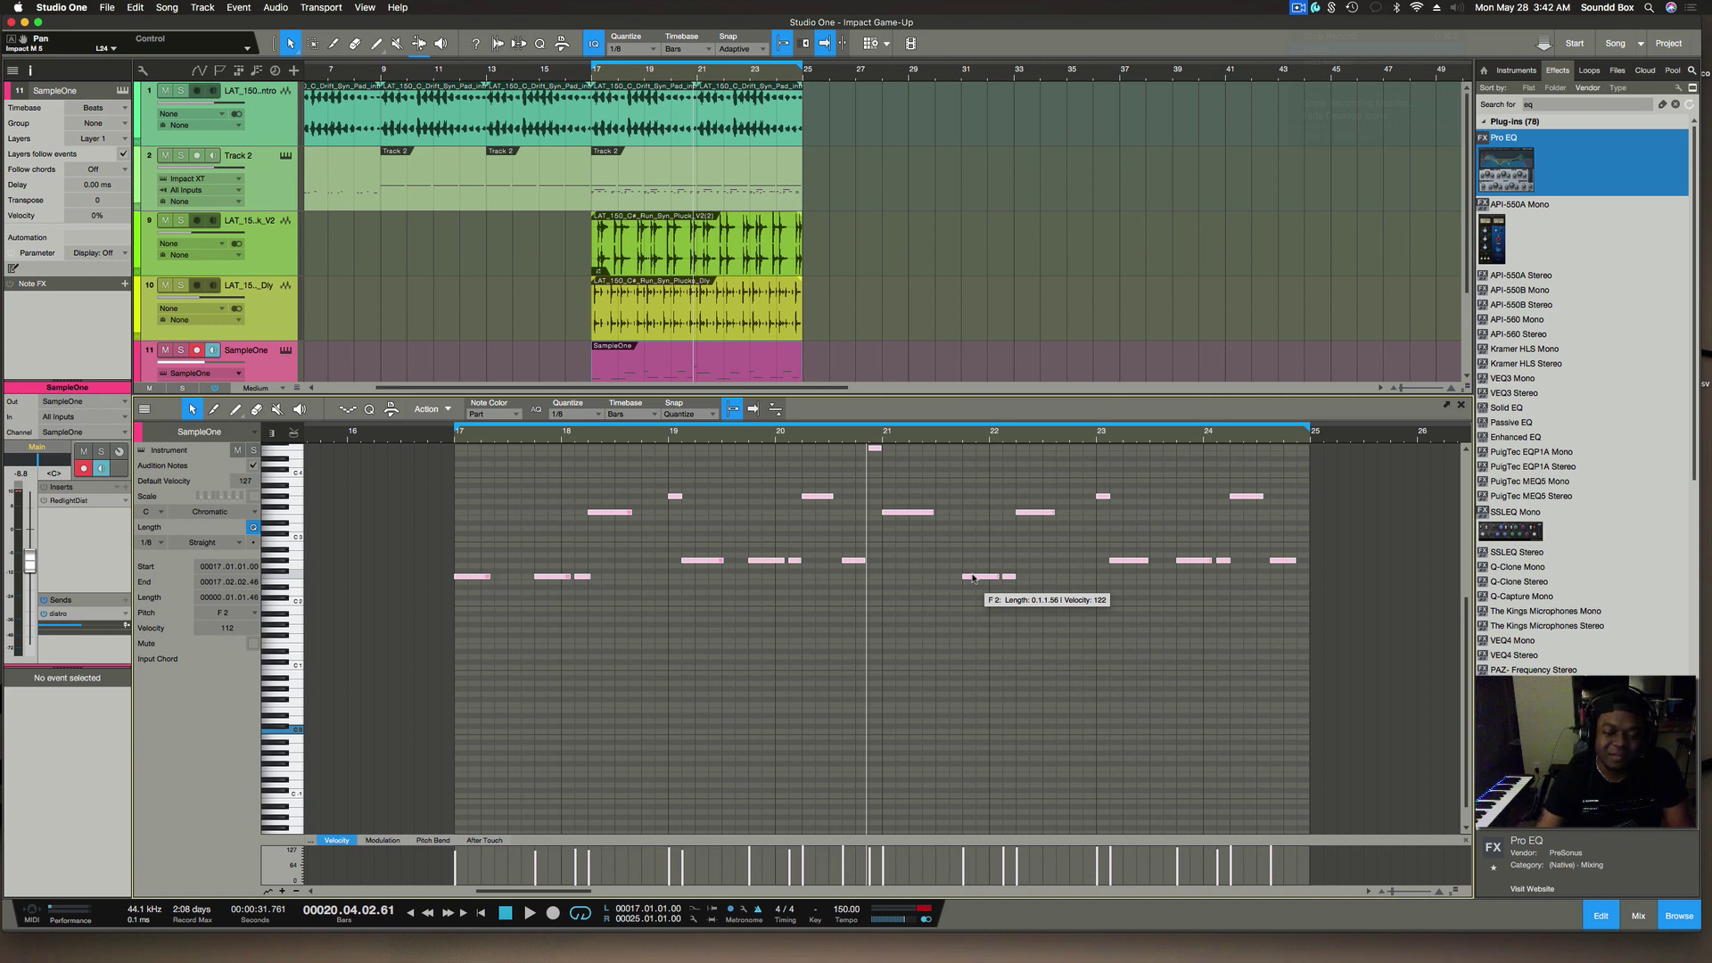
right_click(973, 578)
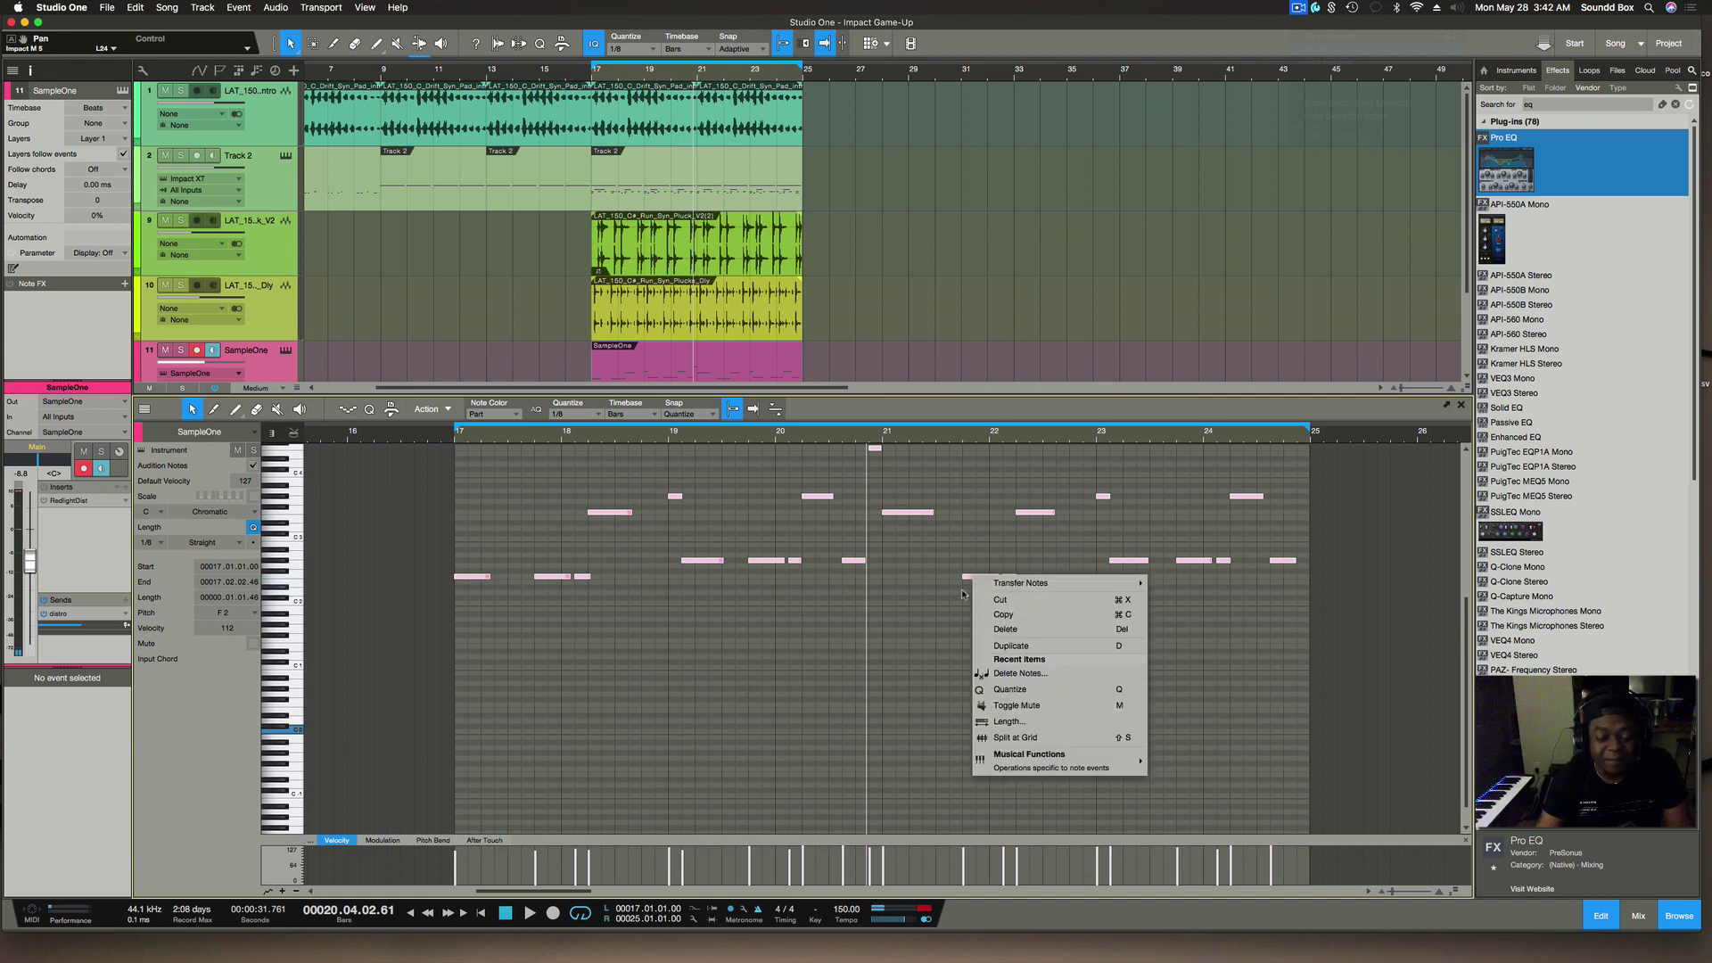
mouse_move(1037, 763)
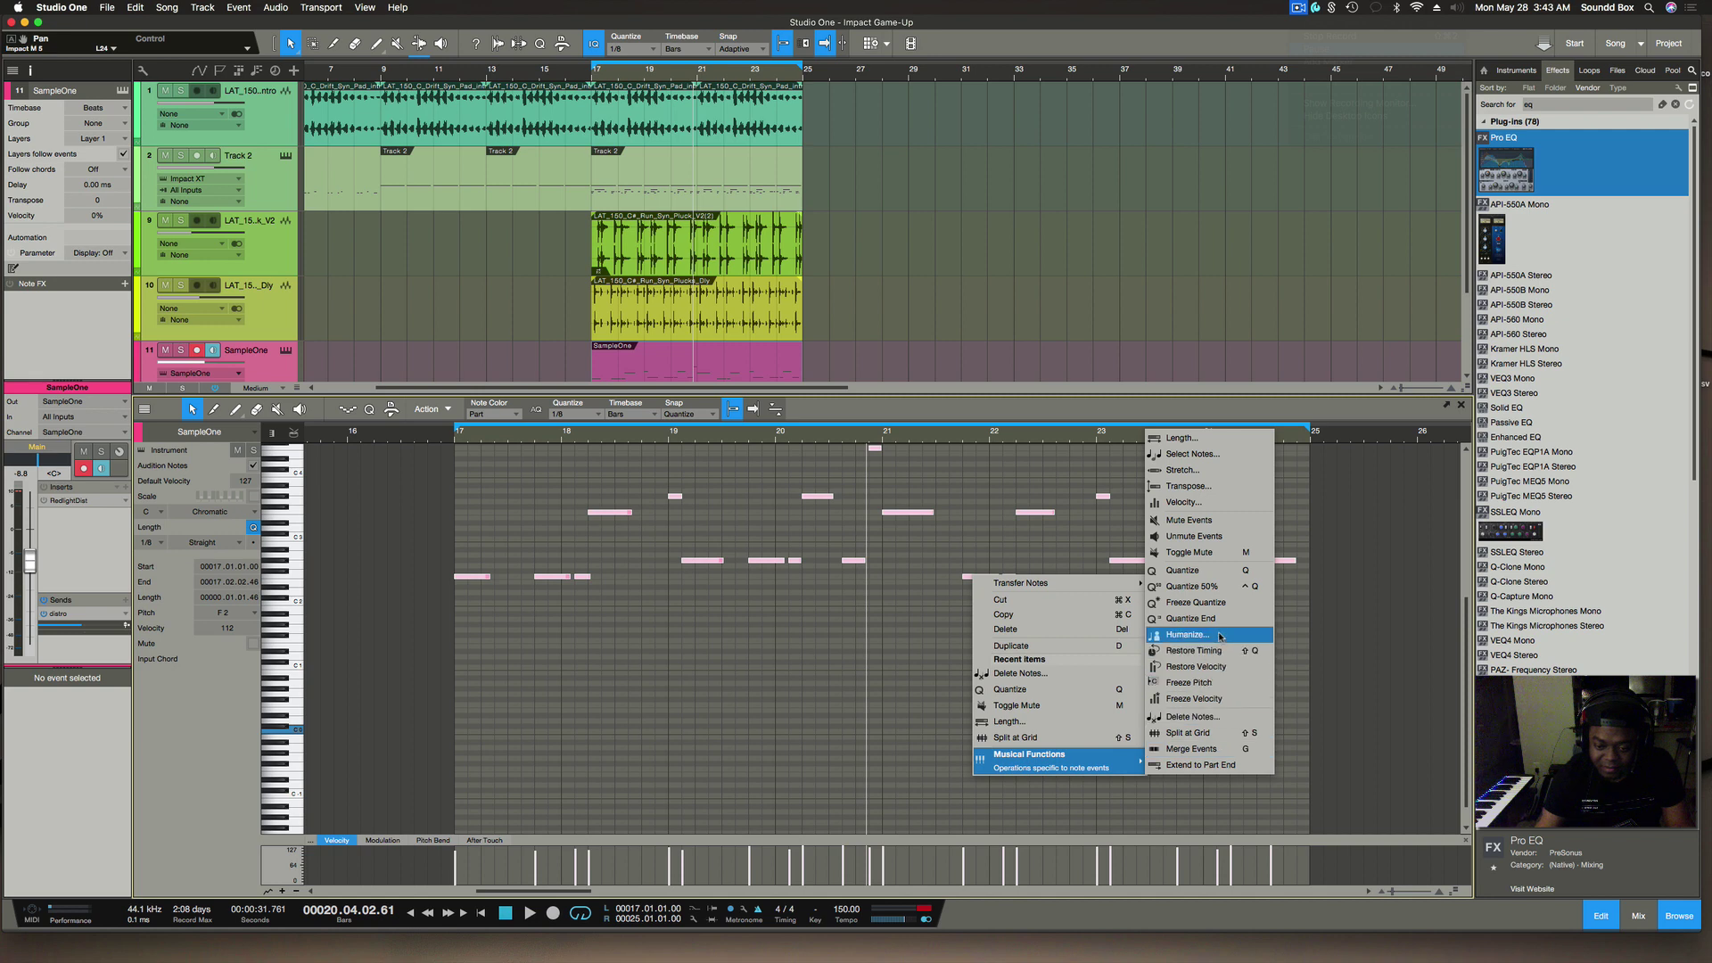
click(1211, 719)
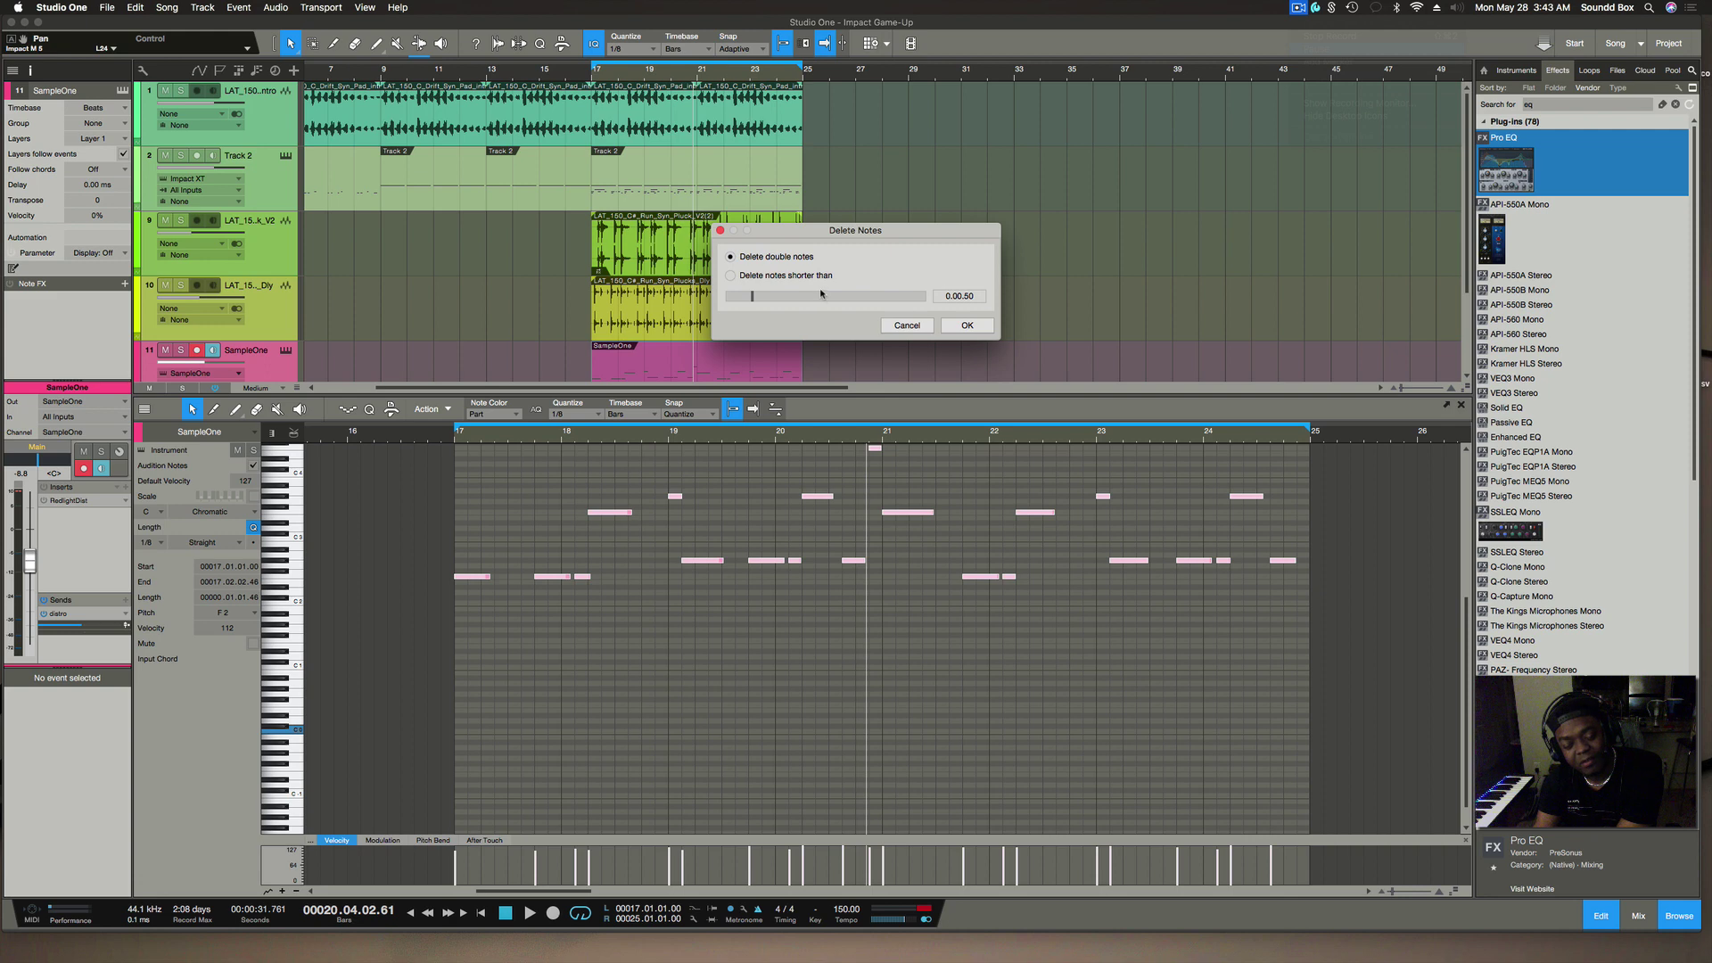
click(954, 325)
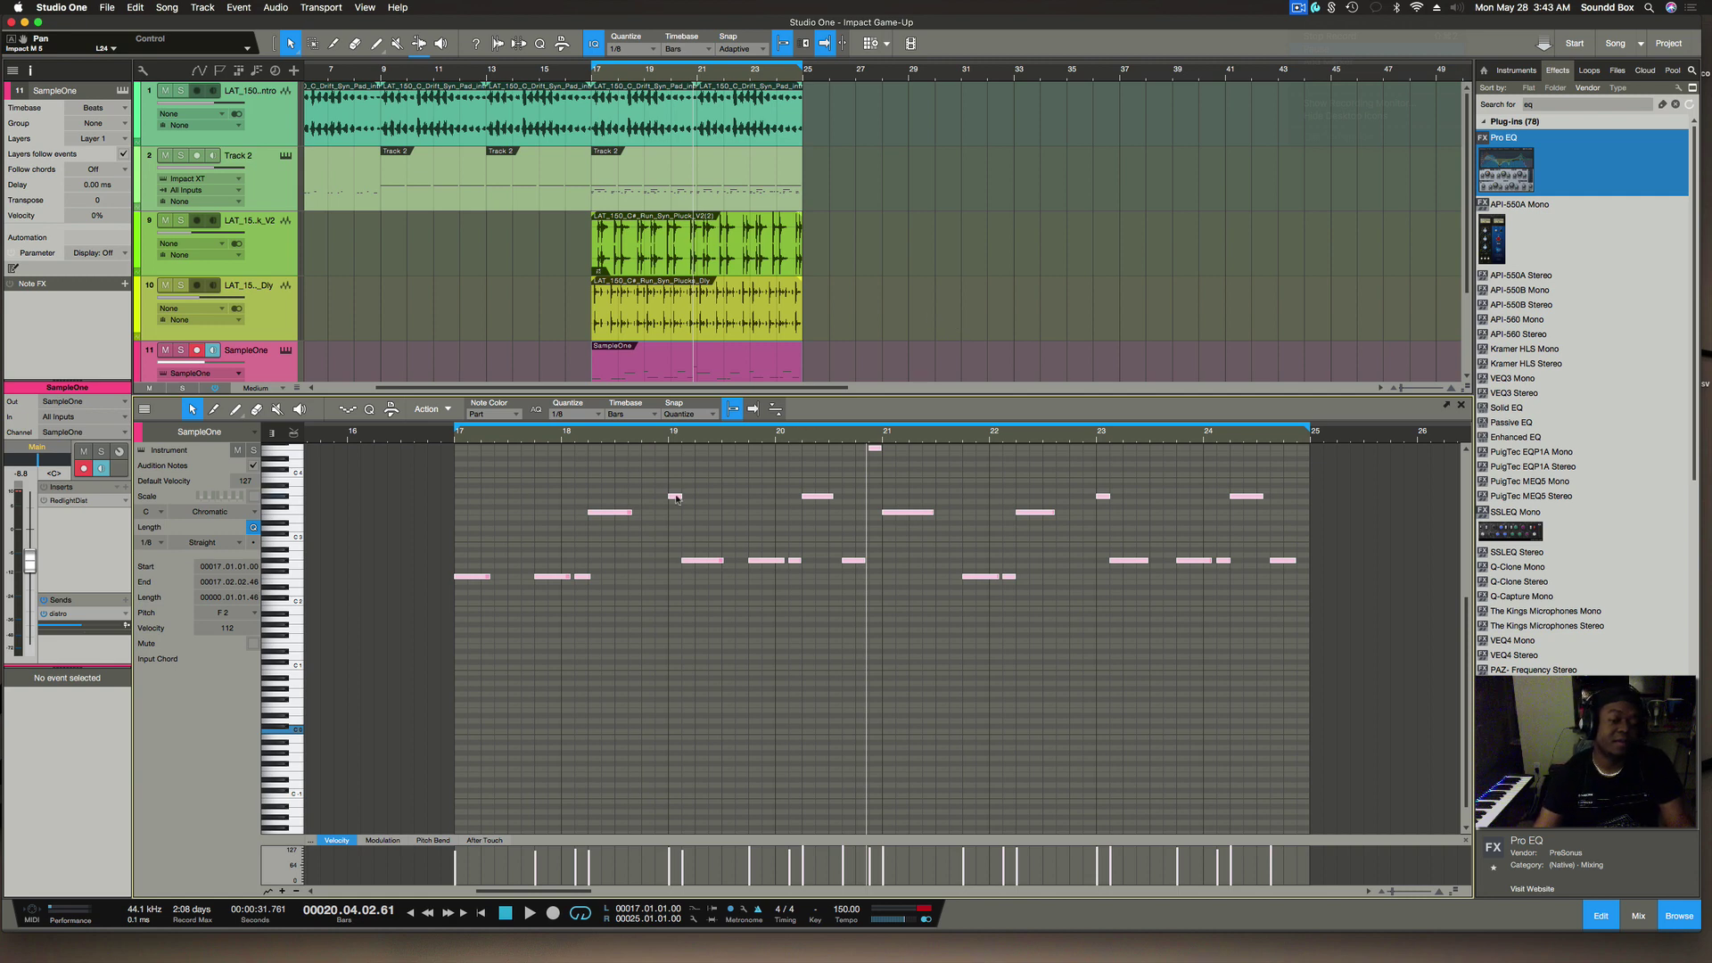
click(713, 493)
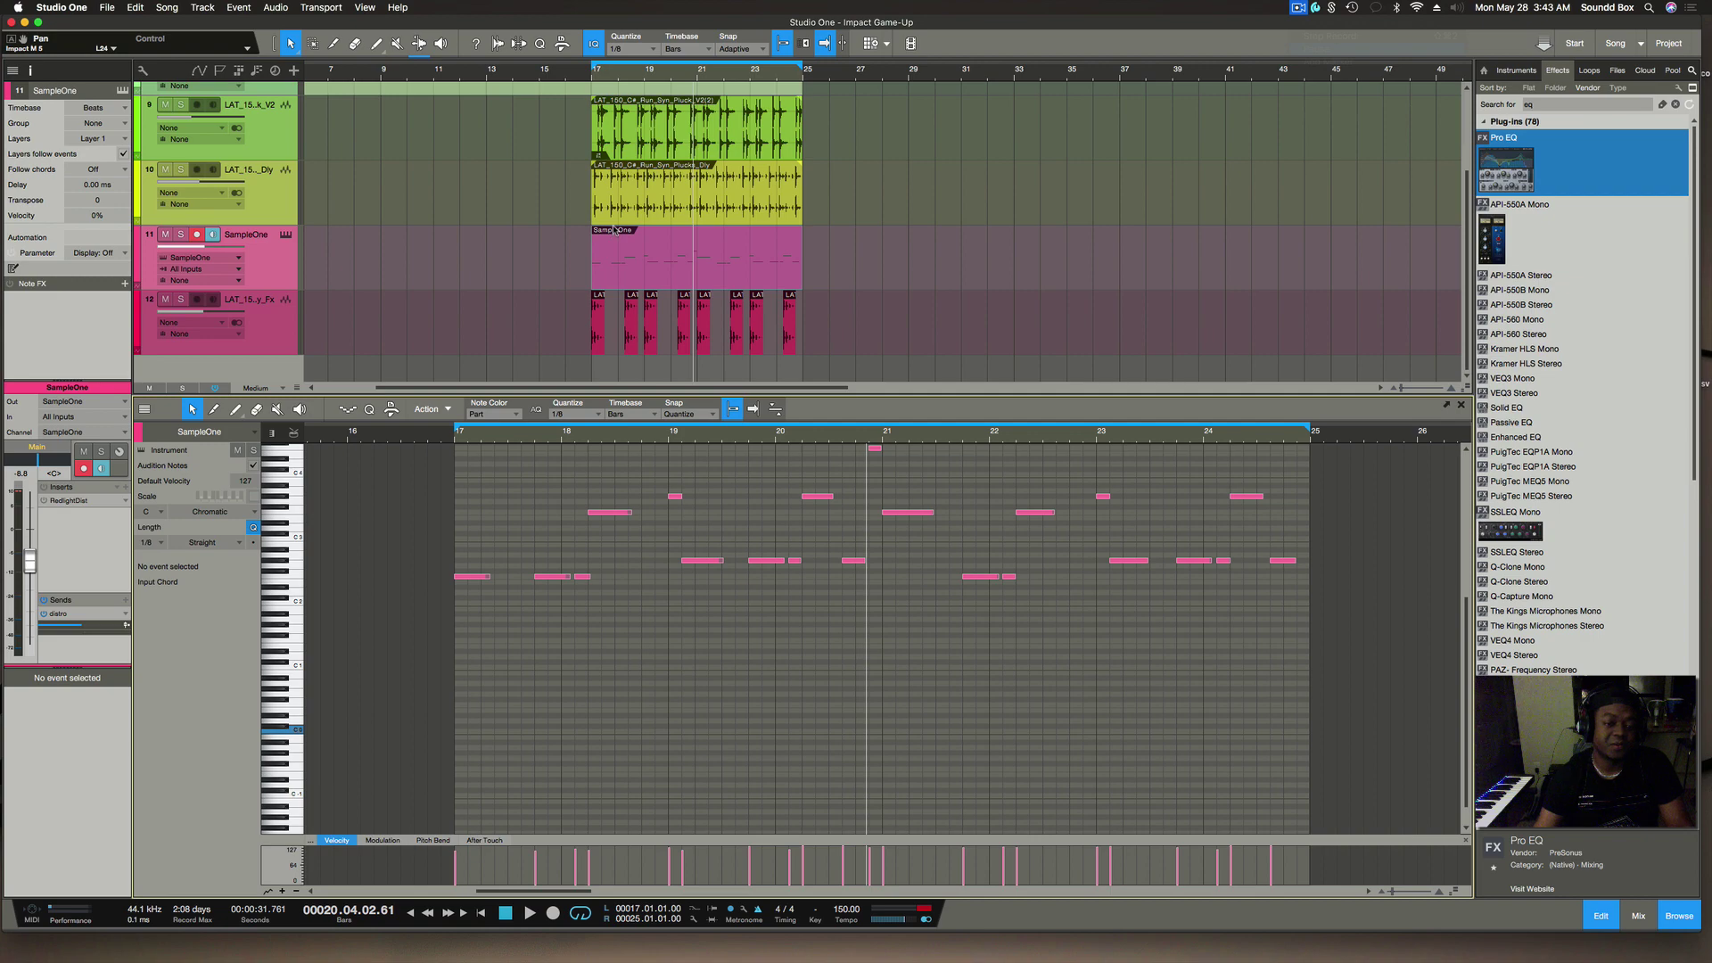
Insert Pro EQ on Track 2's Impact St 1 channel during playback, stop, and show the tracks' automation.
key(space)
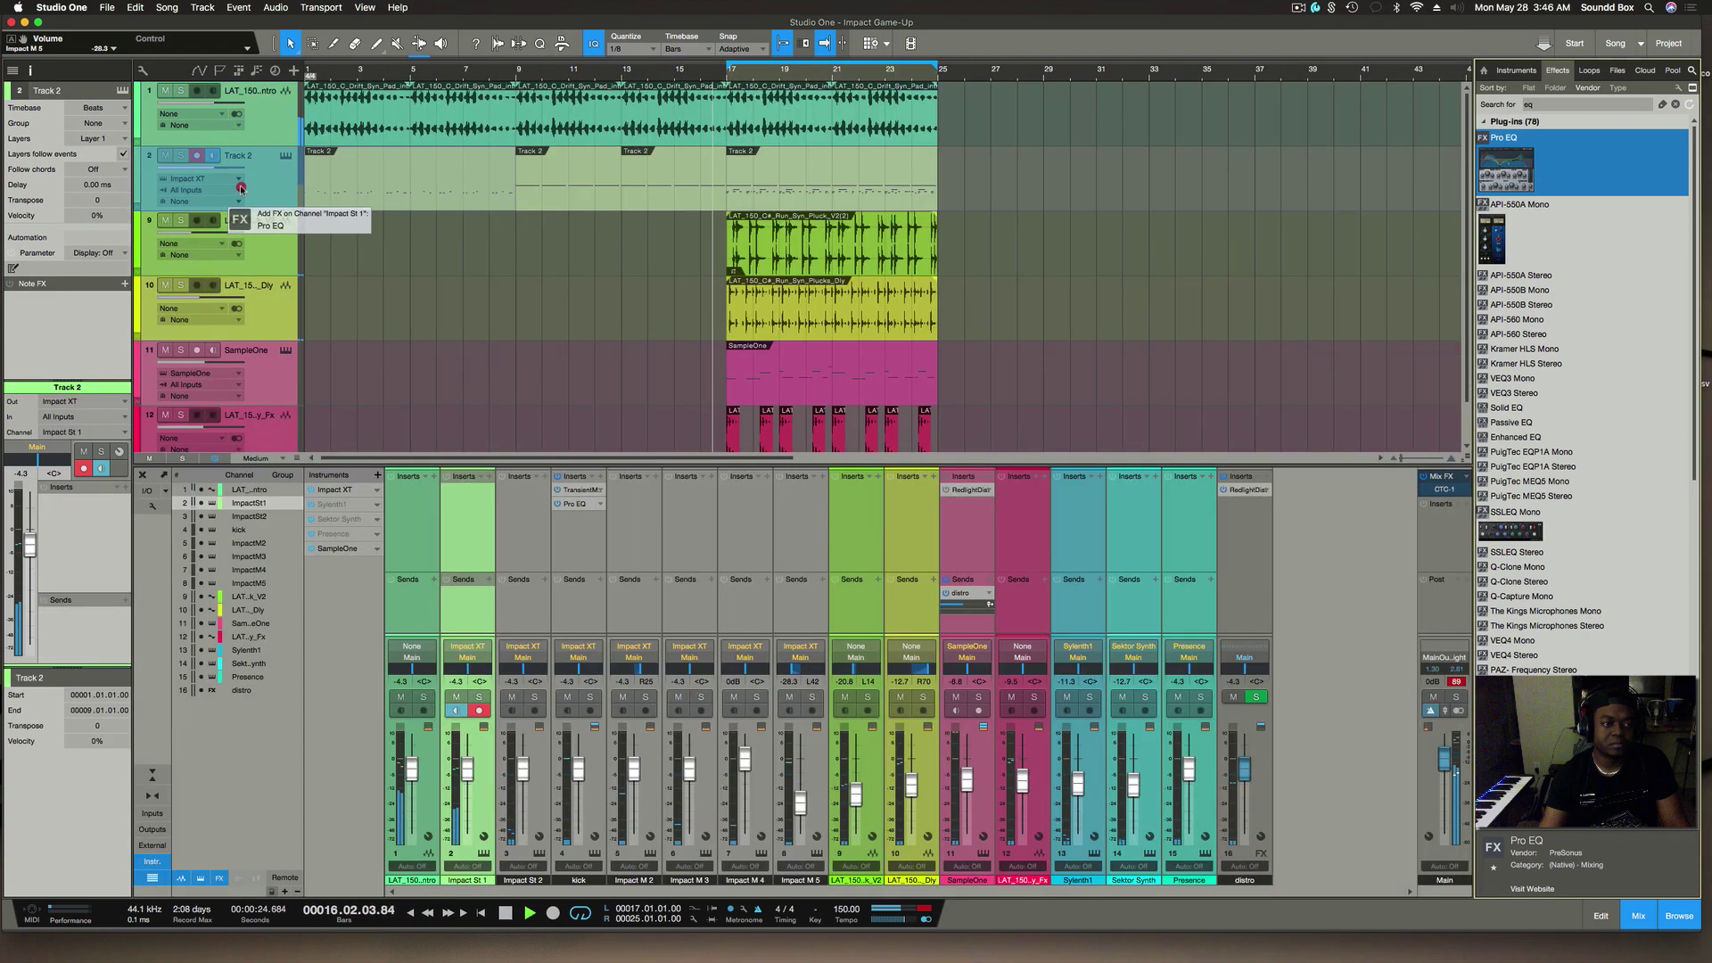
drag(240, 187, 391, 177)
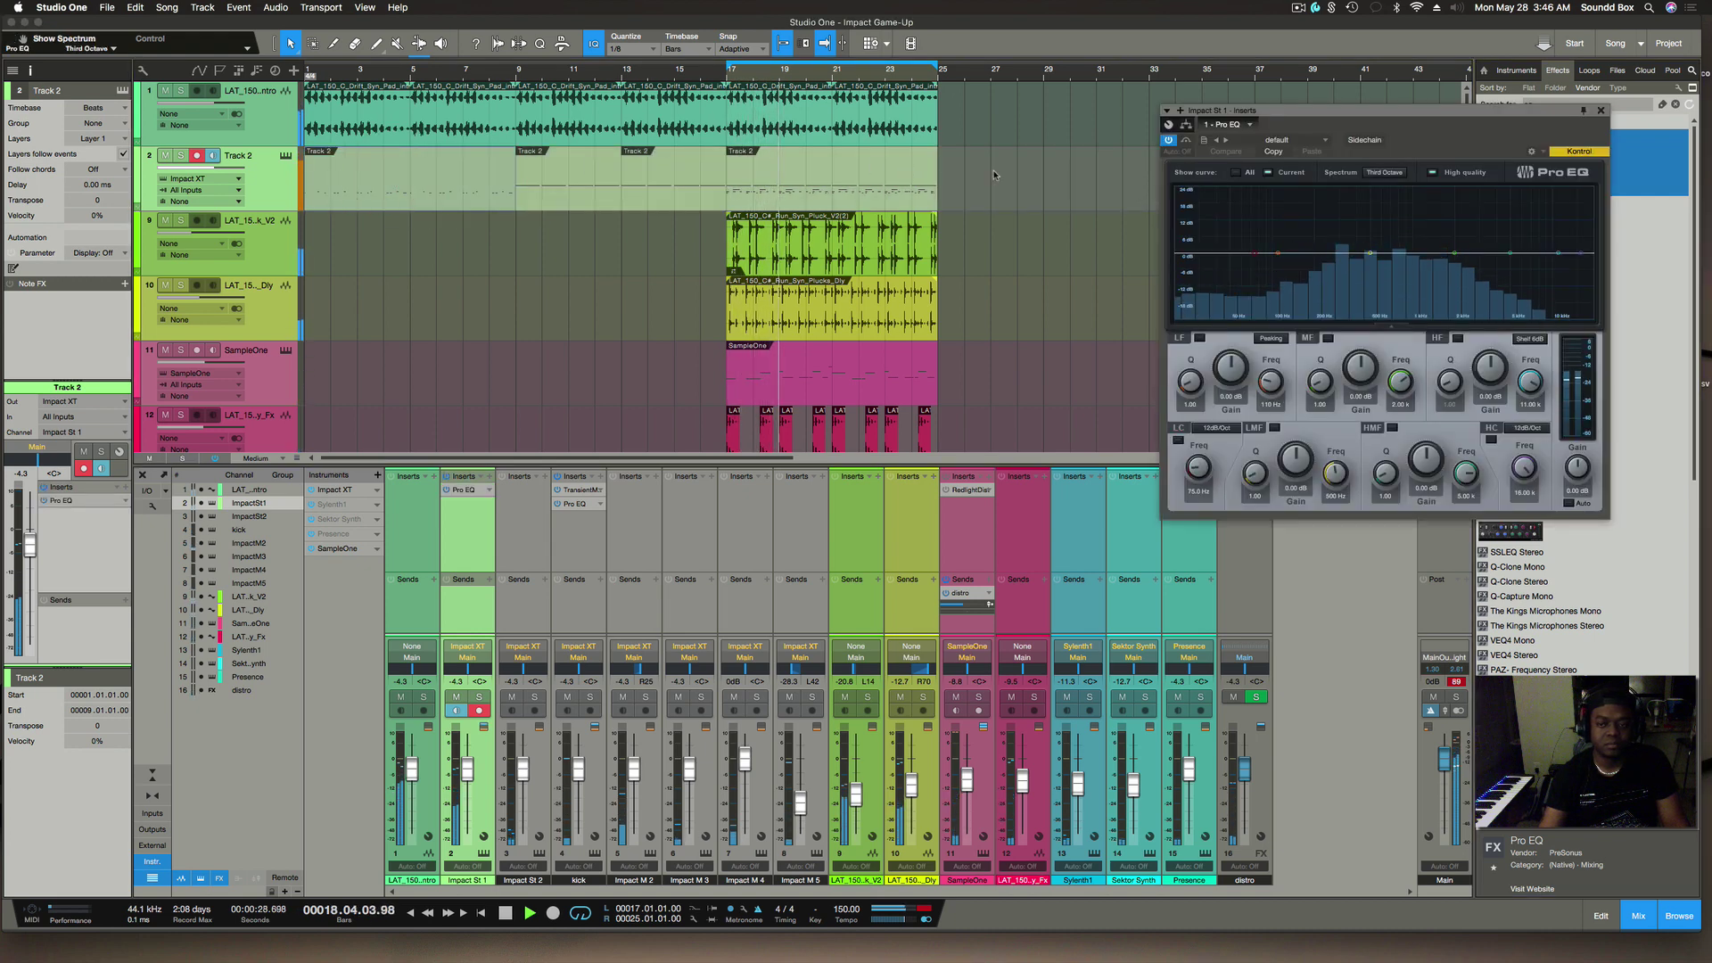
key(space)
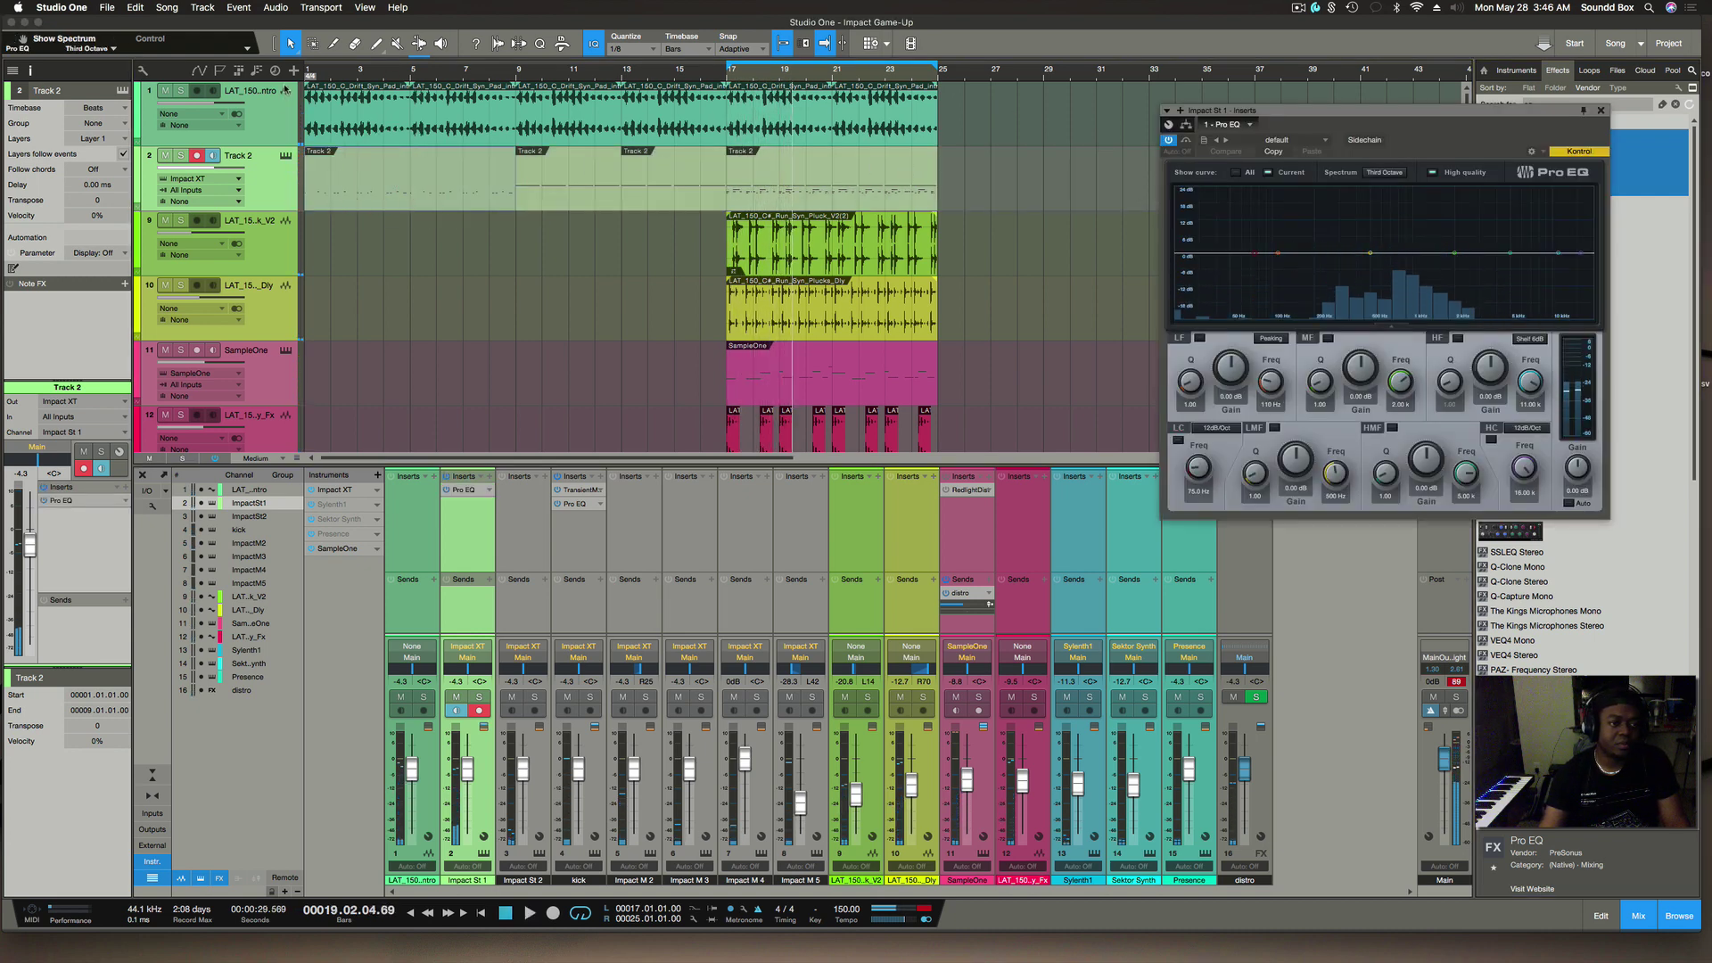
click(204, 73)
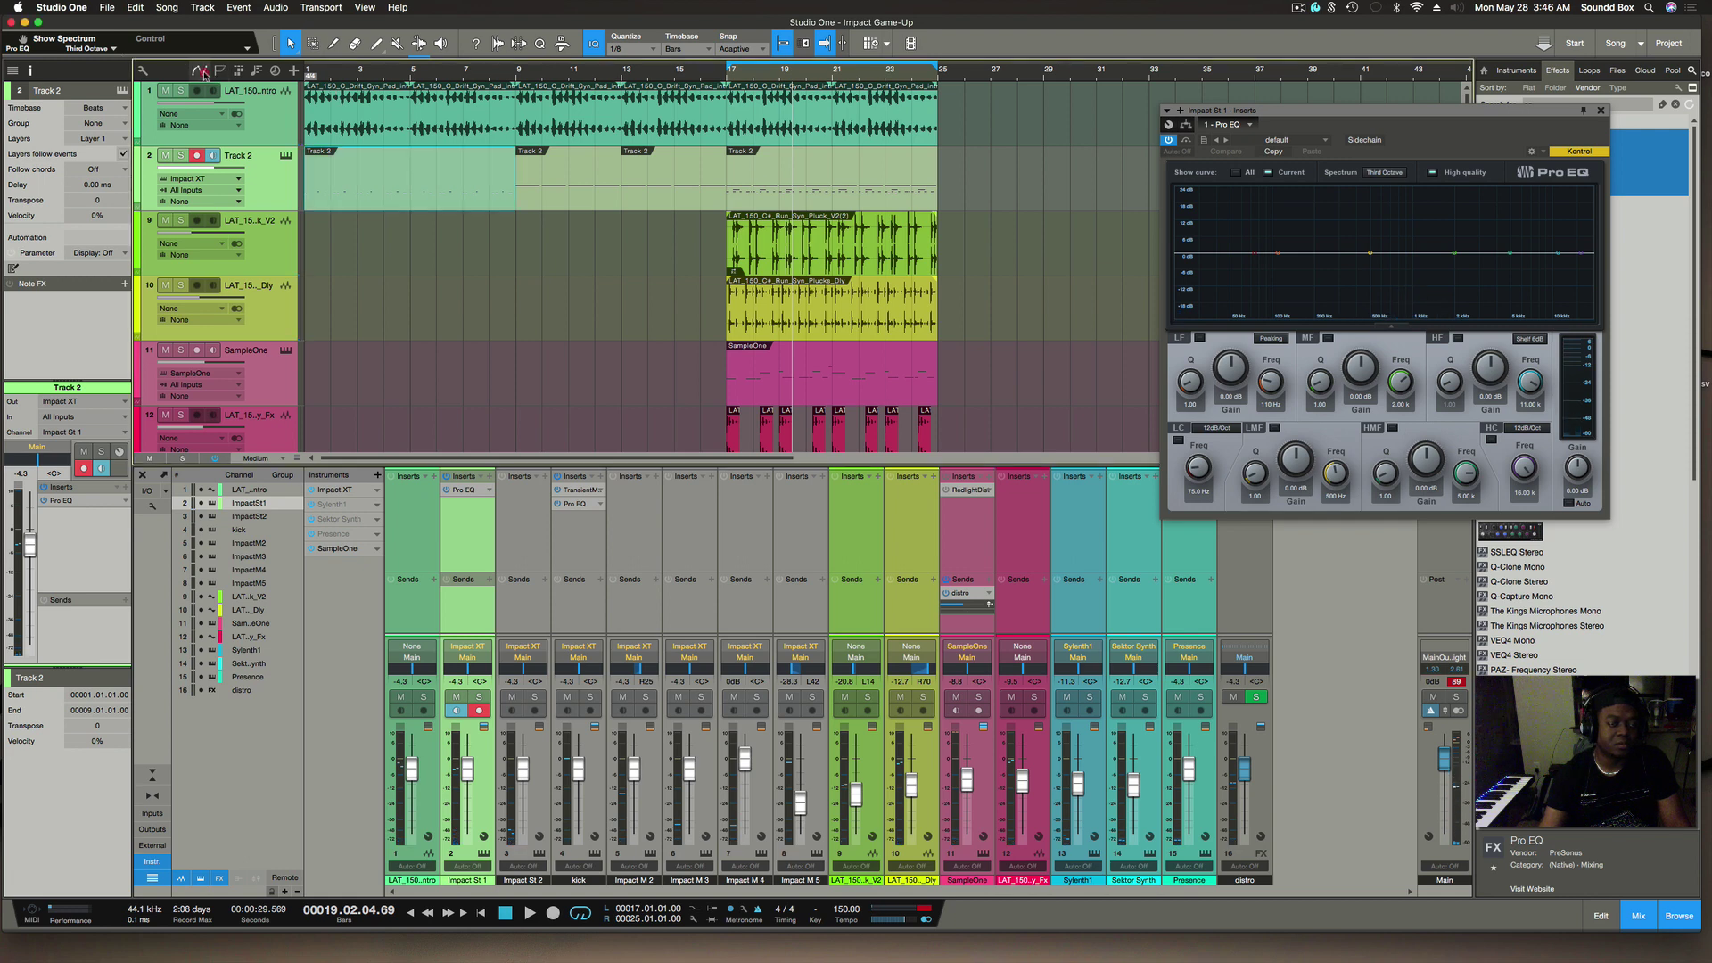
click(205, 74)
click(204, 74)
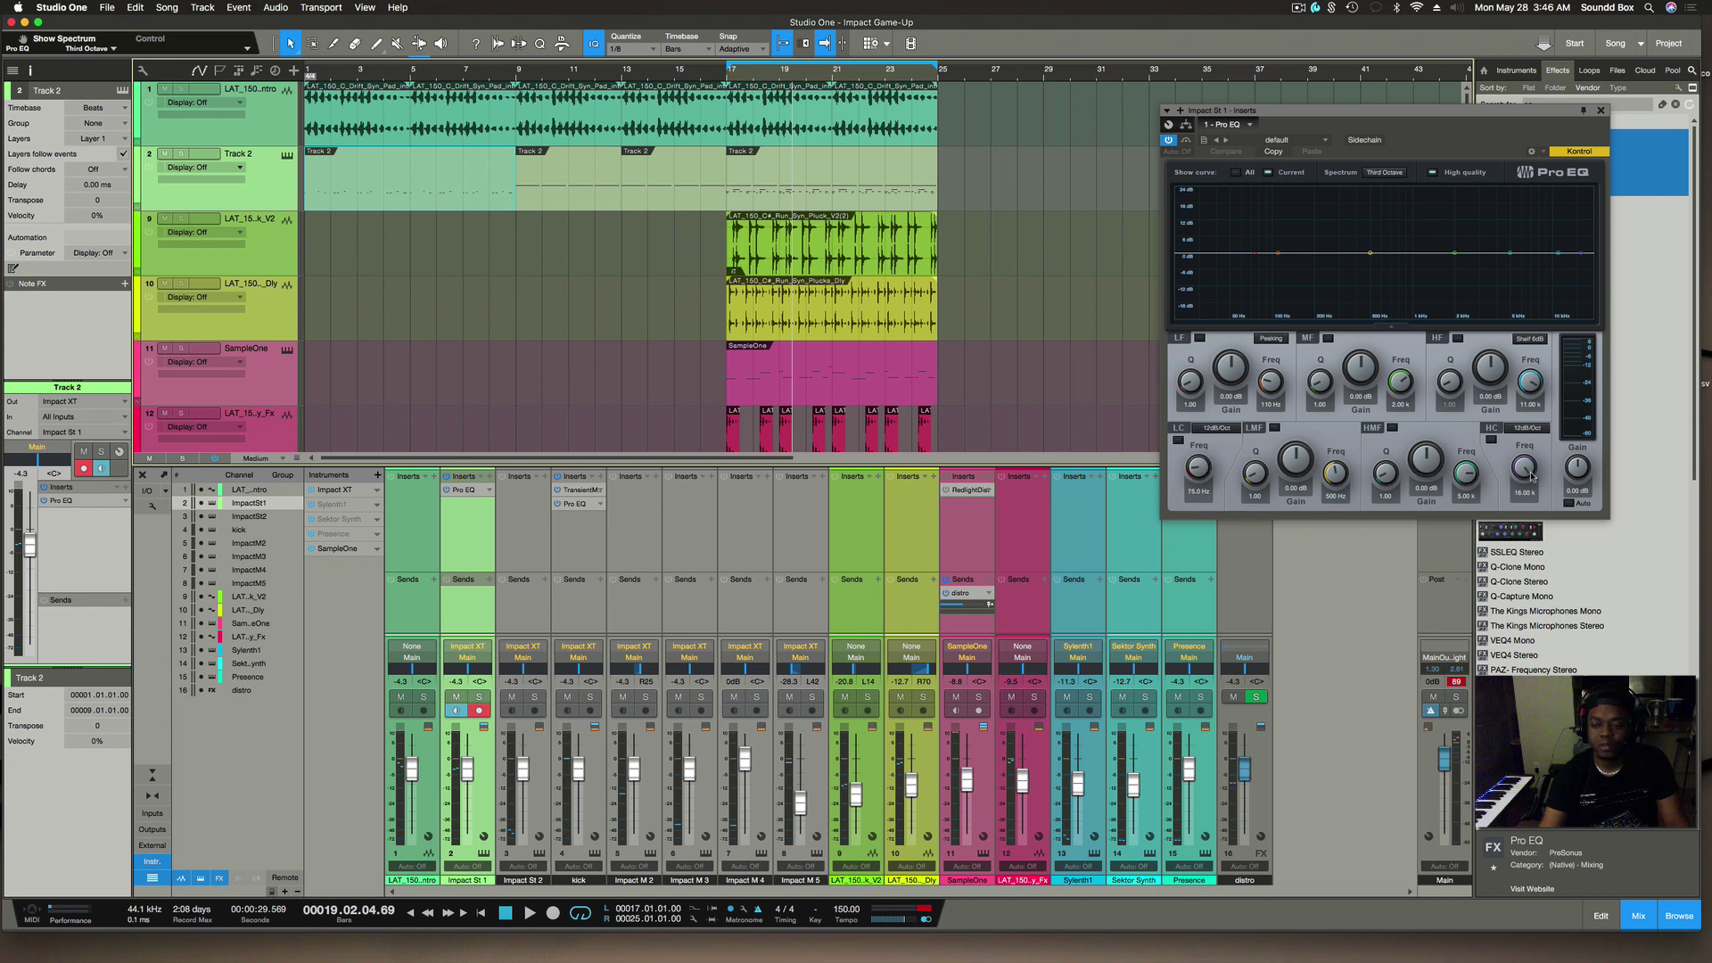
Enable Pro EQ's high cut at 20 kHz and add its HC-Frequency as an automation envelope on Track 2.
click(1491, 440)
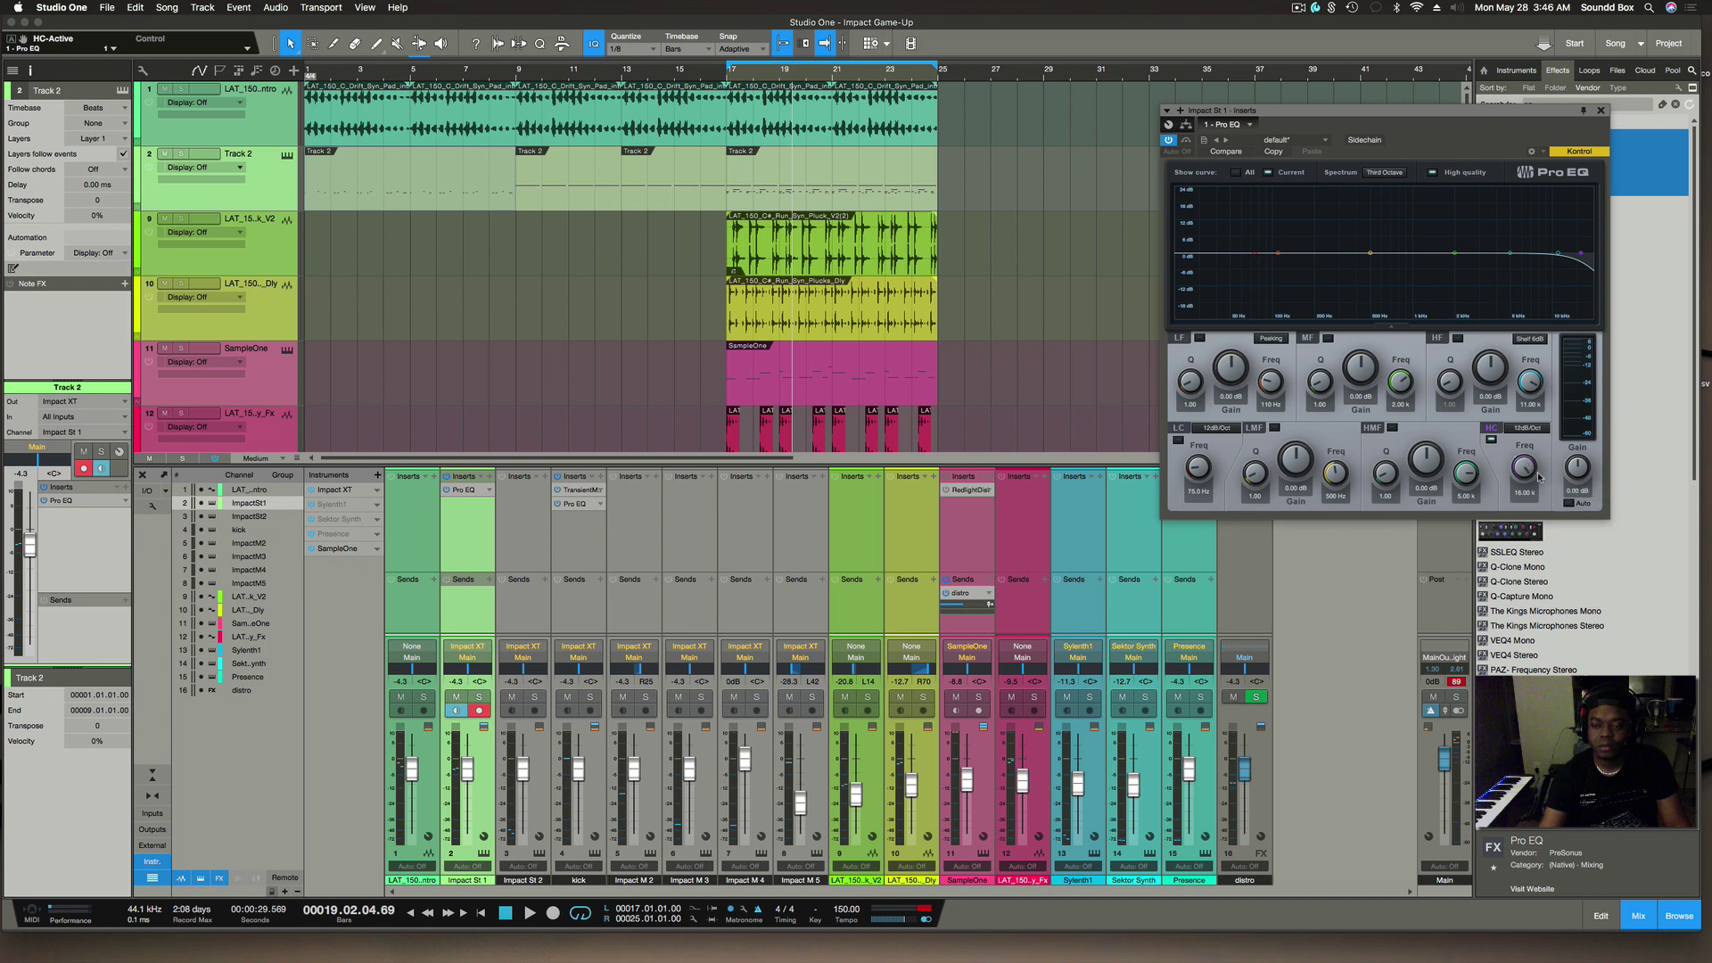
drag(1534, 475, 1527, 449)
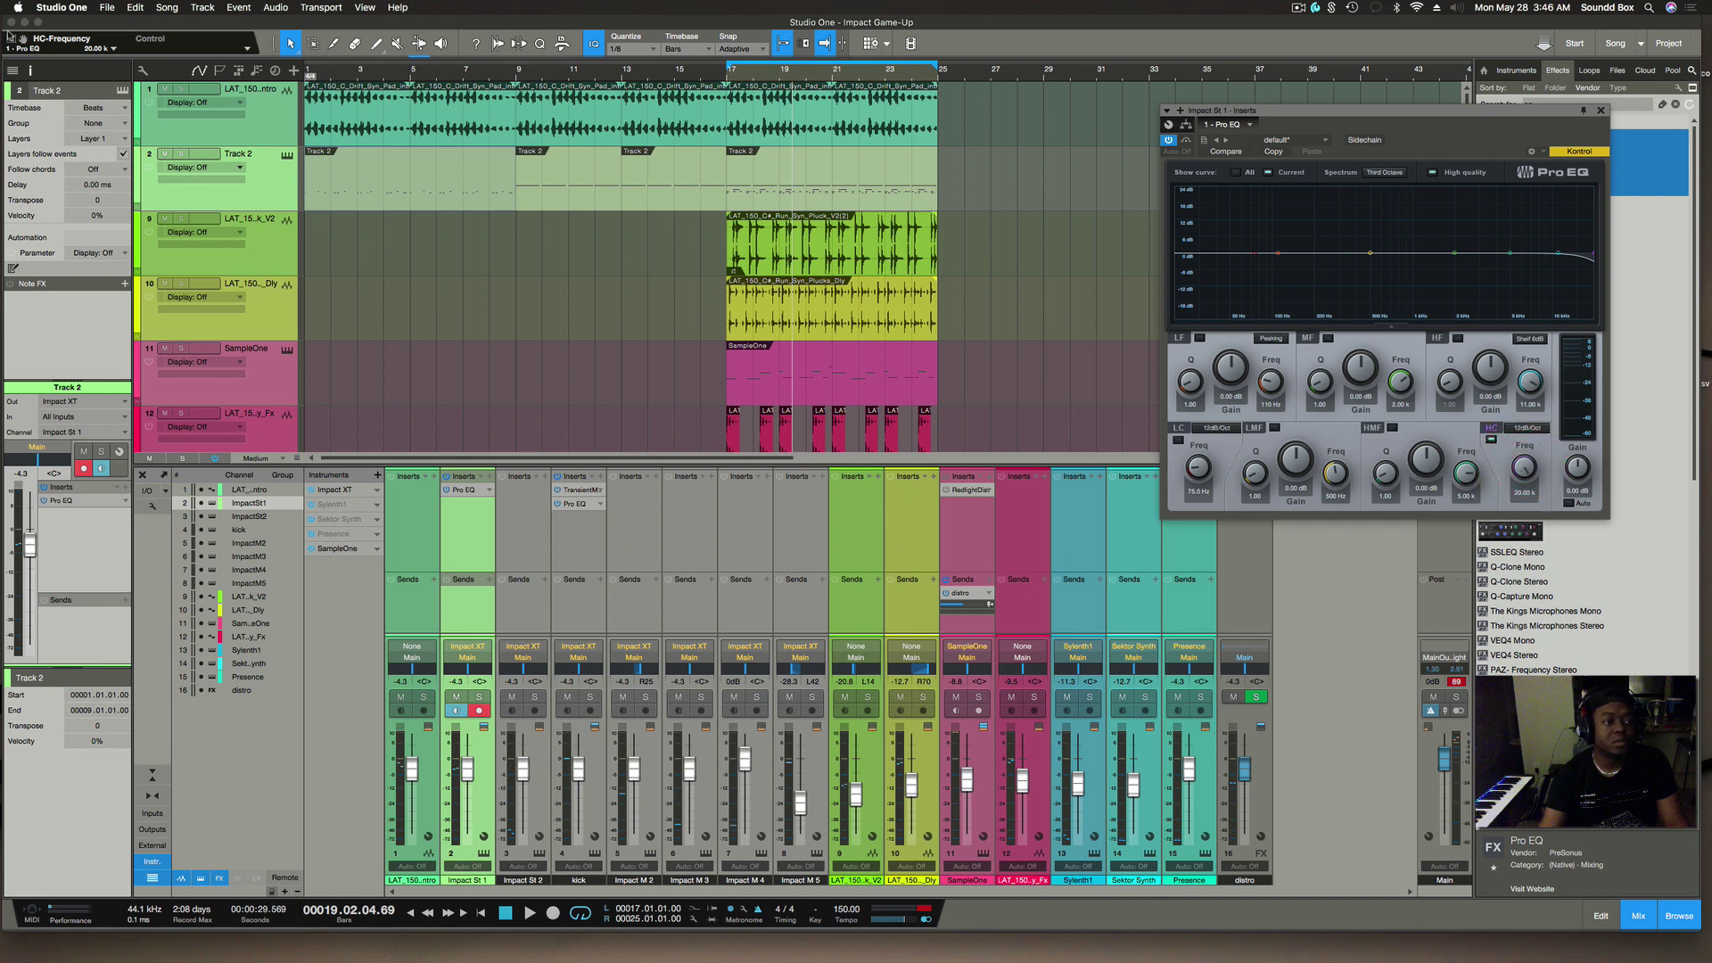
drag(21, 40, 346, 181)
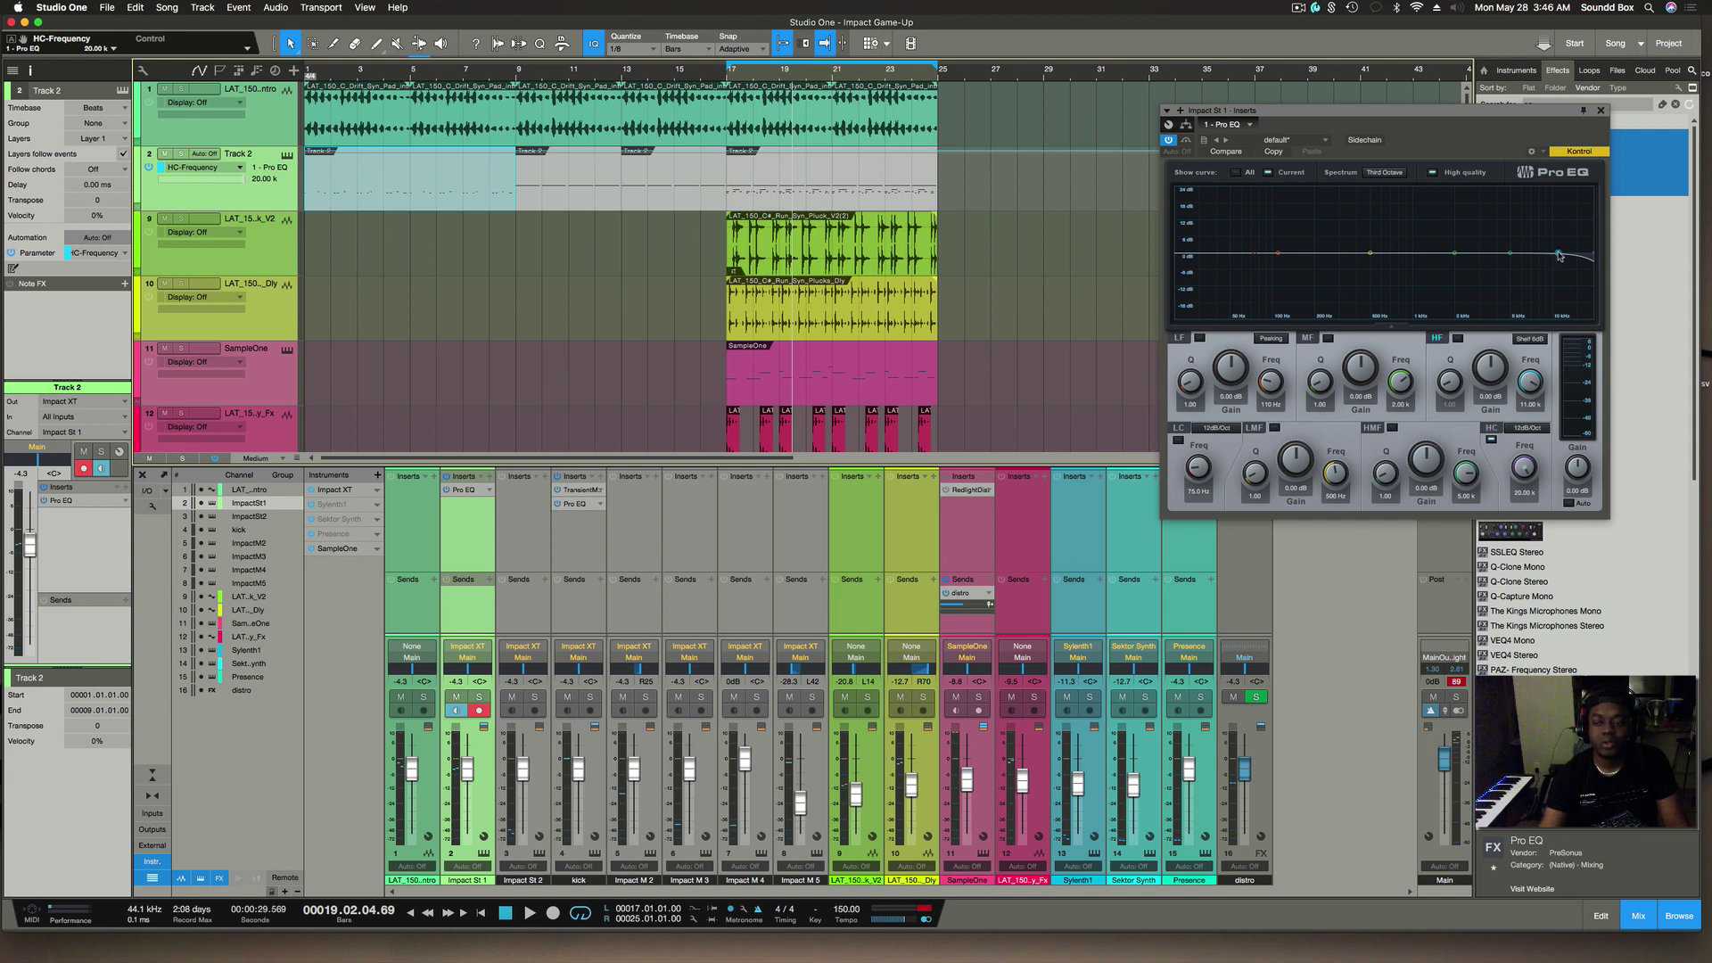
click(1524, 455)
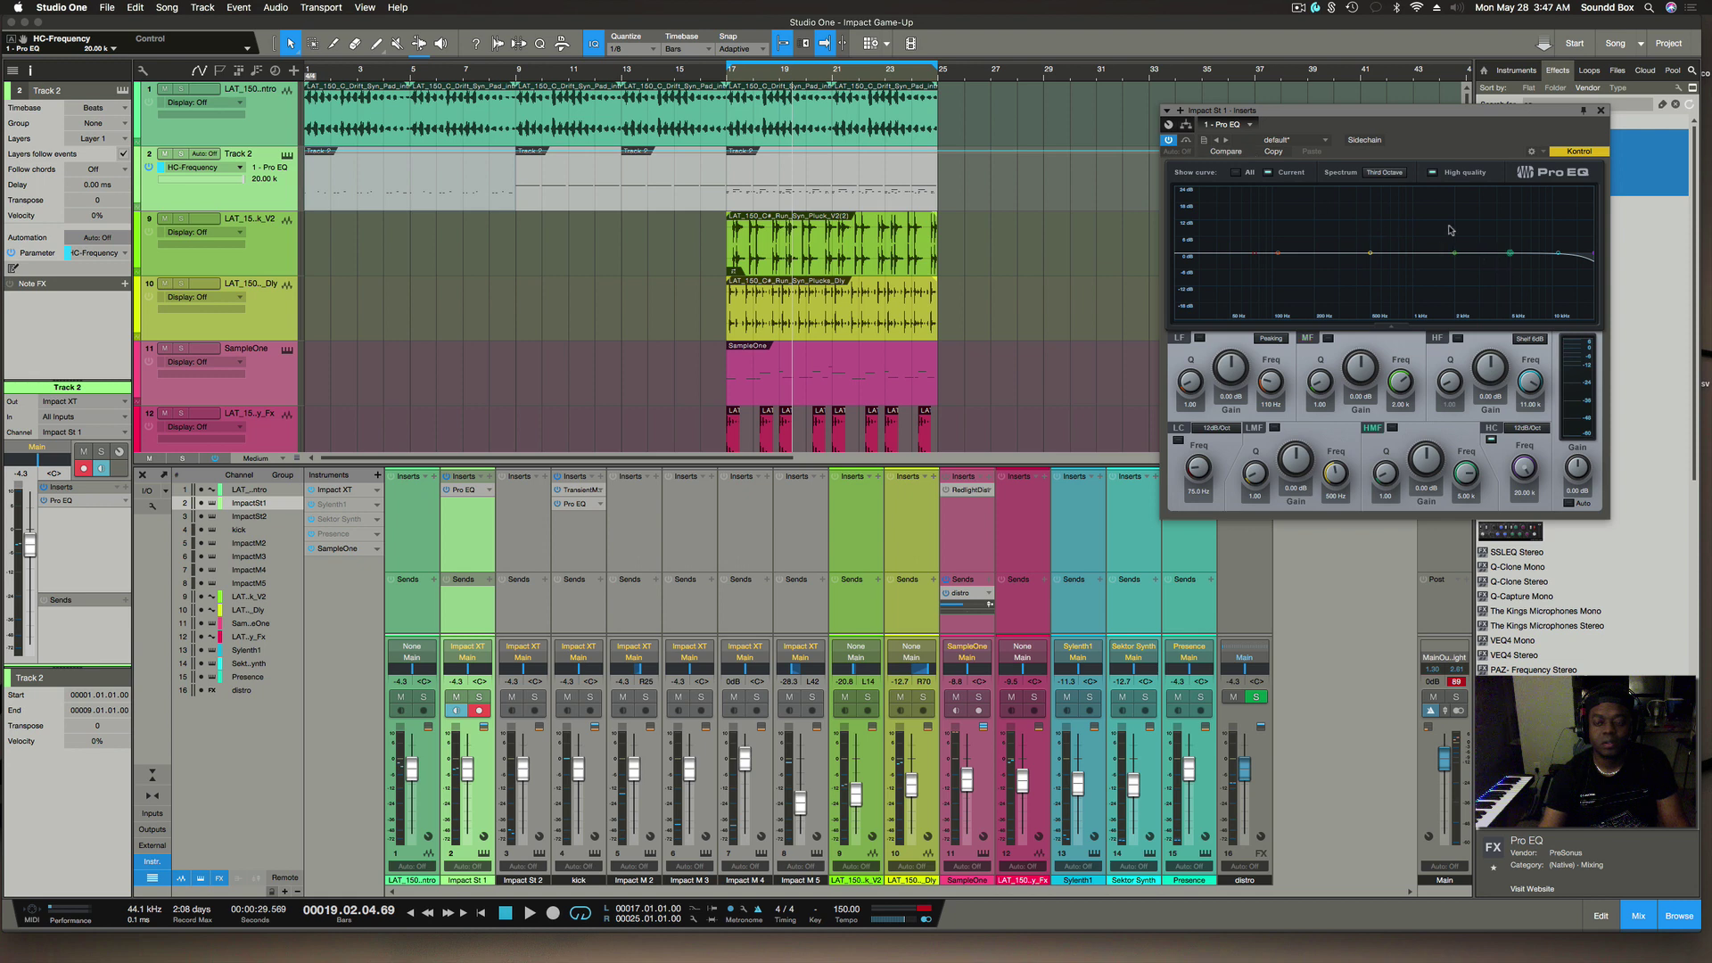
Set Pro EQ's automation mode to Latch and return the playhead to the song start.
click(1186, 141)
click(1188, 141)
click(1176, 151)
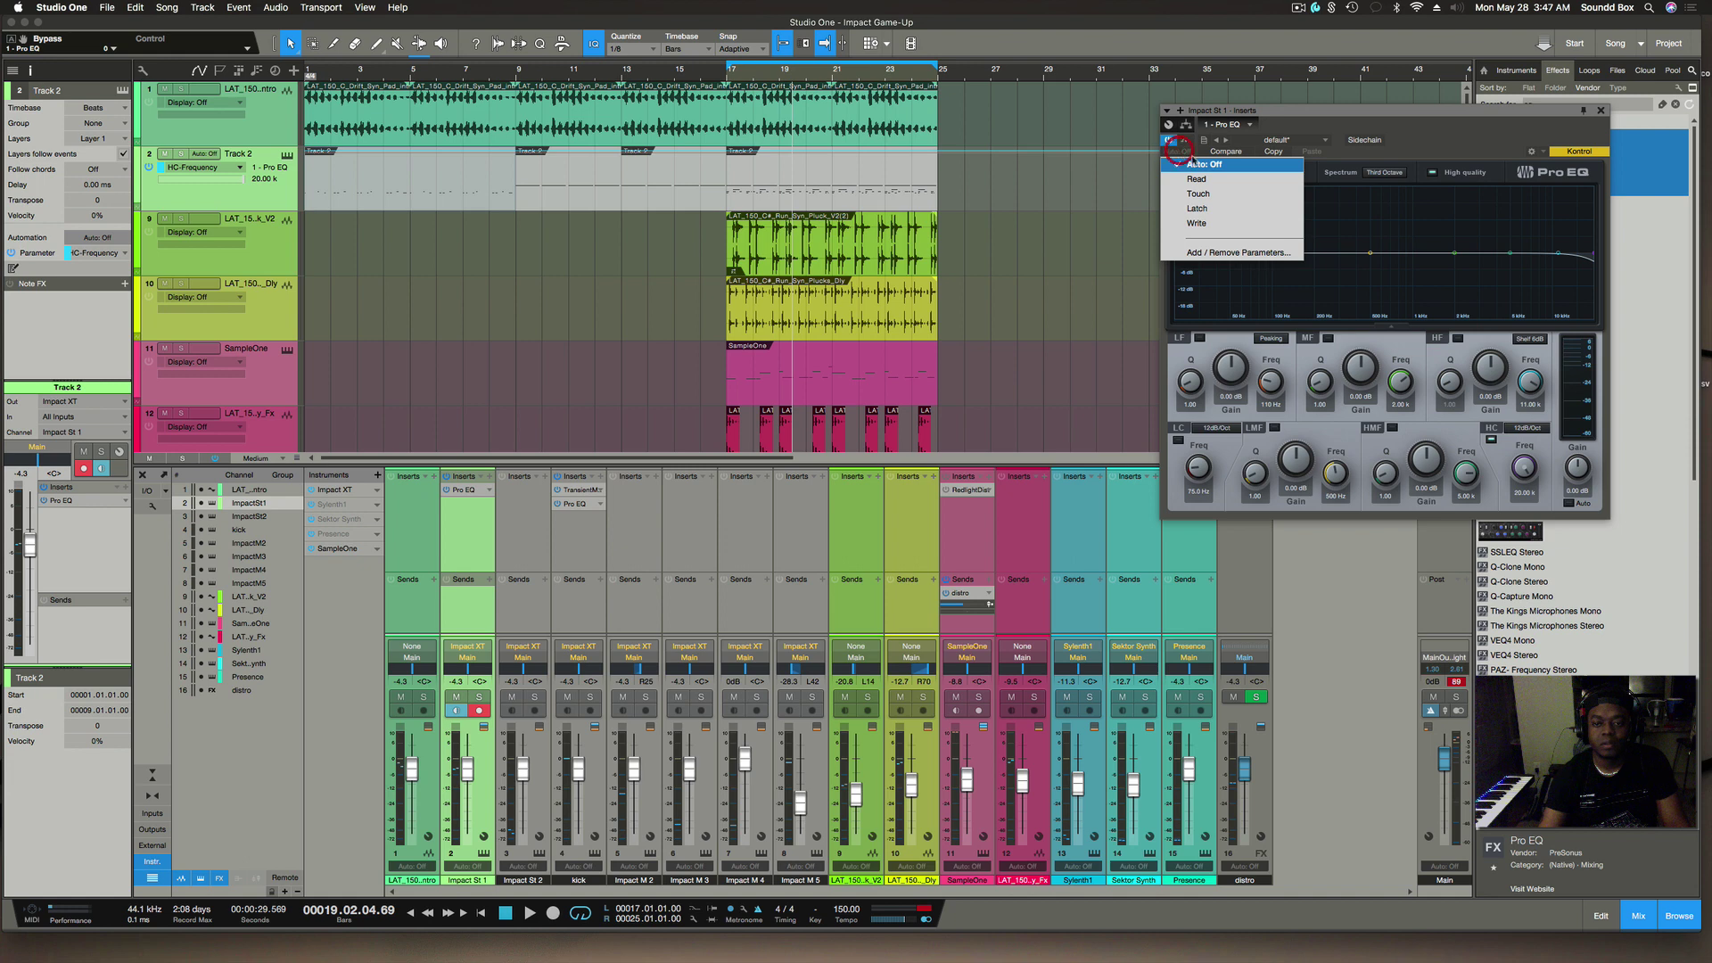
click(1216, 210)
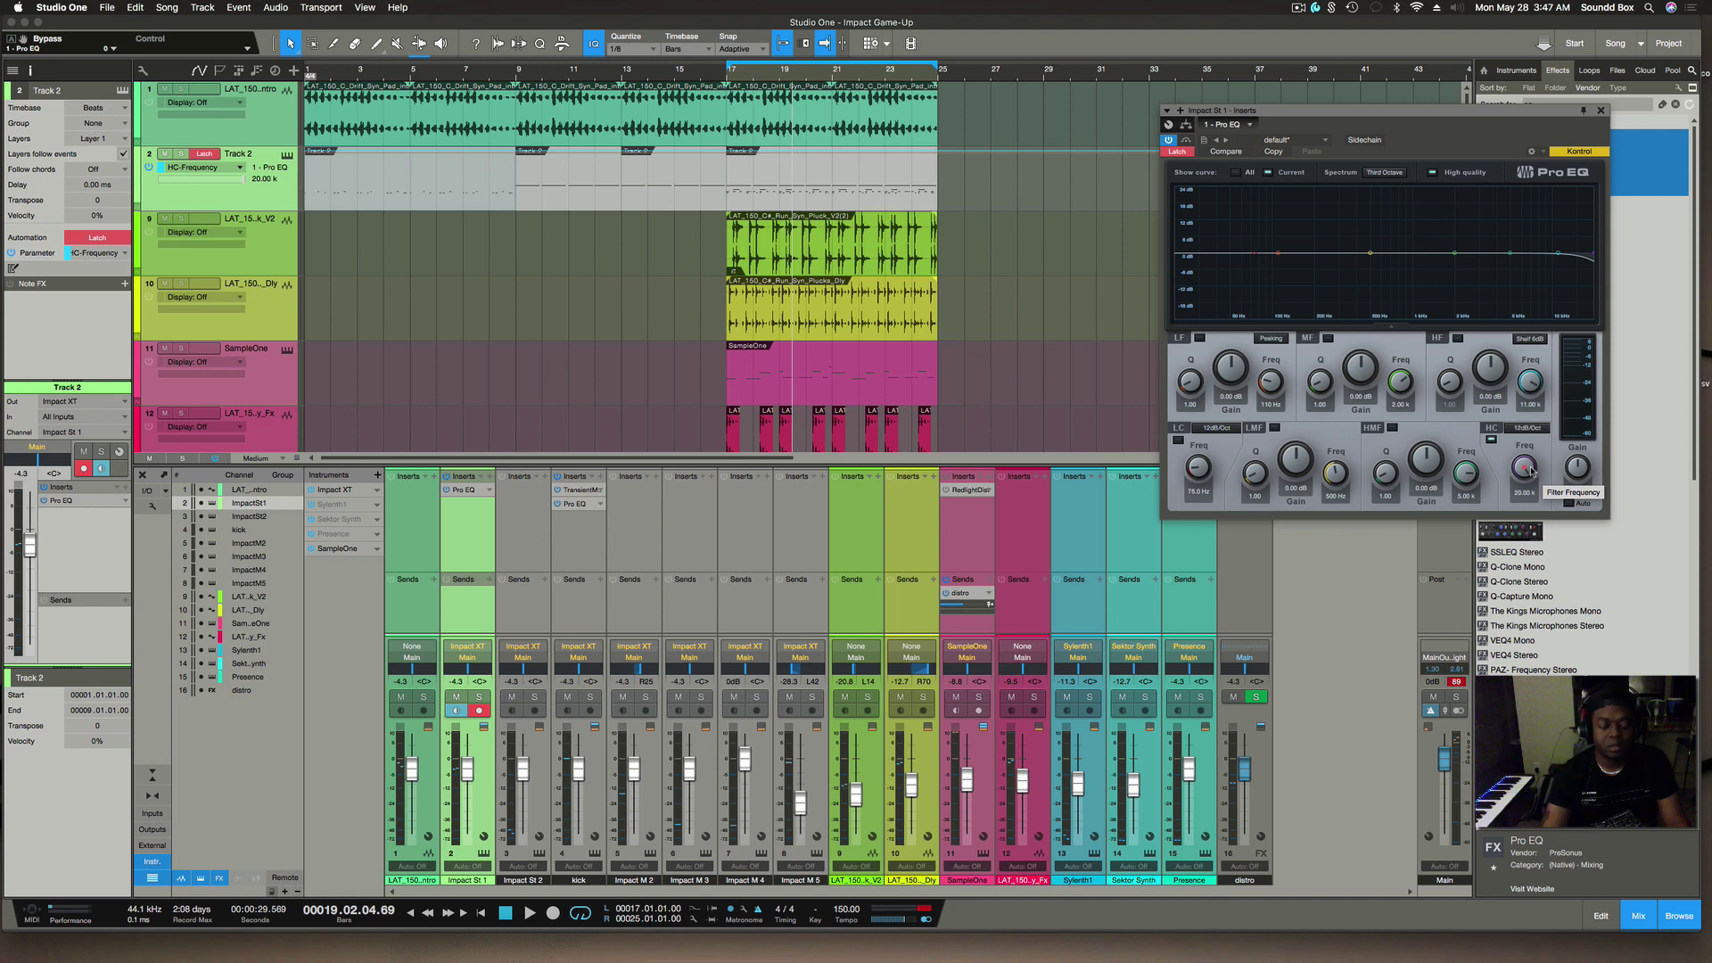
key(comma)
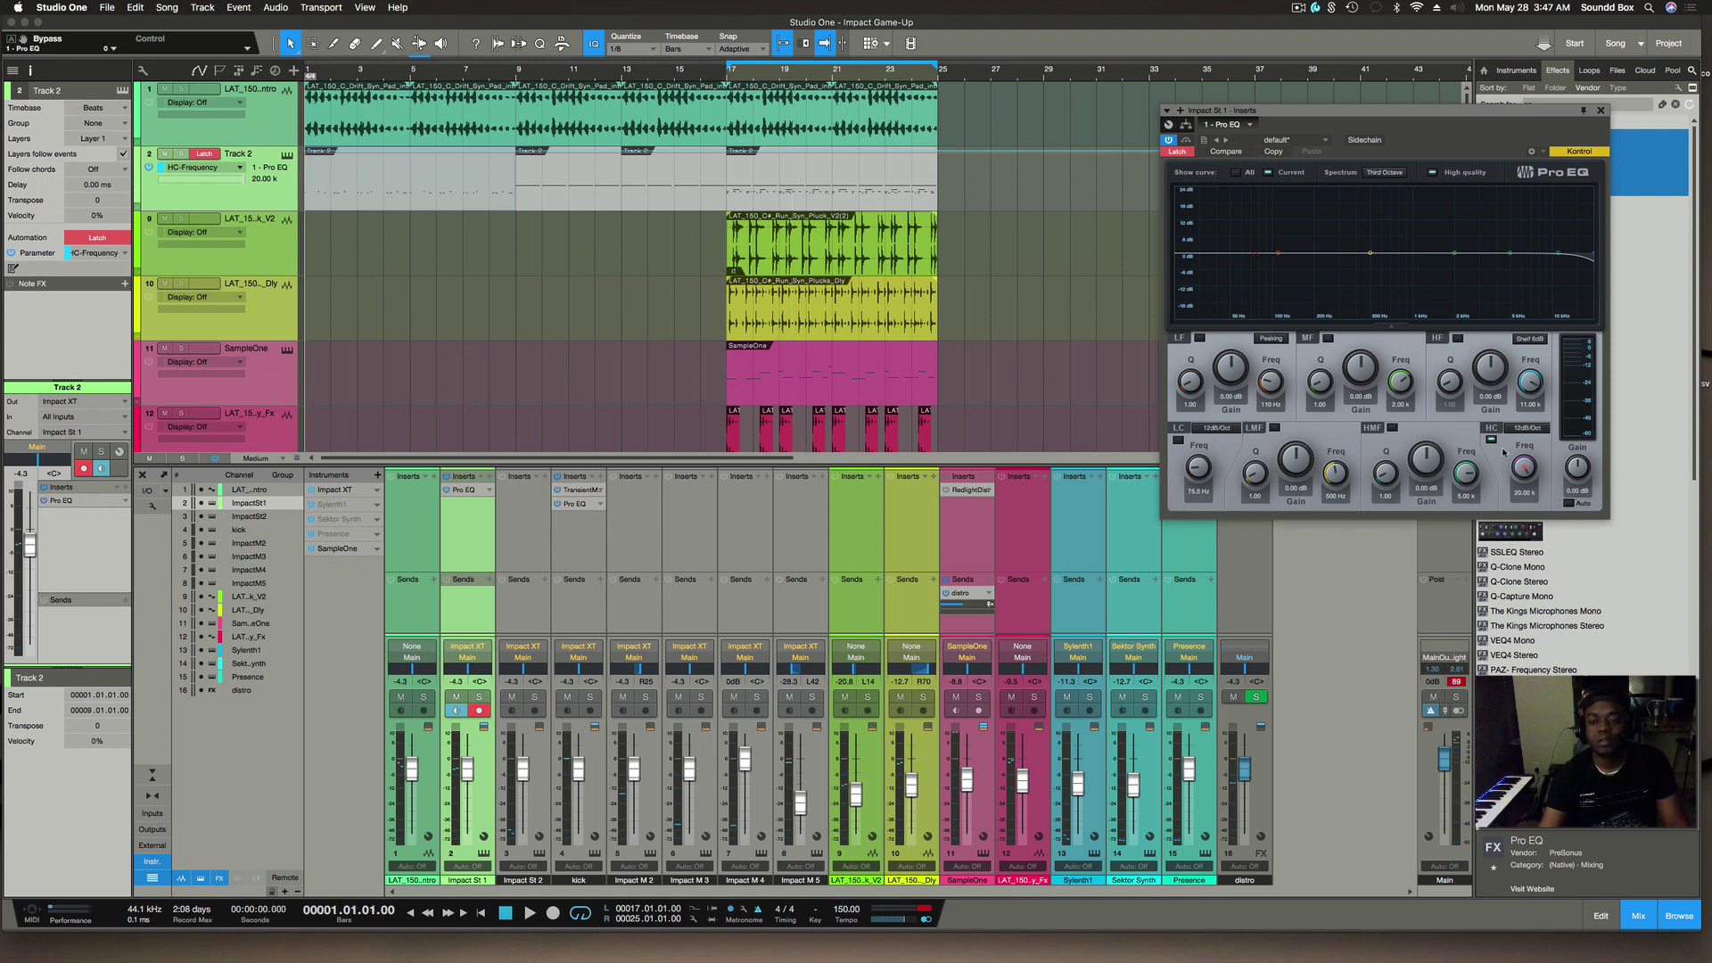
Lower Pro EQ's high-cut frequency to about 3 kHz and record a further move down to about 2.6 kHz during playback.
drag(1520, 474, 1512, 493)
key(space)
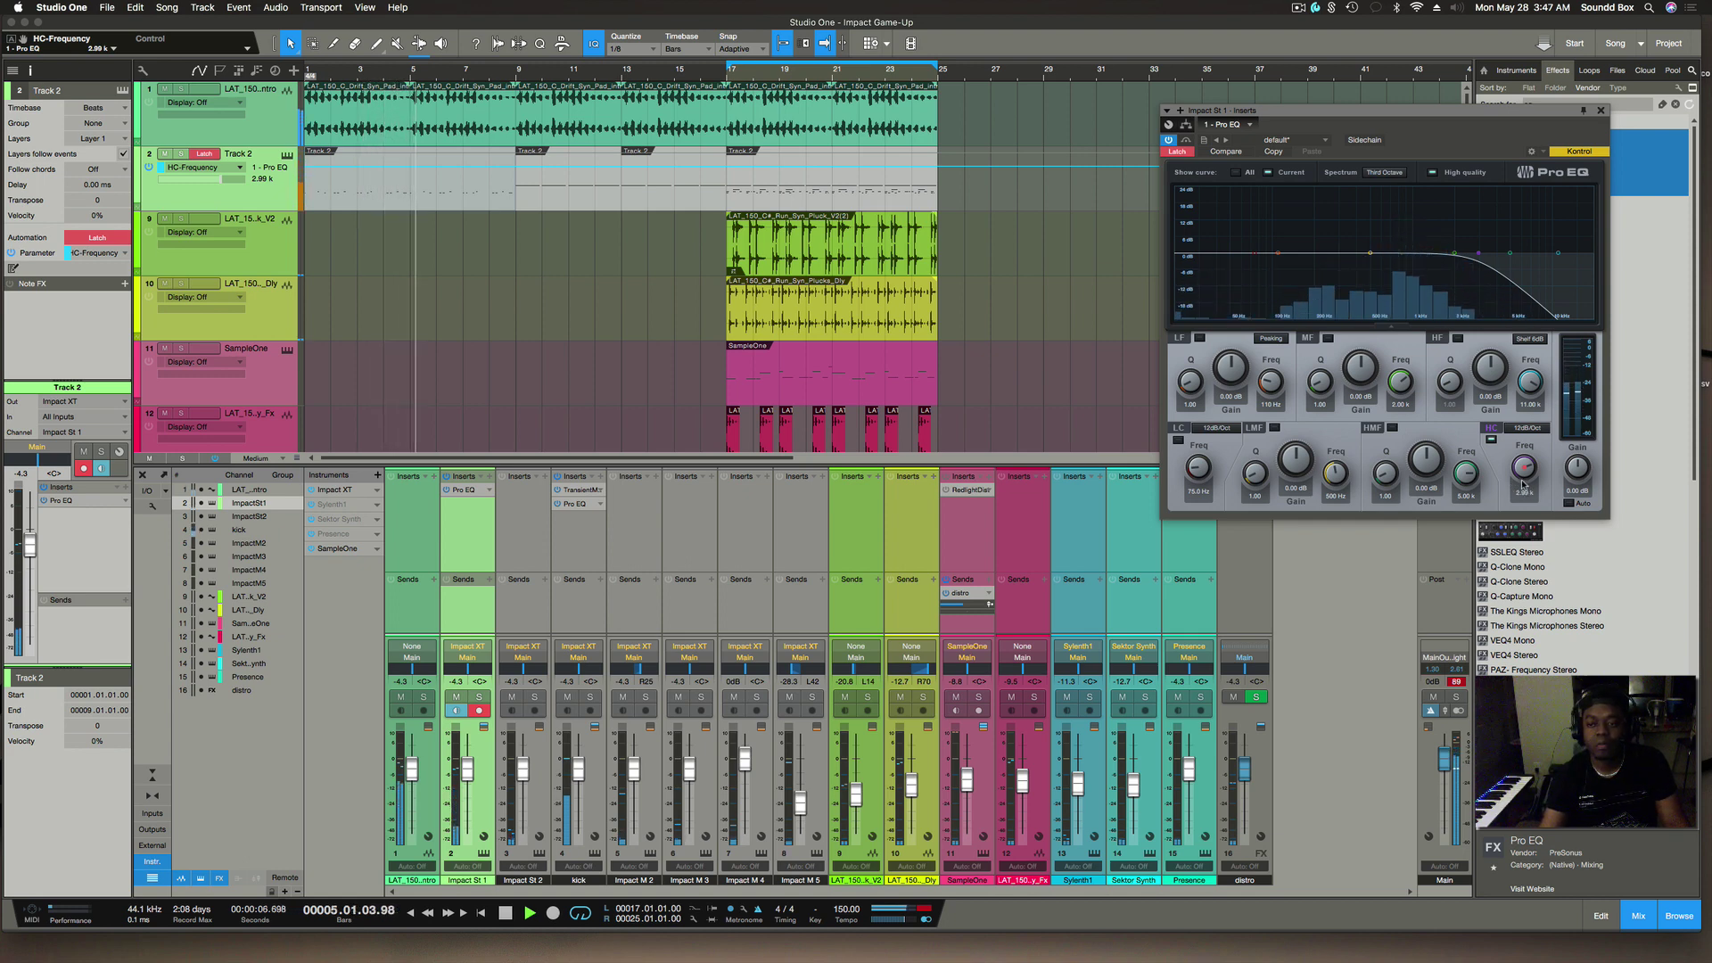
drag(1524, 485, 1522, 471)
key(space)
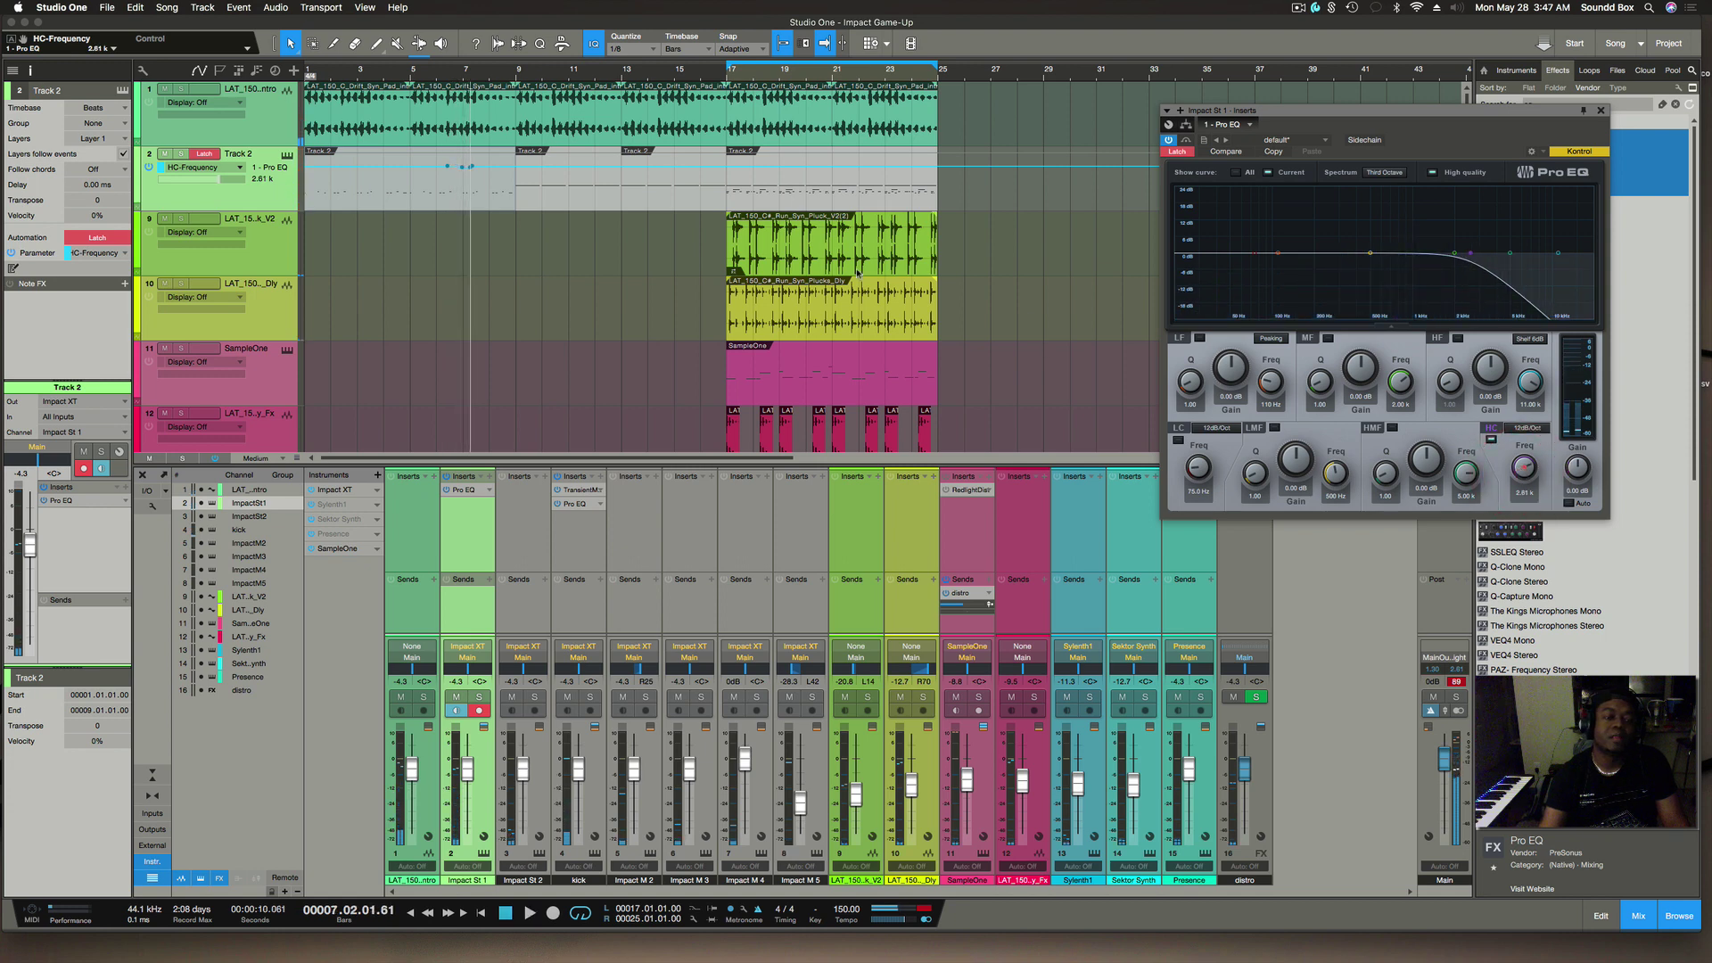
Switch Pro EQ's automation mode on Track 2 to Read.
click(596, 240)
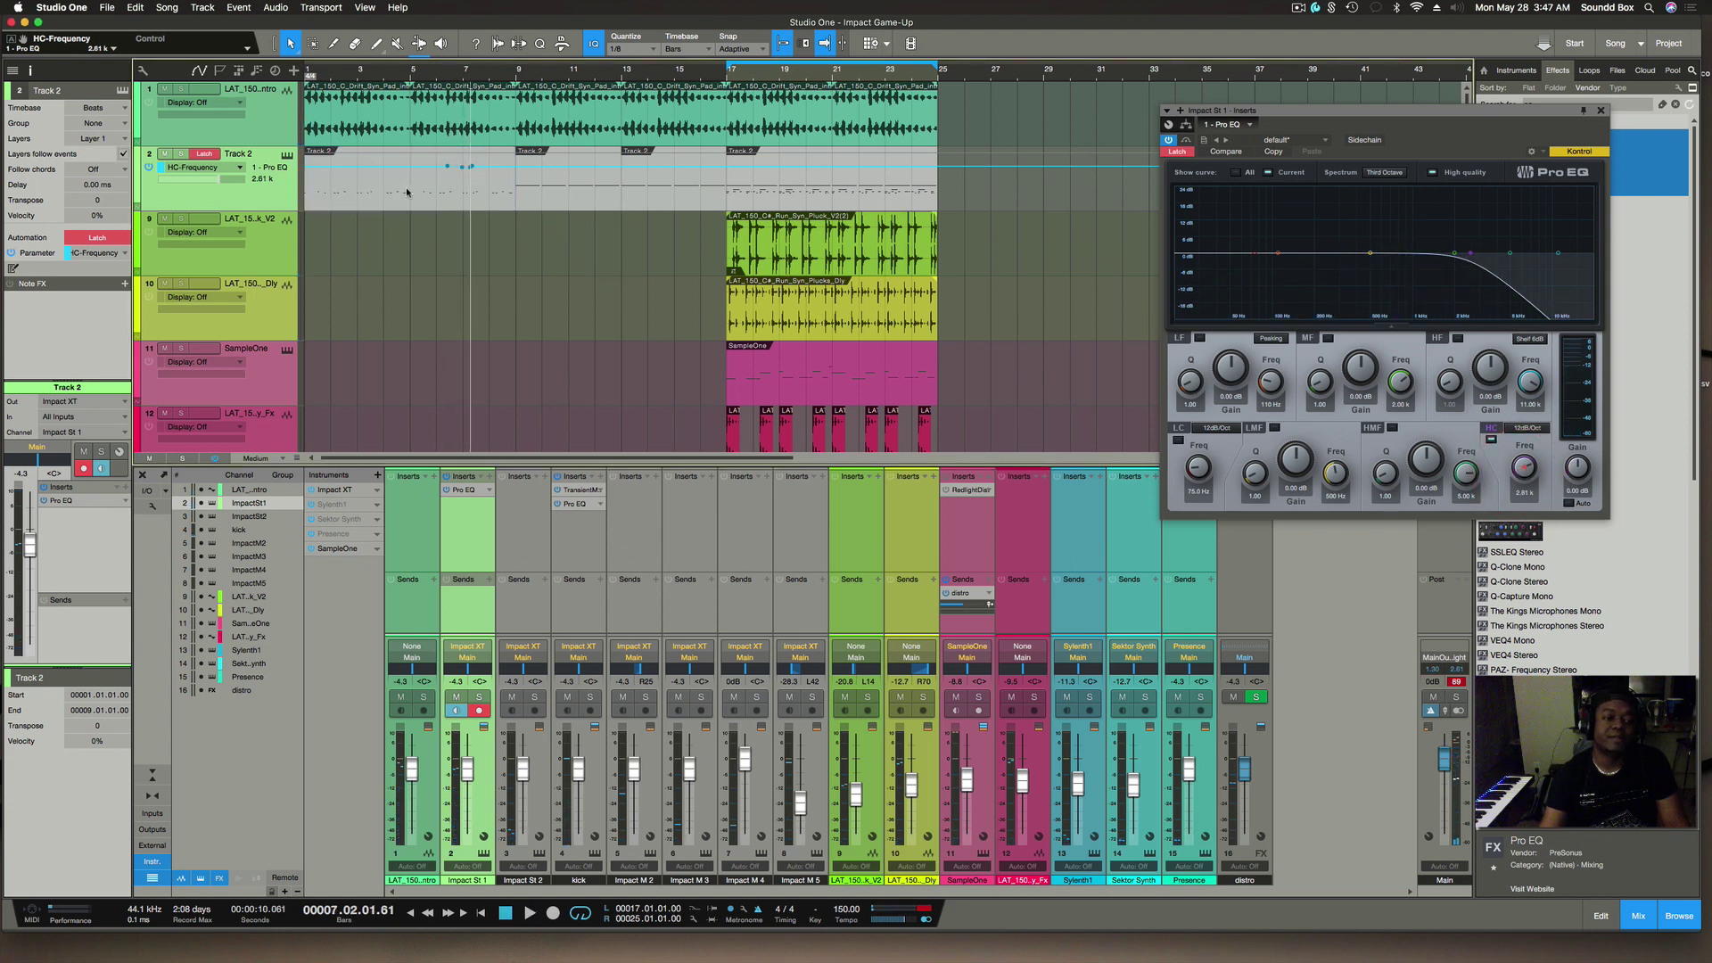
key(shift+e)
key(shift+e)
key(shift+e)
key(e)
key(e)
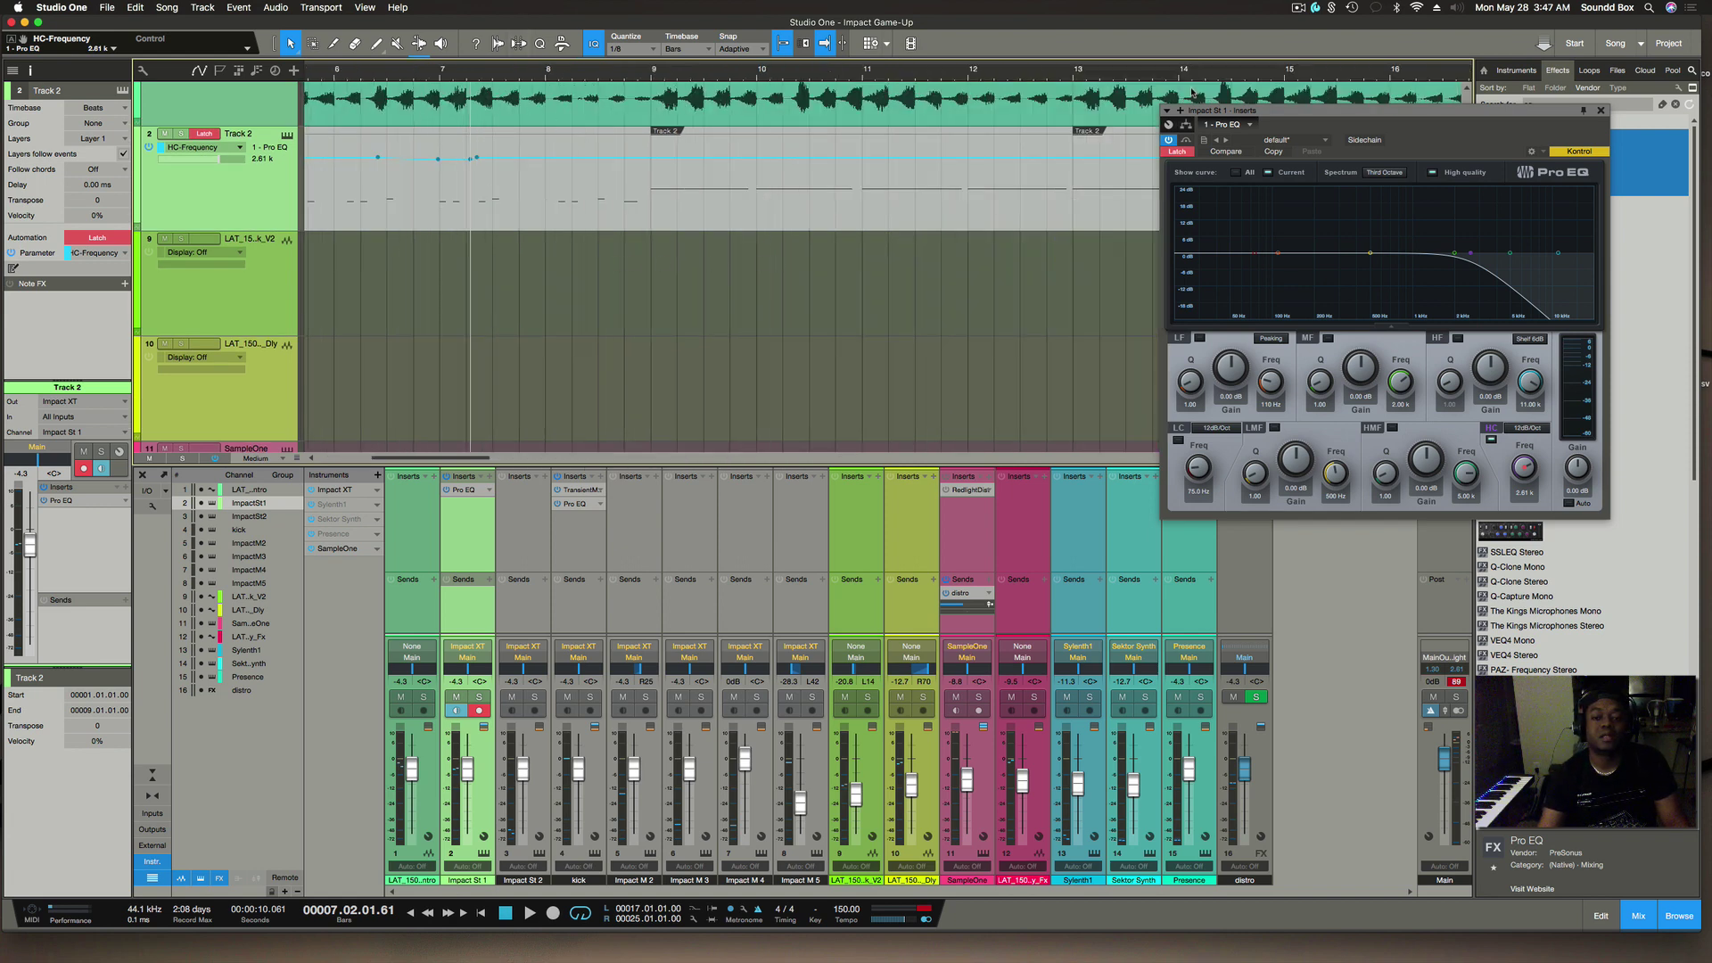
click(1177, 150)
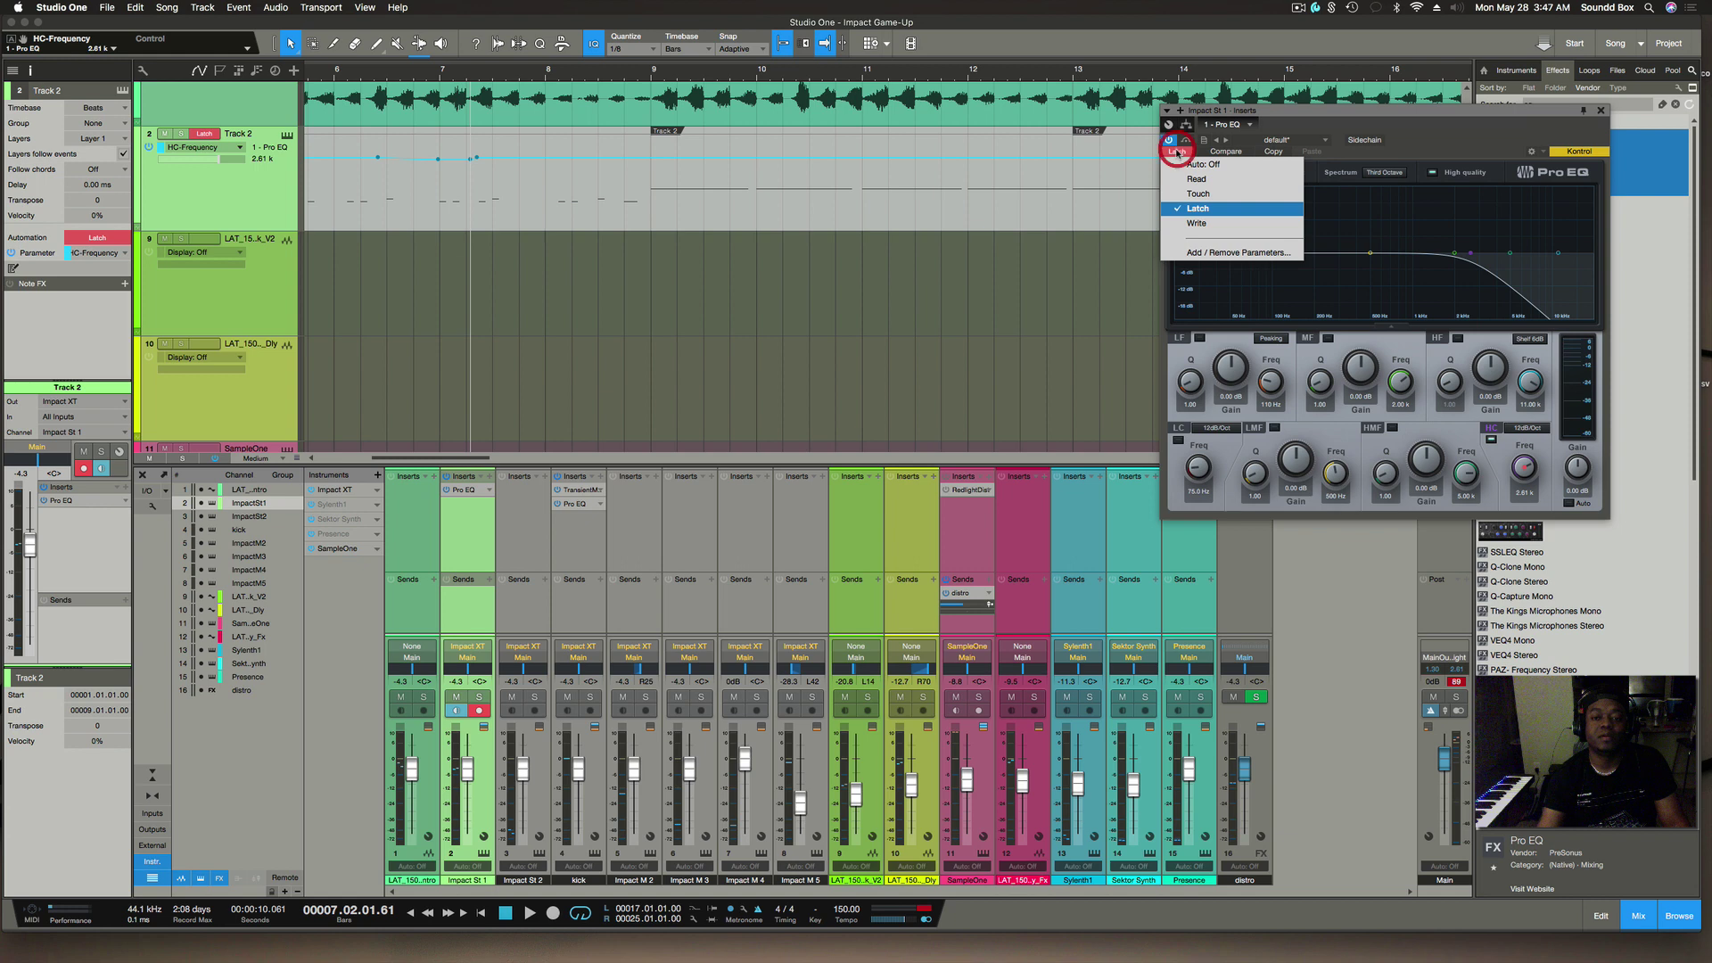
click(1223, 180)
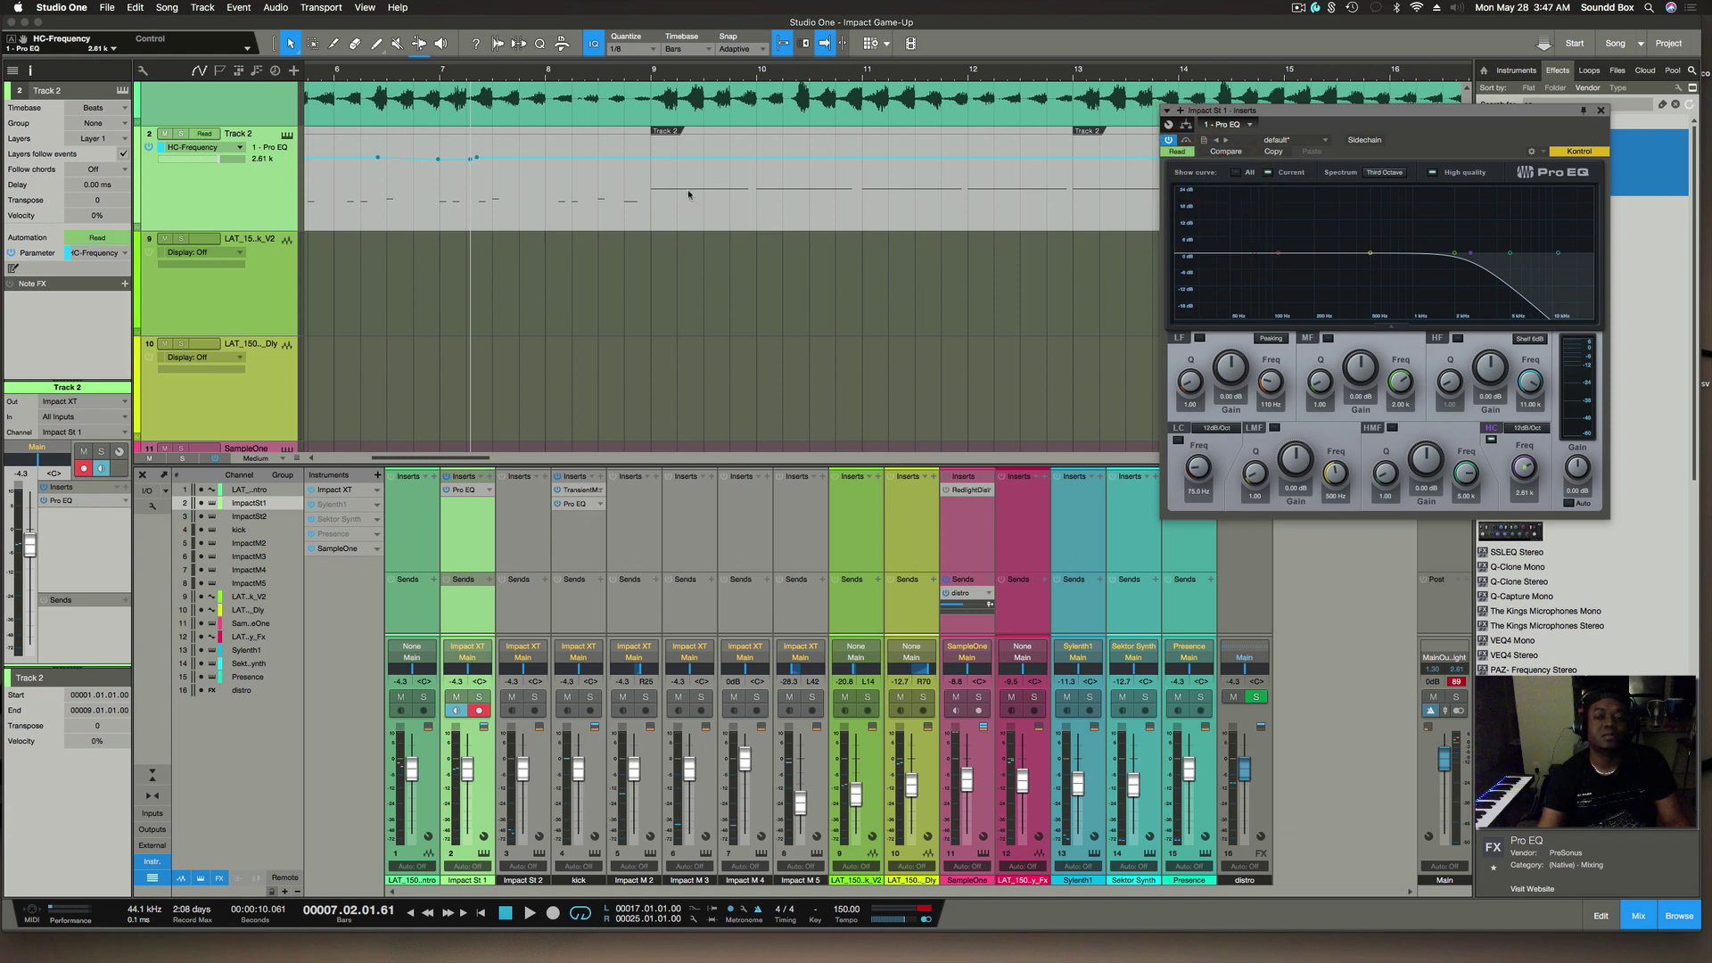
Delete the redundant HC-Frequency envelope point just after bar 7 and add a drop in the envelope at the end of bar 16.
scroll(550, 243, left, 5)
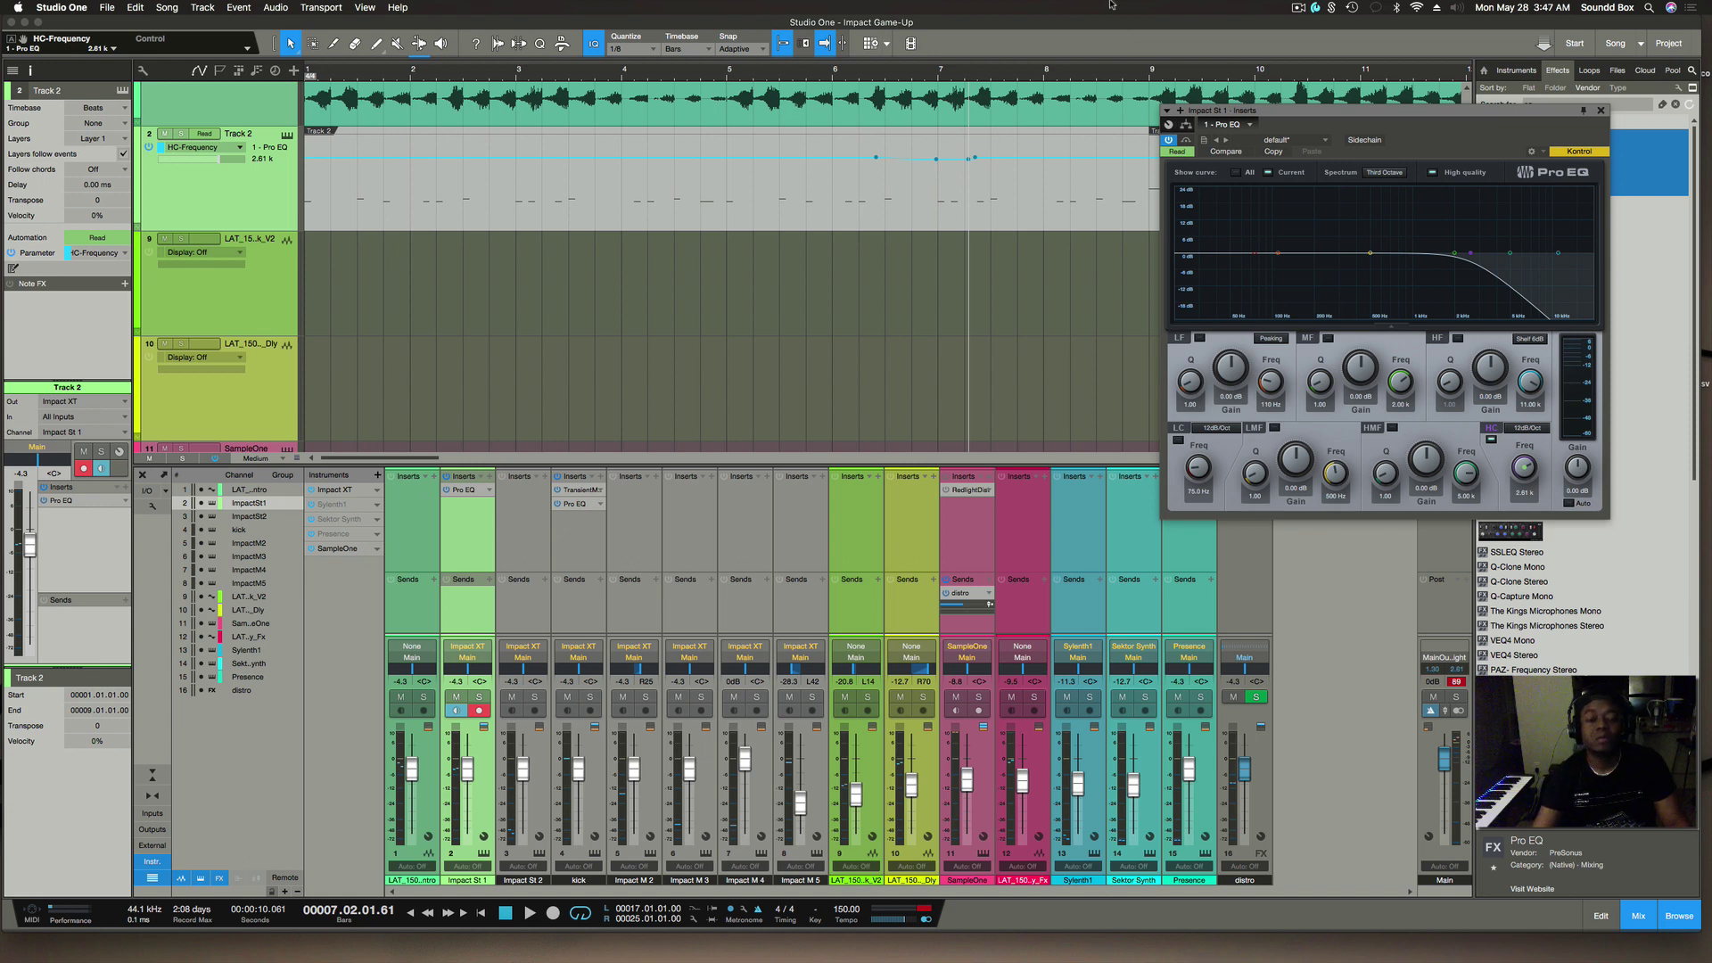
mouse_move(936, 163)
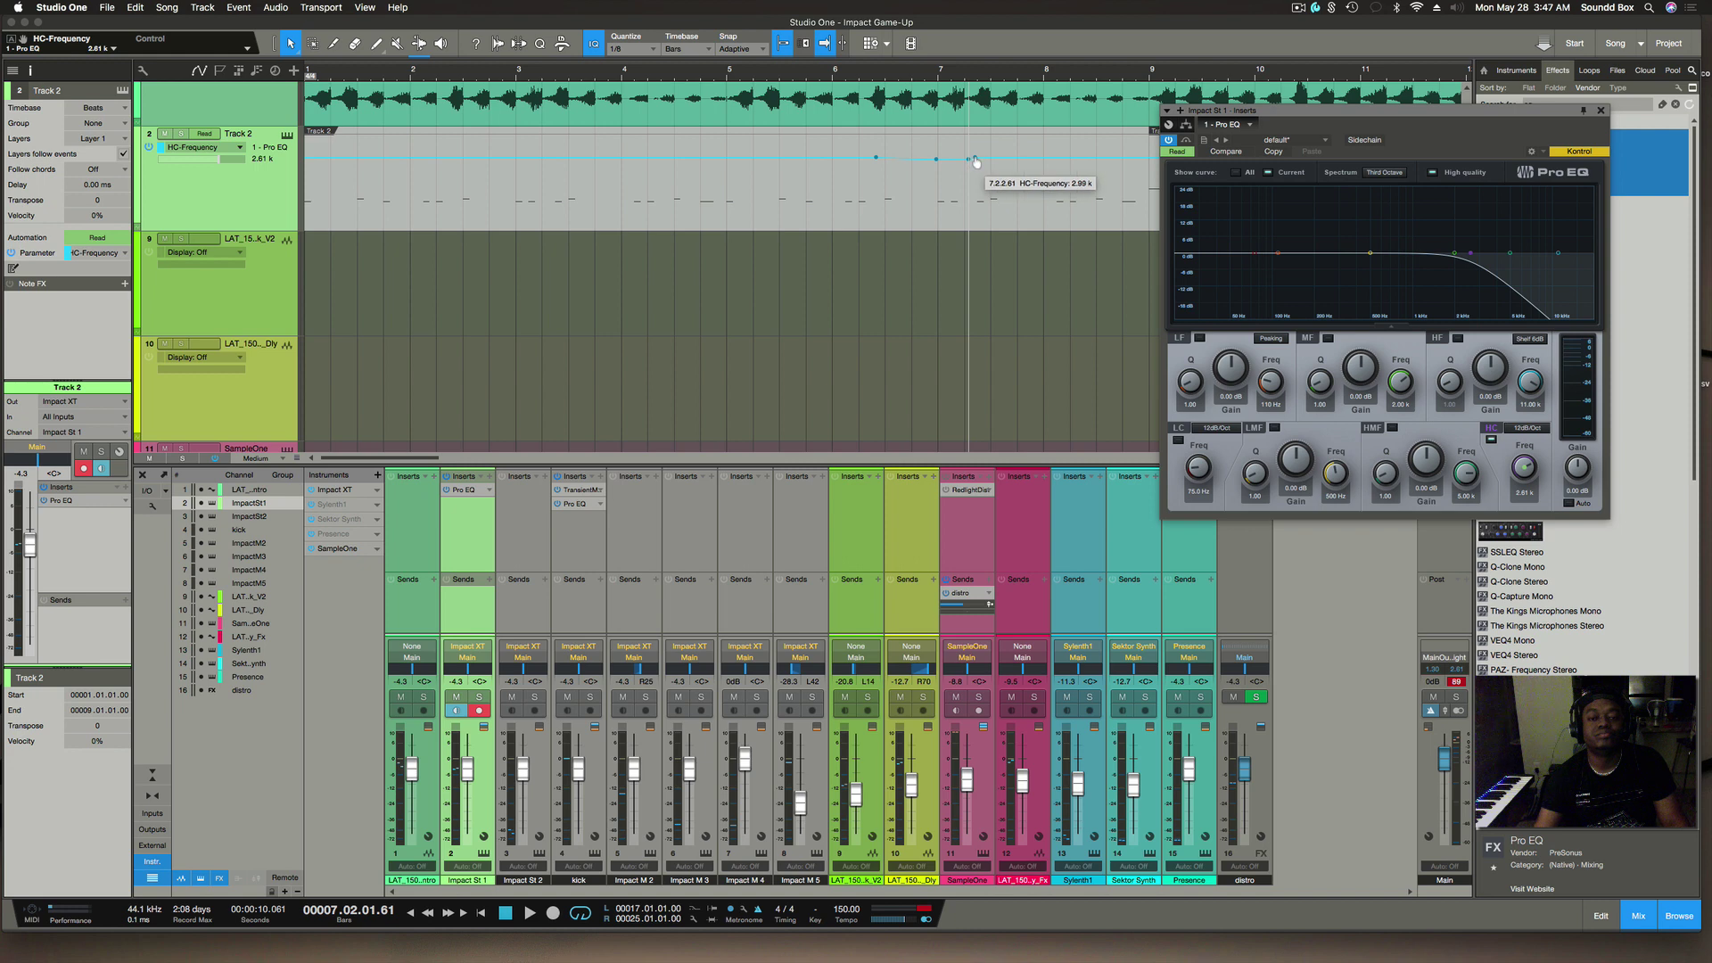
click(975, 160)
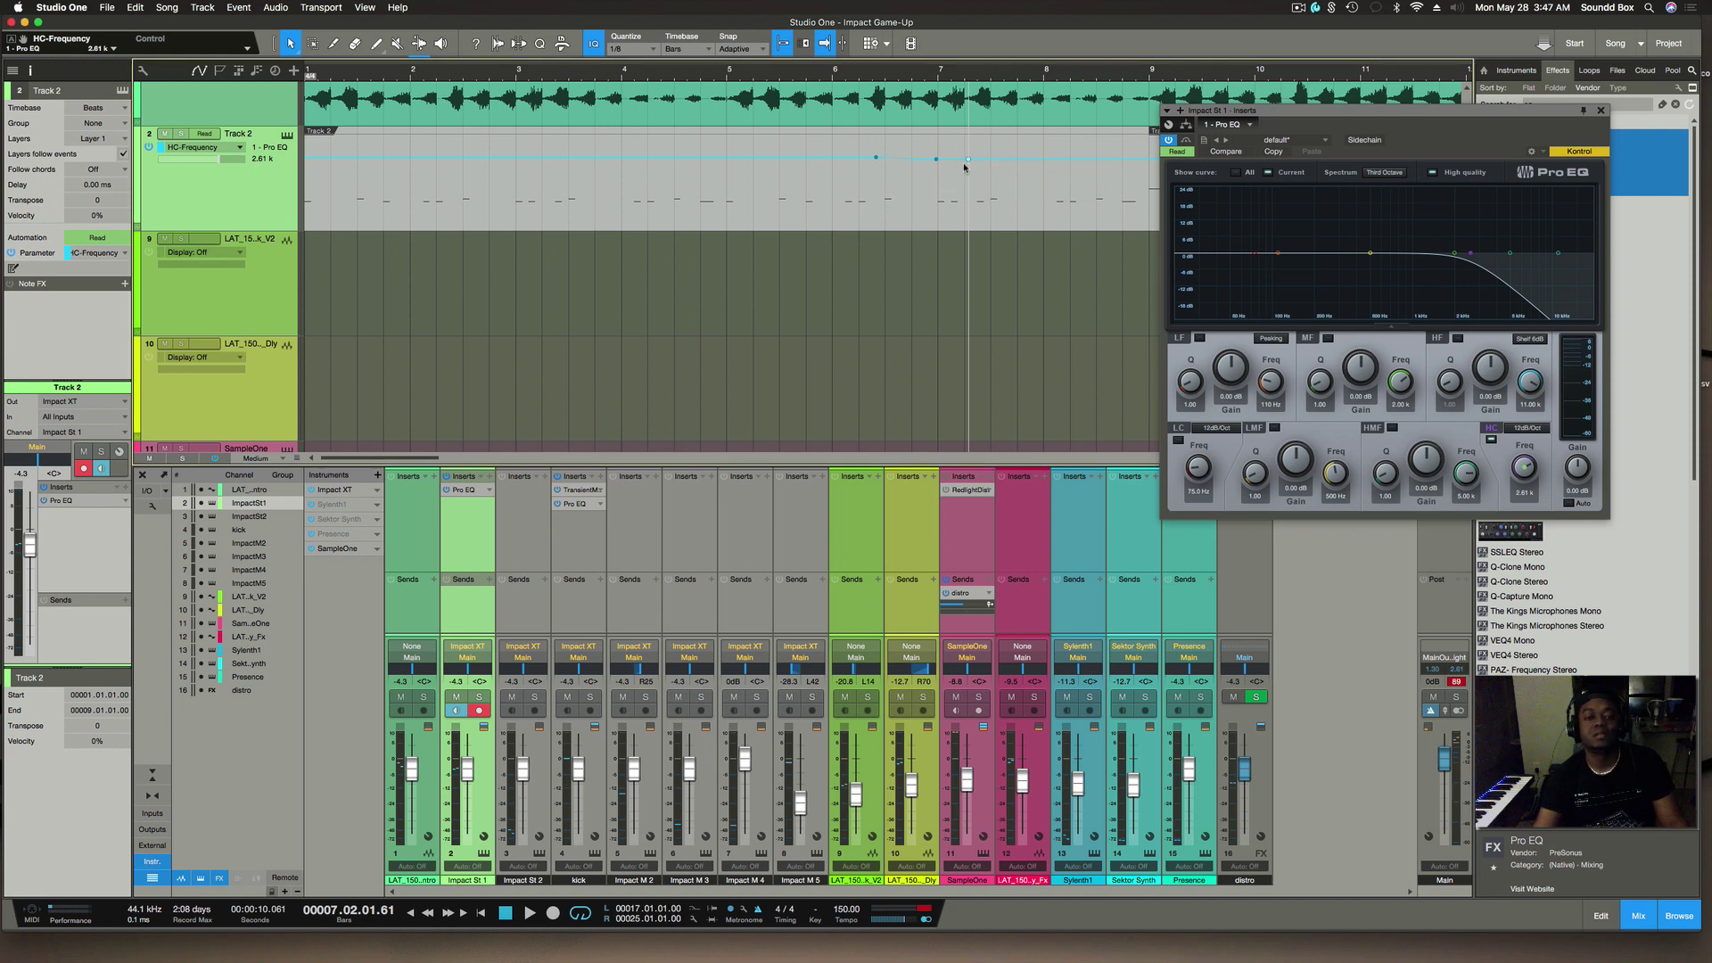
scroll(965, 165, right, 3)
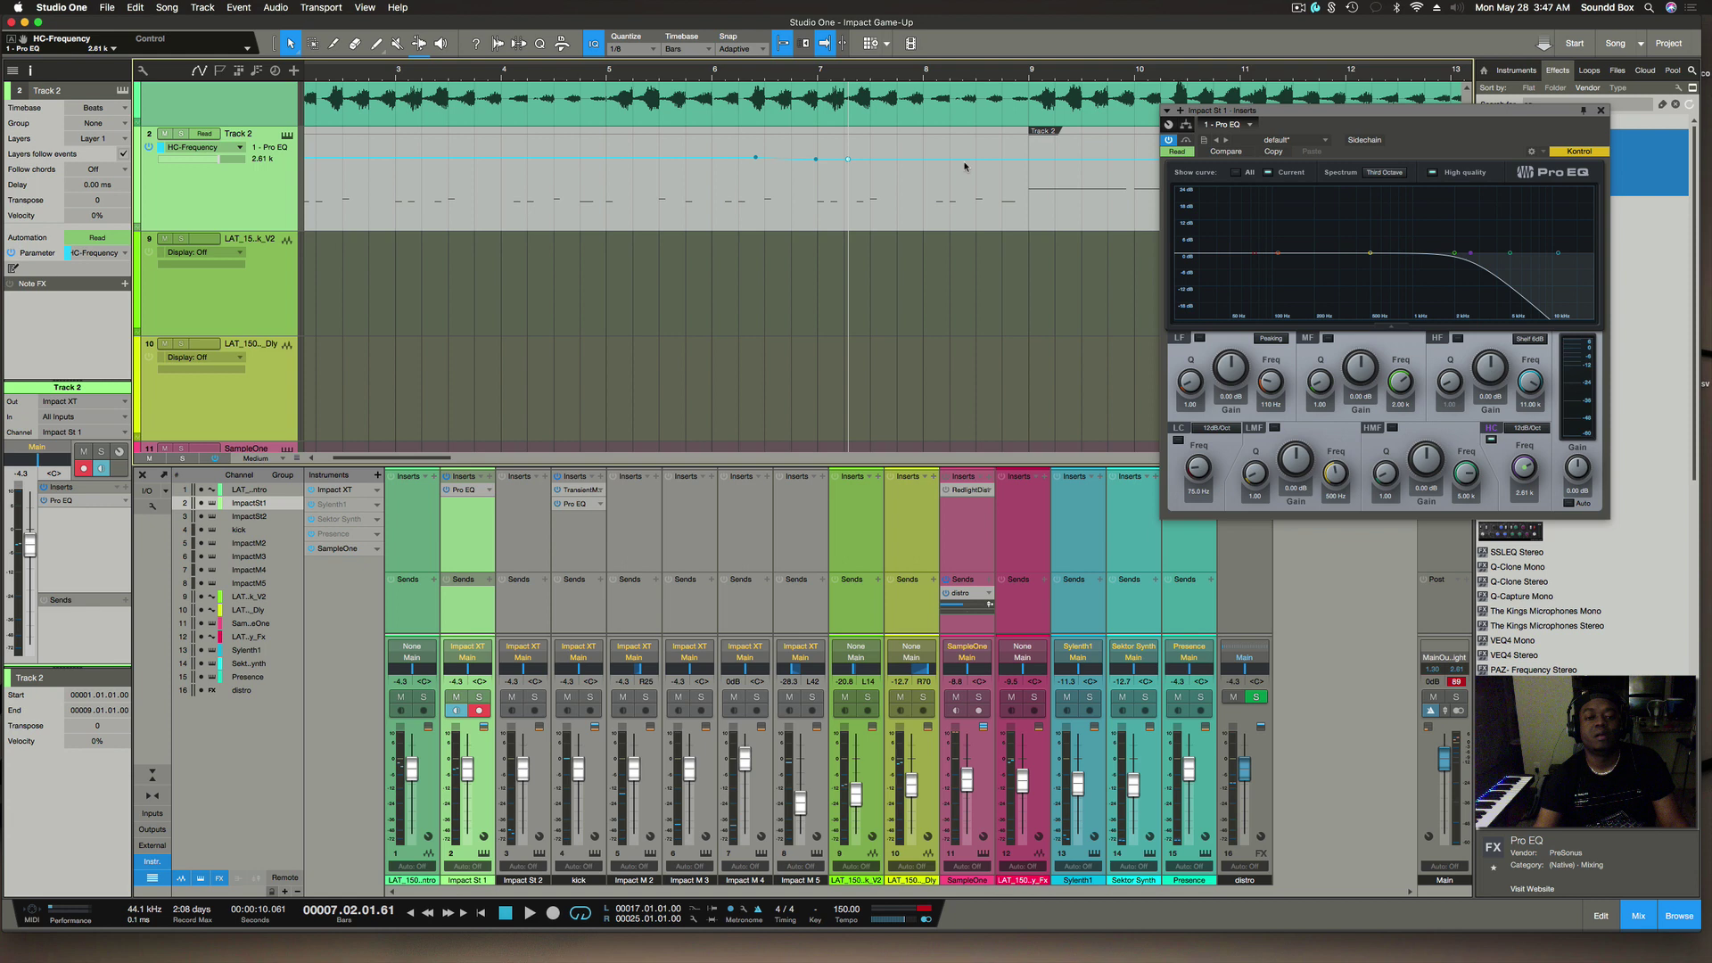
click(1025, 159)
scroll(1026, 165, right, 15)
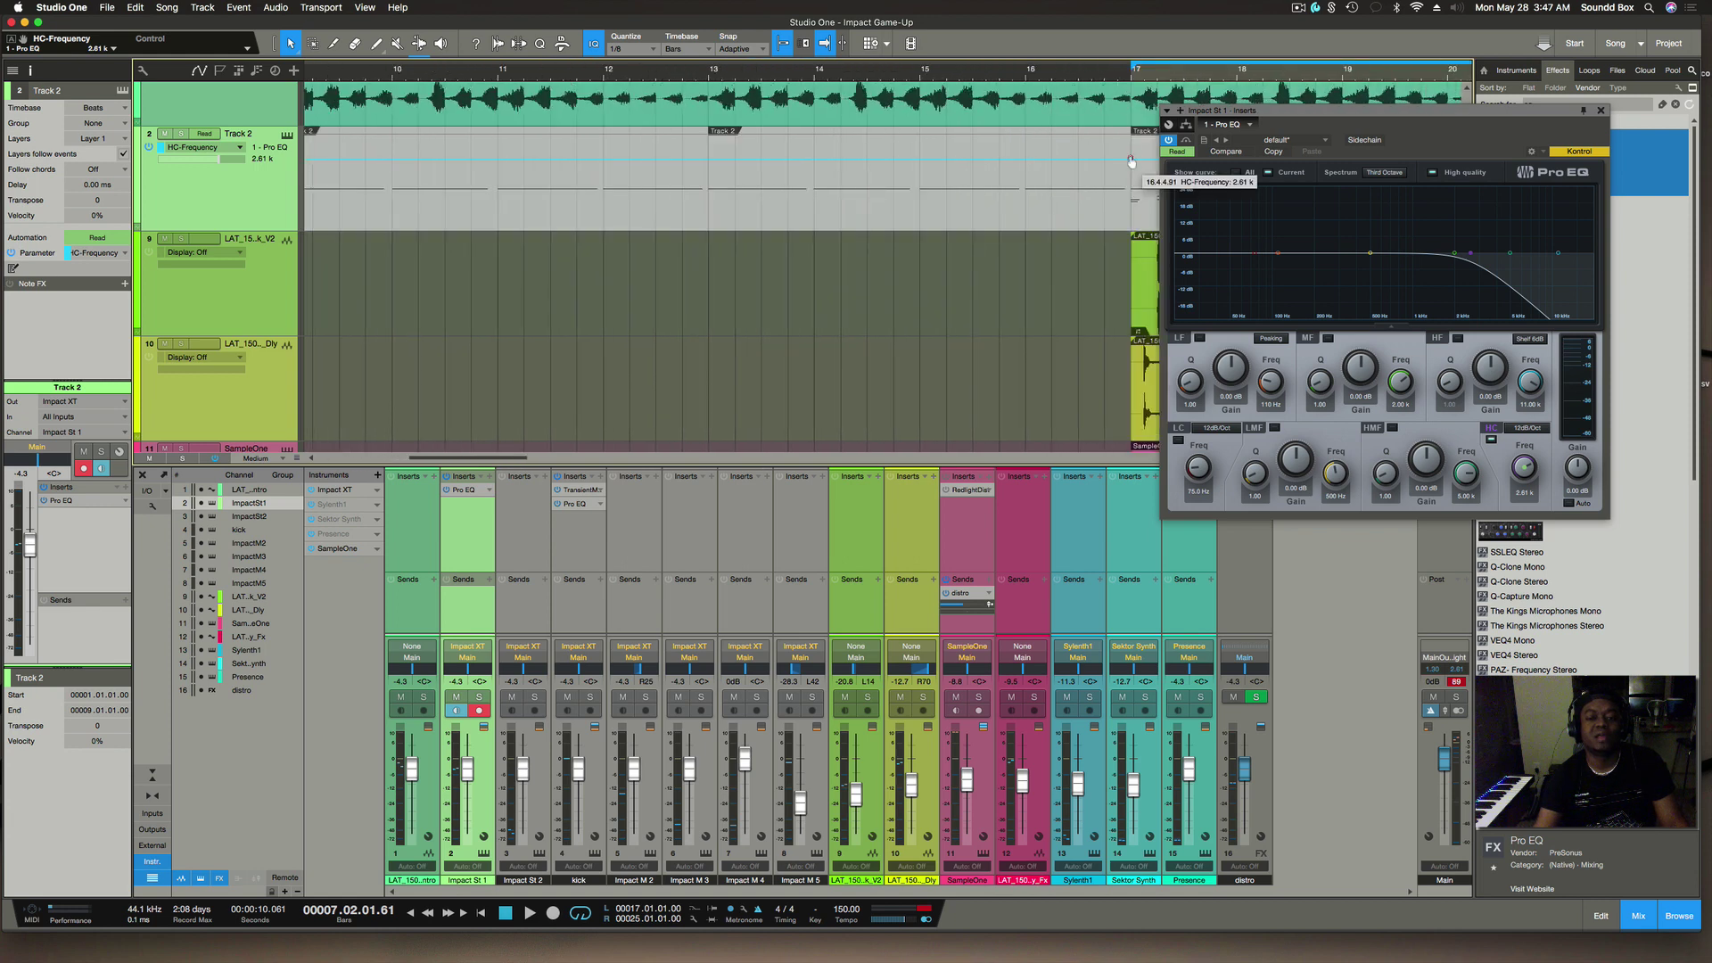
drag(932, 132, 910, 264)
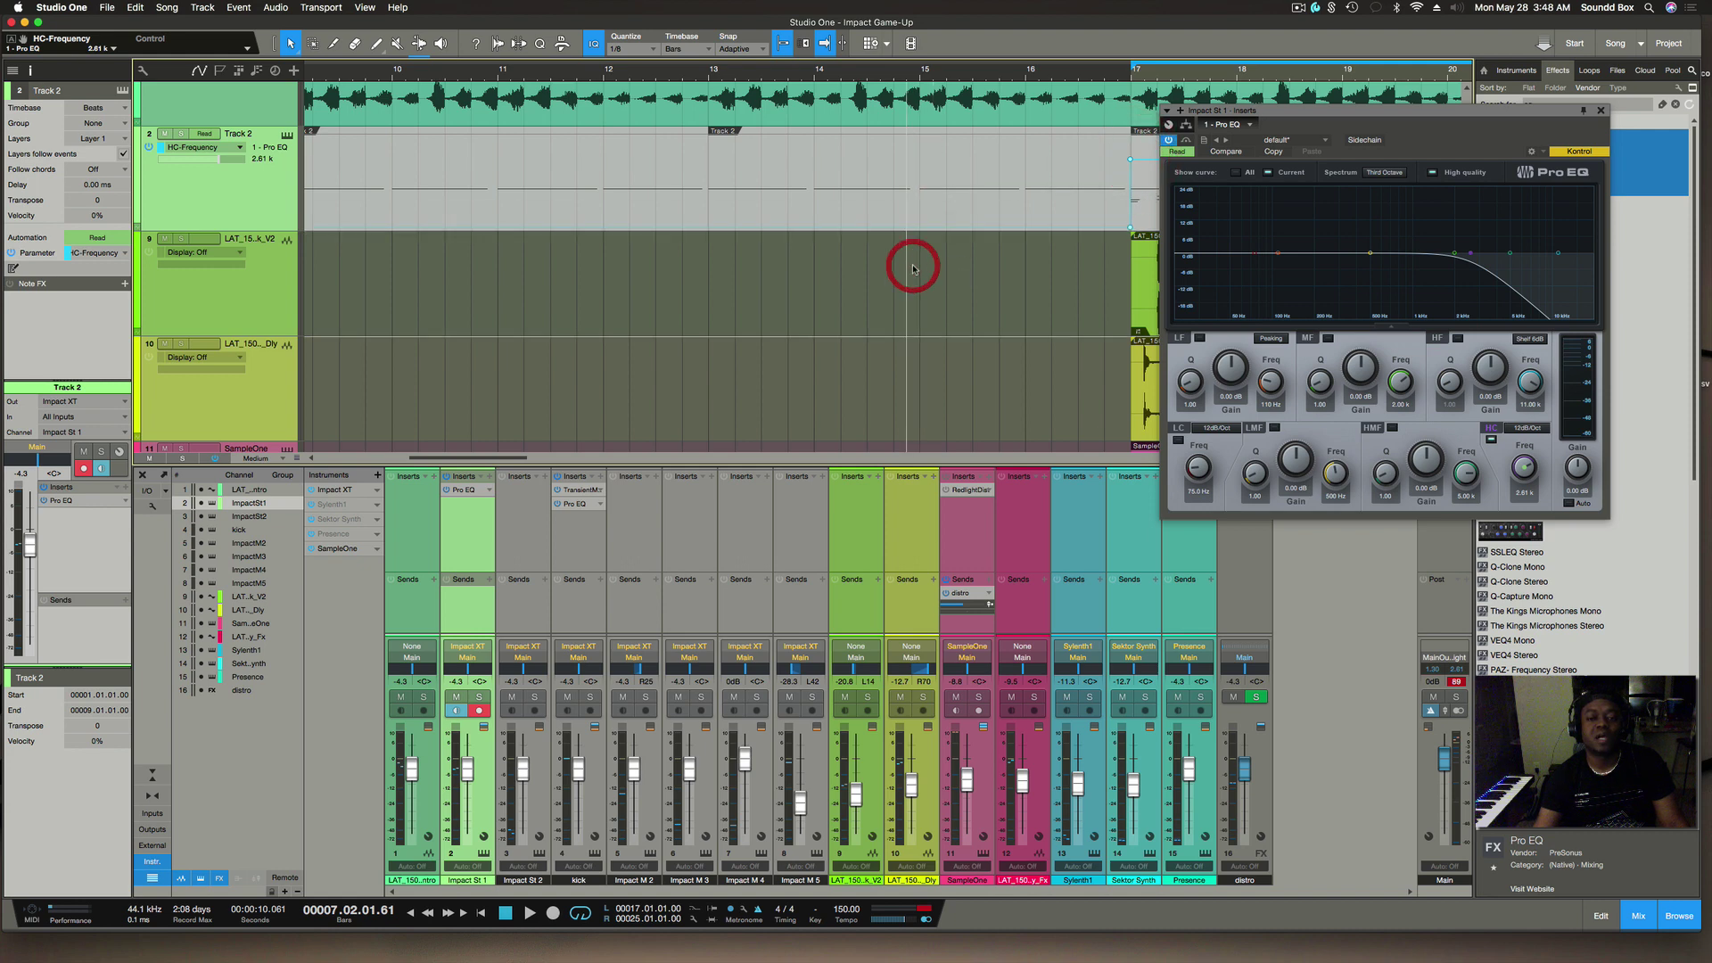
Place the envelope's drop points at the end of bar 8 with HC-Frequency at 2.61 kHz.
scroll(890, 265, left, 10)
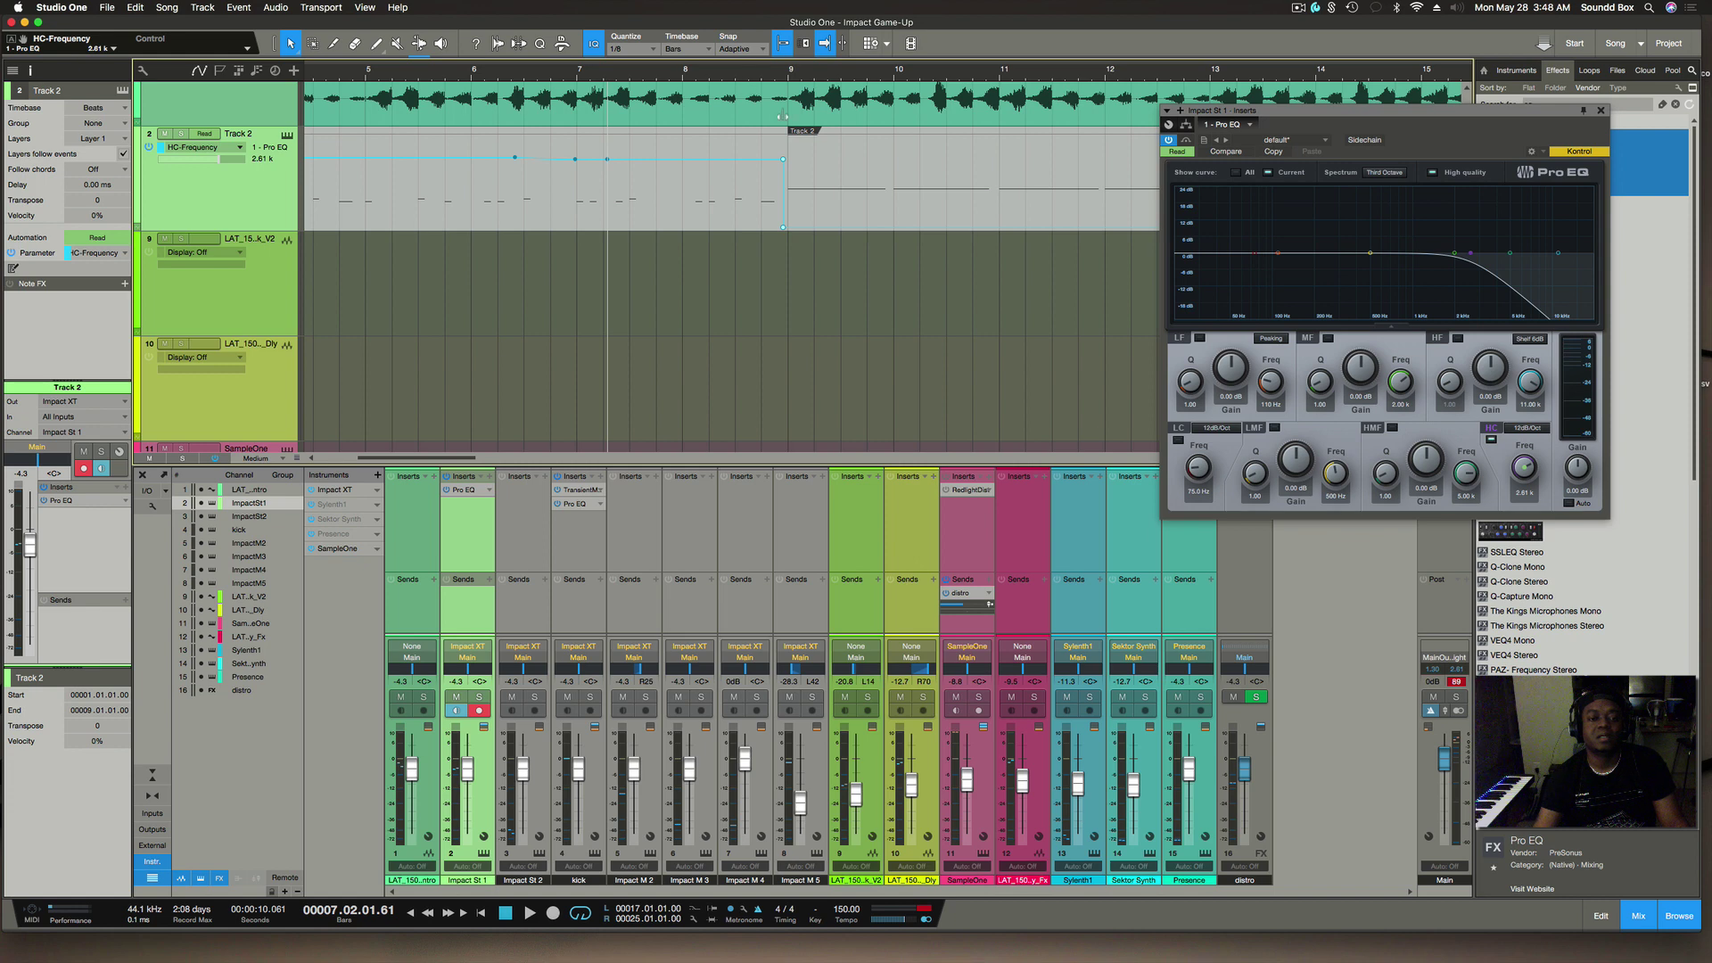
mouse_move(786, 162)
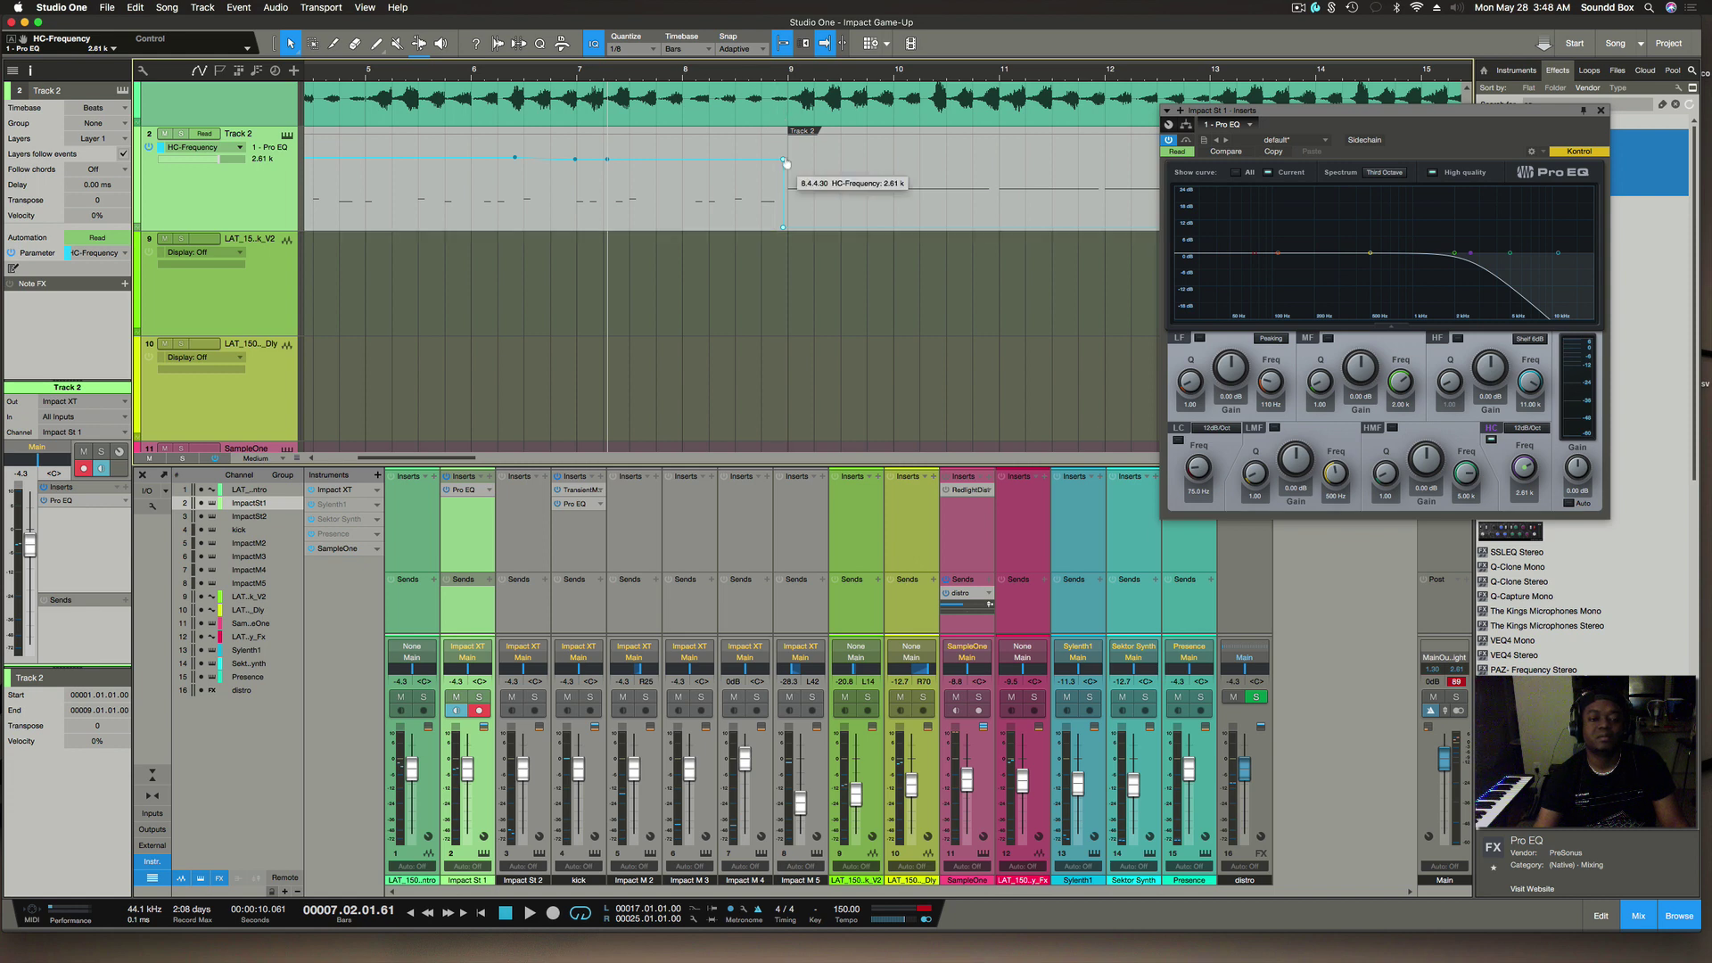
drag(785, 162, 775, 160)
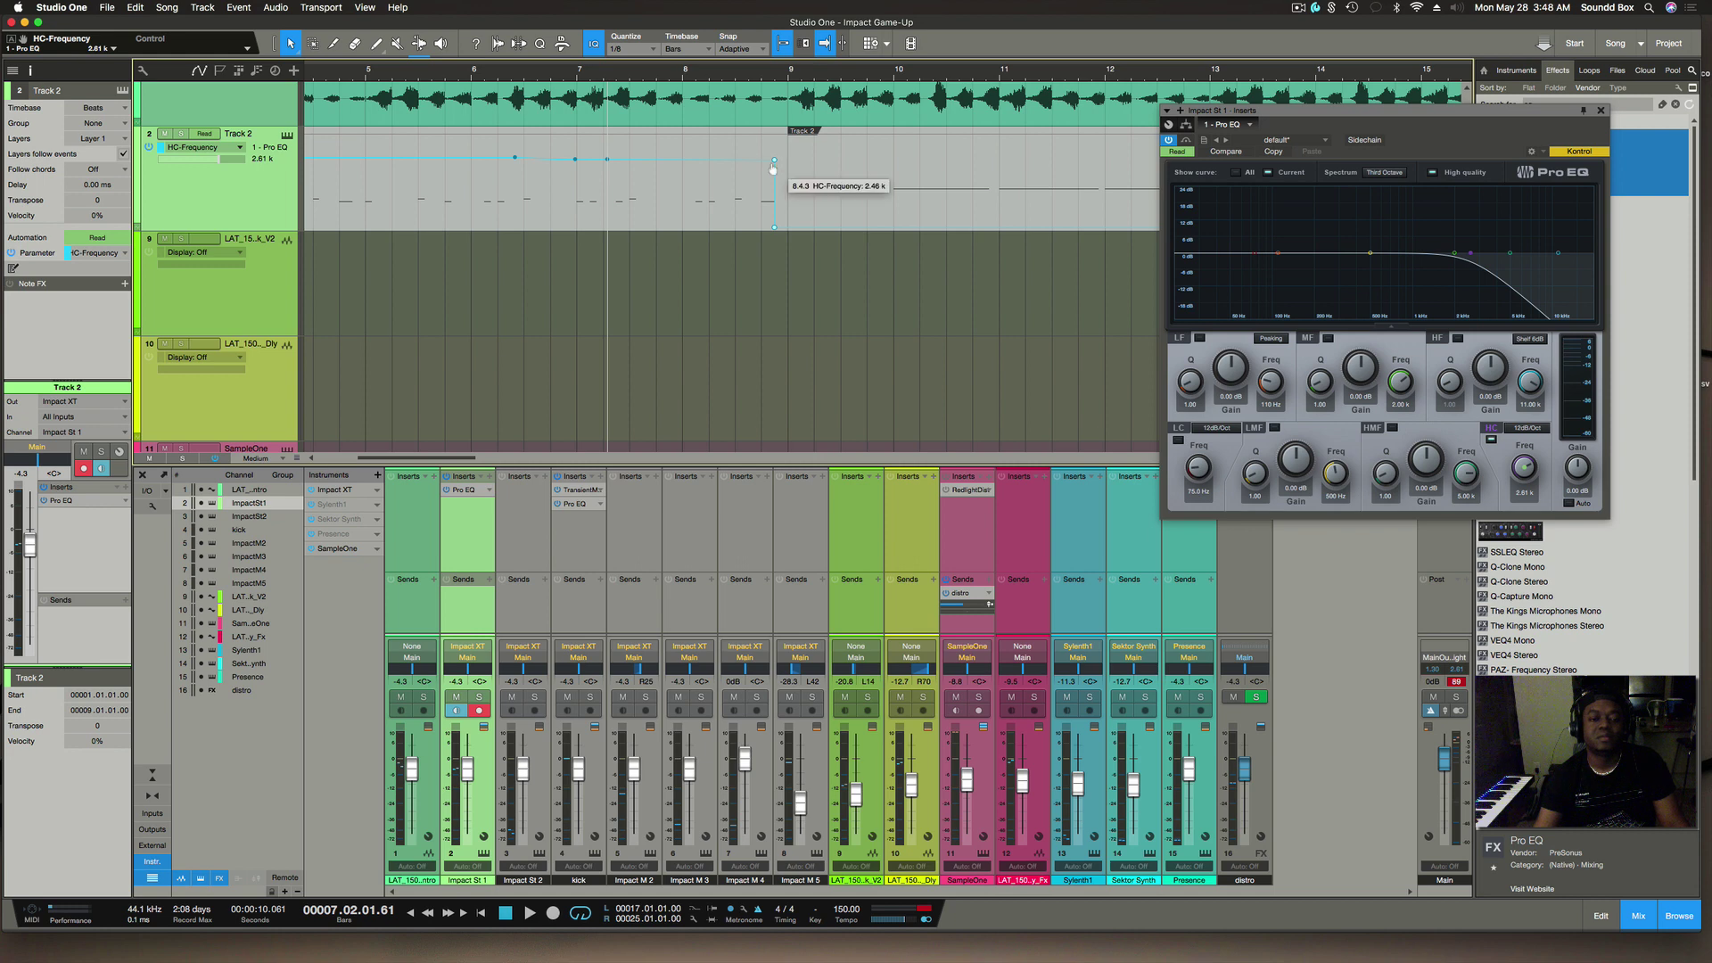
mouse_move(777, 166)
drag(778, 166, 779, 172)
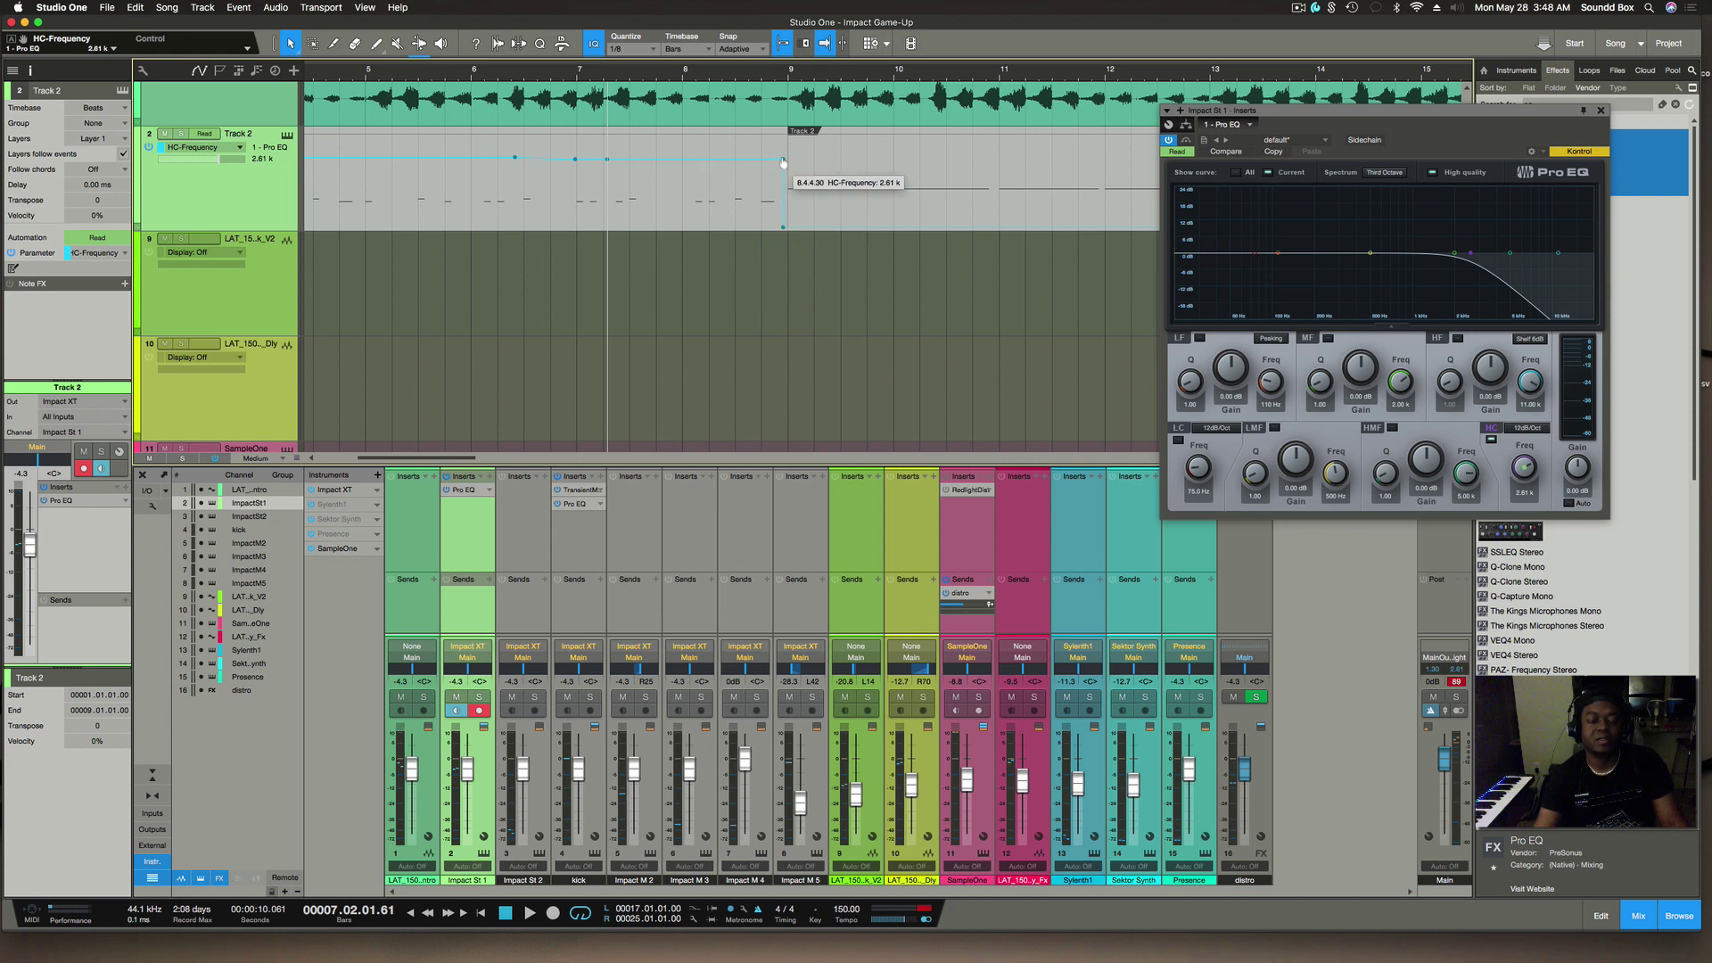
click(784, 164)
Delete the two HC-Frequency envelope points around bar 7 and reshape the remaining earlier points to start the sweep lower.
click(607, 163)
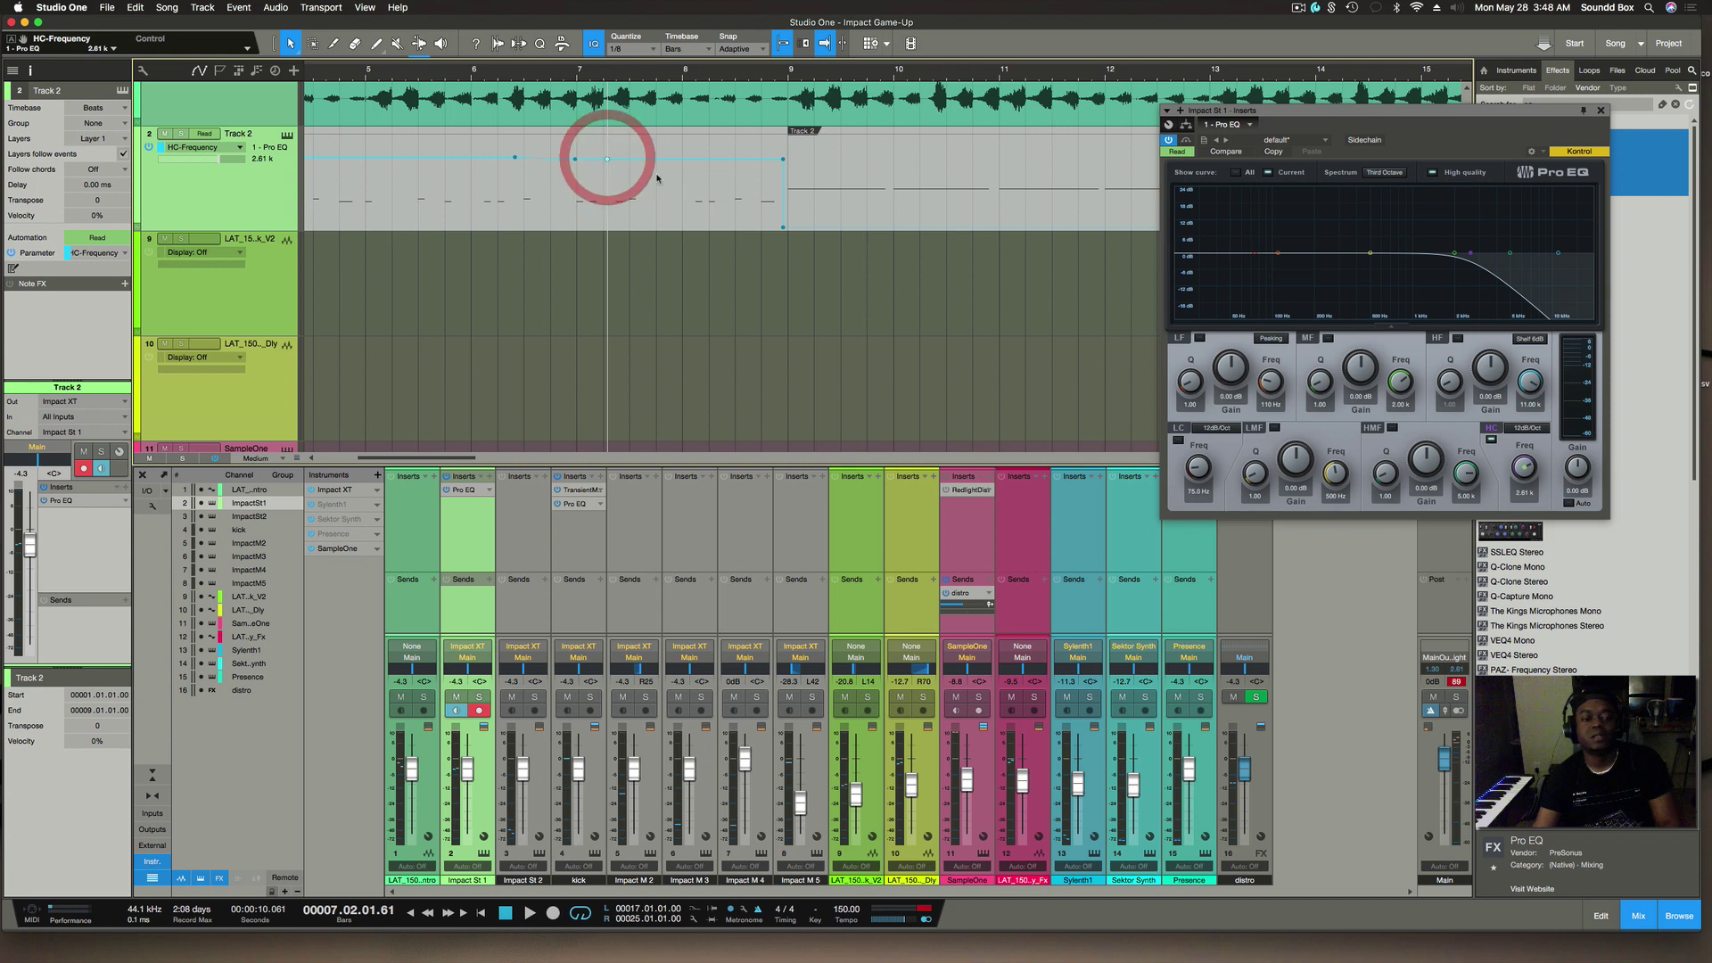
click(578, 162)
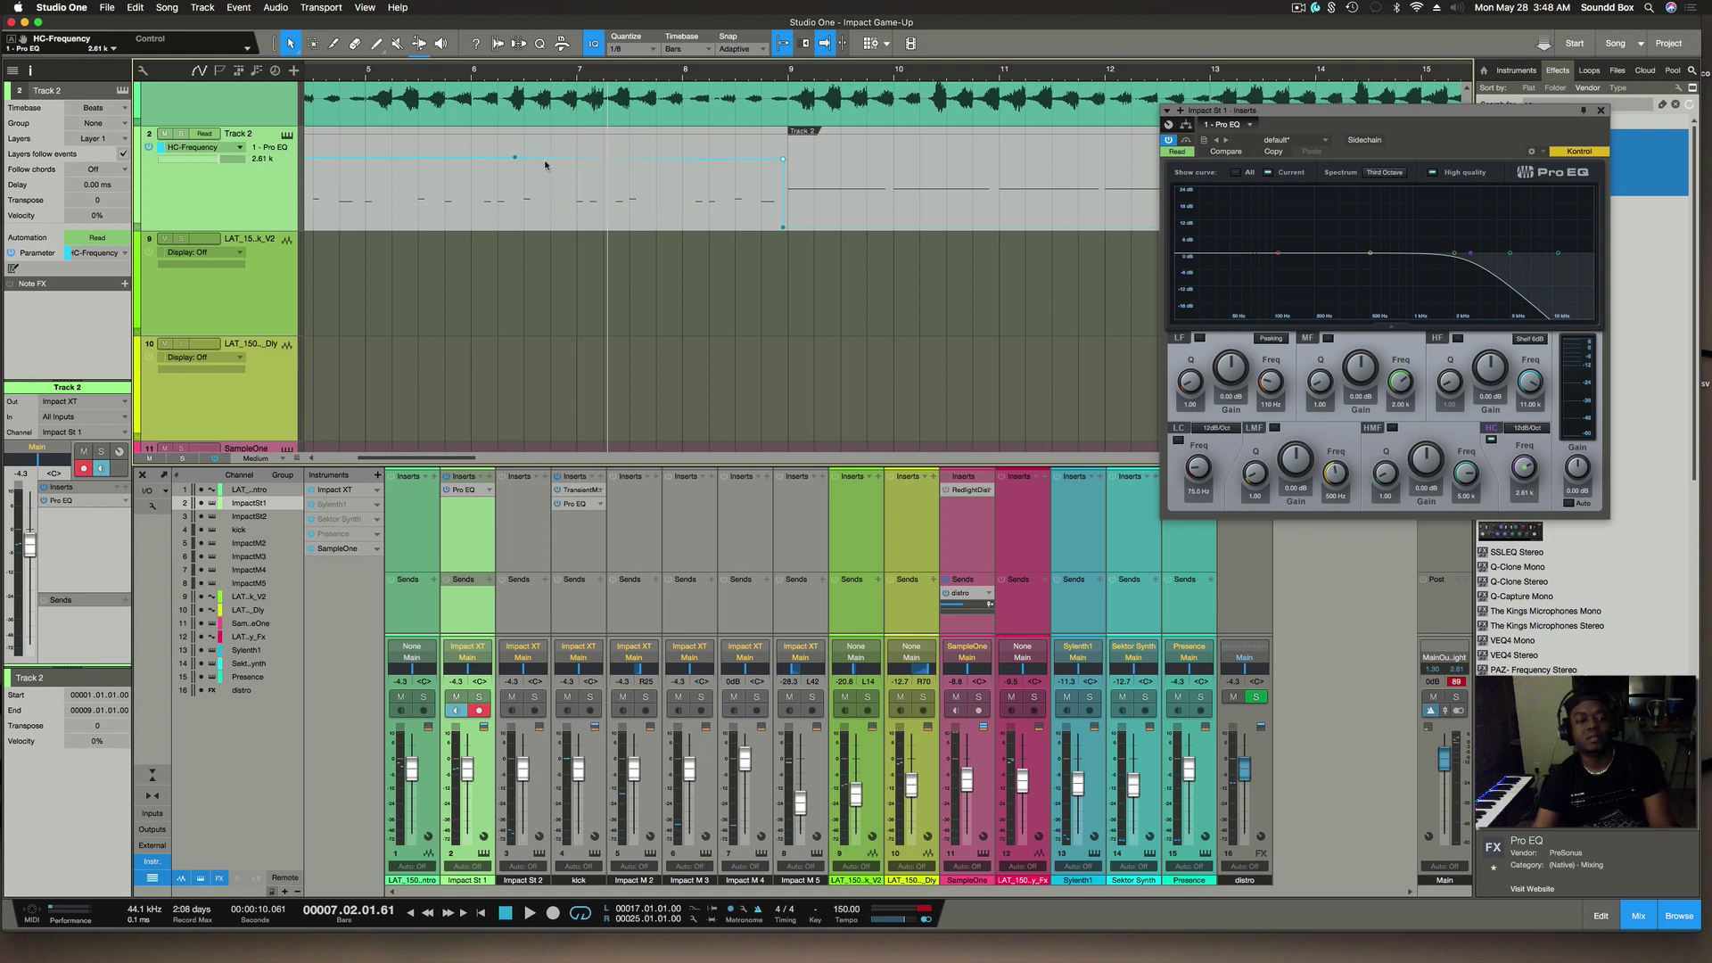
scroll(545, 163, left, 5)
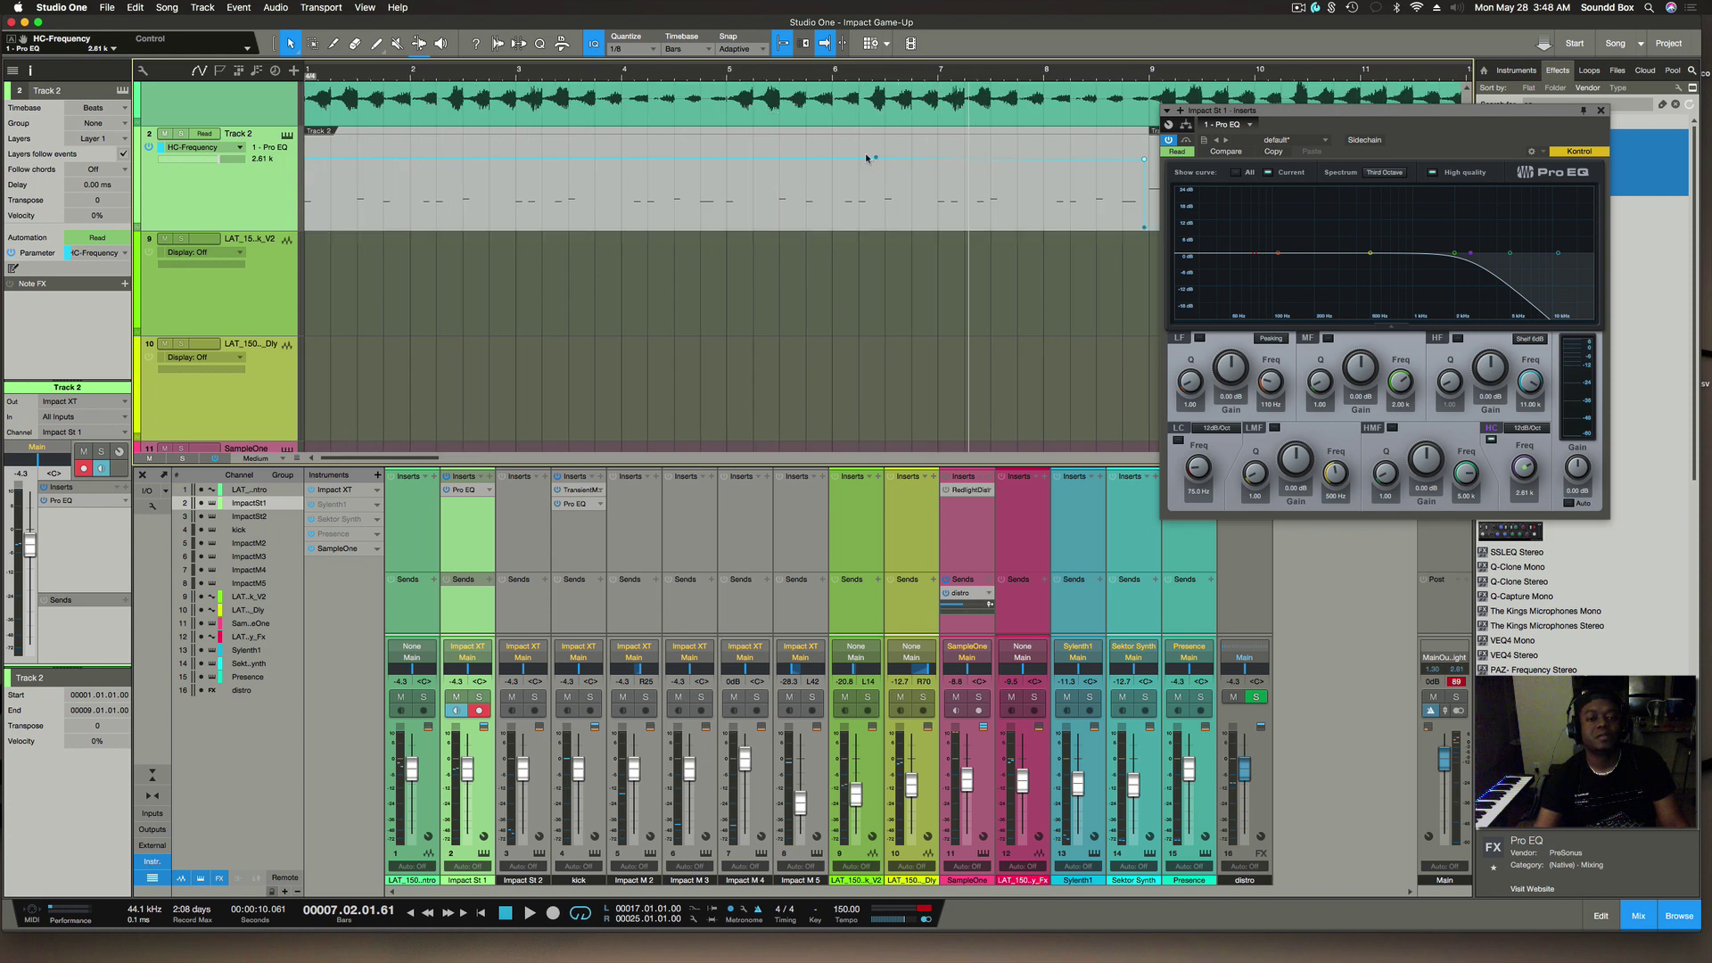
mouse_move(876, 161)
drag(877, 160, 250, 169)
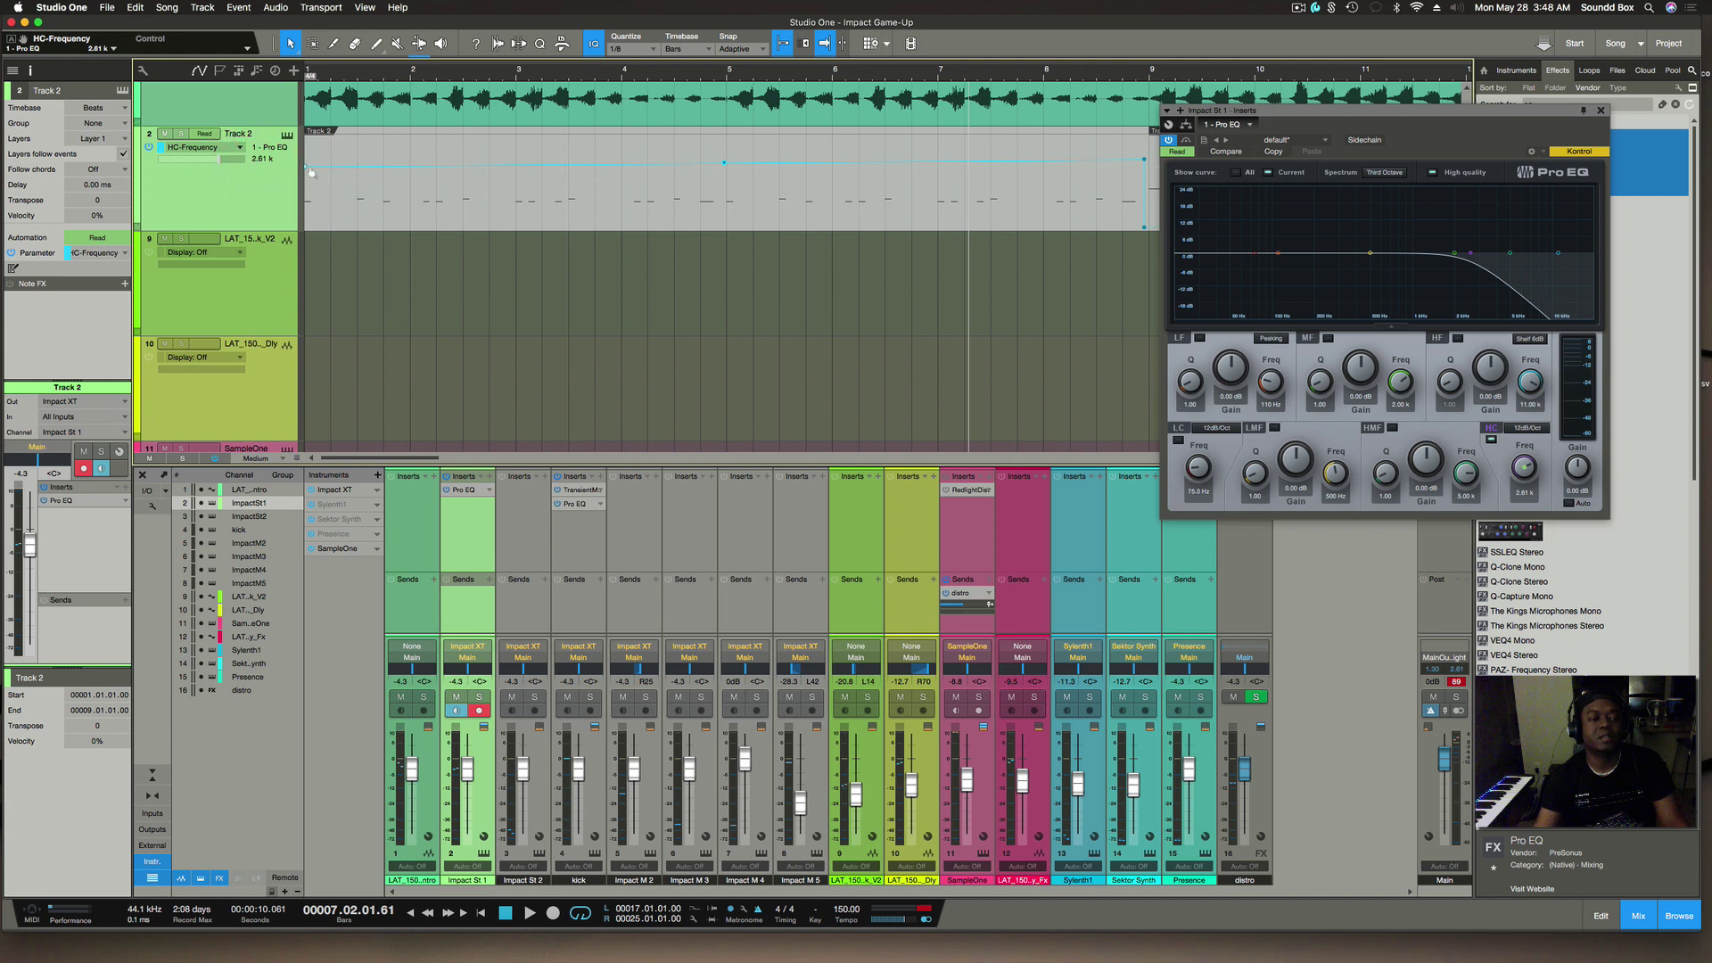
Trim Track 2's HC-Frequency envelope downward while auditioning the filter sweep from the song start.
key(space)
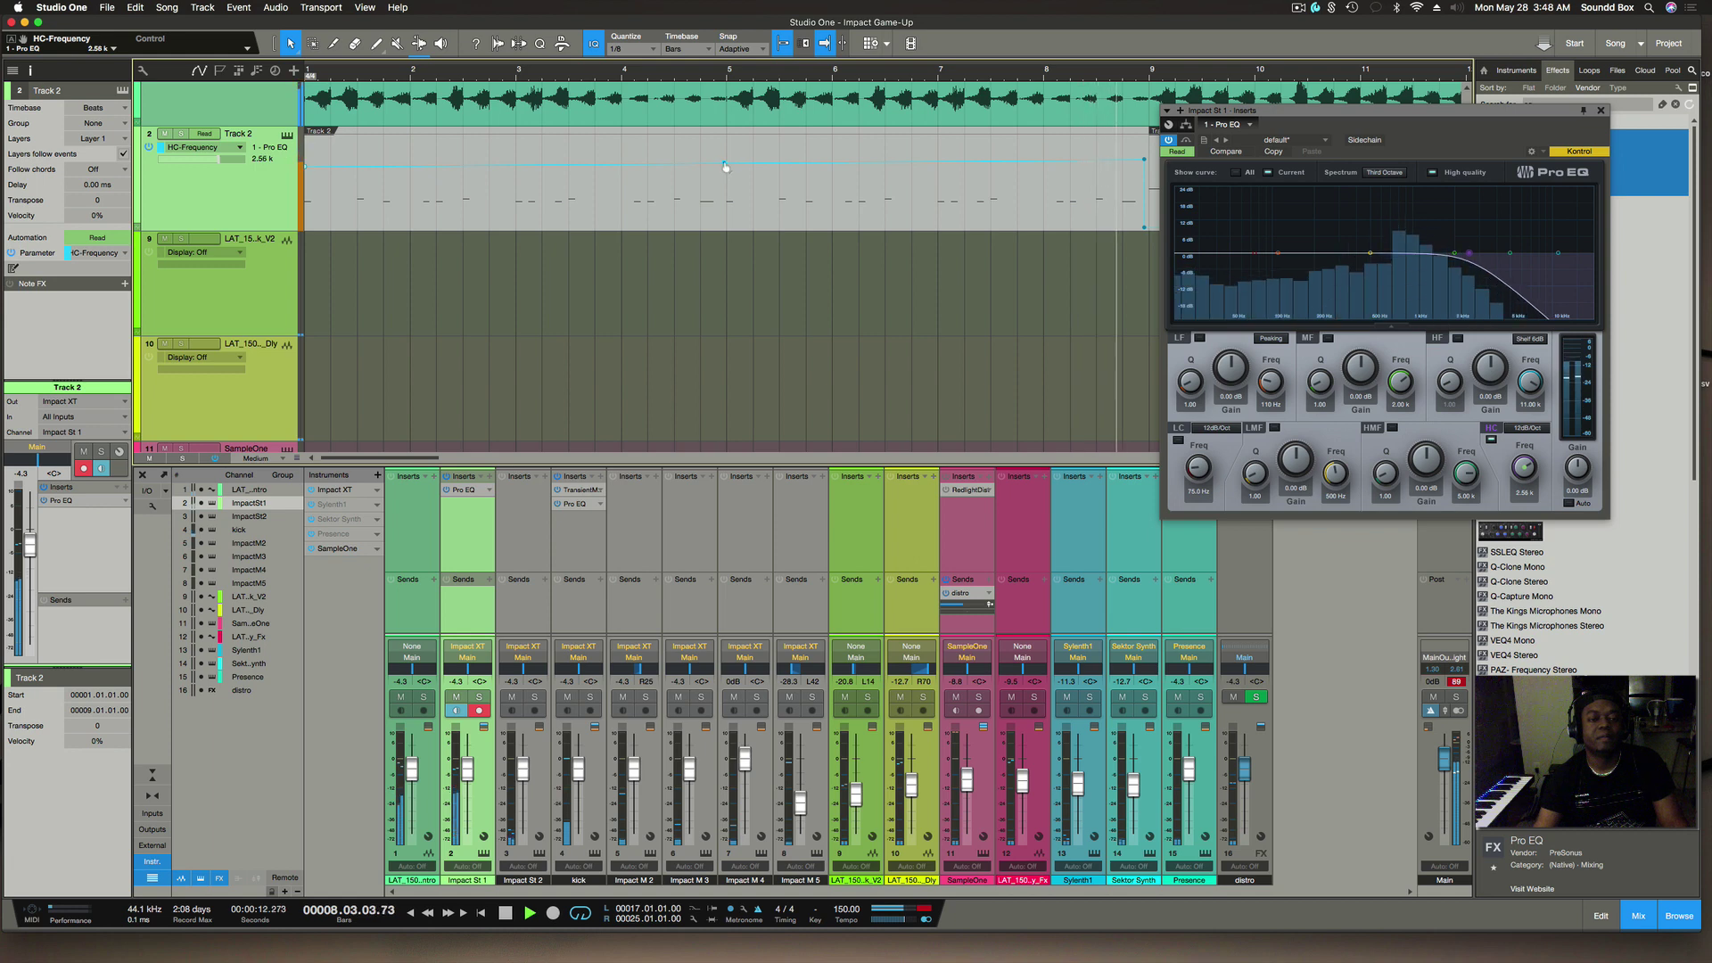
drag(765, 138, 765, 152)
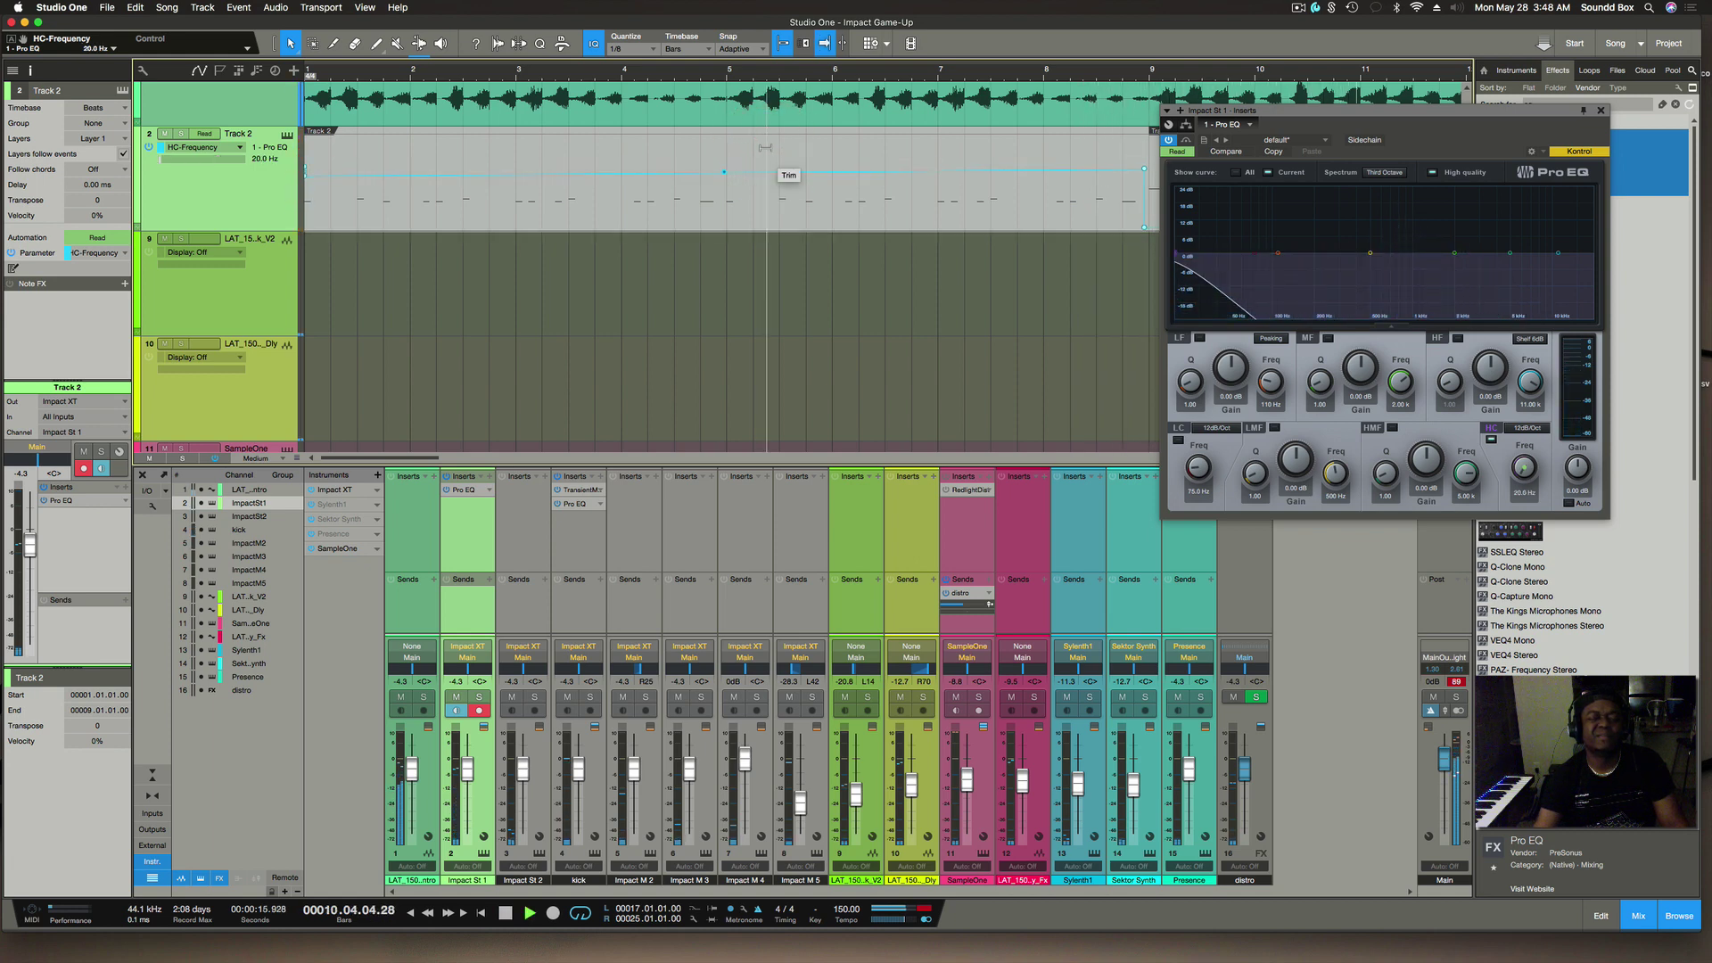
key(space)
key(comma)
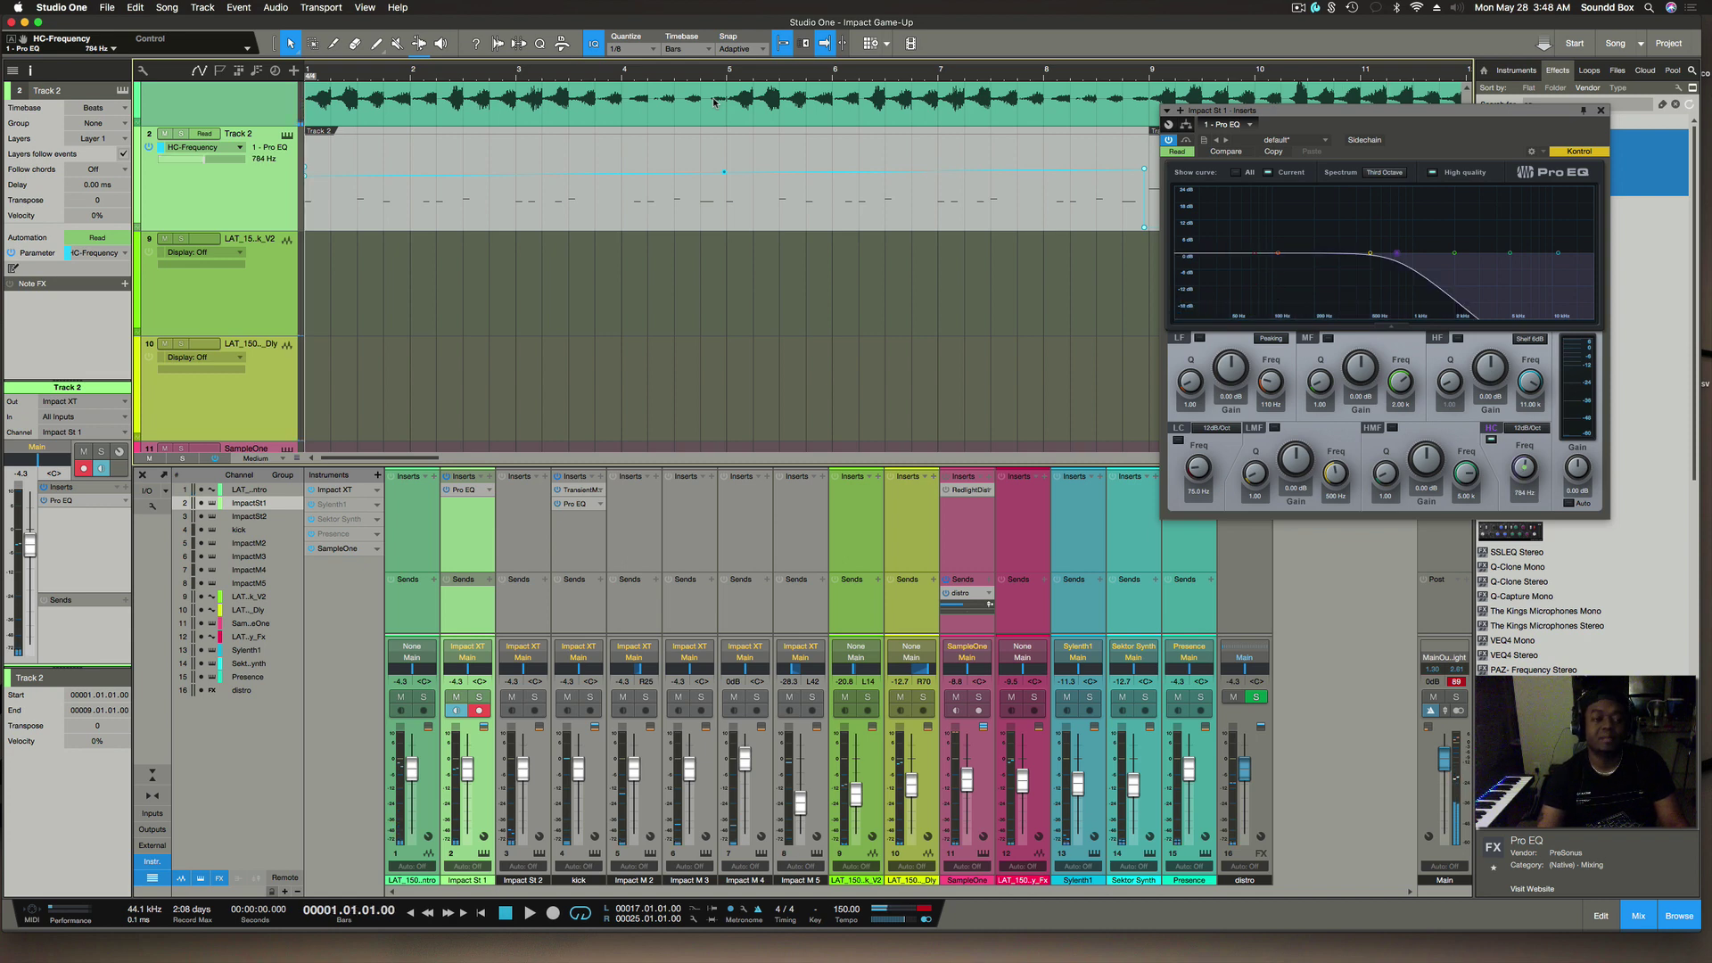
key(space)
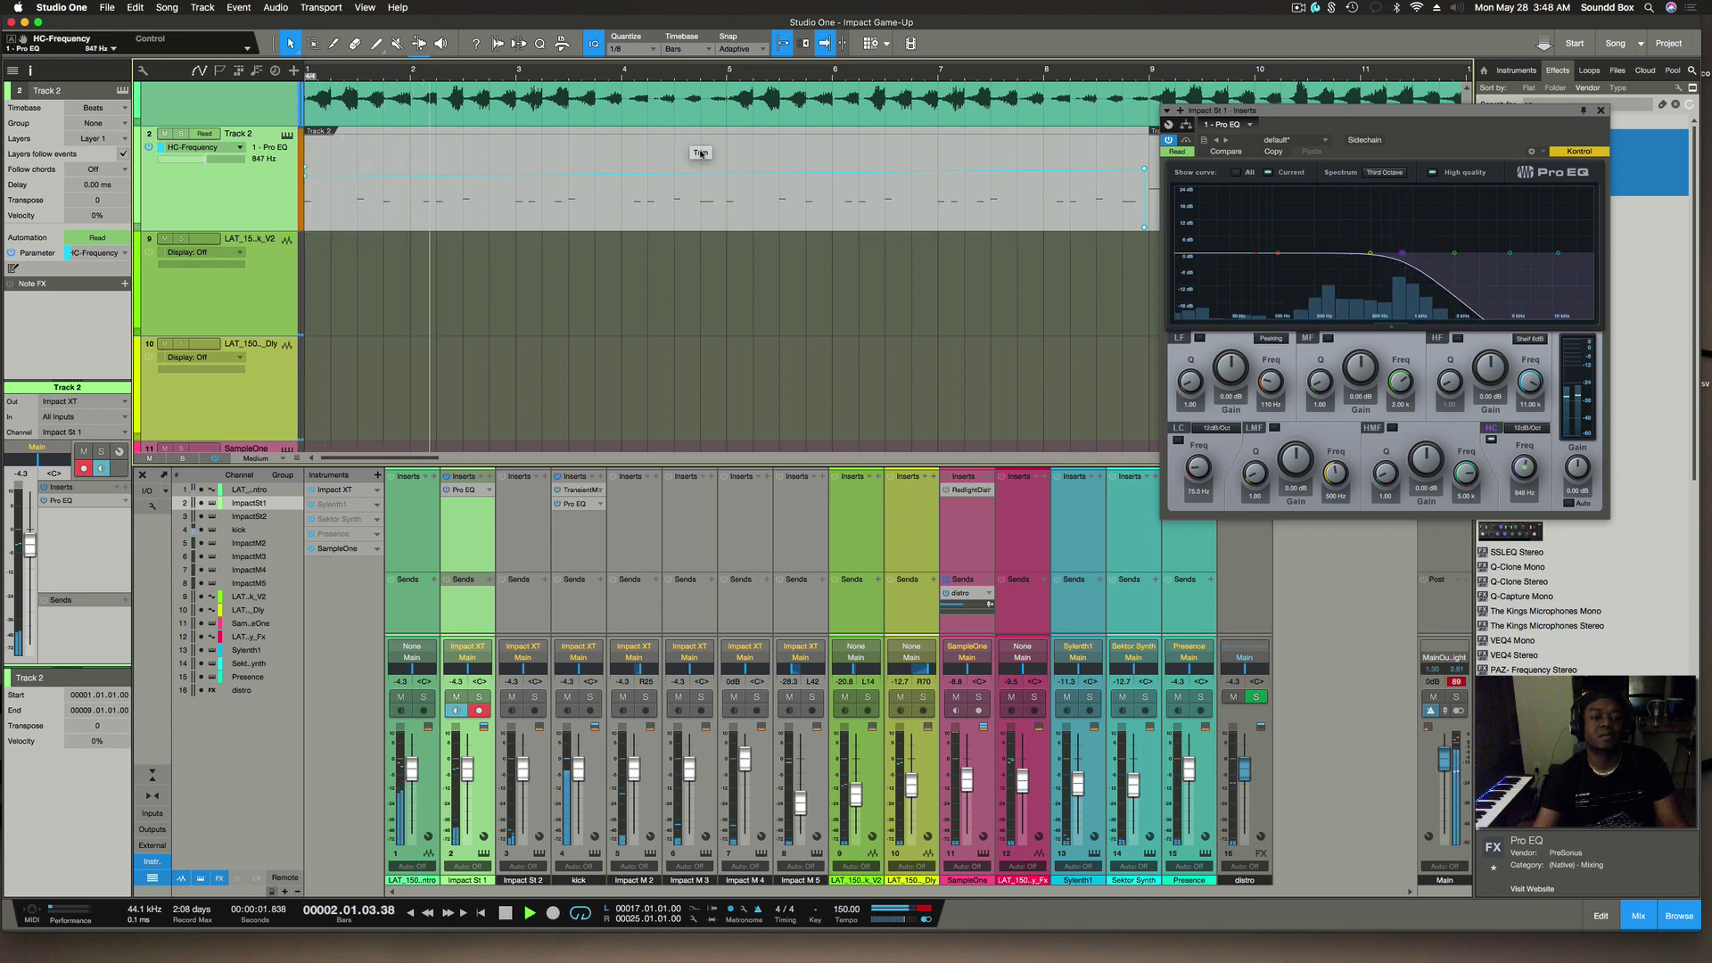
drag(725, 152, 722, 162)
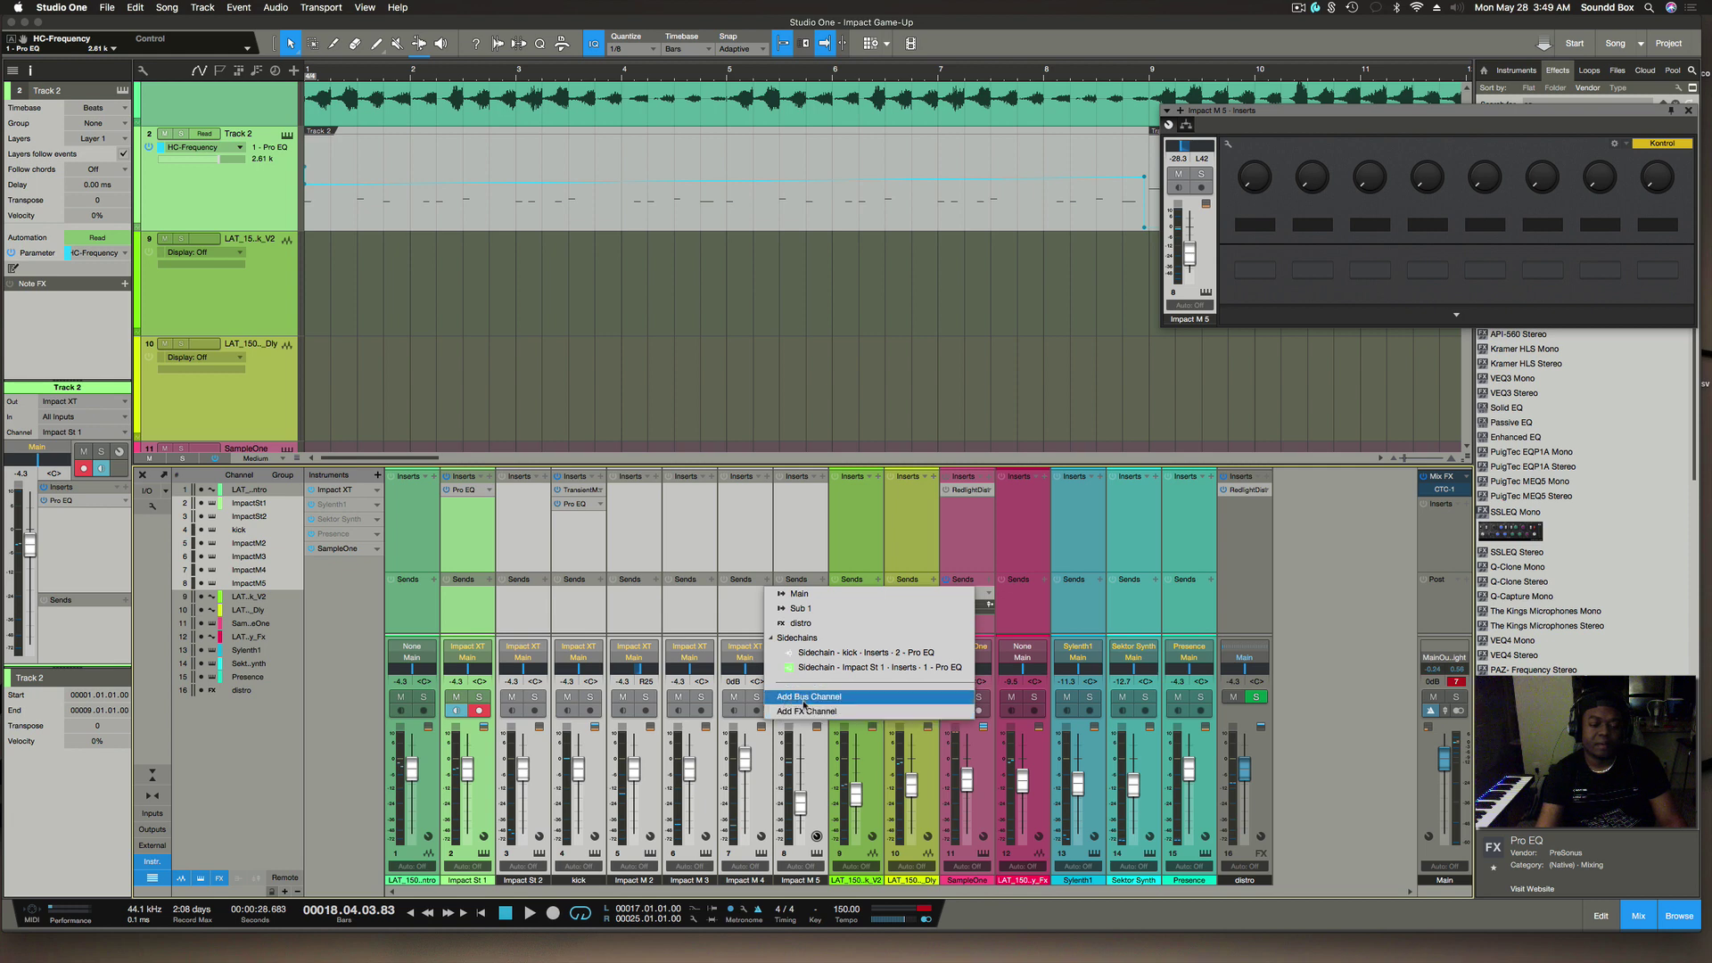
Add an FX channel as a send on the selected Impact channels and set the send level to -4.1.
click(804, 711)
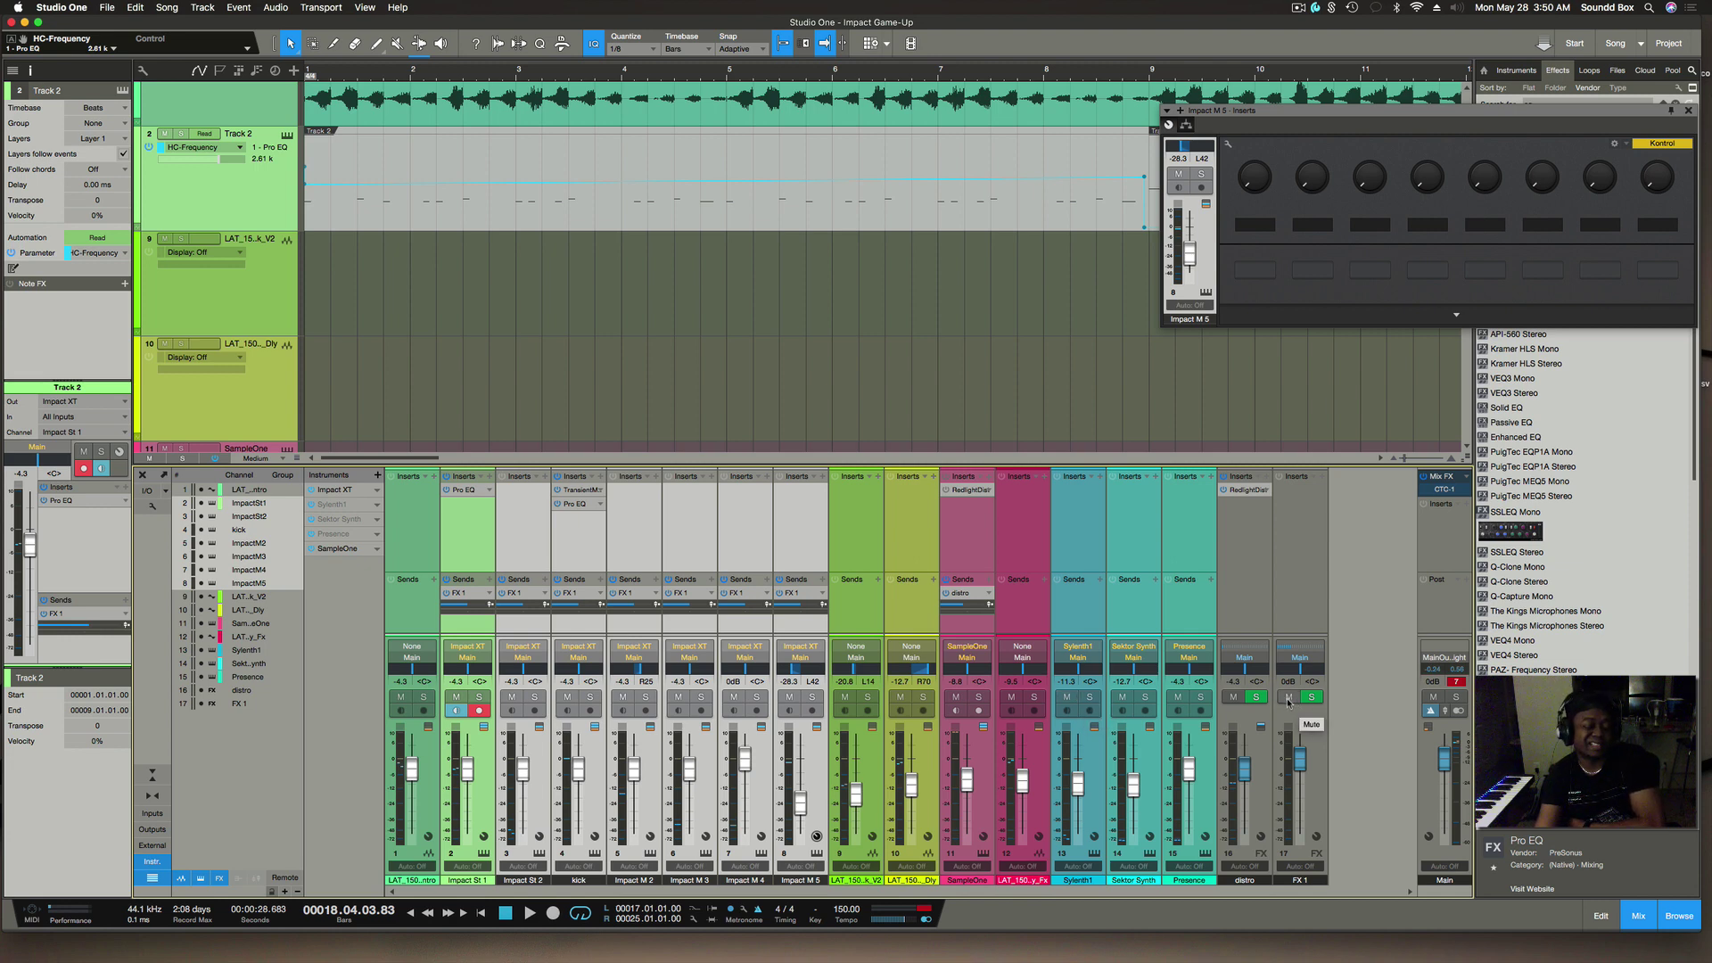
click(799, 609)
drag(794, 609, 790, 609)
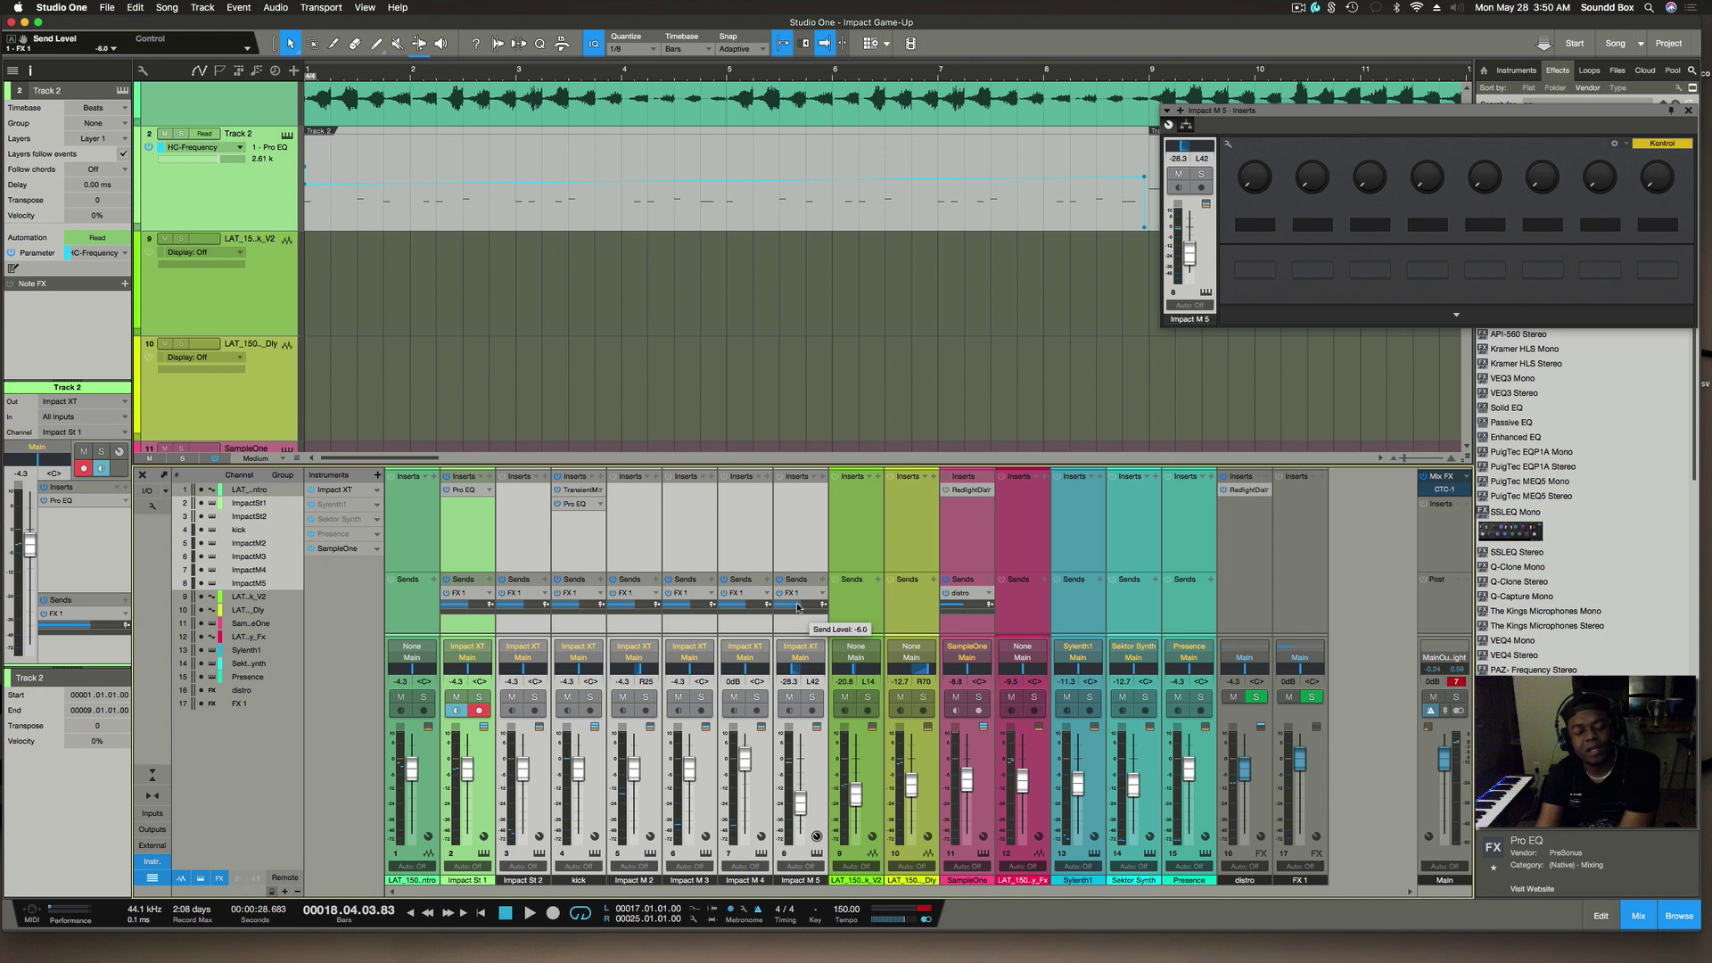
click(797, 607)
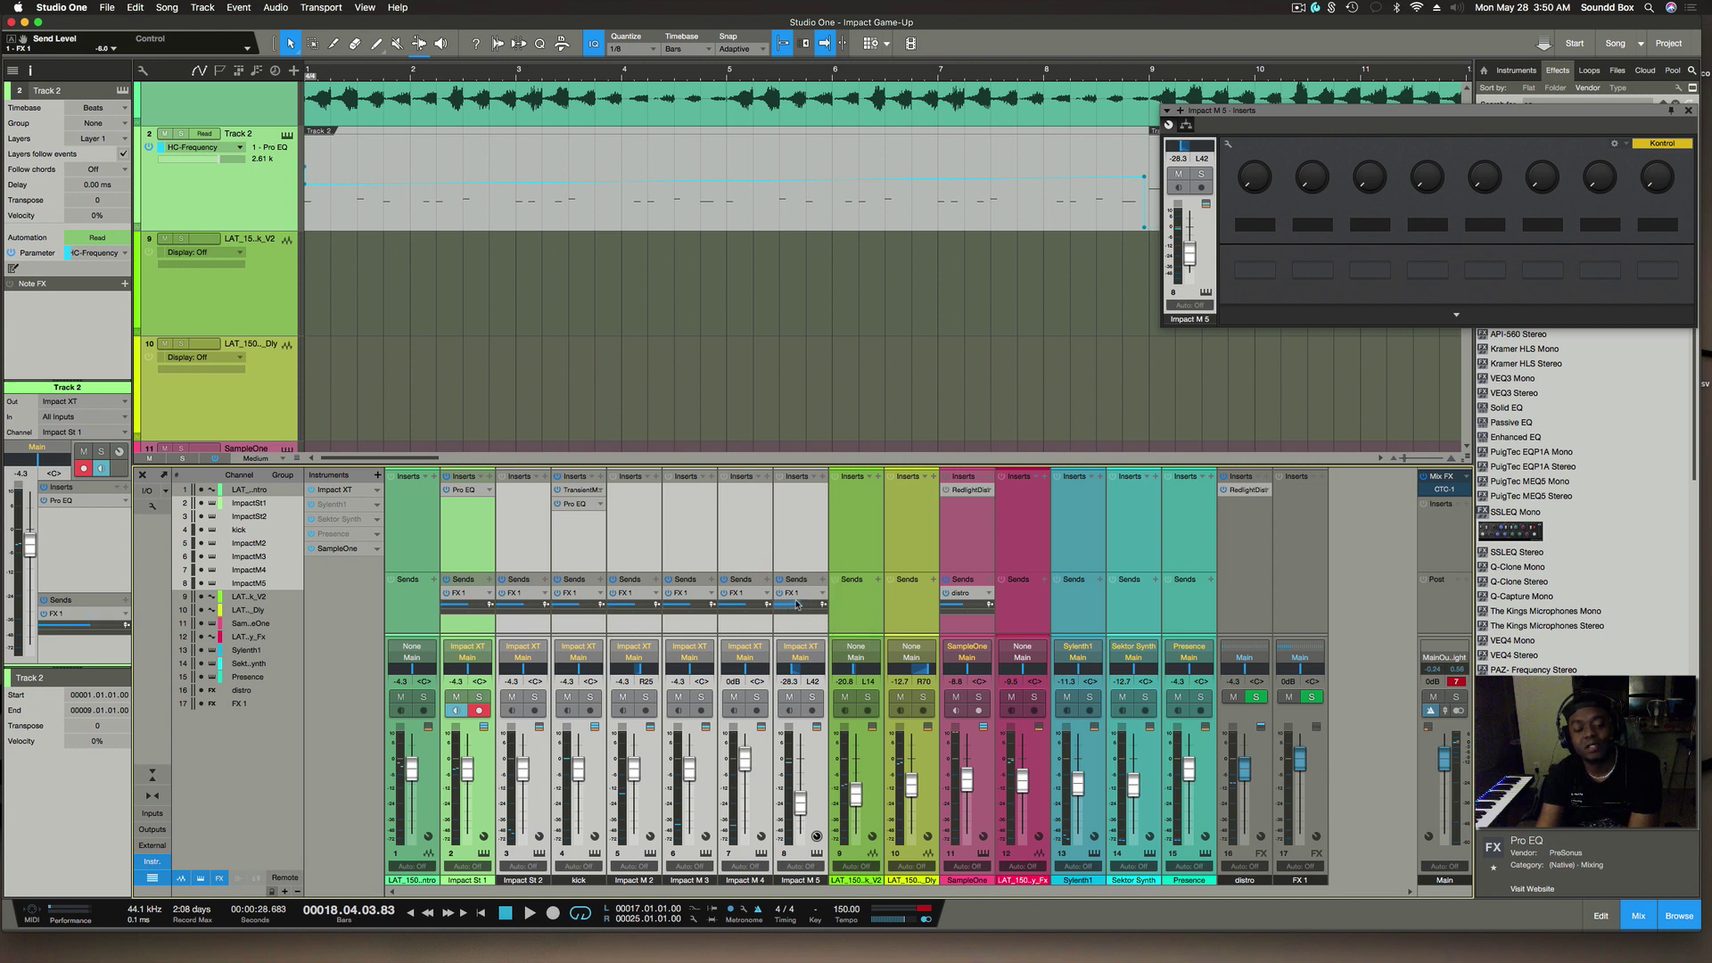
drag(796, 606, 798, 606)
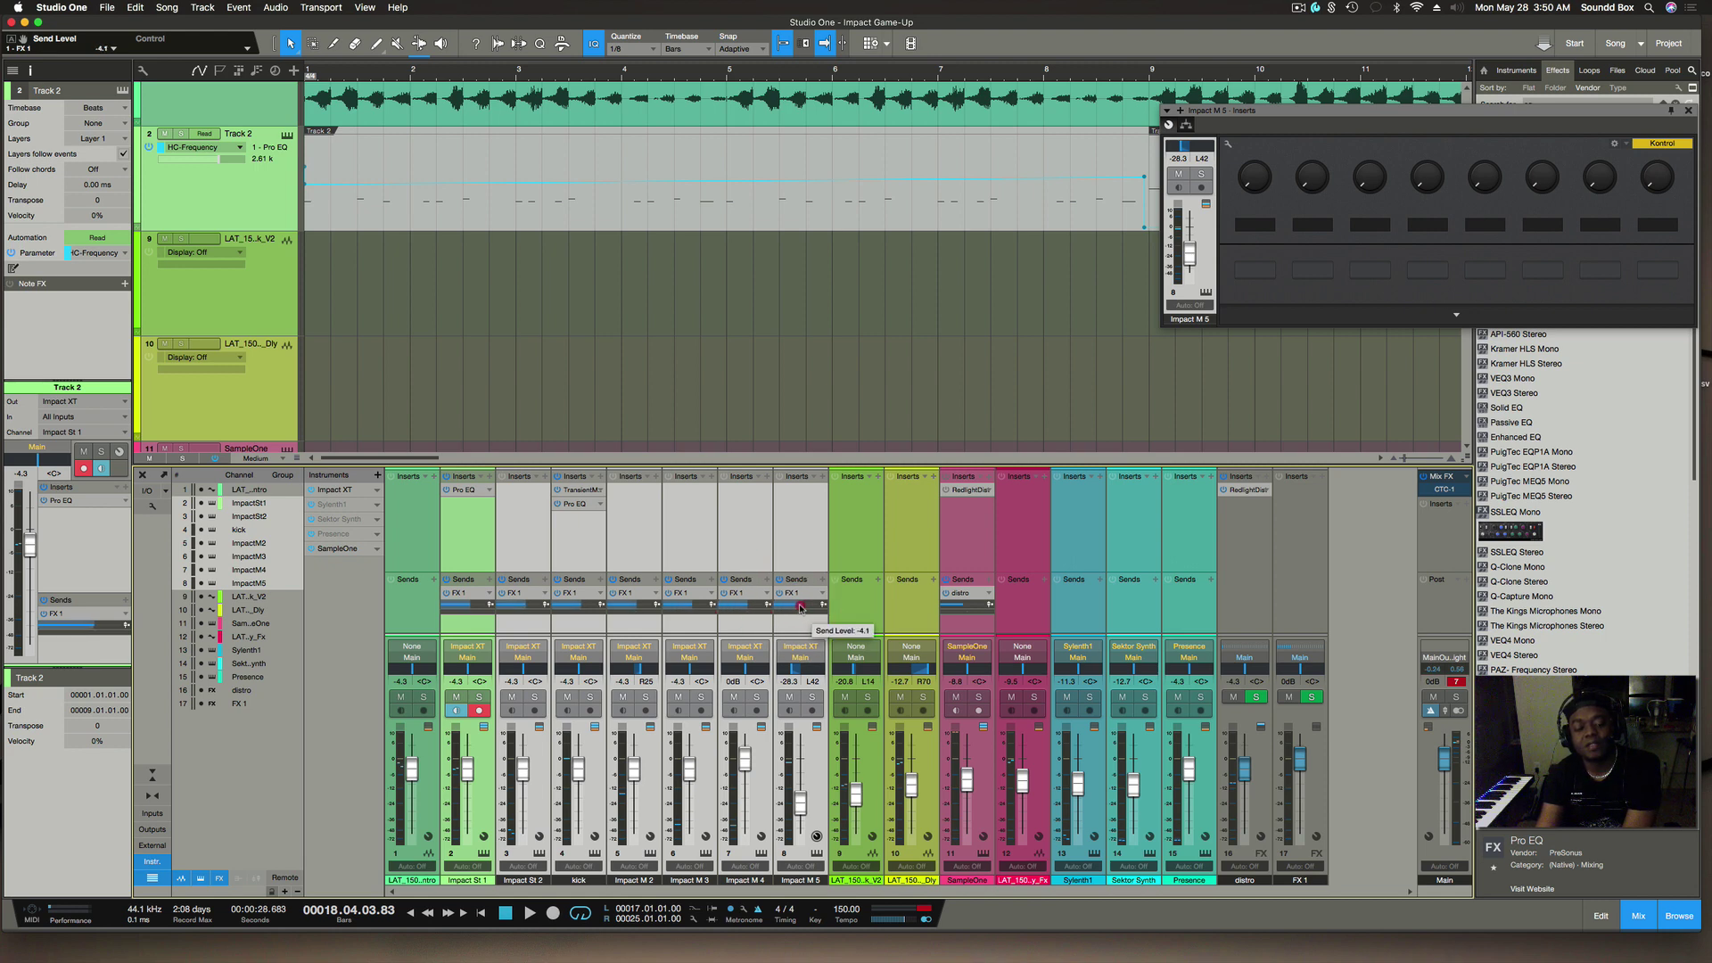
click(799, 606)
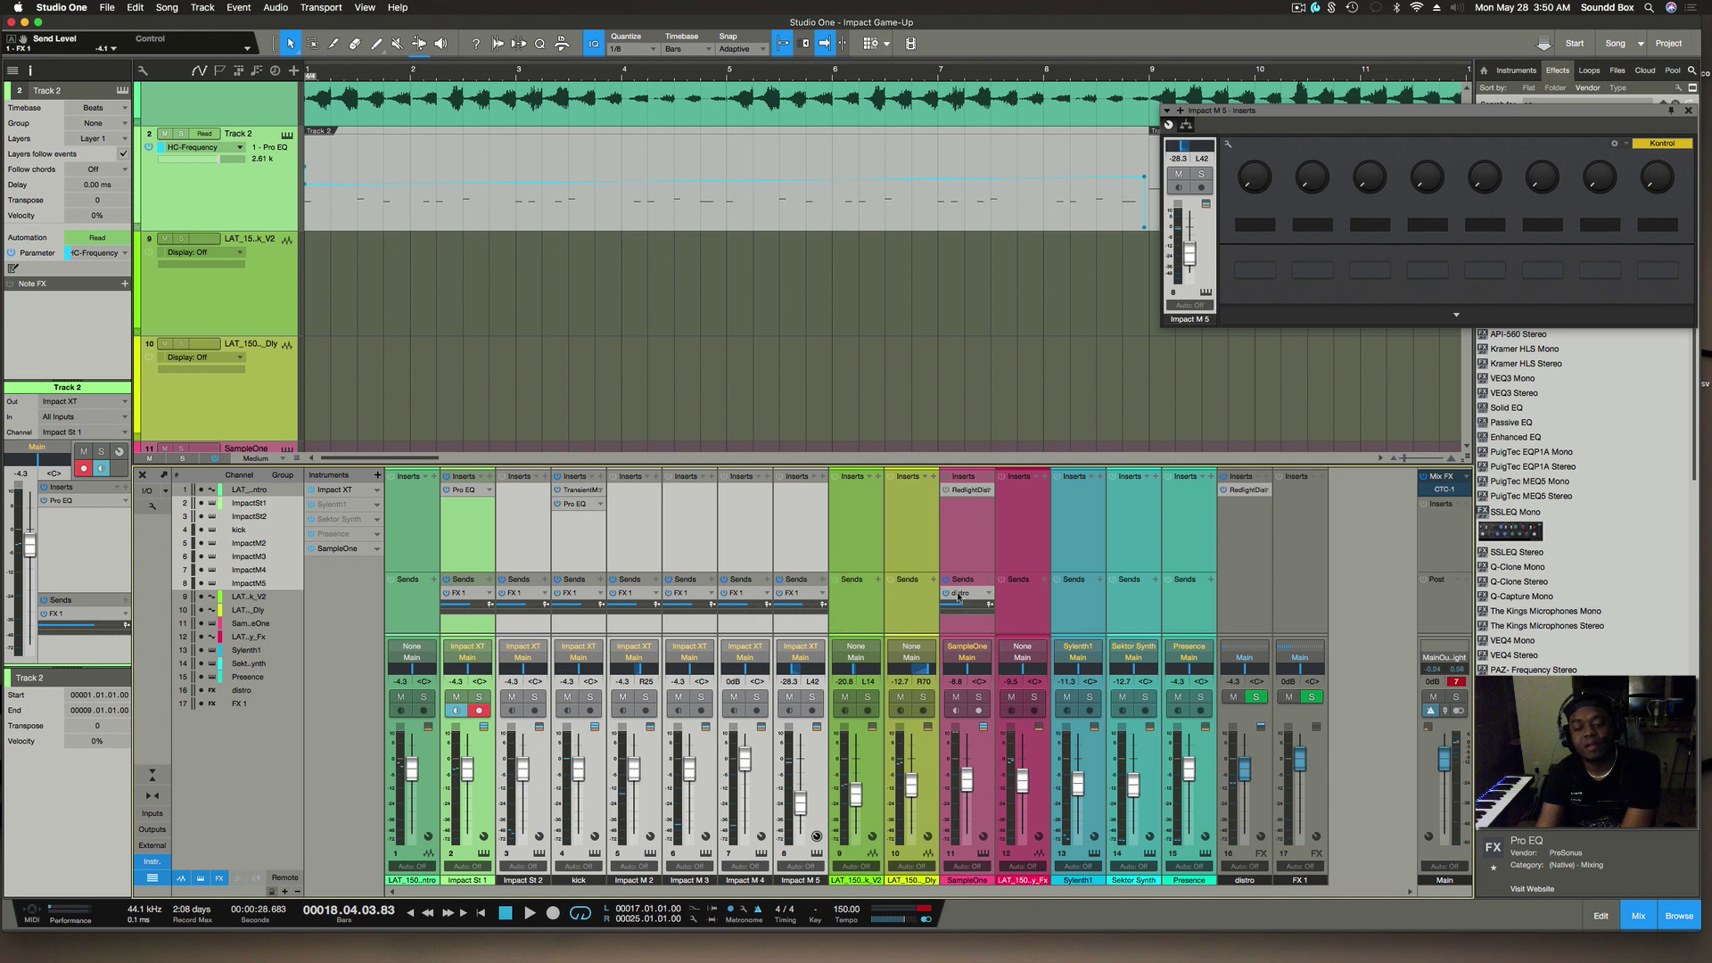
Rename the new FX channel as rev drm intro.
click(1306, 881)
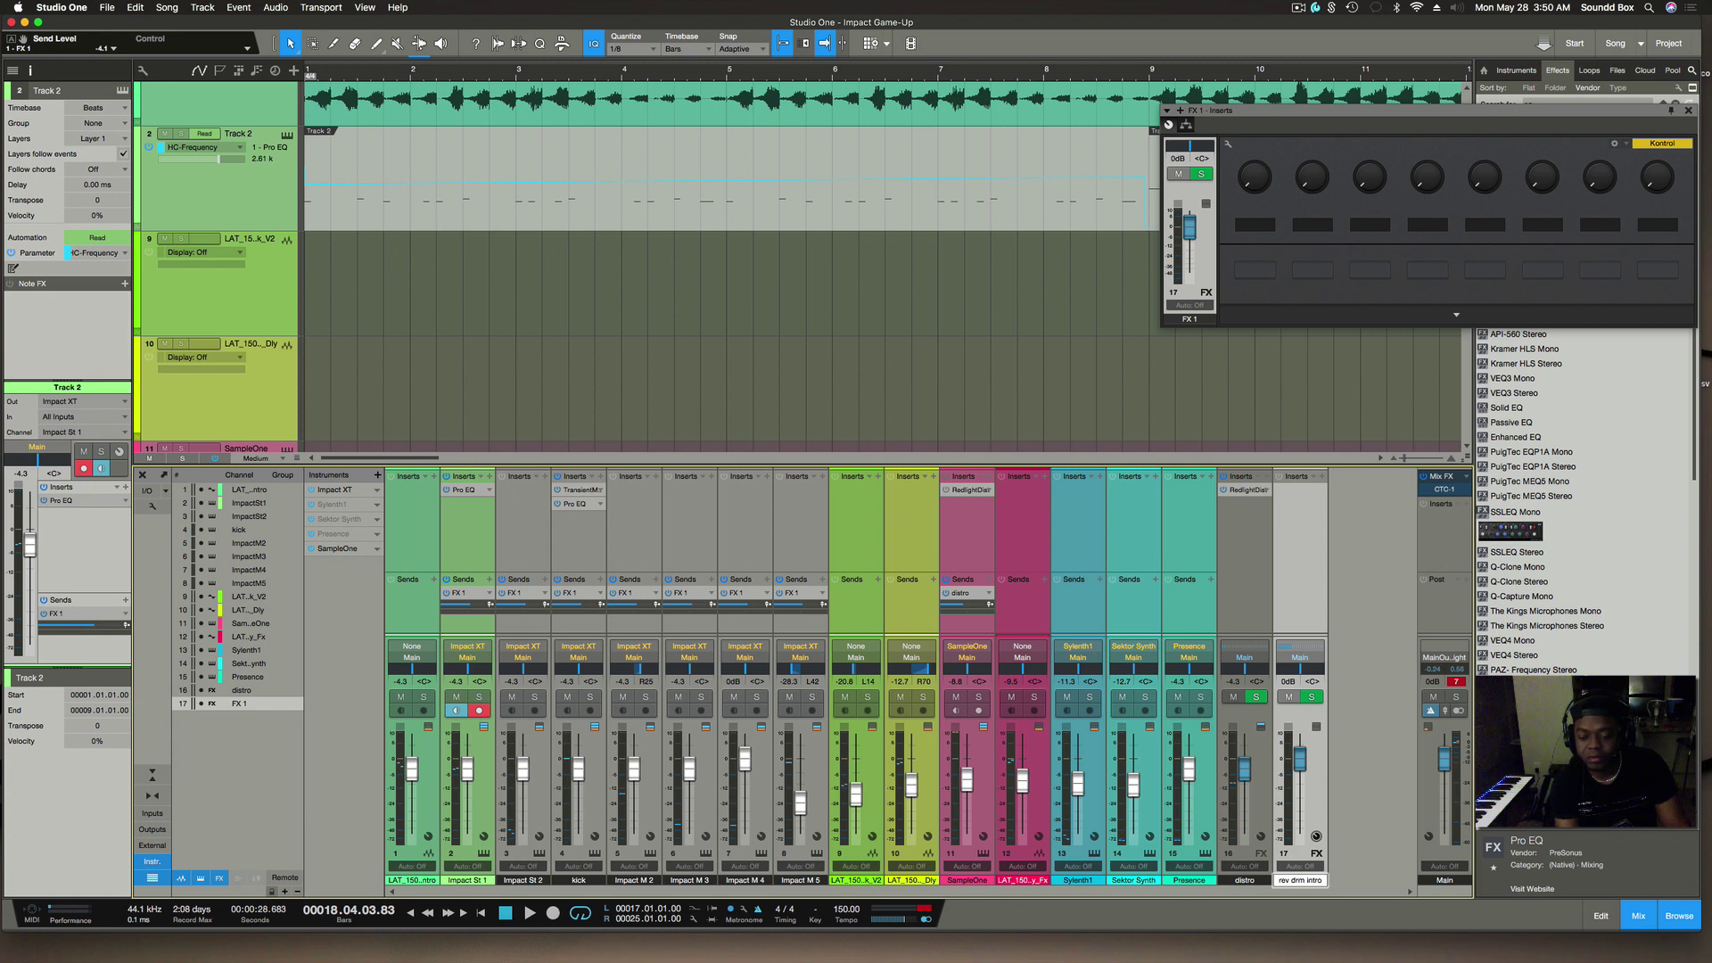
key(Return)
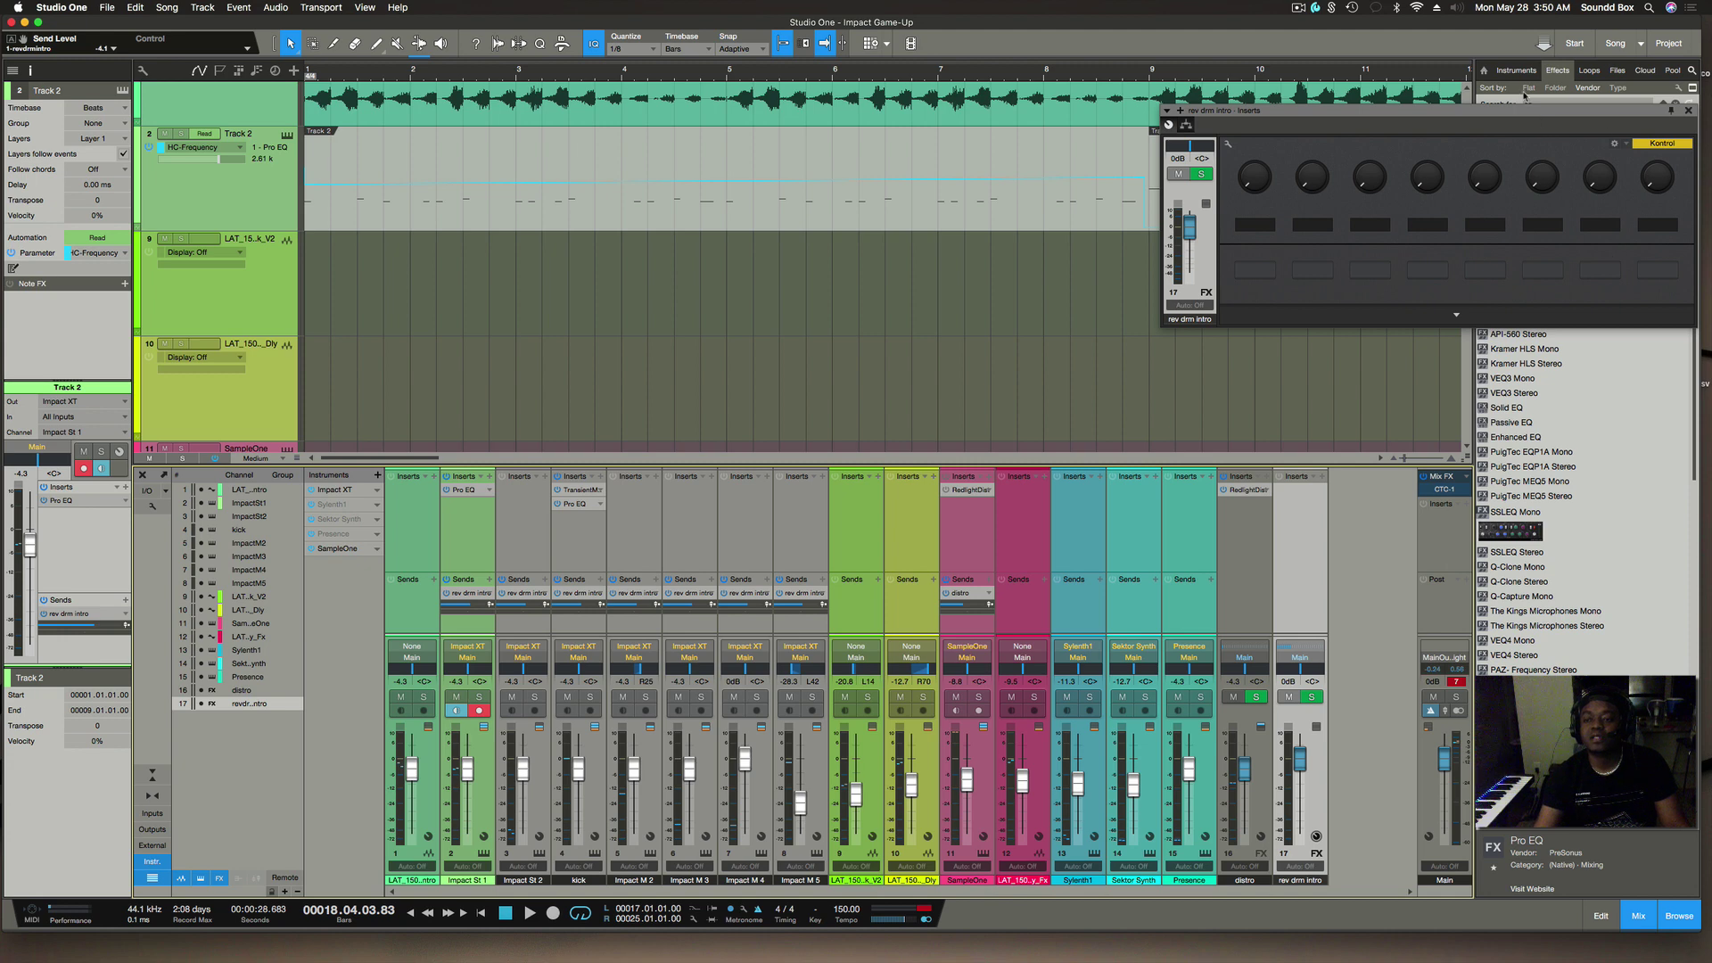
Search the effects for rev and insert Open AIR on the rev drm intro channel.
drag(1528, 108, 984, 143)
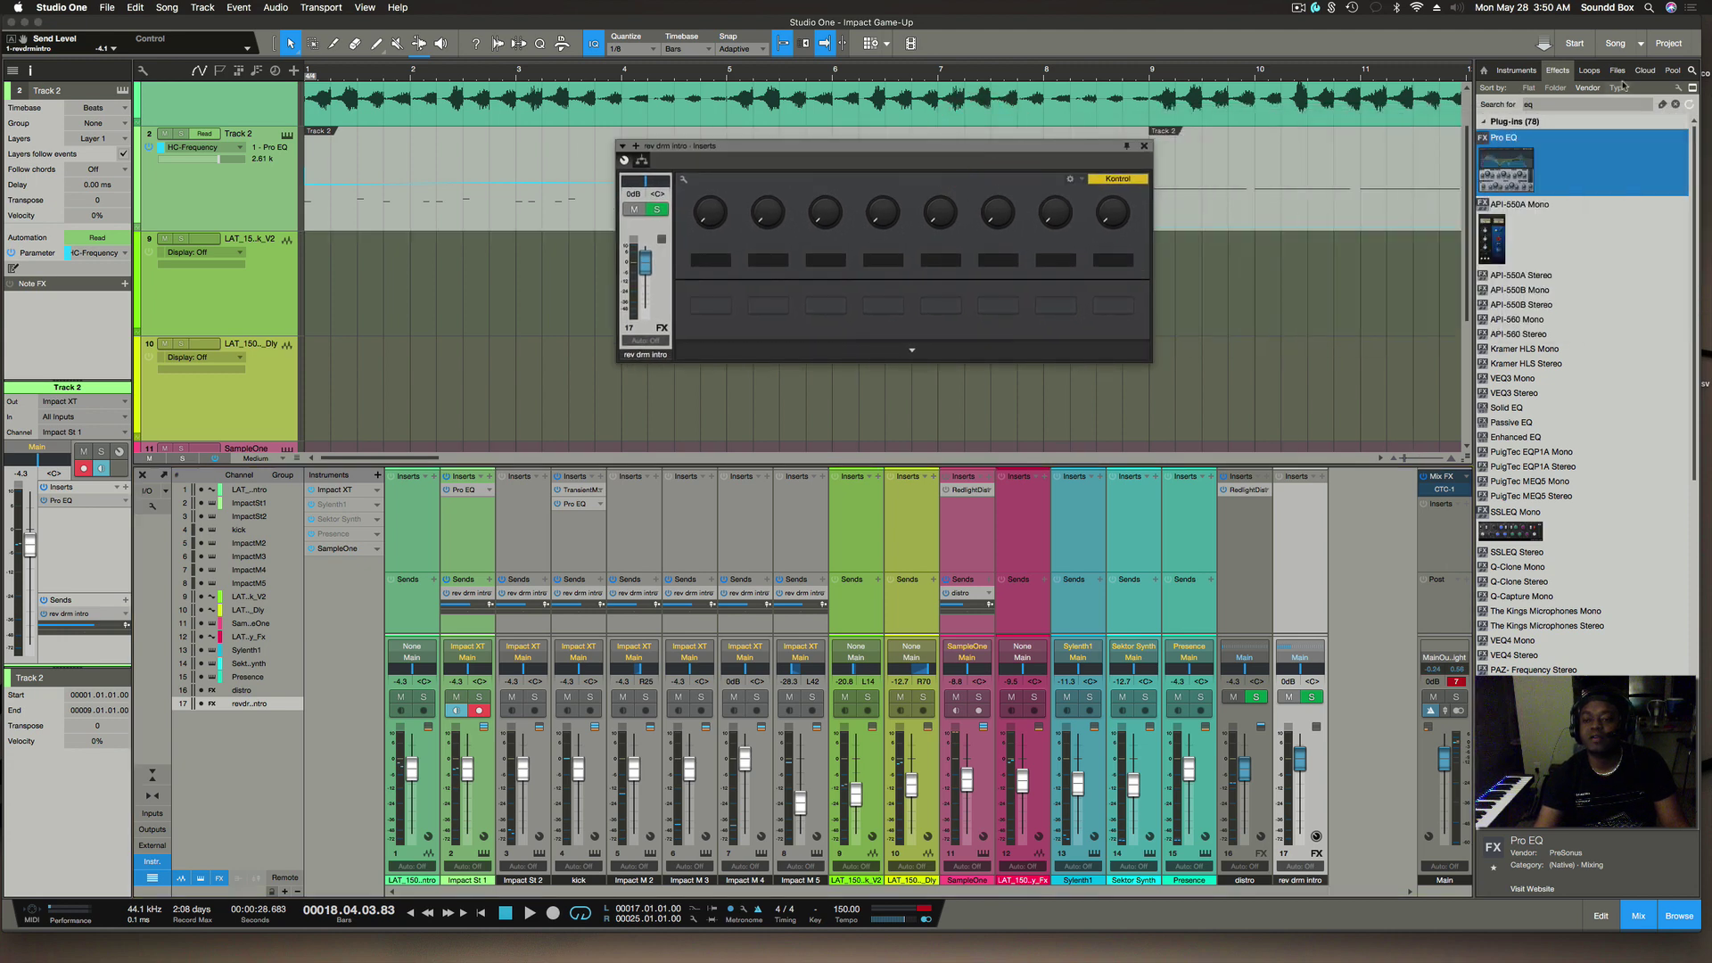
click(1557, 105)
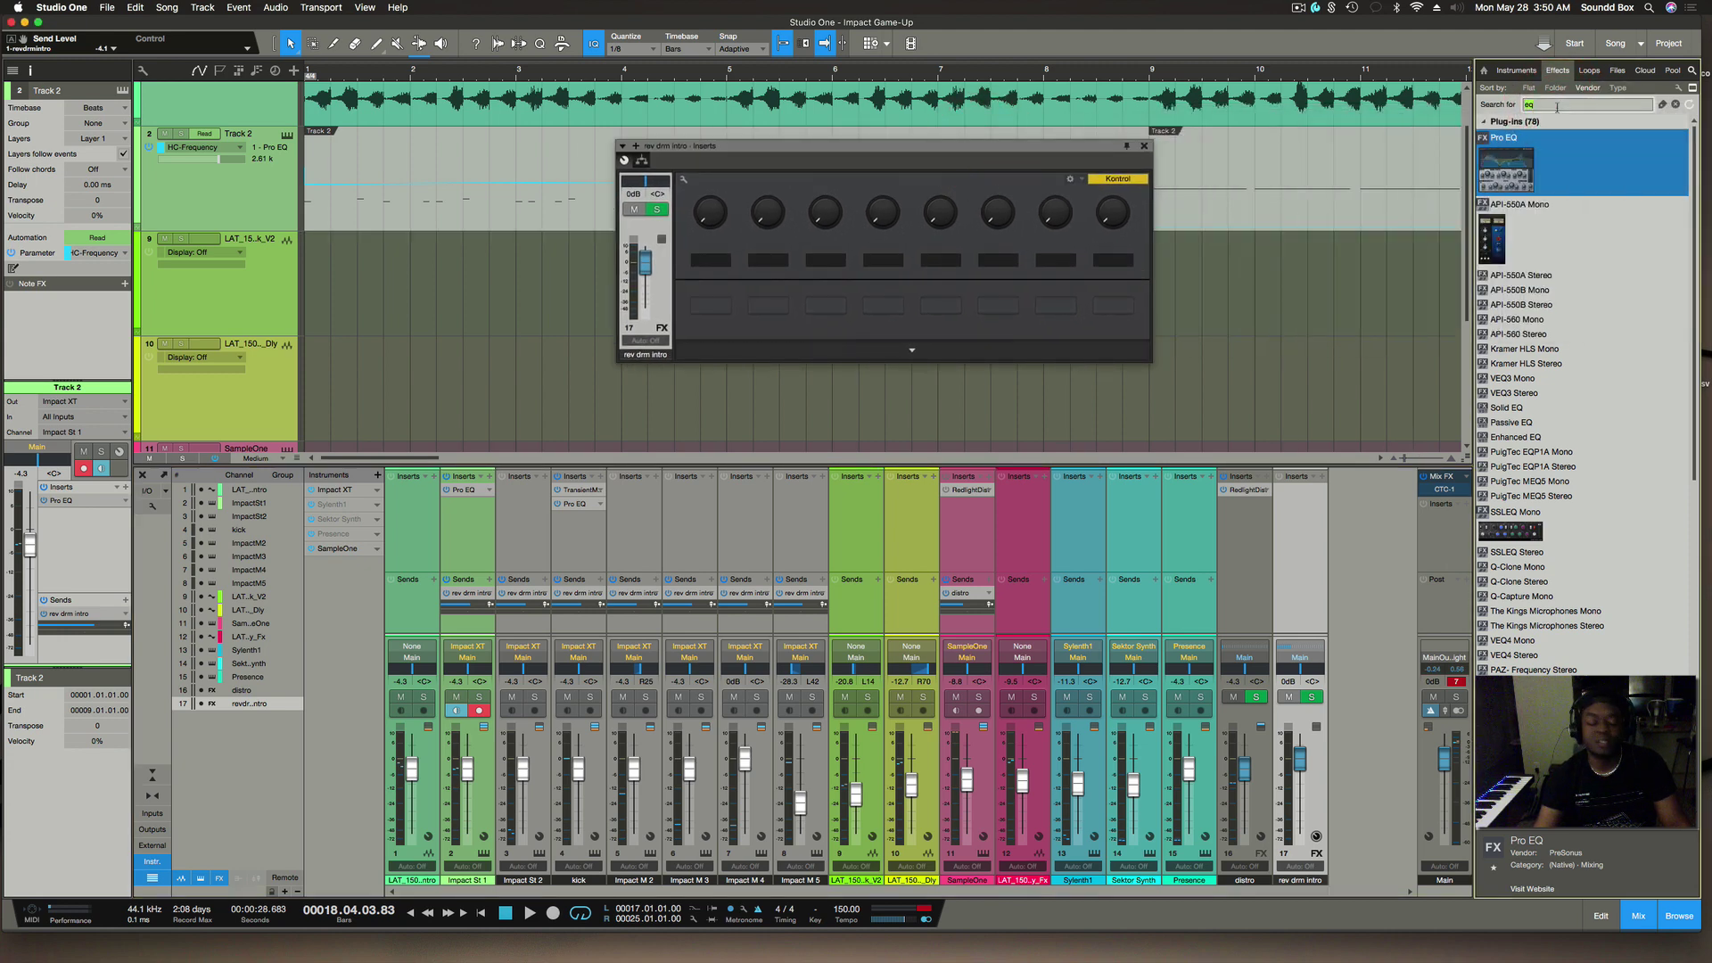
text(rev)
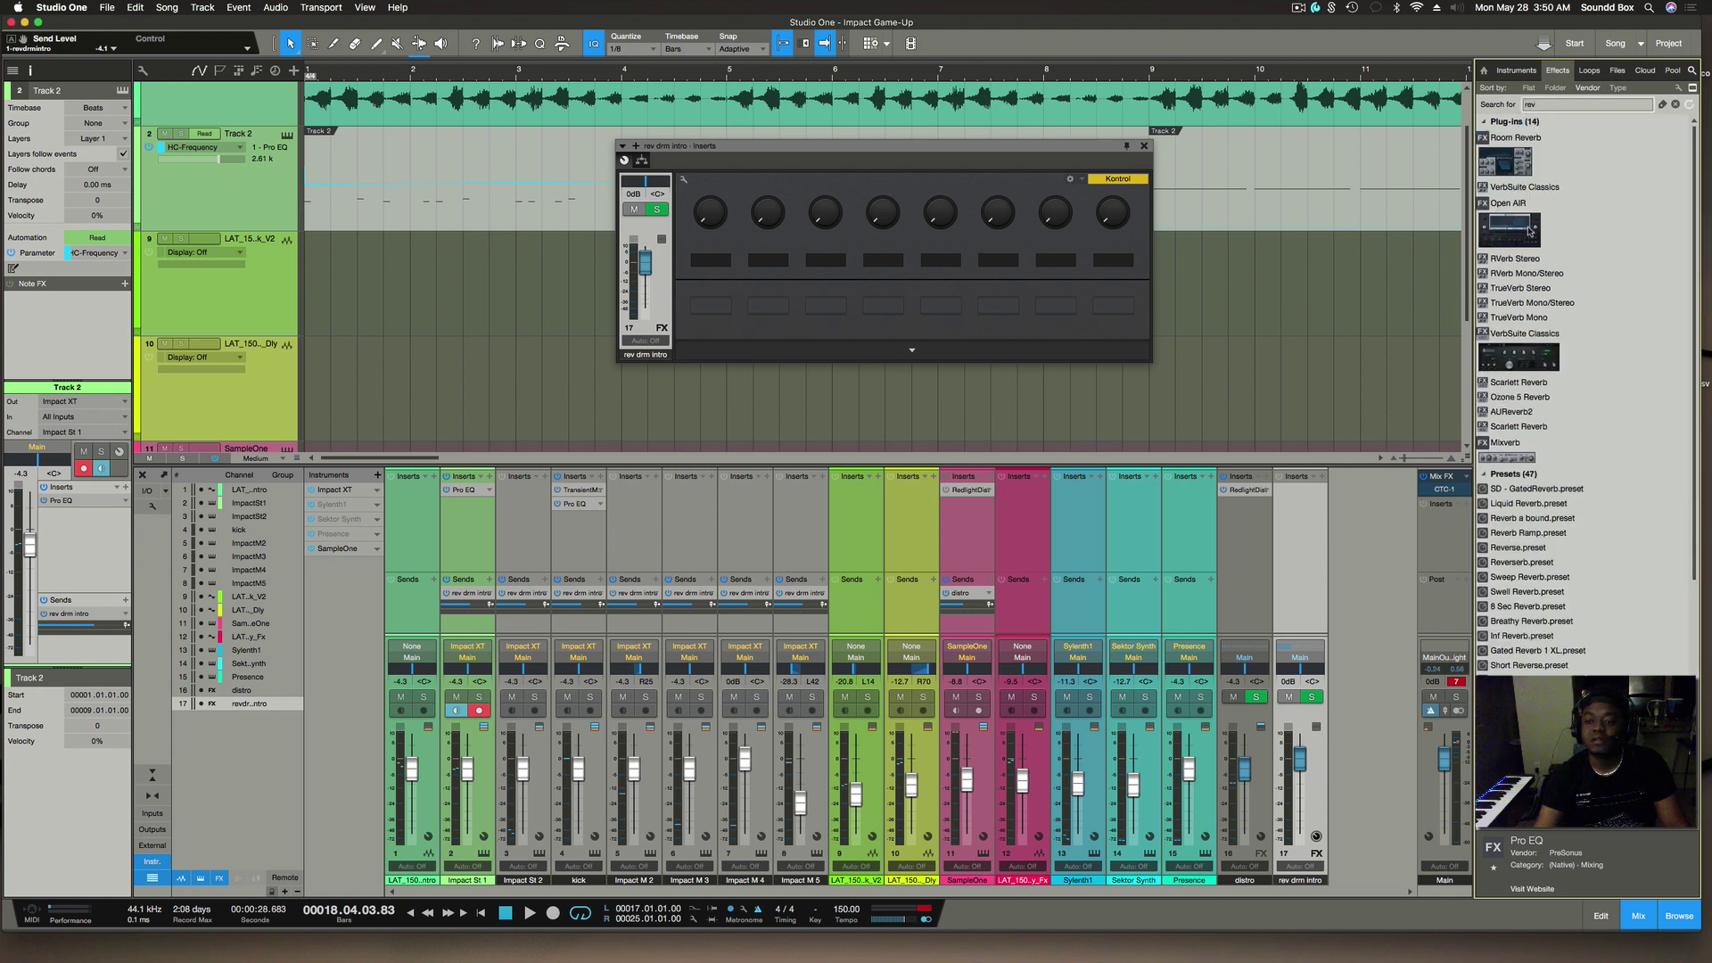
drag(1531, 230, 1291, 516)
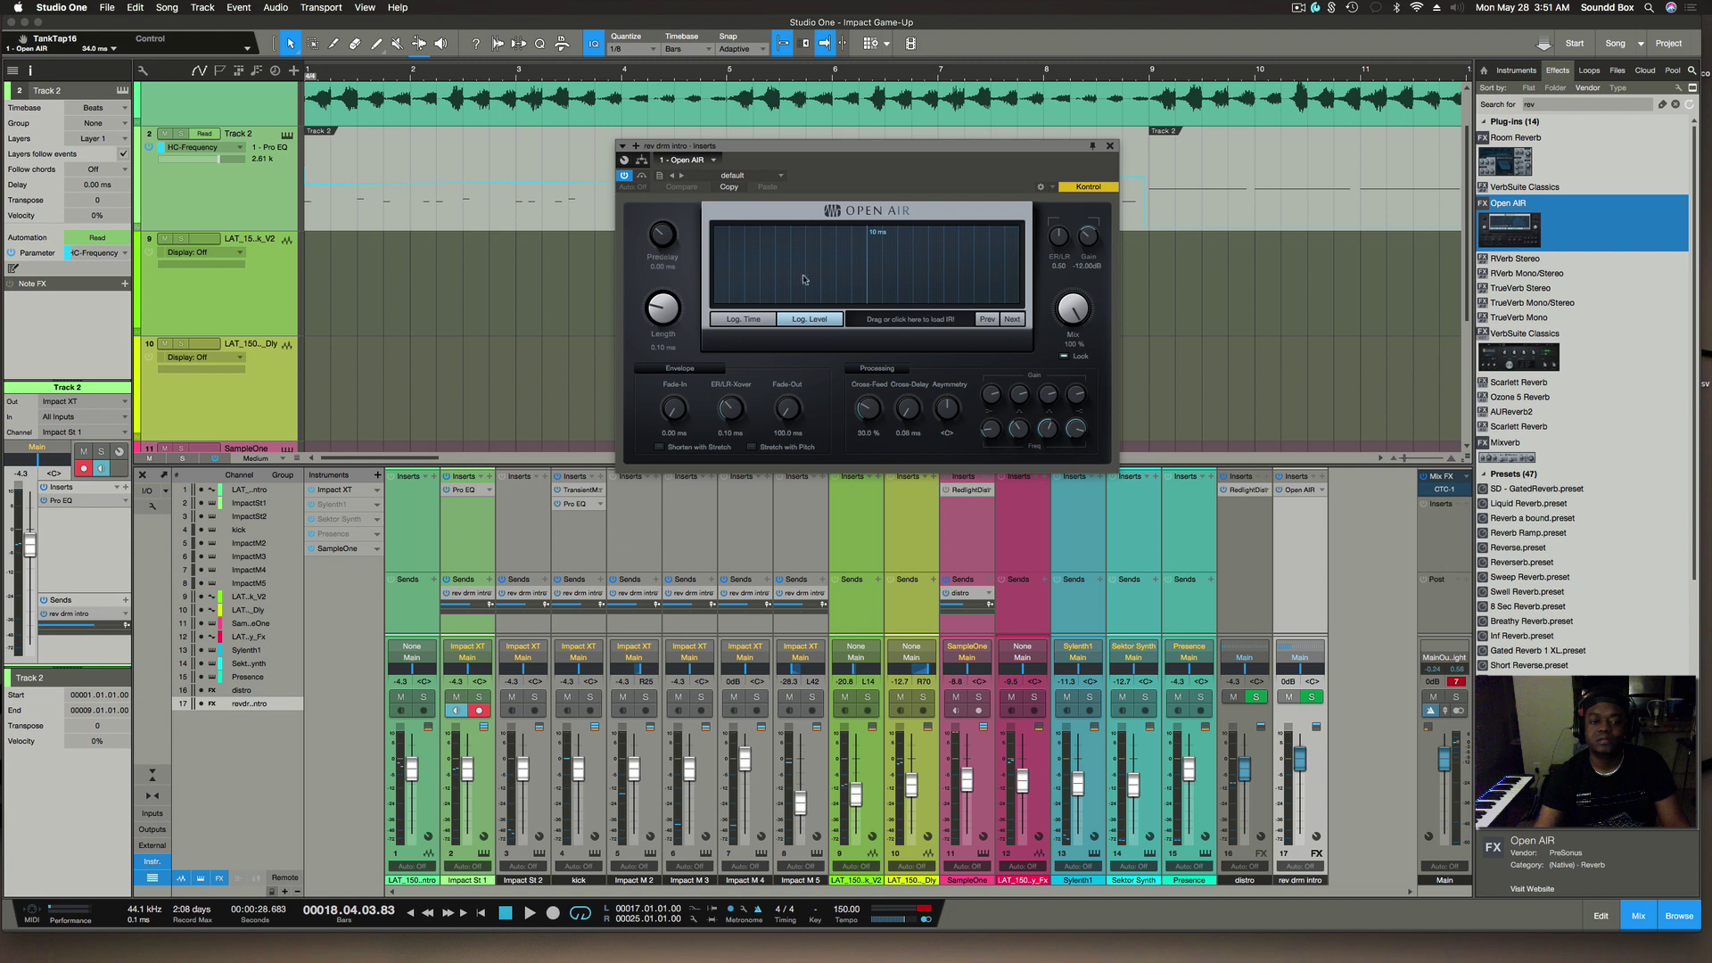
Audition Open AIR's Large Halls presets, including 8 Sec Reverb and Ambient Hall 6000, and load Back Wall Hall.
click(747, 174)
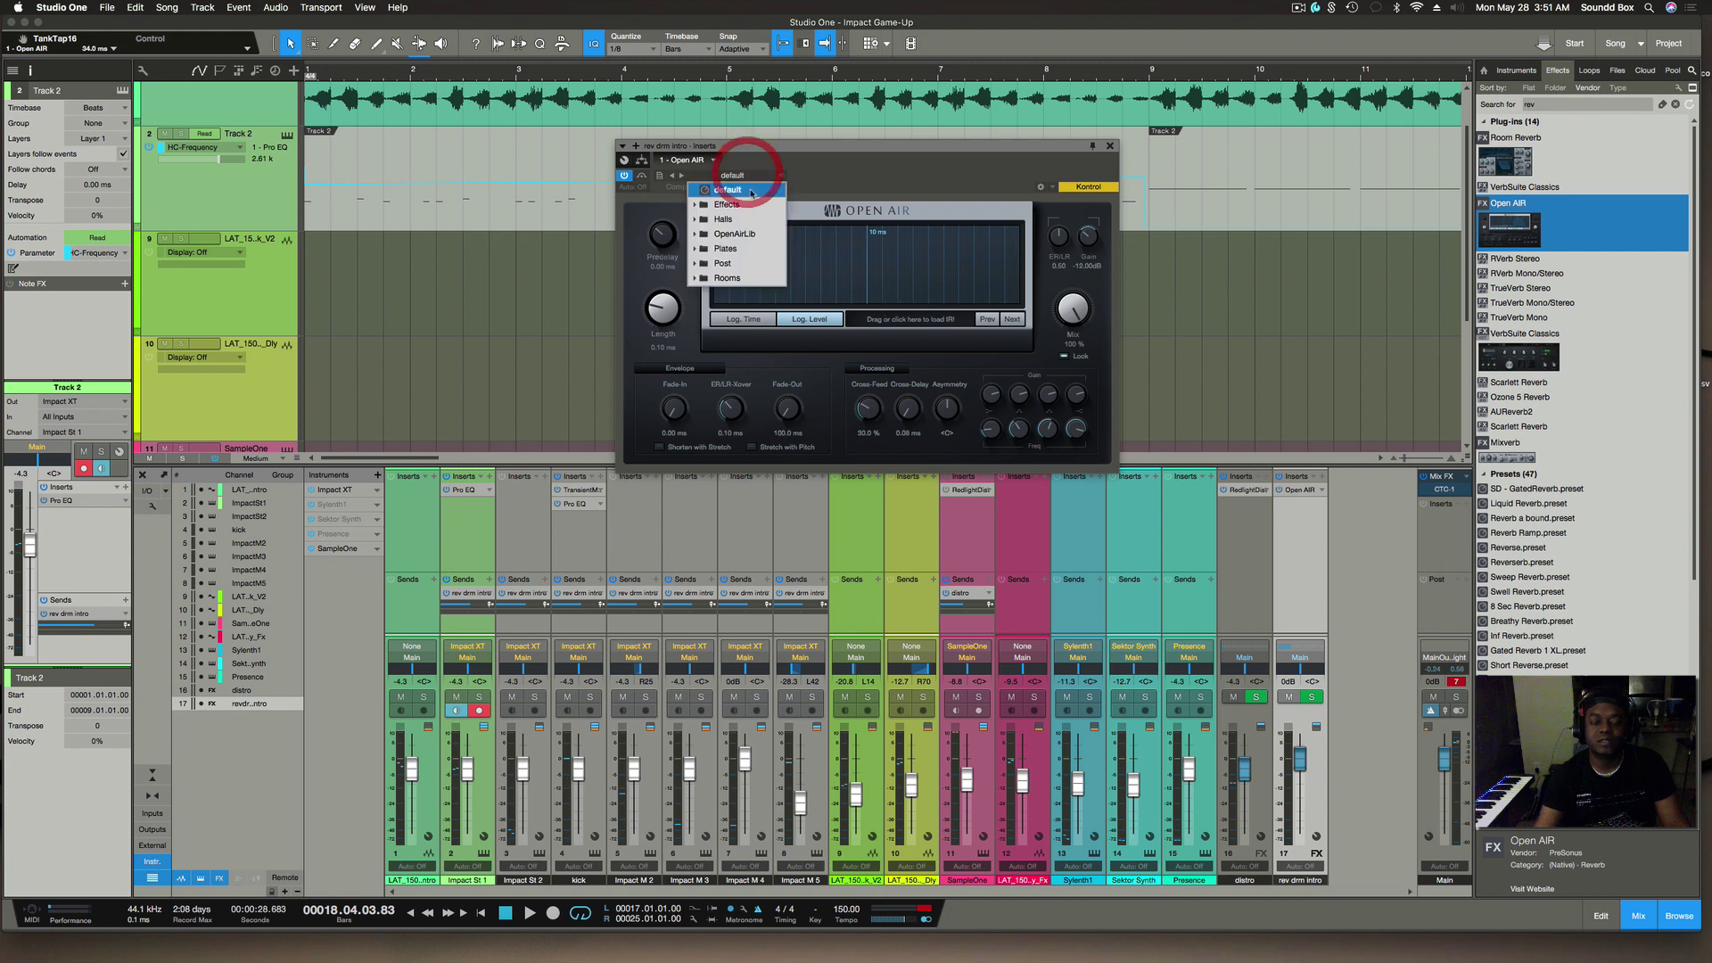
click(699, 220)
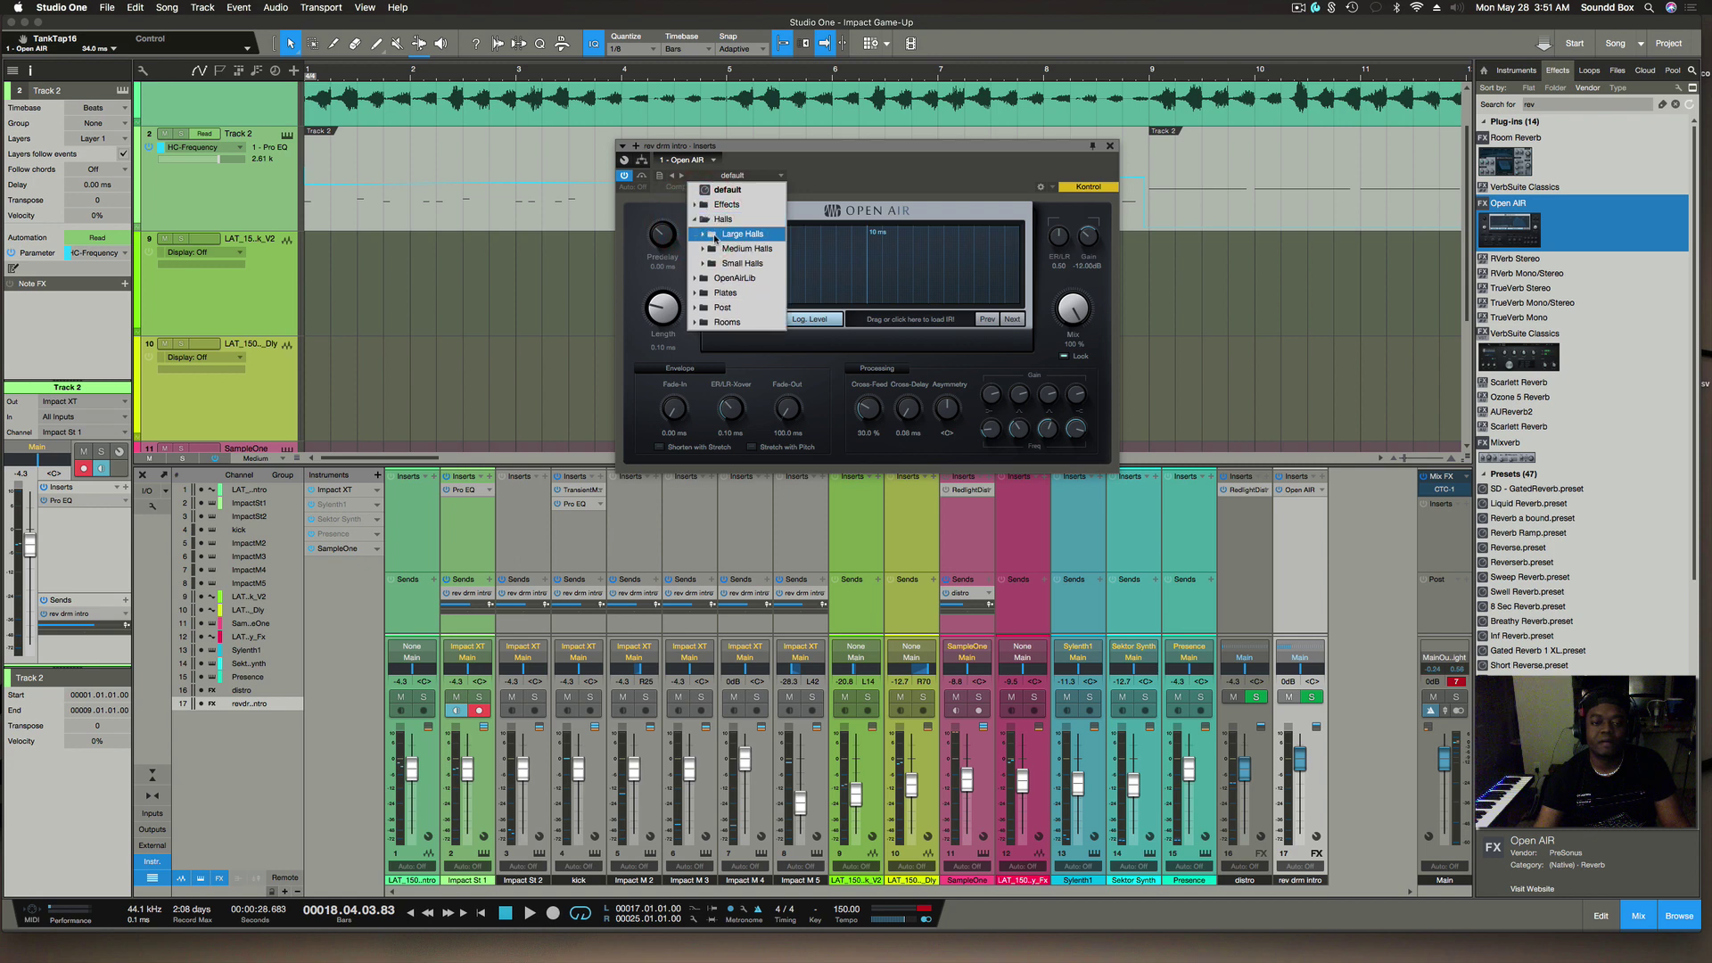
click(727, 234)
click(740, 293)
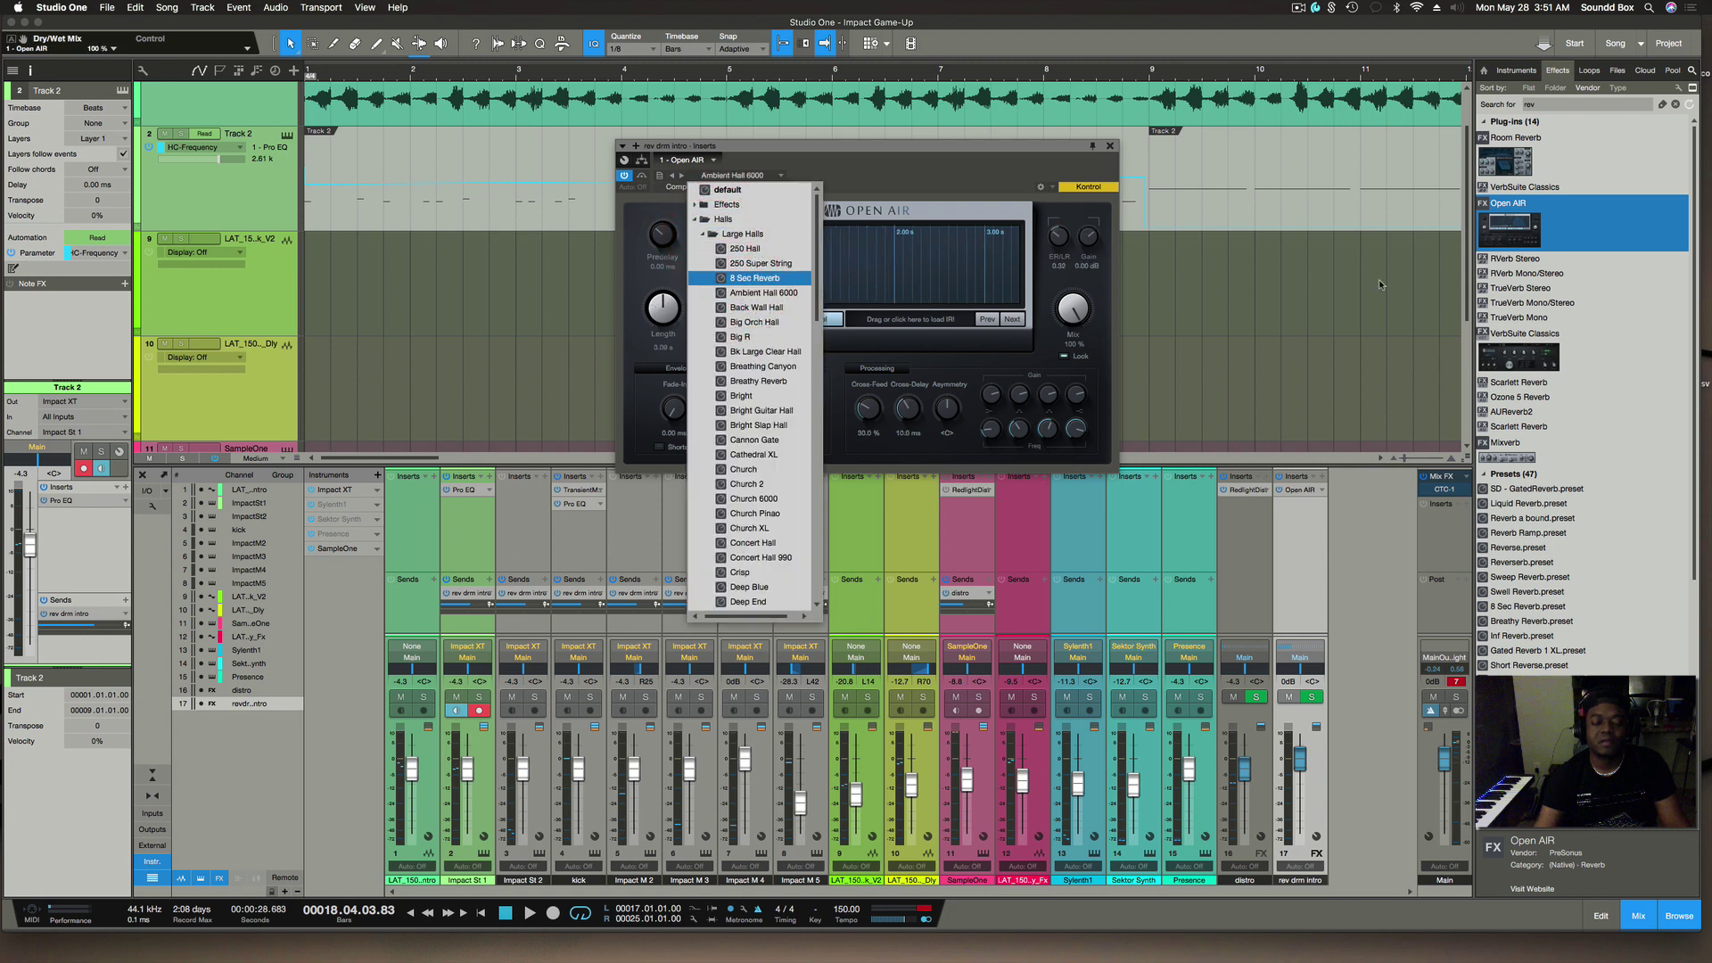
key(Return)
key(space)
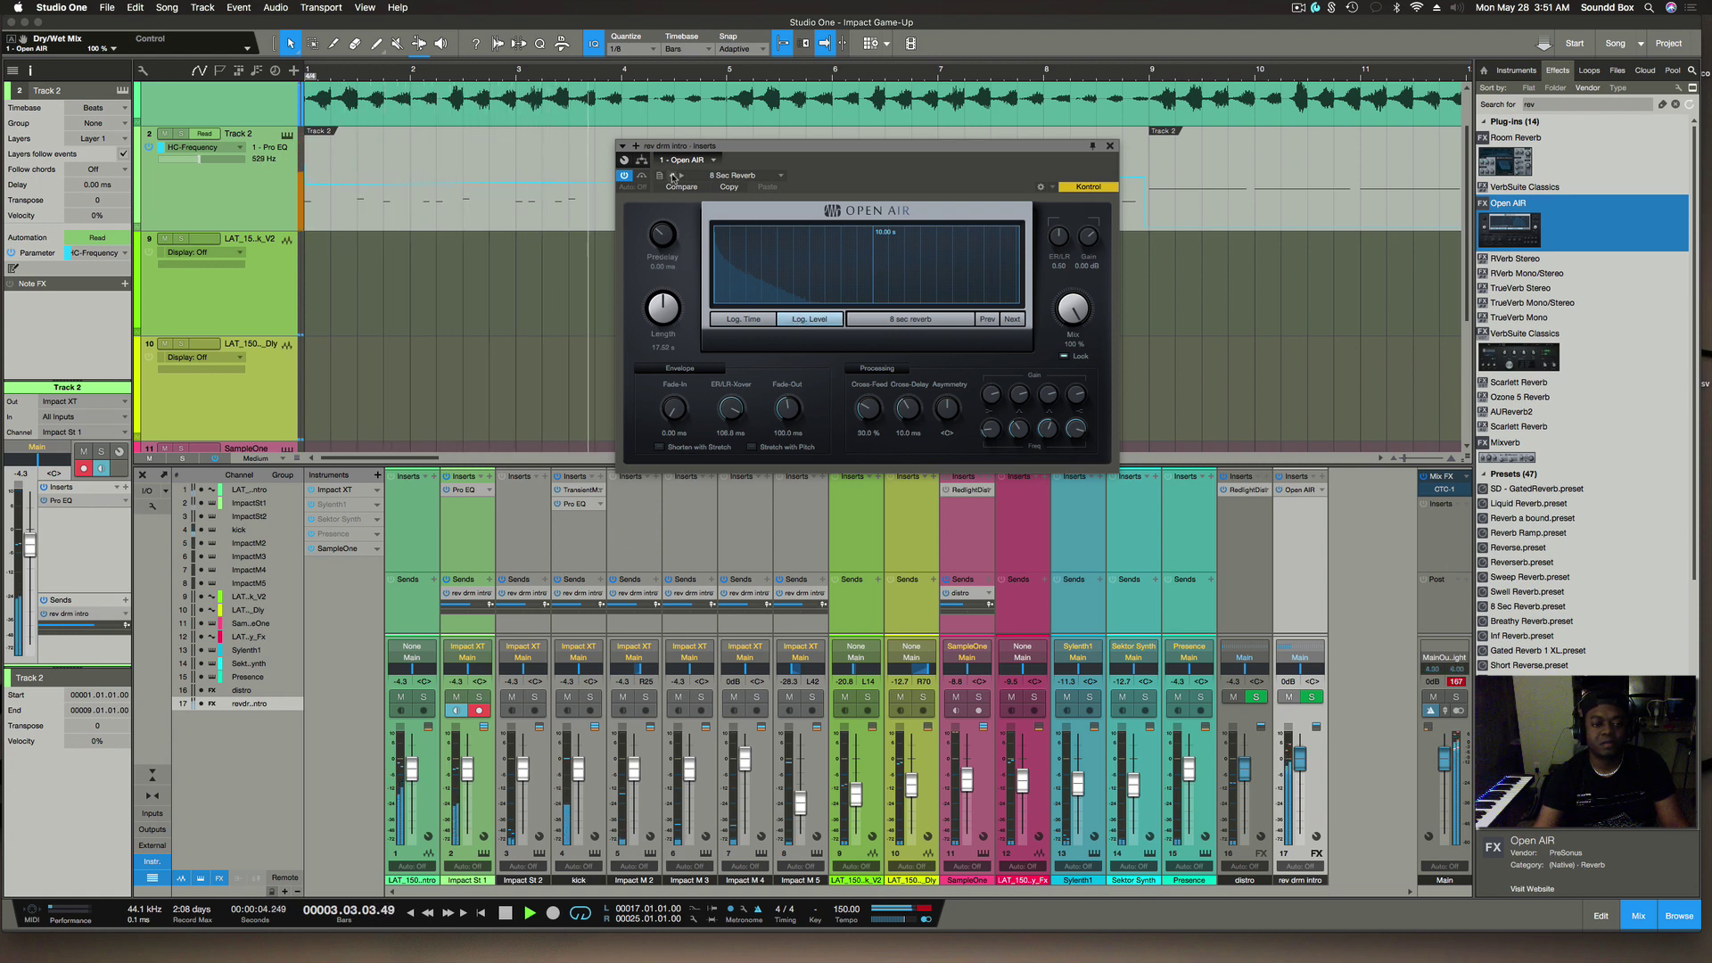
click(682, 176)
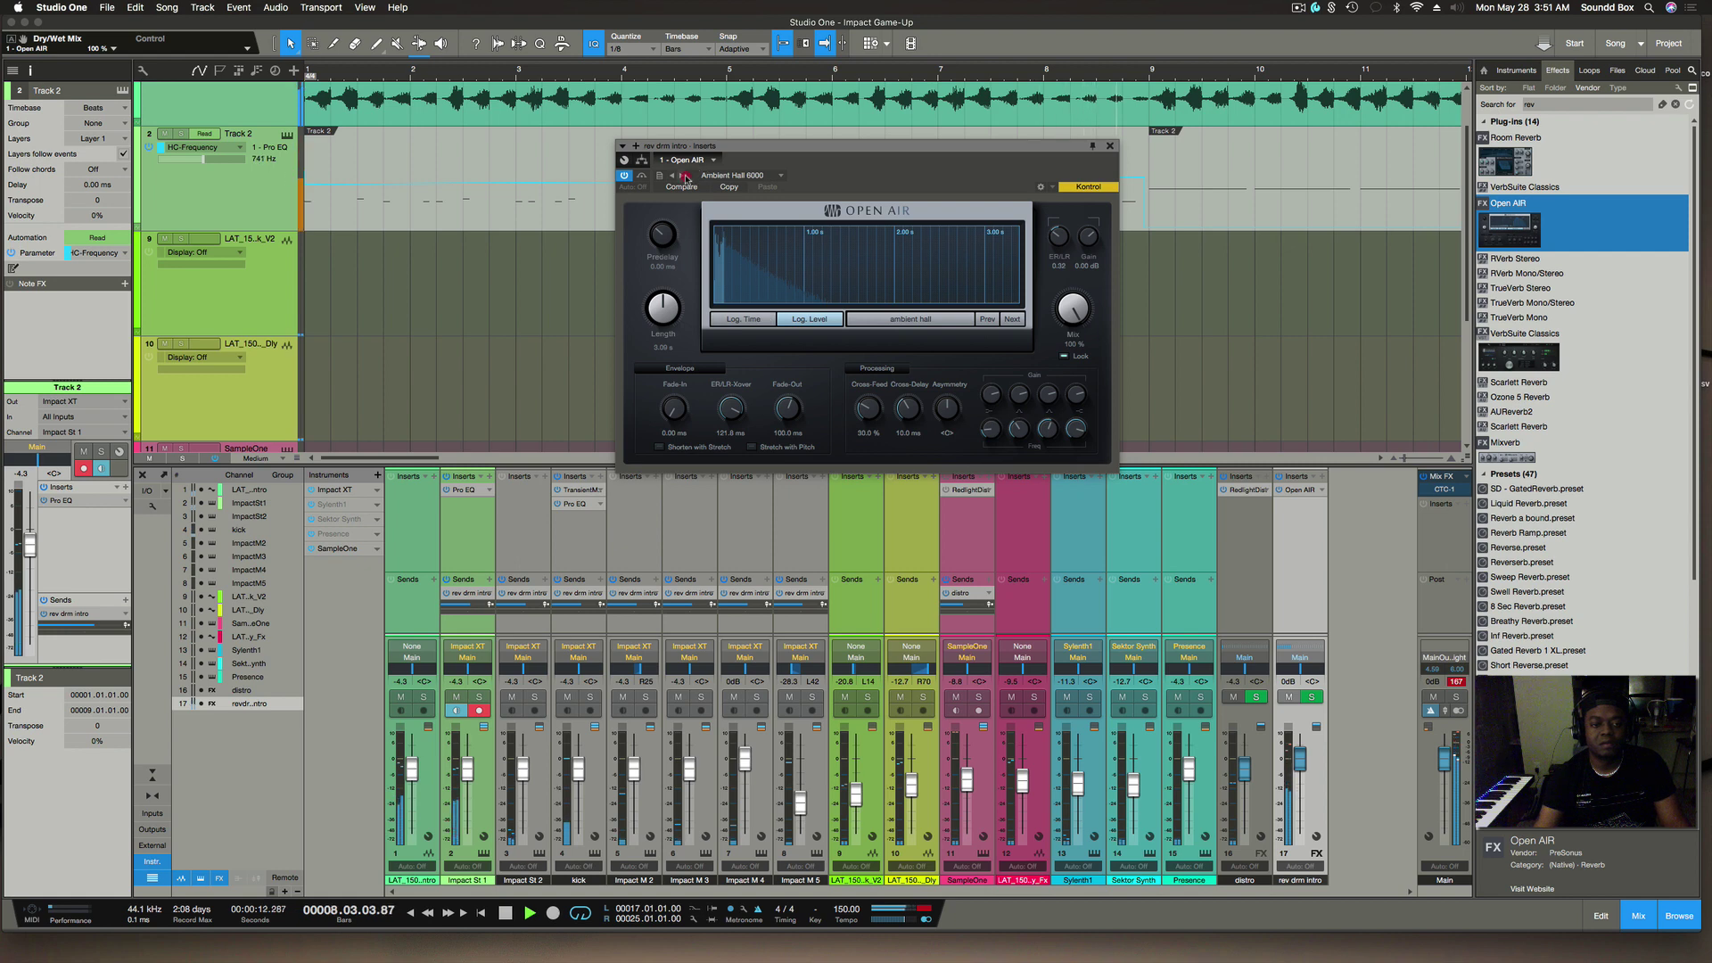
click(684, 176)
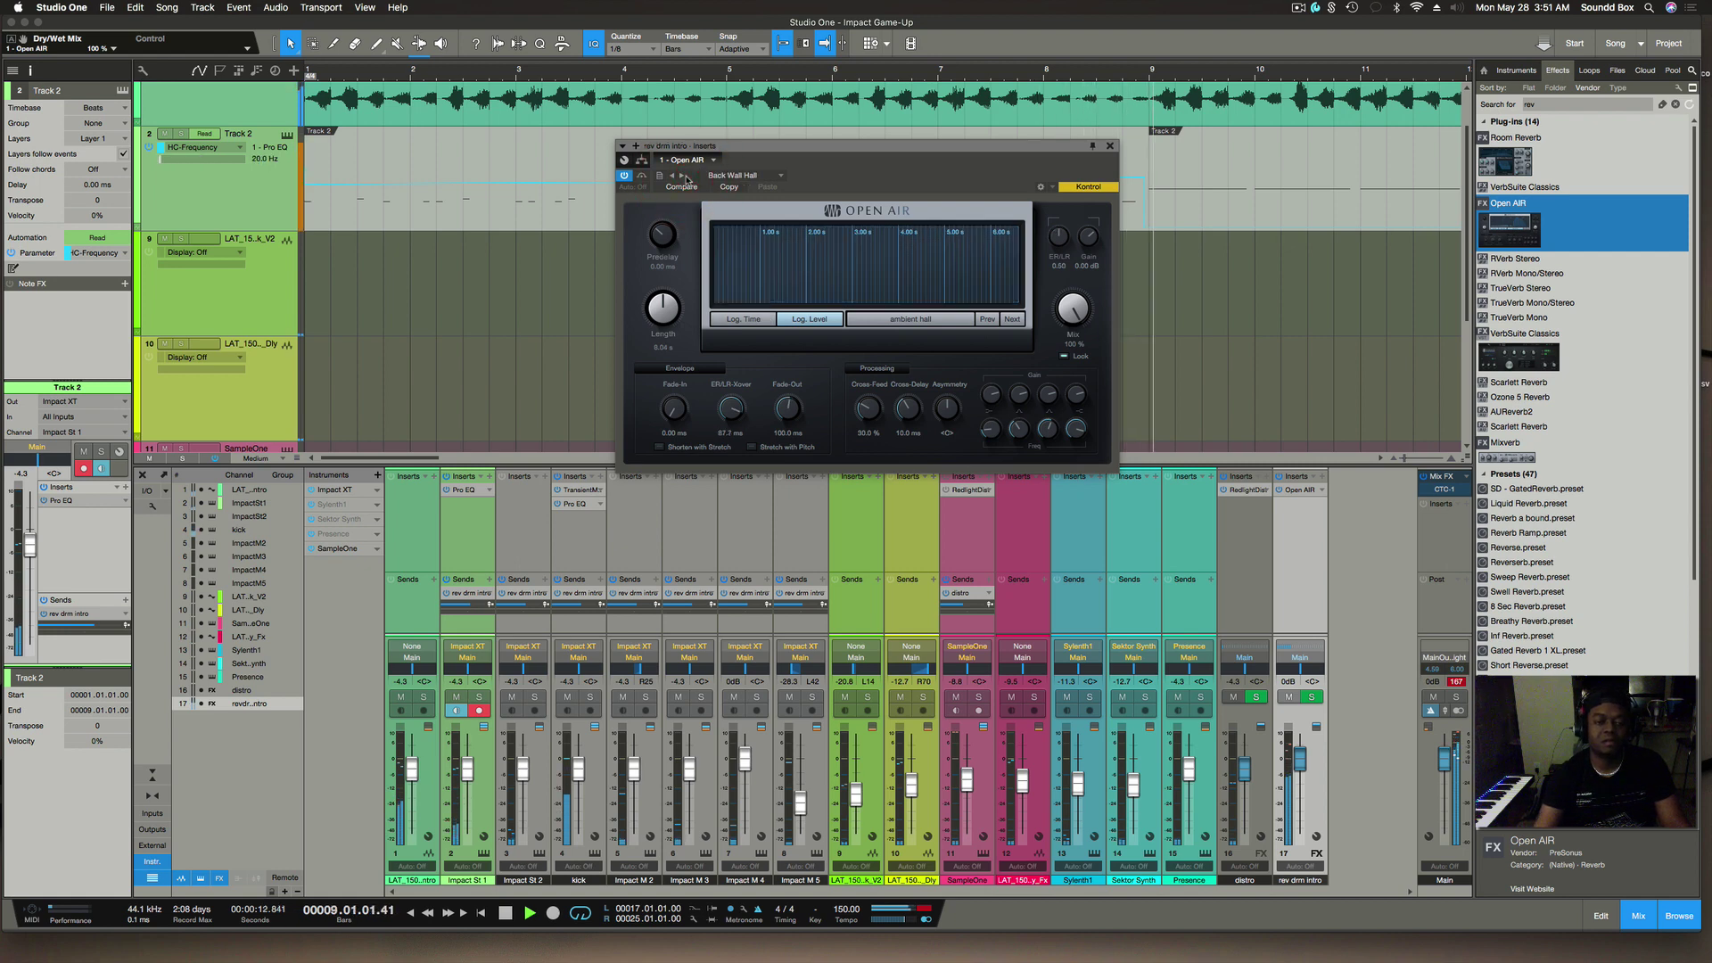
key(space)
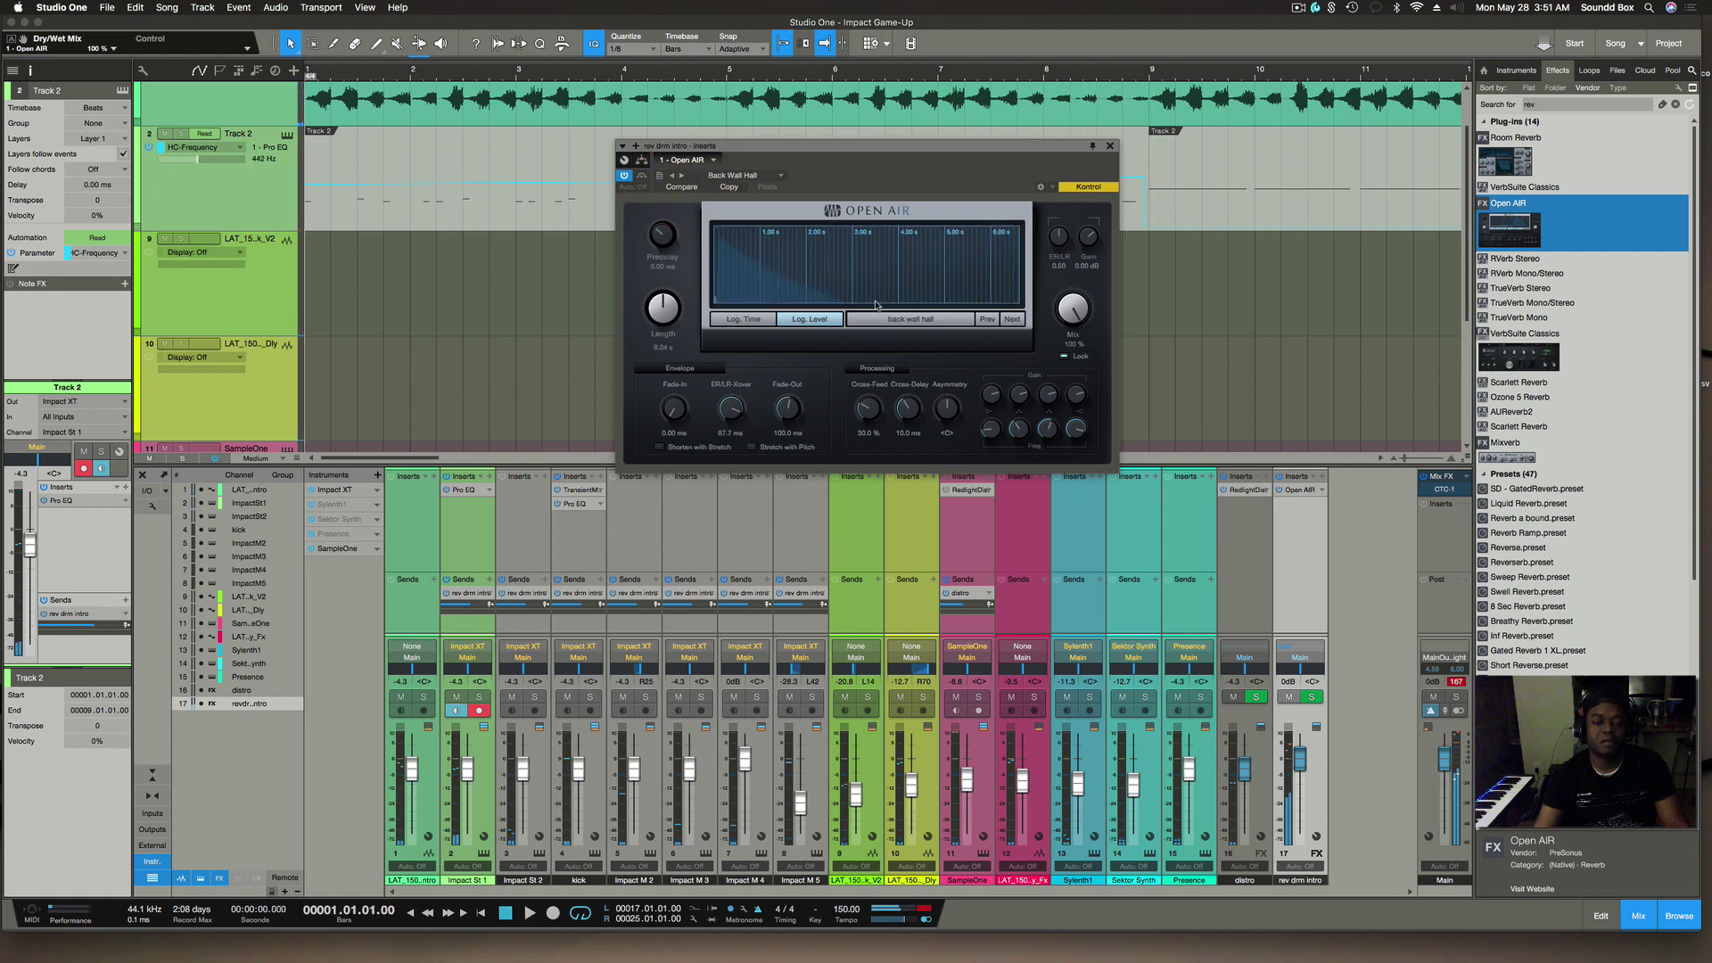
Lower the rev drm intro channel's volume to about -23 dB while playing the intro.
key(space)
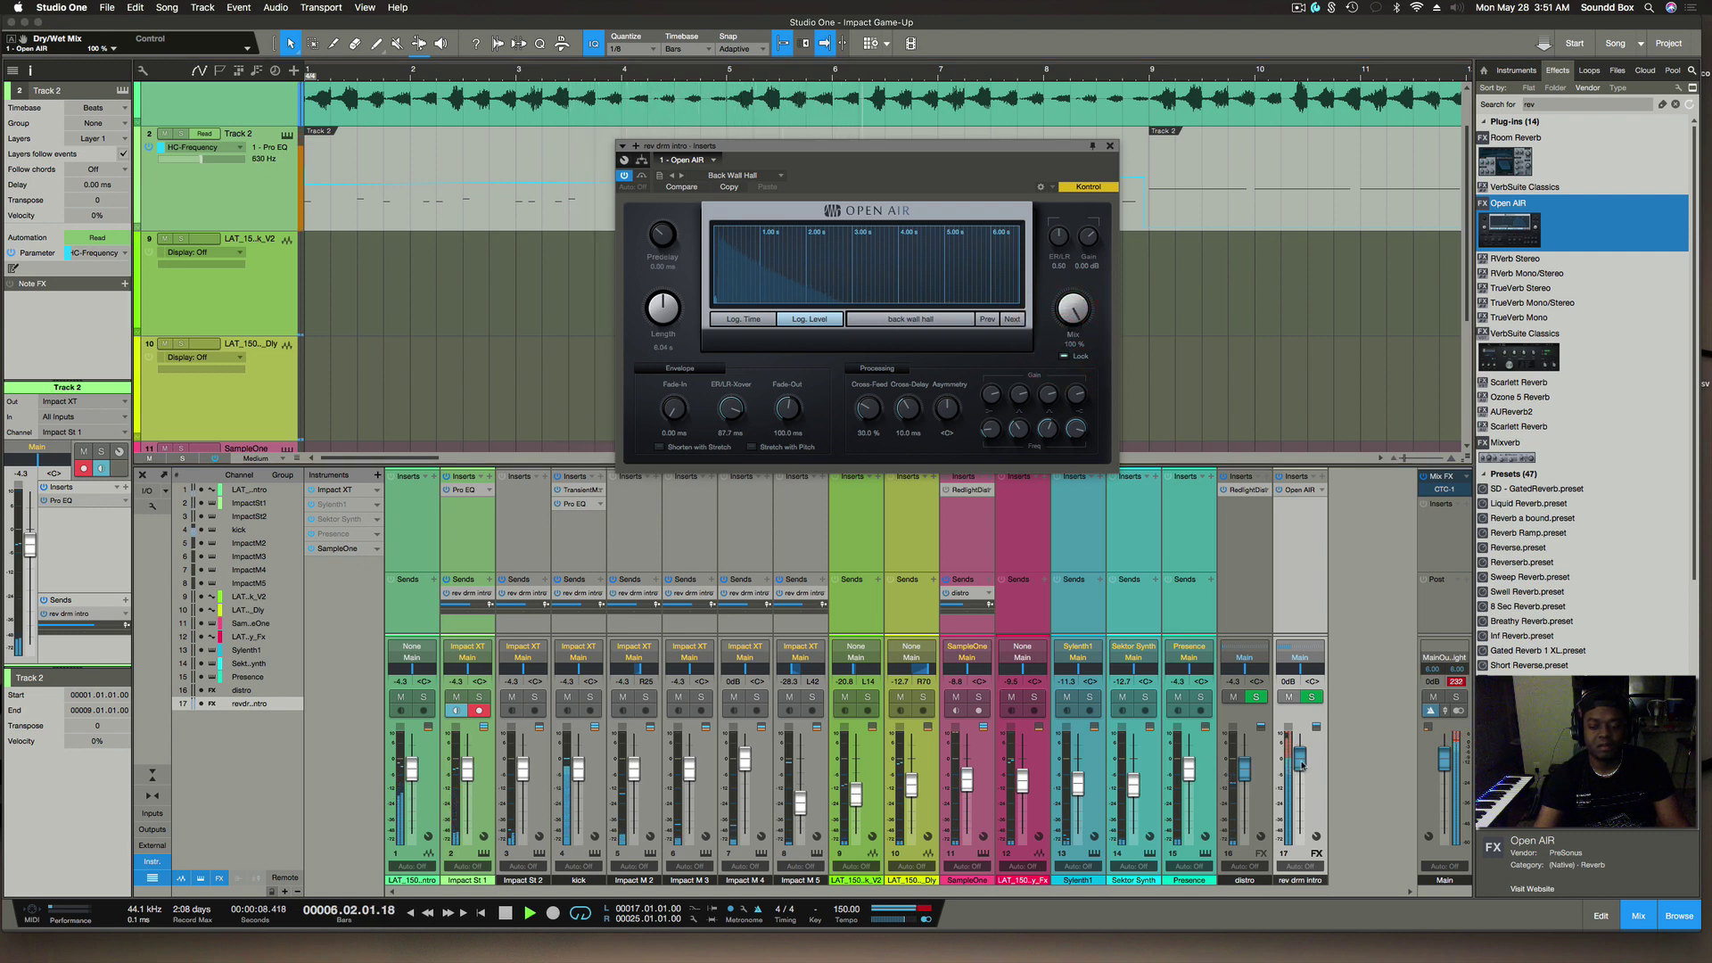
drag(1302, 765, 1302, 800)
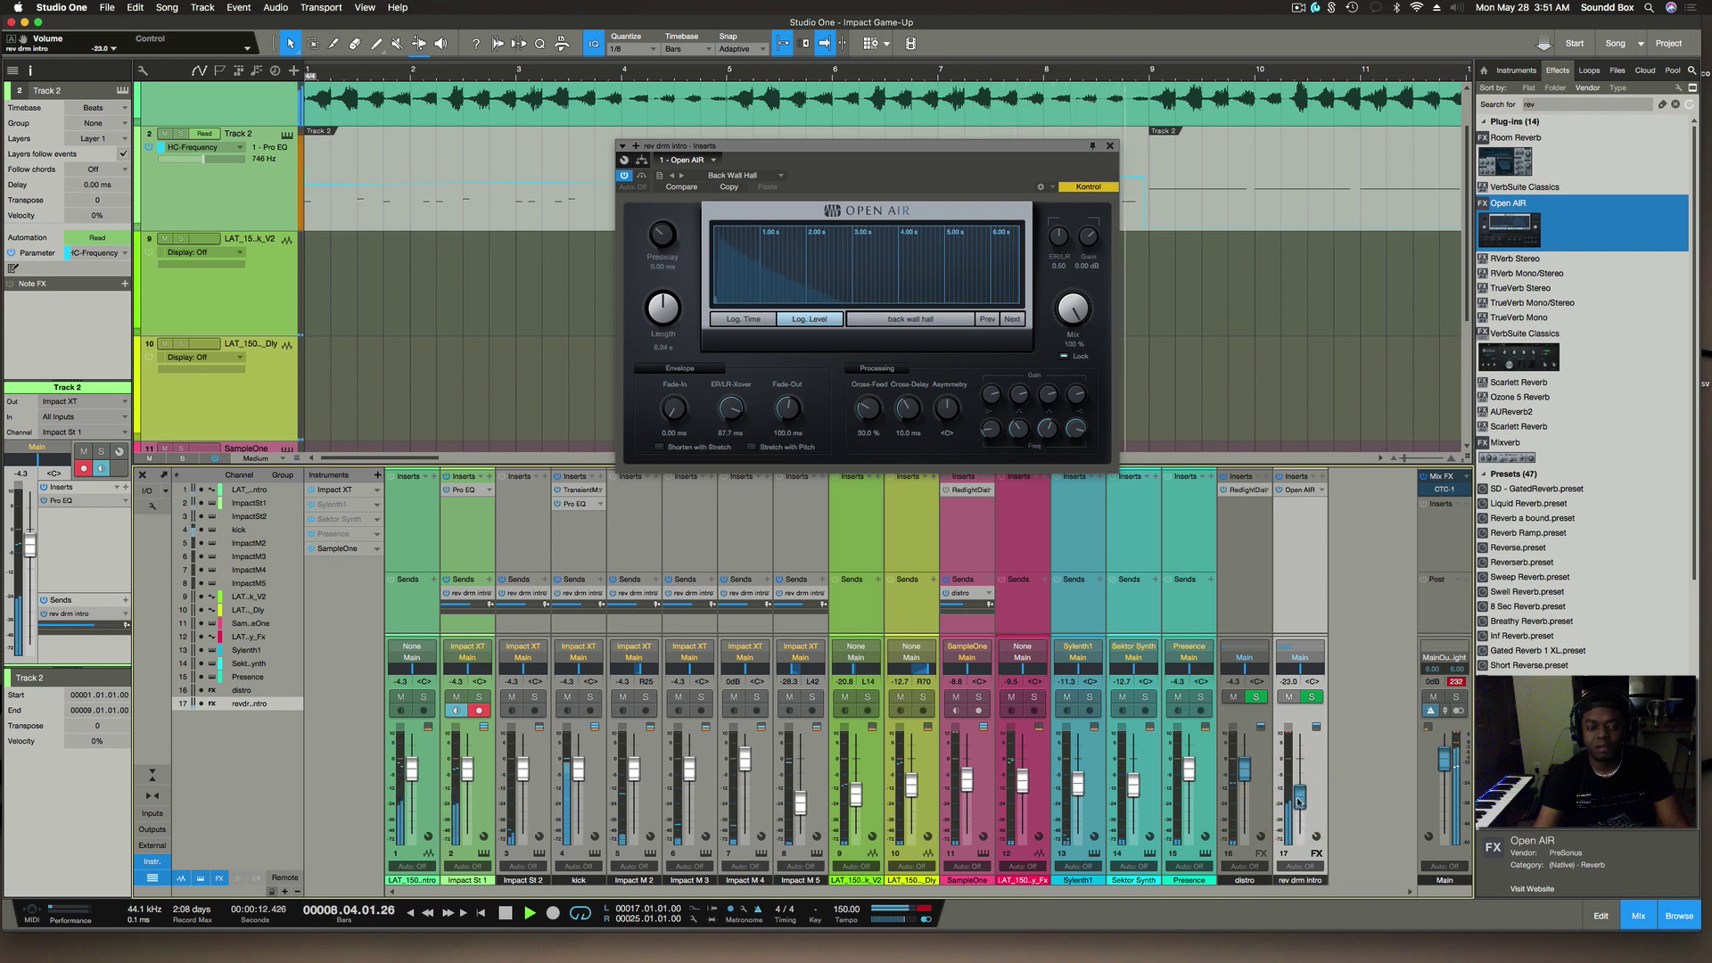
key(space)
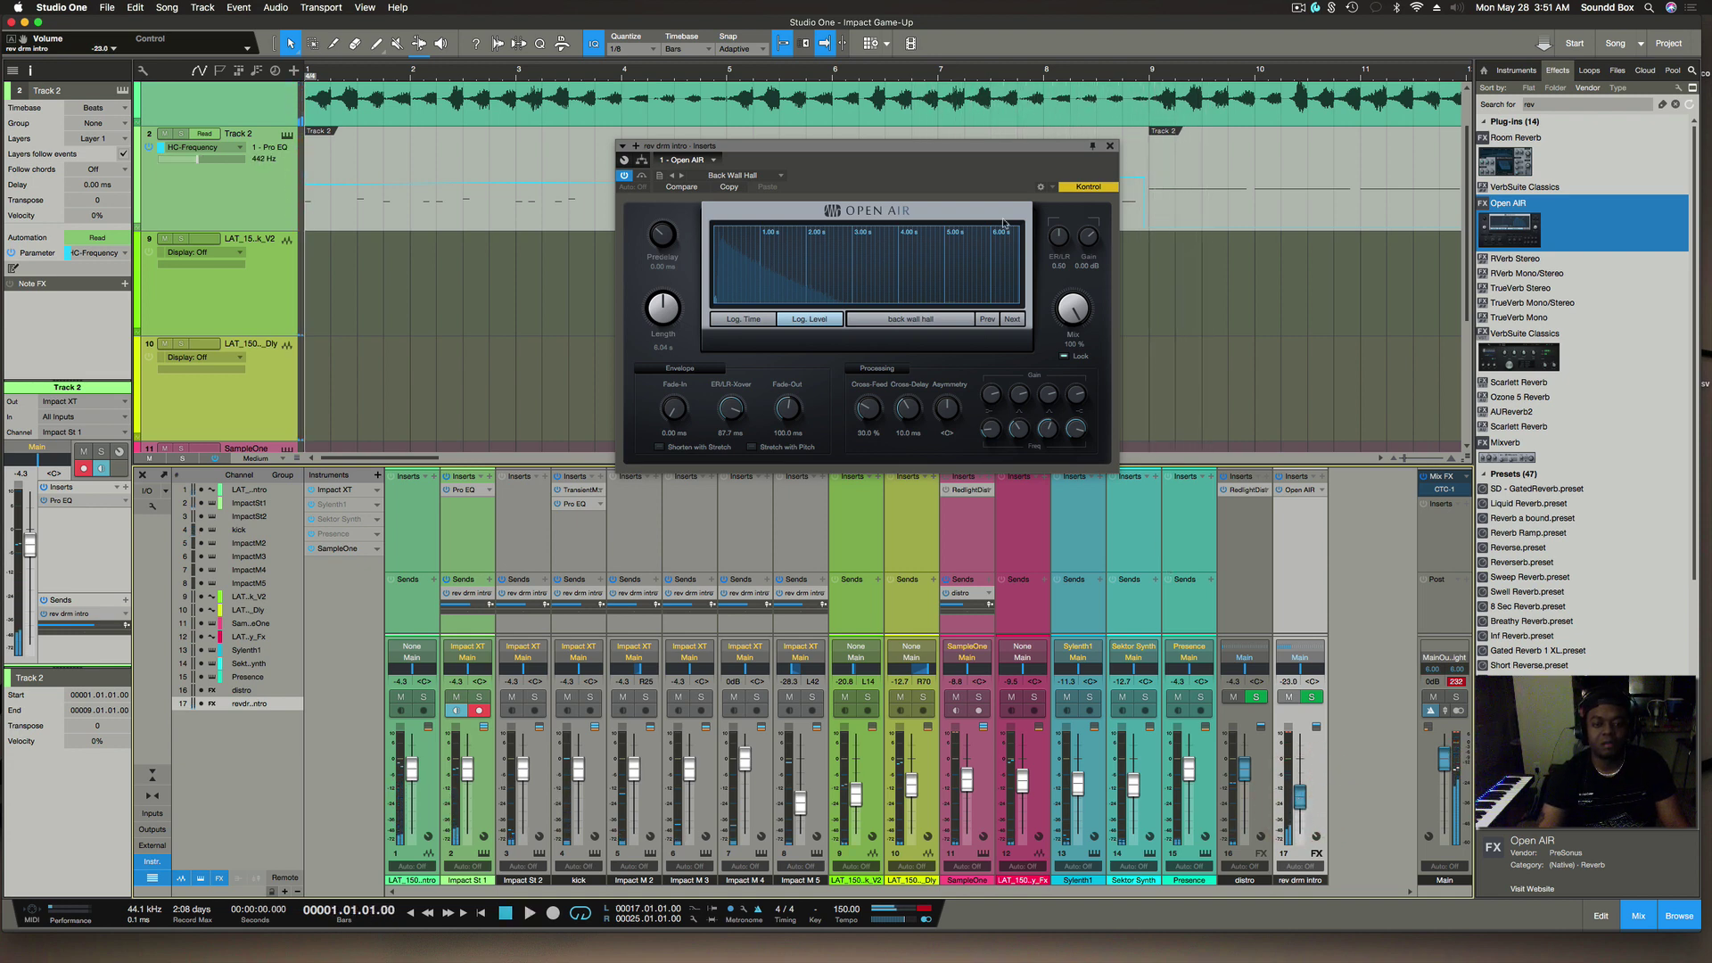
Lower Open AIR's predelay to a negative offset while the intro plays.
key(space)
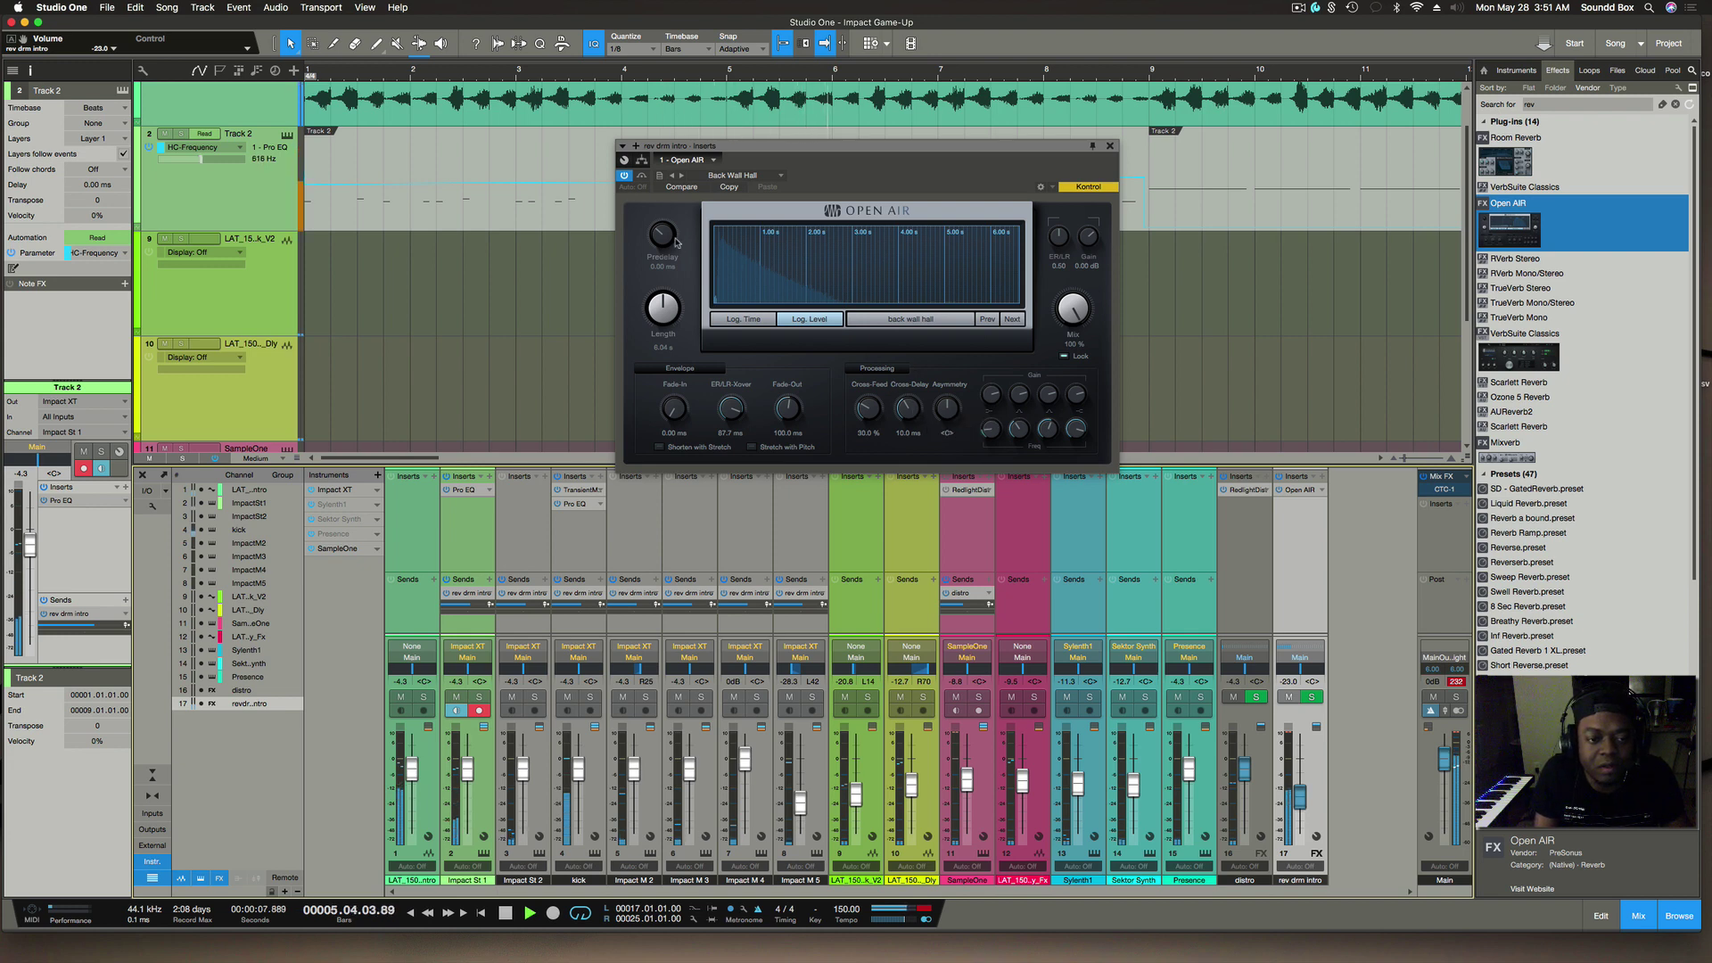
drag(676, 241, 670, 265)
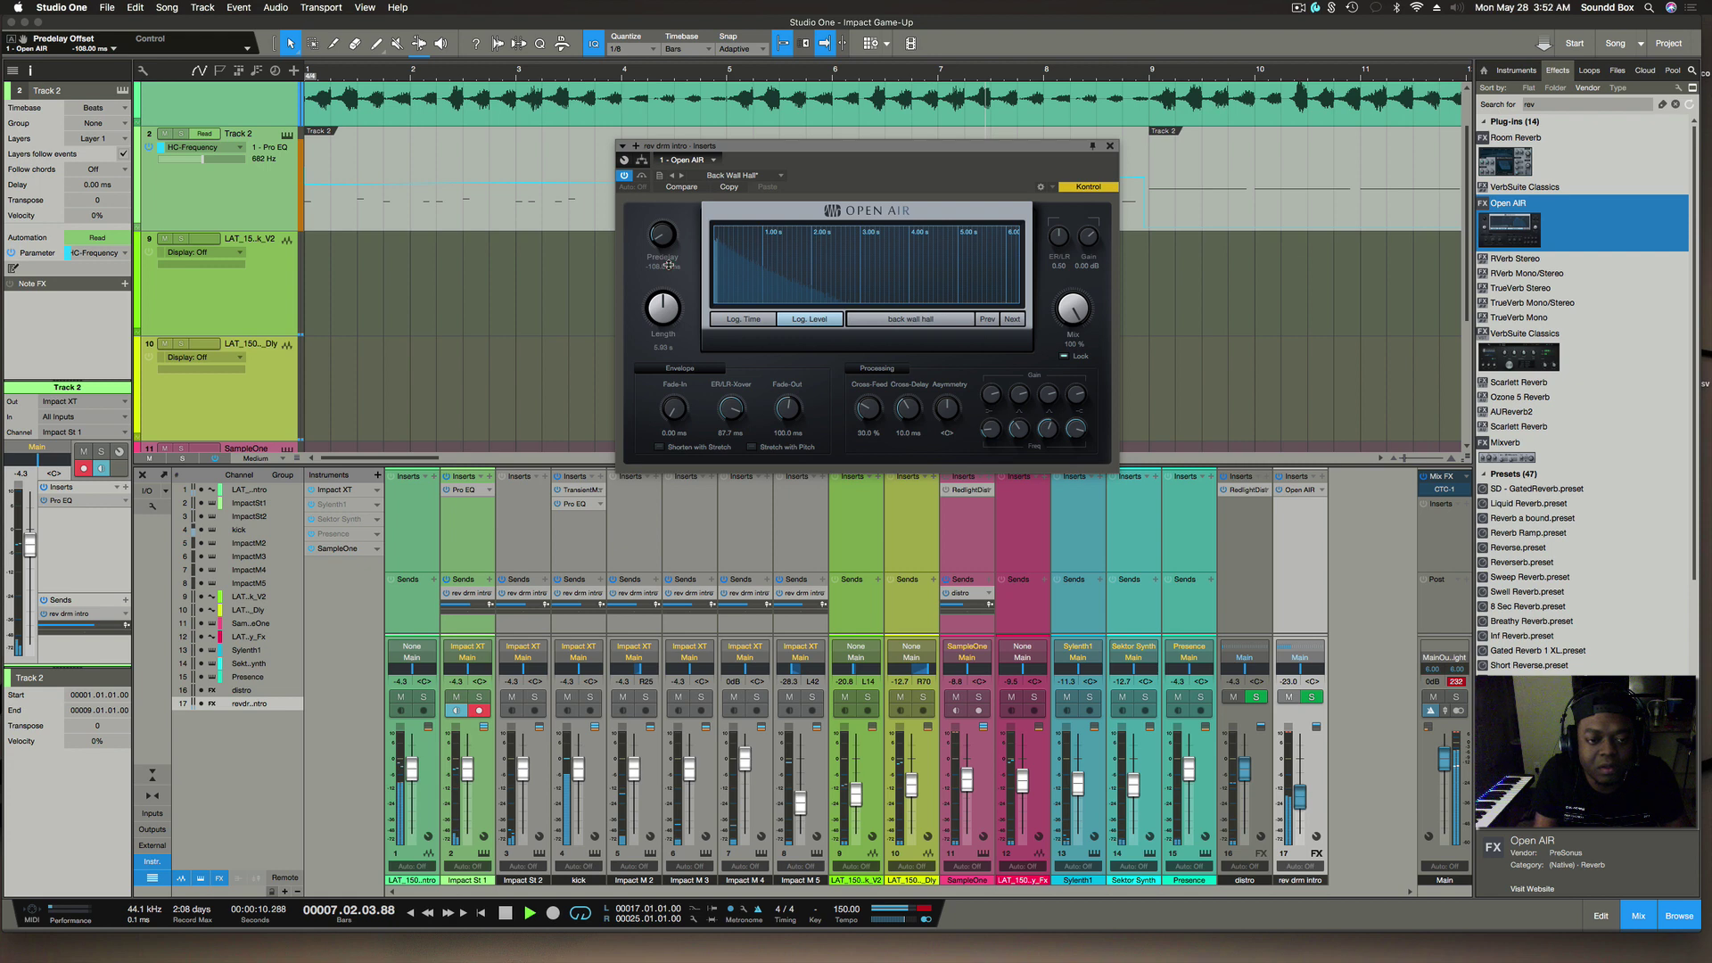
key(space)
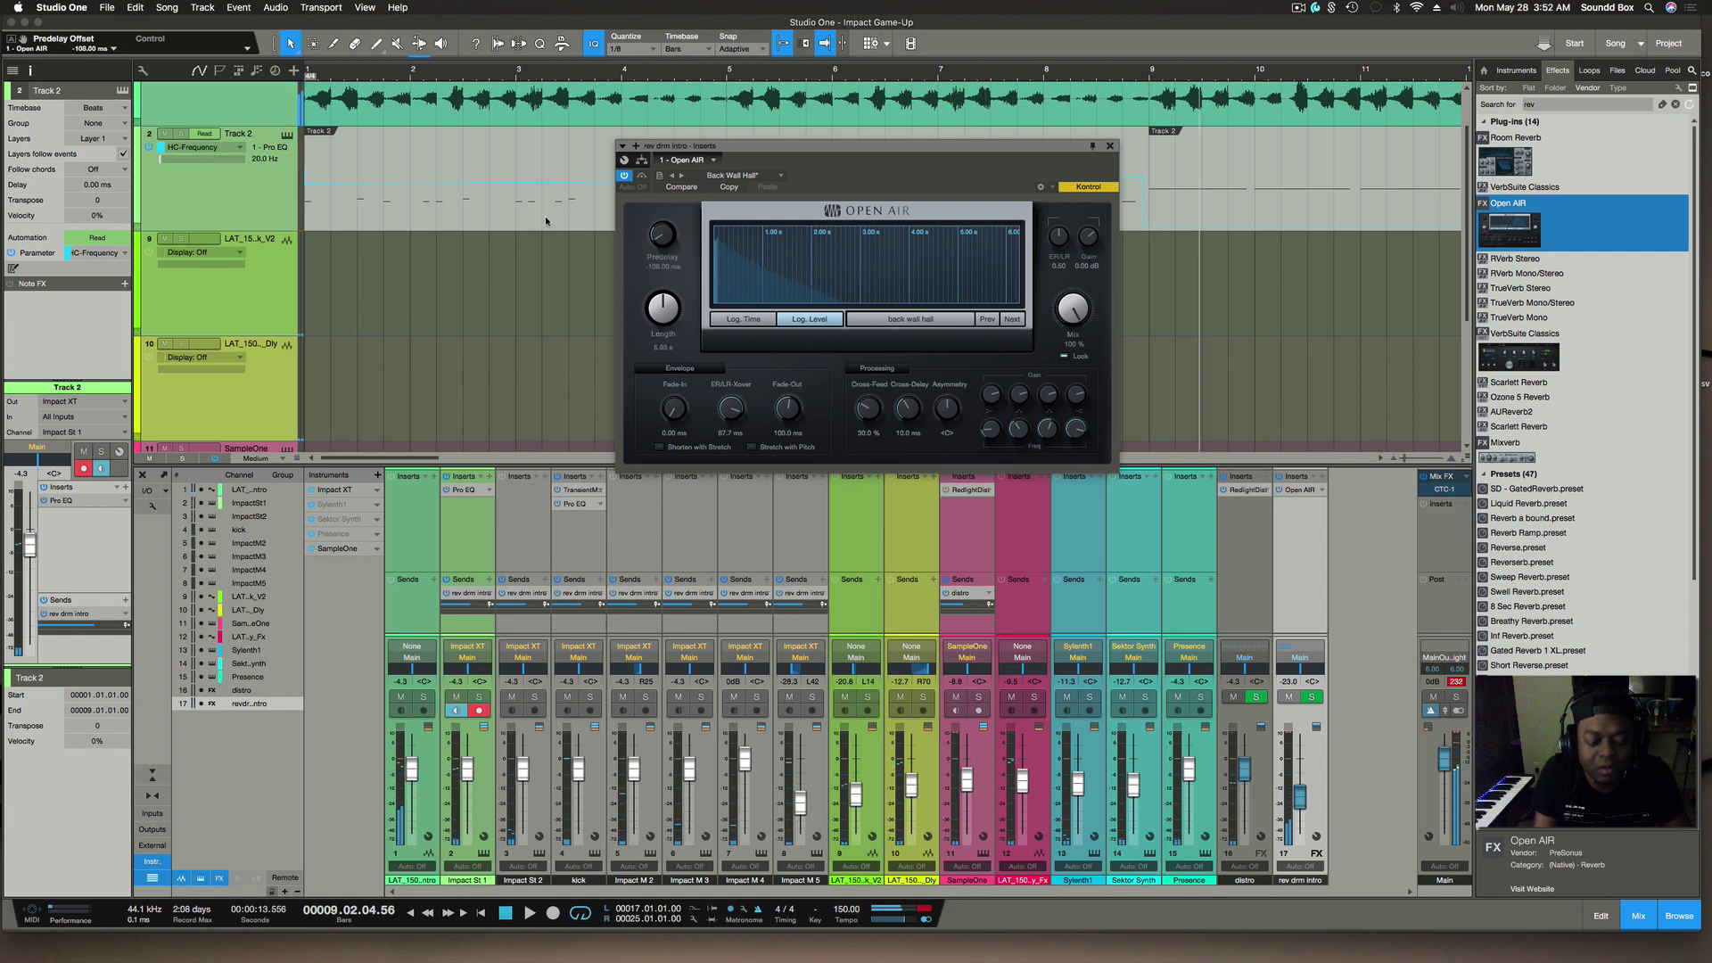
Replay from the song start, lengthen Open AIR's reverb slightly and set the rev drm intro channel's volume to -21.3 dB.
key(comma)
key(space)
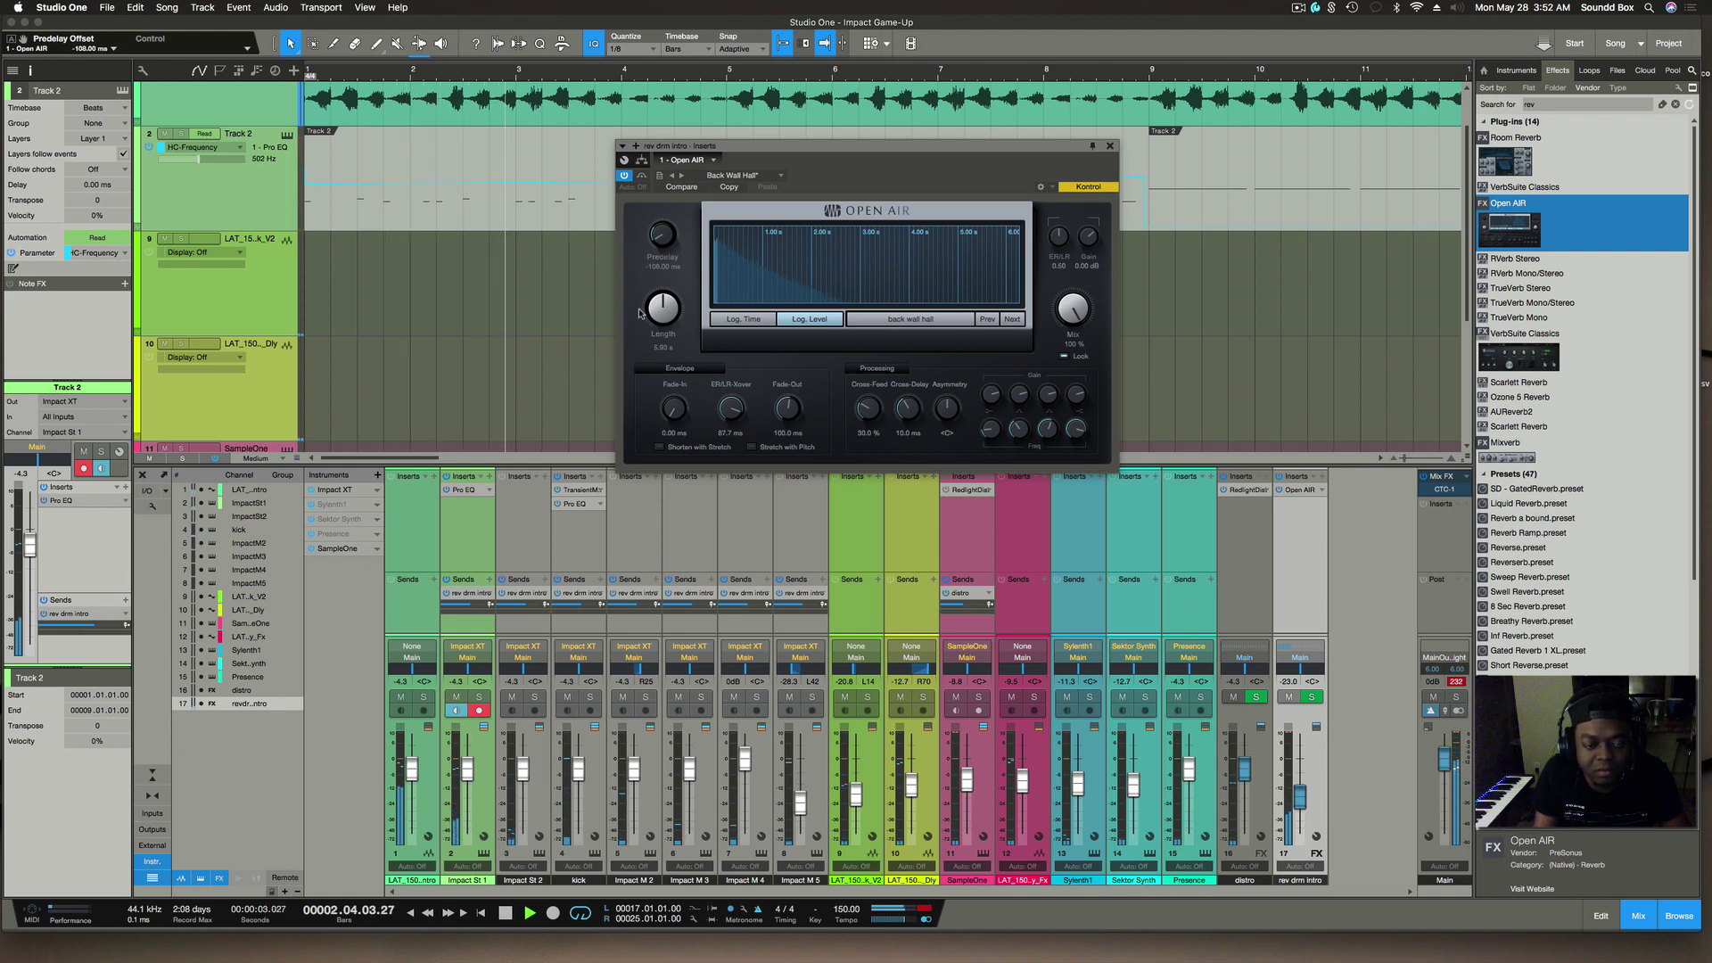
drag(654, 312, 652, 305)
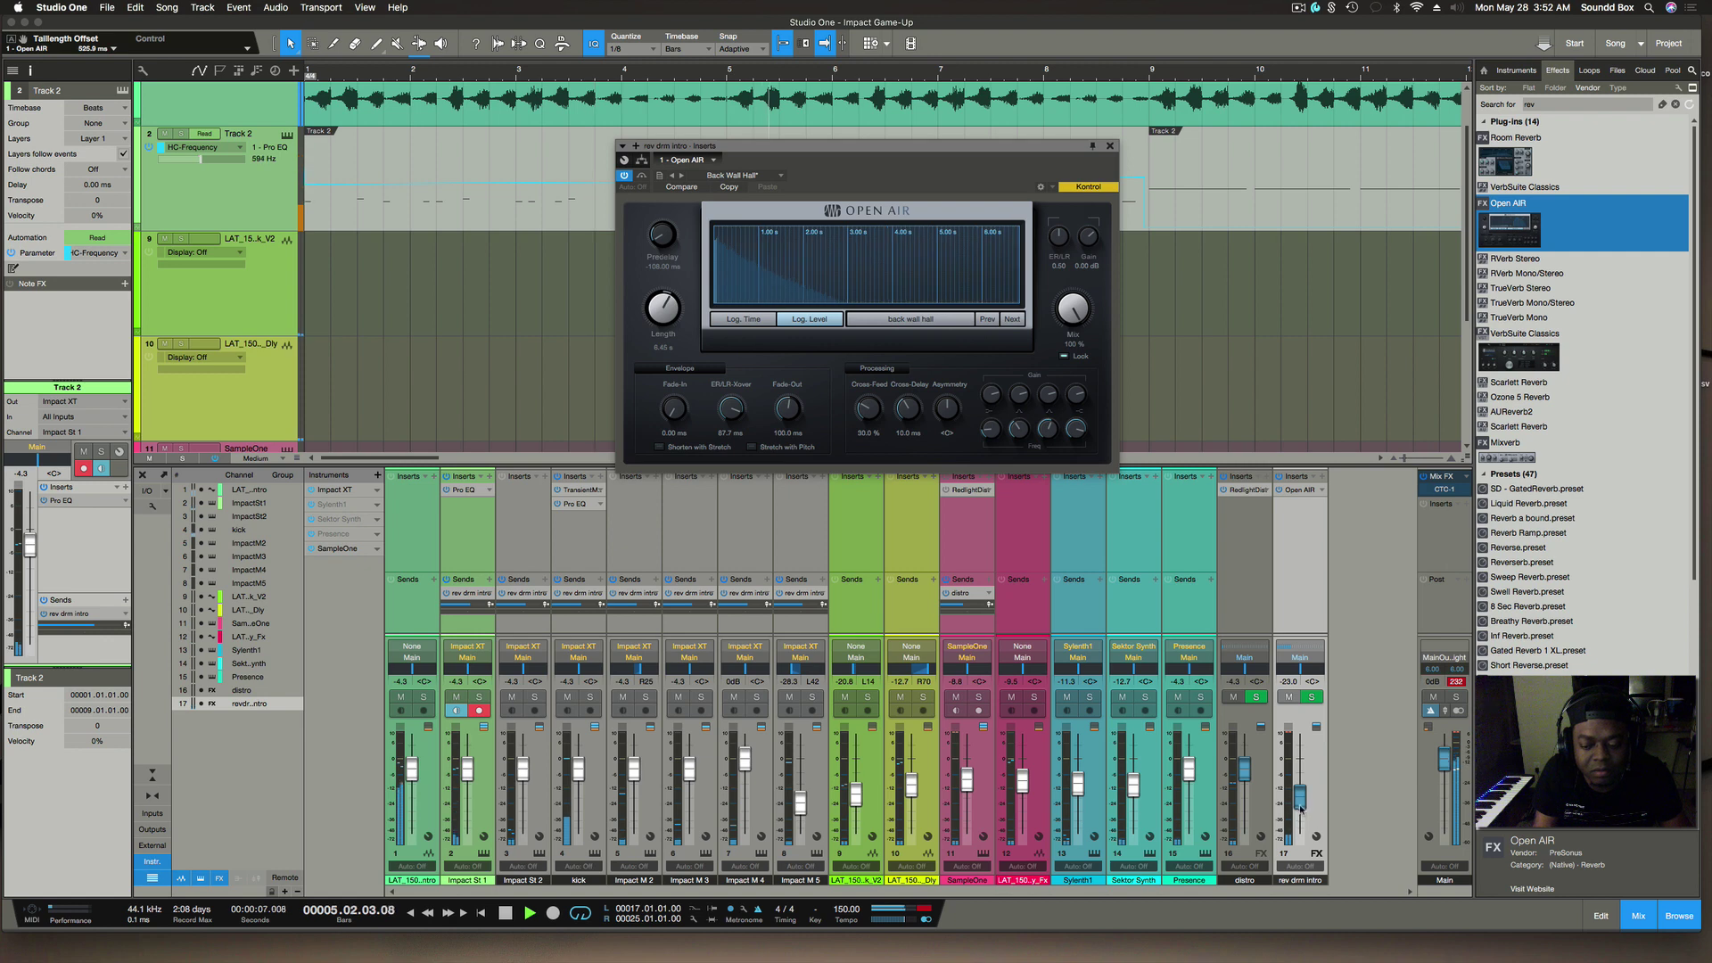
drag(1302, 802, 1302, 799)
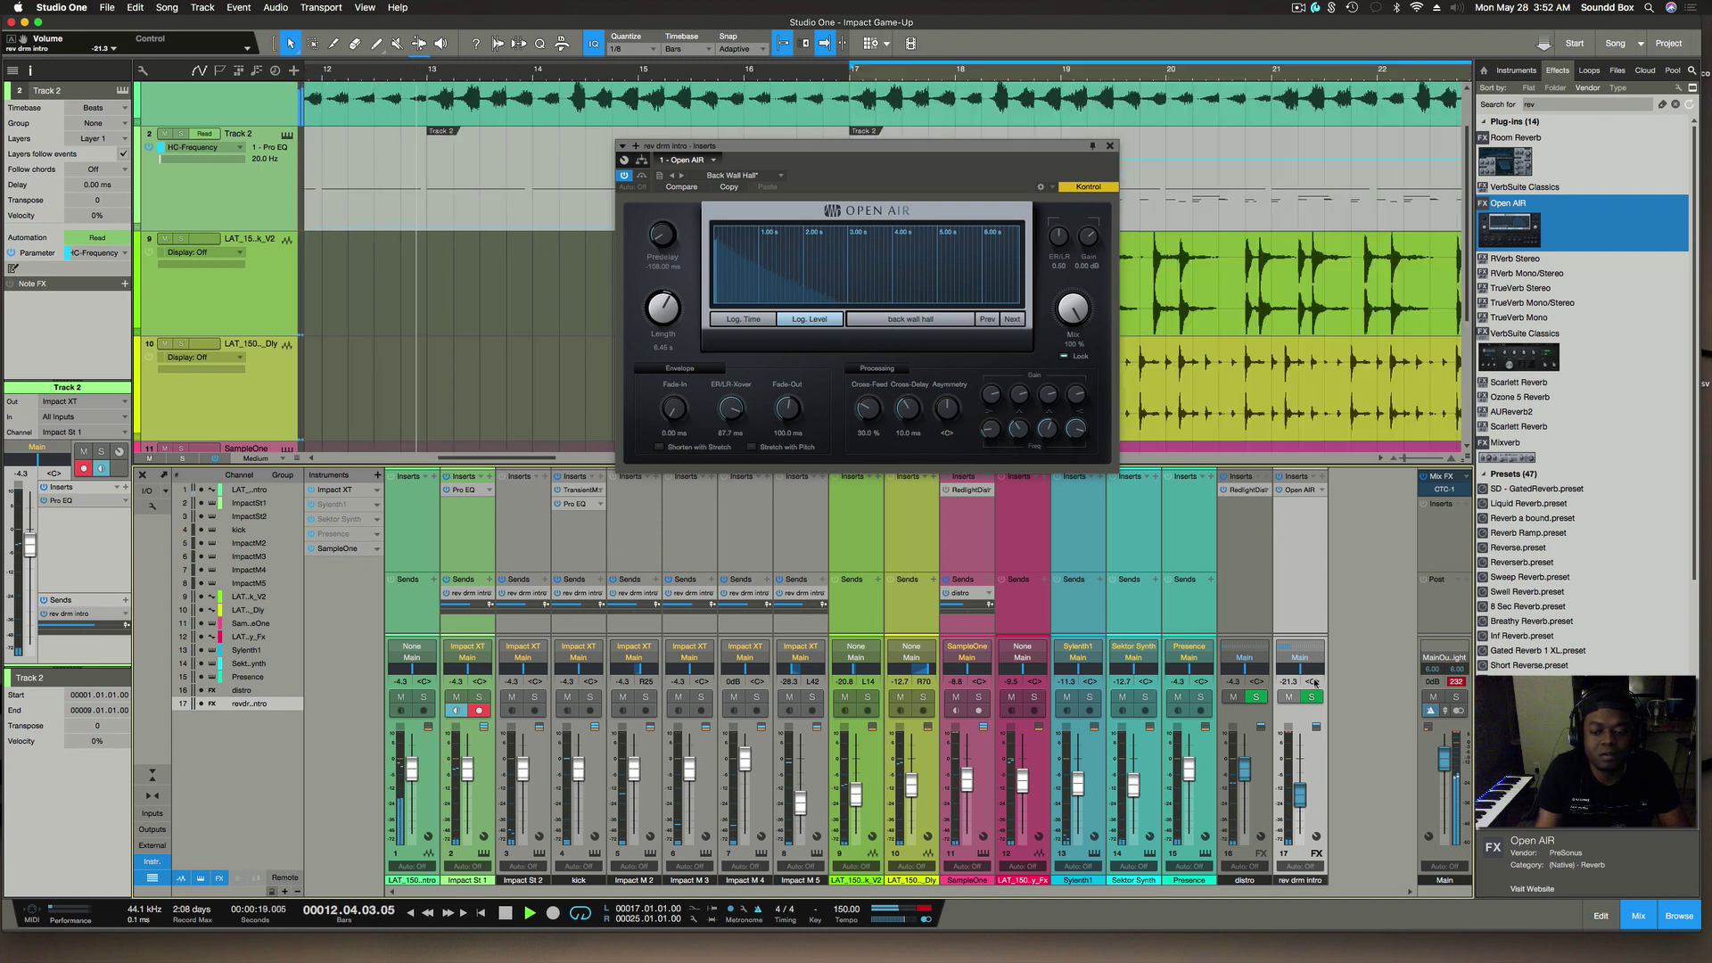
key(space)
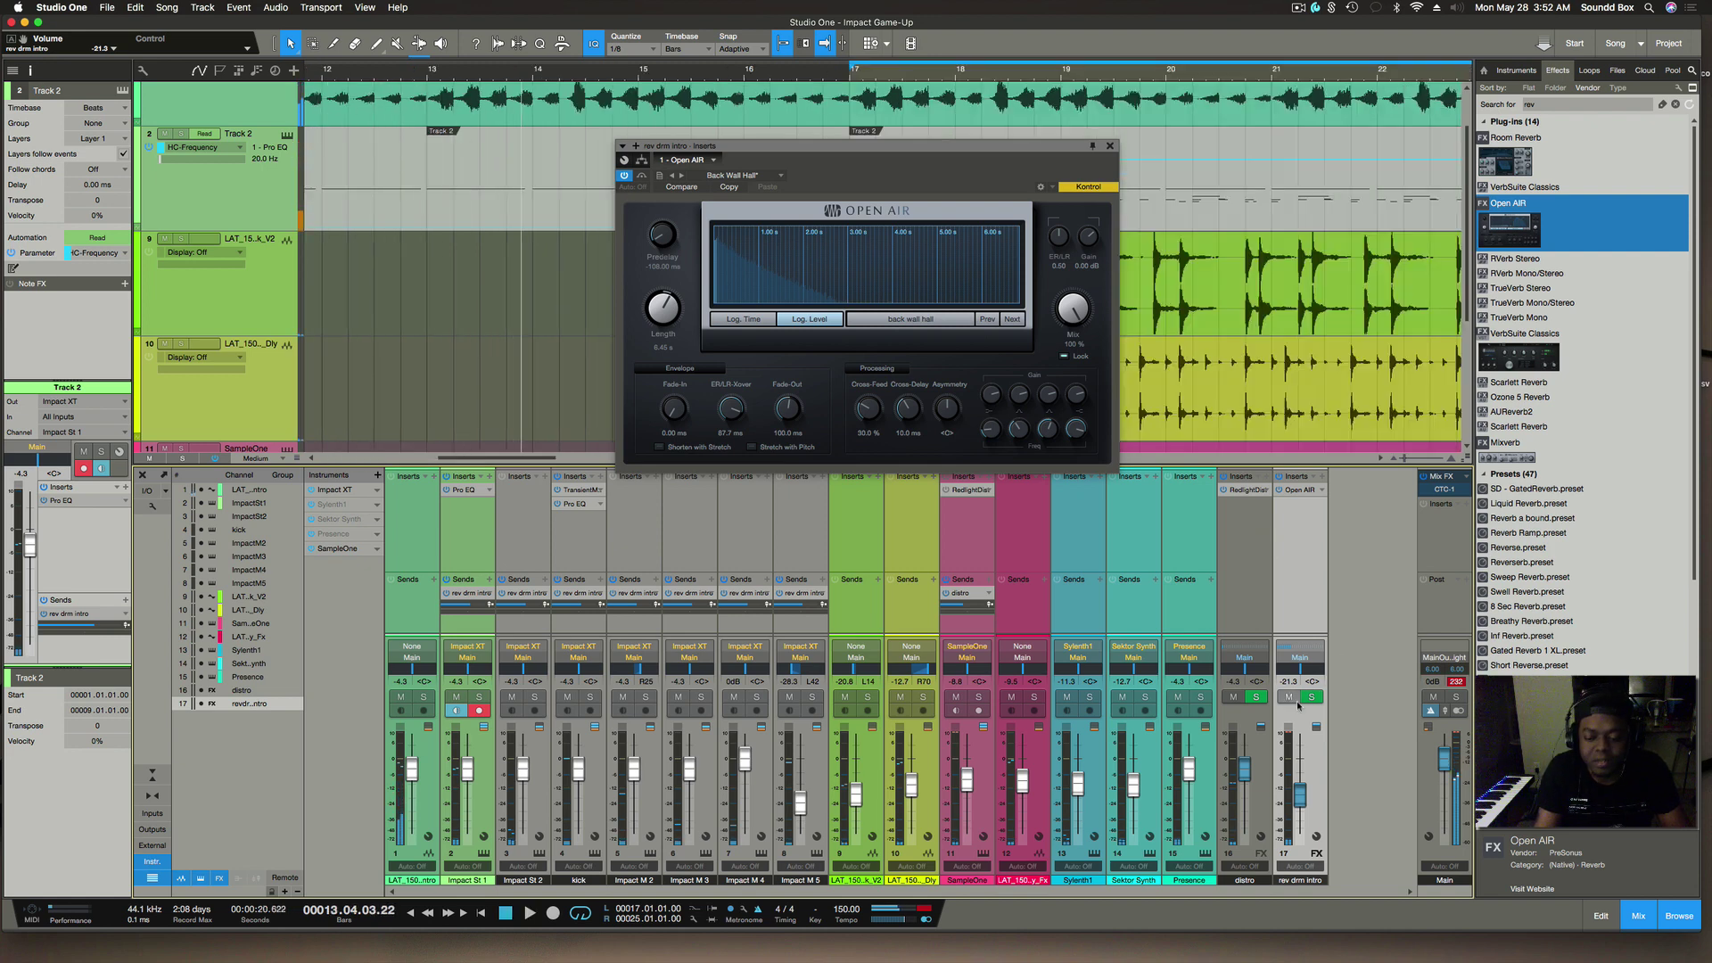
Set the rev drm intro channel's automation to Latch and record its mute switching on around bar 14 during playback.
click(1302, 867)
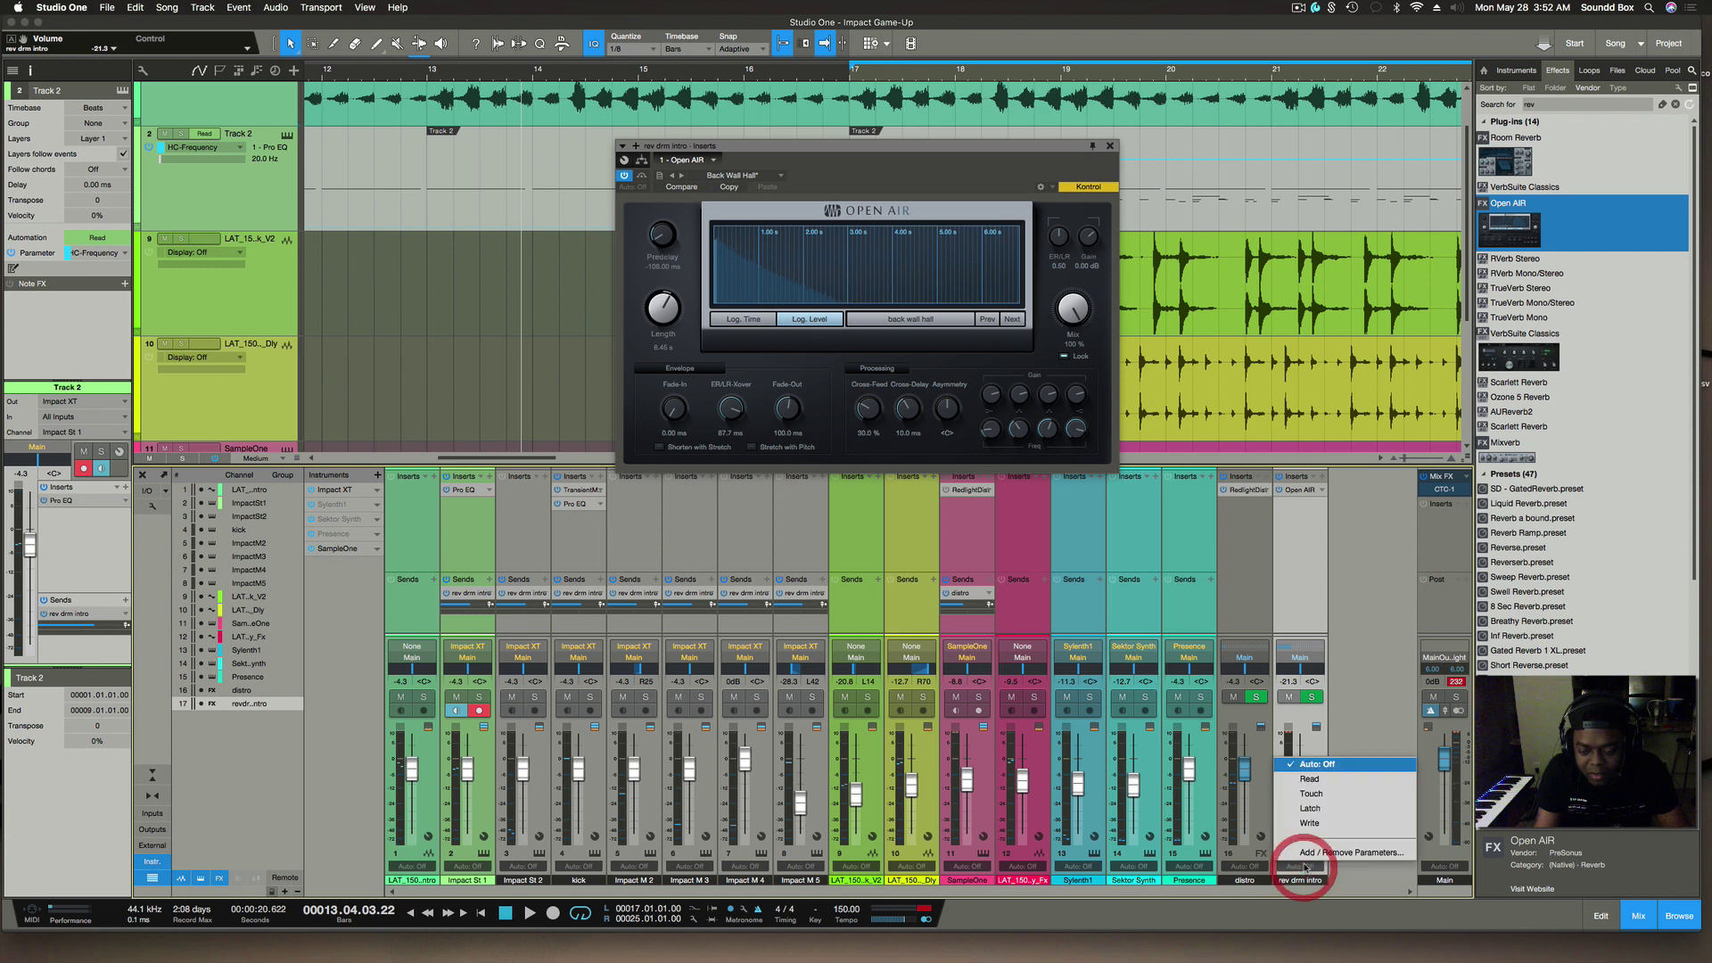
click(1316, 808)
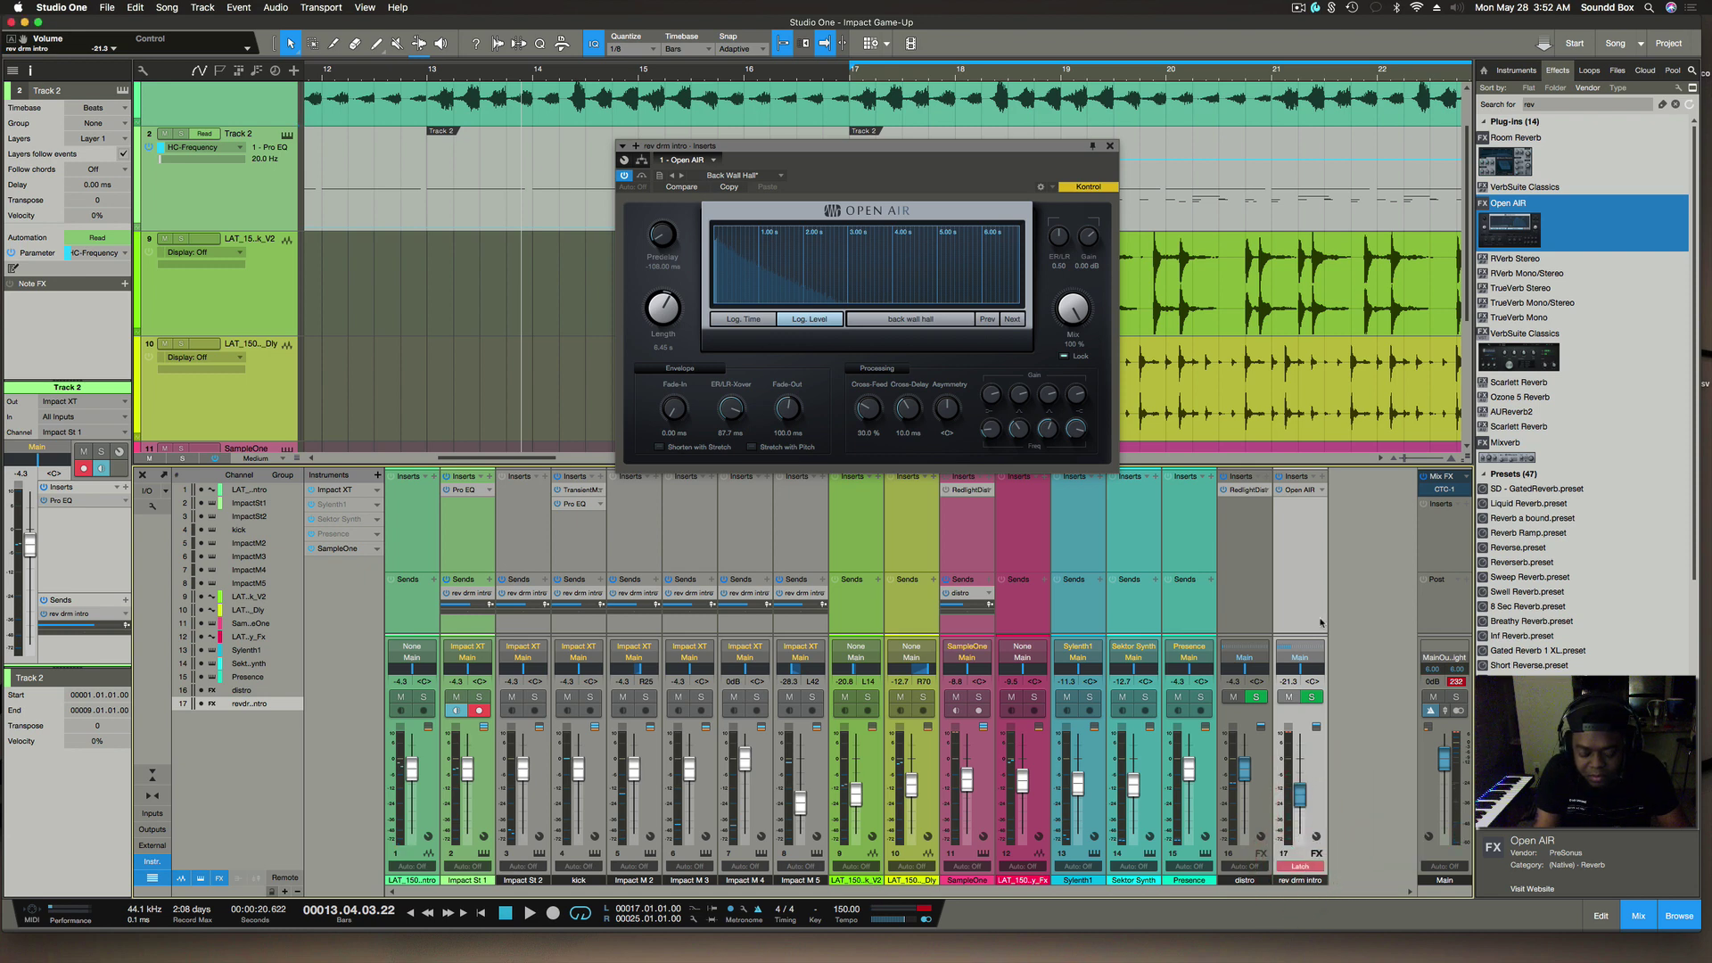
key(space)
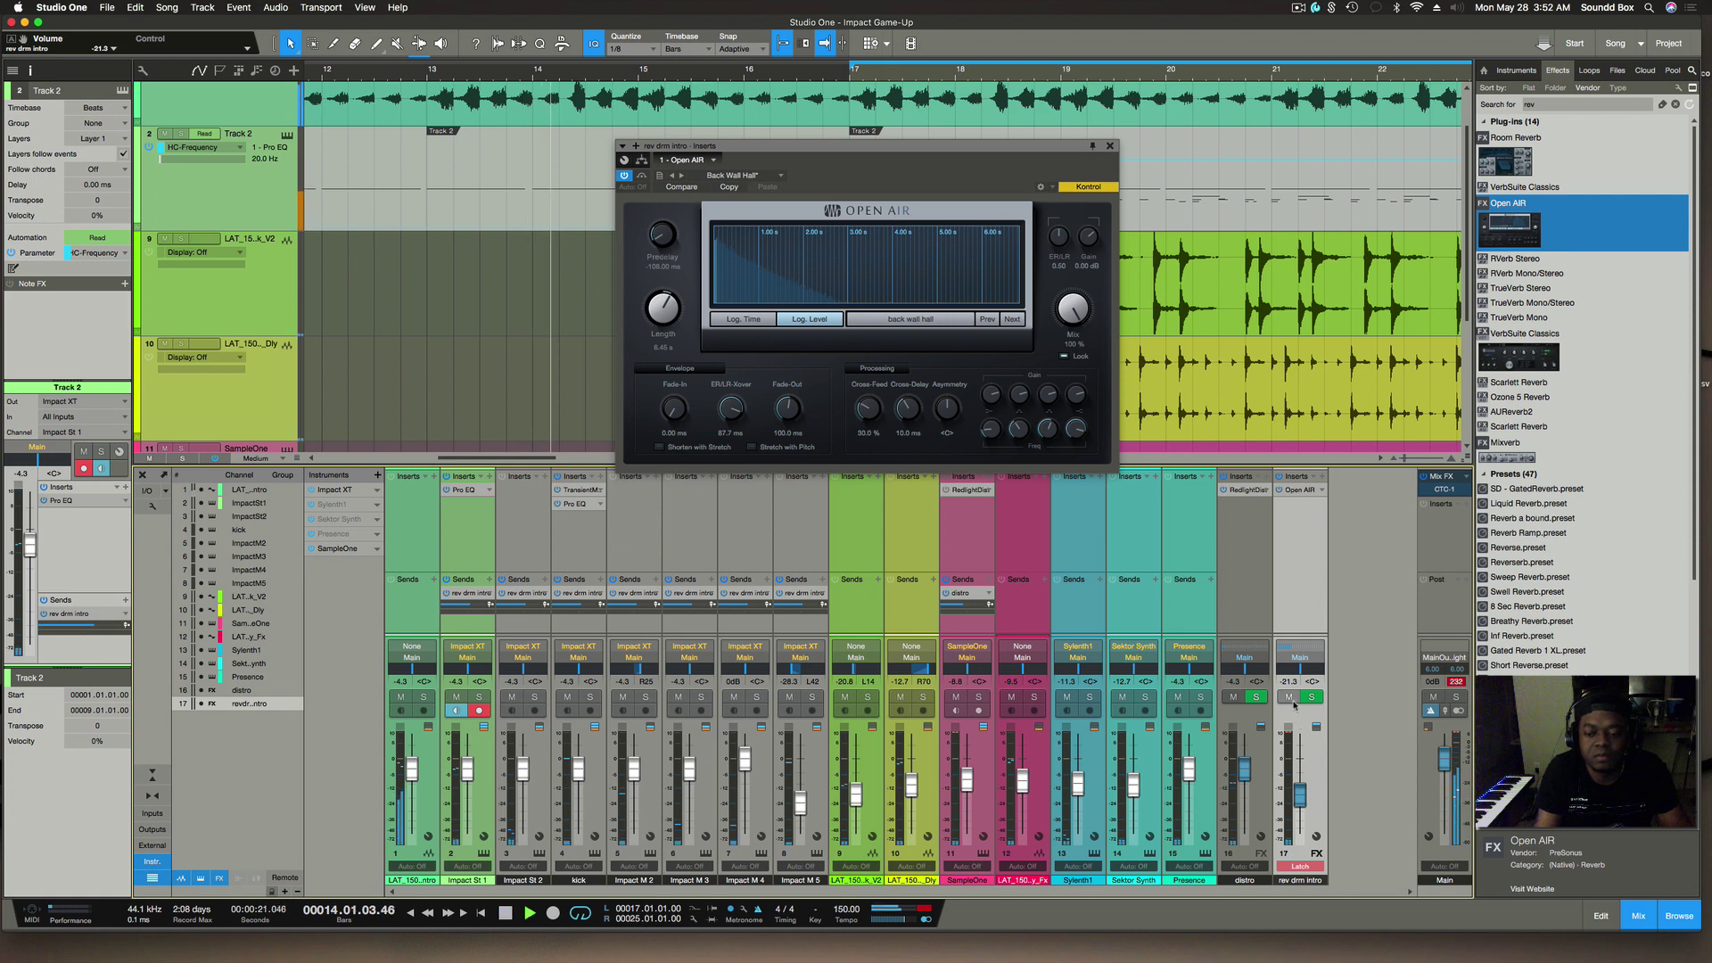
click(1288, 696)
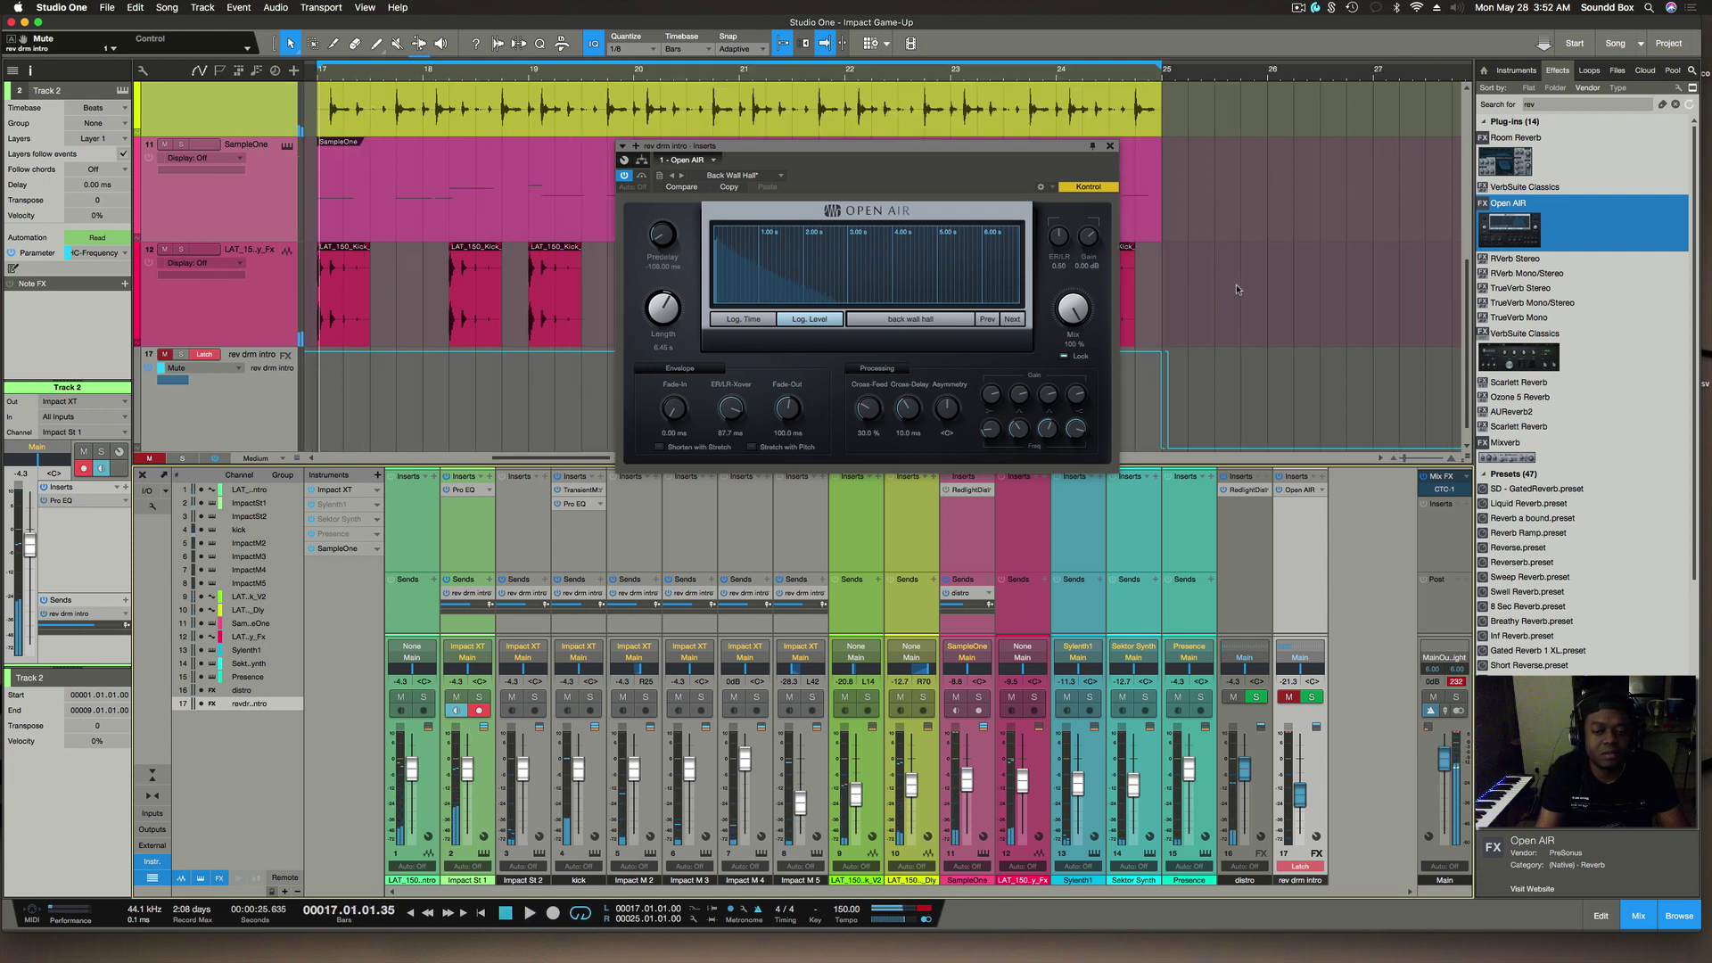
Close the Open AIR window and delete the unmuting point at bar 25 of the rev drm intro Mute envelope.
click(1110, 147)
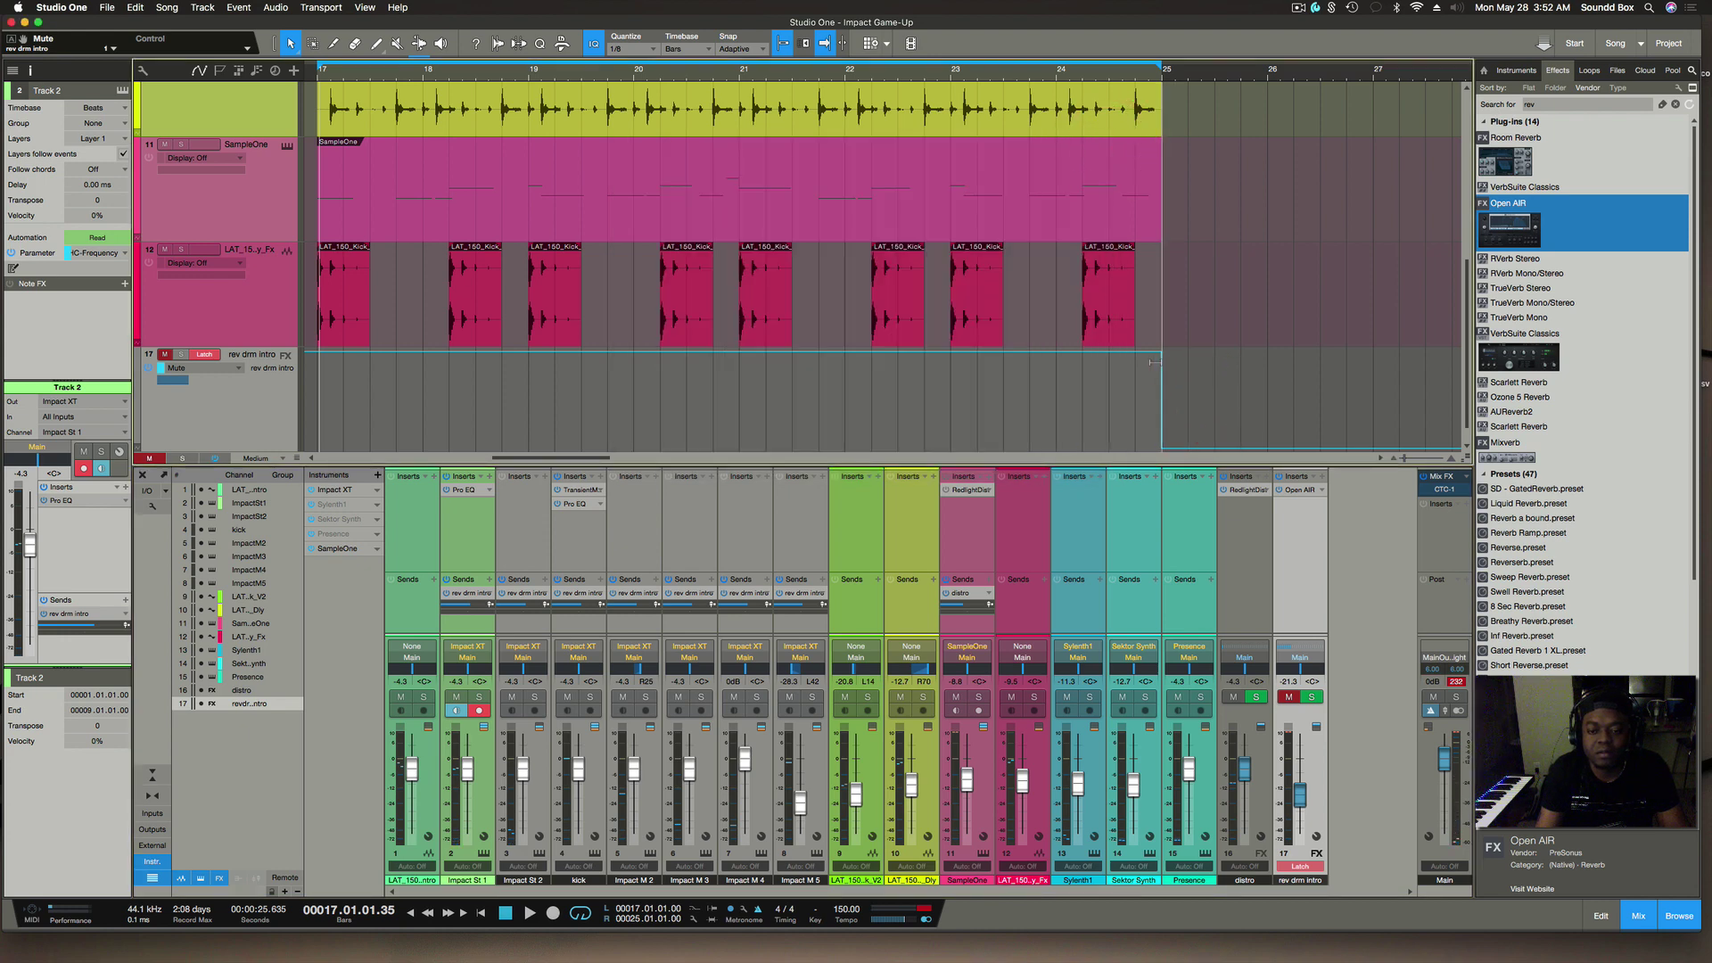
click(1161, 448)
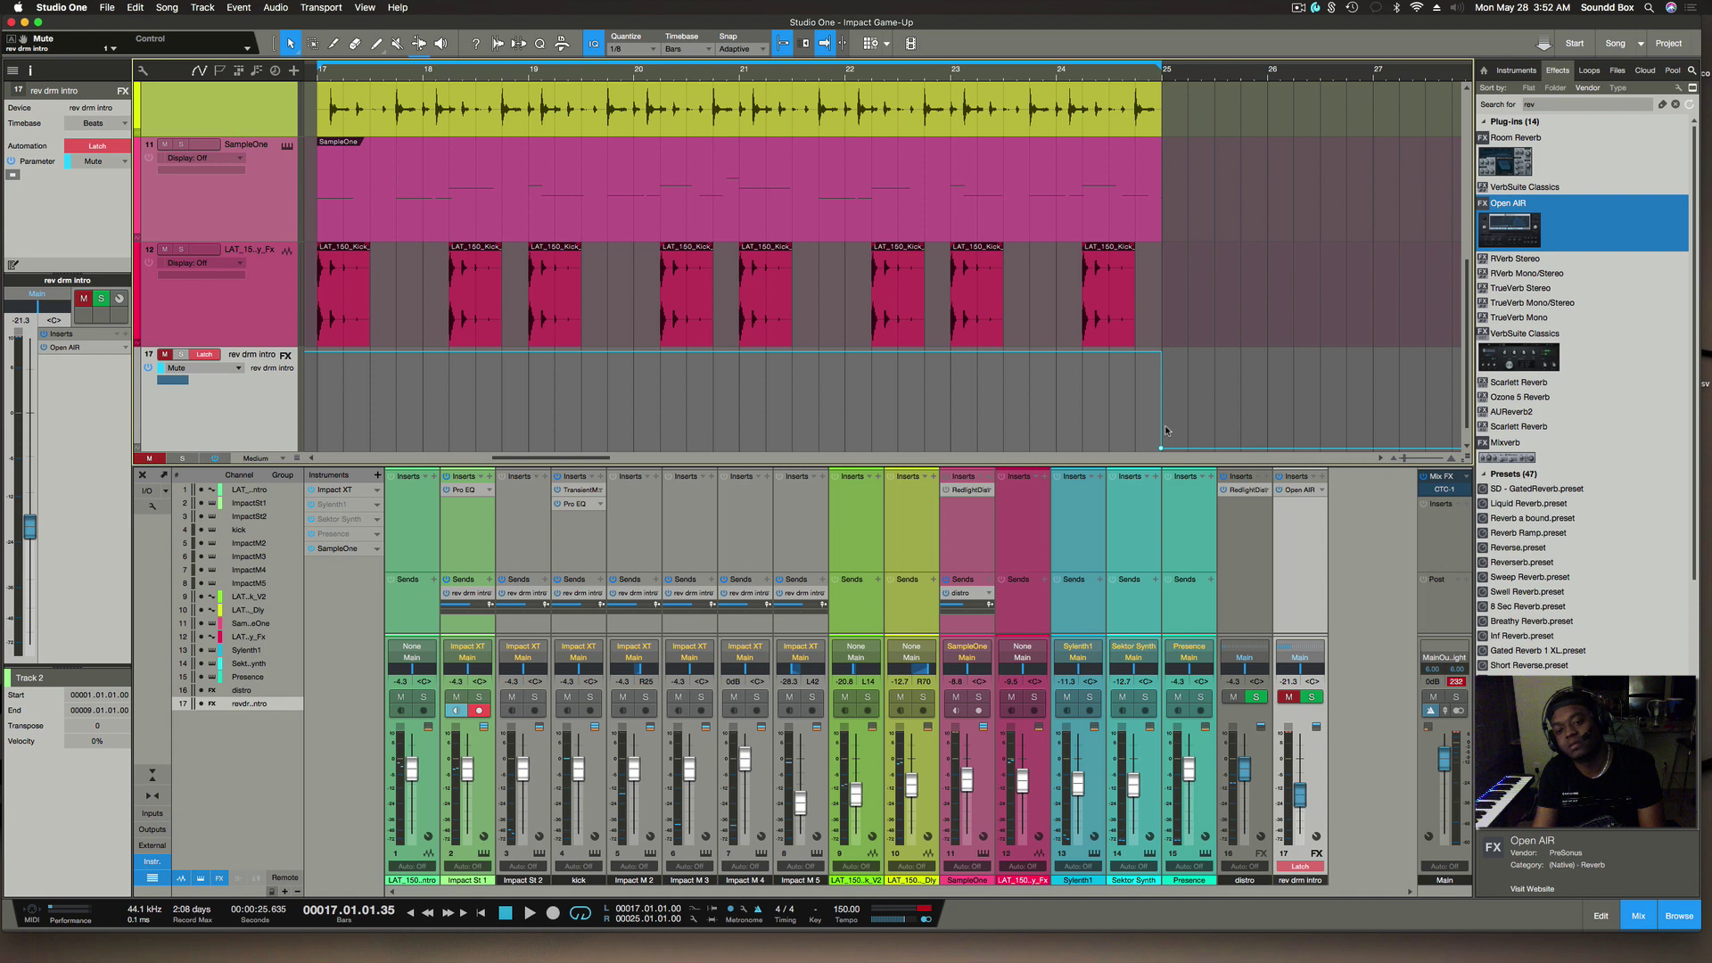
key(Delete)
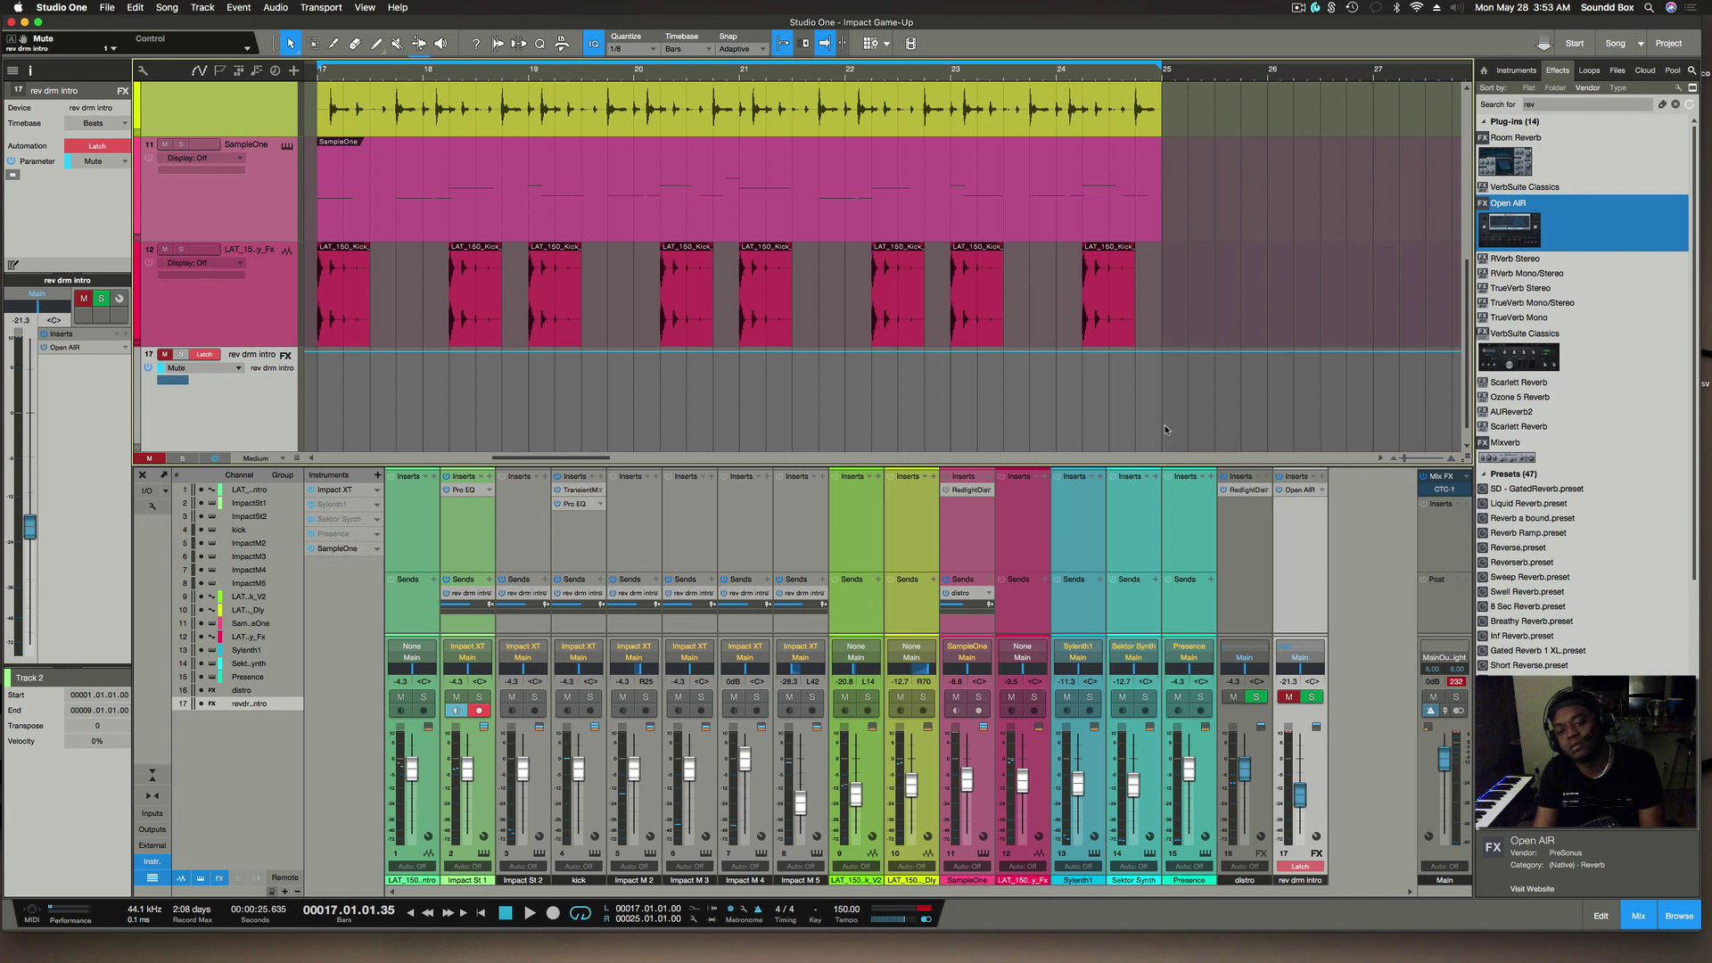
Play the song from the start and lower the kick channel's send to rev drm intro to -34.2.
scroll(1168, 431, left, 8)
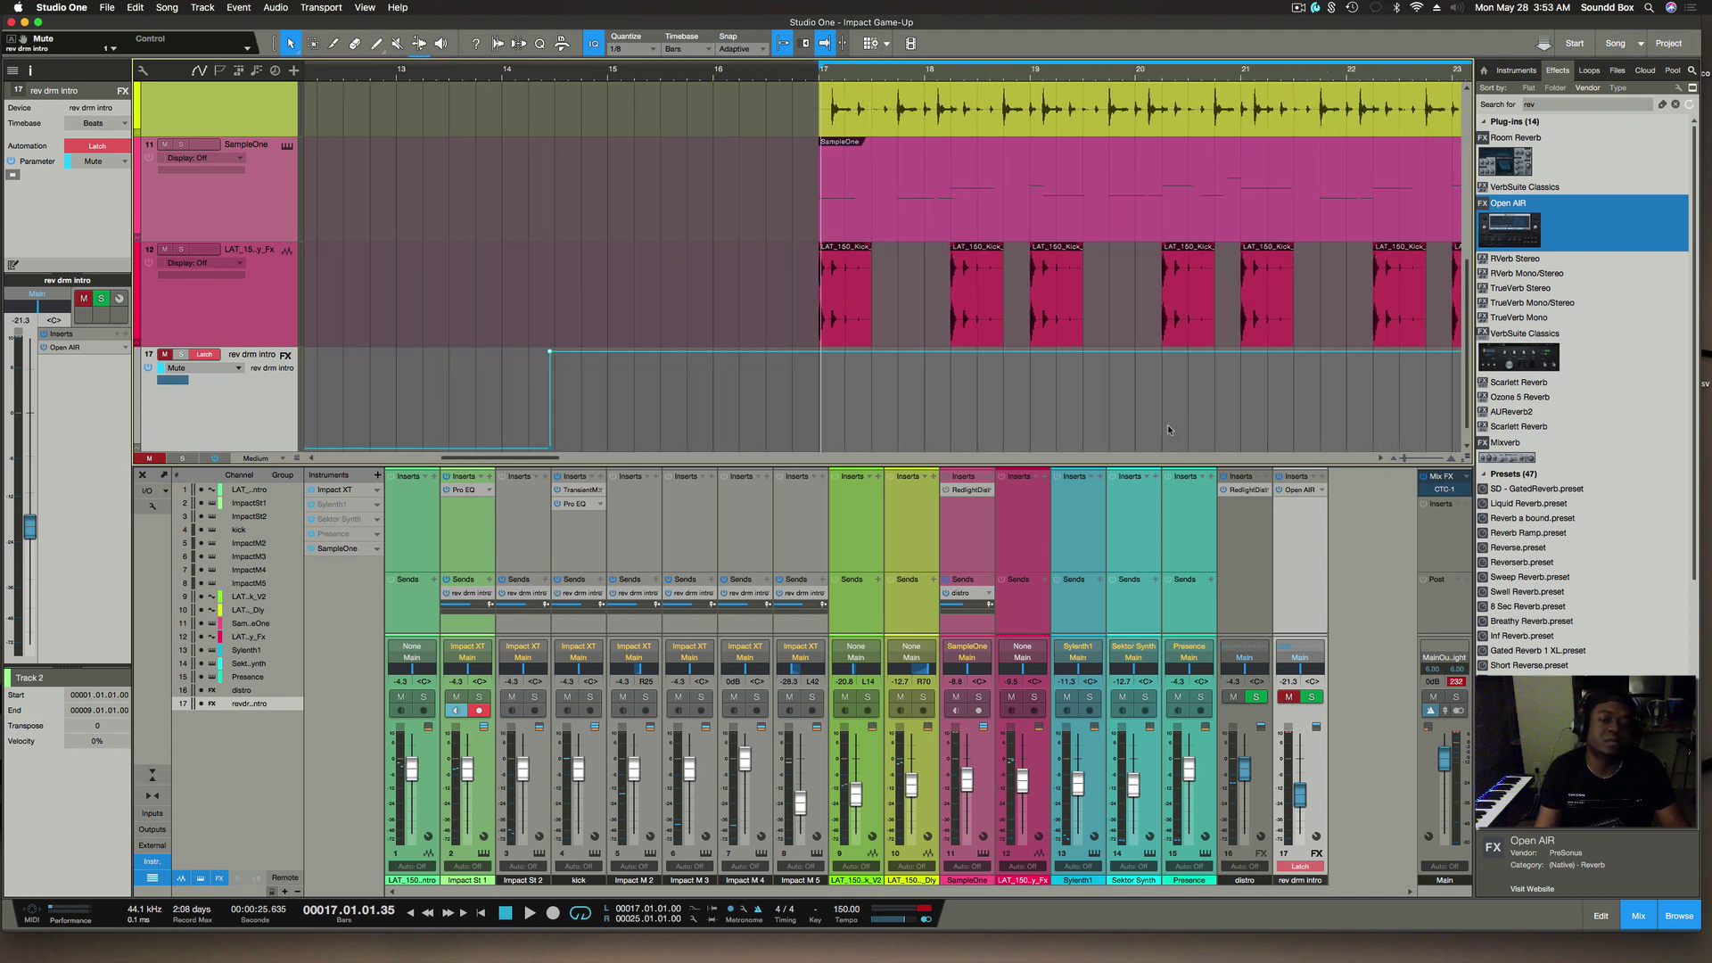
scroll(1167, 429, left, 3)
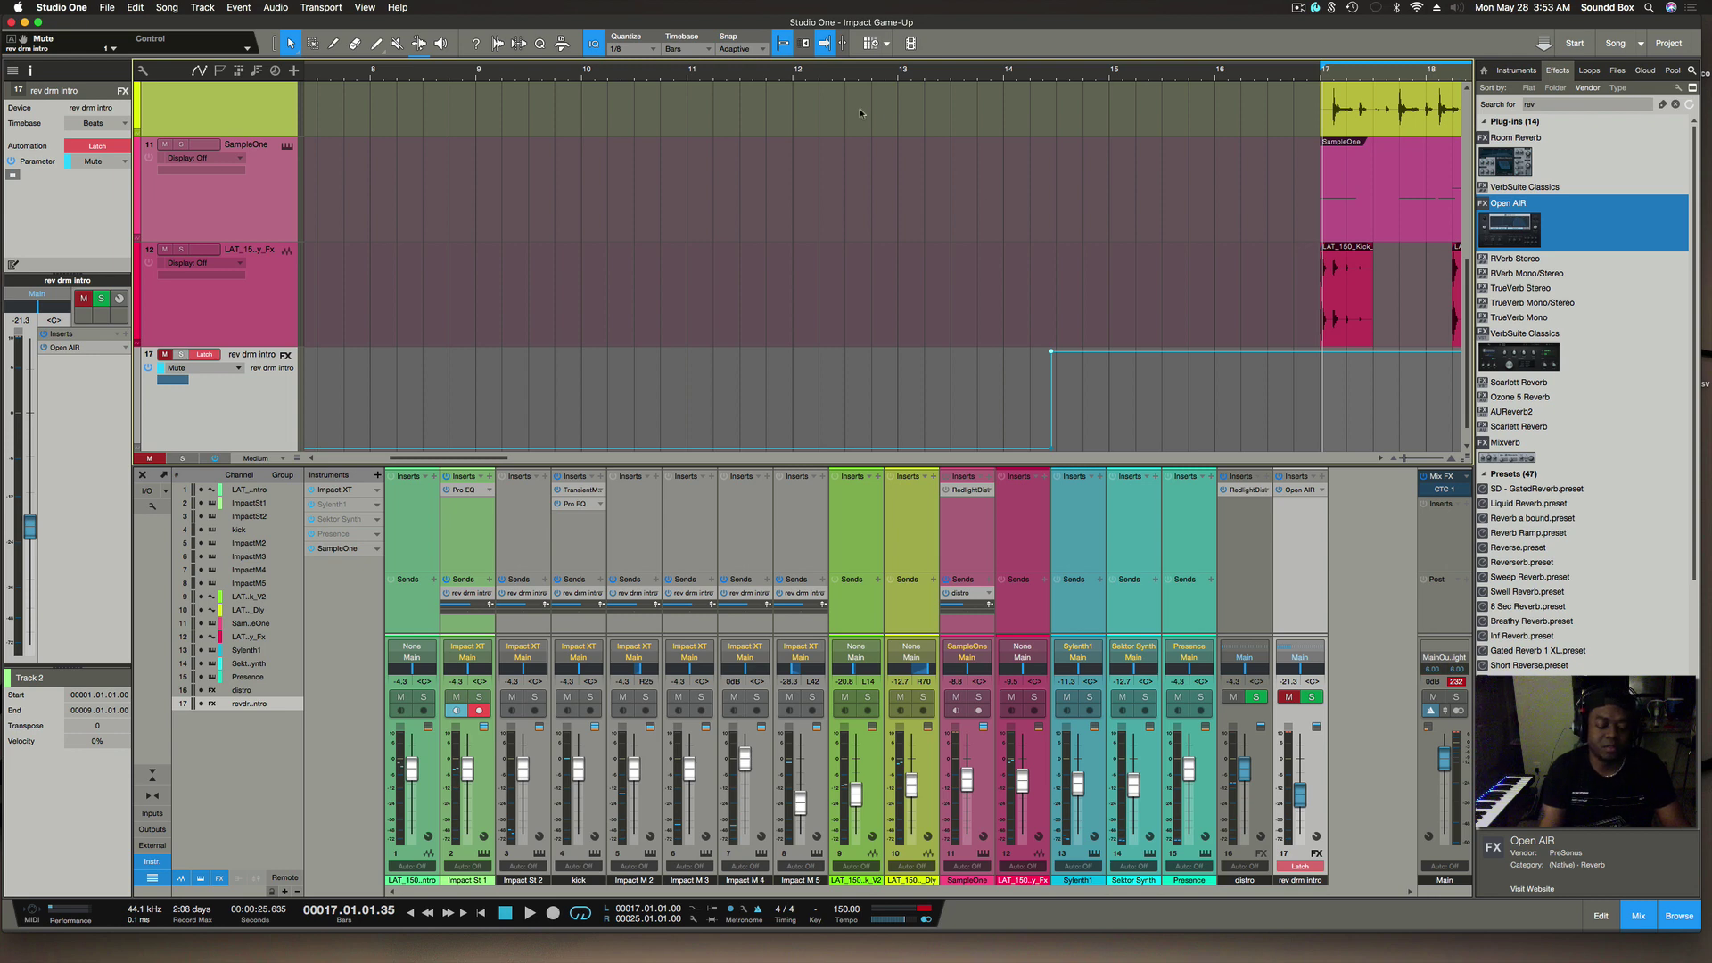
key(comma)
key(space)
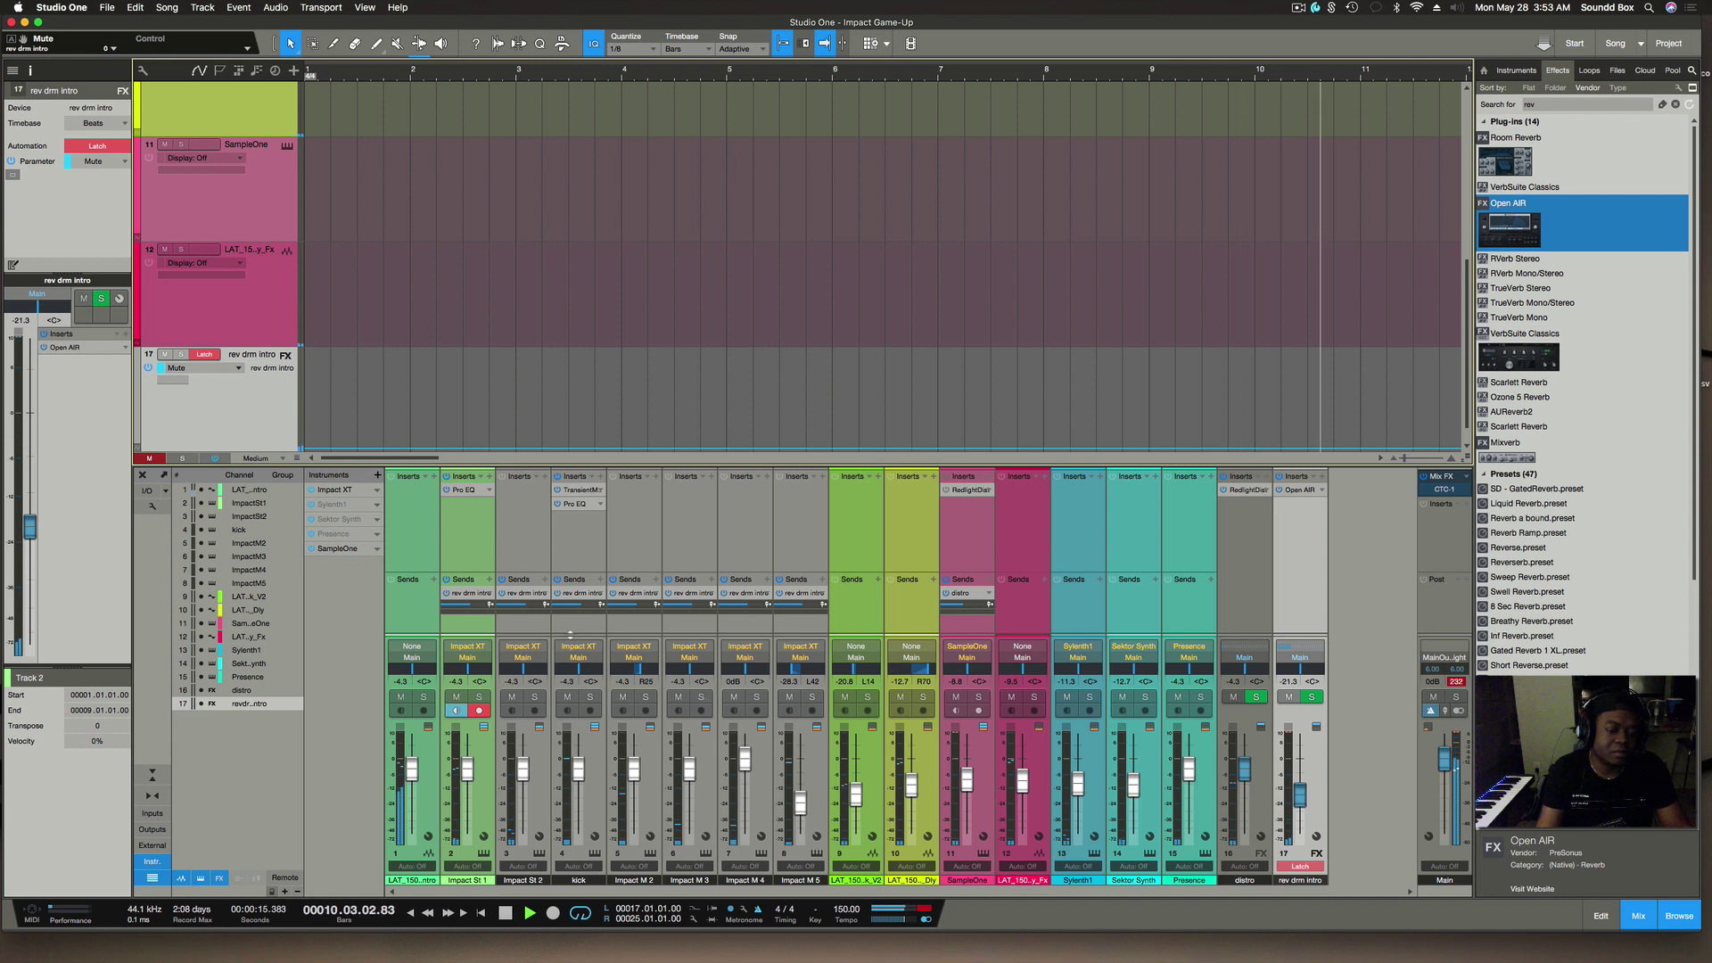
drag(576, 606, 554, 612)
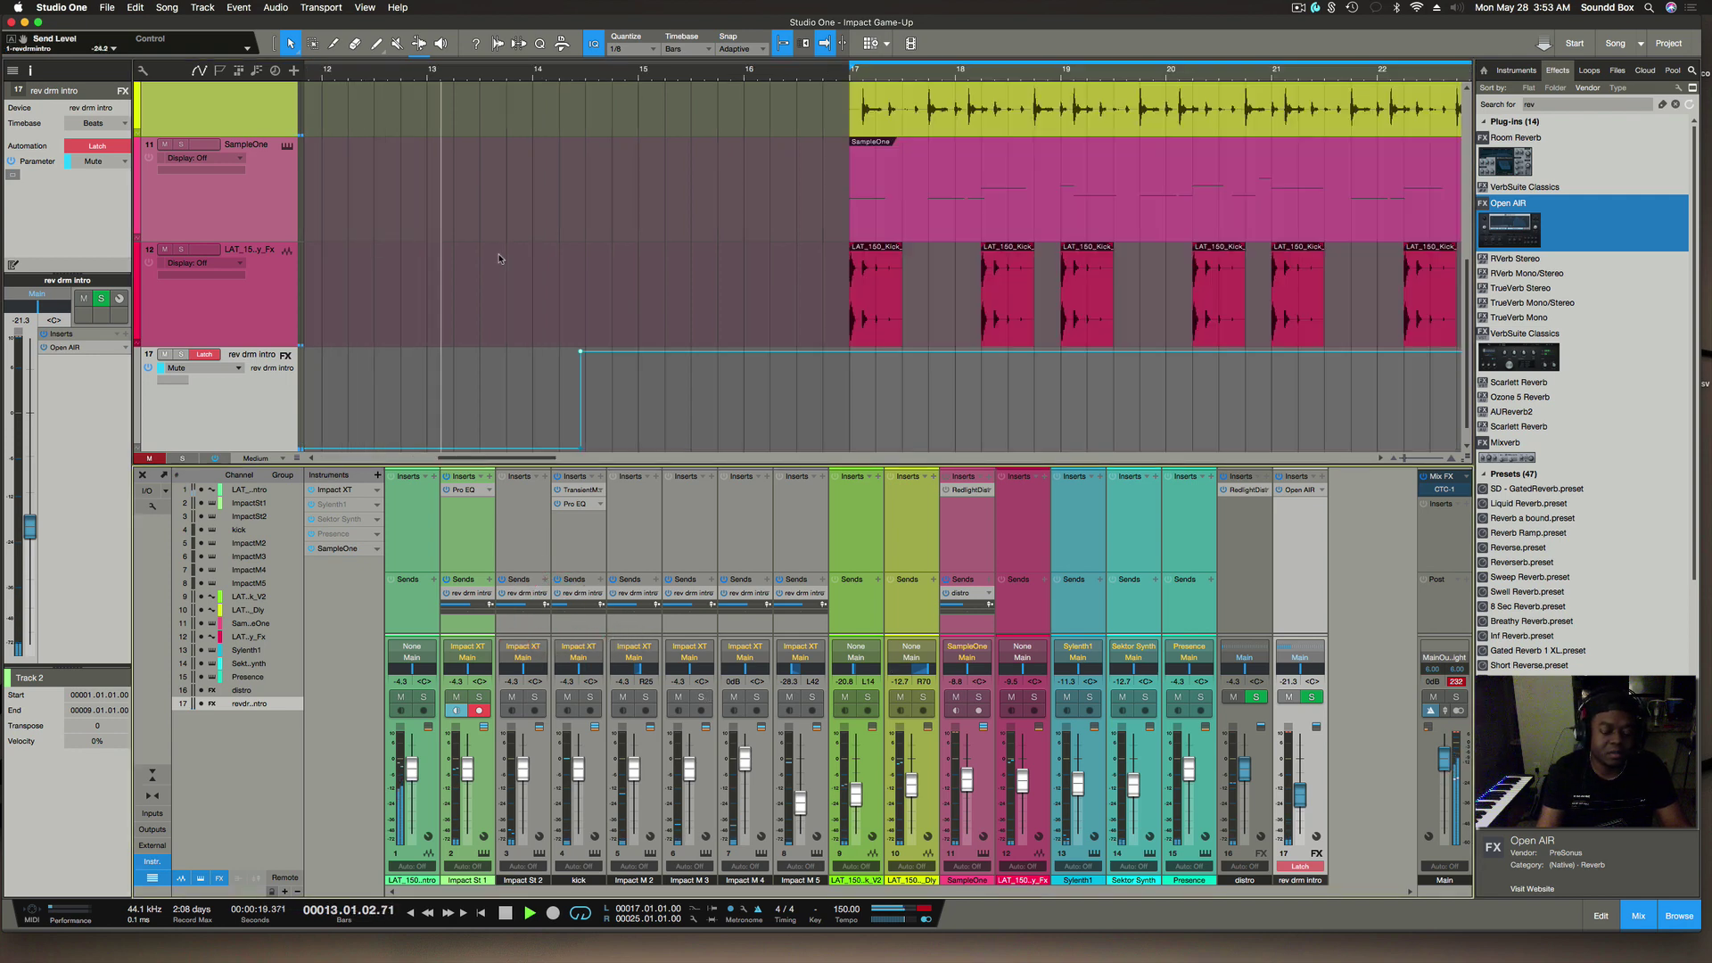
key(space)
Replay from the song start and raise Impact St 1's send to rev drm intro to +2.4.
key(comma)
key(space)
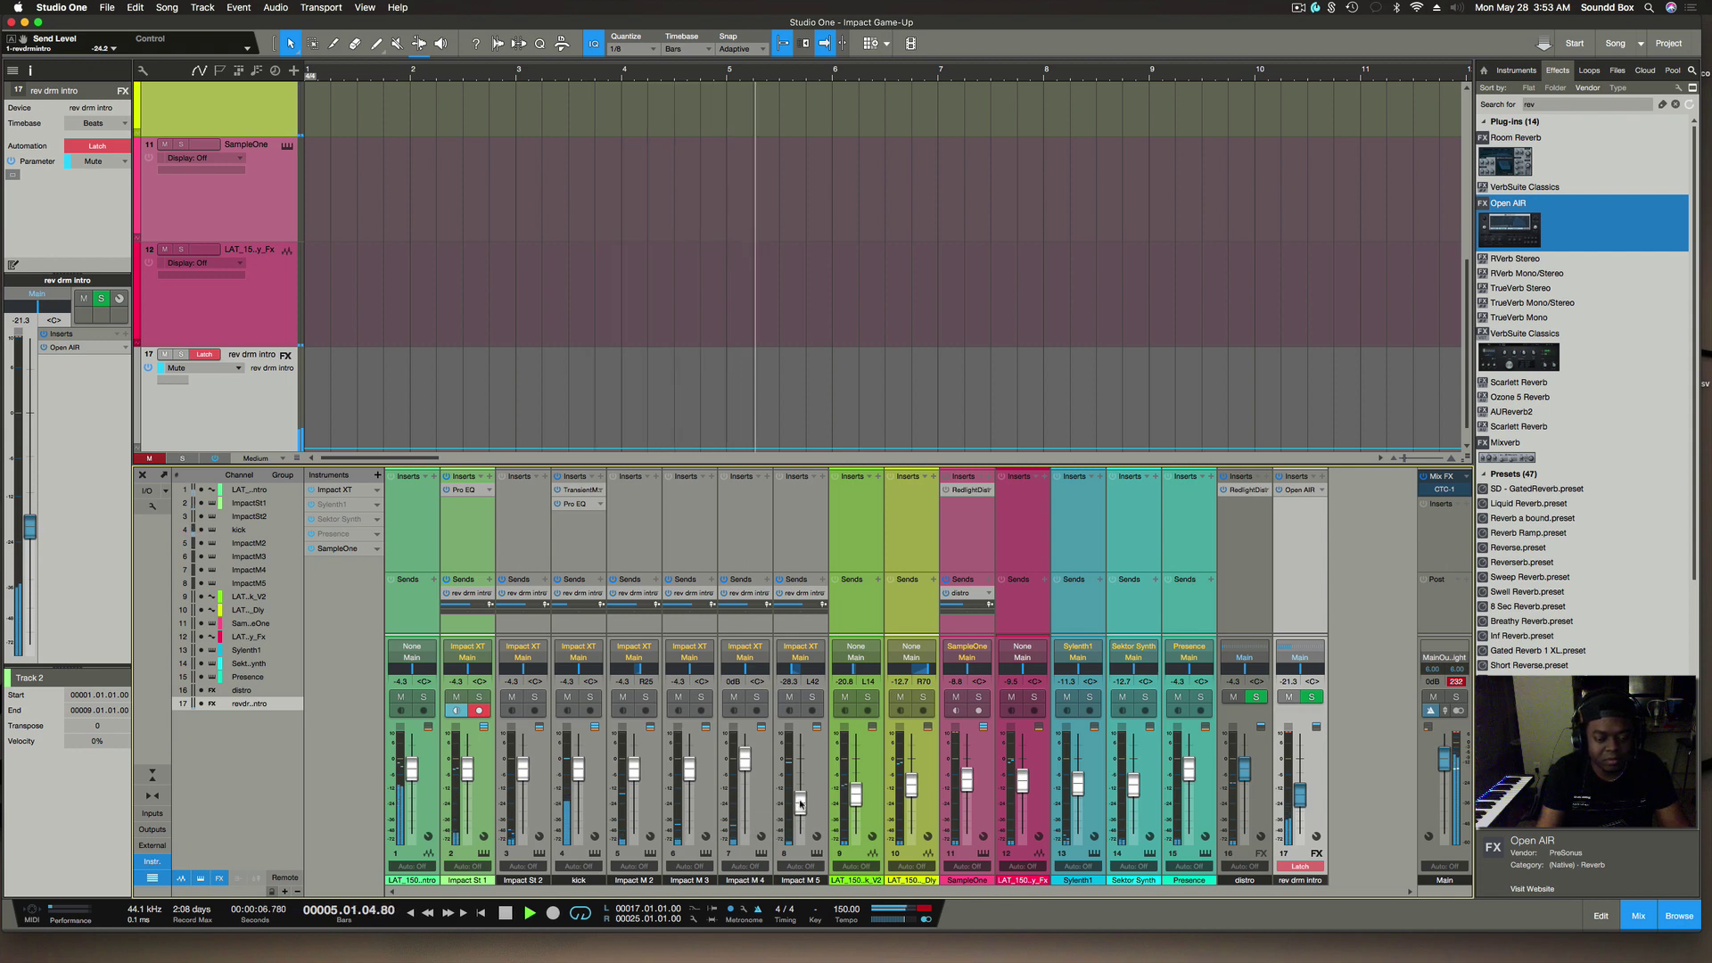
mouse_move(801, 799)
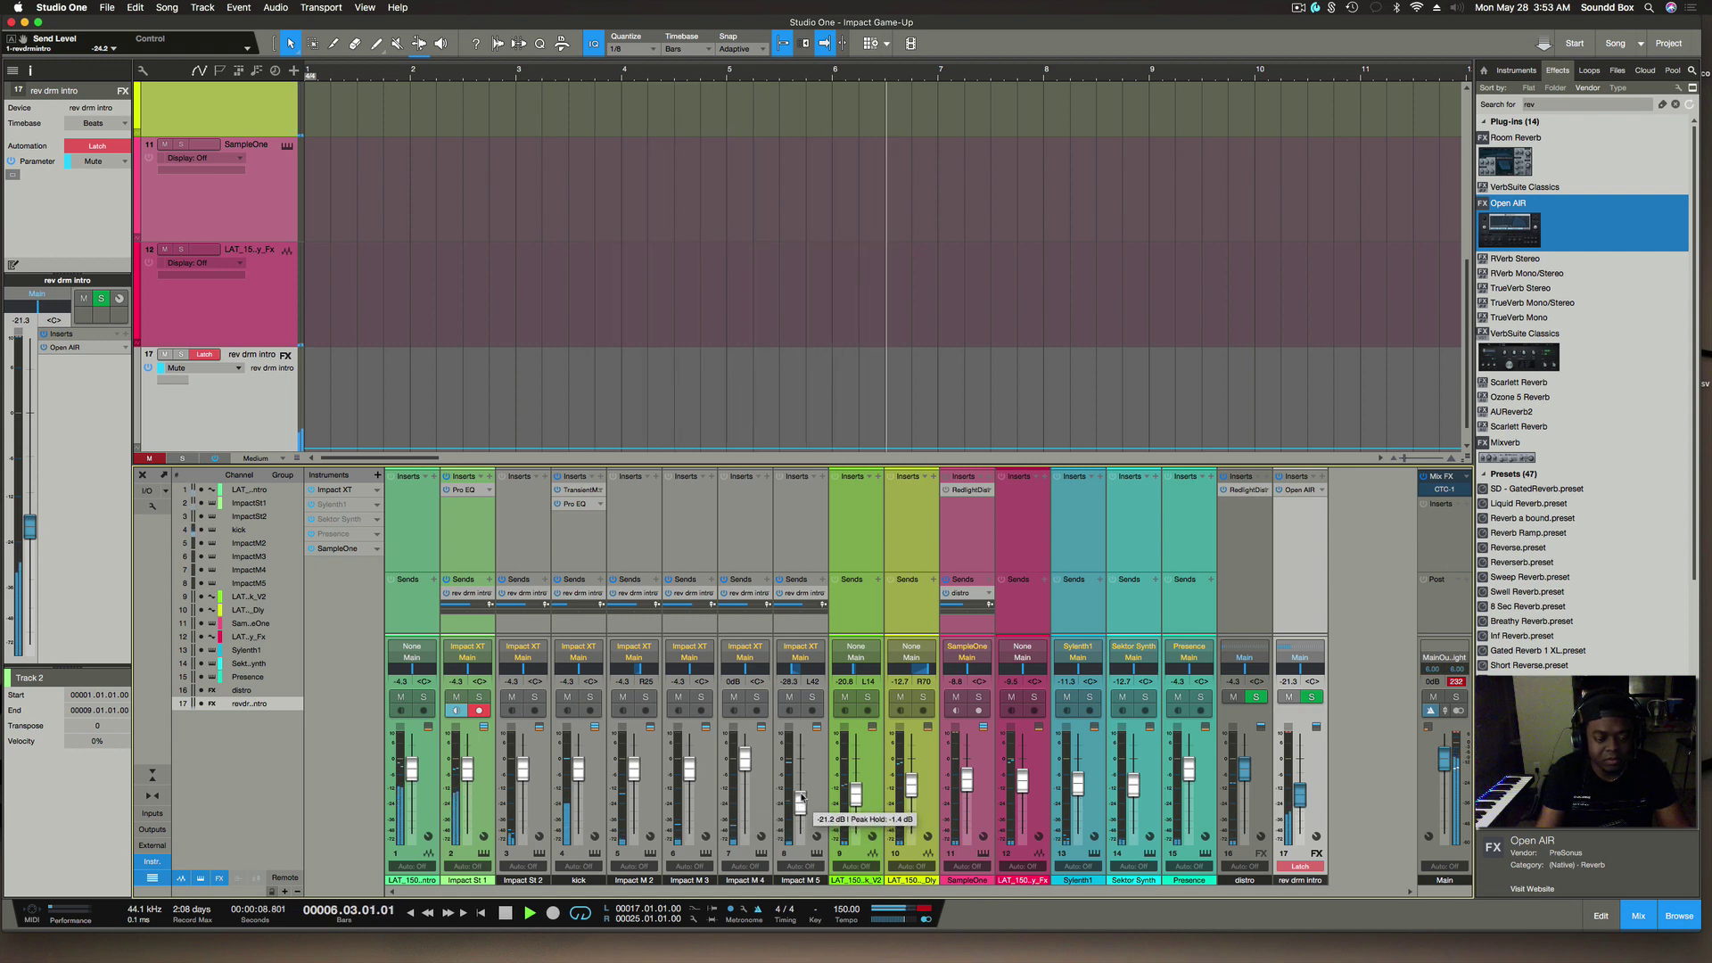
drag(455, 609, 462, 609)
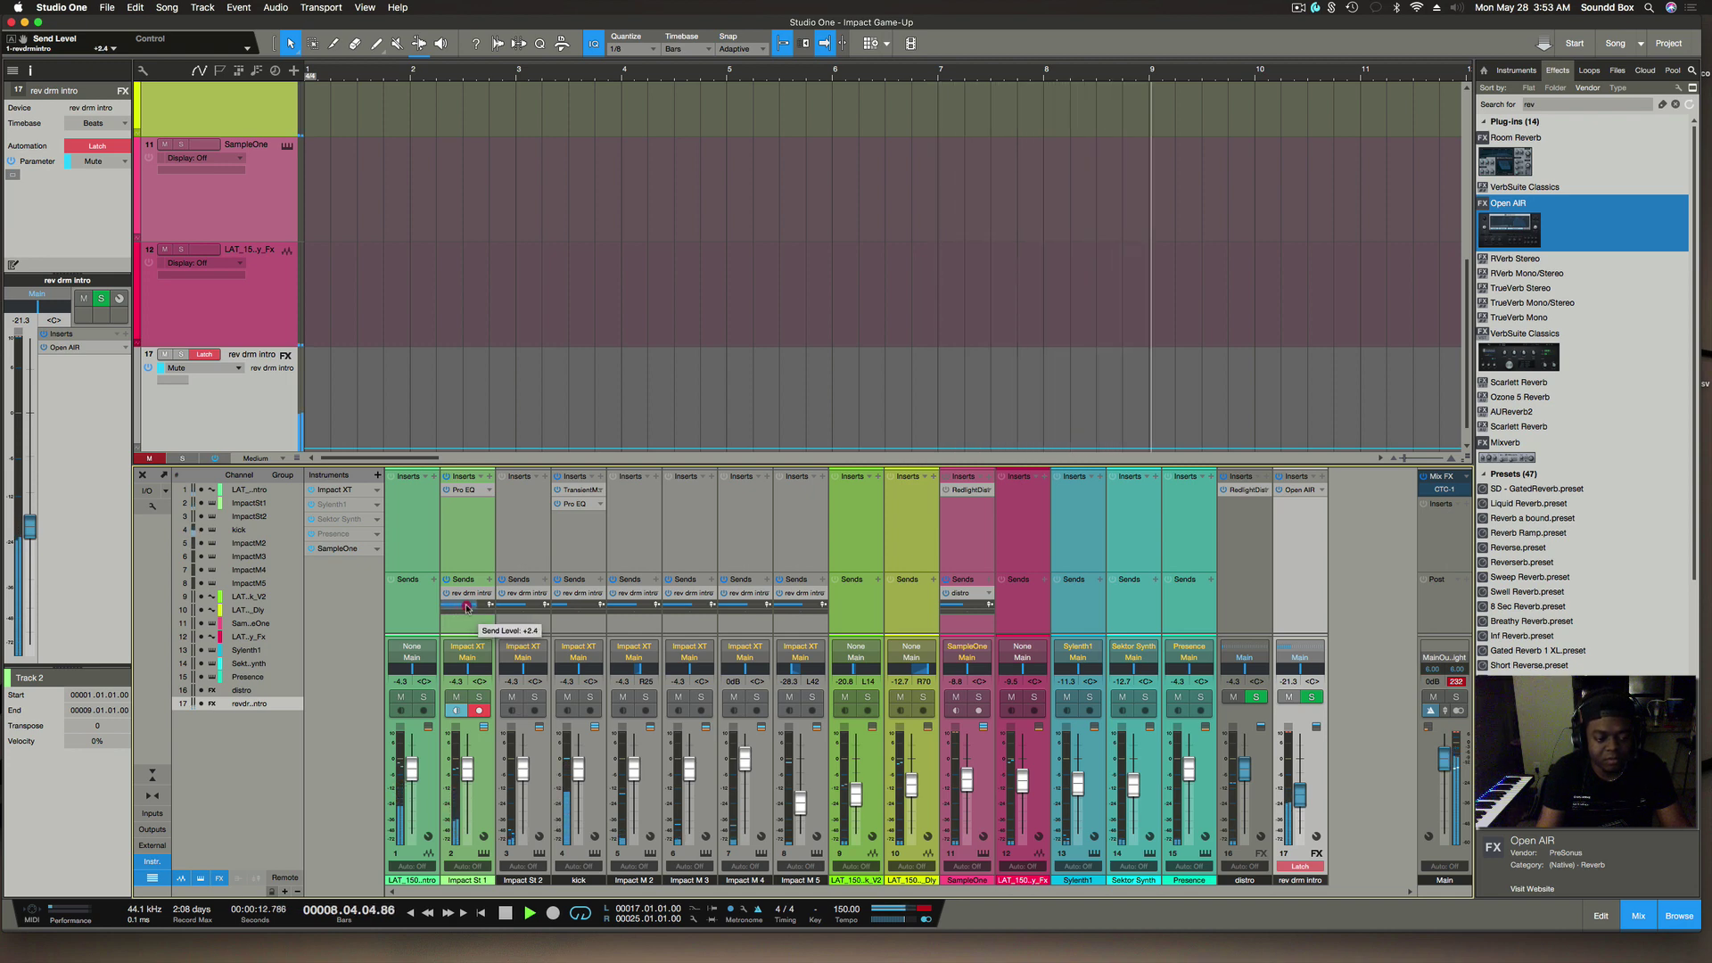
Set Impact St 1's send to rev drm intro to +1.8 and replay the song from the start past bar 17.
drag(465, 605, 466, 605)
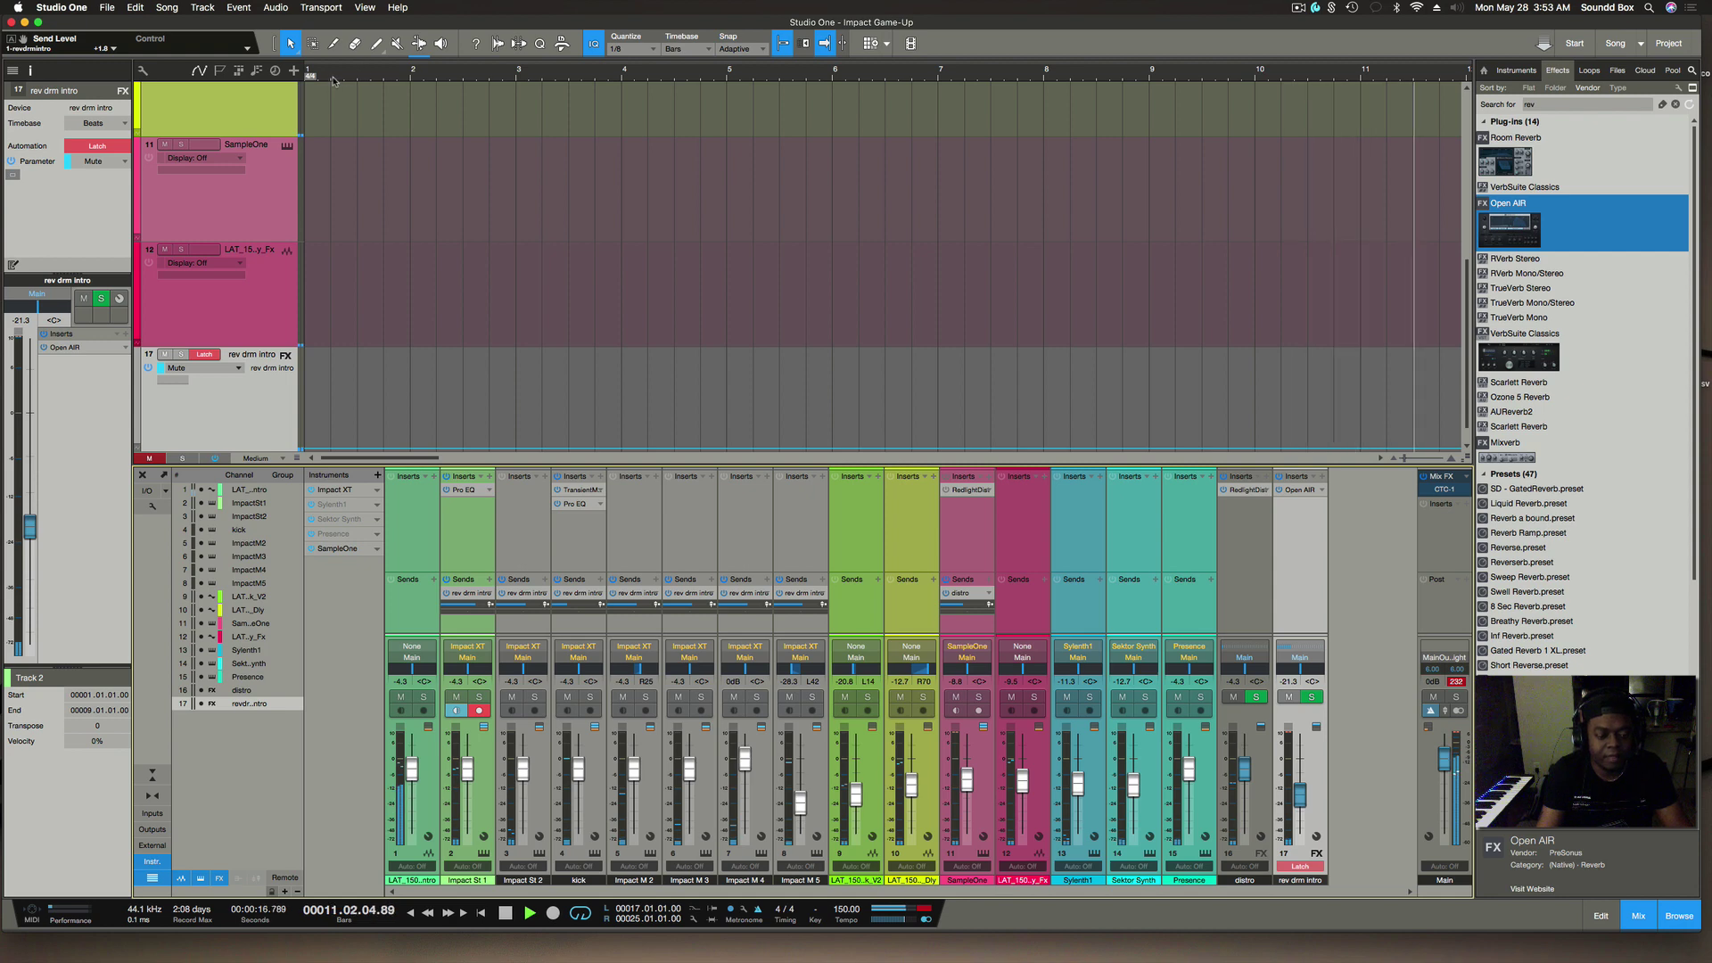
key(space)
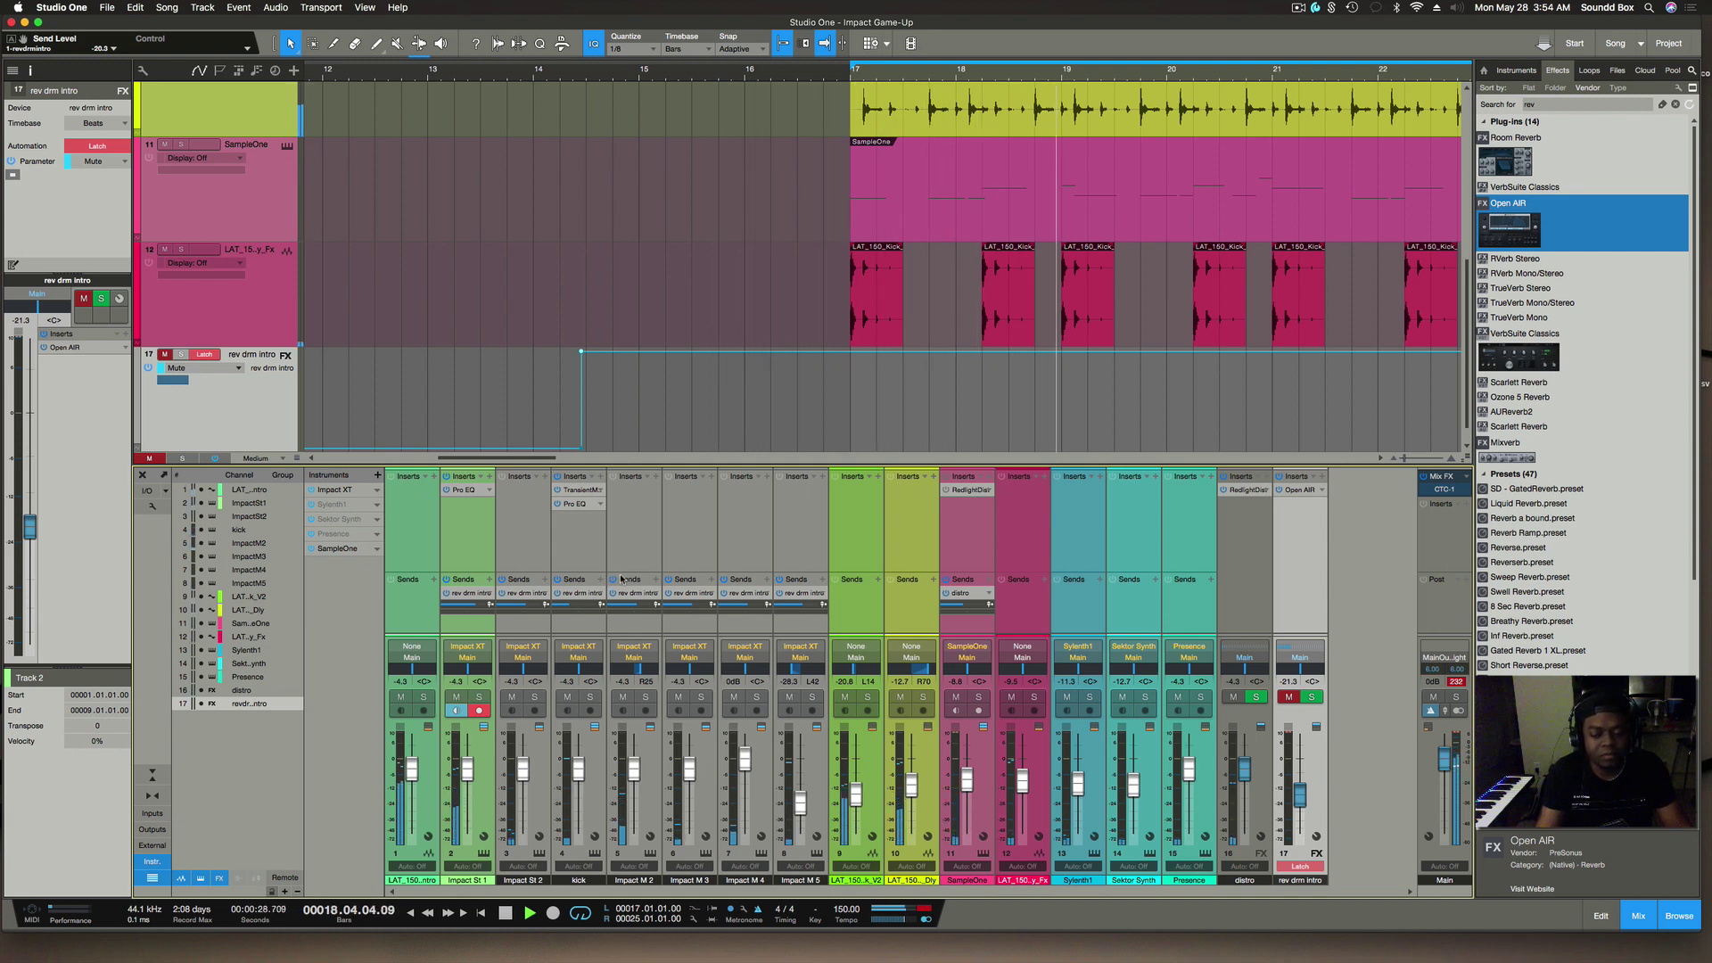
key(super+Tab)
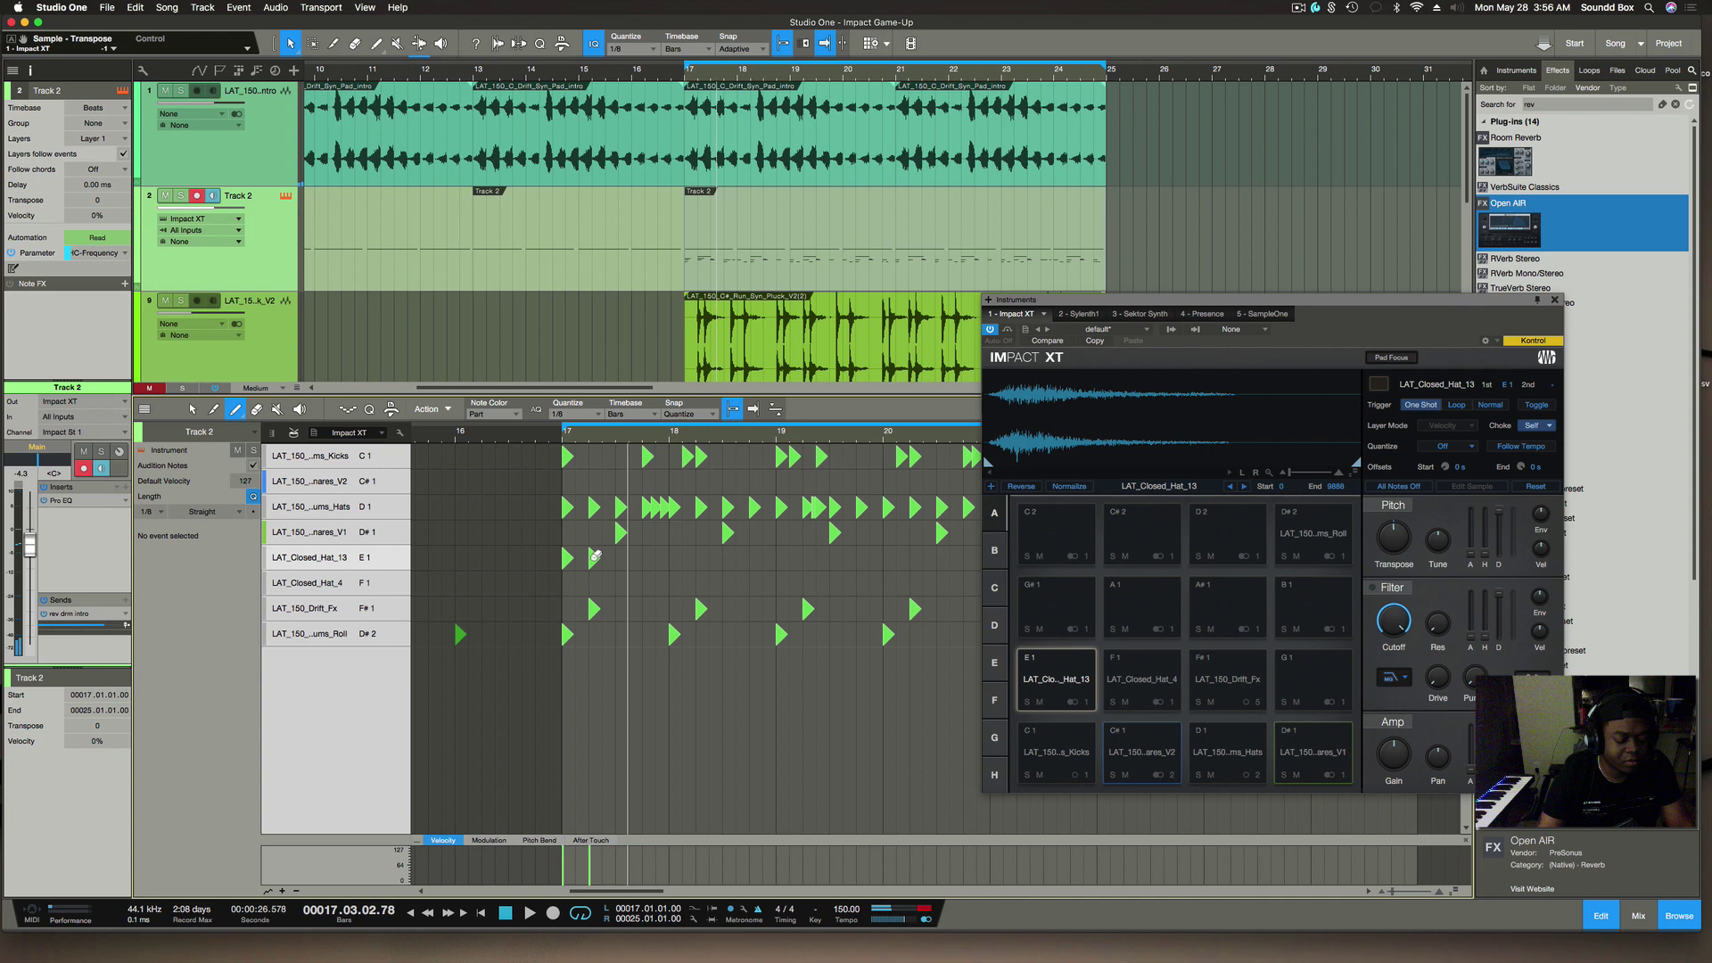
Move the second LAT_Closed_Hat_13 note in bar 17 to 17.01.03.00 and play the pattern from bar 17.
key(1)
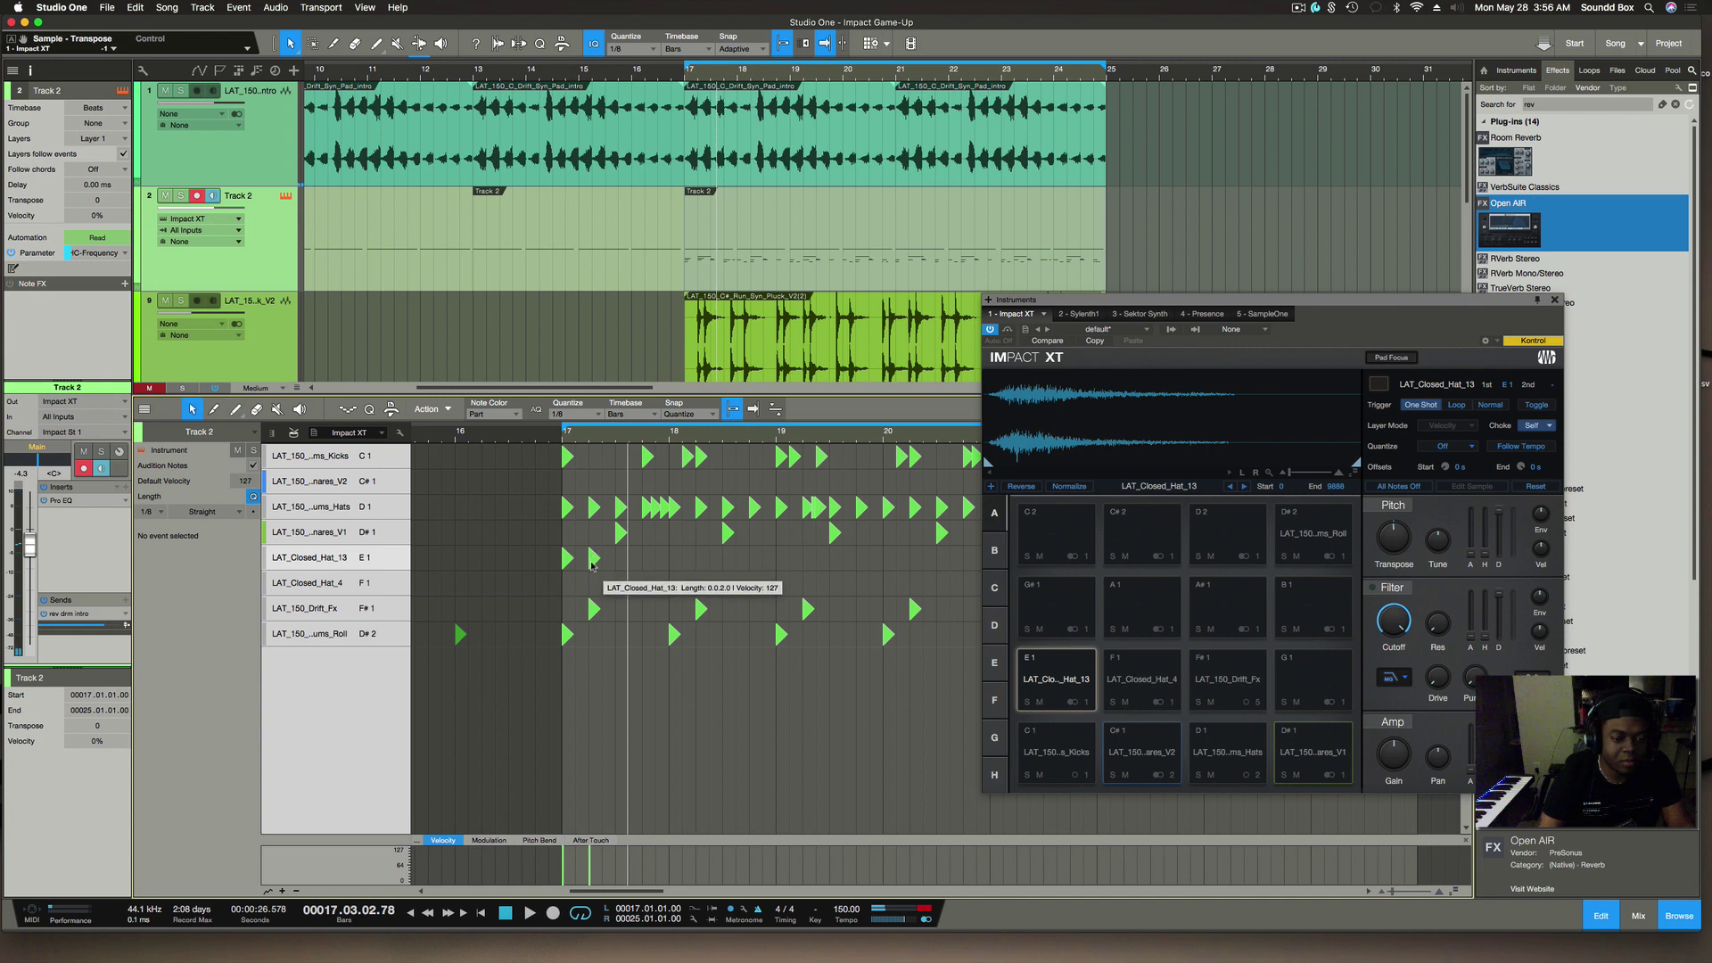
click(589, 559)
drag(584, 560, 580, 559)
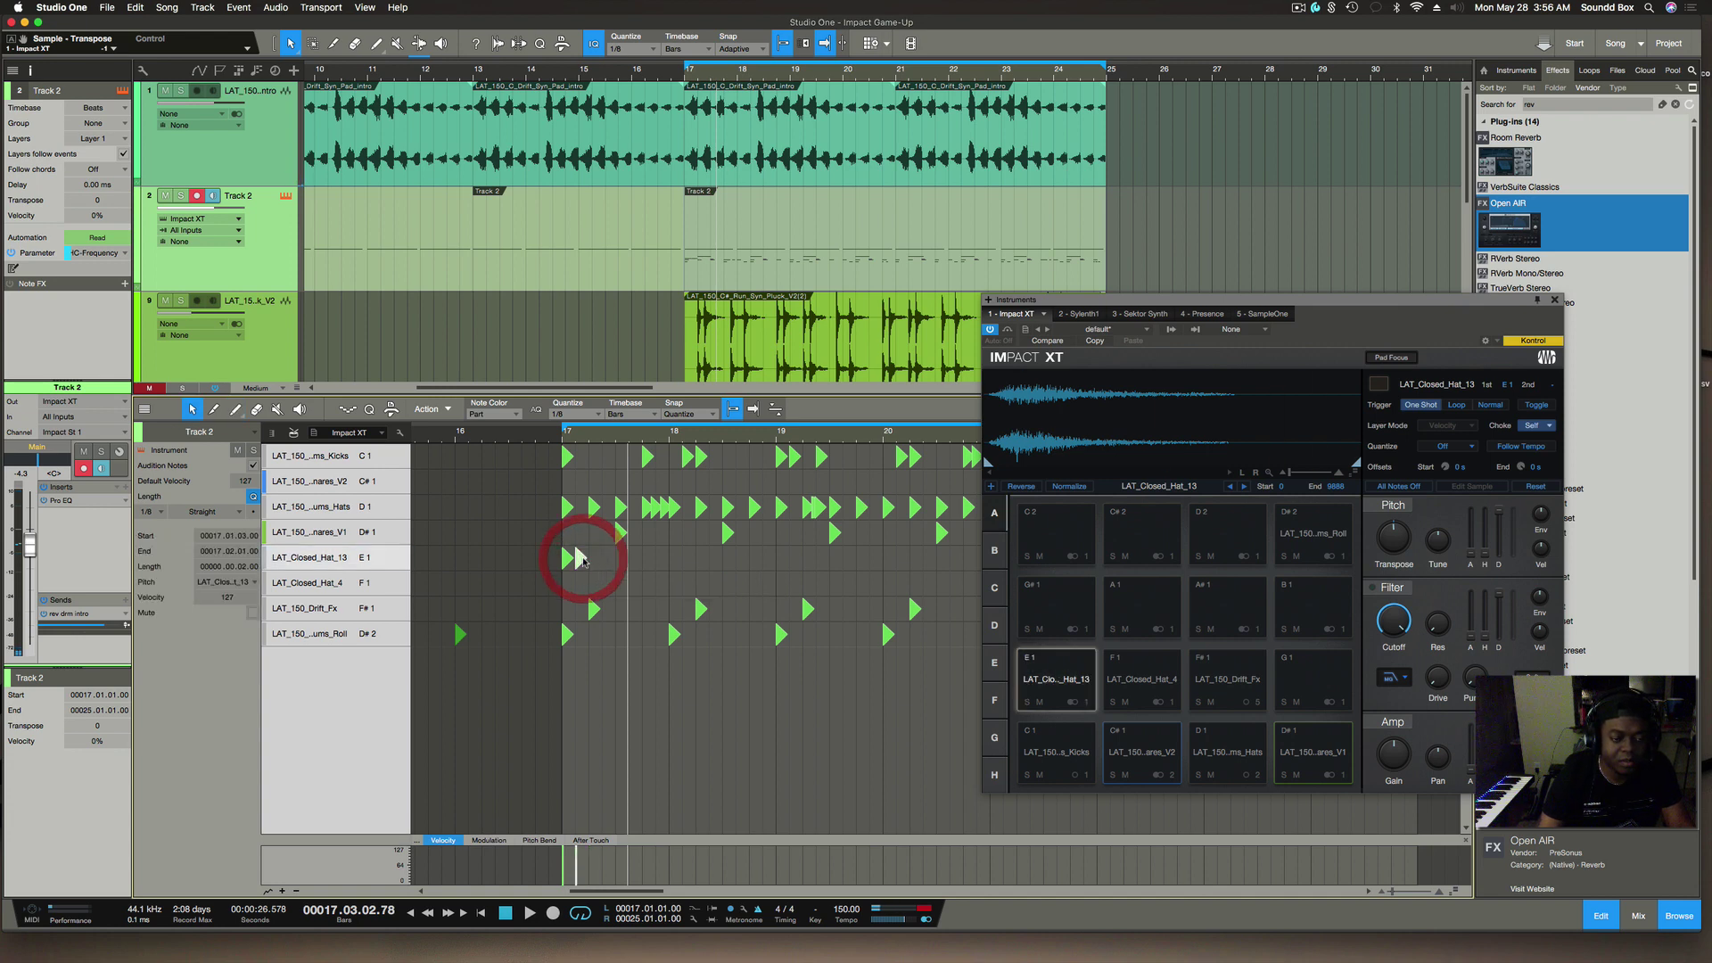
click(554, 438)
key(space)
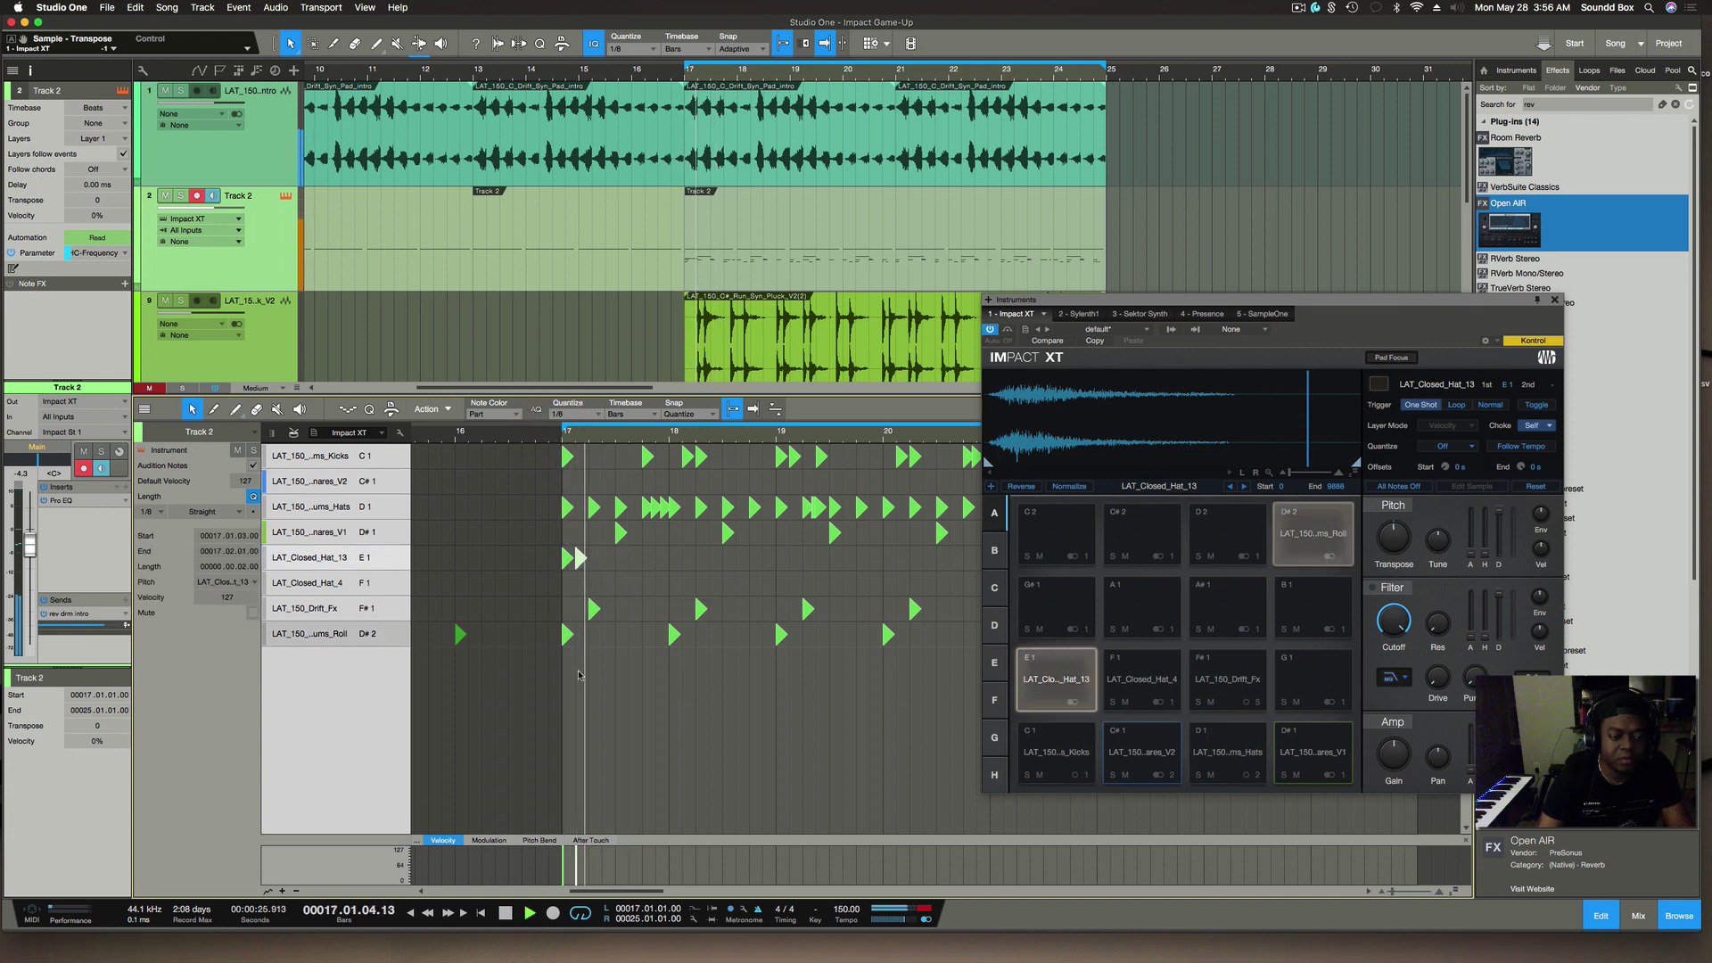
key(space)
Lower the second LAT_Closed_Hat_13 note's velocity to 44, replaying the pattern from bar 17 to judge it.
drag(576, 872, 576, 881)
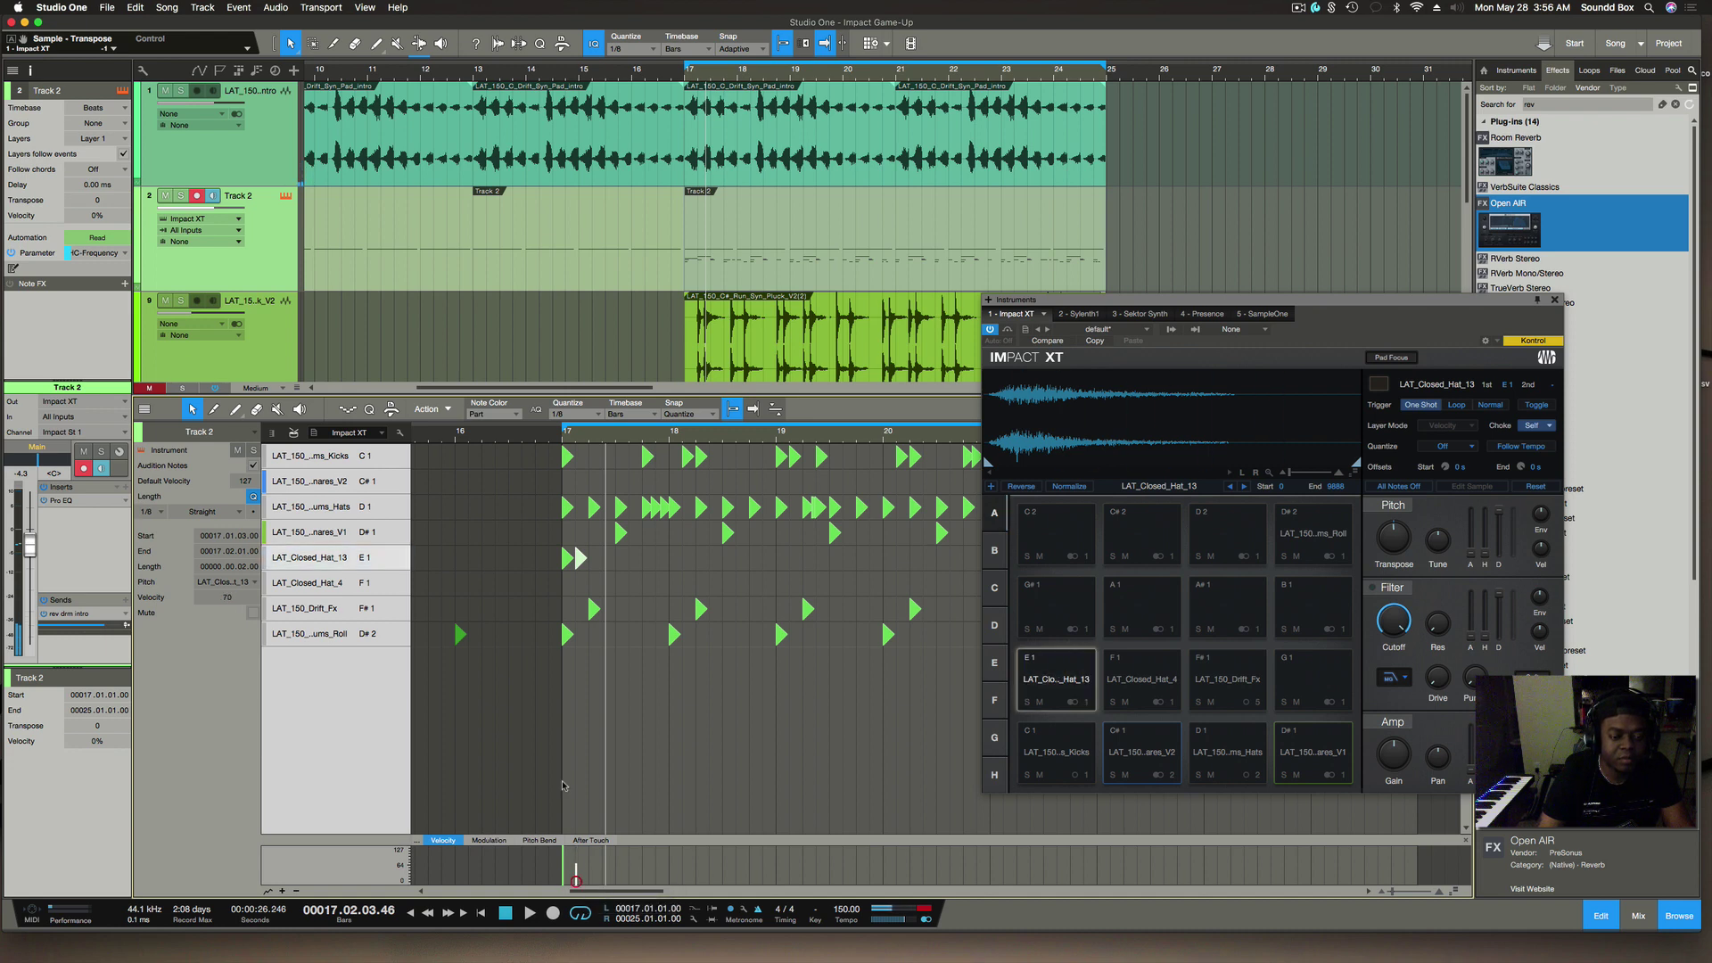
click(550, 438)
key(space)
key(space)
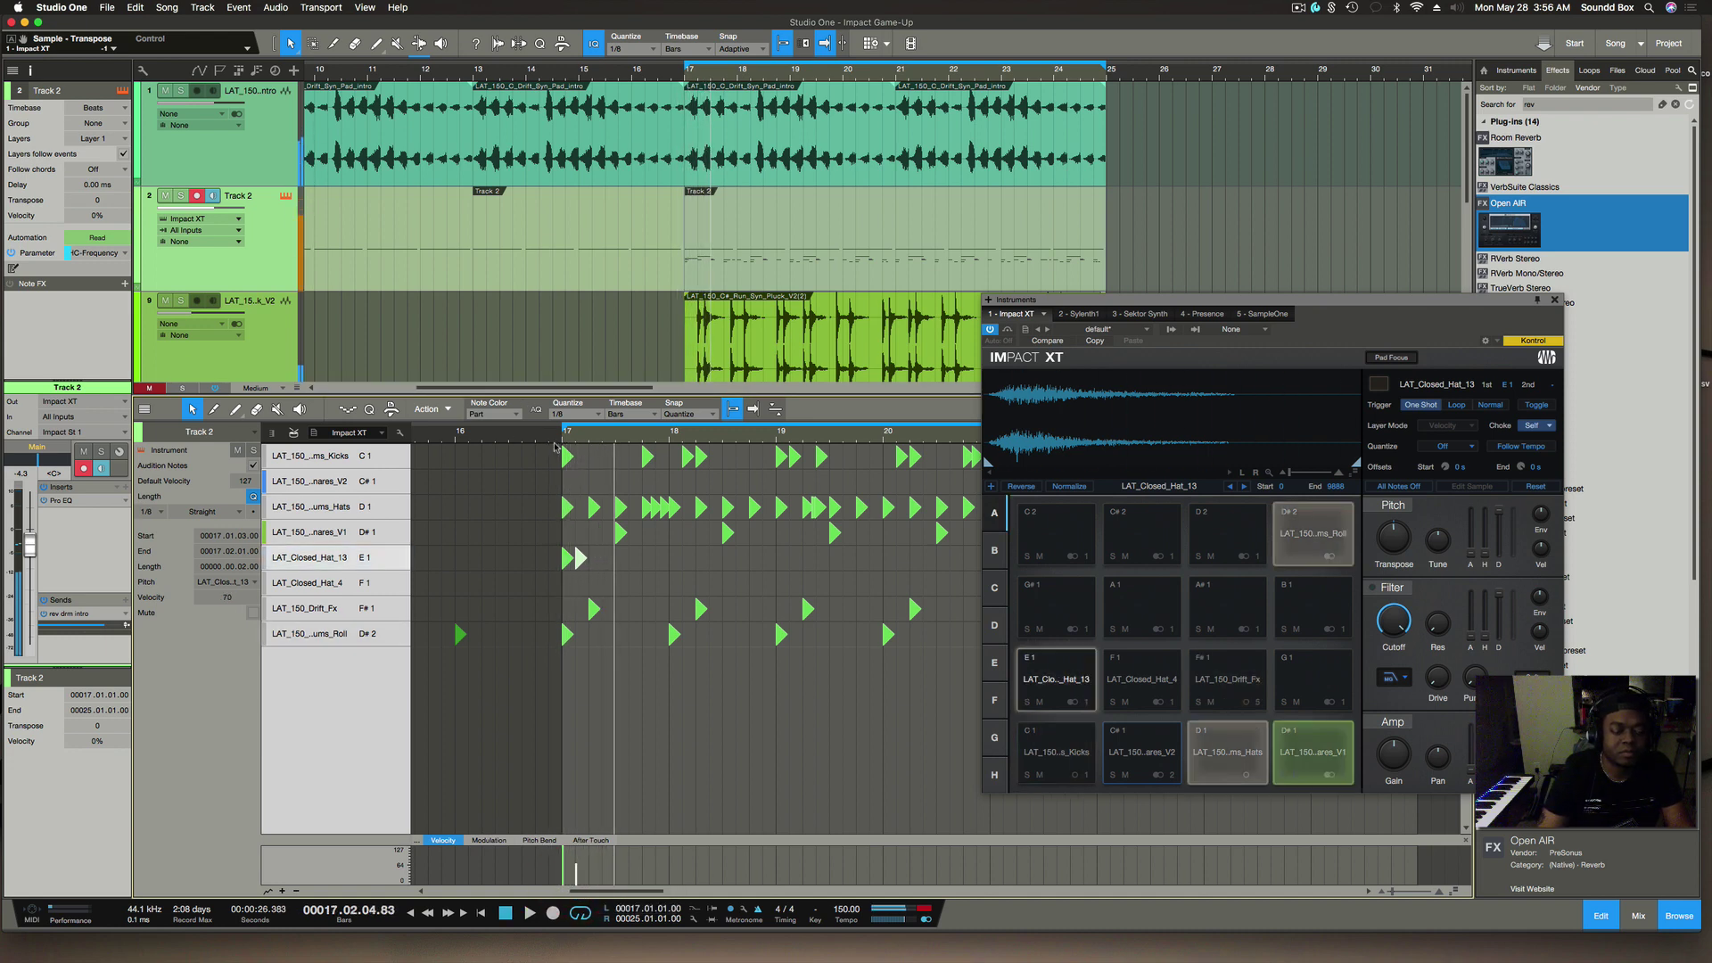
drag(577, 874, 576, 884)
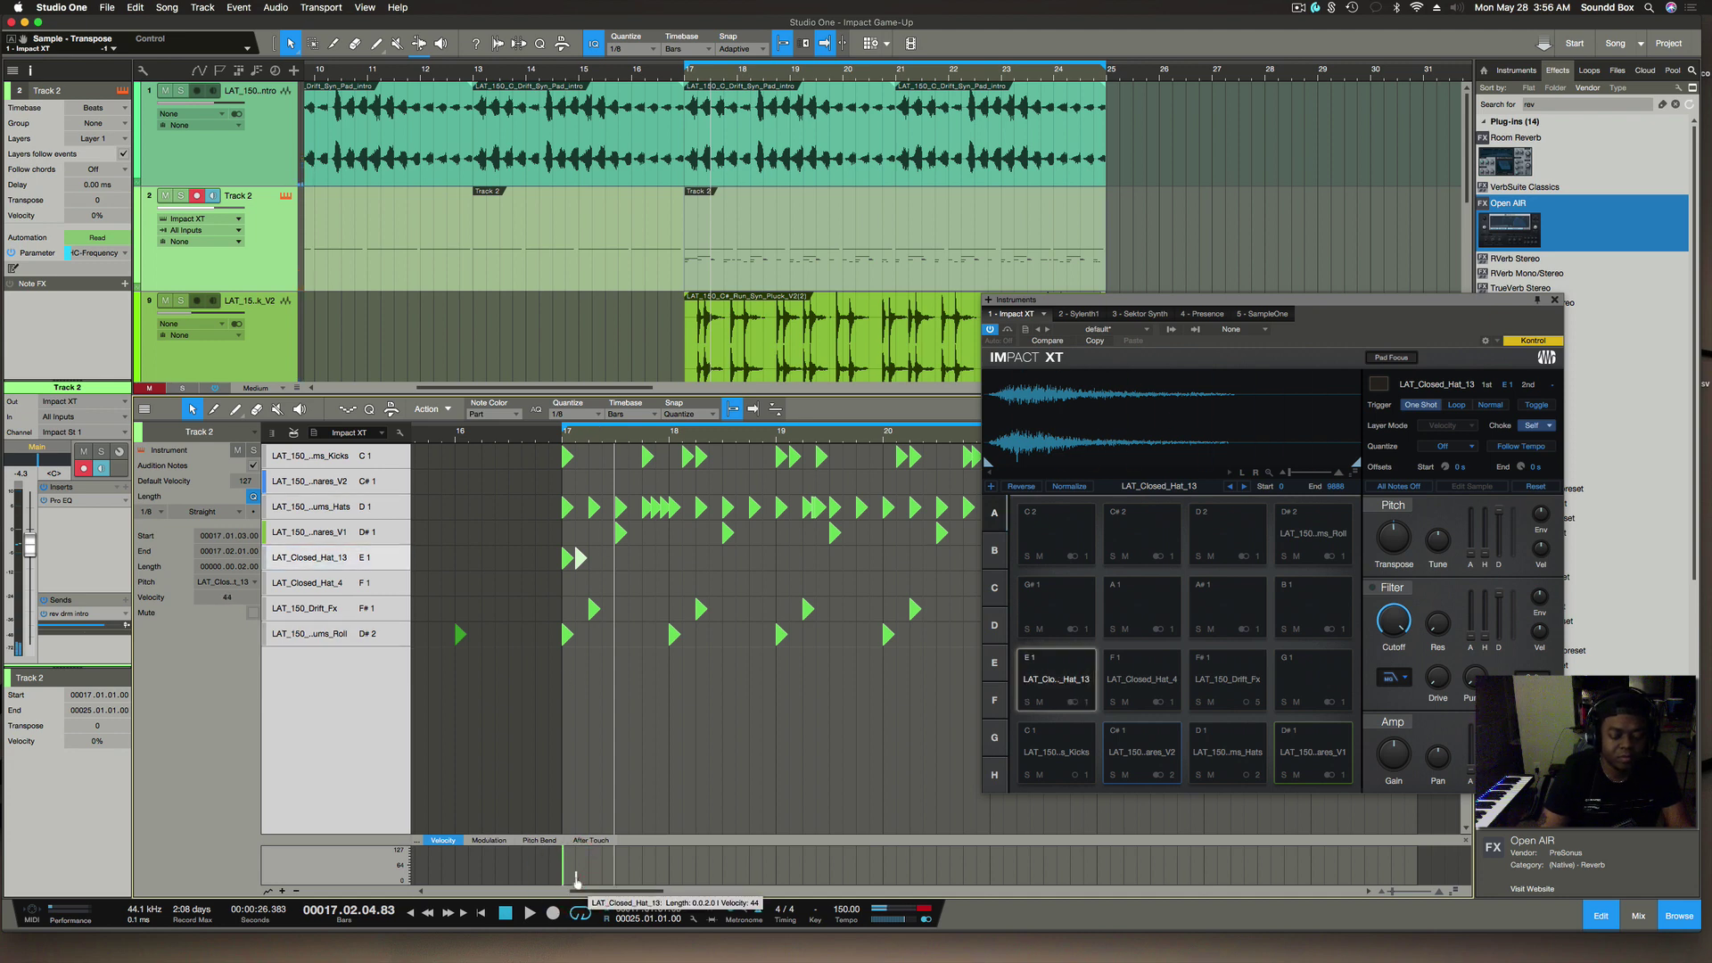
key(space)
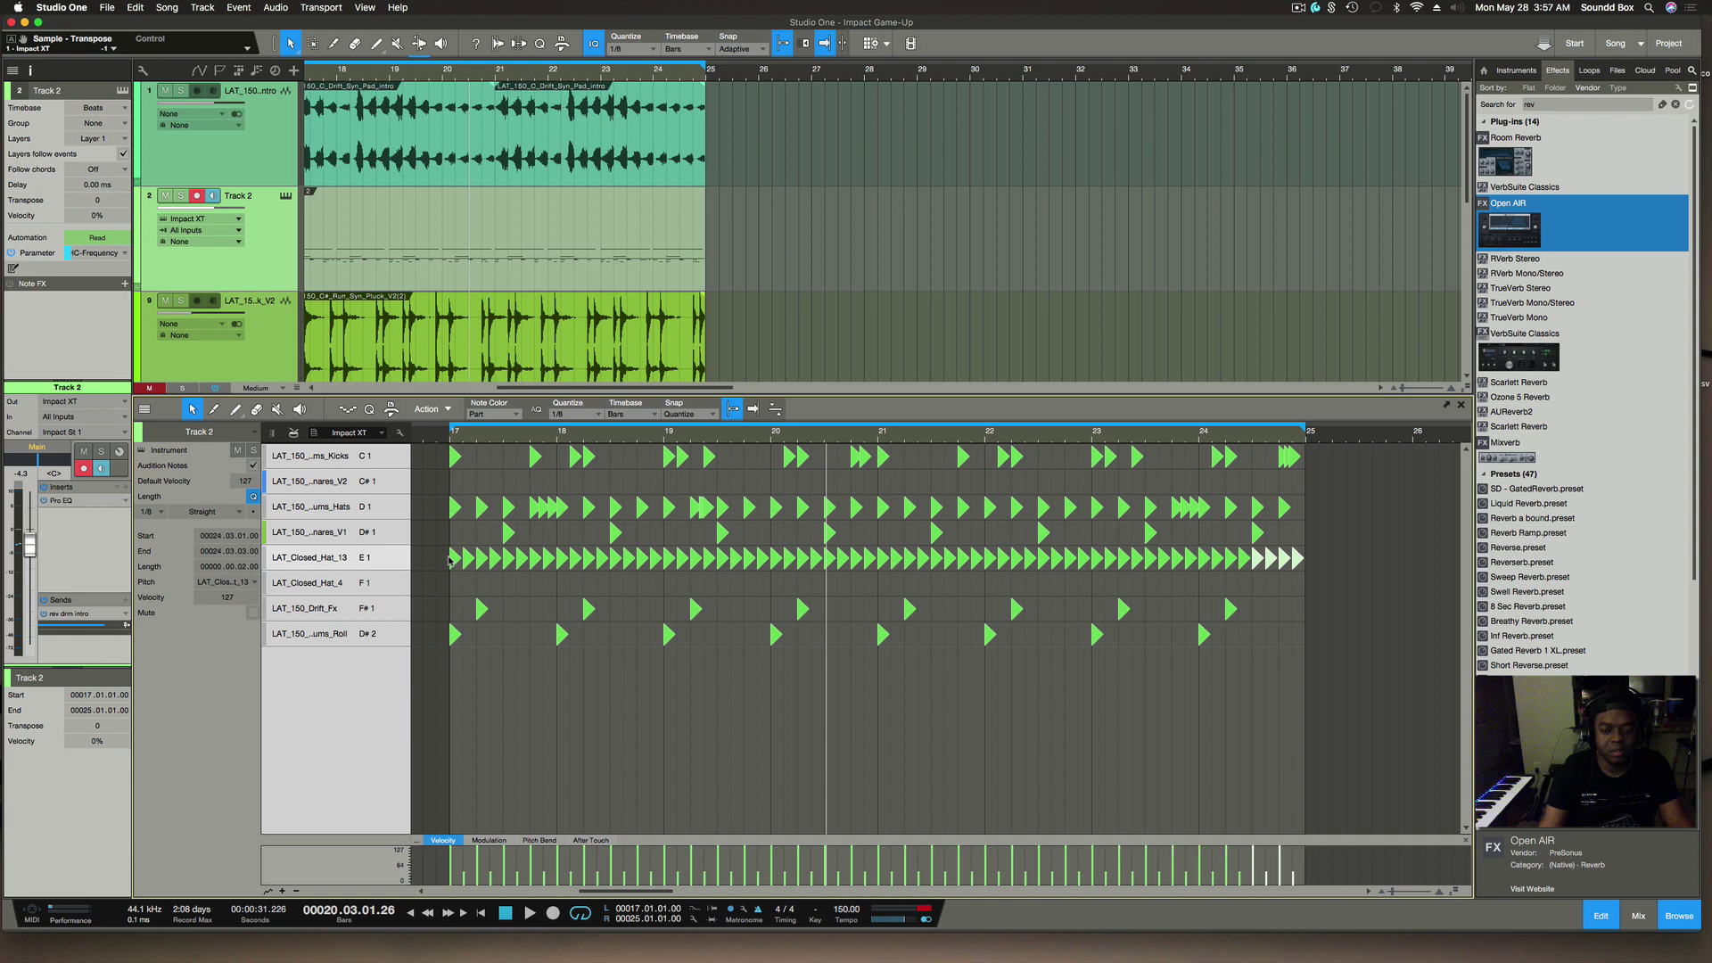
Move all LAT_Closed_Hat_13 notes between bars 17 and 25 to the LAT_Closed_Hat_4 row during playback.
key(space)
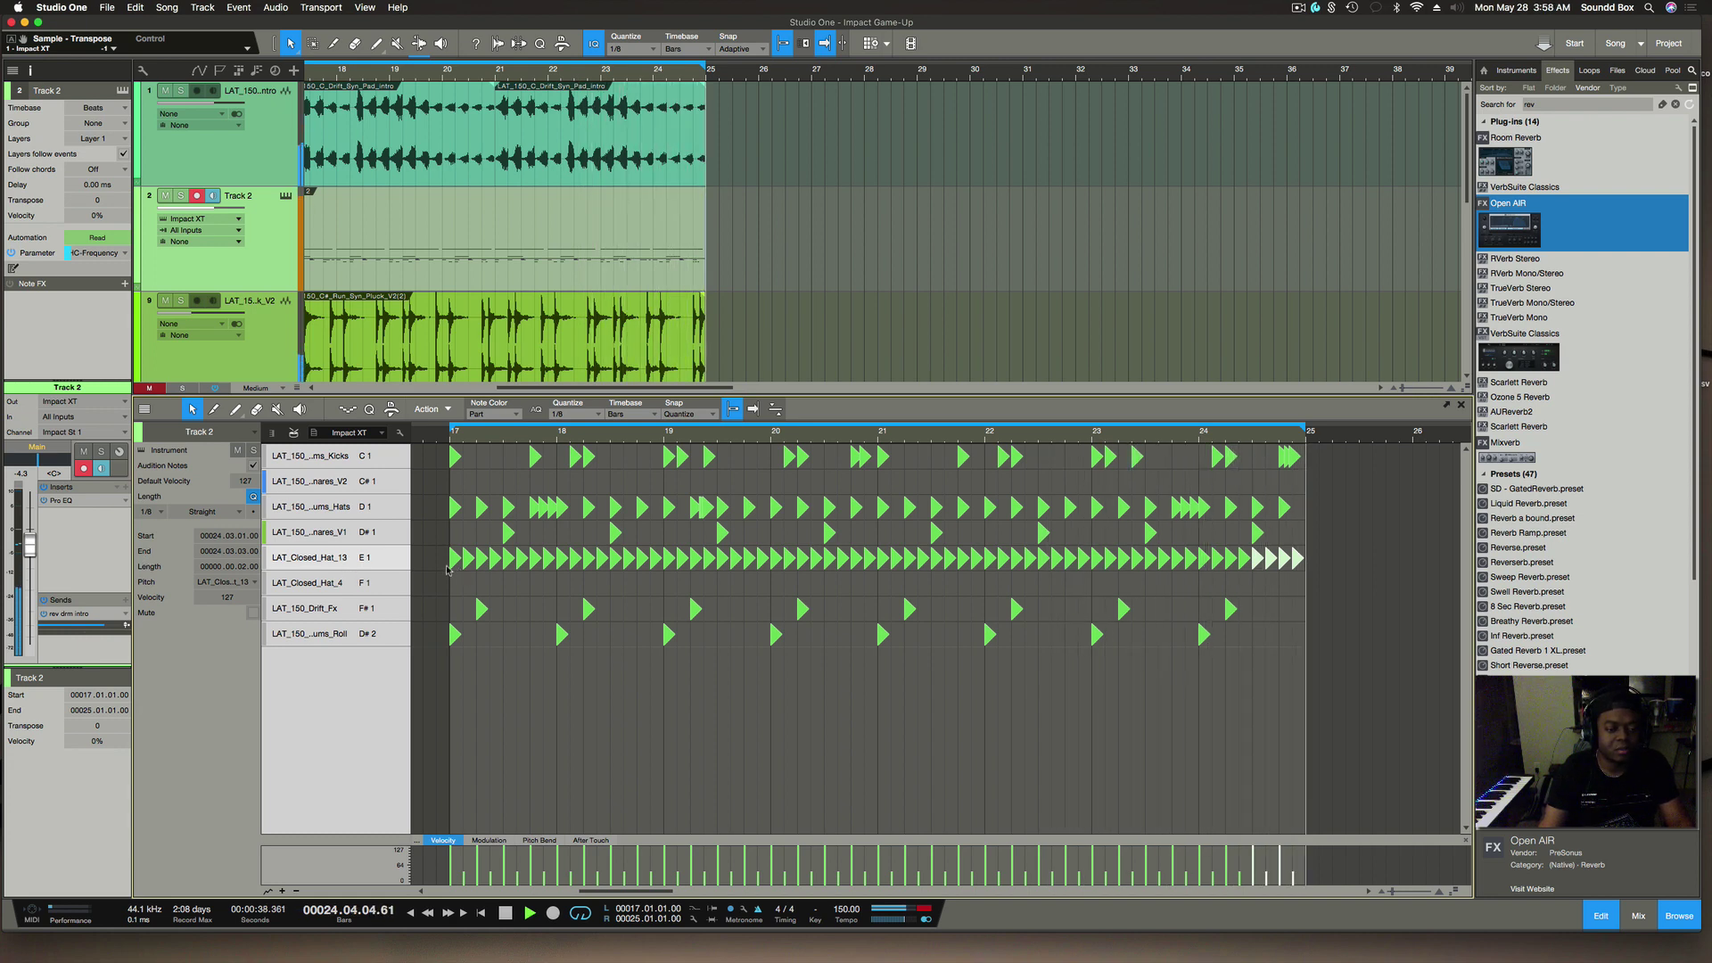
drag(436, 546, 1345, 565)
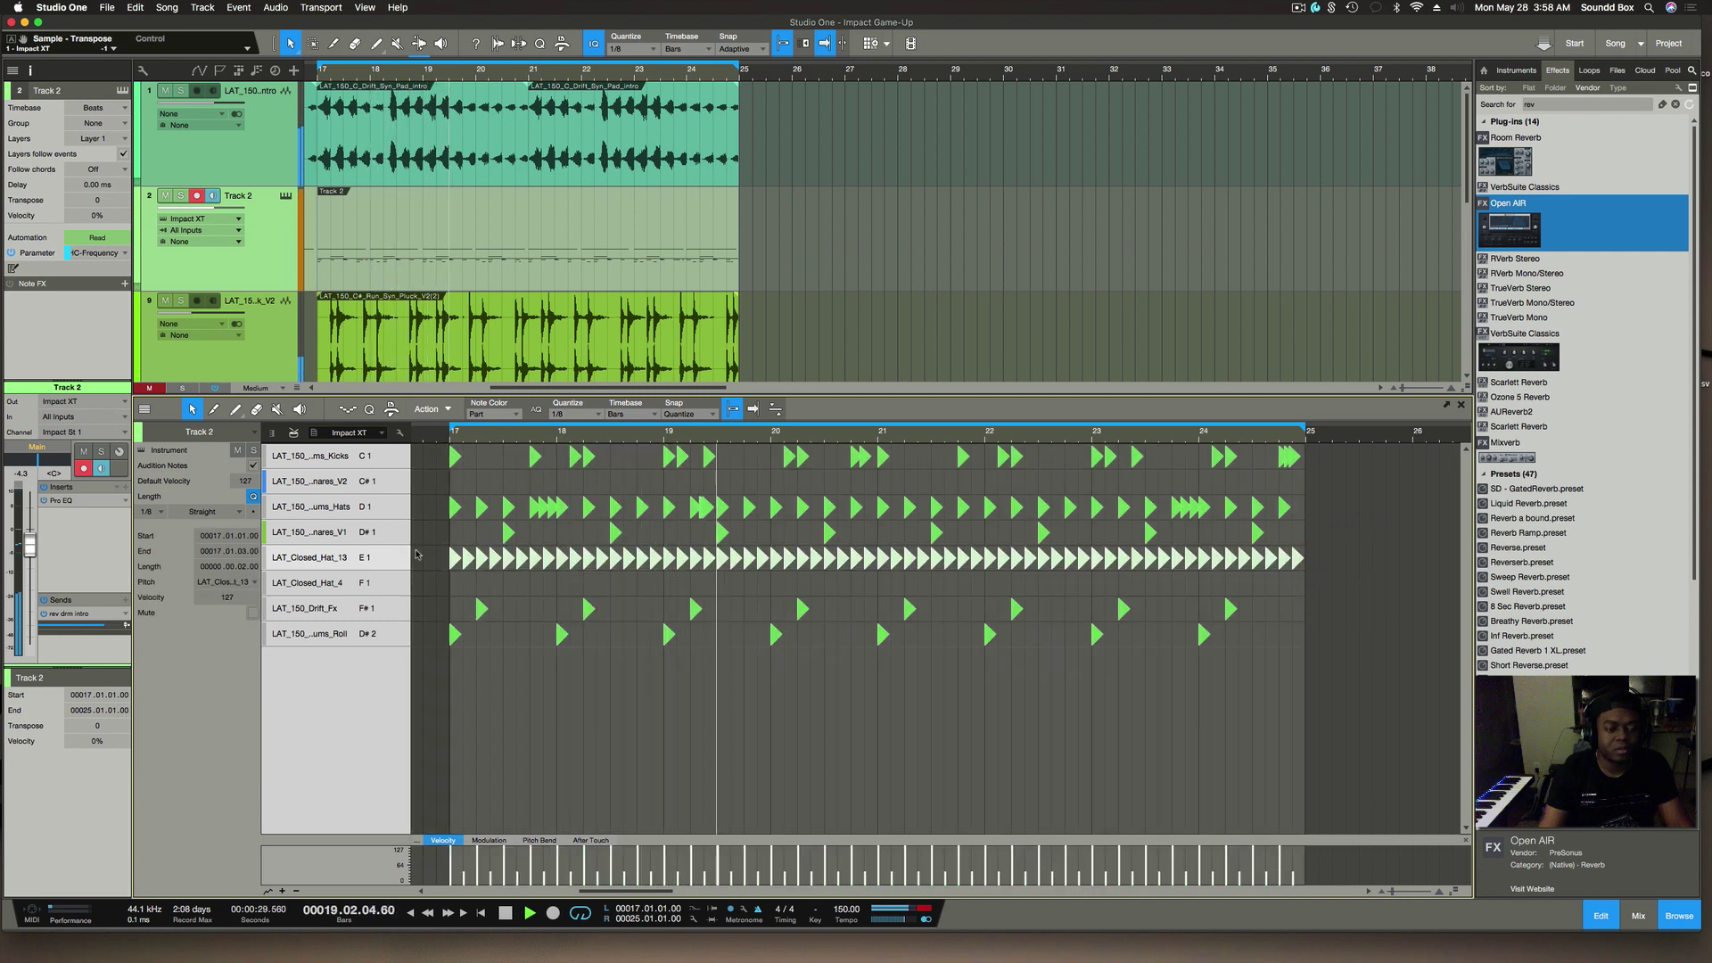
drag(454, 560, 453, 578)
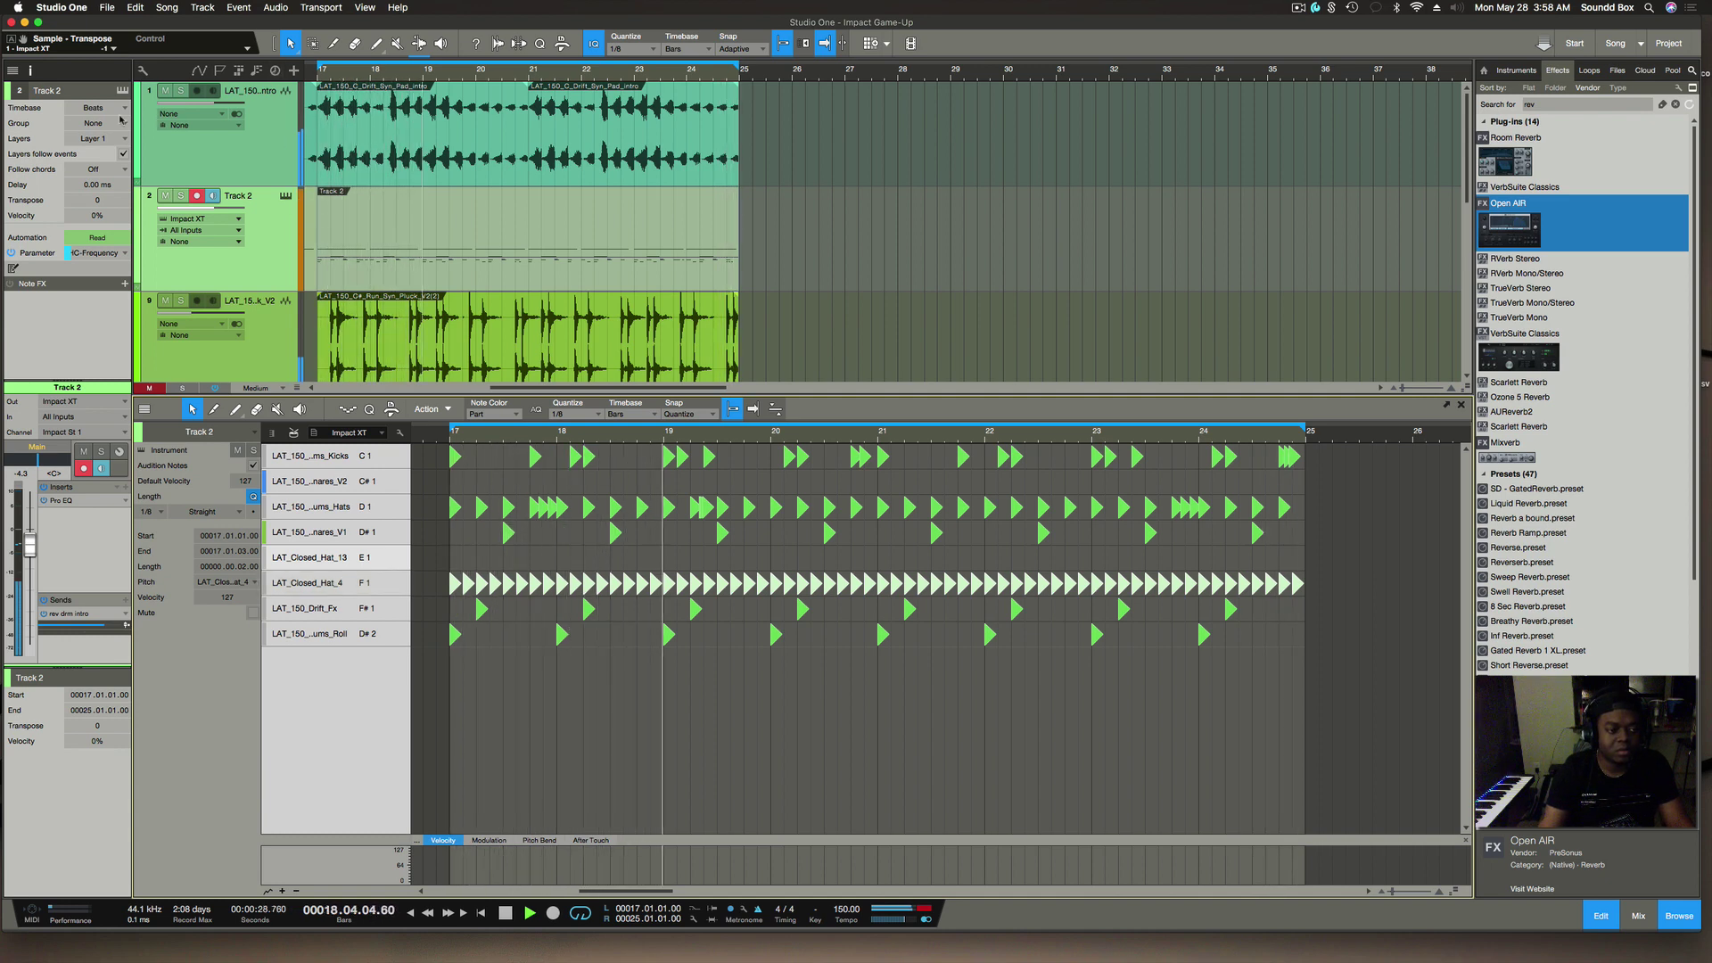
Open Track 2's Impact XT and lower the LAT_Closed_Hat_4 pad's Transpose to -2.
click(284, 197)
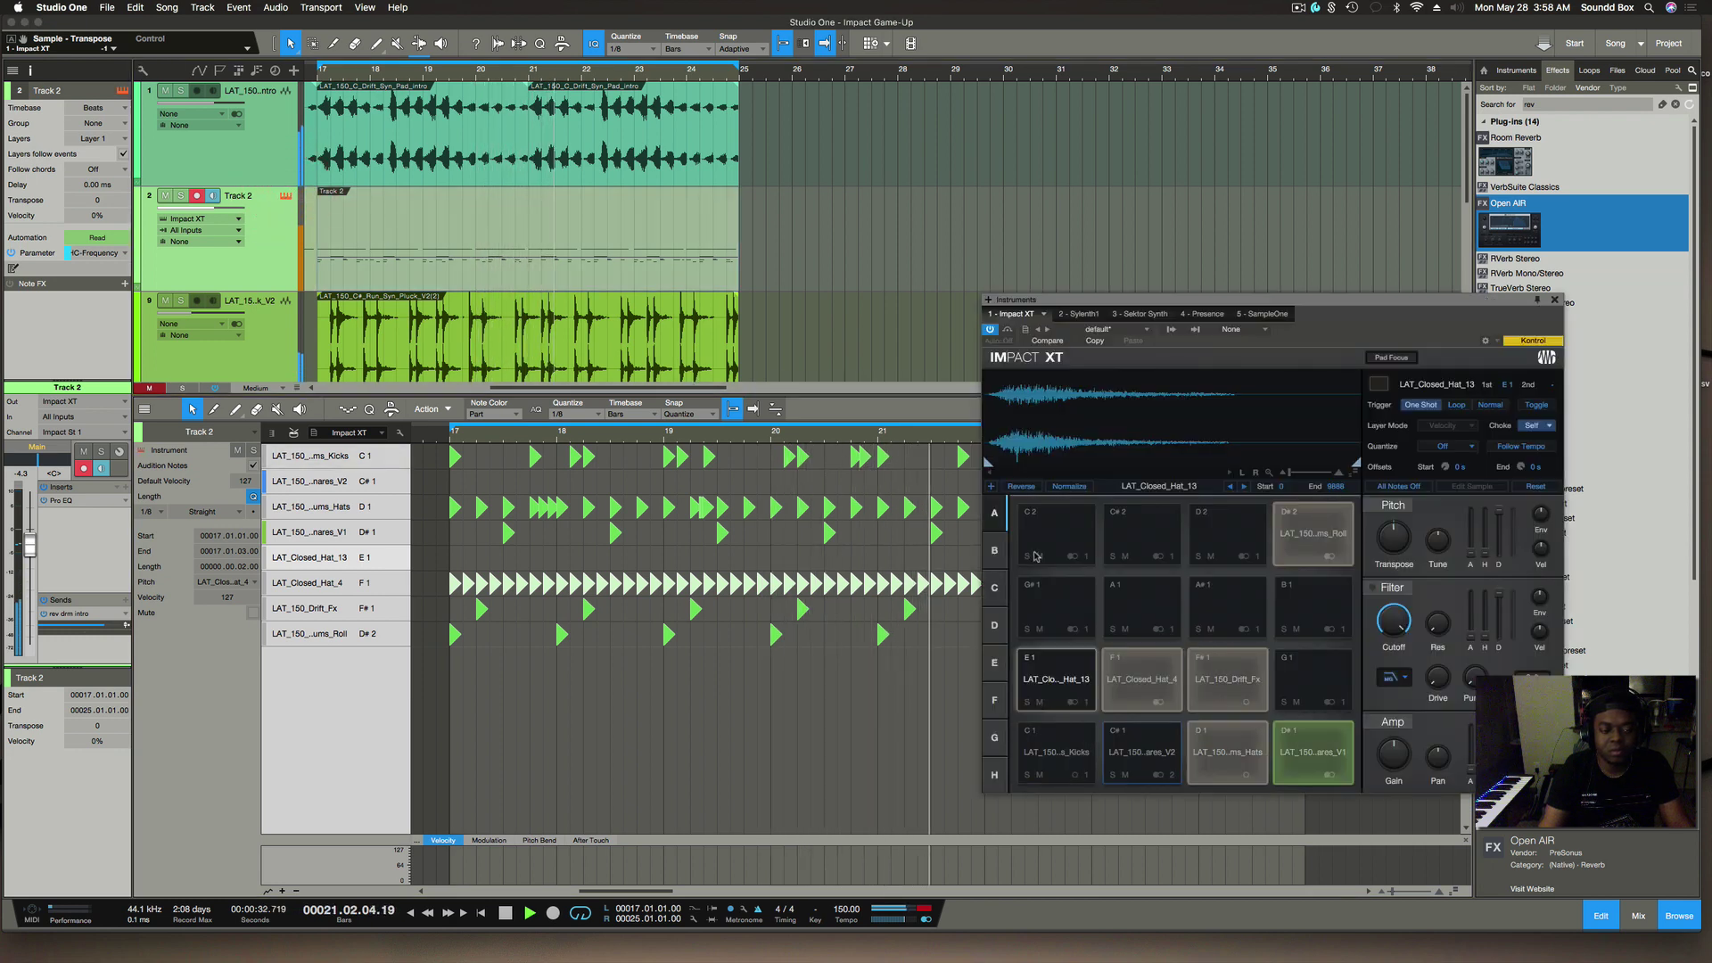
click(1146, 683)
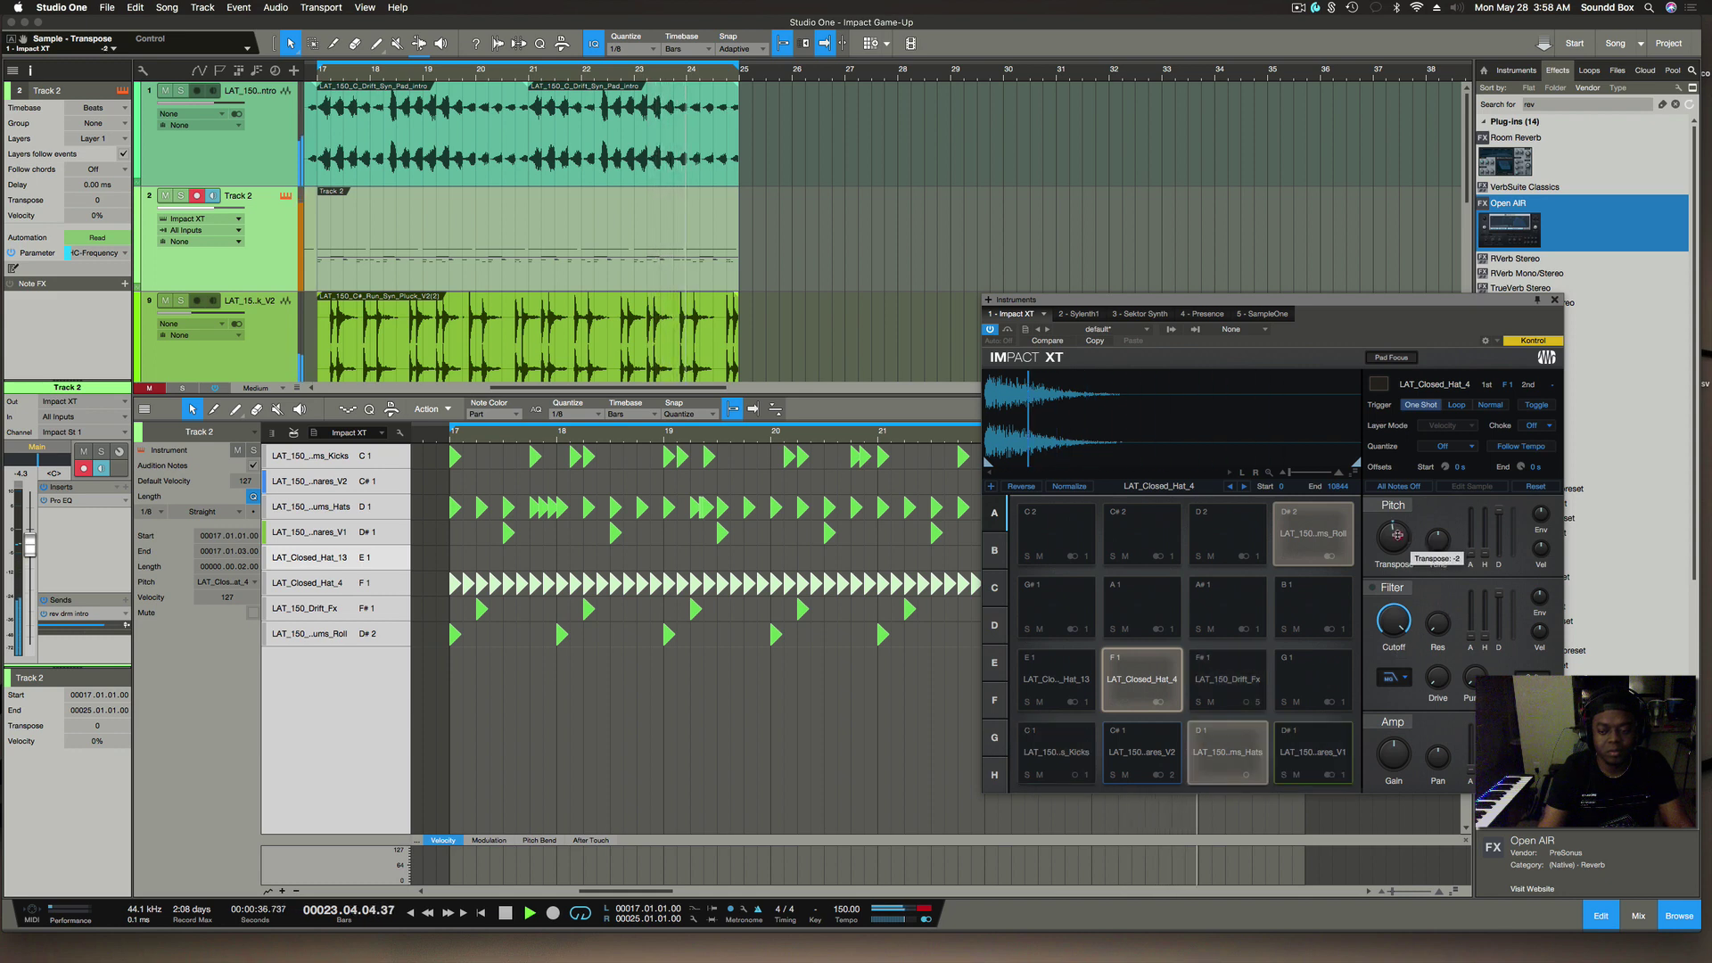
drag(1395, 537, 1404, 537)
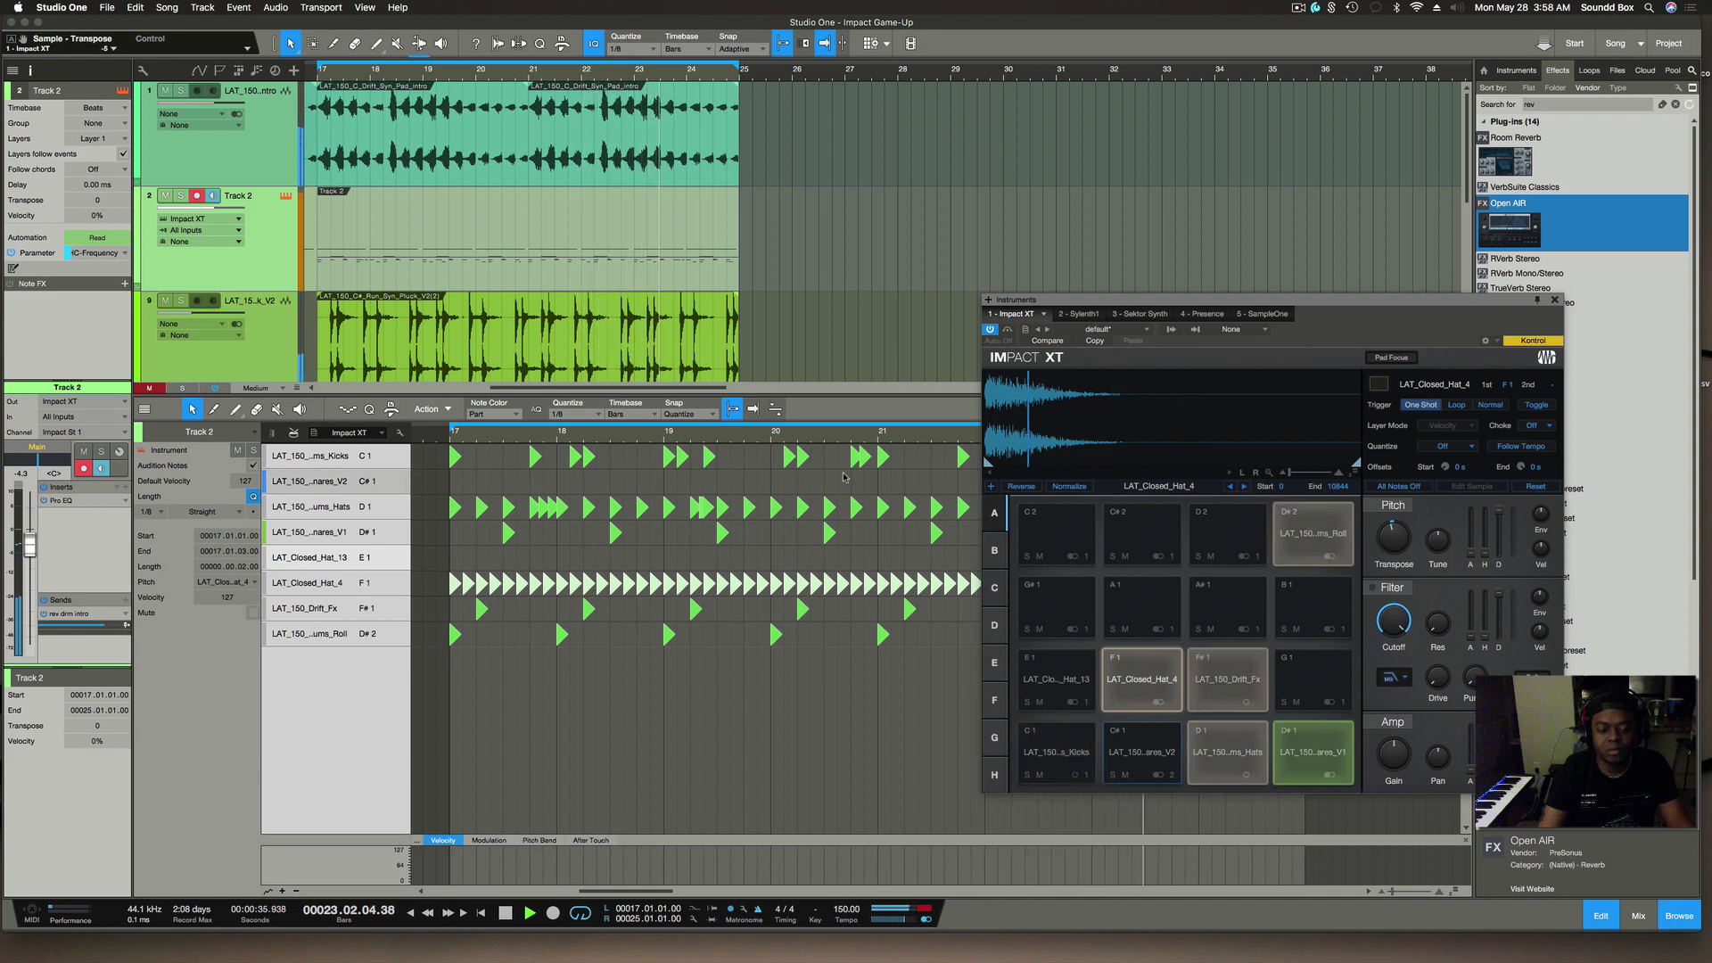
Route the LAT_Closed_Hat_4 pad to output Mono 6 and activate Impact XT's Impact M 6 and Impact M 7 outputs.
right_click(1145, 670)
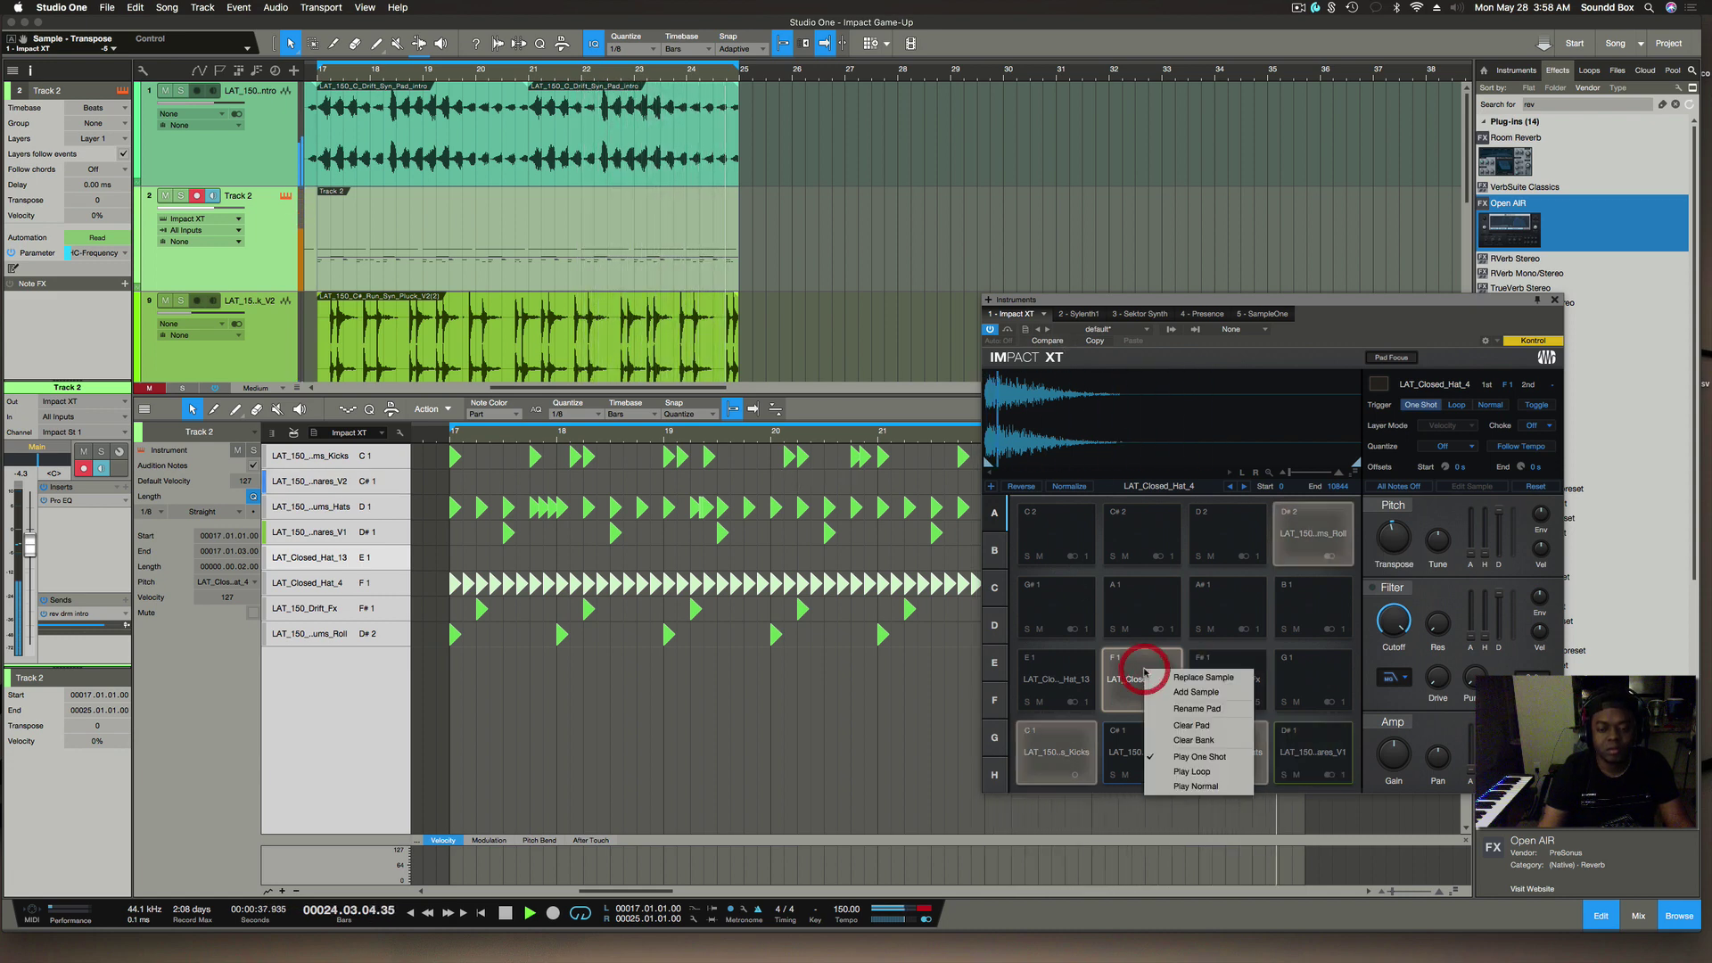
click(1140, 667)
click(1162, 702)
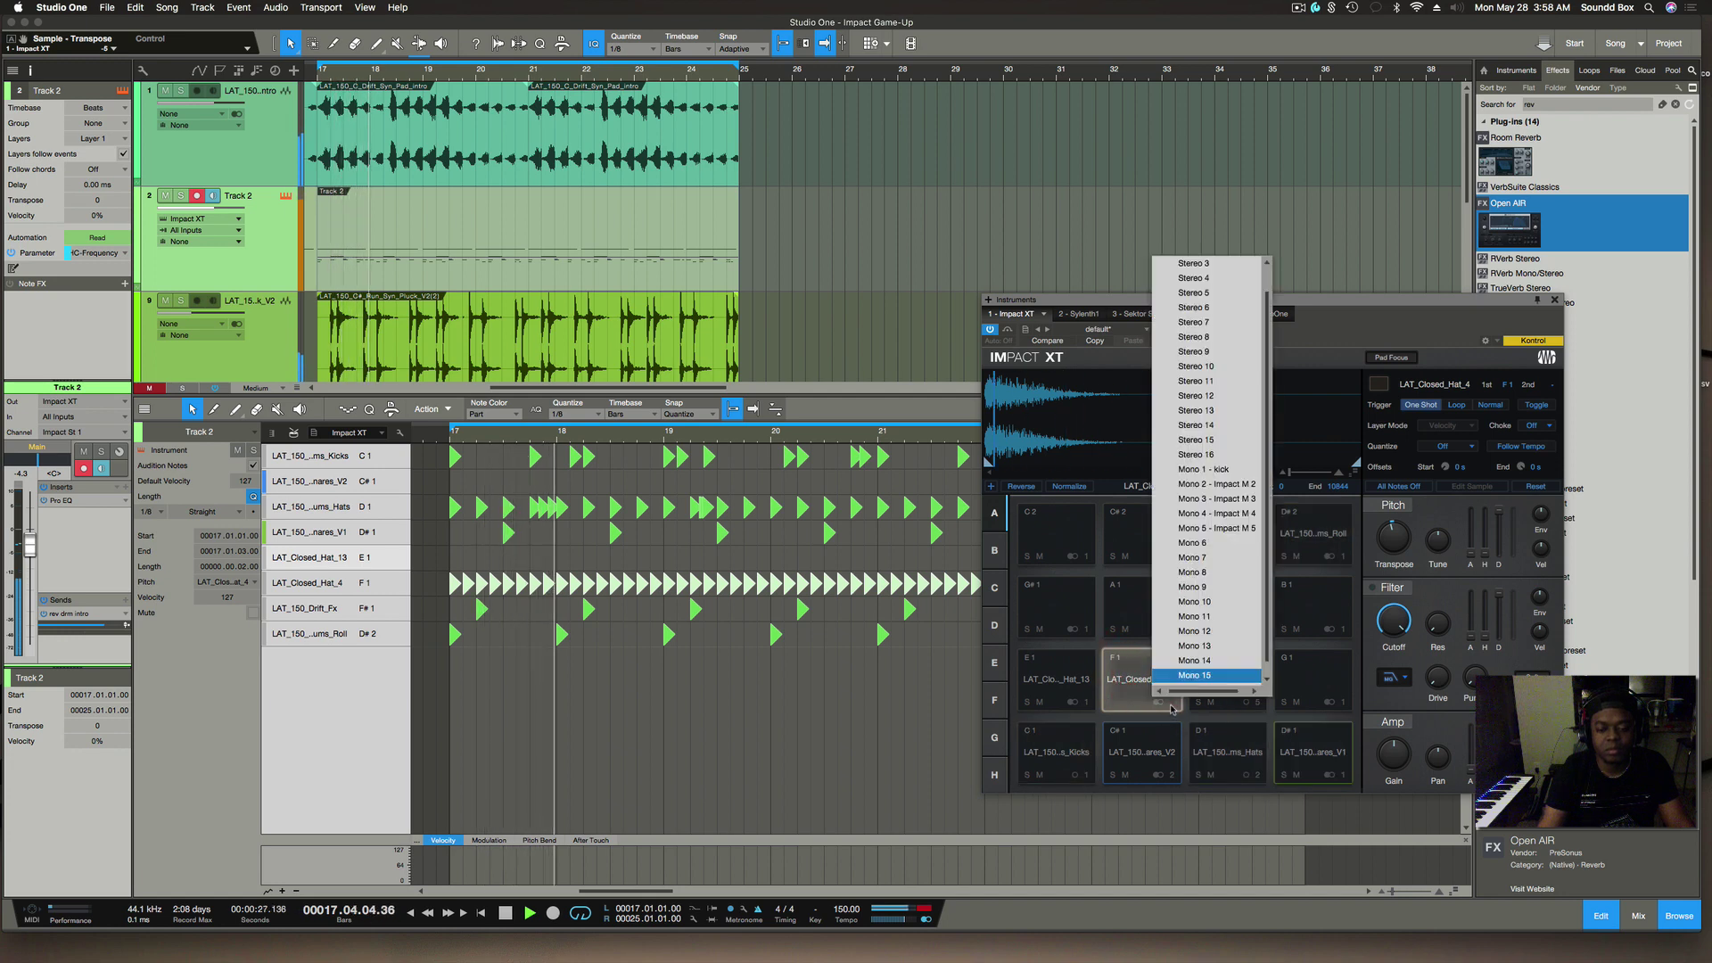
click(1191, 543)
click(1172, 329)
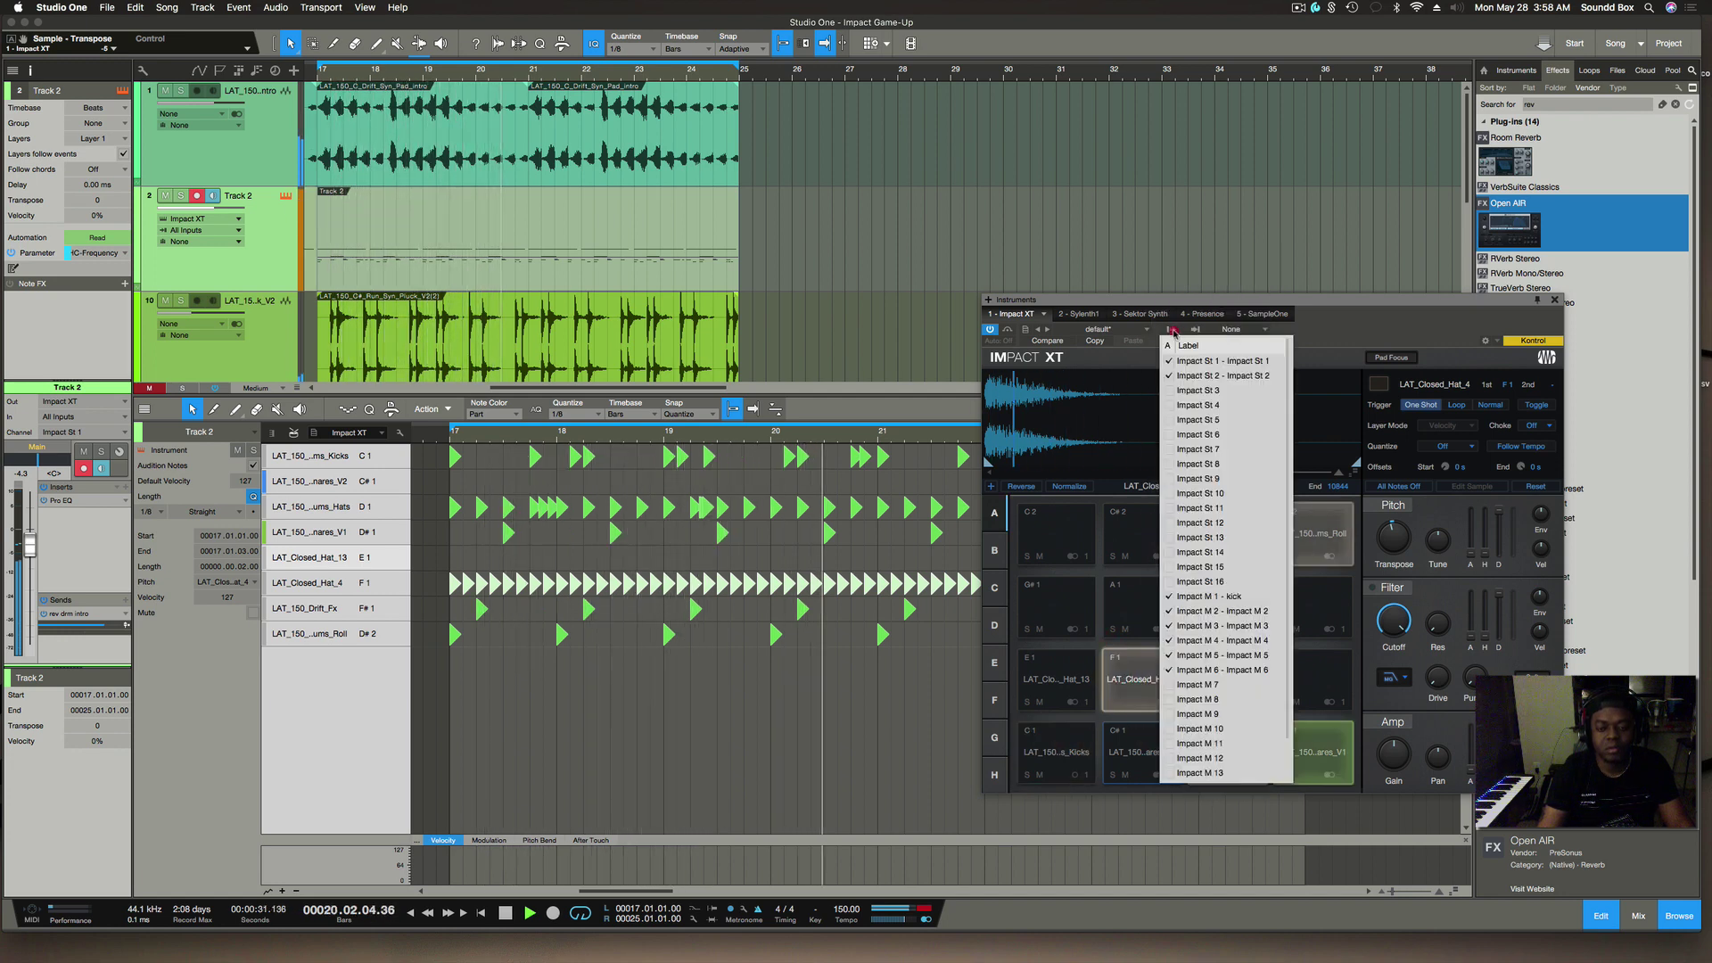
click(1168, 685)
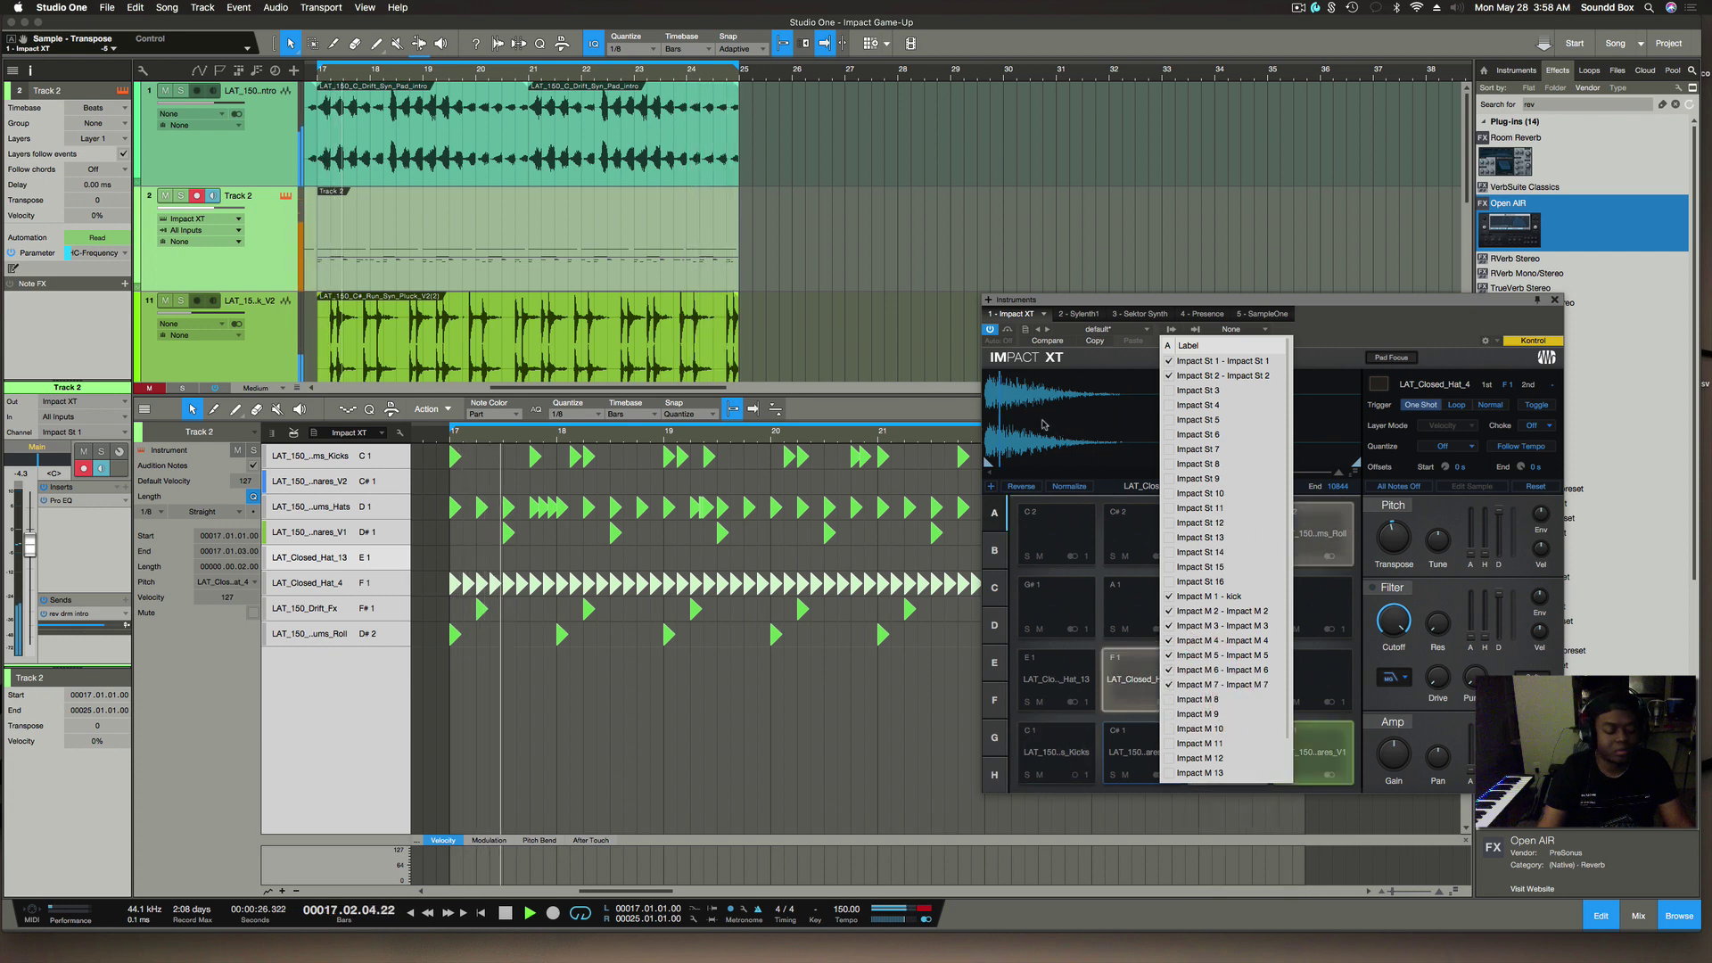
Show the mixer, lower the Impact M 6 channel's volume to -24.3 and pan it to R47.
key(F3)
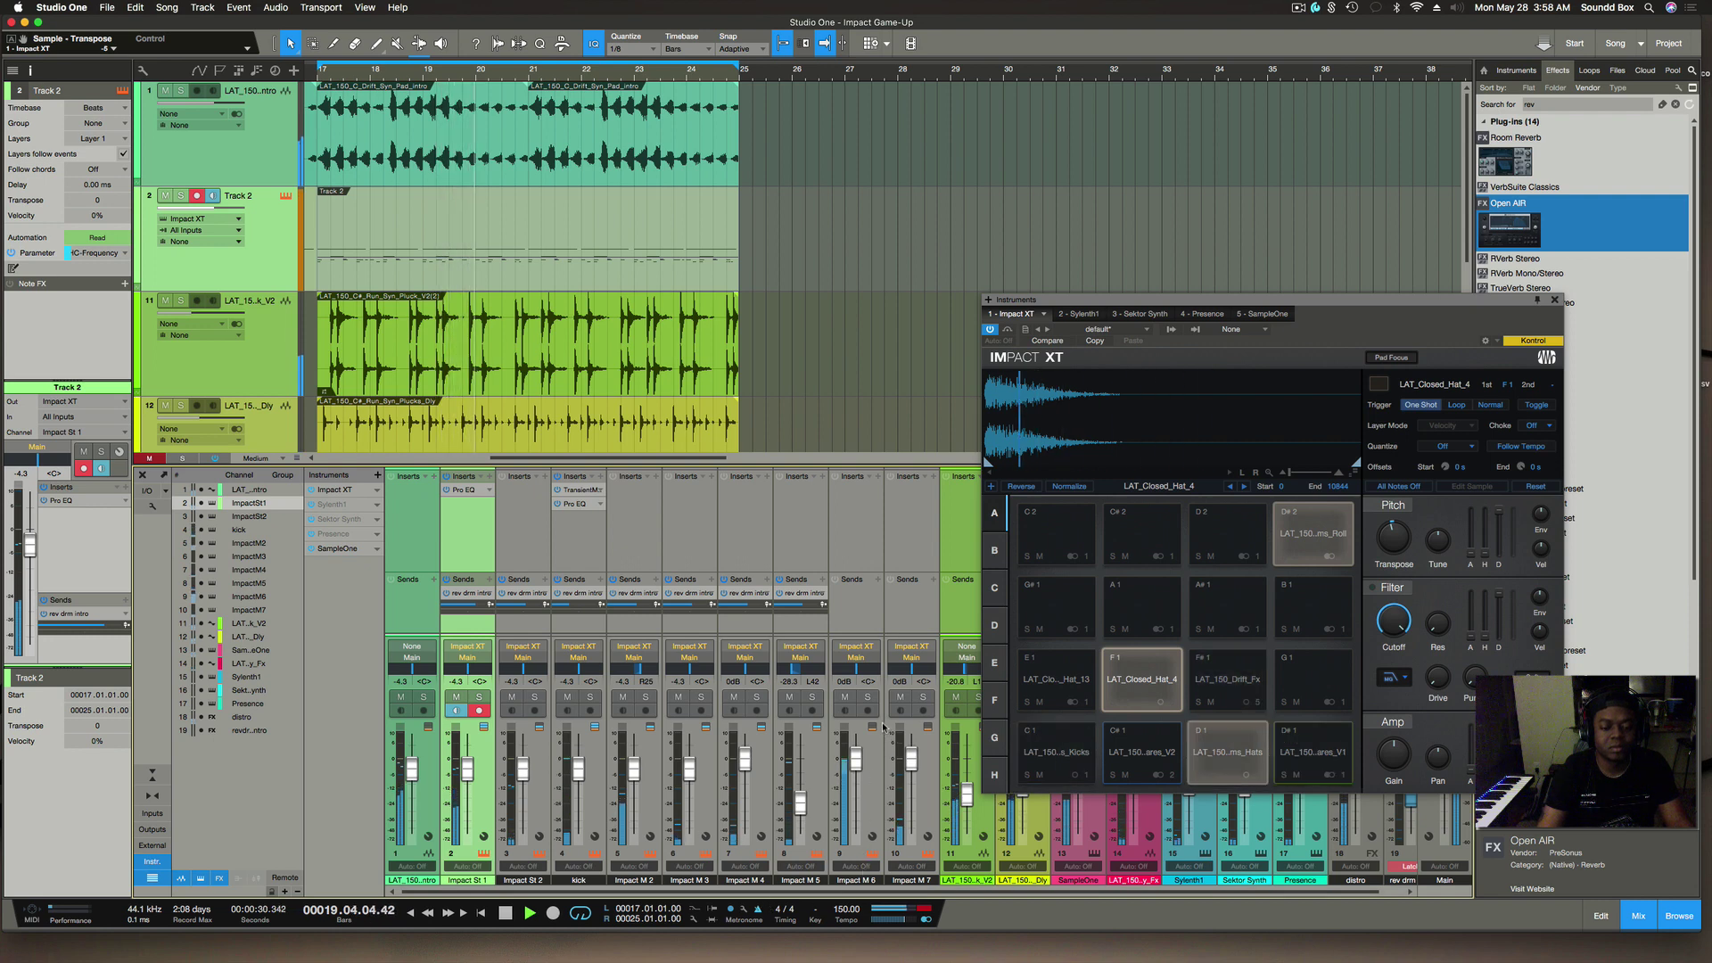
click(872, 698)
click(870, 699)
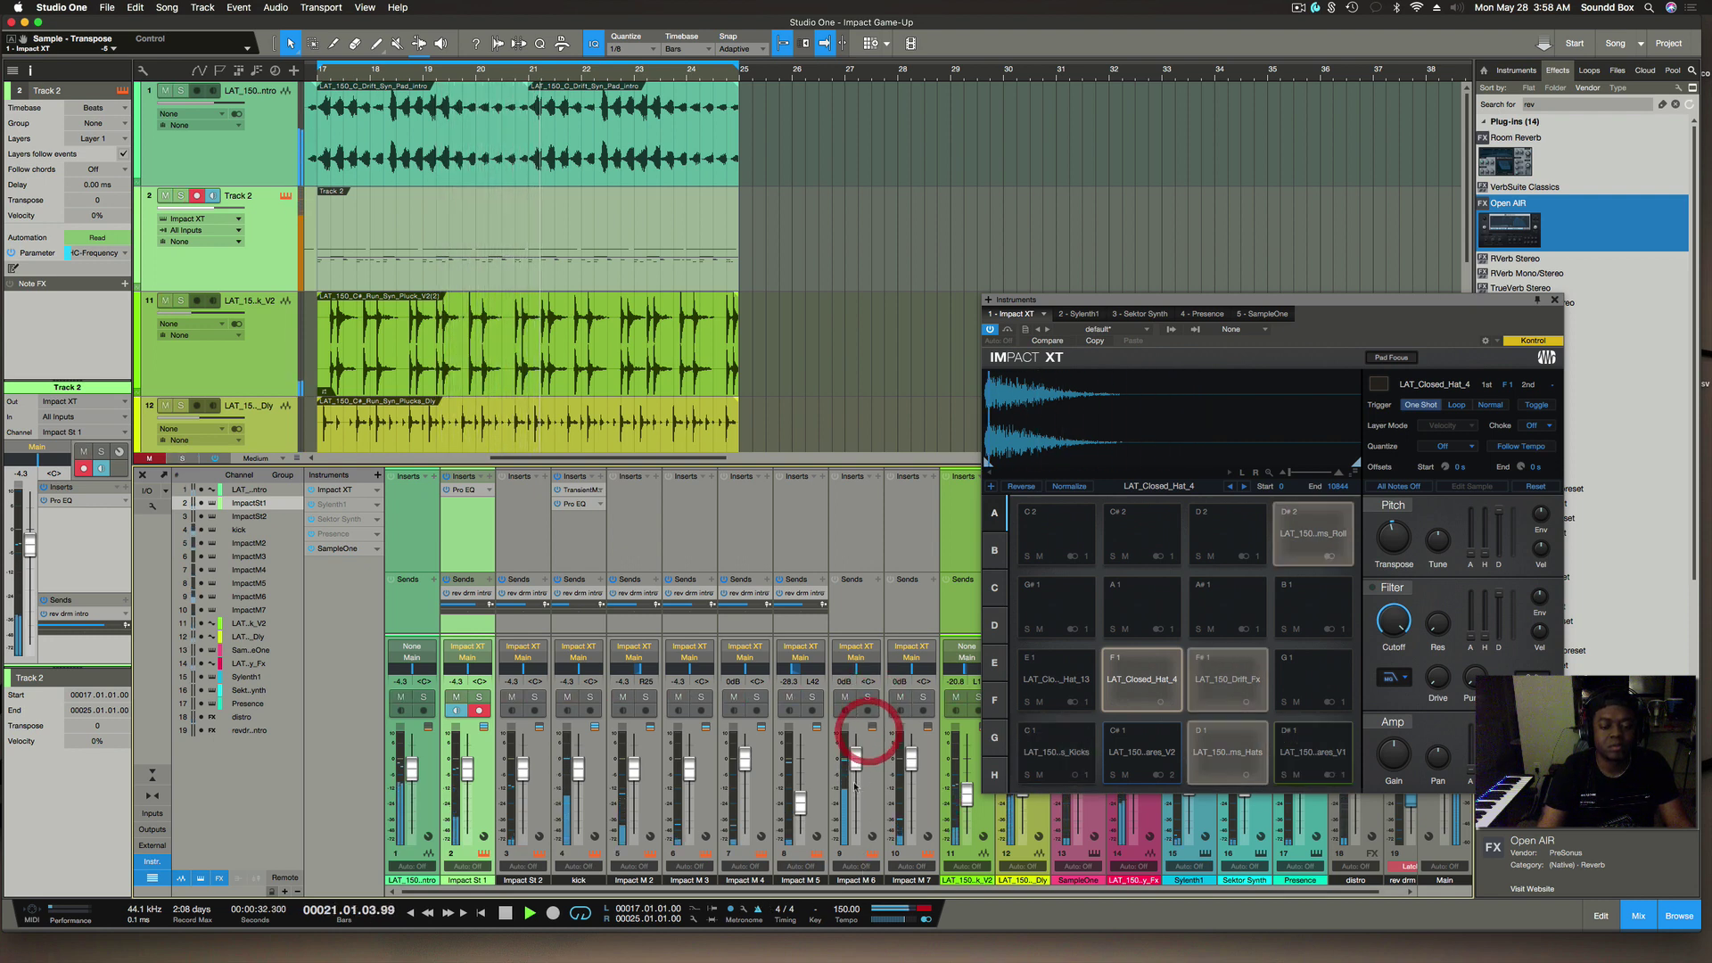
drag(854, 785, 854, 807)
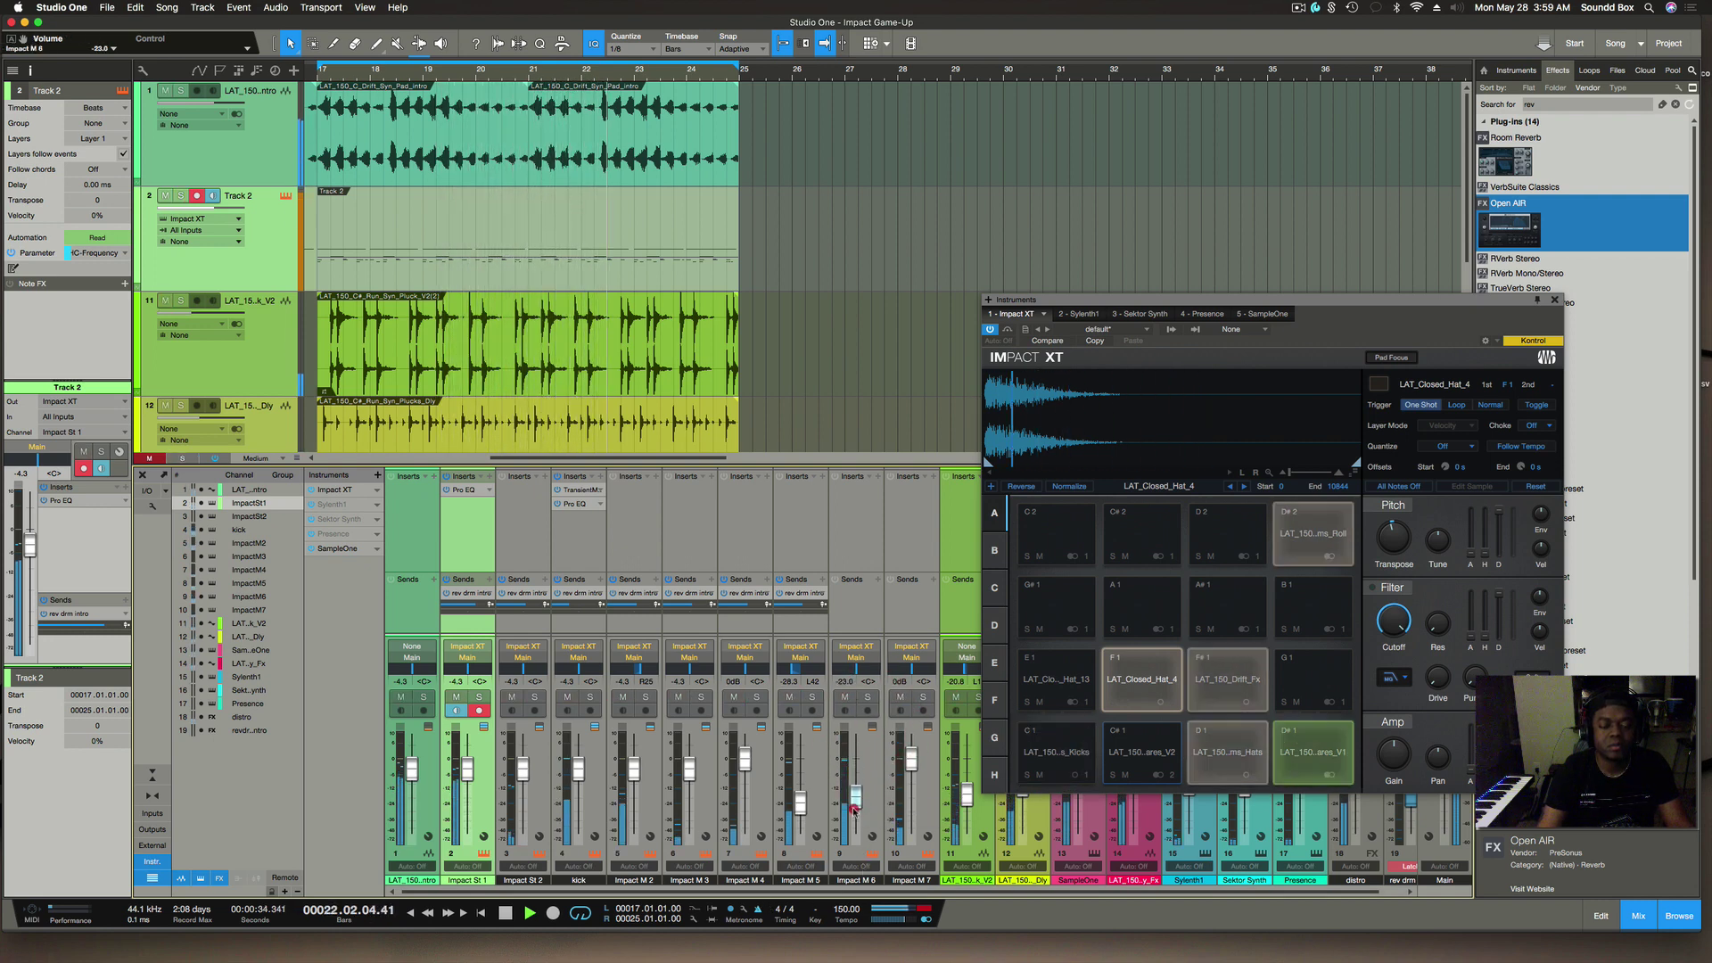
drag(864, 681, 867, 664)
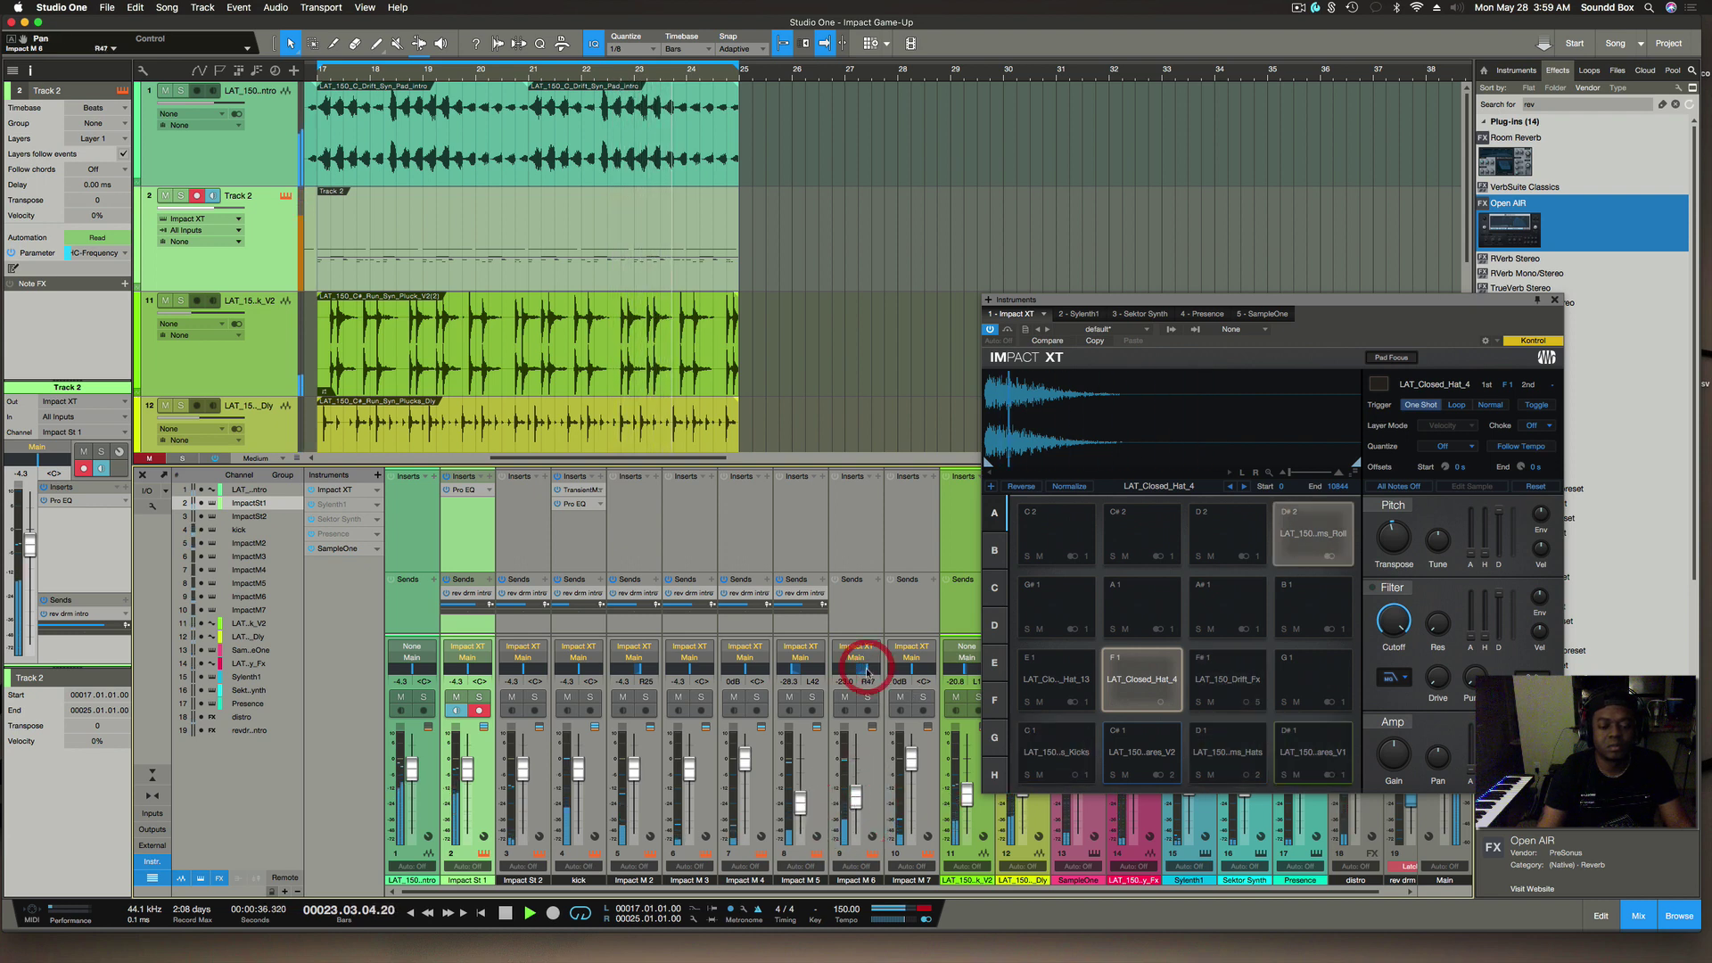
drag(856, 797, 856, 803)
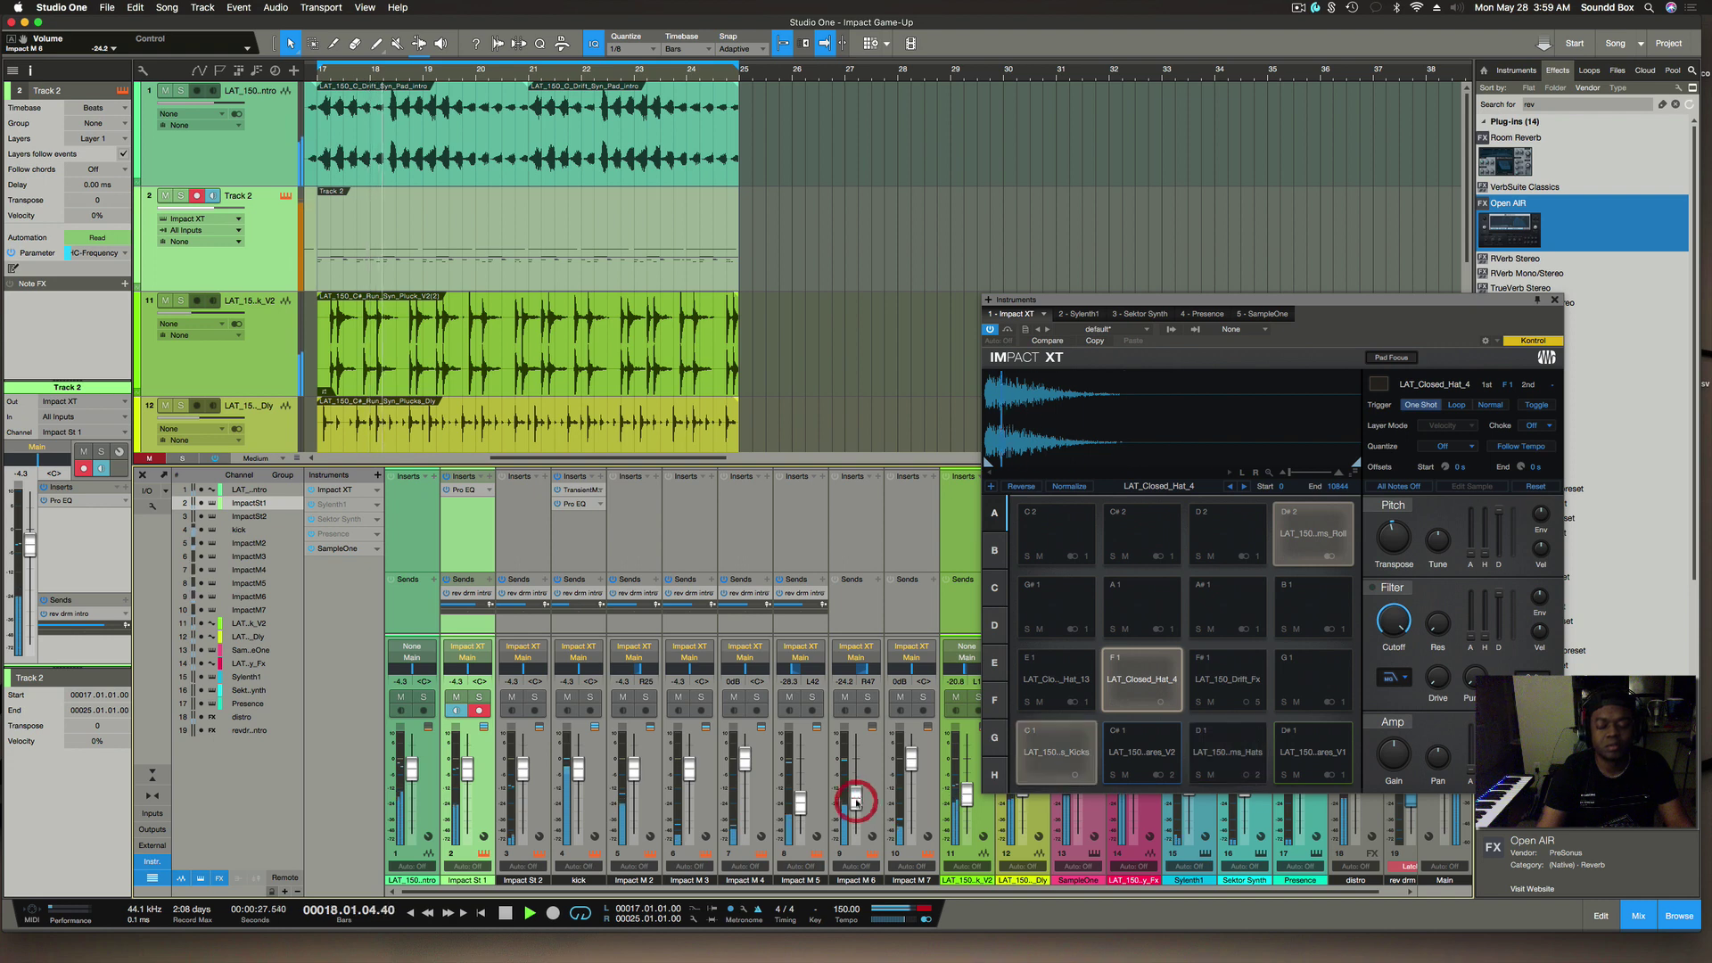
drag(856, 802, 856, 798)
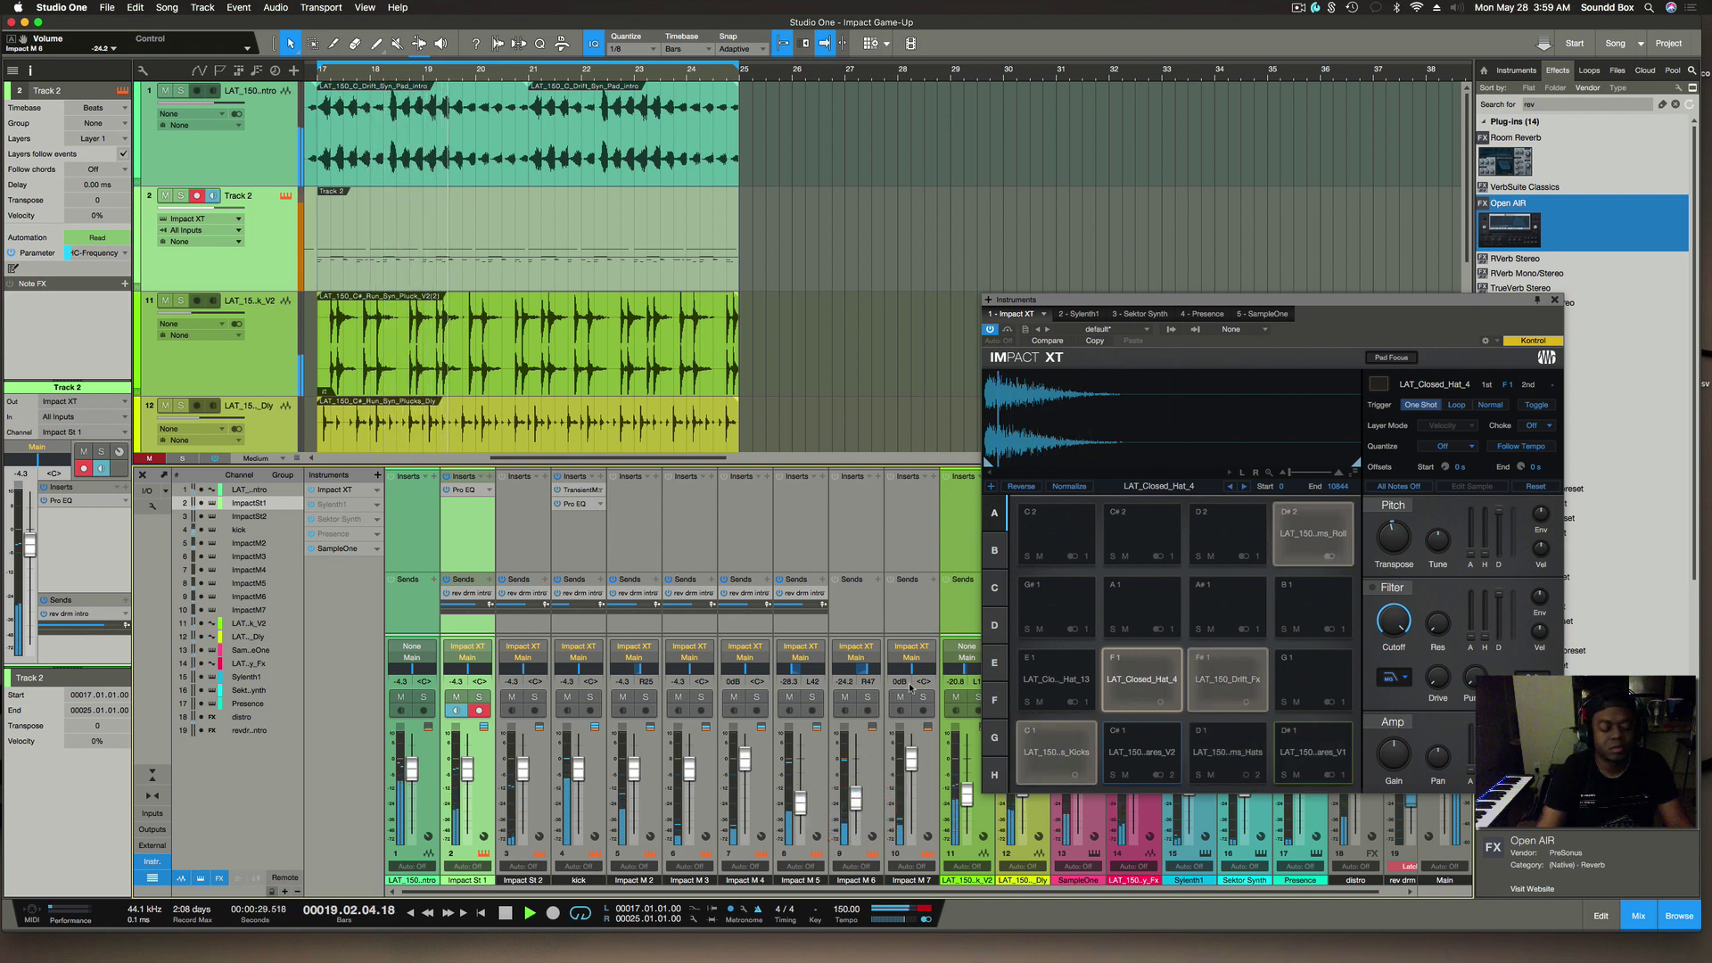
Save the song and copy the listed external audio files to the Media Folder.
key(super+s)
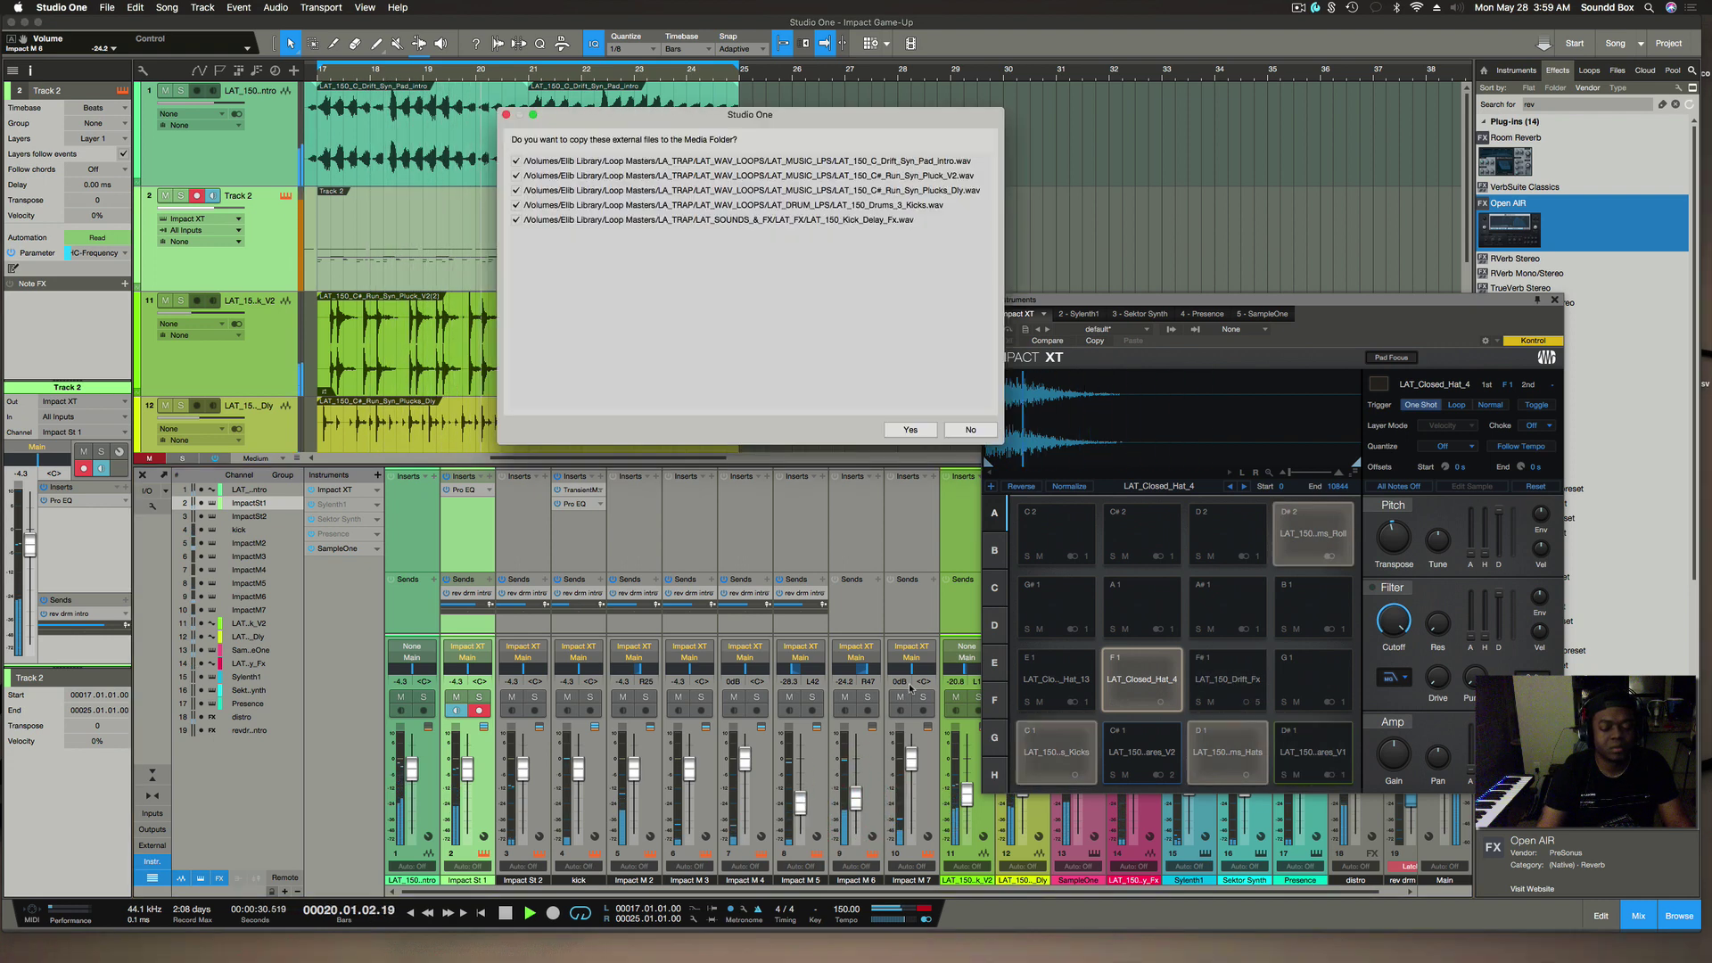
click(905, 430)
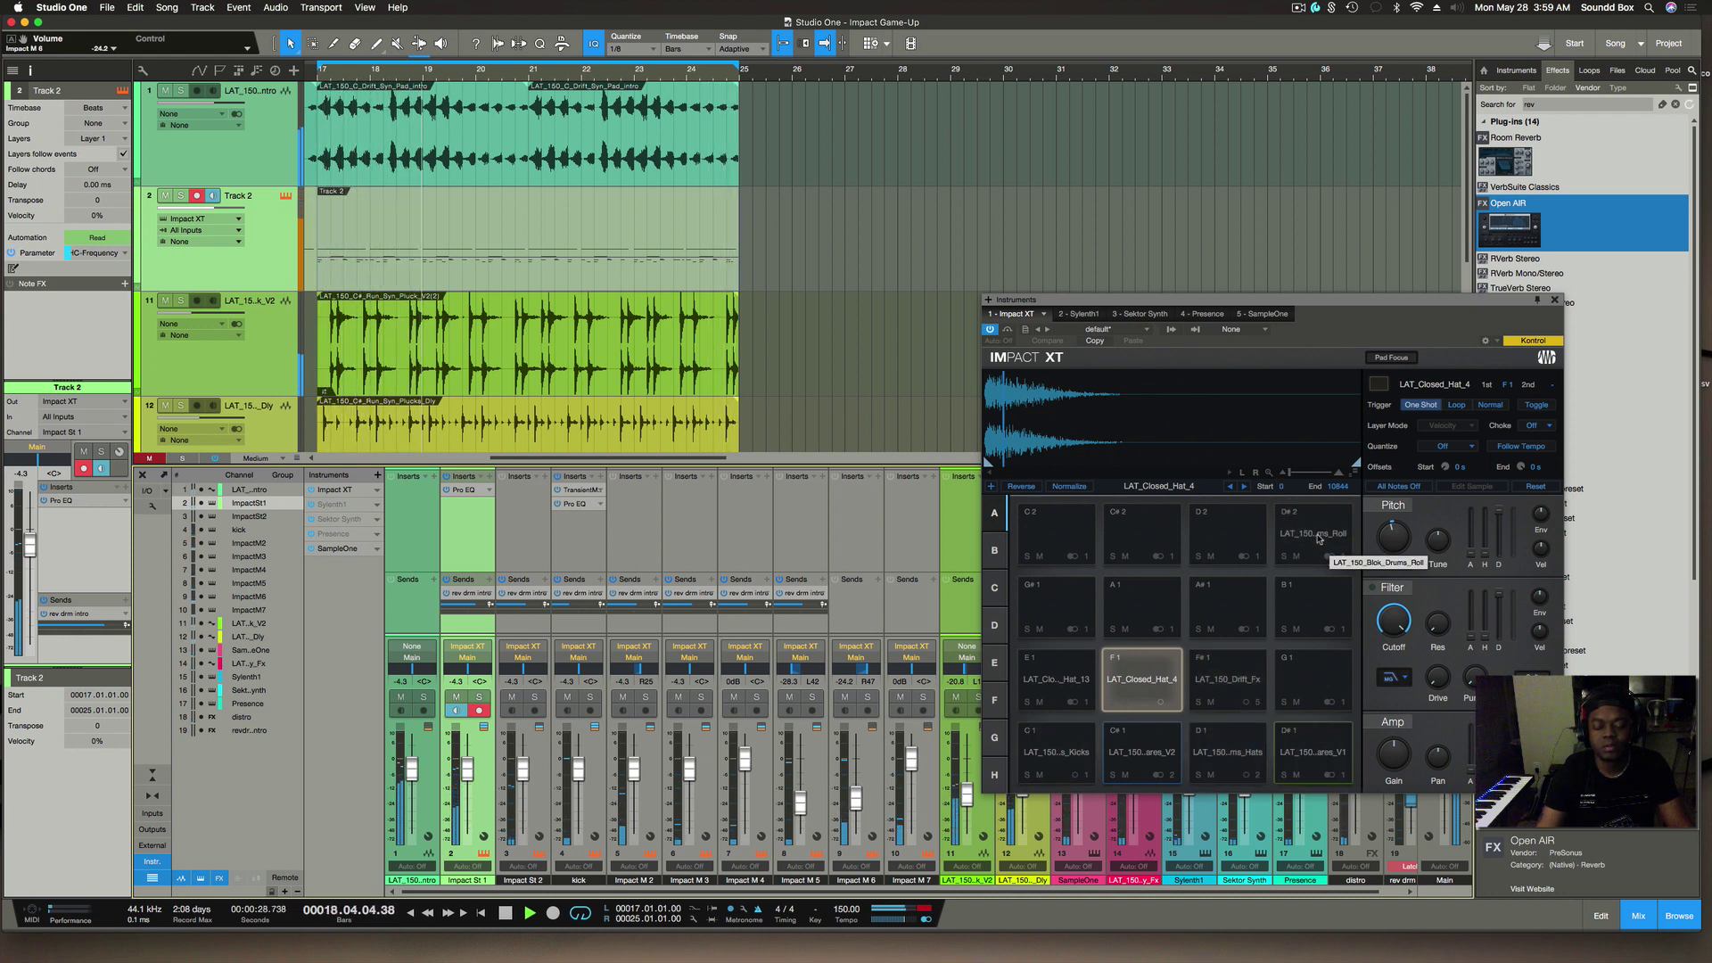
key(super+Tab)
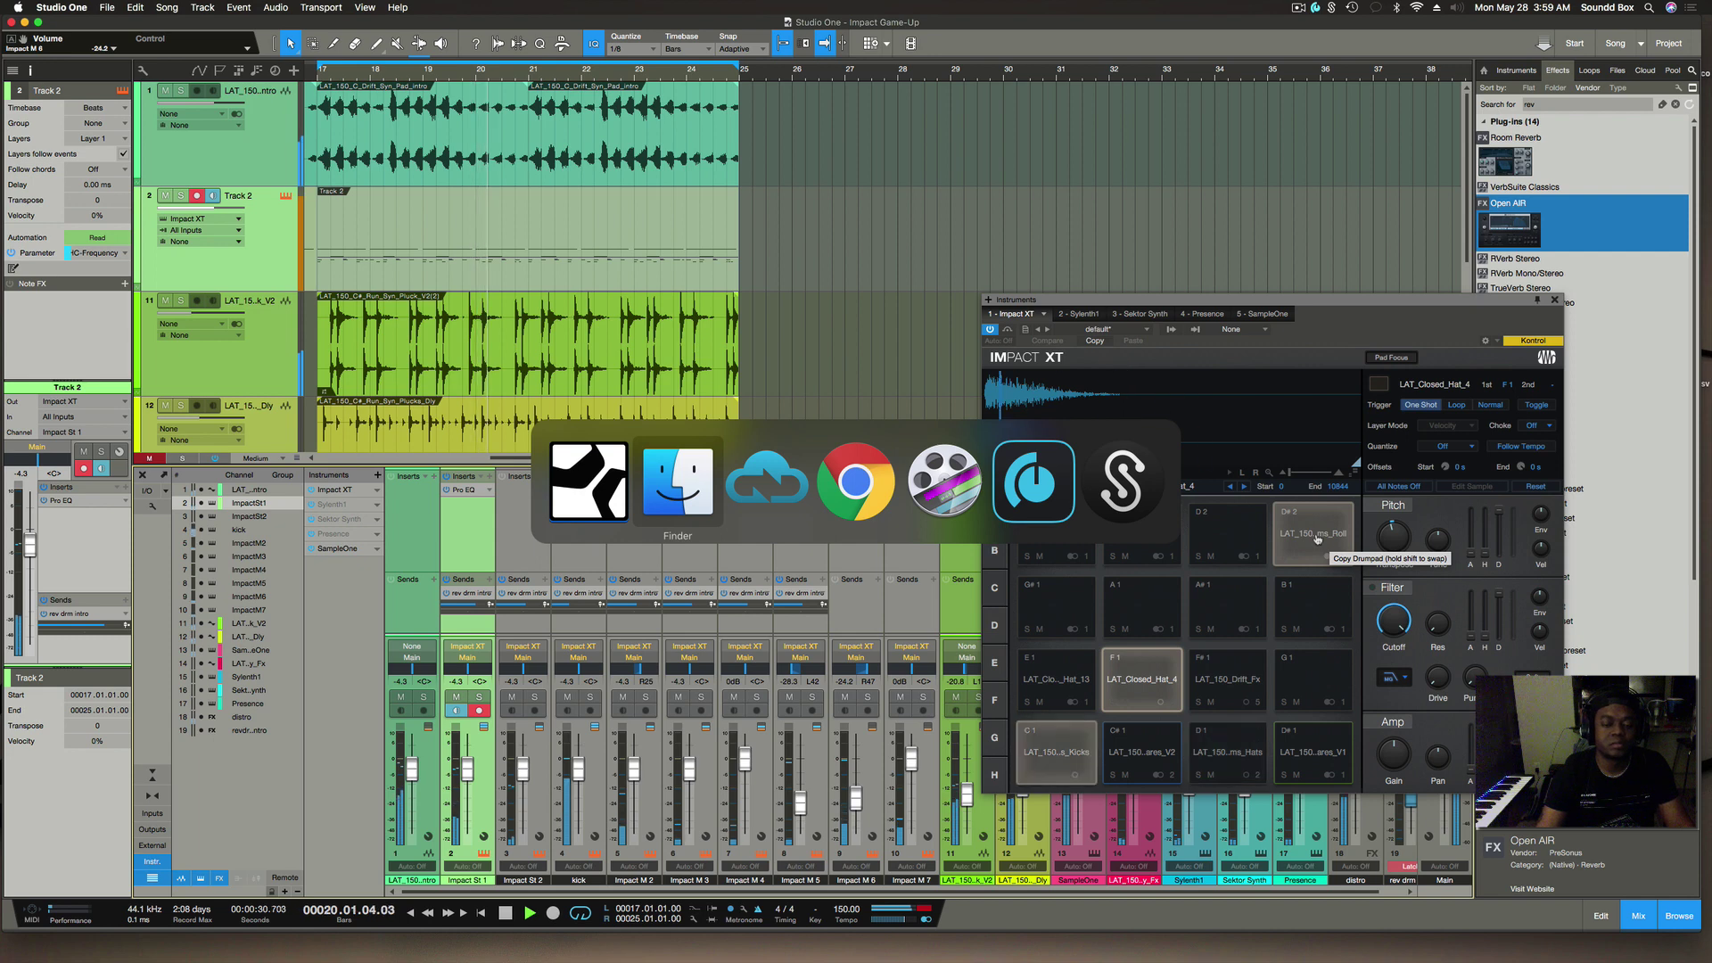